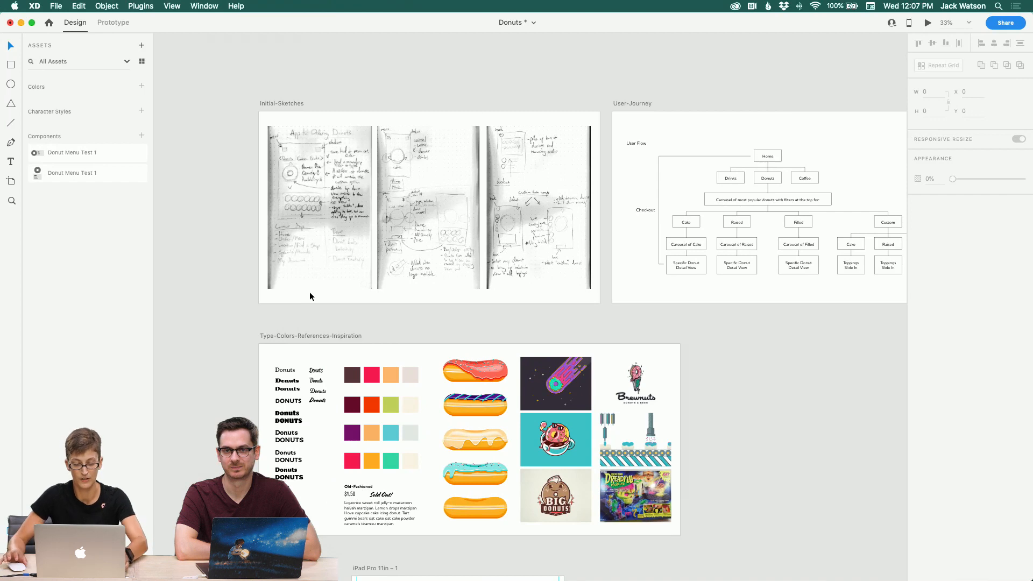
Step: Pan around the canvas to survey the Initial-Sketches, User-Journey and Type-Colors-References-Inspiration artboards
scroll(310, 296, "right", 2)
scroll(310, 296, "down", 1)
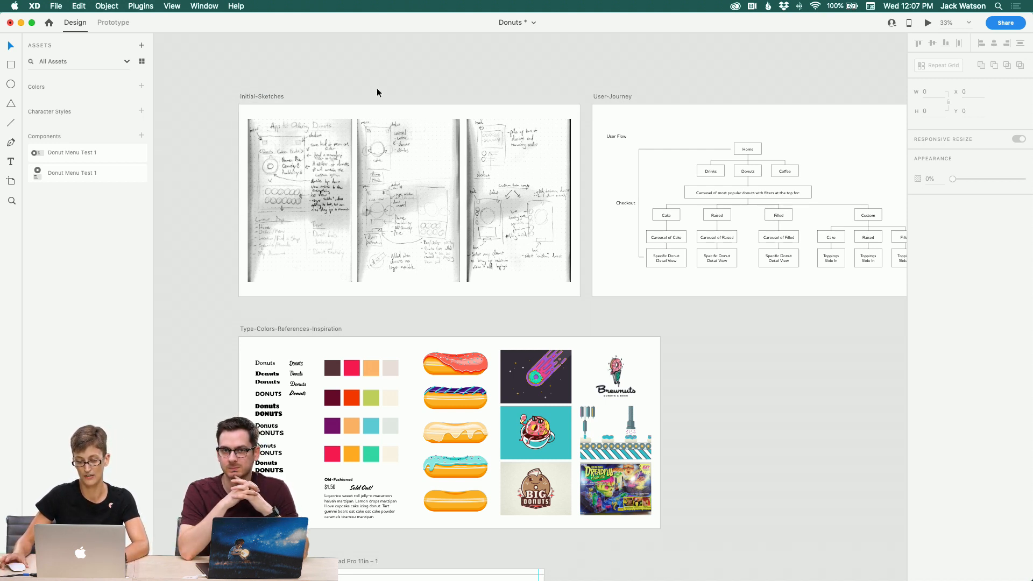
scroll(271, 83, "down", 5)
scroll(271, 83, "right", 6)
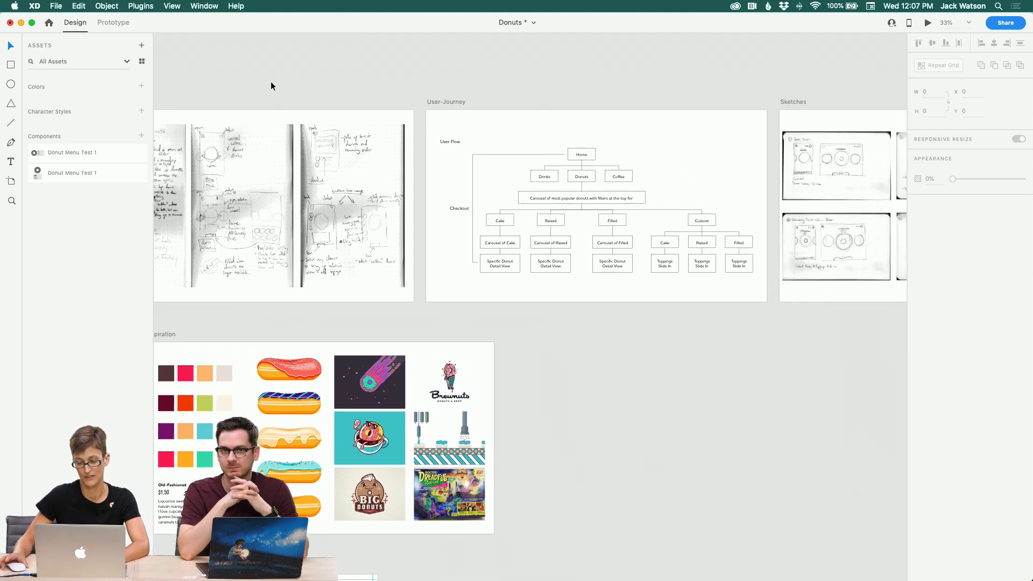
scroll(270, 82, "left", 4)
scroll(270, 82, "up", 5)
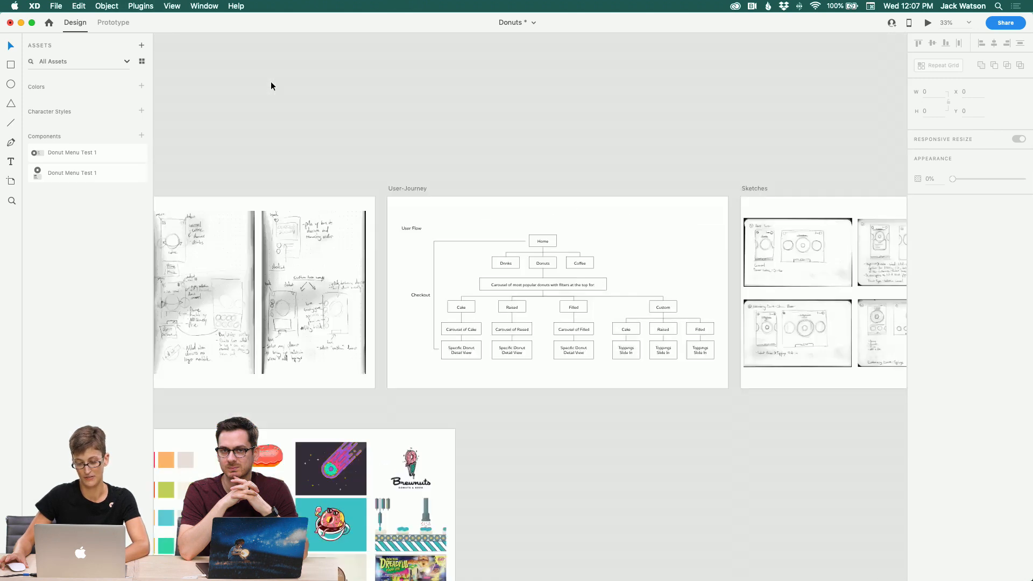
scroll(271, 82, "left", 1)
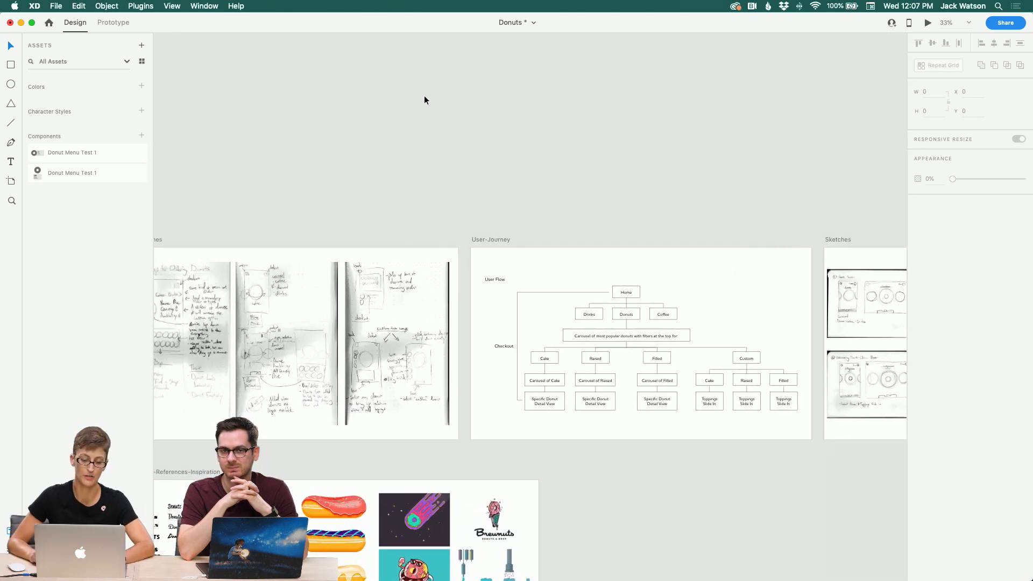
scroll(345, 178, "down", 3)
scroll(345, 179, "left", 4)
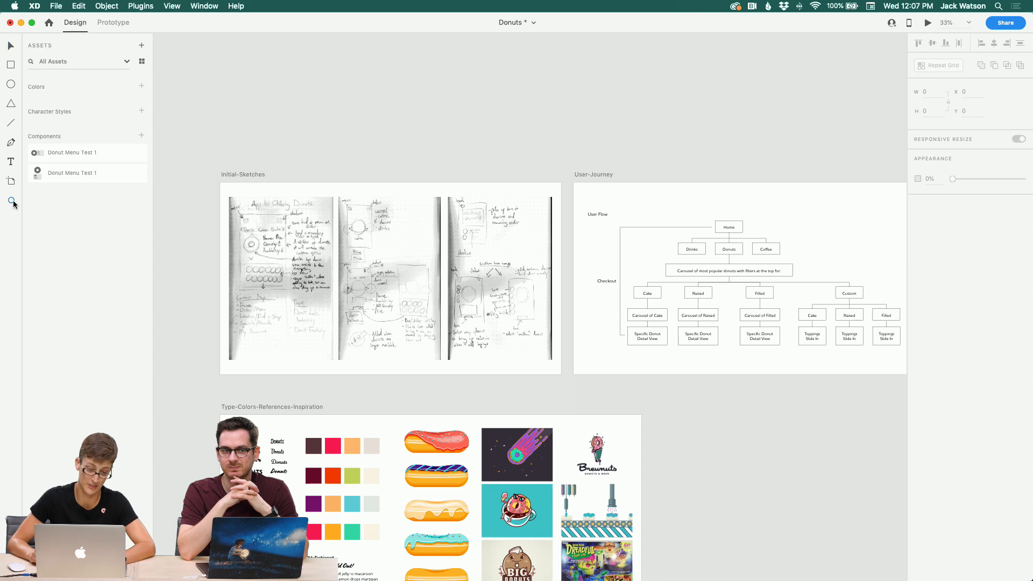
Step: Zoom into the Initial-Sketches artboard with the Zoom tool and pan across the hand-drawn app sketches
left_click(12, 201)
left_click(276, 265)
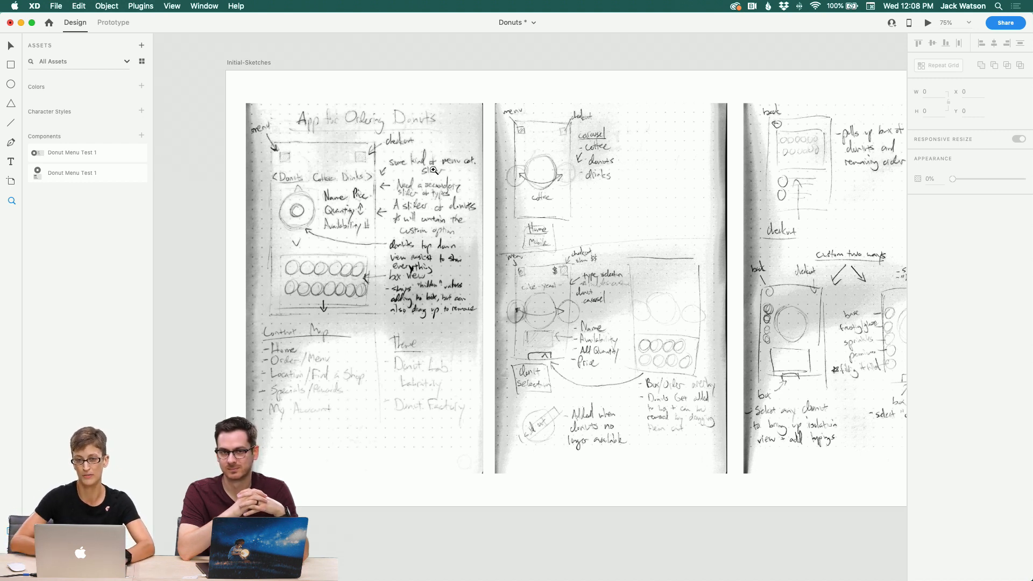
scroll(502, 170, "right", 2)
scroll(502, 170, "up", 1)
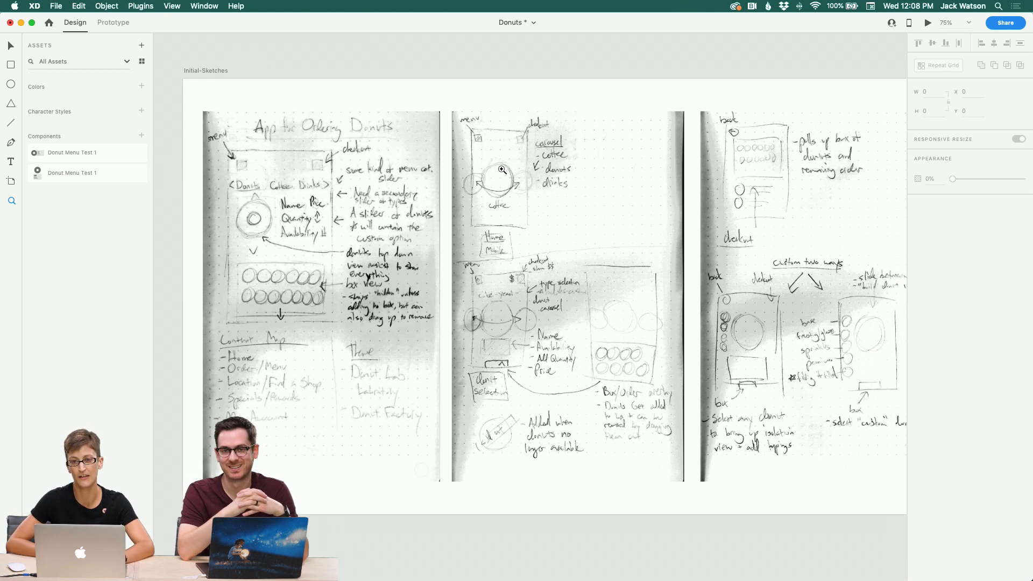
scroll(502, 170, "right", 5)
scroll(502, 170, "down", 1)
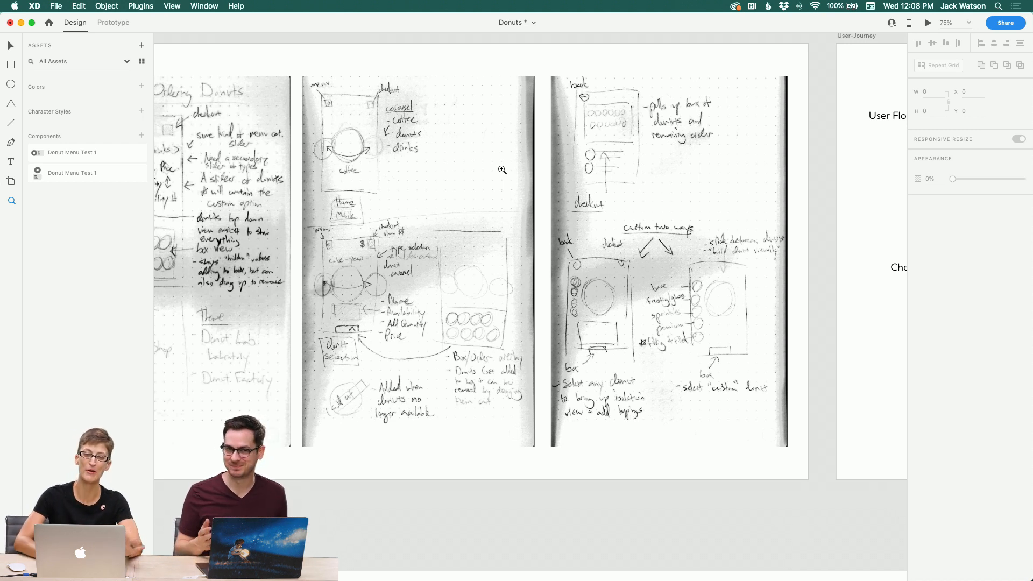
scroll(458, 241, "left", 5)
scroll(458, 242, "up", 1)
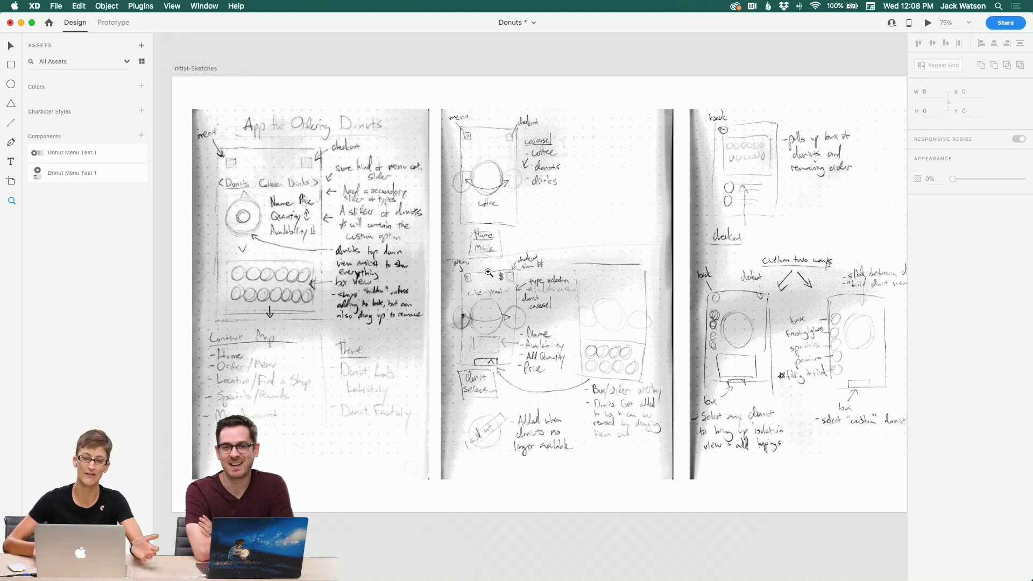
scroll(565, 274, "right", 10)
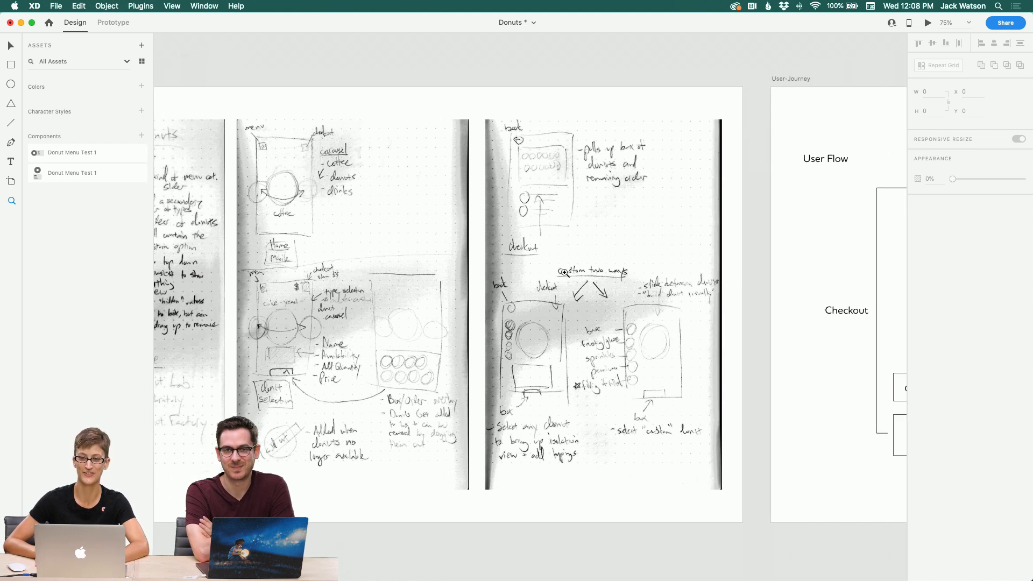
Step: Pan across the User-Journey flow chart and onto the Sketches artboard to examine the screen wireframes
scroll(565, 273, "right", 15)
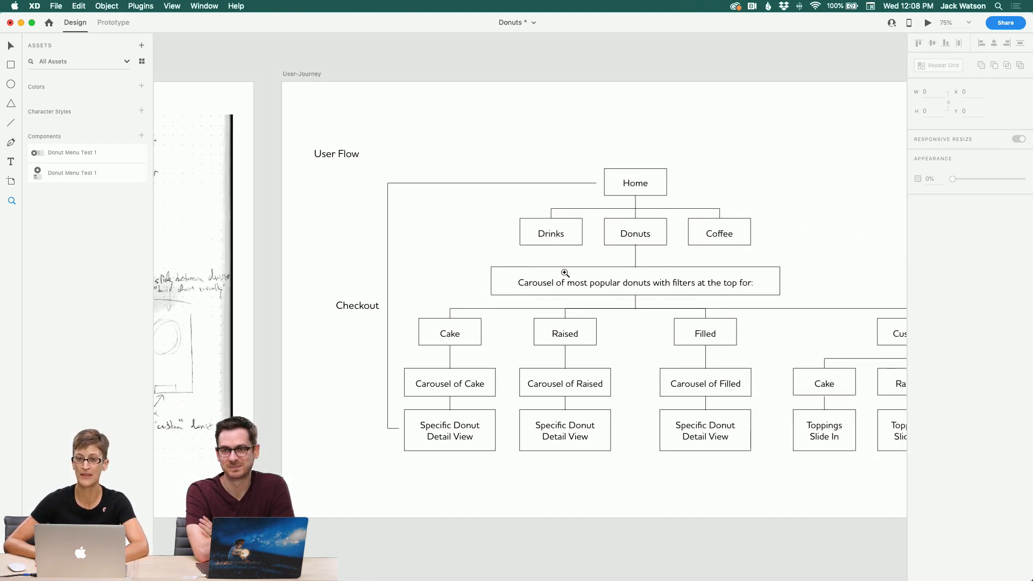
scroll(565, 273, "right", 5)
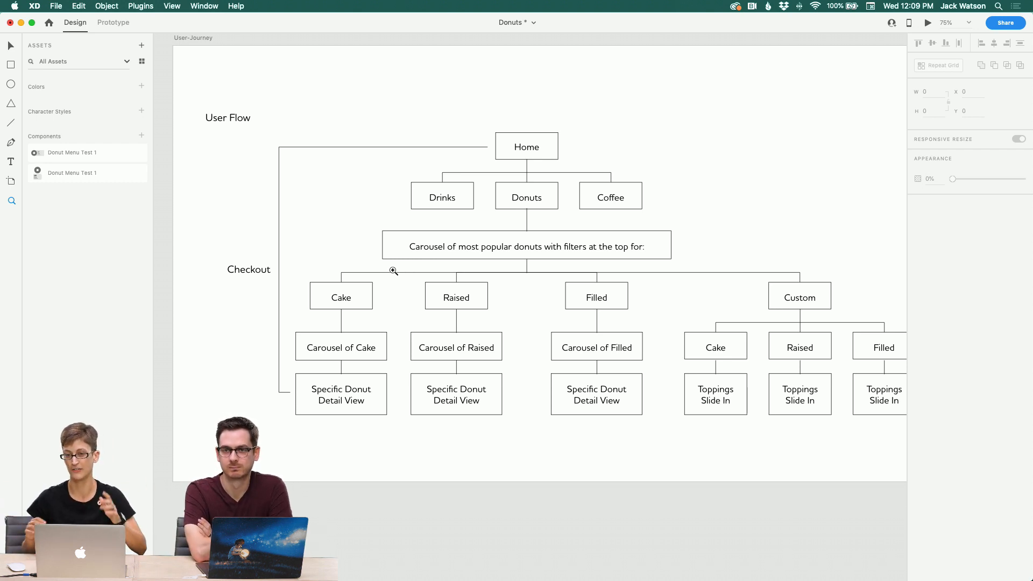
scroll(485, 305, "right", 5)
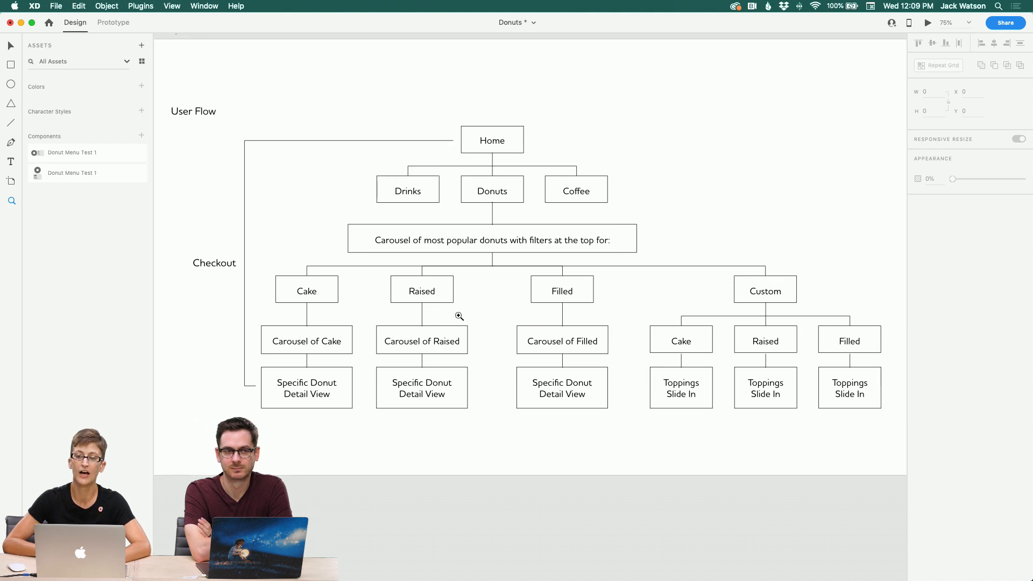
scroll(520, 292, "down", 2)
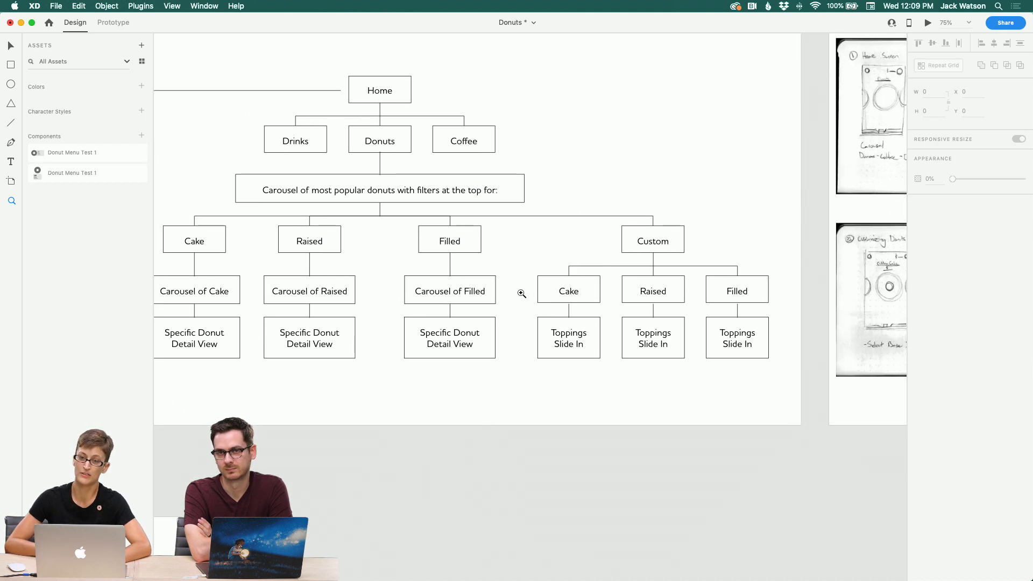
scroll(578, 307, "right", 2)
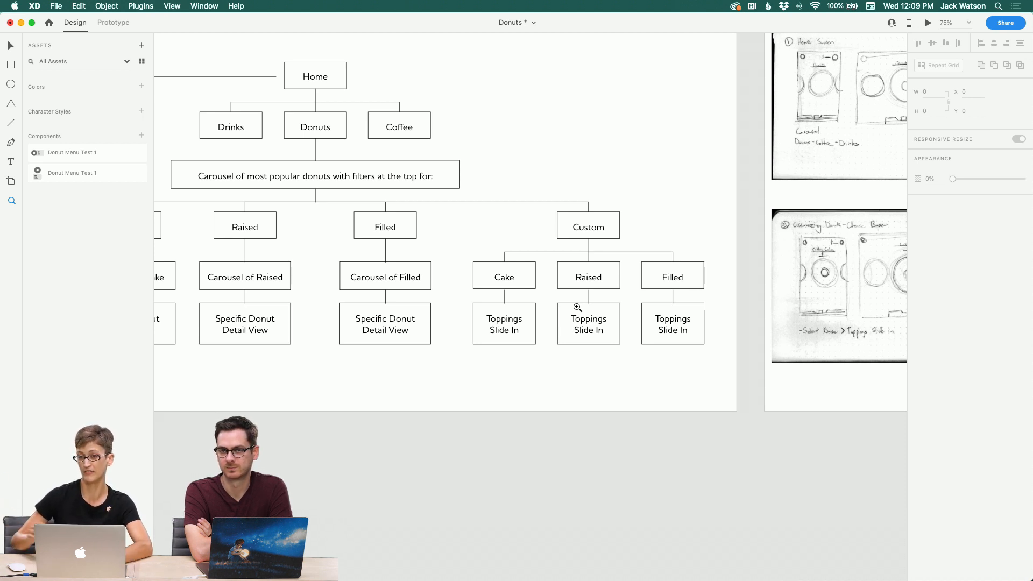
scroll(622, 280, "right", 10)
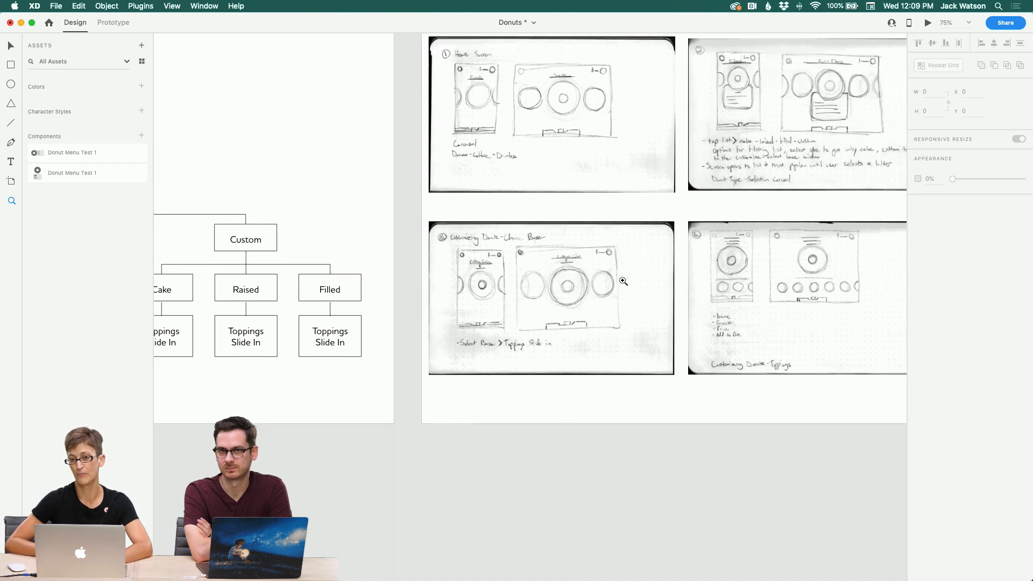
scroll(623, 281, "right", 5)
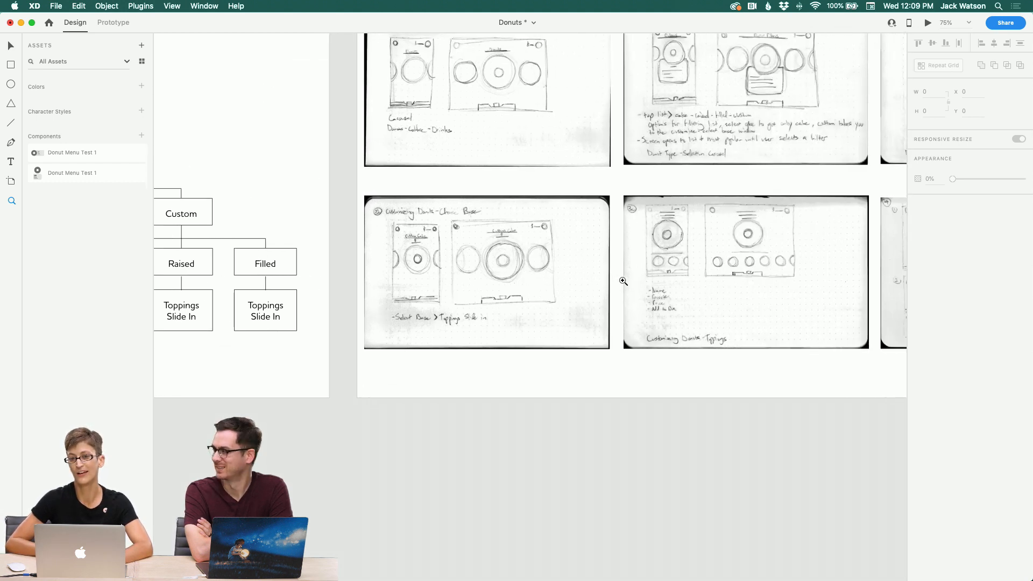
scroll(623, 281, "right", 5)
scroll(623, 281, "up", 3)
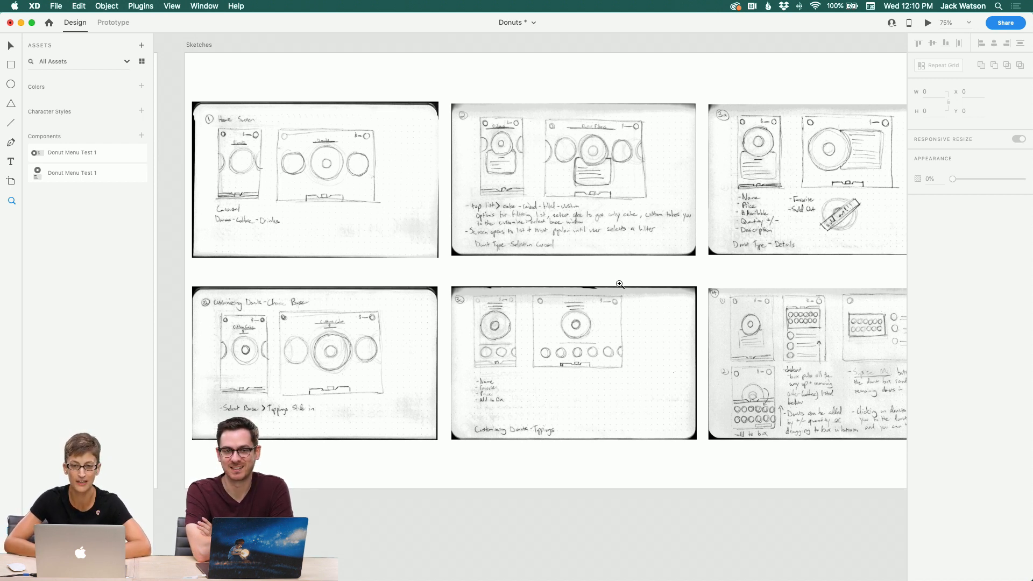
scroll(394, 240, "left", 5)
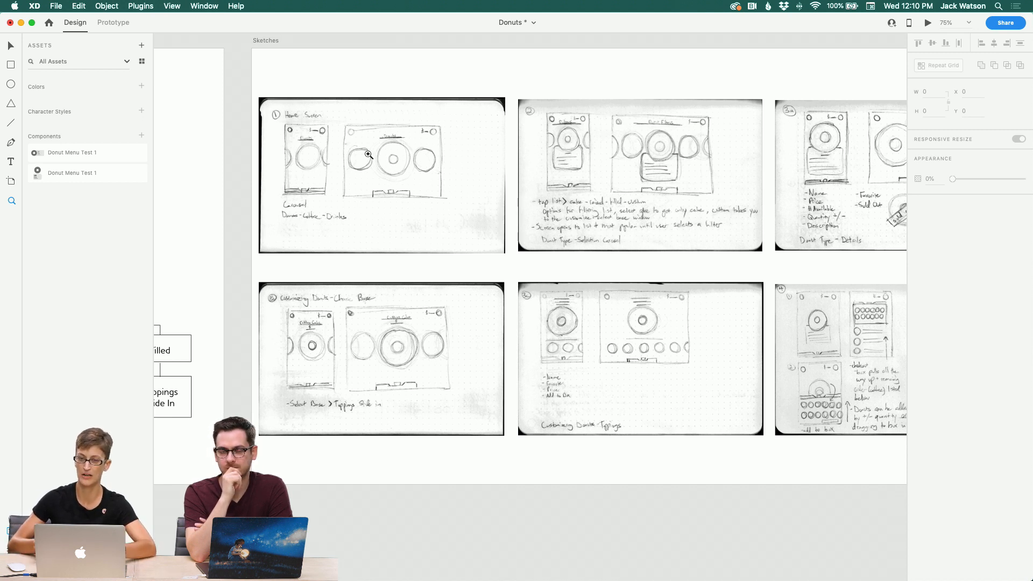
scroll(432, 104, "up", 2)
scroll(432, 104, "right", 3)
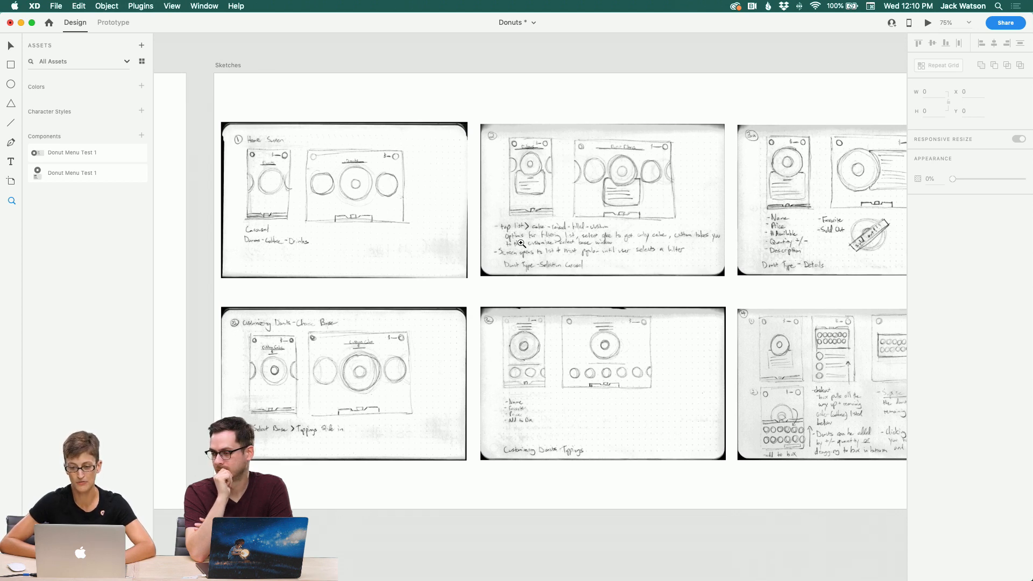
Step: Zoom further into the donut filters and donut details sketches and pan between them to read their notes
left_click(552, 244)
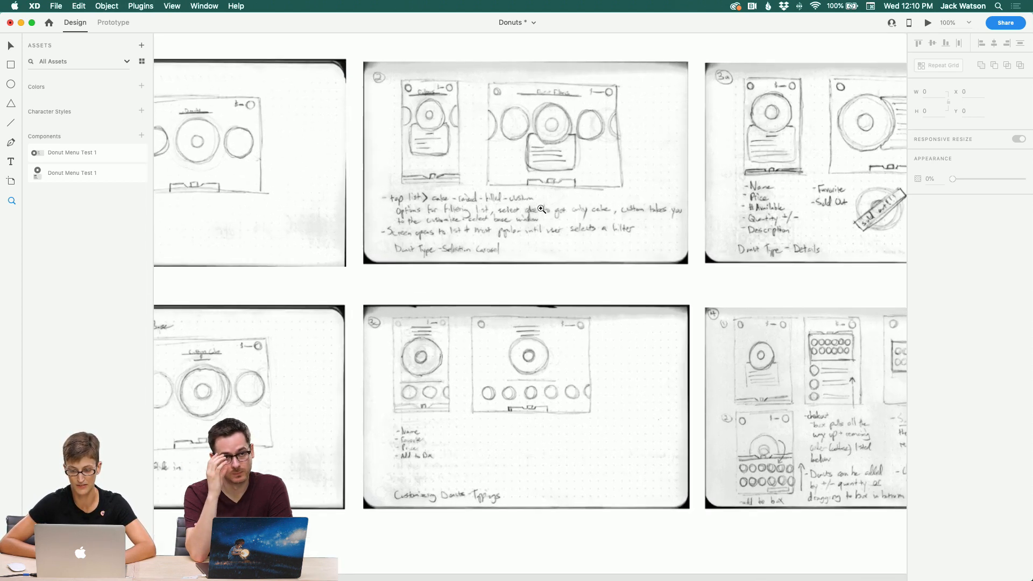
left_click(517, 196)
left_click(517, 196)
scroll(515, 204, "up", 5)
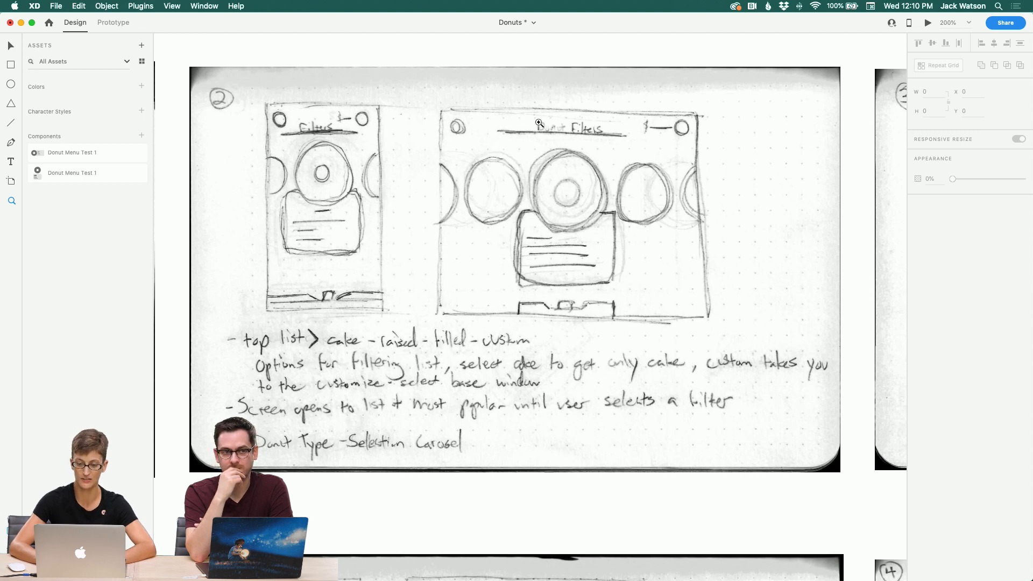
scroll(640, 206, "right", 10)
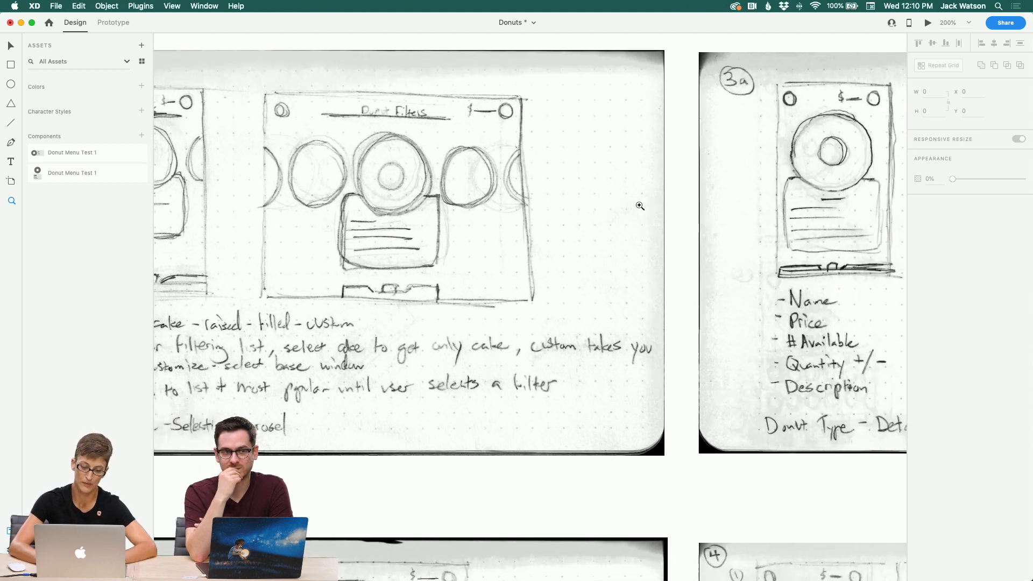
scroll(640, 206, "right", 5)
scroll(640, 206, "up", 1)
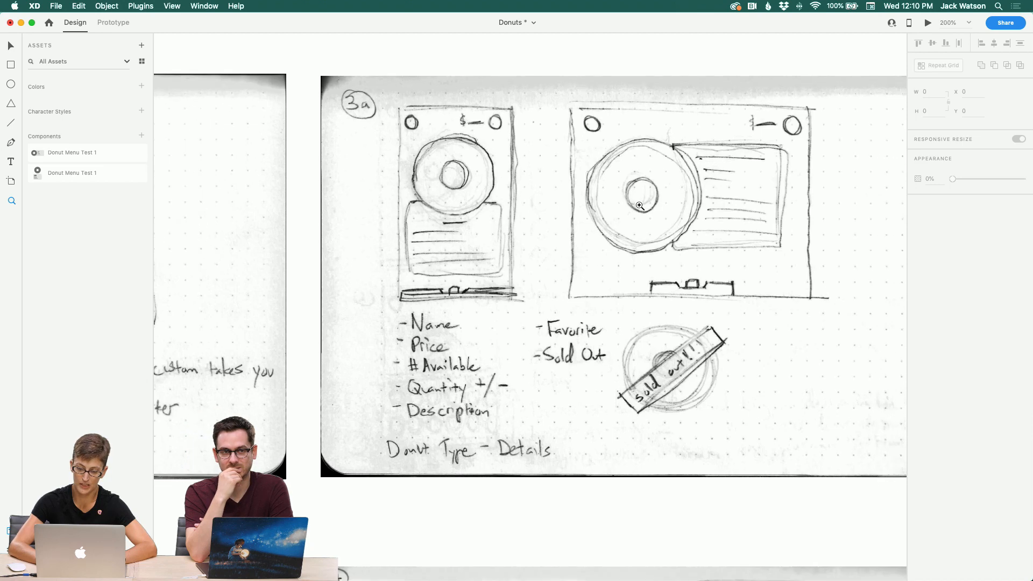
scroll(455, 207, "left", 15)
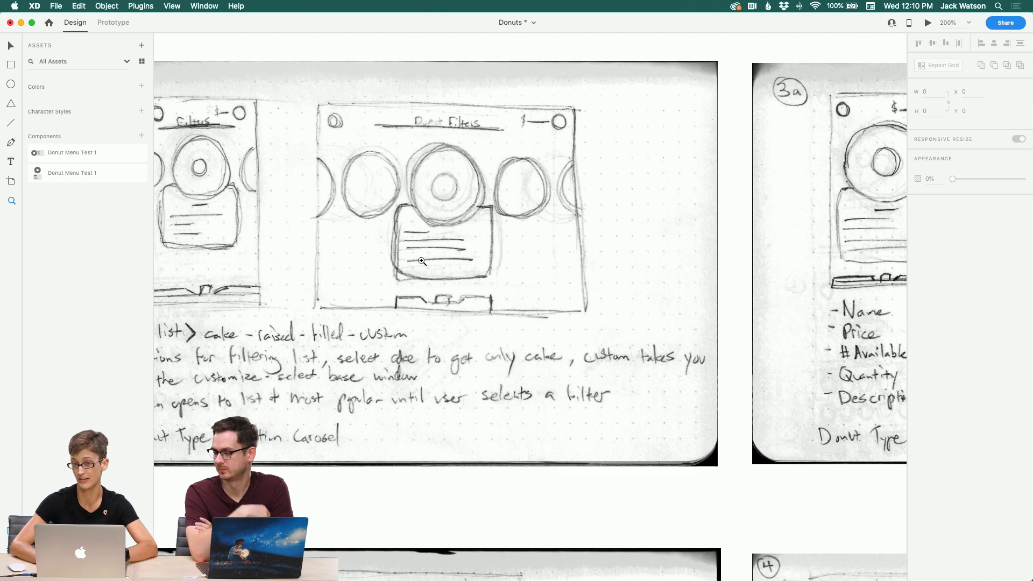
scroll(531, 231, "right", 15)
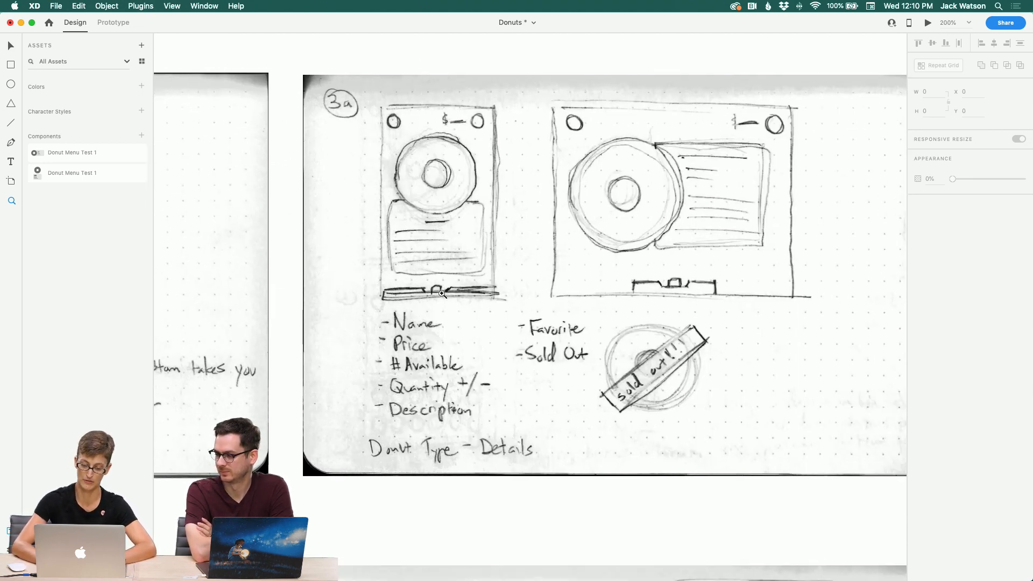
scroll(441, 293, "left", 10)
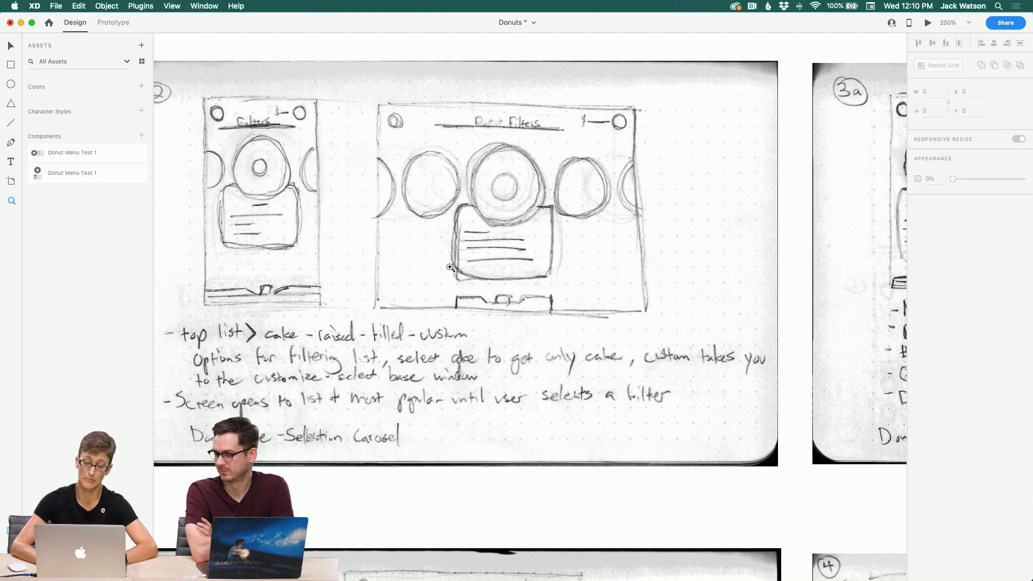
scroll(540, 231, "right", 10)
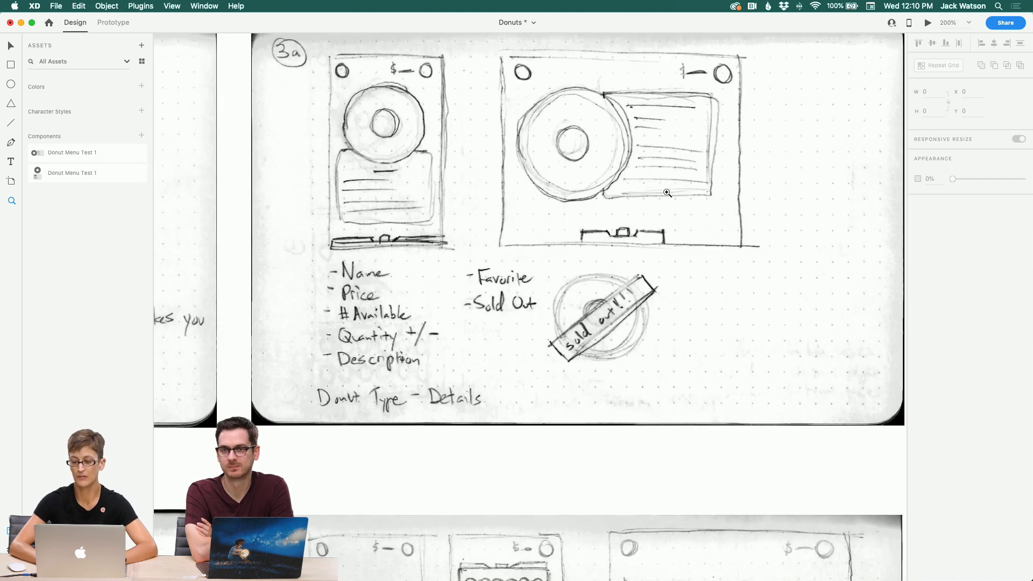
scroll(554, 274, "left", 5)
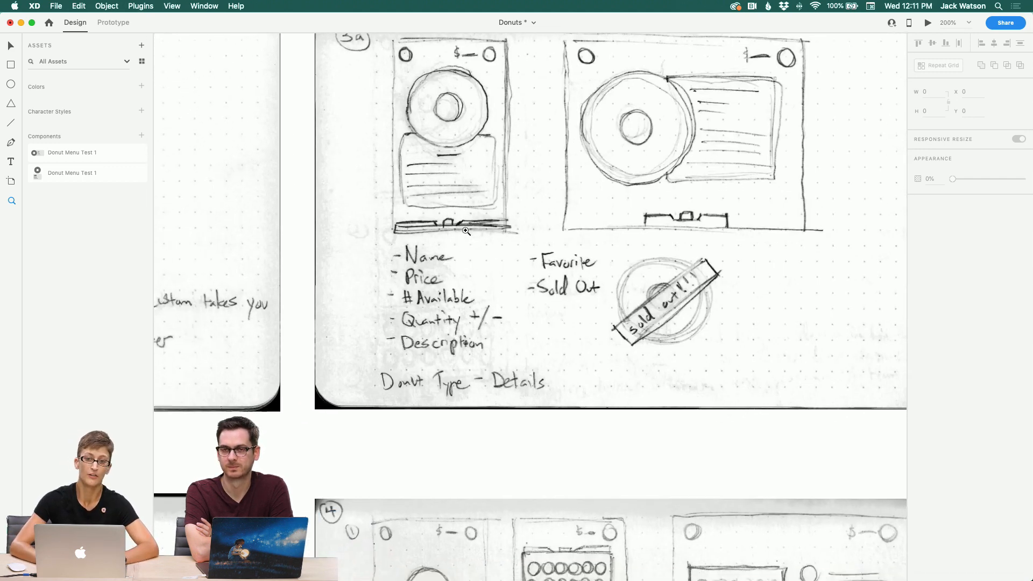
Step: Zoom out and back in on the sketches, examining the toppings and customizing donuts base wireframes
left_click(431, 346, "alt")
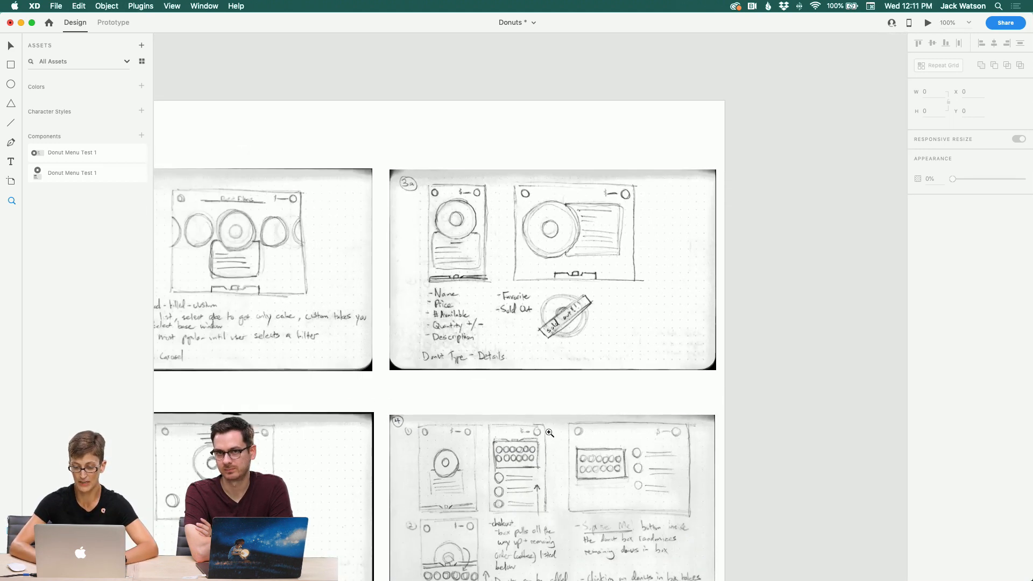
left_click(545, 318)
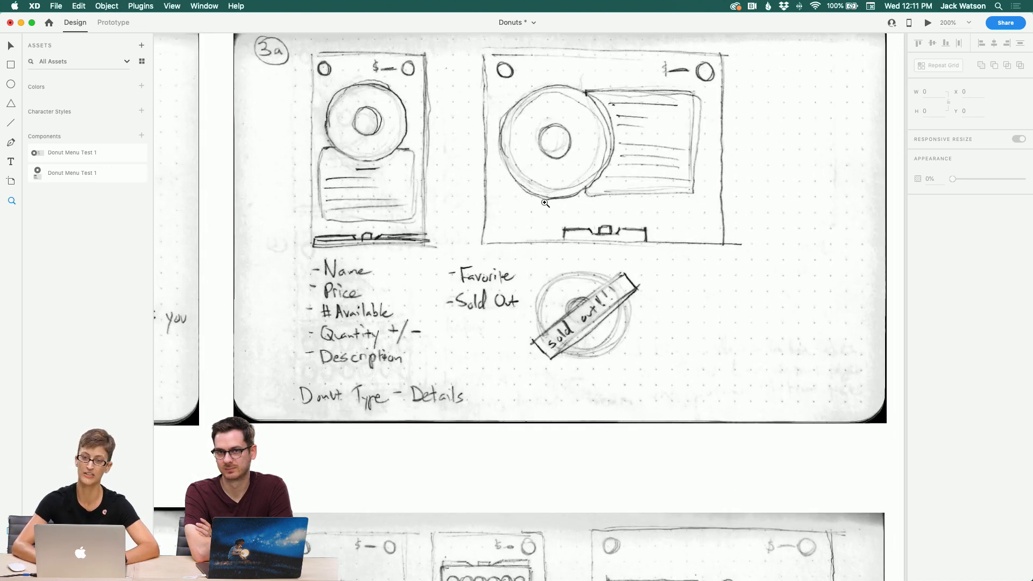
scroll(462, 284, "left", 10)
scroll(461, 284, "down", 2)
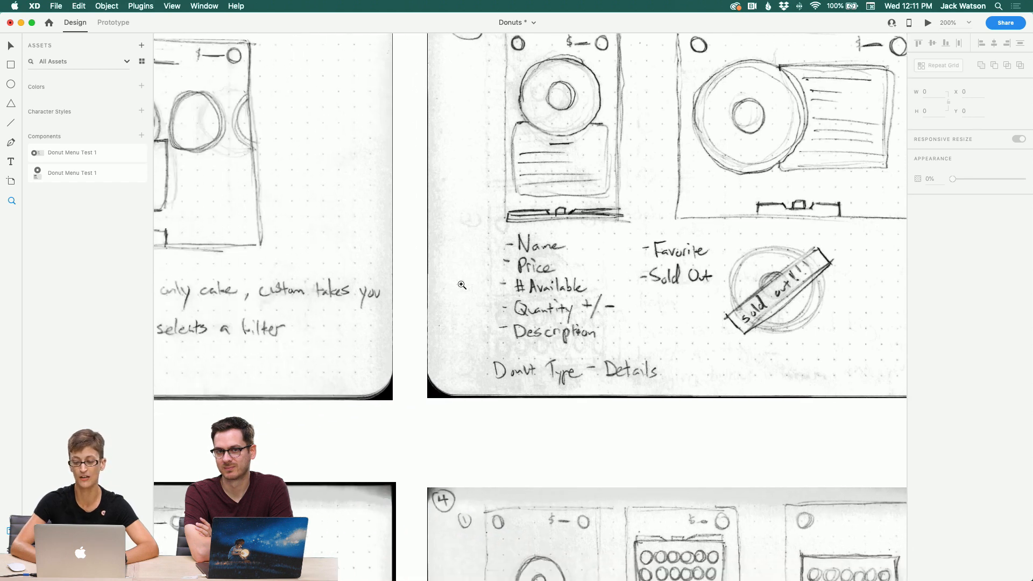
scroll(462, 284, "down", 5)
scroll(462, 285, "left", 5)
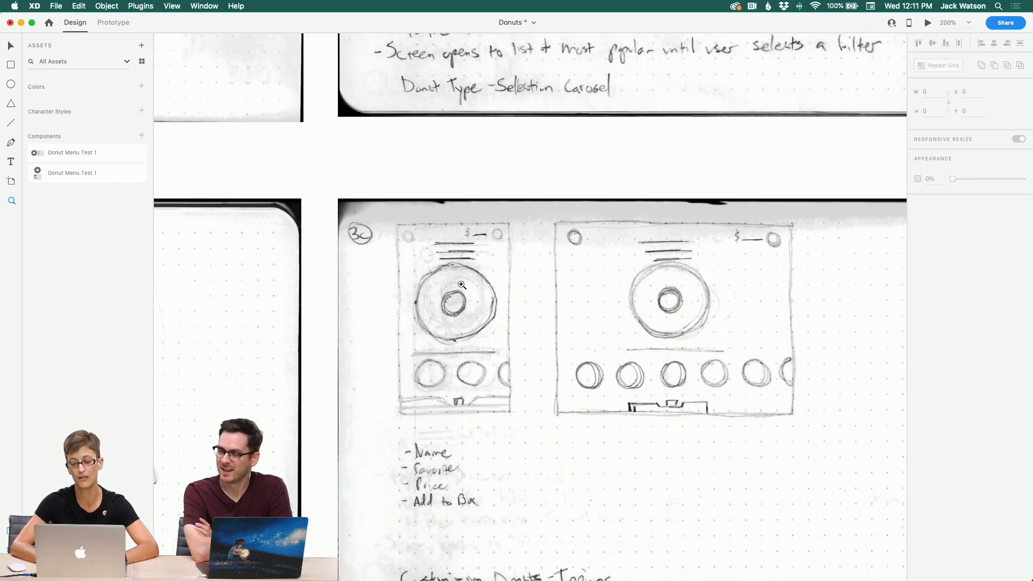
left_click(439, 285, "alt")
scroll(439, 285, "left", 6)
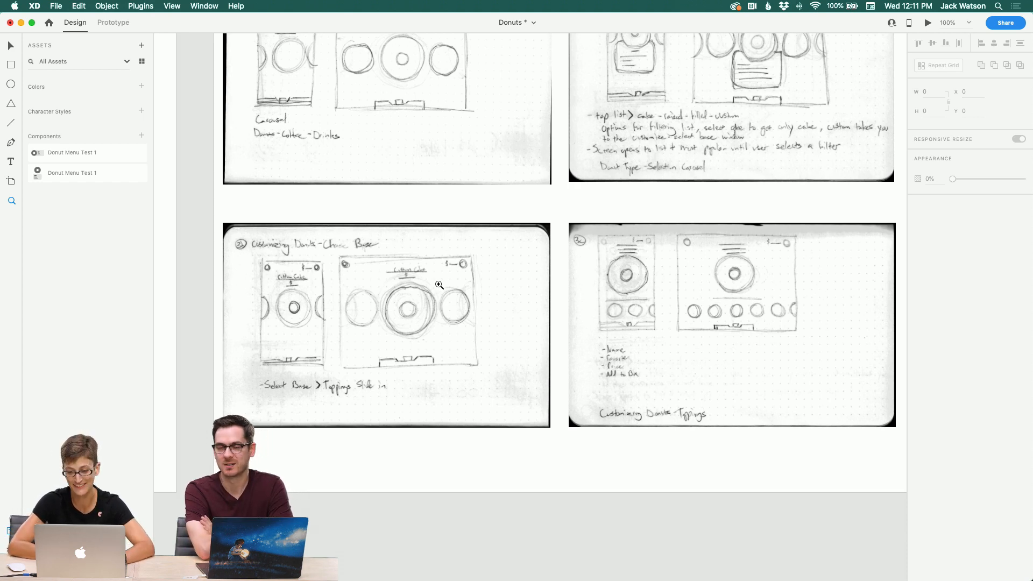
left_click(325, 311)
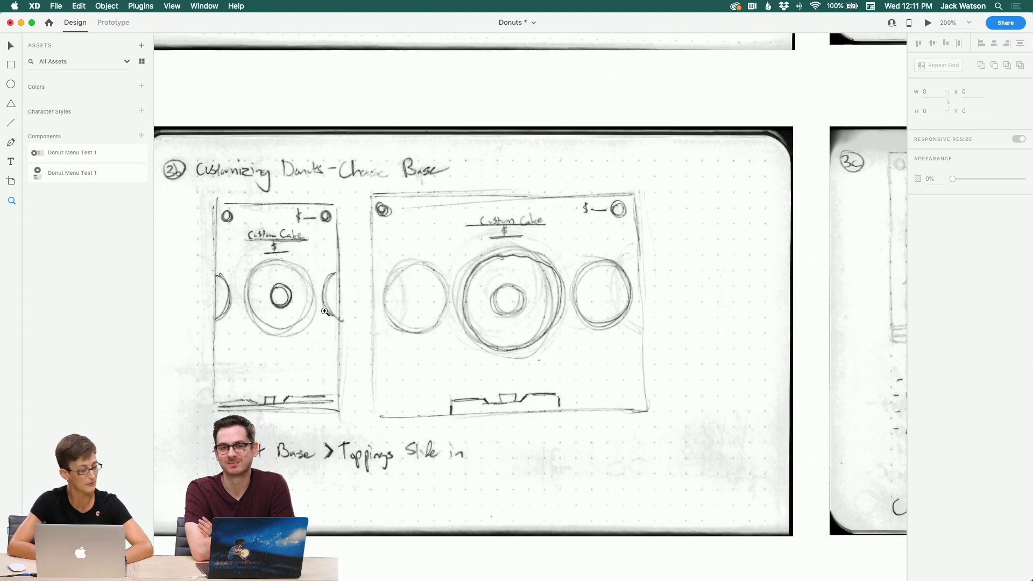
Step: Zoom out and back in on the customizing donuts base sketch, panning across its phone and tablet wireframes
left_click(374, 334, "alt")
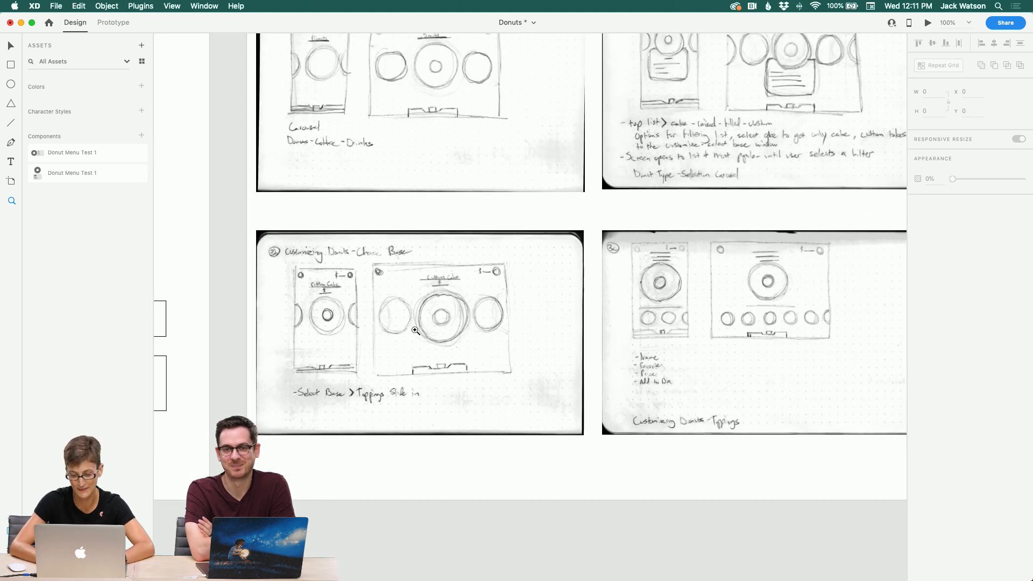
scroll(414, 331, "left", 1)
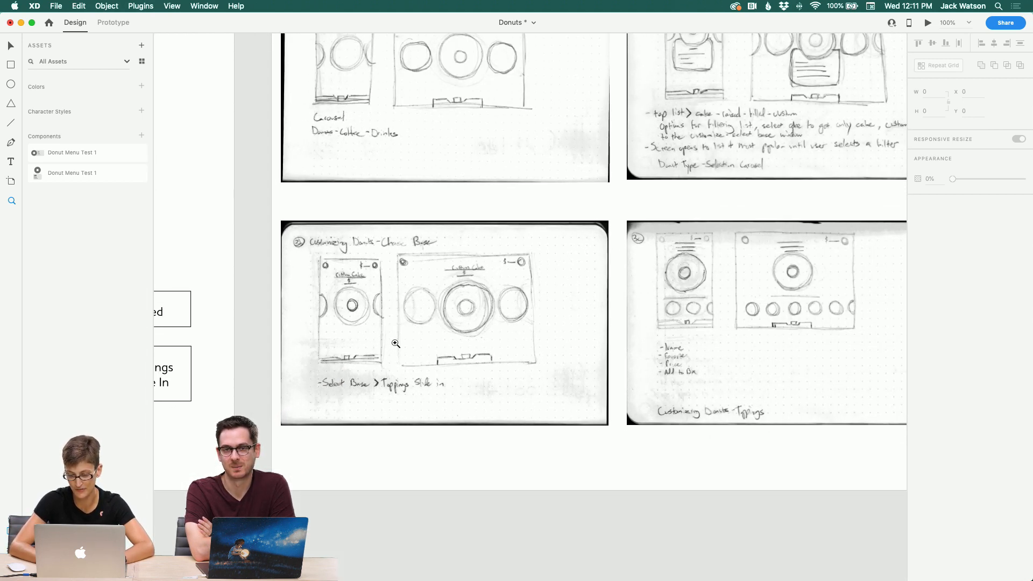
left_click(395, 343)
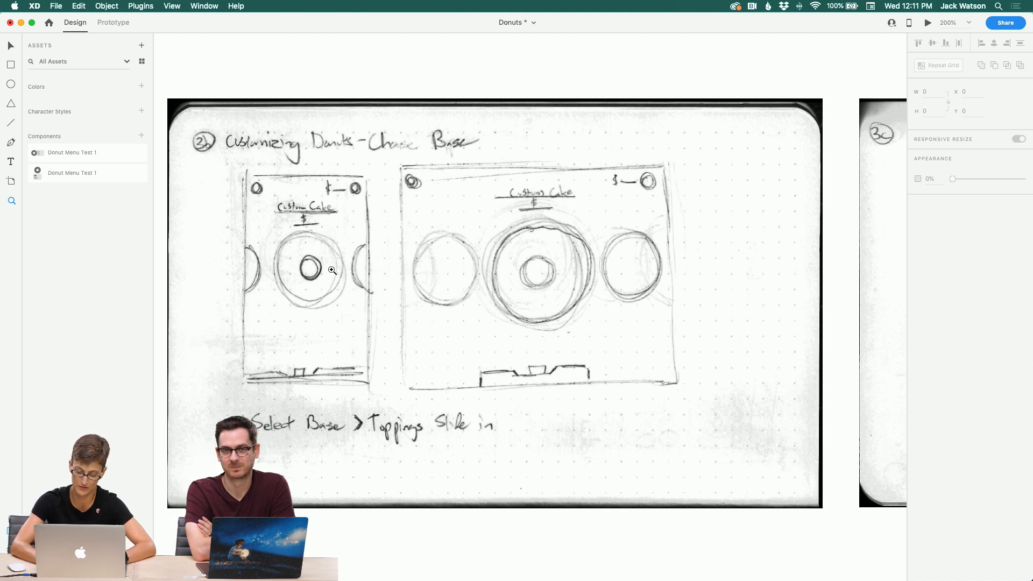
scroll(470, 280, "right", 5)
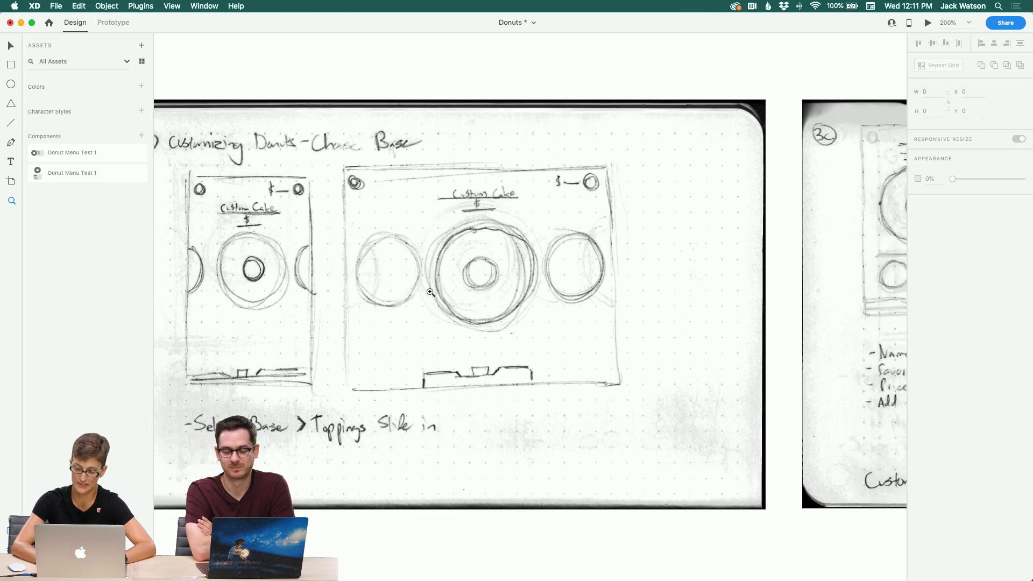
scroll(470, 279, "right", 10)
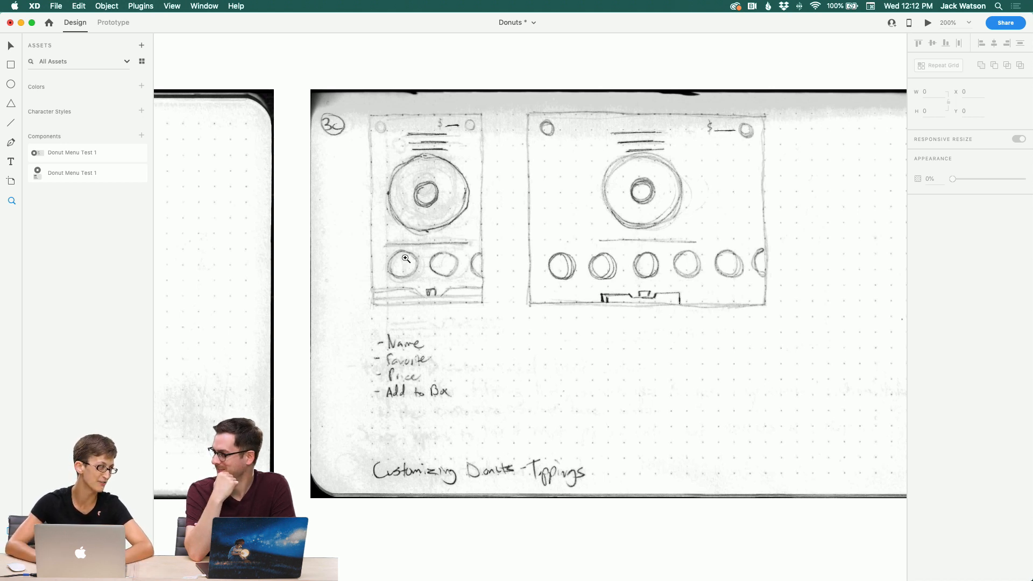
Step: Pan past the toppings sketch and zoom into the checkout sketch to read its notes
scroll(476, 252, "right", 8)
left_click(491, 260, "alt")
scroll(491, 261, "right", 7)
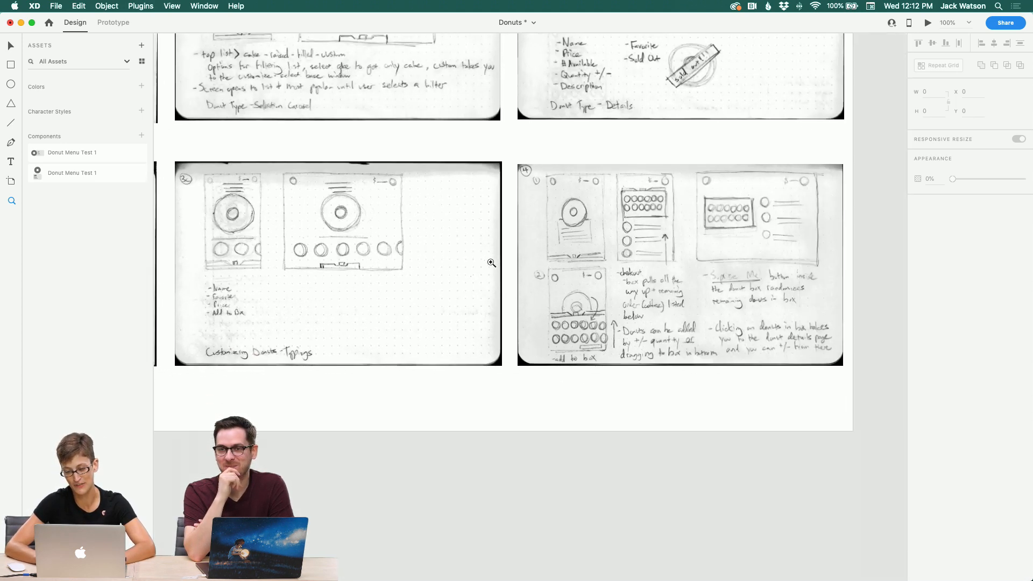
left_click(498, 261)
scroll(499, 262, "right", 5)
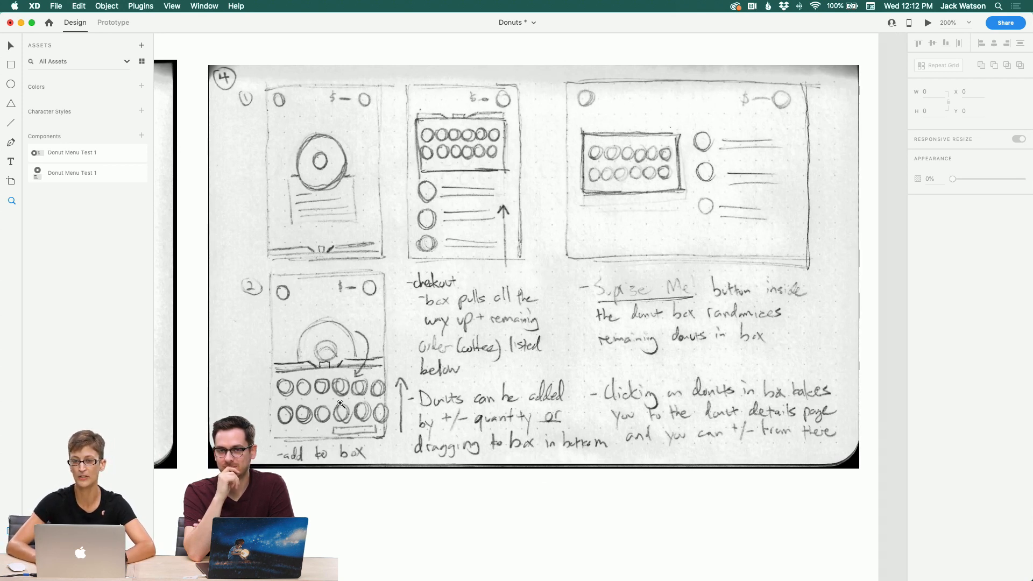
scroll(427, 378, "left", 12)
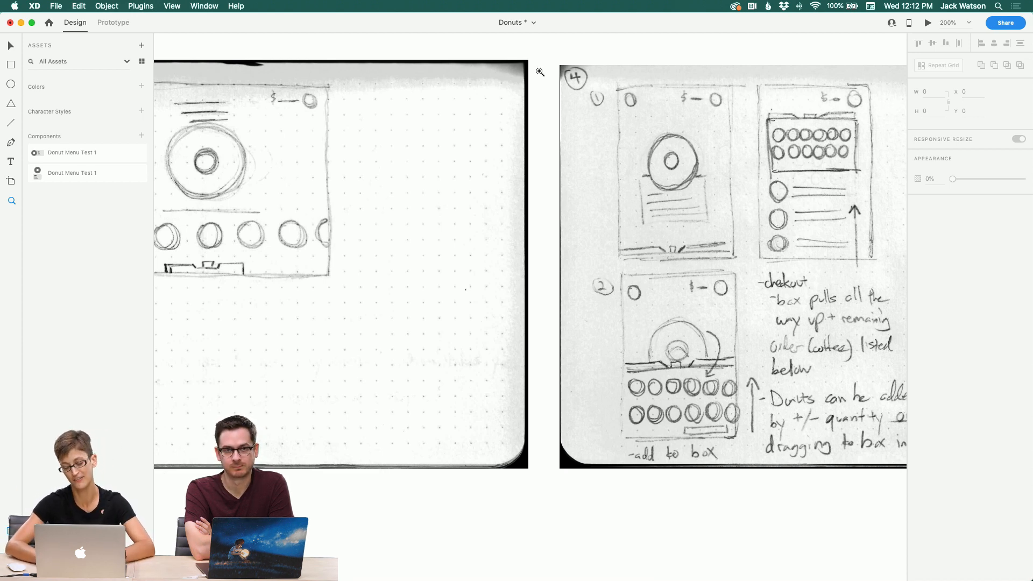
Step: Zoom out and pan around the lower row of the Sketches artboard
left_click(528, 236, "alt")
scroll(426, 309, "down", 2)
scroll(426, 310, "left", 2)
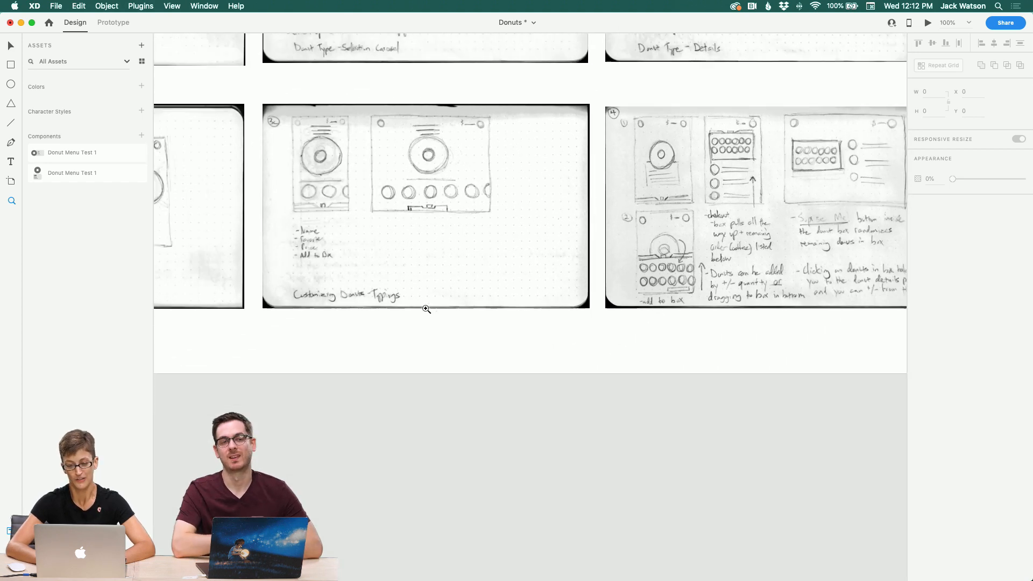
scroll(426, 309, "down", 3)
scroll(426, 310, "left", 3)
scroll(397, 371, "up", 3)
scroll(397, 372, "right", 4)
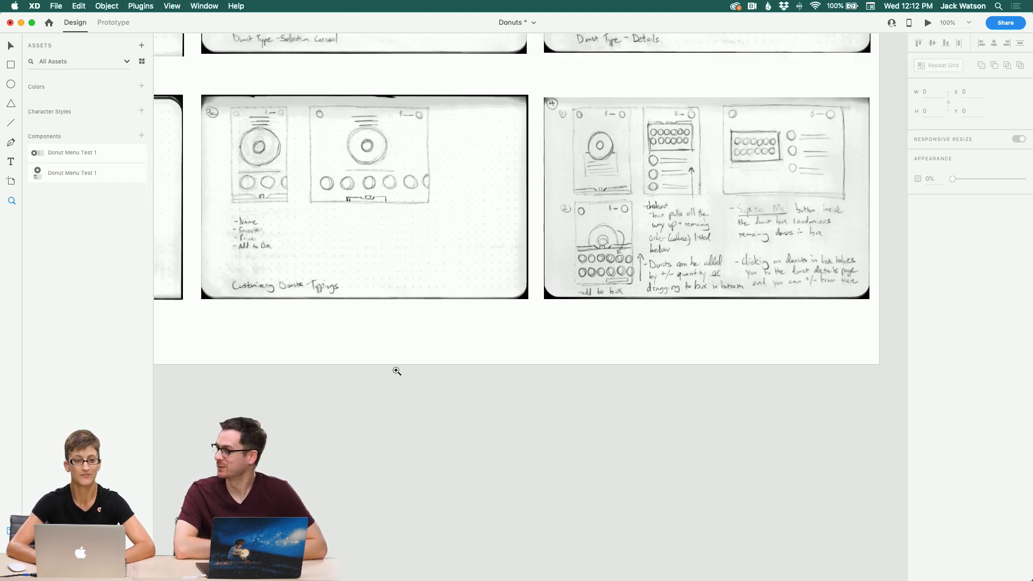
scroll(397, 372, "right", 4)
scroll(396, 372, "up", 2)
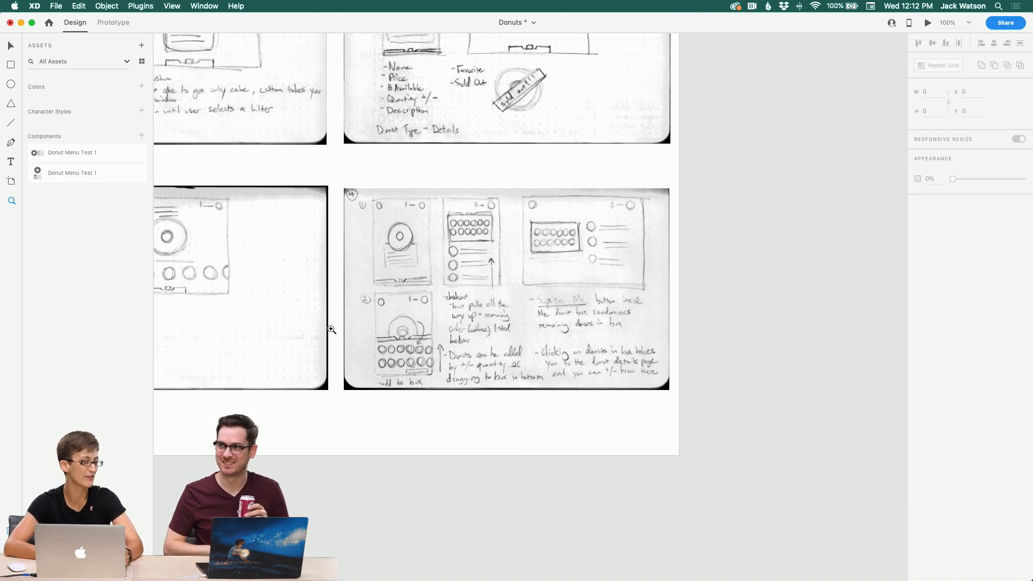
Step: Pan down to the Type-Colors-References-Inspiration artboard and examine its typefaces and color swatches
scroll(277, 397, "down", 5)
scroll(267, 397, "left", 8)
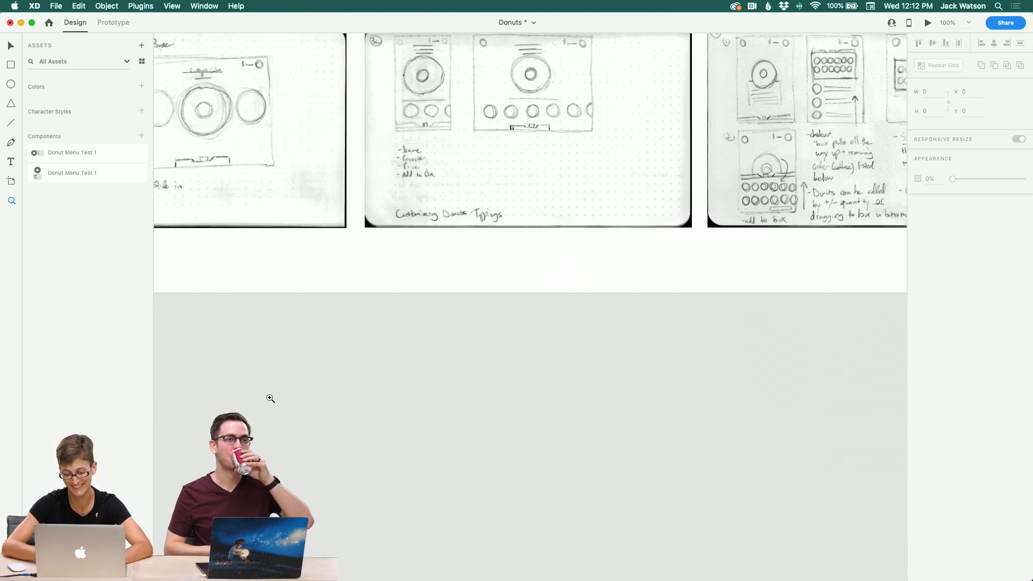
scroll(270, 398, "left", 1)
scroll(271, 399, "down", 5)
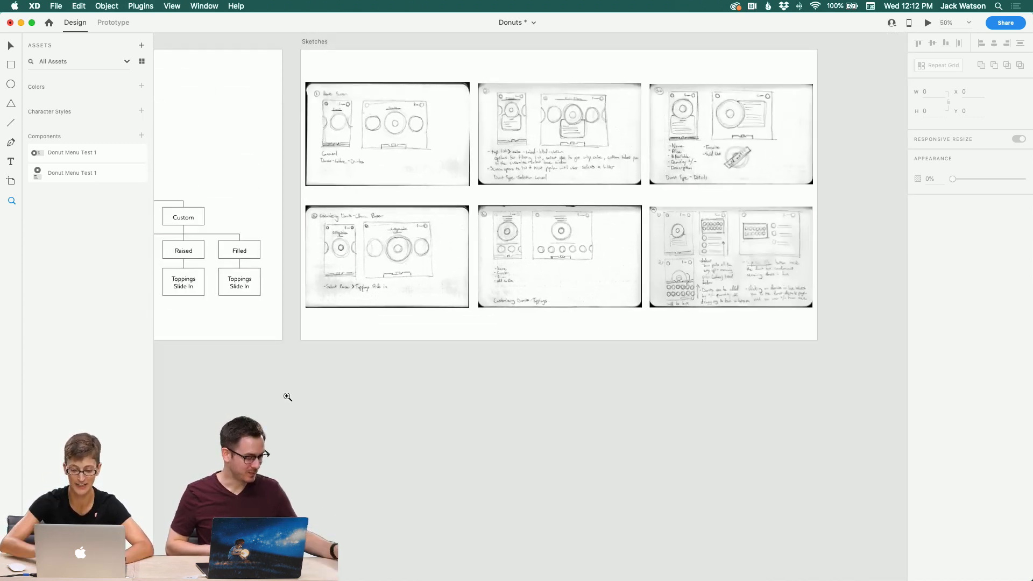
scroll(287, 397, "left", 7)
scroll(287, 398, "down", 3)
scroll(287, 396, "left", 10)
scroll(288, 397, "down", 3)
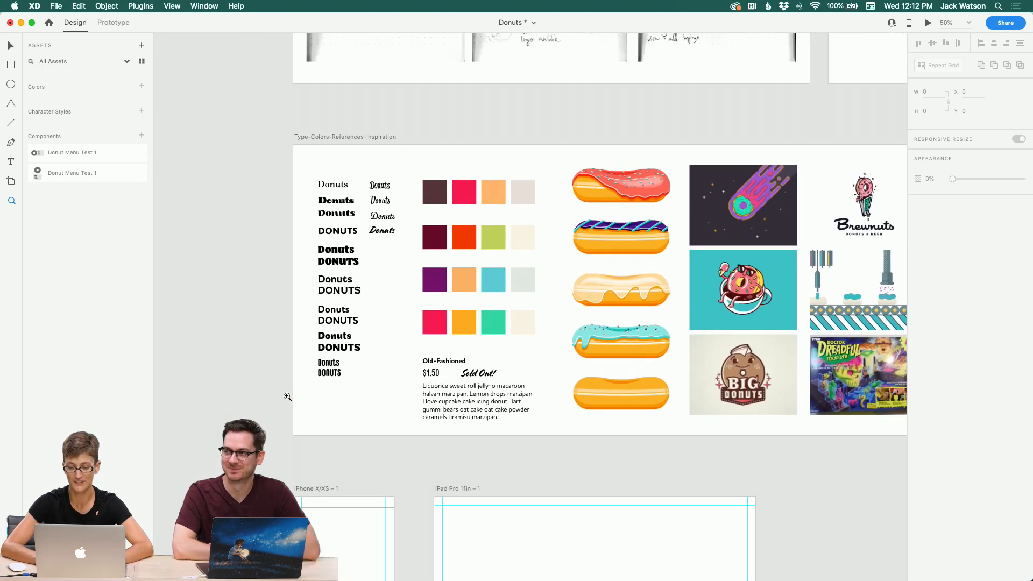
scroll(287, 397, "right", 1)
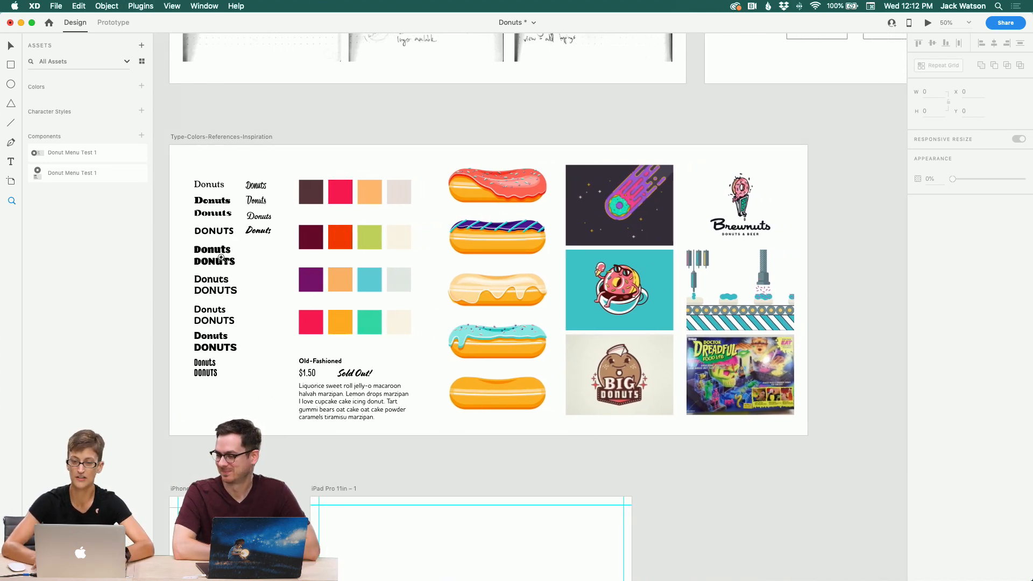
scroll(221, 258, "up", 3)
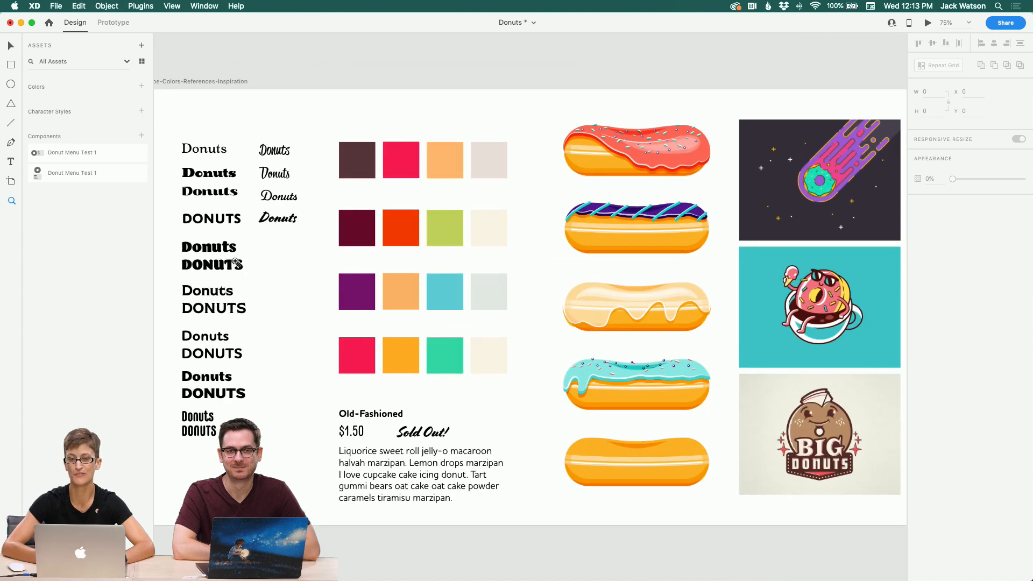
scroll(235, 262, "down", 3)
scroll(235, 262, "left", 2)
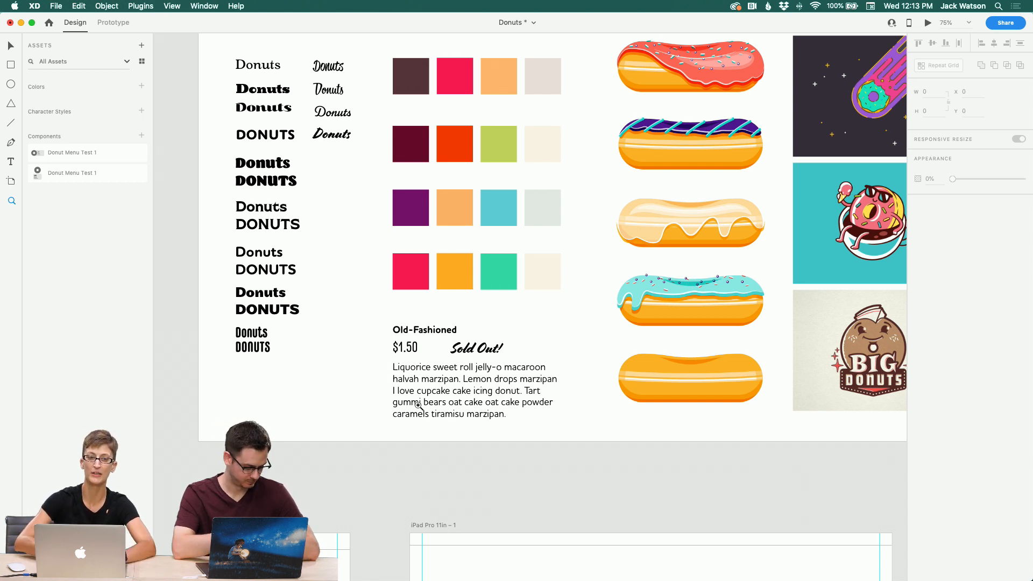
scroll(381, 262, "up", 1)
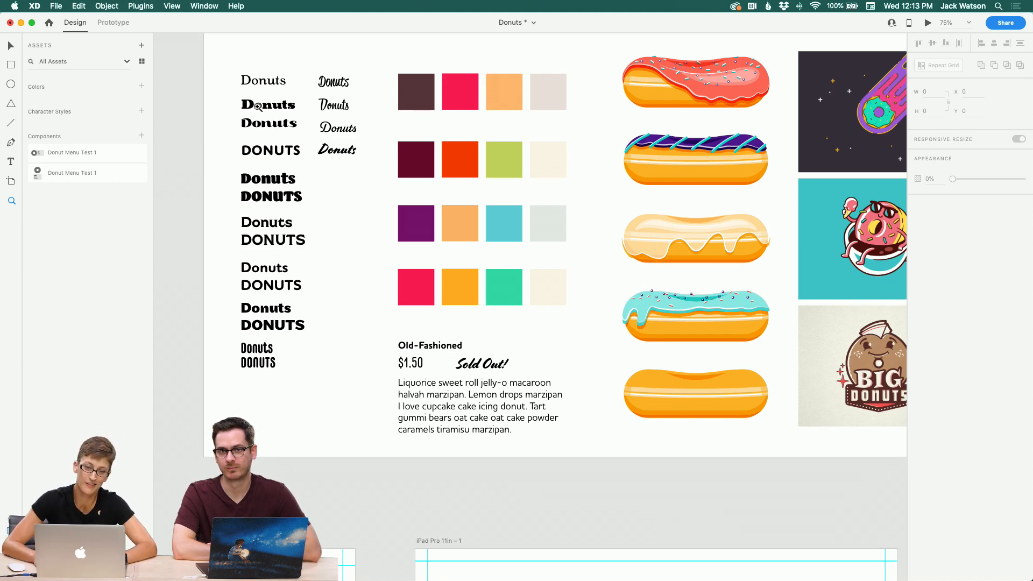
Step: Pan across the inspiration artboard's donut illustrations and reference images
scroll(309, 301, "right", 5)
scroll(309, 301, "up", 3)
scroll(303, 330, "left", 2)
scroll(303, 330, "down", 2)
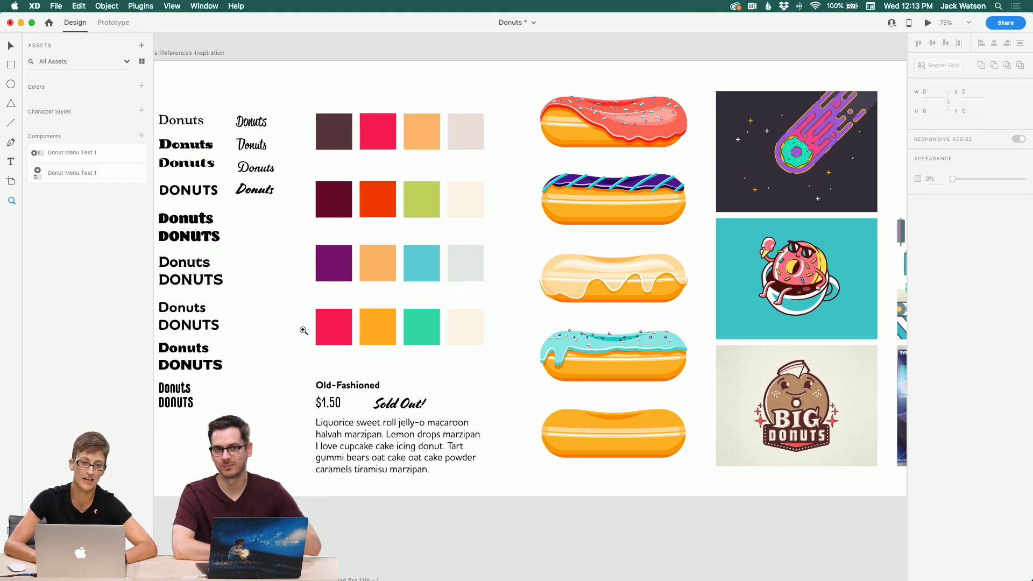
scroll(303, 331, "right", 5)
scroll(304, 330, "down", 2)
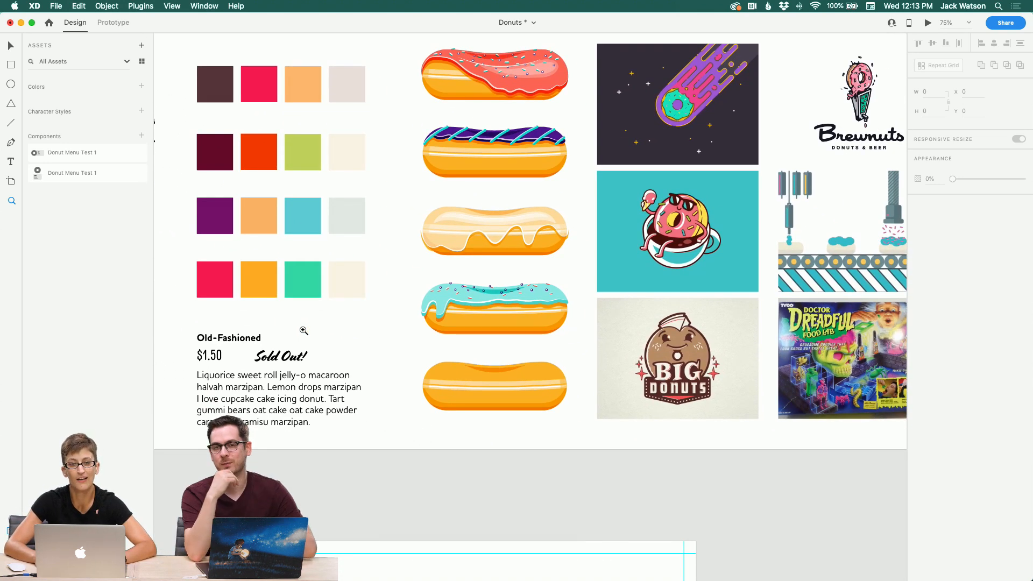
scroll(303, 331, "left", 5)
scroll(304, 330, "down", 2)
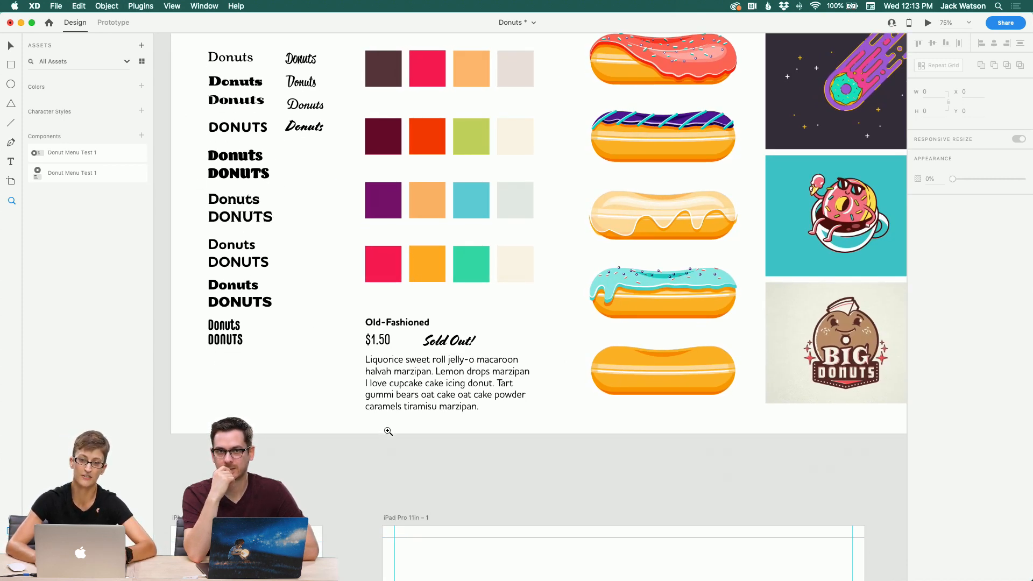
scroll(388, 431, "right", 10)
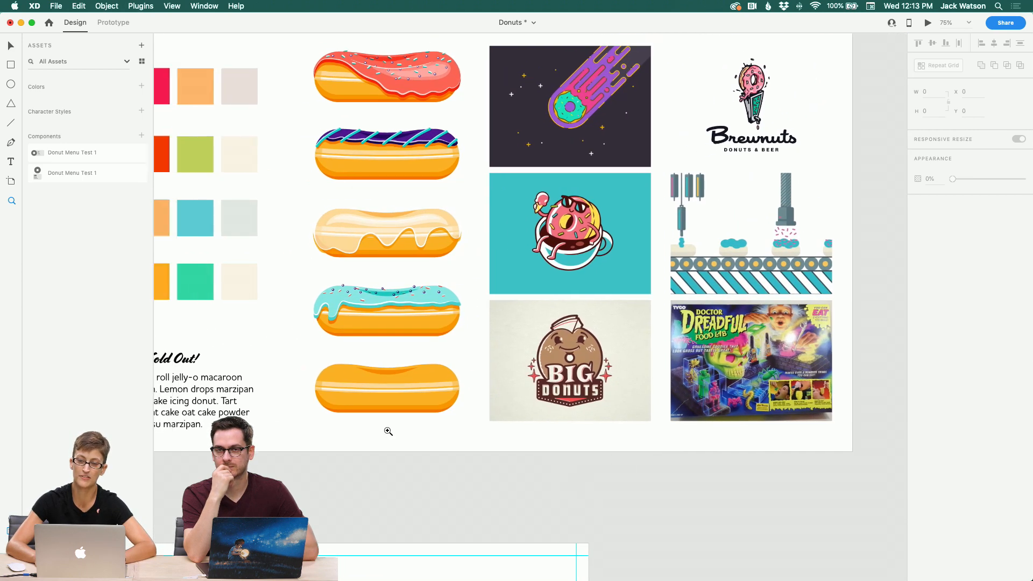
scroll(388, 432, "left", 10)
scroll(388, 432, "up", 1)
scroll(388, 432, "right", 3)
scroll(388, 432, "down", 1)
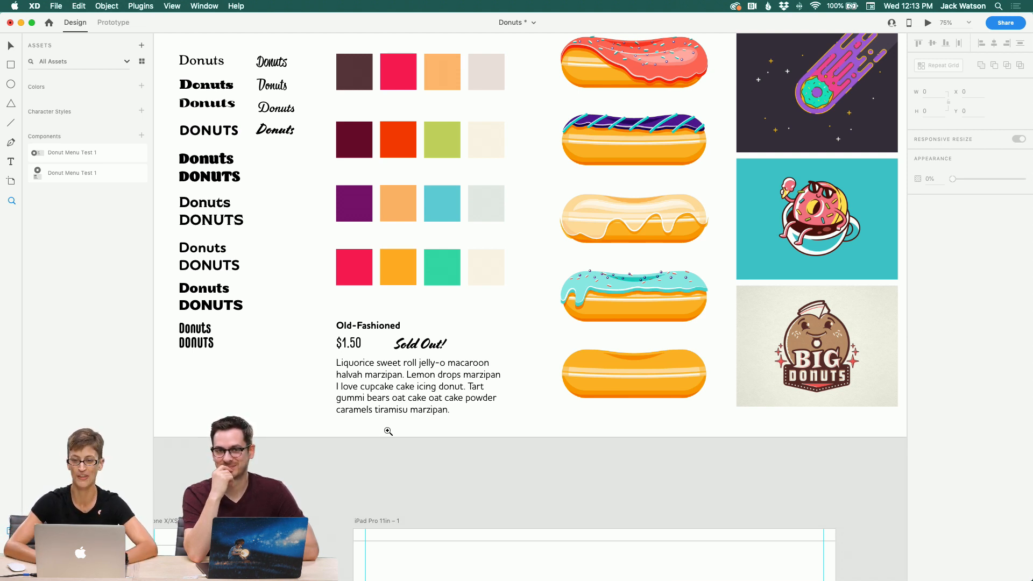
Step: Zoom out, pan to the blank iPhone X/XS – 1 and iPad Pro 11in – 1 artboards, and zoom into the iPhone one
left_click(377, 366, "alt")
scroll(377, 367, "down", 5)
scroll(378, 366, "left", 2)
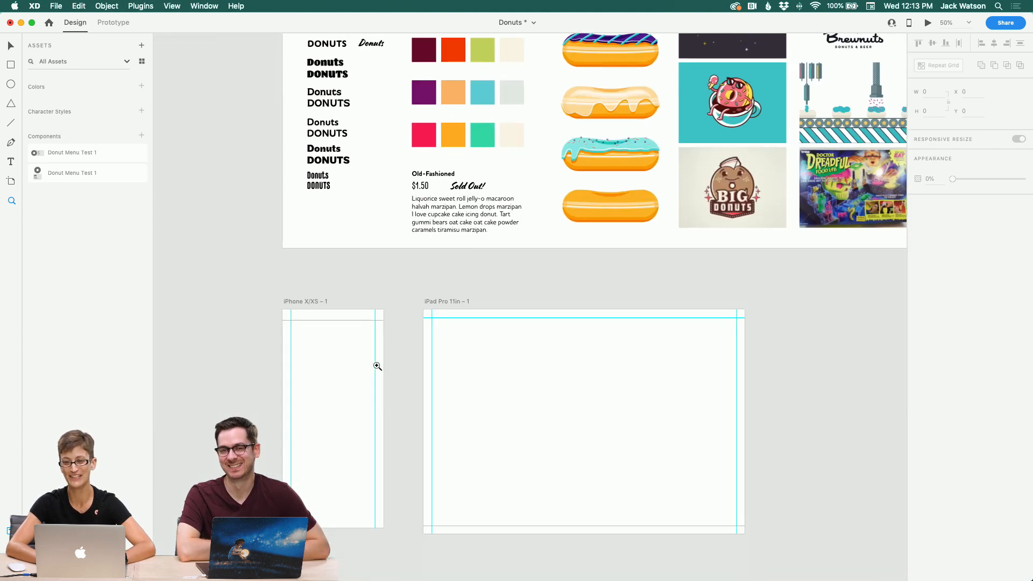
scroll(377, 366, "down", 3)
scroll(378, 366, "left", 1)
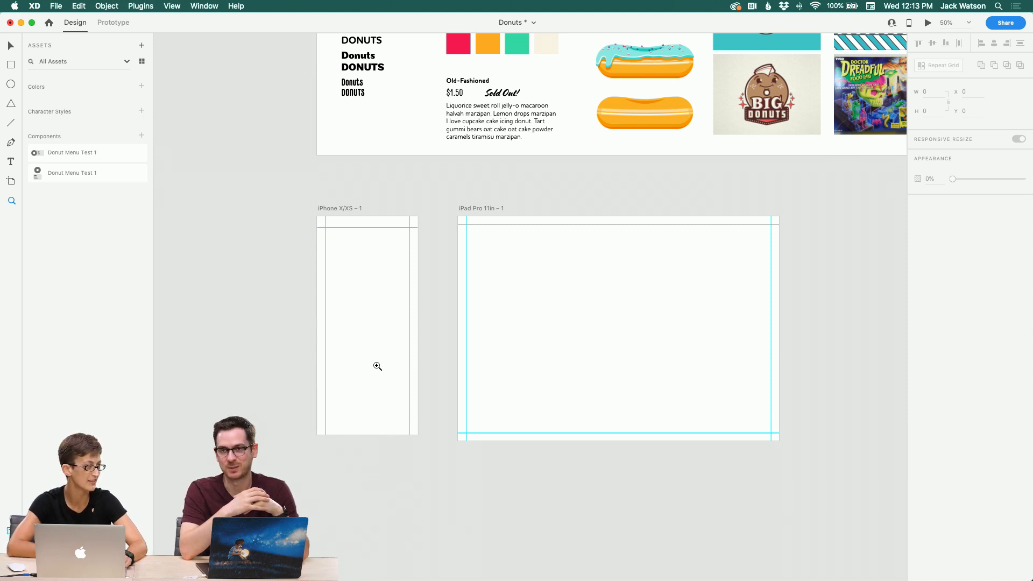
left_click(360, 313)
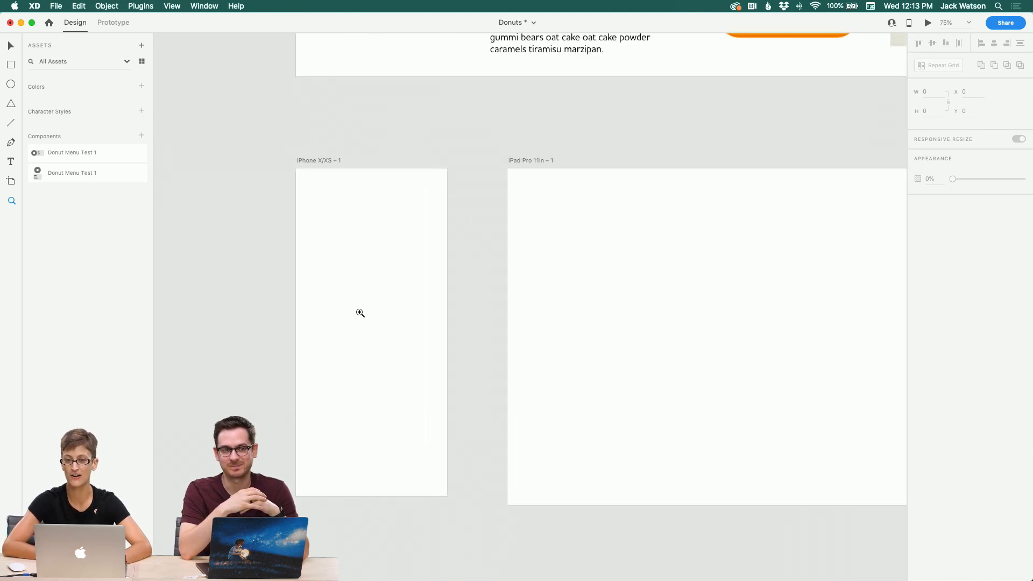
left_click(360, 313)
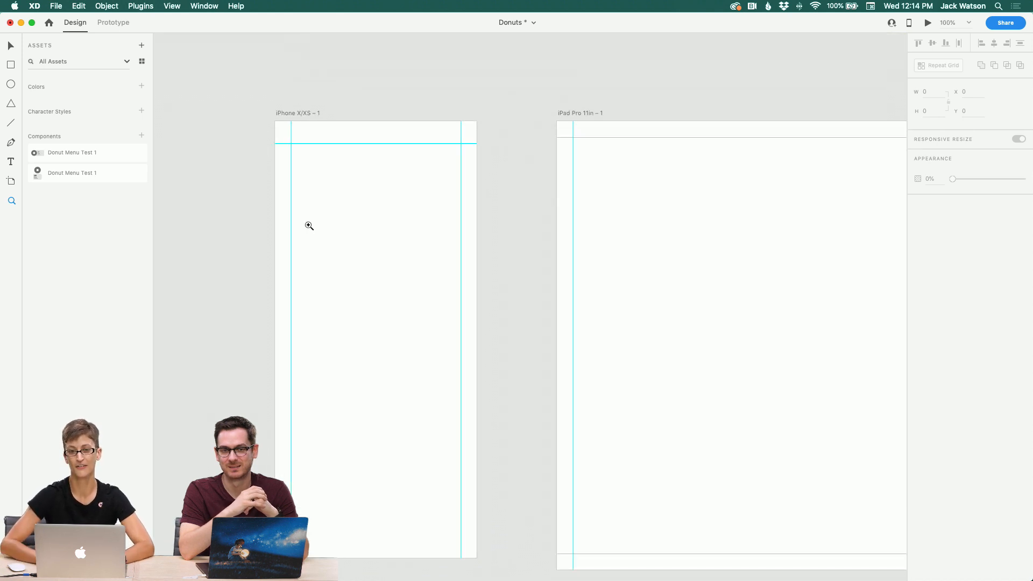
scroll(342, 258, "left", 1)
scroll(343, 258, "down", 1)
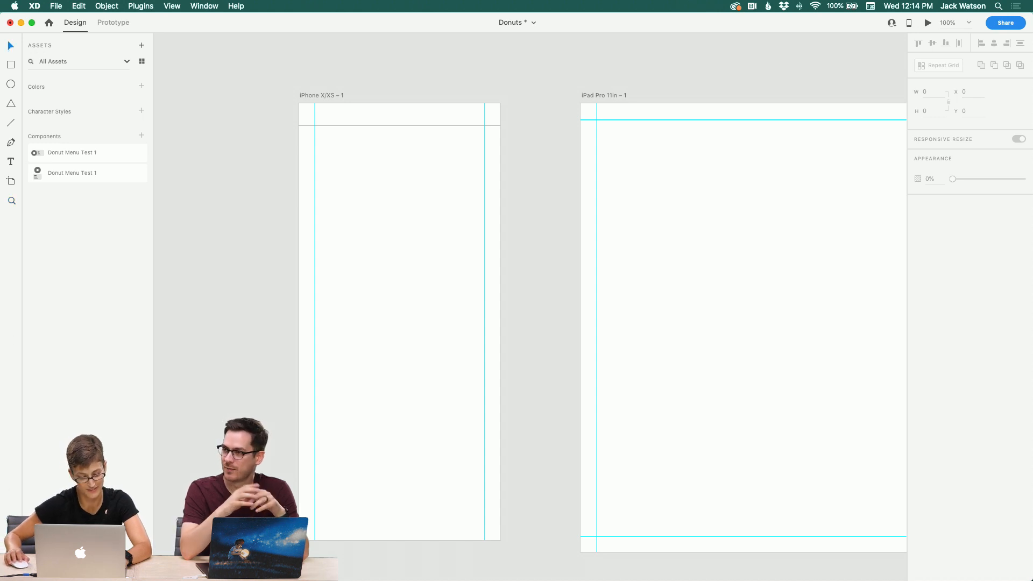
Step: Draw a circle about 39 × 39 near the top-left corner of the iPhone X/XS – 1 artboard
key("shift+super+y")
key("shift+super+y")
key("super+y")
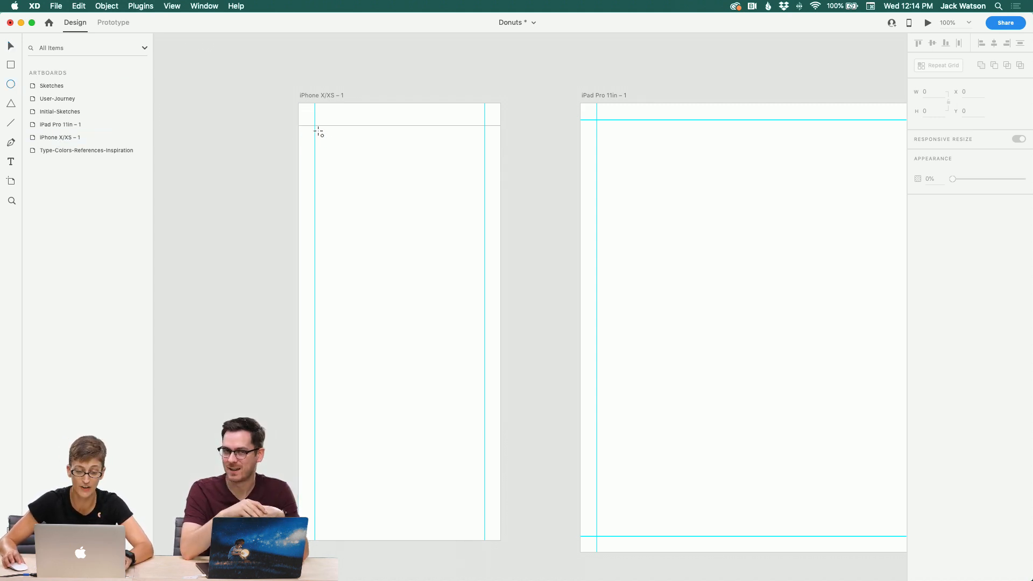
left_click_drag(316, 127, 336, 145)
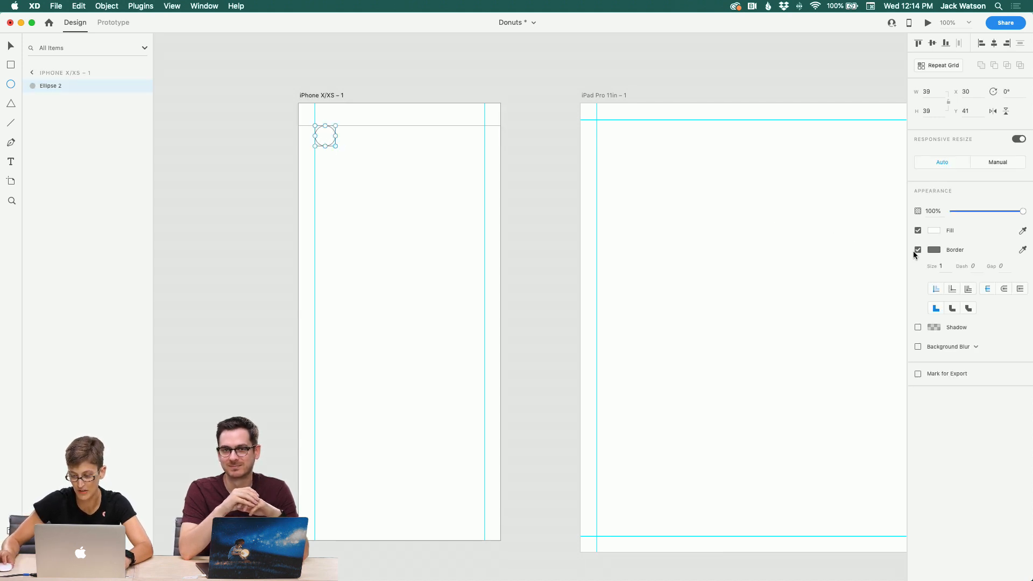
Step: Sample the border's gray into the circle's fill and remove the circle's border
left_click(1022, 234)
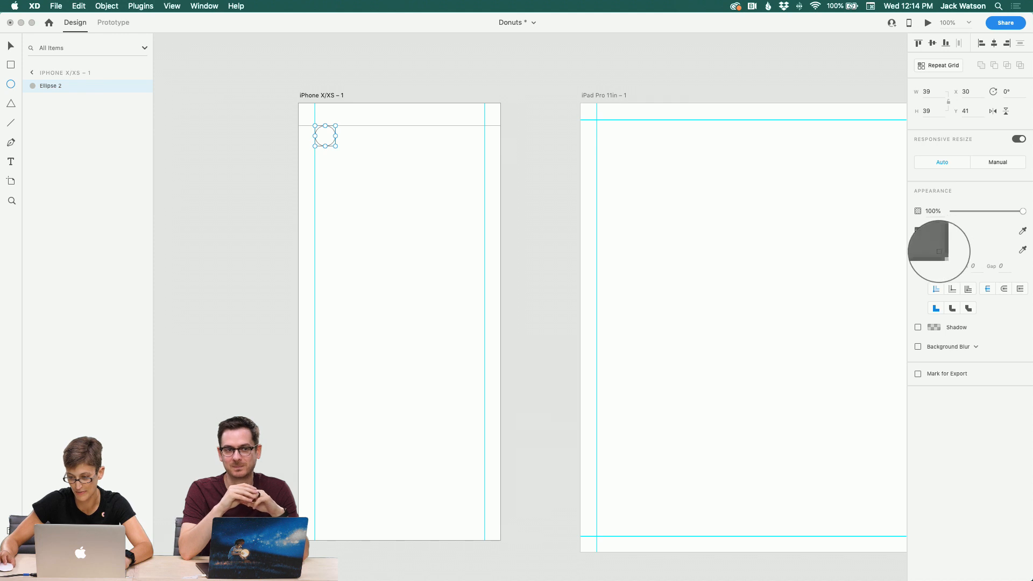
left_click(934, 250)
left_click(918, 250)
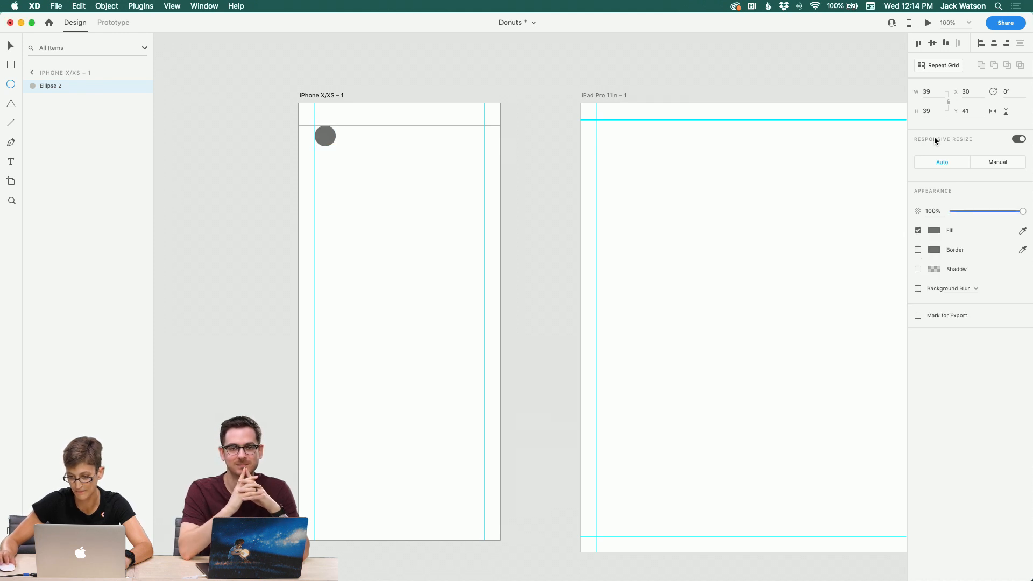
Step: Resize the circle to 50 × 50
left_click(936, 92)
type("5")
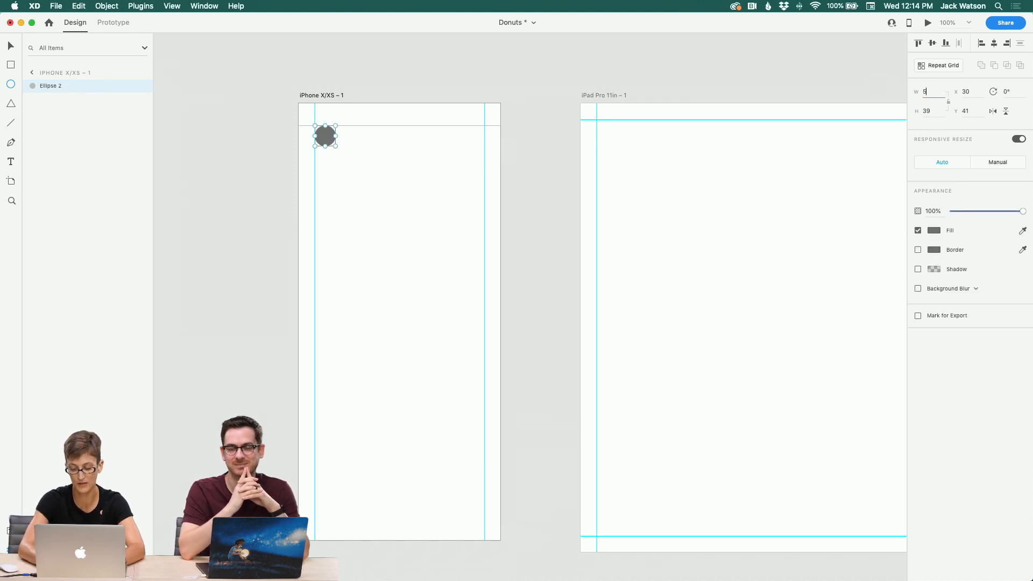
type("0")
key("Return")
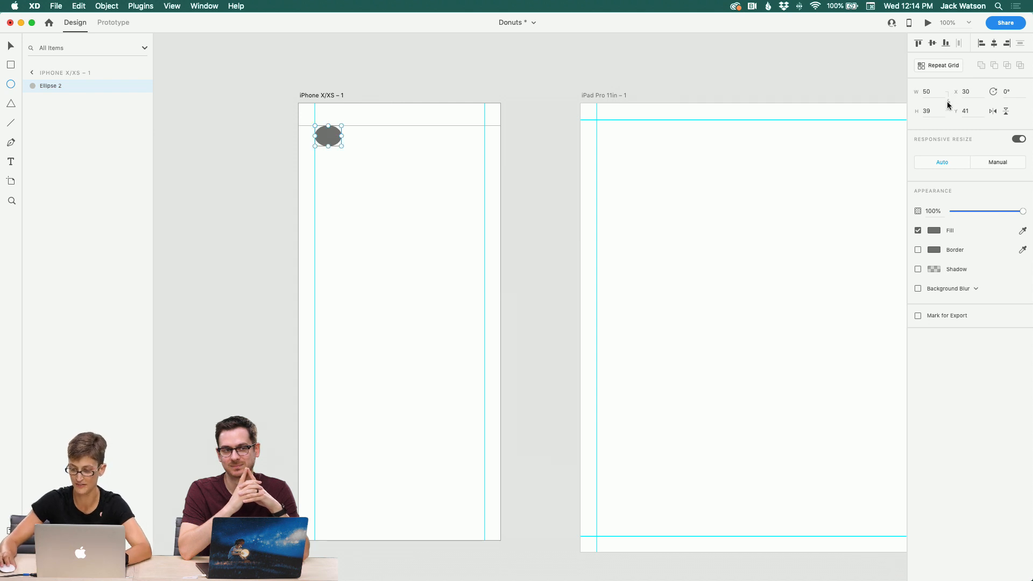
left_click(947, 111)
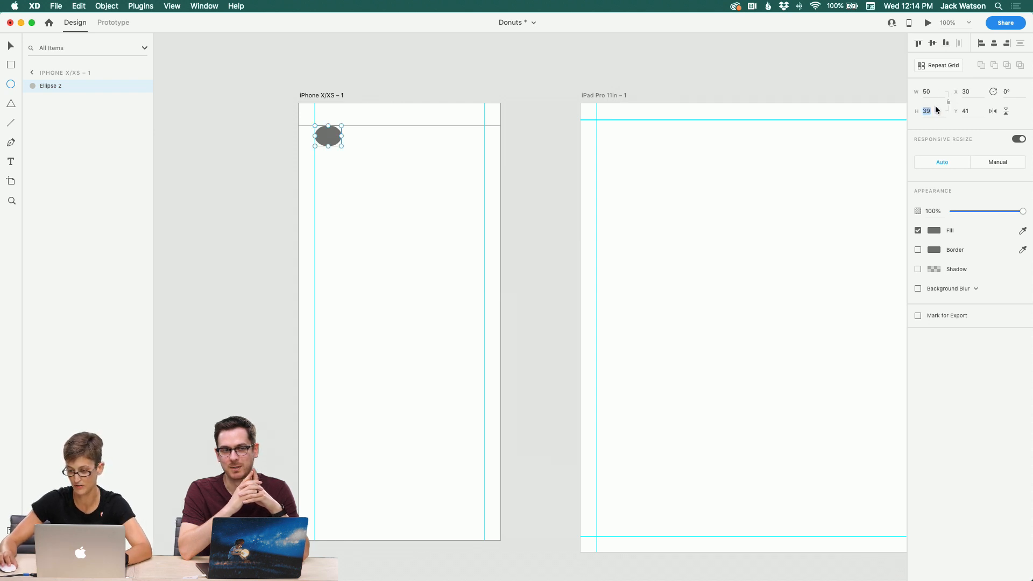
type("50")
key("Return")
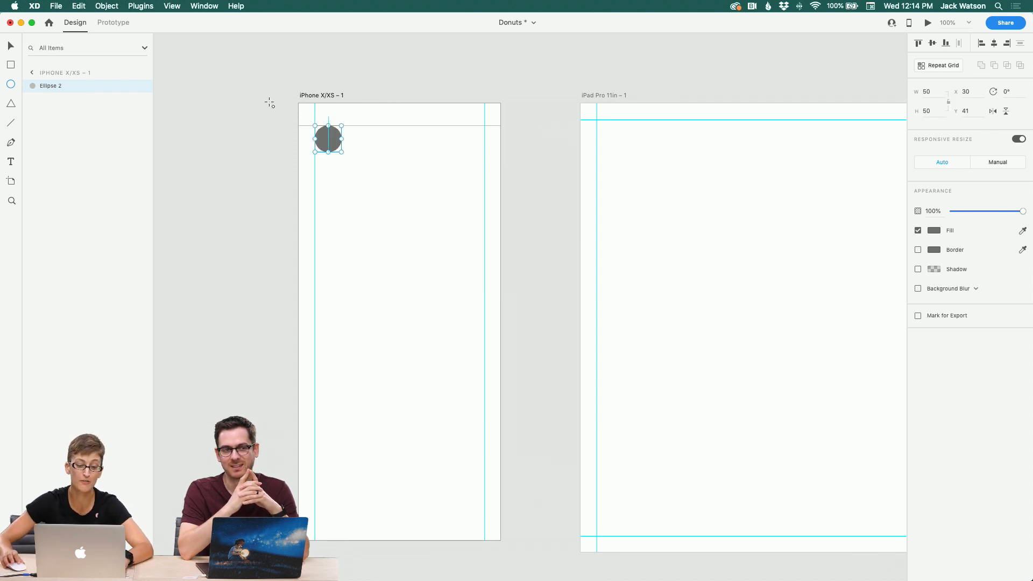
Step: Duplicate the circle and move the copy to the top-right corner of the iPhone artboard
left_click(175, 167)
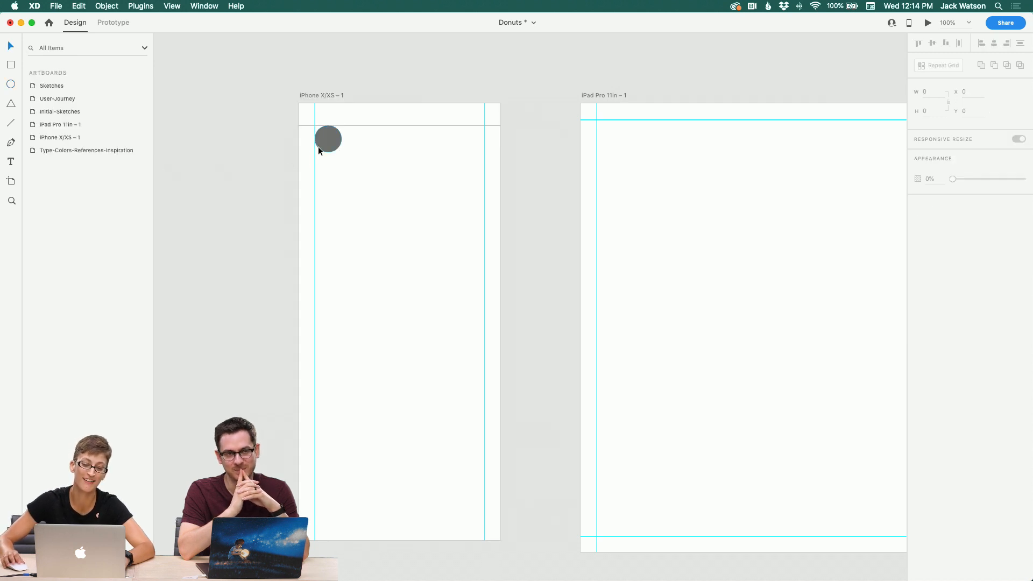
left_click_drag(319, 147, 326, 155)
key("super+d")
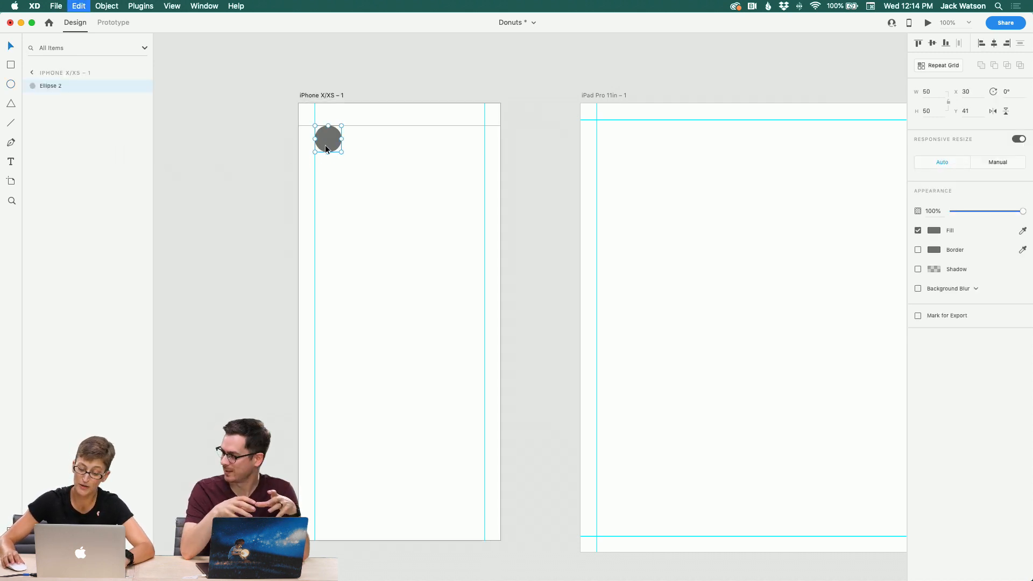
left_click_drag(333, 146, 479, 155)
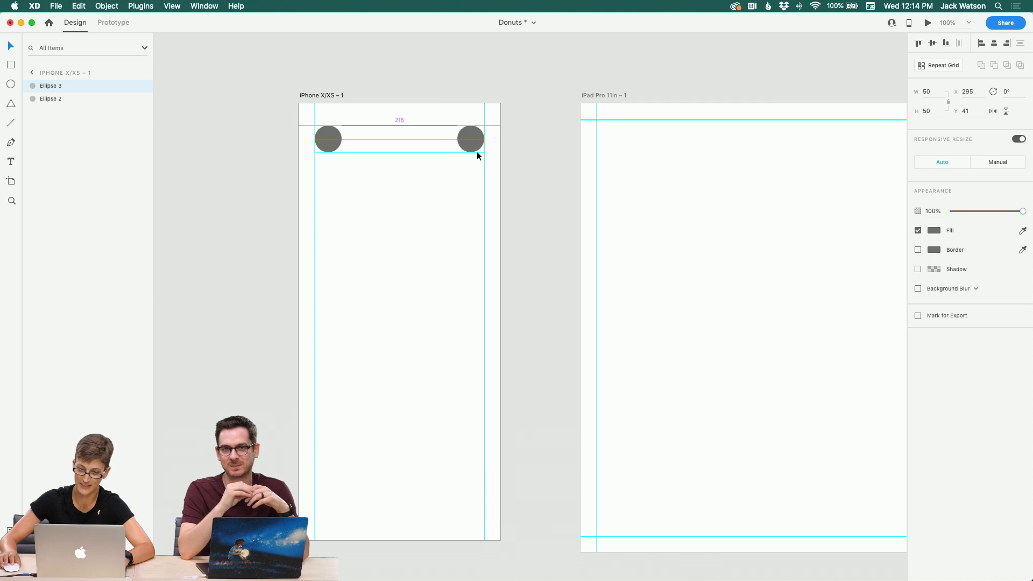
left_click(418, 188)
scroll(418, 189, "down", 3)
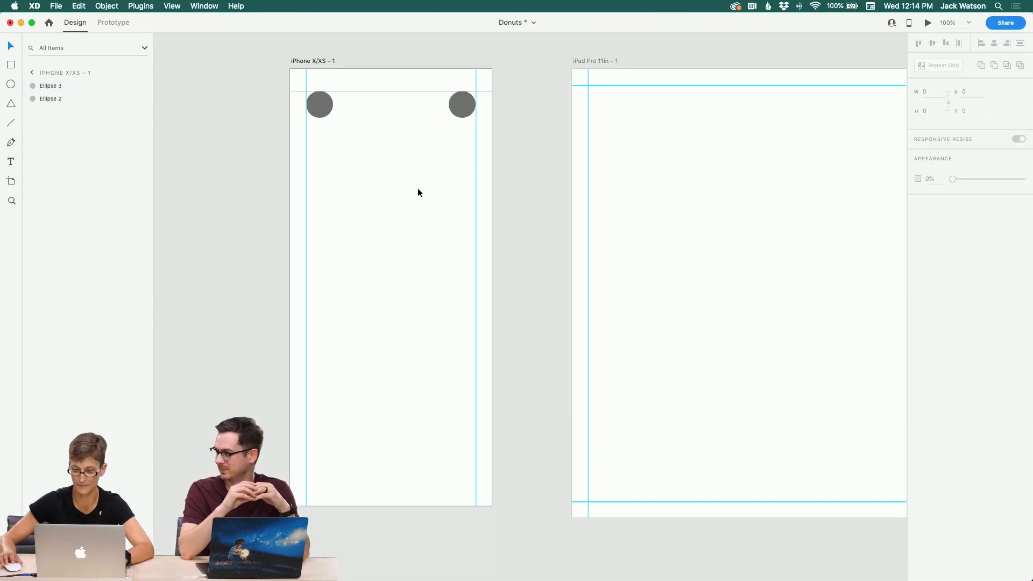
Step: Duplicate a top circle and enlarge the copy to about 162 × 162 in the middle of the artboard
left_click(328, 107)
key("super+d")
left_click_drag(327, 108, 438, 110)
left_click_drag(417, 145, 413, 168)
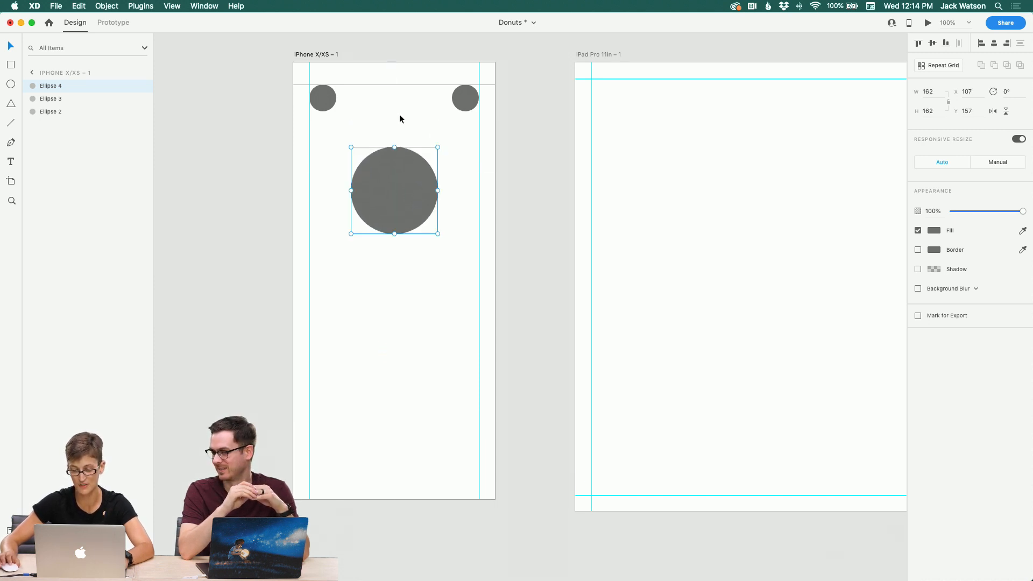
left_click(400, 115)
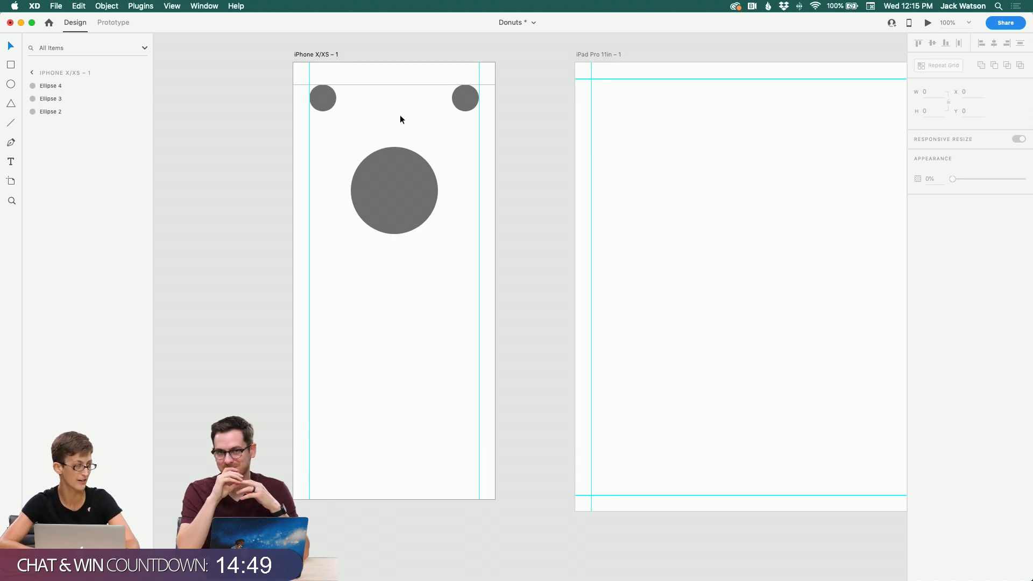
Step: Move the large circle lower and enlarge it slightly to about 168 × 168
left_click_drag(400, 189, 400, 206)
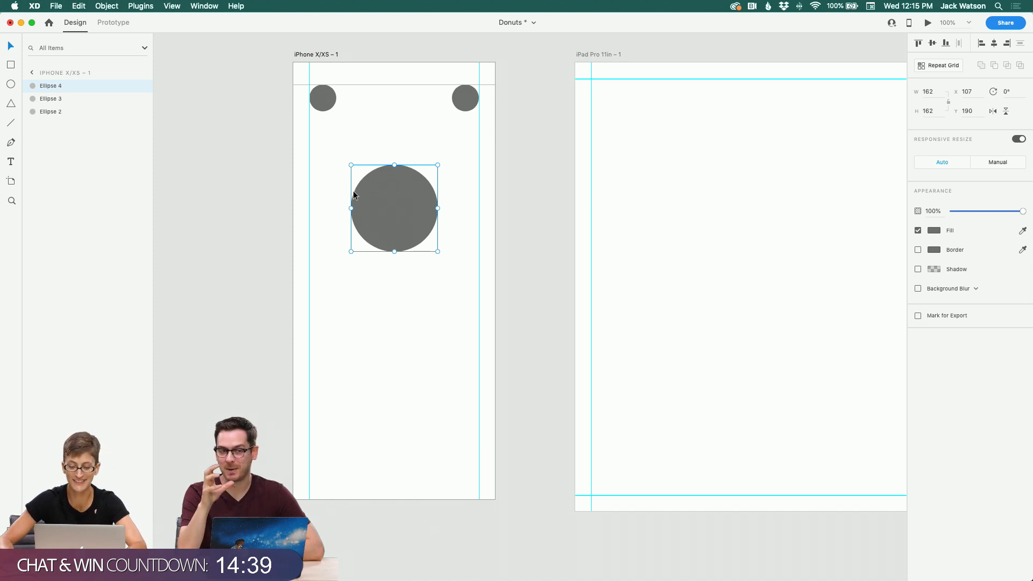
left_click_drag(366, 190, 369, 205)
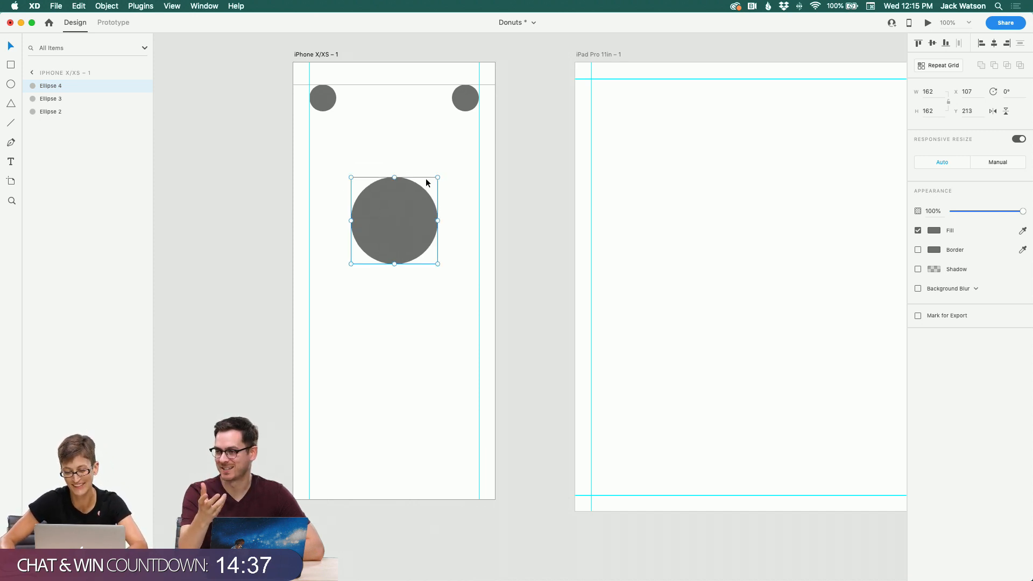
left_click_drag(439, 176, 441, 174)
left_click(411, 140)
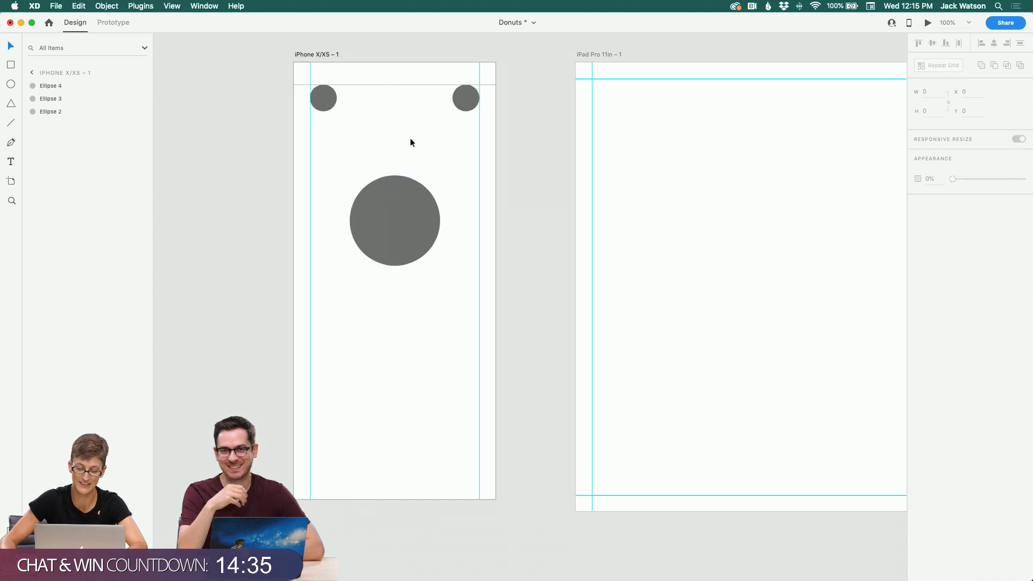
scroll(410, 139, "left", 2)
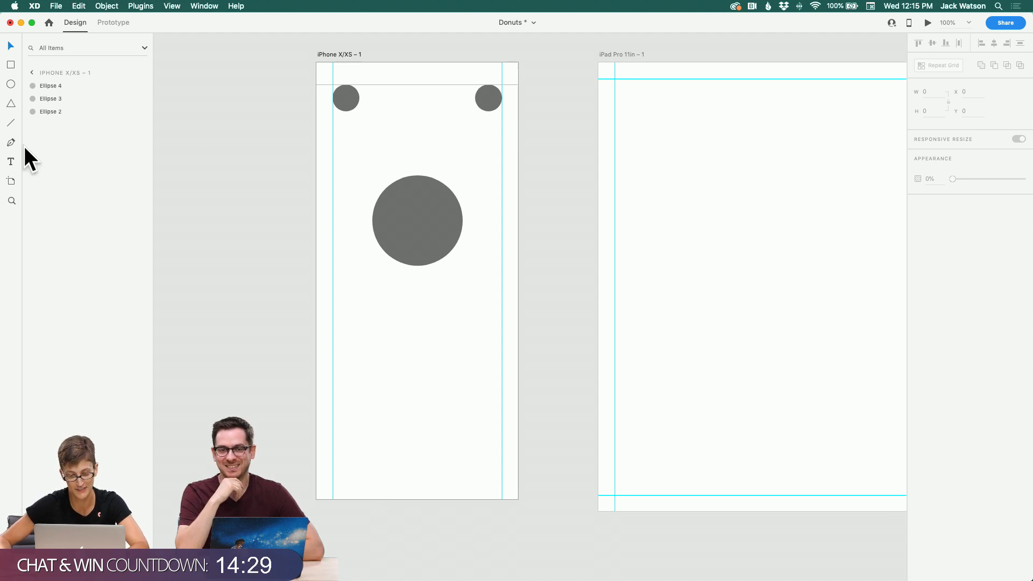
Step: Enlarge the large circle to about 194 × 194 and nudge it into place
left_click(11, 162)
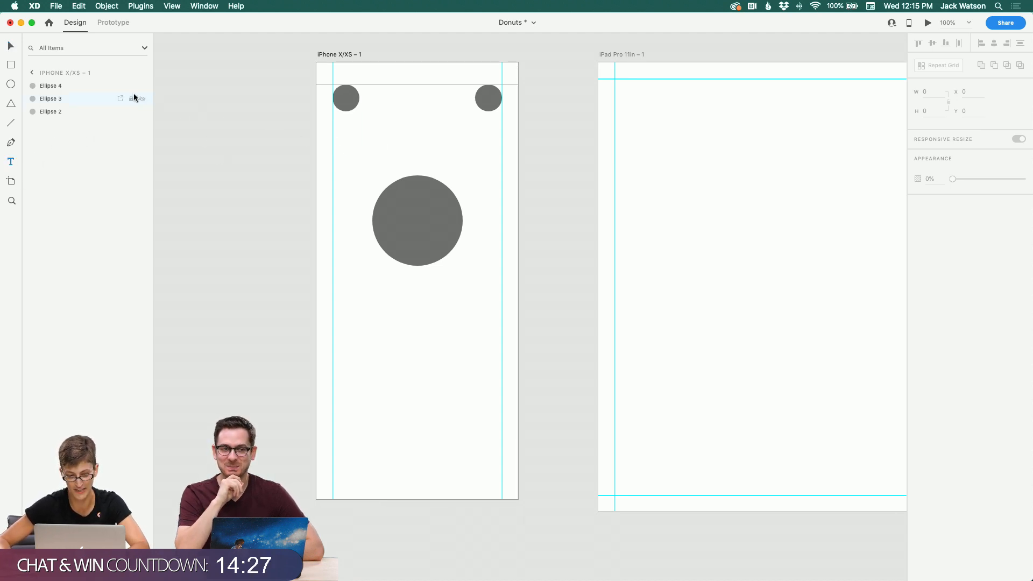
left_click(10, 46)
left_click(436, 209)
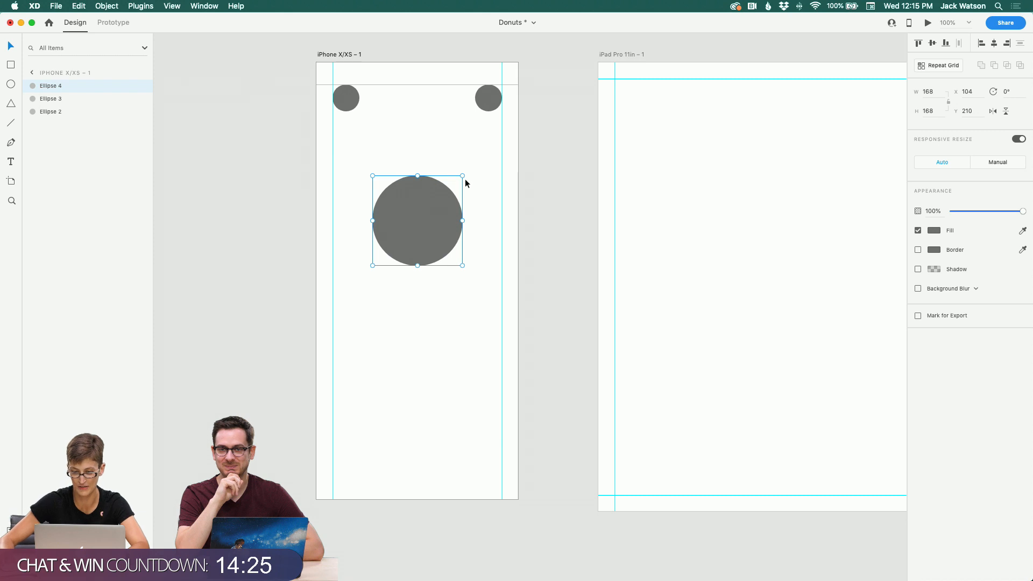
left_click_drag(462, 175, 471, 158)
left_click_drag(440, 191, 440, 198)
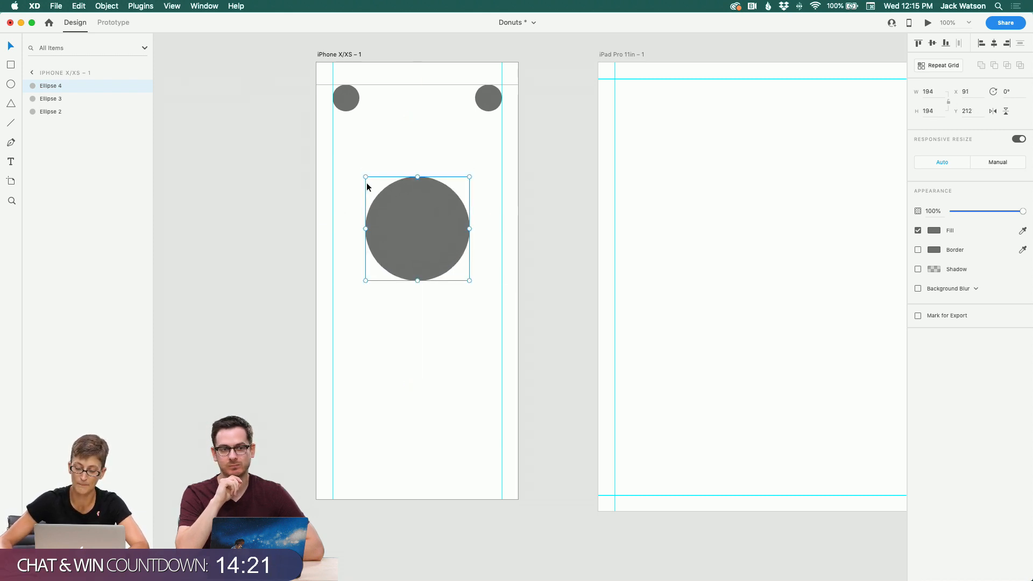
Step: Pan up to review the inspiration artboard's typography and colours, then return to the iPhone artboard
left_click(351, 161)
scroll(353, 166, "up", 10)
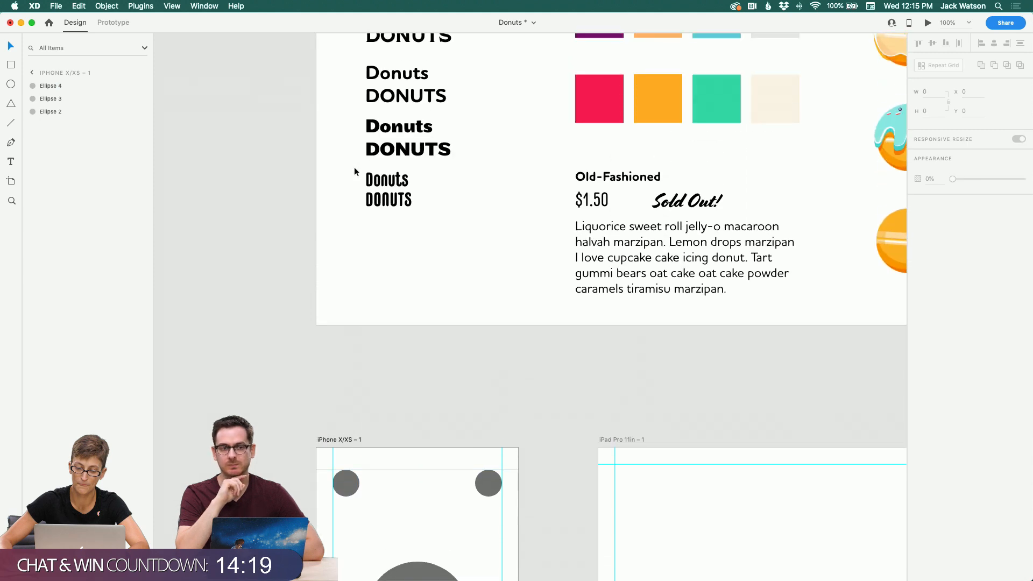
scroll(354, 167, "up", 4)
scroll(353, 167, "down", 4)
scroll(353, 167, "right", 1)
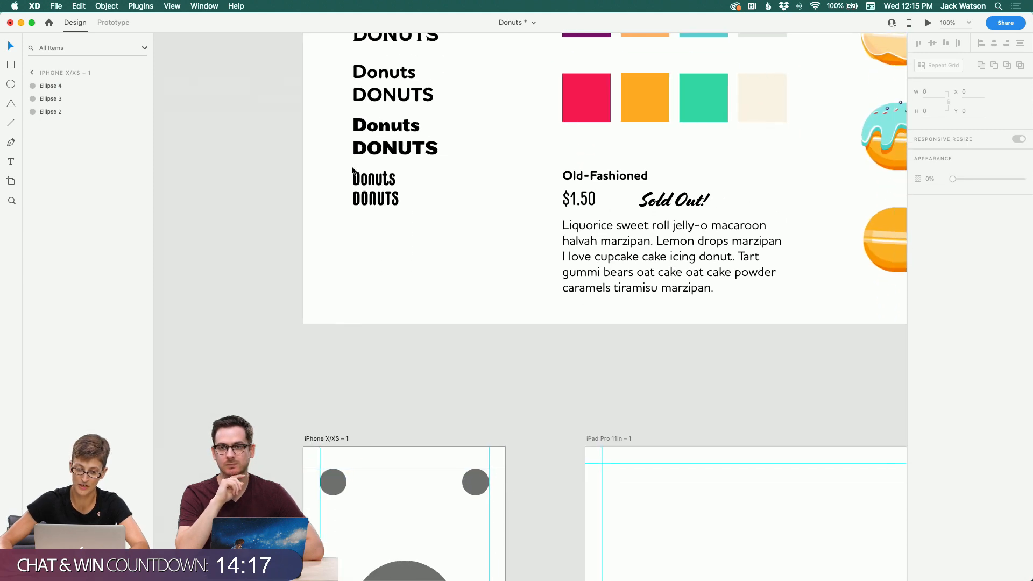
scroll(352, 170, "down", 10)
scroll(352, 170, "right", 1)
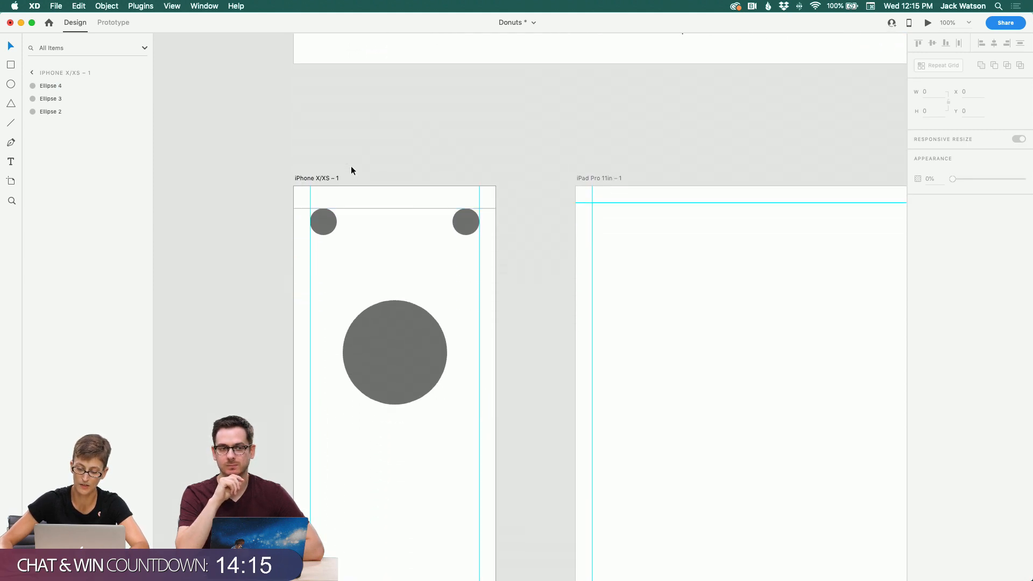
scroll(351, 168, "down", 2)
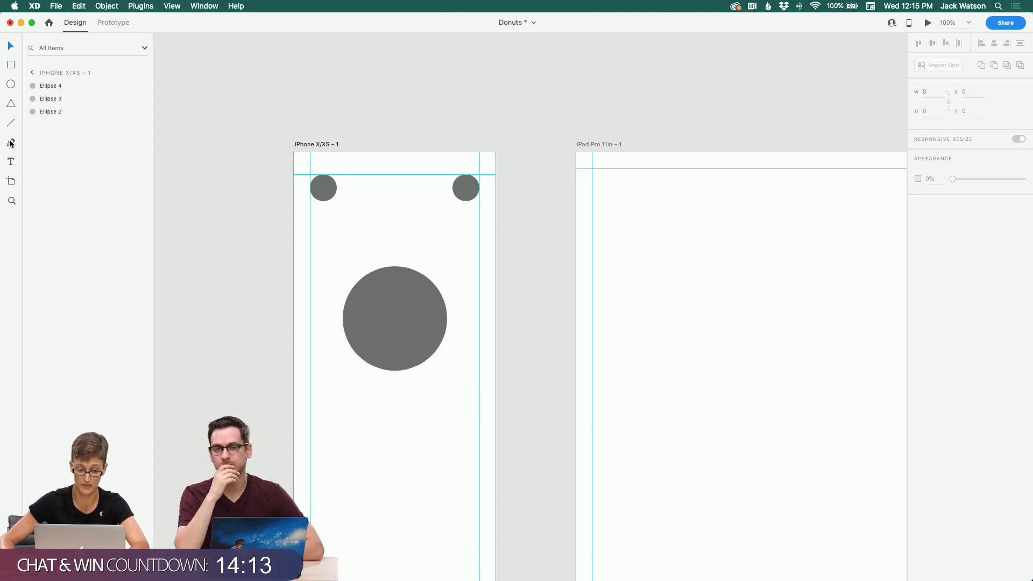
Step: Add a "Custom Cake" text heading above the large circle
left_click(15, 163)
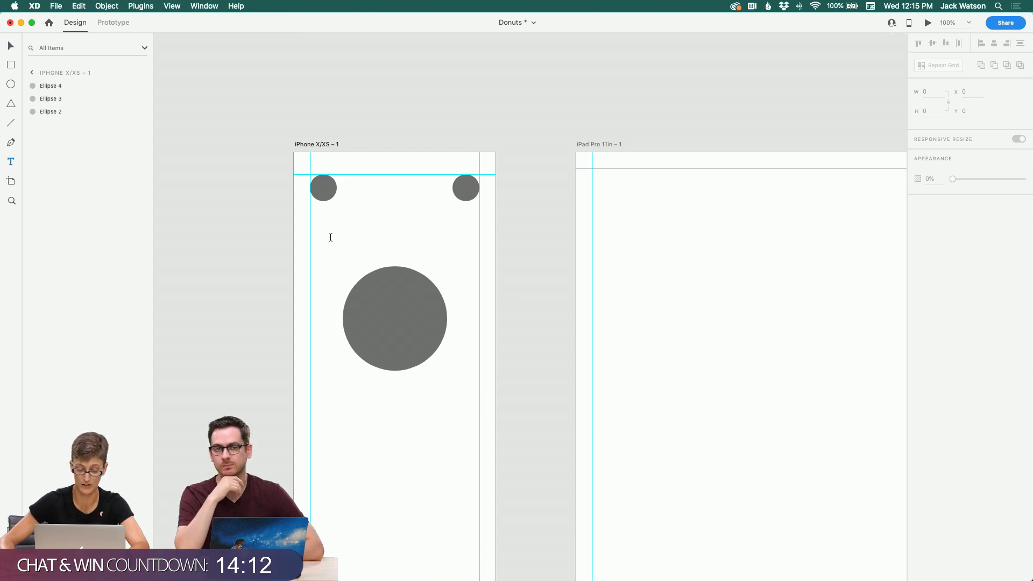
left_click(361, 240)
type("Cus")
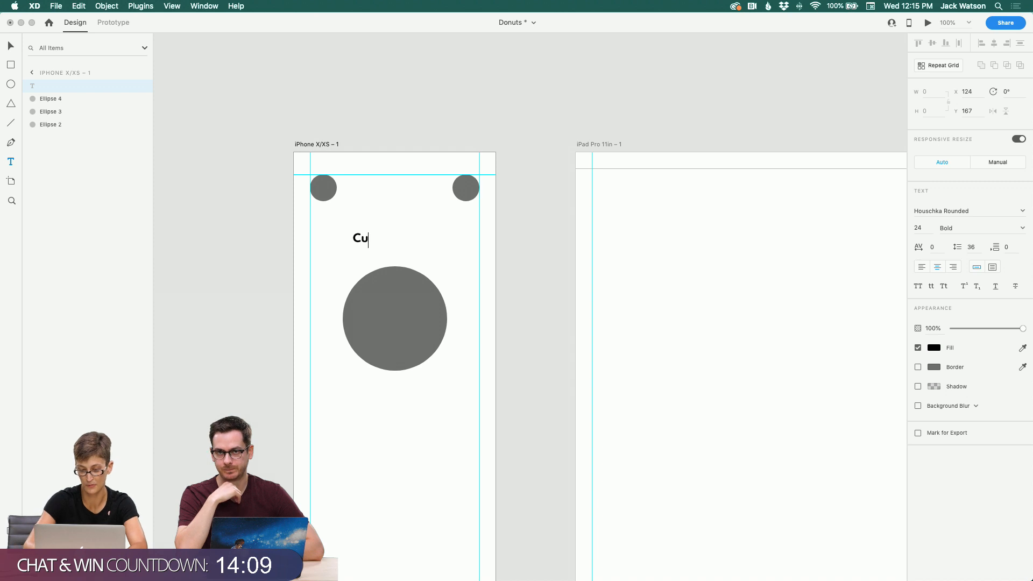
key("BackSpace")
type("stom")
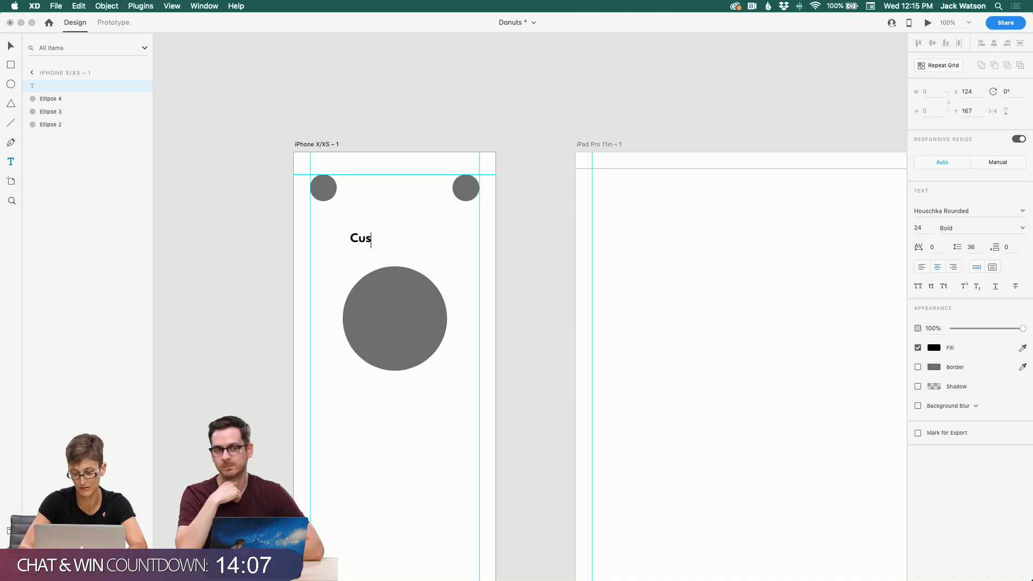
key("BackSpace")
key("BackSpace")
type("m")
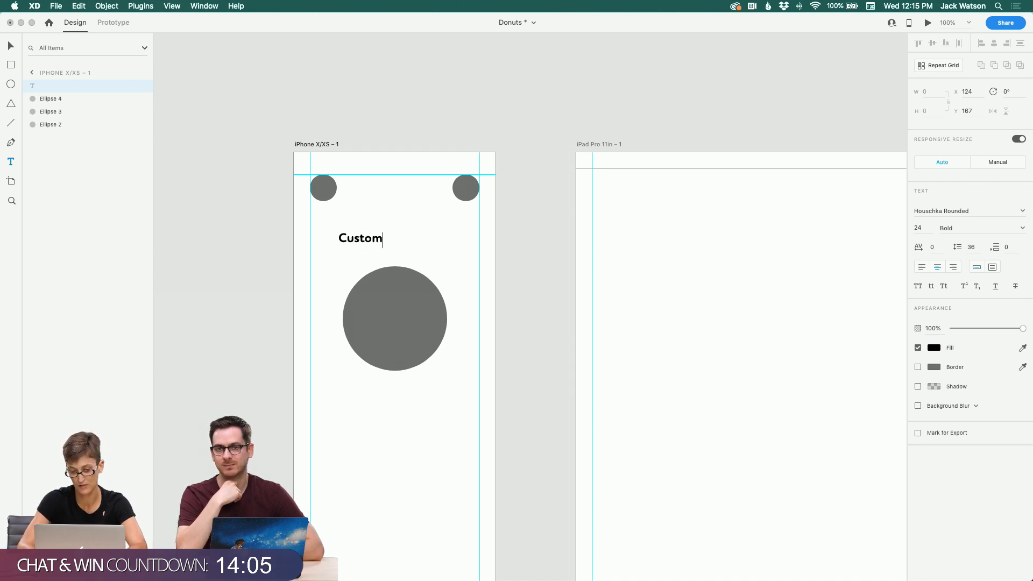
type(" Ck")
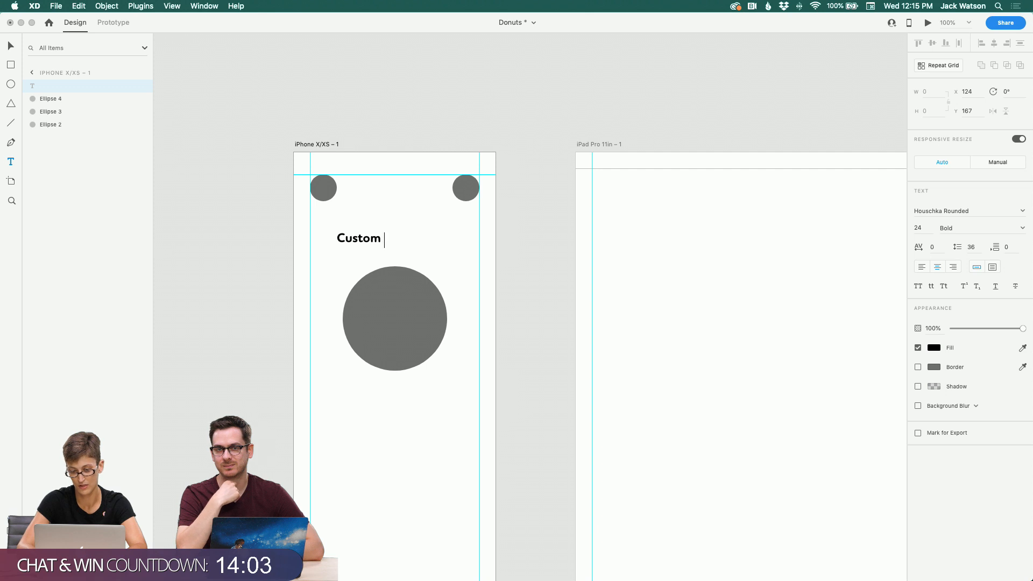
type("ke")
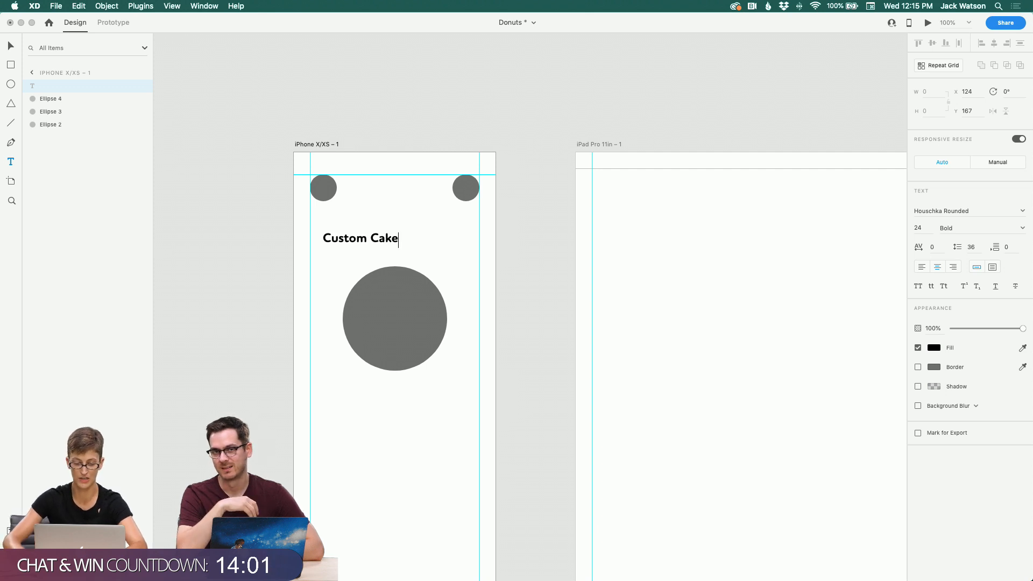
key("Escape")
Step: Align the "Custom Cake" heading and the large circle on their horizontal centres
left_click(401, 304, "shift")
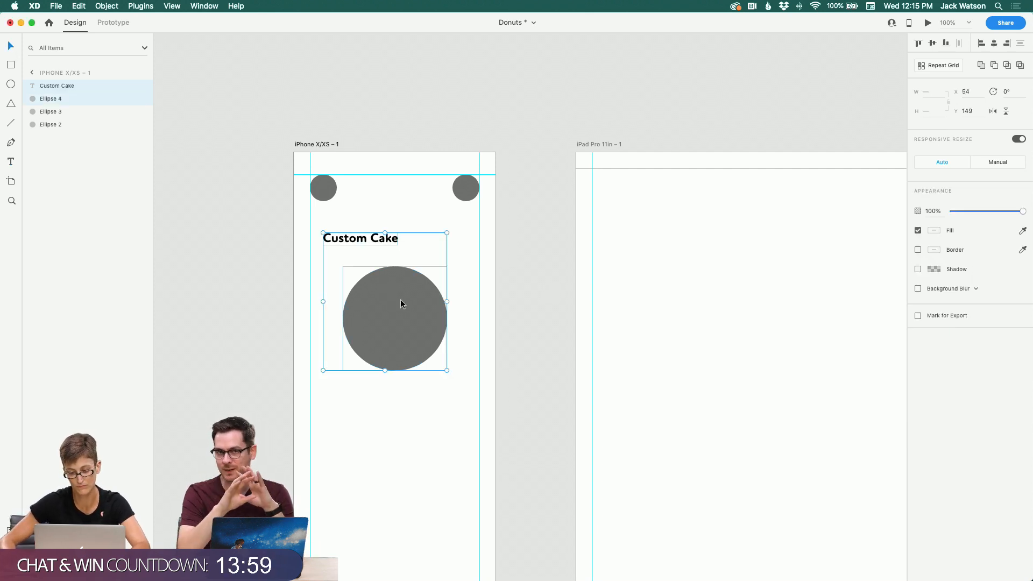
left_click(994, 45)
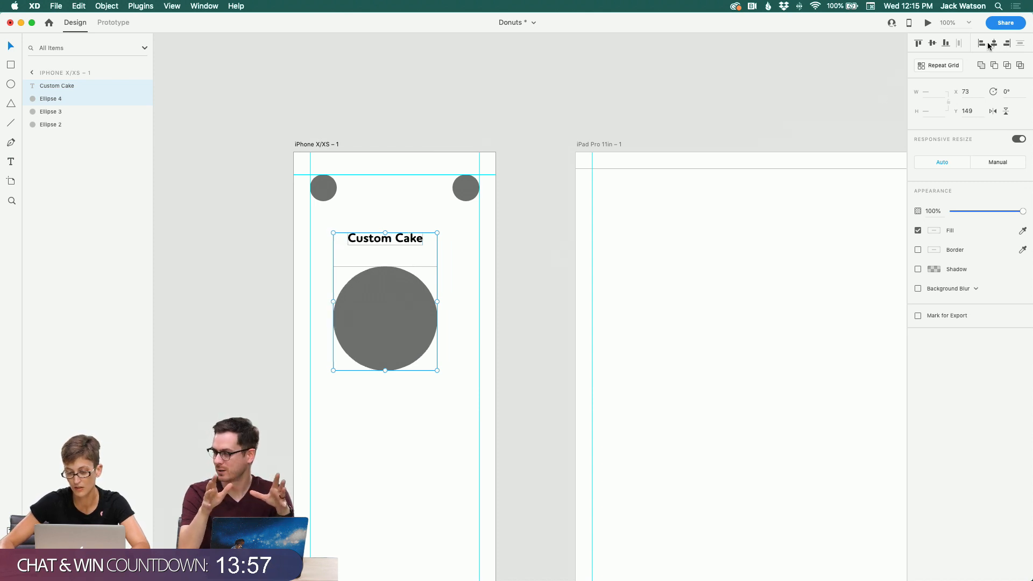
left_click(487, 350)
scroll(476, 344, "down", 2)
Step: Center the large circle and the heading horizontally on the artboard
left_click(381, 365)
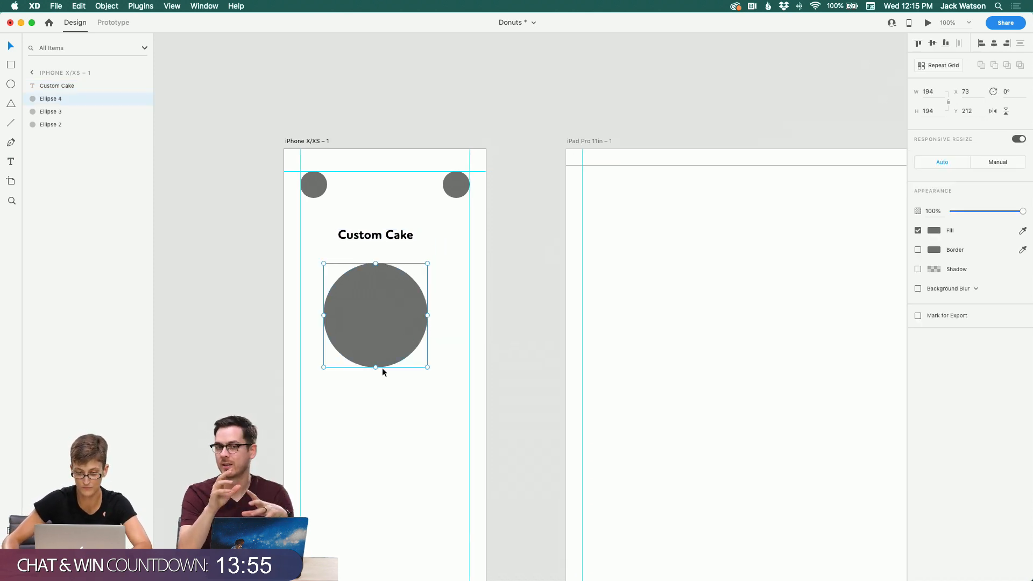
scroll(436, 361, "down", 3)
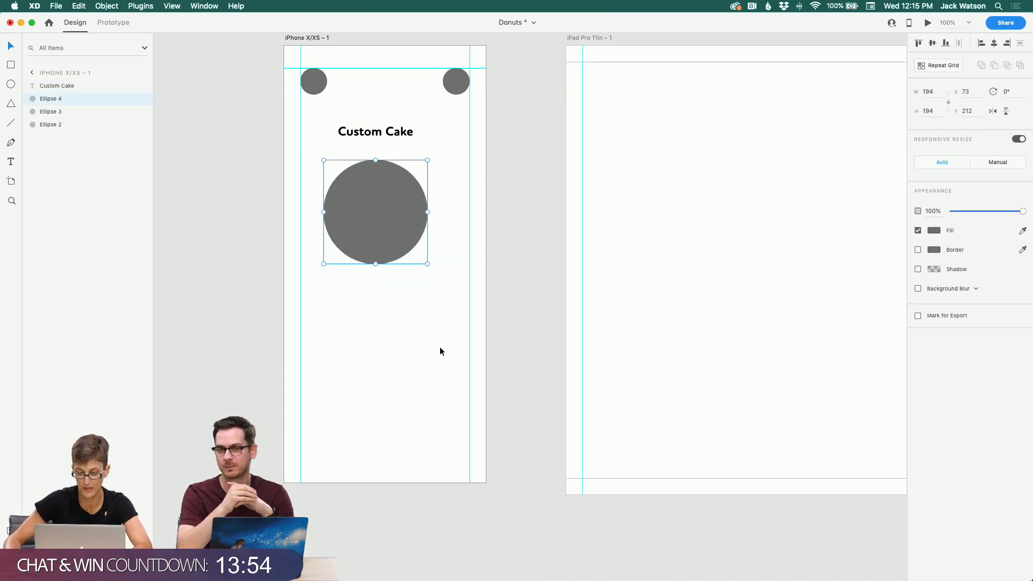
left_click(995, 44)
left_click(408, 133)
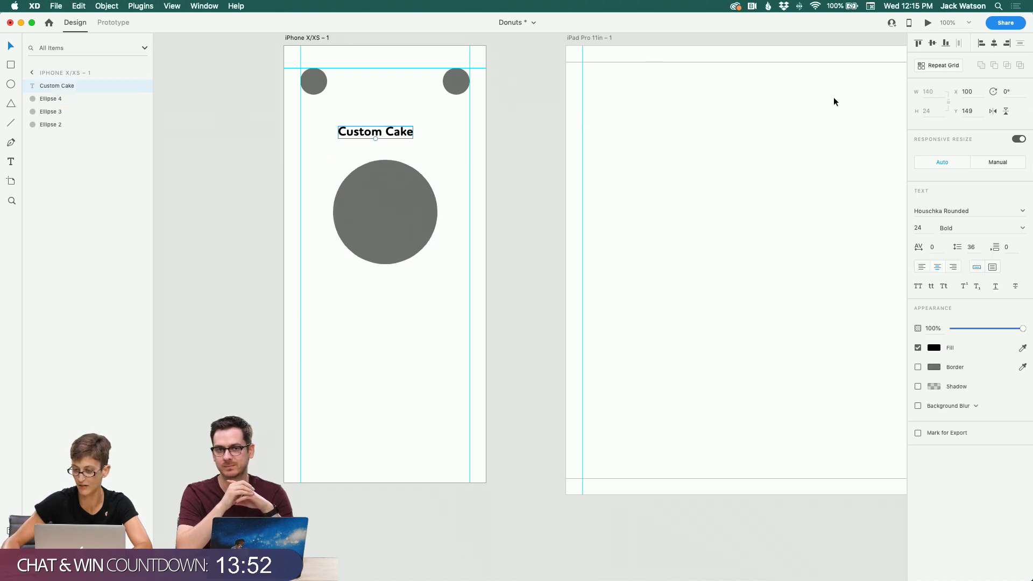
left_click(994, 44)
left_click(375, 297)
scroll(374, 297, "down", 2)
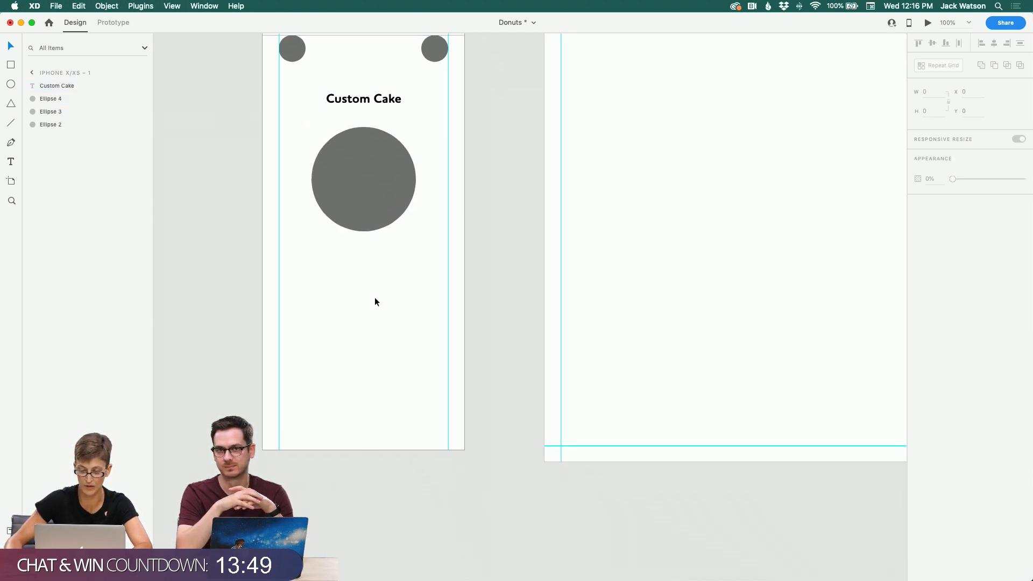
Step: Duplicate the large circle, shrink the copy to about 149 × 149 and place it beside the original
left_click(366, 190)
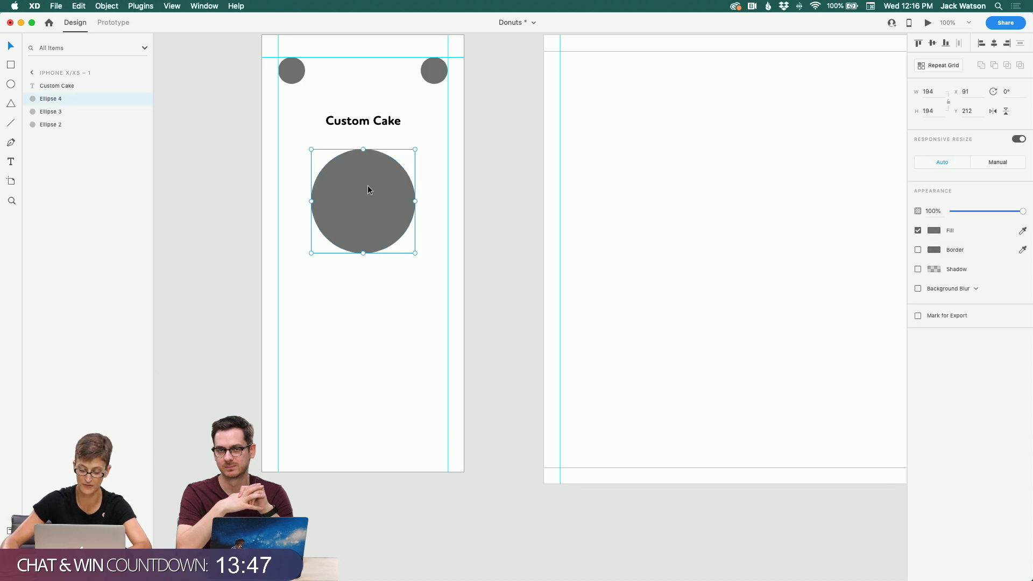
key("super+d")
left_click_drag(310, 149, 334, 168)
left_click_drag(369, 210, 324, 205)
key("super+d")
key("super+z")
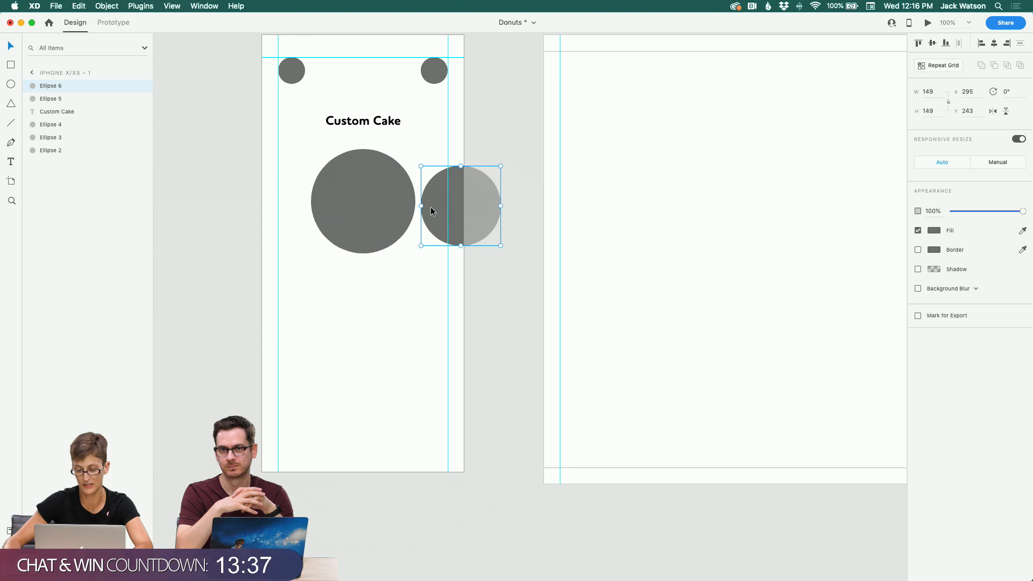
Step: Duplicate the smaller circle to the opposite side so two circles flank the large one, overflowing the artboard edges
left_click_drag(432, 207, 231, 198)
left_click_drag(429, 218, 433, 218)
left_click(395, 280)
scroll(395, 282, "down", 2)
scroll(395, 282, "left", 1)
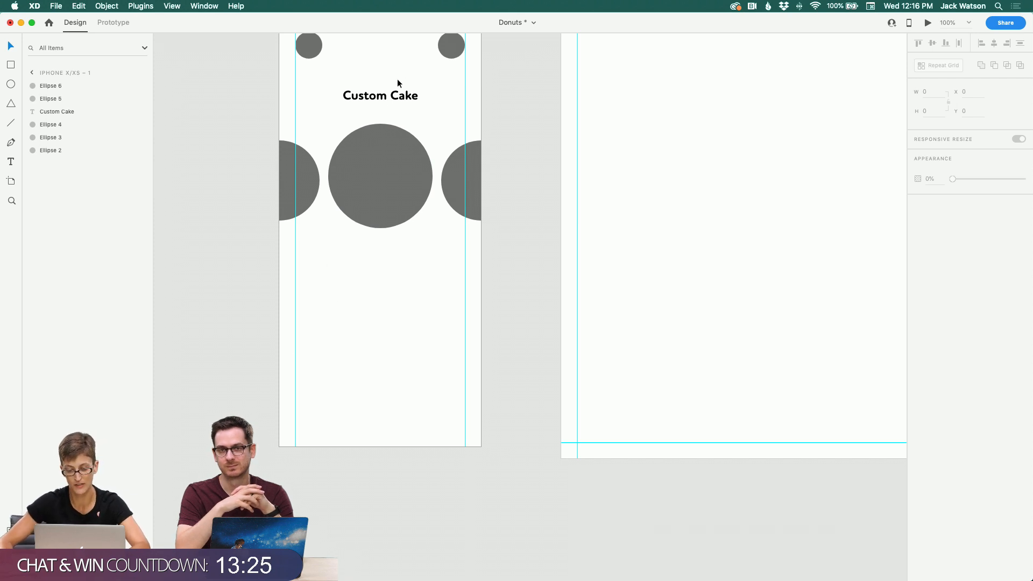
Step: Duplicate the "Custom Cake" heading, move the copy up between the two small top circles and change its text to $0.00
scroll(341, 229, "up", 2)
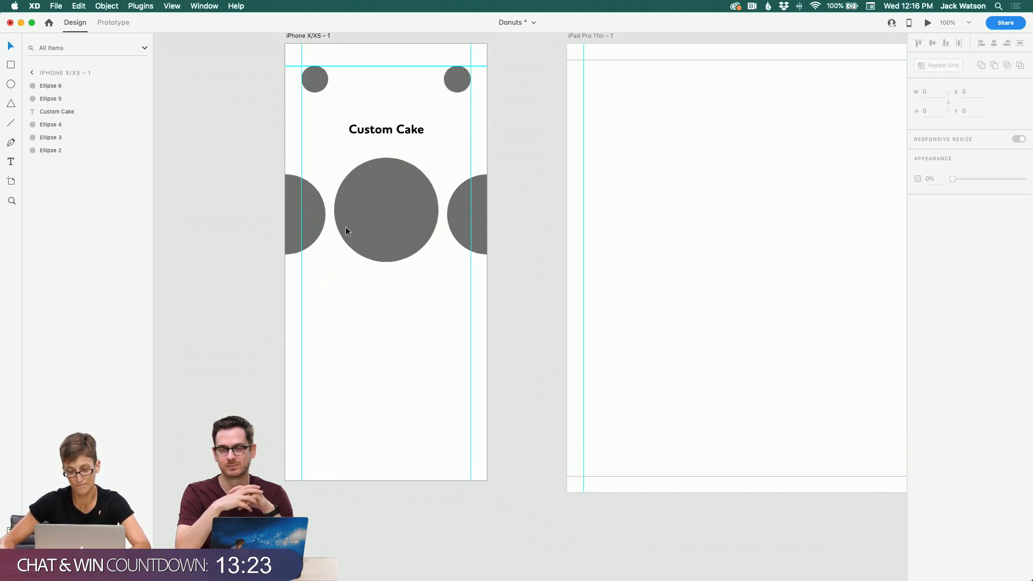
scroll(346, 227, "up", 1)
left_click(315, 88)
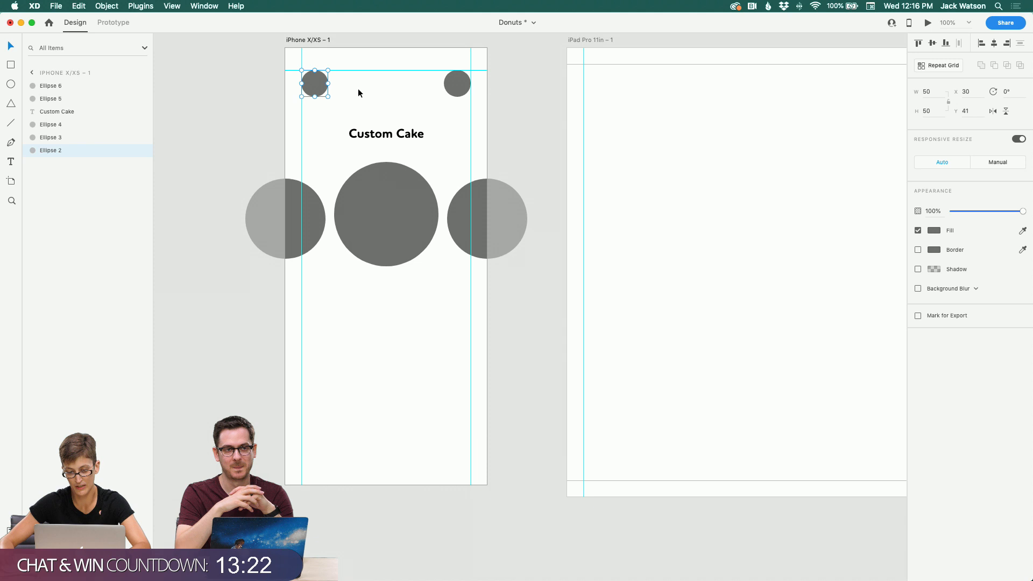
left_click(449, 87)
left_click(402, 131)
key("super+d")
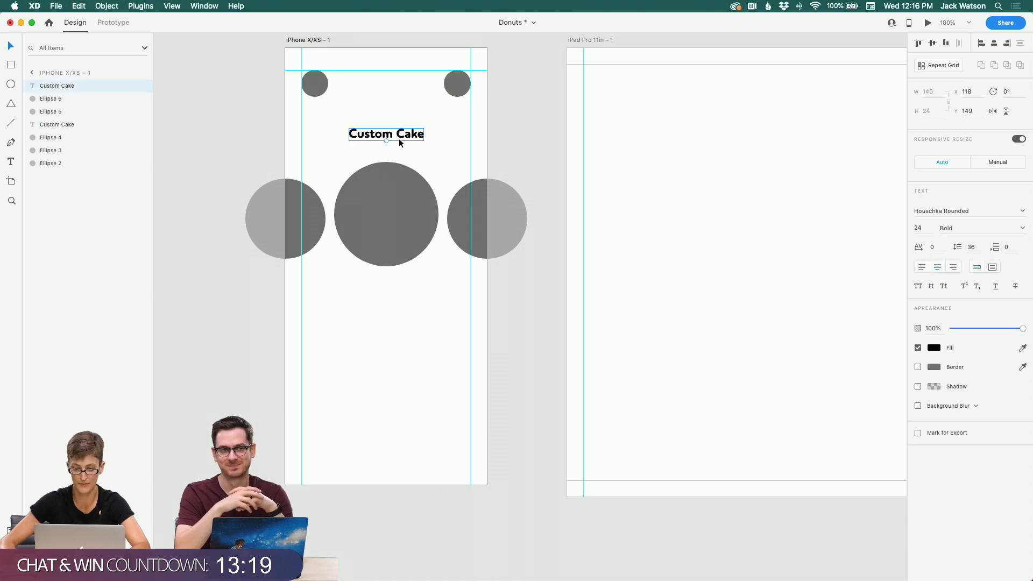
left_click_drag(398, 137, 408, 89)
double_click(404, 87)
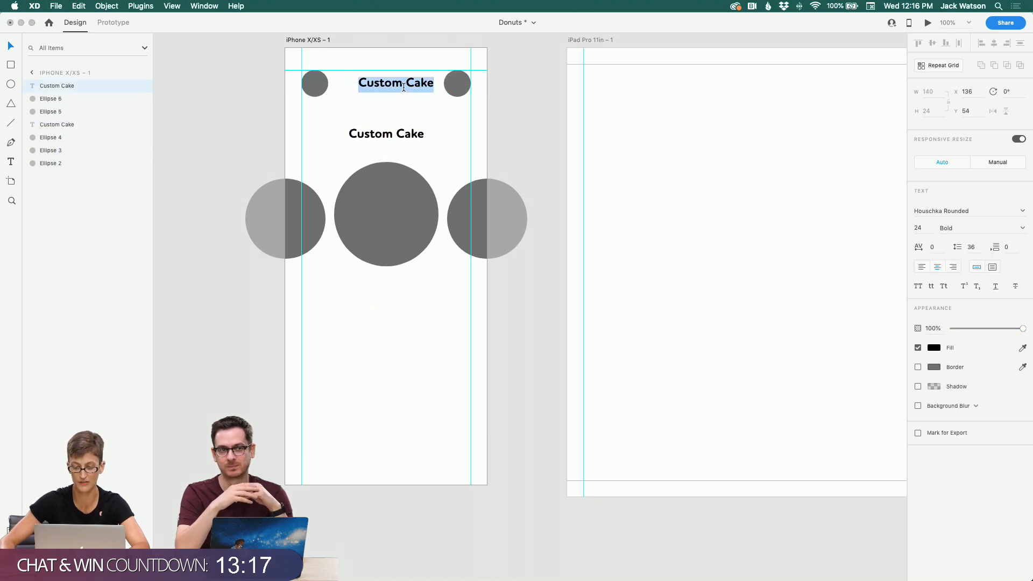
type("$0.00")
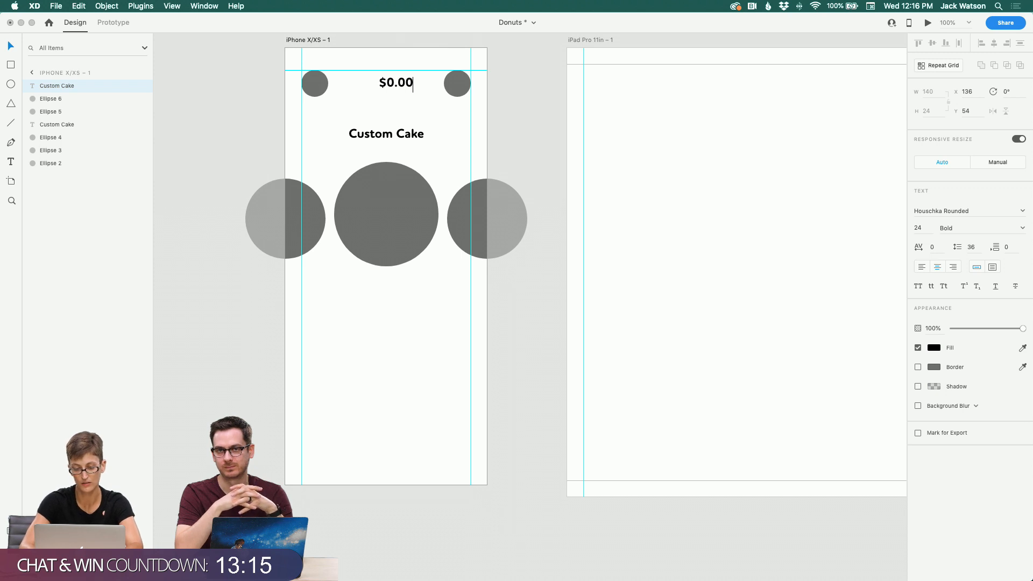
key("Escape")
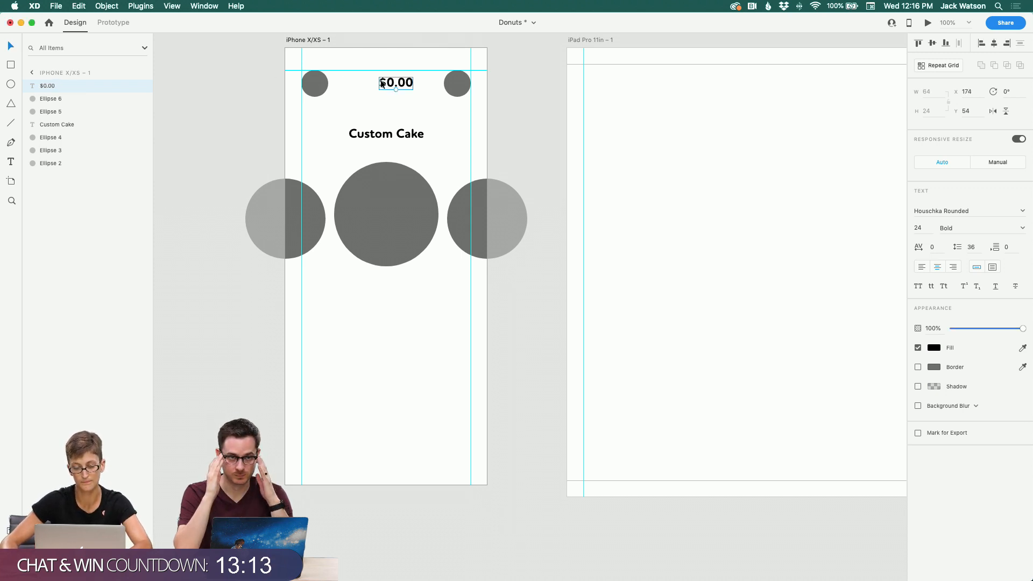
Step: Set the $0.00 text to 18 pt Medium and shift it toward the upper-right circle
left_click_drag(386, 82, 405, 84)
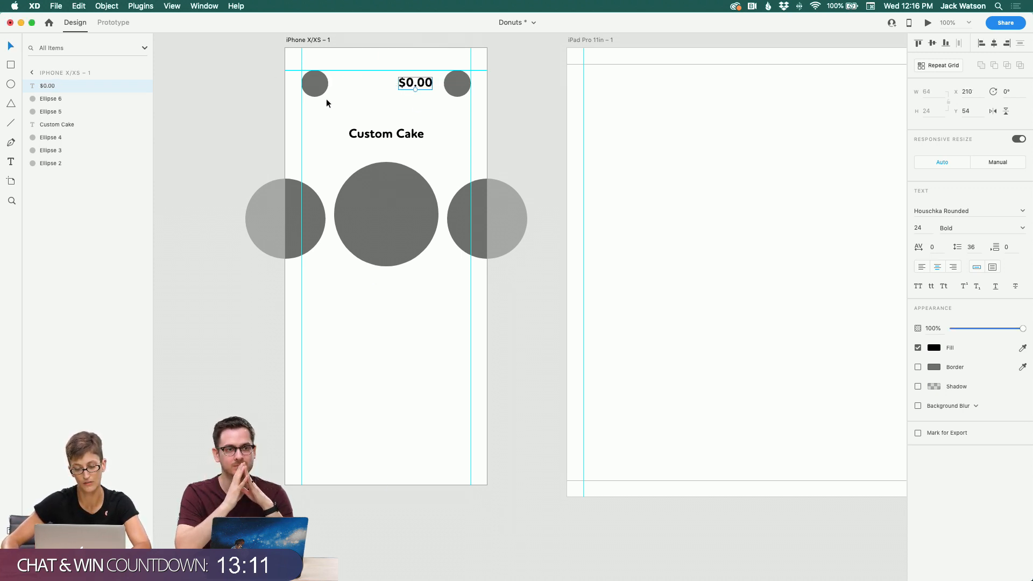
left_click(928, 227)
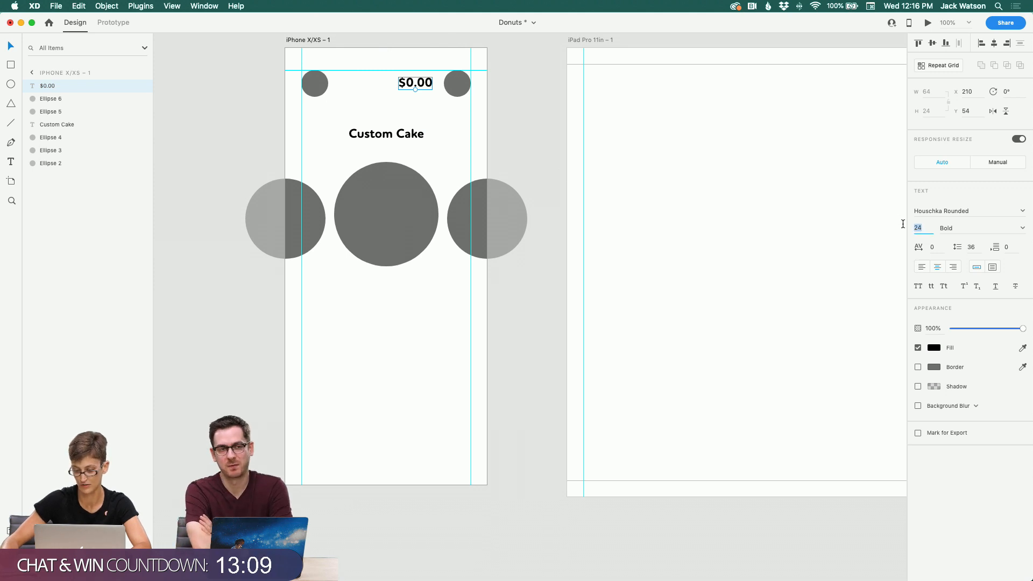
type("18")
key("Tab")
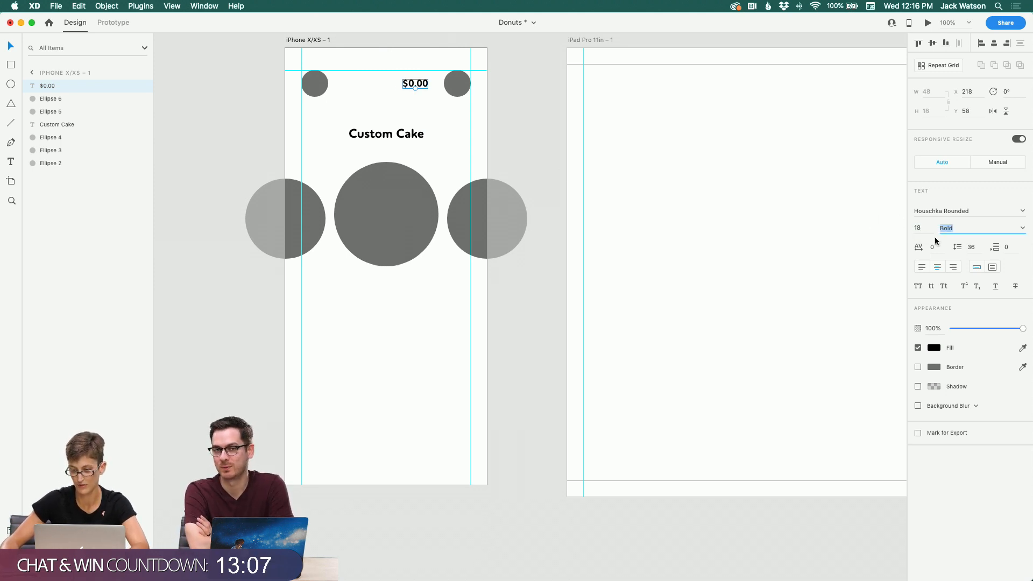
left_click(1022, 228)
left_click(988, 260)
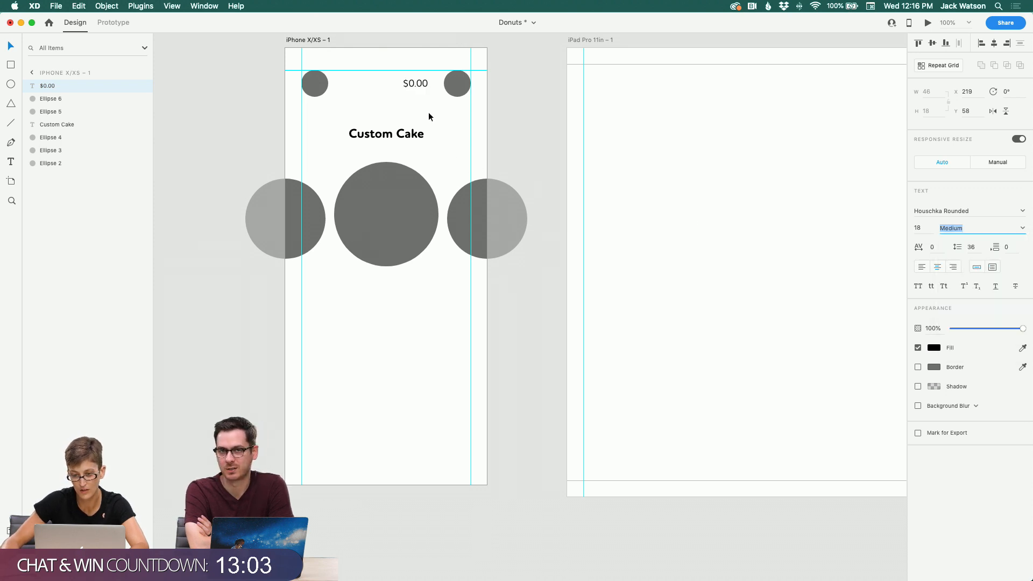
left_click_drag(415, 87, 425, 89)
left_click(387, 89)
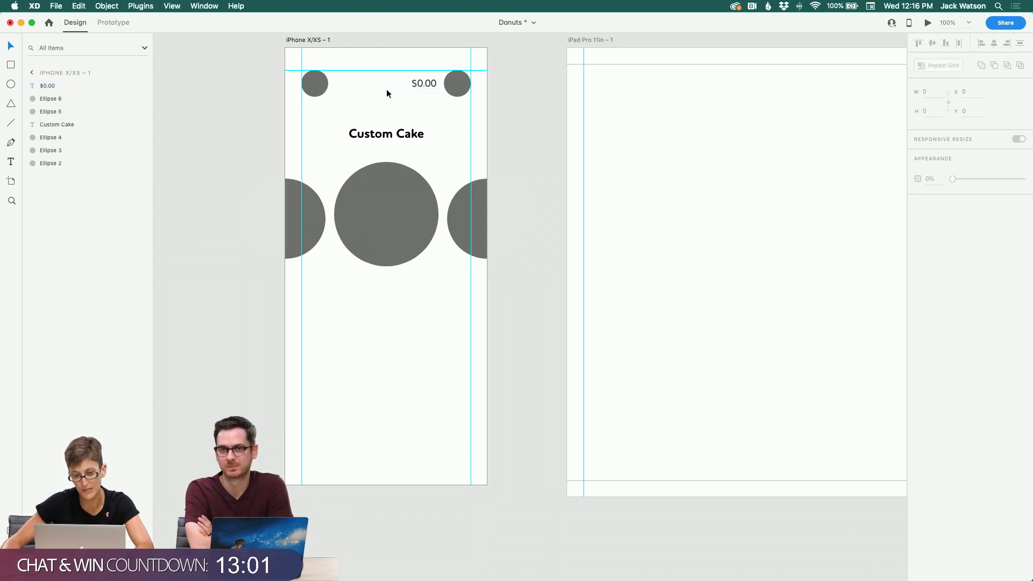
Step: Scroll through the type and colour references, inspiration images, user flow and sketches to review the design
scroll(389, 93, "up", 5)
scroll(390, 93, "right", 4)
scroll(391, 97, "up", 15)
scroll(391, 96, "right", 2)
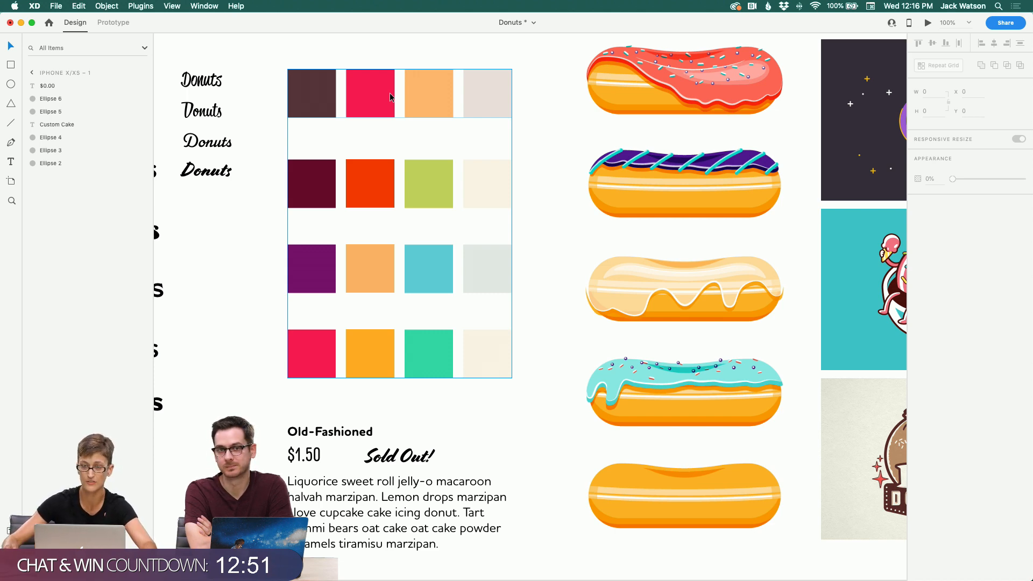
scroll(389, 92, "down", 2)
scroll(390, 92, "right", 2)
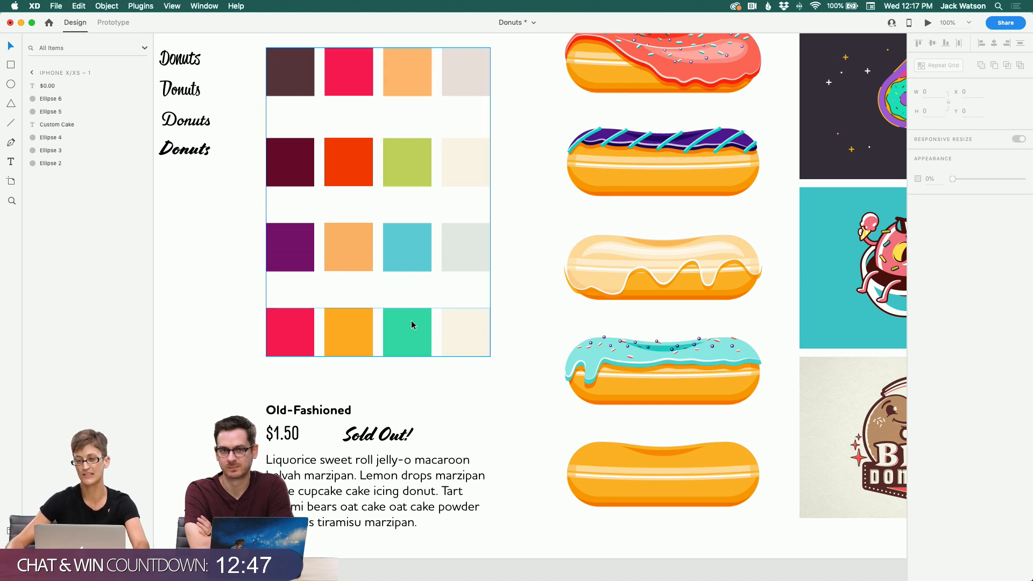
scroll(411, 321, "down", 10)
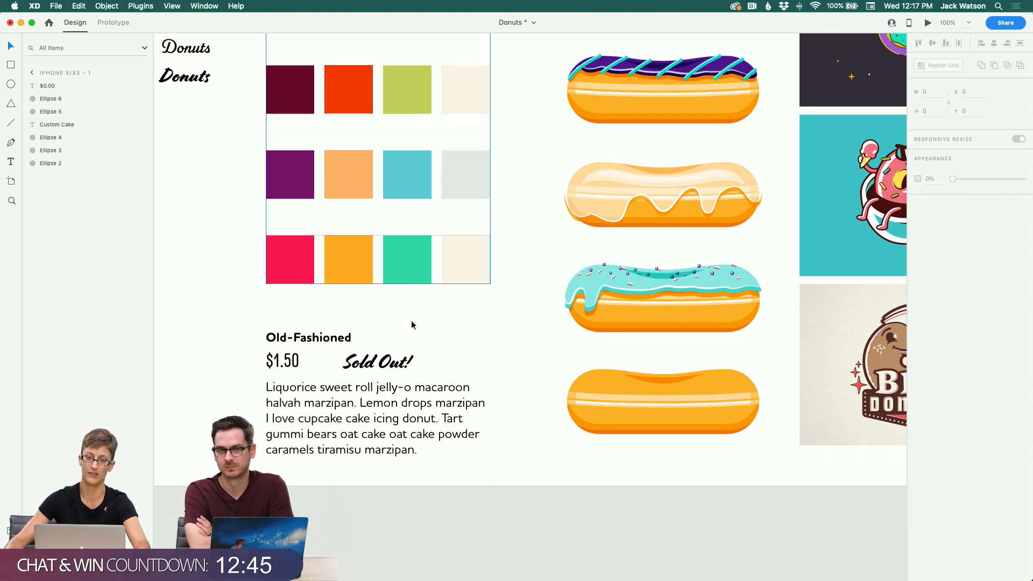
scroll(317, 412, "up", 8)
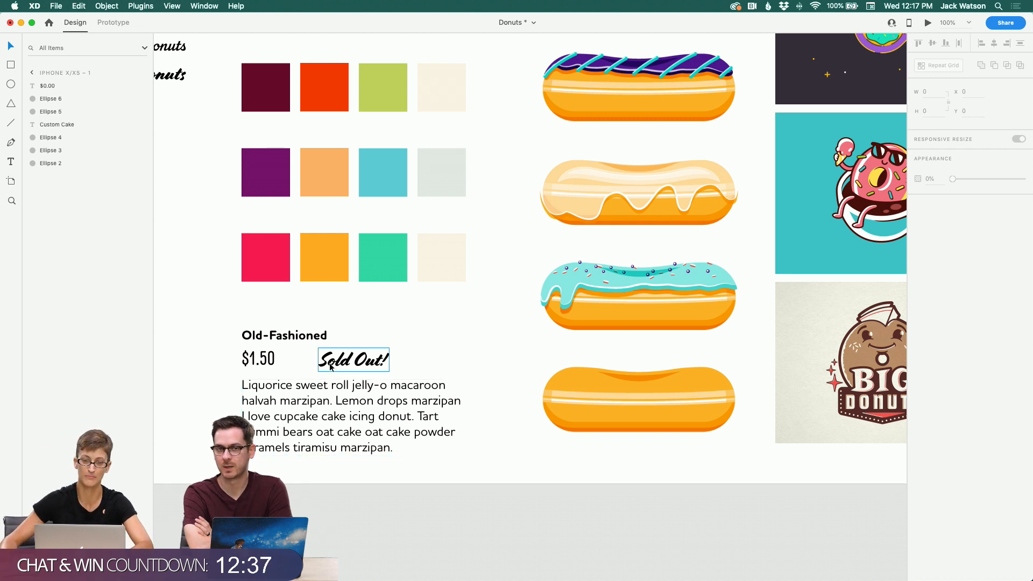
scroll(325, 391, "left", 2)
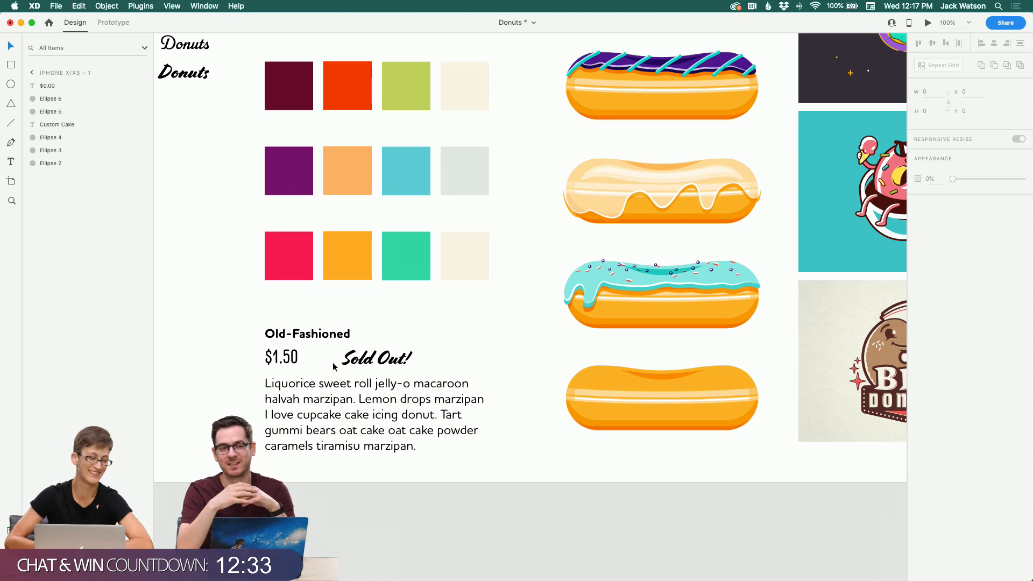
scroll(334, 366, "left", 3)
scroll(333, 366, "down", 10)
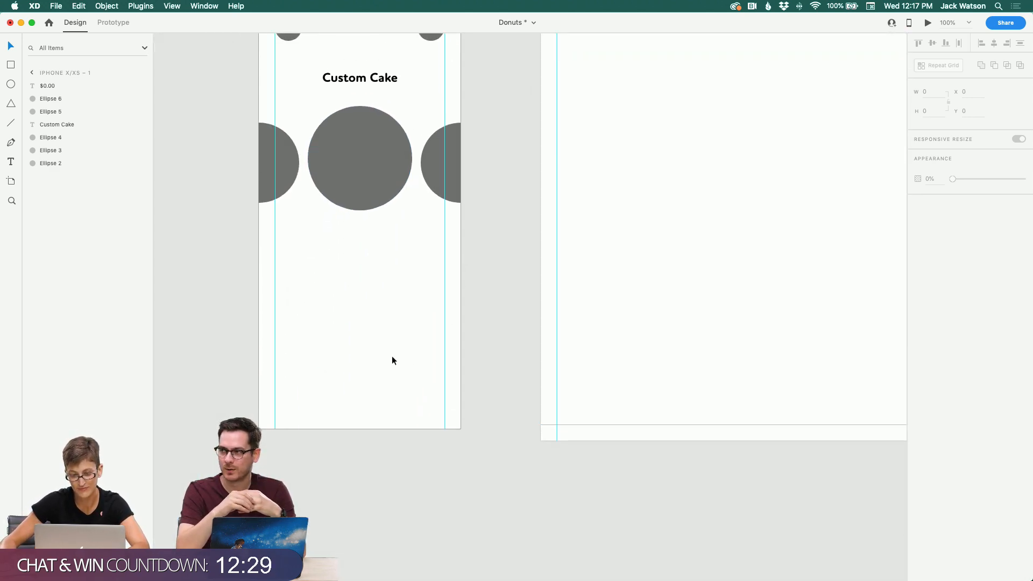
scroll(399, 357, "up", 15)
scroll(399, 358, "up", 6)
scroll(400, 358, "right", 8)
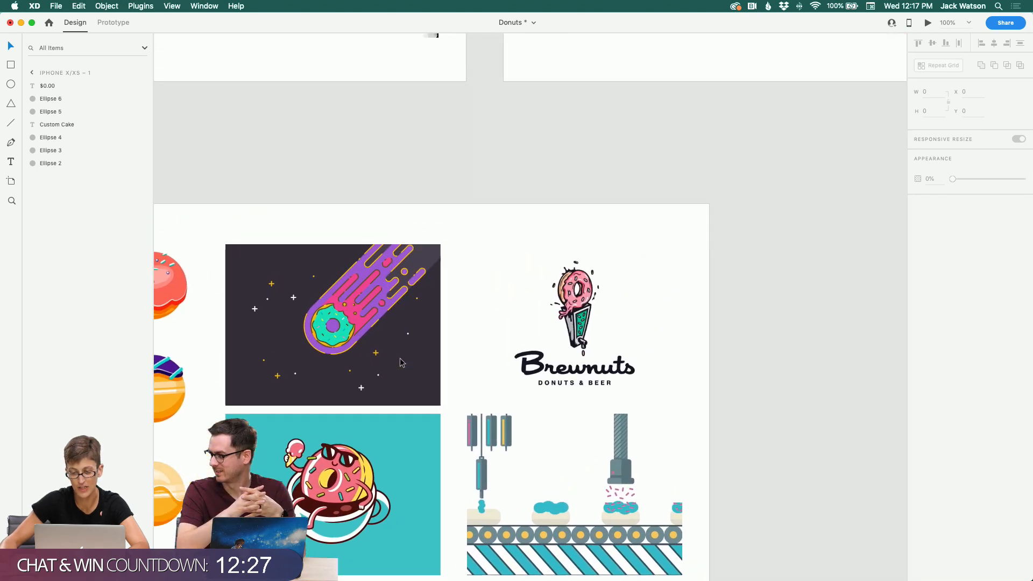
scroll(400, 363, "up", 5)
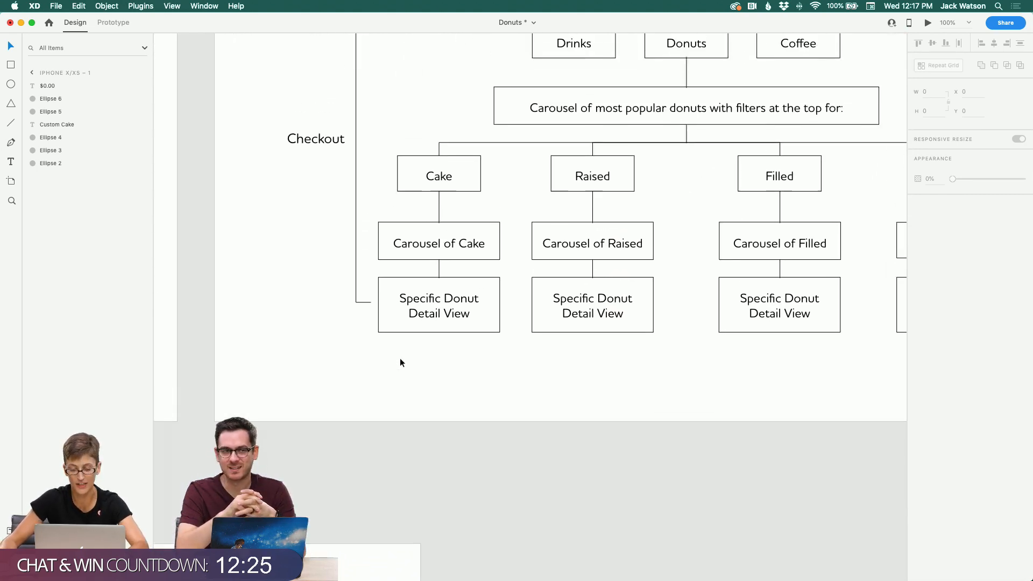
scroll(400, 363, "right", 10)
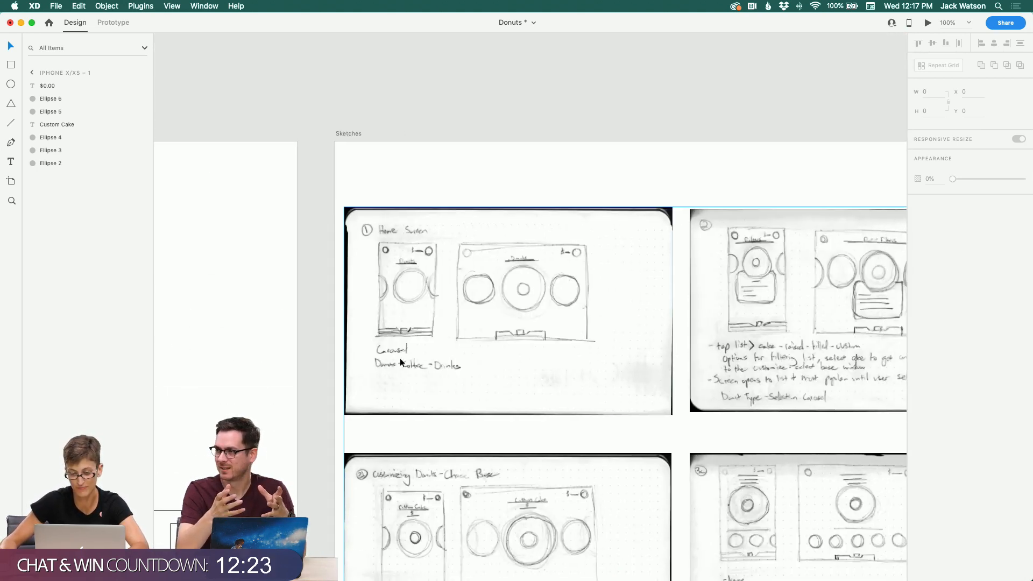
scroll(401, 362, "left", 15)
scroll(401, 362, "down", 10)
scroll(405, 361, "left", 10)
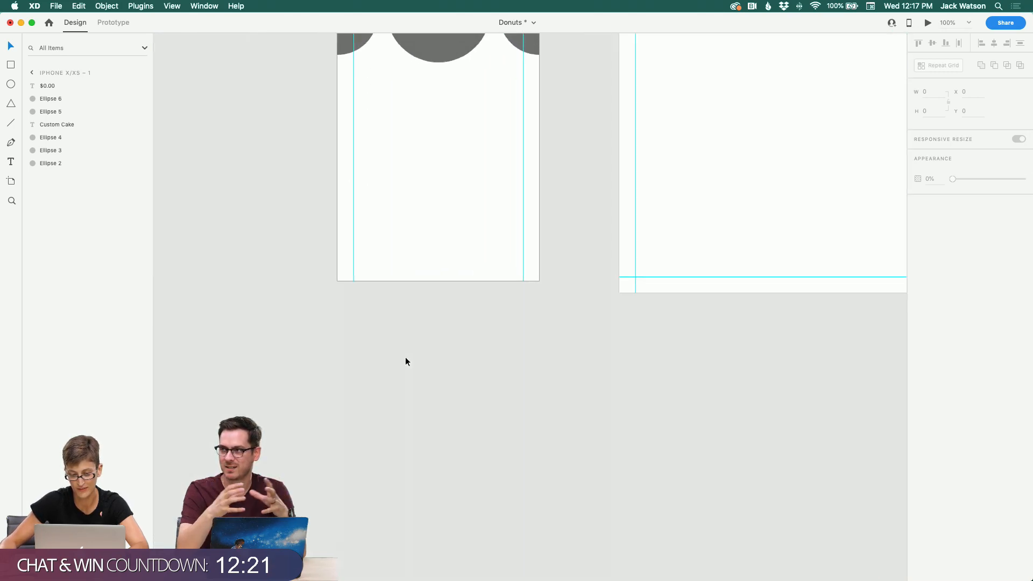
scroll(405, 361, "up", 5)
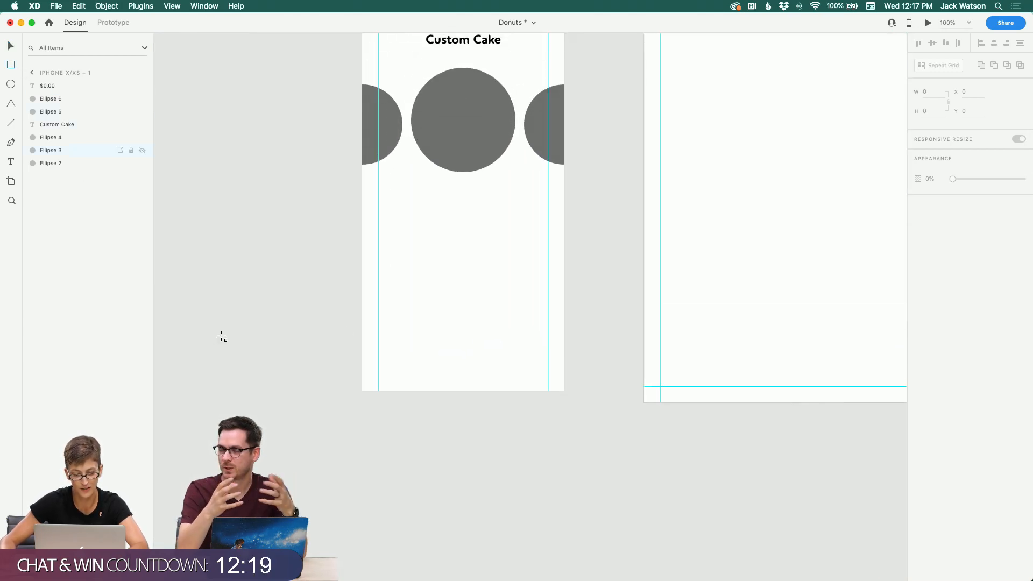
Step: Draw a full-width bar about 375 × 23 along the artboard's bottom and fill it with the circles' grey
left_click_drag(361, 390, 564, 379)
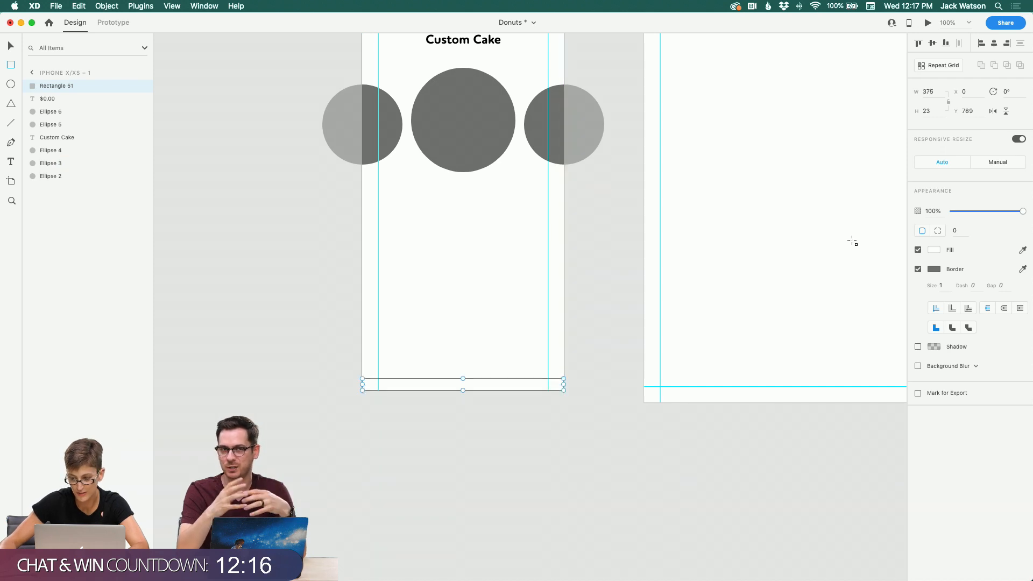
left_click(1023, 250)
left_click(498, 135)
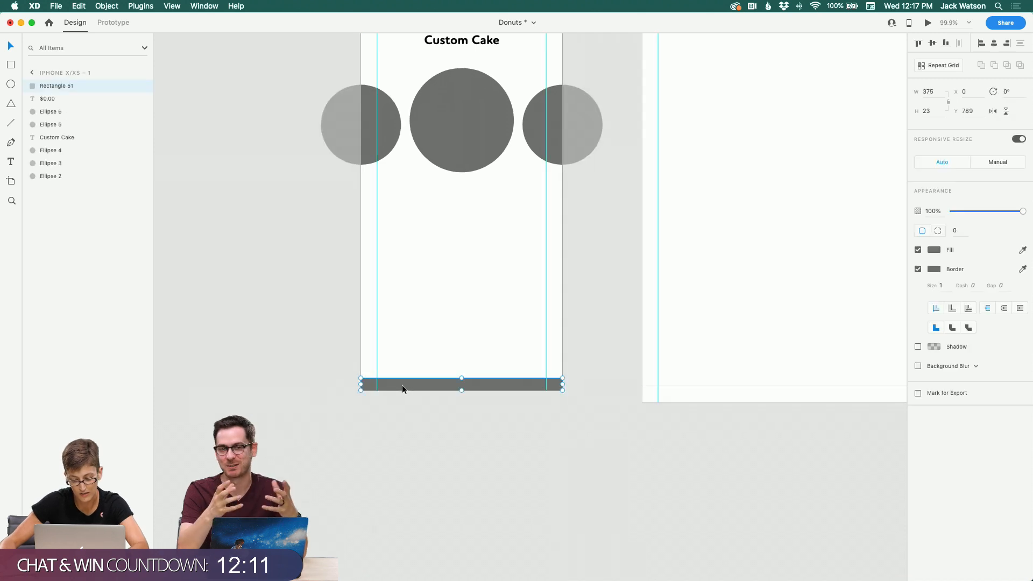
Step: Duplicate the bottom bar and shrink the copy to a small block about 44 × 23 centred just above the bar
mouse_move(402, 386)
left_mouse_down()
mouse_move(402, 373)
mouse_move(416, 372)
left_mouse_up()
key("super+z")
scroll(418, 384, "up", 1)
key("super+d")
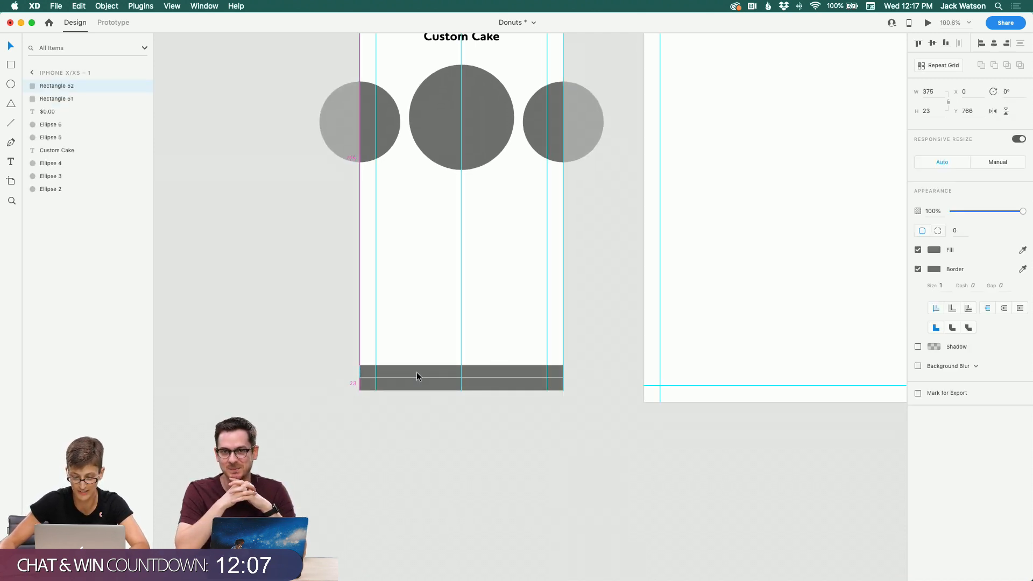
left_click_drag(561, 371, 458, 371)
left_click(379, 403)
left_click(457, 397)
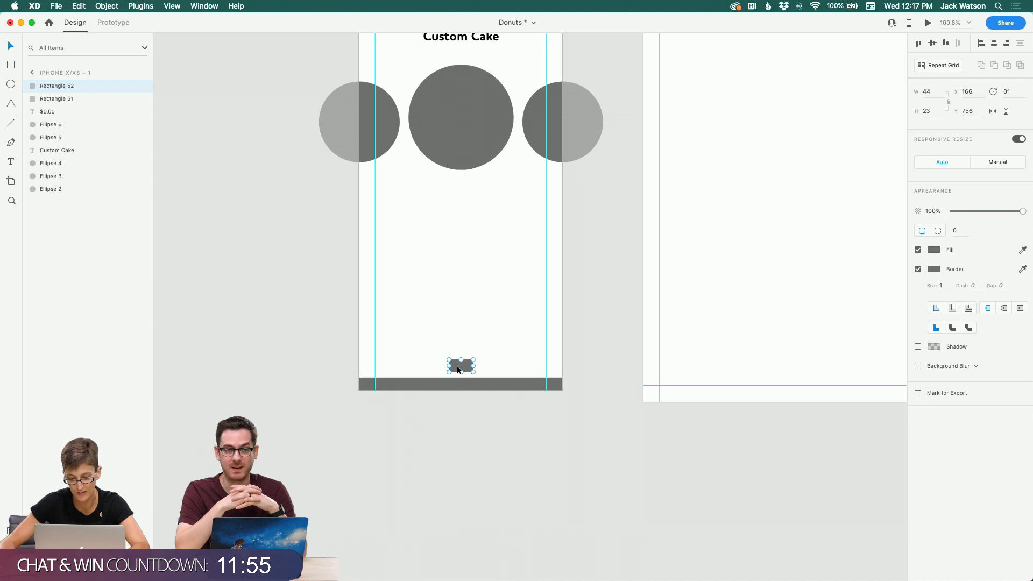
Step: Paste a copy of the small block and move it down onto the bottom bar
left_click(495, 433)
key("super+v")
left_click(493, 430)
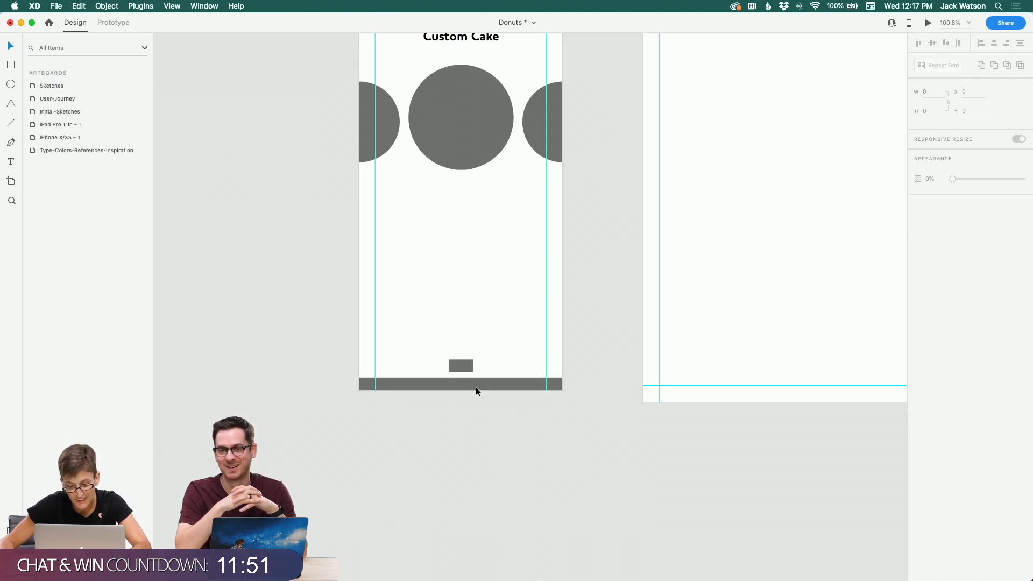
left_click_drag(453, 366, 457, 377)
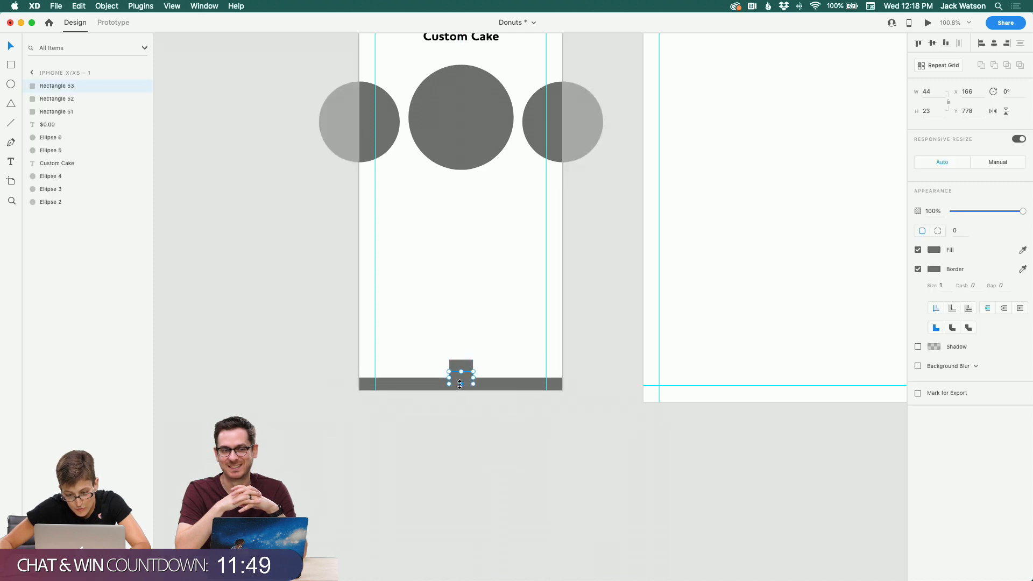
left_click(483, 426)
Step: Duplicate the small block and stretch the copy to about 135 × 23 against the artboard's left edge above the bar
scroll(482, 419, "right", 3)
scroll(483, 419, "down", 1)
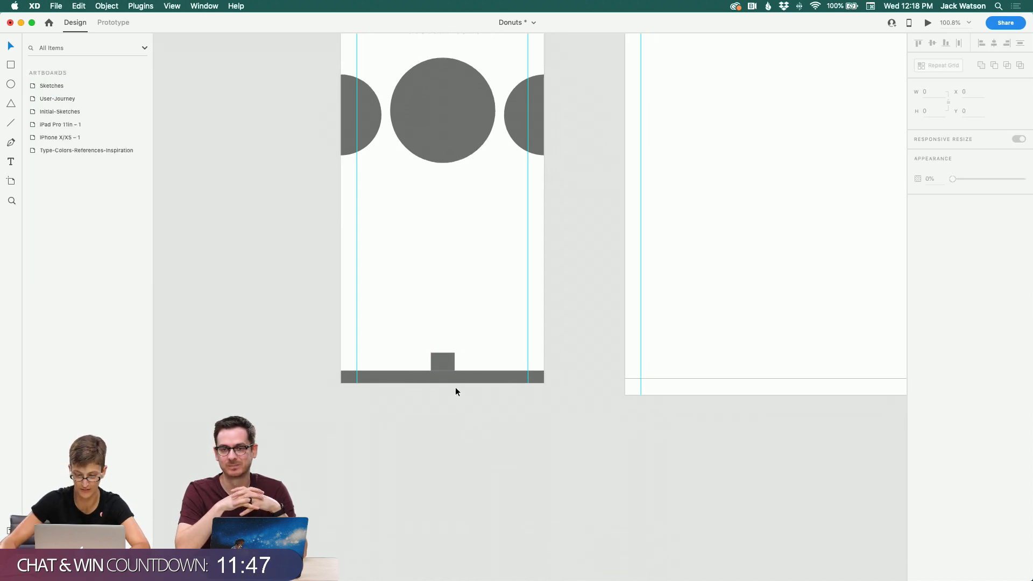
left_click(439, 363)
key("super+d")
left_click(432, 298)
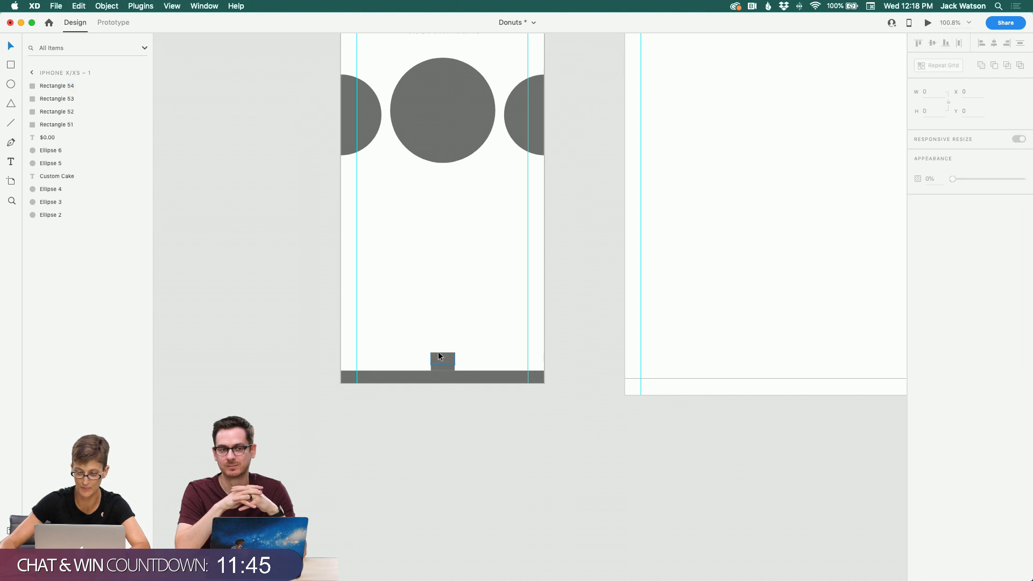
left_click_drag(438, 356, 414, 365)
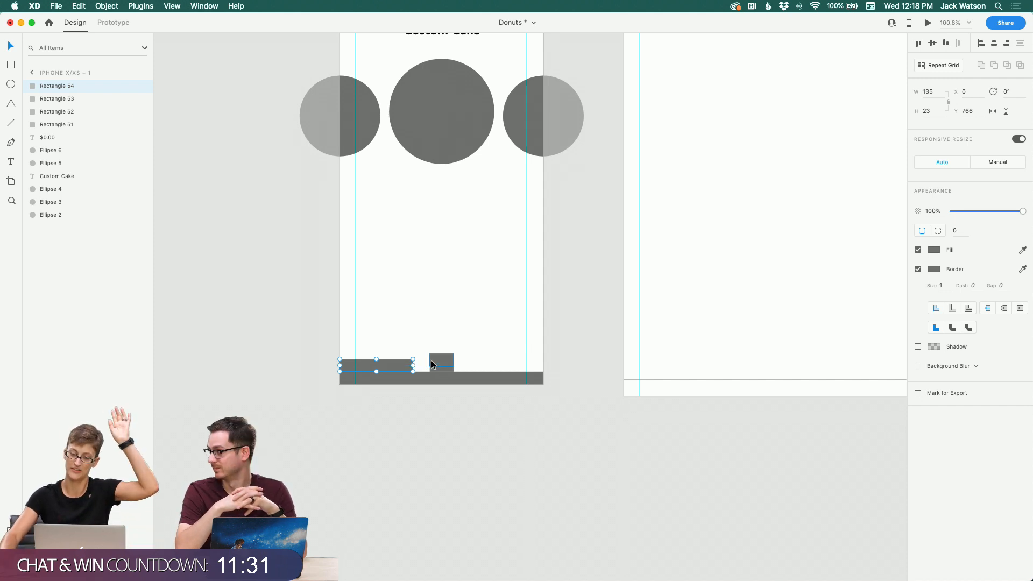
Step: Slant the wide block's right edge by moving its upper-right corner point inward, then copy the shape
double_click(386, 366)
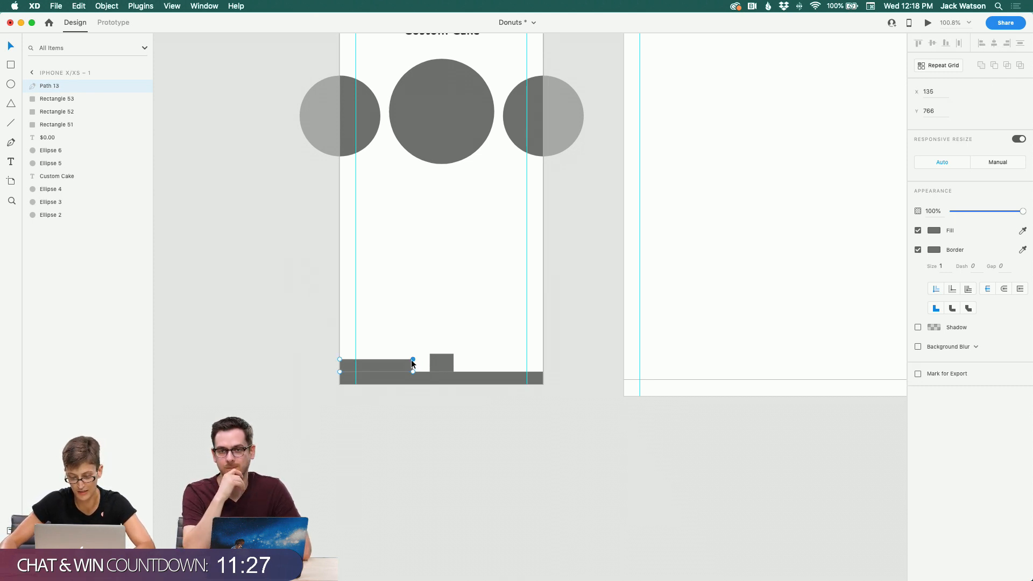
left_click_drag(402, 359, 400, 359)
left_click(377, 356)
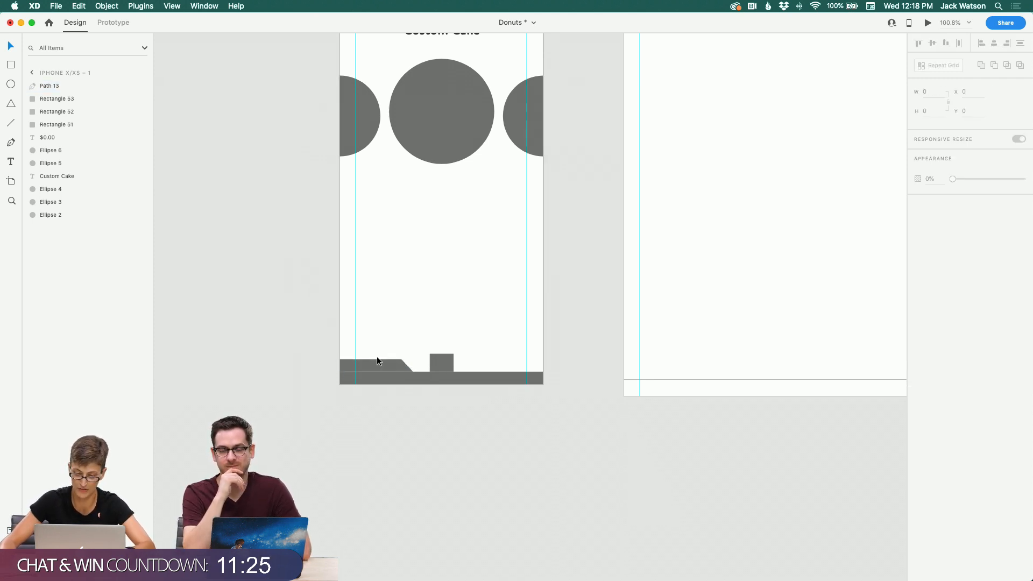
left_click(378, 361)
key("super+c")
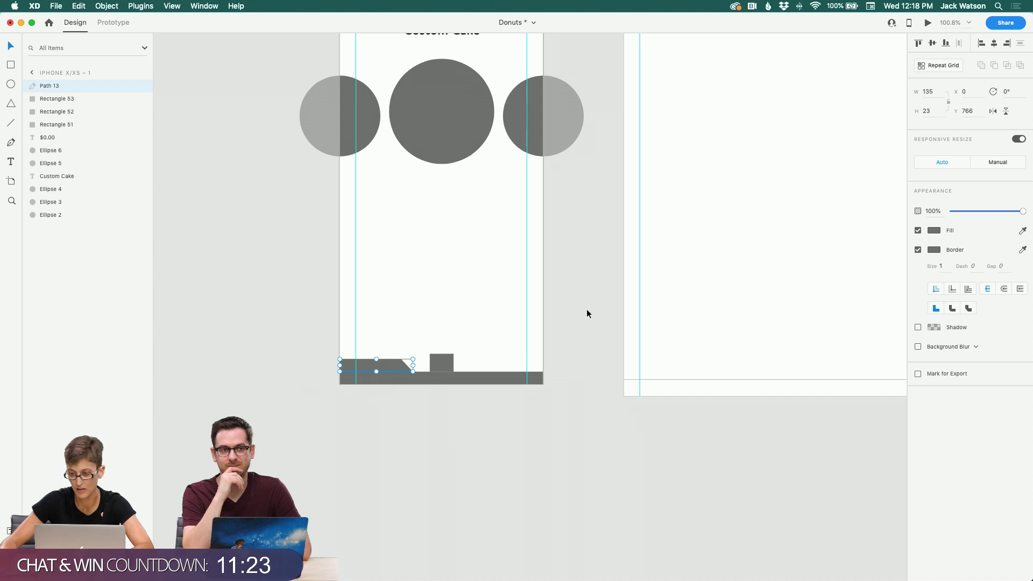
Step: Paste a copy of the slanted block, flip it horizontally, and move it to the right of the centre block
key("super+v")
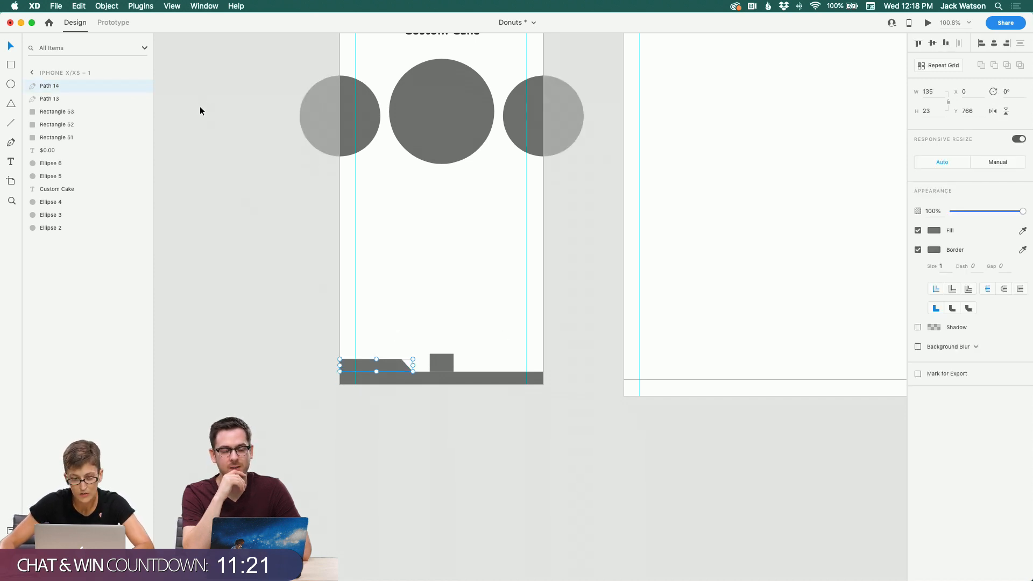
left_click(106, 6)
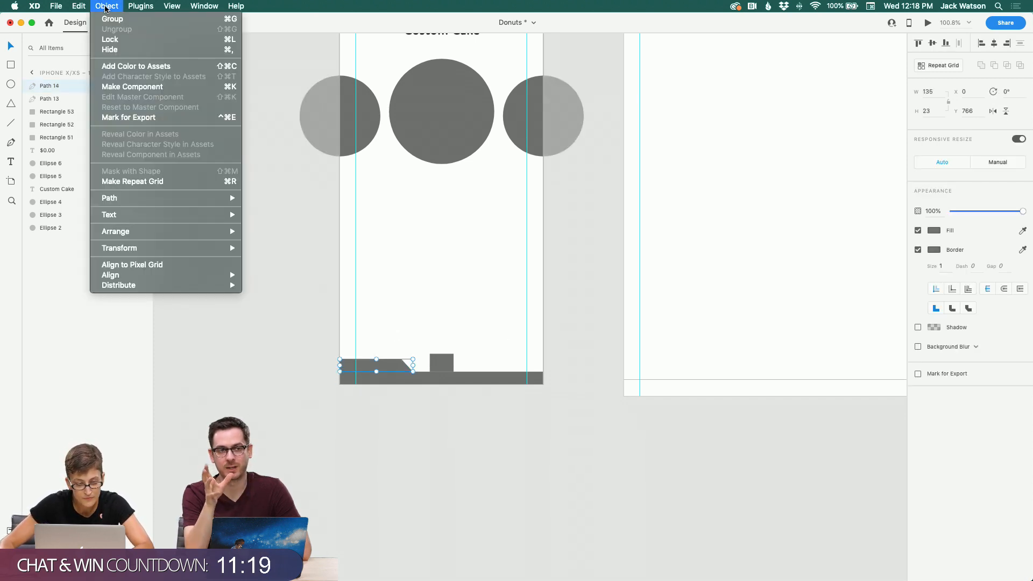
mouse_move(184, 248)
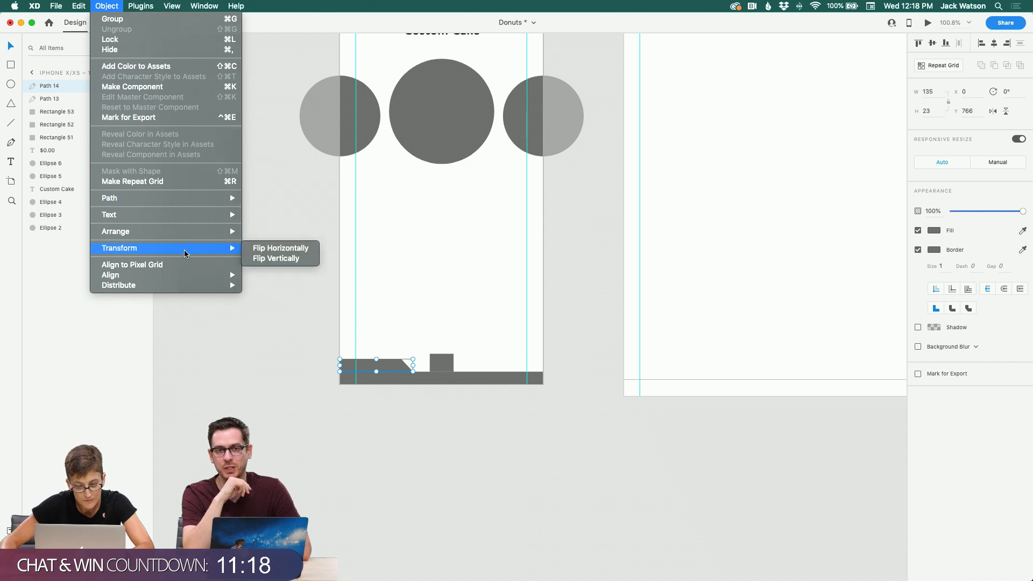
left_click(274, 249)
left_click(334, 441)
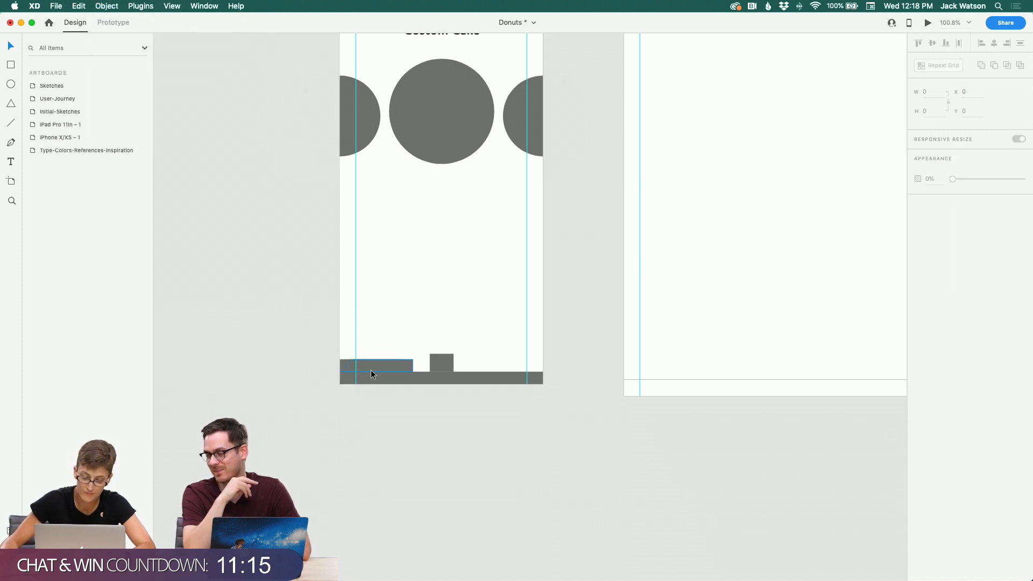
left_click_drag(371, 374, 442, 359)
key("Escape")
Step: Select all the bottom bar pieces and group them
left_click(441, 369)
left_click(489, 484)
left_click(441, 362)
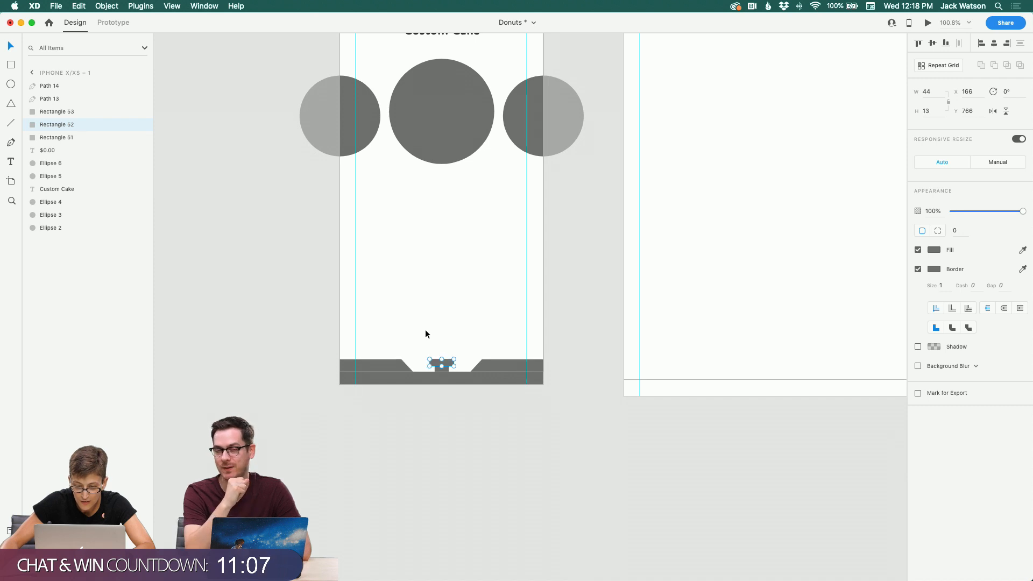
left_click(426, 332)
scroll(425, 331, "down", 2)
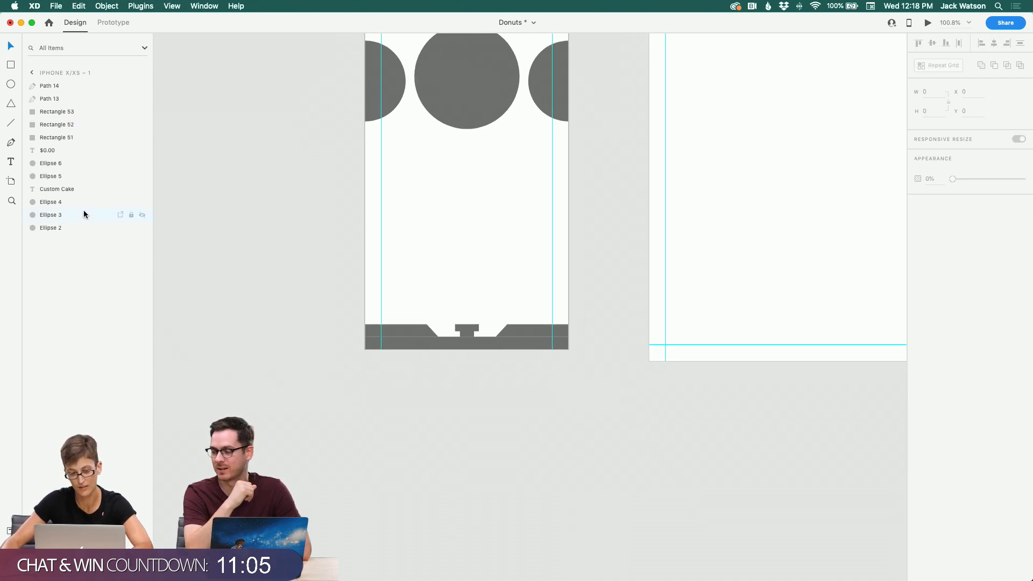
key("z")
left_click(431, 306)
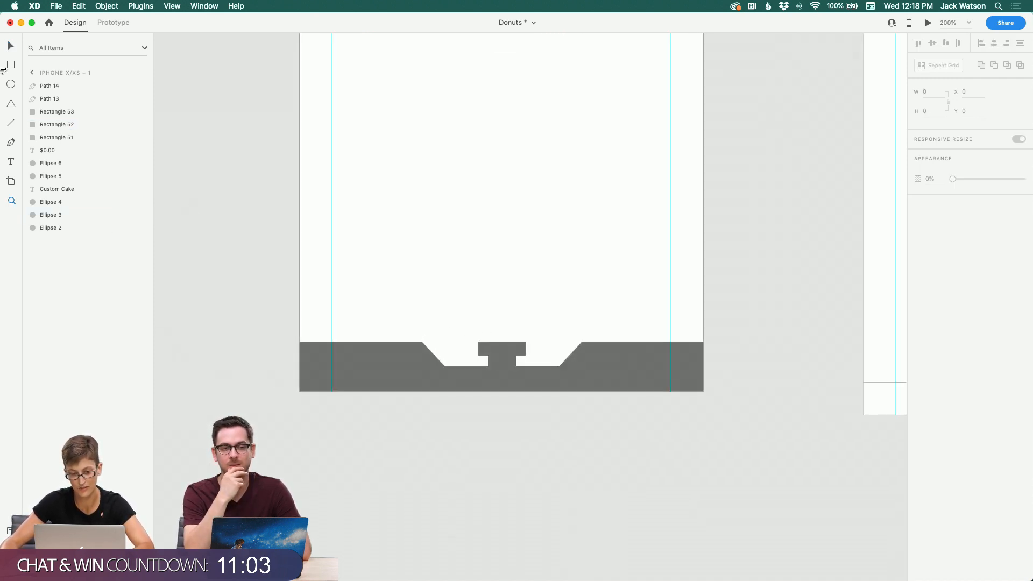
key("v")
scroll(313, 239, "right", 2)
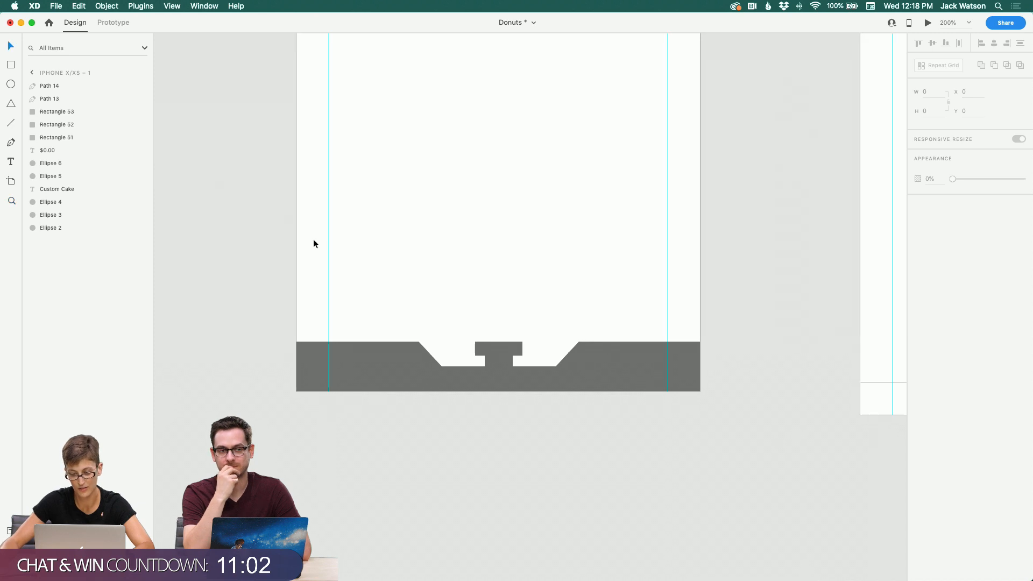
left_click(483, 353)
left_click_drag(316, 307, 550, 385)
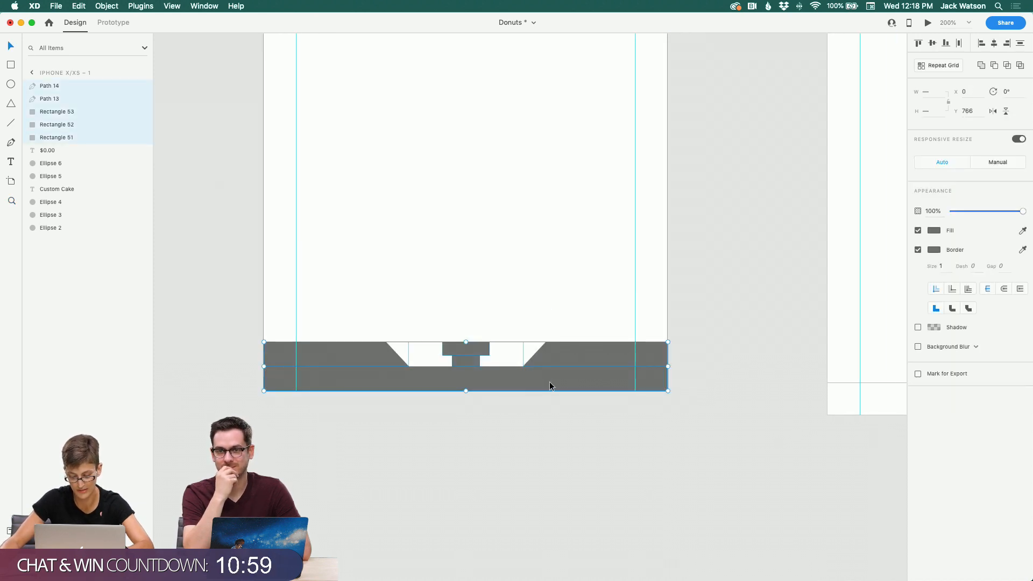
key("super+g")
scroll(492, 470, "down", 3)
scroll(492, 470, "right", 2)
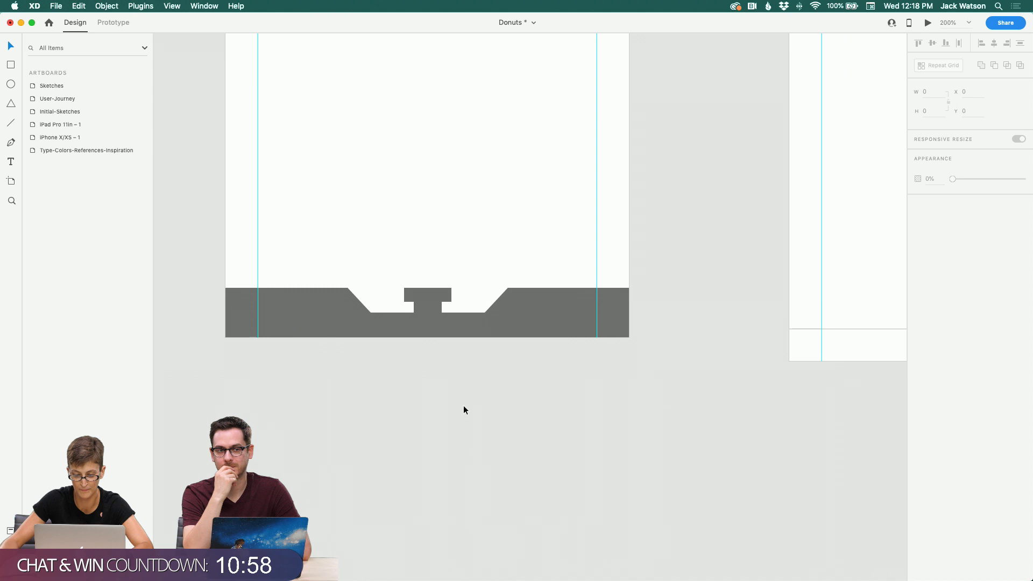
mouse_move(408, 319)
left_mouse_down()
mouse_move(404, 345)
mouse_move(402, 336)
left_mouse_up()
key("super+z")
left_click(408, 340)
left_click(405, 319)
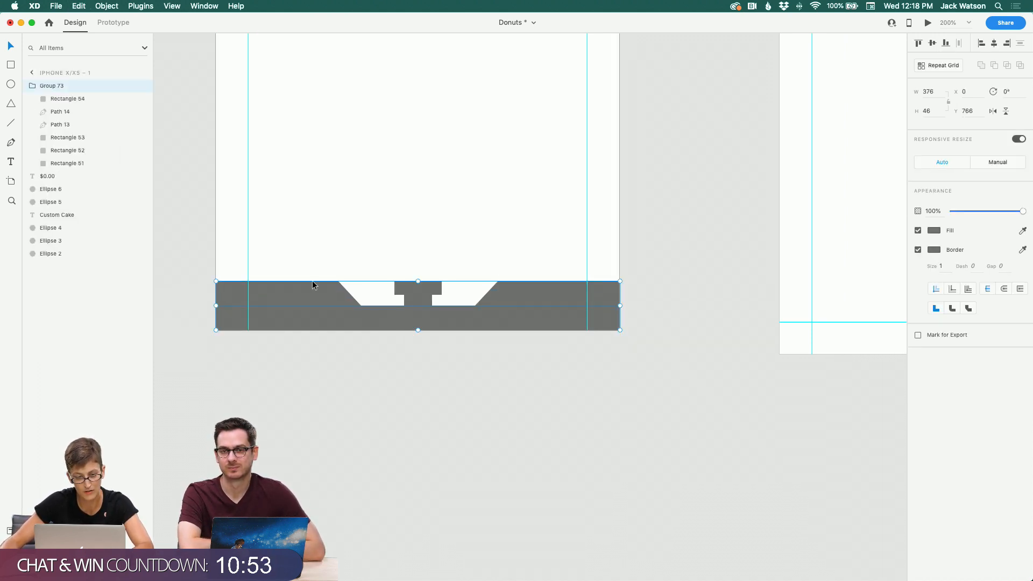
Step: Rename the bar group to drag
scroll(385, 209, "up", 3)
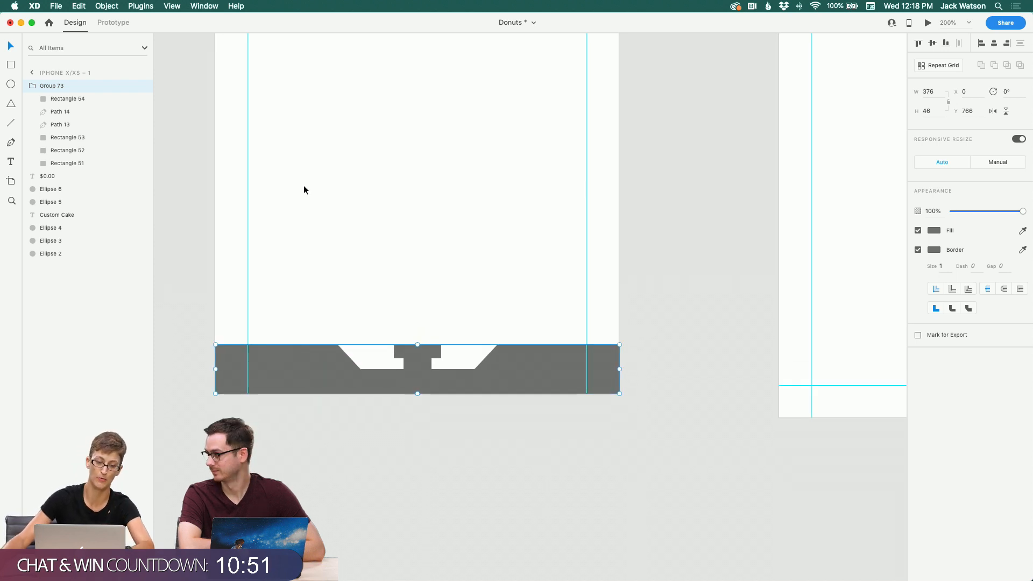
double_click(52, 86)
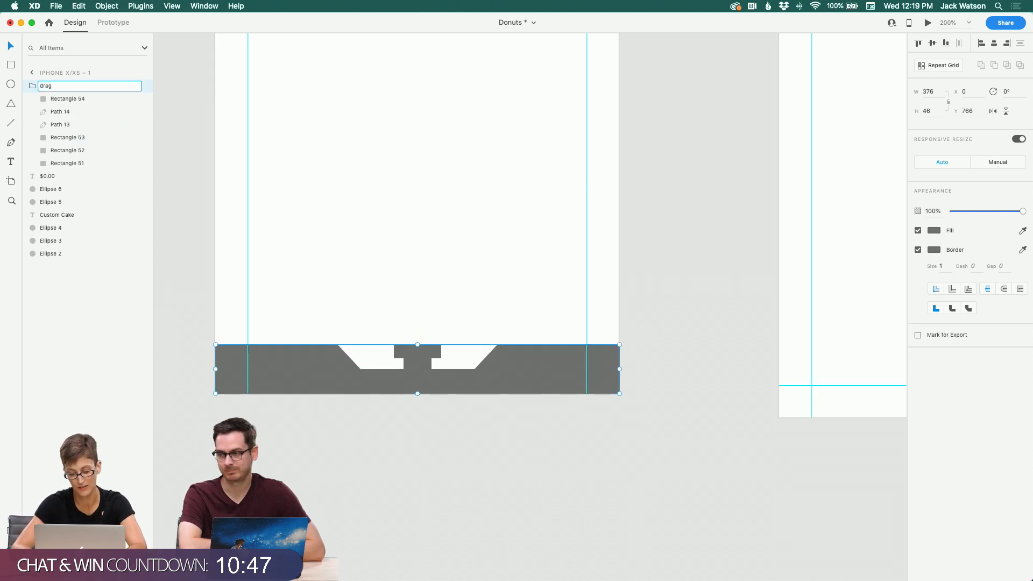
left_click(32, 87)
Step: Duplicate the bottom strip of the bar and move the copy just below the artboard
double_click(384, 392)
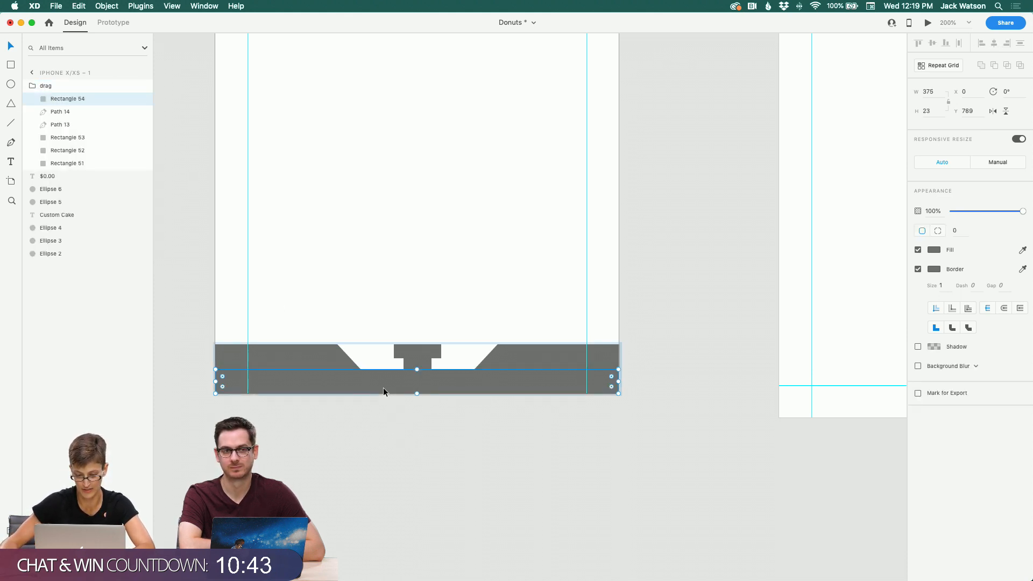
key("super+c")
key("super+v")
left_click_drag(384, 391, 384, 412)
Step: Stretch the copied strip downward into a panel about 375 × 205
scroll(383, 411, "down", 7)
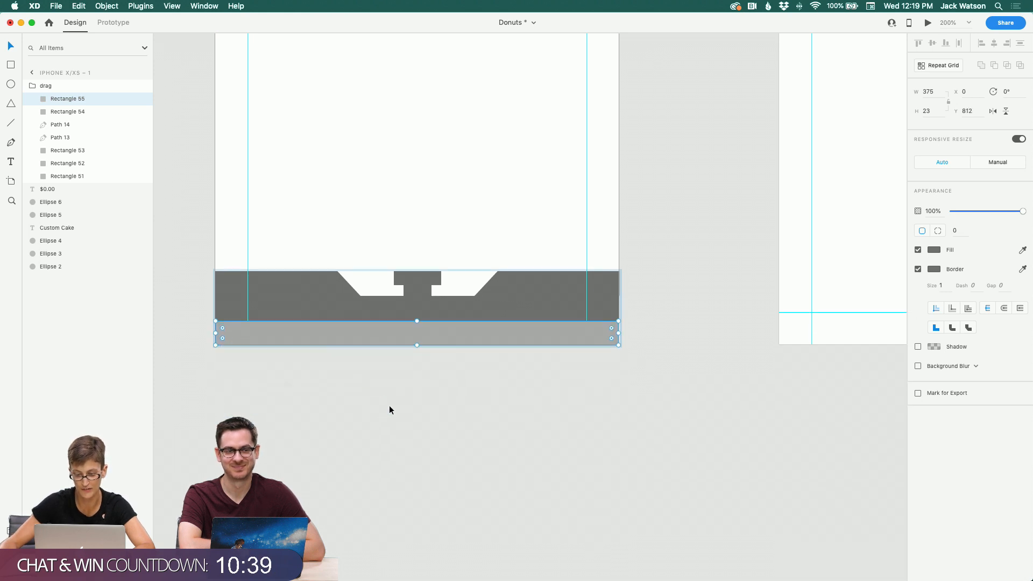
left_click_drag(417, 235, 430, 415)
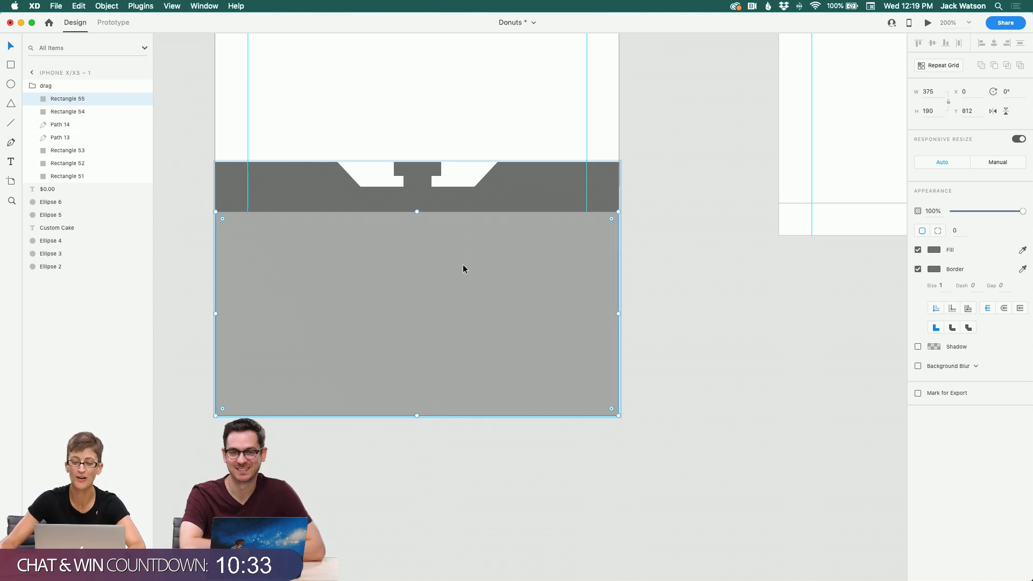
scroll(420, 359, "down", 1)
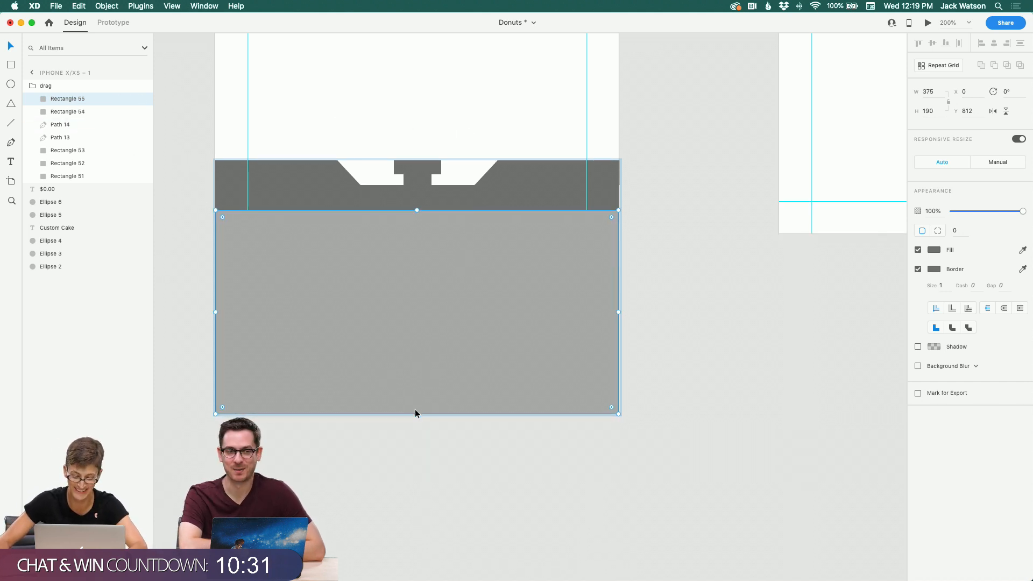
left_click_drag(416, 413, 418, 427)
Step: Paste a copy of the panel and position it exactly over the original
scroll(483, 359, "down", 1)
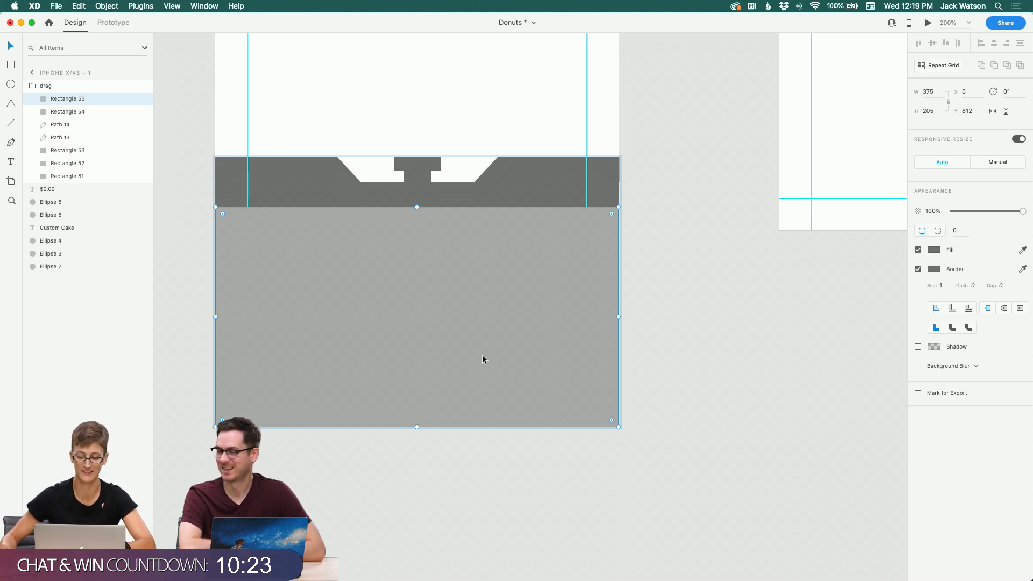
key("super+c")
key("super+v")
scroll(480, 158, "up", 2)
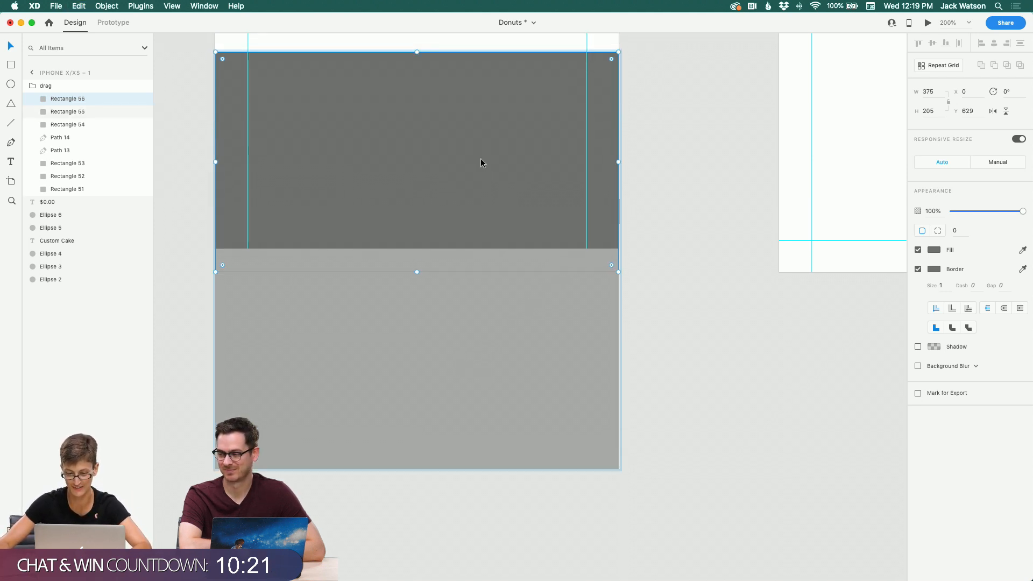
left_click_drag(480, 158, 474, 357)
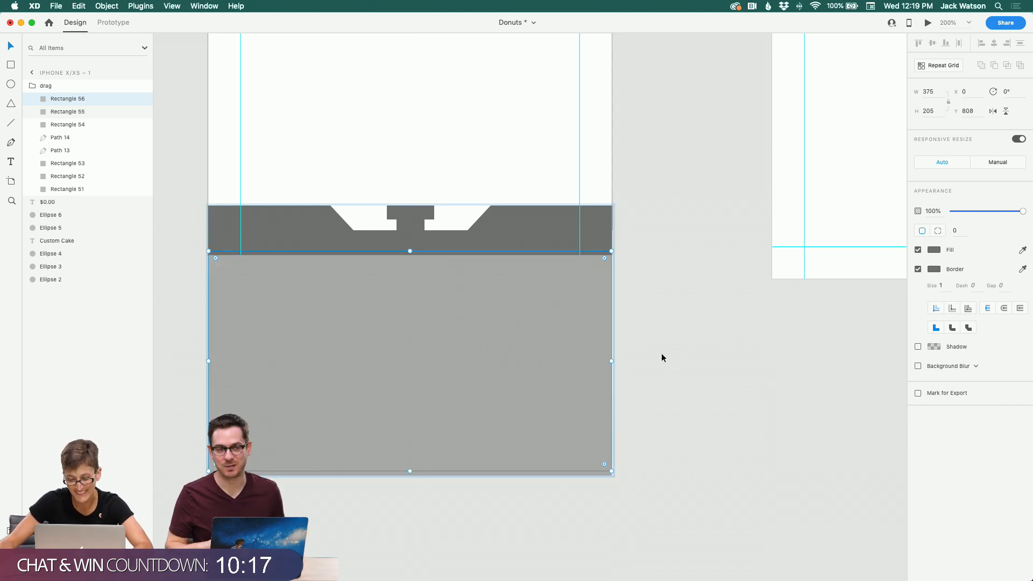
key("Down")
key("Down")
key("Down")
key("Down")
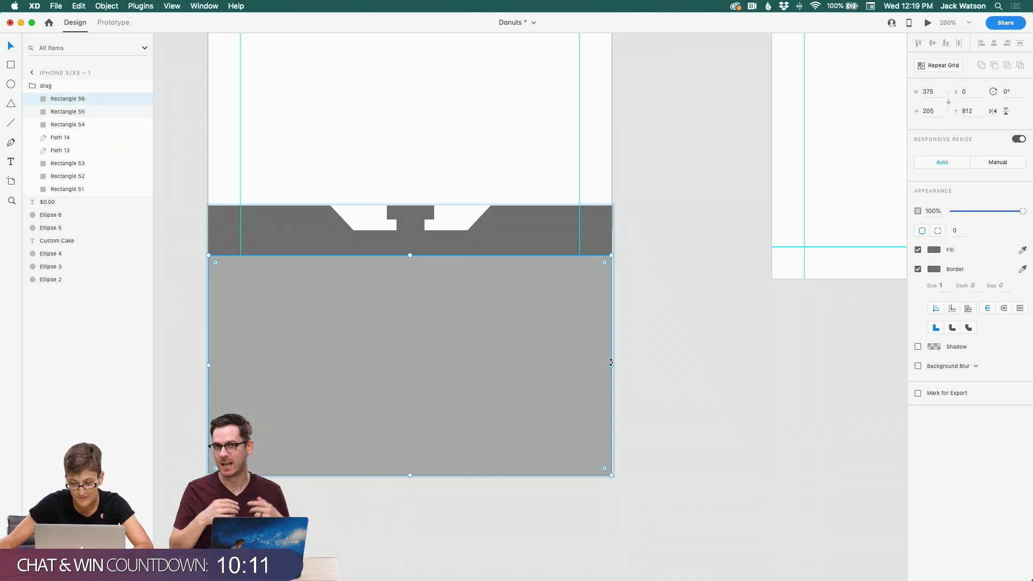
Step: Shrink the panel copy to about 351 × 183, inset within the panel
left_click_drag(613, 364, 599, 364)
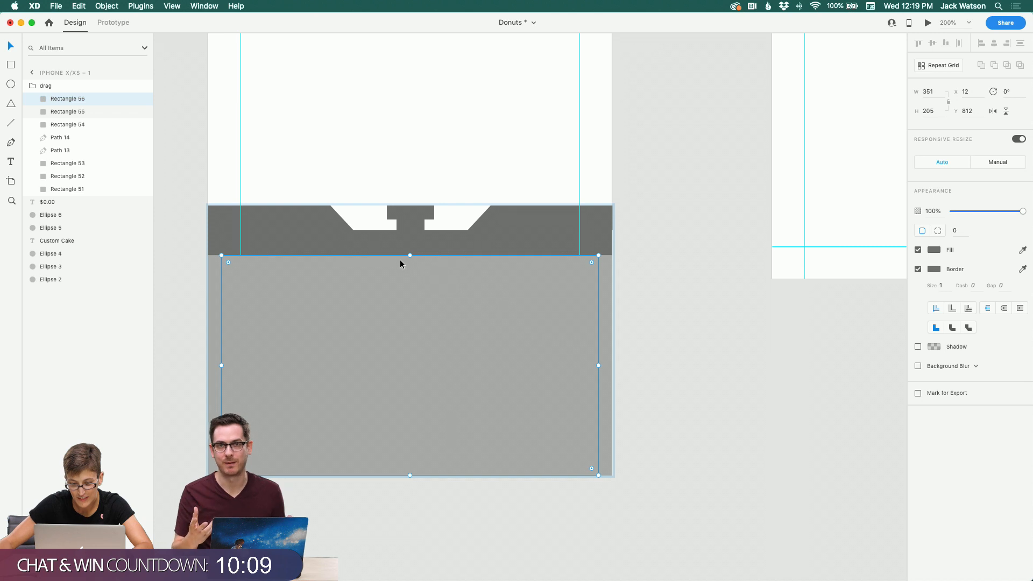
left_click_drag(410, 260, 410, 267)
key("super+z")
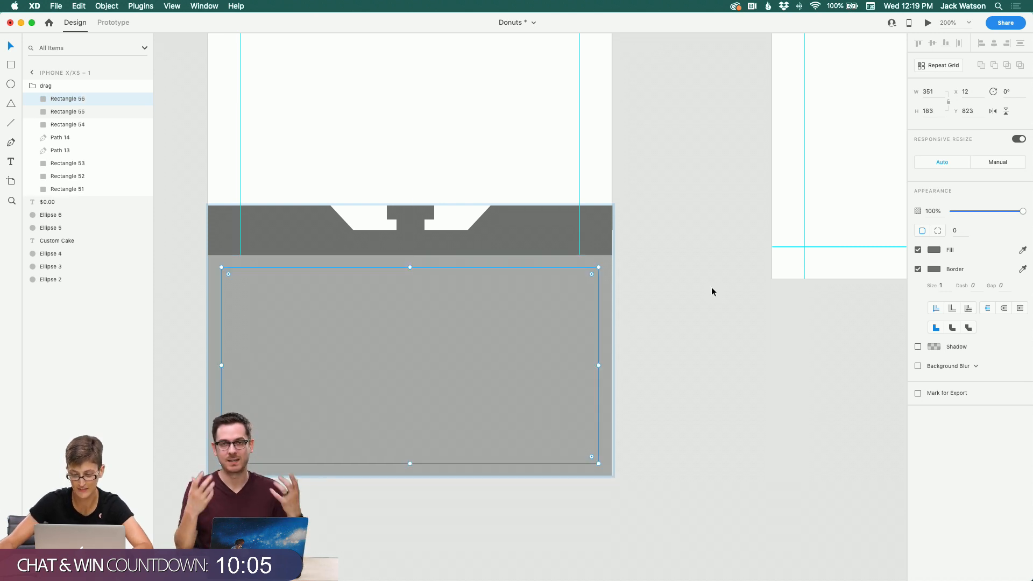
Step: Give the inner panel a lighter fill colour
left_click(931, 248)
left_click_drag(858, 224, 801, 194)
left_click(503, 152)
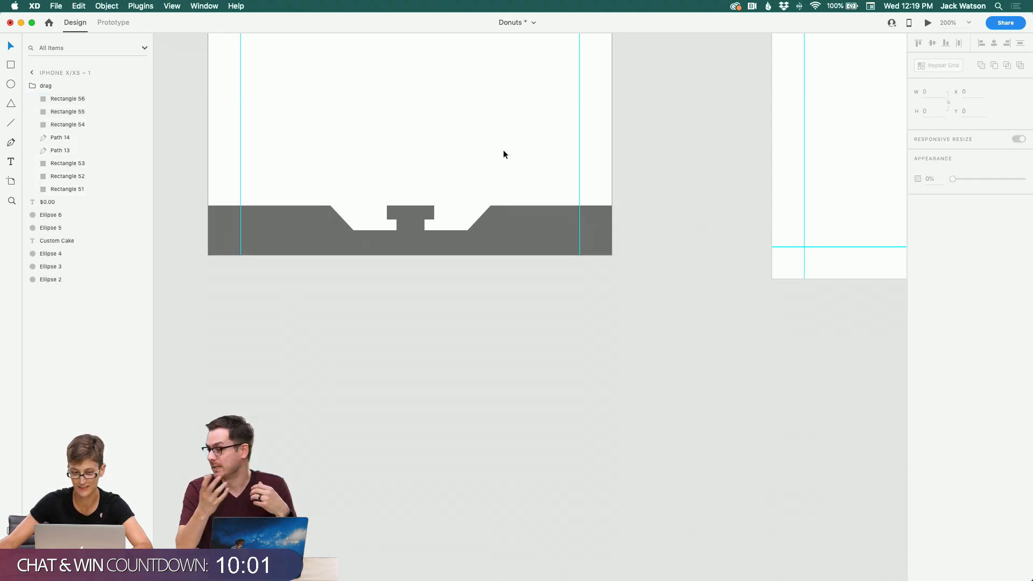
left_click(534, 331)
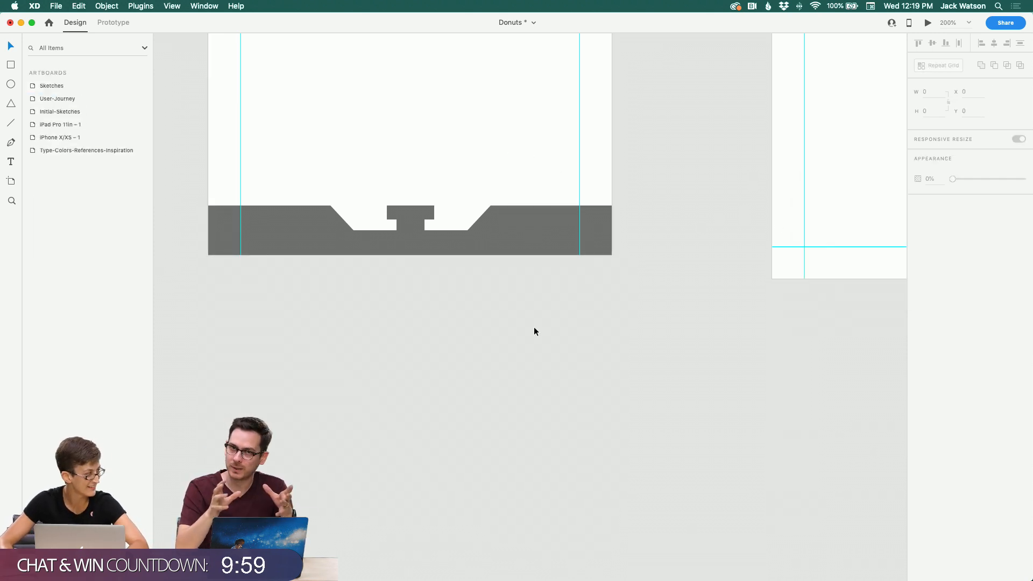
Step: Copy the small top-right circle and paste it into the lower panel
left_click(471, 228)
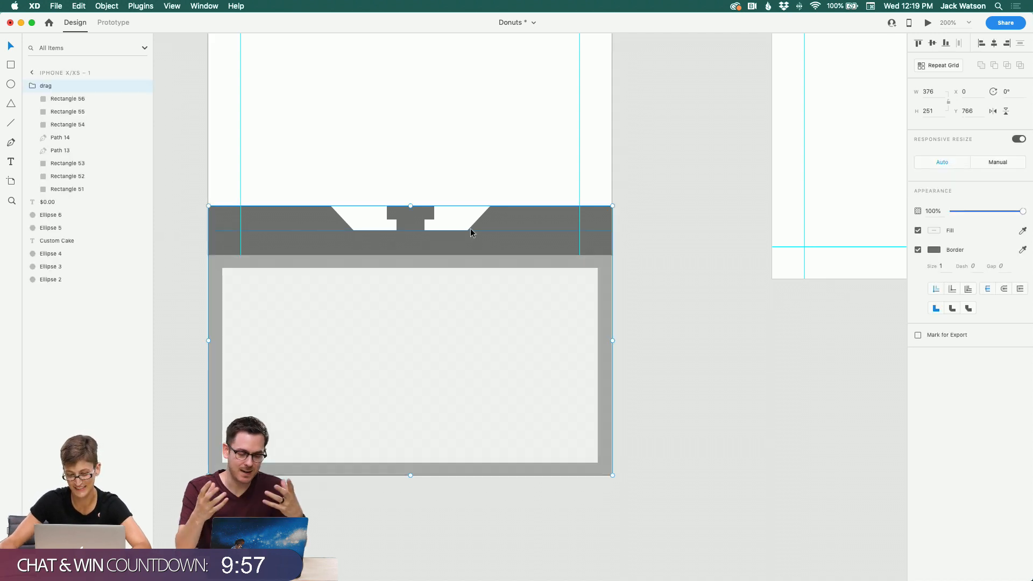
scroll(472, 231, "up", 5)
scroll(474, 233, "up", 10)
scroll(473, 234, "right", 3)
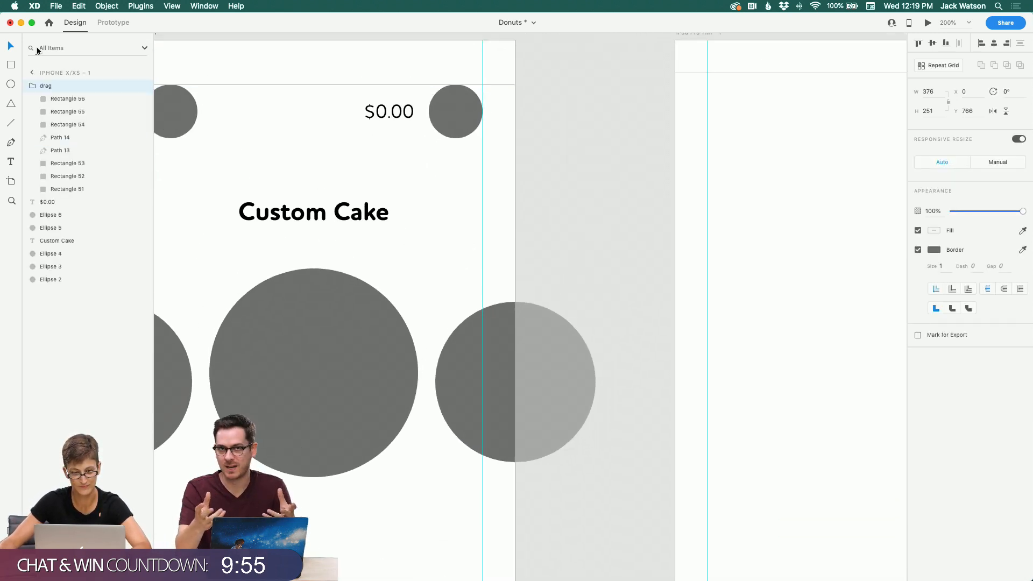
left_click(455, 112)
scroll(418, 242, "down", 10)
scroll(418, 242, "left", 5)
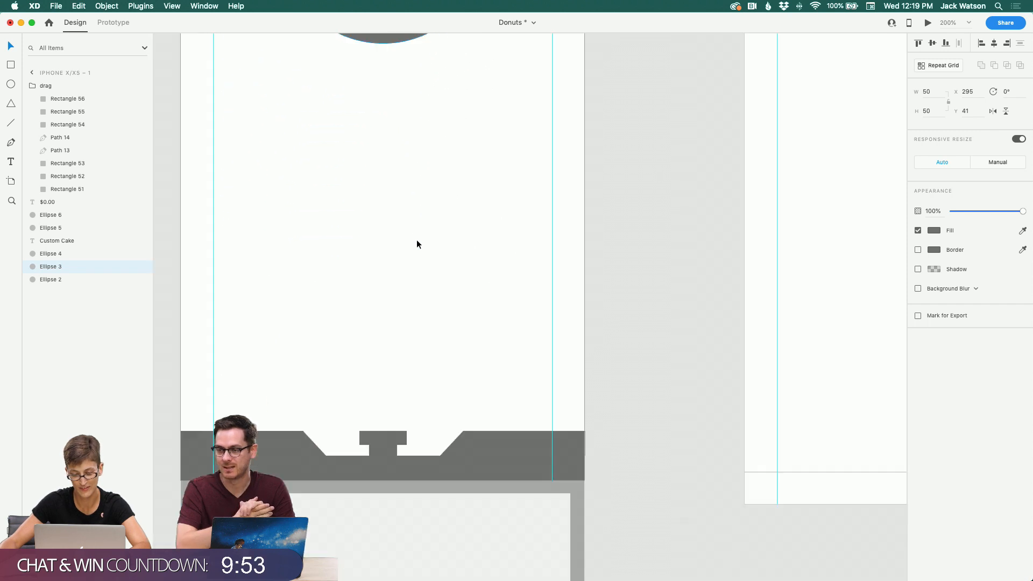
scroll(419, 241, "down", 1)
left_click(428, 250)
scroll(428, 250, "right", 2)
key("super+v")
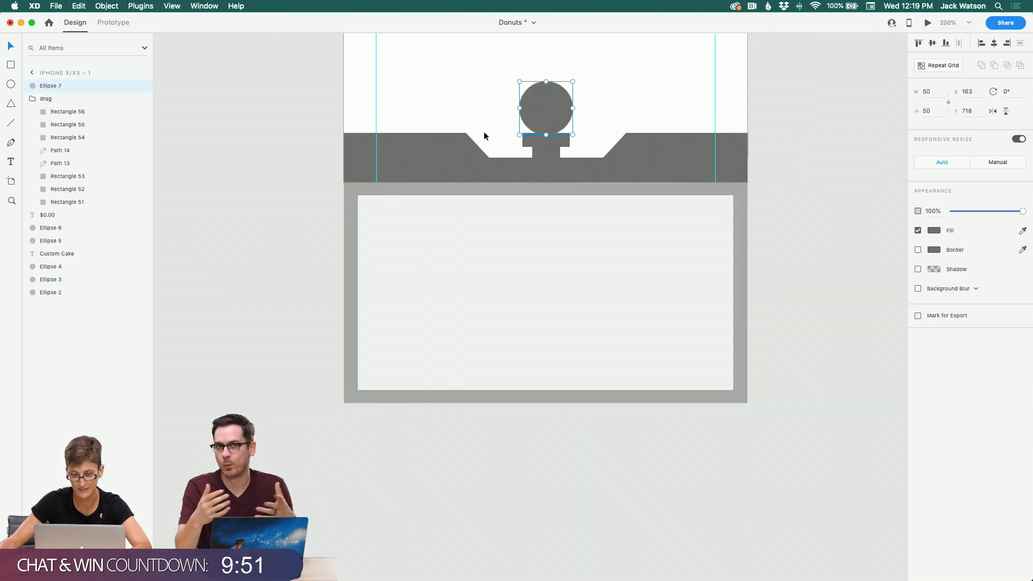
left_click_drag(542, 112, 470, 245)
Step: Duplicate the circle, then cut both circles
key("super+d")
left_click(392, 240, "shift")
key("super+x")
left_click(388, 167)
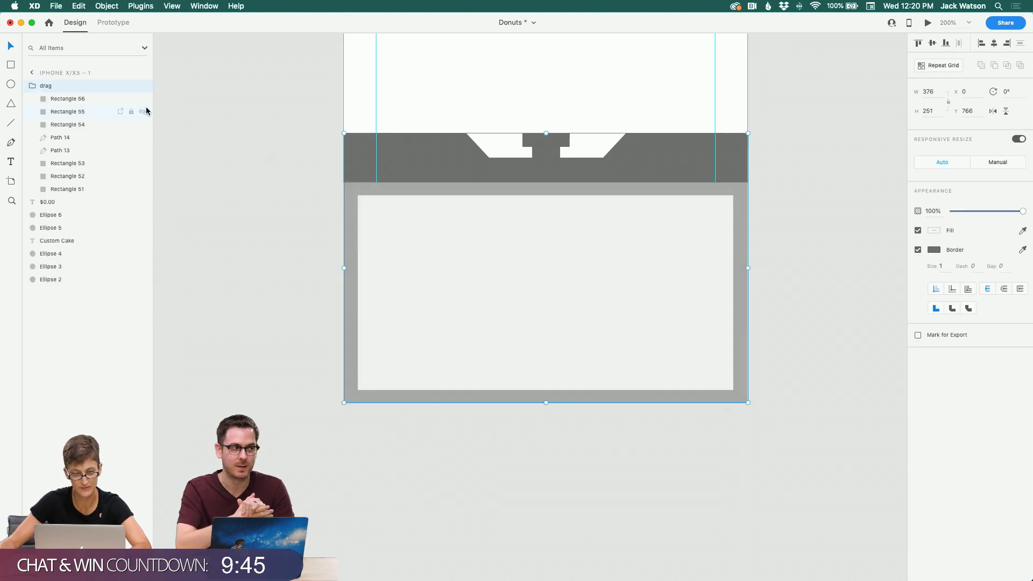
Step: Rename the outer group to box
double_click(46, 86)
key("Return")
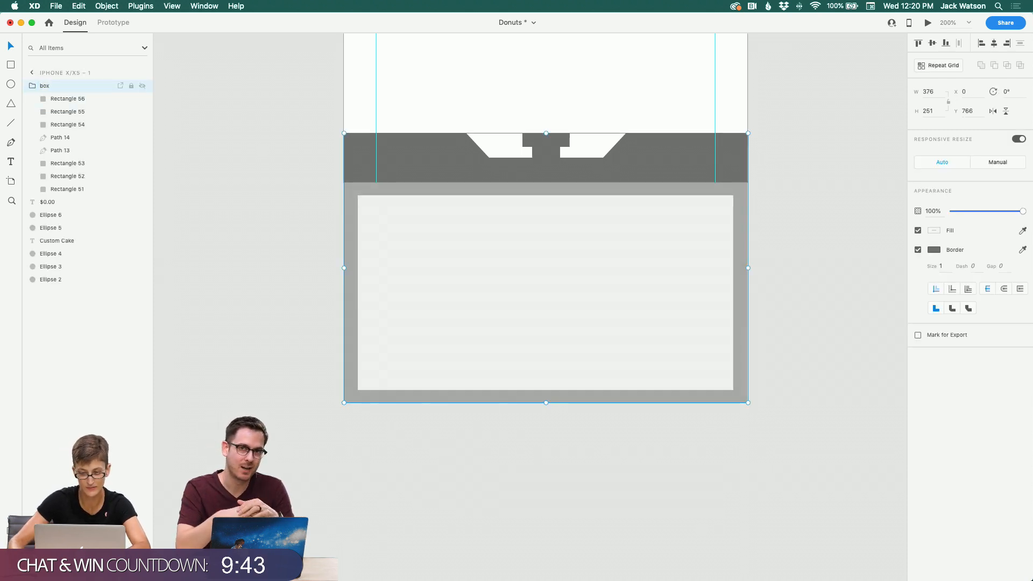
Step: Group the bar pieces inside the box group and name the new group drag
left_click(435, 121)
left_click_drag(389, 105, 625, 160)
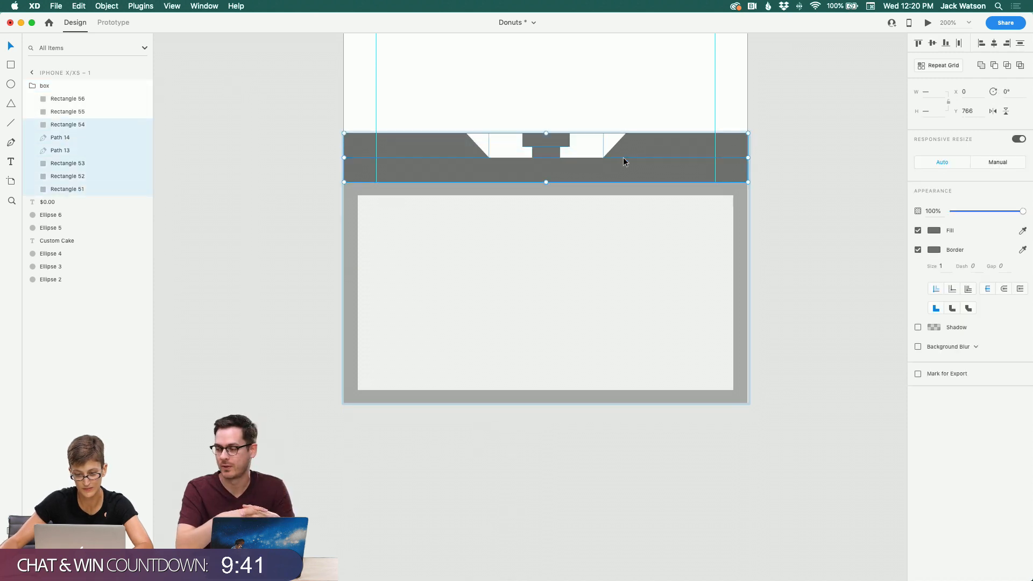
key("super+g")
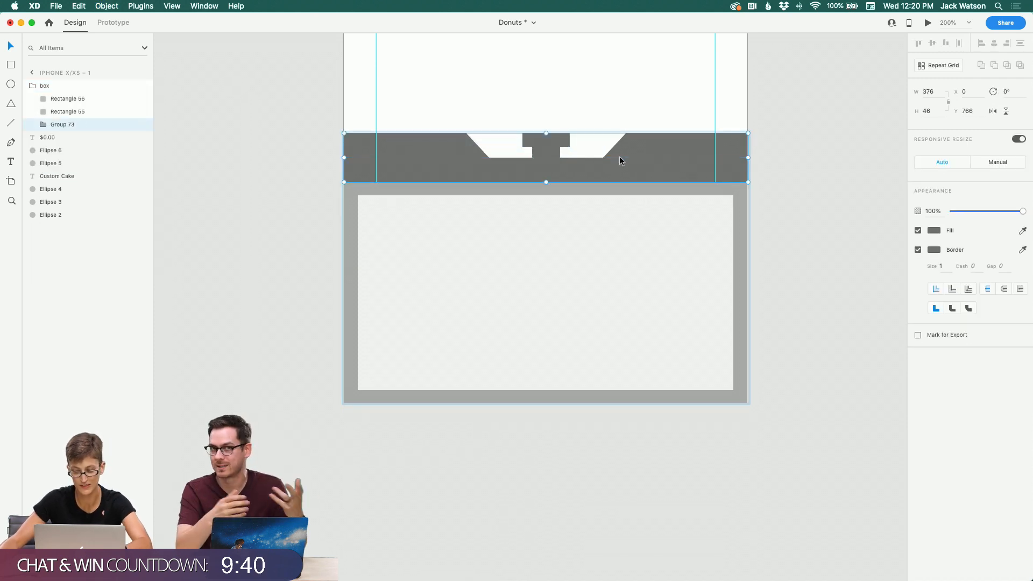
double_click(61, 129)
type("drag")
key("Return")
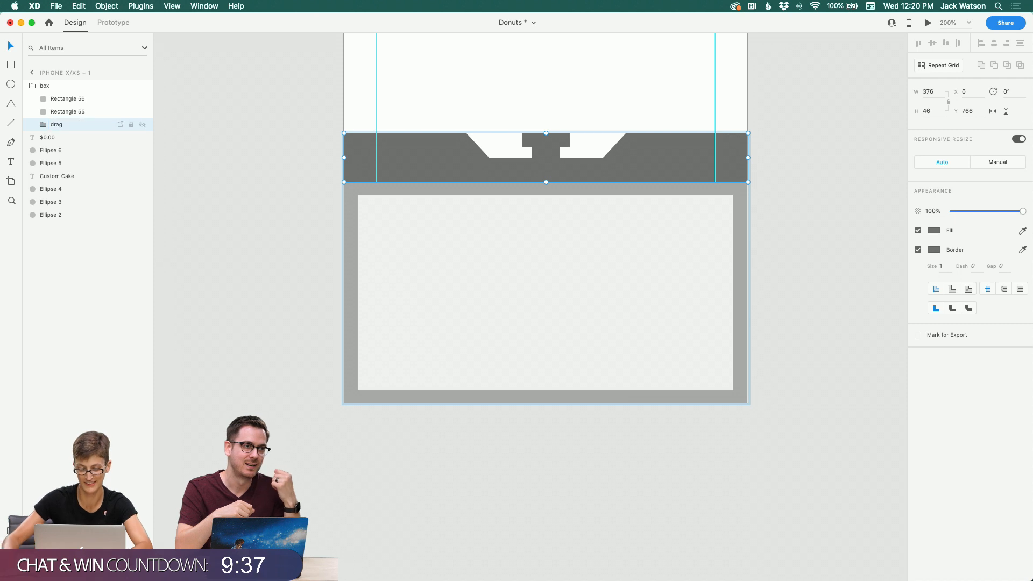
Step: Paste the two circles into the box group and place them in the inner panel's upper-left corner
left_click(440, 247)
key("super+v")
left_click_drag(512, 134, 391, 254)
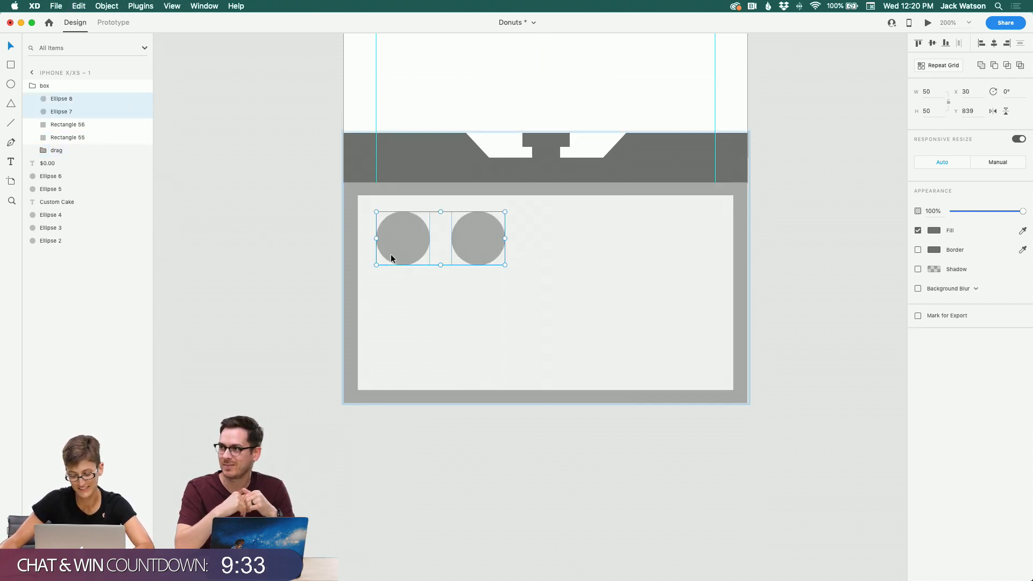
Step: Paste two more circles and line up all four in a single row across the inner panel's top
key("super+v")
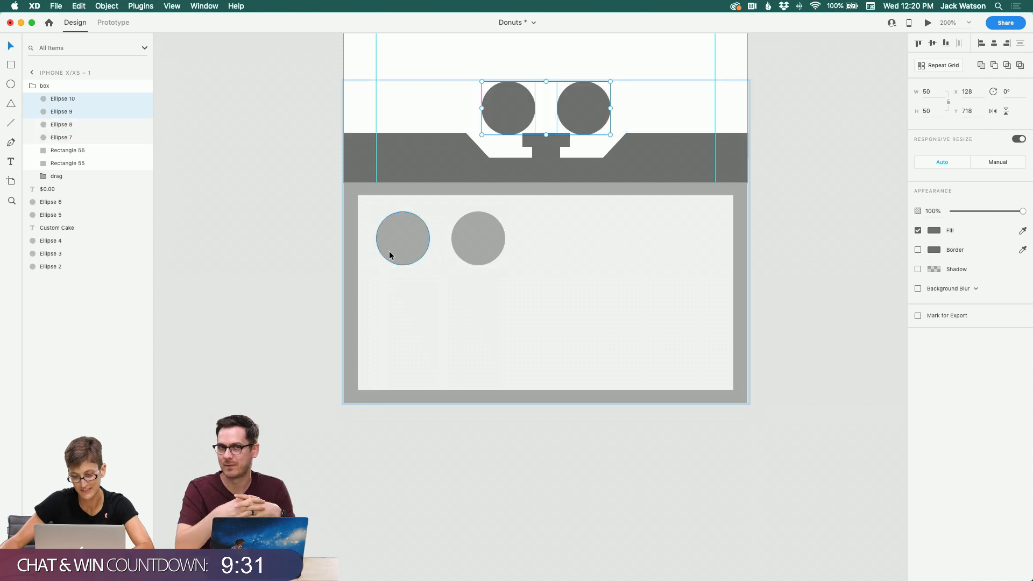
left_click(580, 118)
left_click_drag(578, 115, 603, 221)
key("super+z")
left_click(521, 119, "shift")
left_click_drag(520, 119, 609, 247)
left_click(477, 247, "shift")
left_click(400, 248, "shift")
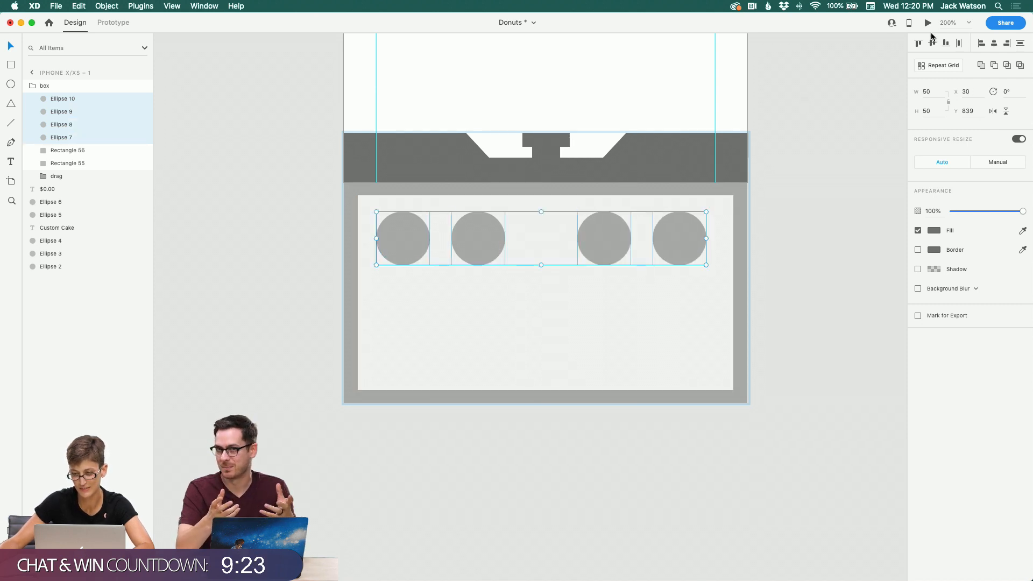
Step: Distribute the four circles evenly horizontally and group them
left_click(960, 45)
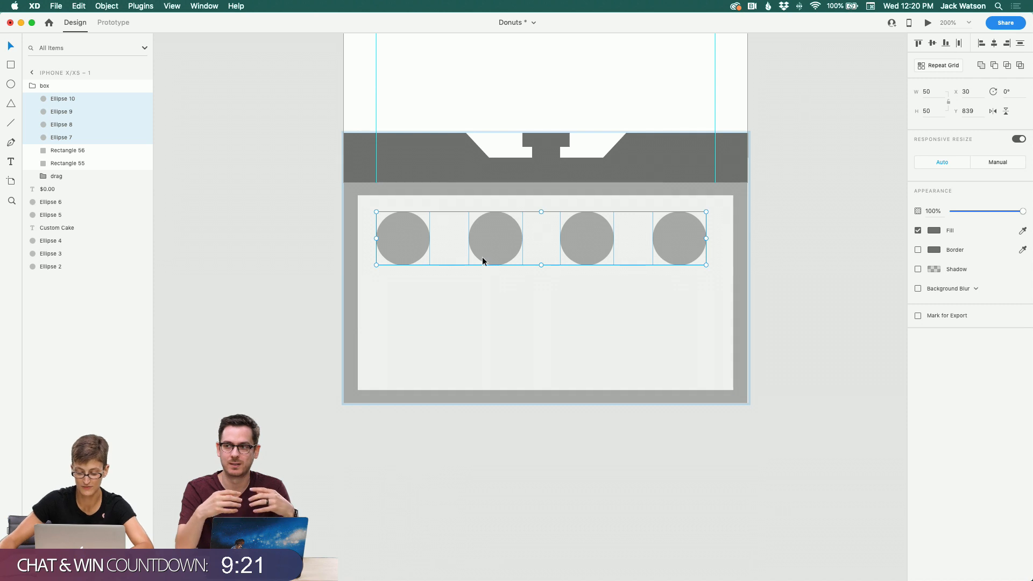
key("super+g")
Step: Copy the row of circles and paste two copies as second and third rows inside the panel
left_click(496, 320, "shift")
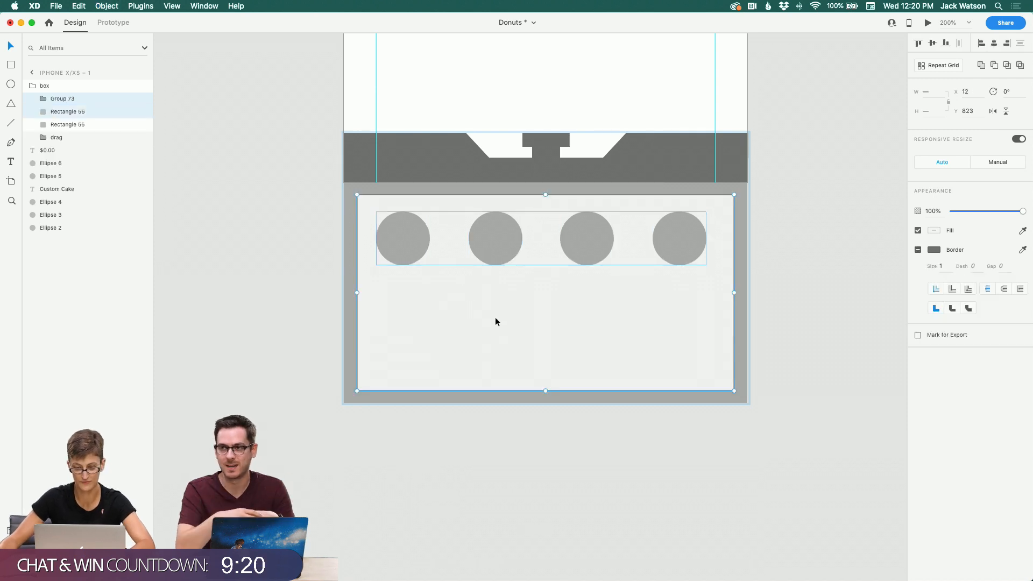
left_click(288, 256)
left_click(394, 164)
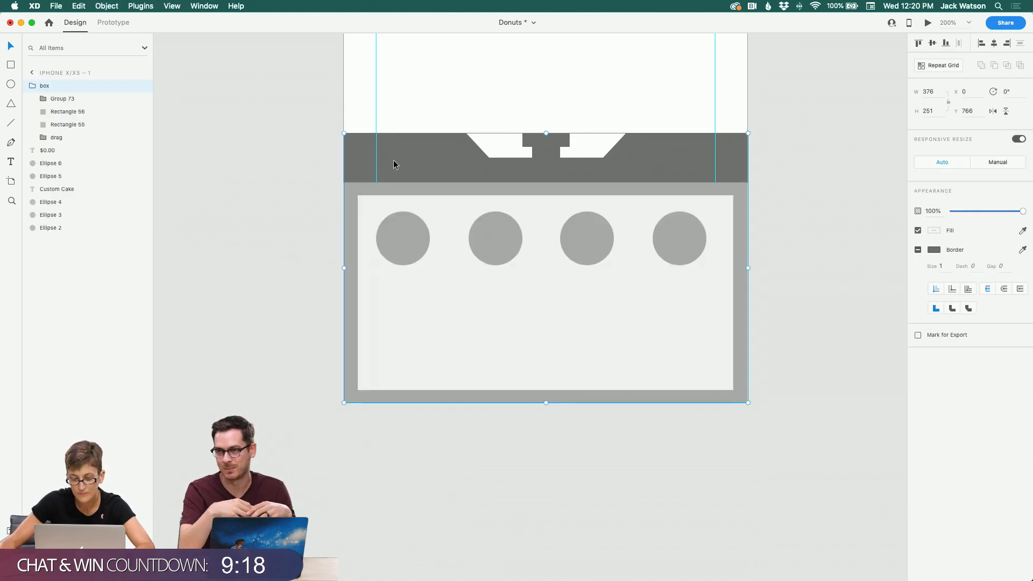
double_click(403, 232)
left_click_drag(403, 232, 407, 231)
key("super+c")
key("super+v")
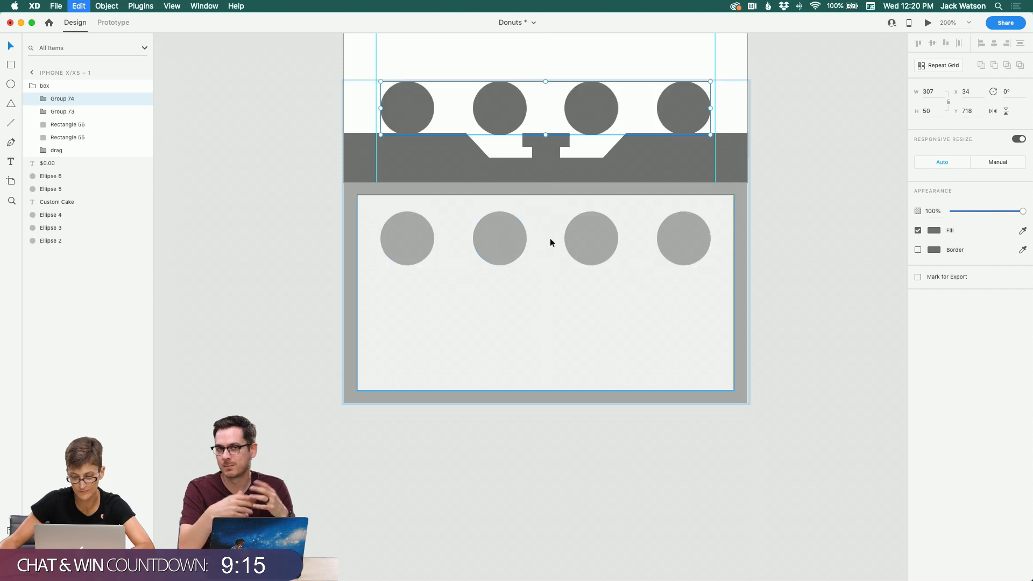
left_click_drag(582, 107, 573, 313)
key("super+v")
left_click_drag(606, 98, 612, 380)
Step: Stretch the drawer panel's rectangles taller so they enclose the third row of circles
left_click(738, 337)
scroll(570, 312, "down", 1)
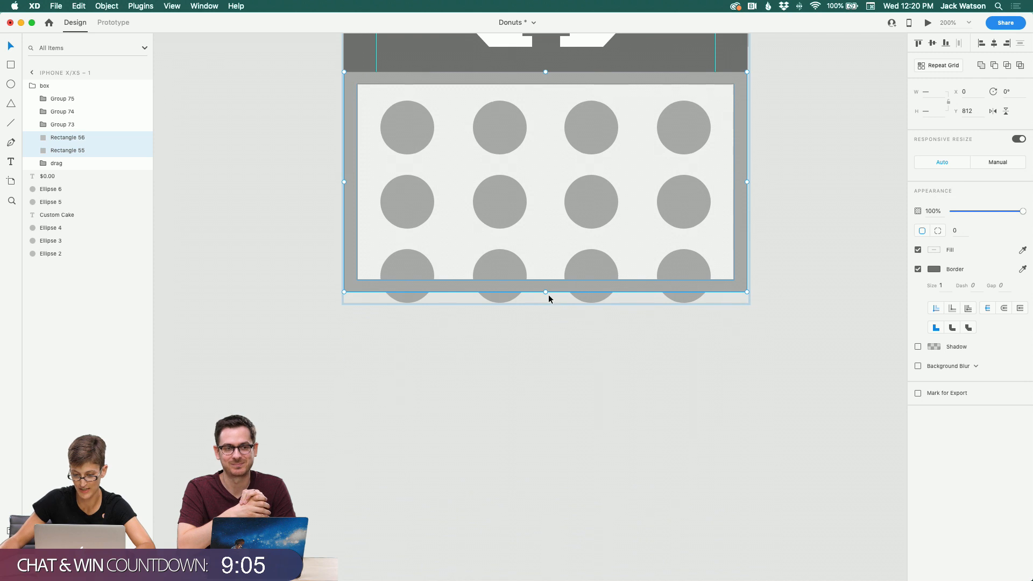
left_click_drag(545, 292, 544, 333)
left_click(308, 255)
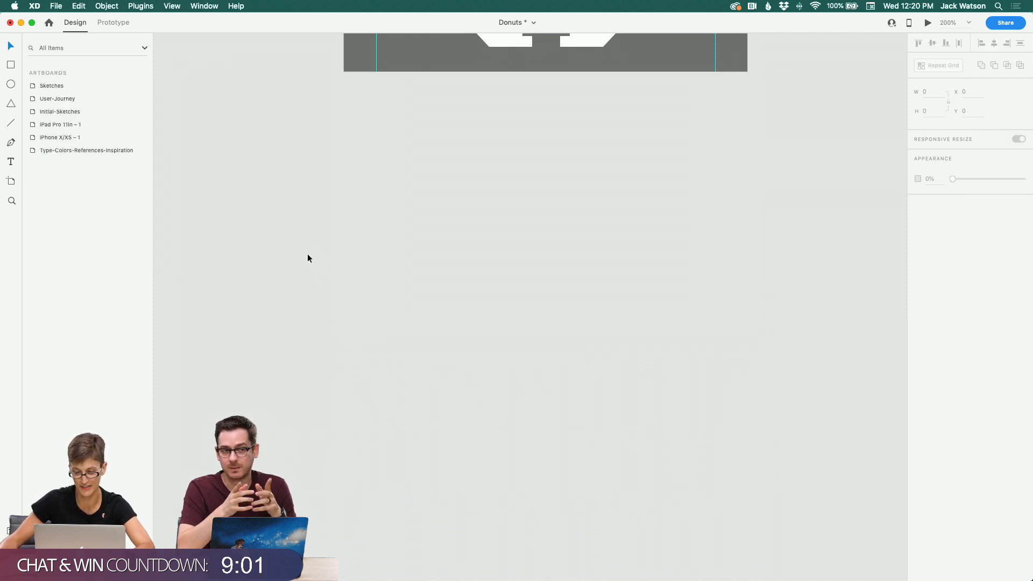
Step: Group the three large carousel circles and center them vertically on the iPhone artboard
scroll(308, 254, "right", 2)
scroll(308, 258, "up", 3)
scroll(308, 258, "right", 3)
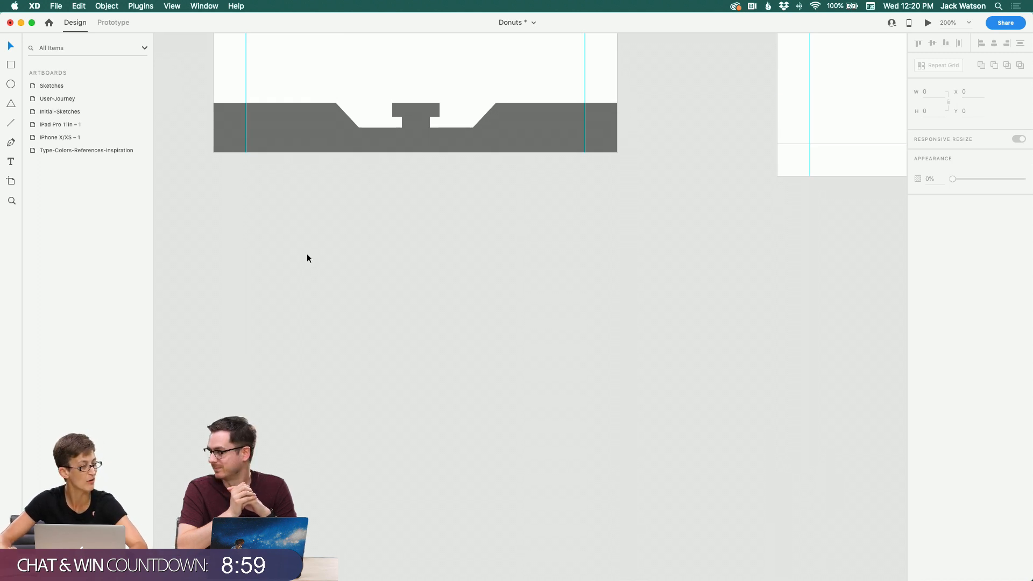
scroll(475, 143, "up", 10)
left_click(457, 163)
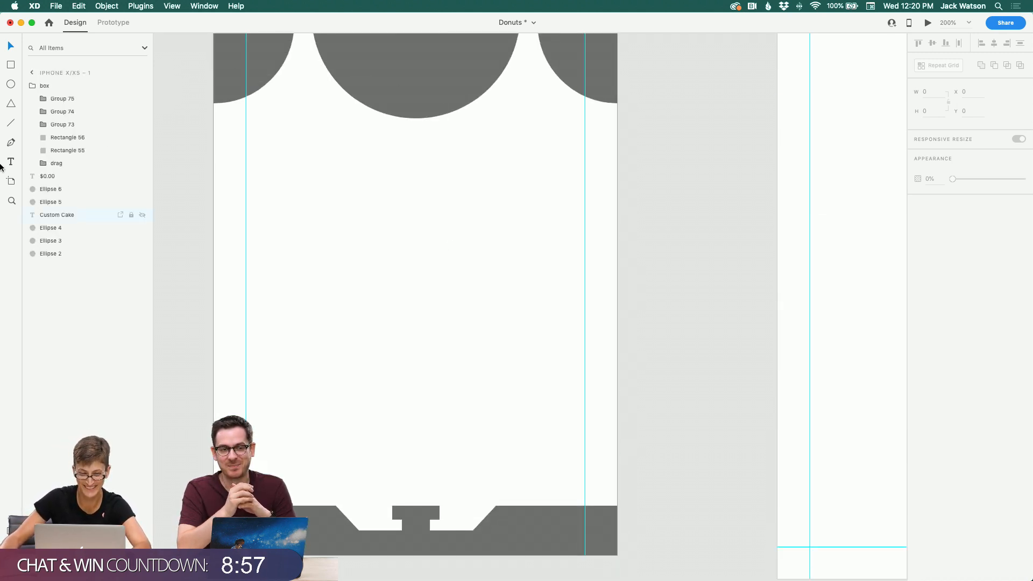
left_click(500, 230, "alt")
left_click(496, 229, "alt")
left_click(448, 230, "alt")
scroll(447, 230, "up", 1)
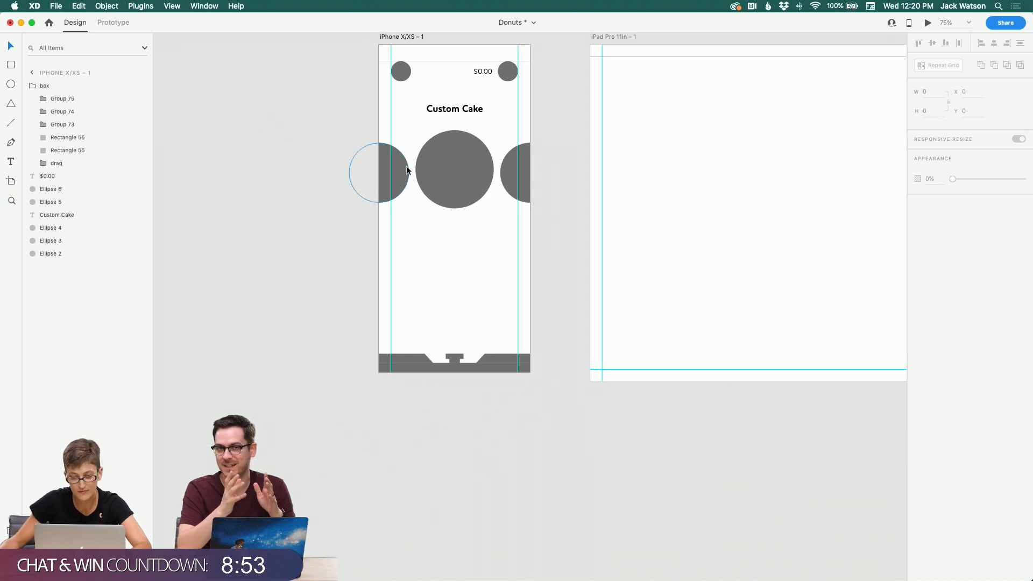
left_click(385, 162)
left_click(434, 169, "shift")
left_click(544, 190, "shift")
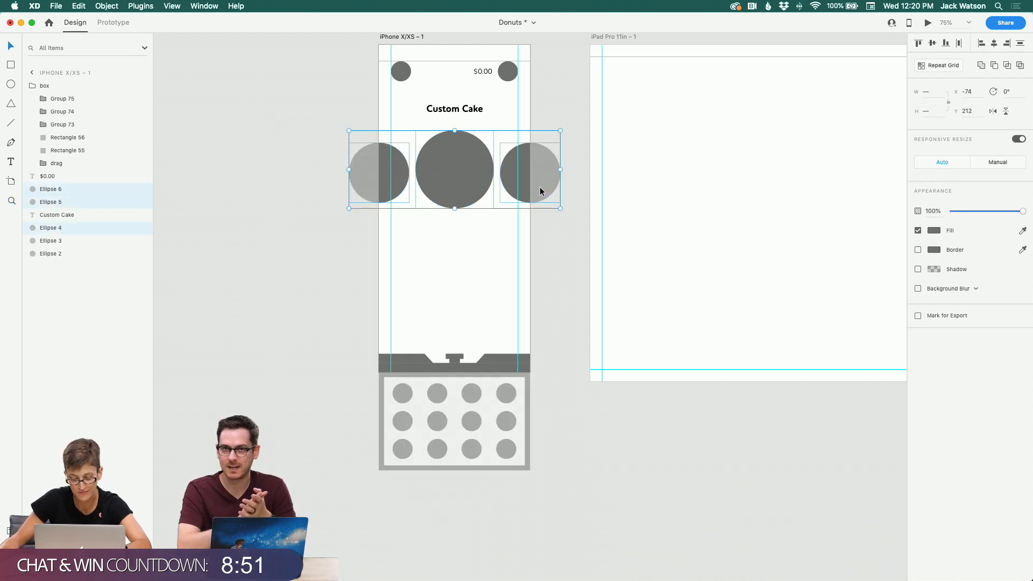
key("super+g")
left_click(932, 46)
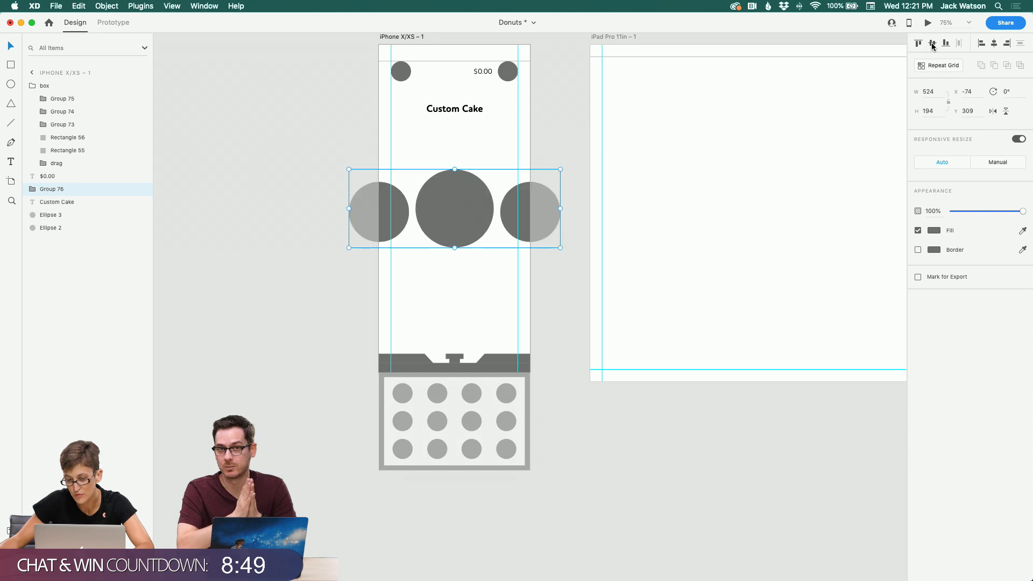
Step: Scroll across the canvas to review the user flow and sketch artboards
left_click(365, 122)
scroll(365, 121, "right", 10)
scroll(365, 122, "up", 8)
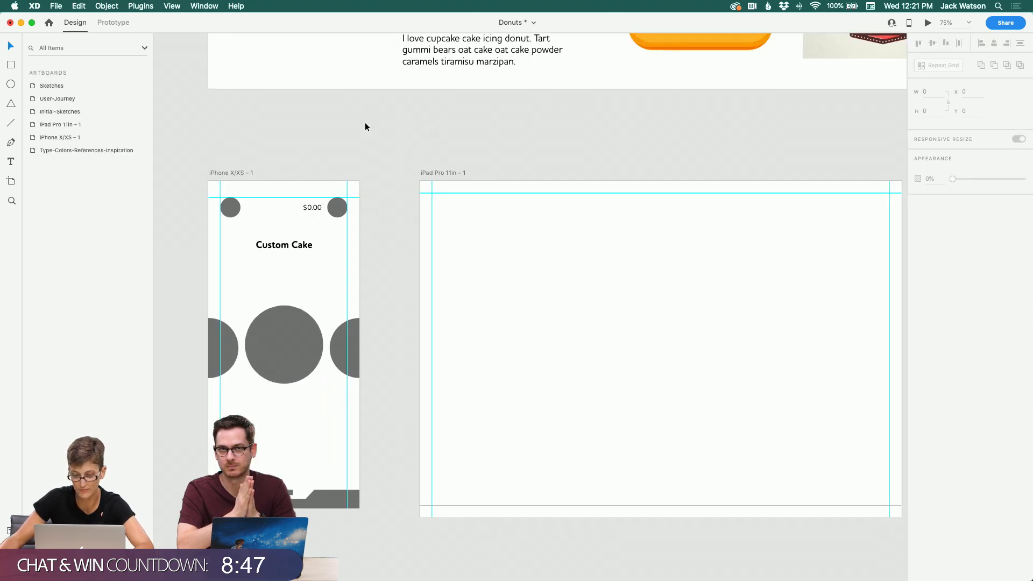
scroll(361, 126, "up", 10)
scroll(357, 127, "right", 8)
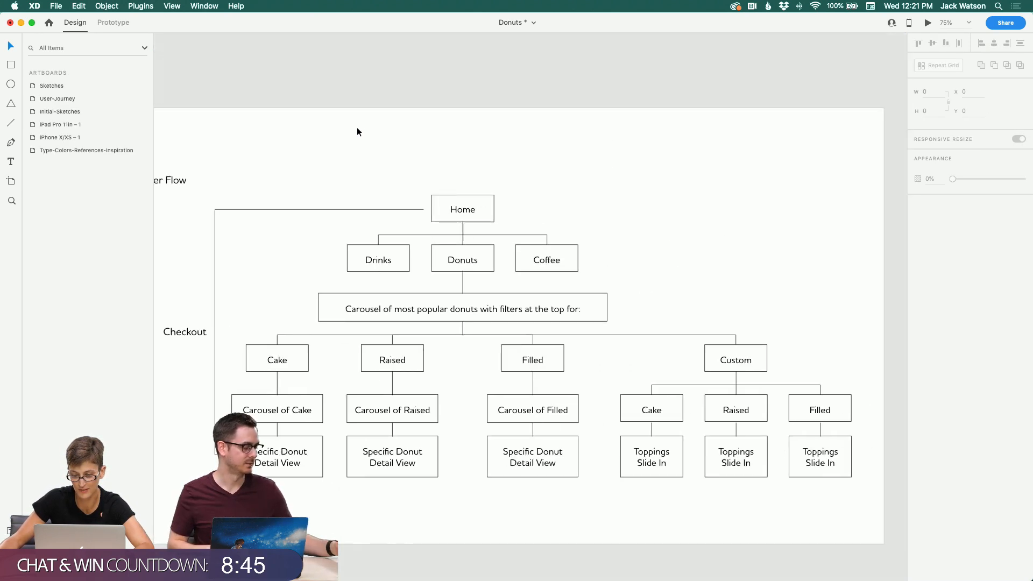
scroll(354, 131, "right", 8)
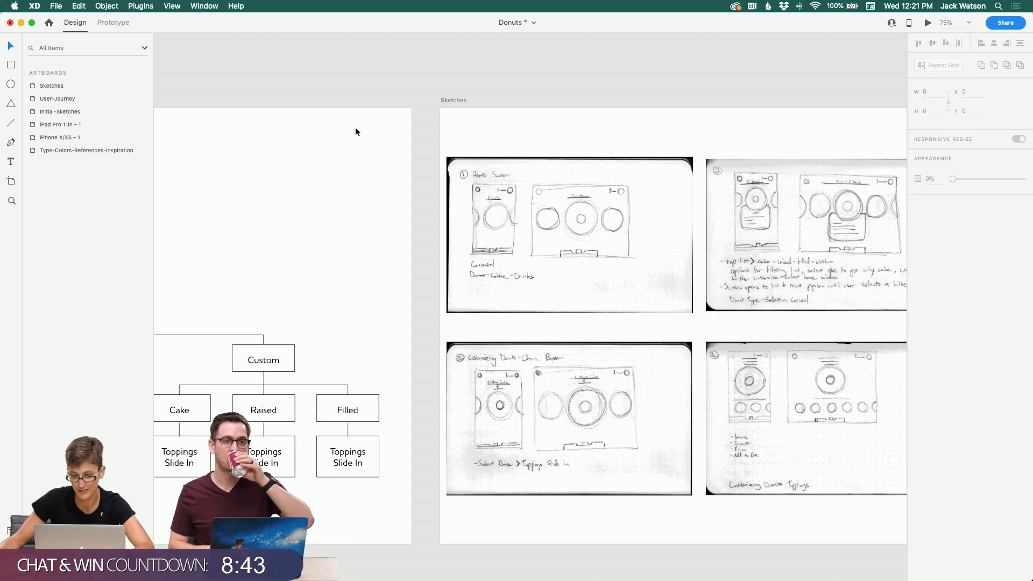
scroll(355, 132, "right", 4)
scroll(355, 131, "down", 5)
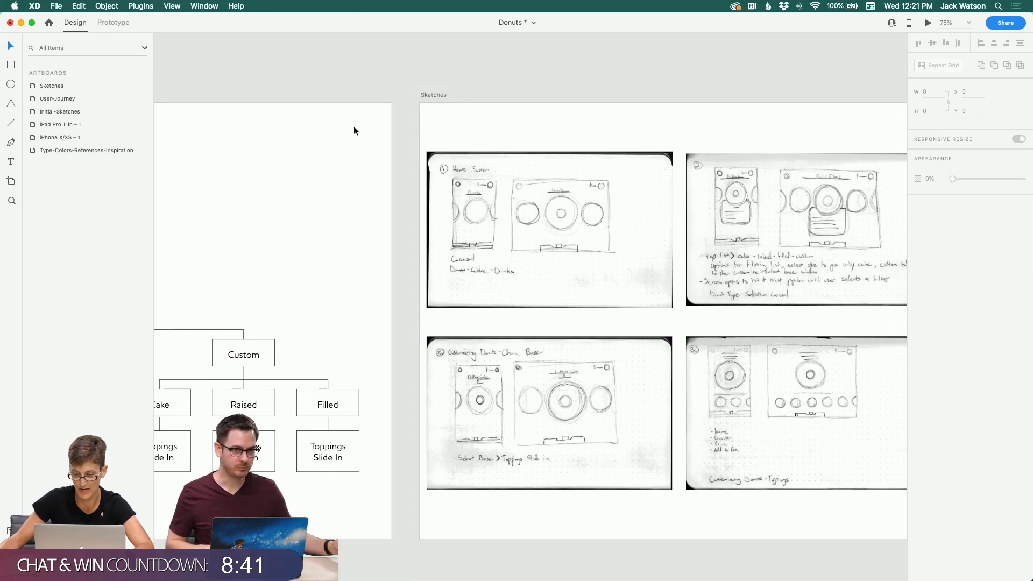
scroll(354, 131, "right", 2)
scroll(354, 131, "down", 15)
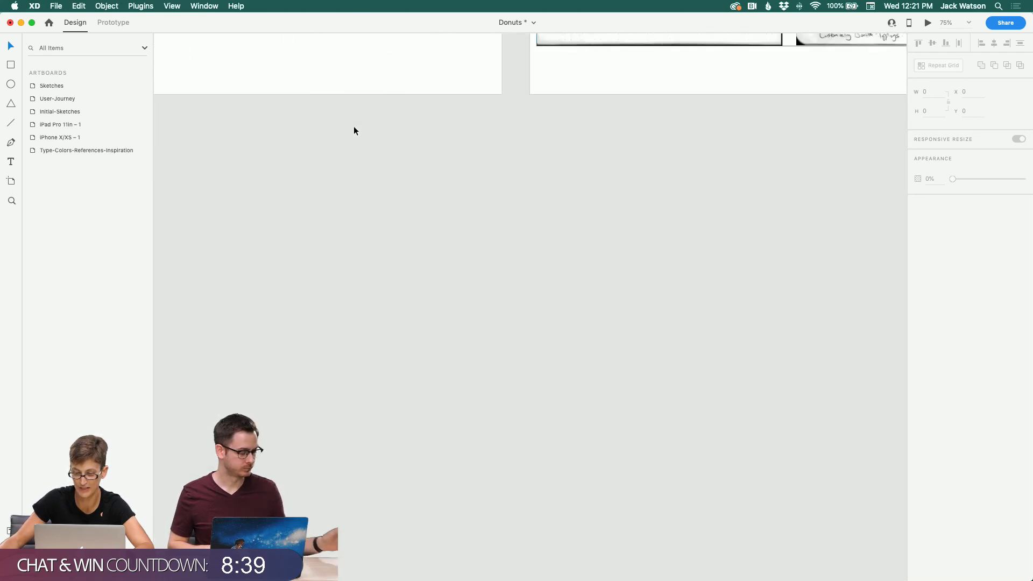
scroll(354, 130, "left", 6)
scroll(355, 130, "up", 4)
scroll(356, 131, "left", 17)
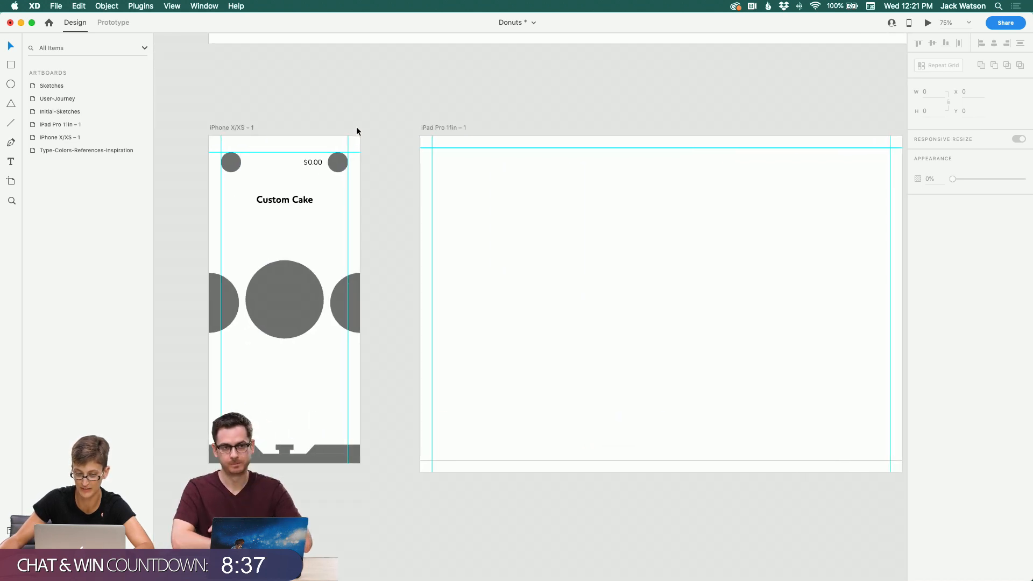
scroll(302, 166, "down", 3)
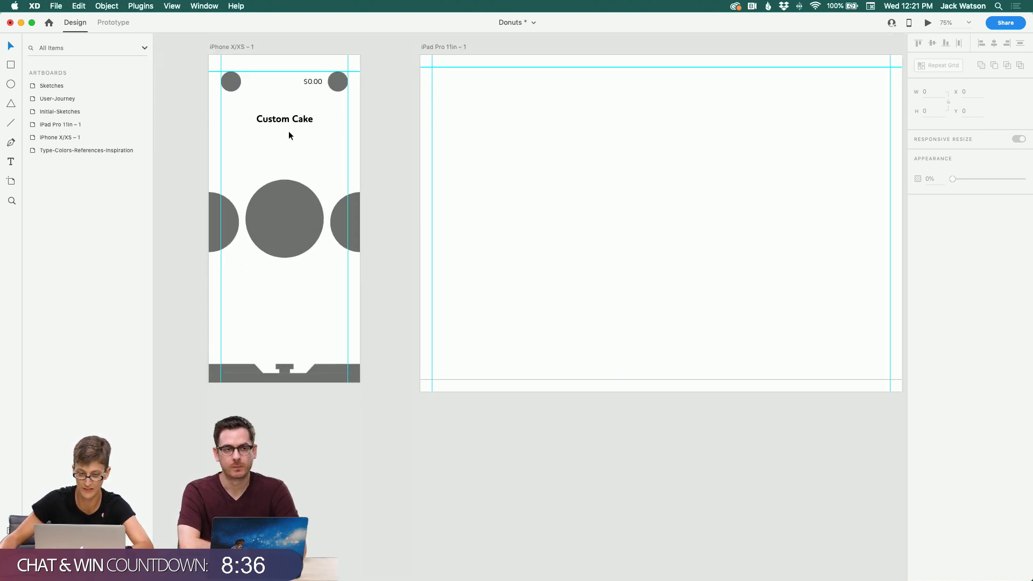
Step: Rename the carousel circles group to donut-bases
double_click(284, 205)
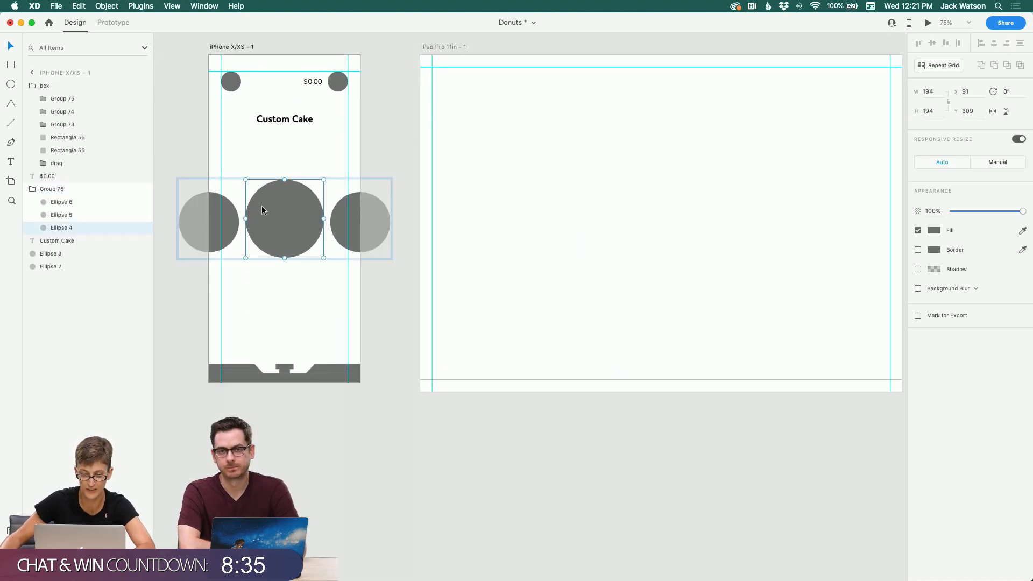
double_click(61, 190)
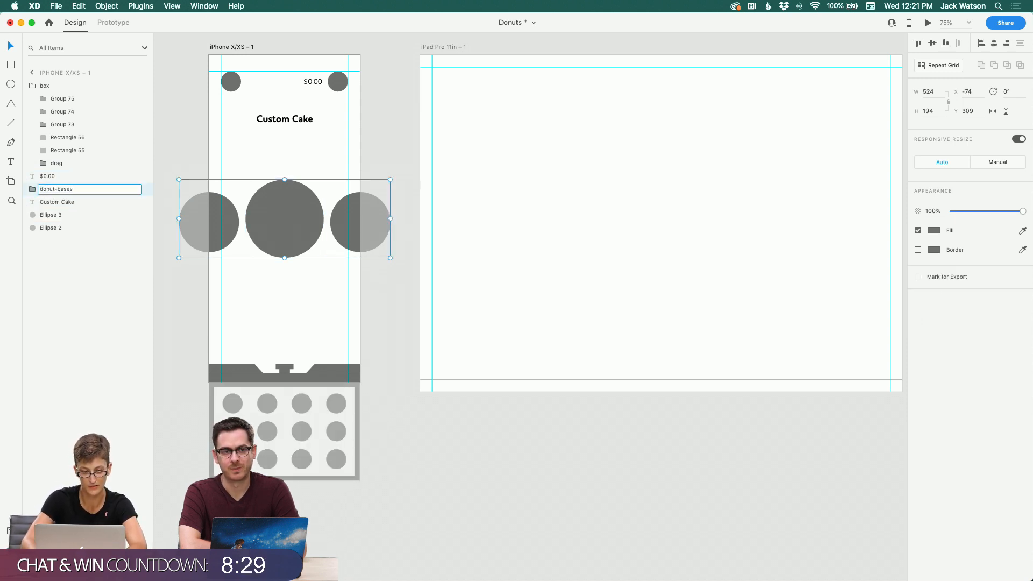
type("donut-bases")
key("Return")
Step: Group the upper-left small circle on its own and name the group back
left_click(33, 204)
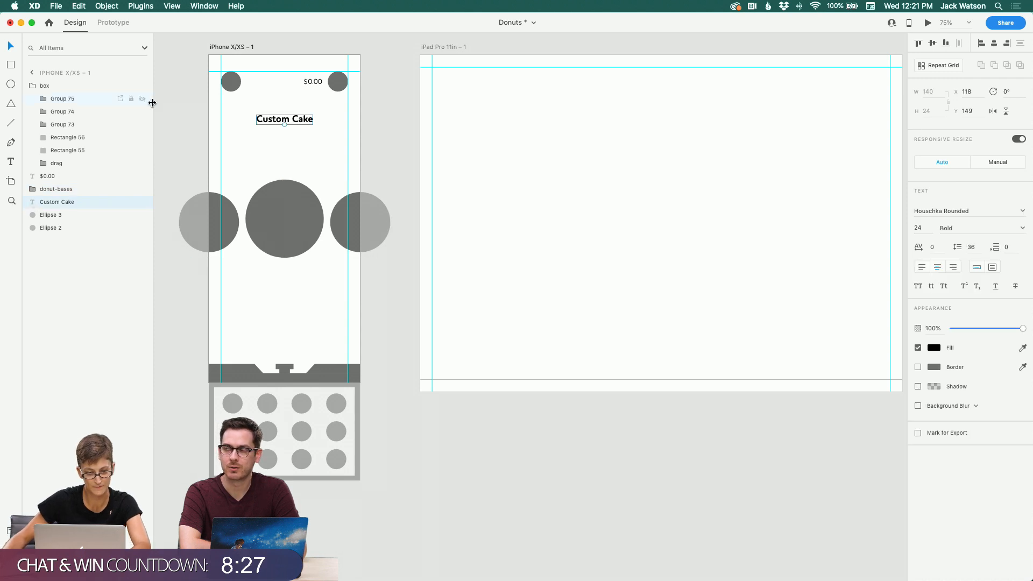
left_click(227, 90)
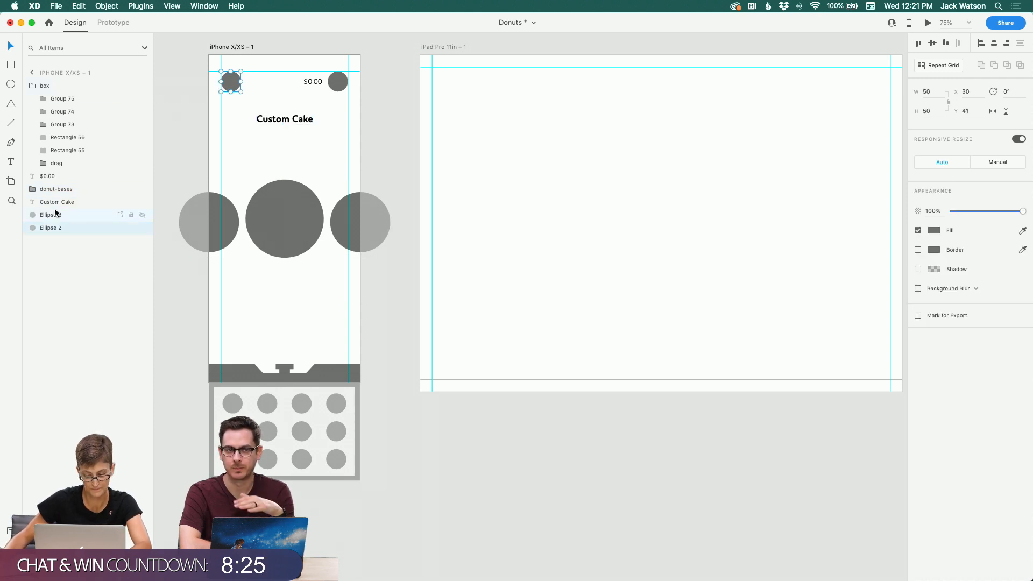
key("super+g")
double_click(50, 228)
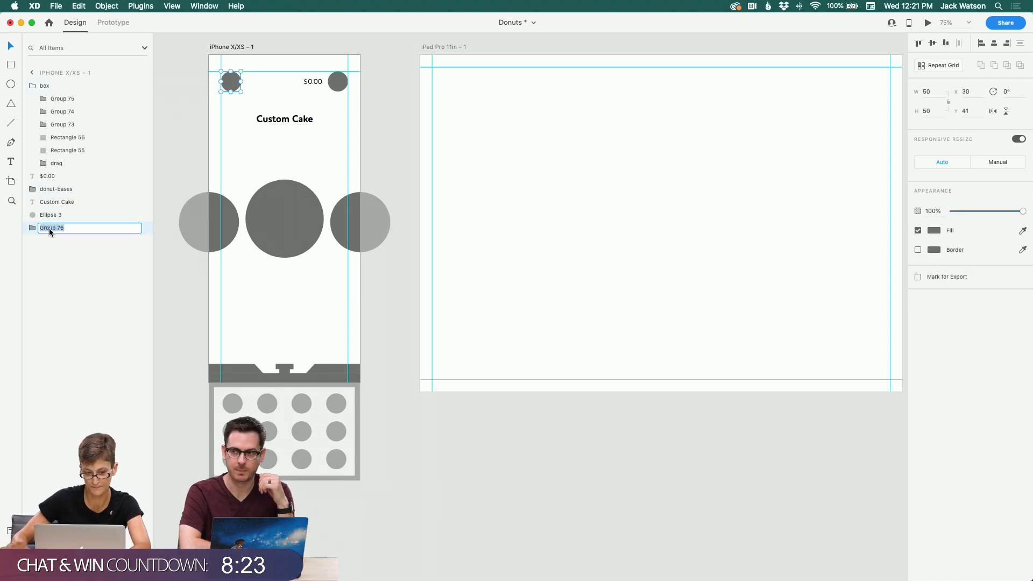
type("back")
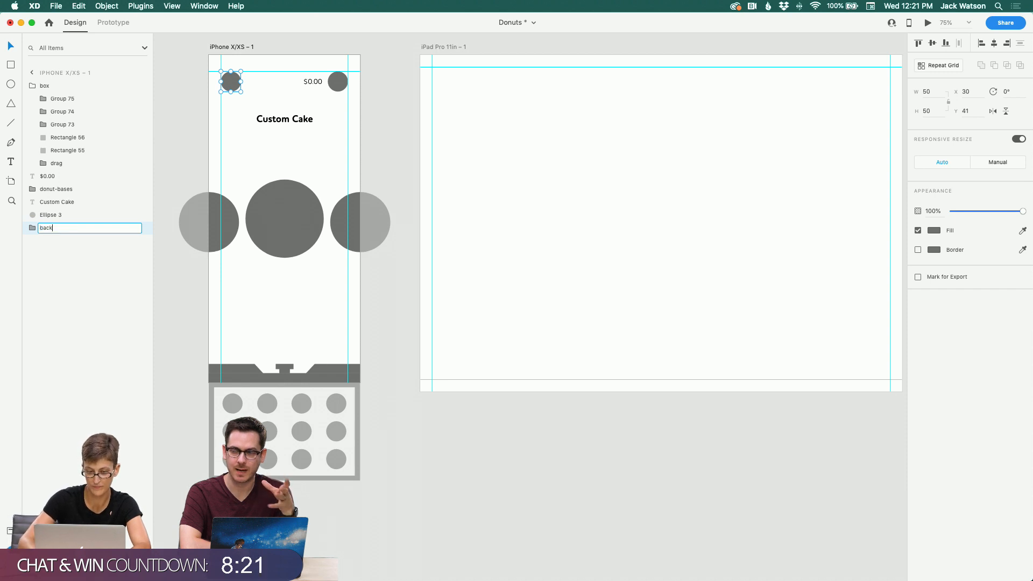
key("Return")
Step: Group the $0.00 price text with the upper-right circle and name the group checkout
left_click(317, 82)
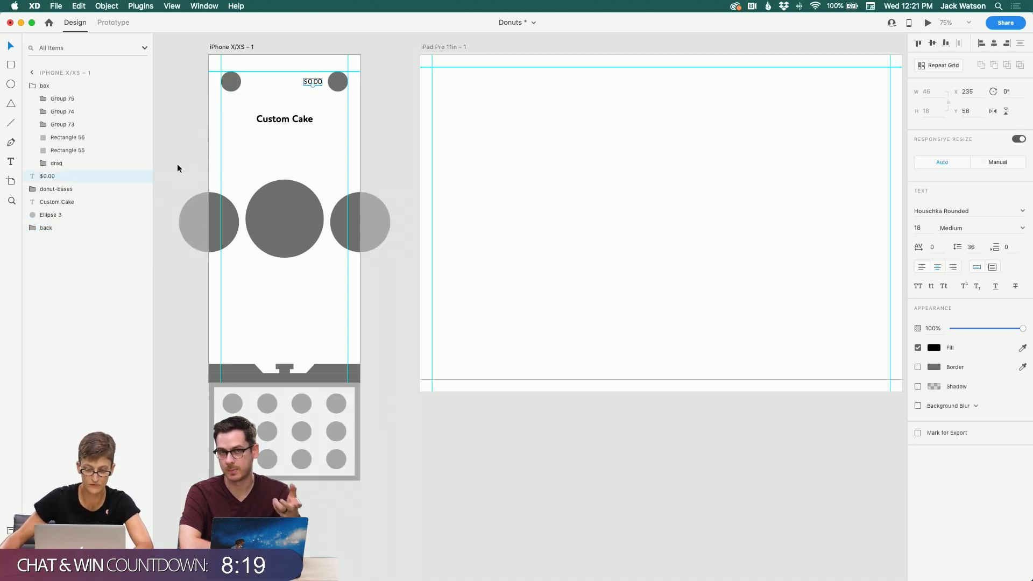
left_click(335, 83, "shift")
key("super+g")
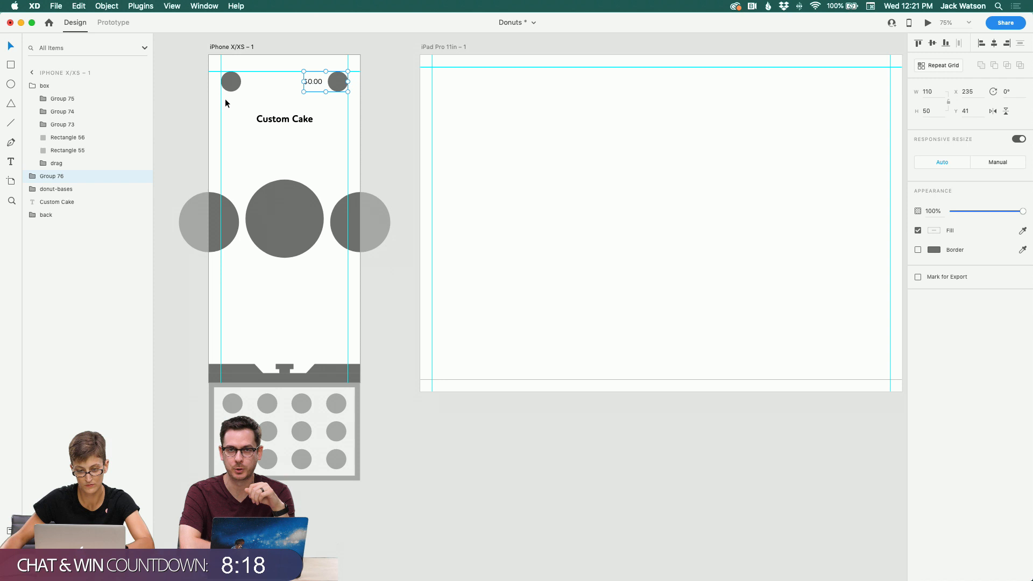
double_click(46, 177)
type("checkou")
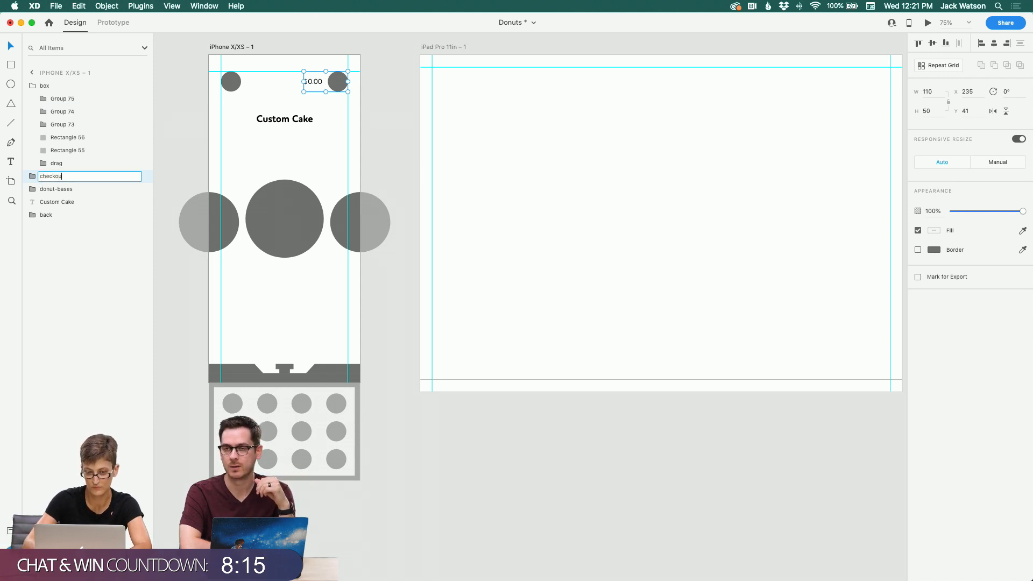
type("t")
key("Return")
left_click(157, 157)
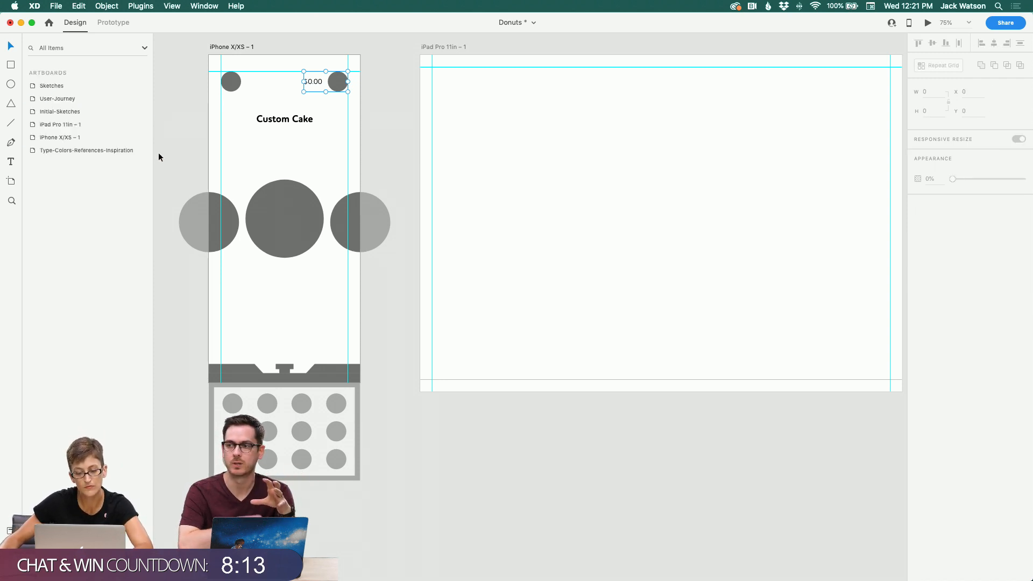
scroll(158, 157, "down", 3)
scroll(159, 153, "left", 2)
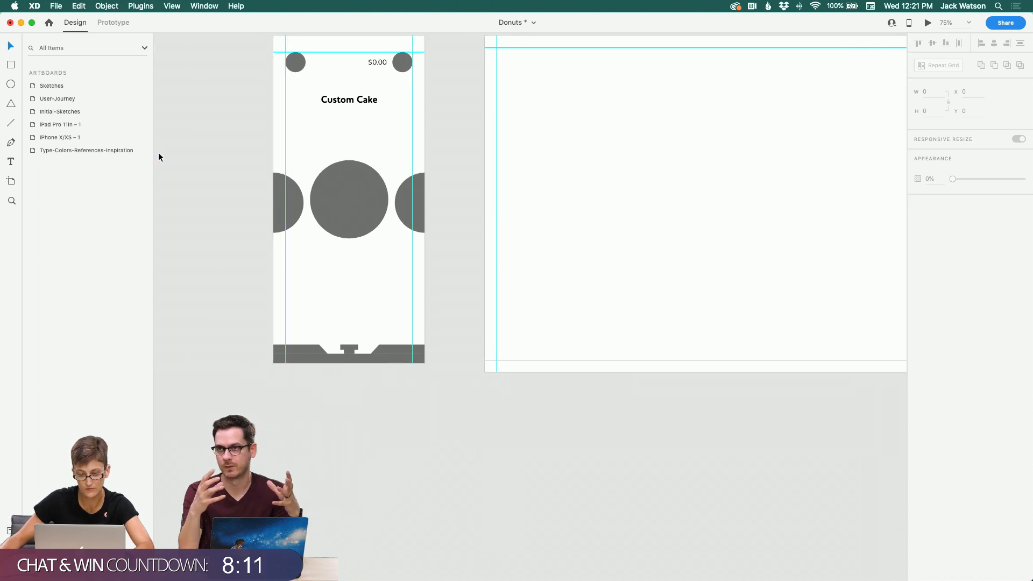
scroll(159, 153, "up", 3)
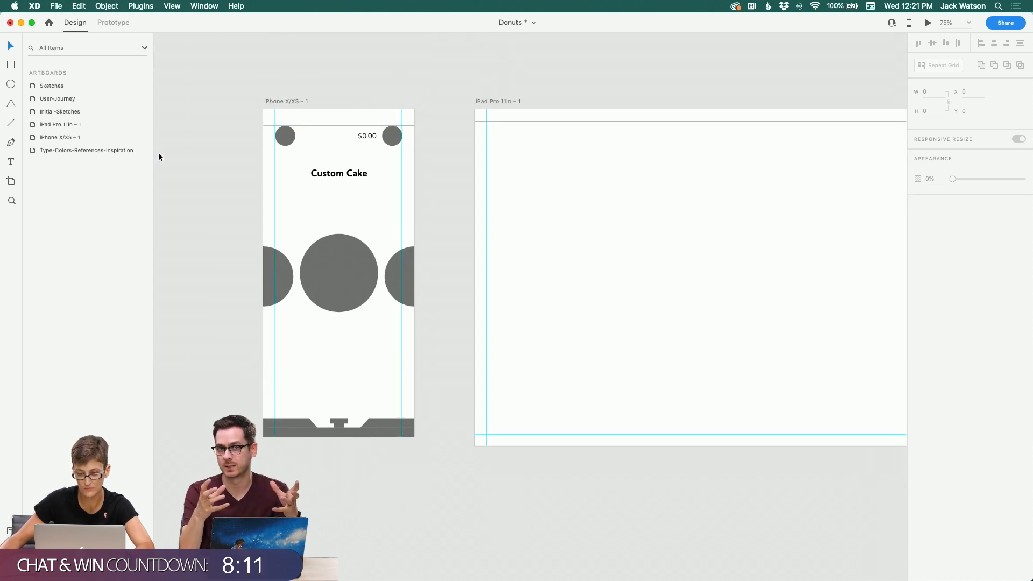
left_click(320, 280)
left_click(222, 135)
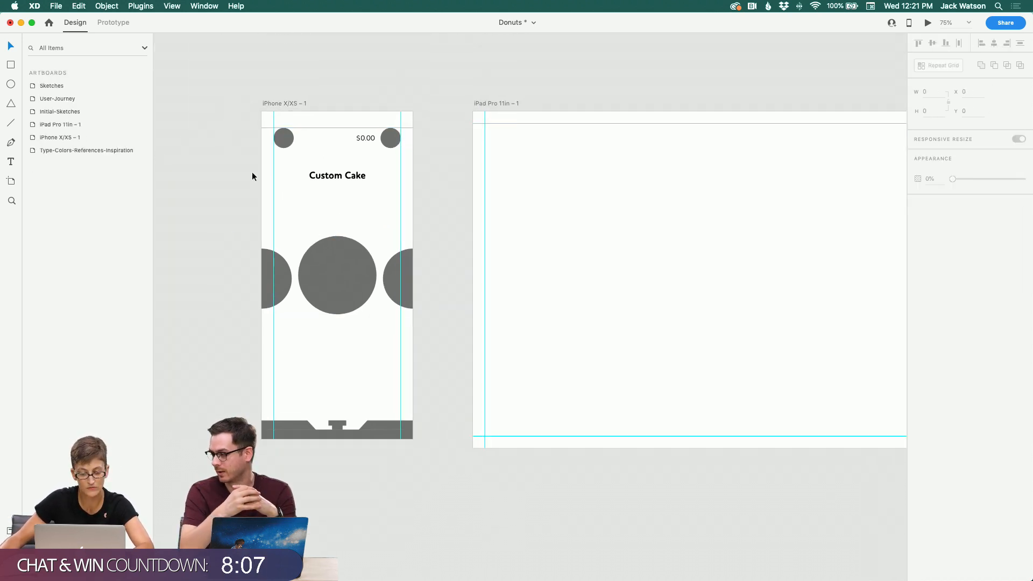
scroll(253, 173, "down", 2)
scroll(252, 173, "right", 2)
scroll(252, 172, "down", 1)
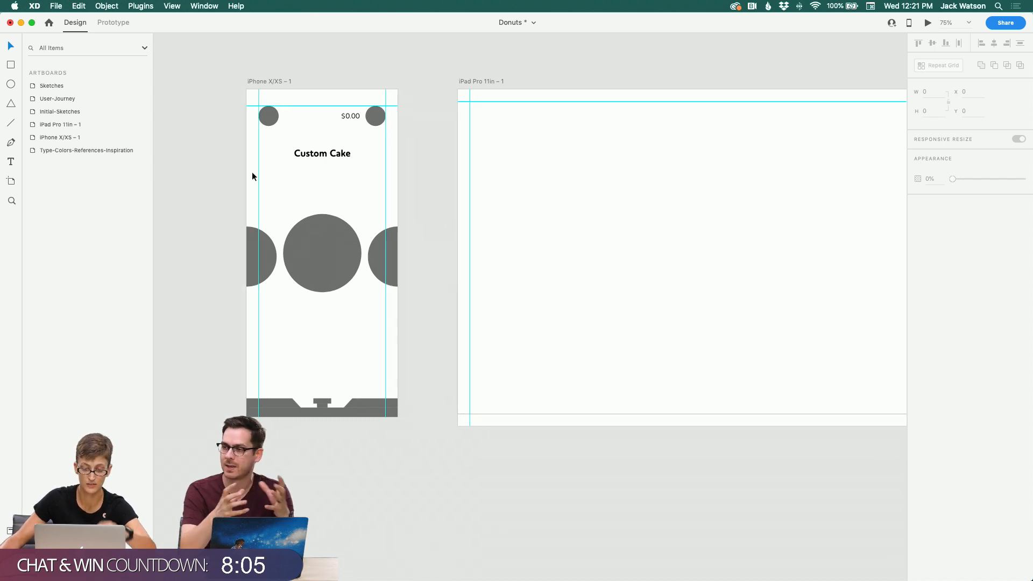
scroll(252, 176, "down", 1)
scroll(252, 176, "right", 1)
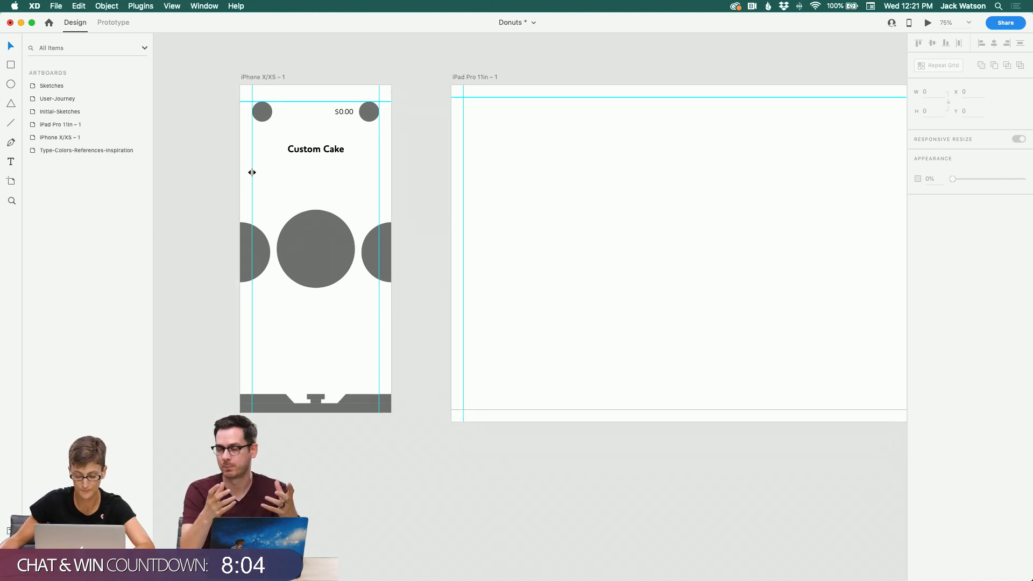
Step: Move the iPad Pro artboard down so it sits below the iPhone artboard
double_click(306, 237)
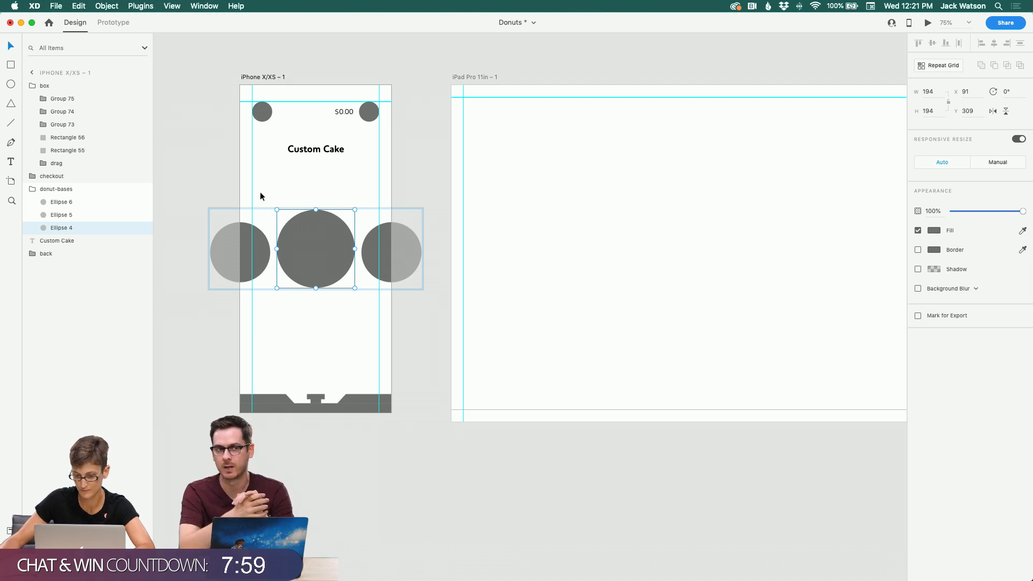
left_click(195, 104)
scroll(197, 102, "down", 2)
scroll(197, 102, "left", 1)
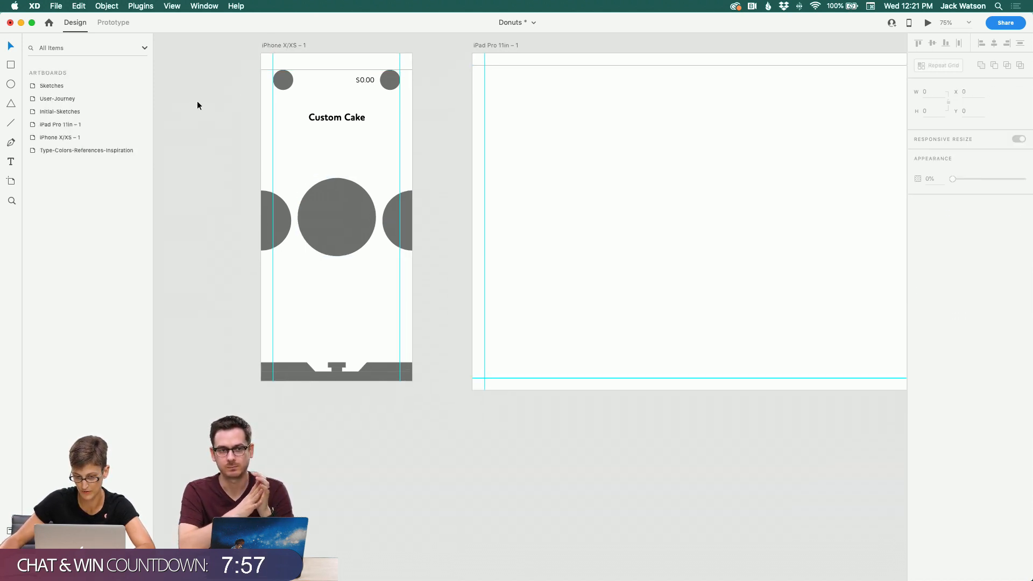
left_click_drag(487, 46, 506, 420)
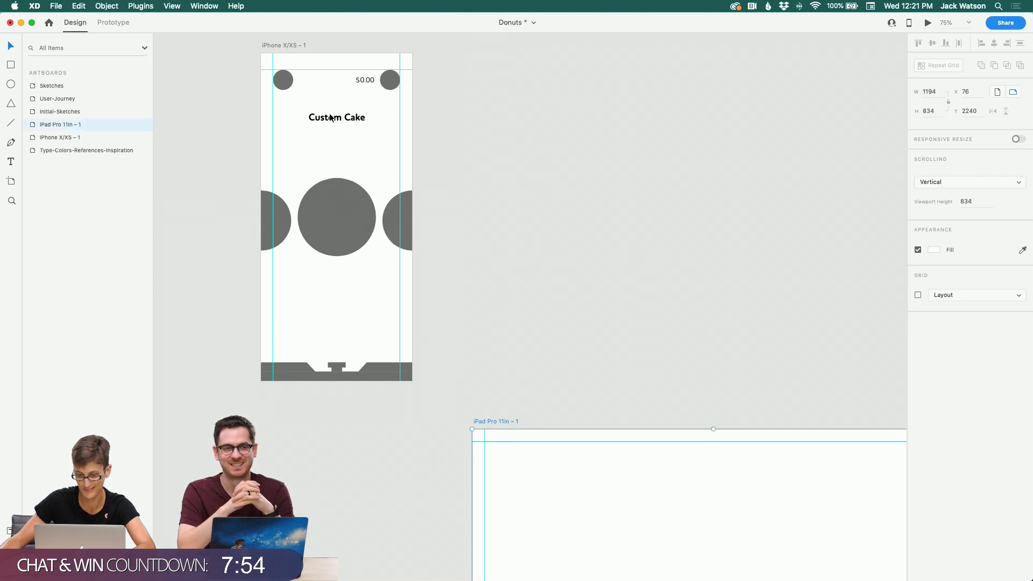
Step: Duplicate the iPhone X/XS – 1 artboard to create a second copy beside it
left_click(295, 45)
key("super+d")
scroll(487, 127, "right", 3)
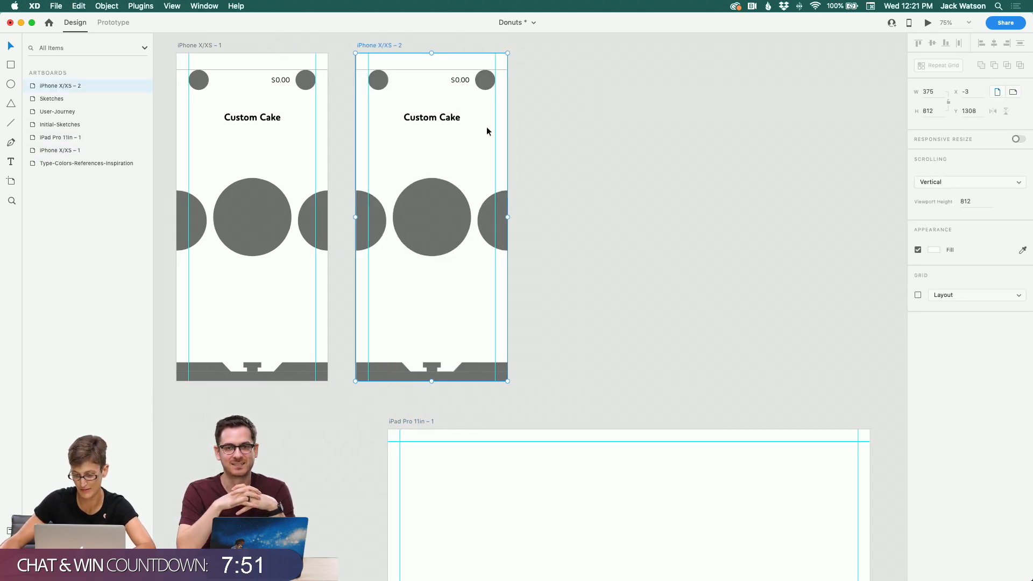
left_click(541, 170)
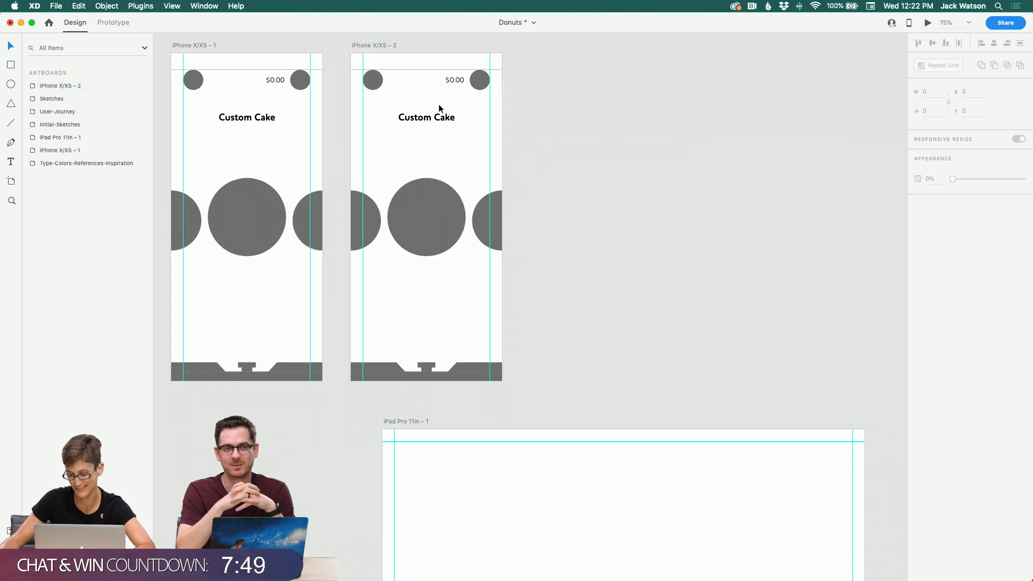
Step: Add character styles to the assets from the Custom Cake heading (24pt) and the $0.00 price text (18pt)
left_click(427, 120)
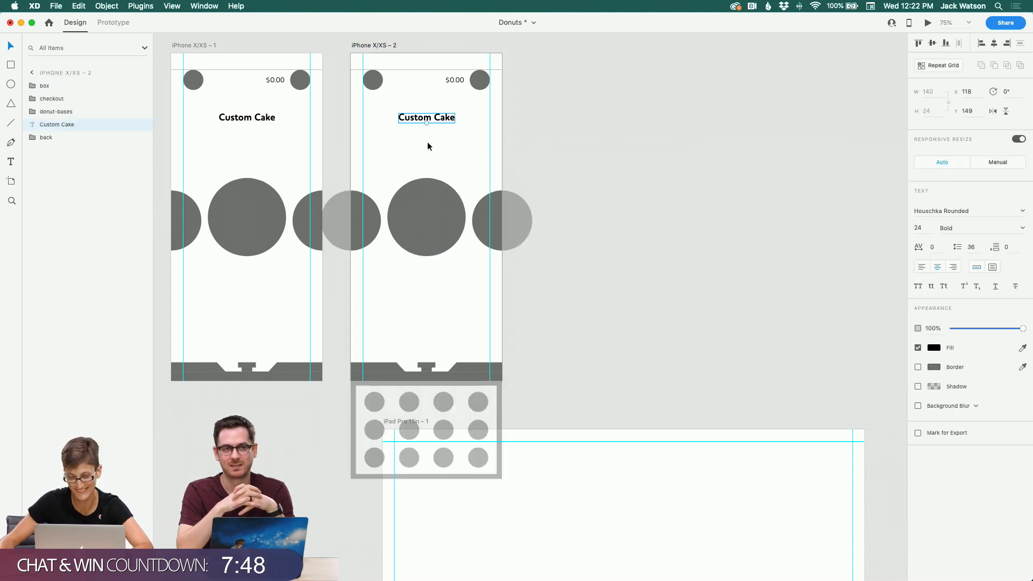
left_click(265, 121)
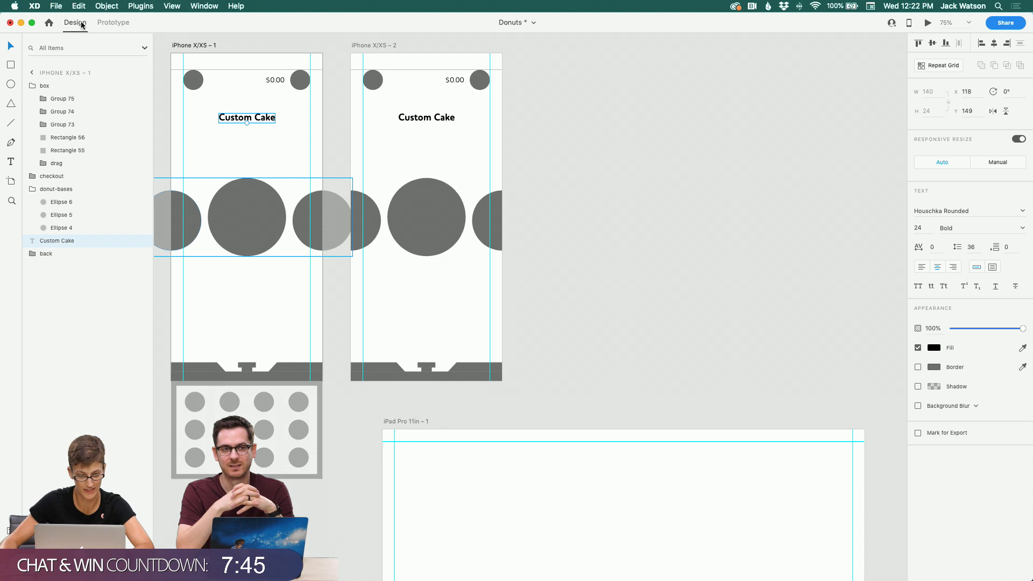
left_click(9, 532)
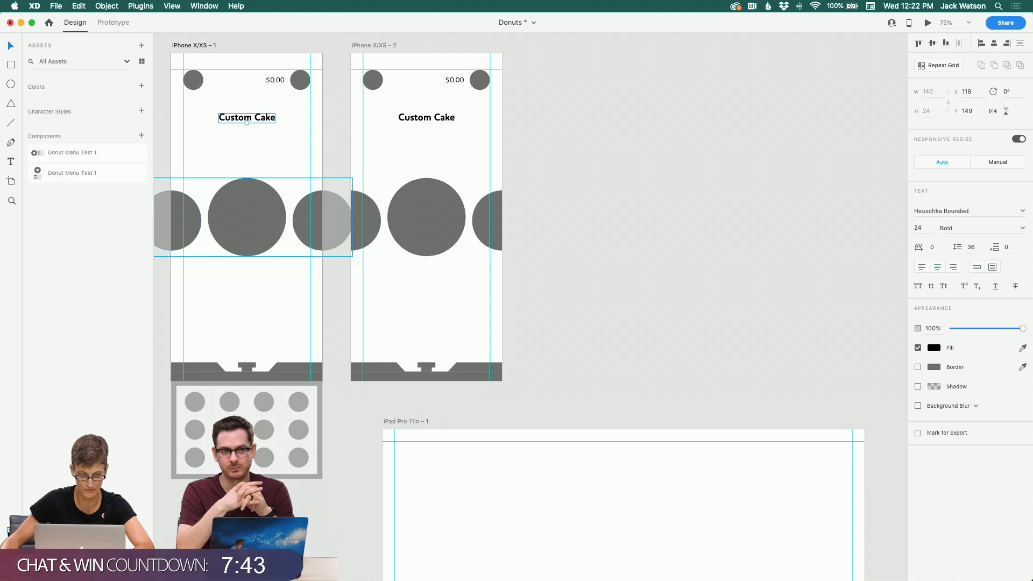
left_click(141, 111)
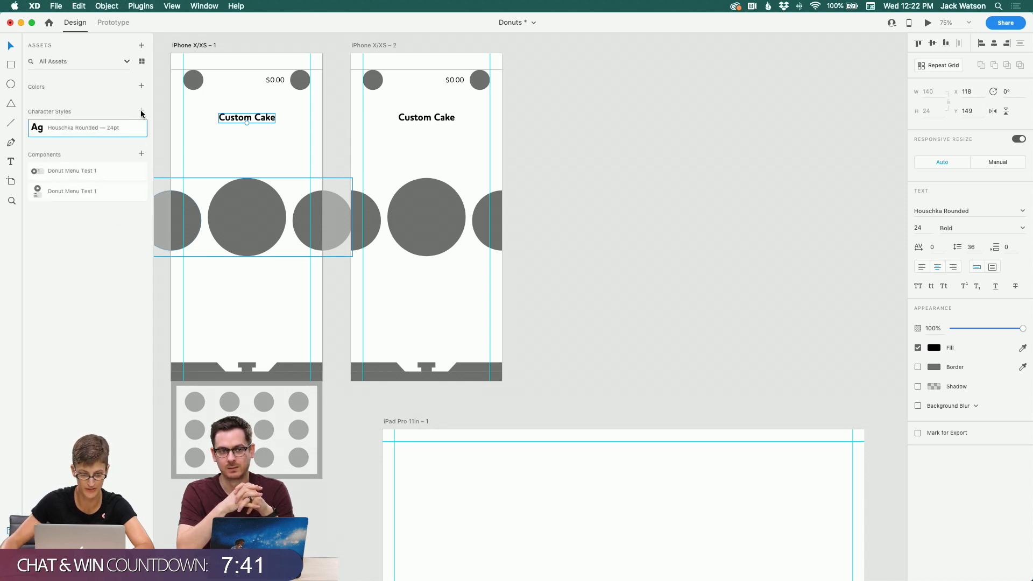
left_click(265, 82)
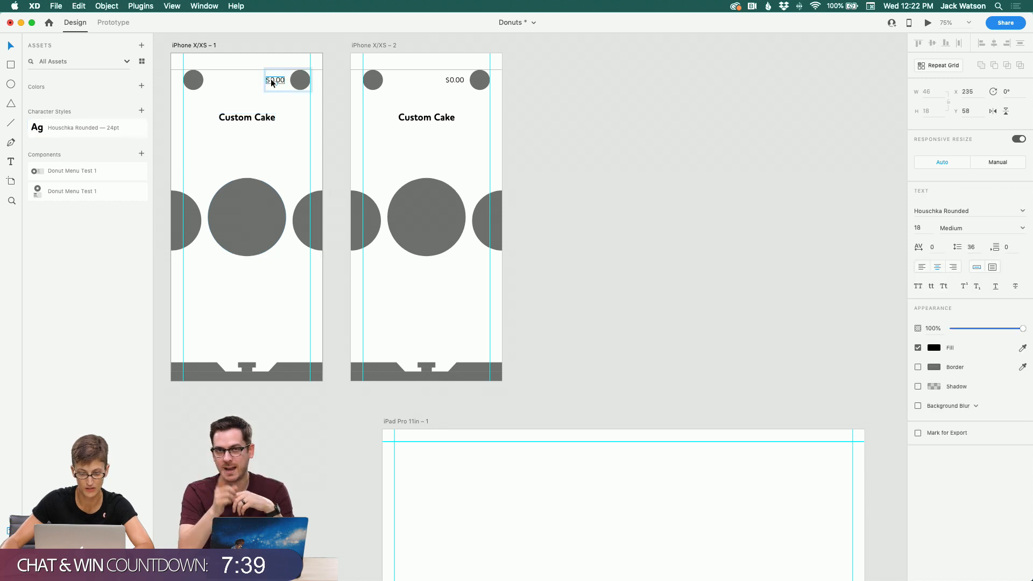
left_click(141, 111)
left_click(594, 133)
Step: Duplicate the Custom Cake heading on the second artboard just below itself and set the copy's weight to Medium
scroll(593, 130, "up", 4)
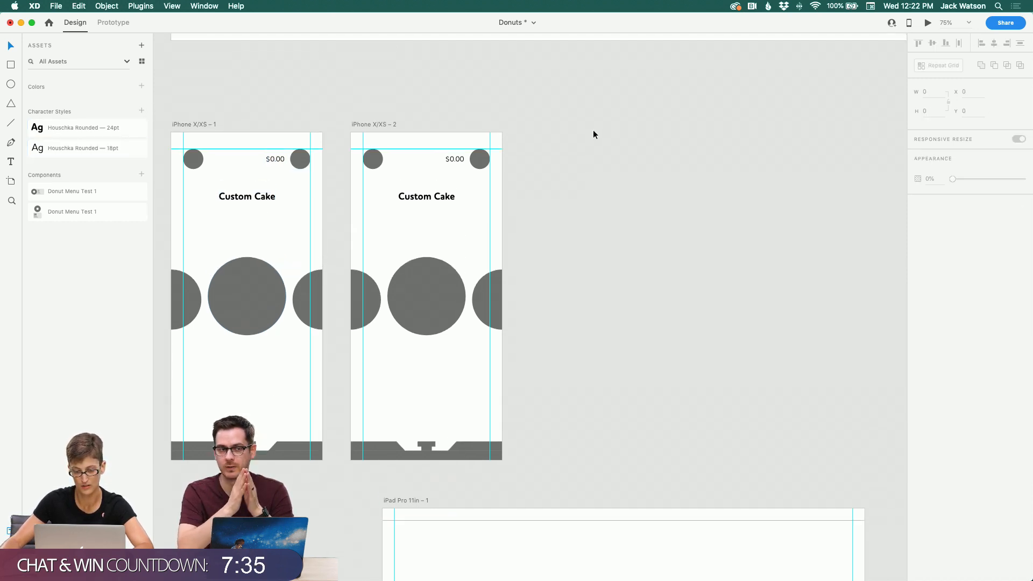
scroll(485, 131, "left", 2)
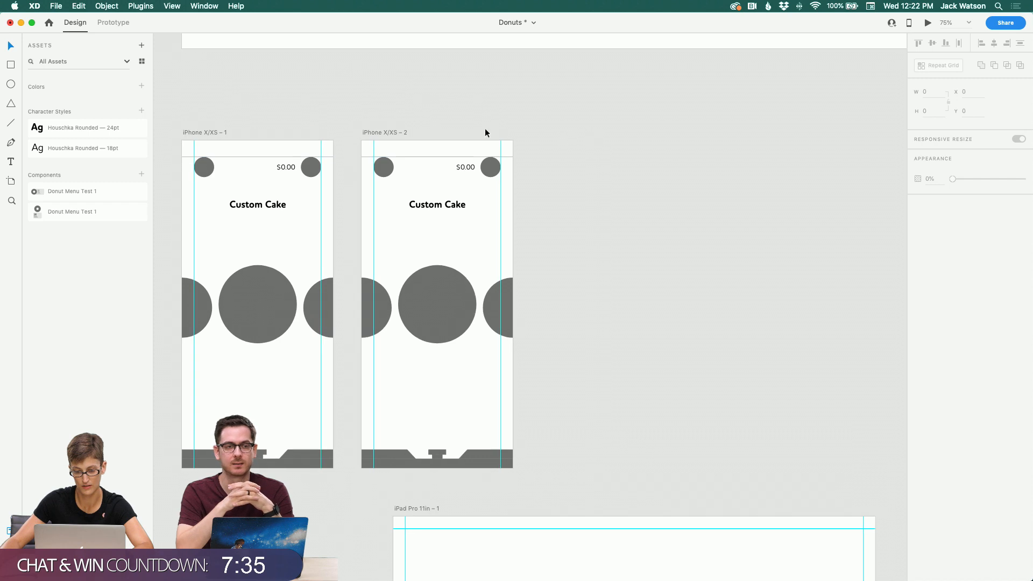
left_click(444, 210)
left_click_drag(444, 210, 463, 220)
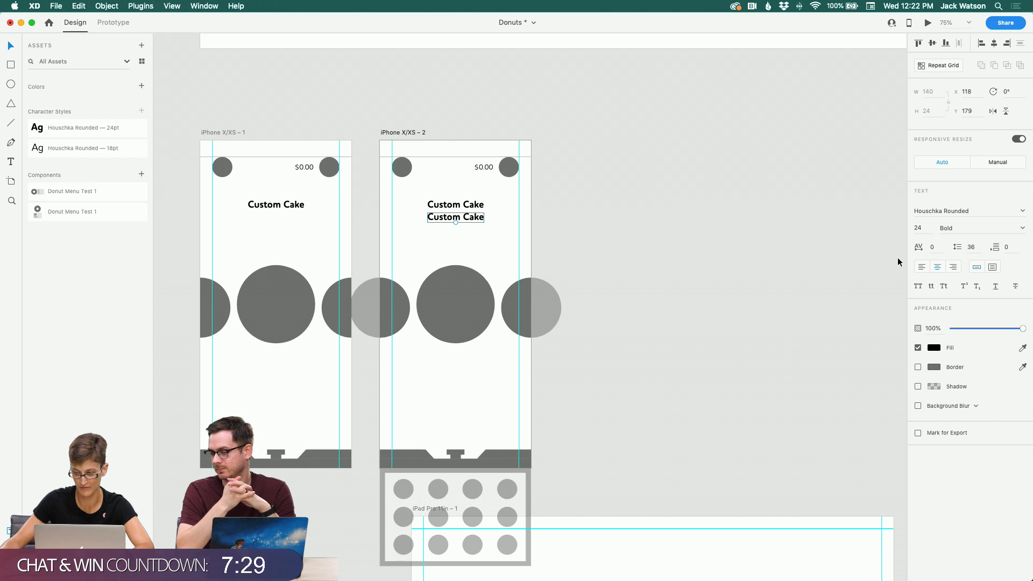
left_click(1022, 229)
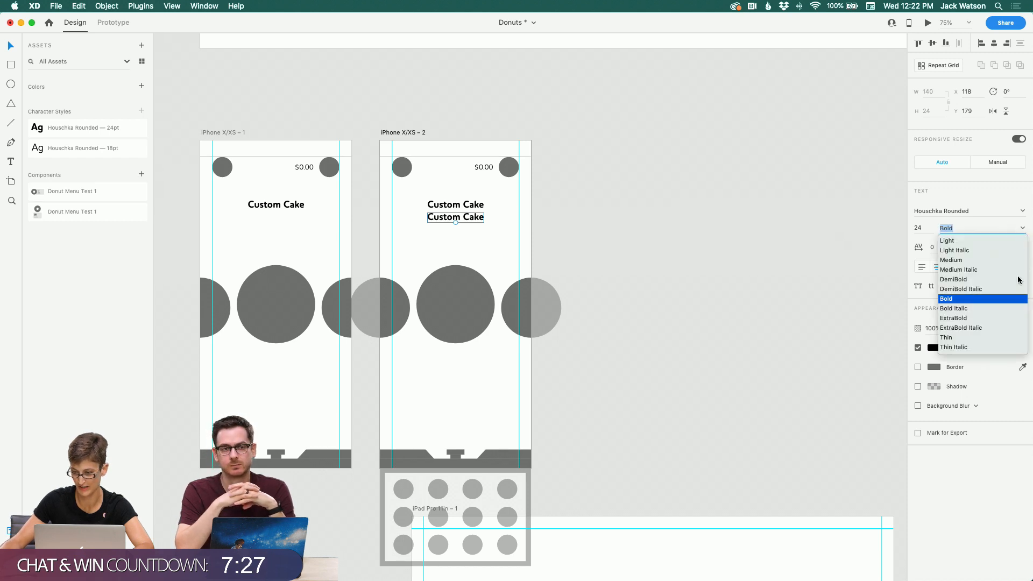
left_click(994, 262)
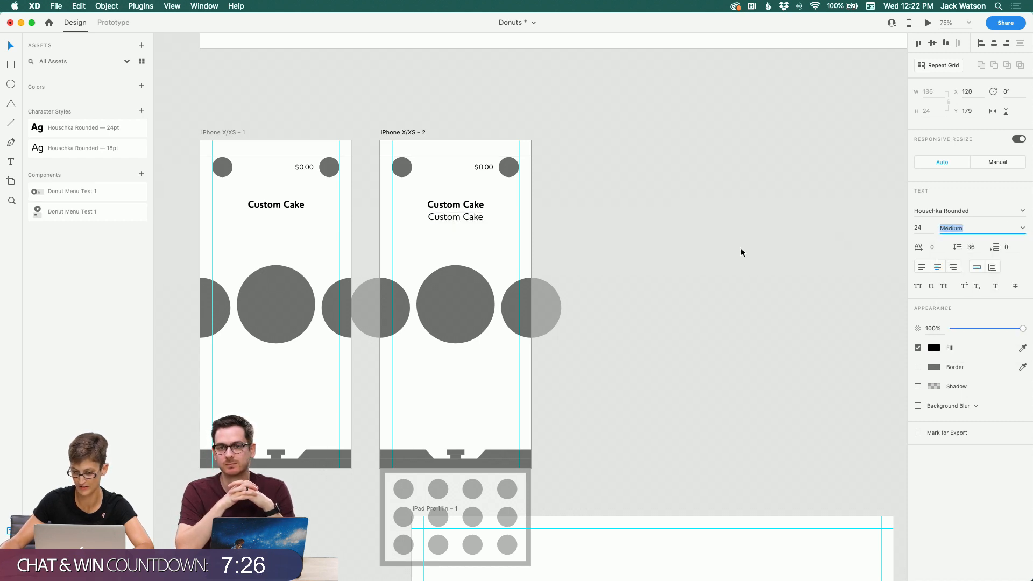
Step: Change the duplicated heading's text to $0.00
double_click(474, 216)
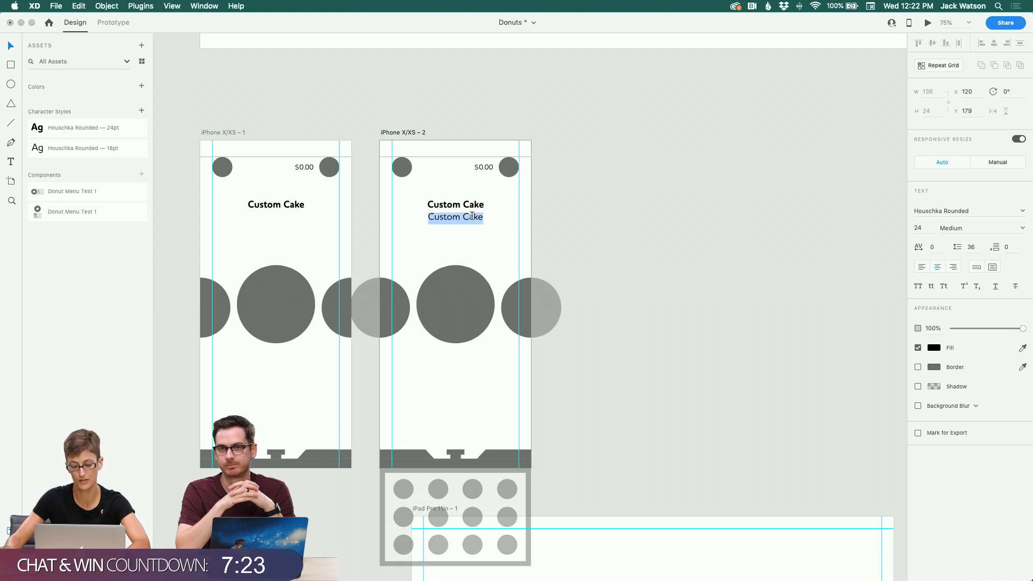
type("S")
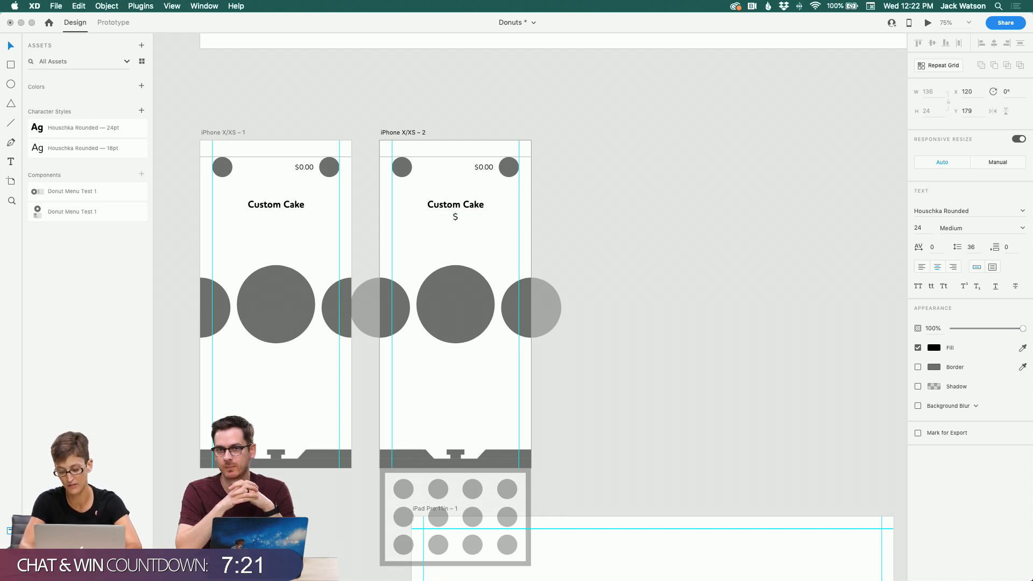
type("0.00")
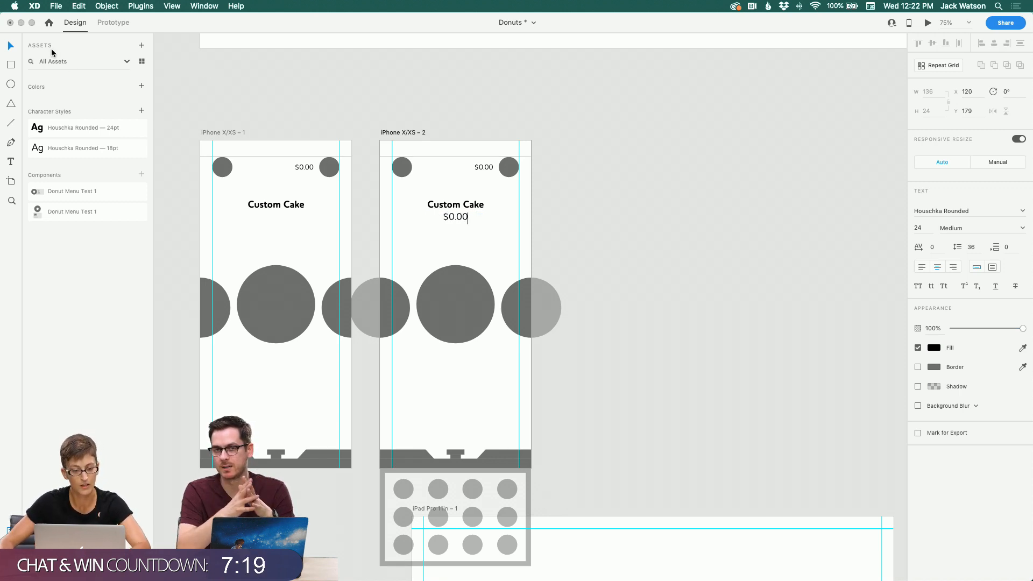
Step: Paste the $0.00 price text below the Custom Cake heading on the first artboard
left_click(16, 50)
scroll(445, 207, "down", 1)
scroll(445, 207, "right", 1)
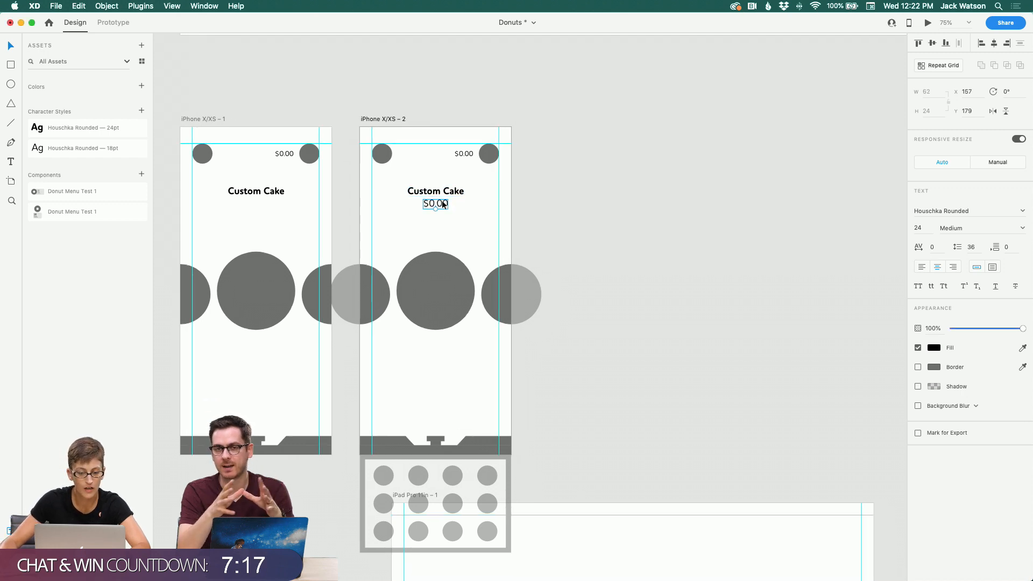
left_click(271, 192)
key("cmd+v")
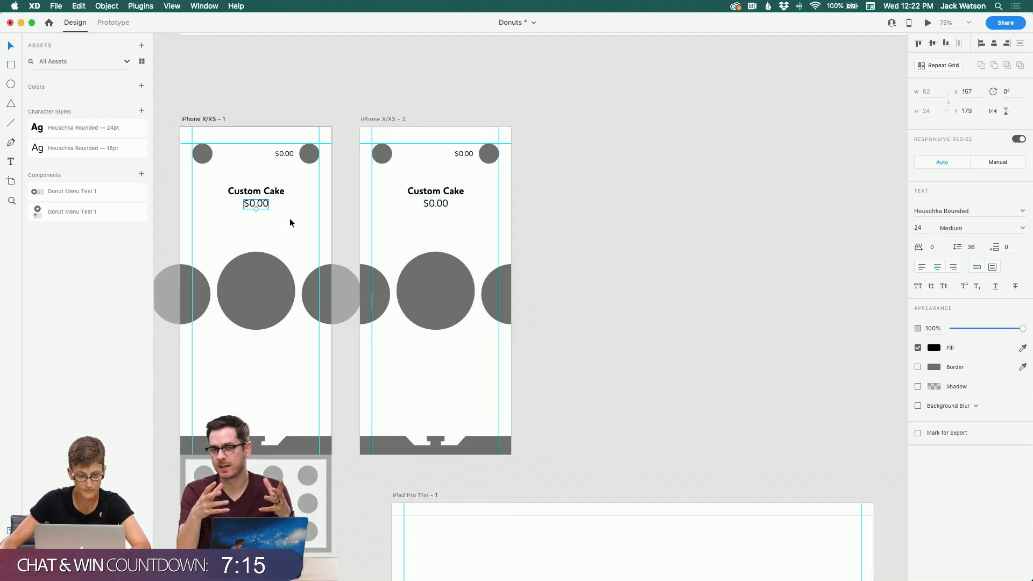
left_click(277, 192, "shift")
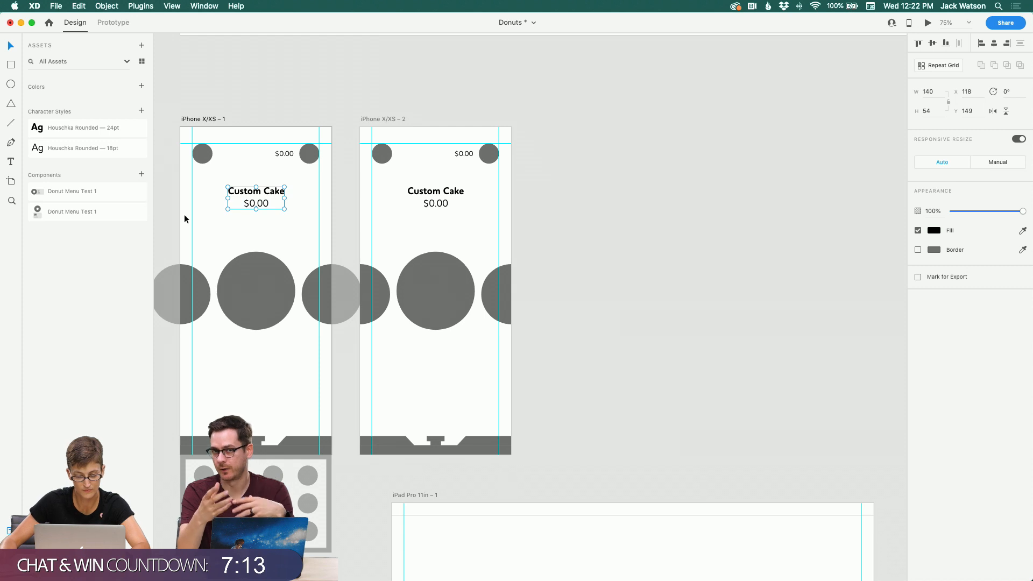
scroll(185, 214, "left", 1)
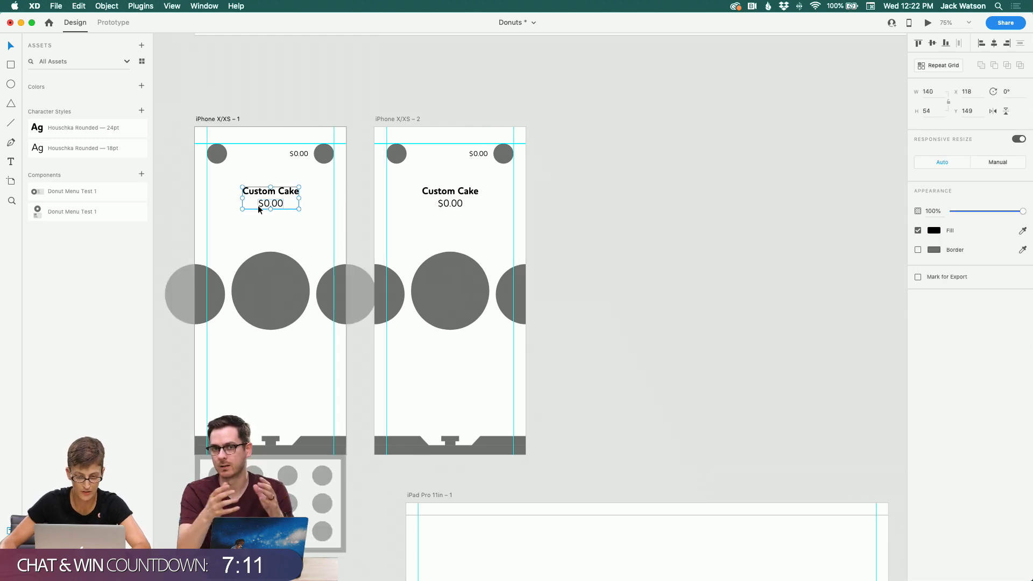
left_click(253, 231)
Step: Select the Old-Fashioned label on the type reference board to inspect its text style
scroll(258, 222, "up", 5)
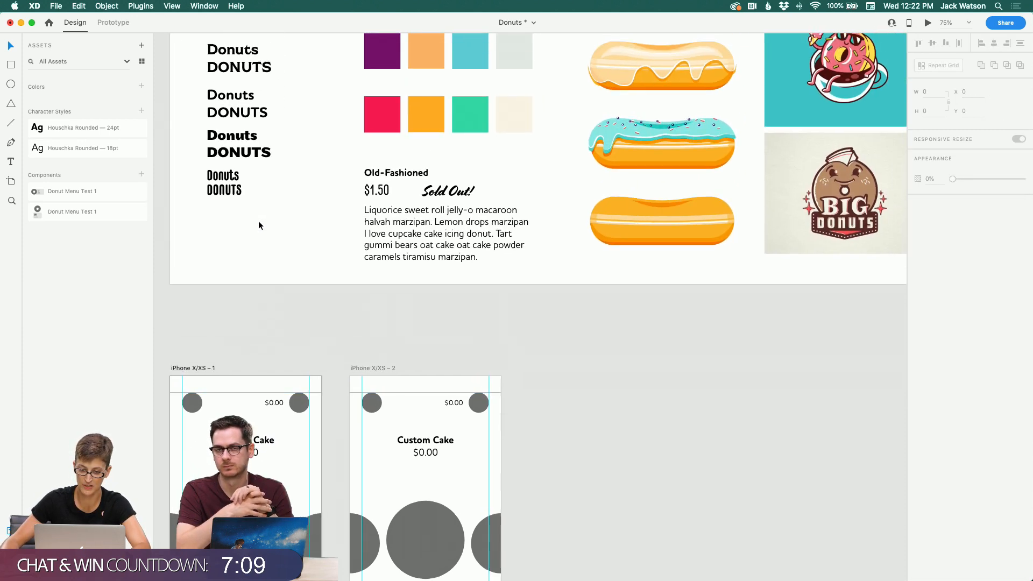
scroll(259, 225, "up", 1)
scroll(258, 225, "right", 1)
left_click(356, 200)
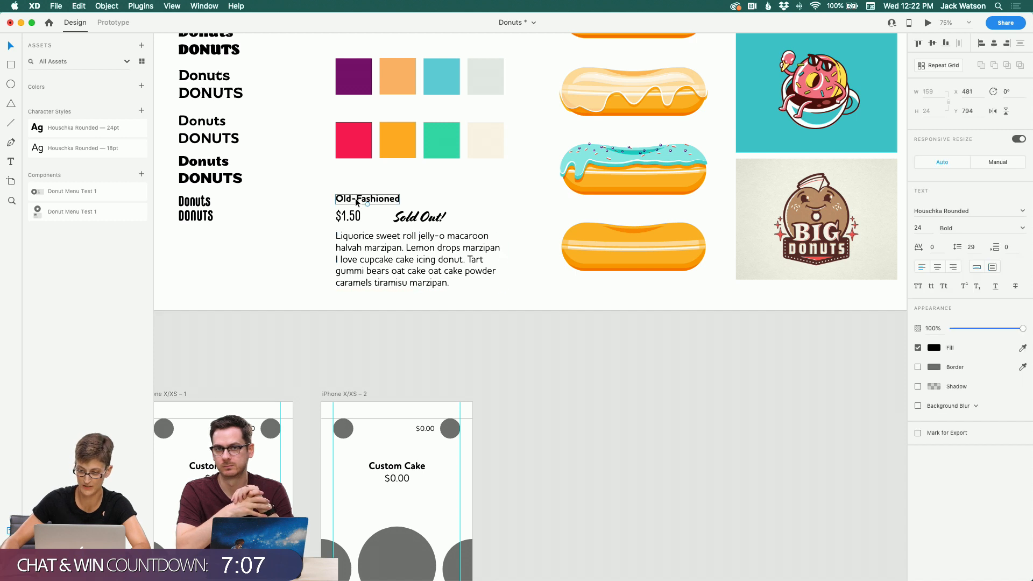
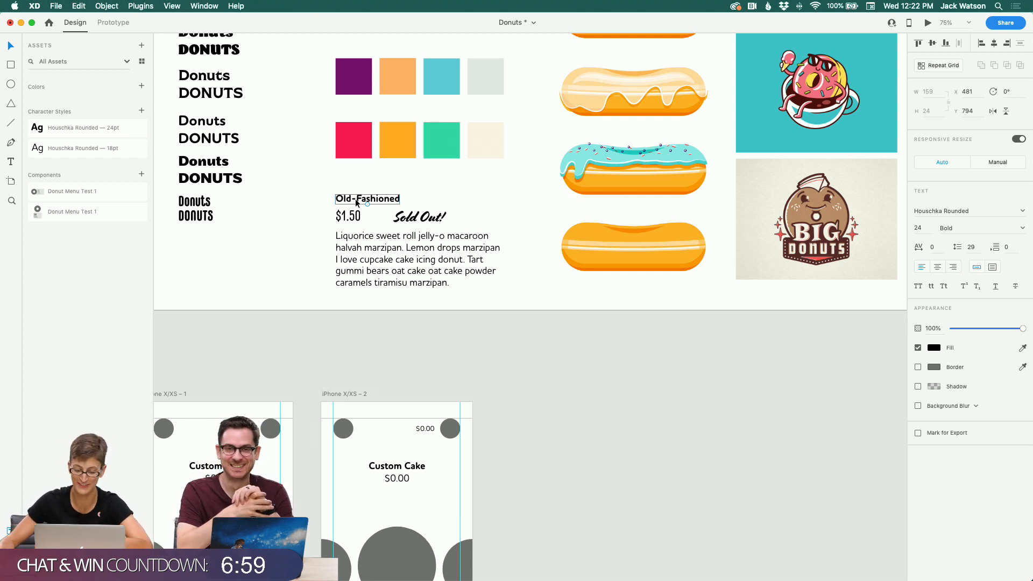
scroll(358, 203, "down", 5)
scroll(364, 206, "left", 4)
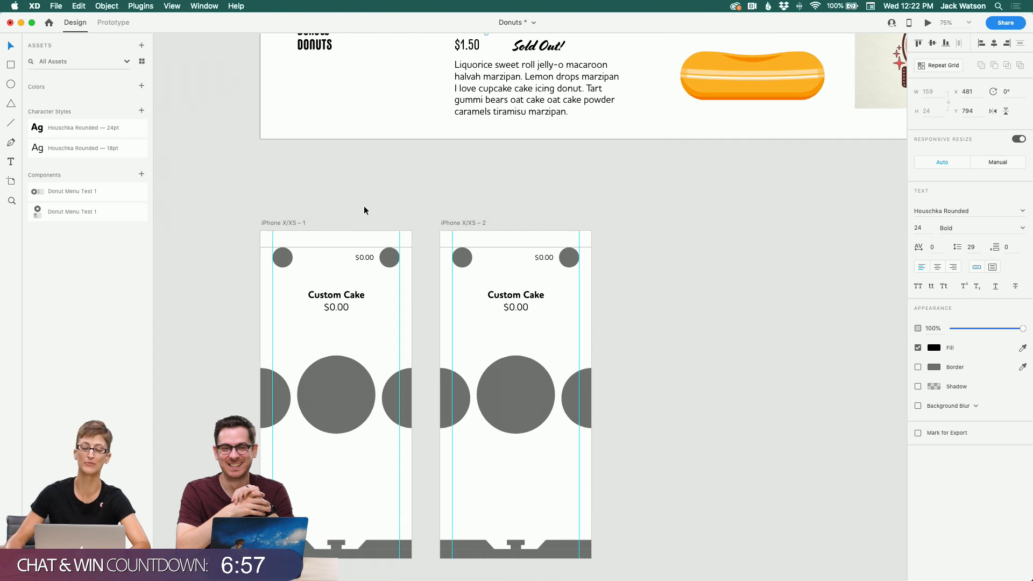
scroll(364, 206, "down", 1)
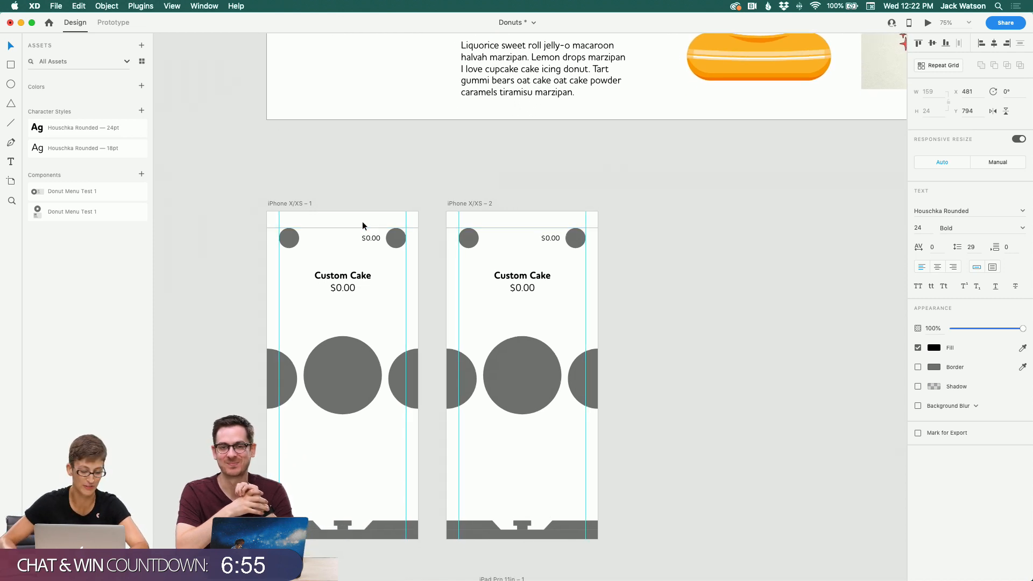
scroll(417, 255, "down", 2)
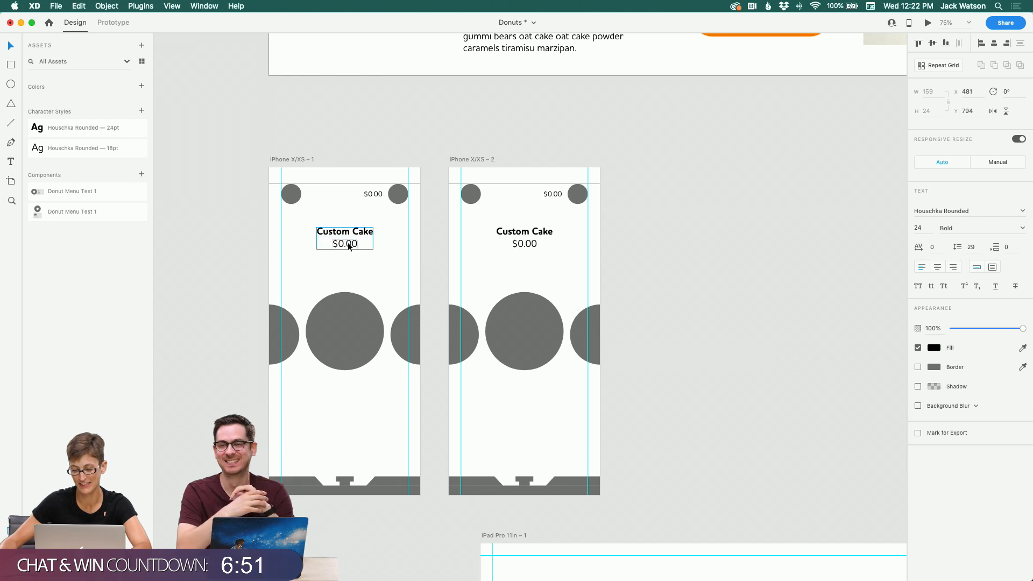
left_click(348, 242)
left_click(364, 249)
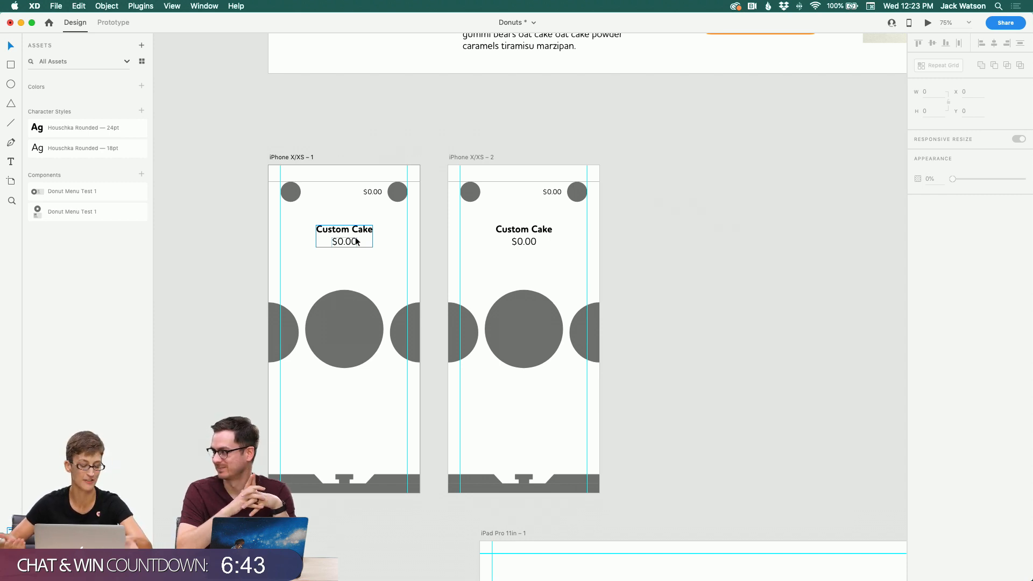
scroll(355, 237, "down", 2)
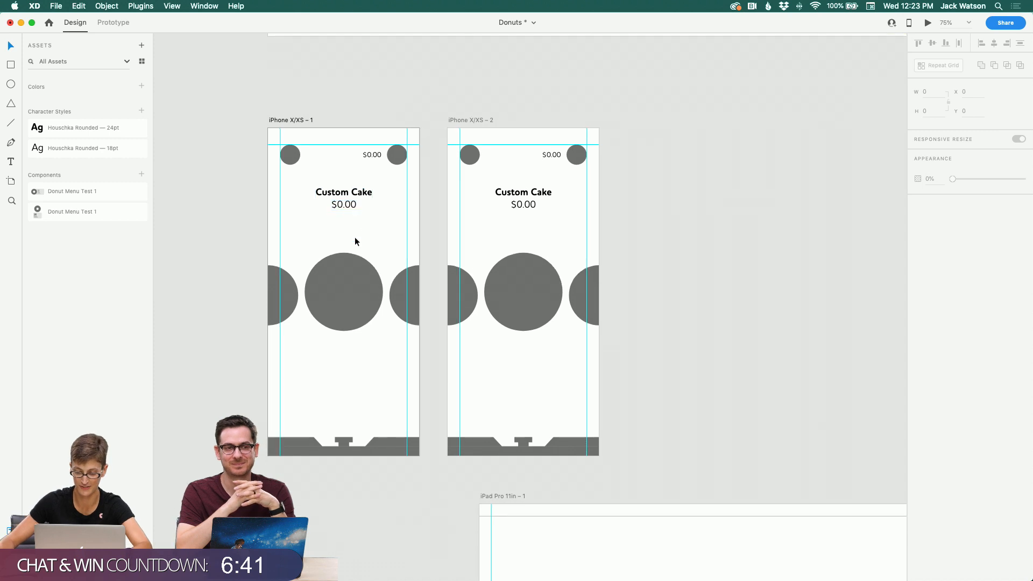
scroll(354, 237, "up", 2)
left_click(523, 236, "super")
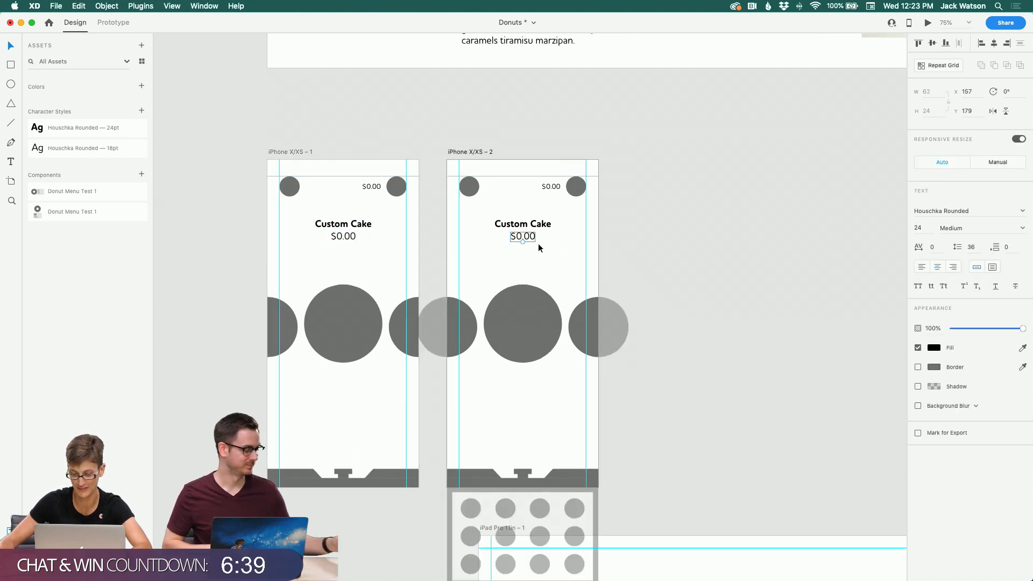
left_click_drag(535, 242, 530, 255)
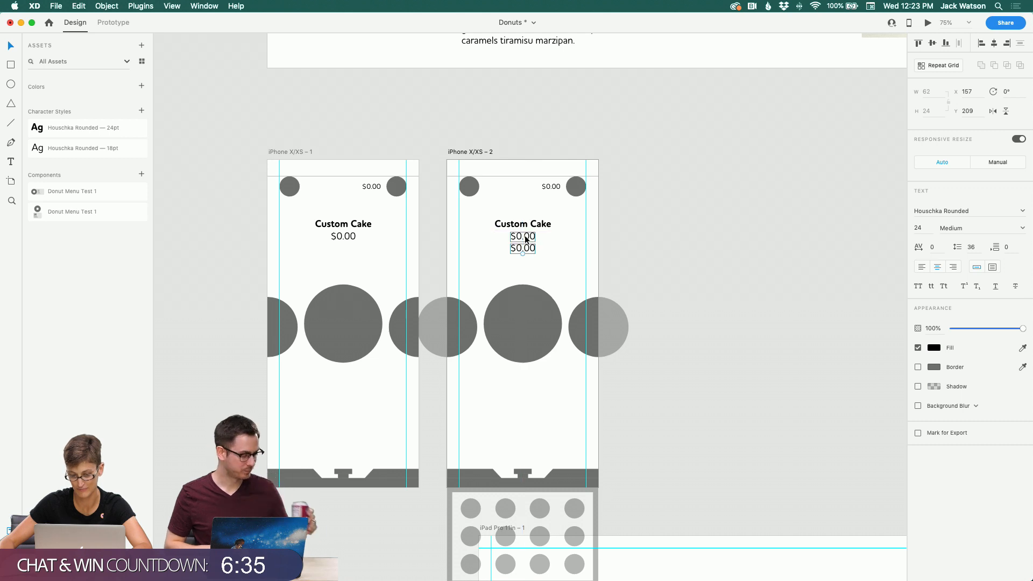
double_click(530, 250)
type("1")
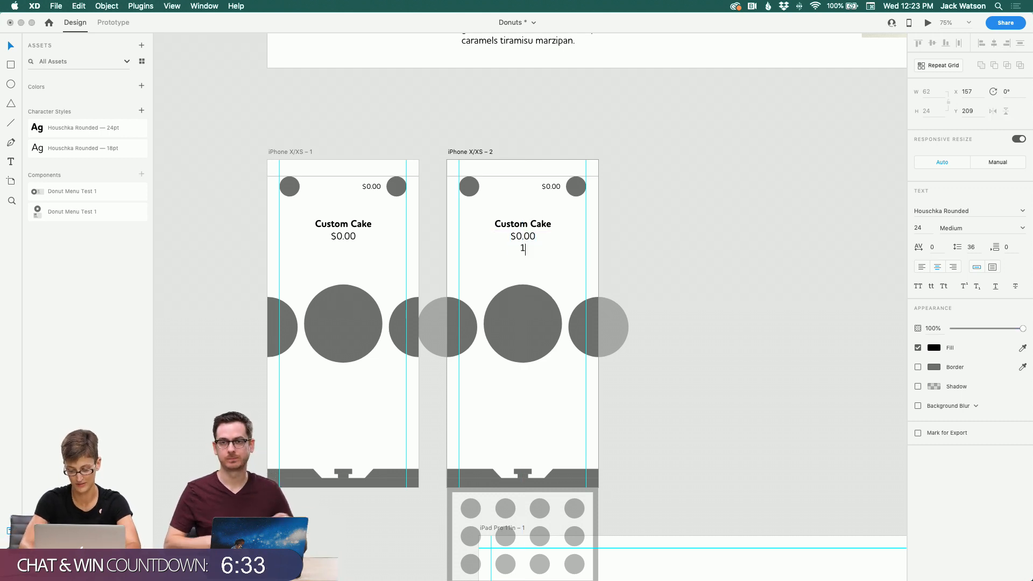
type("+")
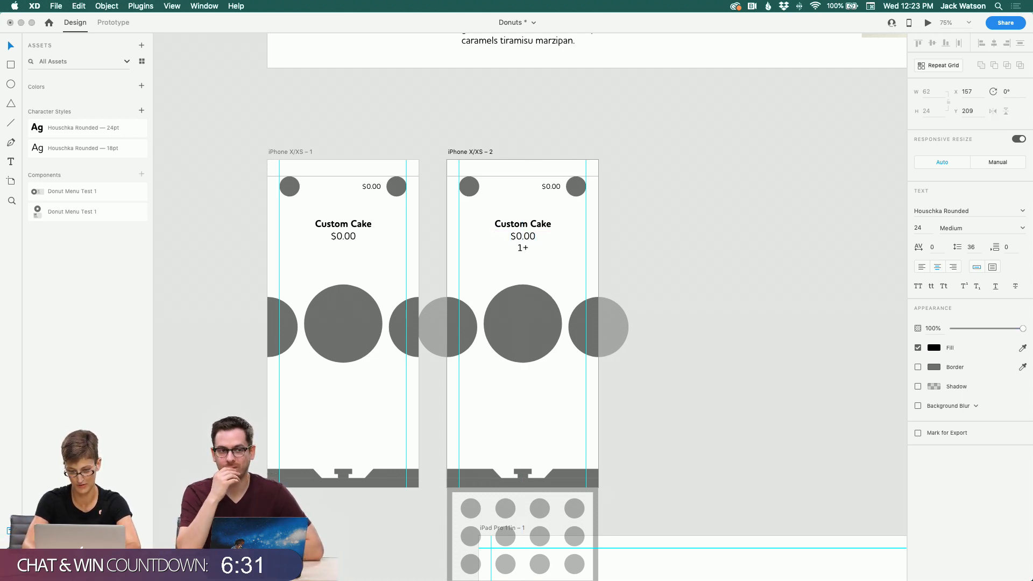
key("BackSpace")
key("BackSpace")
type("0")
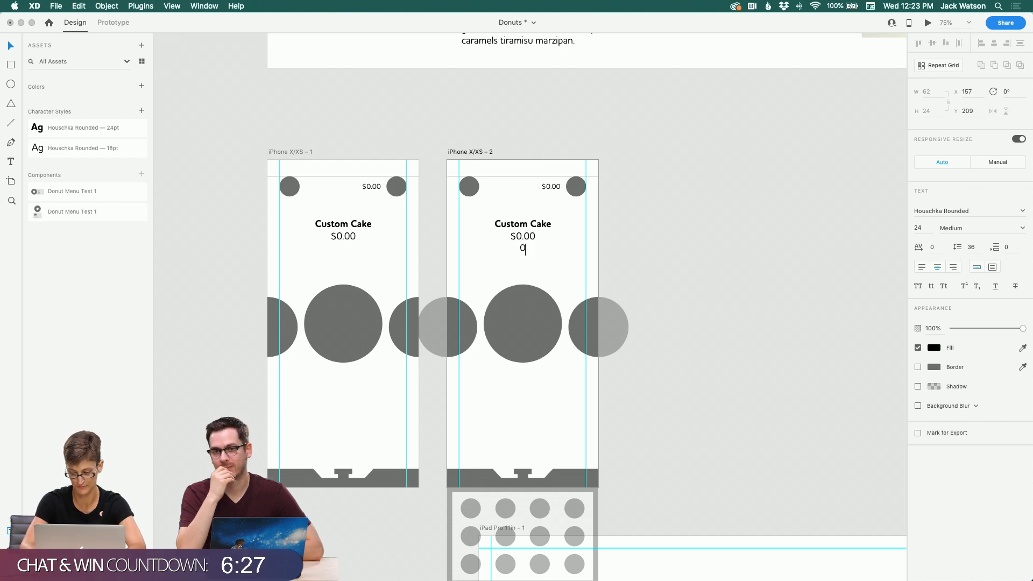
key("BackSpace")
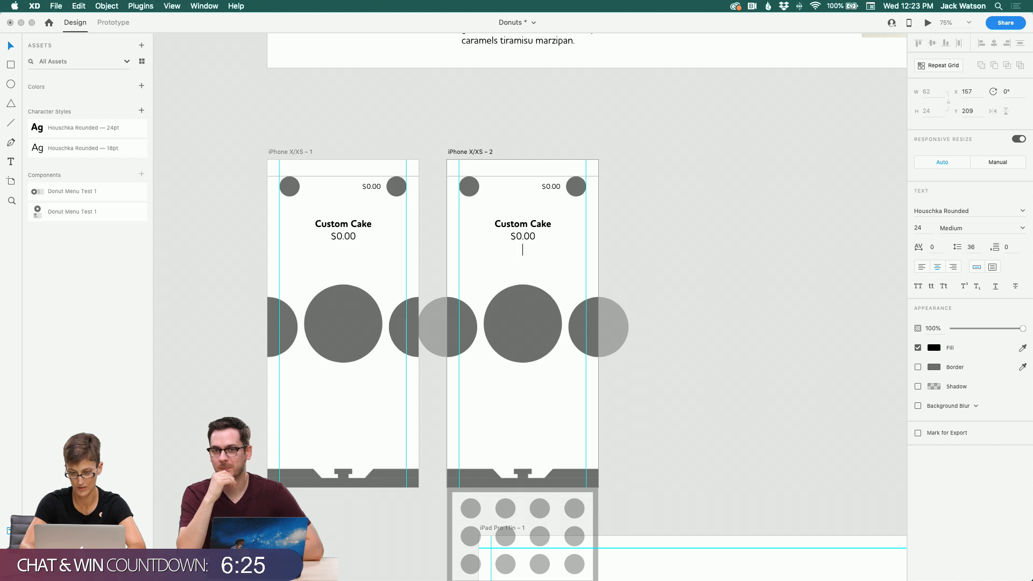
left_click(13, 45)
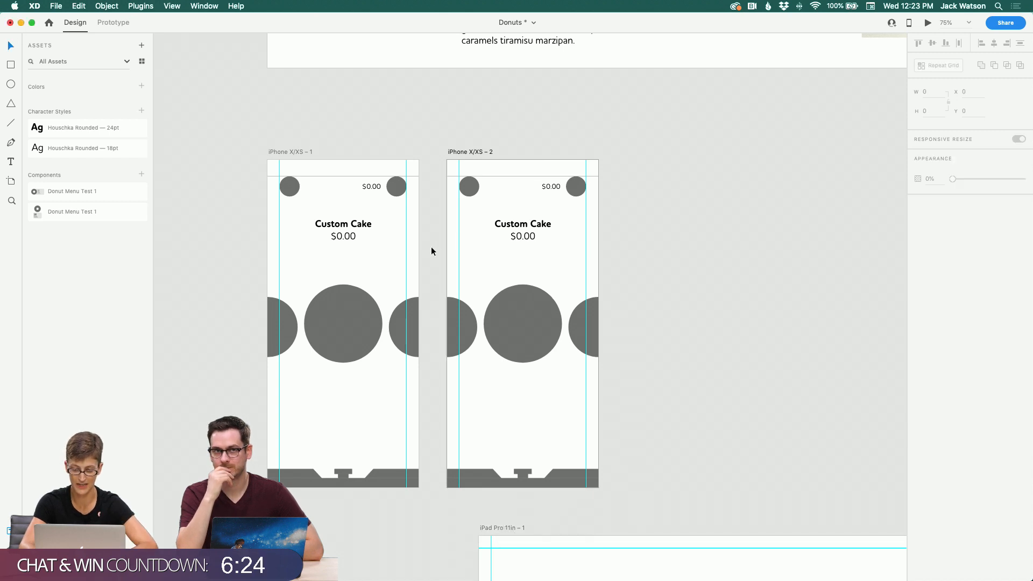
Step: Move the second iPhone X/XS artboard so it sits below the first artboard
left_click(524, 249)
left_click(522, 252)
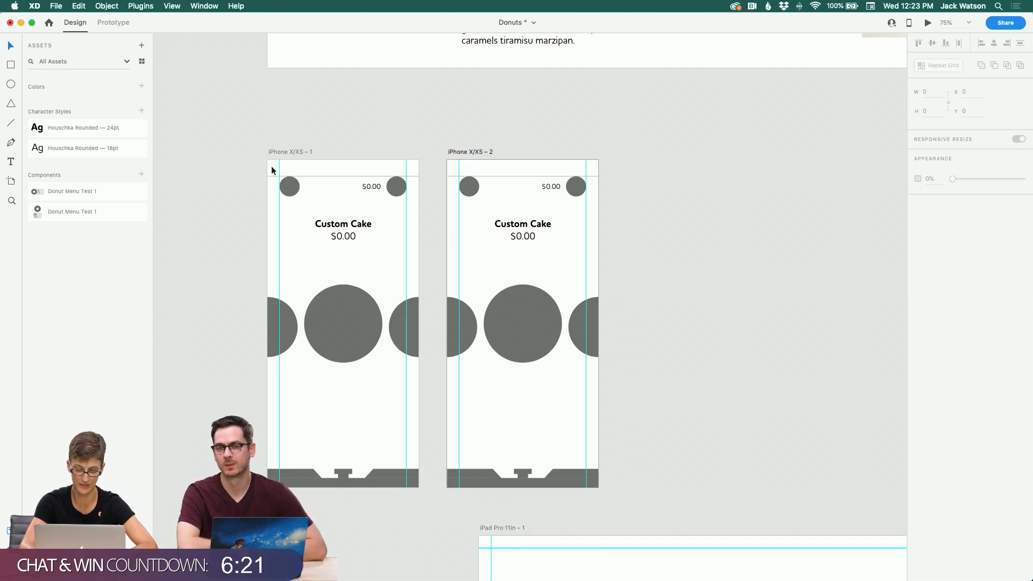
left_click(274, 155)
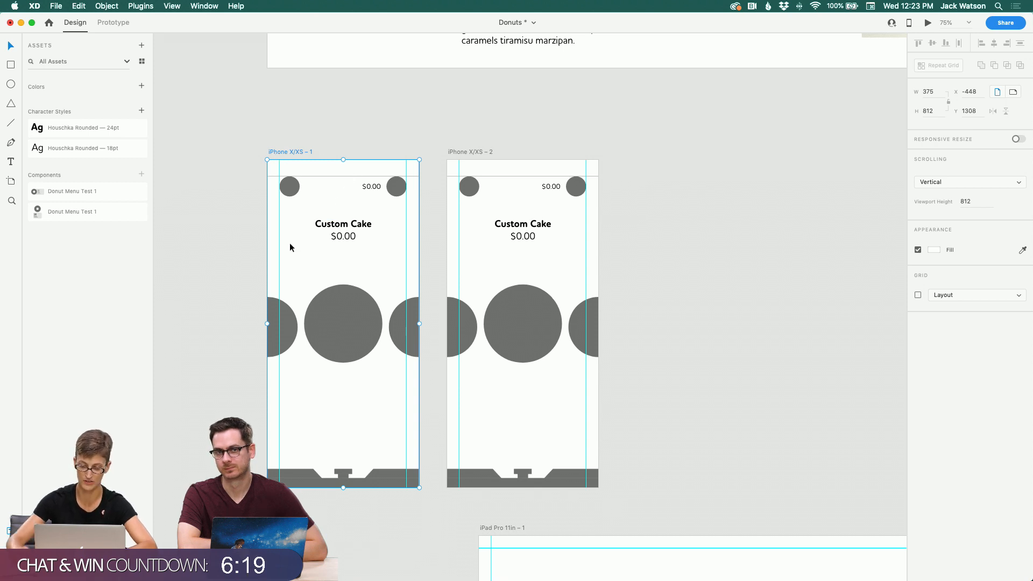
scroll(290, 243, "up", 1)
scroll(289, 248, "up", 1)
scroll(319, 247, "down", 3)
left_click(206, 254)
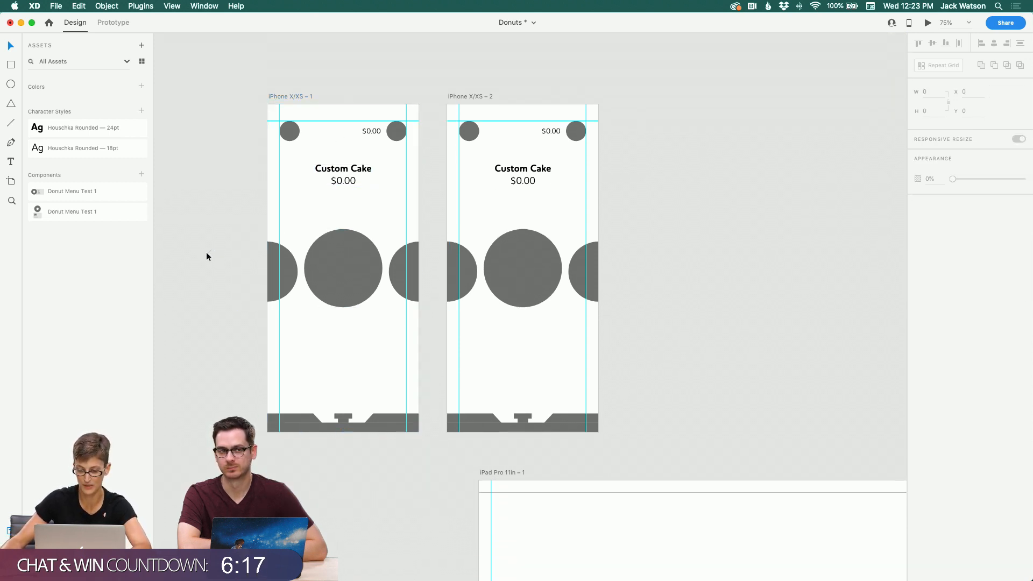
scroll(392, 133, "left", 1)
scroll(392, 132, "down", 1)
left_click_drag(496, 77, 315, 428)
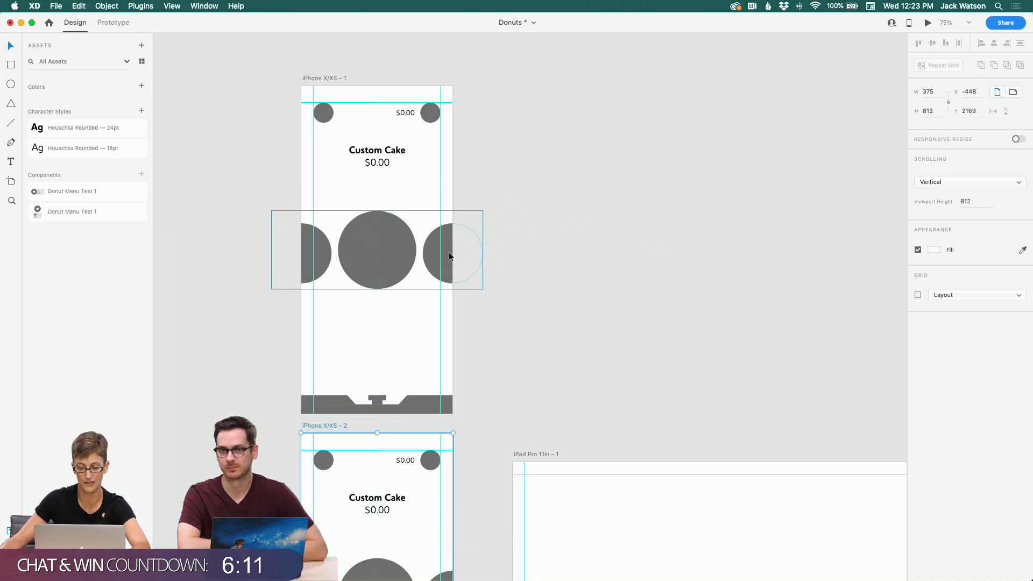
Step: Copy a small circle to the lower part of the second artboard and repeat it into a row of five circles
scroll(449, 253, "down", 5)
scroll(449, 256, "down", 6)
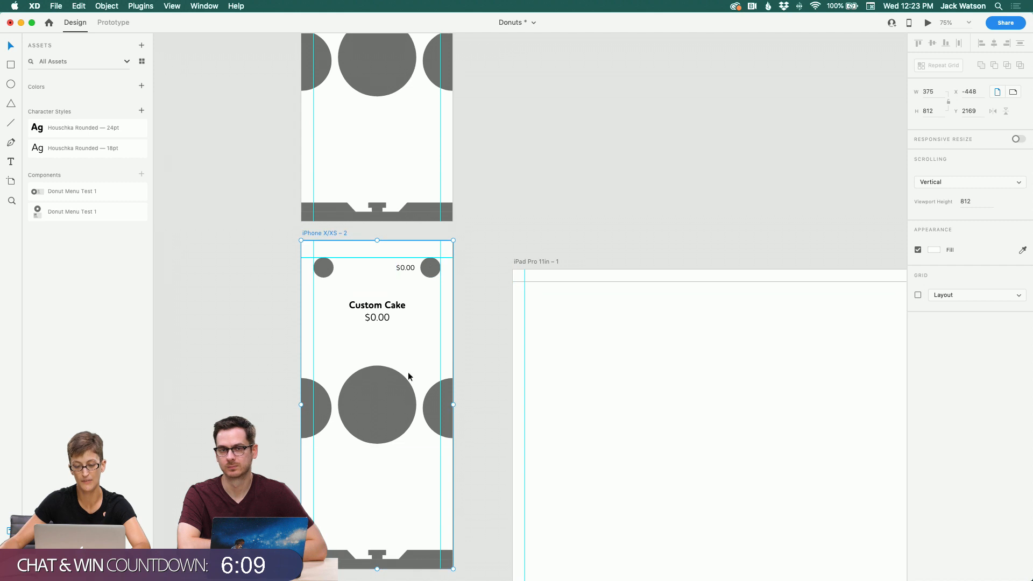
left_click(375, 316)
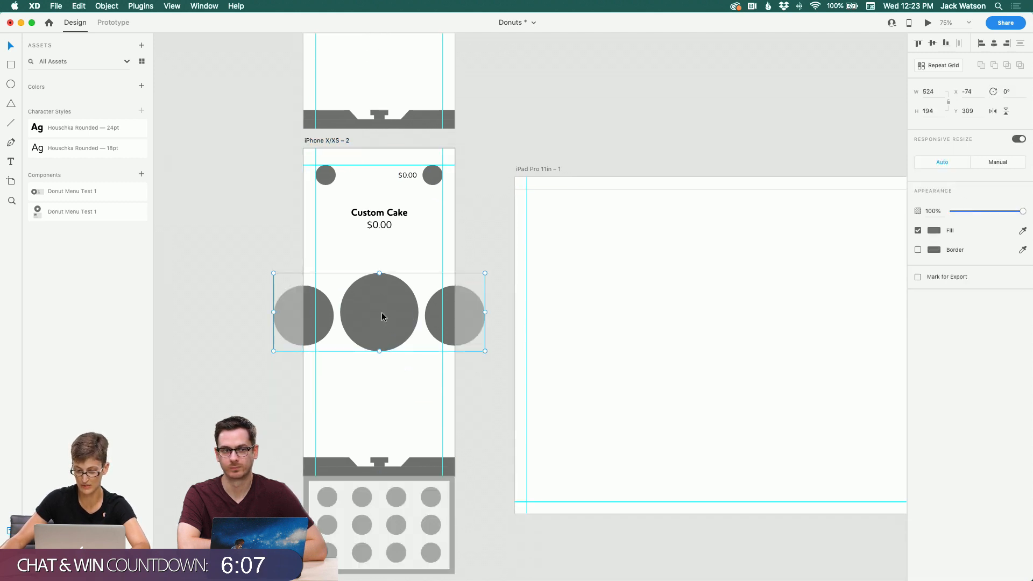
left_click(276, 363)
scroll(354, 311, "up", 3)
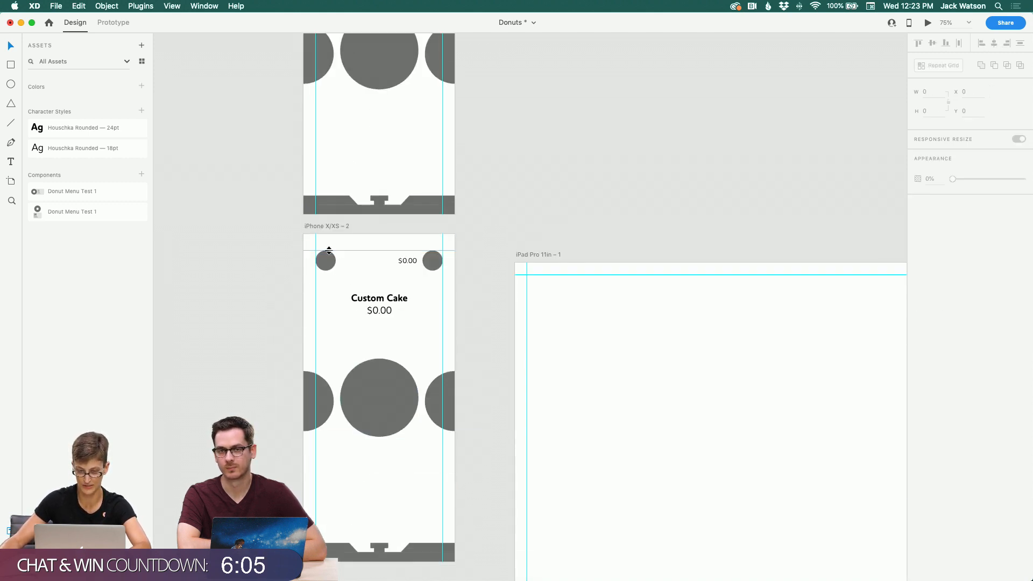
left_click(328, 257)
left_click_drag(325, 261, 341, 490)
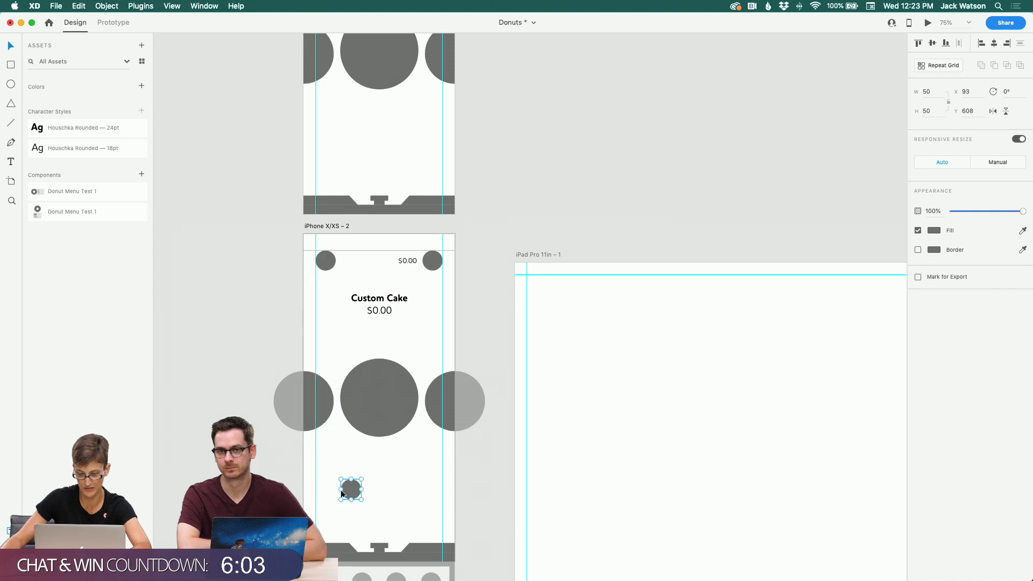
key("super+z")
left_click(335, 488)
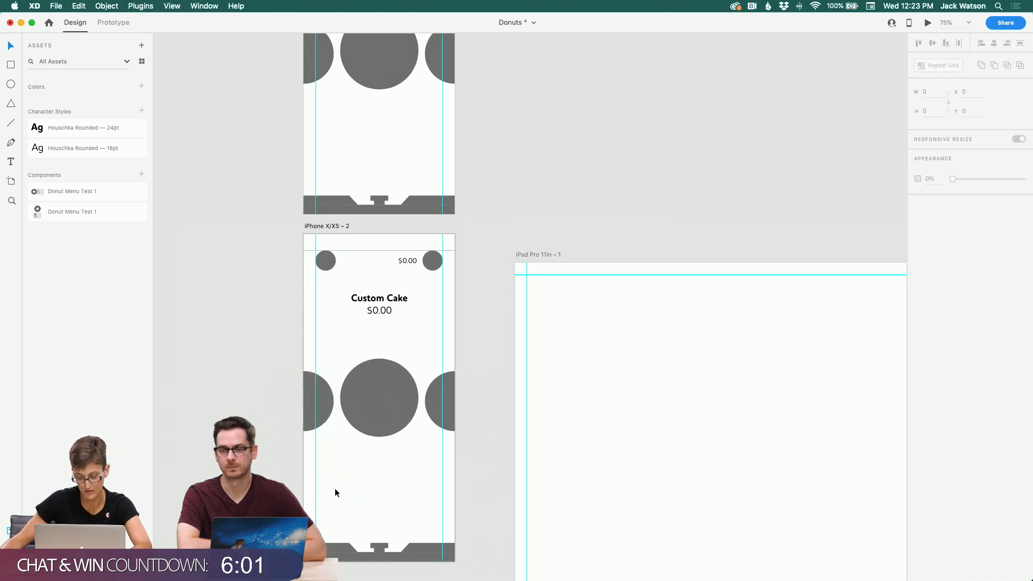
key("super+shift+z")
left_click_drag(353, 488, 410, 489)
key("super+z")
left_click(378, 496)
scroll(410, 490, "up", 1)
key("Up")
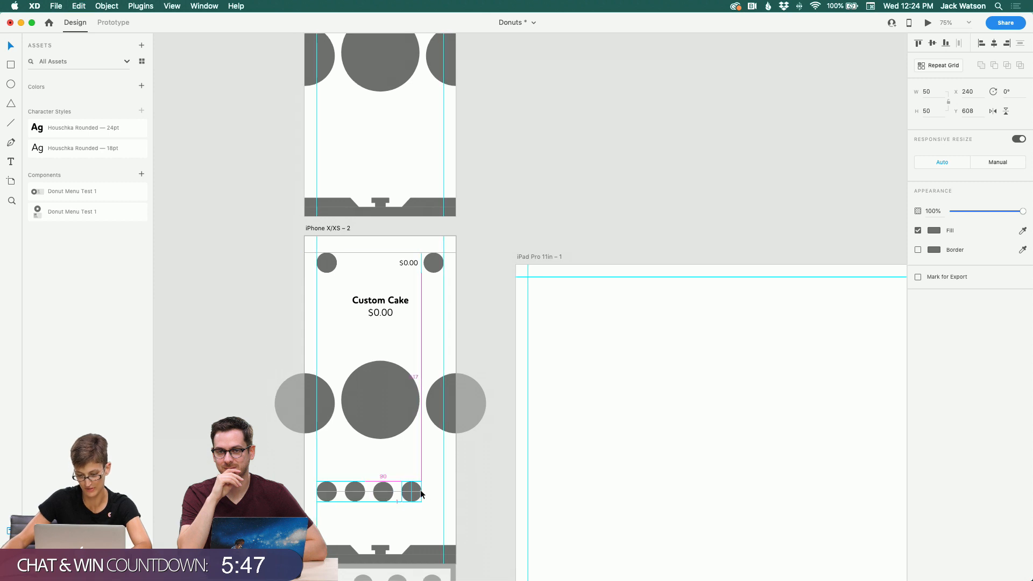
left_click_drag(439, 492, 445, 492)
left_click(386, 471)
scroll(387, 472, "down", 1)
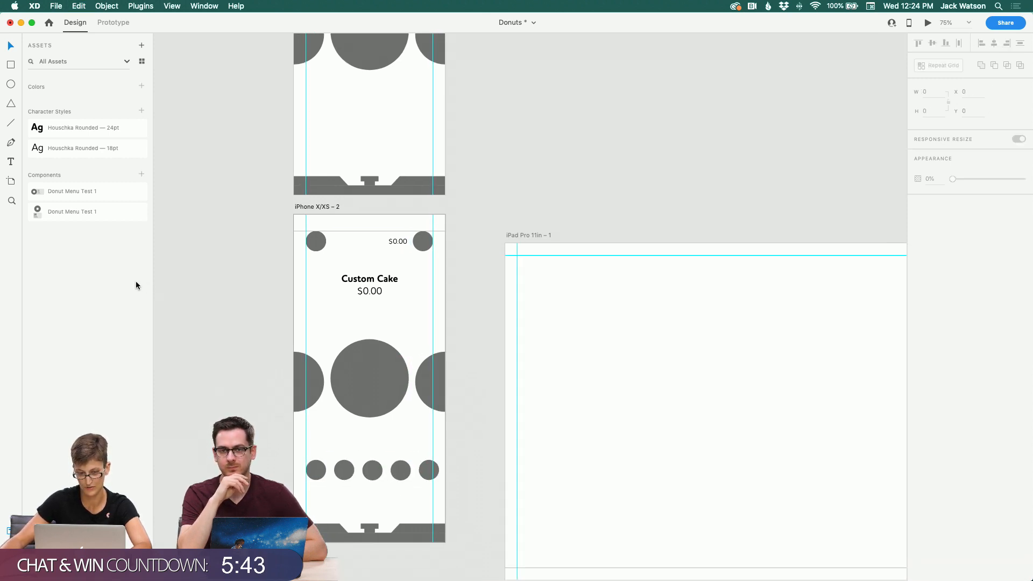
Step: Copy the small $0.00 price text and place the copy just above the row of small circles
left_click(367, 292)
left_click(390, 242)
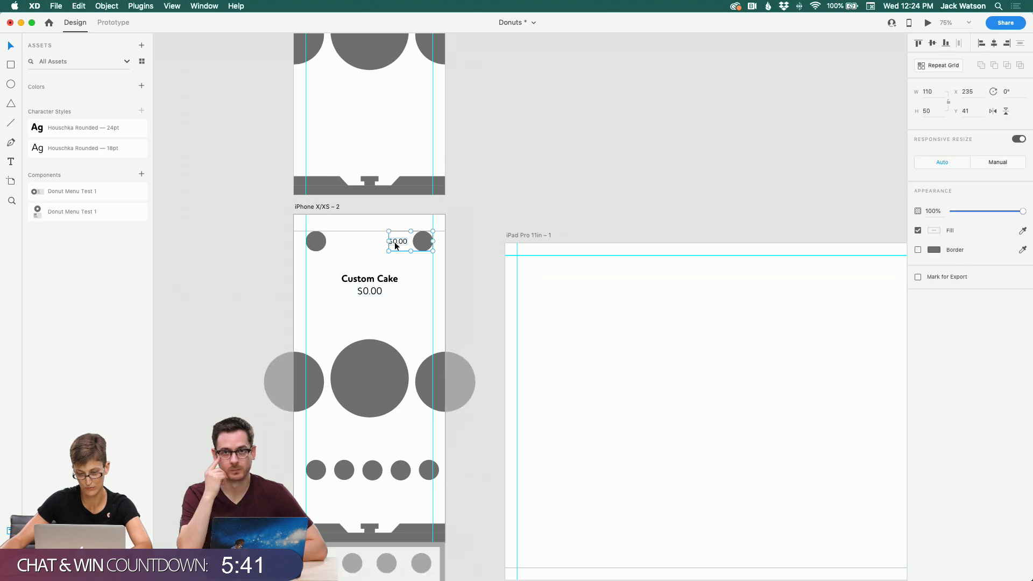
double_click(395, 242)
key("super+c")
left_click(391, 266)
key("super+v")
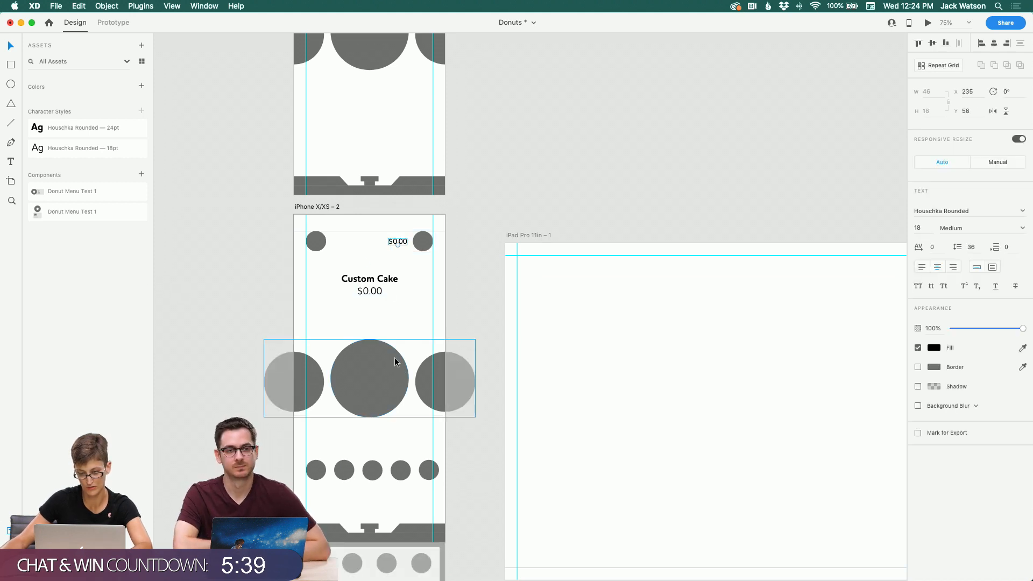
left_click_drag(399, 241, 370, 442)
Step: Change the copied text above the small circles to Sprinkles
double_click(371, 442)
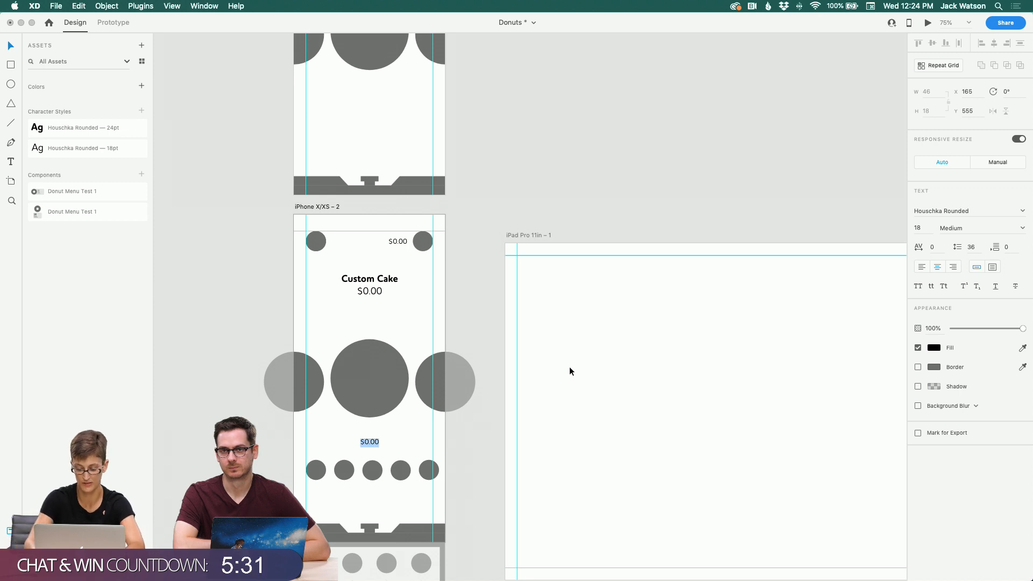
type("Top")
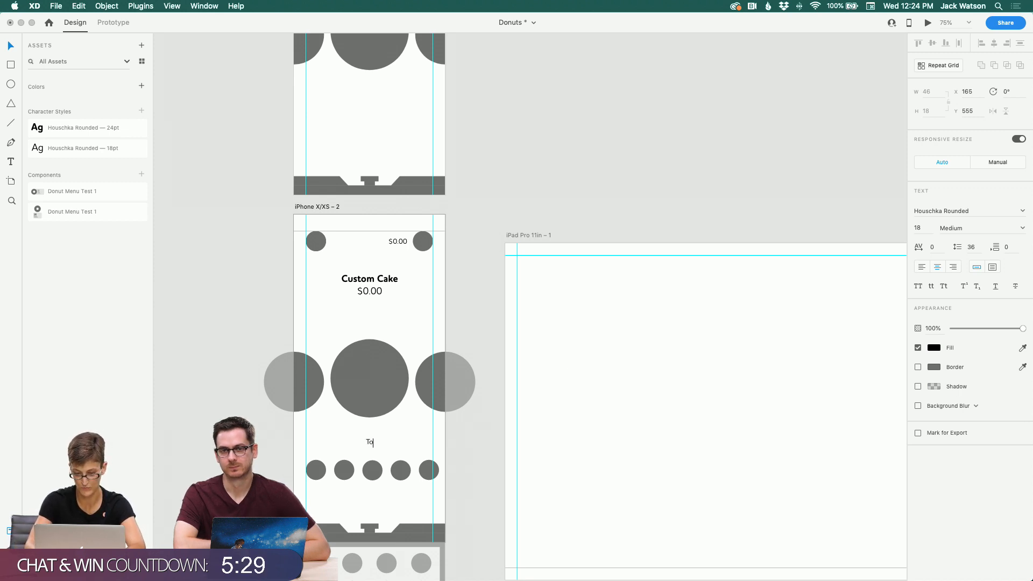
key("BackSpace")
key("BackSpace")
key("BackSpace")
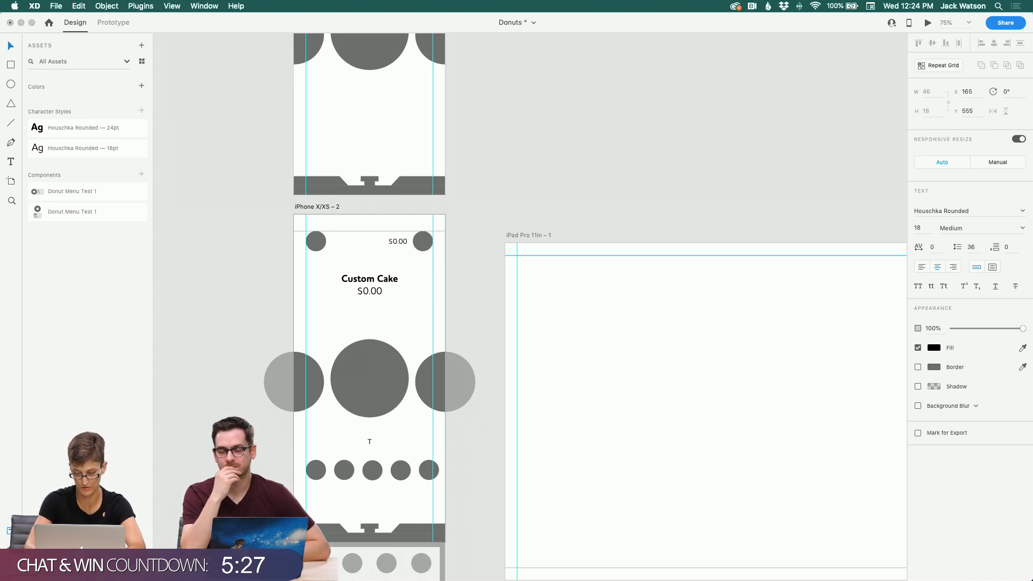
type("Spri")
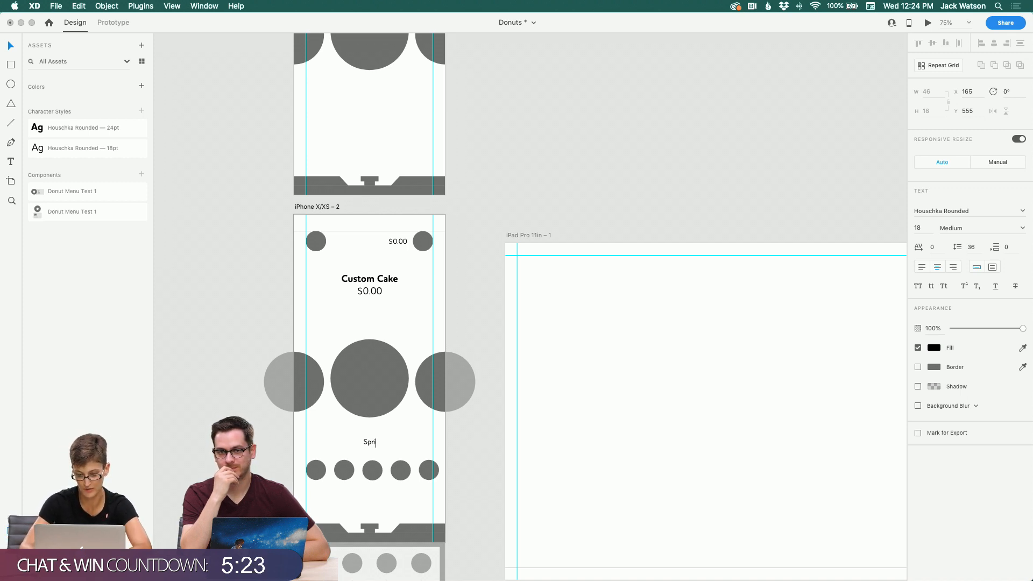
type("nkles")
key("Escape")
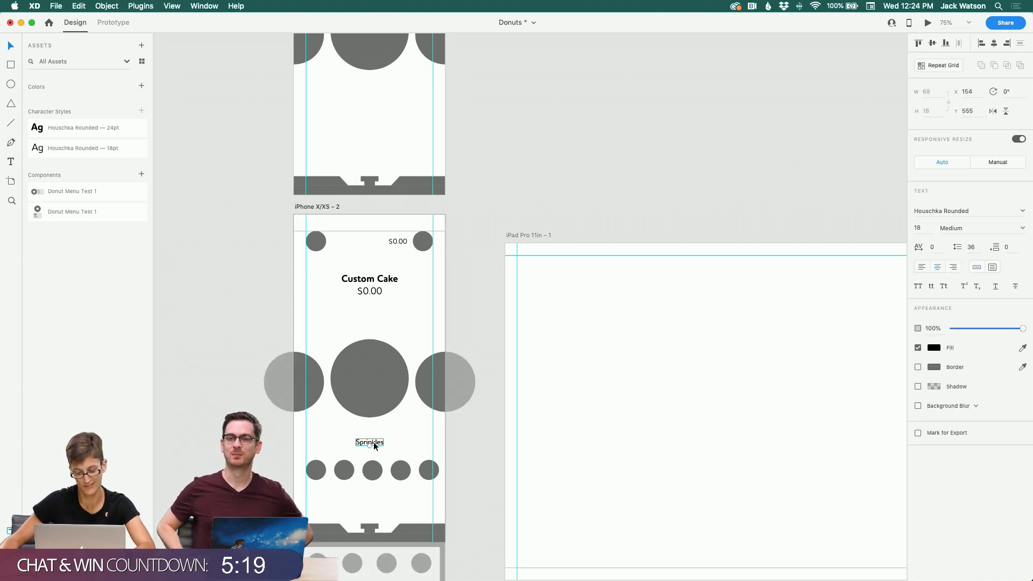
Step: Duplicate the Sprinkles label to its right and change the copy's text to Glaze
left_click_drag(373, 441, 408, 444)
double_click(408, 443)
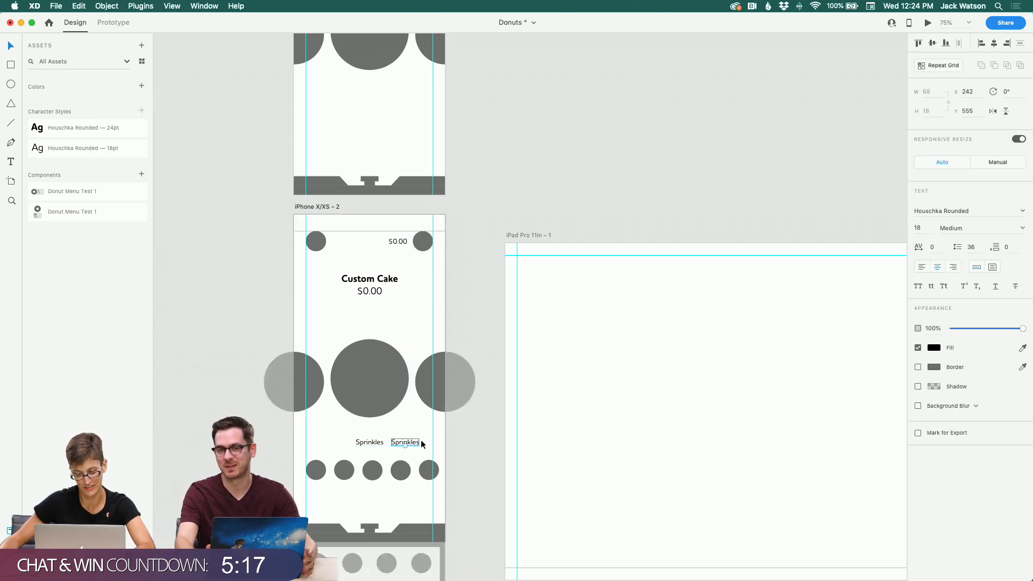
type("G")
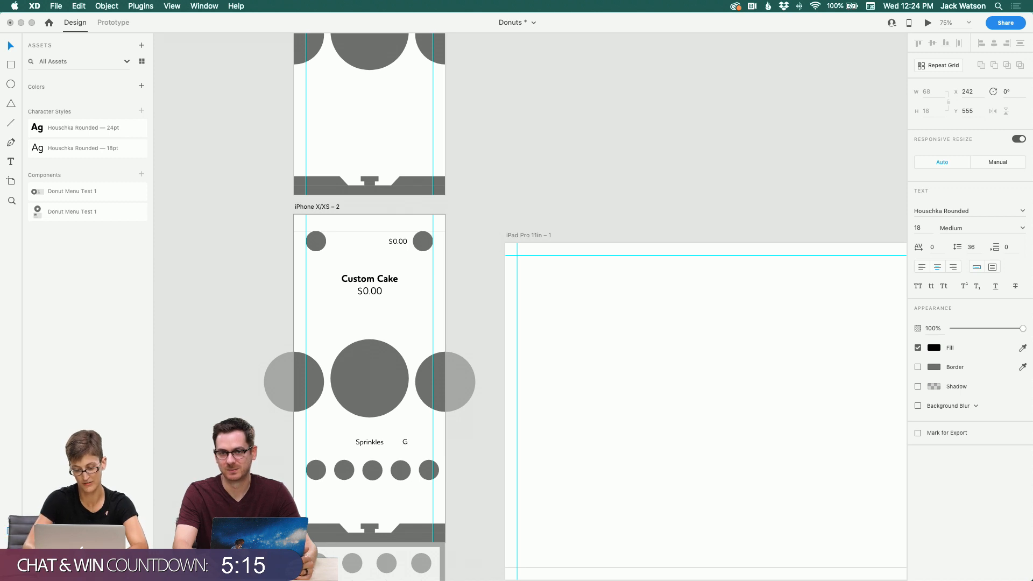
type("laze")
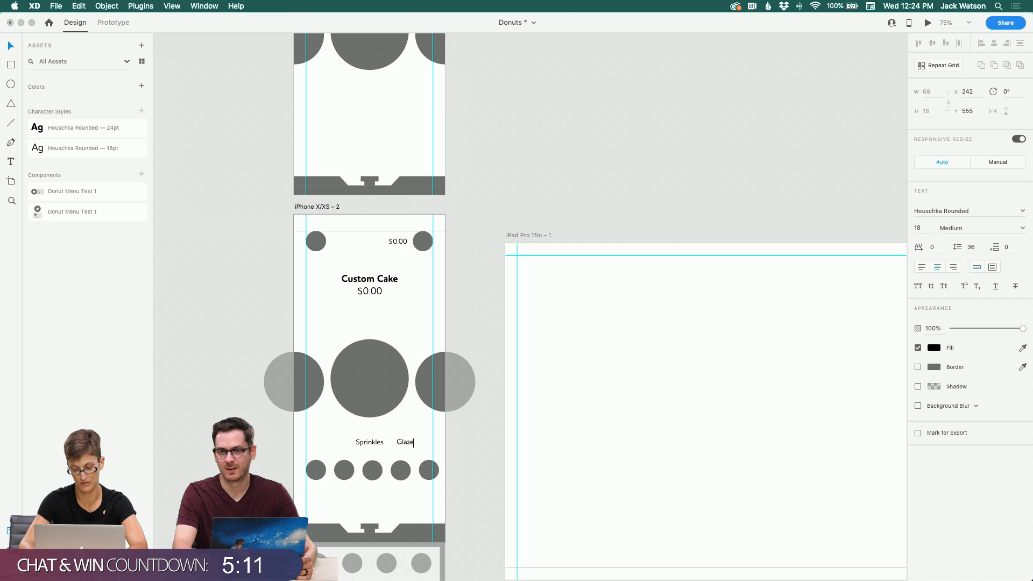
Step: Shift the labels left along the row, duplicate Glaze as a third label and rename it Premium
left_click(11, 46)
left_click(363, 442, "shift")
mouse_move(362, 442)
left_mouse_down()
mouse_move(313, 443)
mouse_move(376, 447)
left_mouse_up()
left_click(397, 441)
double_click(374, 443)
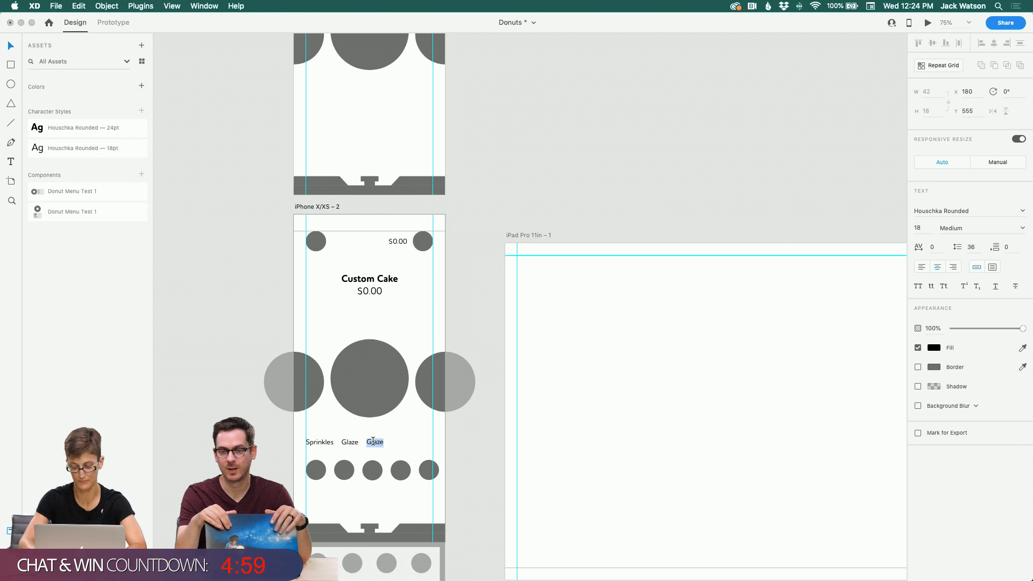
type("Preimun")
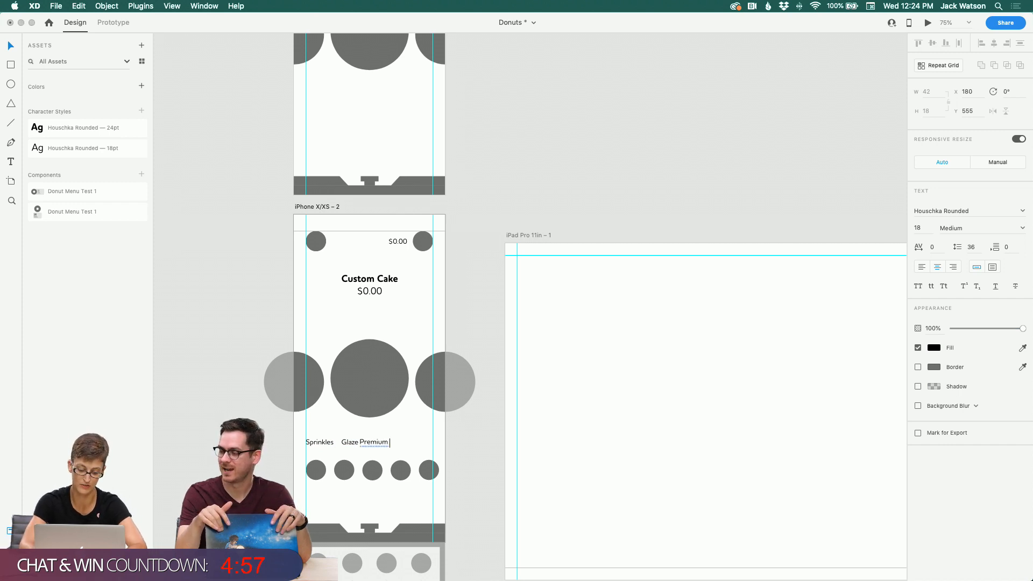
type(" Topings")
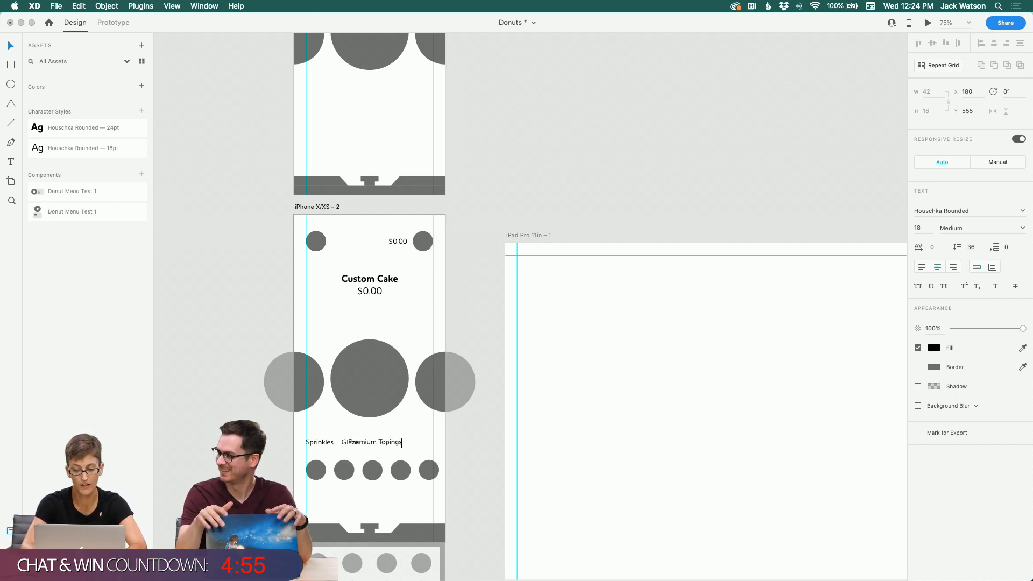
type("s")
Step: Try extending the third label's text to Premium Topingss
key("Escape")
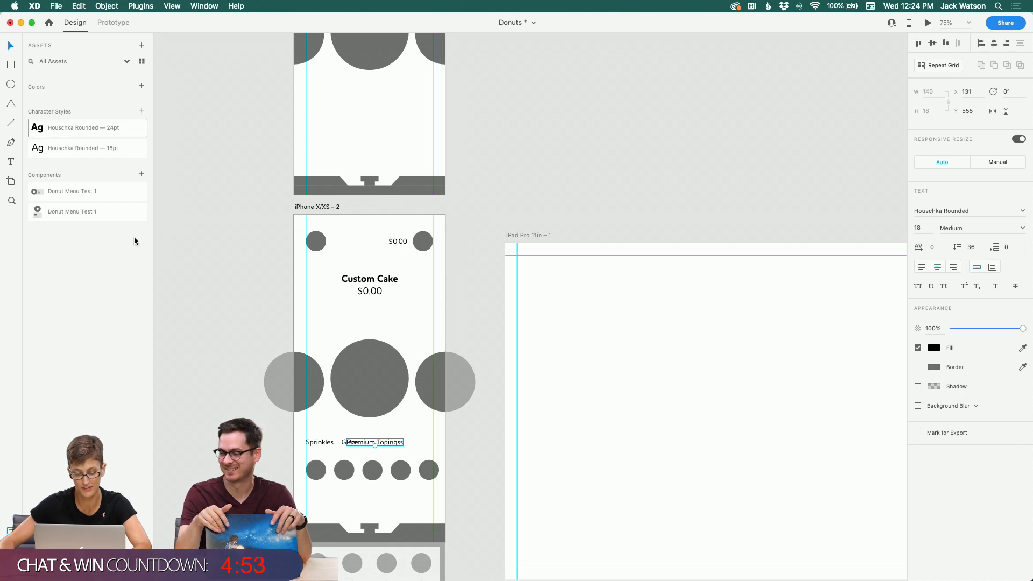
Step: Move the third label further right and trim its text back to Premium
scroll(340, 427, "right", 2)
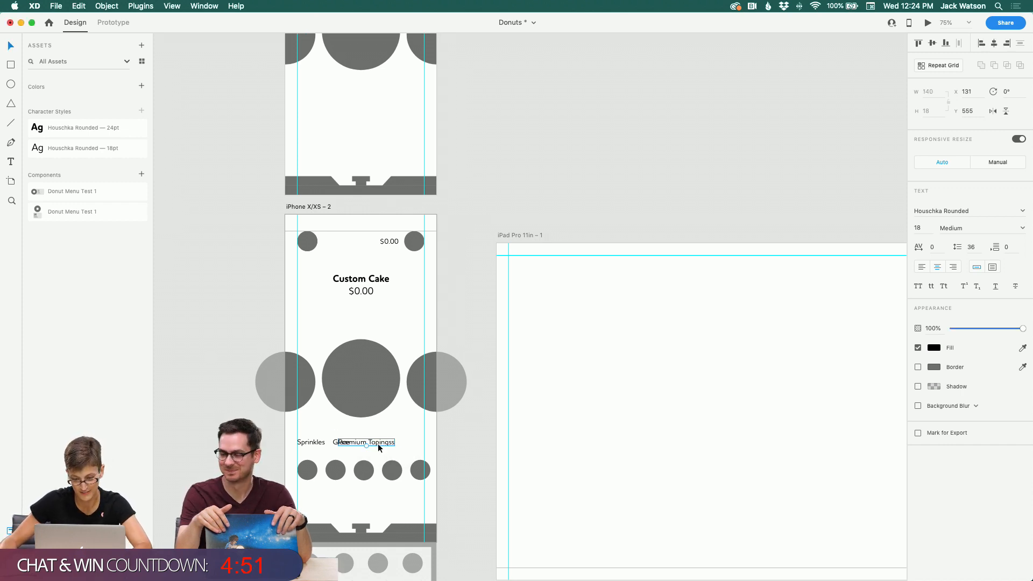
left_click_drag(378, 443, 396, 444)
scroll(648, 410, "right", 1)
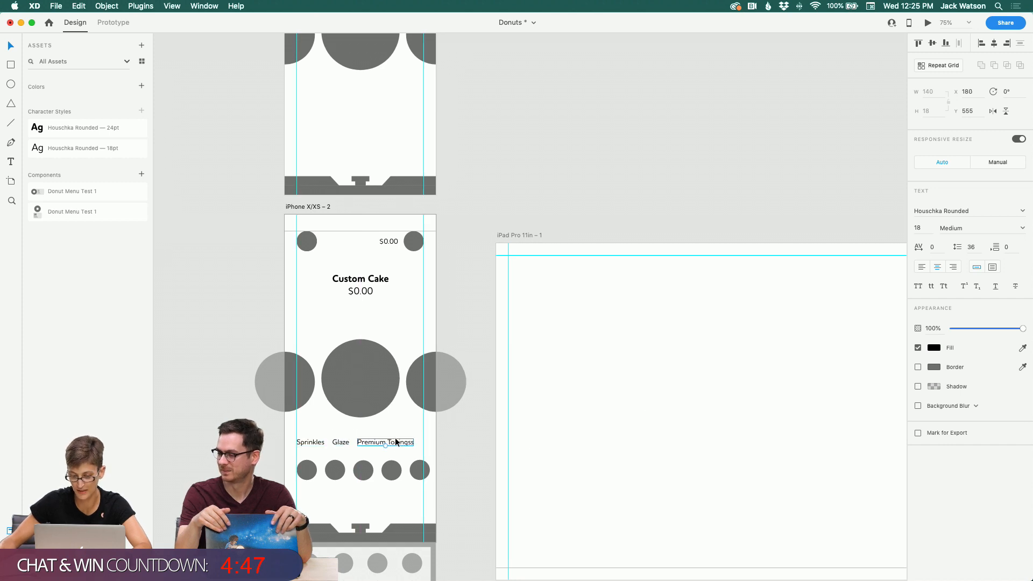
double_click(396, 442)
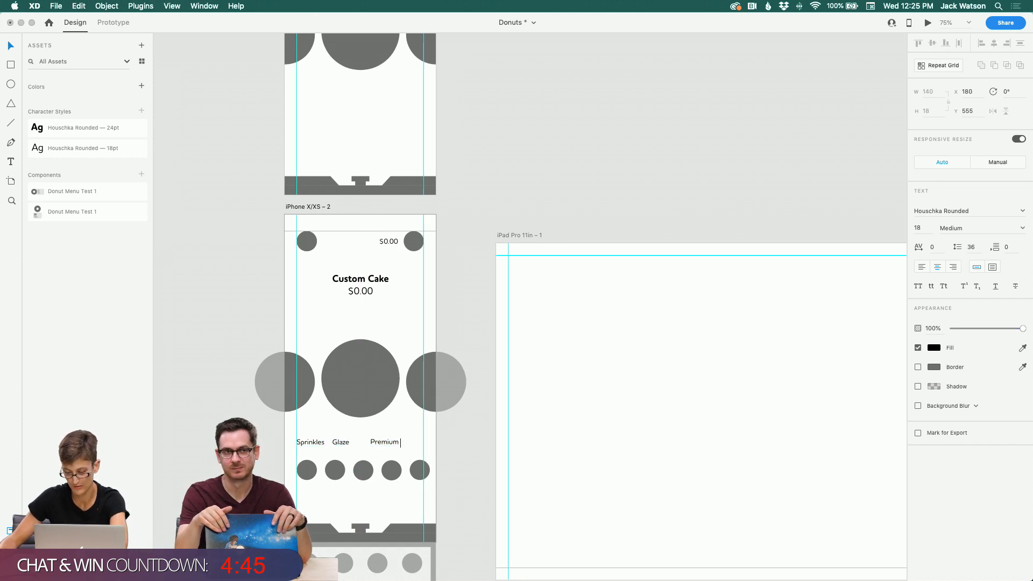
key("BackSpace")
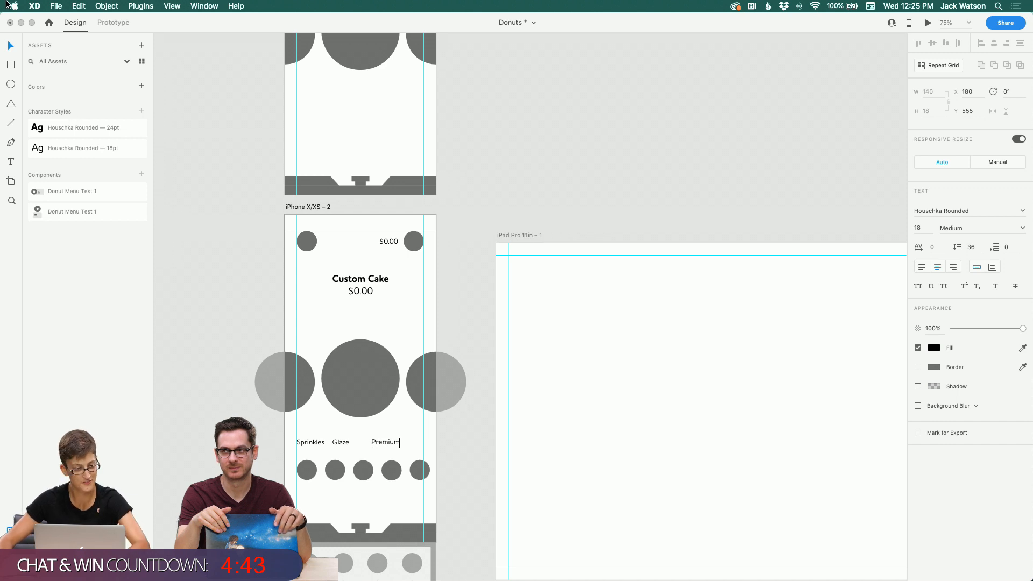
left_click(10, 45)
left_click_drag(390, 442, 376, 442)
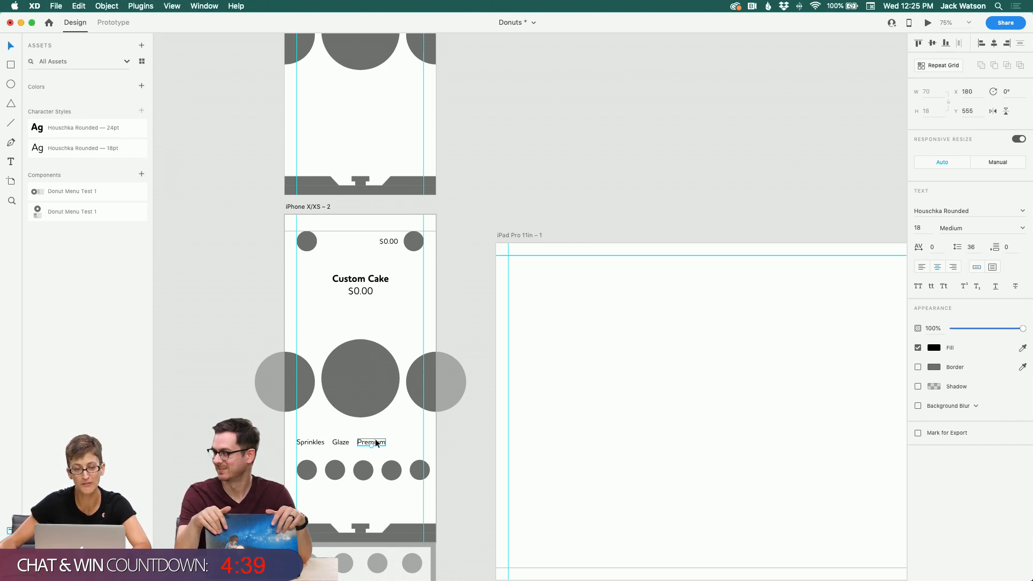
Step: Browse the sketch boards to review the planned layout for the customizing-toppings screen
scroll(376, 443, "right", 8)
scroll(376, 443, "up", 5)
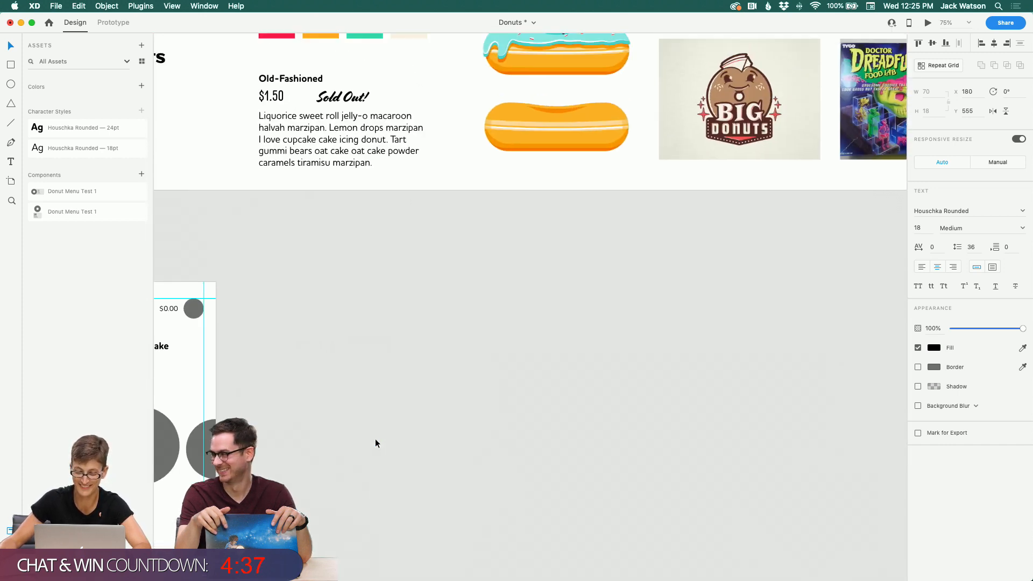
scroll(375, 438, "up", 5)
scroll(376, 439, "left", 2)
left_click(376, 439)
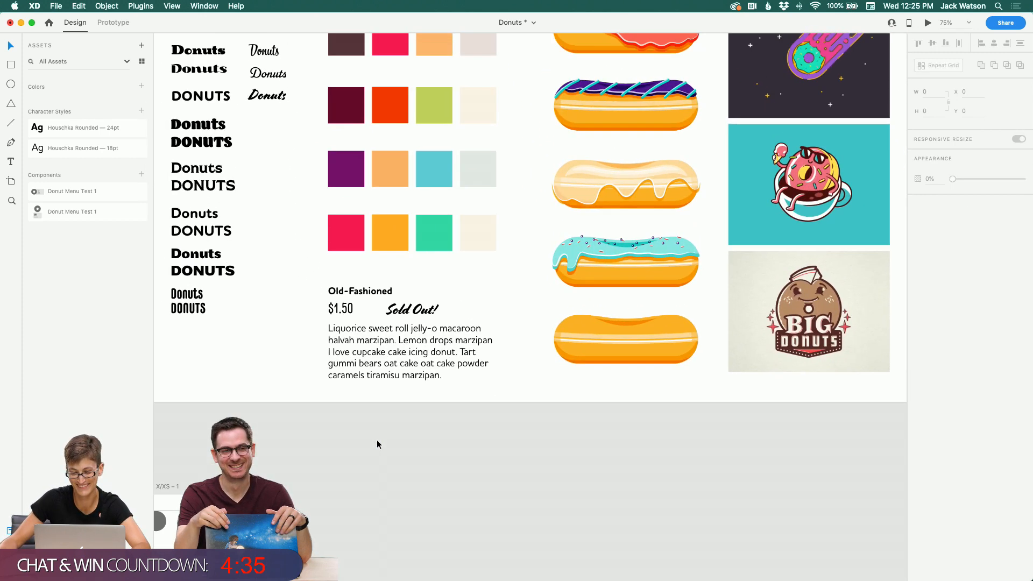
scroll(377, 441, "up", 5)
scroll(376, 441, "left", 2)
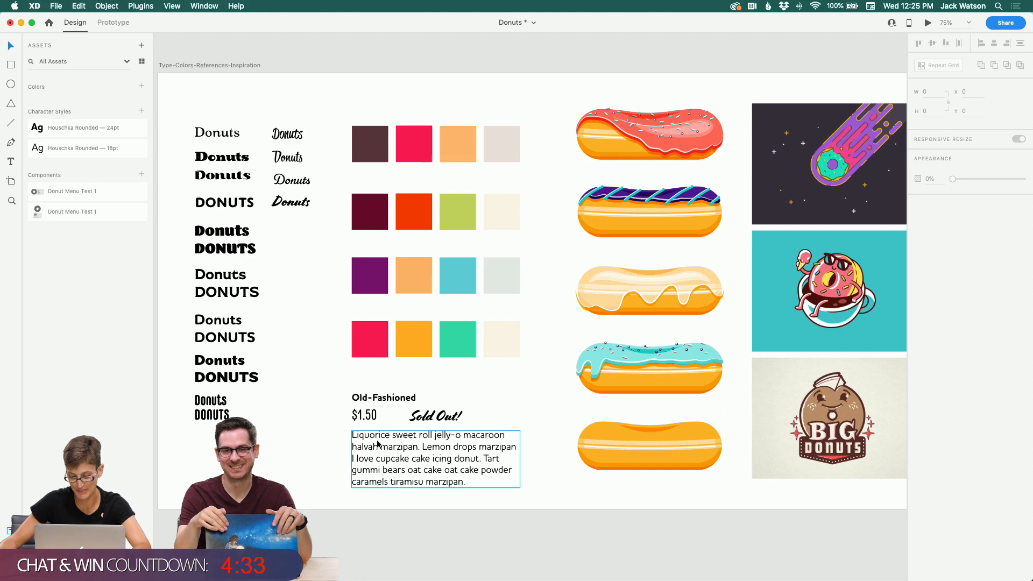
scroll(377, 442, "right", 10)
scroll(377, 443, "down", 8)
scroll(377, 442, "up", 6)
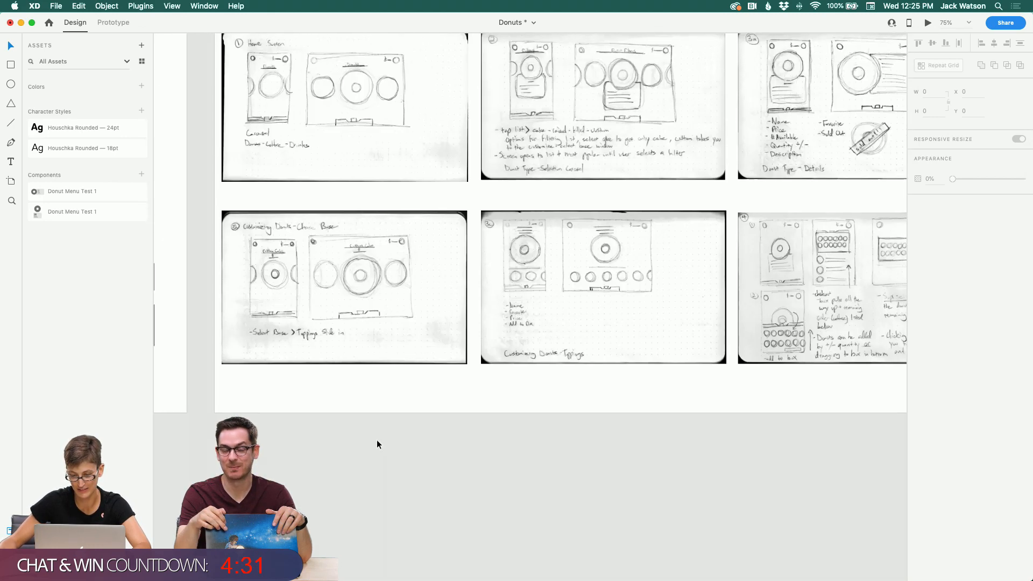
scroll(377, 440, "up", 3)
scroll(376, 440, "right", 2)
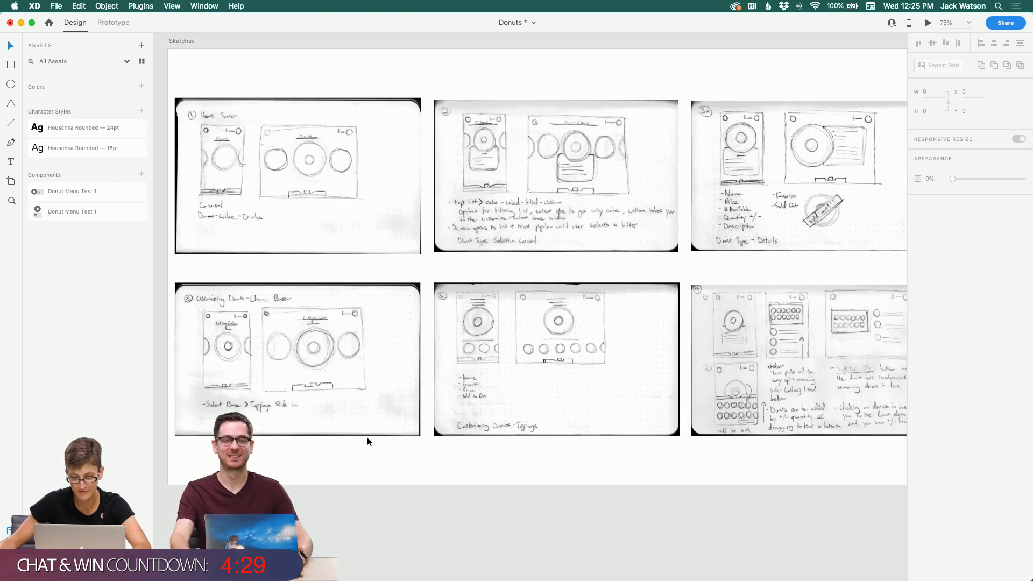
left_click(11, 201)
scroll(518, 250, "right", 3)
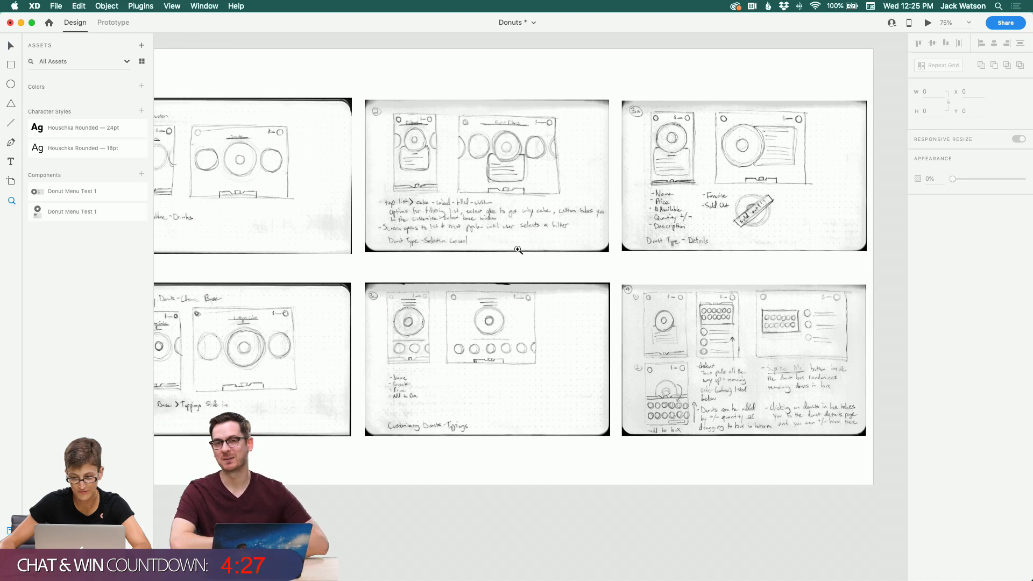
scroll(518, 250, "right", 2)
scroll(519, 251, "down", 1)
scroll(518, 250, "down", 1)
scroll(519, 250, "left", 2)
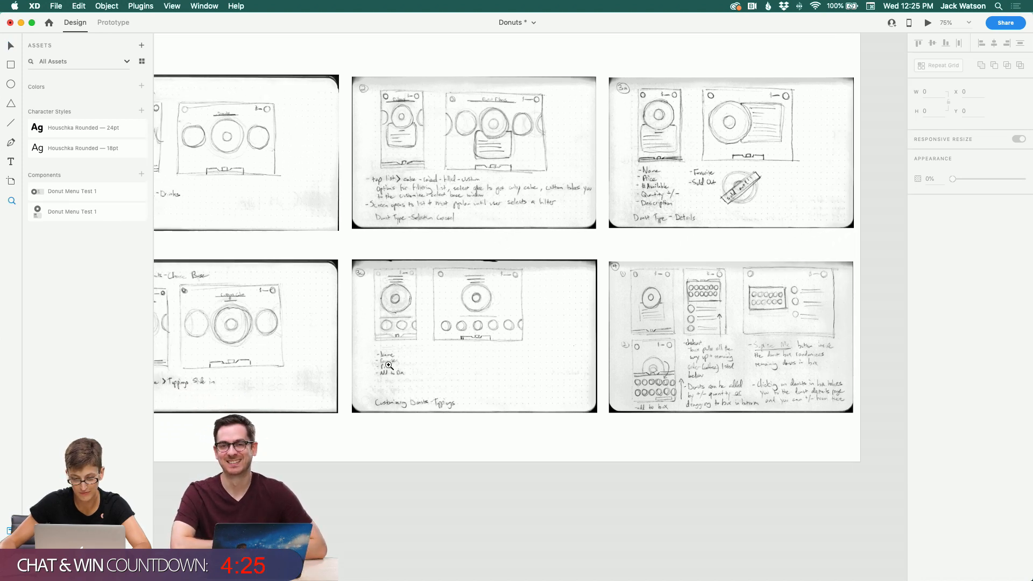
scroll(330, 351, "left", 1)
scroll(330, 347, "left", 3)
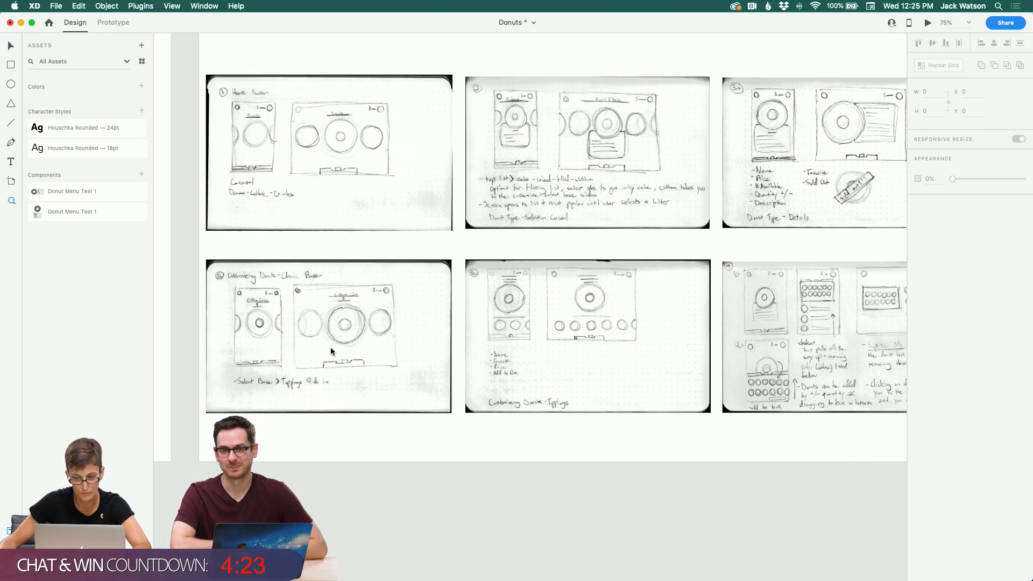
scroll(330, 345, "down", 10)
scroll(330, 349, "down", 10)
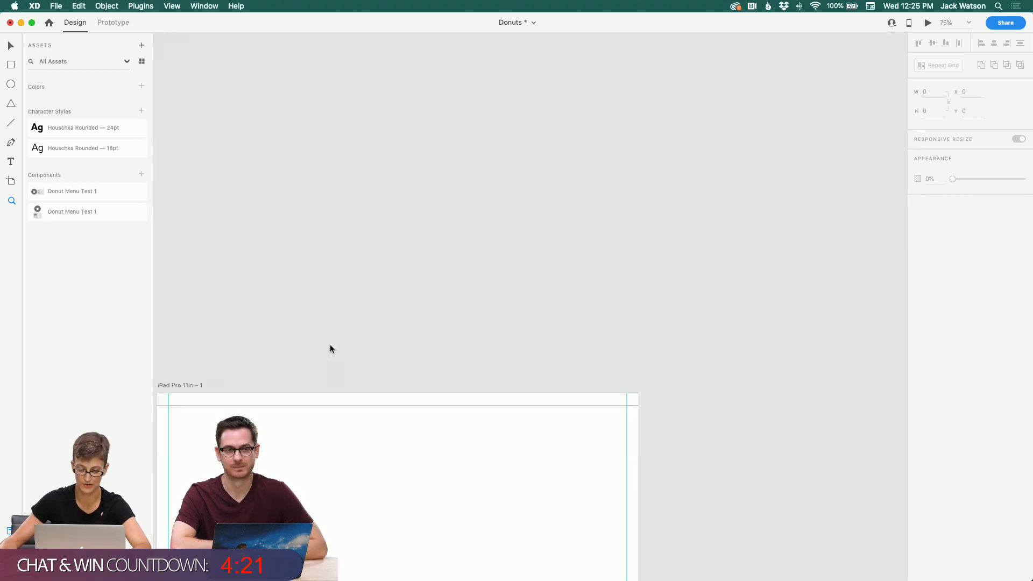
scroll(330, 348, "left", 5)
scroll(331, 348, "up", 4)
scroll(331, 349, "left", 1)
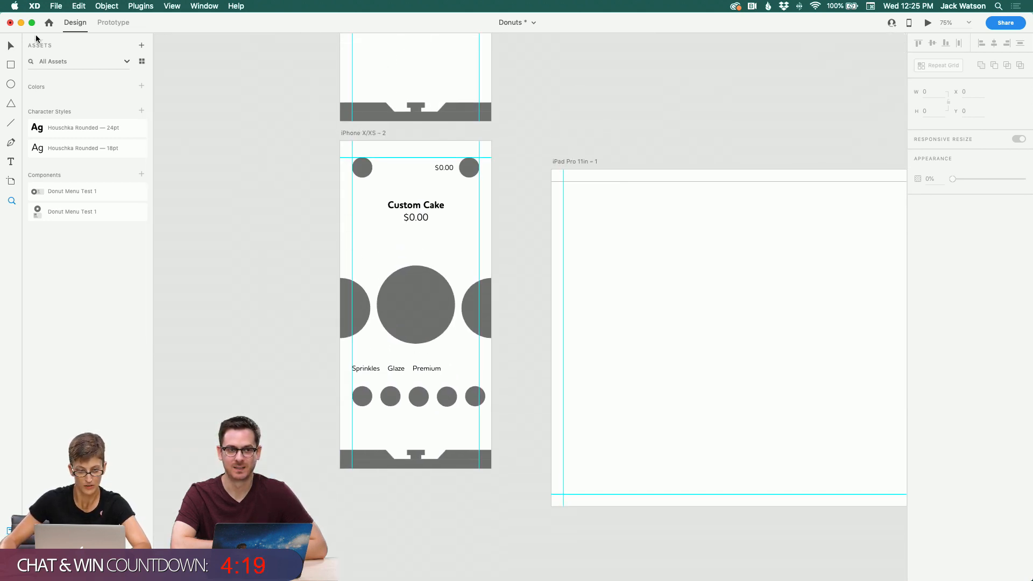
Step: Duplicate the Premium label to the right end of the row and select the row's labels together
left_click(424, 368)
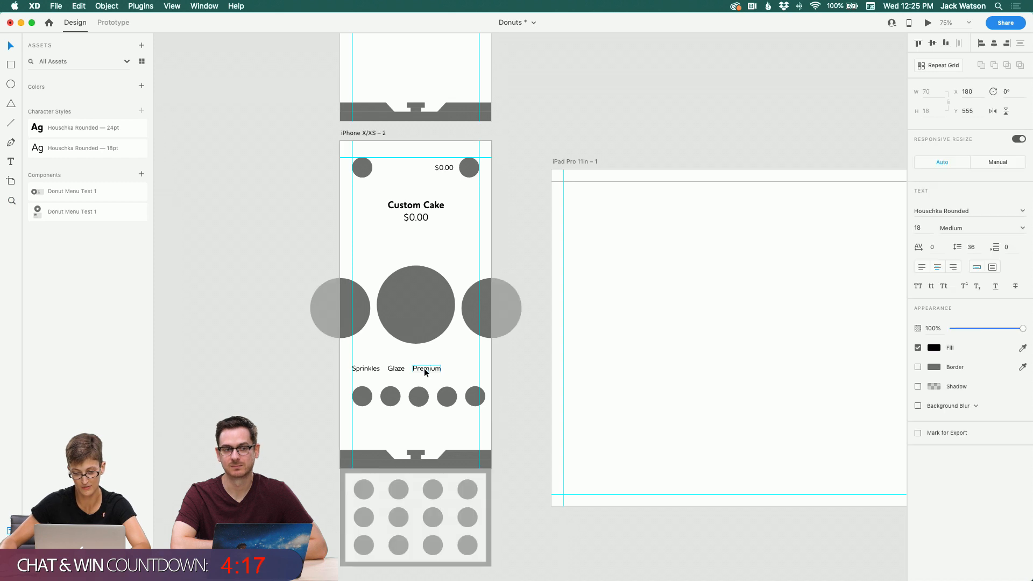
left_click_drag(425, 370, 463, 369)
scroll(431, 371, "right", 1)
left_click(429, 369, "shift")
left_click(392, 368, "shift")
scroll(392, 369, "left", 1)
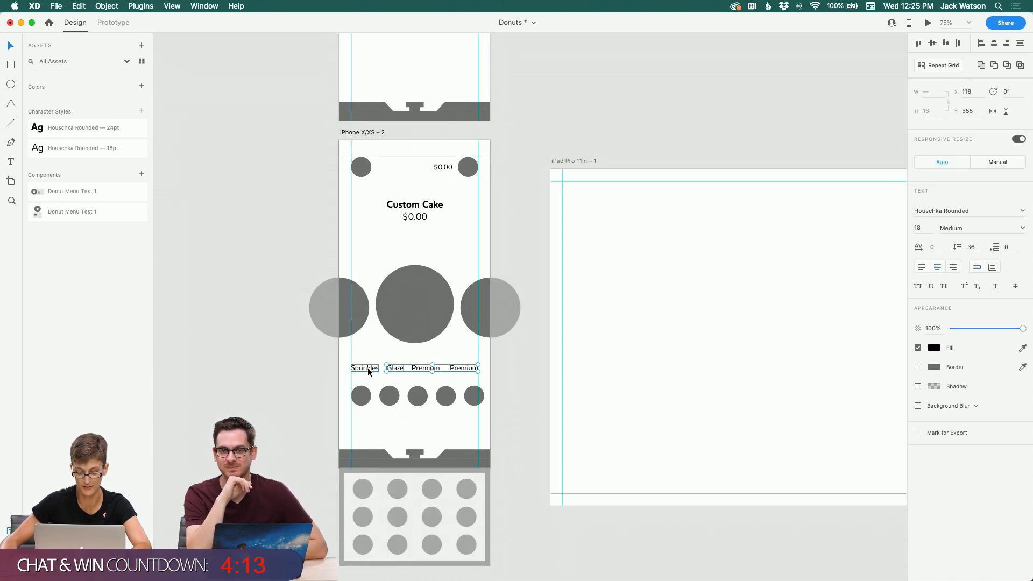
left_click(367, 369, "shift")
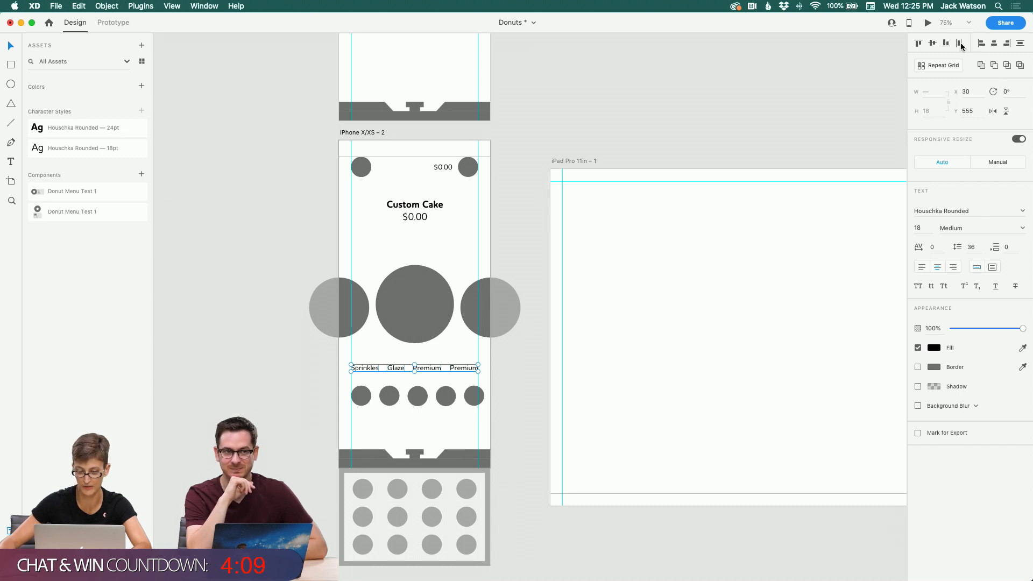
left_click(253, 342)
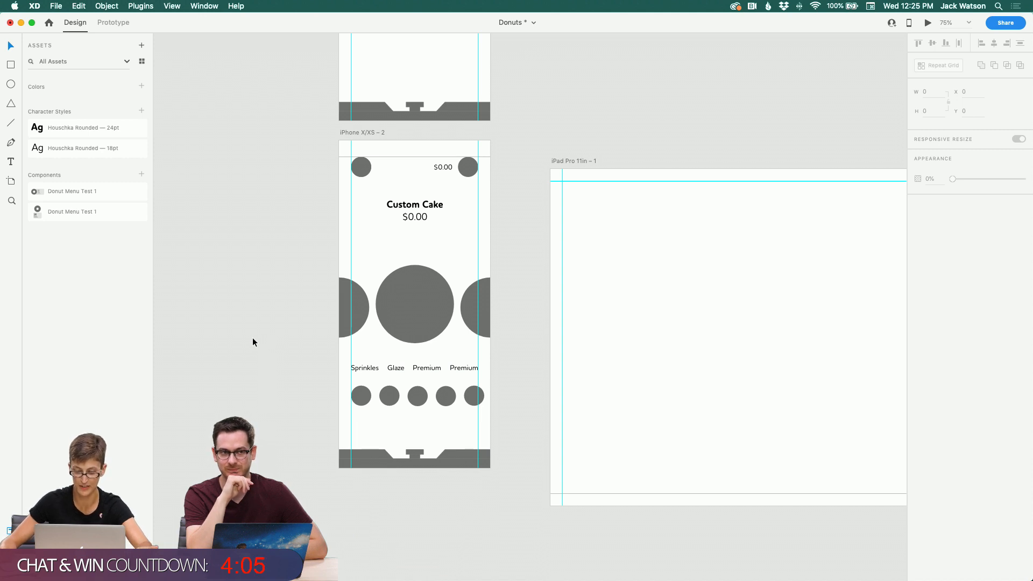
Step: Change the fourth label's text to Fillings and nudge it into place
left_click(466, 369)
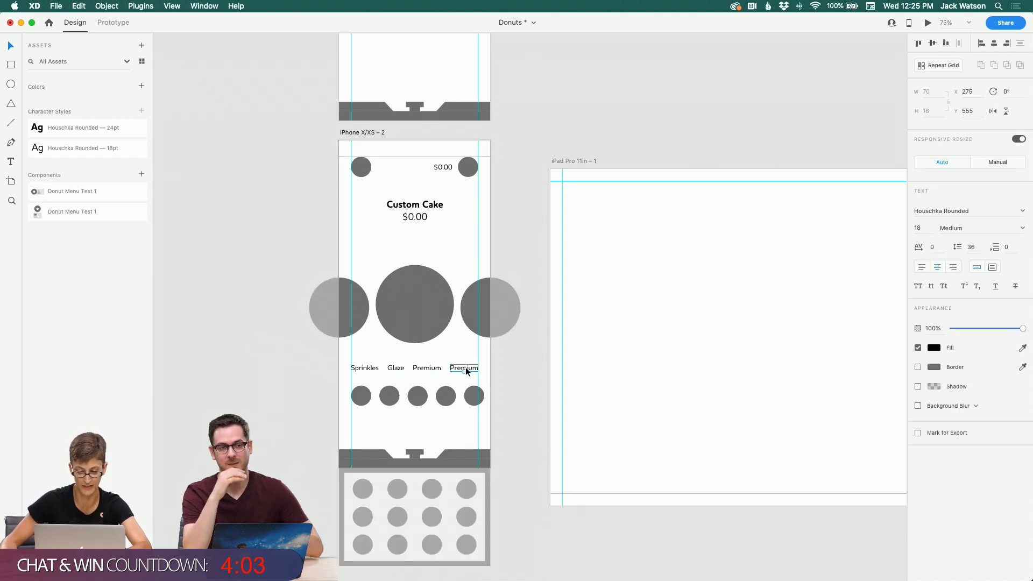
double_click(466, 368)
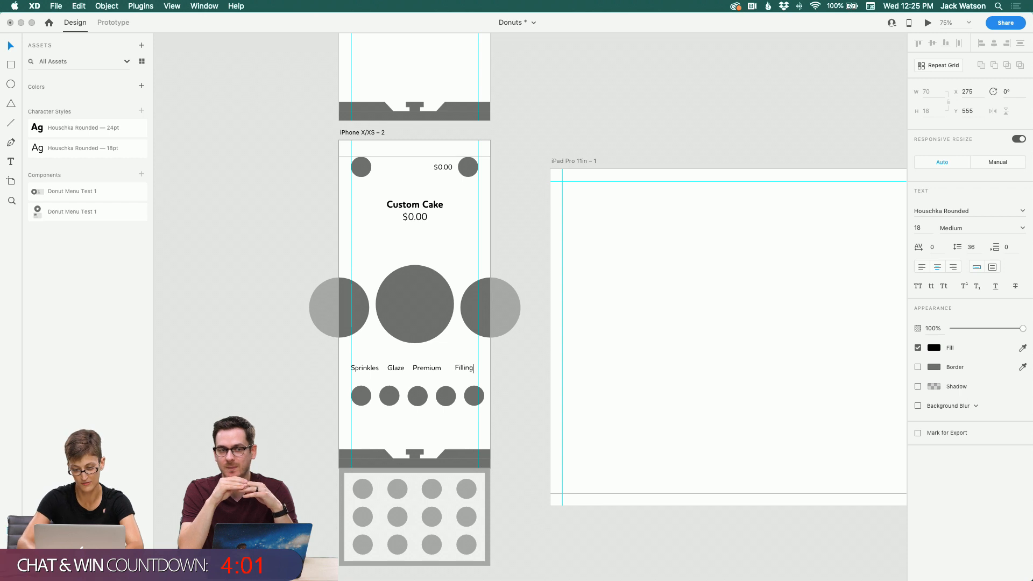
left_click(423, 358)
left_click_drag(464, 370, 468, 370)
Step: Select all four topping labels and distribute them evenly across the row
left_click(414, 369, "shift")
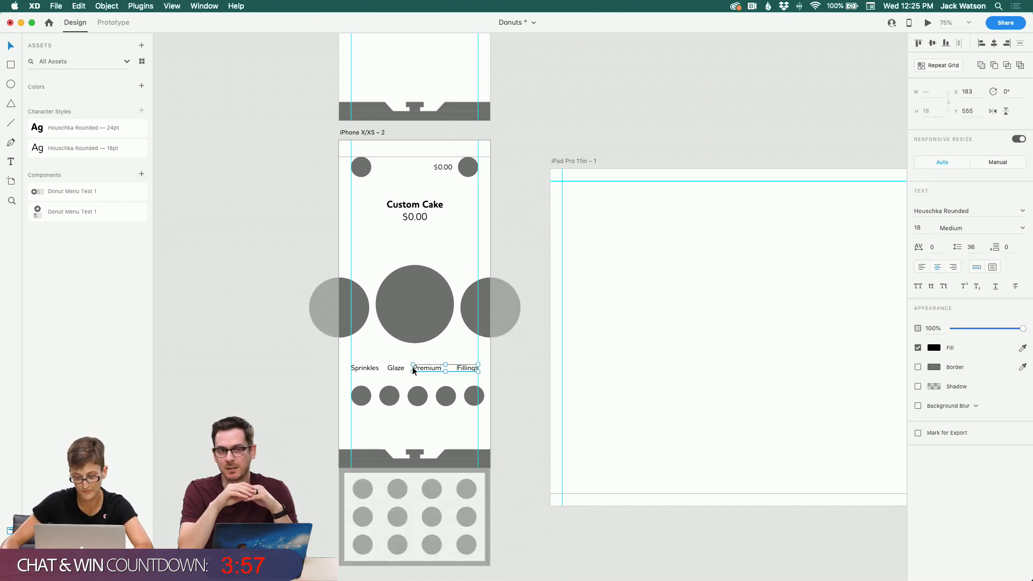
left_click(376, 368, "shift")
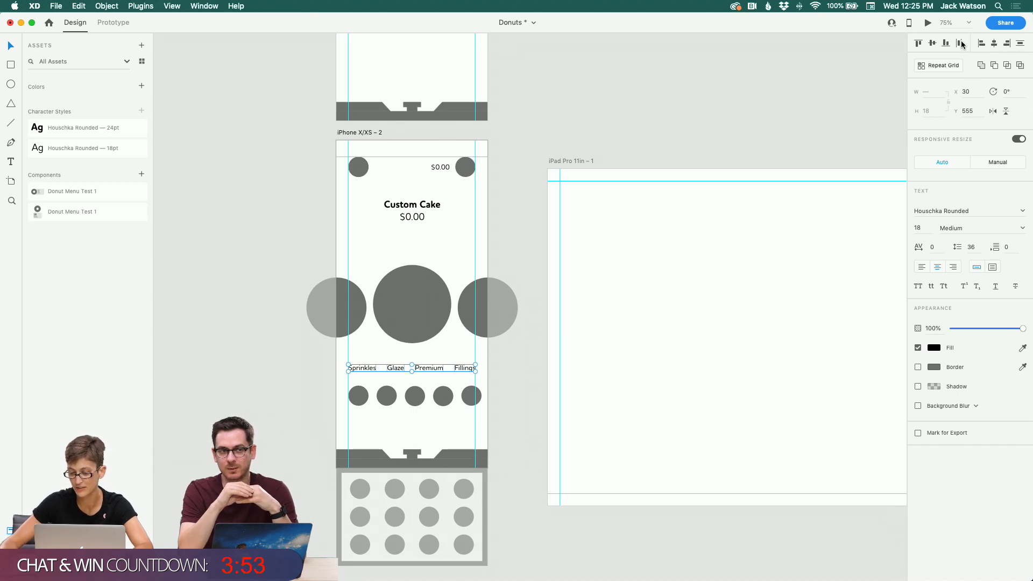
left_click(675, 88)
scroll(675, 89, "down", 2)
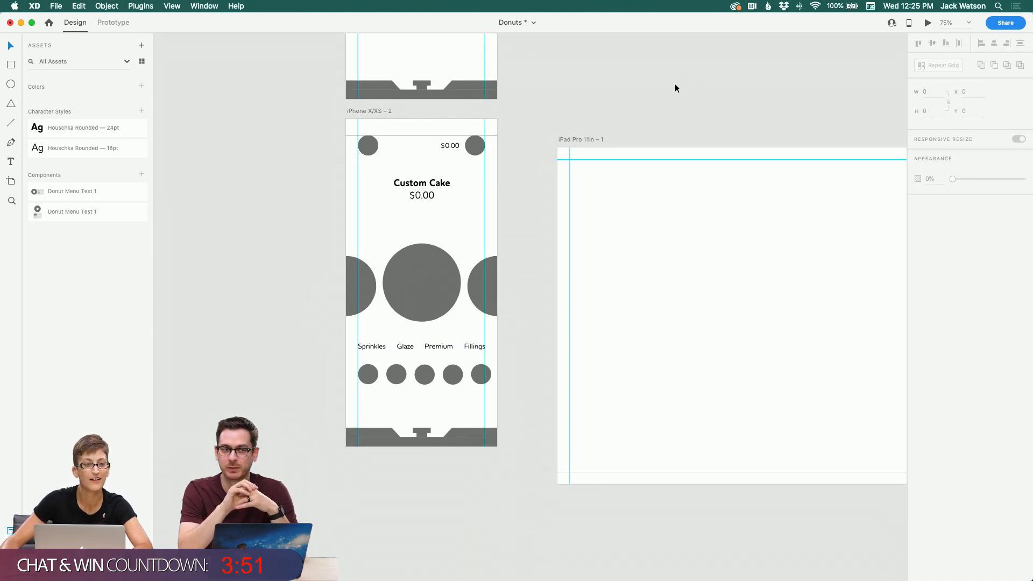
scroll(674, 88, "down", 2)
scroll(654, 86, "up", 5)
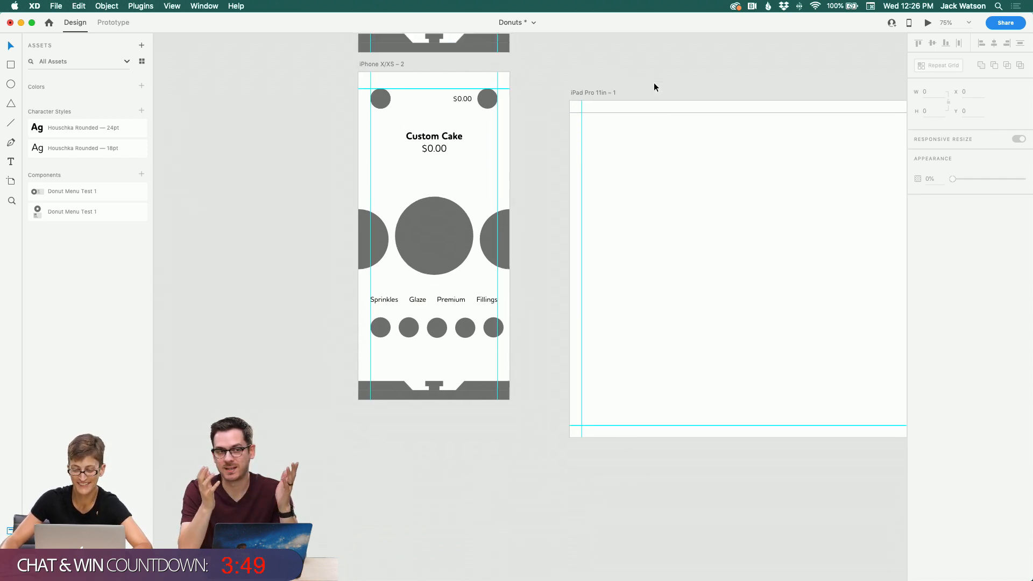
scroll(640, 197, "right", 2)
left_click_drag(526, 215, 523, 186)
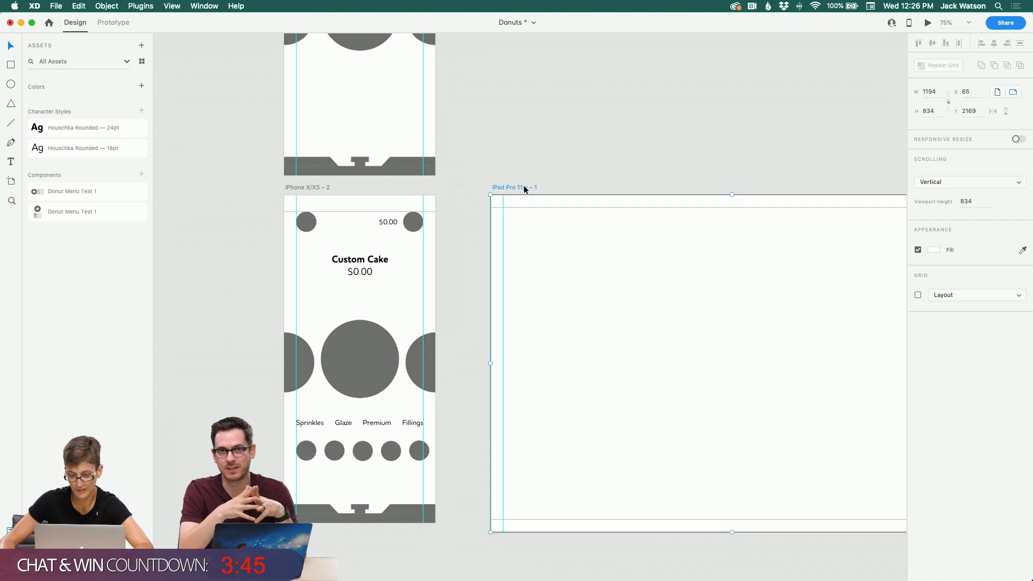
scroll(524, 187, "up", 3)
left_click(524, 188)
scroll(525, 187, "up", 4)
scroll(528, 189, "left", 3)
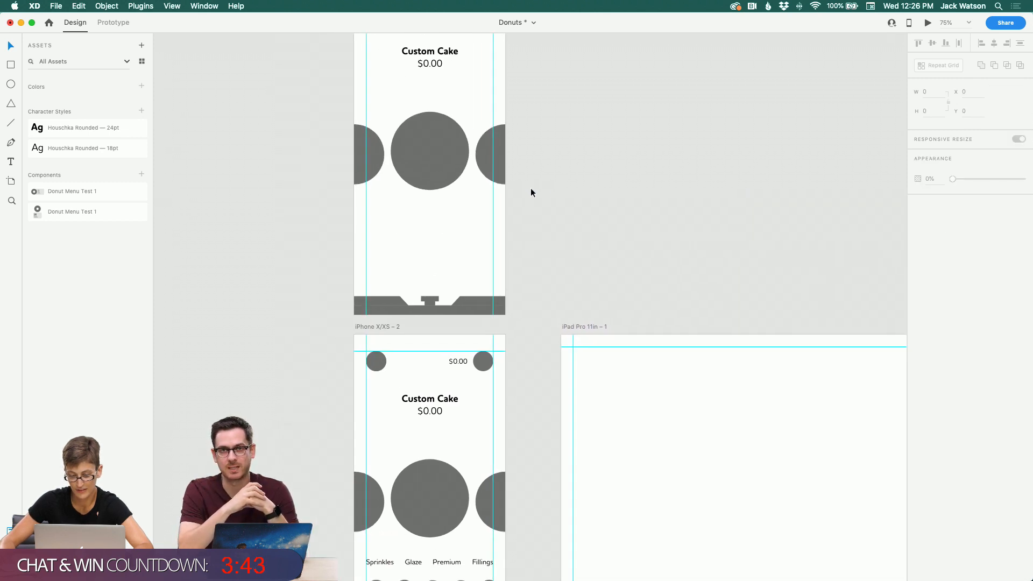
scroll(531, 188, "down", 5)
scroll(531, 191, "down", 1)
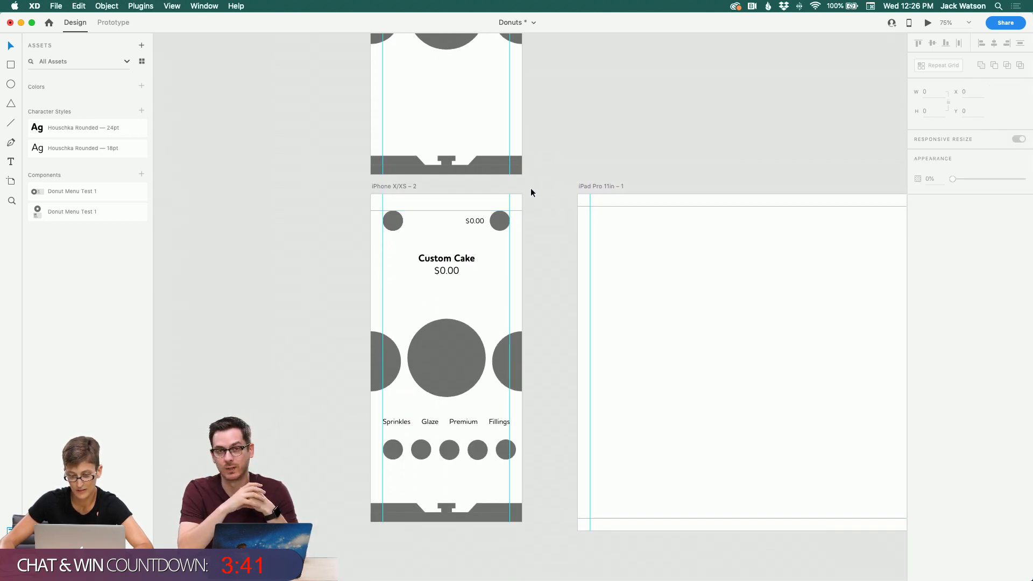
Step: Nudge the Custom Cake screen's large circle row slightly upward
left_click(445, 345)
left_click_drag(445, 345, 443, 333)
scroll(443, 332, "up", 3)
scroll(448, 255, "up", 3)
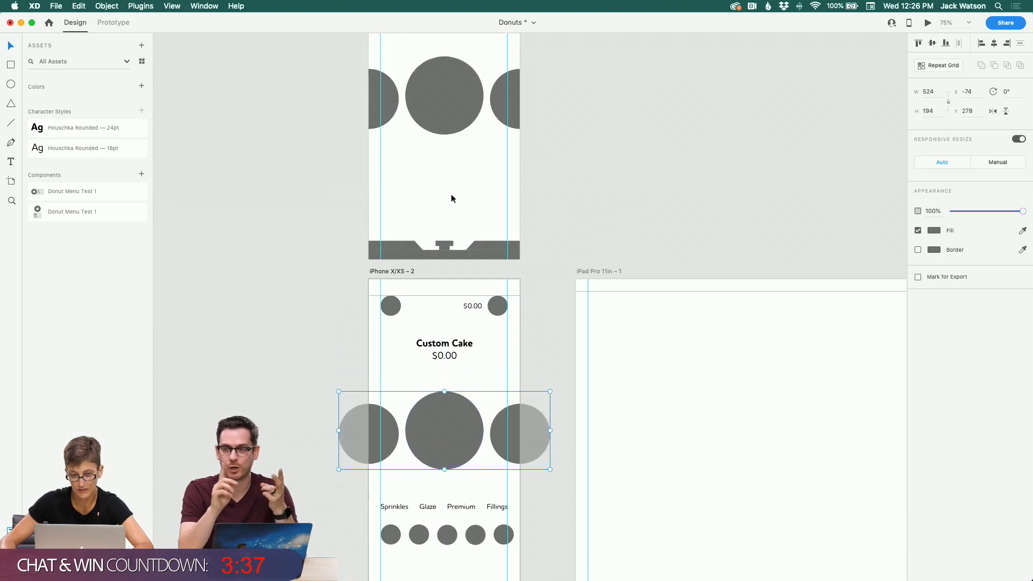
Step: Replace the upper artboard's circle row with a pasted copy and shift it slightly lower
left_click(442, 129)
key("Delete")
key("super+v")
scroll(434, 127, "up", 3)
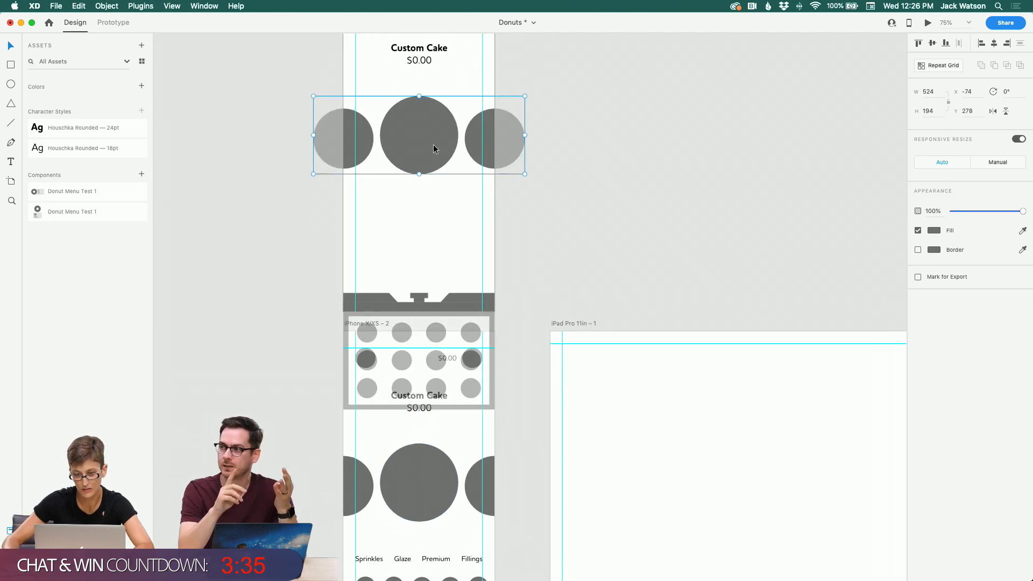
left_click_drag(434, 145, 434, 158)
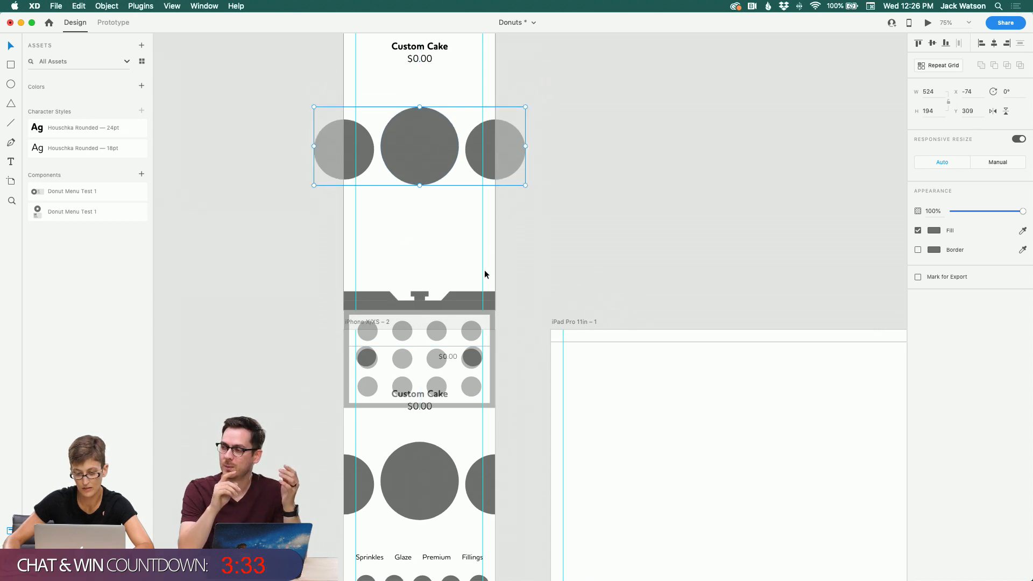
left_click(602, 273)
scroll(601, 272, "up", 2)
scroll(601, 272, "down", 5)
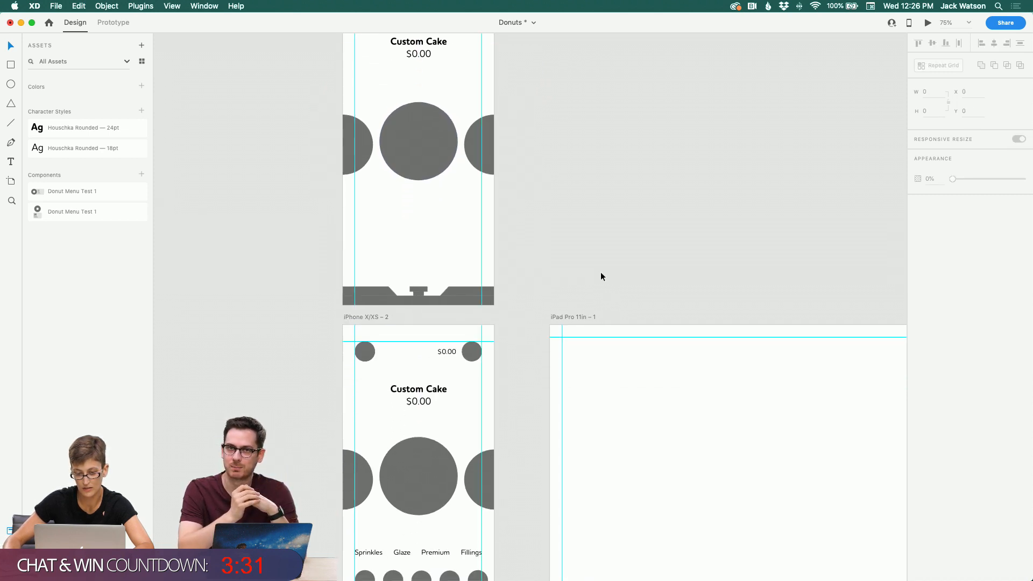
scroll(600, 272, "down", 3)
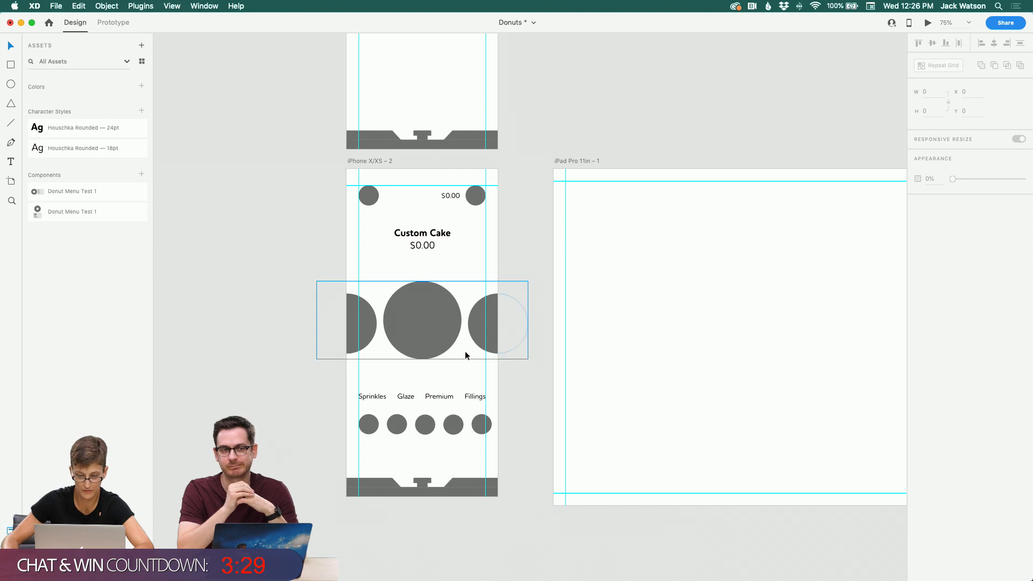
Step: Move the last small topping circle past the artboard's right edge and distribute the whole small circle row evenly
left_click(377, 396)
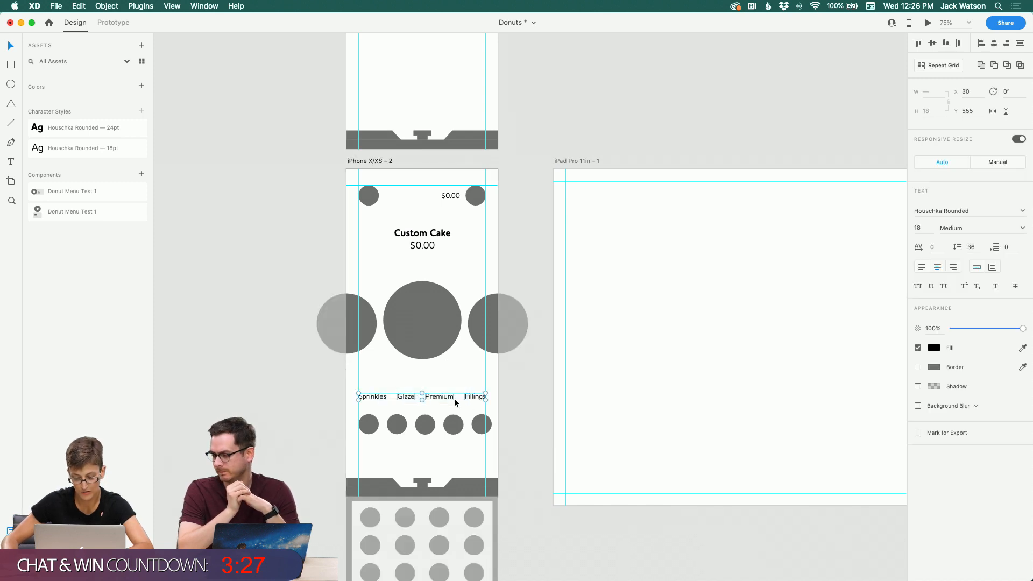
left_click(392, 434)
left_click(367, 444)
left_click(485, 424)
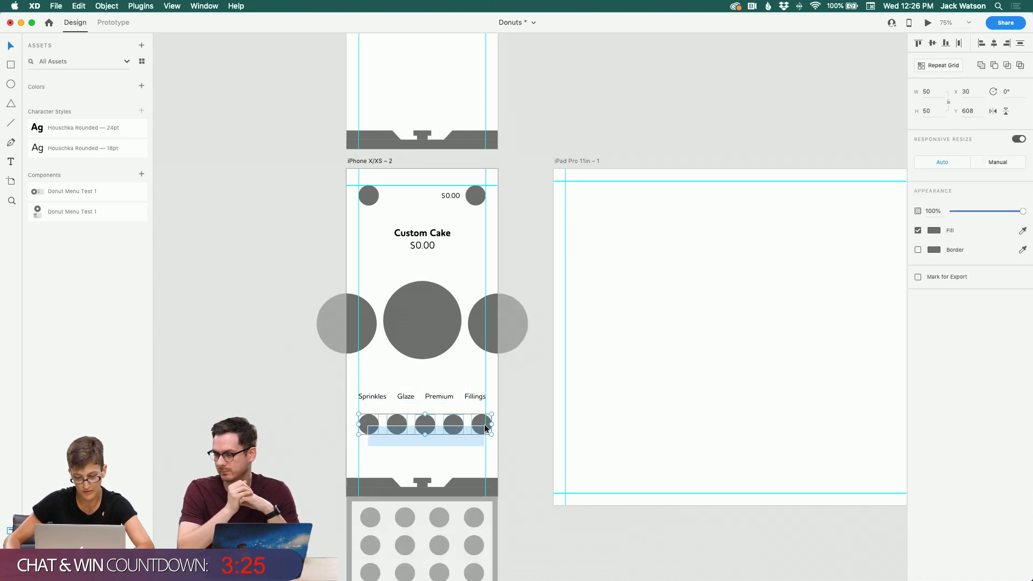
left_click(443, 454)
left_click(475, 431)
key("super+shift+a")
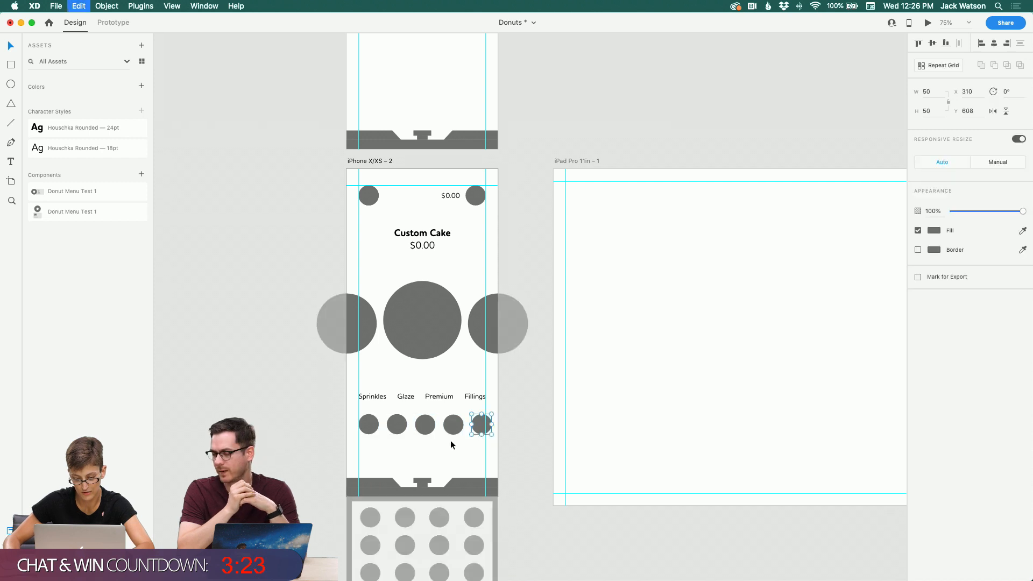
left_click_drag(481, 430, 497, 432)
left_click(413, 451)
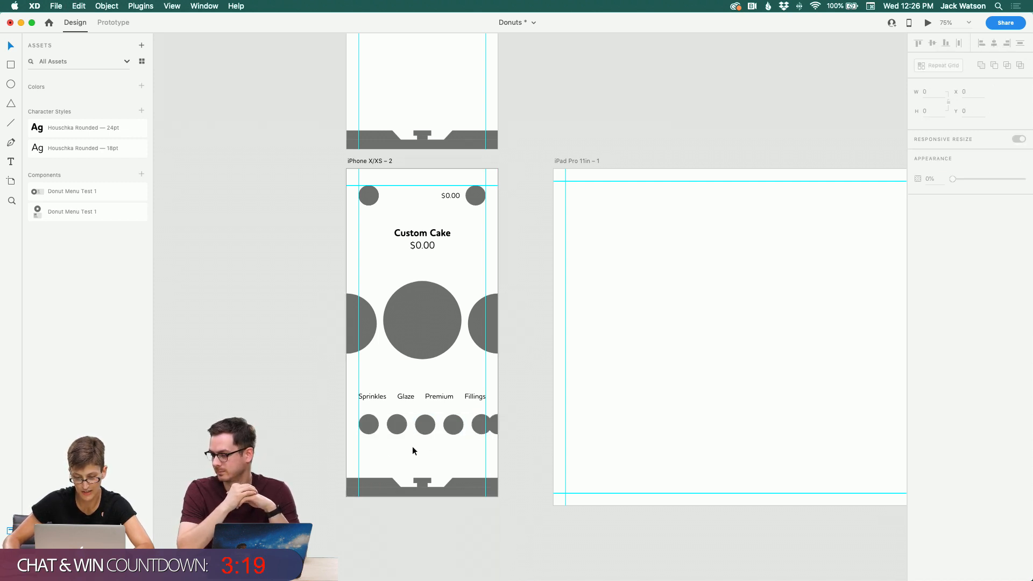
left_click_drag(362, 448, 497, 430)
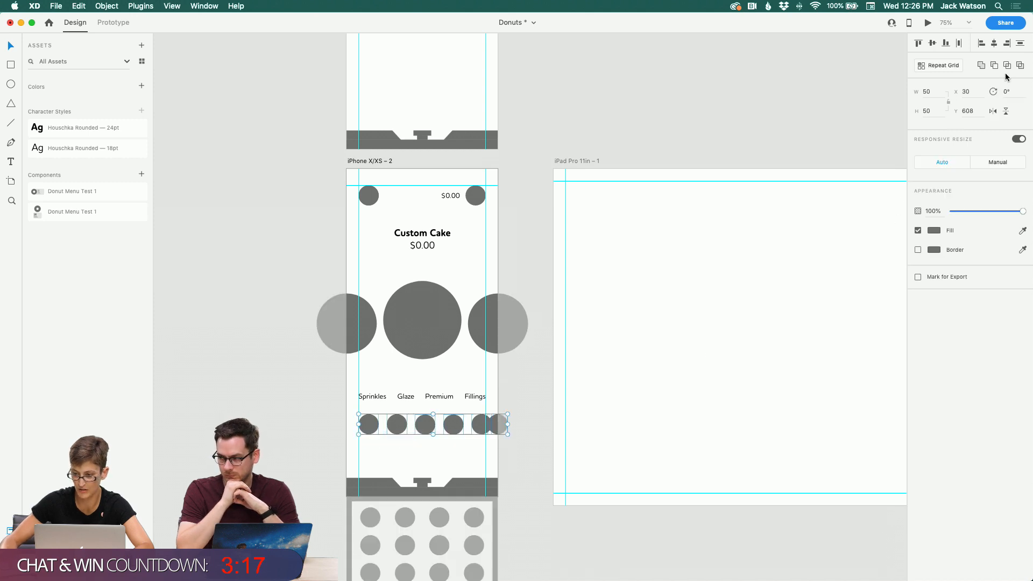
left_click(960, 43)
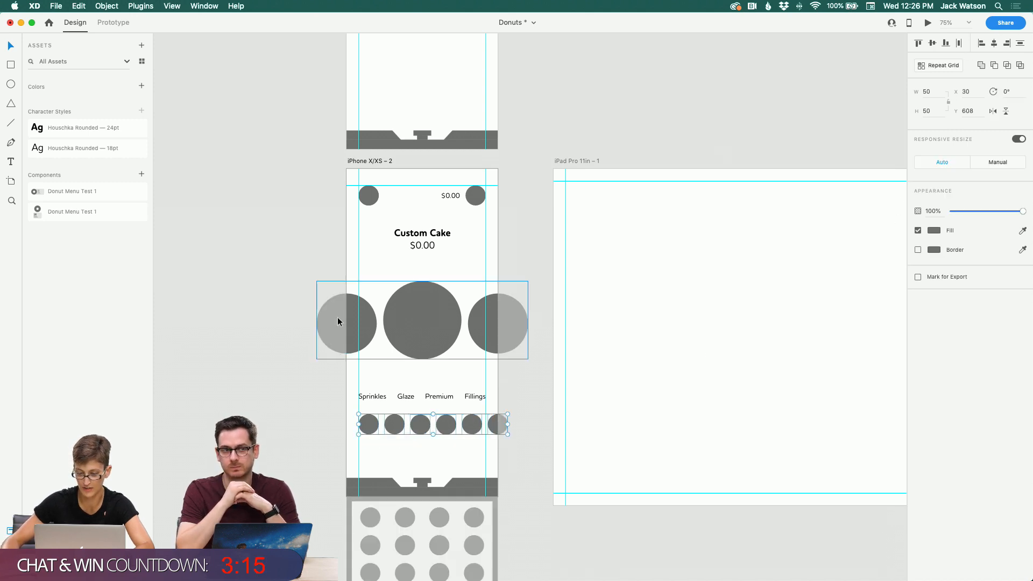
left_click(231, 330)
scroll(230, 329, "up", 2)
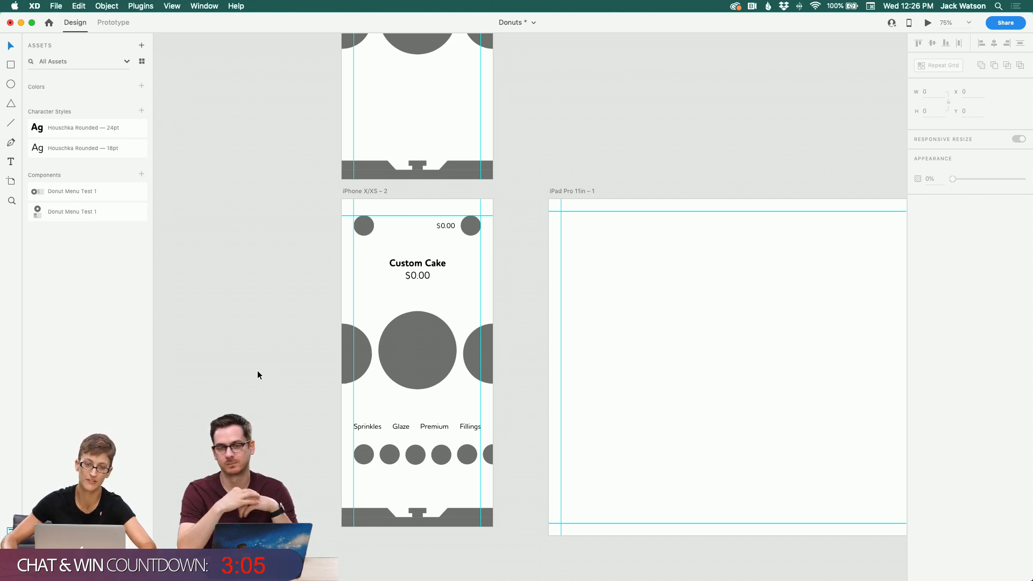
scroll(358, 477, "up", 1)
left_click(487, 460)
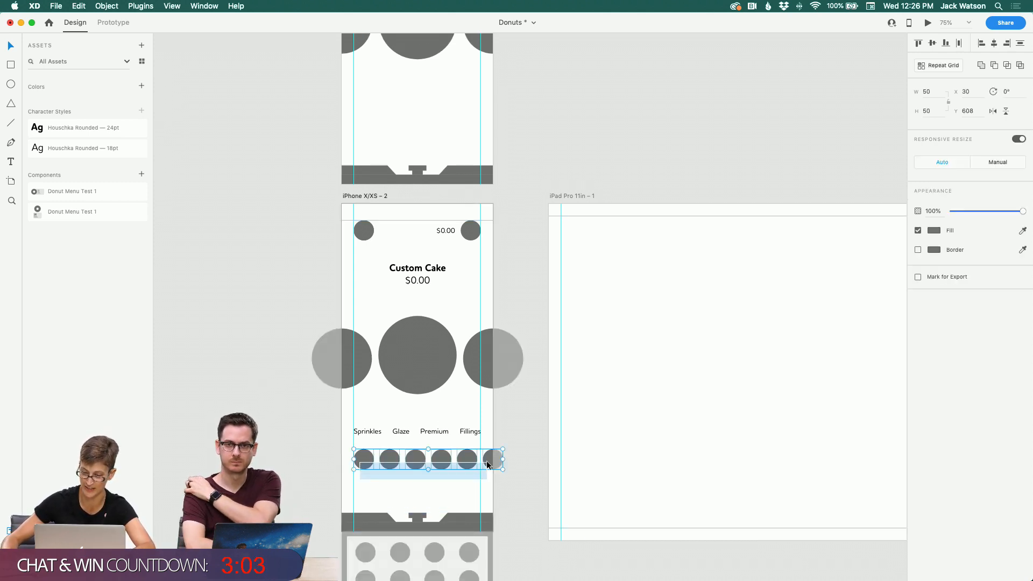
scroll(487, 460, "down", 1)
left_click(431, 479)
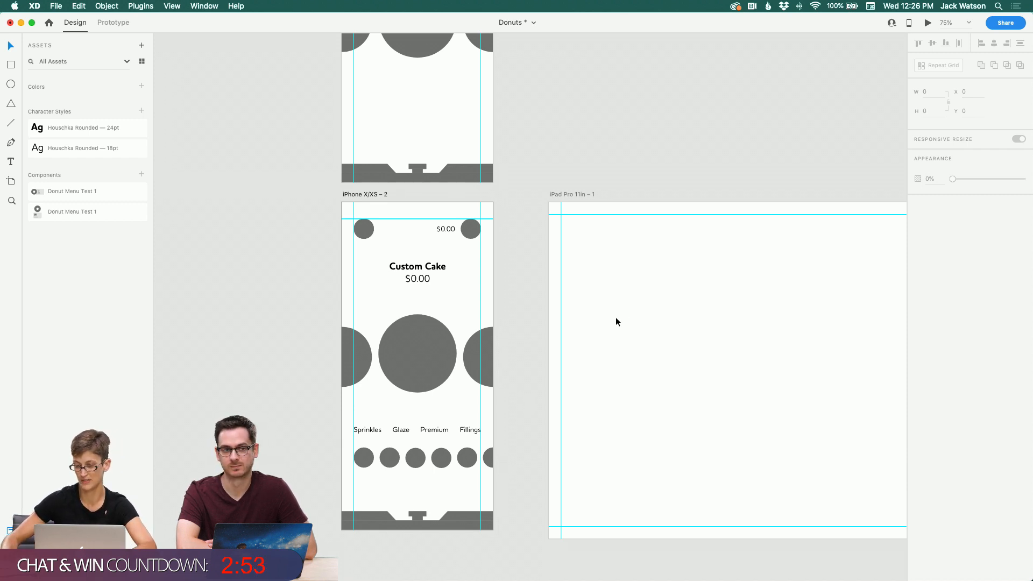
scroll(616, 321, "up", 1)
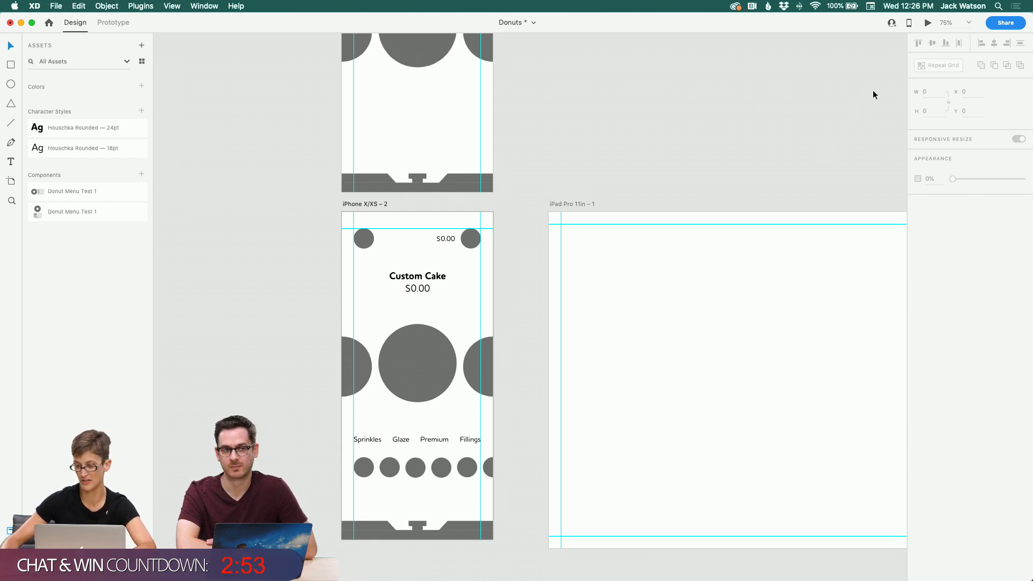
left_click(1006, 23)
scroll(633, 63, "down", 1)
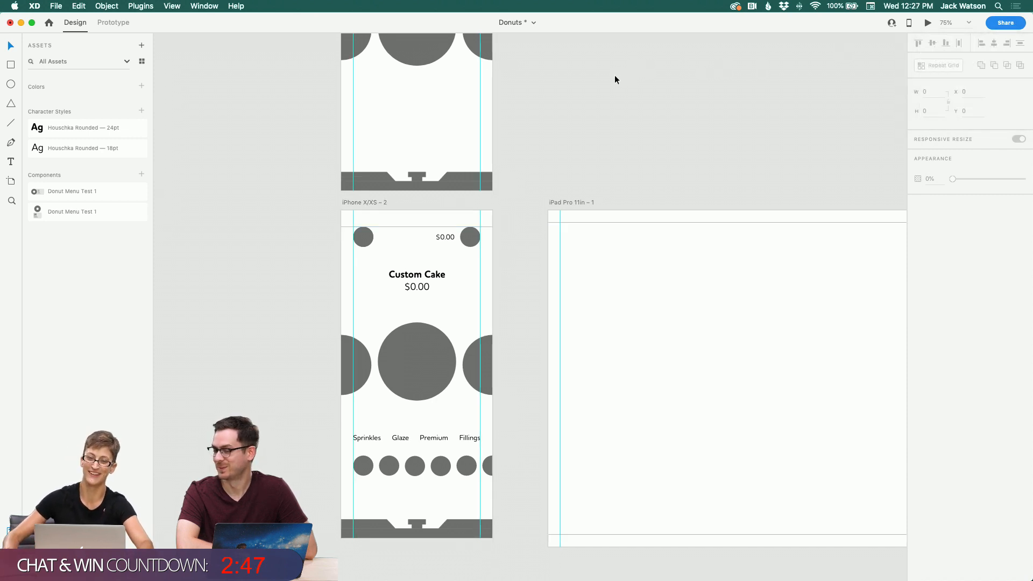
scroll(613, 143, "down", 1)
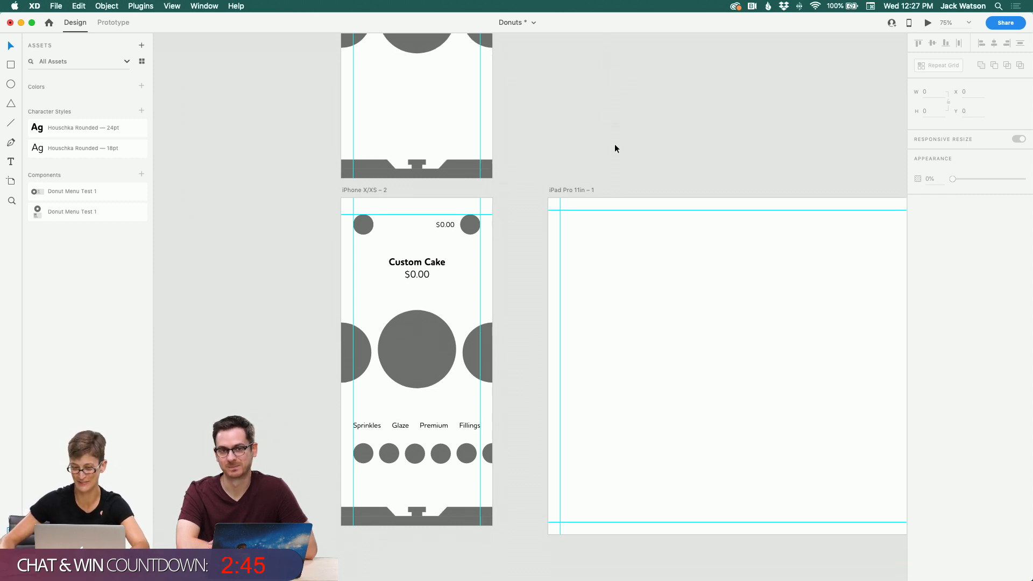
scroll(607, 171, "up", 5)
scroll(607, 171, "right", 3)
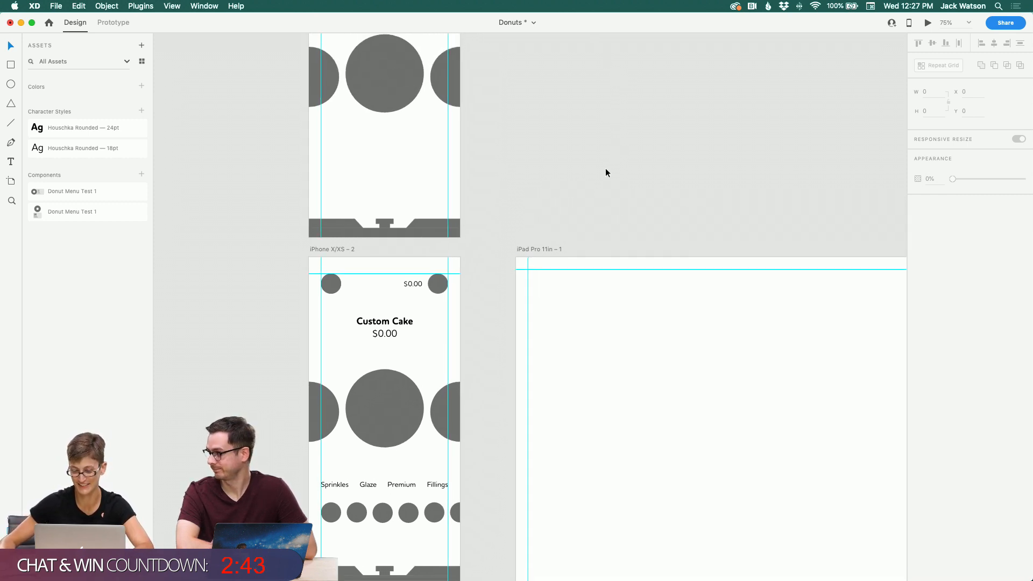
scroll(608, 173, "up", 5)
scroll(607, 173, "right", 1)
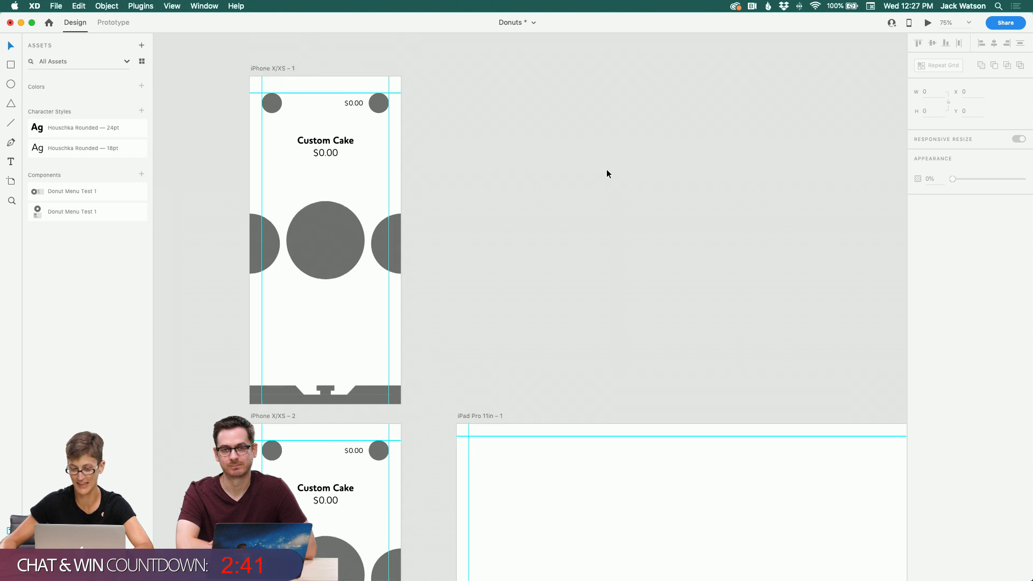
scroll(607, 173, "up", 1)
scroll(606, 173, "down", 4)
scroll(605, 173, "left", 1)
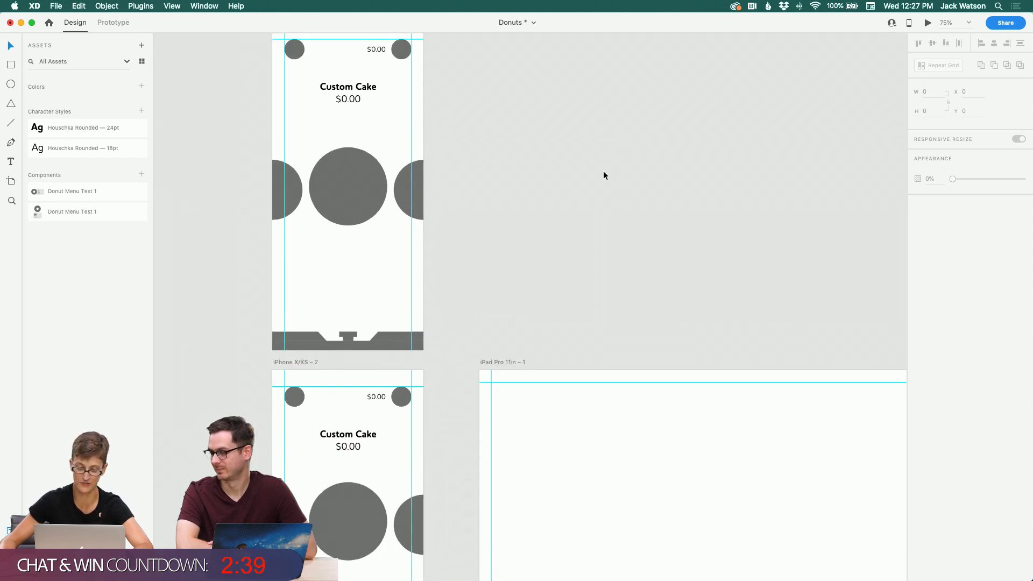
scroll(603, 175, "up", 6)
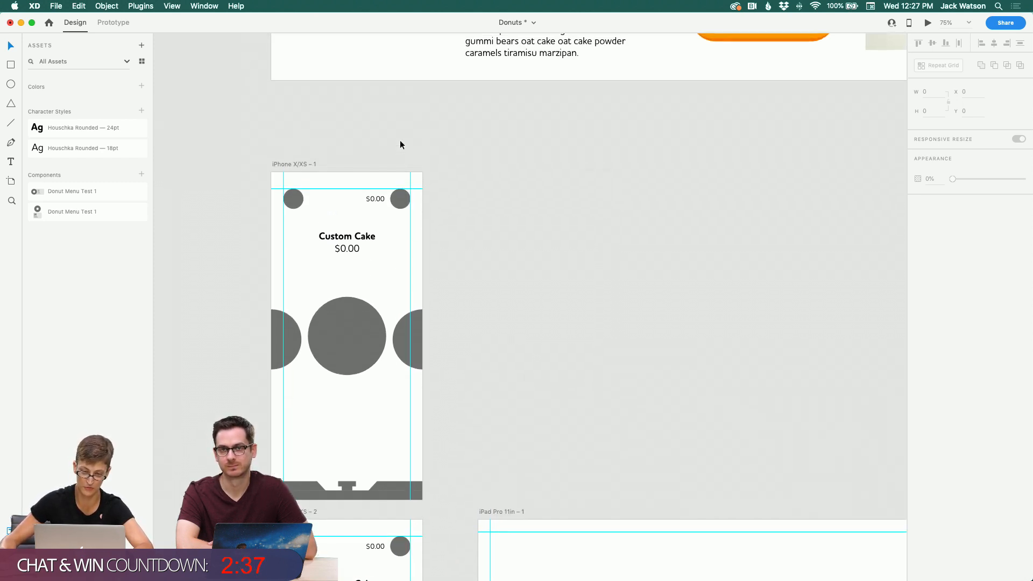
left_click_drag(295, 165, 296, 137)
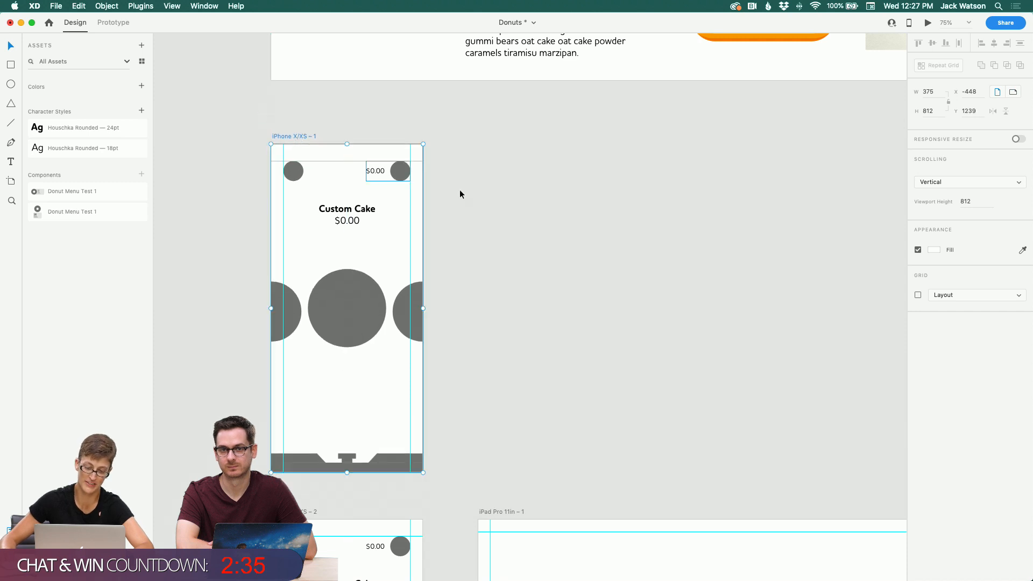
scroll(479, 198, "right", 1)
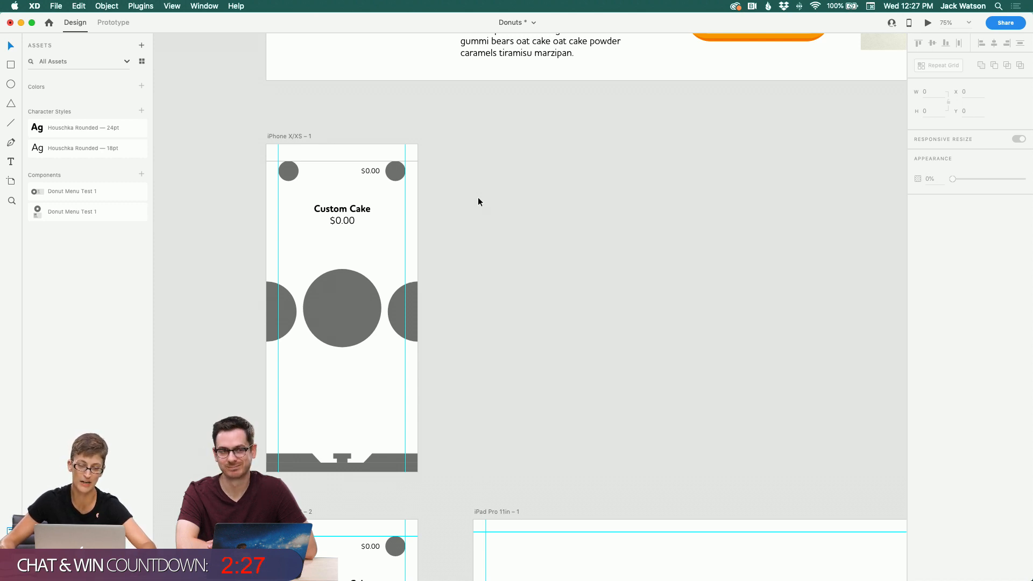
scroll(478, 202, "down", 5)
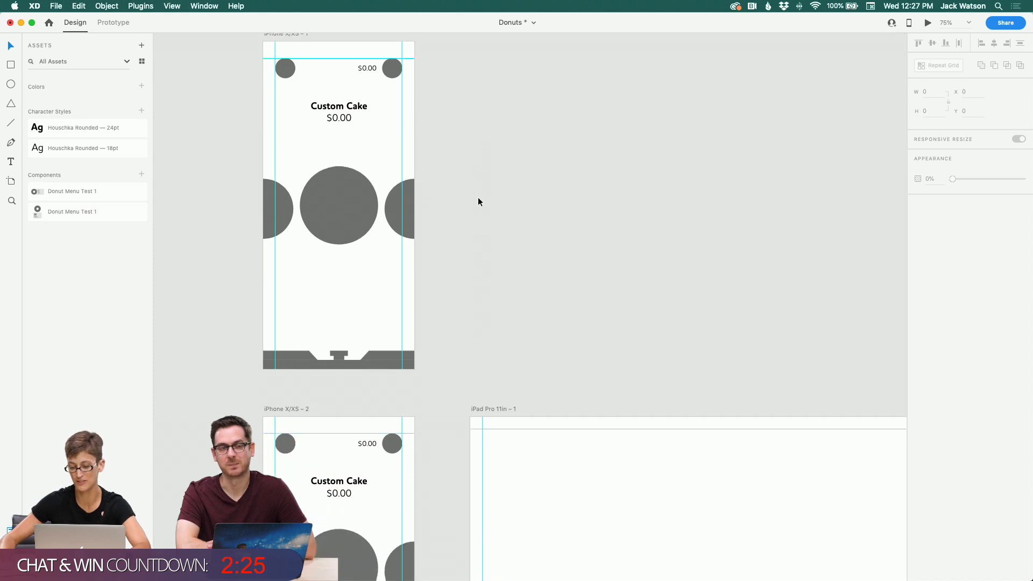
scroll(478, 202, "down", 1)
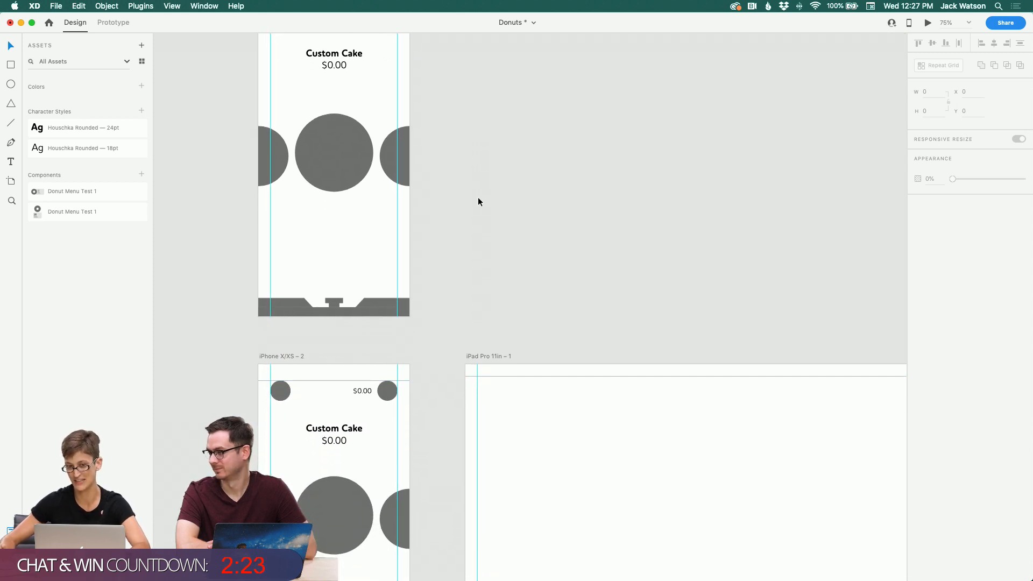
Step: Duplicate the iPad Pro 11in artboard and shift the copy slightly to the right
scroll(478, 202, "down", 1)
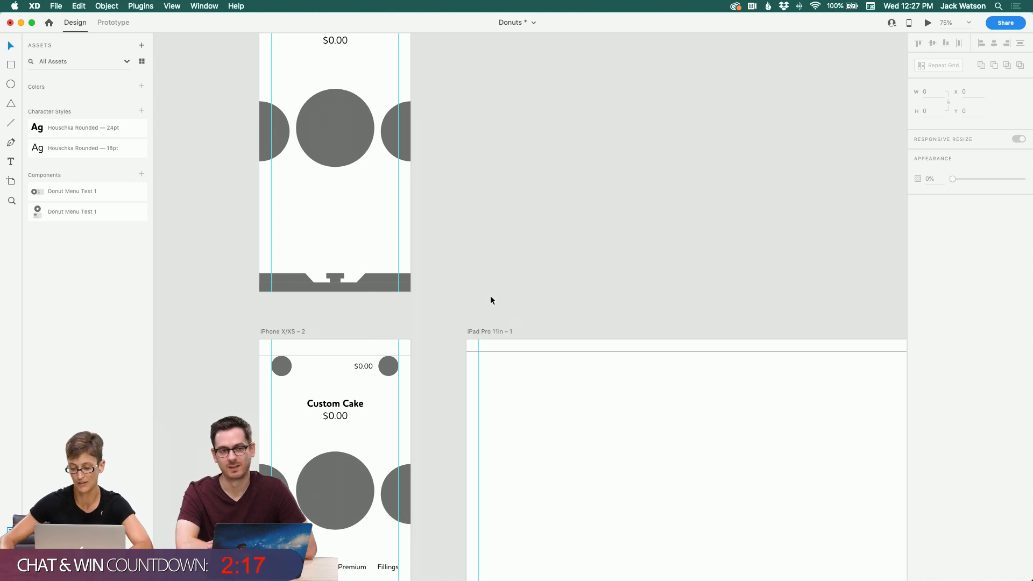
scroll(491, 300, "down", 5)
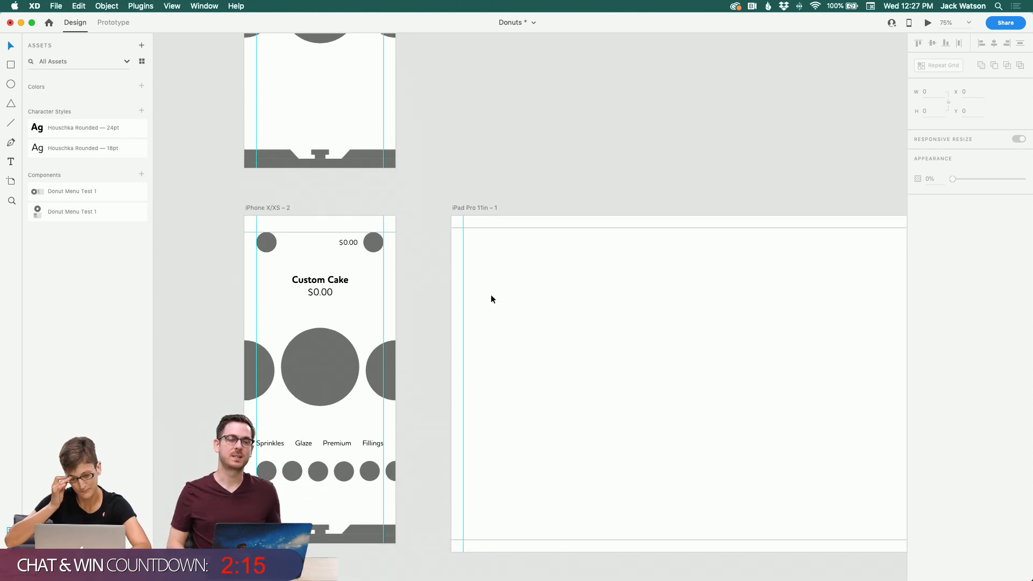
scroll(450, 245, "up", 7)
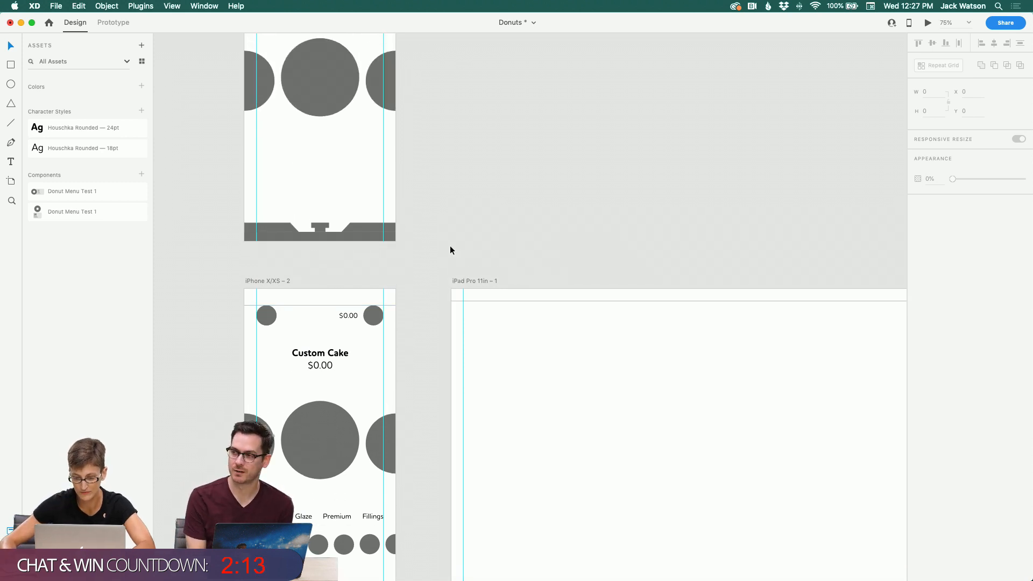
left_click(485, 379)
key("cmd+d")
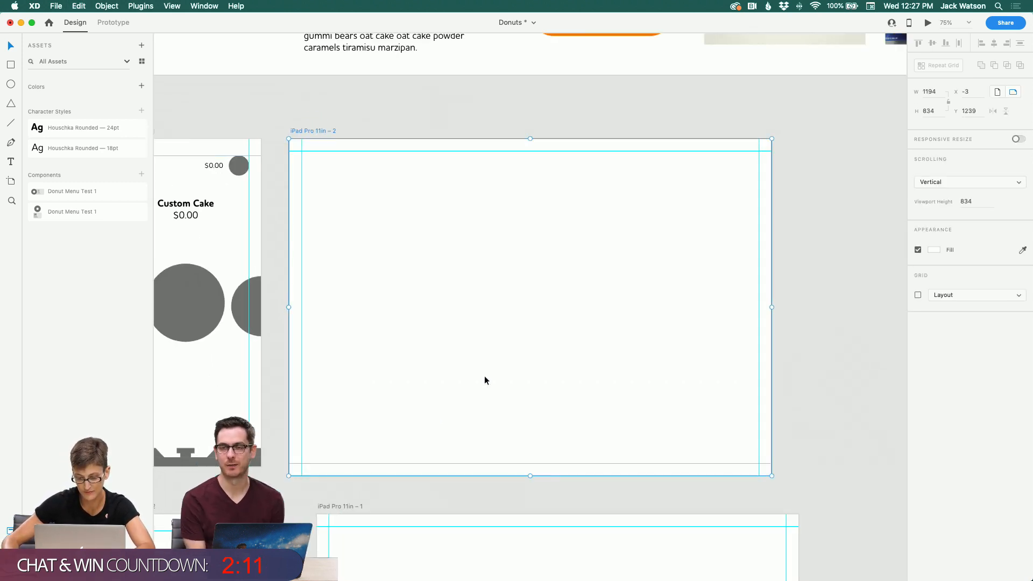
left_click_drag(326, 130, 354, 131)
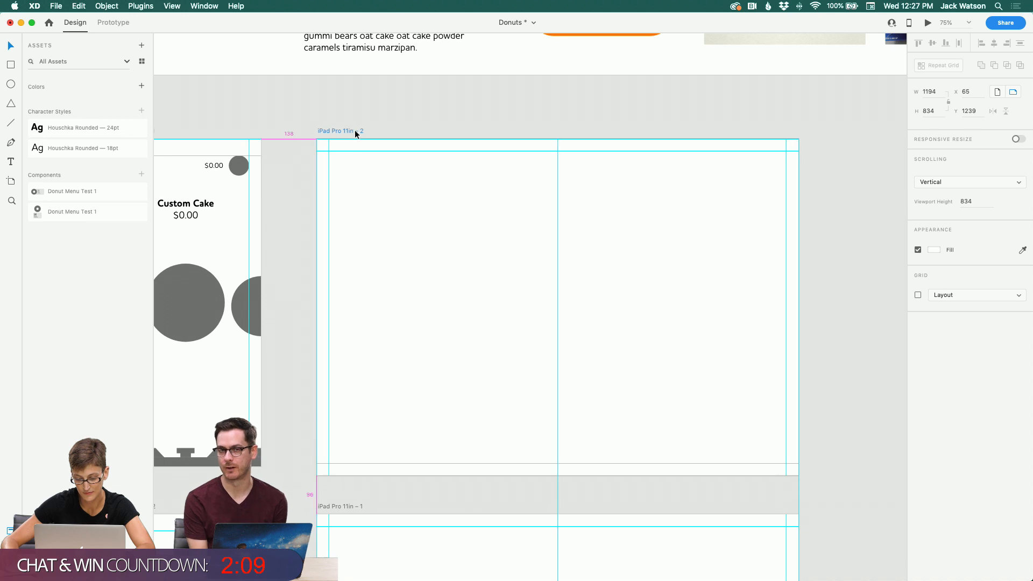
Step: Rename the upper iPhone artboard as Custom-Donut-Base
scroll(259, 107, "left", 5)
double_click(252, 130)
type("B")
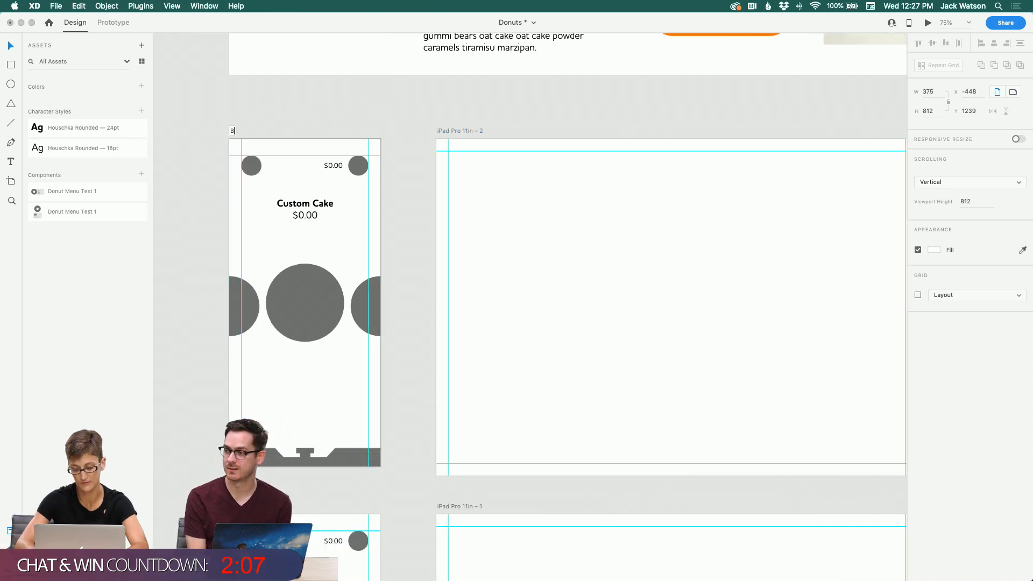
type("ut")
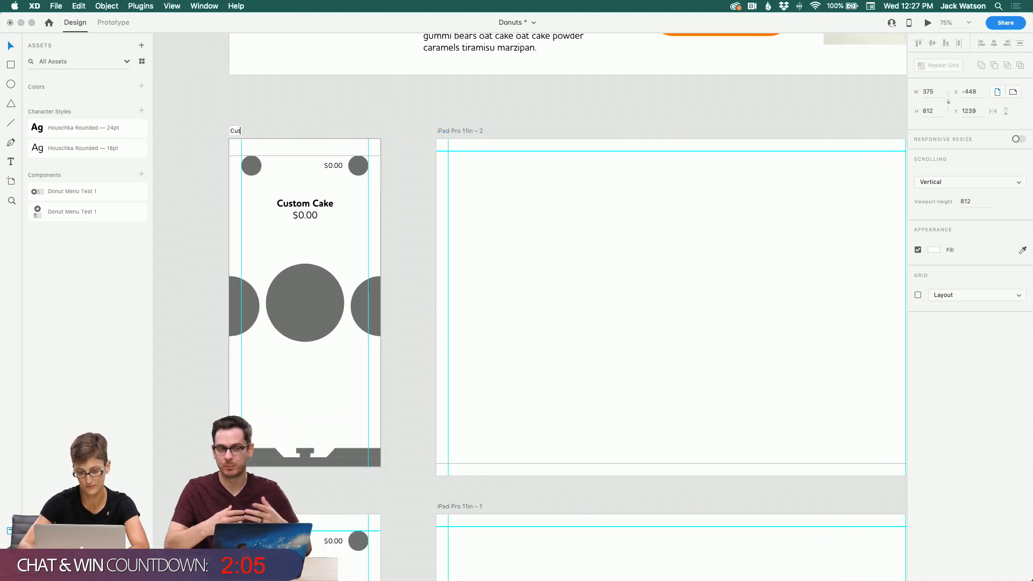
key("BackSpace")
type("stom-Donut-Base")
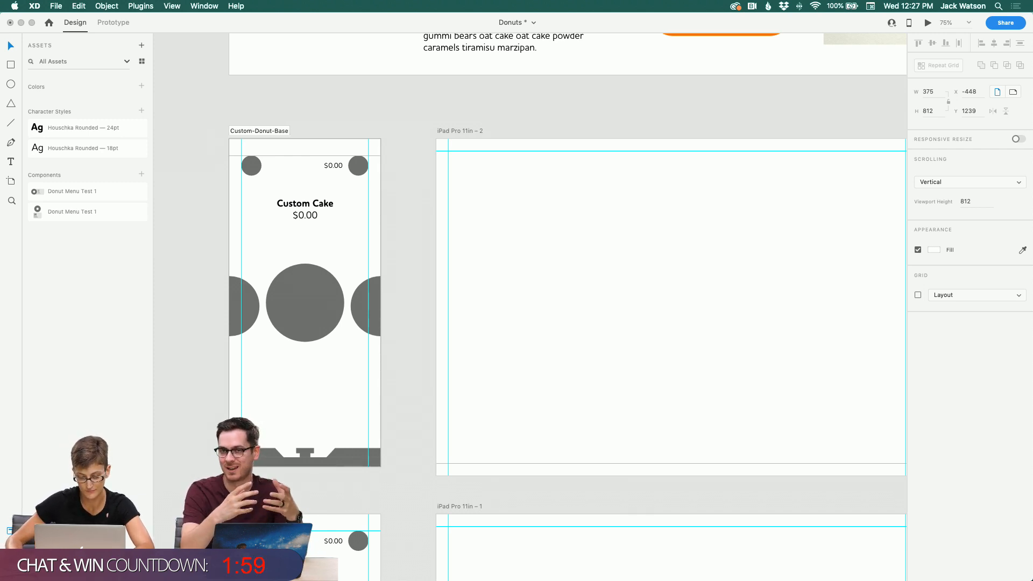
Step: Rename the lower iPhone artboard as Custom-Donuts-Toppings
left_click(252, 507)
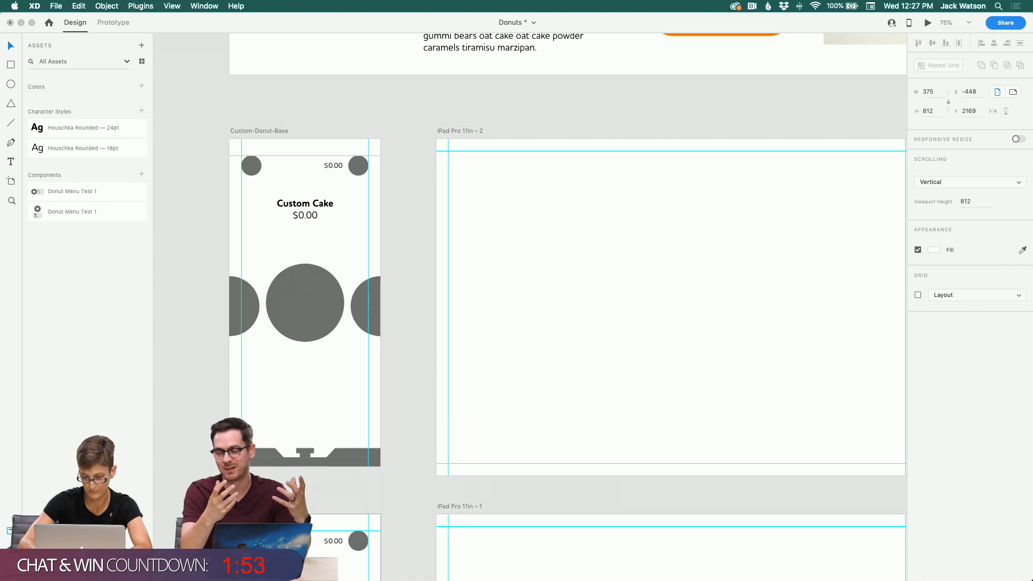
key("Return")
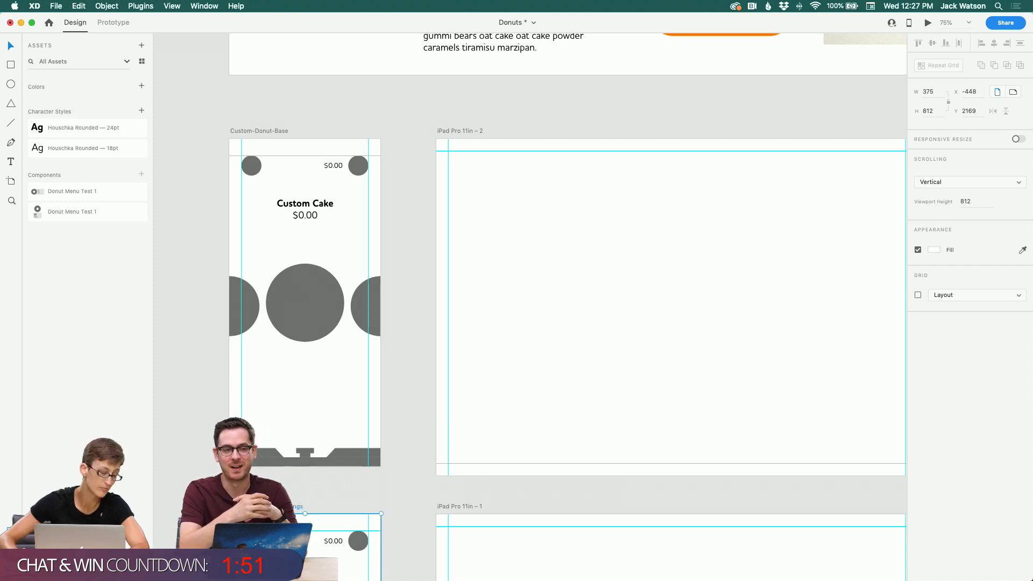
scroll(249, 183, "right", 3)
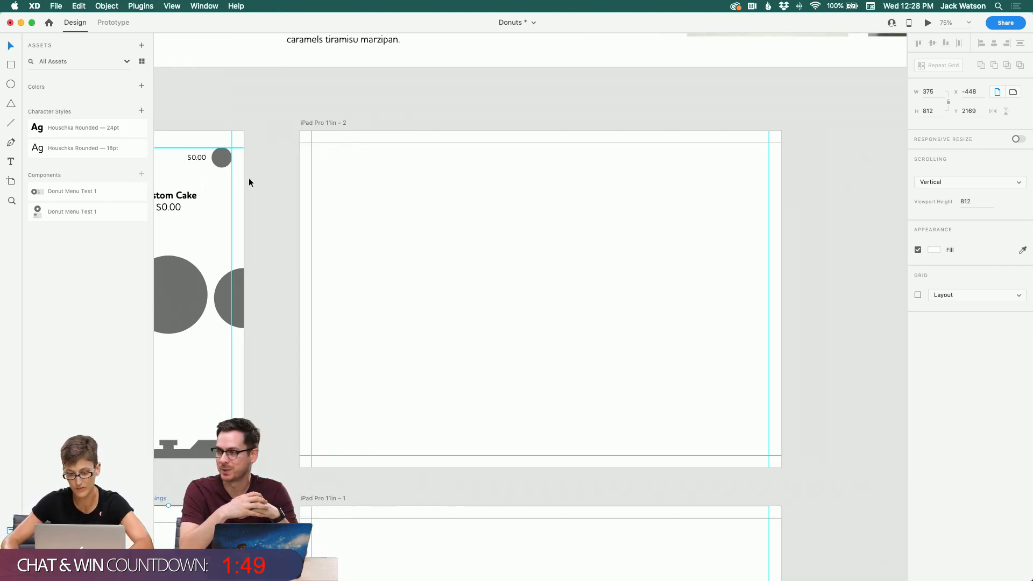
scroll(269, 183, "down", 3)
Step: Delete the left large circle on the Custom-Donuts-Toppings artboard, then undo the deletion
left_click(243, 255)
scroll(242, 252, "left", 3)
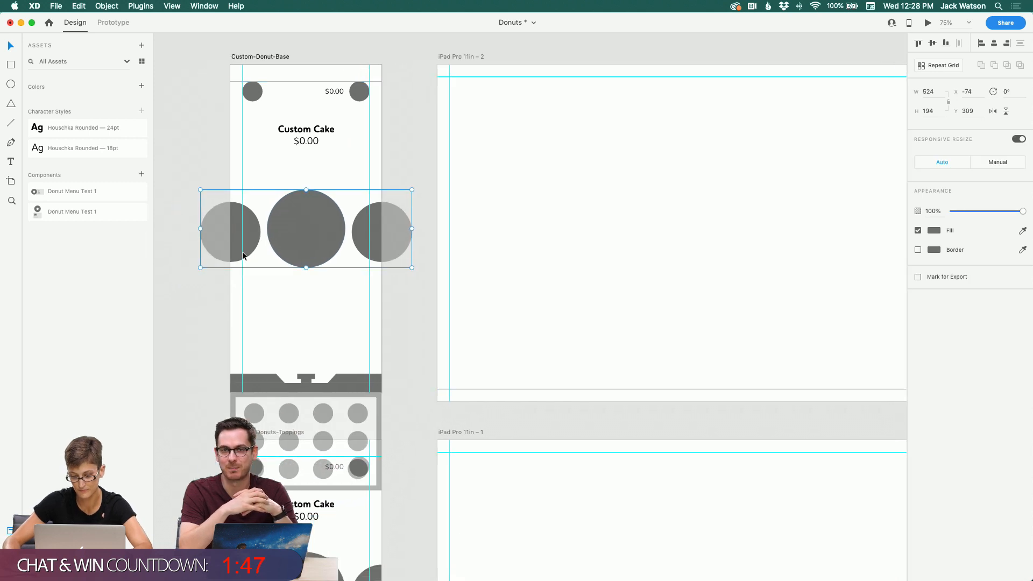
scroll(242, 252, "down", 4)
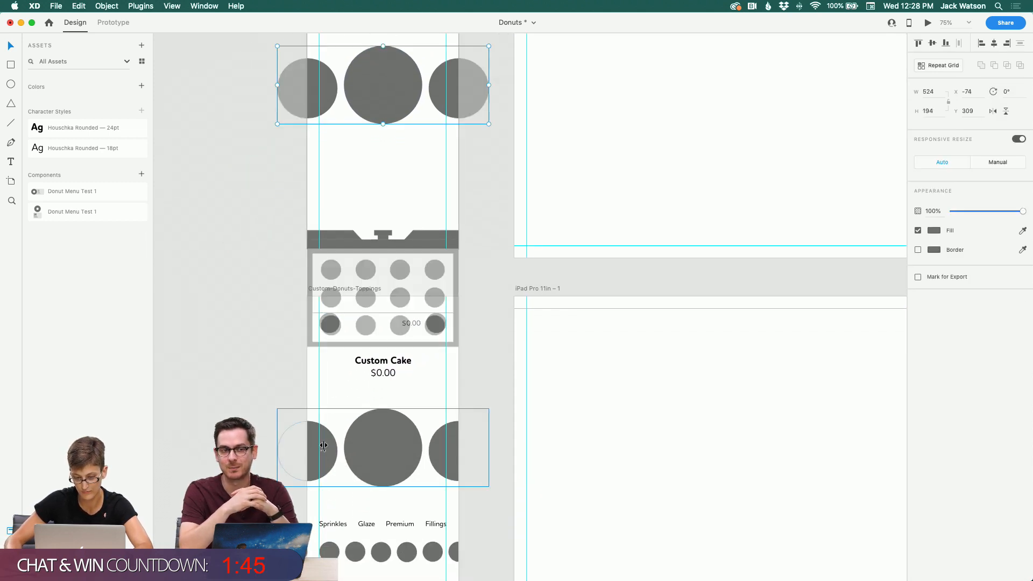
double_click(326, 447)
key("Delete")
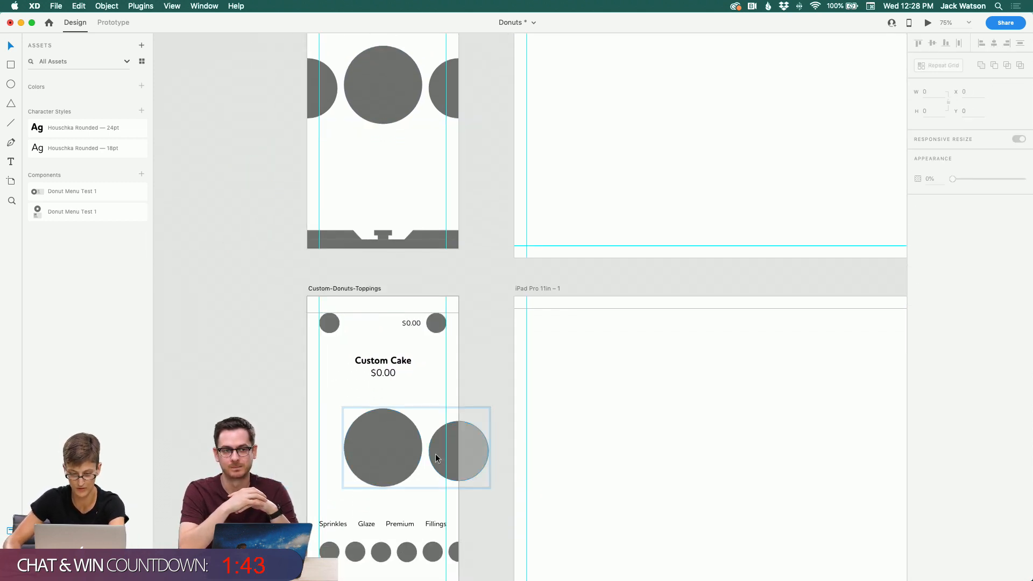
left_click(437, 455)
key("super+z")
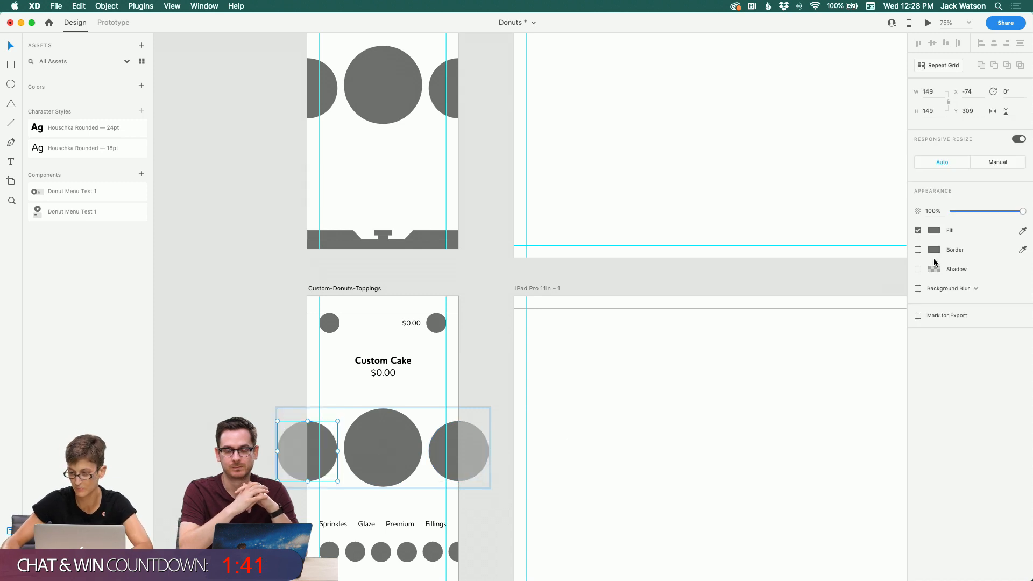
Step: Reduce the opacity of the left and right circles on the Custom-Donuts-Toppings artboard
left_click_drag(983, 210, 704, 195)
left_click(443, 459)
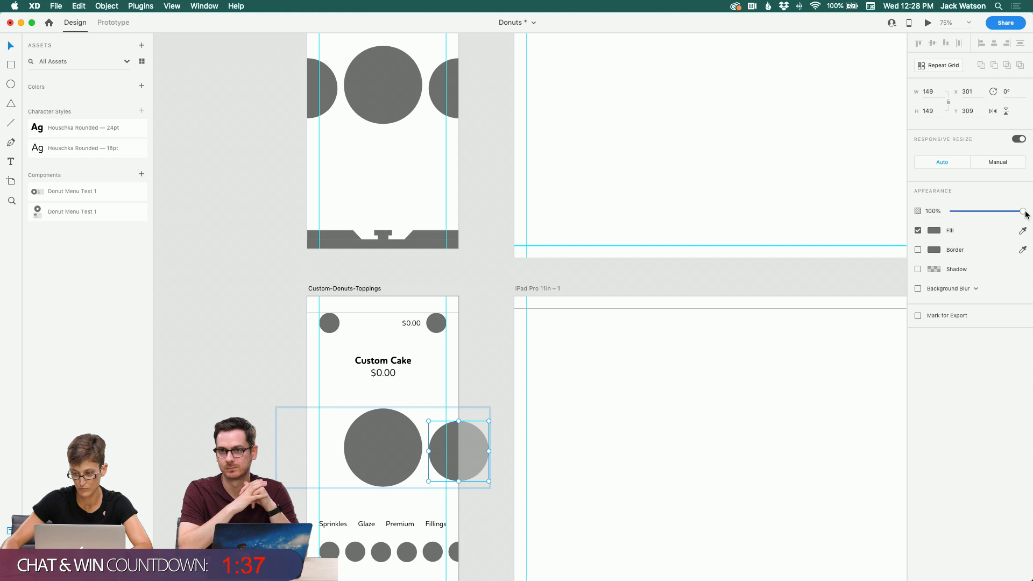
left_click_drag(1026, 214, 702, 187)
left_click(374, 450)
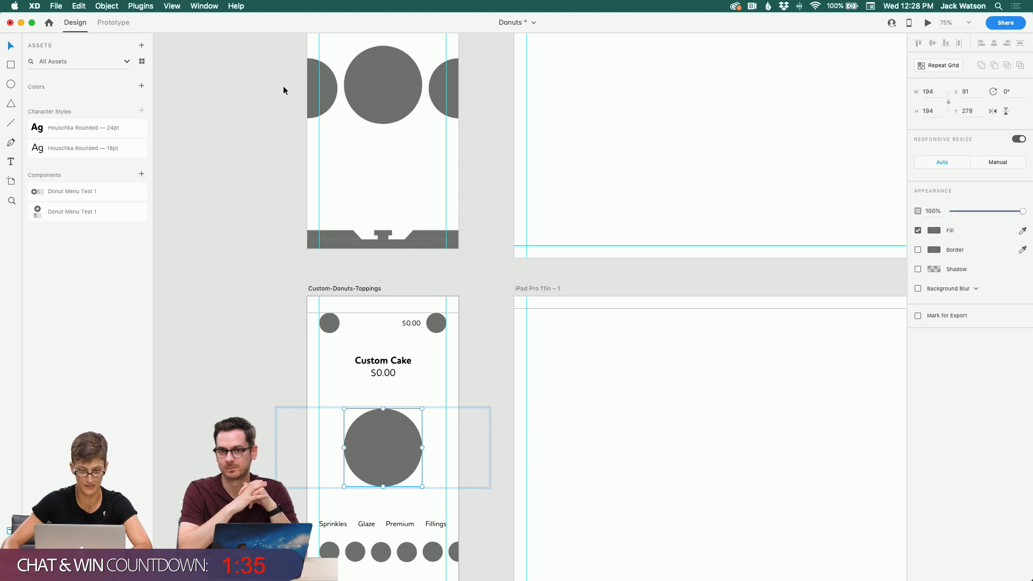
Step: Rename the middle circle on the Custom-Donut-Base artboard as Cake-donut in the layers list
scroll(283, 86, "up", 2)
double_click(367, 141)
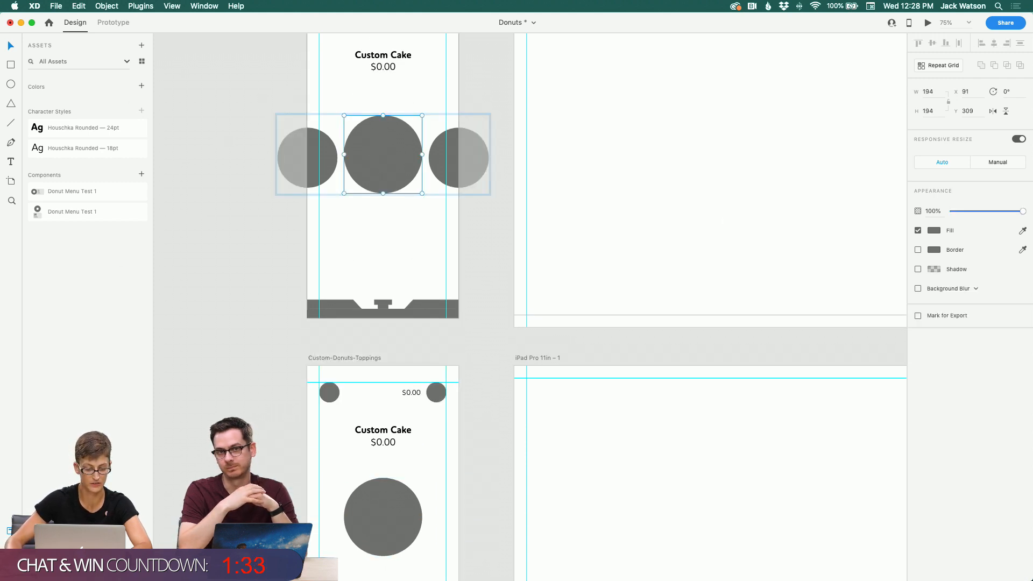
key("super+y")
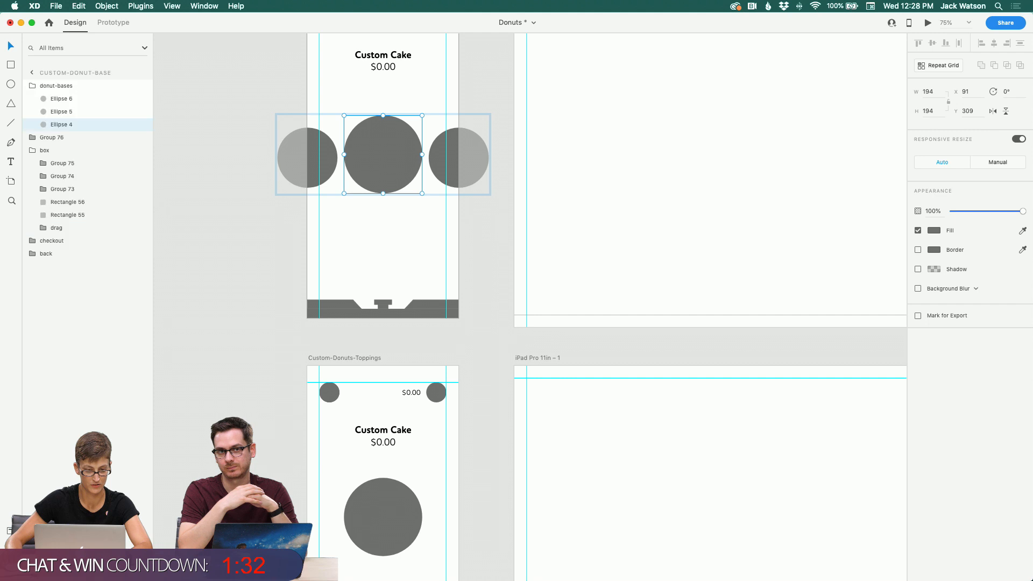
double_click(58, 124)
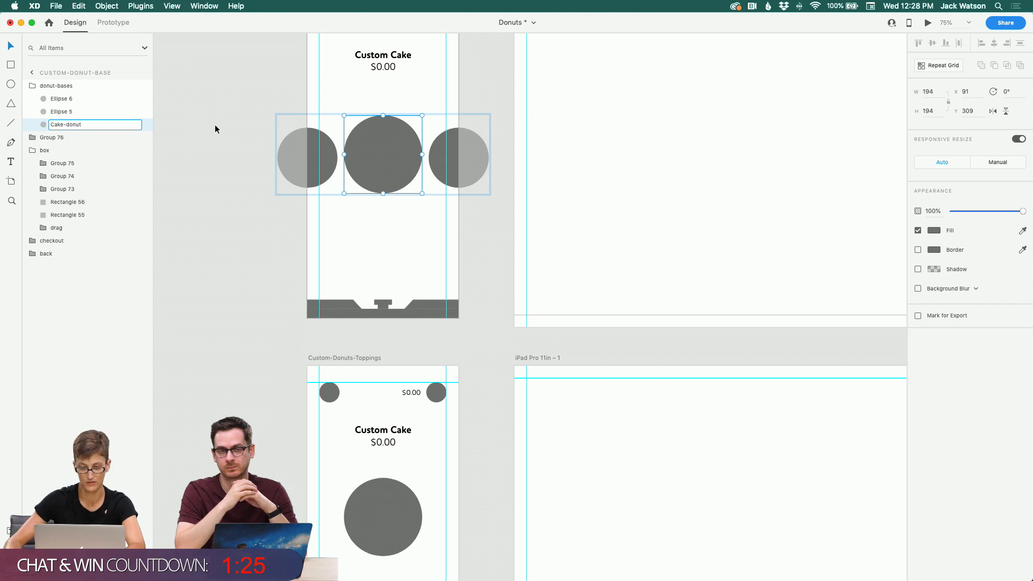
Step: Rename the left circle as raised-donut and the right circle as filled-donut
left_click(336, 159)
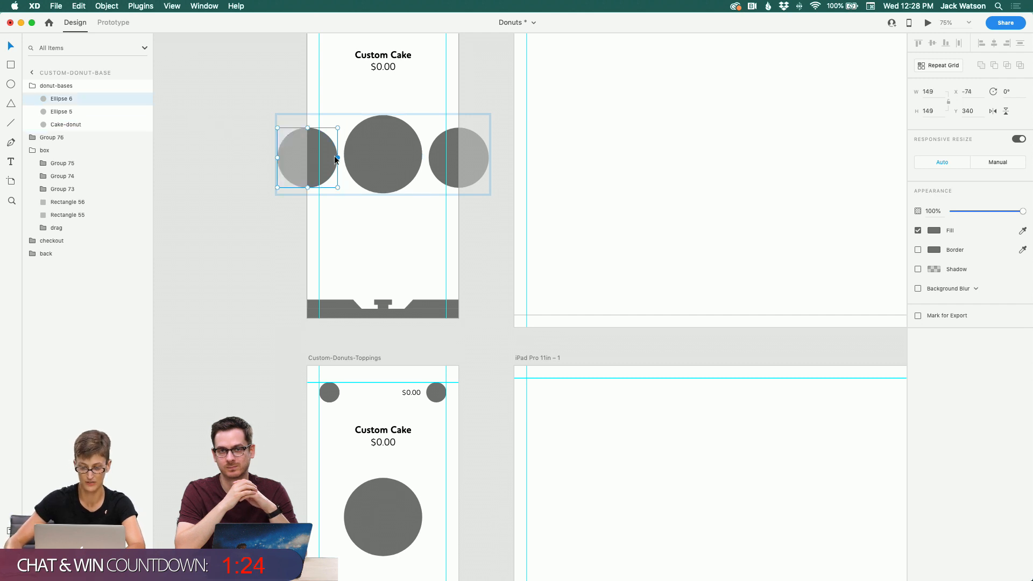
double_click(53, 99)
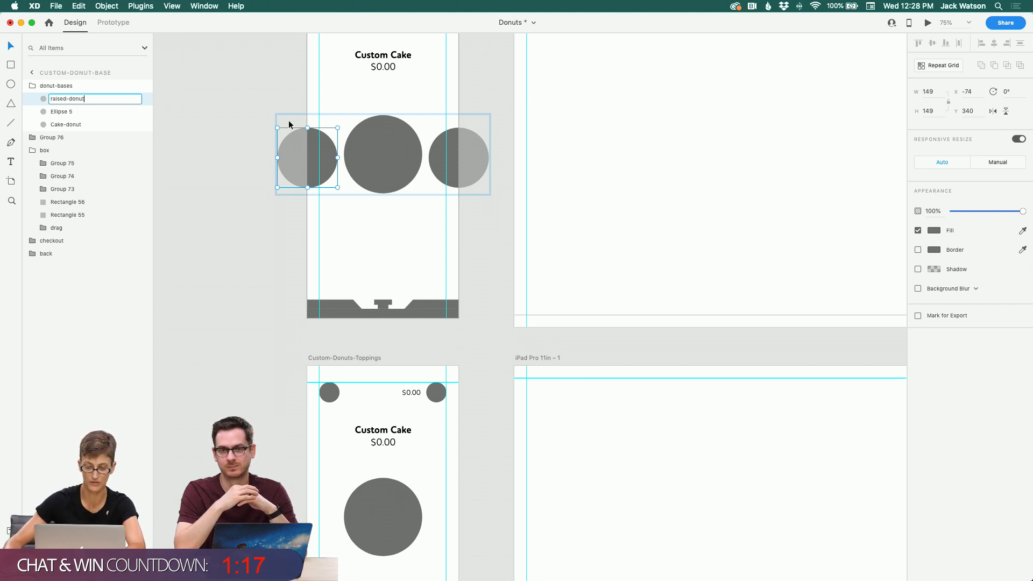
left_click(437, 159)
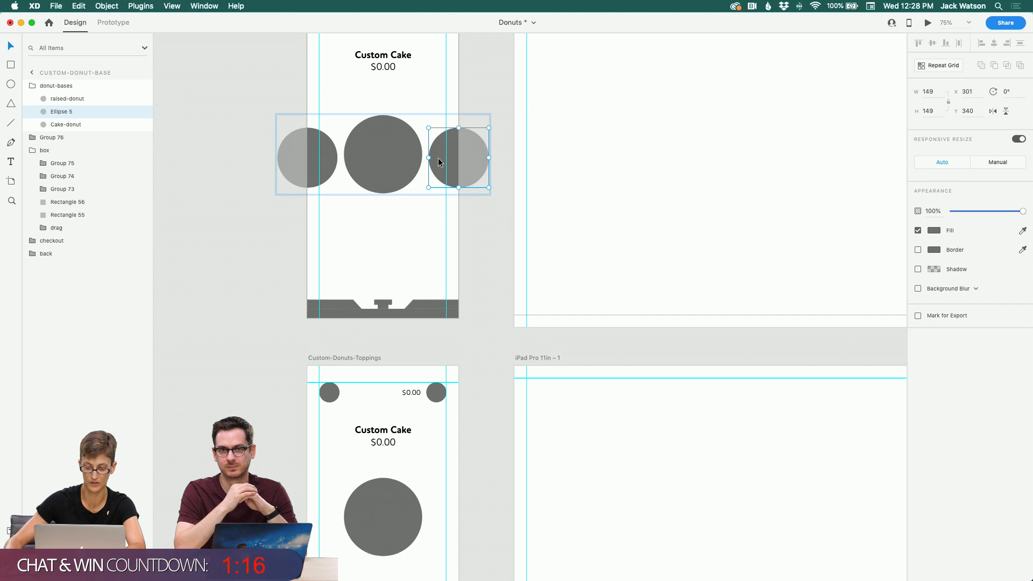
double_click(69, 112)
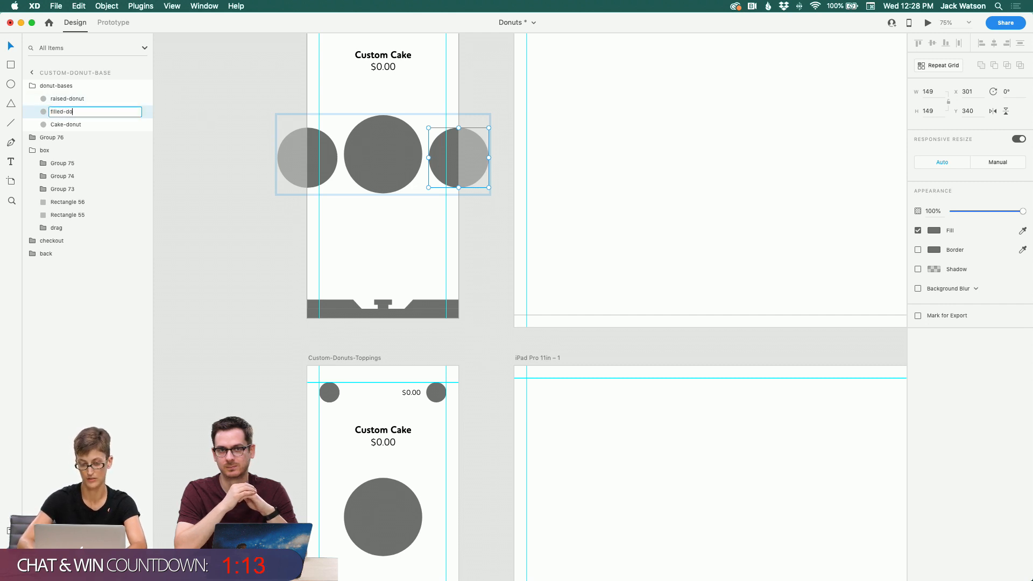
type("filled-donut")
key("Return")
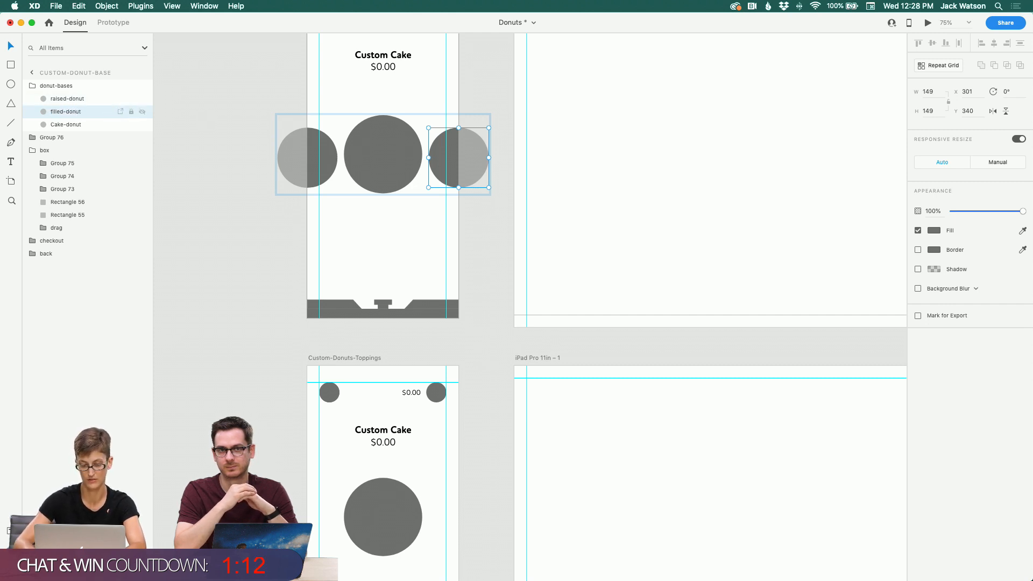
Step: Rename the group holding the Custom Cake title and price on Custom-Donut-Base as heading
left_click(312, 205)
left_click(358, 168)
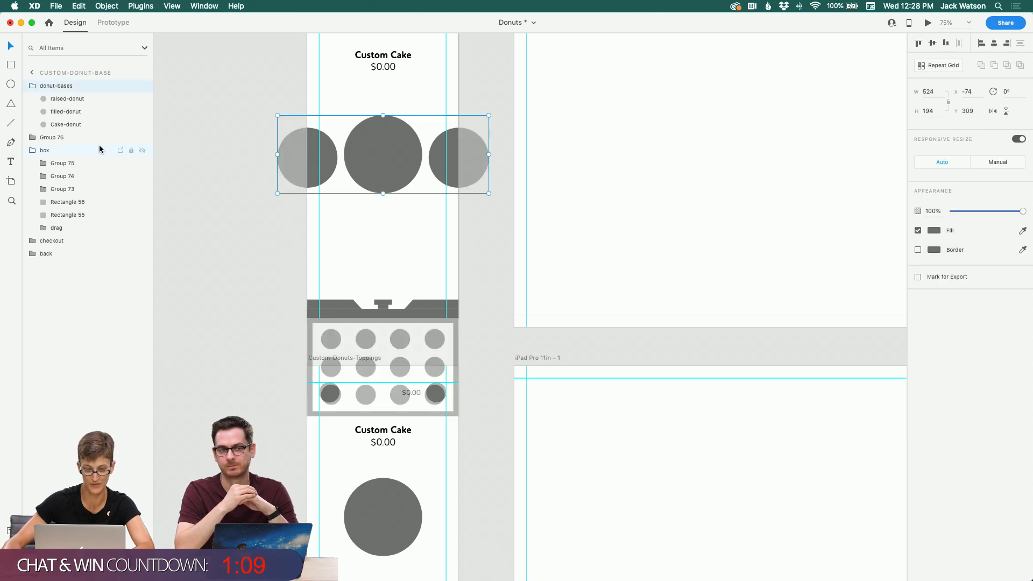
left_click(28, 89)
left_click(46, 101)
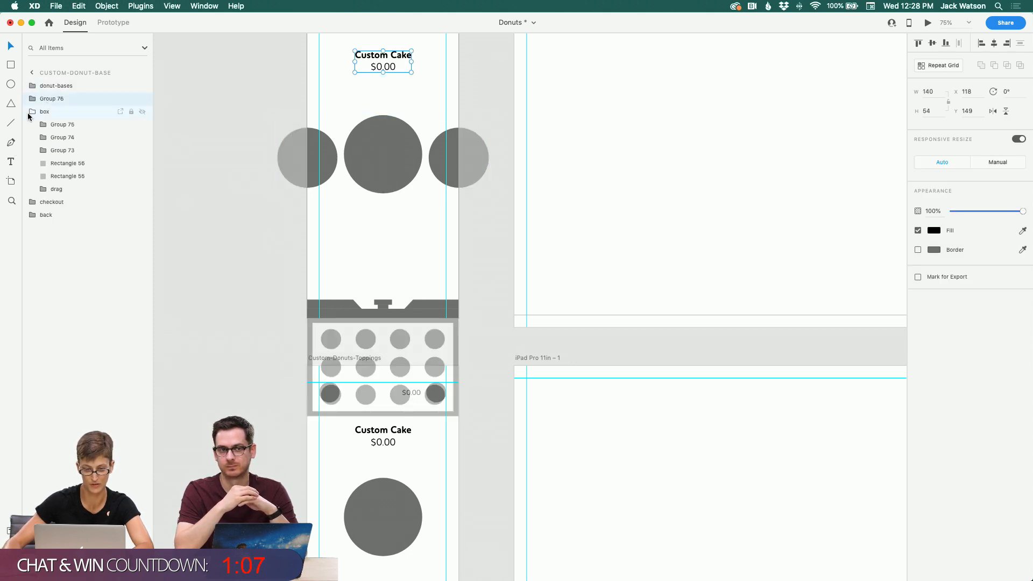
left_click(32, 113)
double_click(48, 100)
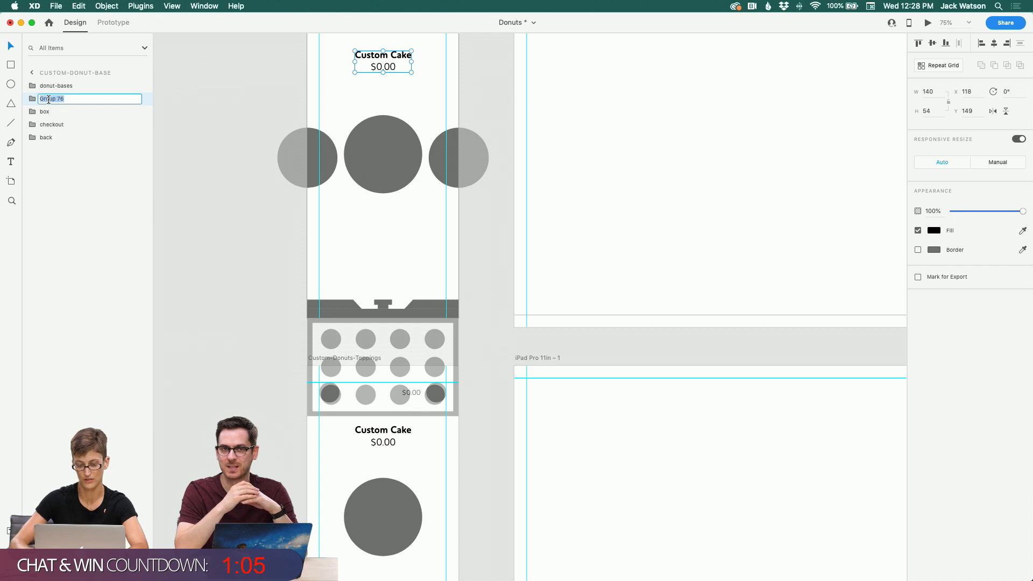
type("heading")
key("Return")
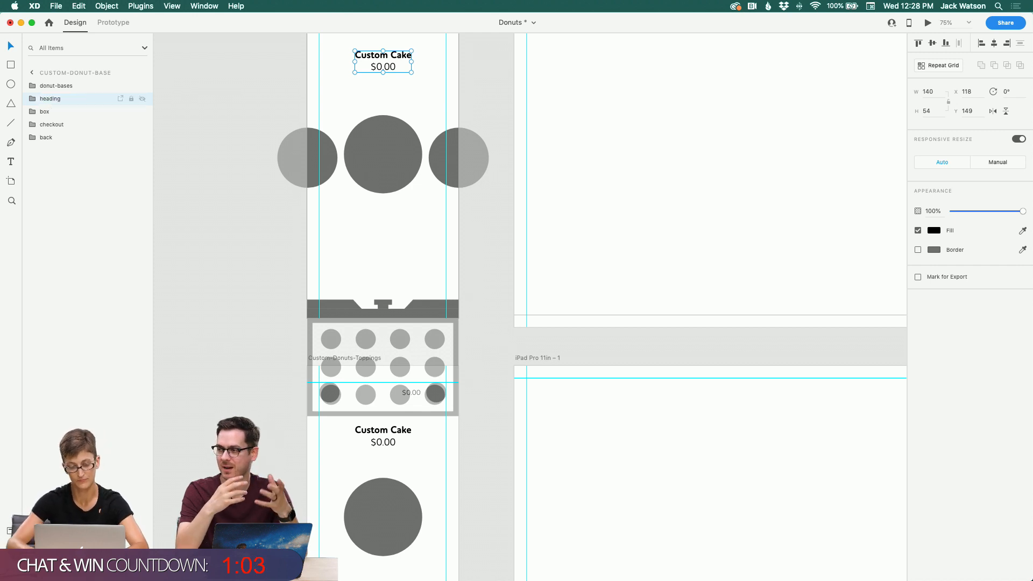
Step: Copy the donut-bases group onto the Custom-Donuts-Toppings artboard in place of its old circles
left_click(206, 85)
left_click(354, 138)
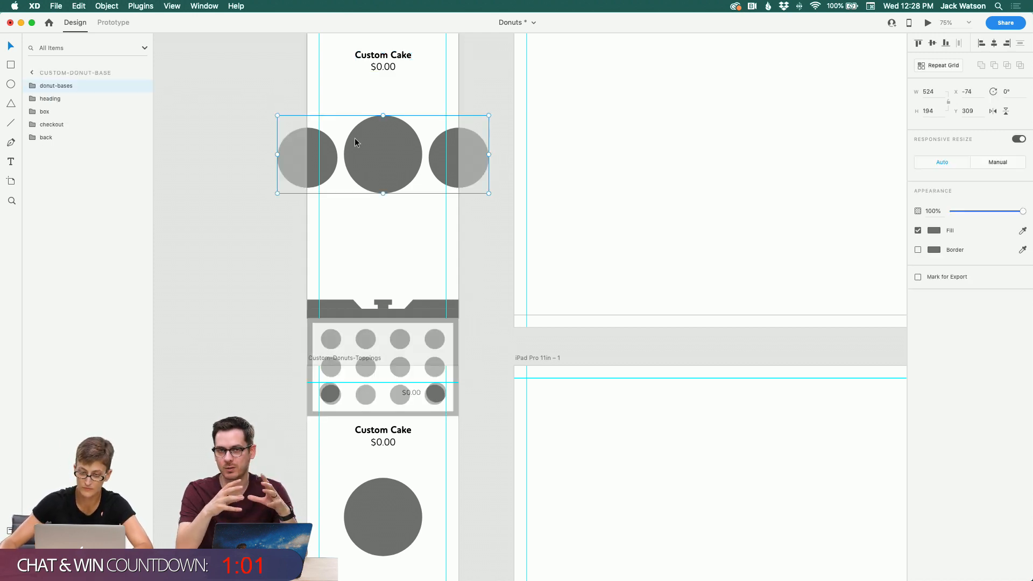
scroll(354, 138, "down", 3)
scroll(355, 141, "up", 10)
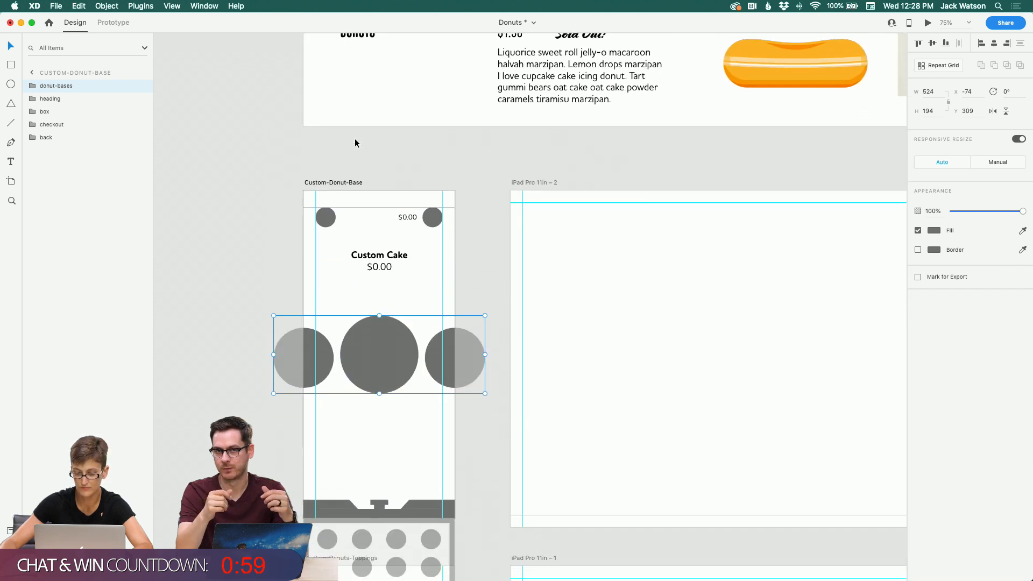
scroll(361, 212, "down", 7)
scroll(360, 212, "down", 1)
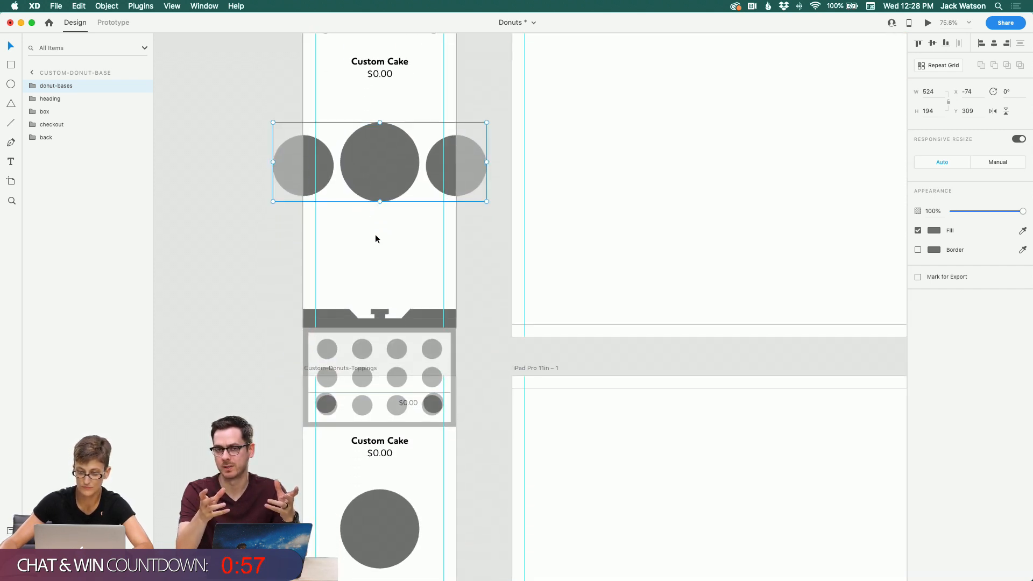
left_click(376, 234)
scroll(400, 307, "down", 3)
left_click(375, 435)
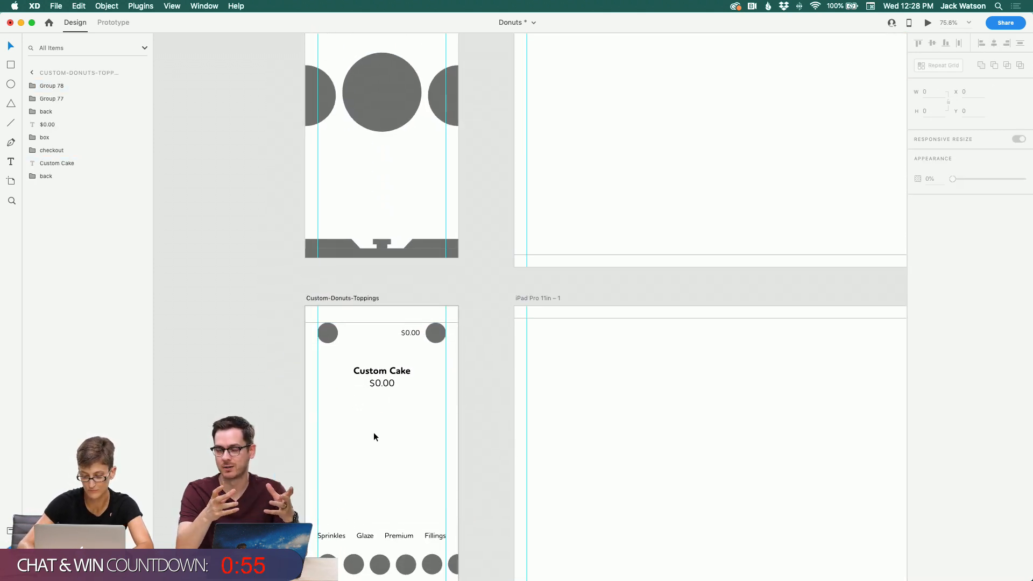
scroll(375, 432, "down", 2)
scroll(376, 394, "up", 5)
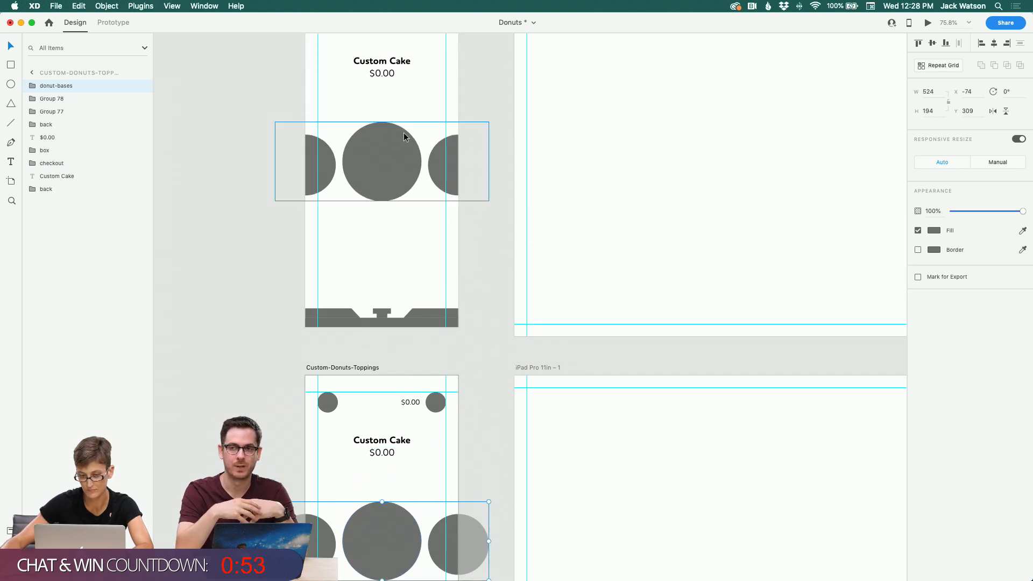
Step: Move the donut-bases group on the Custom-Donut-Base artboard slightly upward
left_click(405, 139, "shift")
left_click_drag(405, 139, 405, 132)
left_click(401, 64)
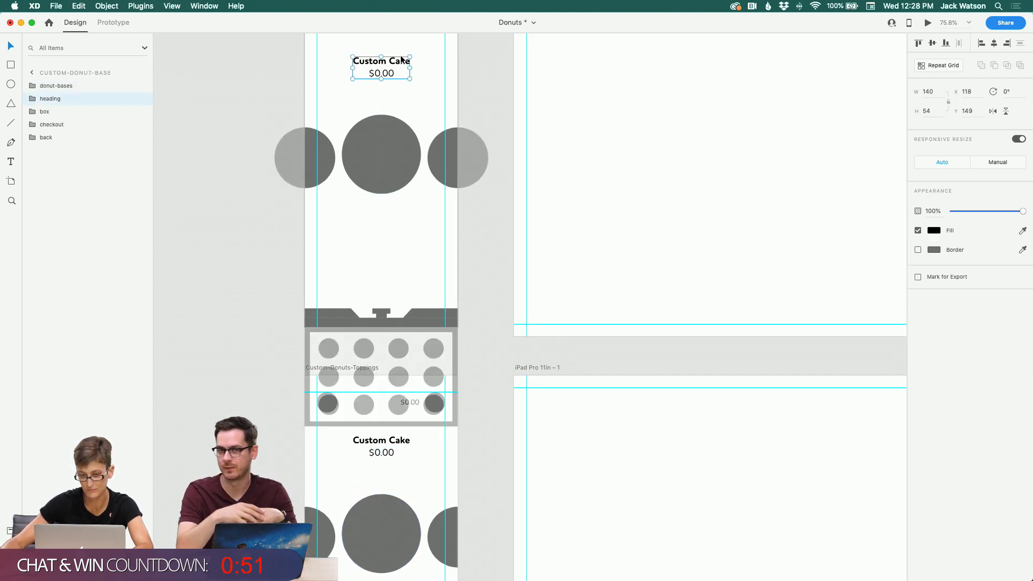
scroll(700, 48, "right", 1)
left_click(425, 267)
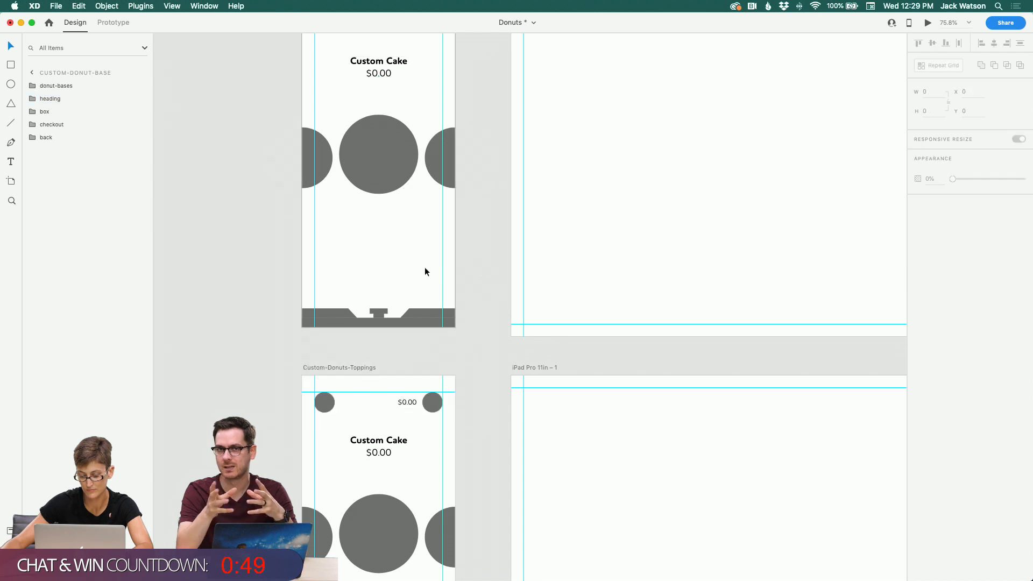
scroll(425, 266, "down", 8)
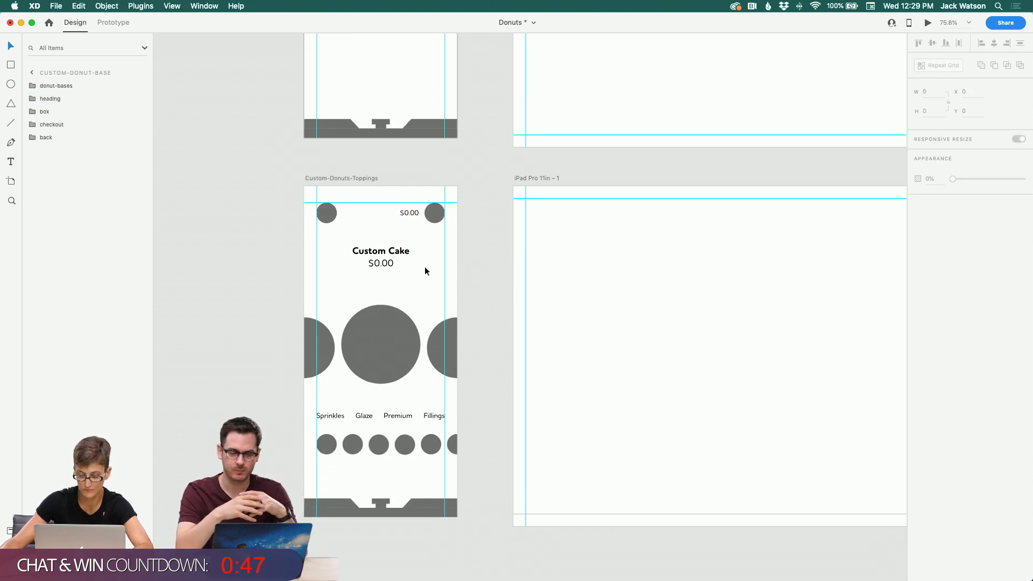
Step: Rename the row of small circles on the Custom-Donuts-Toppings artboard as sprinkles
left_click(361, 357)
left_click(54, 99)
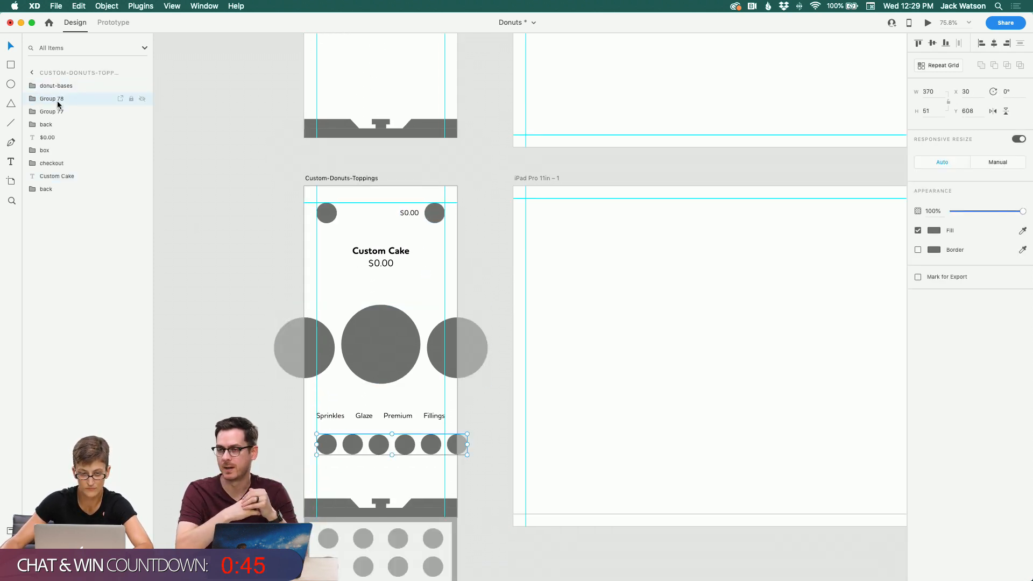
double_click(54, 99)
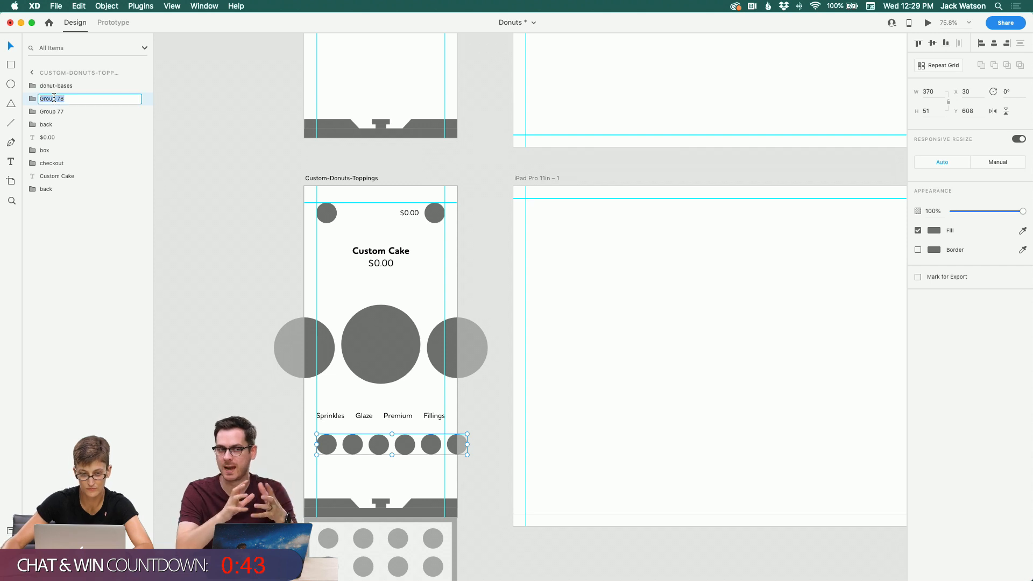
key("BackSpace")
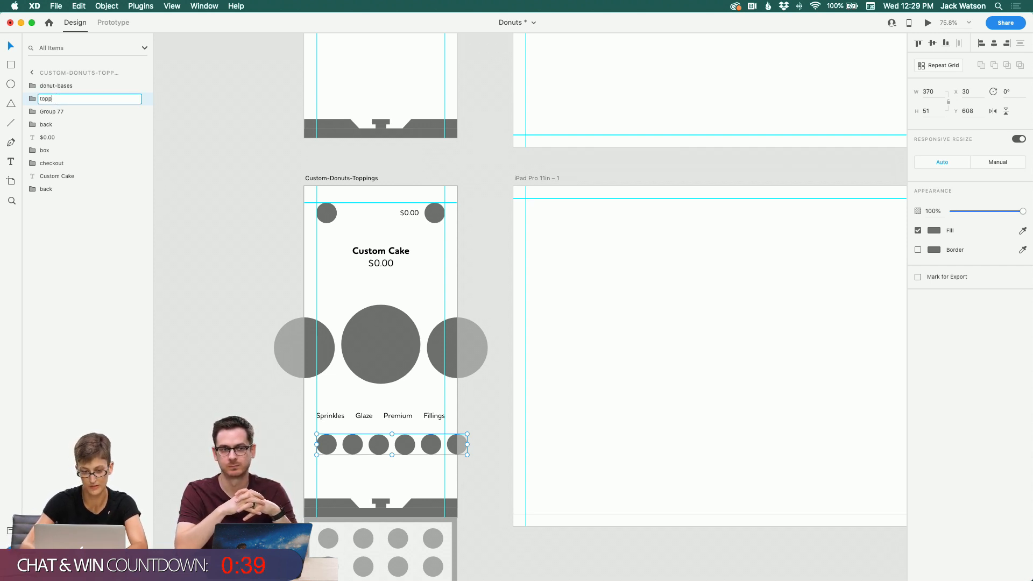
type("toppings")
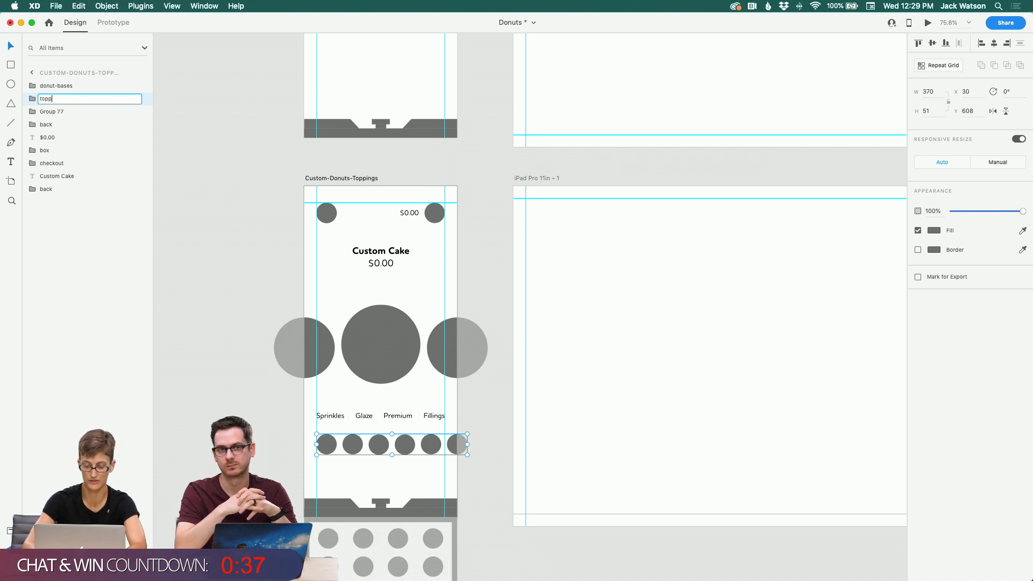
type("spr")
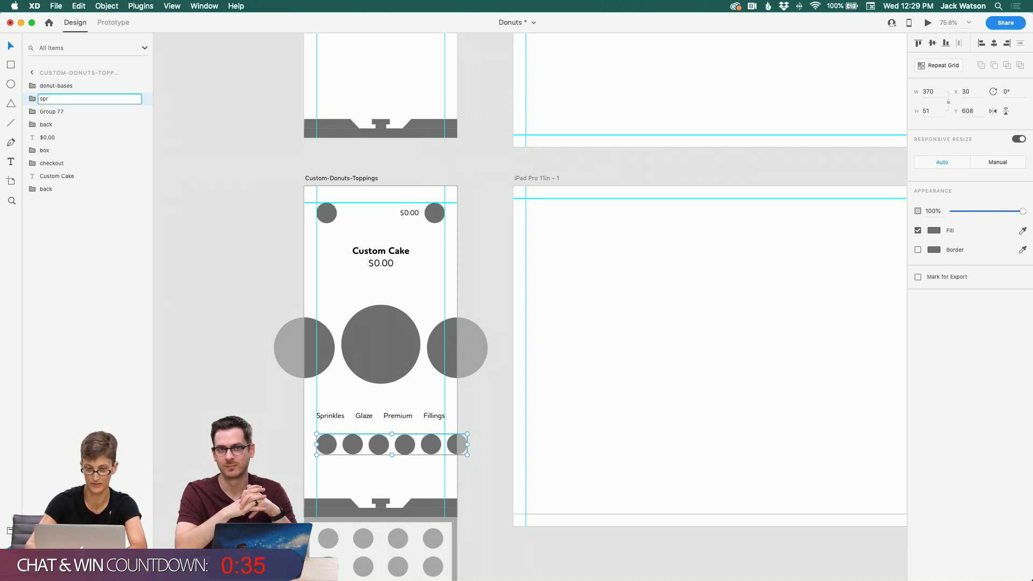
type("inkle")
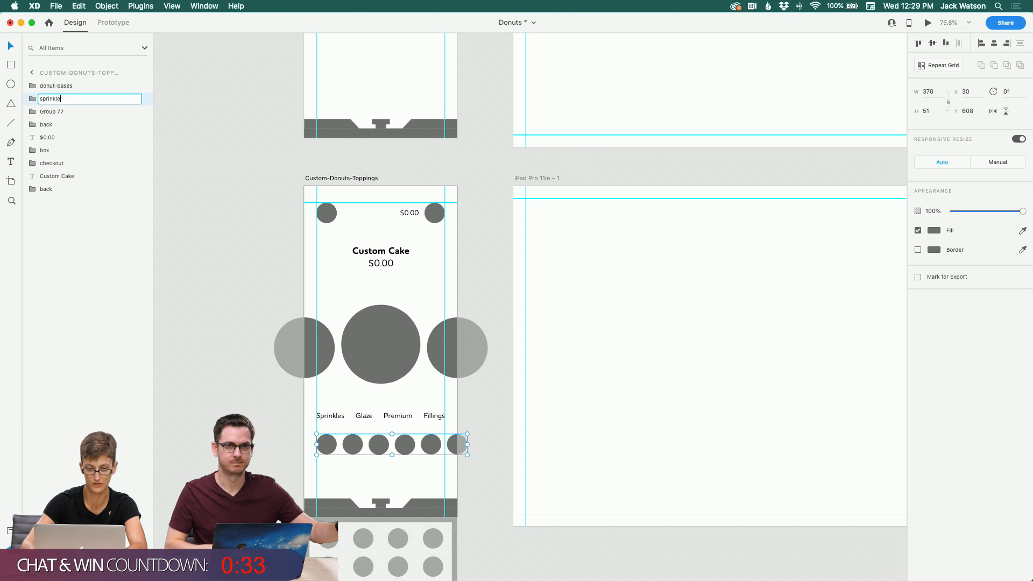
type("s")
key("Return")
Step: Rename the group of Sprinkles, Glaze, Premium and Fillings labels as toppings
left_click(322, 415)
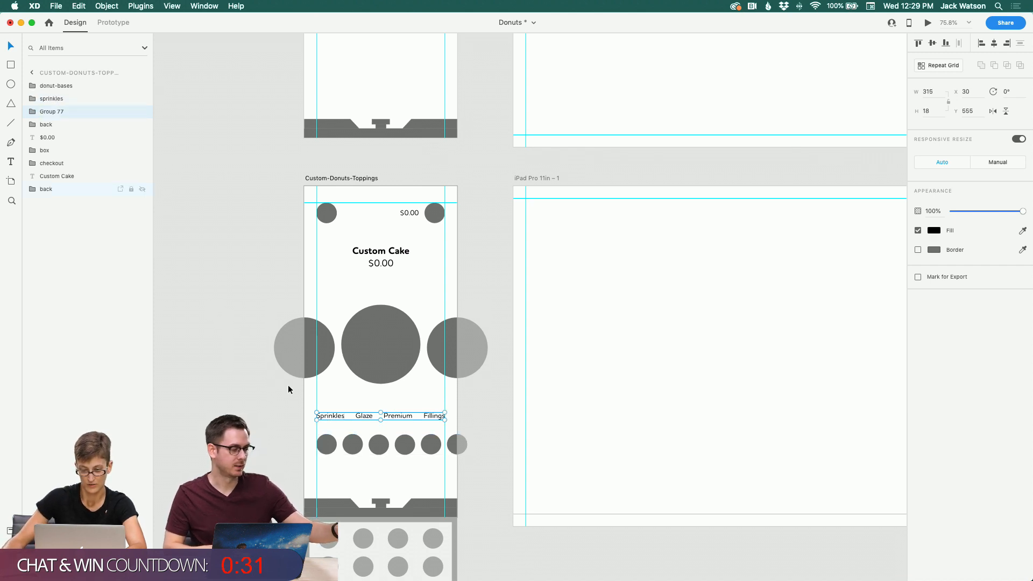
double_click(53, 111)
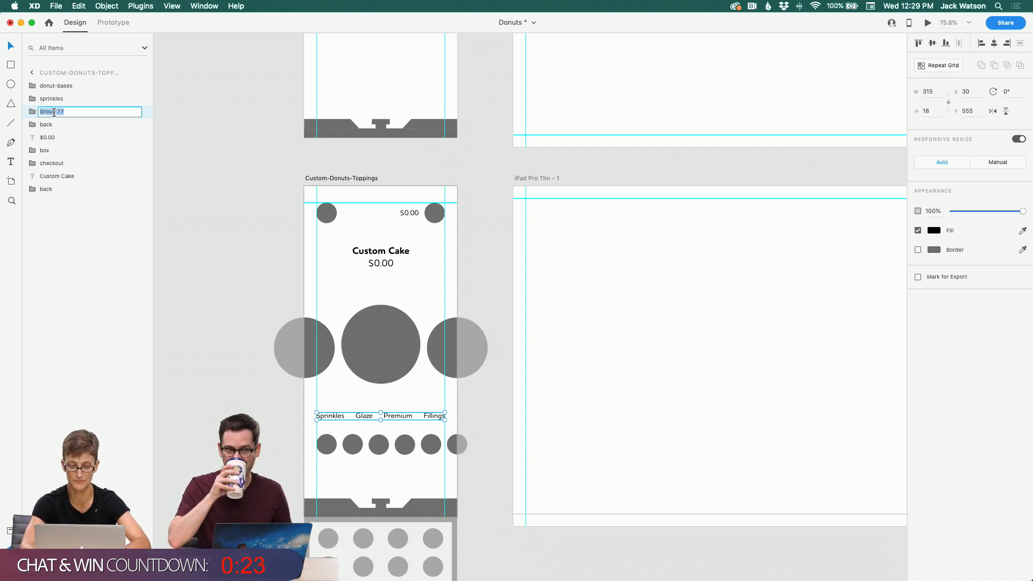
type("t")
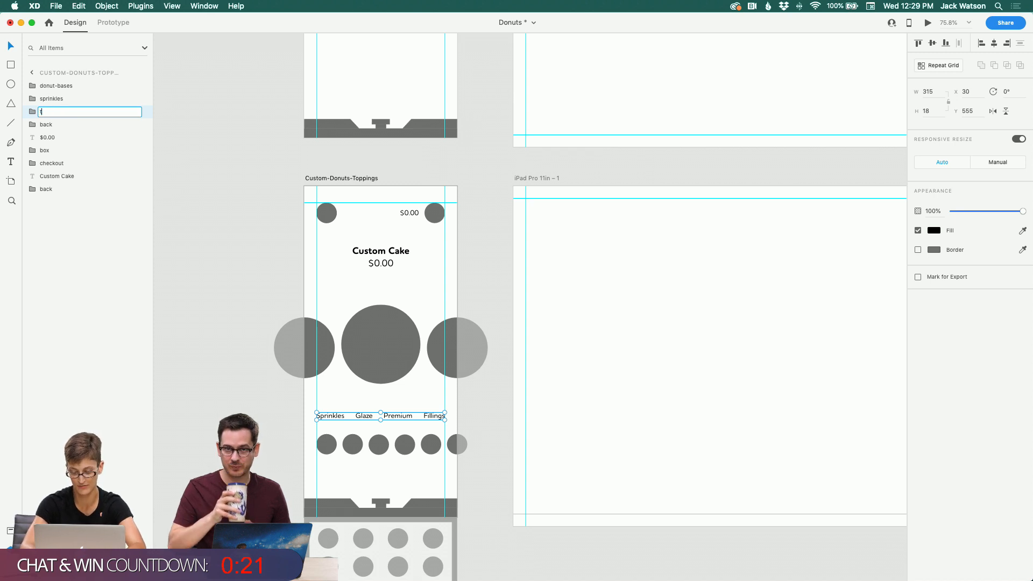
type("oppings")
key("Return")
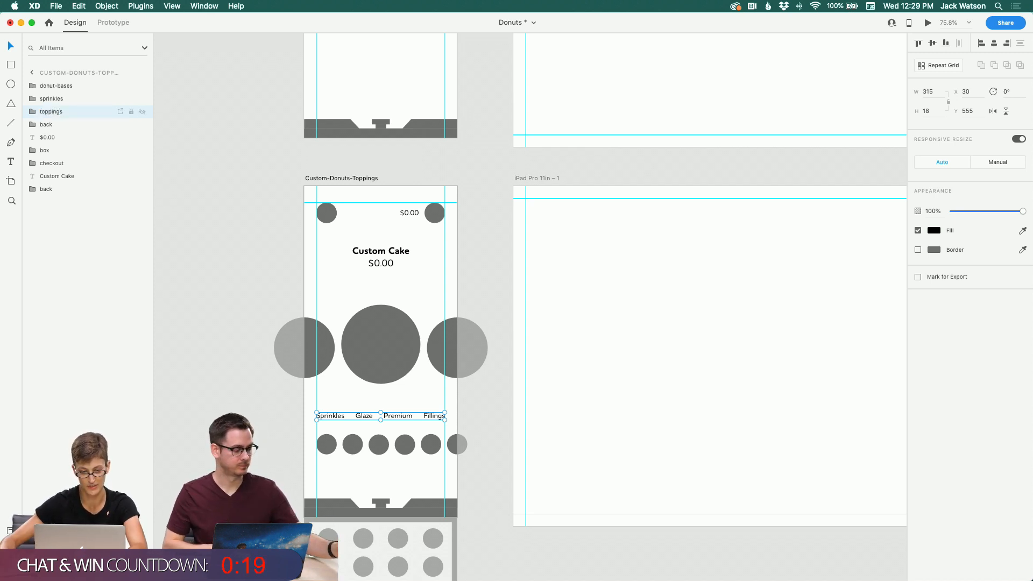
Step: Within the donut-bases group on the Custom-Donuts-Toppings artboard, set the left raised-donut circle's opacity to 0%
left_click(214, 213)
scroll(215, 216, "down", 2)
scroll(216, 216, "right", 2)
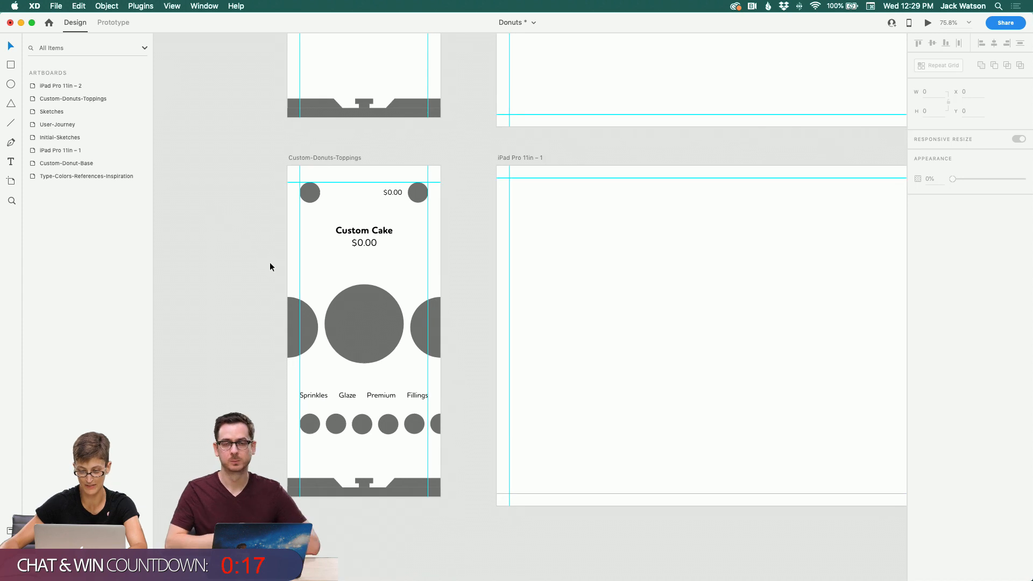
left_click(350, 294)
double_click(308, 326)
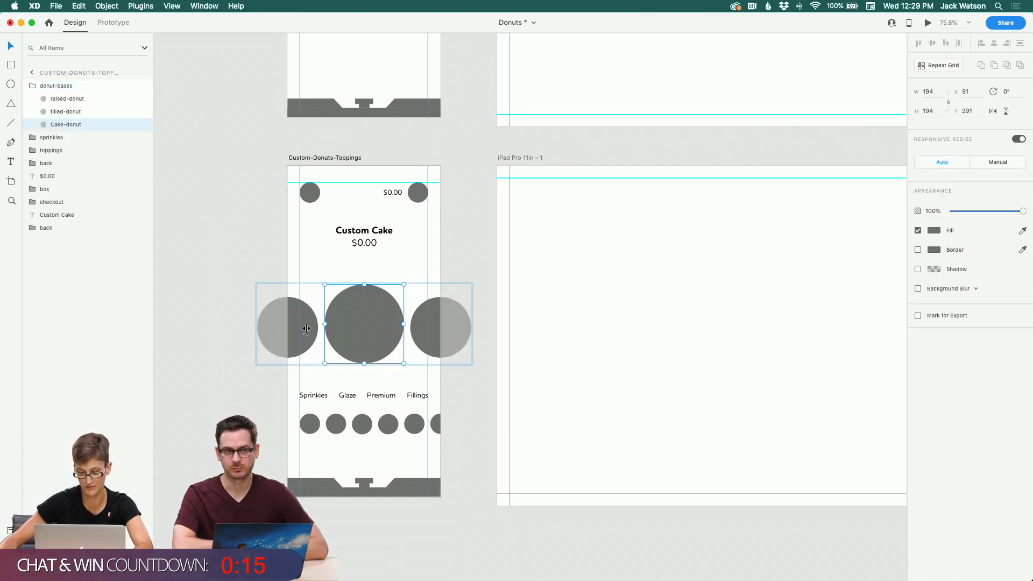
left_click(420, 329, "shift")
left_click_drag(420, 330, 420, 326)
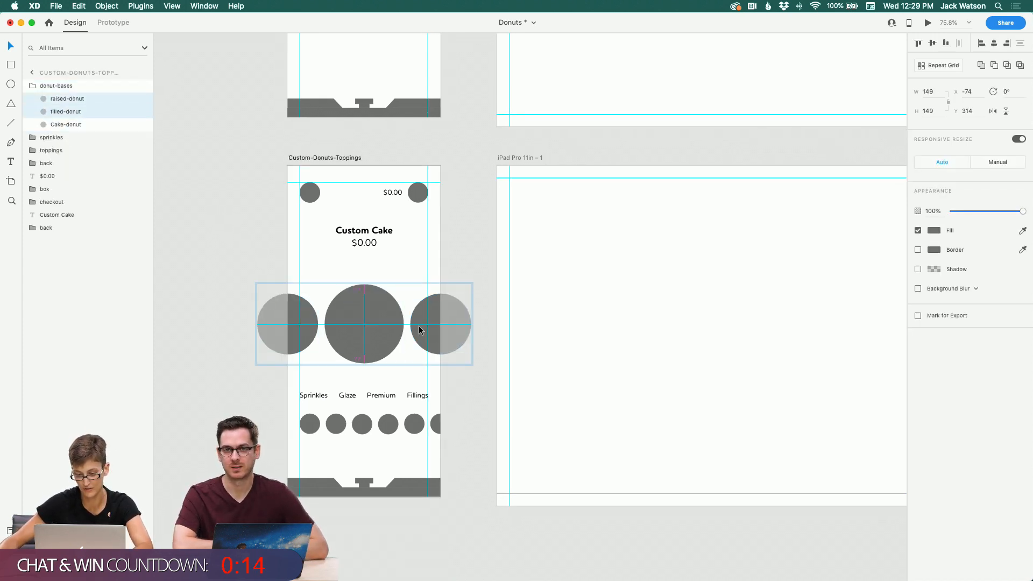
left_click(330, 292)
left_click(364, 313)
scroll(365, 315, "up", 10)
left_click(372, 198)
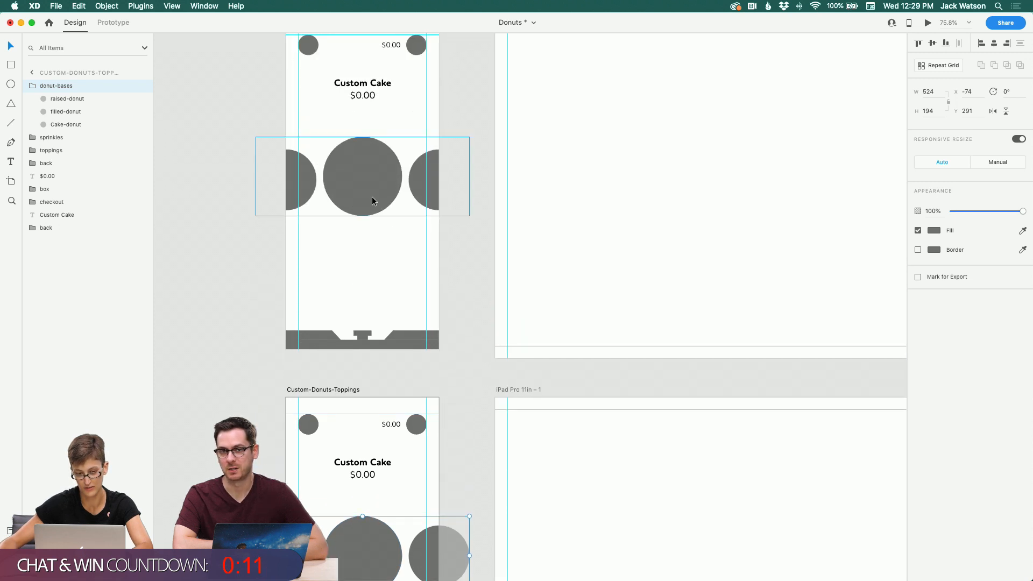
scroll(373, 201, "down", 12)
left_click(360, 269)
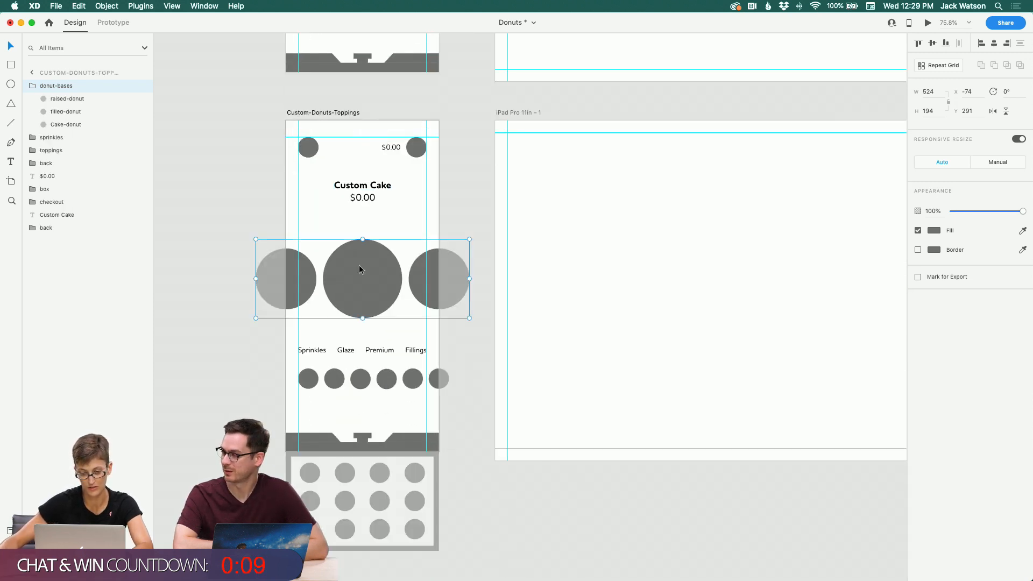
double_click(310, 276)
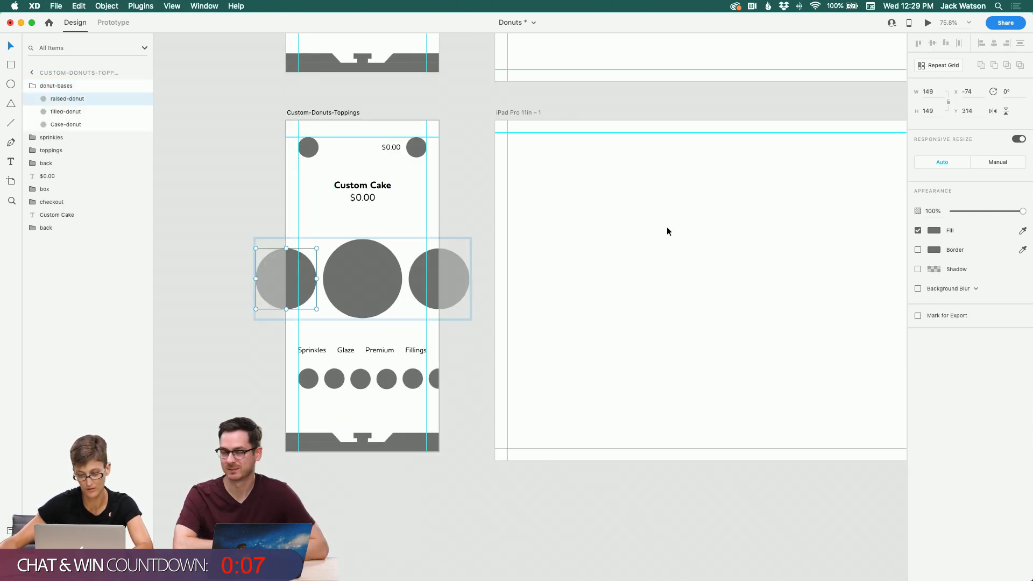
left_click_drag(1024, 211, 529, 251)
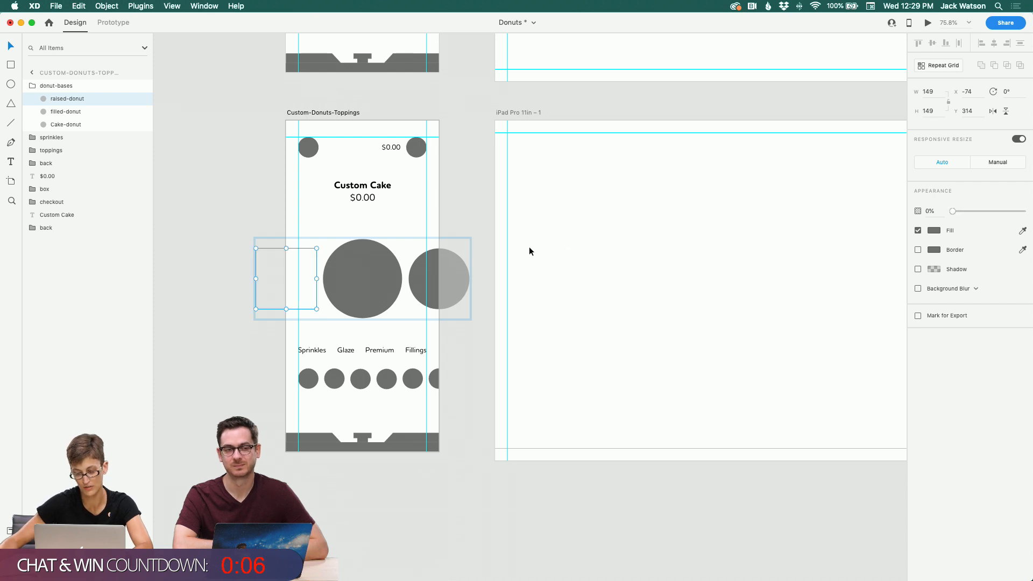
Step: Set the right filled-donut circle's opacity to 0% as well, then deselect
left_click(417, 280)
left_click_drag(1024, 212, 770, 200)
left_click(602, 201)
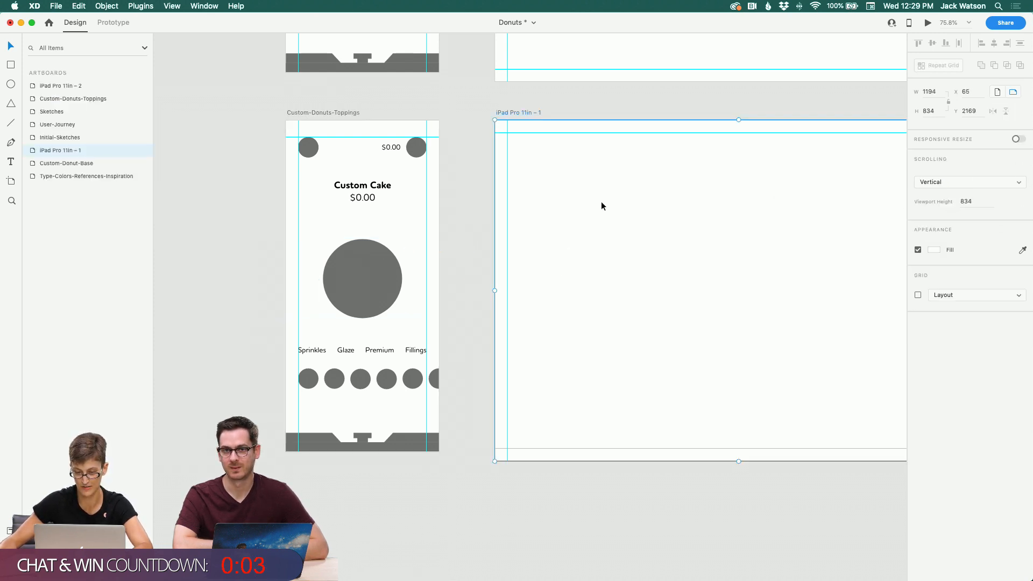
Step: Save the Donuts document
scroll(496, 189, "up", 3)
scroll(469, 165, "up", 4)
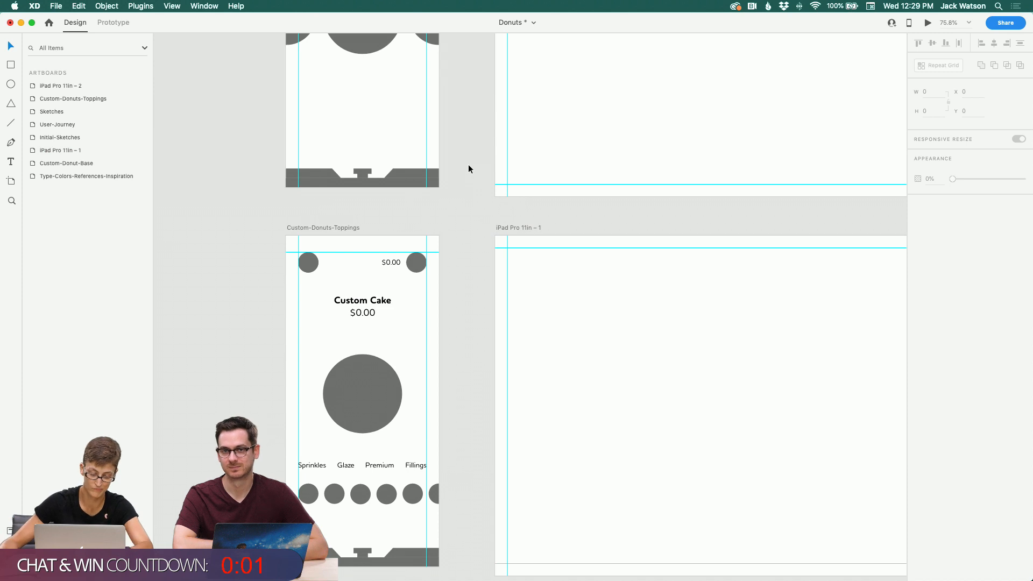
key("super+s")
Step: Switch to Adobe Illustrator, maximize the donut-illustrations.ai window, and browse the donut artwork across the canvas
mouse_move(366, 577)
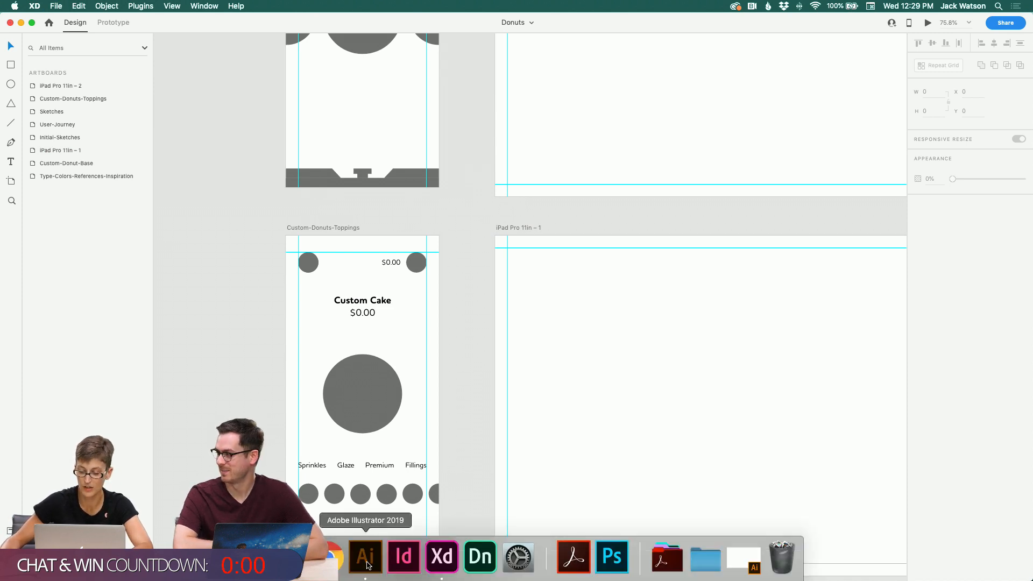
left_click(366, 558)
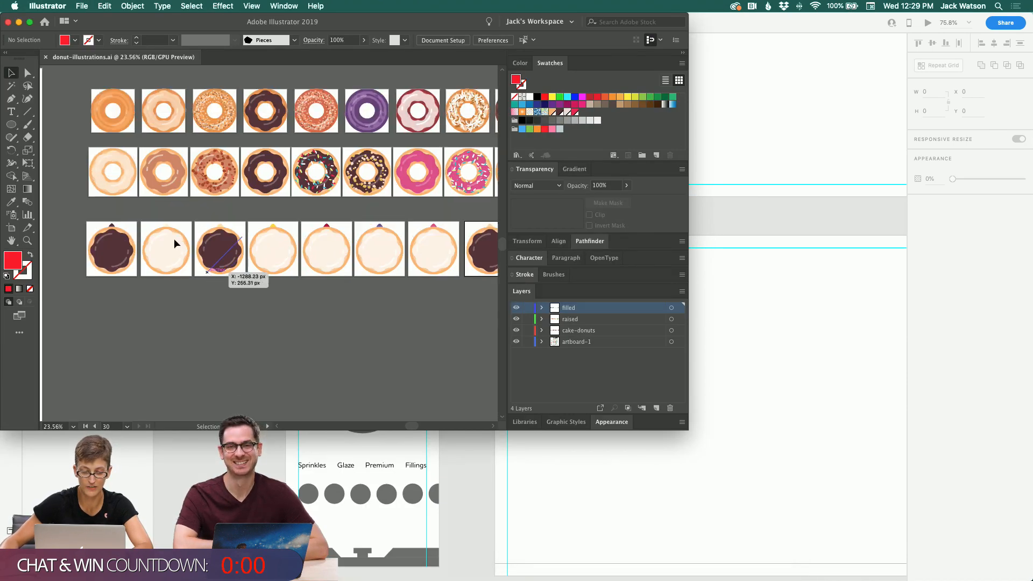
scroll(173, 238, "left", 10)
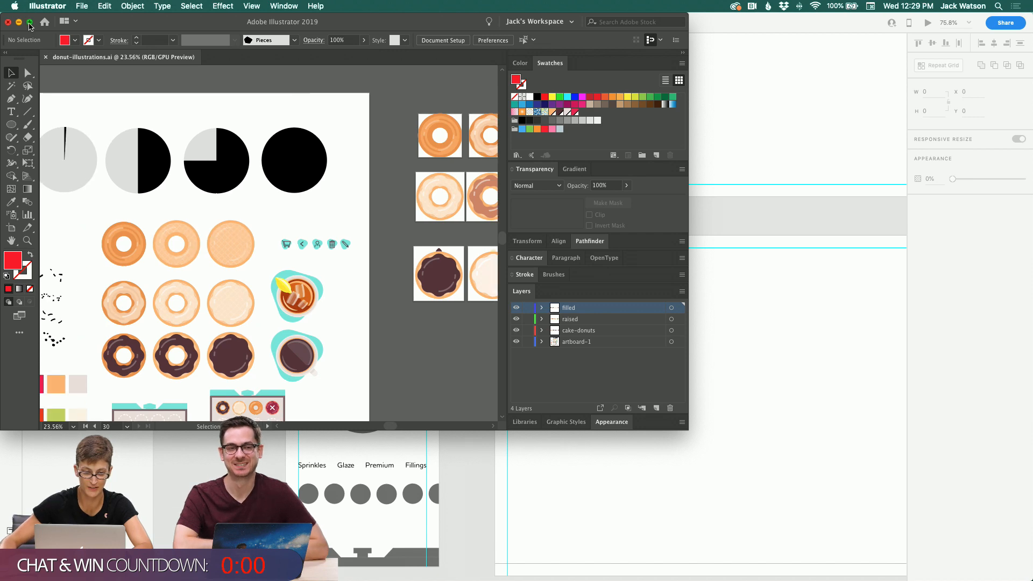
left_click(29, 23)
scroll(147, 143, "up", 2)
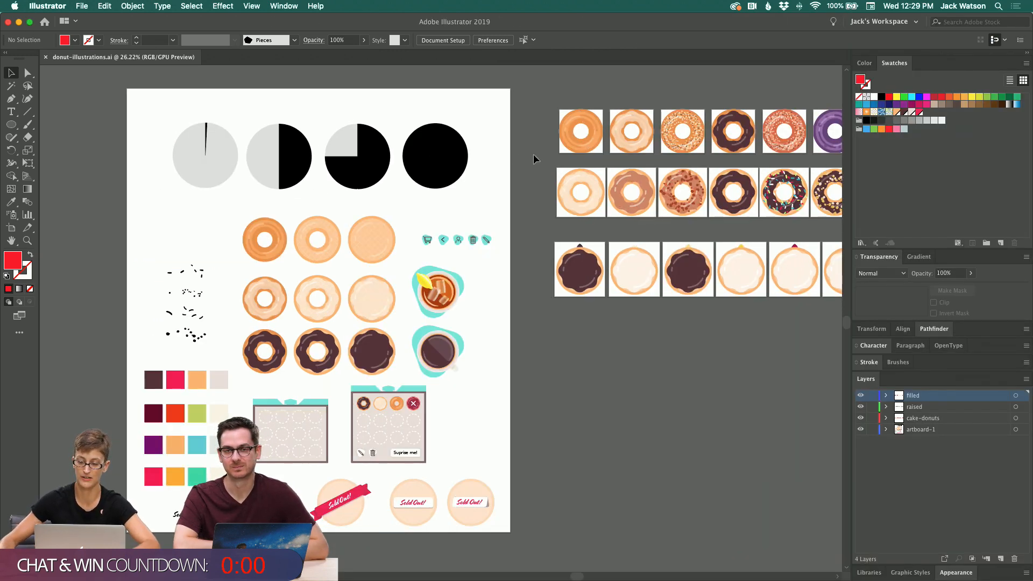
scroll(534, 154, "right", 8)
scroll(533, 153, "right", 7)
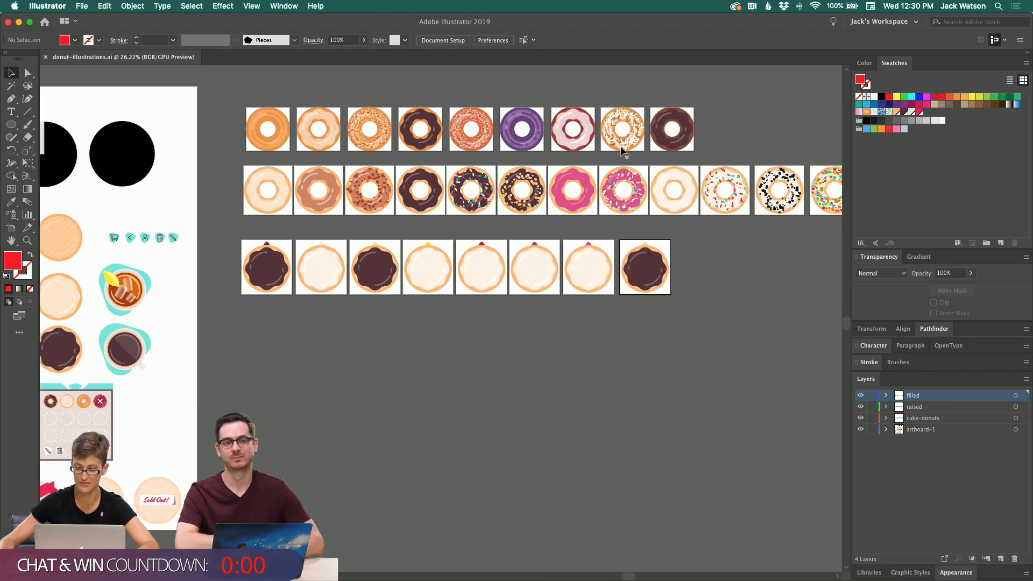
scroll(616, 147, "left", 2)
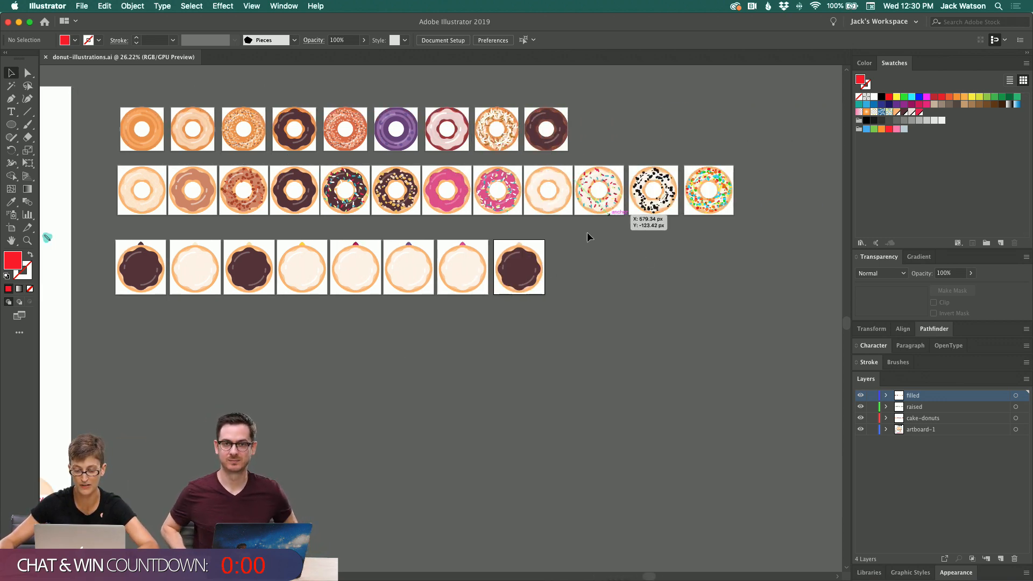
scroll(528, 294, "left", 10)
scroll(528, 293, "left", 3)
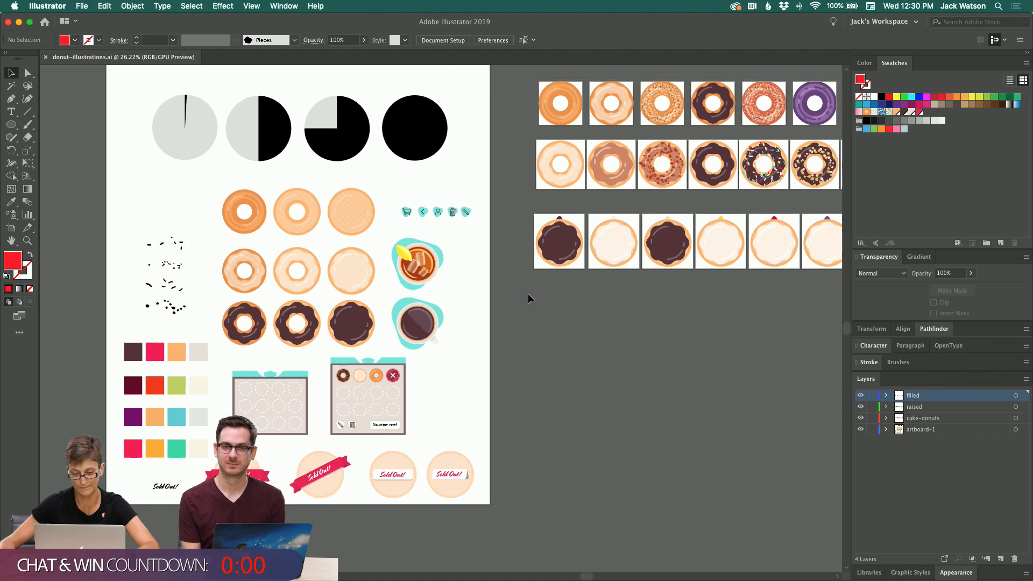
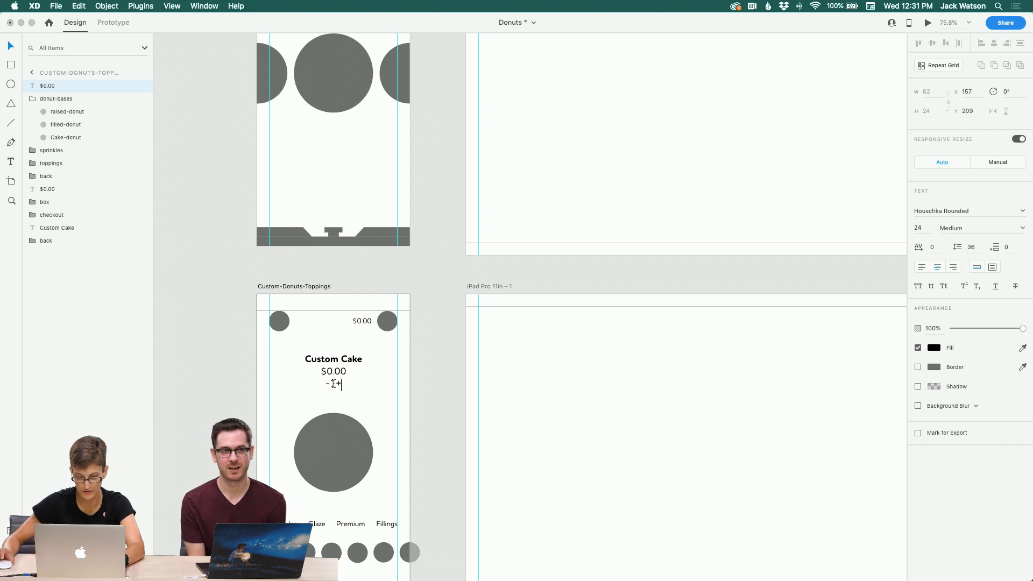
Step: Move the sprinkles group's label below the first sprinkle circle and change its text to Rainbow
left_click(9, 51)
scroll(208, 294, "down", 2)
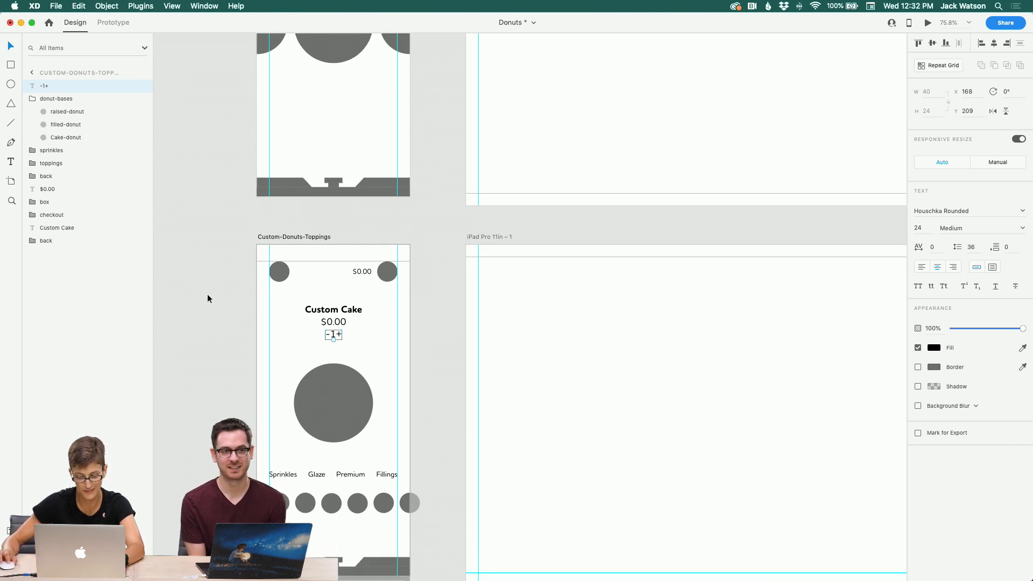
scroll(208, 299, "down", 5)
left_click(315, 303)
left_click(319, 303)
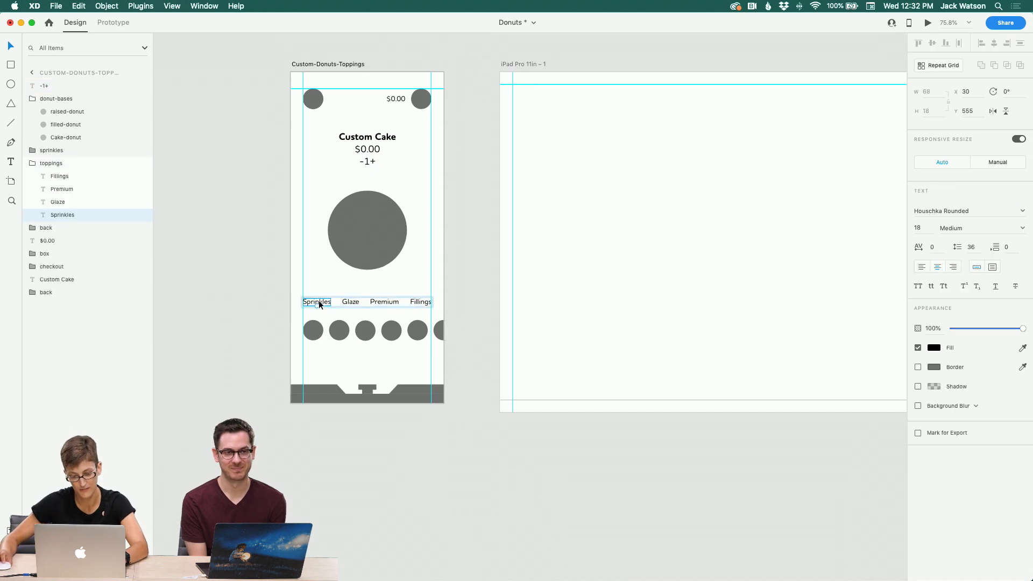
double_click(310, 334)
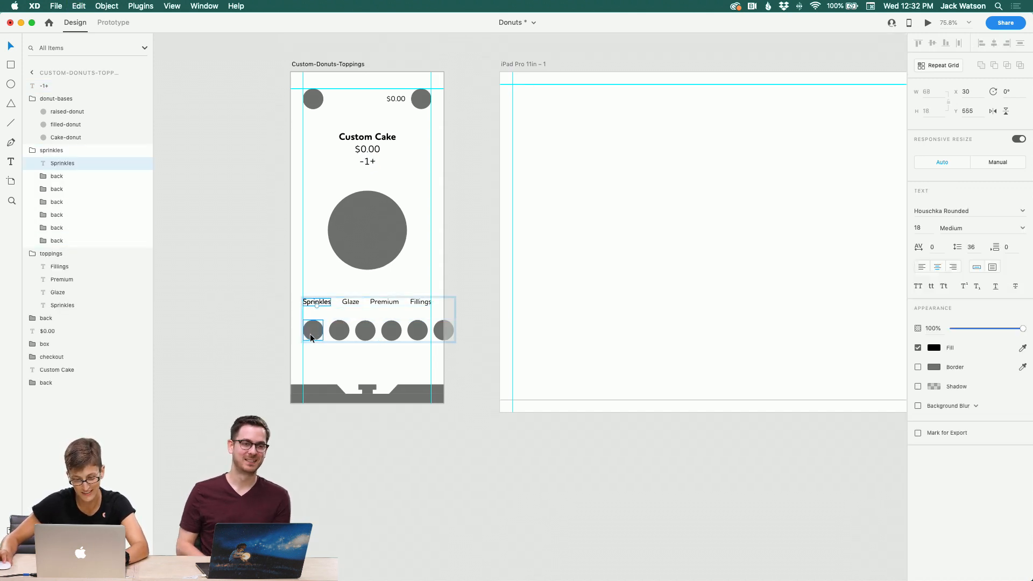
left_click_drag(322, 302, 324, 347)
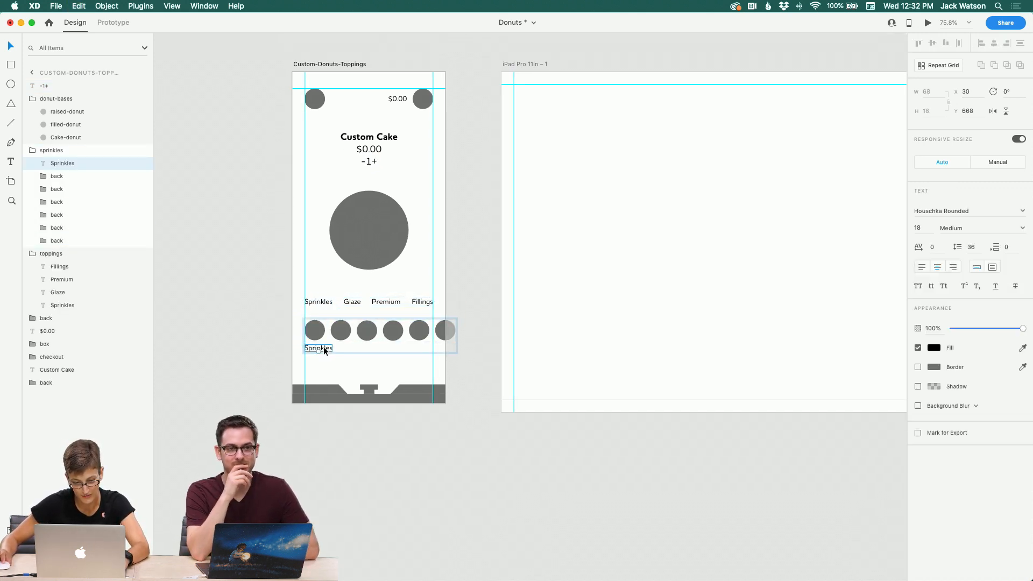
double_click(324, 349)
type("Rainbou")
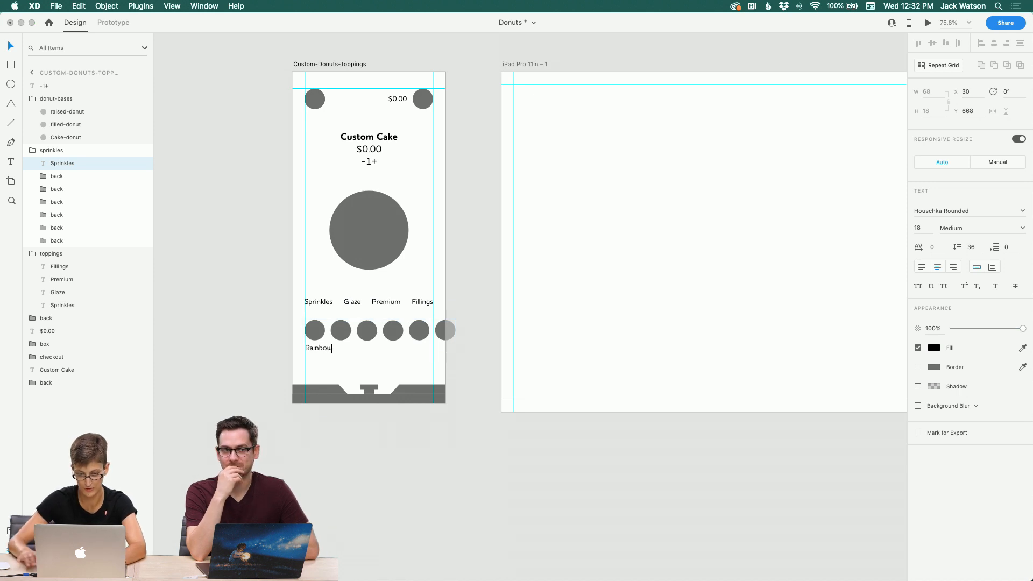
key("Escape")
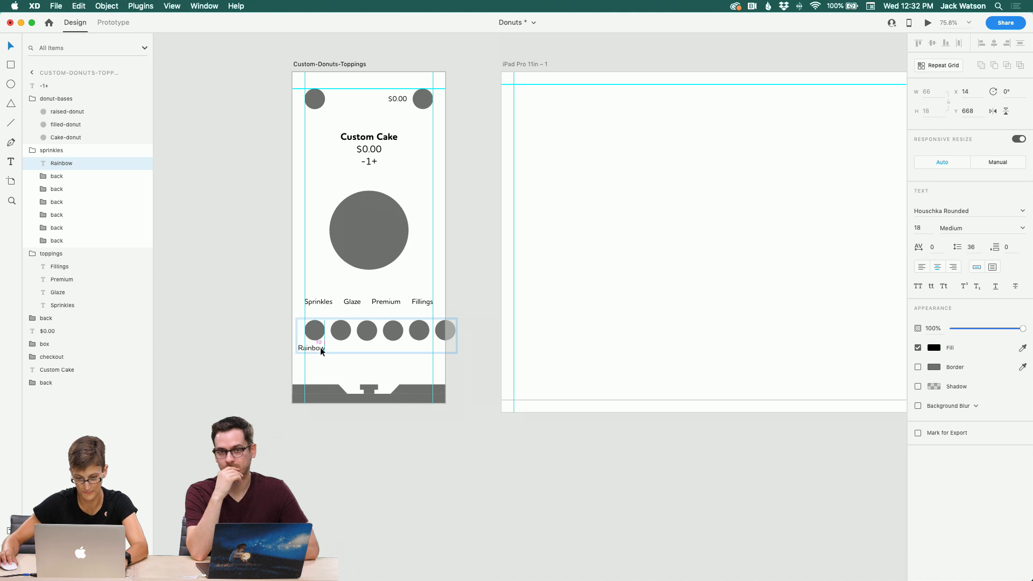
Step: Group the first sprinkle circle together with the Rainbow label
left_click(340, 332, "shift")
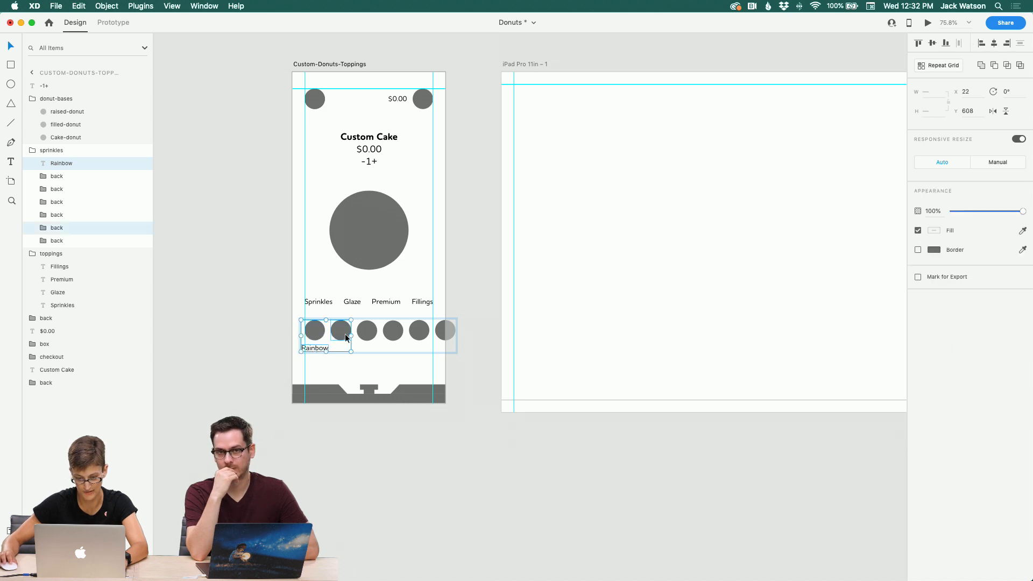
left_click(315, 334)
left_click(324, 351, "shift")
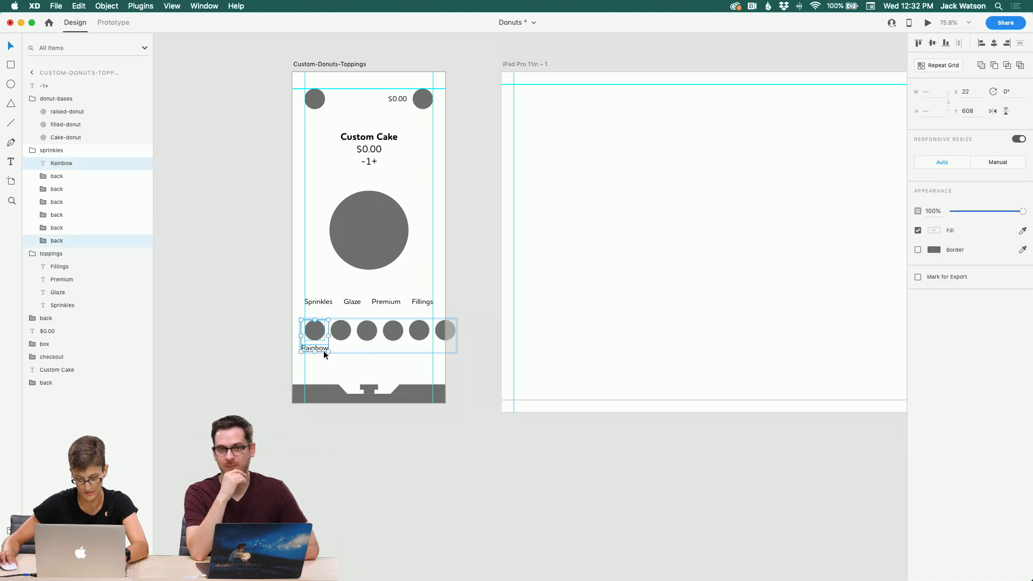
key("super+g")
key("Escape")
left_click(319, 348)
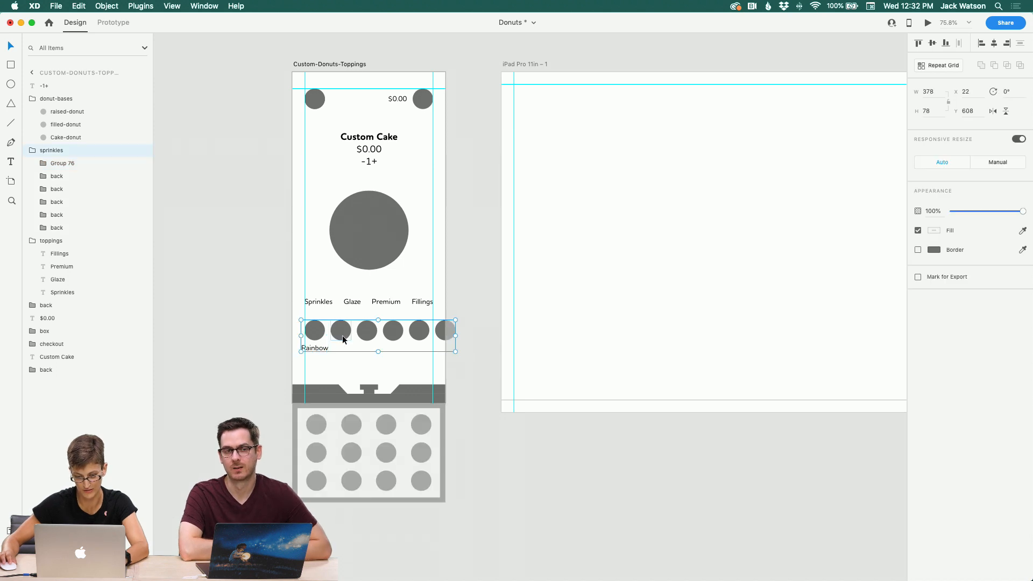
Step: Rename the new group as rainbow
double_click(315, 347)
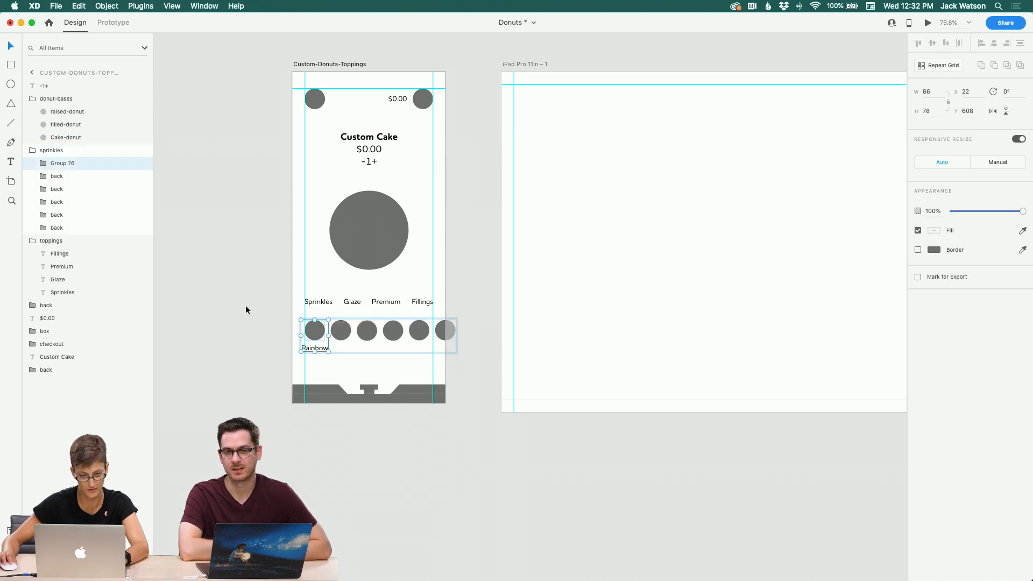
double_click(60, 163)
type("rain")
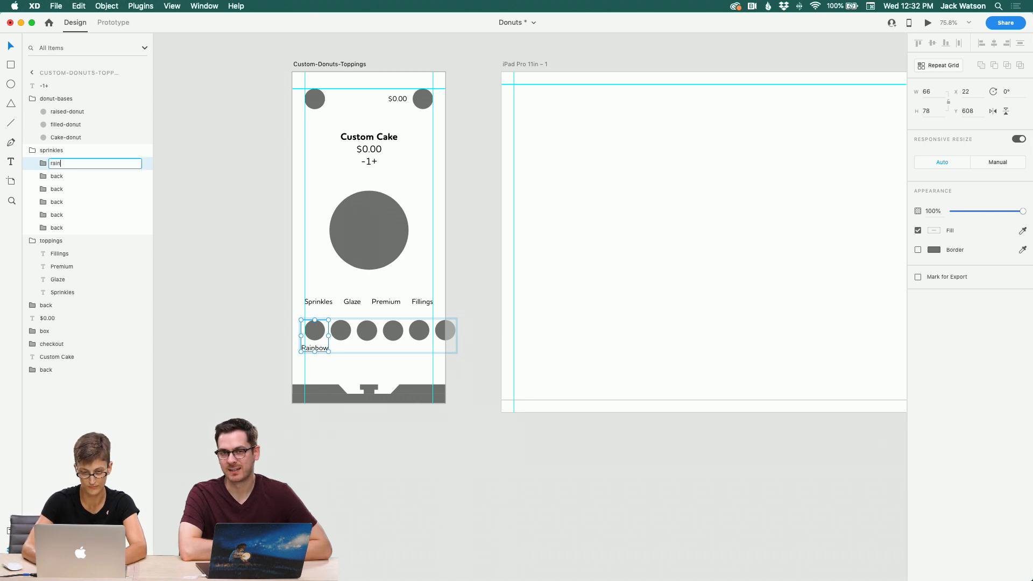
type("bow")
key("Return")
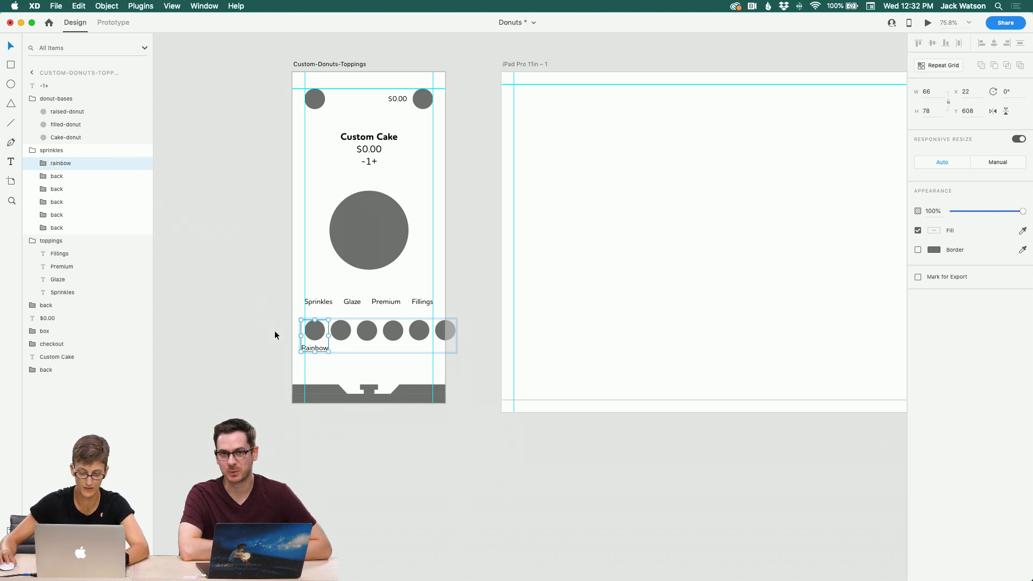
Step: Delete the remaining five sprinkle circles from the row
left_click(338, 335)
left_click(367, 332, "shift")
left_click(393, 333, "shift")
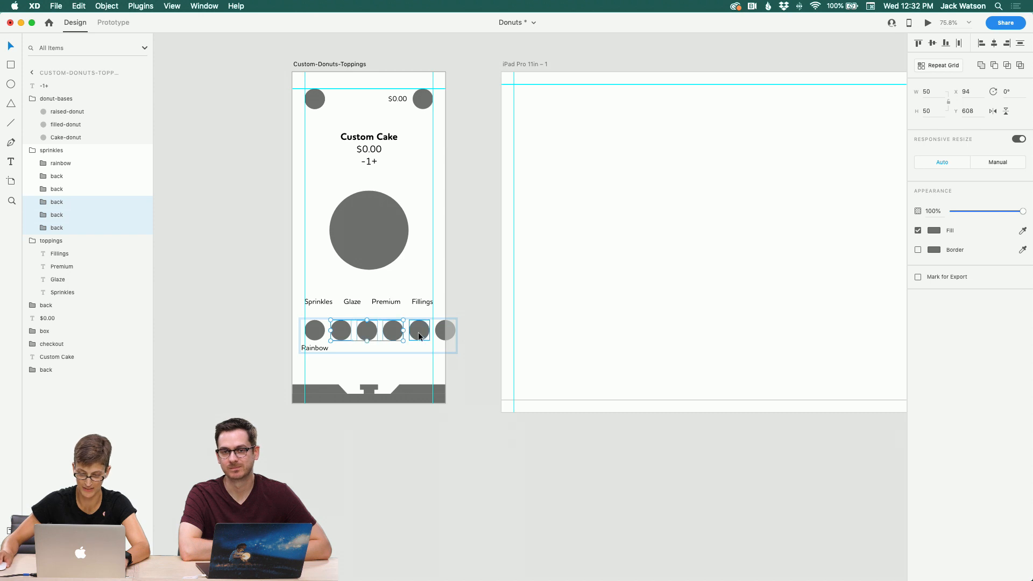
left_click(419, 333, "shift")
left_click(442, 334, "shift")
left_click_drag(442, 335, 446, 337)
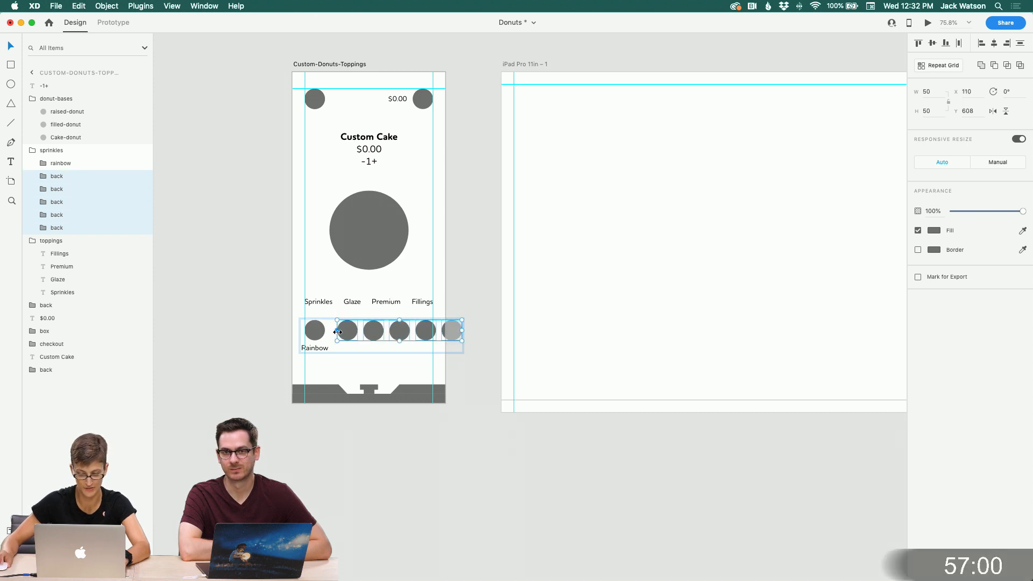
key("Delete")
Step: Duplicate the rainbow group and place the copy to its right
left_click(318, 330)
left_click_drag(318, 326, 351, 333)
left_click(371, 339)
left_click(315, 332)
key("super+d")
left_click(405, 337)
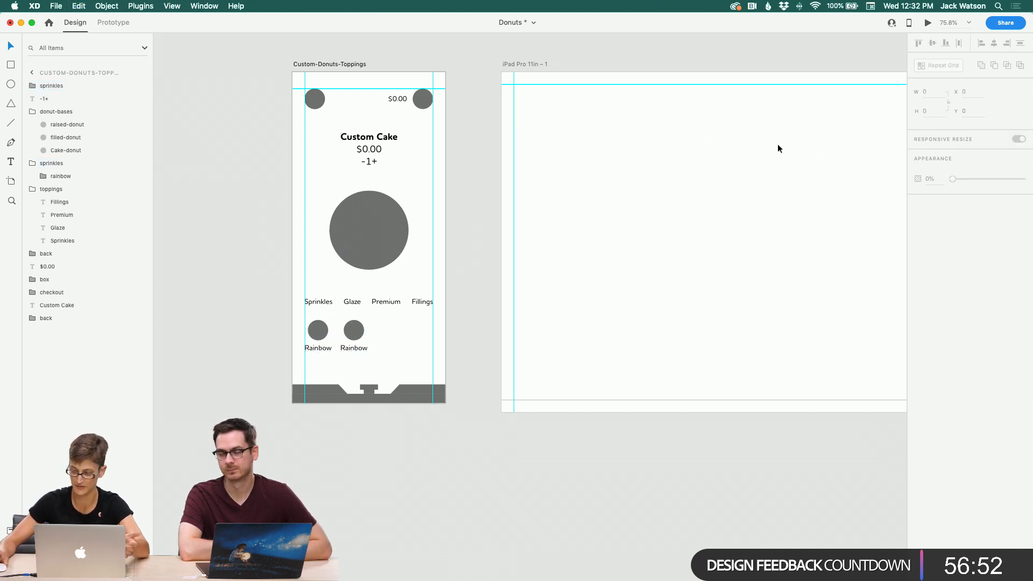
Step: Scroll around the Custom-Donut-Base and Custom-Donuts-Toppings artboards to review their layouts
scroll(521, 147, "up", 3)
scroll(521, 147, "right", 3)
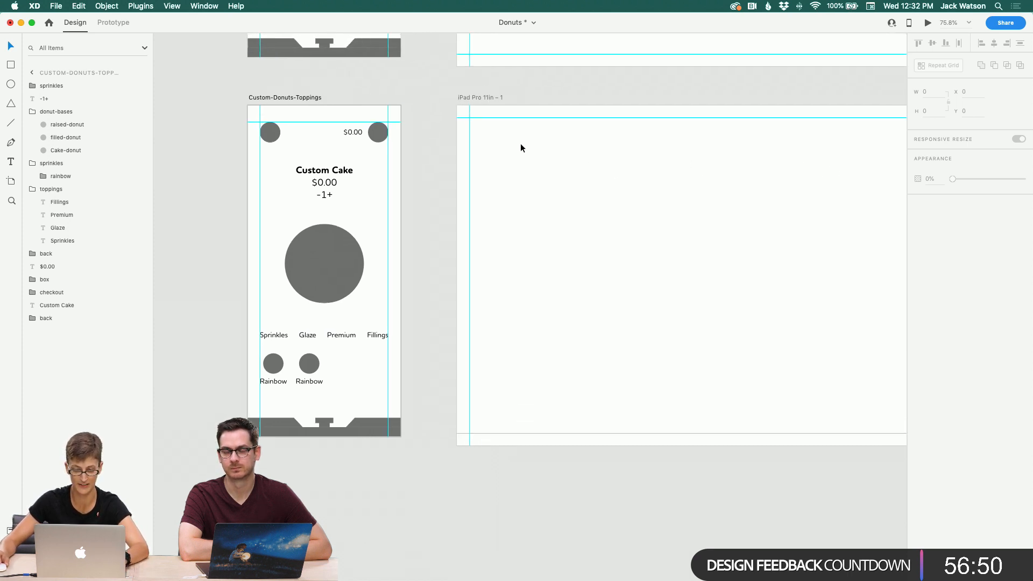
scroll(521, 145, "up", 10)
scroll(521, 146, "left", 5)
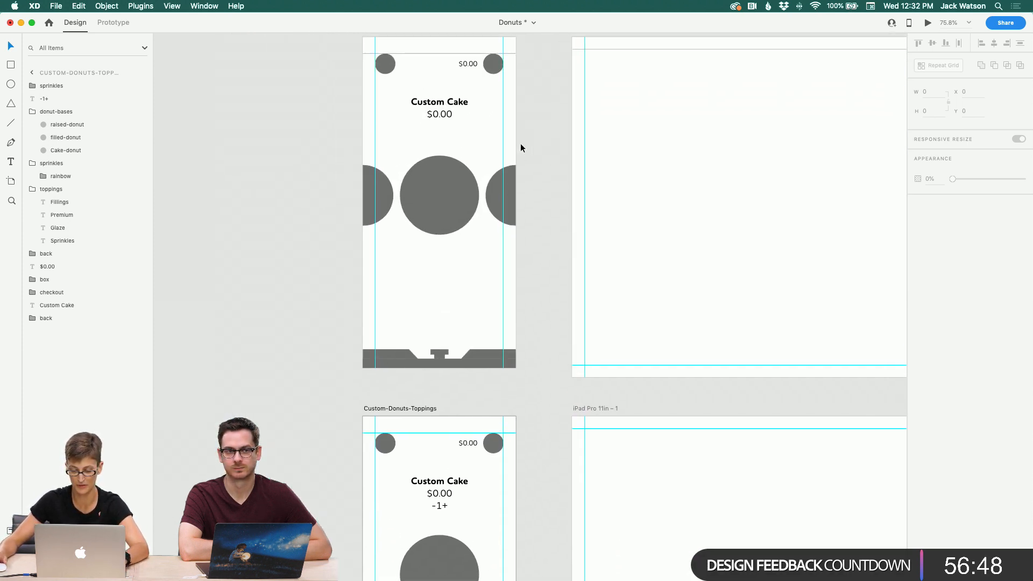
scroll(521, 147, "right", 7)
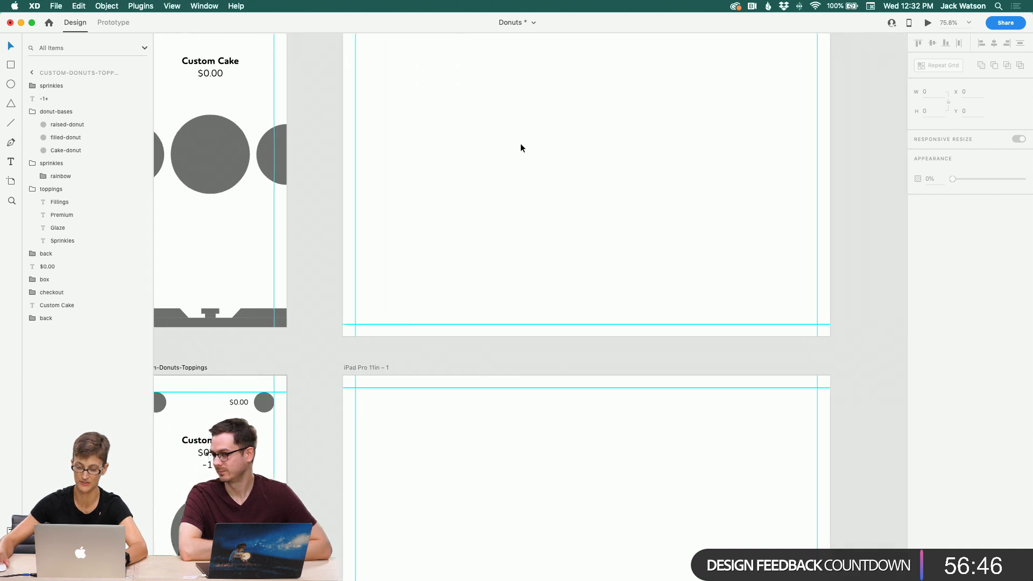
scroll(521, 143, "left", 8)
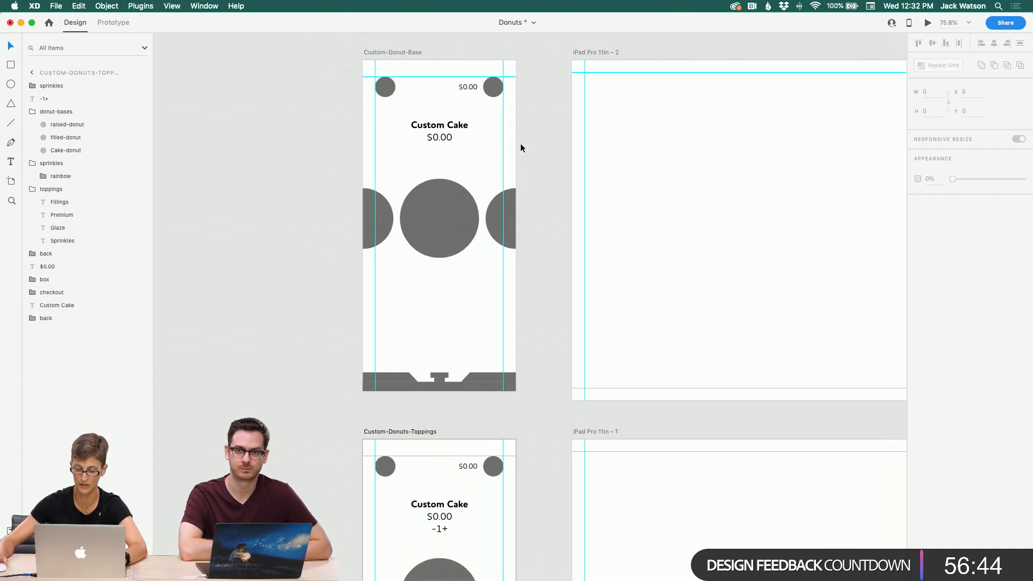
scroll(521, 143, "down", 2)
scroll(521, 143, "up", 3)
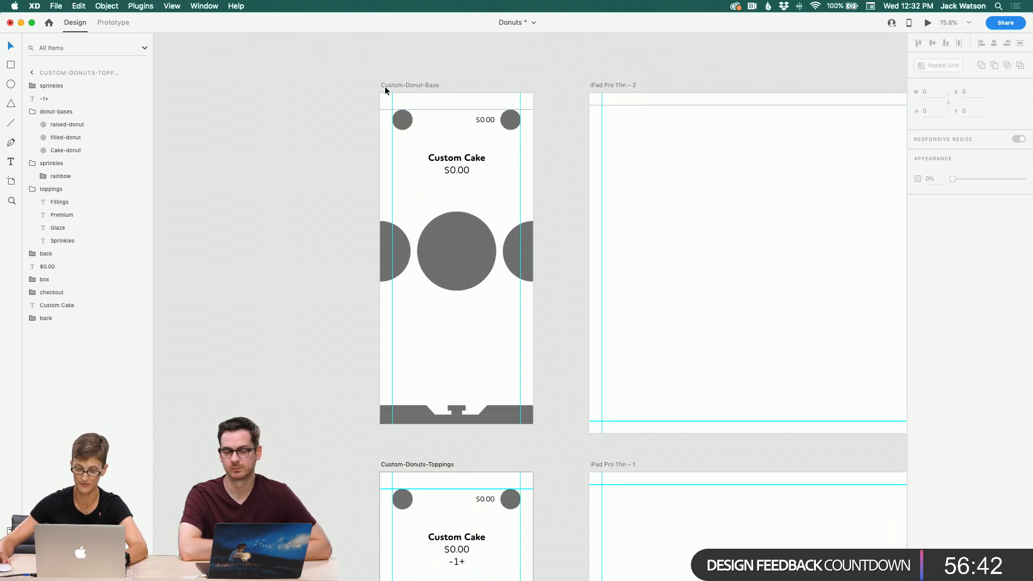
left_click_drag(422, 92, 426, 47)
left_click_drag(377, 132, 338, 137)
scroll(339, 137, "down", 1)
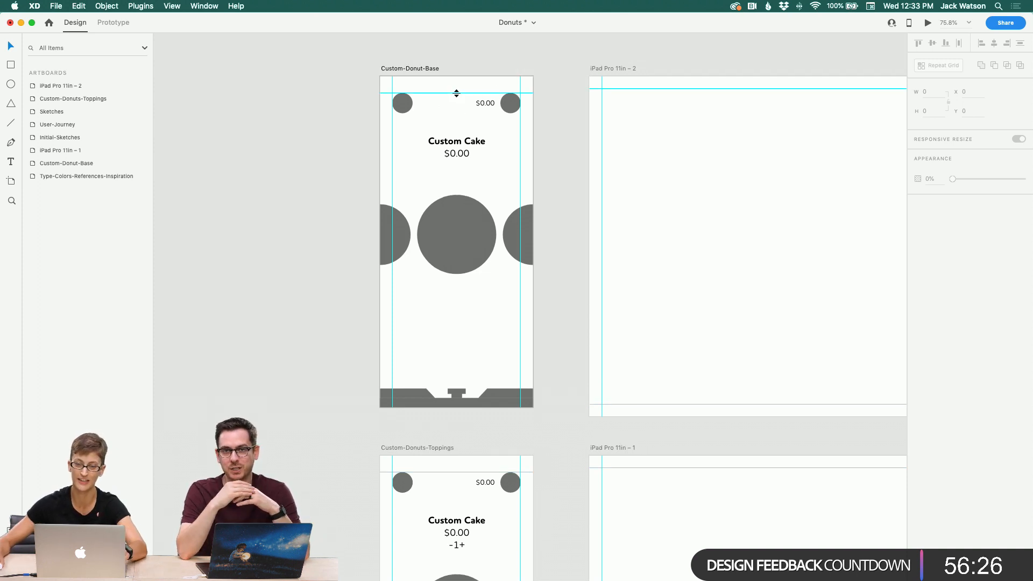
scroll(408, 102, "down", 1)
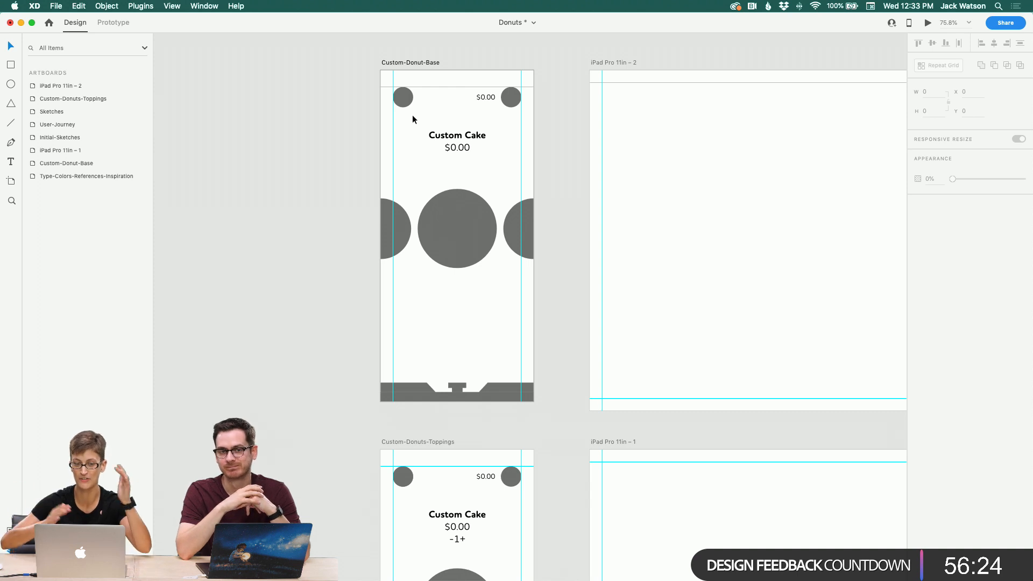
scroll(295, 153, "down", 10)
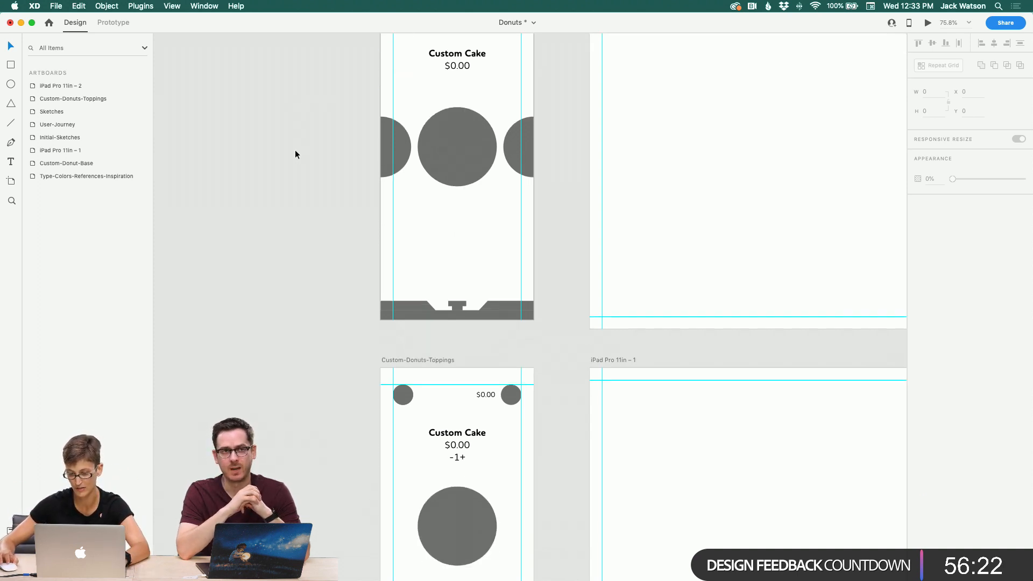
scroll(295, 153, "down", 5)
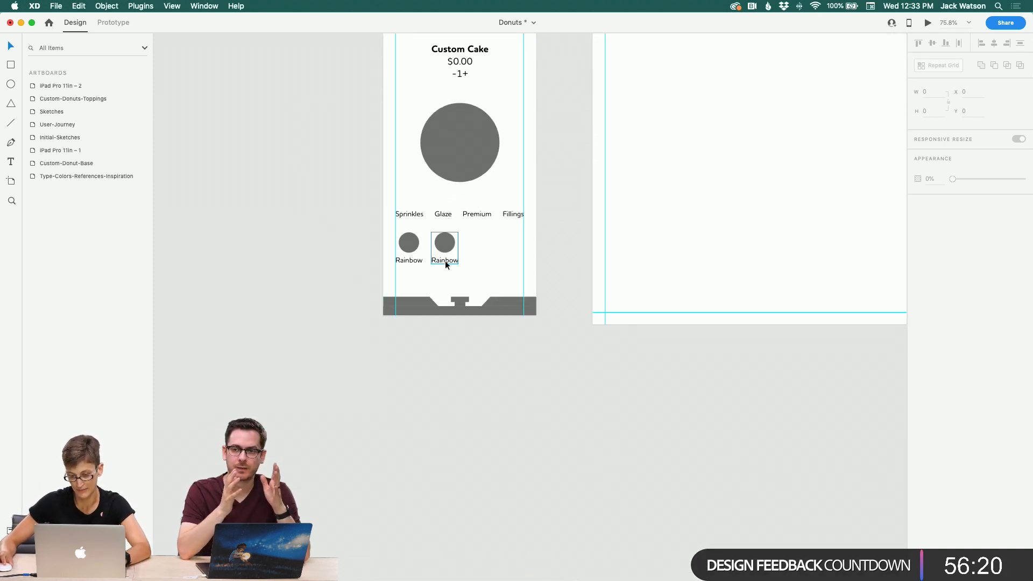
Step: Change the copied group's label text to Chocolate
double_click(446, 263)
double_click(446, 262)
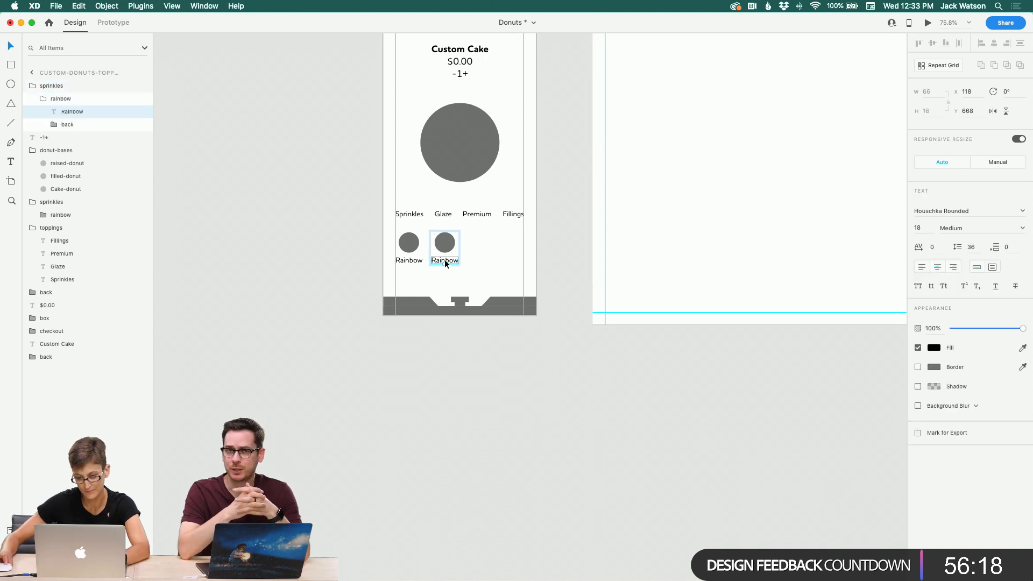
double_click(444, 262)
type("Chocolate")
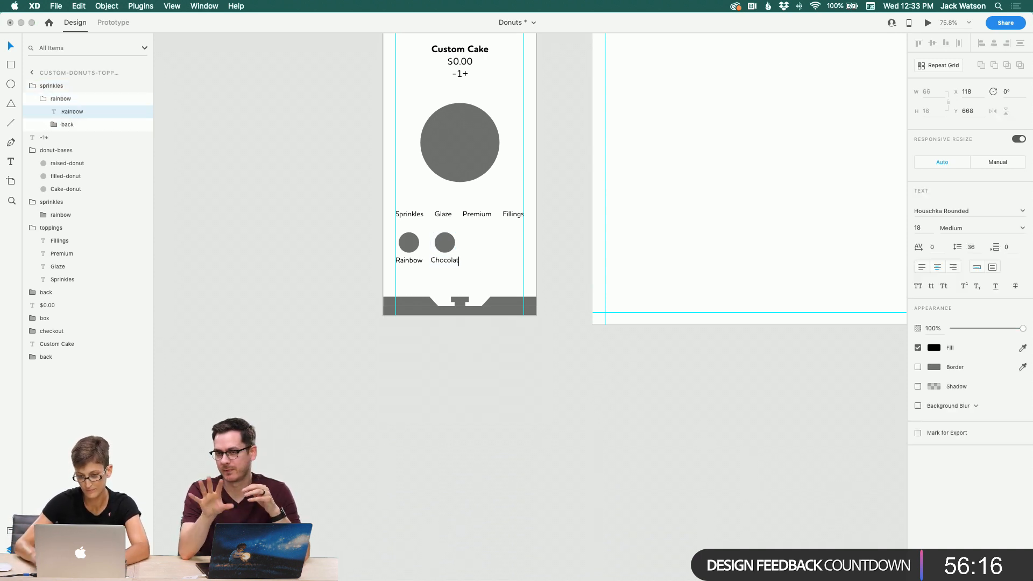
left_click(10, 46)
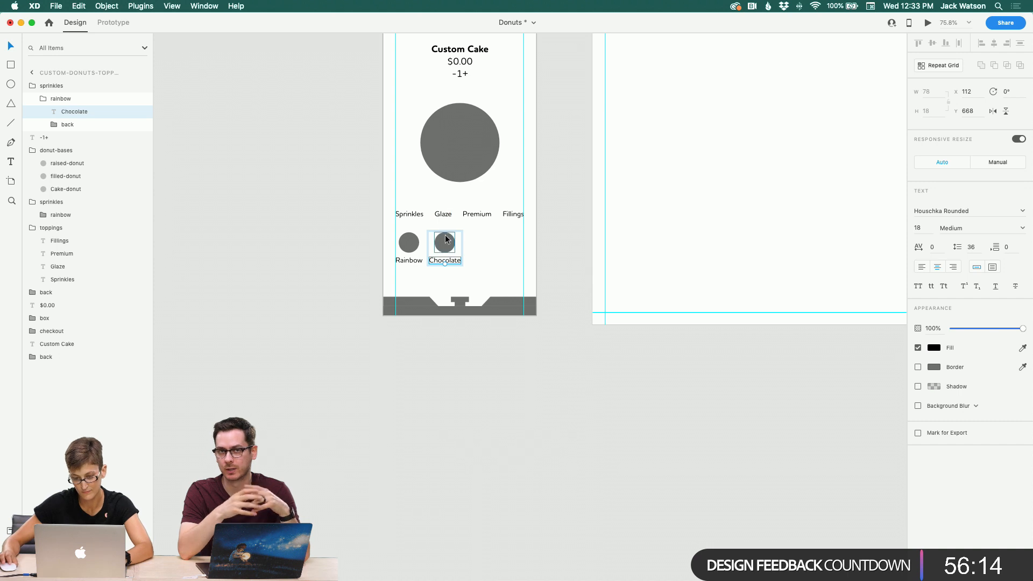
left_click(444, 237)
left_click(450, 264, "shift")
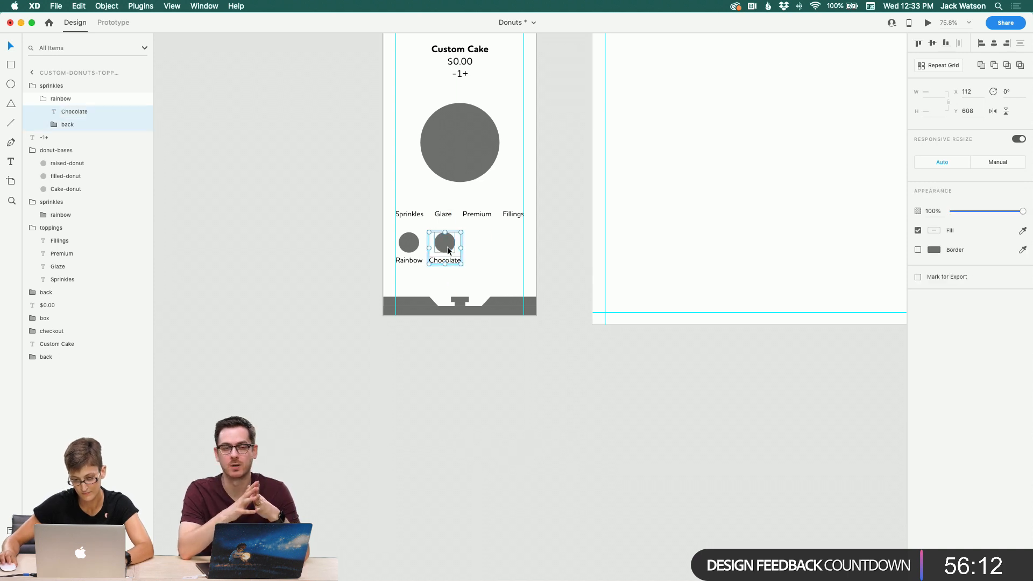
key("super+g")
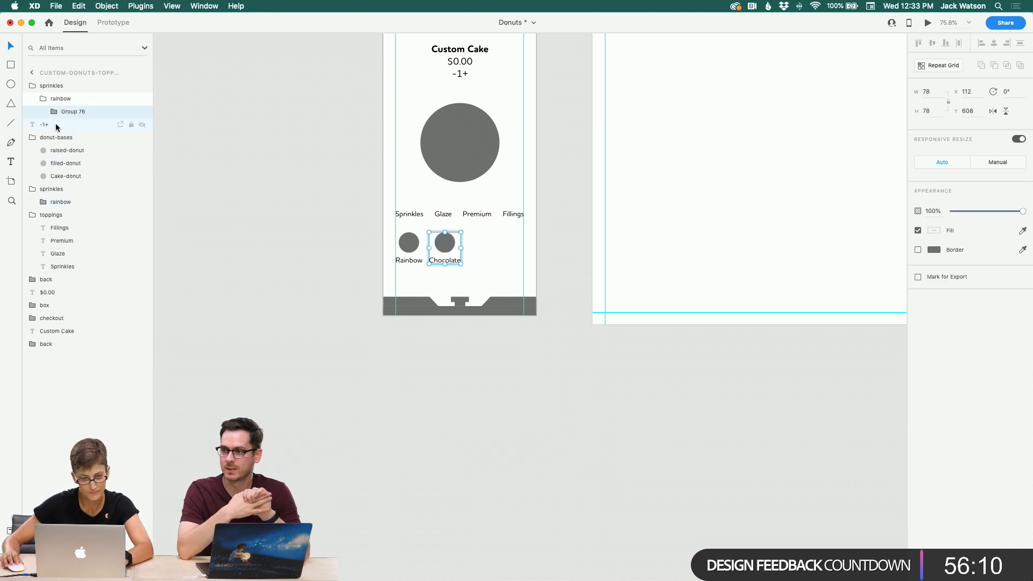
key("super+z")
Step: Move the copied group into the main sprinkles group in the layers list
left_click(60, 100)
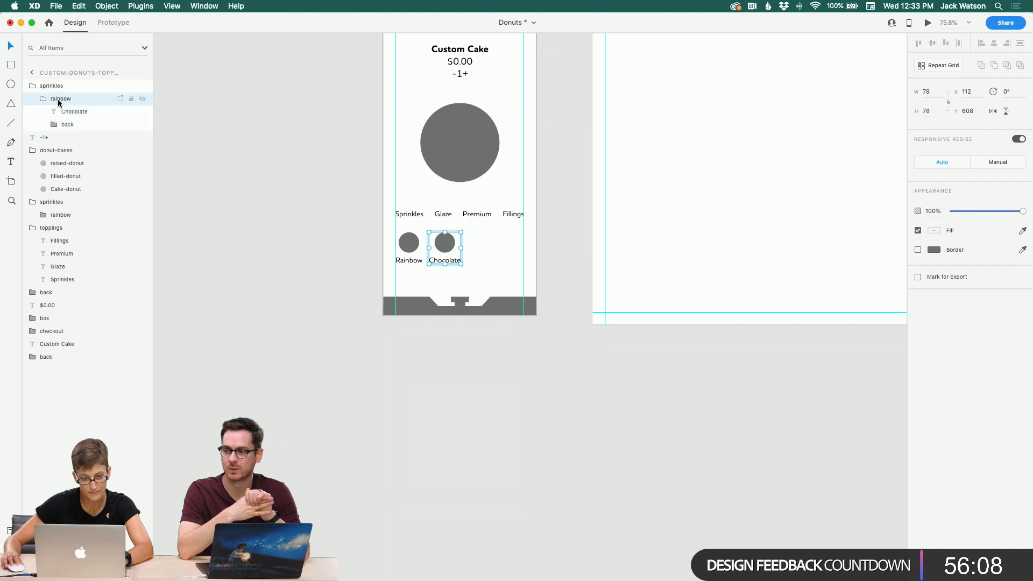
left_click(42, 99)
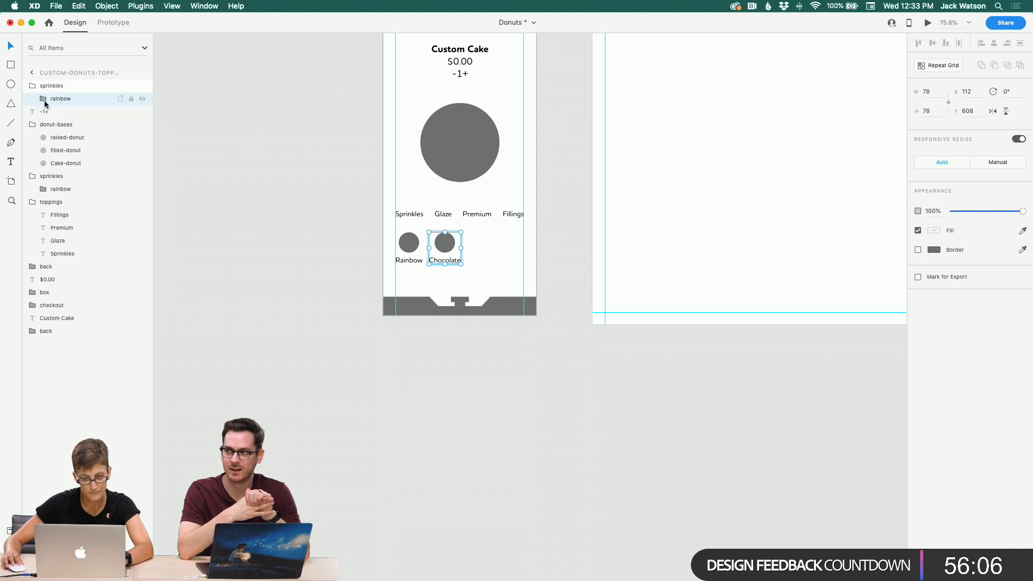
left_click_drag(43, 100, 65, 183)
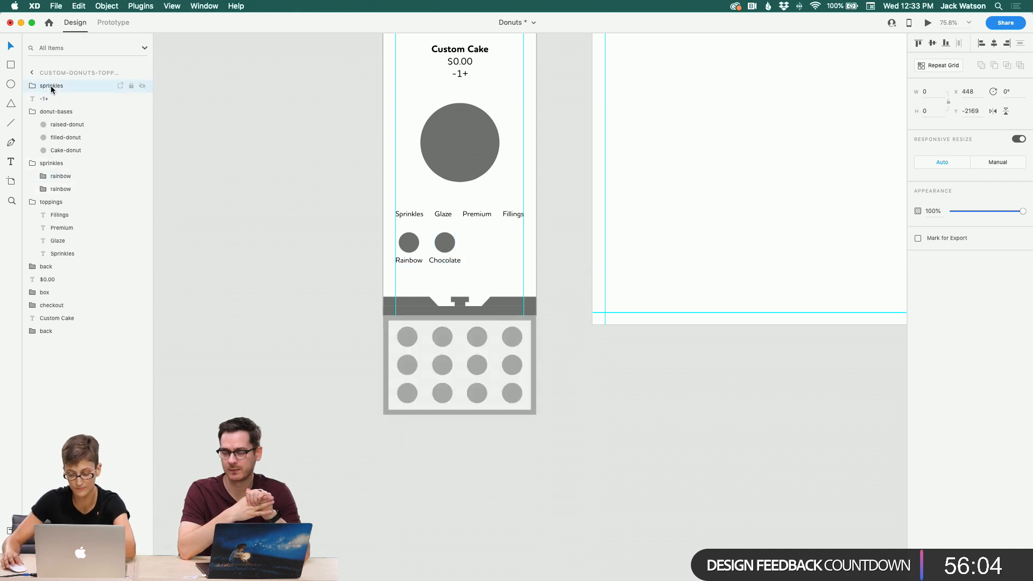
left_click(50, 86)
left_click(438, 265)
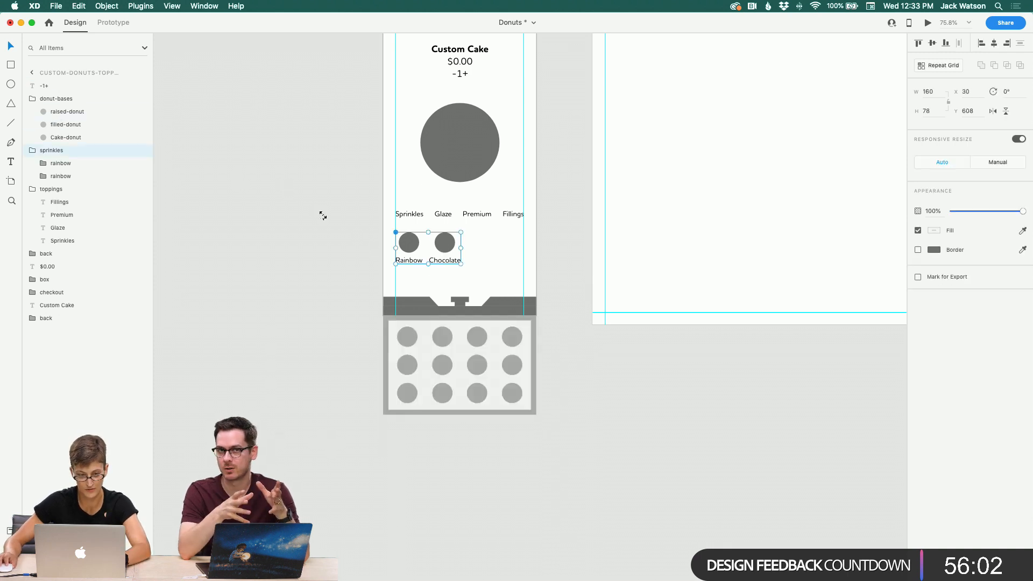
Step: Rename the copied group as chocolate
double_click(56, 164)
type("c")
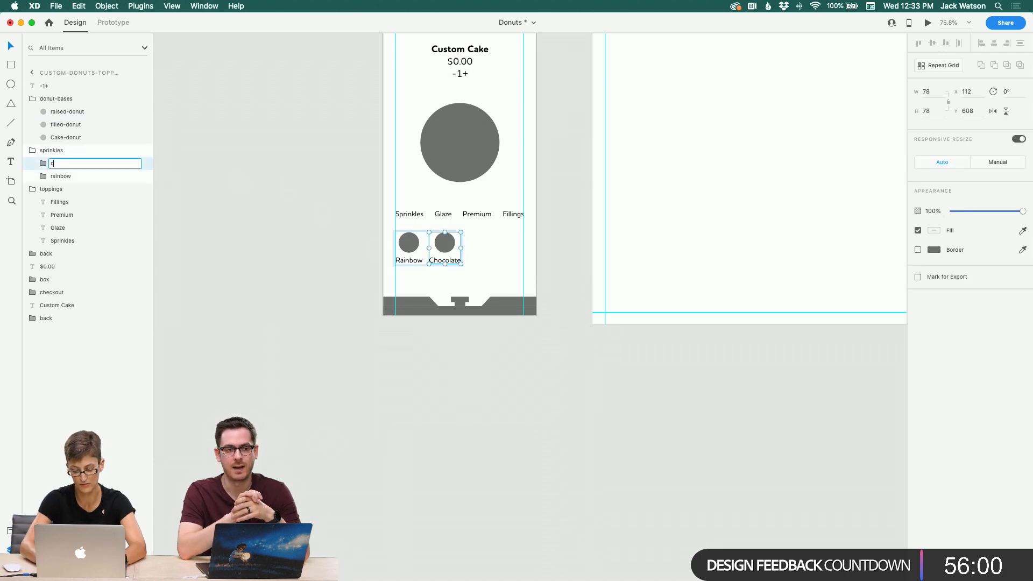
type("hocolate")
key("Return")
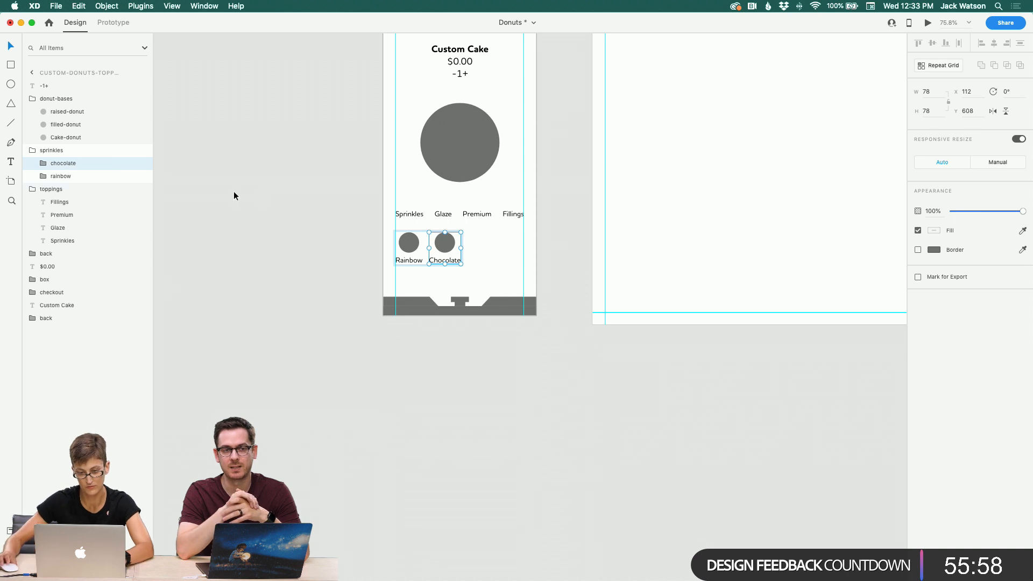
Step: Duplicate the Chocolate sprinkle group to the right and change the copy's label to Seasonal
left_click_drag(446, 258, 503, 239)
key("super+d")
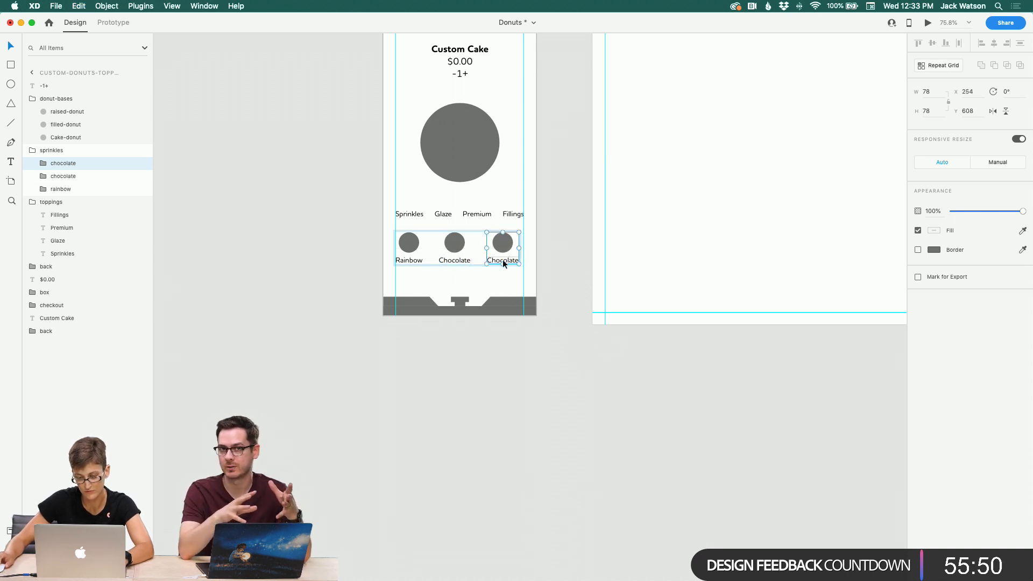
double_click(503, 261)
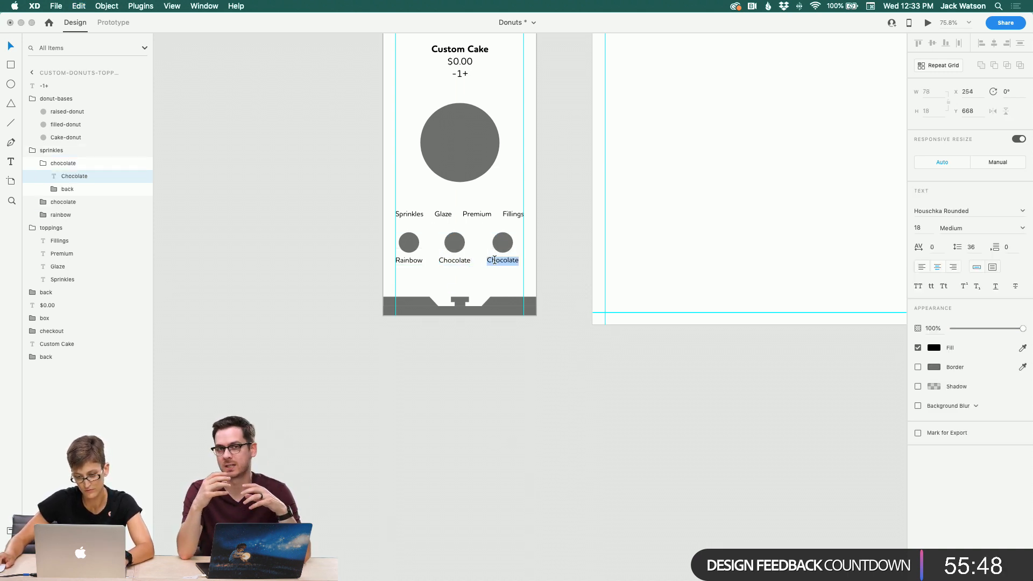
double_click(494, 260)
type("S")
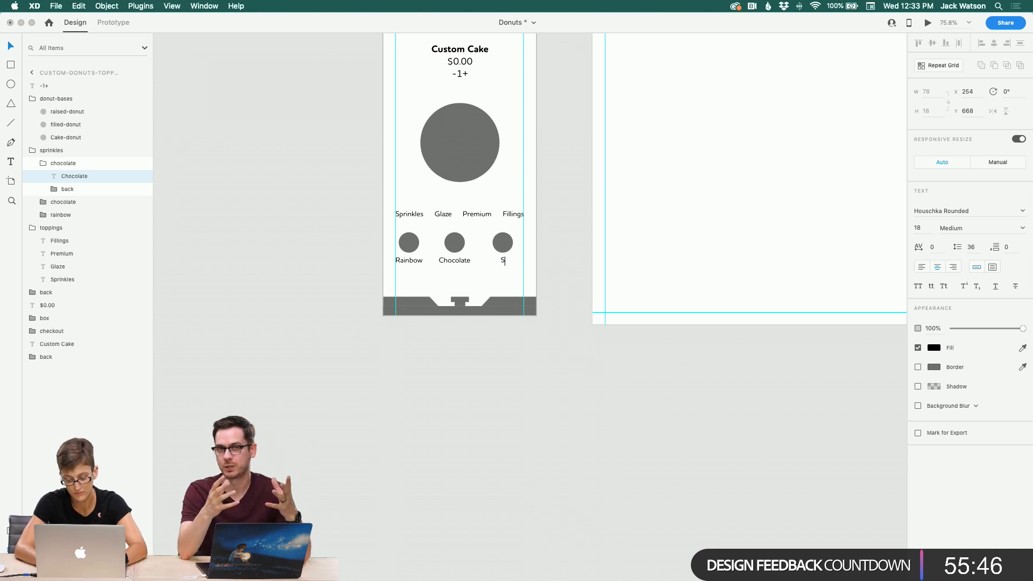
type("easonal")
key("Escape")
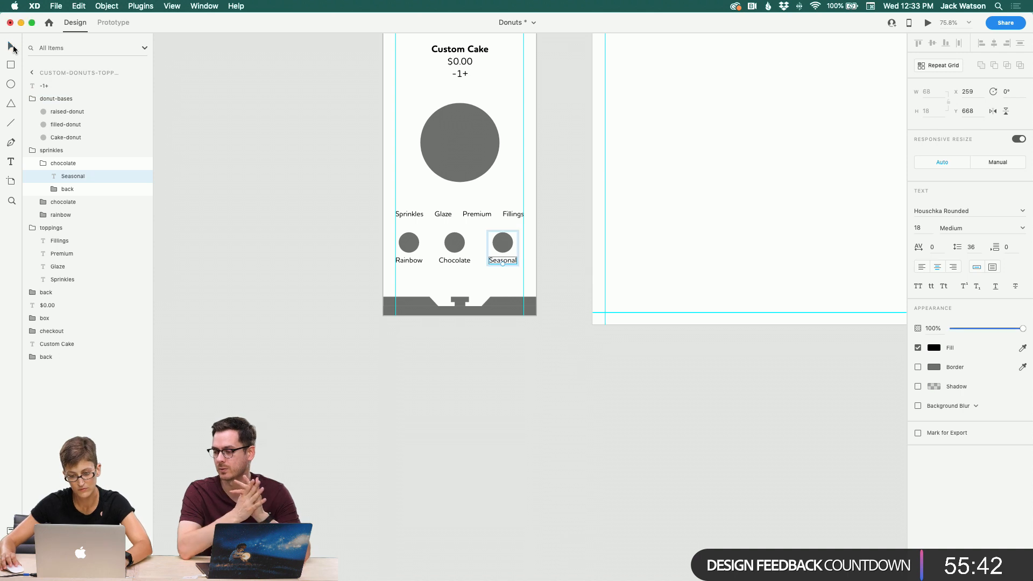
left_click(315, 286)
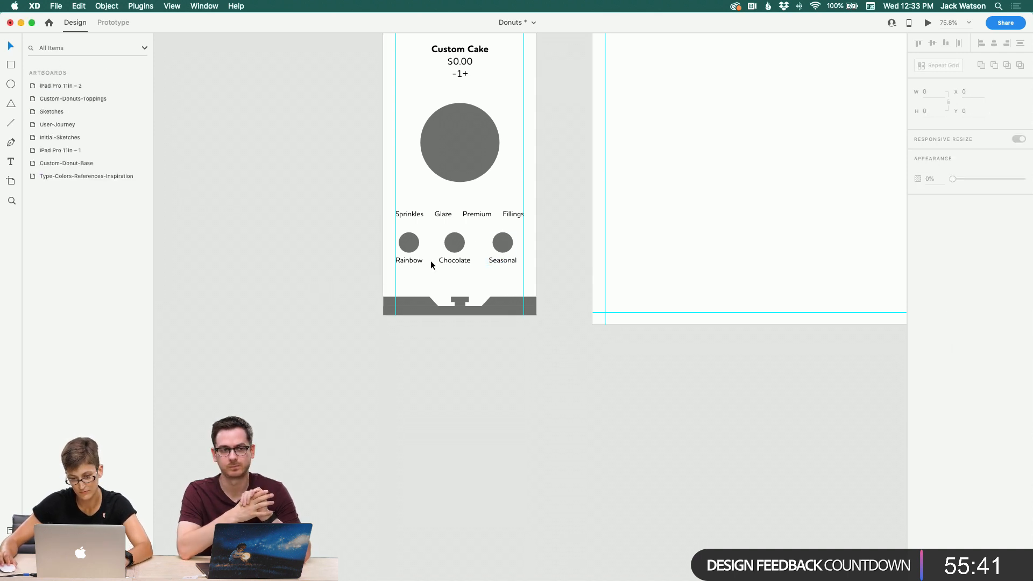
Step: Duplicate the Seasonal sprinkle group and move the copy further right along the row
double_click(505, 243)
key("super+d")
left_click_drag(505, 243, 548, 243)
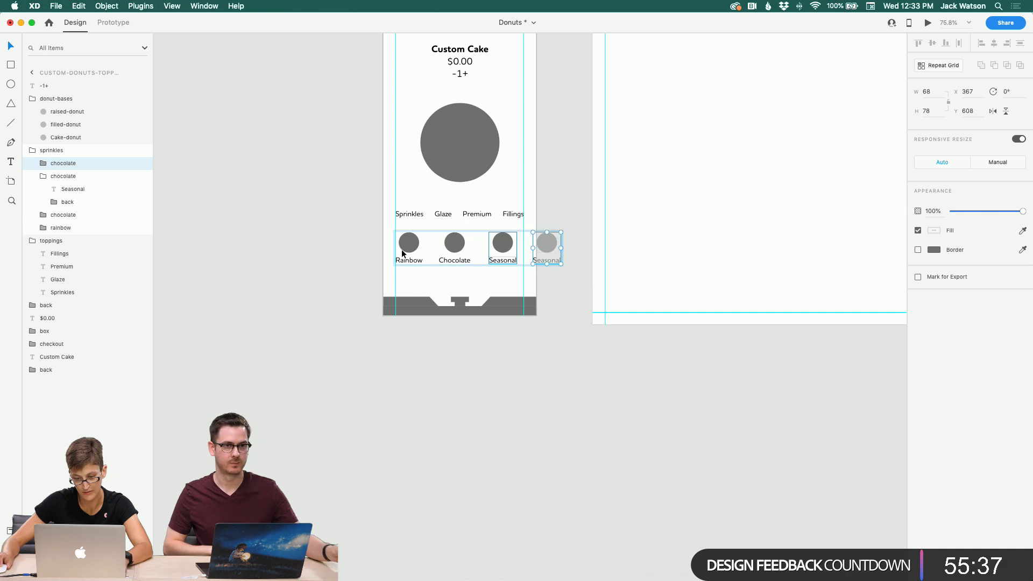
Step: Rename the Seasonal option's group layer as seasonal
left_click(73, 176)
double_click(73, 176)
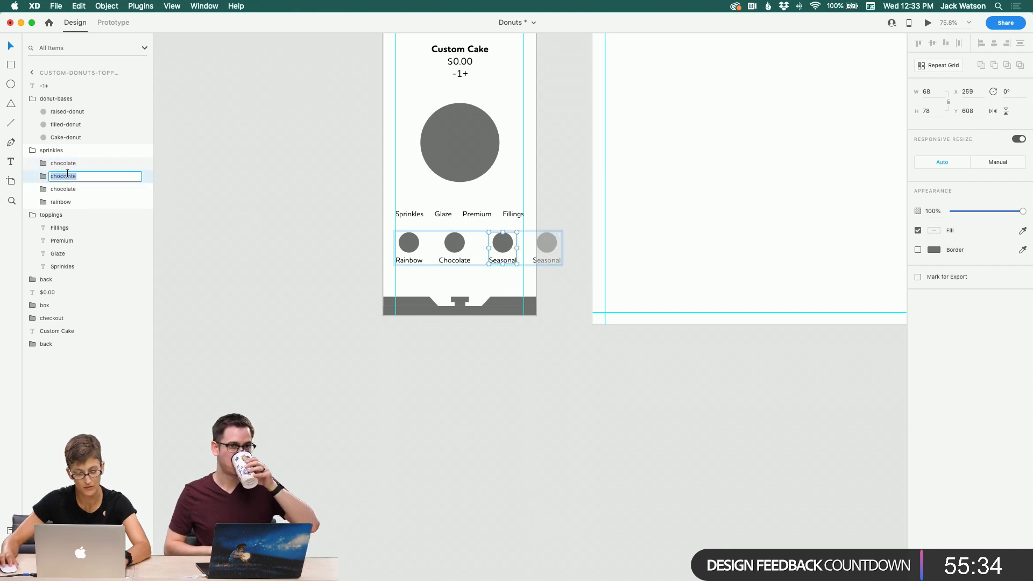
type("sea")
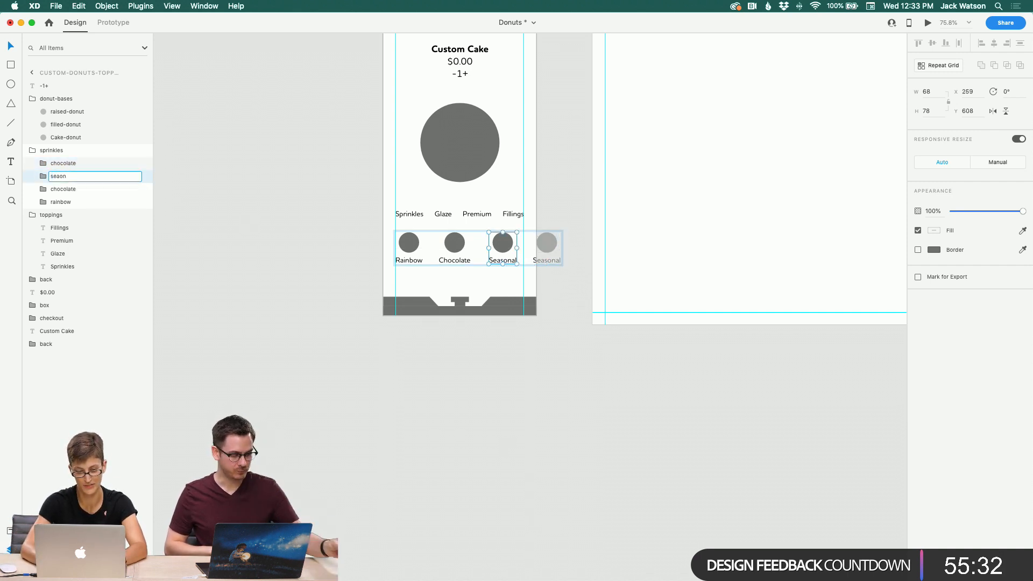
type("sona")
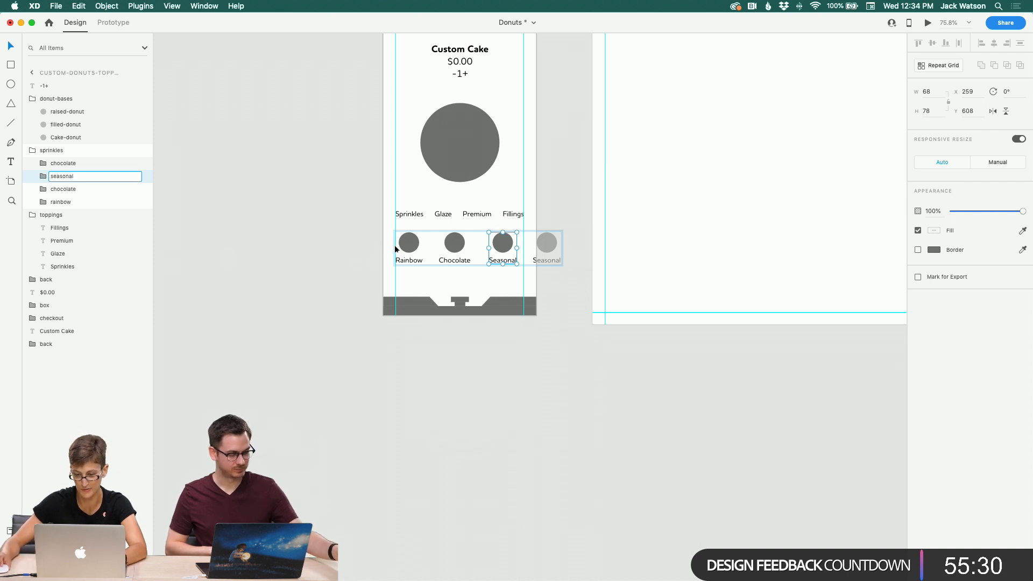
type("l")
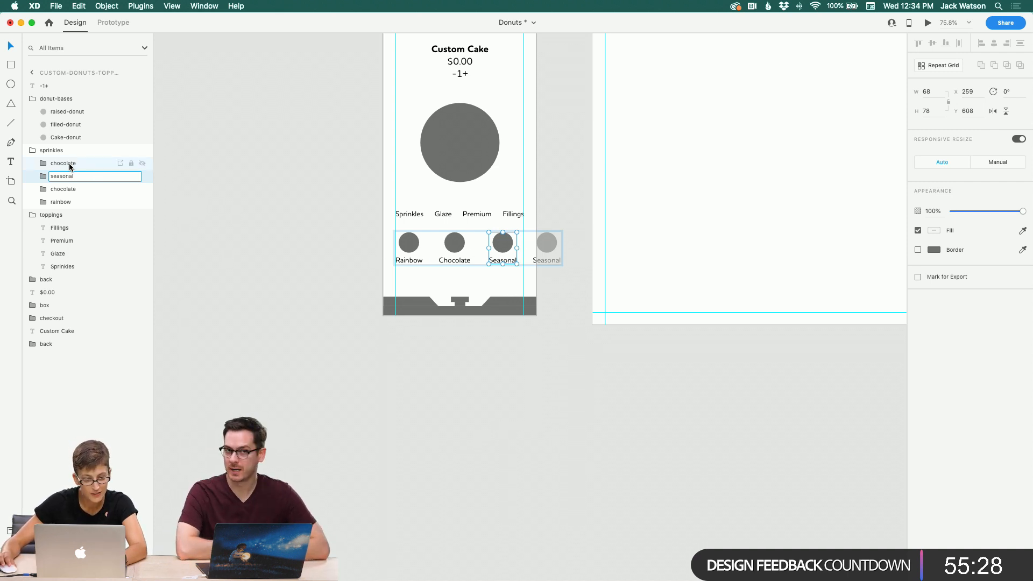
Step: Change the label of the fourth sprinkle copy to Pink
left_click(69, 164)
double_click(535, 260)
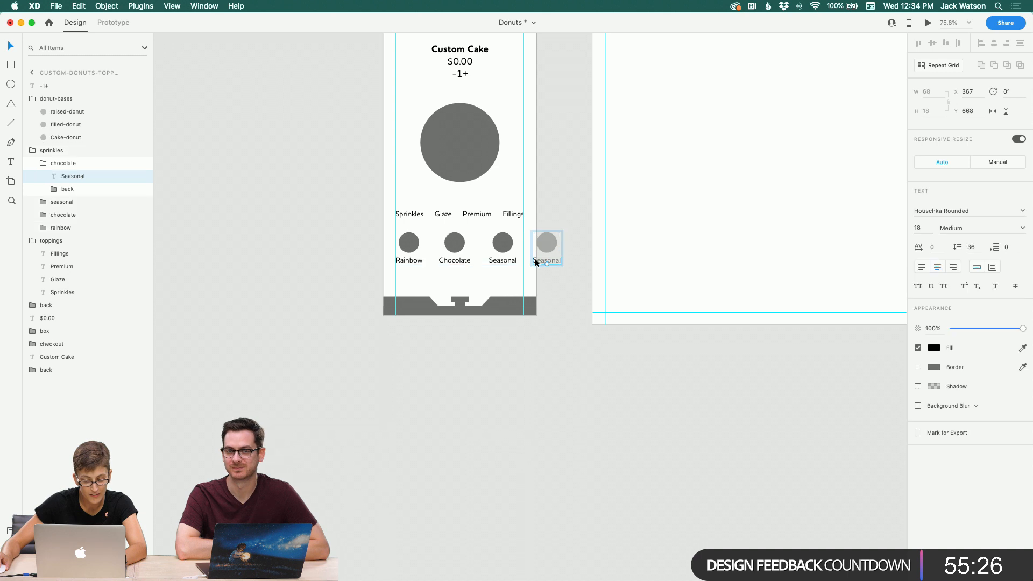
double_click(535, 260)
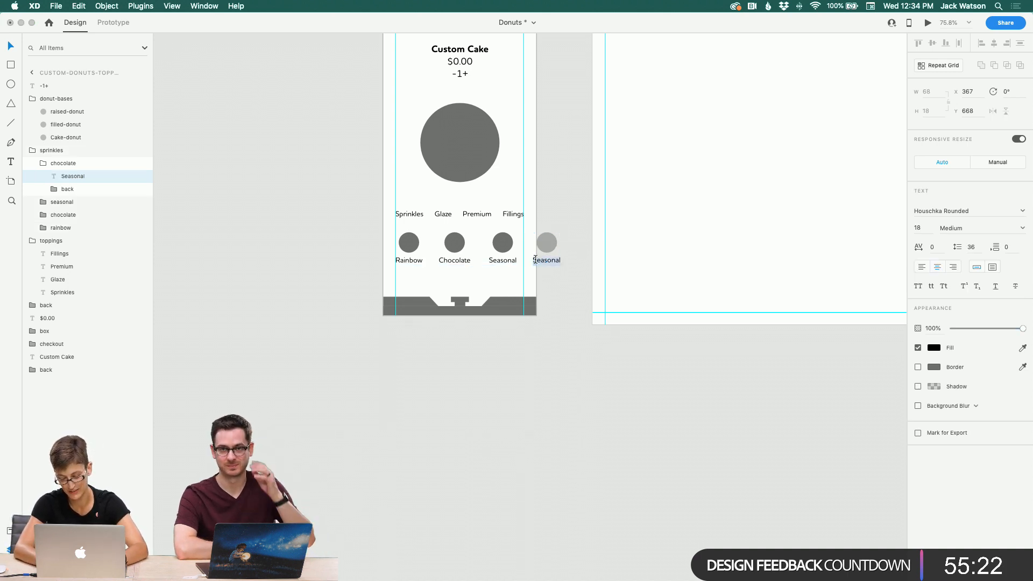
type("Plnk")
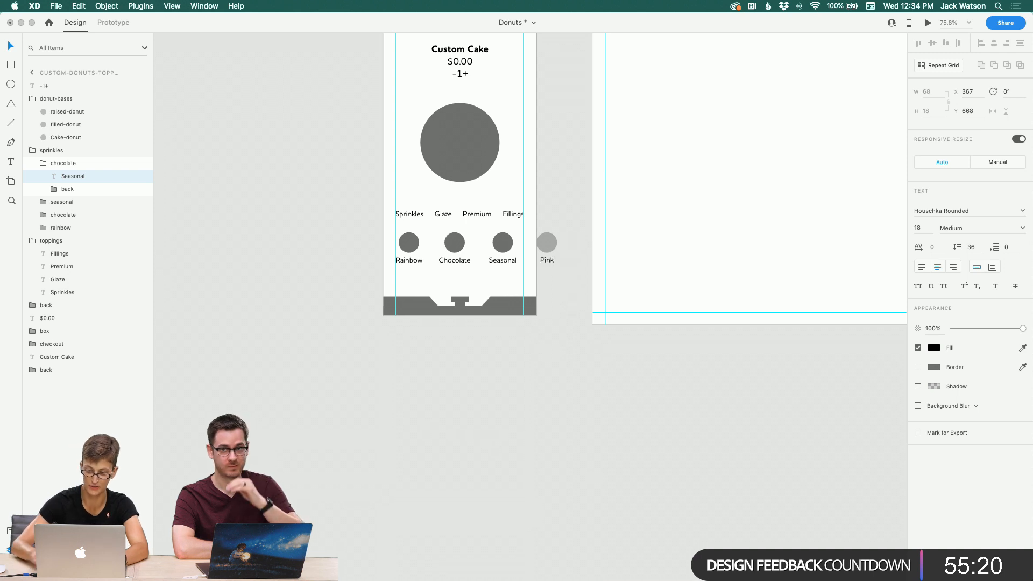
key("Escape")
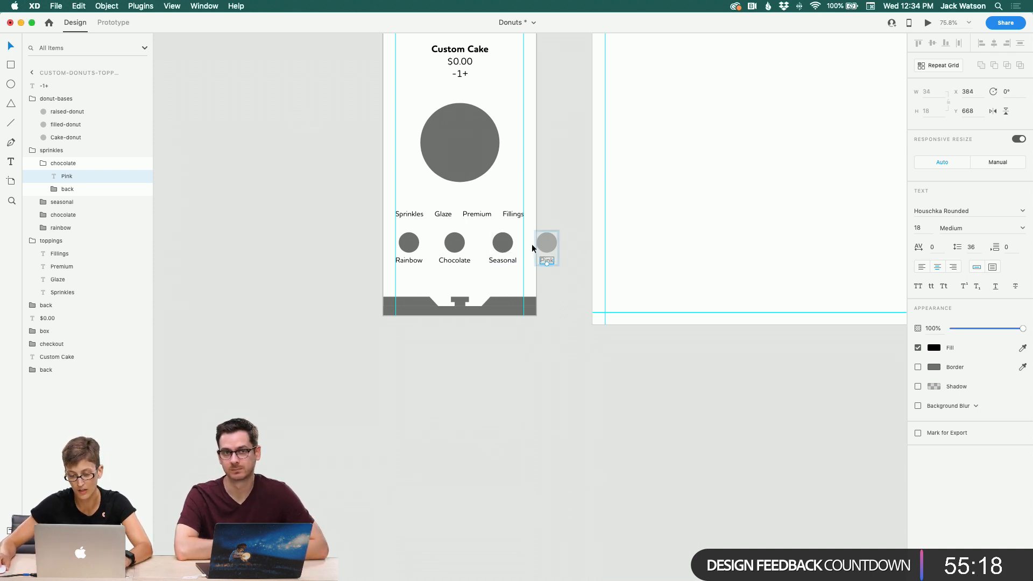
key("Escape")
key("Delete")
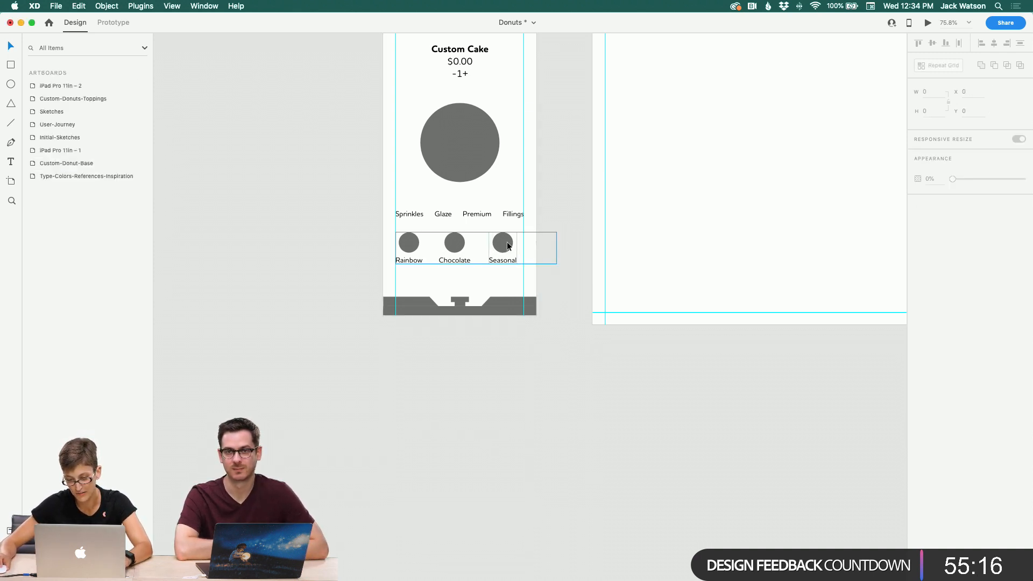
key("super+z")
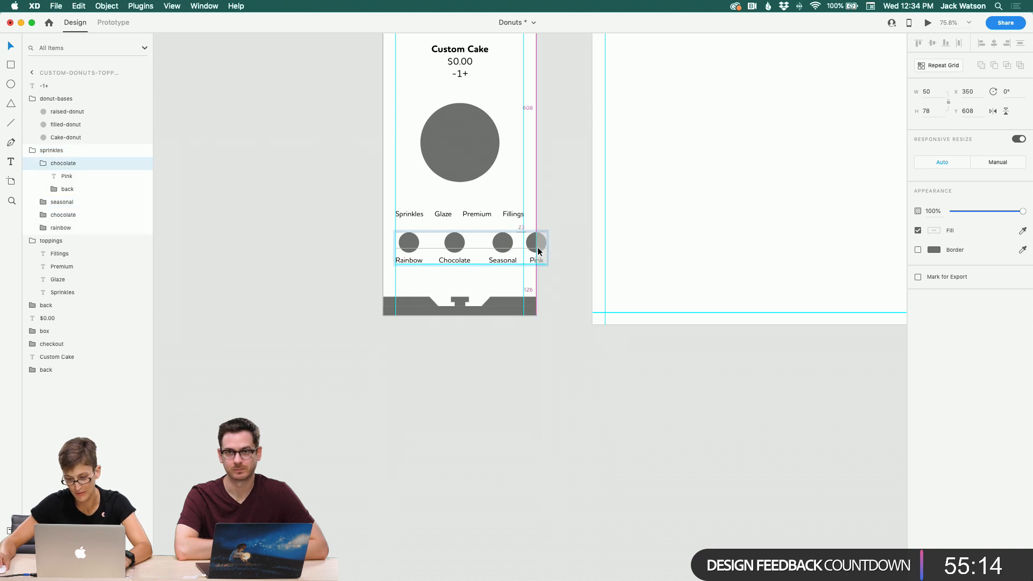
Step: Select the four sprinkle option groups and distribute them evenly across the row
left_click(497, 245, "shift")
left_click(455, 245, "shift")
left_click(406, 246, "shift")
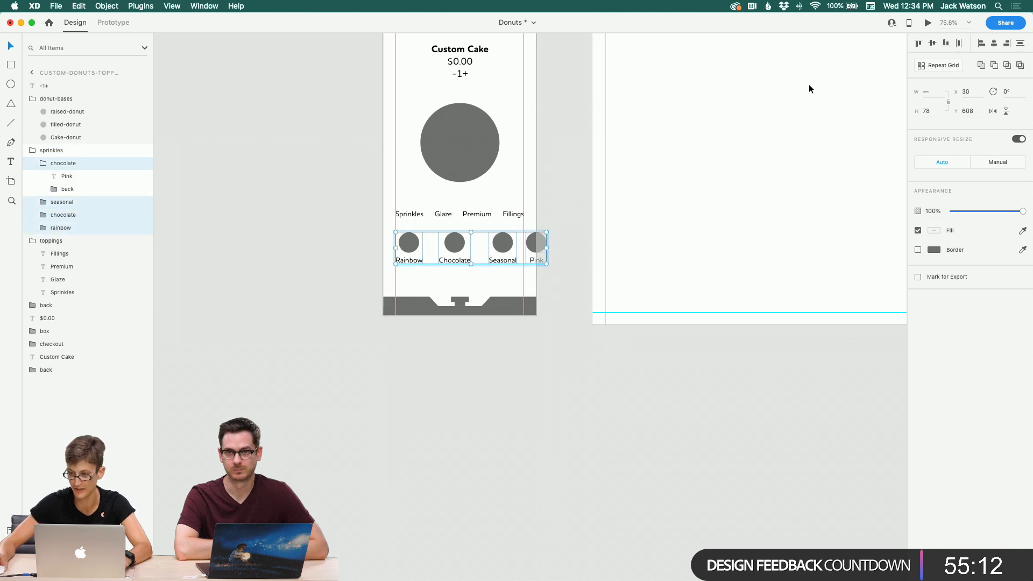
left_click(961, 43)
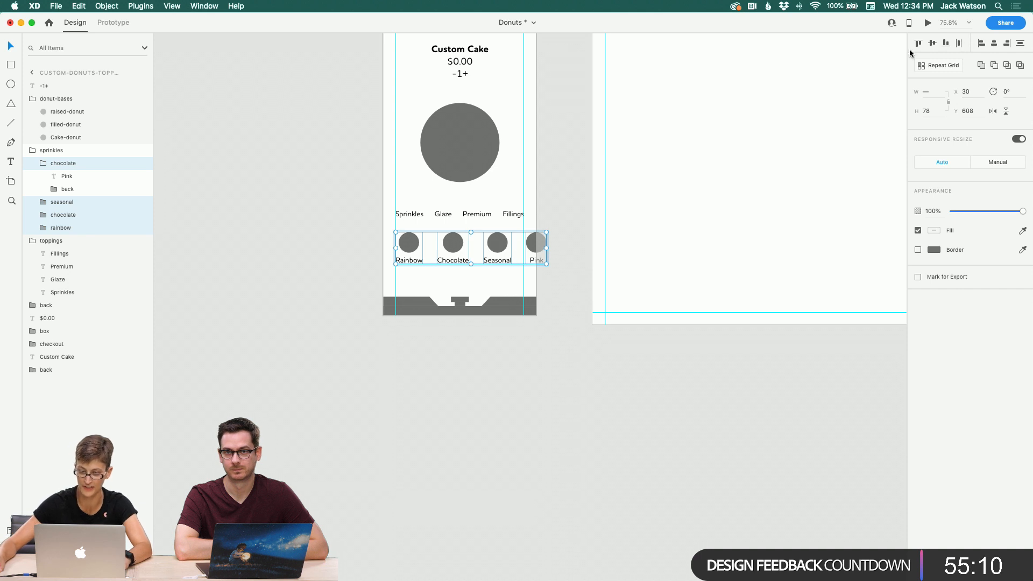
left_click(450, 447)
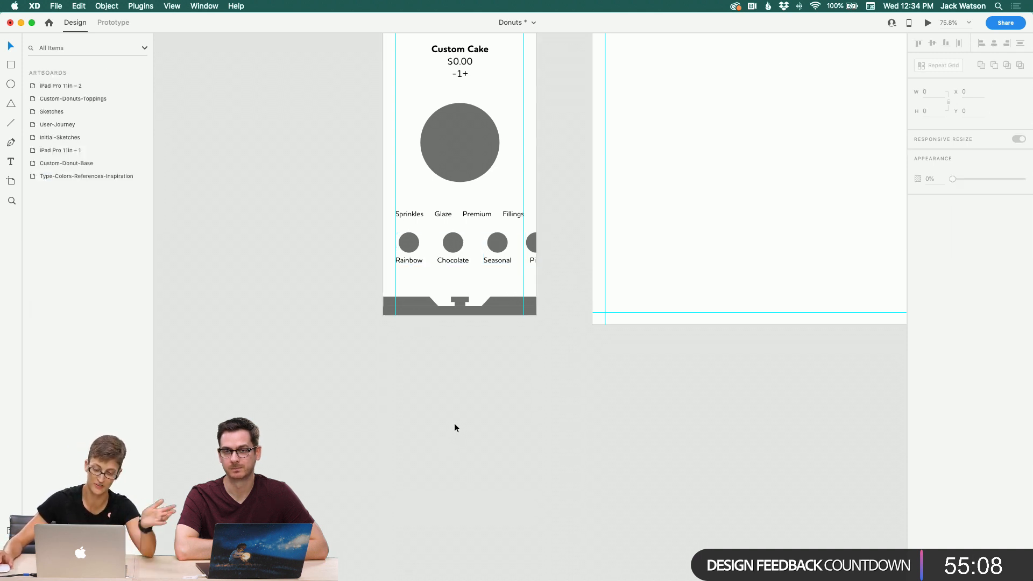
scroll(455, 428, "up", 5)
scroll(454, 423, "up", 5)
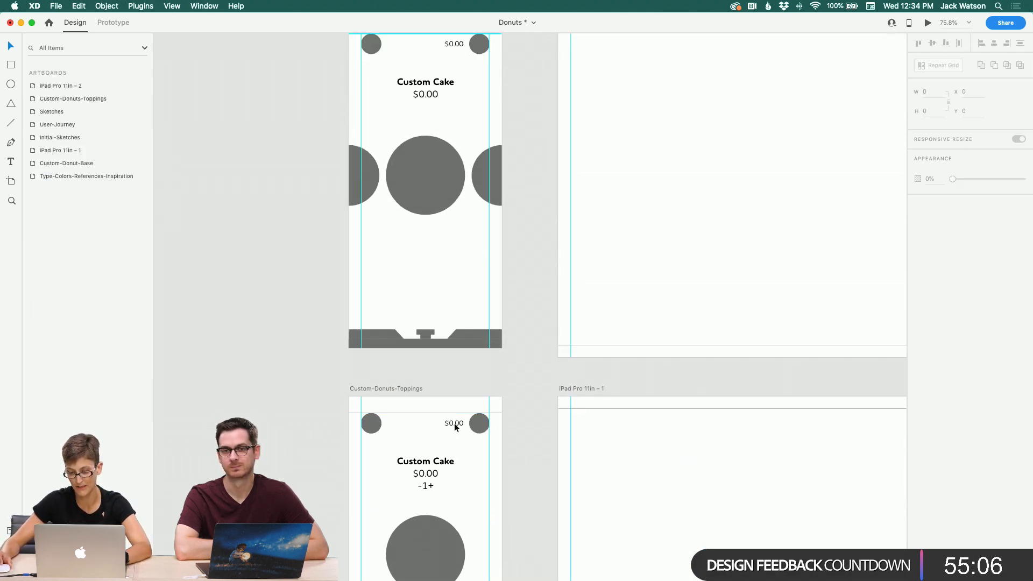
left_click(375, 190)
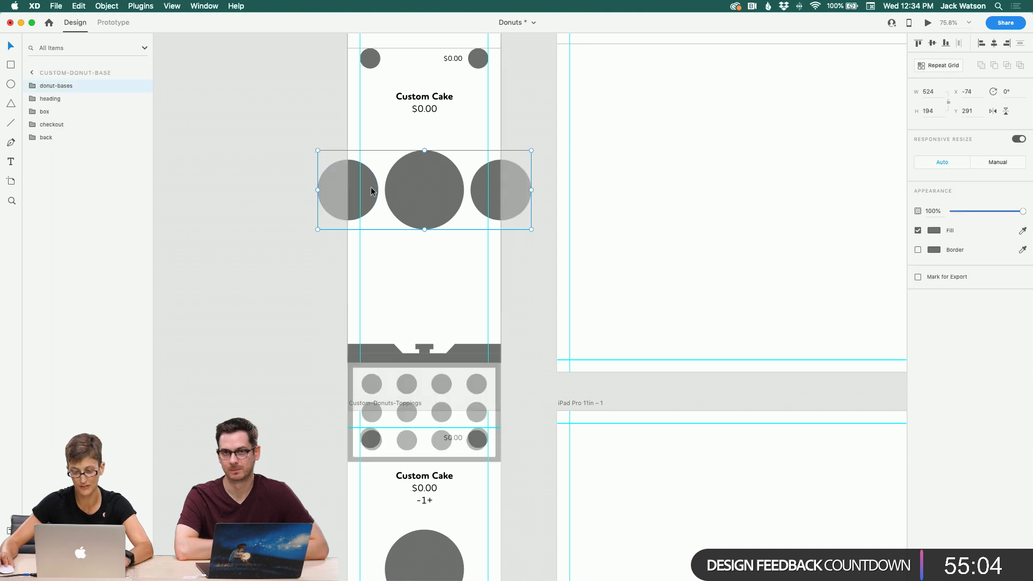
double_click(376, 190)
left_click_drag(372, 190, 350, 192)
key("super+z")
left_click(281, 251)
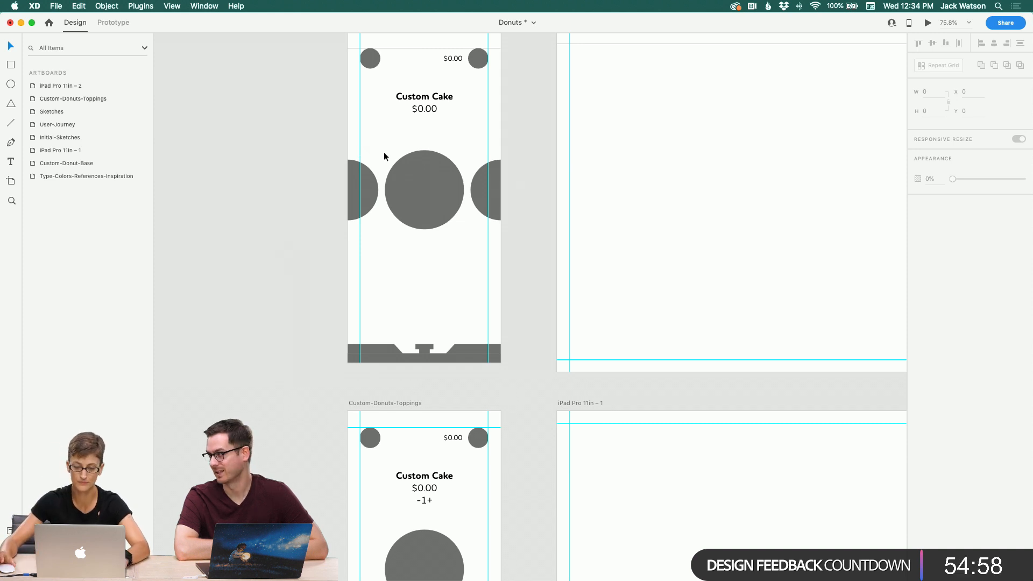
Step: Change the quantity text on the Custom-Donuts-Toppings artboard to -0+
scroll(383, 151, "down", 3)
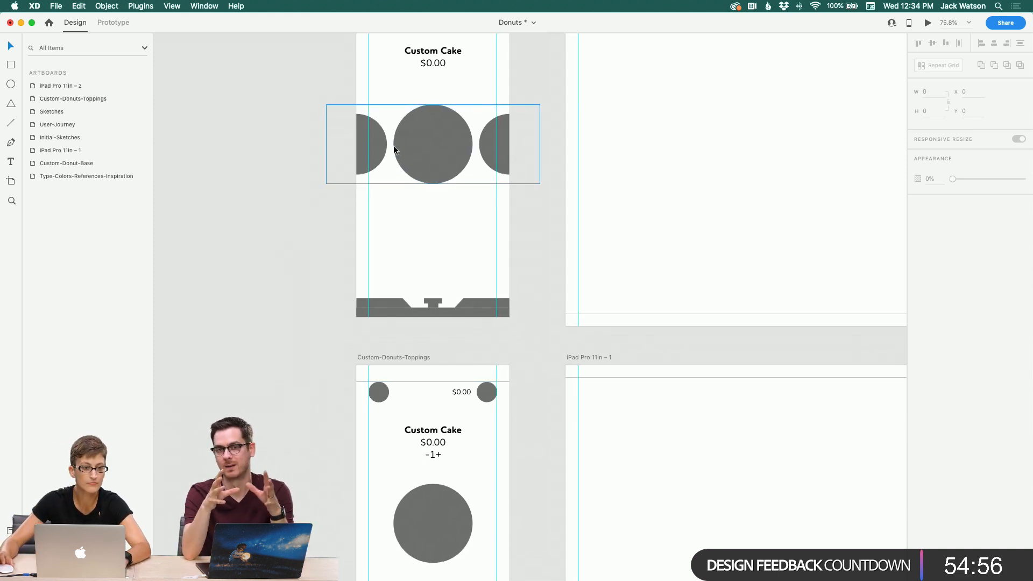
scroll(412, 162, "down", 5)
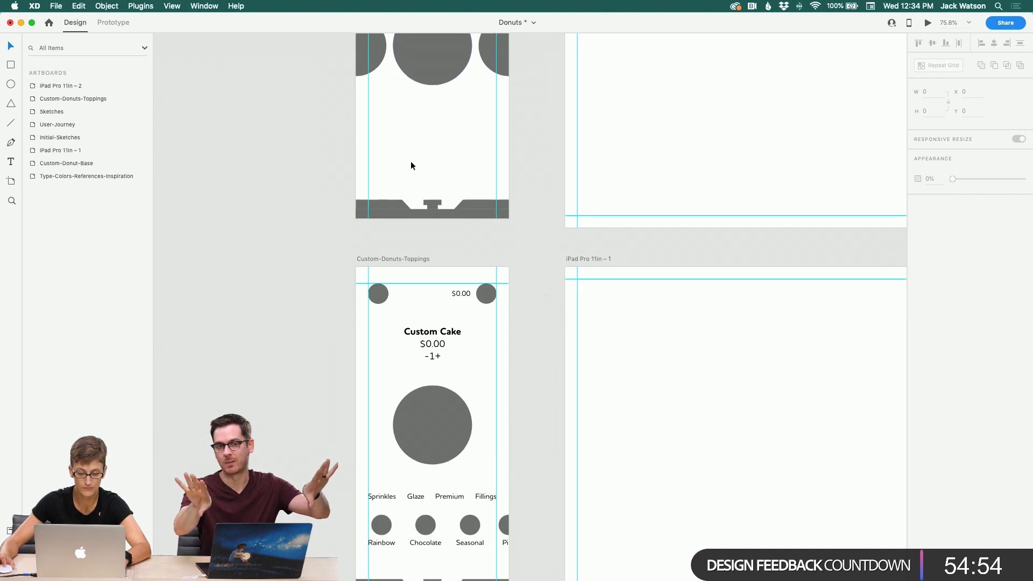
scroll(411, 165, "down", 2)
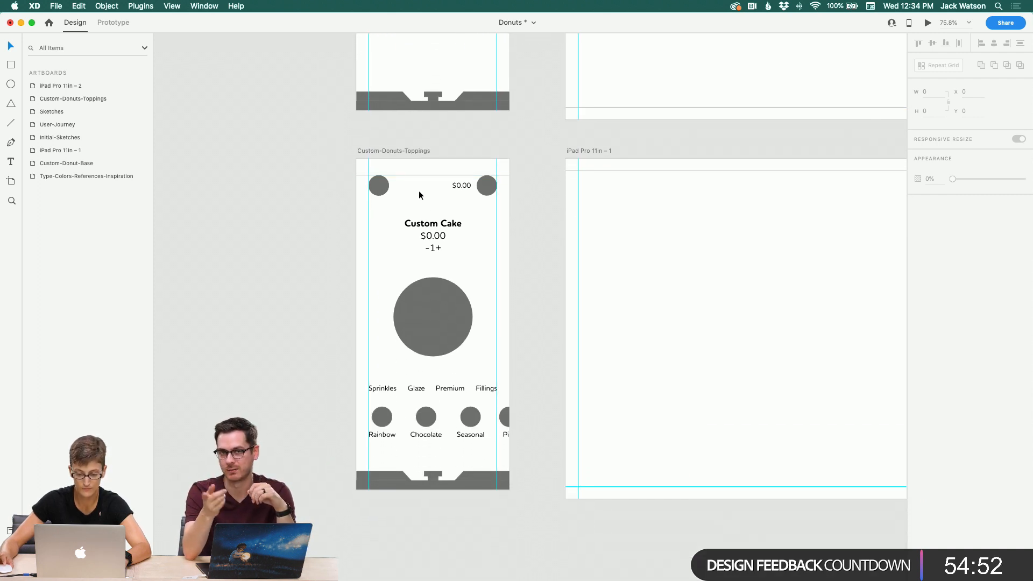
double_click(430, 248)
left_click(434, 249)
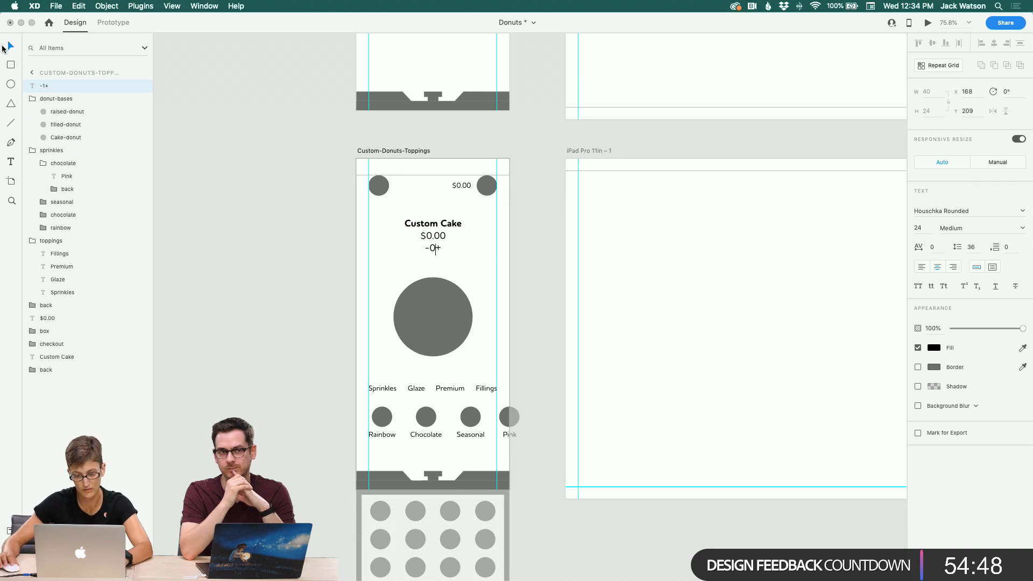
left_click(408, 267)
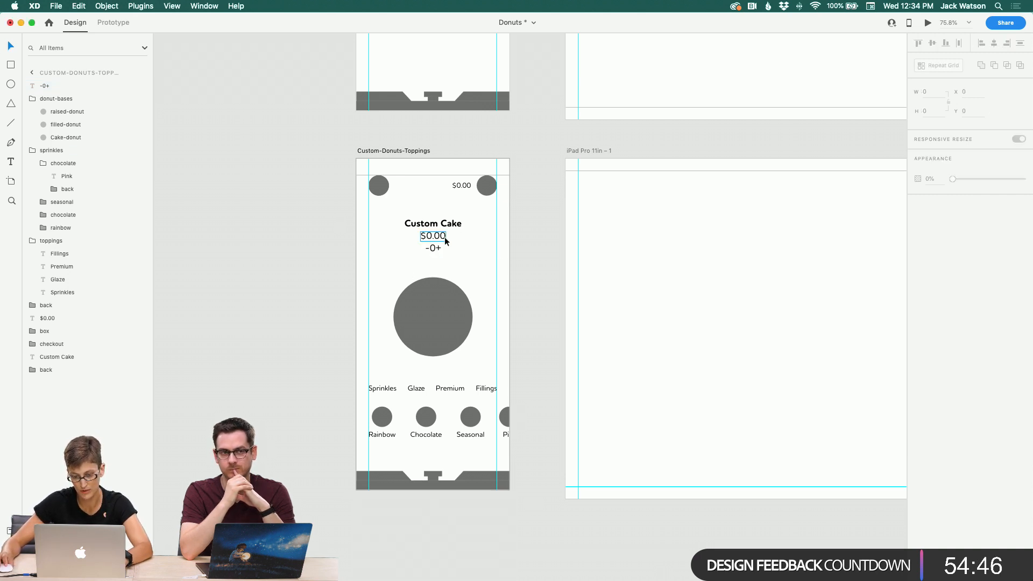
Step: Reduce the -0+ quantity text to just a minus sign
left_click(434, 250)
key("super+d")
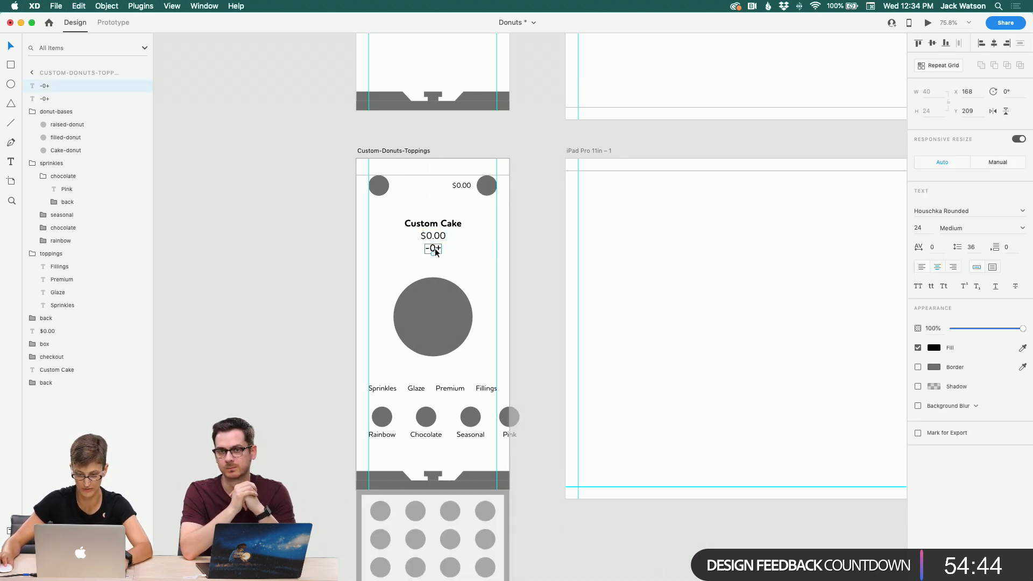
key("Delete")
double_click(428, 250)
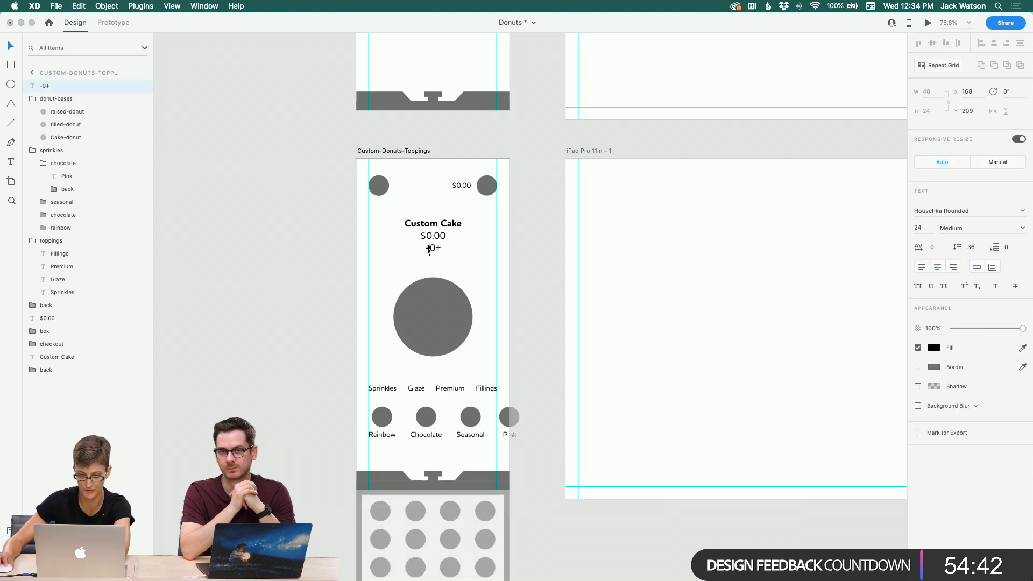
type("-")
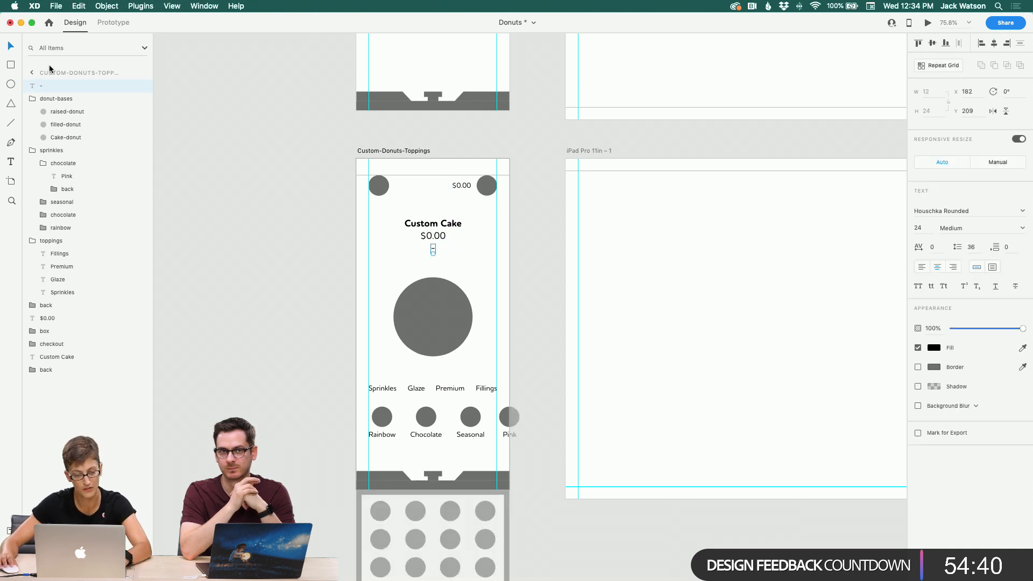
Step: Duplicate the minus text, change the copy to 0, and space the pieces as - 0 +
left_click(343, 239)
left_click(431, 250)
left_click_drag(430, 248, 435, 253)
key("super+d")
double_click(434, 250)
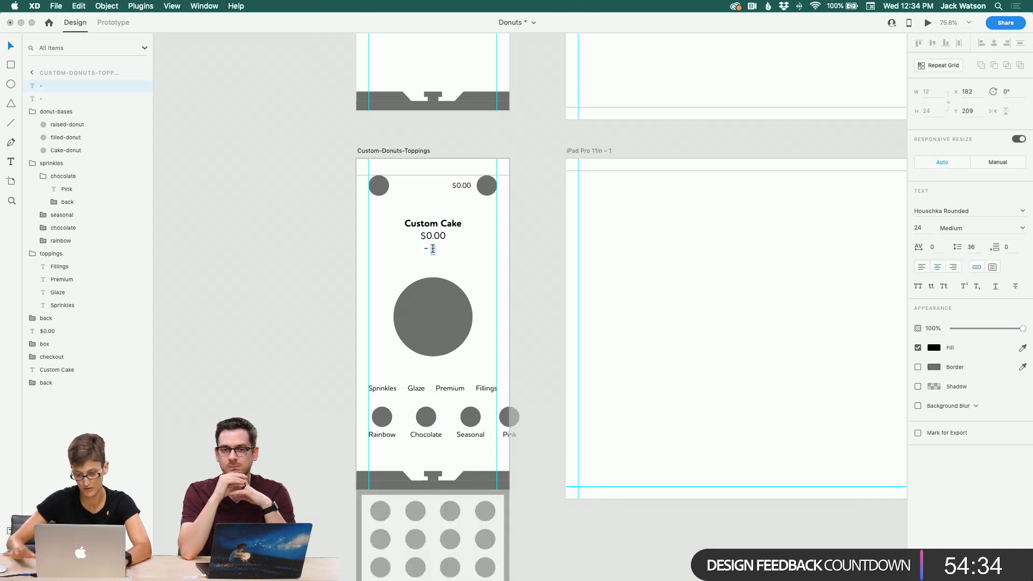
type("0")
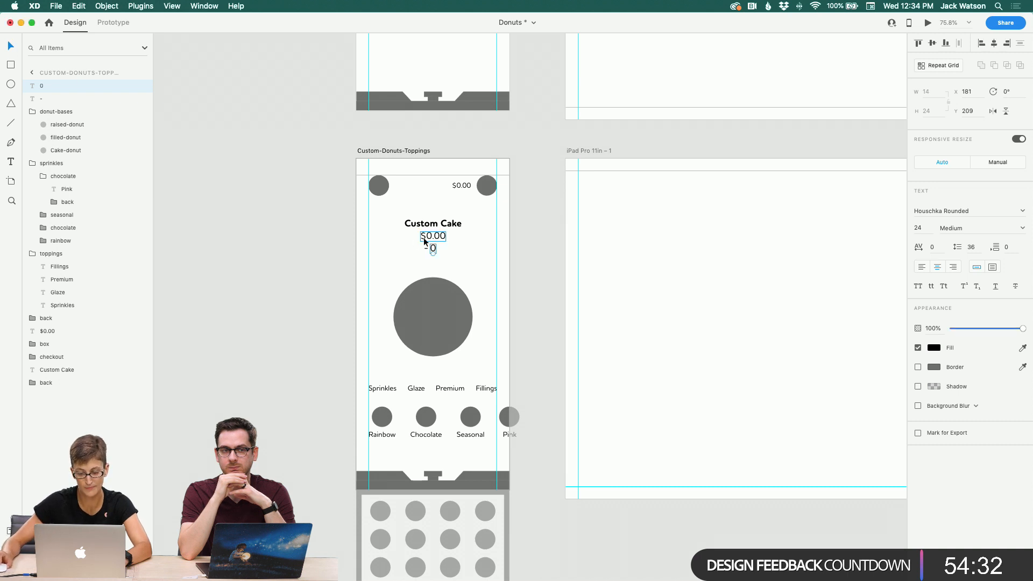
left_click(465, 254)
left_click_drag(437, 251, 443, 250)
double_click(440, 248)
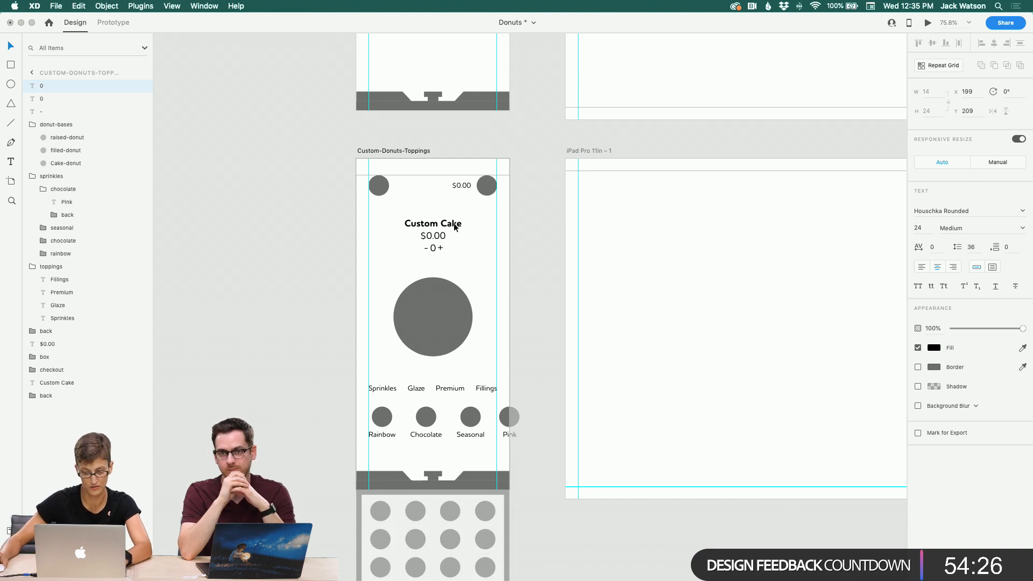
Step: Group the minus, 0 and plus texts and name the group add
left_click(80, 106, "shift")
key("super+g")
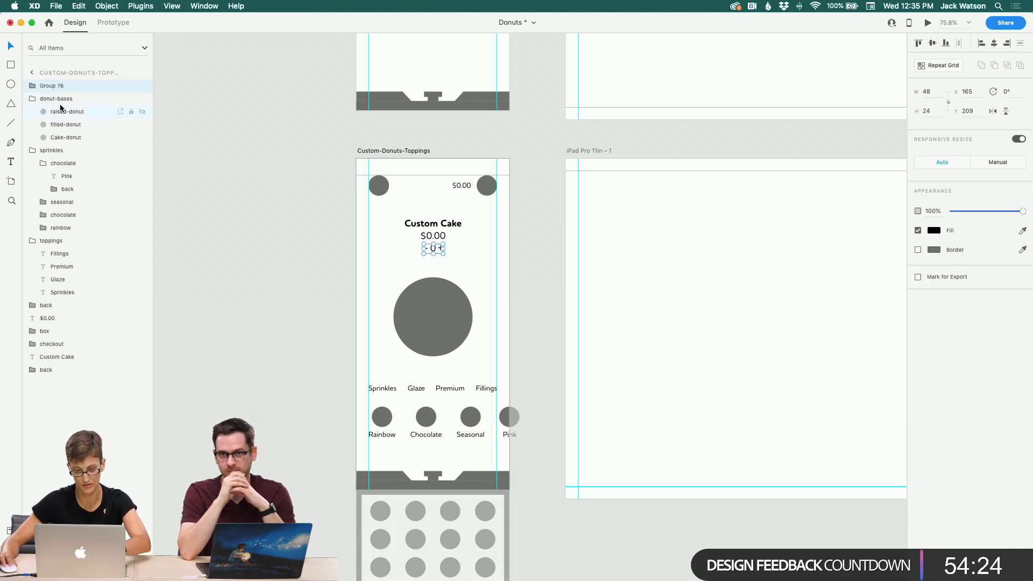
double_click(56, 85)
type("add")
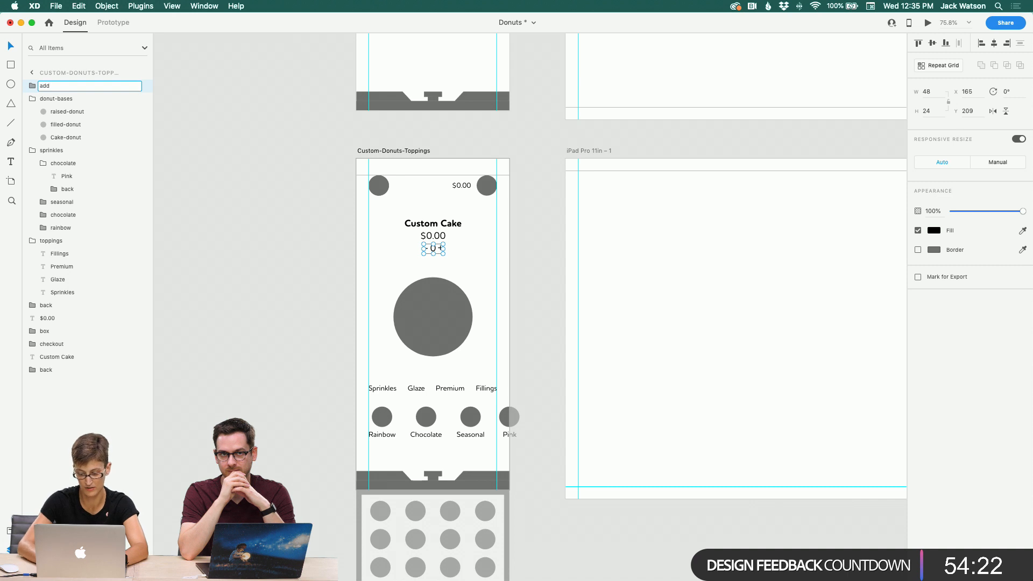
type("-tob-")
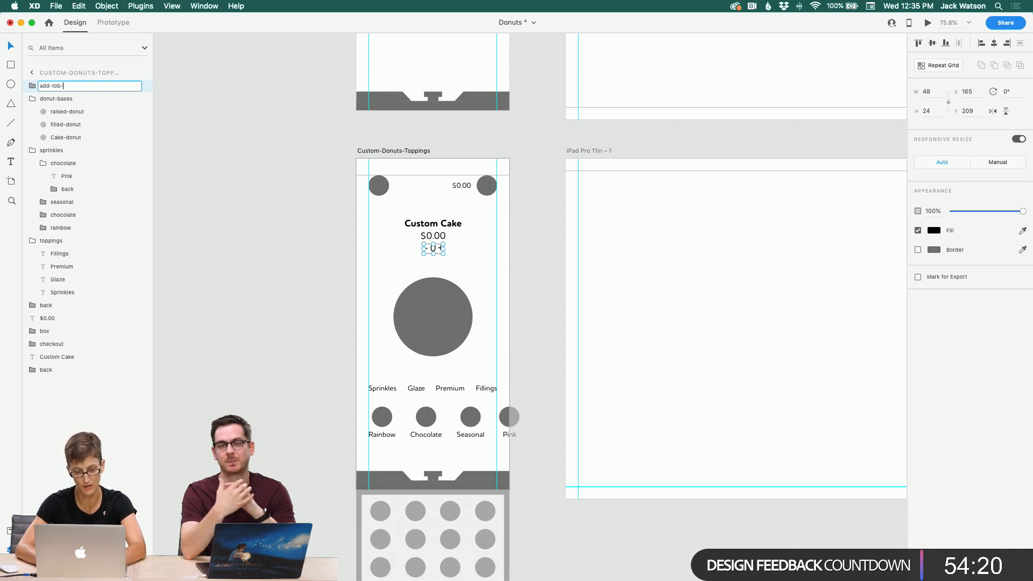
Step: Rename the quantity group as add-to-box
key("BackSpace")
key("BackSpace")
key("BackSpace")
key("BackSpace")
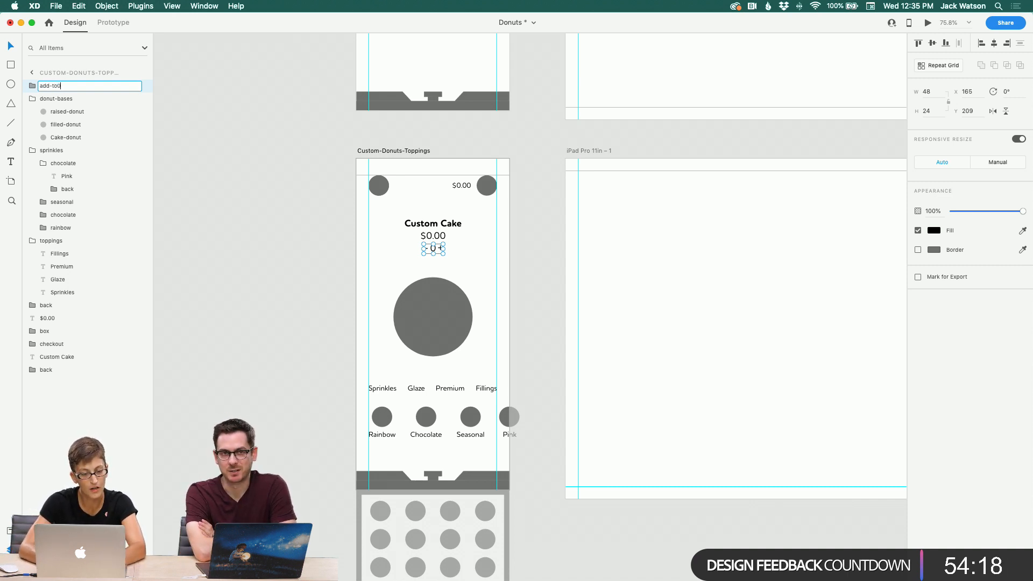
type("box")
key("Return")
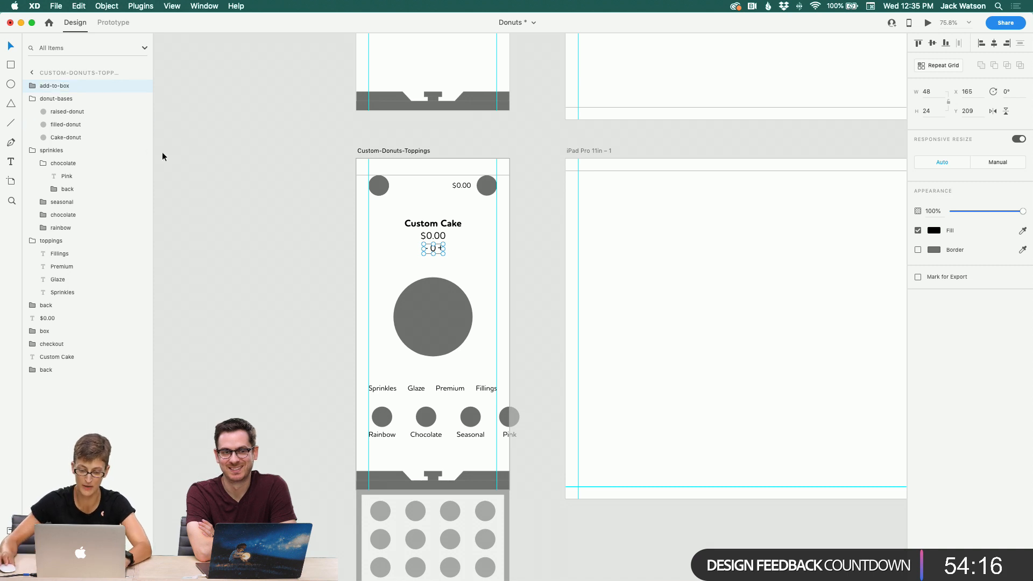
left_click(390, 267)
left_click(435, 252)
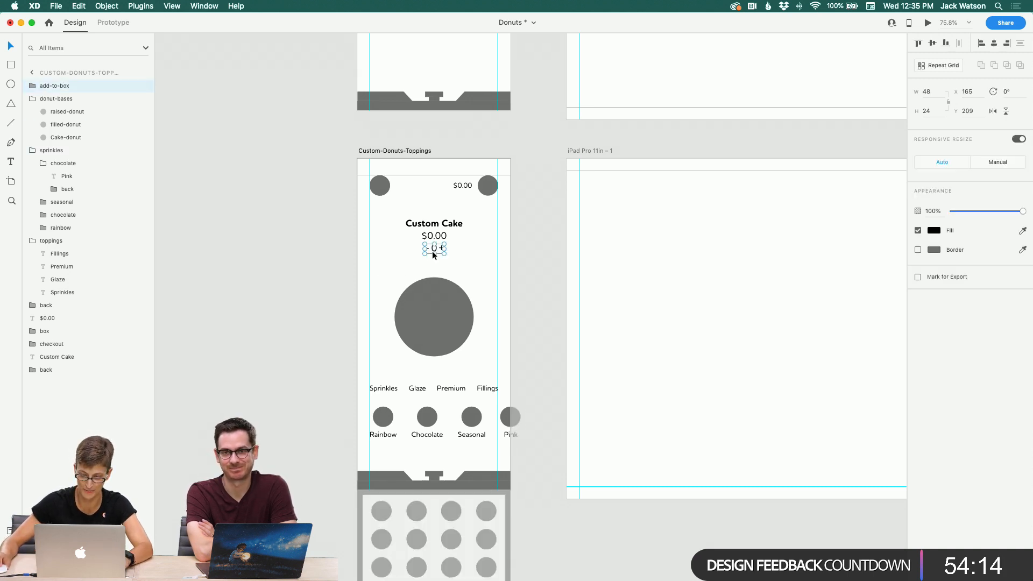
left_click(455, 259)
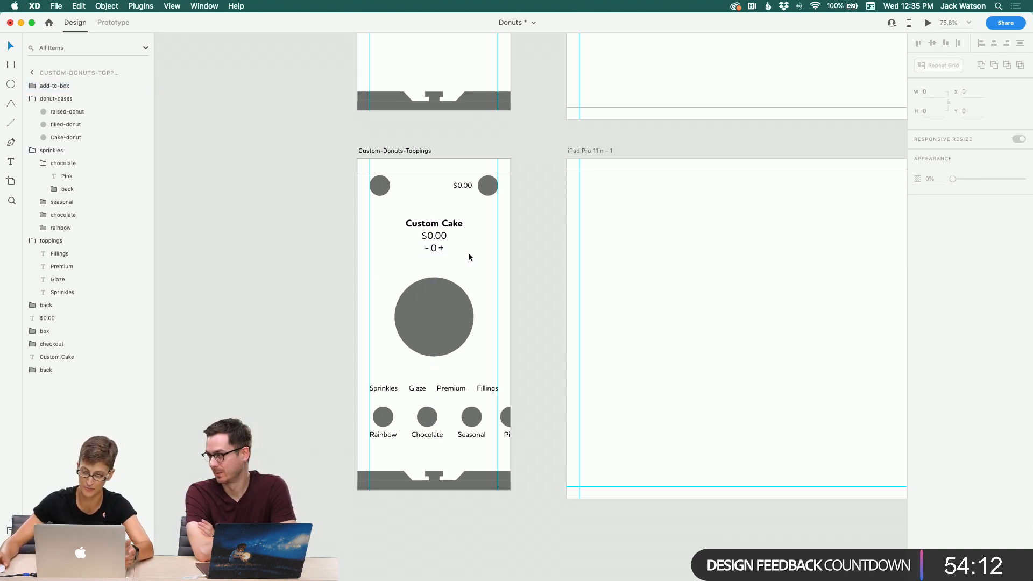
Step: Move the iPad Pro 11in – 2 artboard further right to clear space beside Custom-Donut-Base
scroll(468, 253, "up", 2)
scroll(467, 258, "up", 3)
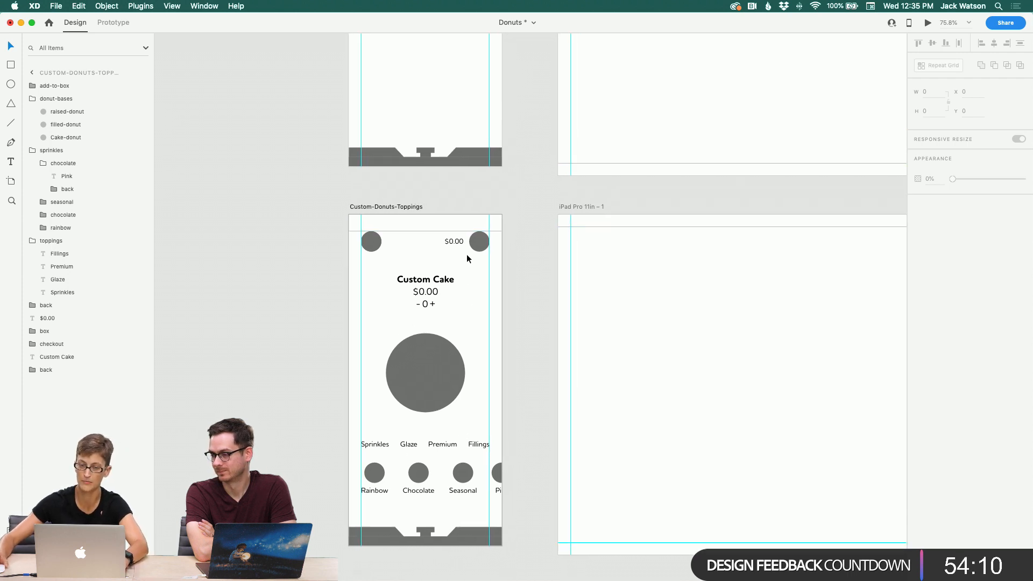
scroll(467, 259, "up", 1)
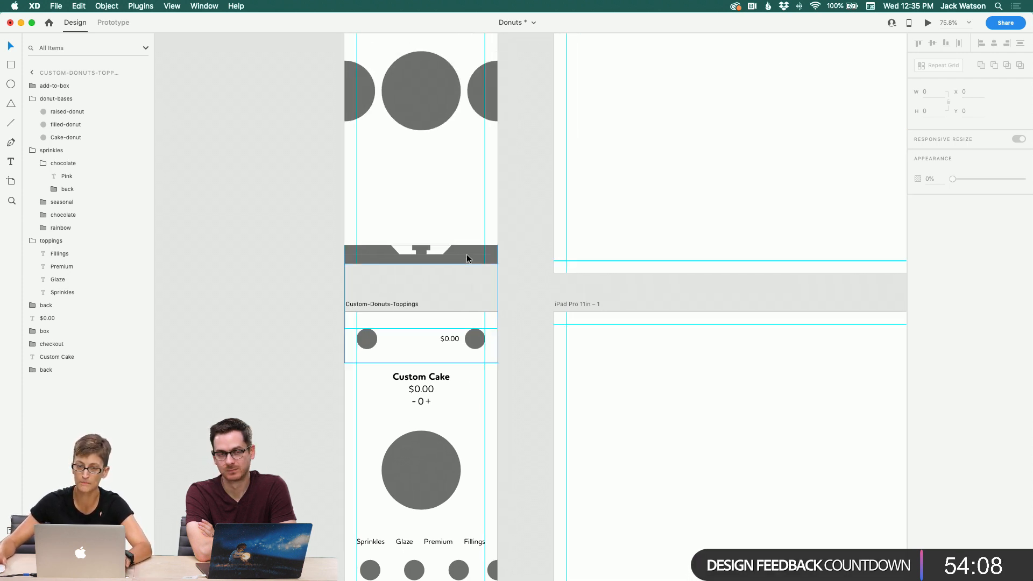
scroll(467, 258, "down", 2)
scroll(466, 258, "up", 7)
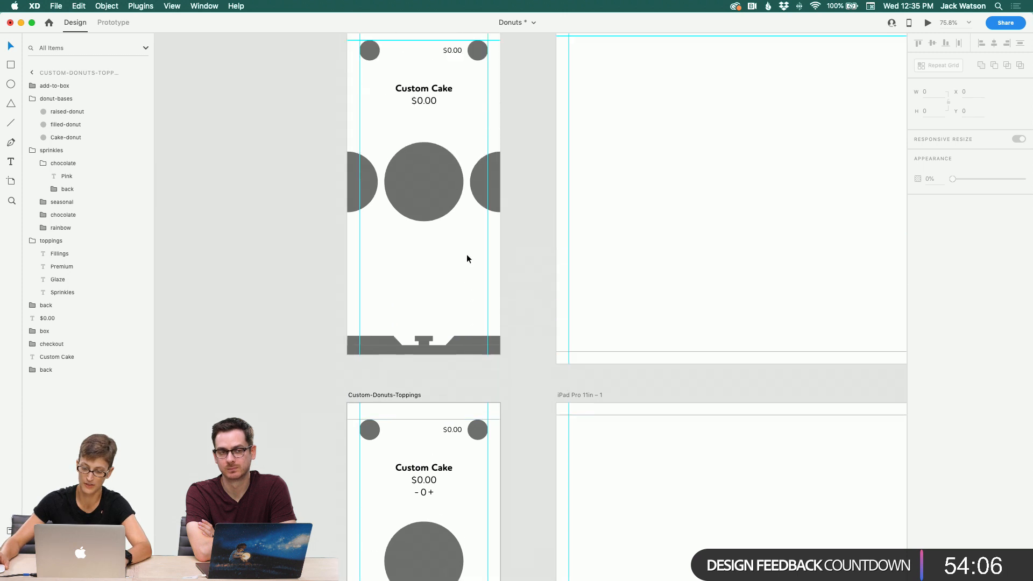
scroll(500, 180, "down", 2)
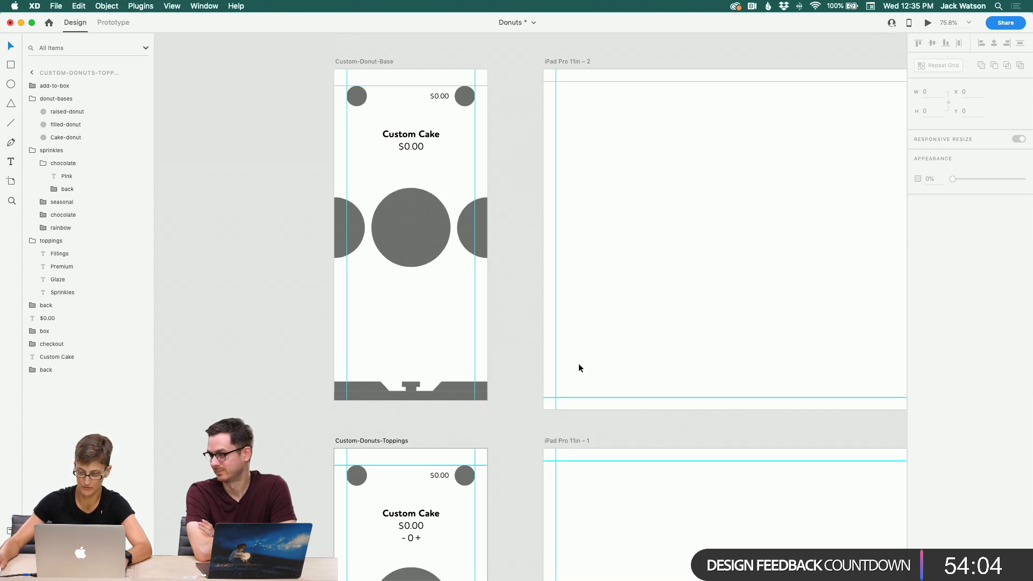
left_click(569, 440)
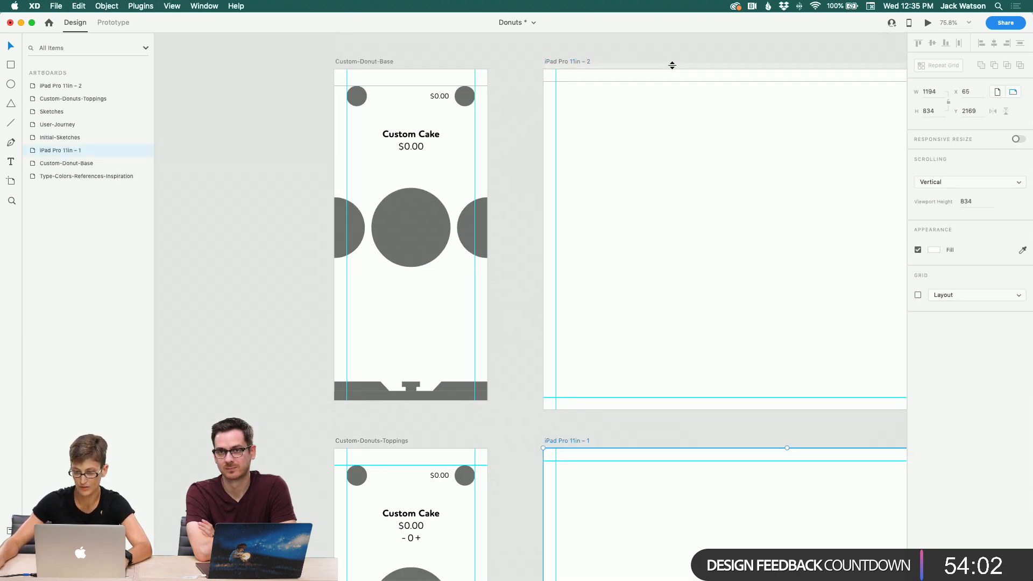
left_click(560, 62, "shift")
left_click_drag(558, 64, 793, 71)
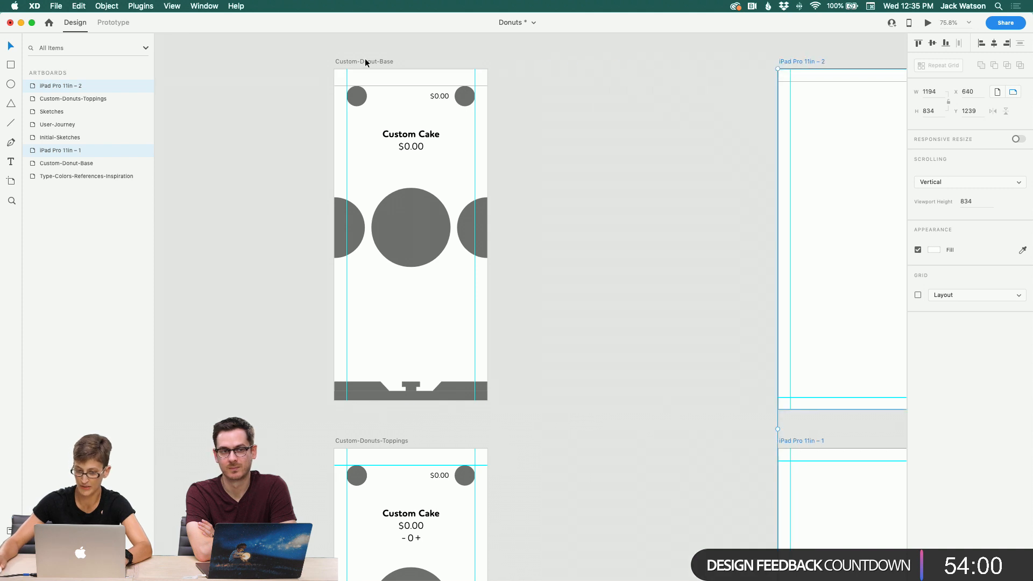
Step: Duplicate the Custom-Donut-Base artboard and move the donut box up to about mid-screen on the copy
left_click(364, 62)
key("super+d")
left_click(564, 399)
left_click_drag(564, 399, 548, 300)
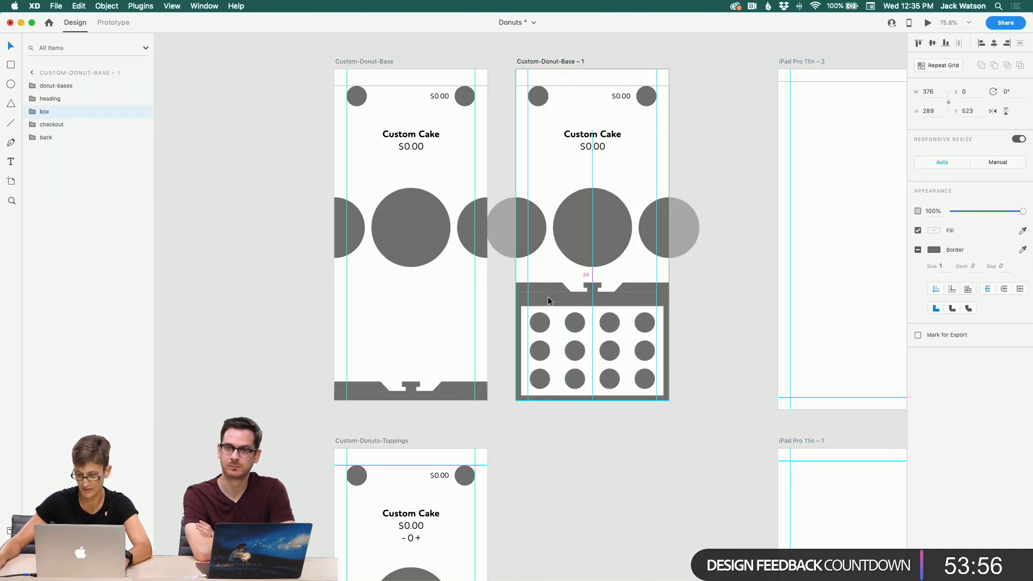
Step: In prototype mode, wire the box's drag bar on Custom-Donut-Base to the Custom-Donut-Base – 1 artboard
left_click(451, 383)
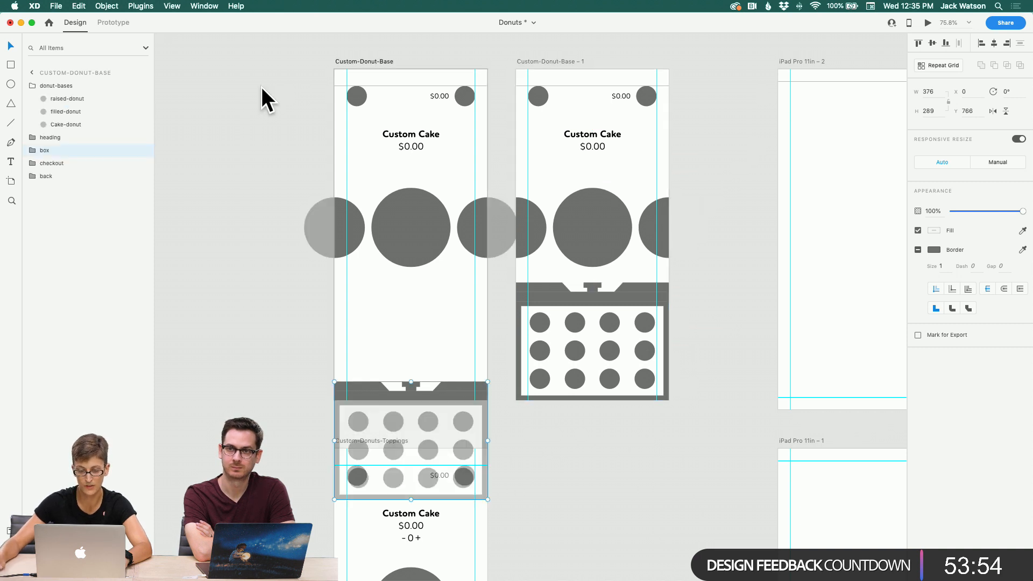
left_click(115, 25)
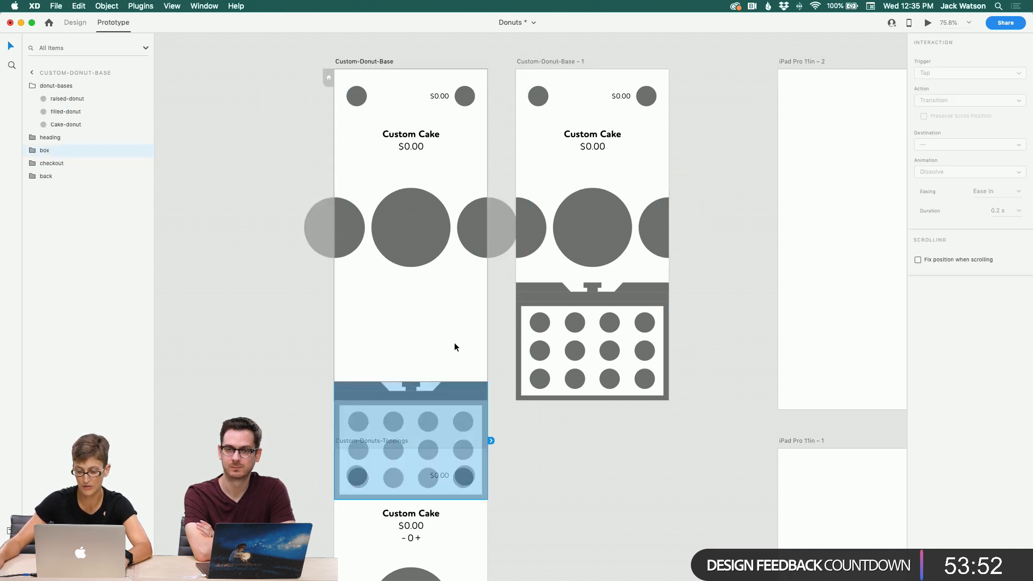
double_click(461, 389)
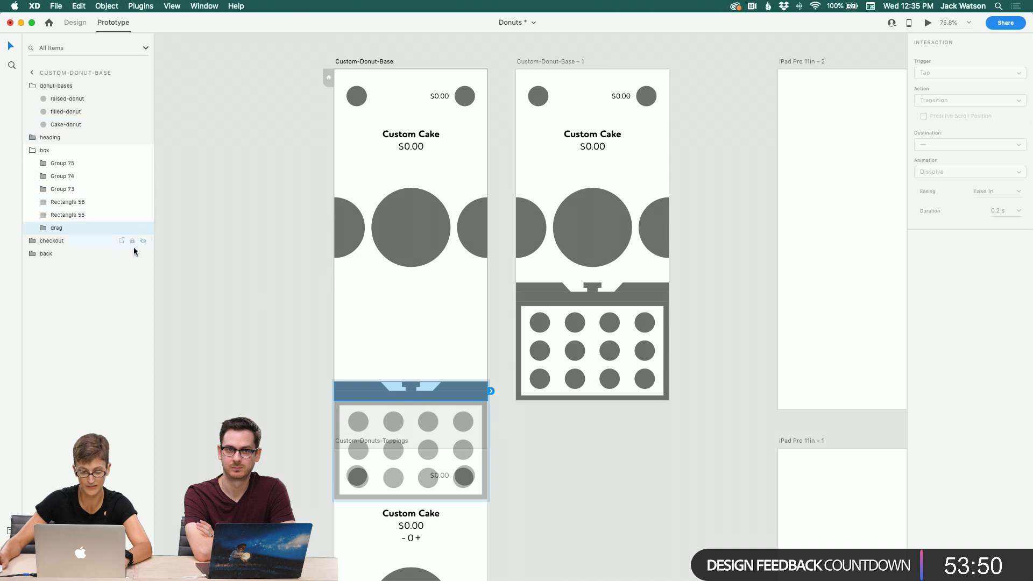
left_click_drag(490, 391, 520, 153)
Step: Set the interaction's trigger to Drag
scroll(515, 148, "right", 3)
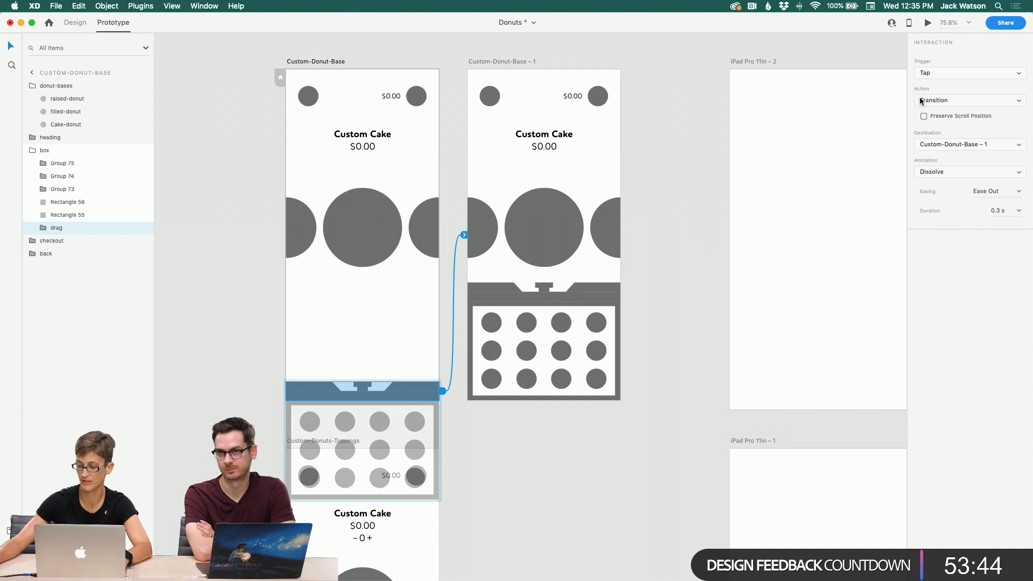
left_click(936, 76)
left_click(934, 82)
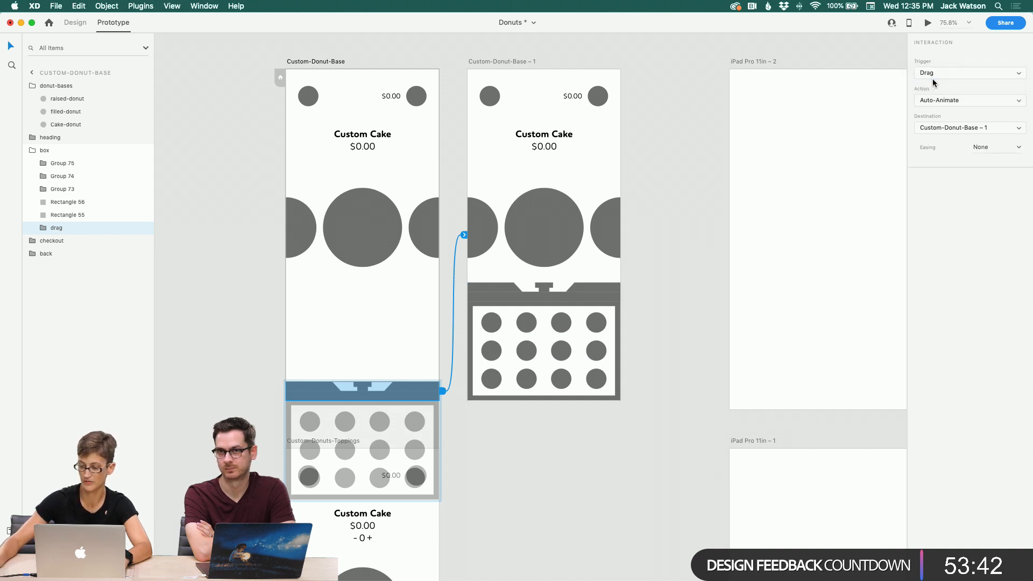
Step: Preview the Custom-Donut-Base artboard and drag the box upward to test the interaction
left_click(333, 63)
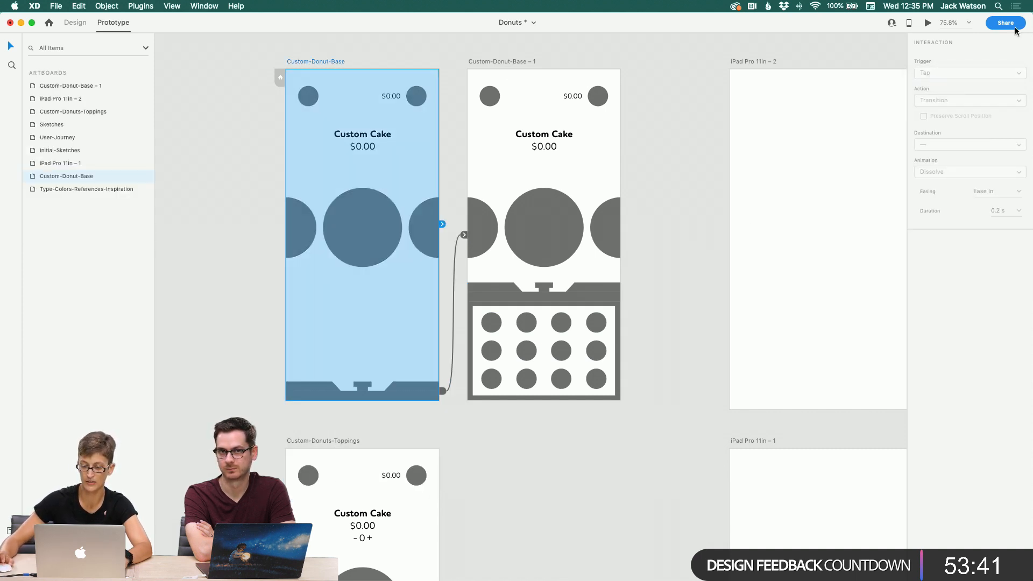
left_click(927, 23)
left_click_drag(472, 464, 476, 314)
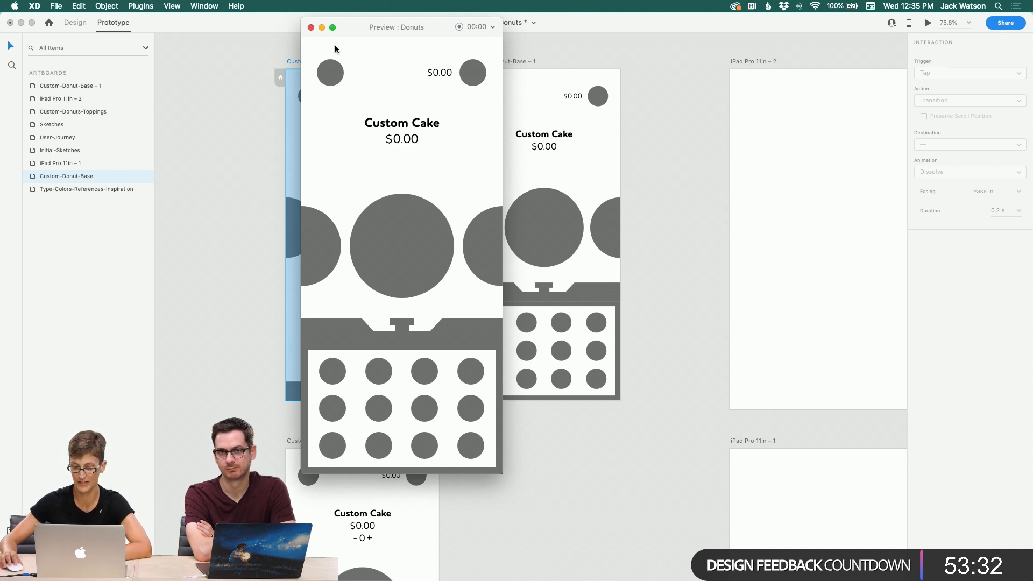
left_click(312, 28)
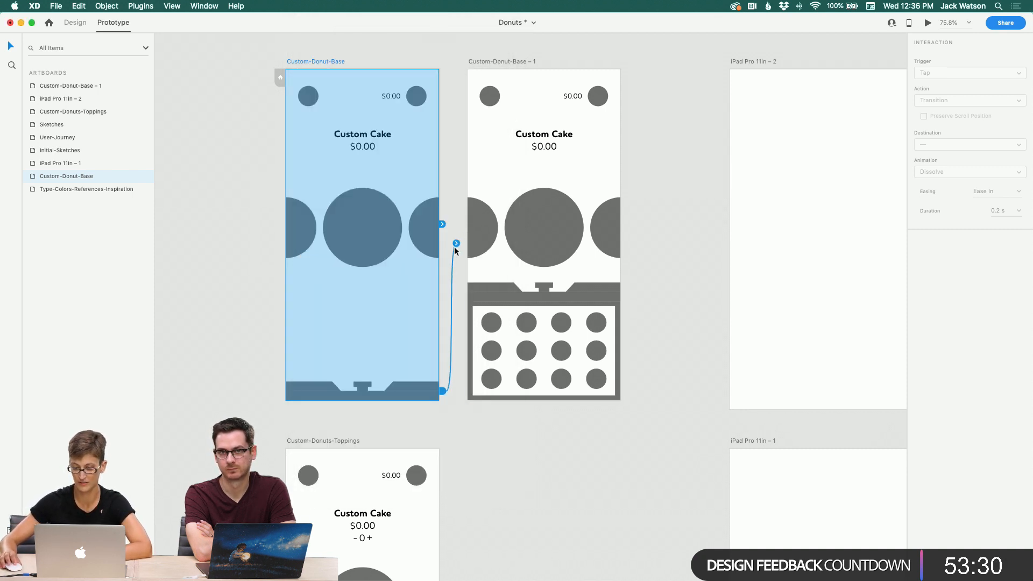
left_click(284, 66)
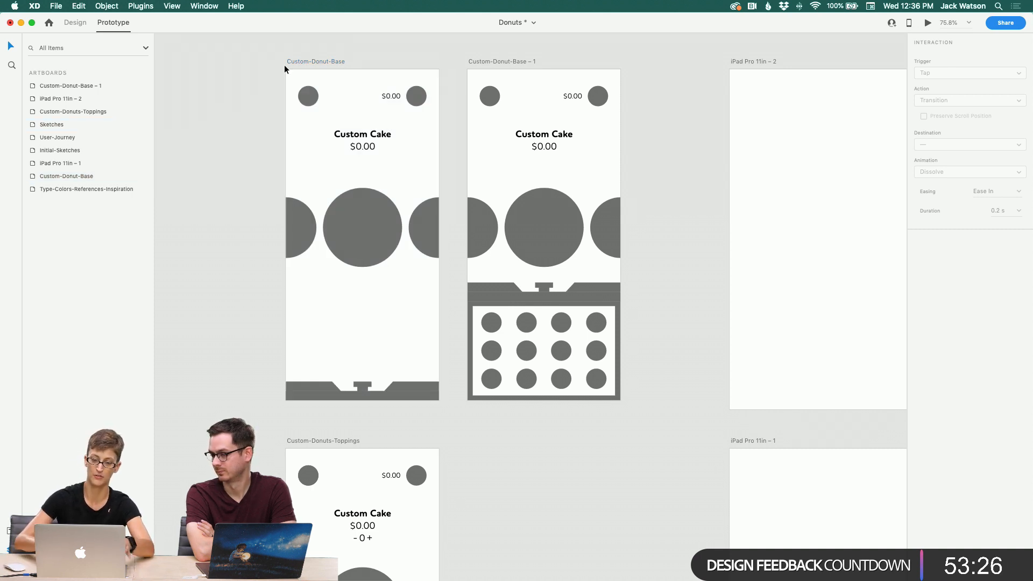
left_click(312, 97)
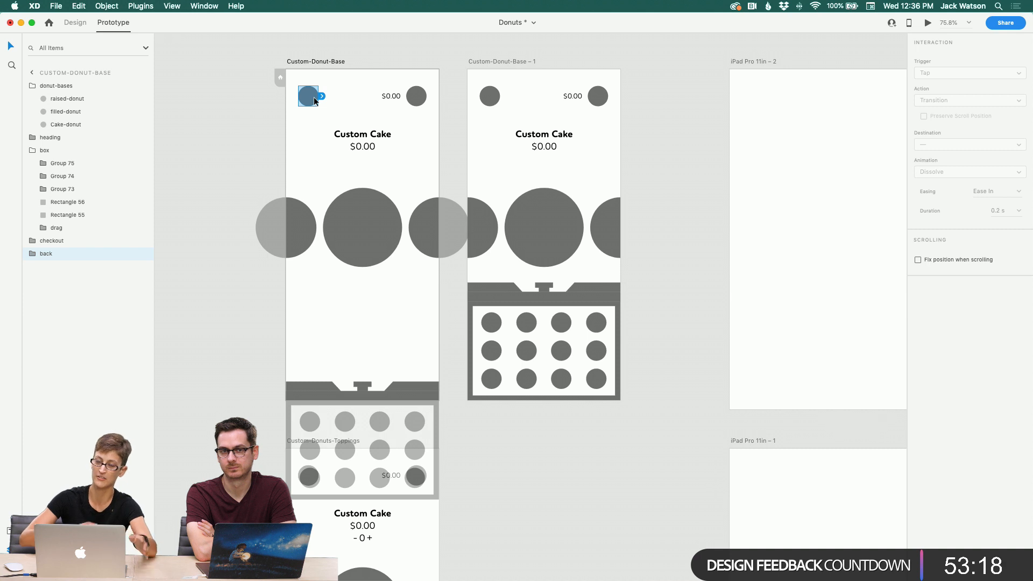
left_click(496, 468)
scroll(497, 469, "down", 1)
scroll(496, 469, "down", 3)
scroll(466, 404, "up", 3)
scroll(466, 404, "right", 2)
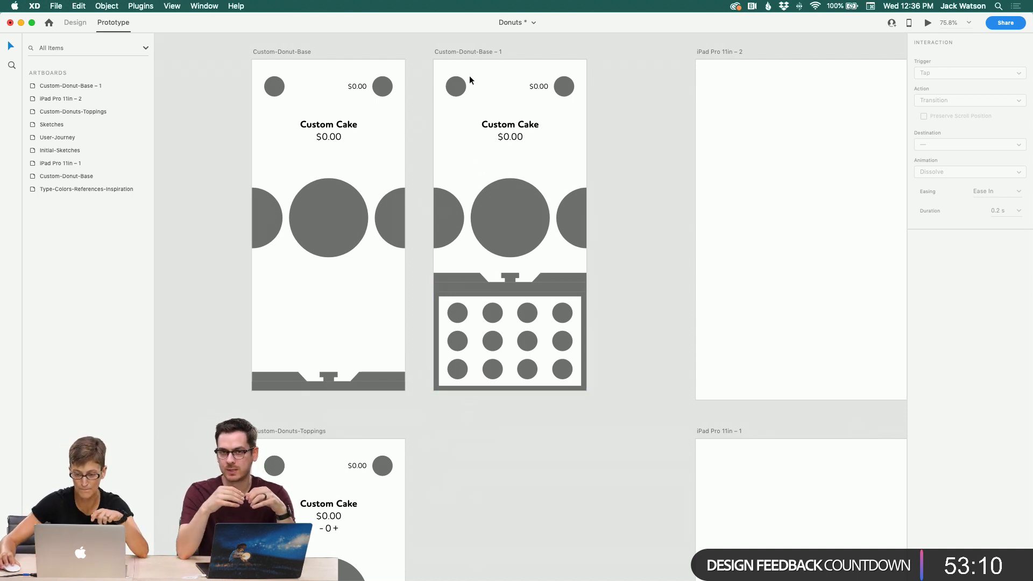
scroll(470, 75, "down", 1)
scroll(472, 79, "left", 3)
scroll(473, 78, "down", 1)
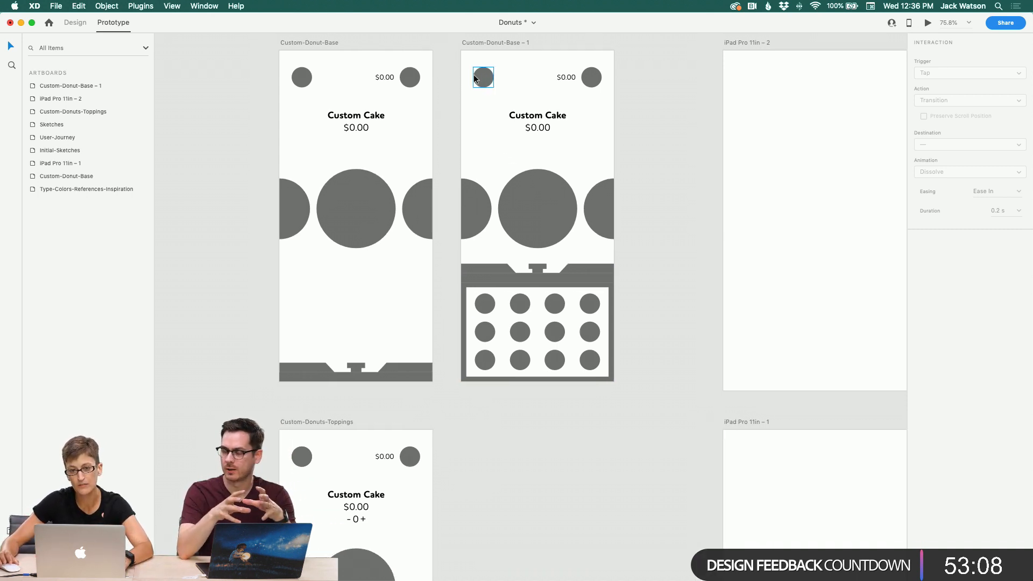
scroll(474, 78, "right", 3)
scroll(473, 79, "down", 1)
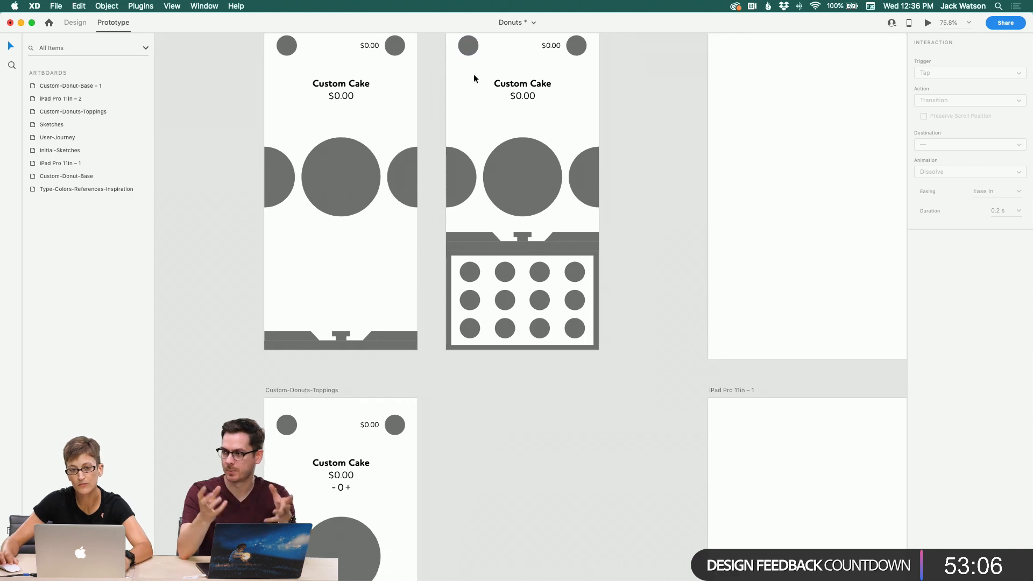
scroll(474, 79, "up", 1)
scroll(474, 79, "right", 1)
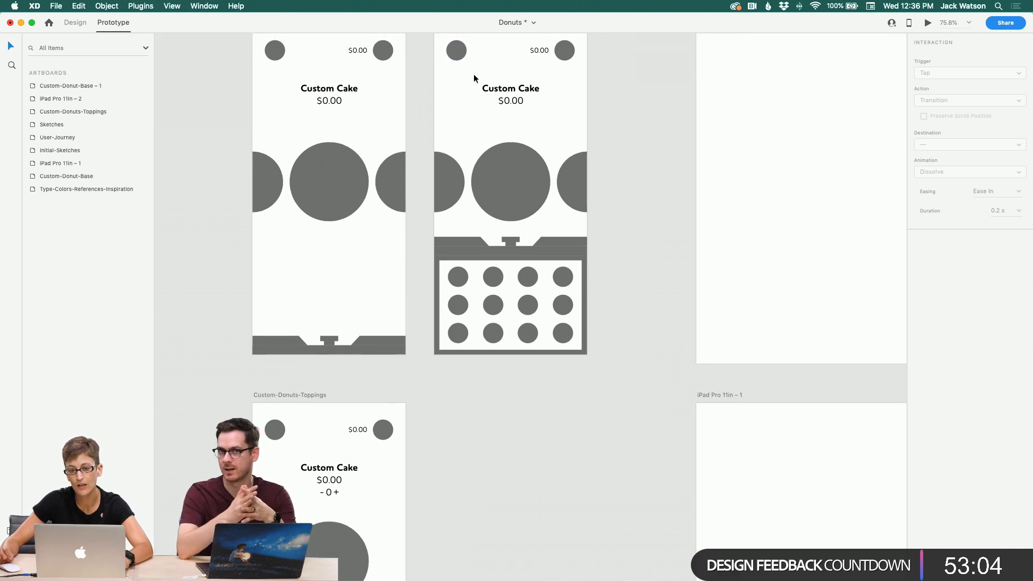
scroll(474, 79, "up", 2)
scroll(474, 78, "right", 1)
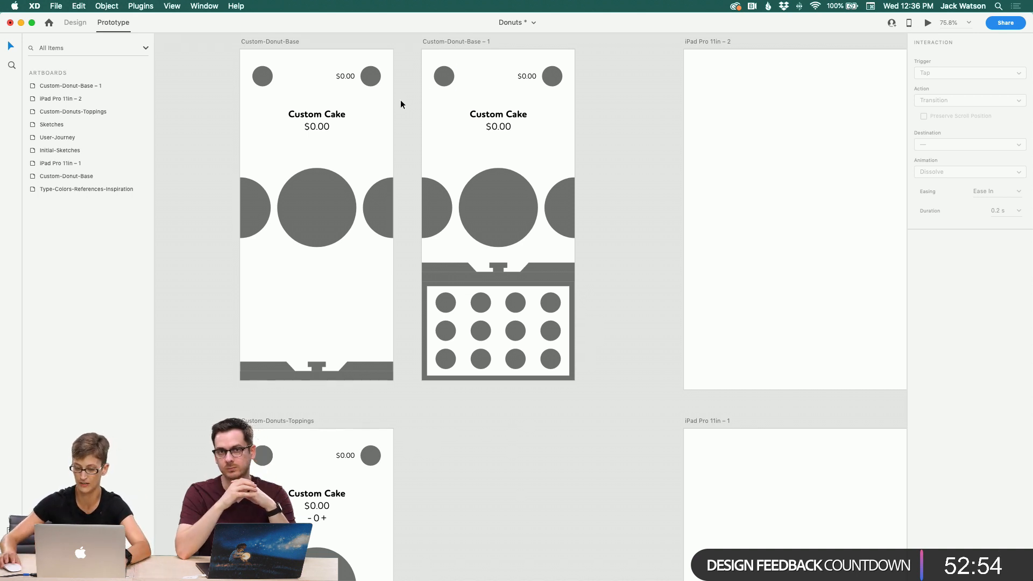
Step: Zoom out and pan across the document to review the sketches, user journey, references and screen artboards
left_click(12, 69)
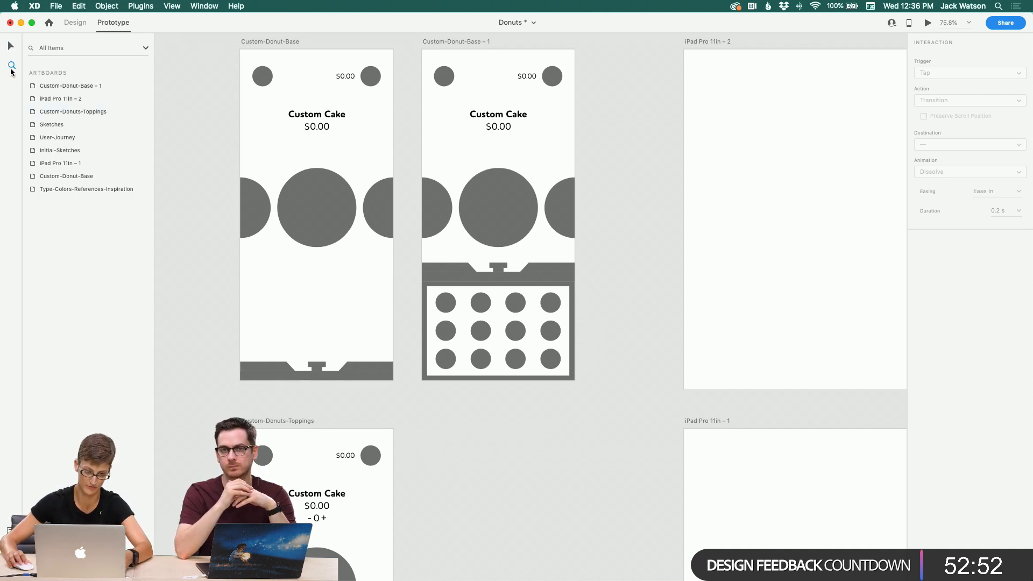
left_click(448, 256, "alt")
left_click(448, 256, "alt")
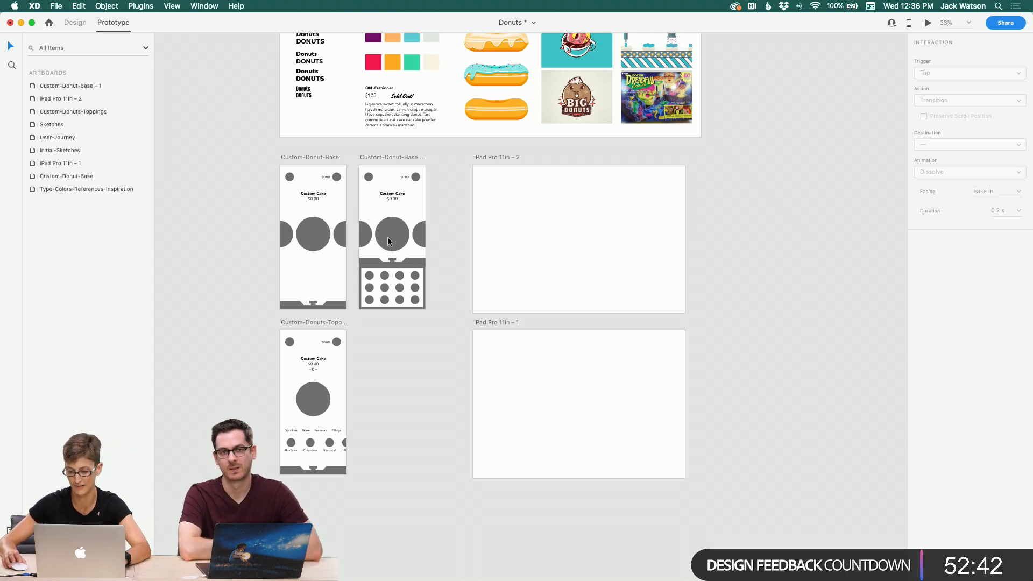
scroll(418, 257, "down", 1)
scroll(418, 257, "right", 1)
scroll(418, 256, "down", 1)
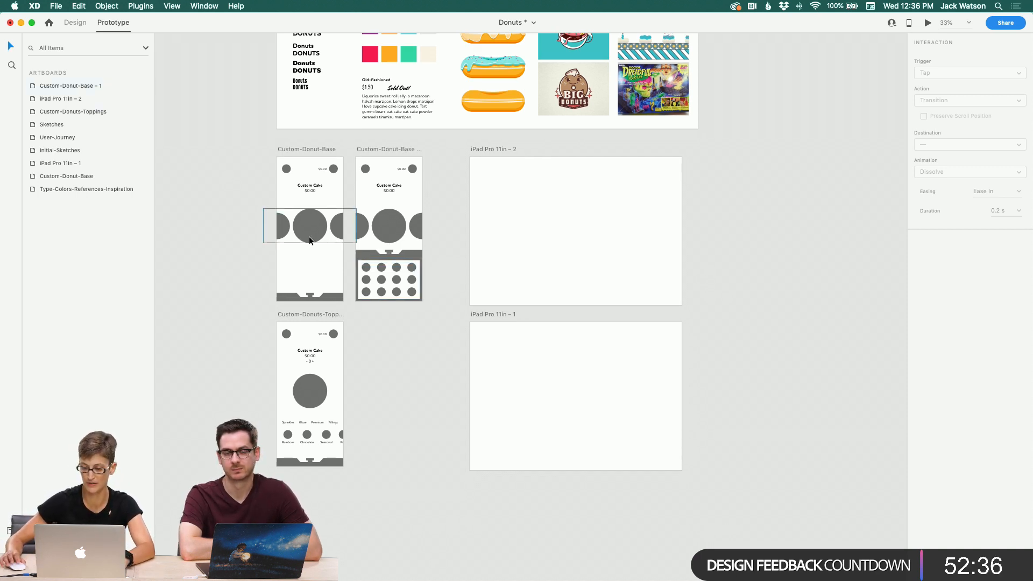
scroll(309, 237, "up", 5)
scroll(309, 237, "up", 10)
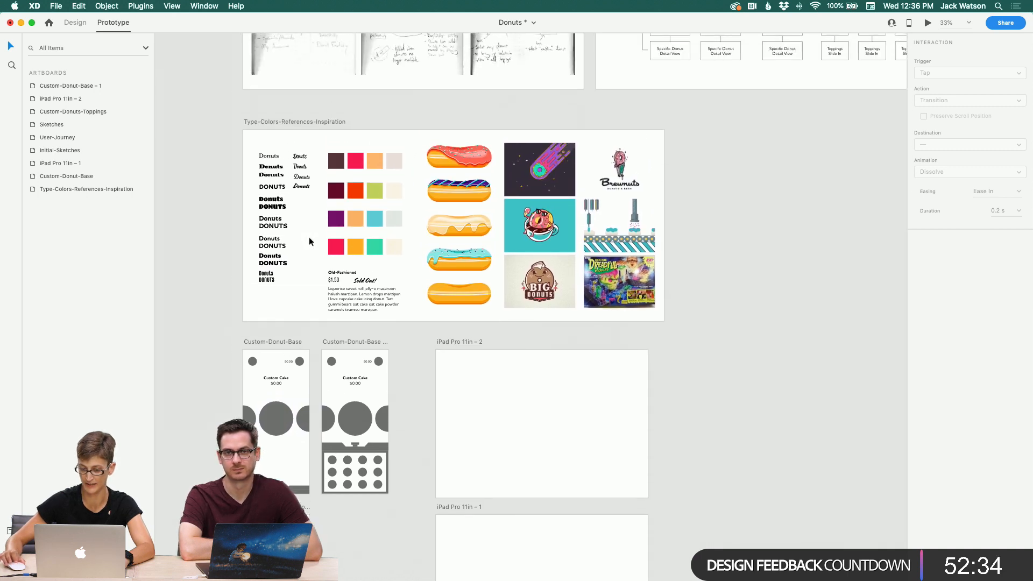
scroll(309, 238, "right", 8)
scroll(309, 237, "right", 8)
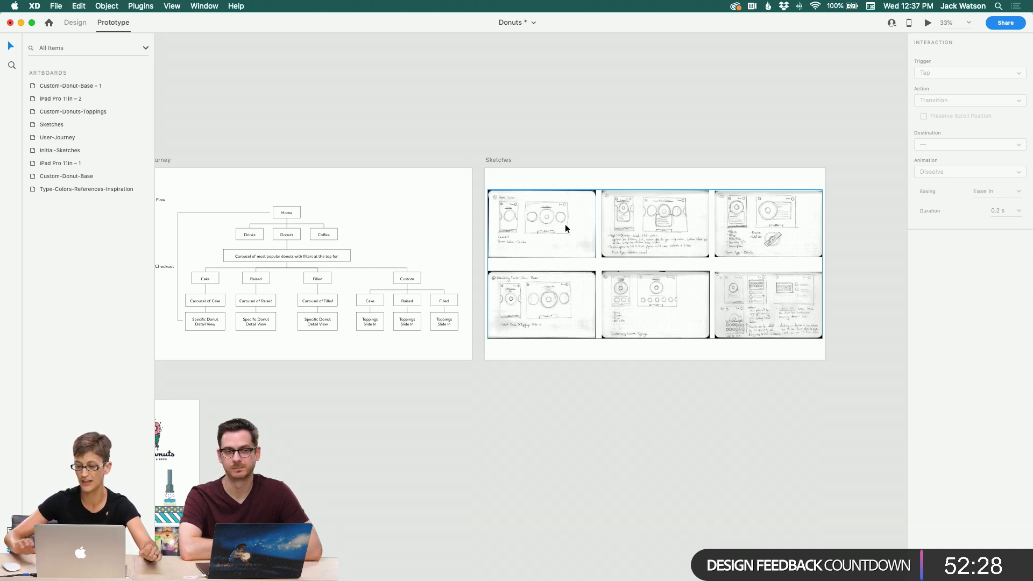
scroll(565, 223, "down", 5)
scroll(566, 224, "left", 5)
scroll(566, 225, "down", 2)
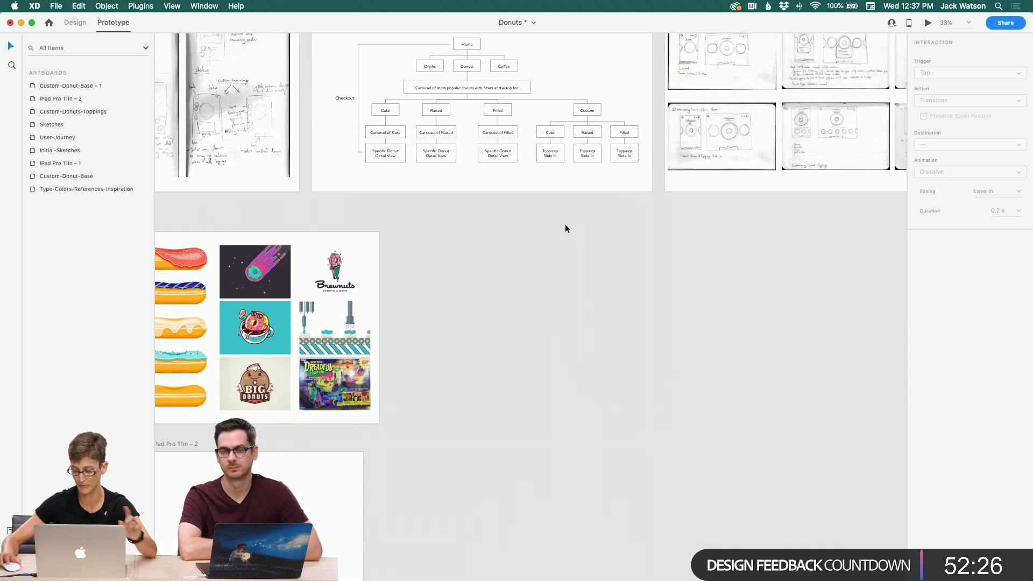
scroll(566, 227, "down", 4)
scroll(565, 227, "left", 3)
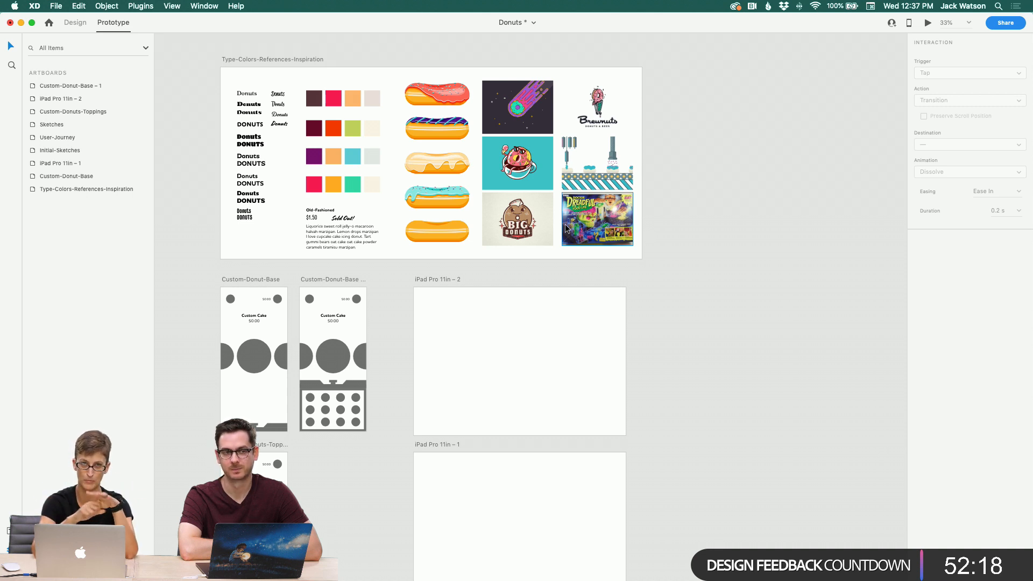
scroll(466, 225, "down", 1)
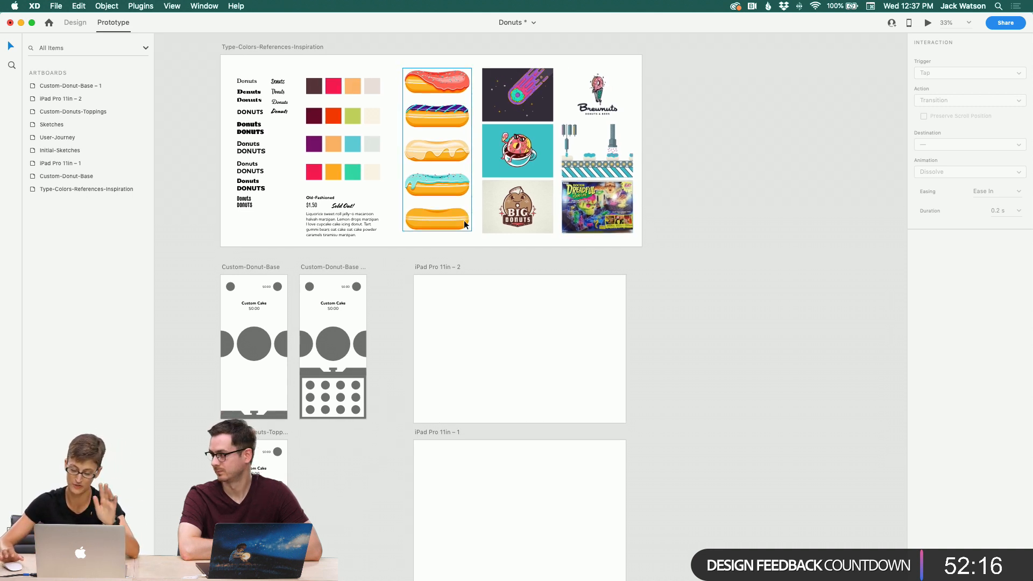
Step: Switch to Design mode and set the cake donut's responsive resize to Manual on the Custom-Donut-Base artboard
scroll(465, 223, "down", 5)
scroll(465, 223, "left", 3)
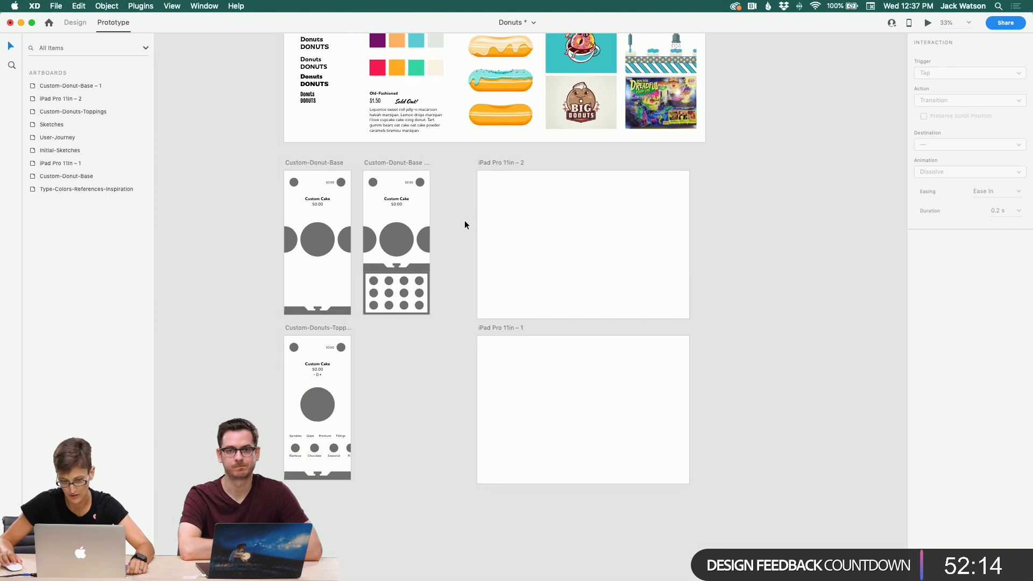
left_click(384, 165)
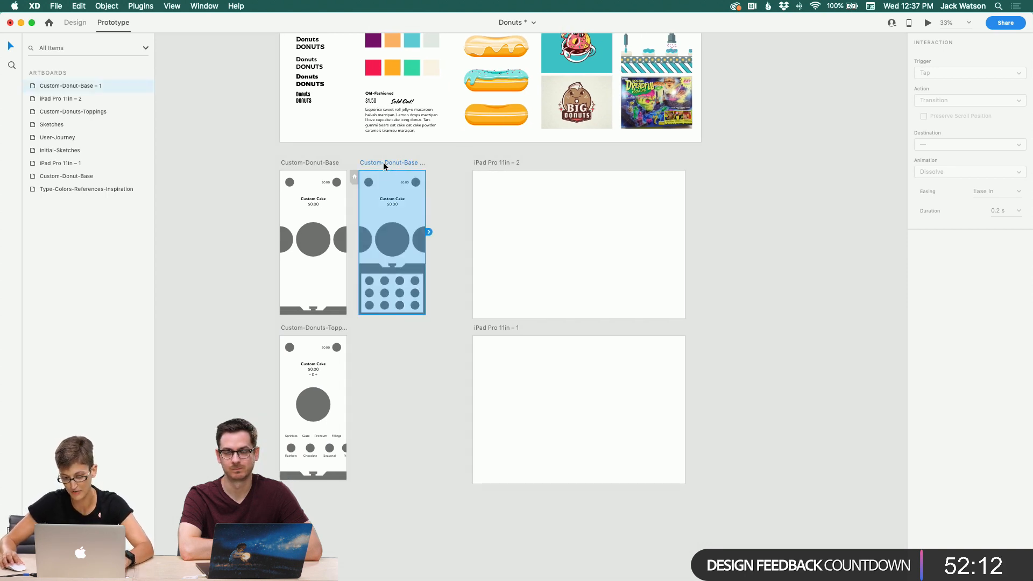
left_click(307, 226)
left_click(234, 157)
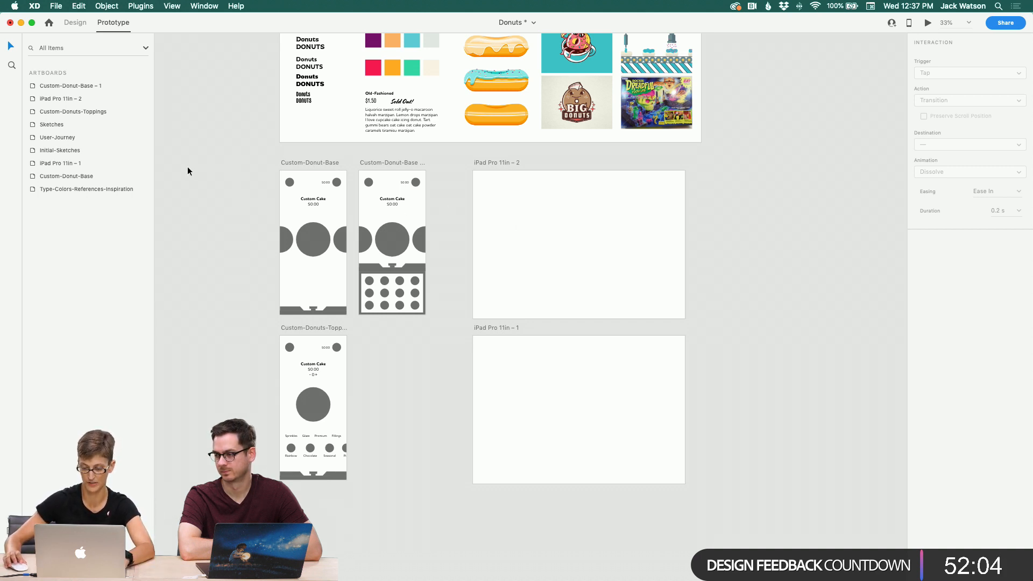
left_click_drag(204, 169, 338, 310)
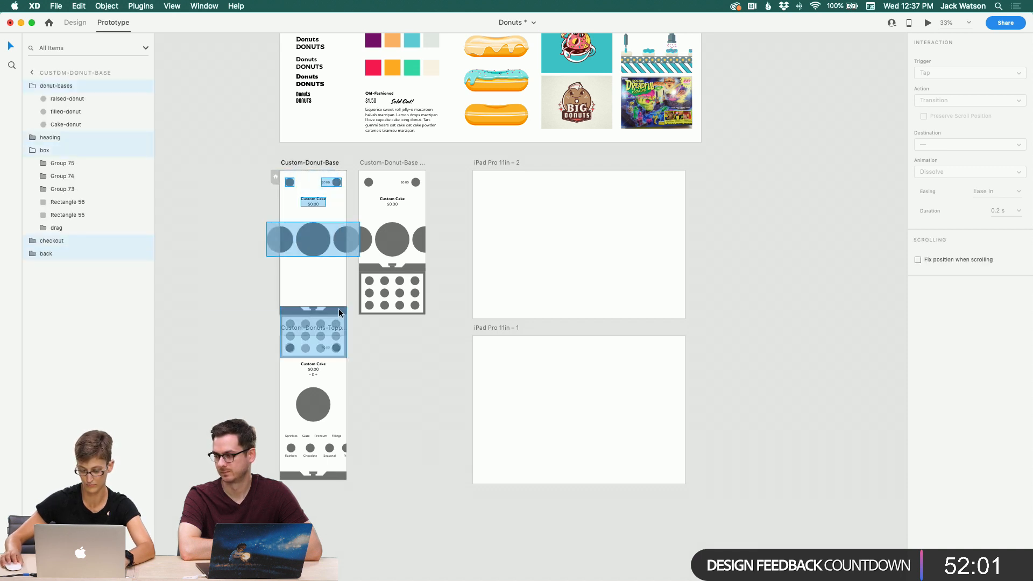
left_click(321, 229)
left_click(73, 24)
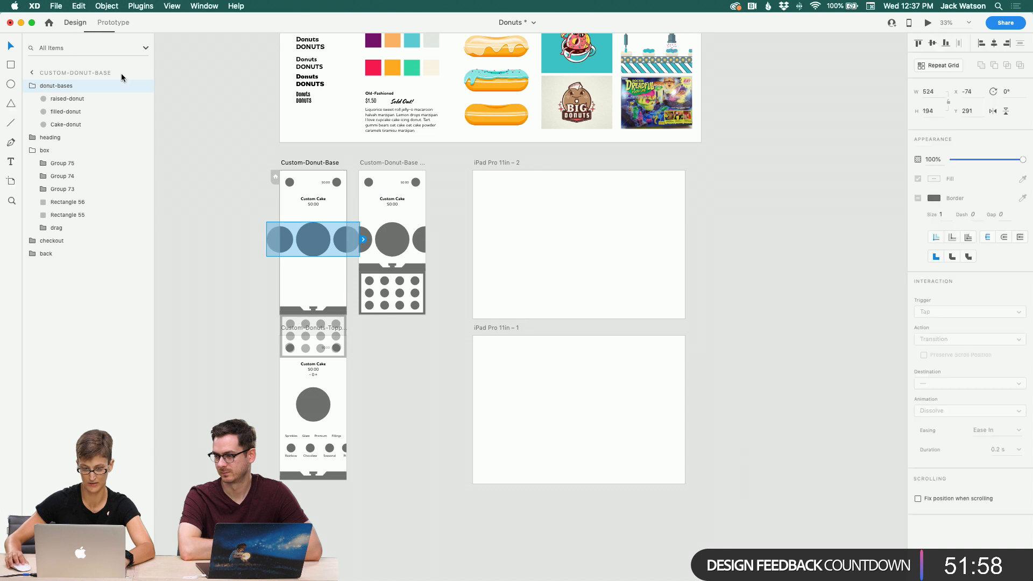
left_click(195, 251)
double_click(301, 235)
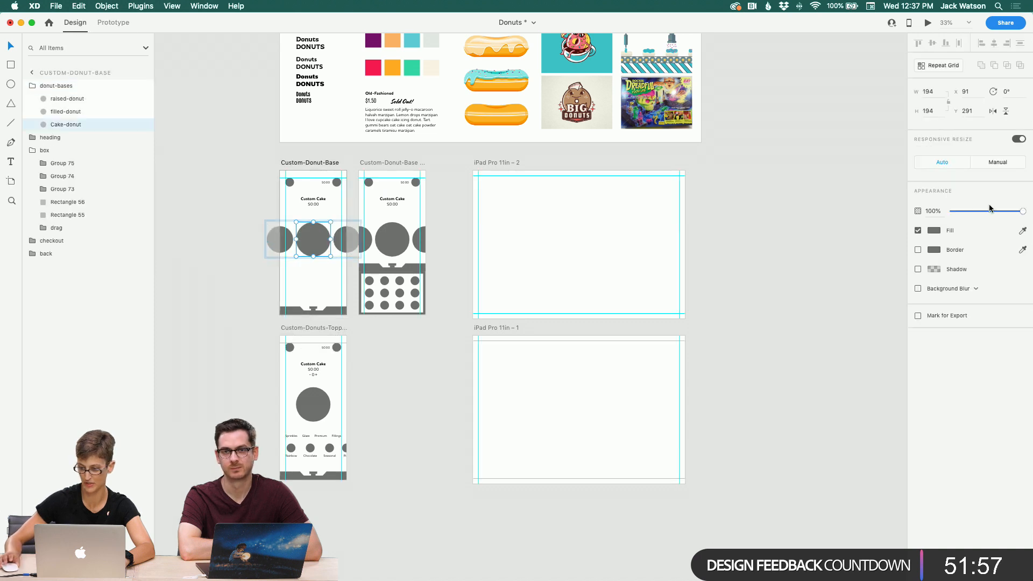
left_click(987, 159)
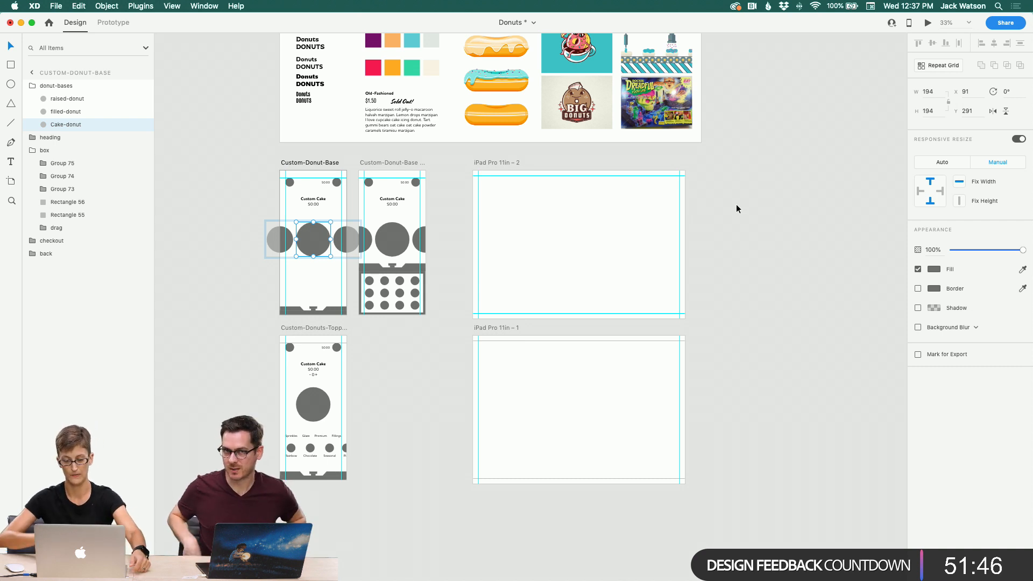
left_click(225, 209)
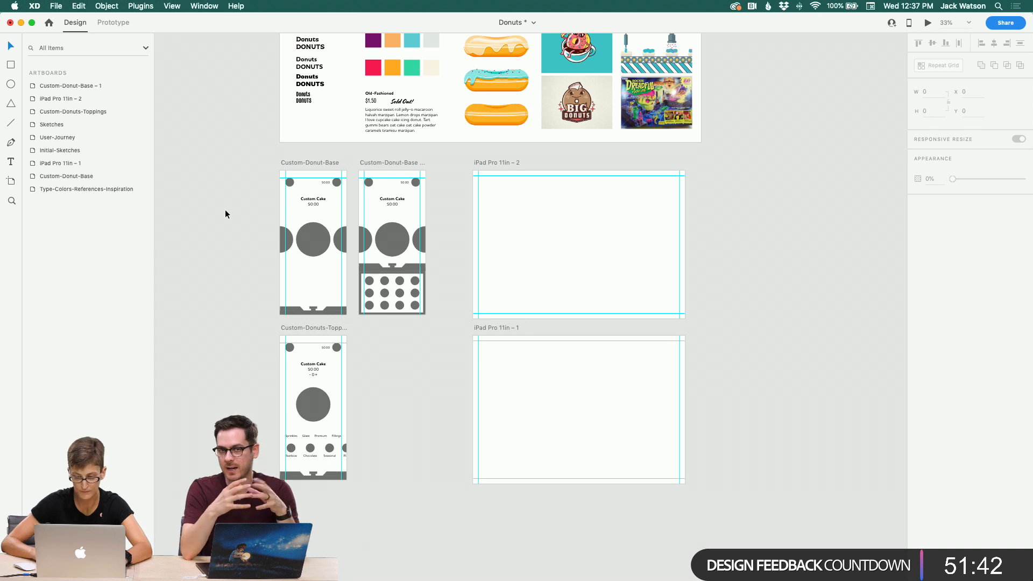
Step: Copy all contents of Custom-Donut-Base and paste them into the iPad Pro 11in – 2 artboard
left_click(317, 248)
left_click(209, 199)
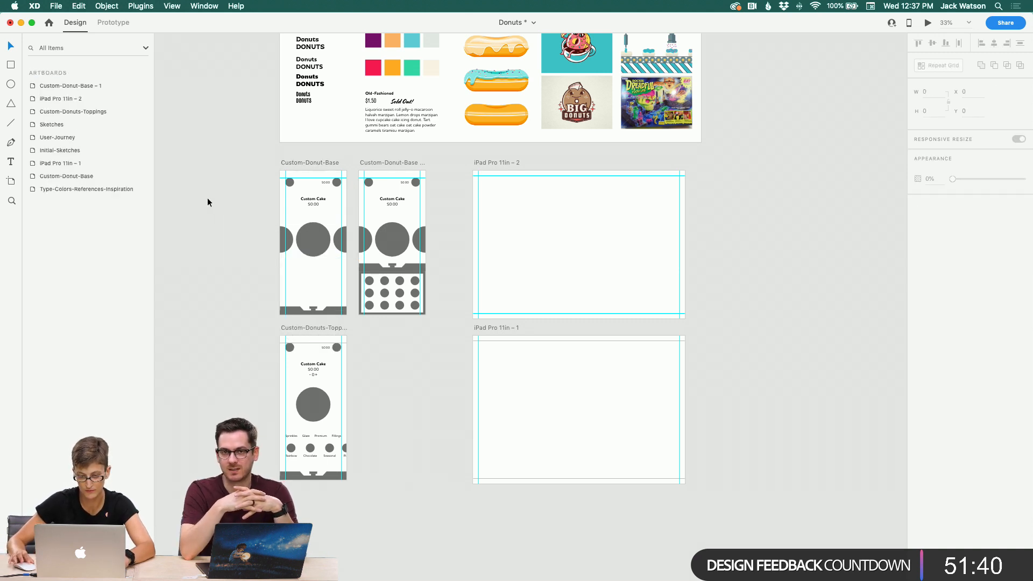
scroll(208, 199, "down", 2)
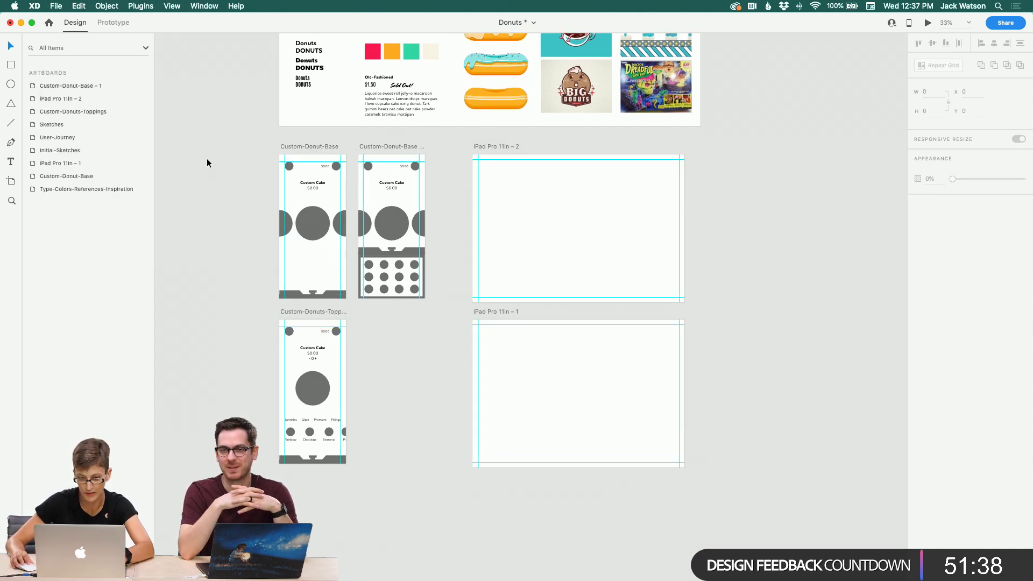
left_click_drag(208, 163, 342, 297)
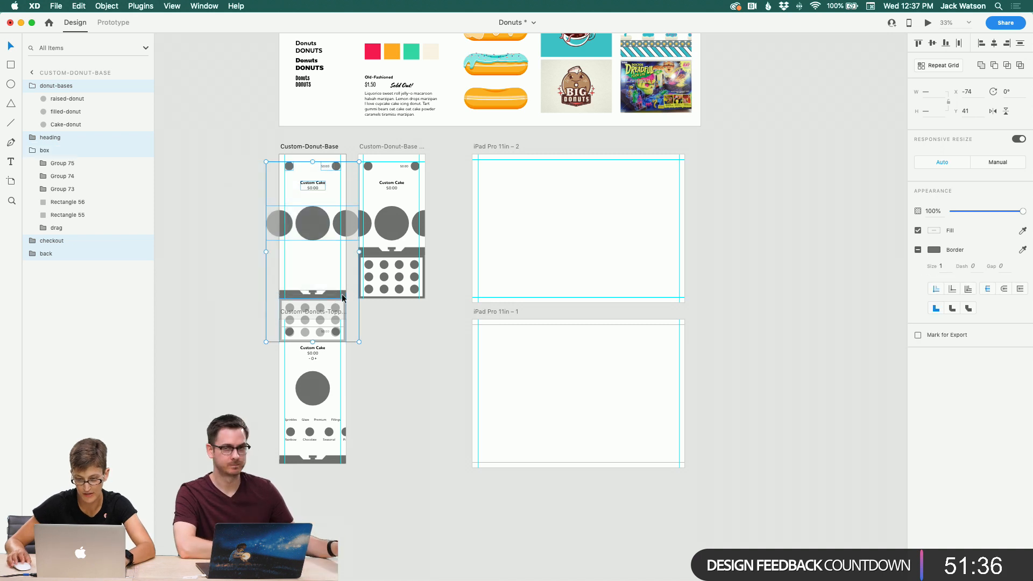
key("super+c")
left_click(554, 250)
scroll(554, 250, "right", 5)
left_click(548, 243)
key("super+v")
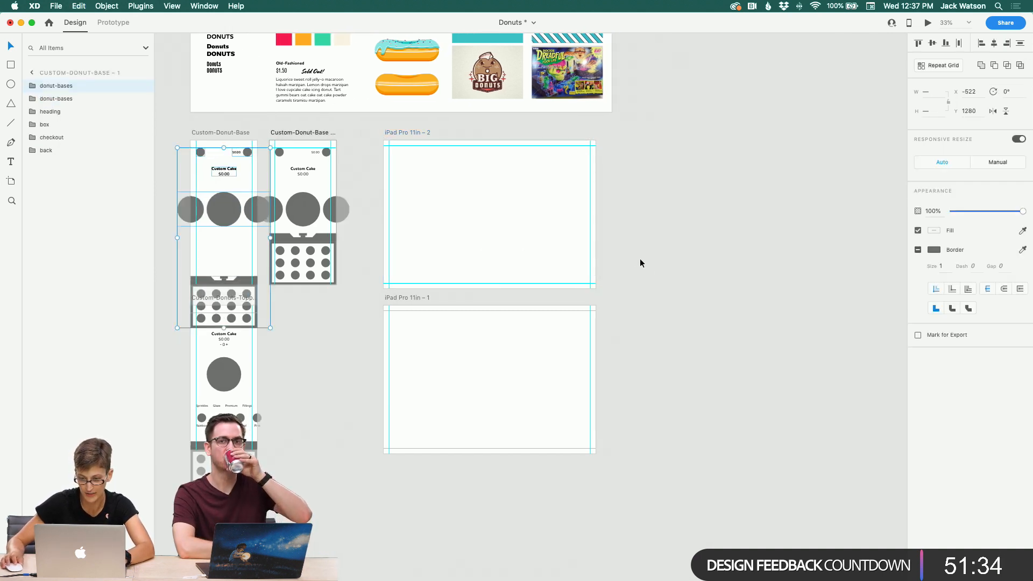
key("super+z")
left_click(428, 227)
key("super+v")
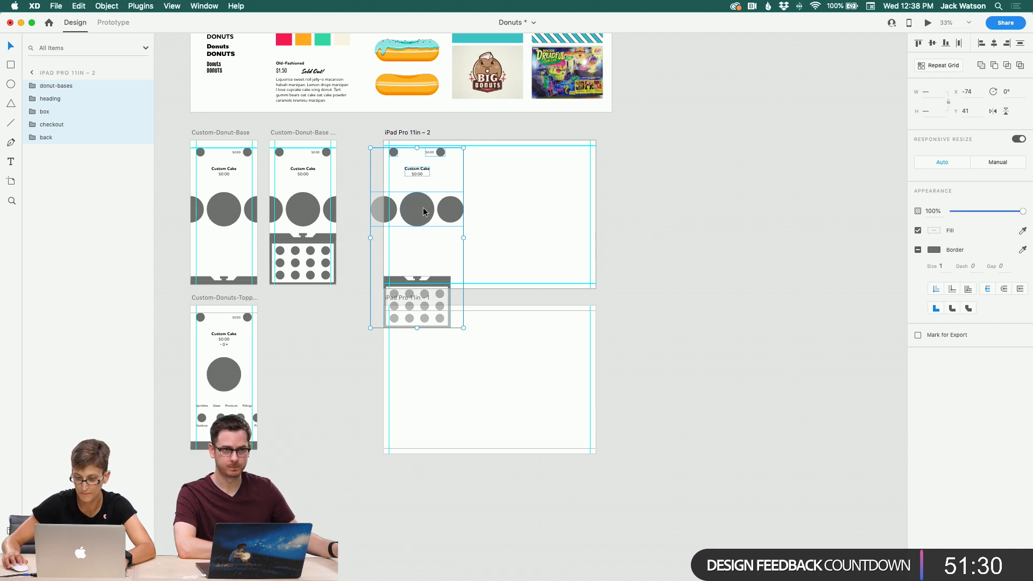
Step: Nudge the pasted layout and move the cart icon to the iPad artboard's top-right corner
key("Right")
key("Right")
key("Right")
key("Right")
key("Right")
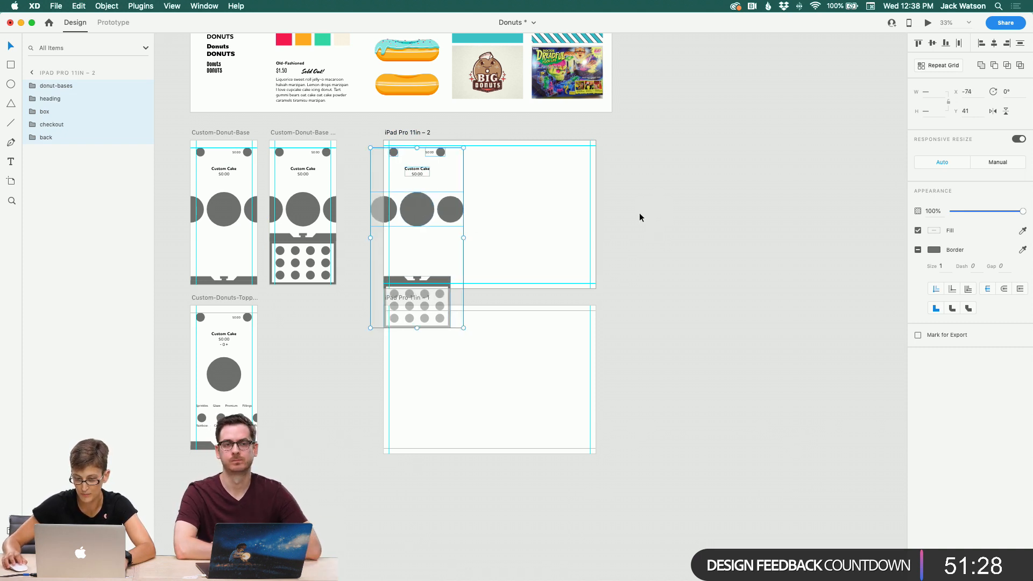
left_click(639, 215)
left_click(437, 154)
left_click_drag(431, 154, 573, 156)
left_click(667, 195)
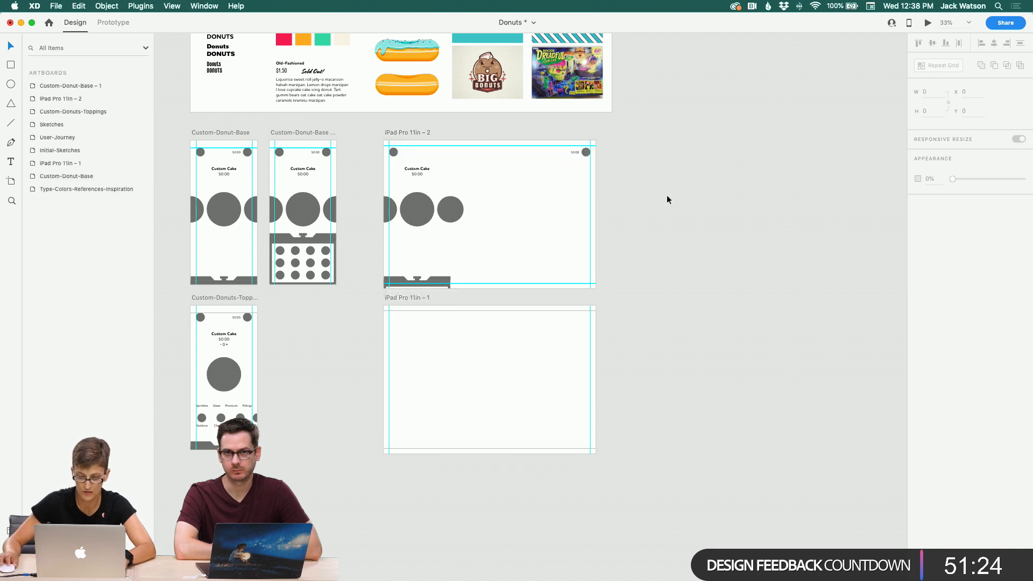
Step: Center the Custom Cake heading and the donut row horizontally on the iPad artboard
left_click(424, 169)
left_click(414, 213, "shift")
left_click_drag(414, 213, 488, 213)
left_click(625, 220)
left_click(489, 227)
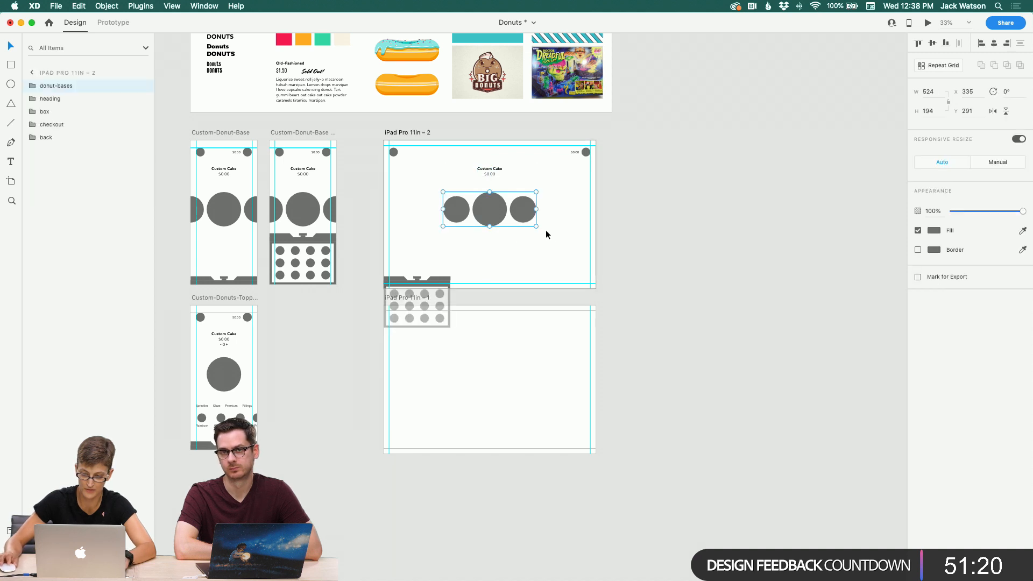
left_click_drag(537, 227, 574, 245)
key("super+z")
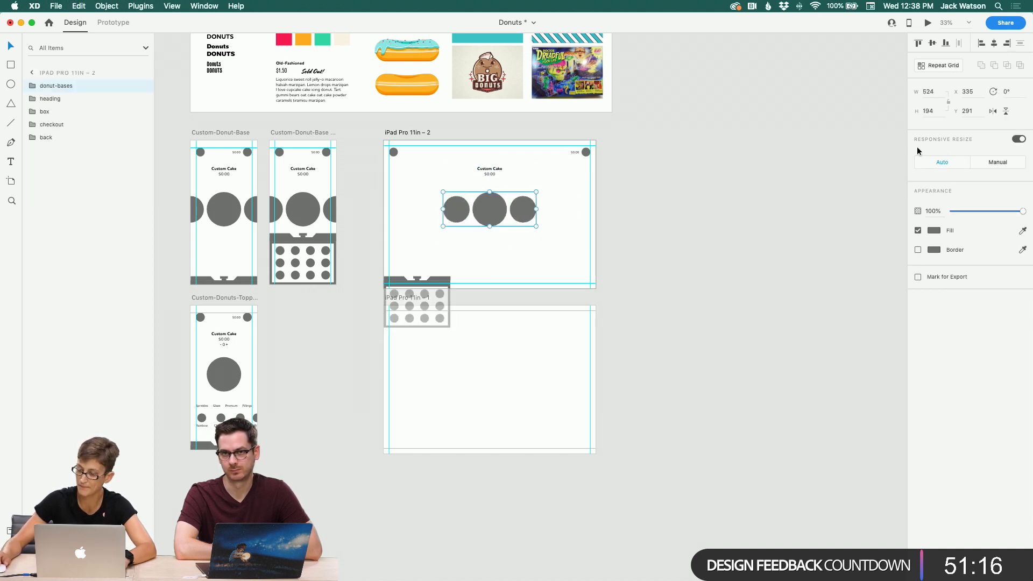
left_click(996, 162)
double_click(491, 216)
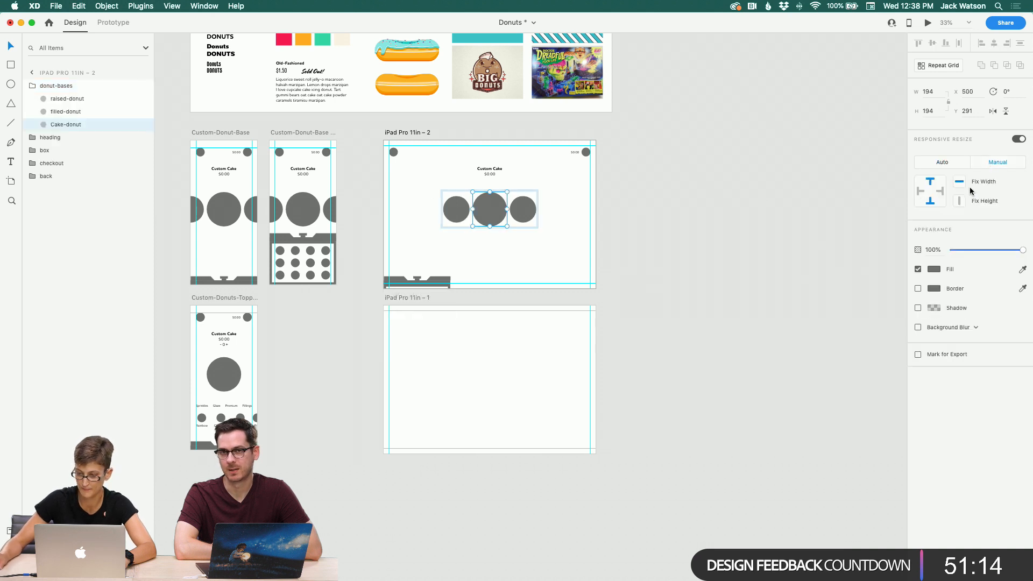
left_click(527, 254)
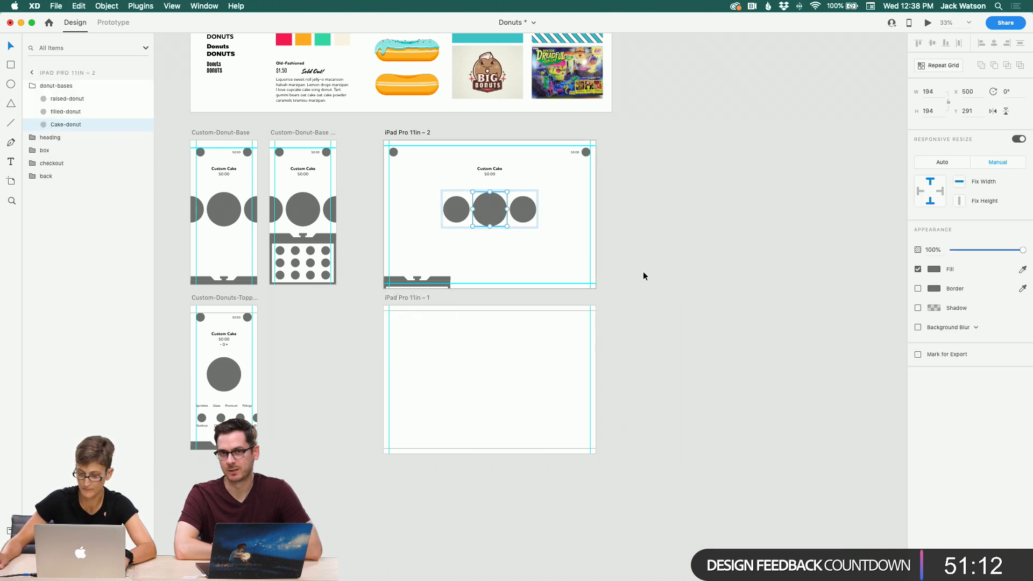
key("super+z")
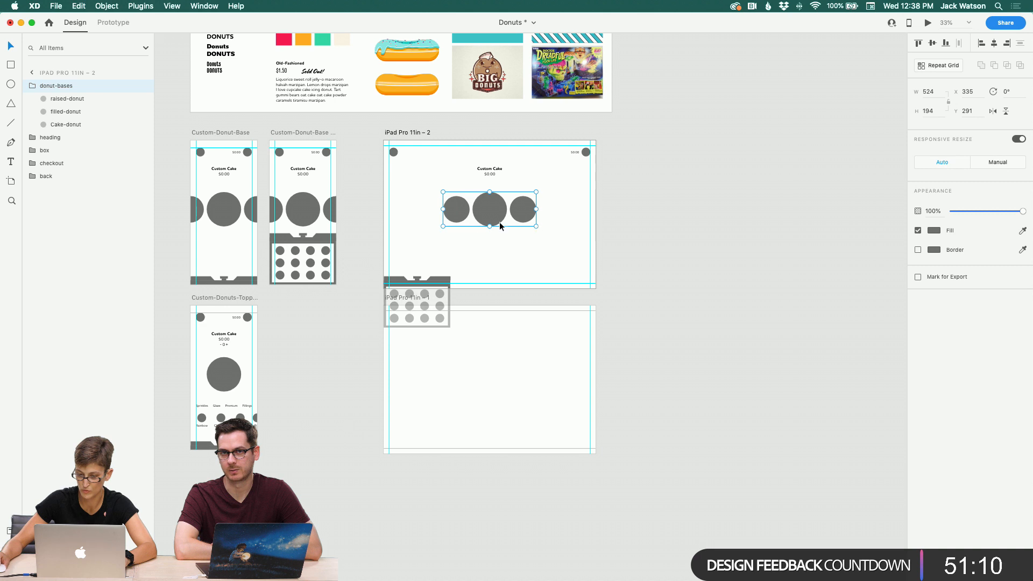
Step: Enlarge the donut row proportionally and reposition it centered on the iPad artboard
left_click_drag(536, 226, 597, 245)
left_click_drag(496, 218, 478, 215)
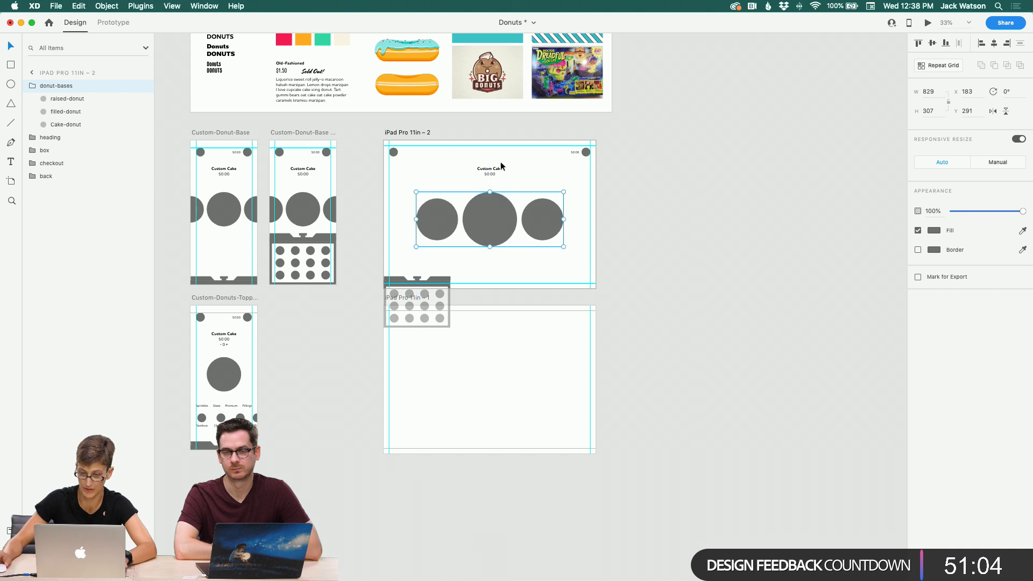
Step: Center the box horizontally and move it down to sit at the bottom edge of the iPad artboard
left_click(446, 281)
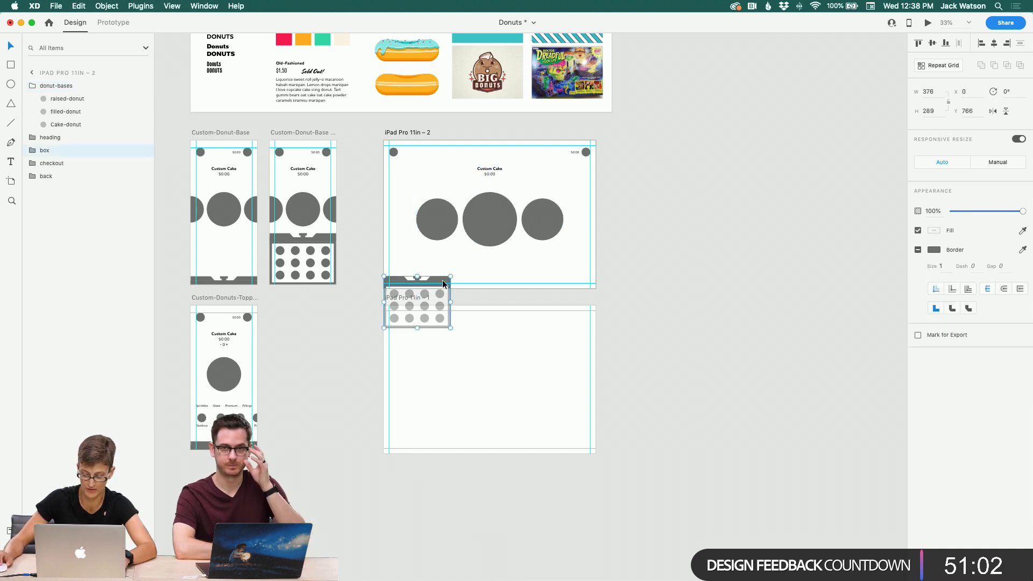
left_click_drag(446, 280, 515, 277)
left_click(666, 279)
scroll(635, 278, "down", 2)
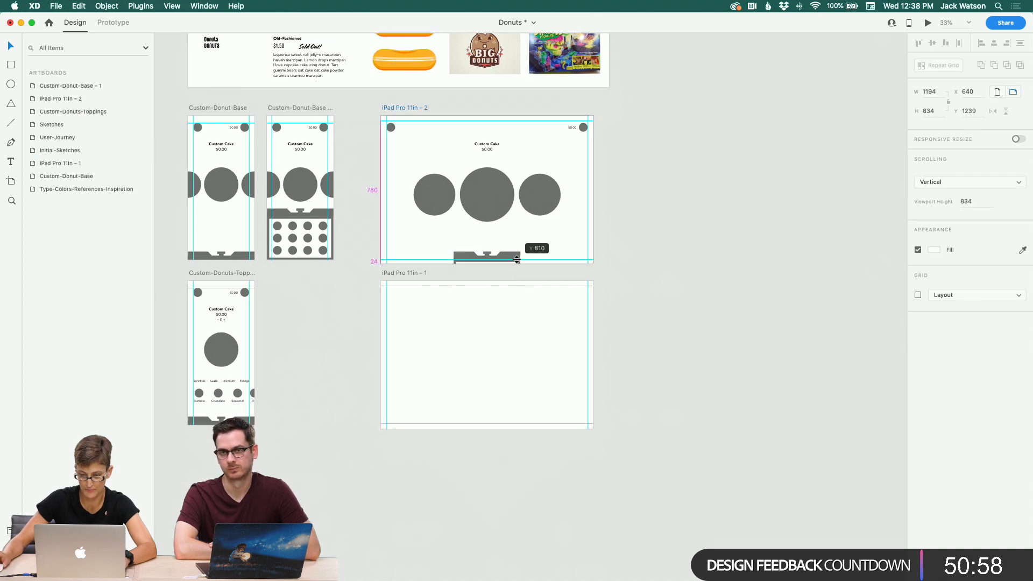
left_click_drag(510, 254, 511, 258)
left_click_drag(512, 259, 511, 260)
left_click(664, 260)
Step: Rename the Custom-Donut-Base – 1 artboard to Custom-Donut-Base – Open
left_click(227, 108)
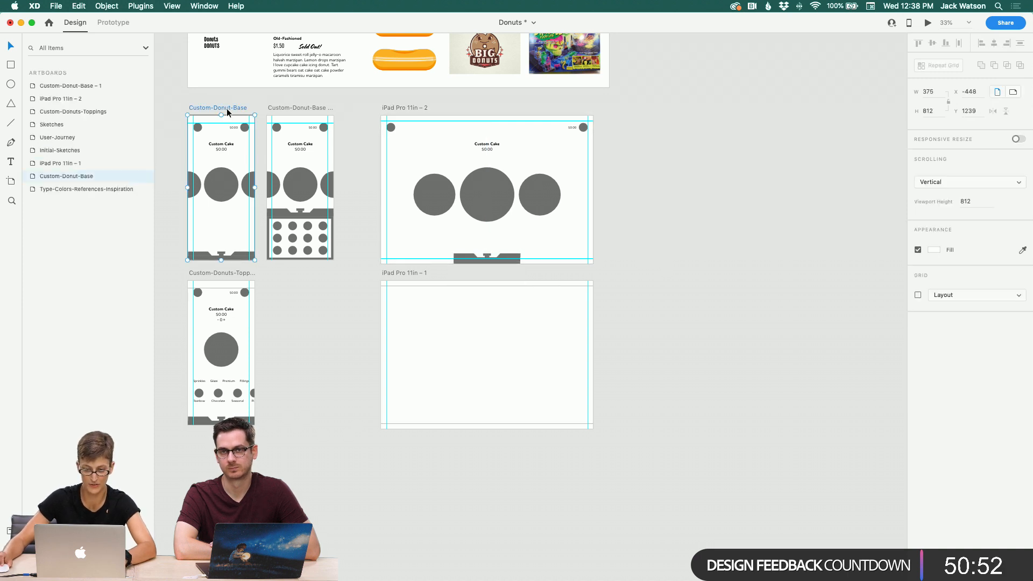
left_click(301, 106)
double_click(311, 107)
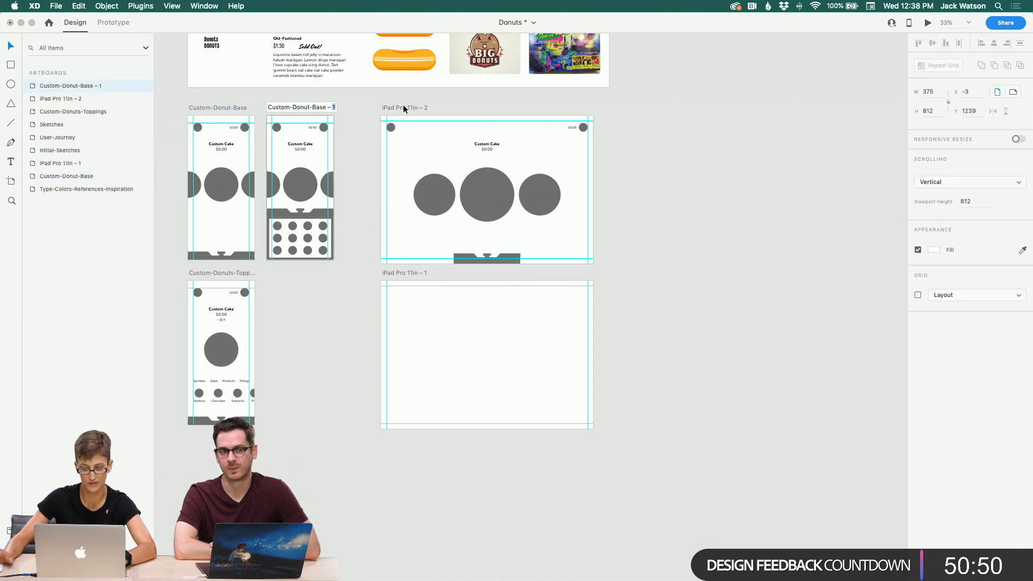
key("BackSpace")
key("BackSpace")
key("BackSpace")
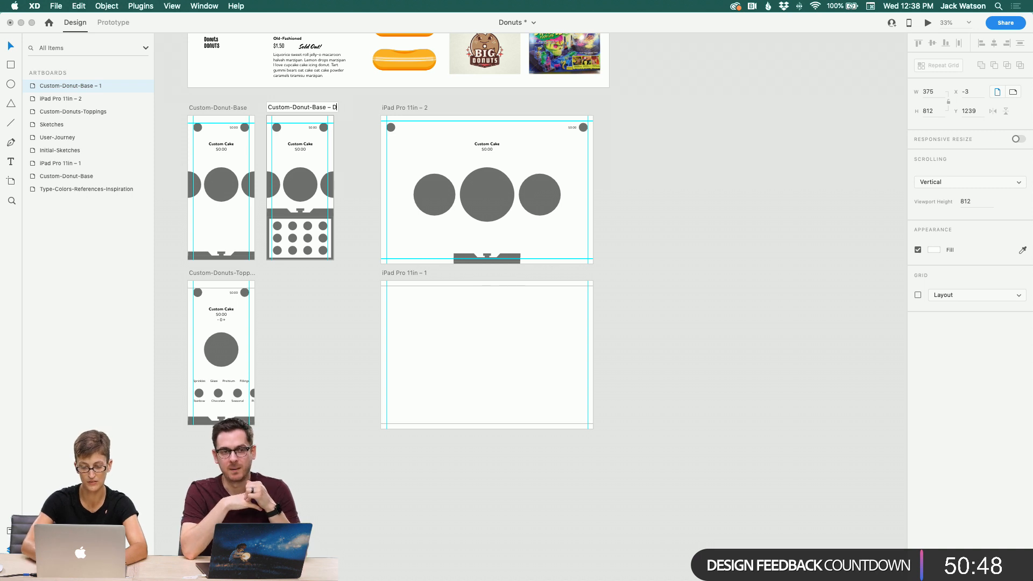
type("Open")
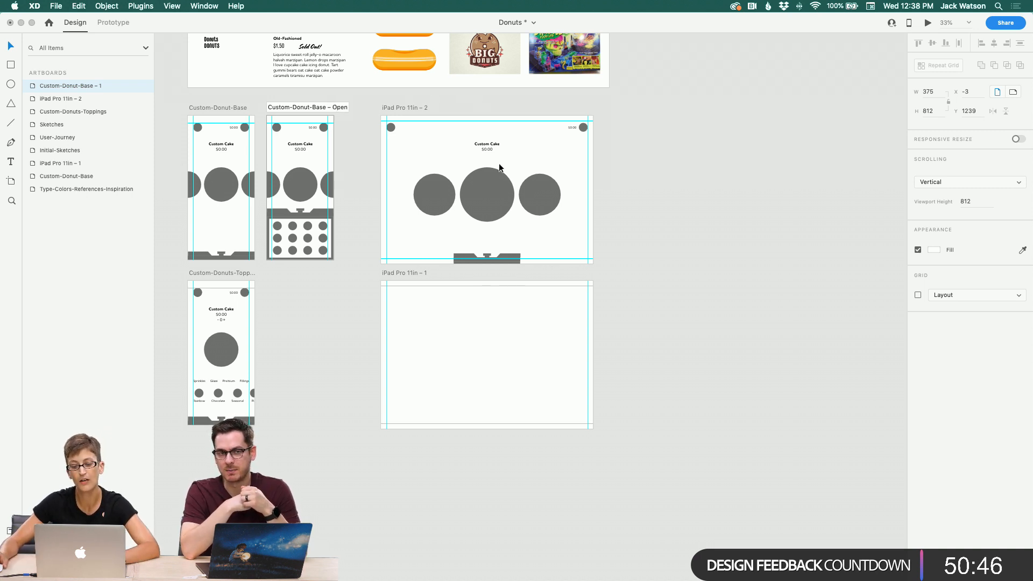
key("Return")
left_click(466, 329)
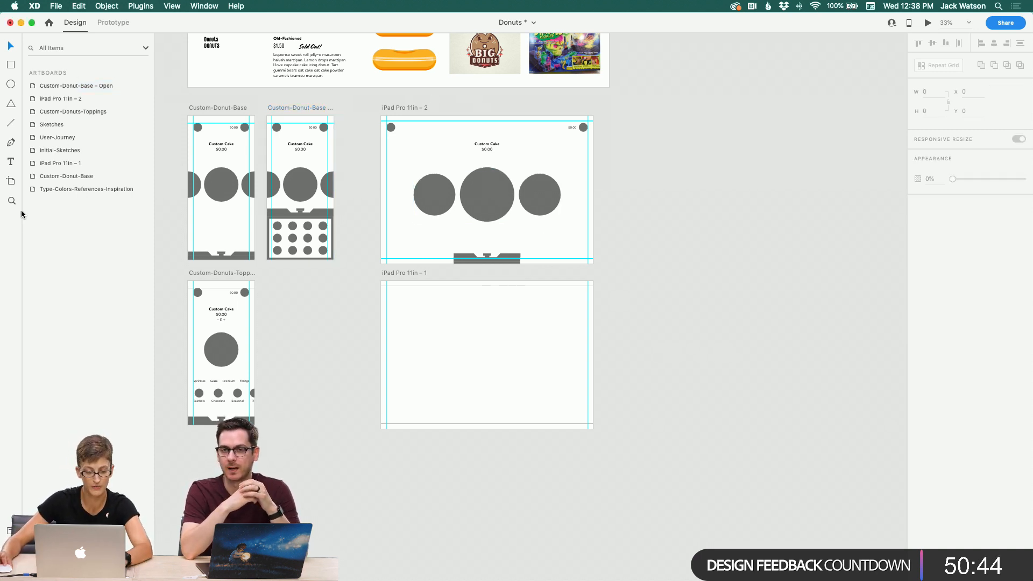
Step: Try to convert the box group on Custom-Donut-Base into a component
left_click(277, 236)
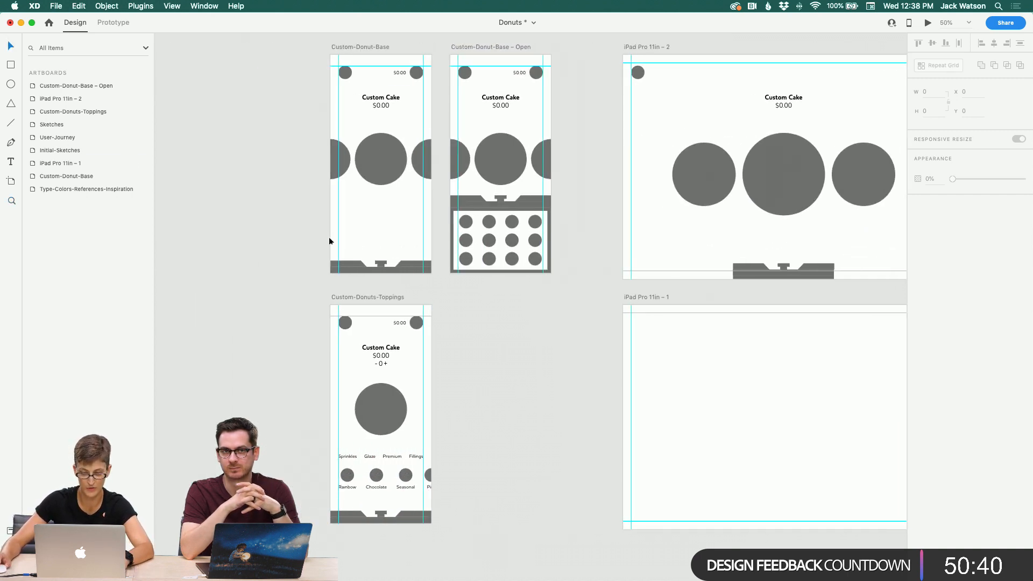
left_click(399, 263)
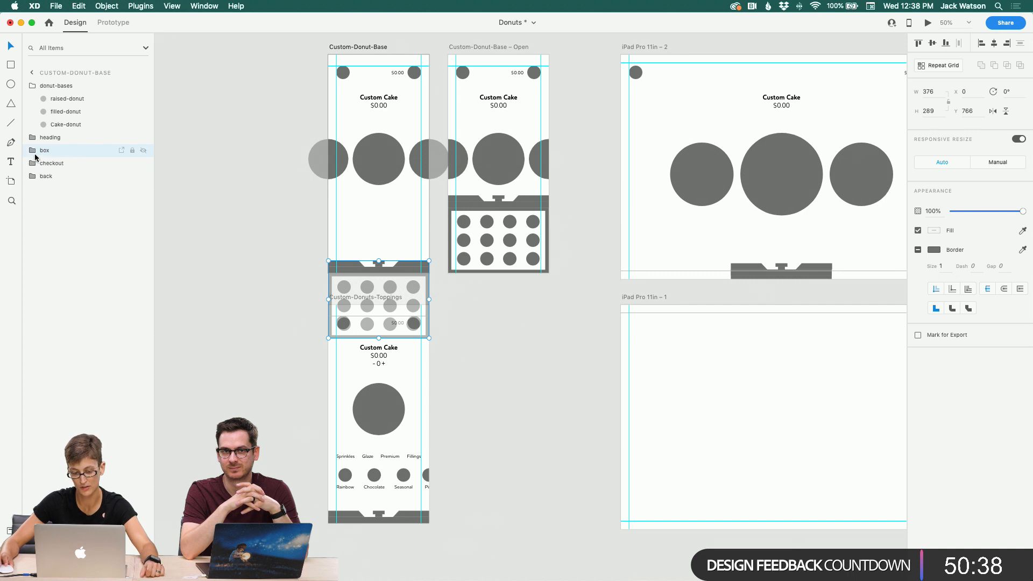
right_click(52, 154)
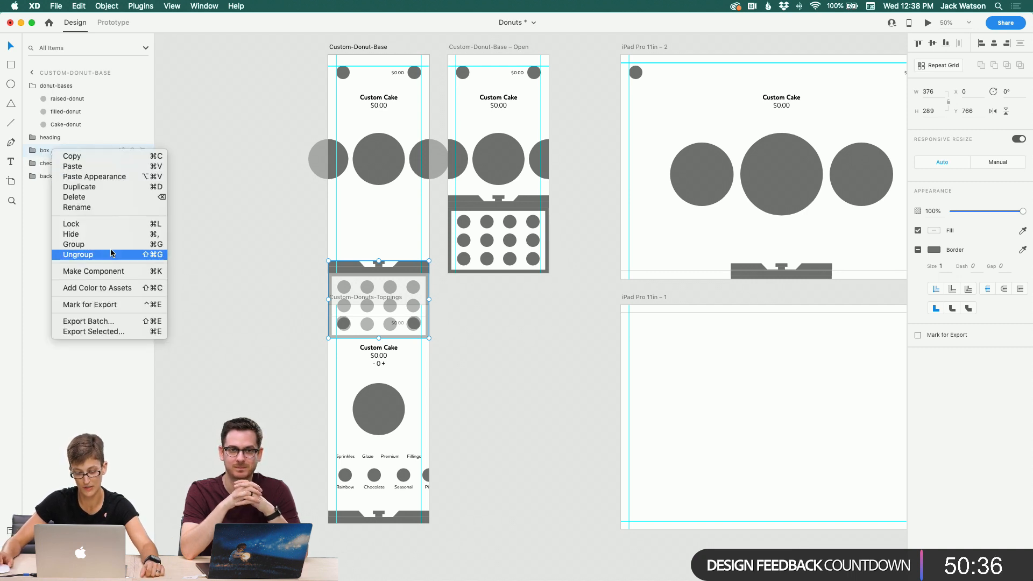
left_click(106, 266)
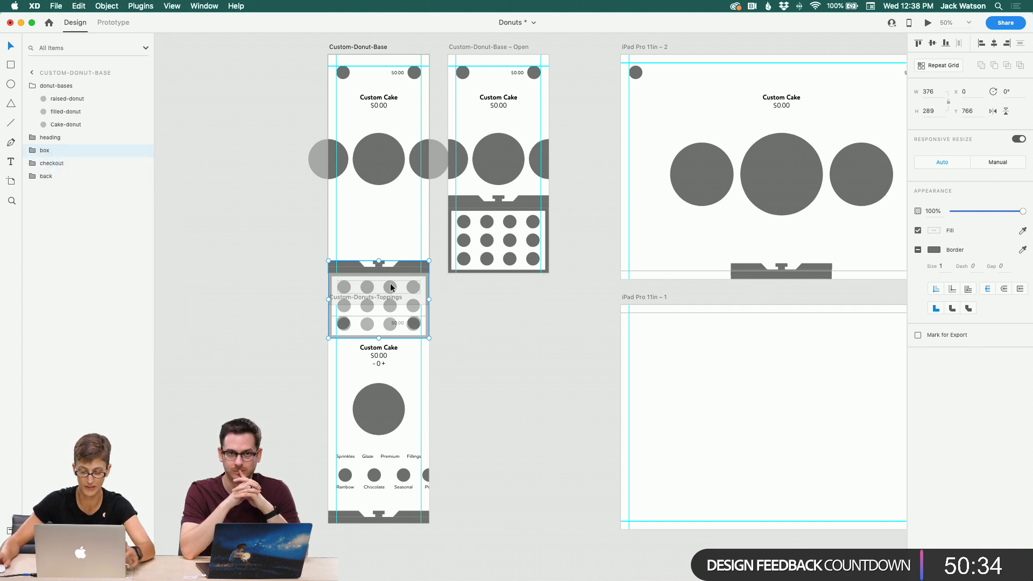
Step: Taper the drag handle on the box lid by moving its two top corner points inward
left_click(12, 202)
left_click(328, 273)
left_click(423, 269)
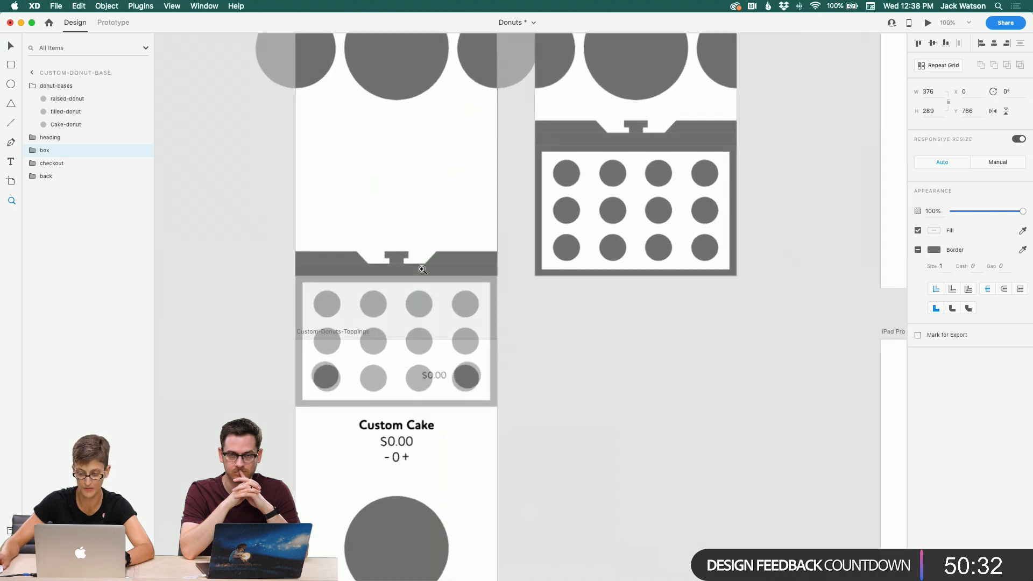
left_click(422, 269)
left_click(423, 269)
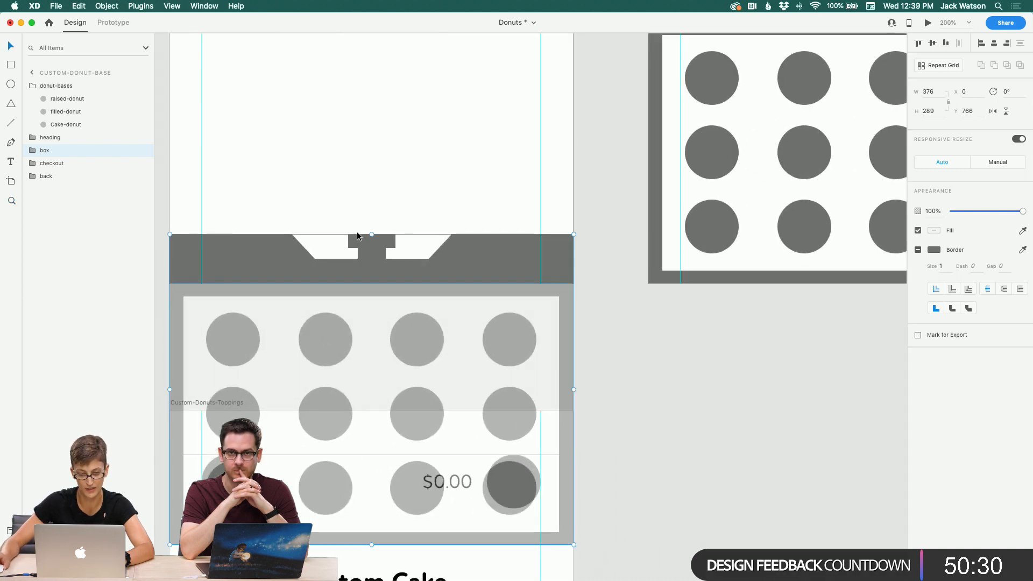
double_click(357, 234)
double_click(357, 236)
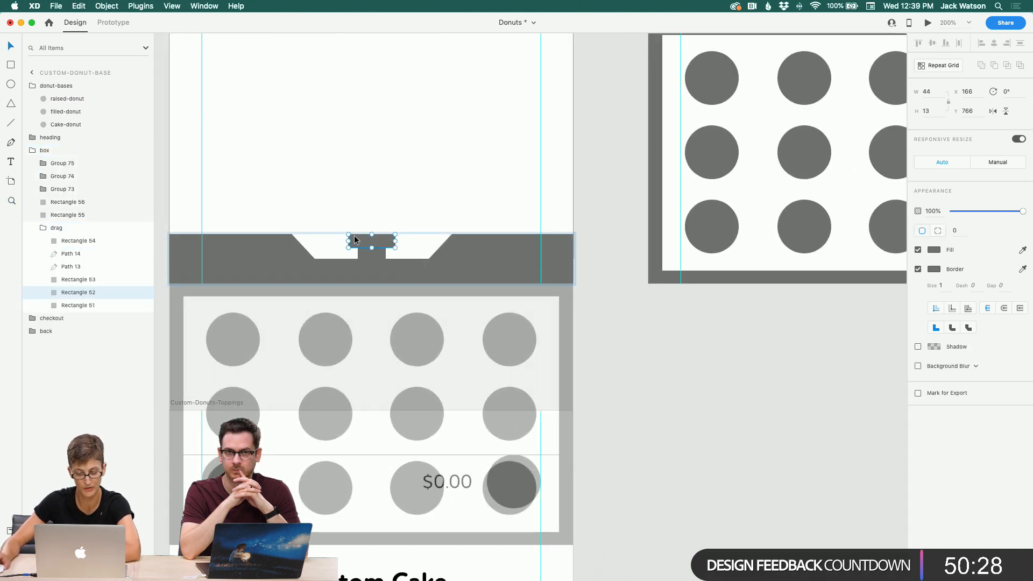
double_click(348, 235)
key("Right")
key("Right")
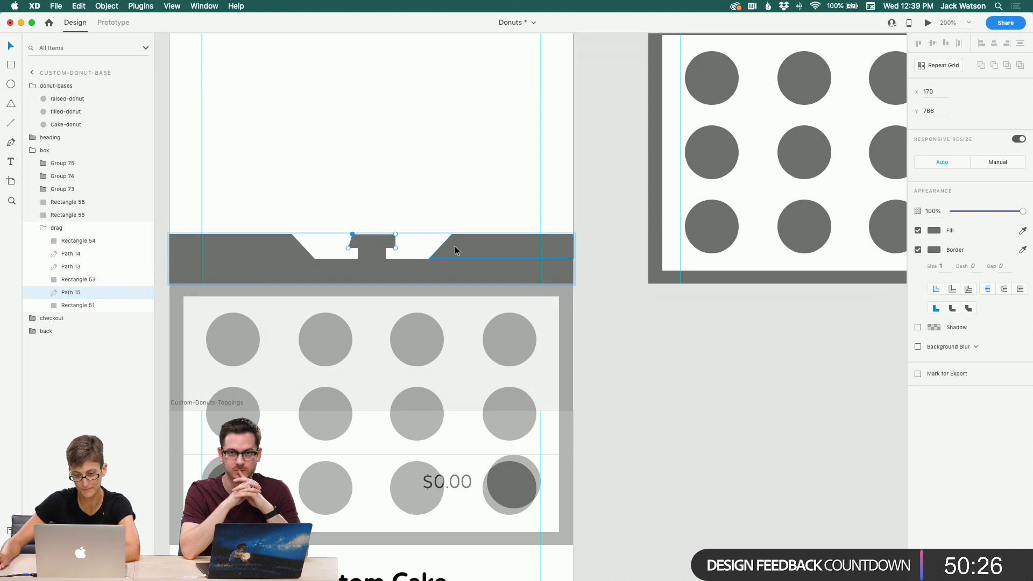
left_click(395, 235)
key("Left")
key("Left")
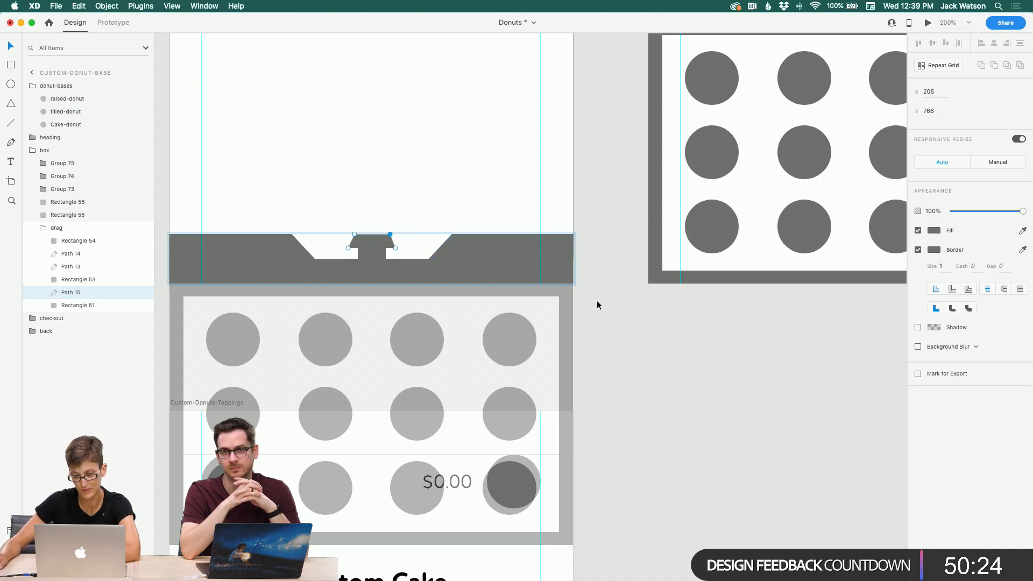
left_click(647, 327)
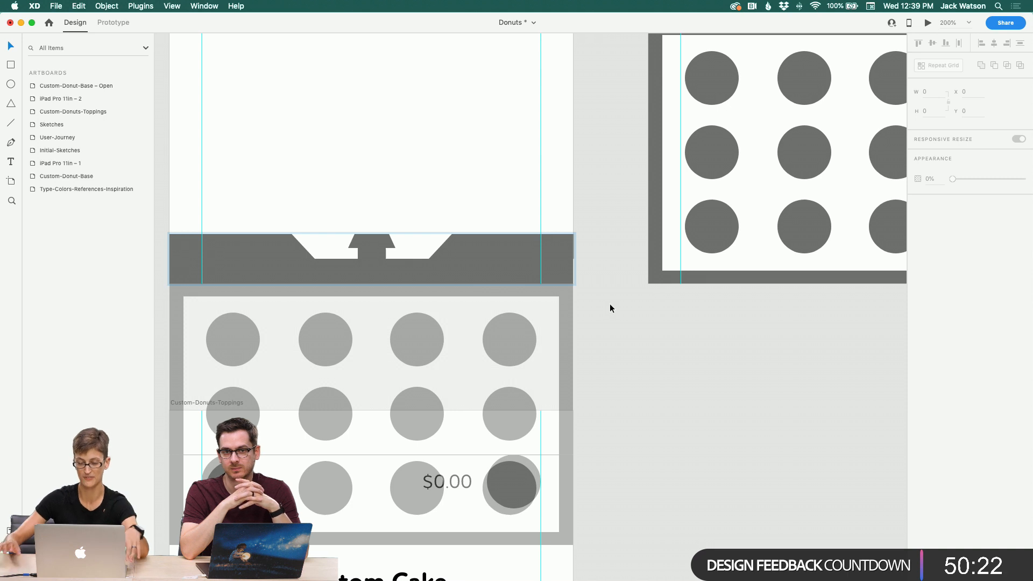
Step: Convert the box group on Custom-Donut-Base into a component
left_click(11, 201)
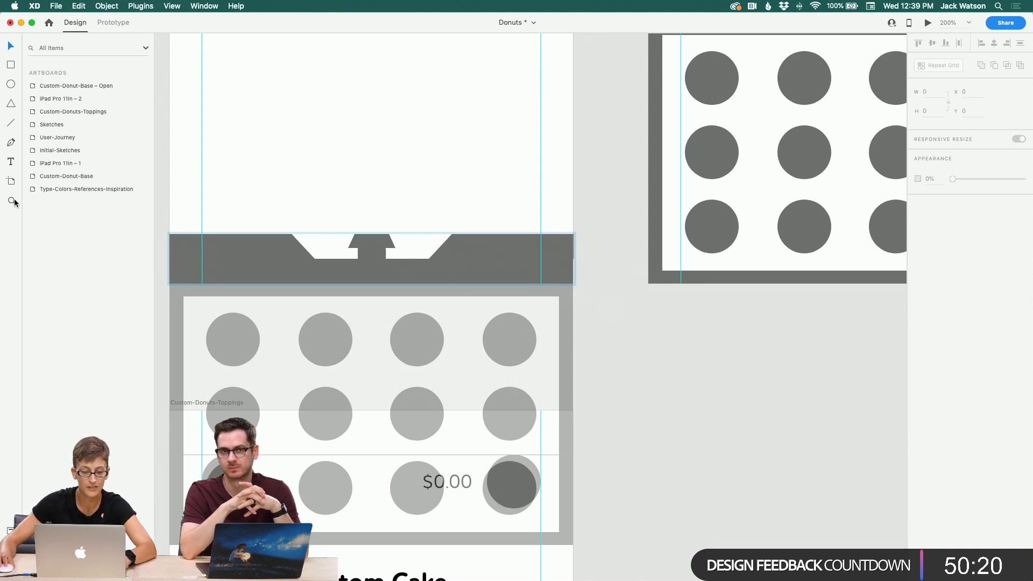
left_click(376, 204, "alt")
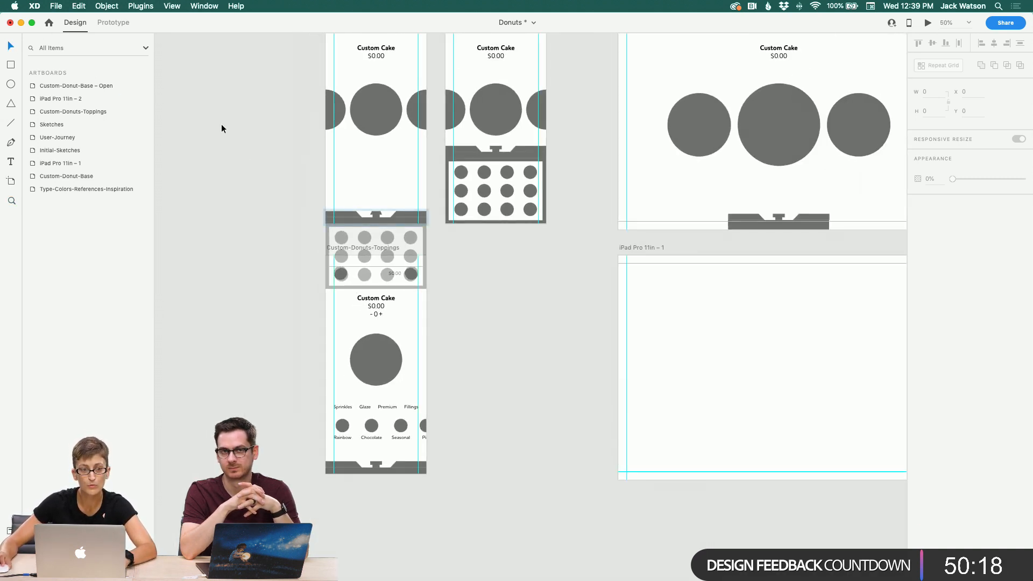
left_click(384, 213)
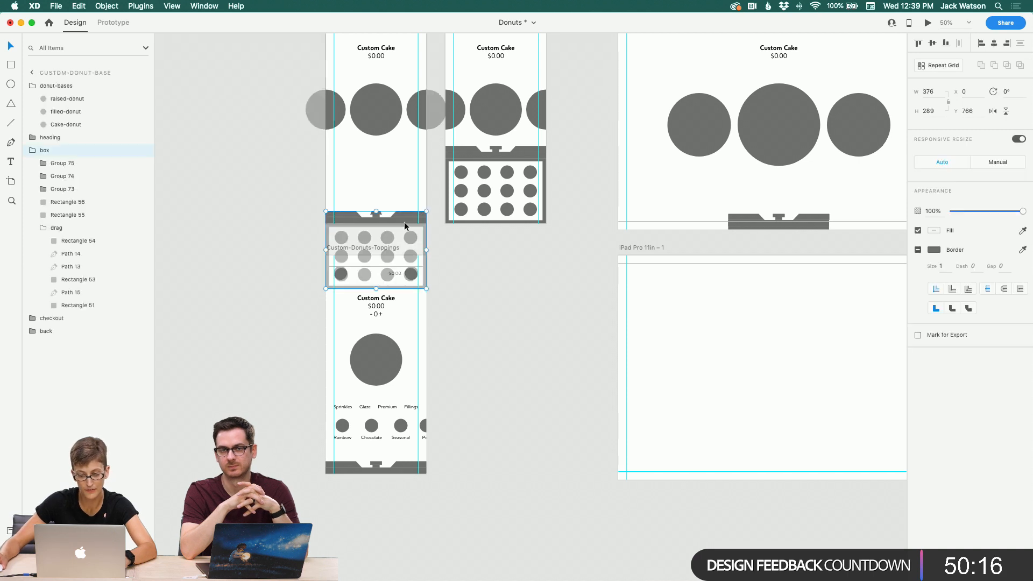
left_click(32, 150)
right_click(50, 150)
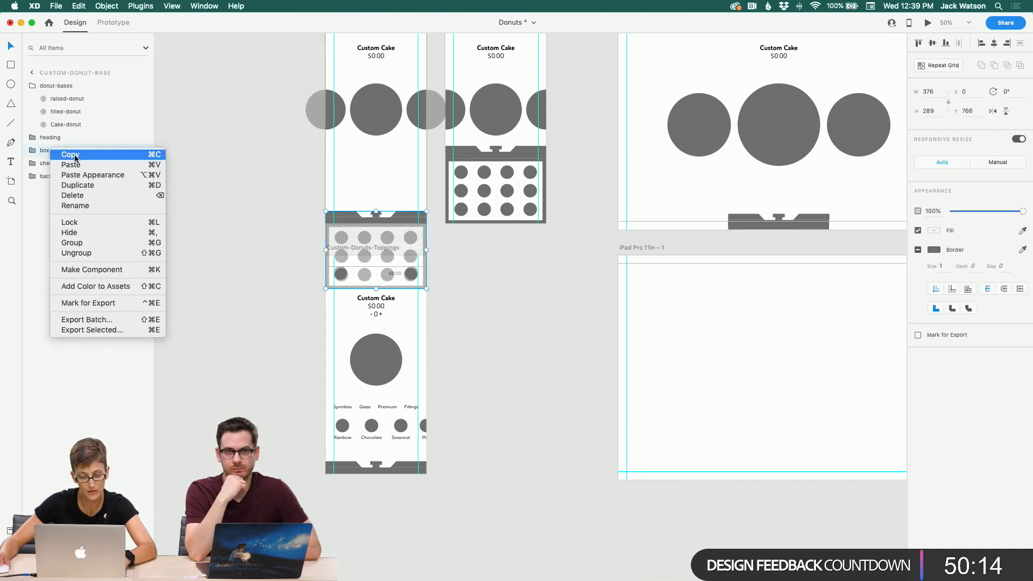
left_click(109, 269)
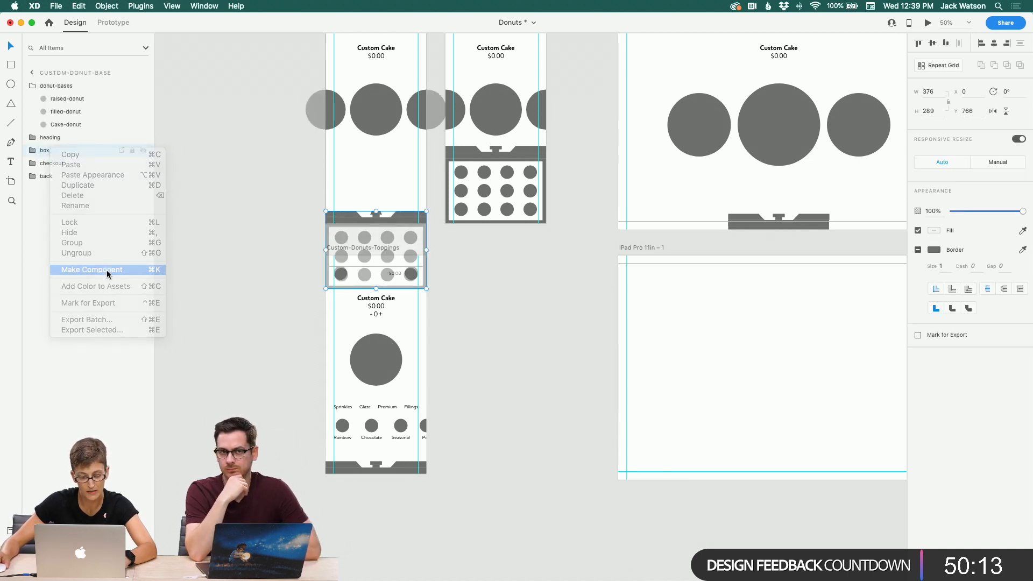
Step: Replace the box on Custom-Donut-Base – Open with a copy of the box component, moved up to y 523
left_click(266, 224)
left_click(405, 220)
key("super+c")
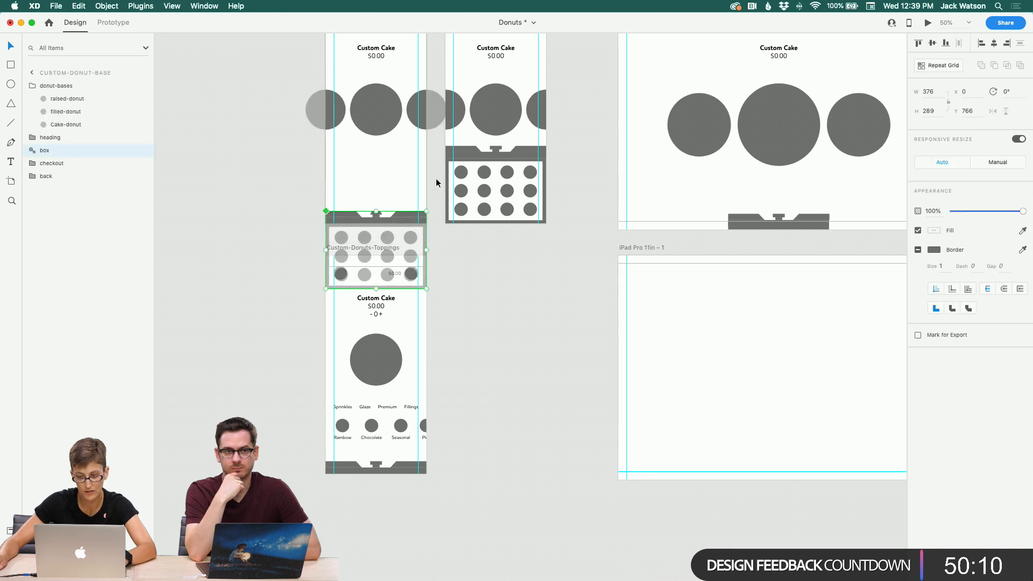
left_click(464, 156)
key("Delete")
key("super+v")
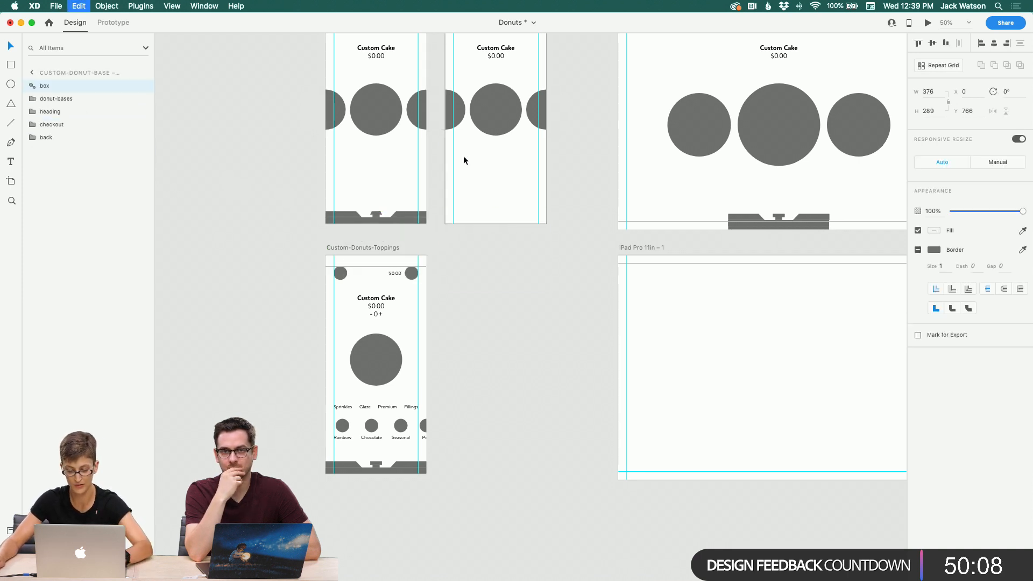
left_click_drag(478, 221, 464, 157)
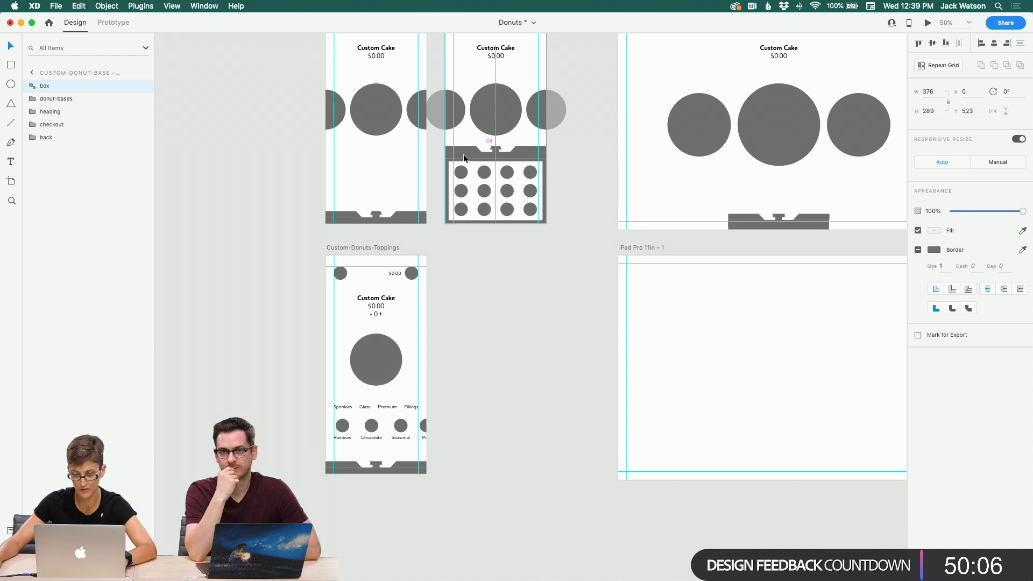
Step: Paste the box component onto the iPad Pro 11in – 2 artboard and nudge it into place at the bottom
scroll(596, 202, "right", 5)
left_click(595, 203)
key("super+v")
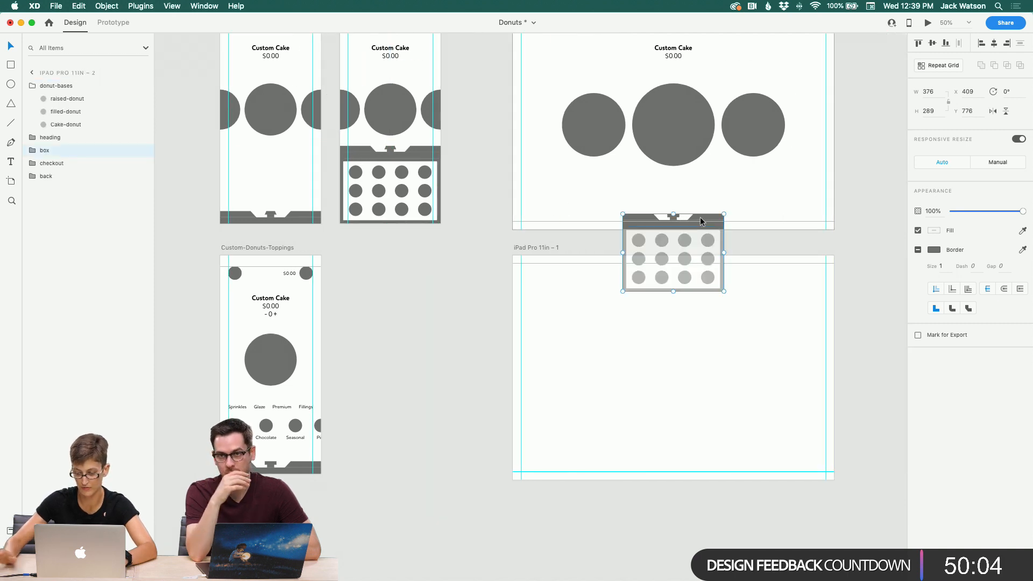
mouse_move(701, 221)
left_mouse_down()
mouse_move(609, 220)
mouse_move(712, 215)
left_mouse_up()
left_click(489, 276)
Step: Make the Cake-donut, filled-donut and raised-donut in the Custom-Donut-Base donut row each a component
scroll(482, 282, "left", 5)
scroll(482, 282, "up", 2)
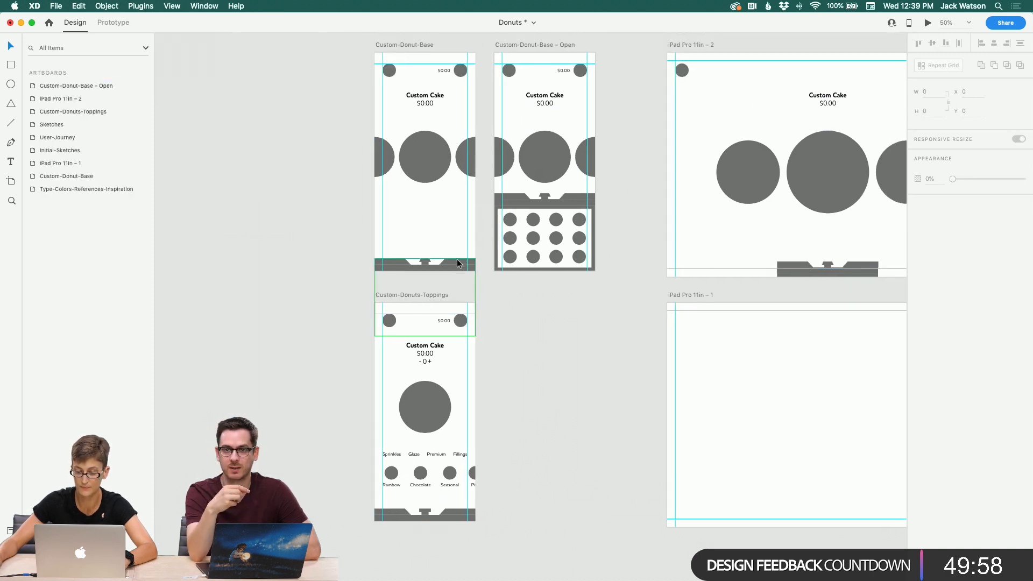
left_click(425, 160)
scroll(295, 196, "down", 1)
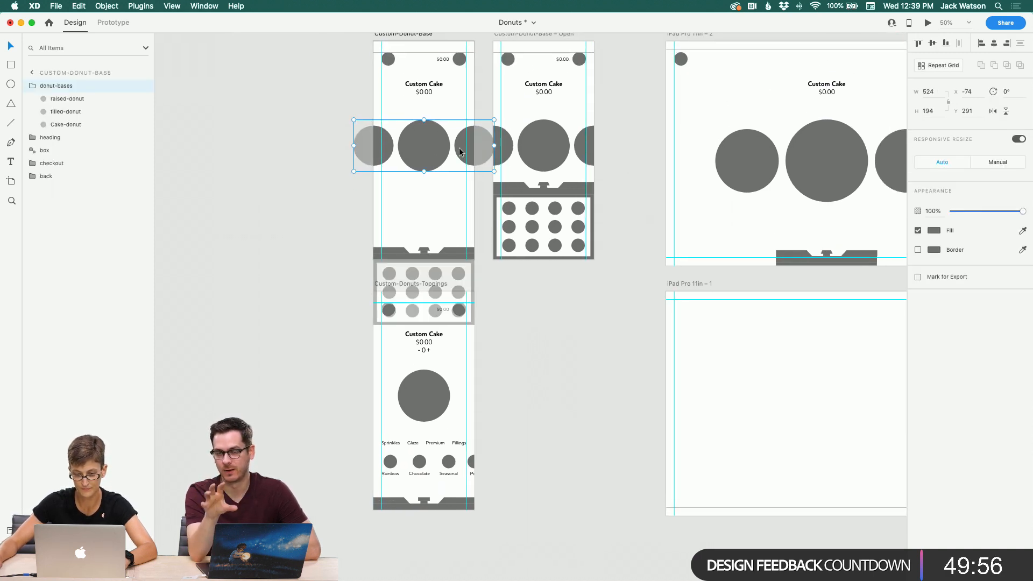
double_click(437, 152)
right_click(69, 125)
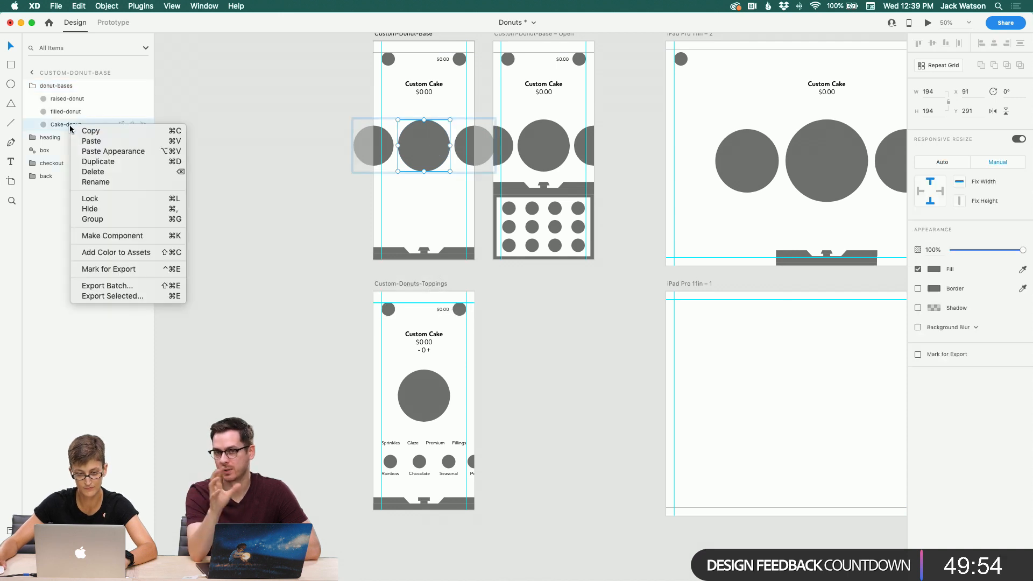
left_click(107, 235)
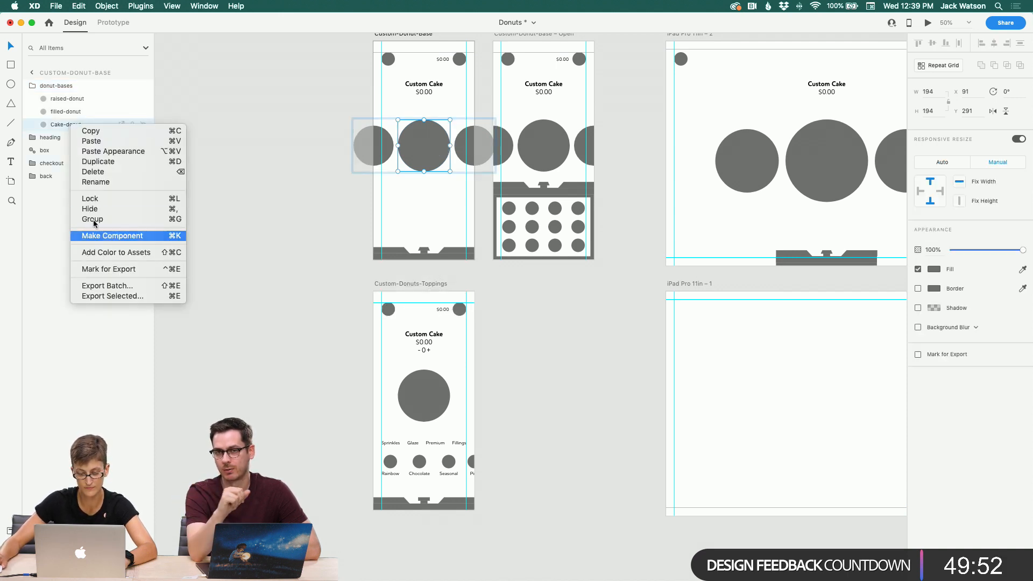
right_click(71, 113)
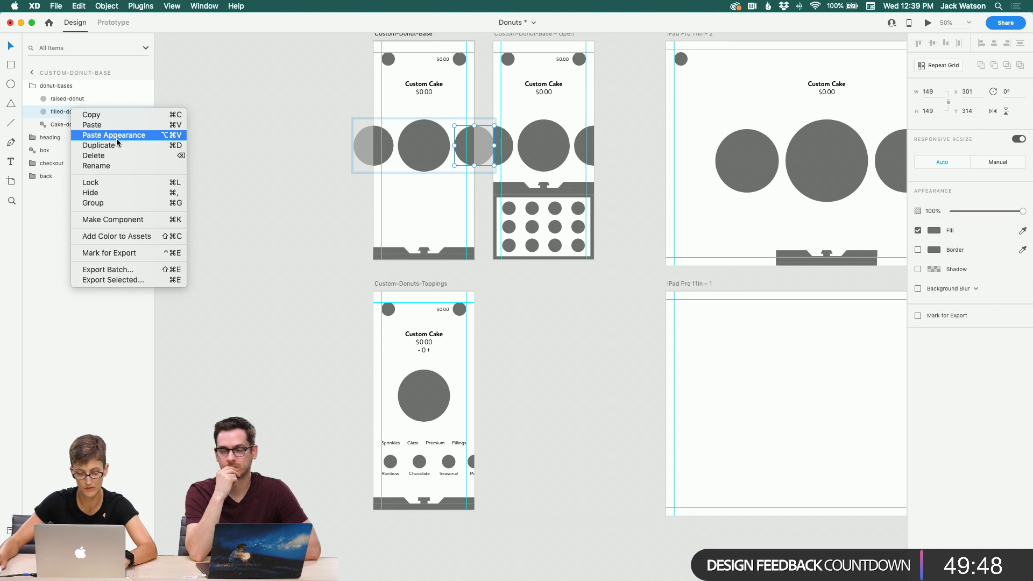
left_click(116, 219)
right_click(62, 99)
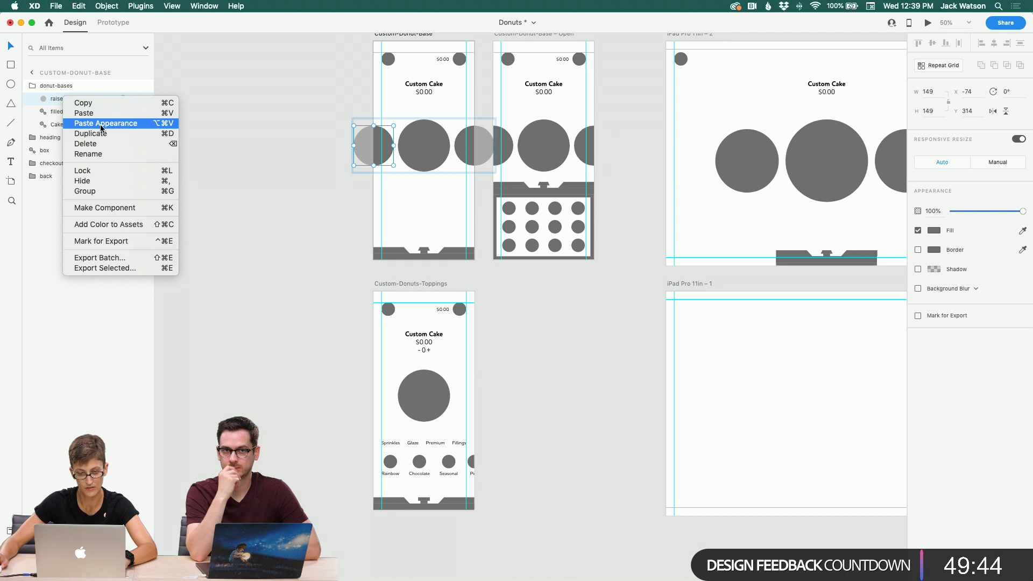
left_click(105, 208)
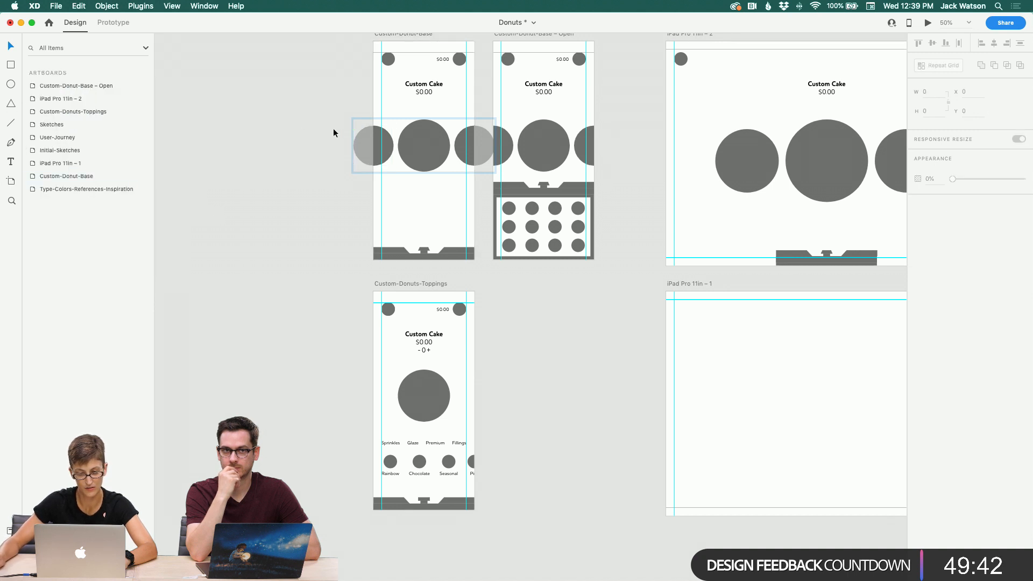
Step: Replace the donut row on Custom-Donut-Base – Open with a copy of the componentized donut row
left_click(231, 190)
left_click(409, 143)
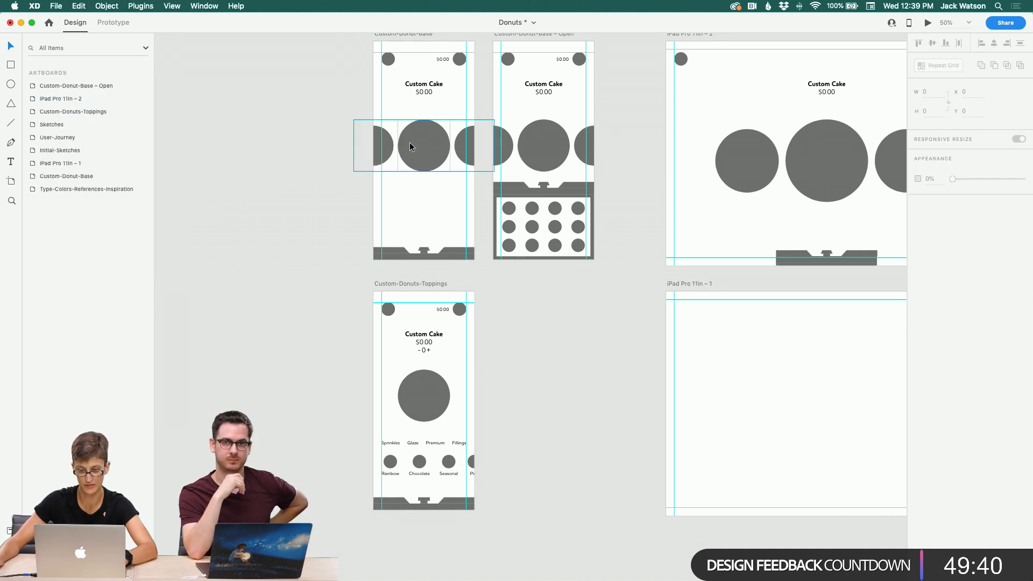
left_click_drag(409, 142, 571, 147)
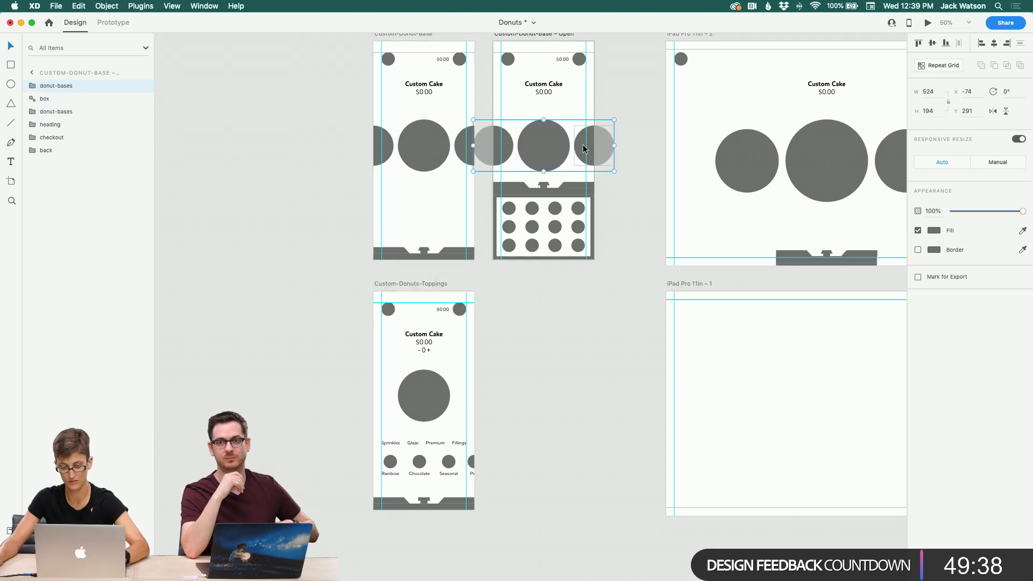
key("super+x")
left_click(566, 143)
key("Delete")
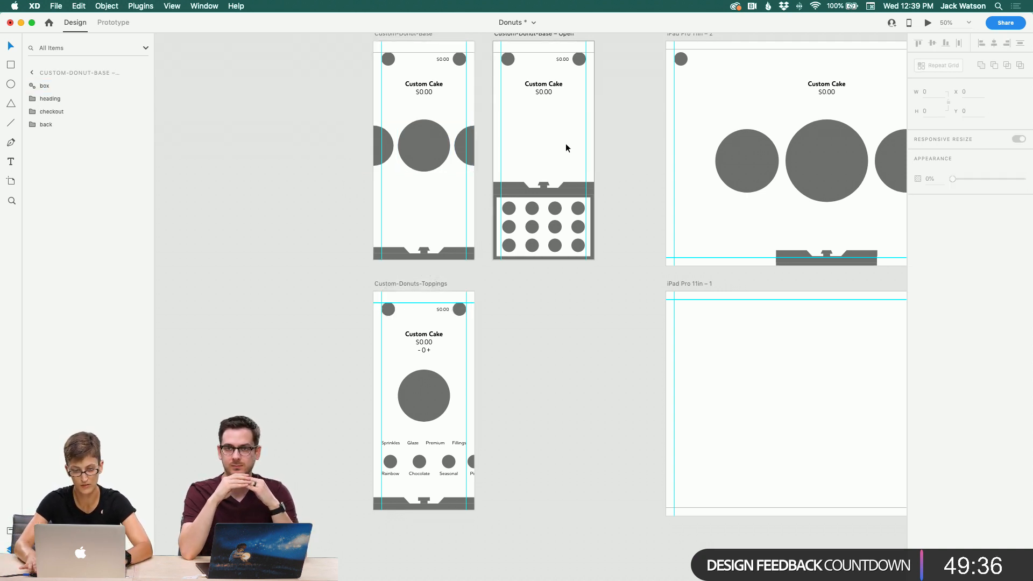
key("super+v")
scroll(459, 123, "down", 1)
left_click_drag(121, 87, 47, 84)
left_click(74, 124)
left_click(58, 134, "shift")
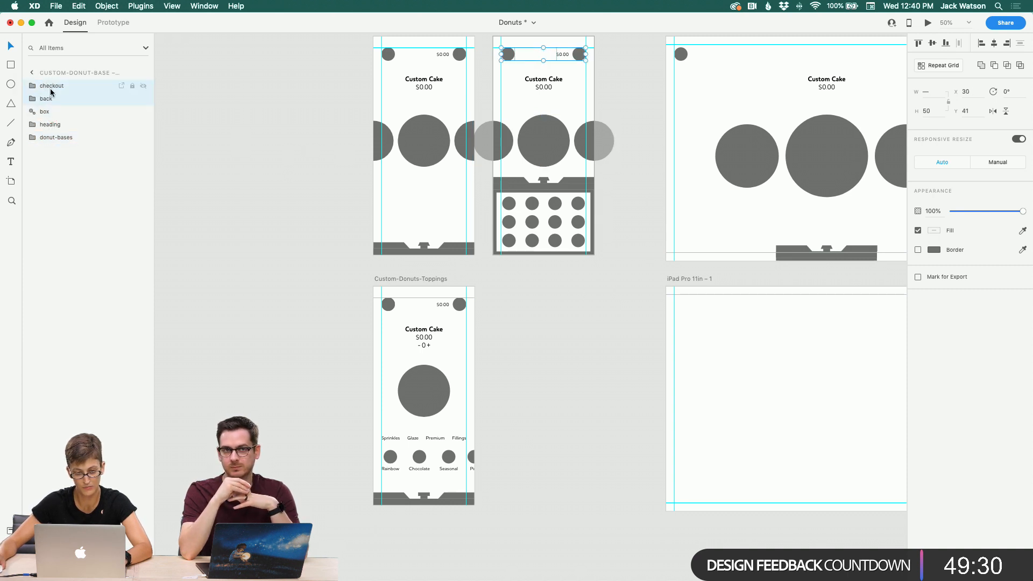
key("super+z")
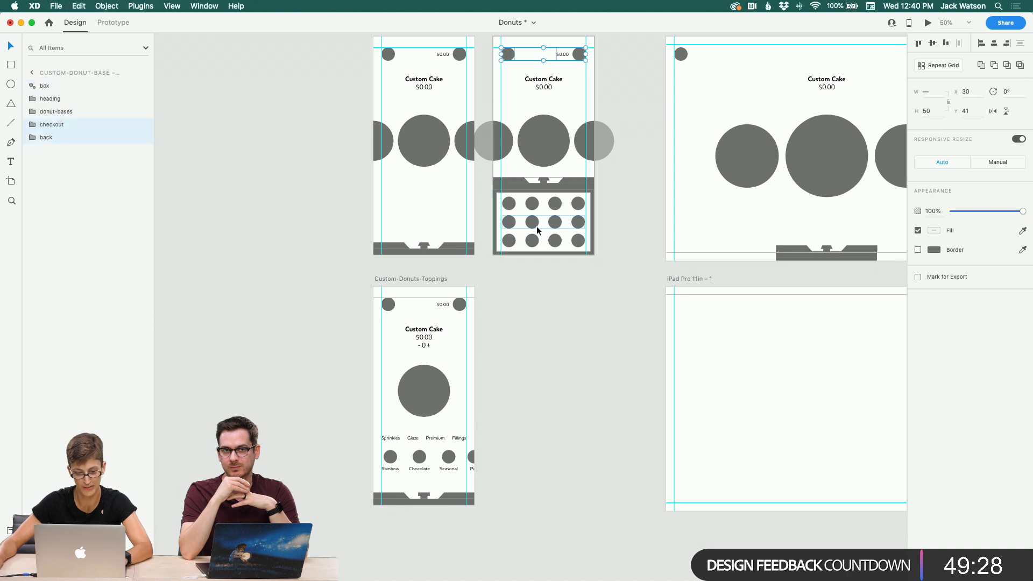
Step: Move the box layer to the top of the Custom-Donut-Base artboard's layer stack
left_click(586, 219)
left_click(423, 246)
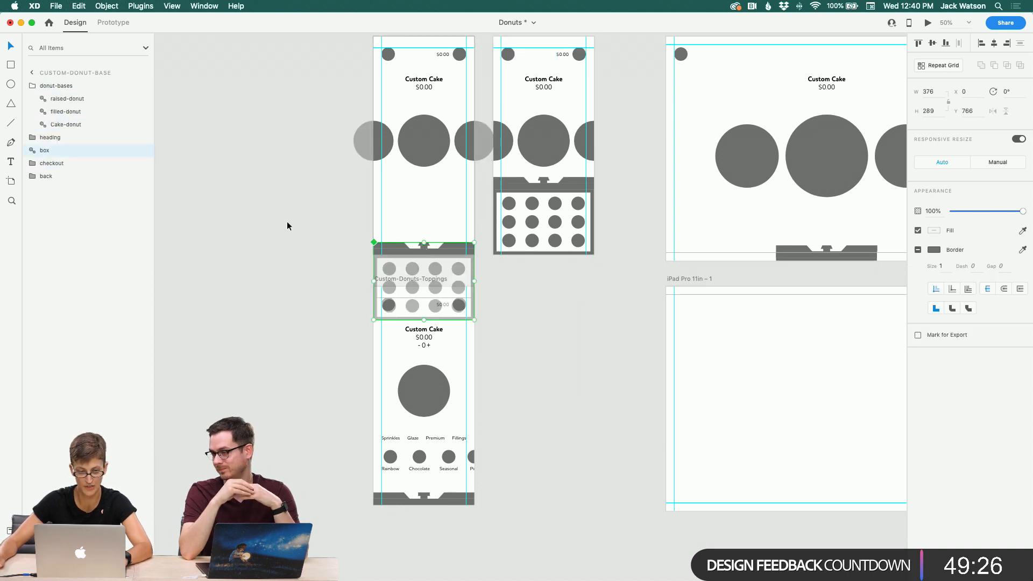
left_click(33, 86)
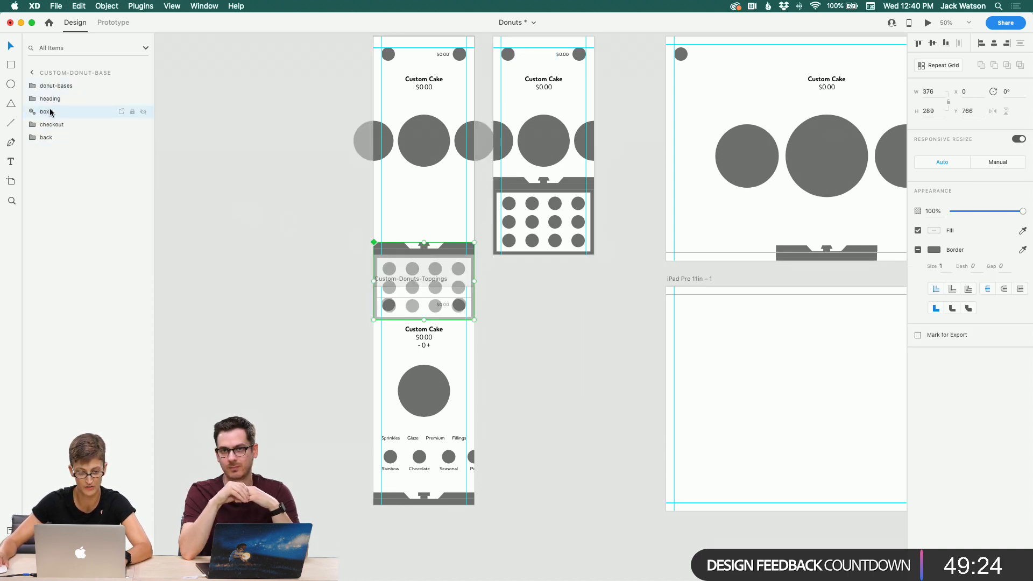
left_click_drag(49, 110, 44, 85)
left_click(231, 237)
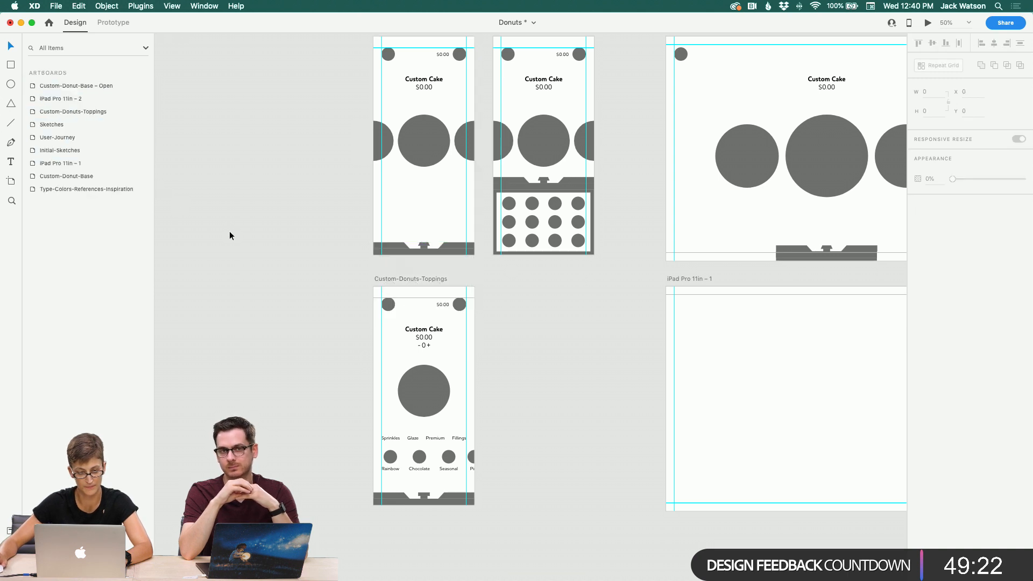
left_click(412, 383)
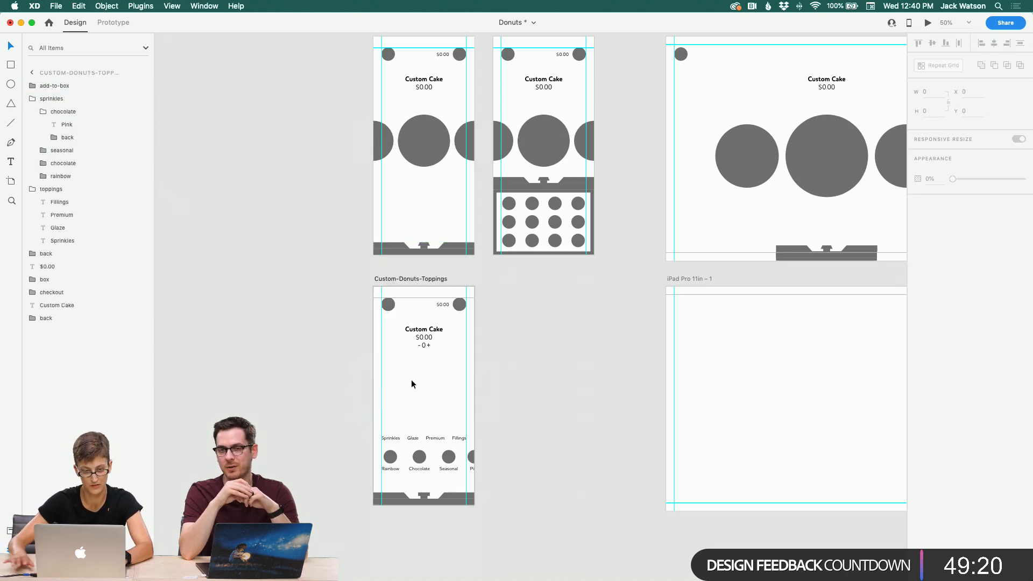
Step: Group the Custom Cake title and the price text on Custom-Donuts-Toppings and name the group heading
left_click(33, 111)
left_click(33, 124)
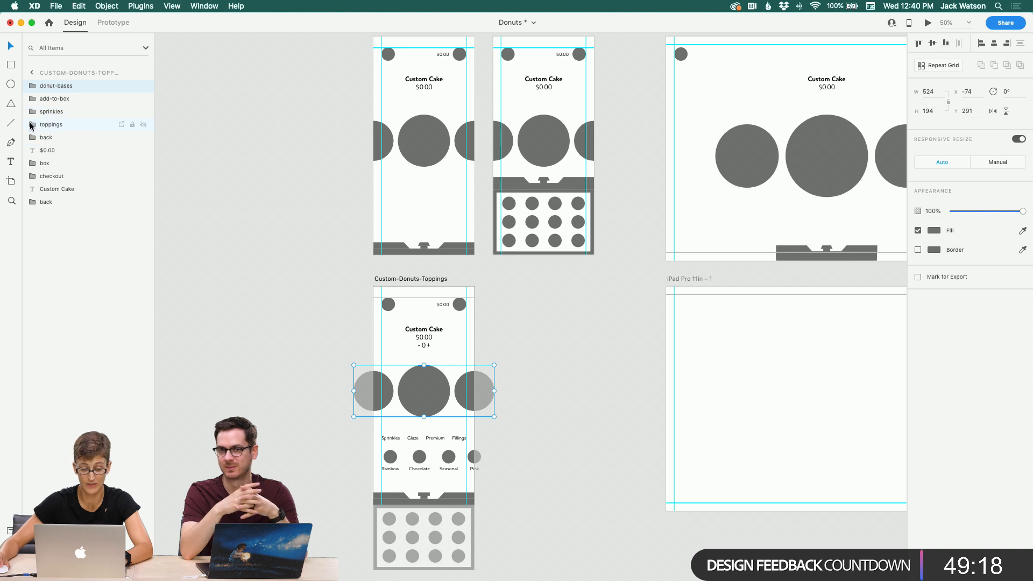
left_click(433, 325)
left_click(431, 337, "shift")
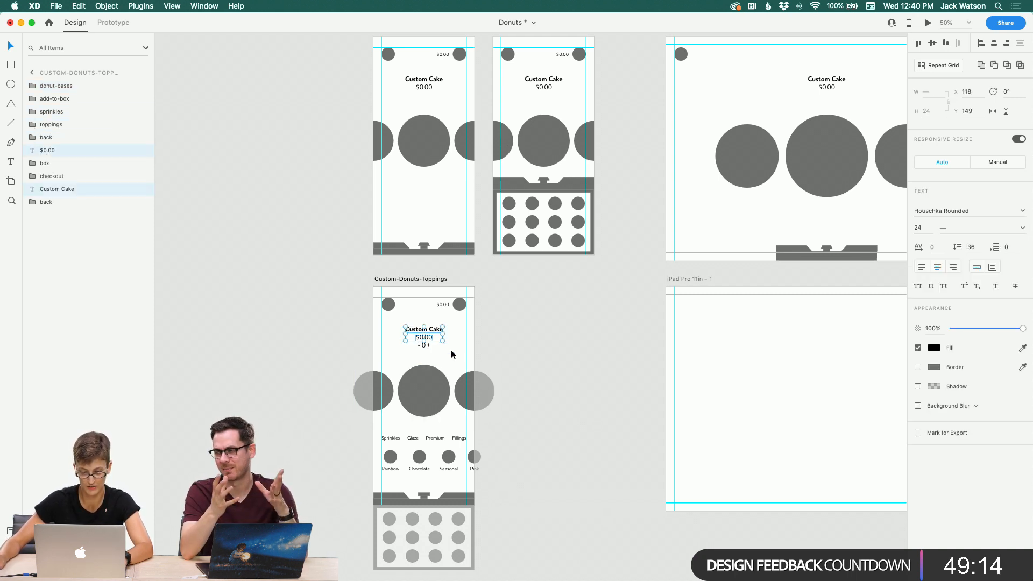
key("super+g")
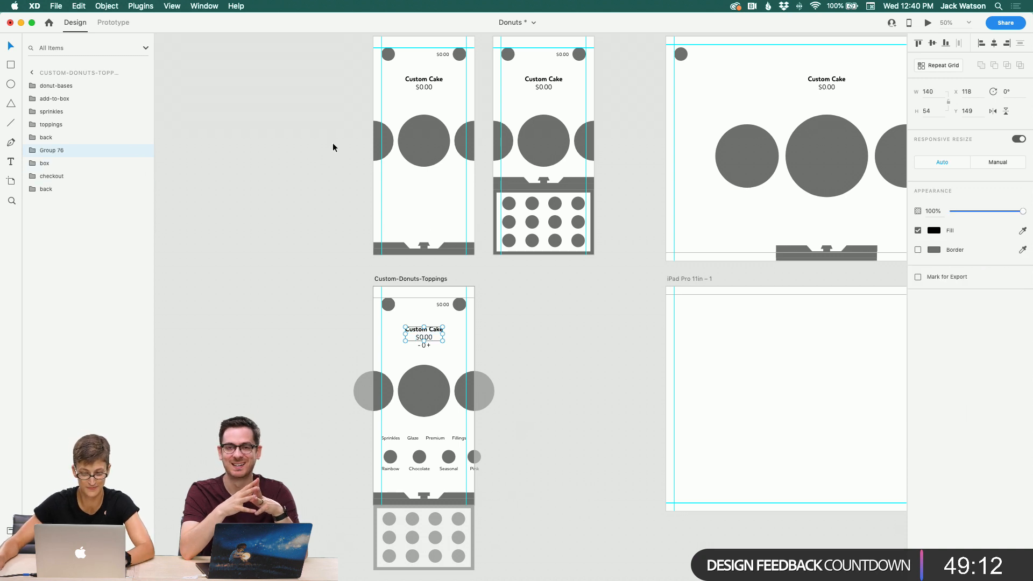
left_click(432, 89)
left_click(419, 327)
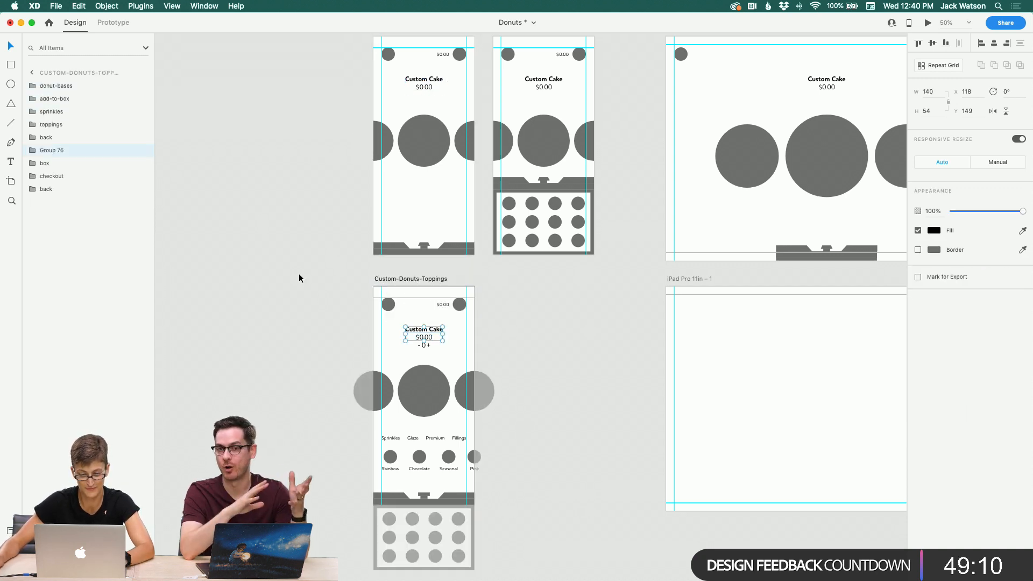
double_click(51, 150)
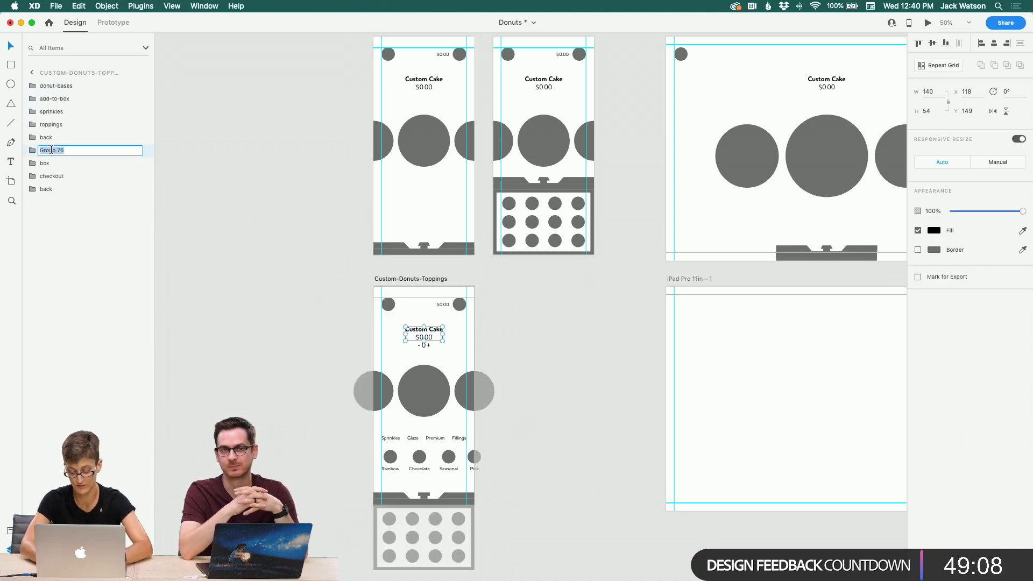
key("Return")
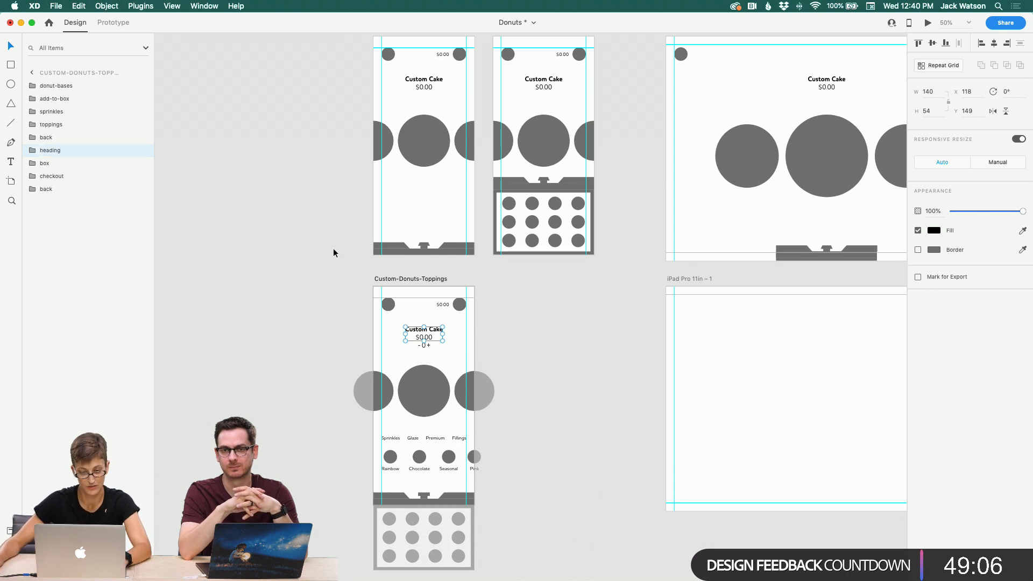
Step: Replace the box on Custom-Donuts-Toppings with a copy of the box component from Custom-Donut-Base
left_click(427, 350)
left_click(624, 412)
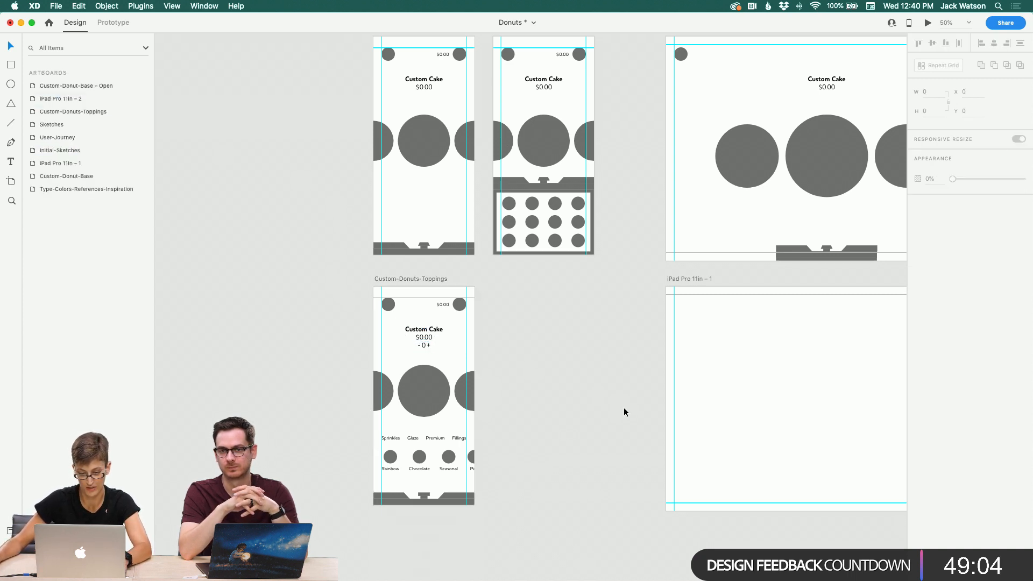
left_click(441, 499)
left_click(448, 247)
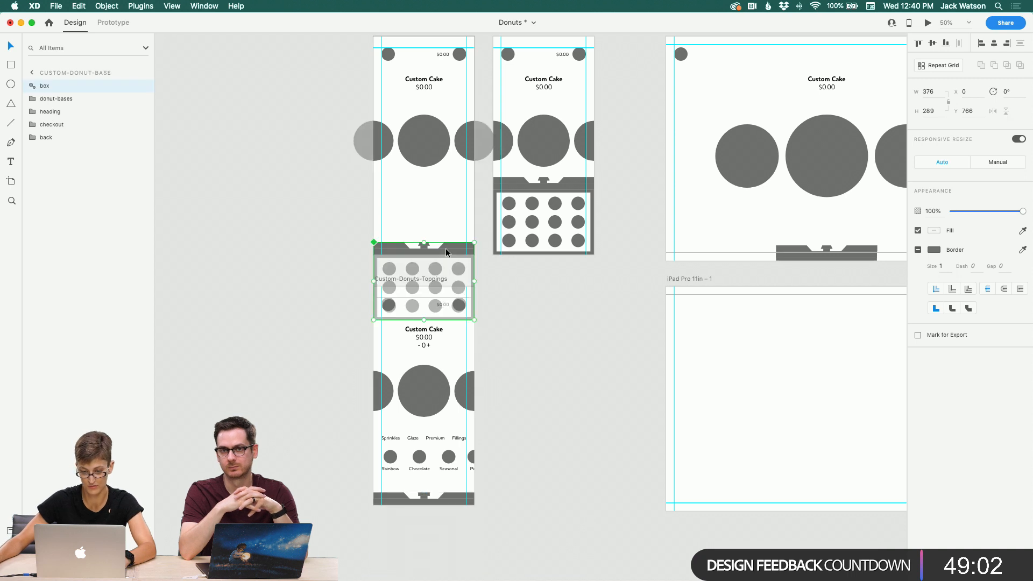
key("super+c")
left_click(457, 493)
key("Delete")
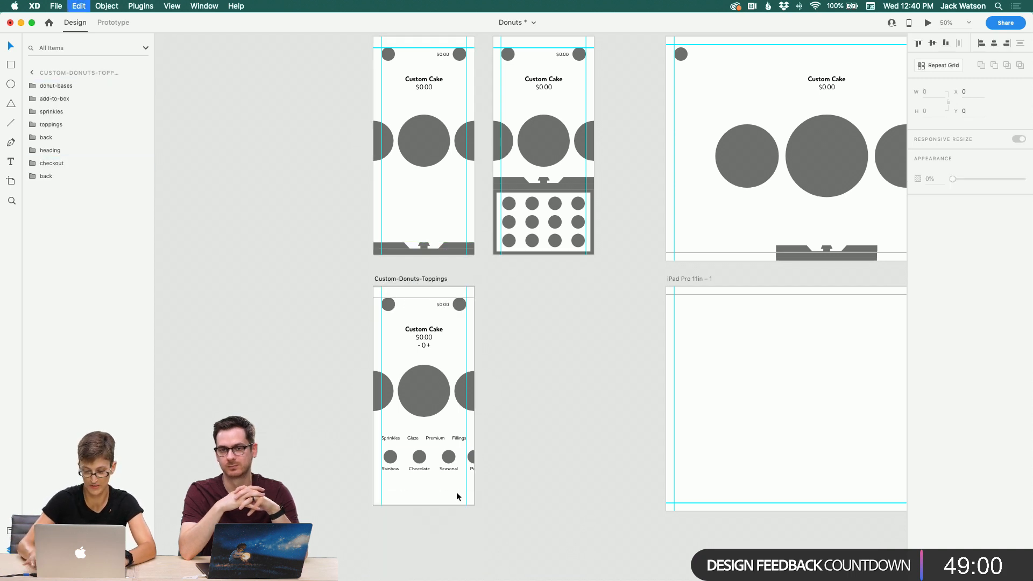
key("super+v")
Step: Set the opacity of the raised-donut and filled-donut in the Custom-Donuts-Toppings donut row to 0%
scroll(456, 493, "down", 2)
left_click(467, 484)
left_click(411, 352)
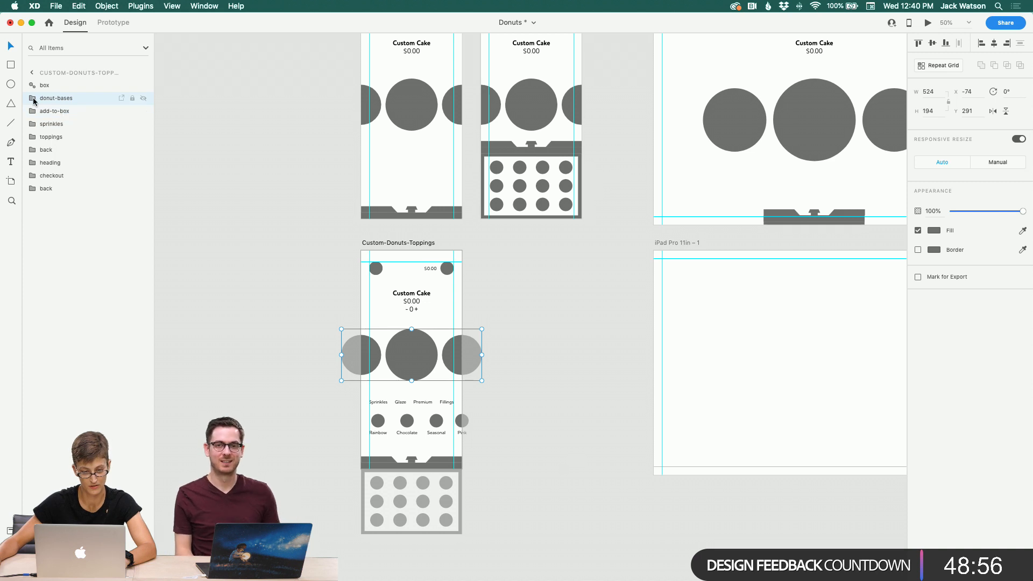
left_click(31, 99)
left_click(53, 112)
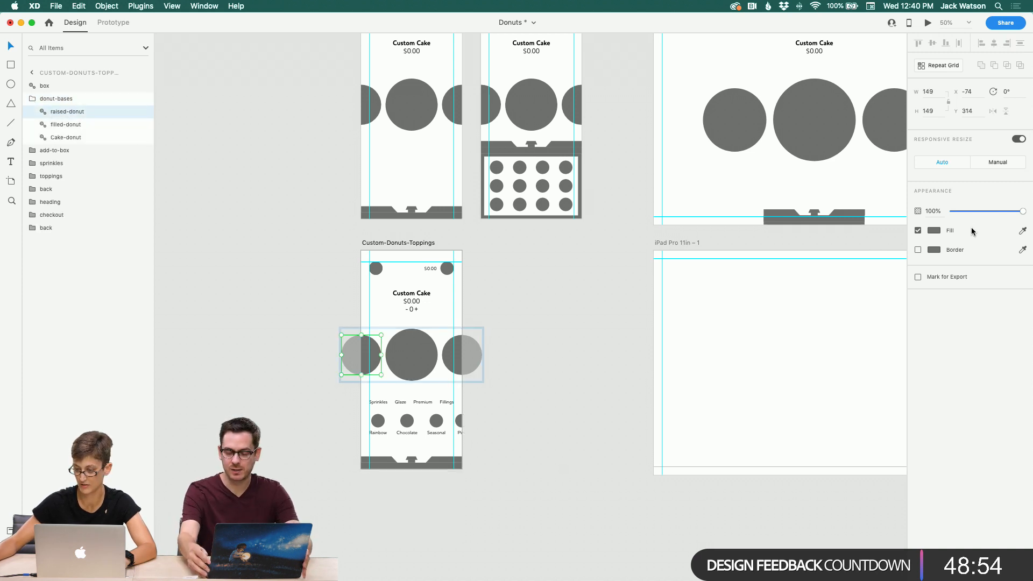
left_click_drag(968, 212, 950, 212)
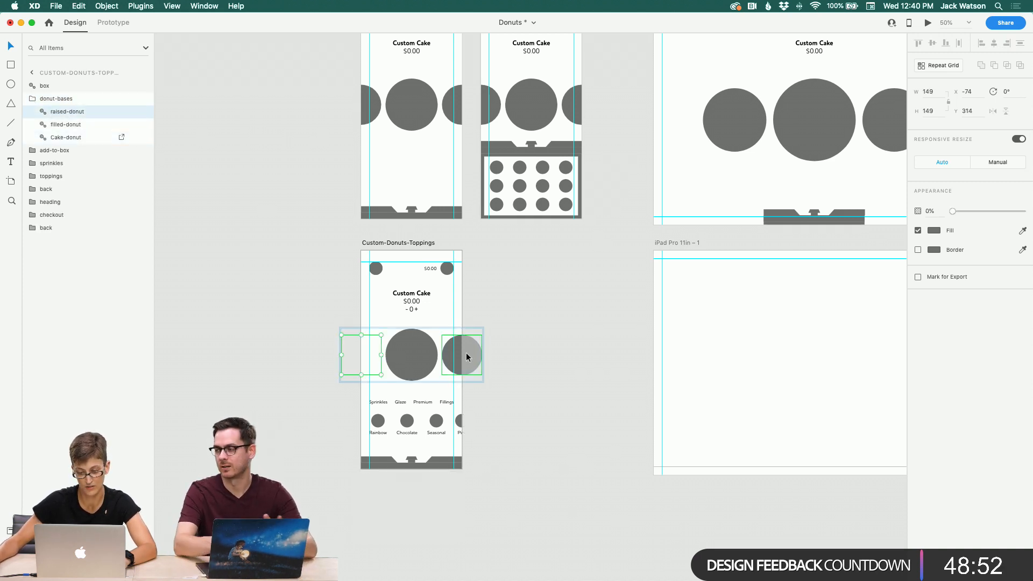
left_click(449, 353)
left_click_drag(1004, 217, 949, 211)
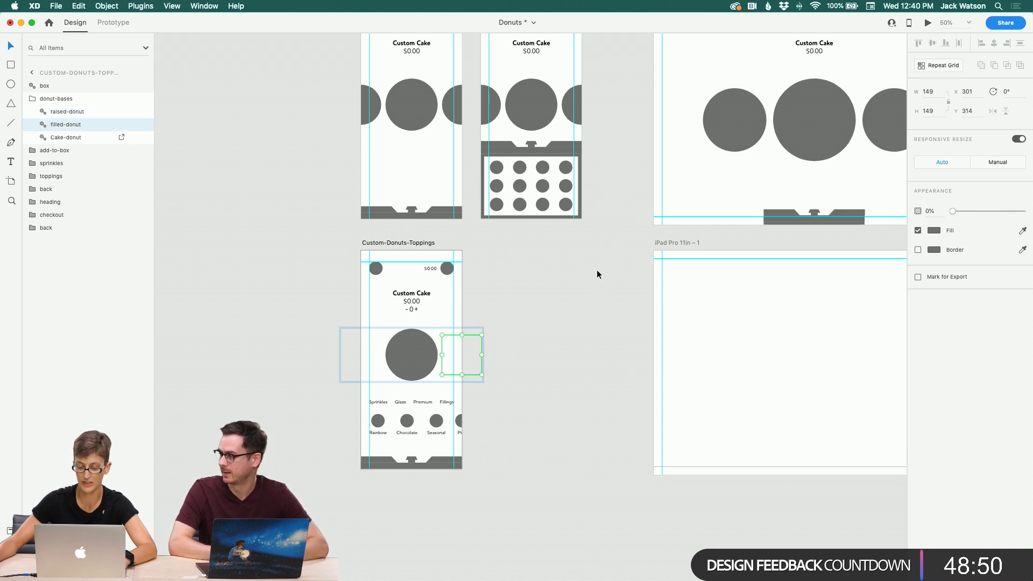
left_click(586, 299)
scroll(354, 265, "left", 5)
scroll(353, 268, "right", 5)
scroll(354, 269, "up", 2)
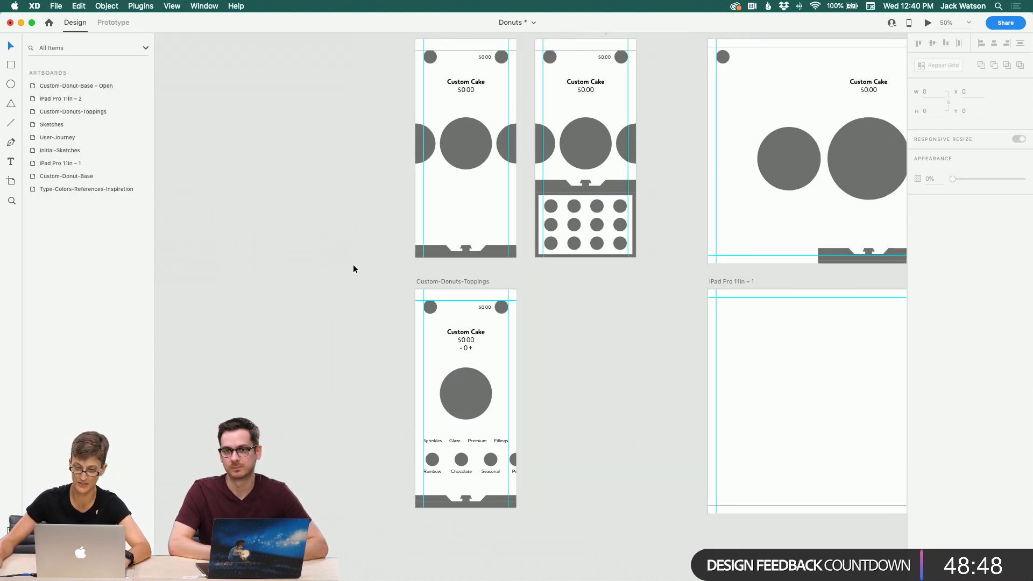
scroll(354, 268, "up", 4)
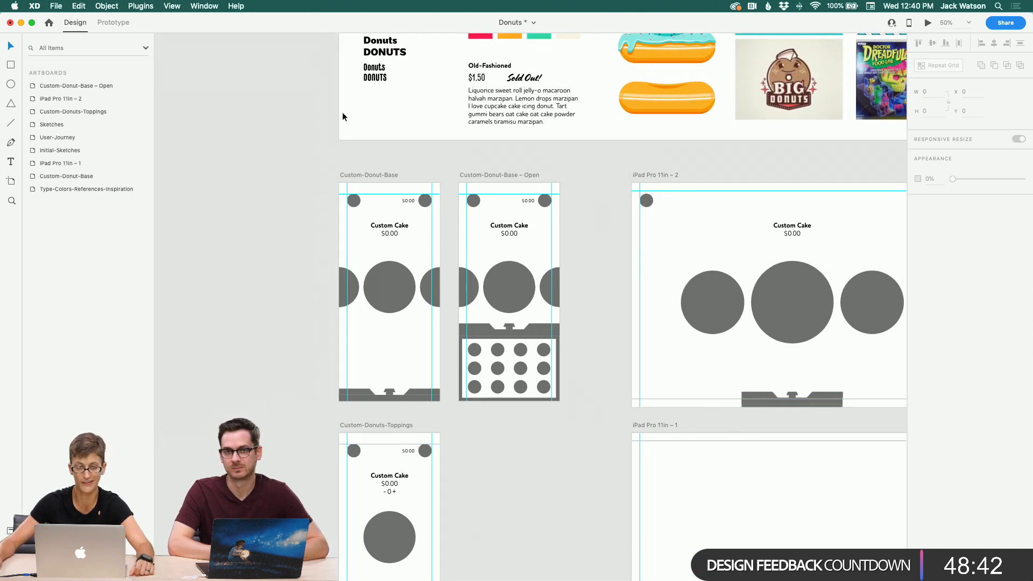
scroll(227, 309, "down", 6)
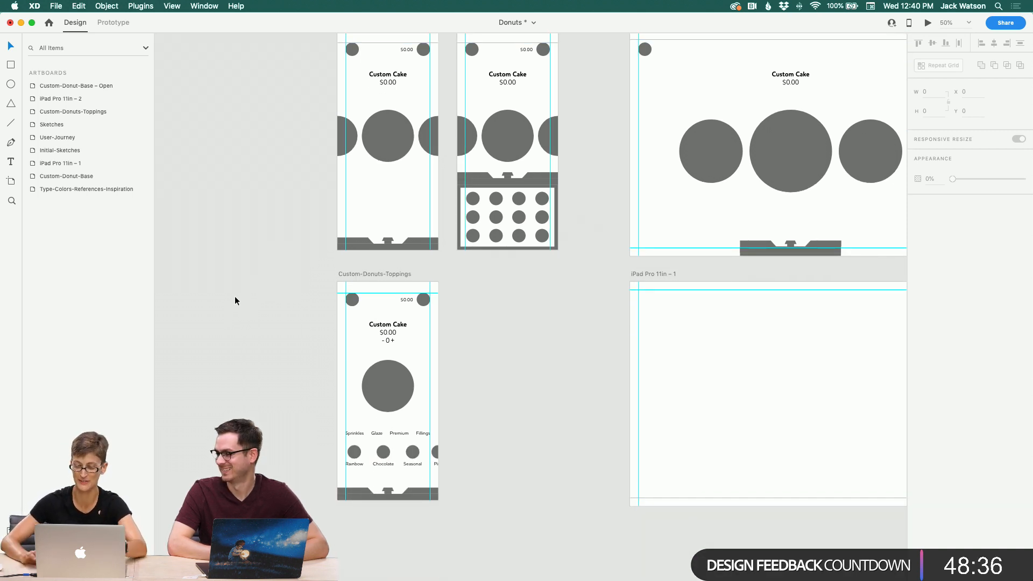
scroll(242, 281, "up", 3)
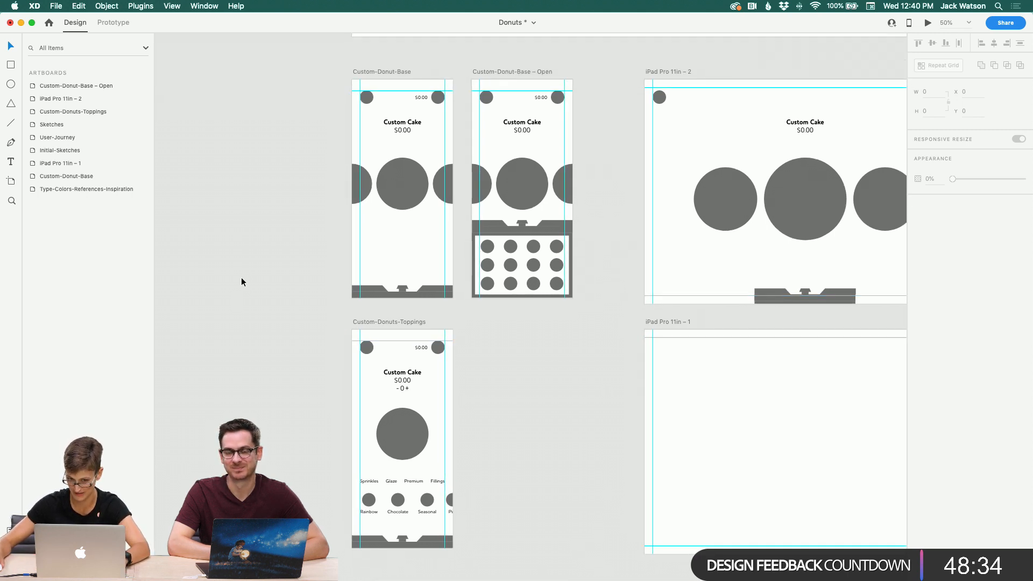
scroll(241, 279, "right", 2)
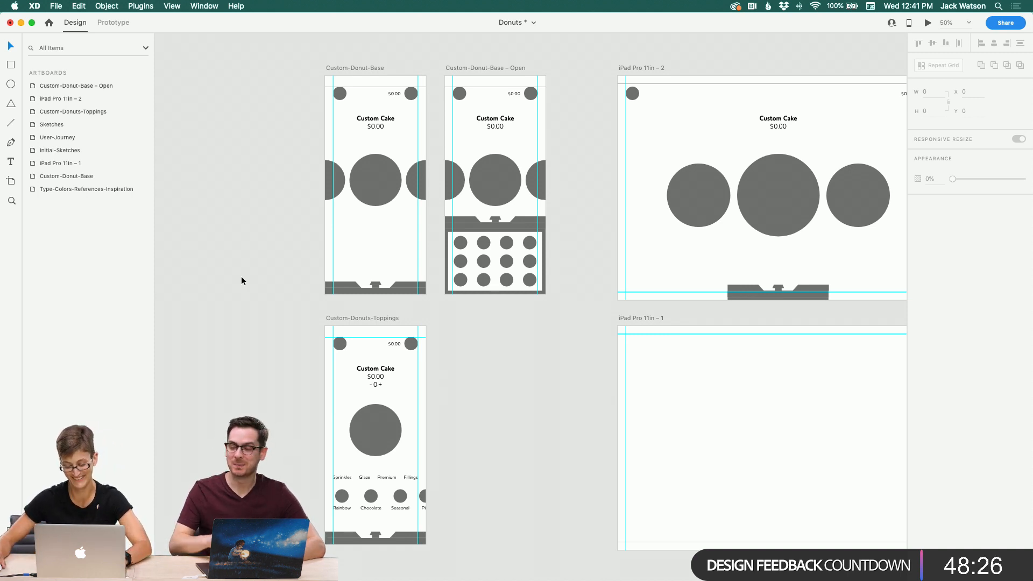
scroll(241, 280, "right", 3)
scroll(241, 280, "down", 2)
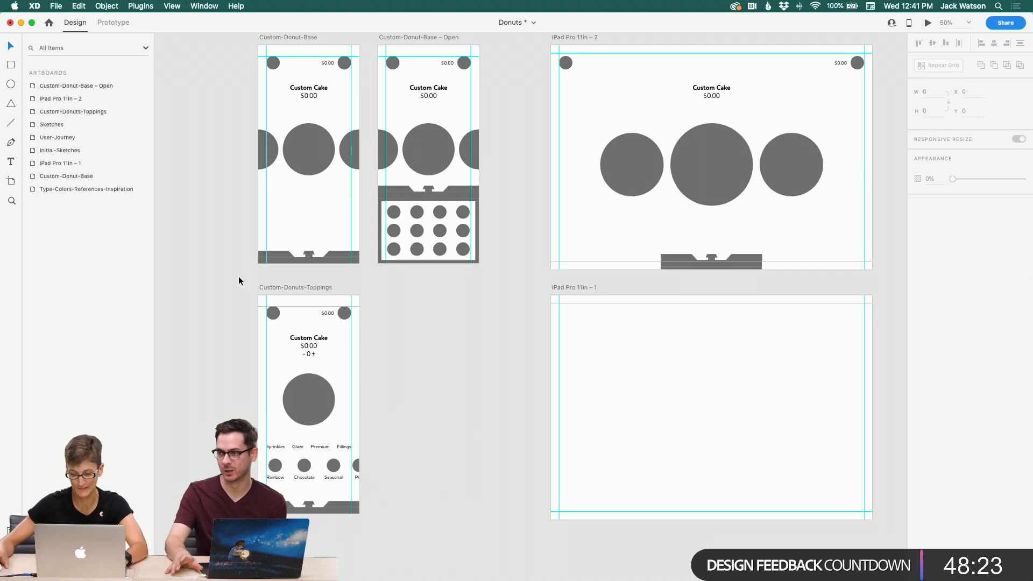
Step: Select all the content of the Custom-Donuts-Toppings artboard and copy it
left_click(274, 316)
left_click(355, 387)
left_click(447, 419)
scroll(447, 418, "right", 1)
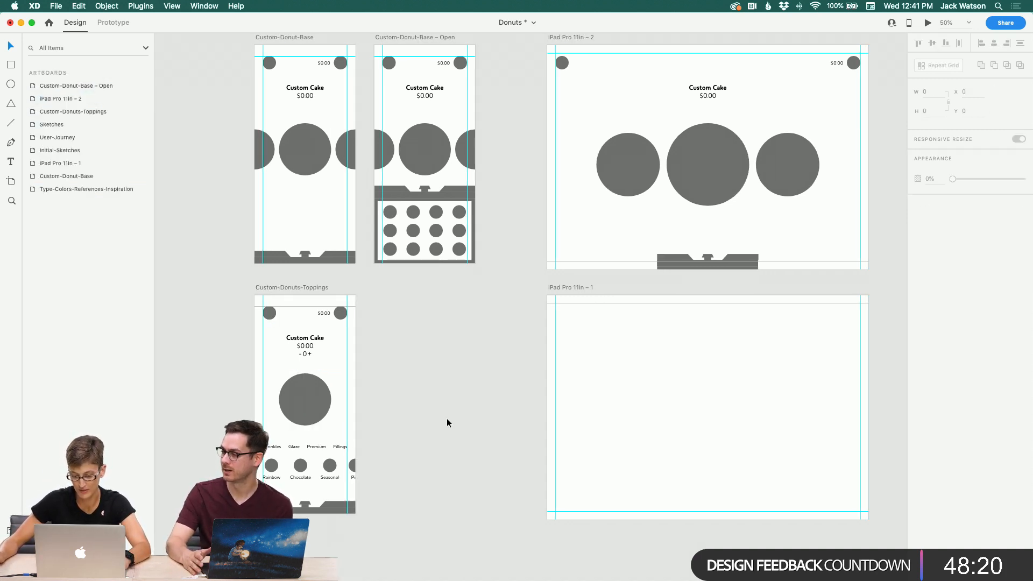
left_click_drag(464, 540, 227, 307)
left_click(773, 406)
key("cmd+v")
scroll(770, 402, "right", 3)
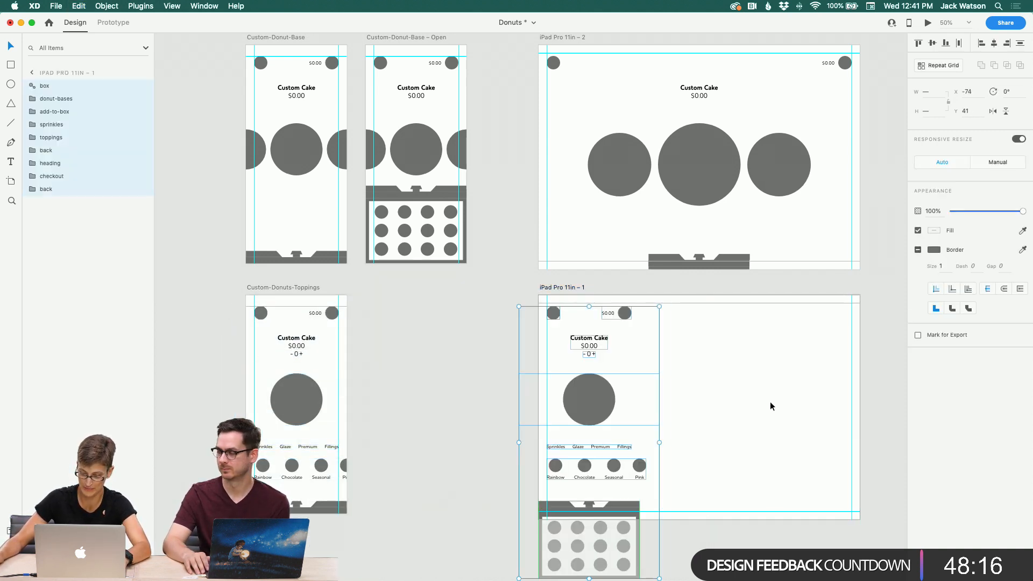
left_click(693, 385)
key("super+z")
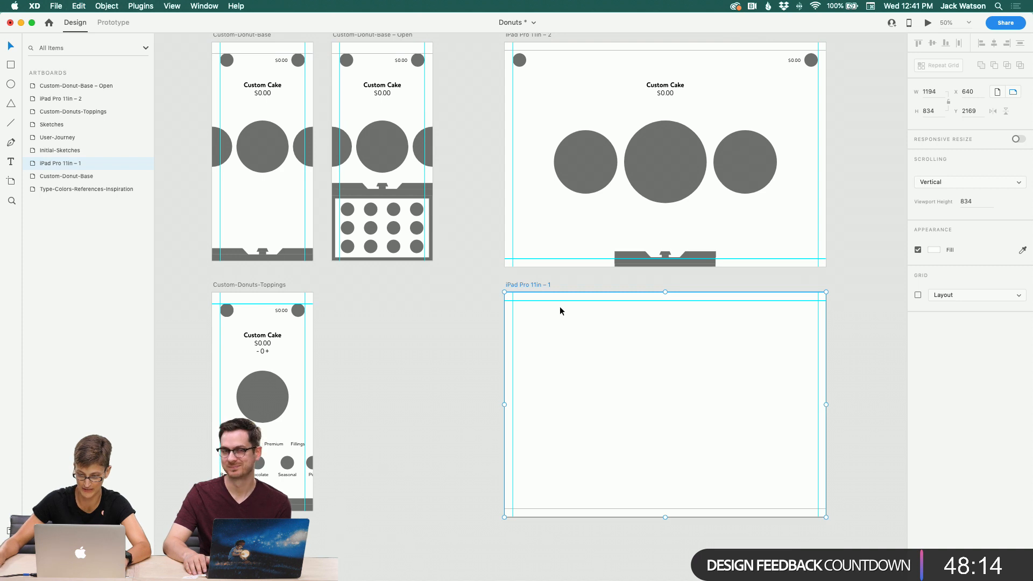
left_click_drag(536, 288, 349, 274)
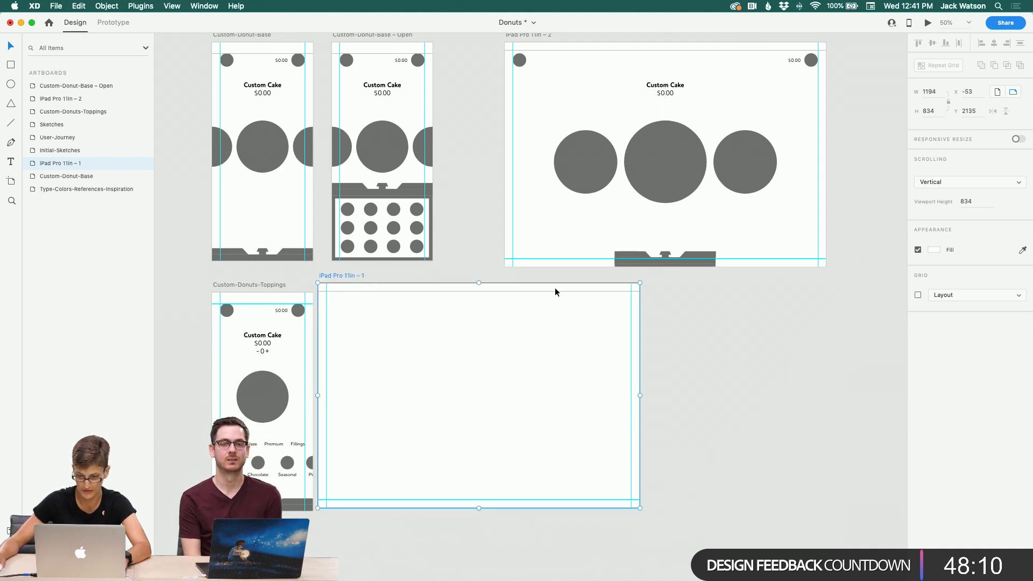
key("super+z")
left_click_drag(542, 280, 539, 284)
left_click(457, 354)
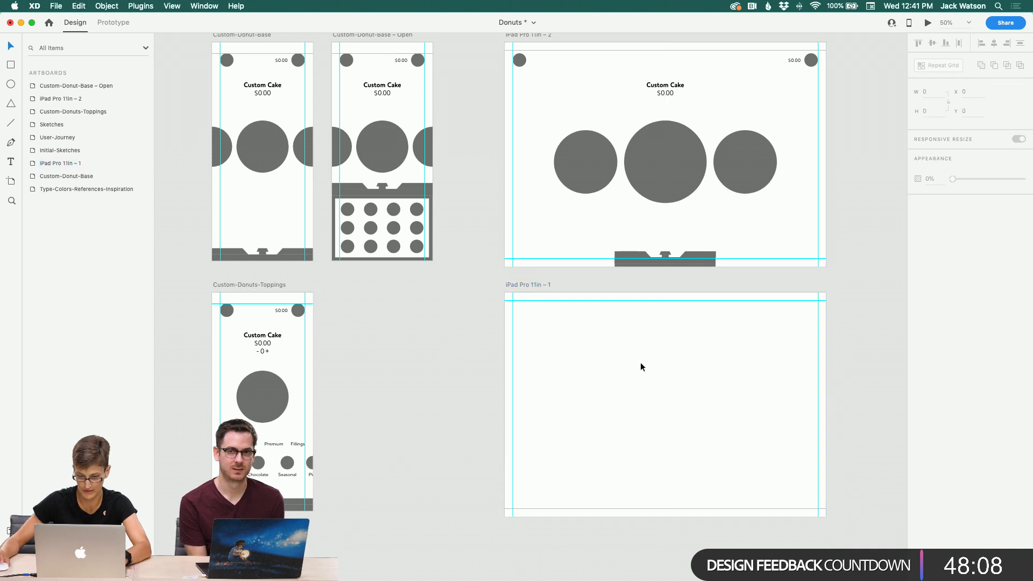
key("super+v")
key("super+z")
Step: Paste the copied Custom-Donuts-Toppings content onto the iPad Pro 11in – 1 artboard
left_click(587, 370)
key("super+v")
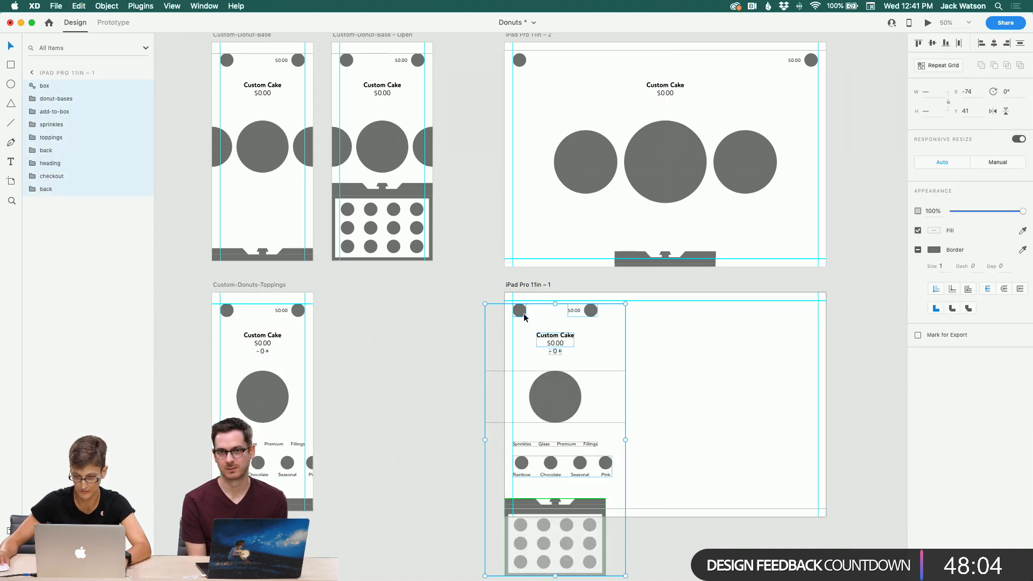
left_click_drag(524, 313, 523, 310)
left_click(454, 309)
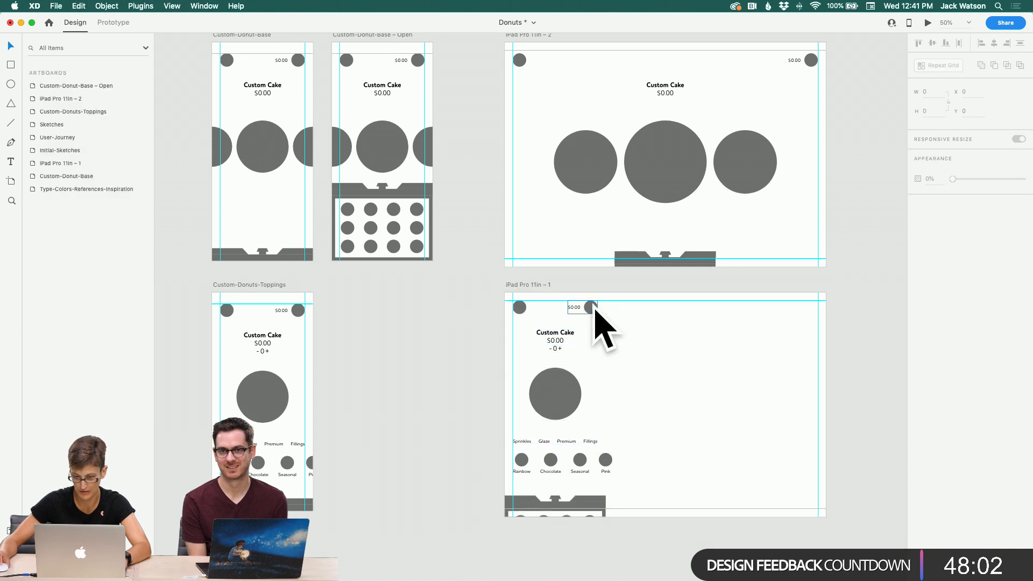
Step: Move the checkout group to the top-right corner and centre the heading horizontally on iPad Pro 11in – 1
left_click_drag(592, 308, 811, 308)
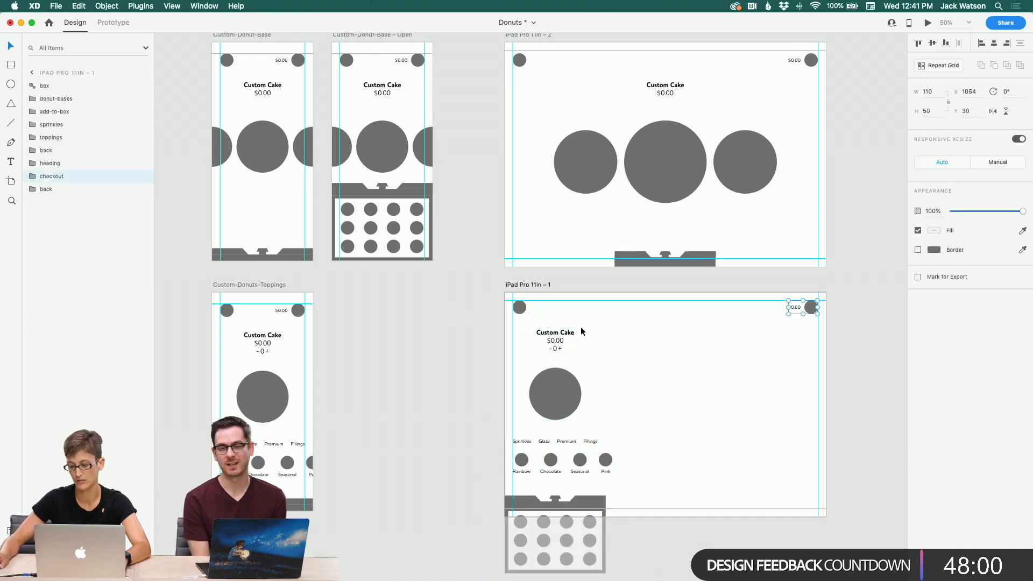
left_click(559, 337)
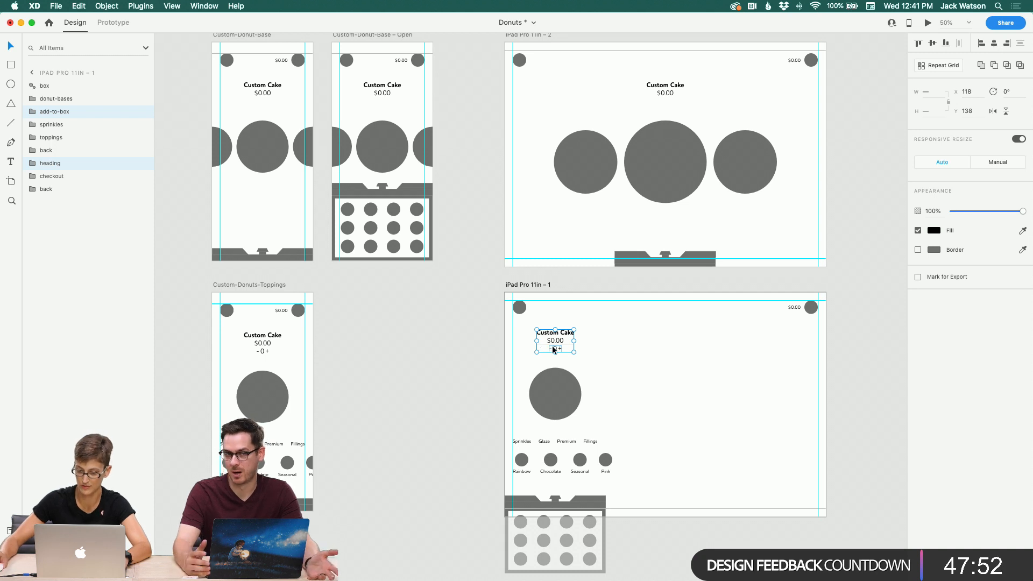
left_click_drag(549, 346, 661, 342)
left_click(596, 348)
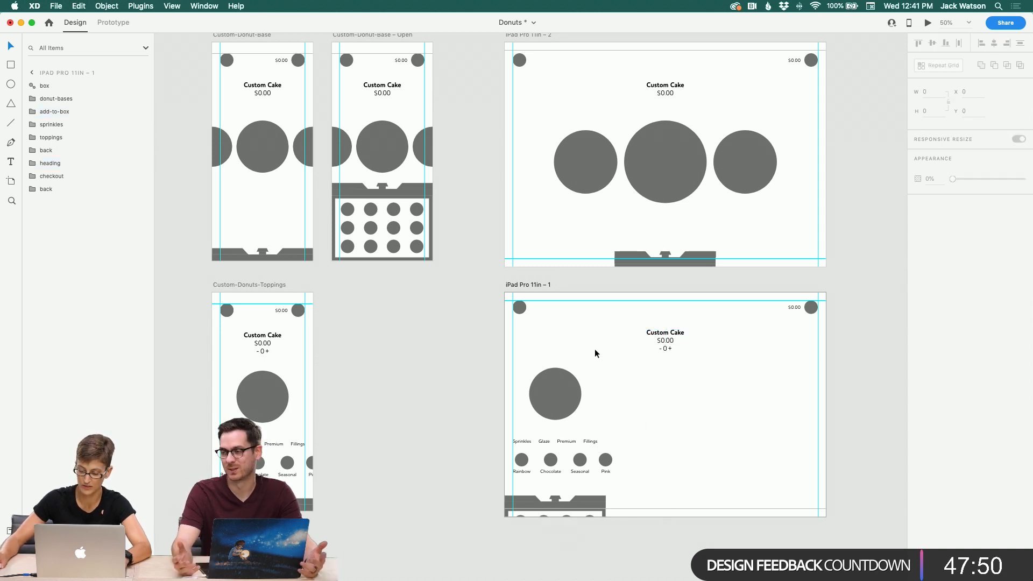
Step: Centre the donut row horizontally on the iPad Pro 11in – 1 artboard
scroll(592, 349, "right", 5)
scroll(590, 350, "right", 2)
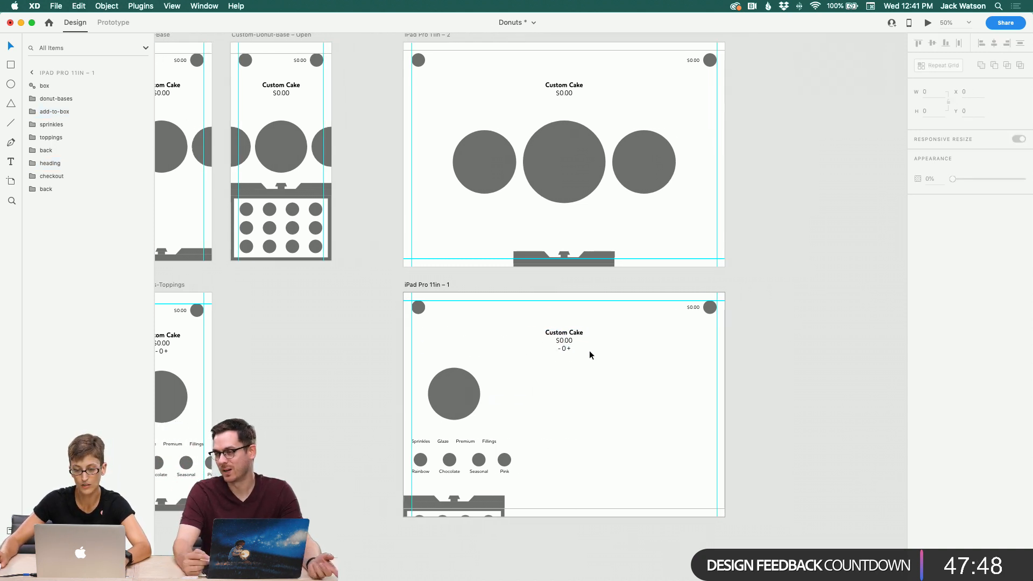
left_click(471, 386)
left_click_drag(466, 392, 573, 385)
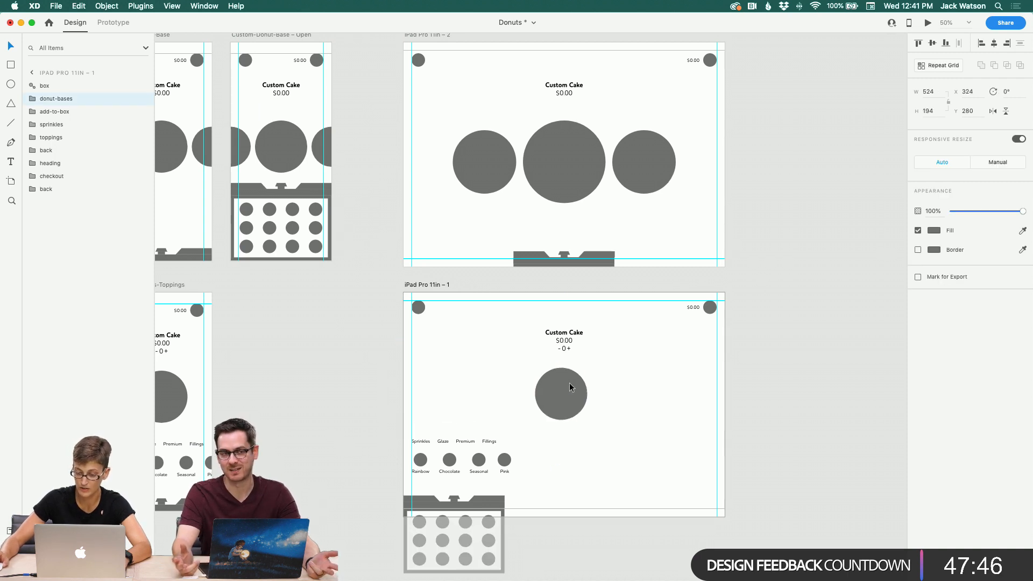
Step: Paste a copy of the componentized donut row from Custom-Donut-Base – Open onto iPad Pro 11in – 2 and align it over the existing row
left_click(570, 149)
left_click(263, 145)
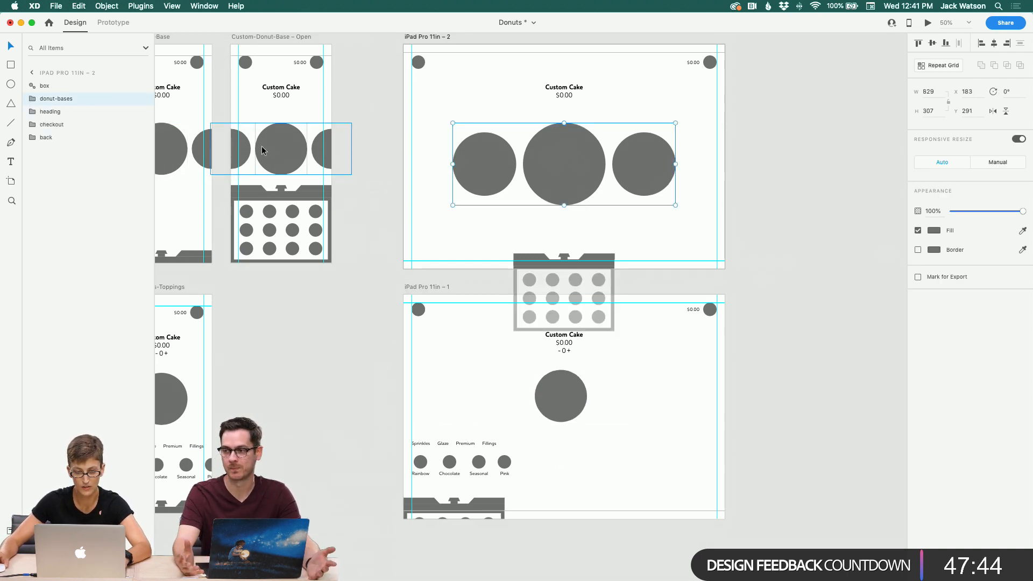
scroll(269, 156, "up", 1)
left_click(610, 179)
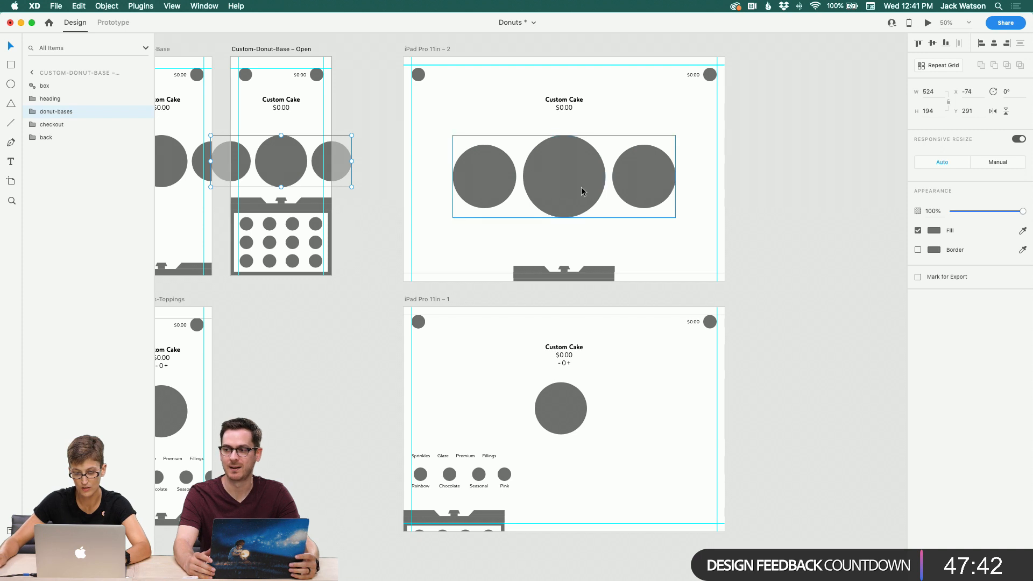
key("cmd+v")
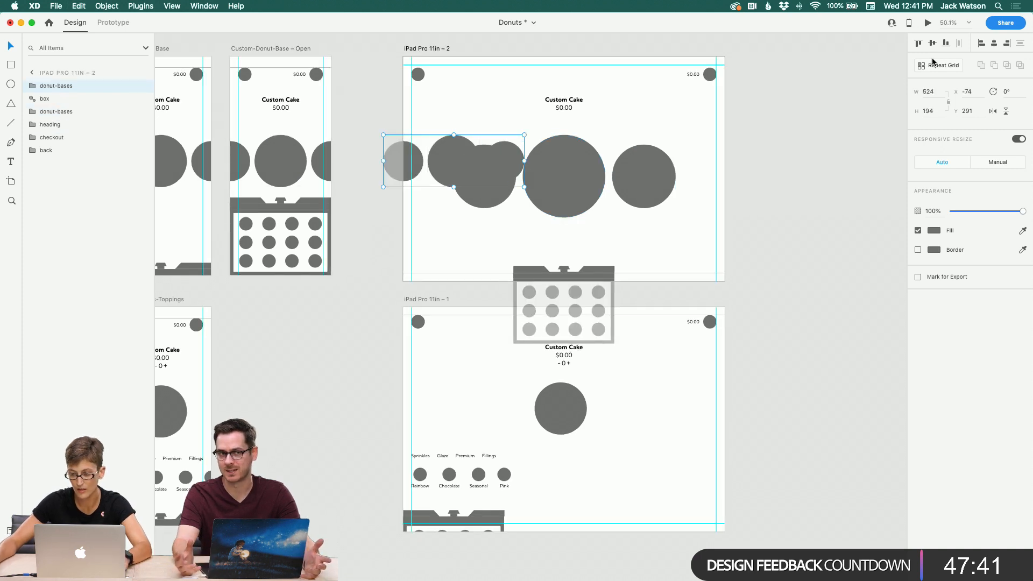
left_click(994, 43)
left_click_drag(635, 188, 688, 203)
left_click_drag(633, 167, 632, 179)
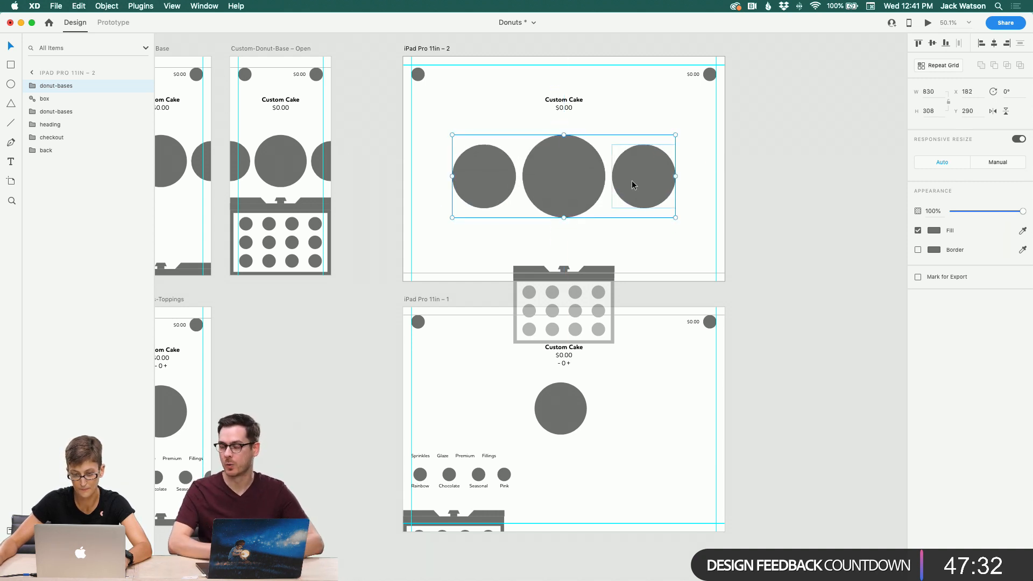
Step: Delete the original, non-component donut row layer on iPad Pro 11in – 2
left_click_drag(72, 87, 72, 114)
key("Delete")
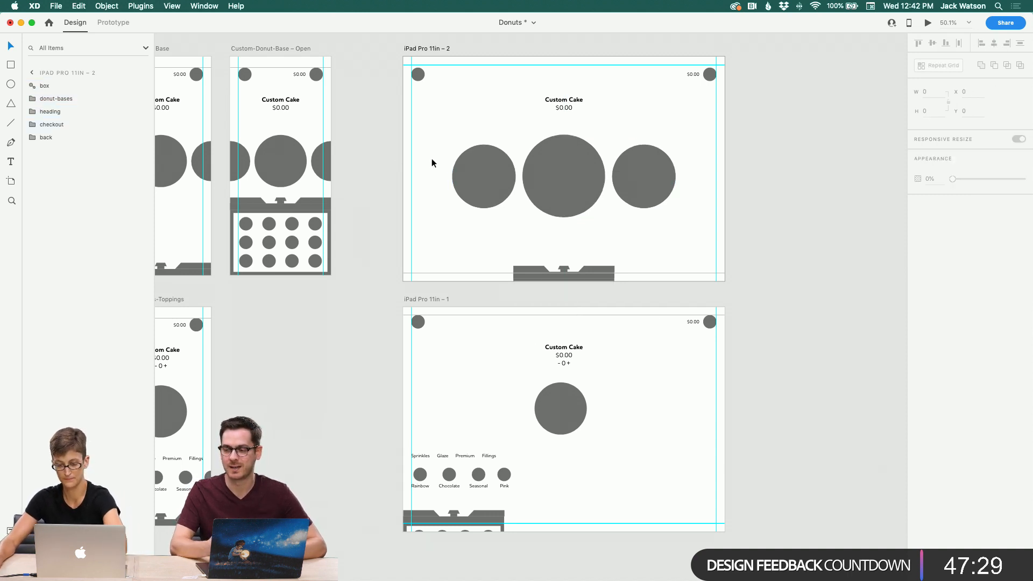
Step: Copy the componentized donut row from iPad Pro 11in – 2 and replace the single donut row on iPad Pro 11in – 1 with it
left_click(538, 172)
left_click(330, 329)
scroll(330, 329, "left", 3)
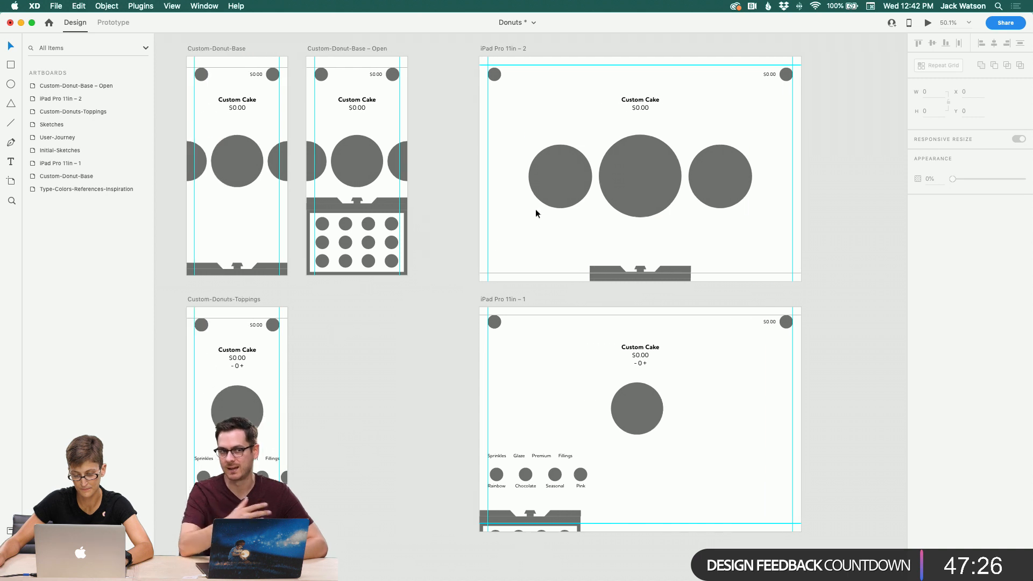
left_click(645, 200)
key("super+c")
left_click(630, 389)
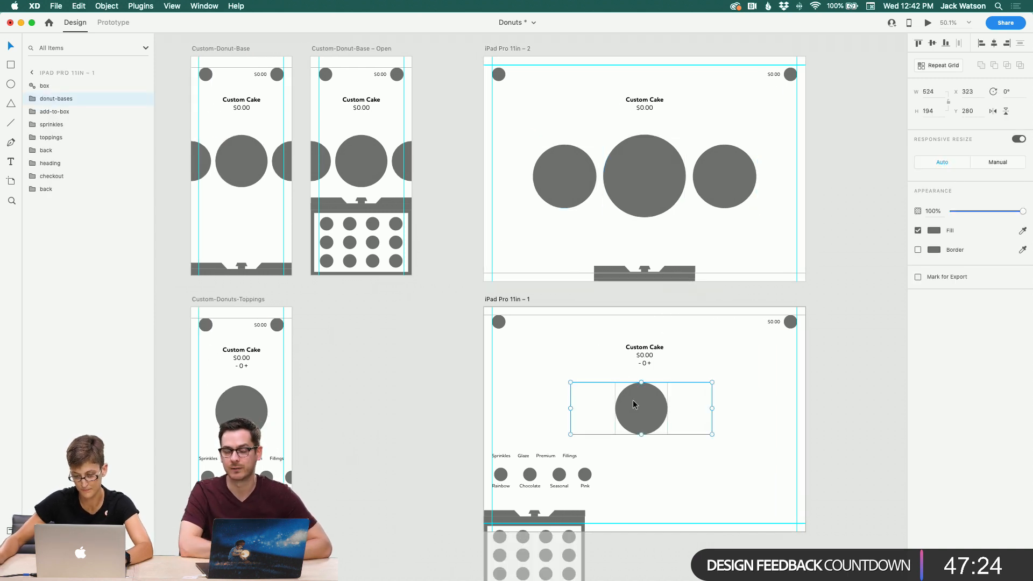
key("Delete")
key("super+v")
scroll(635, 405, "down", 2)
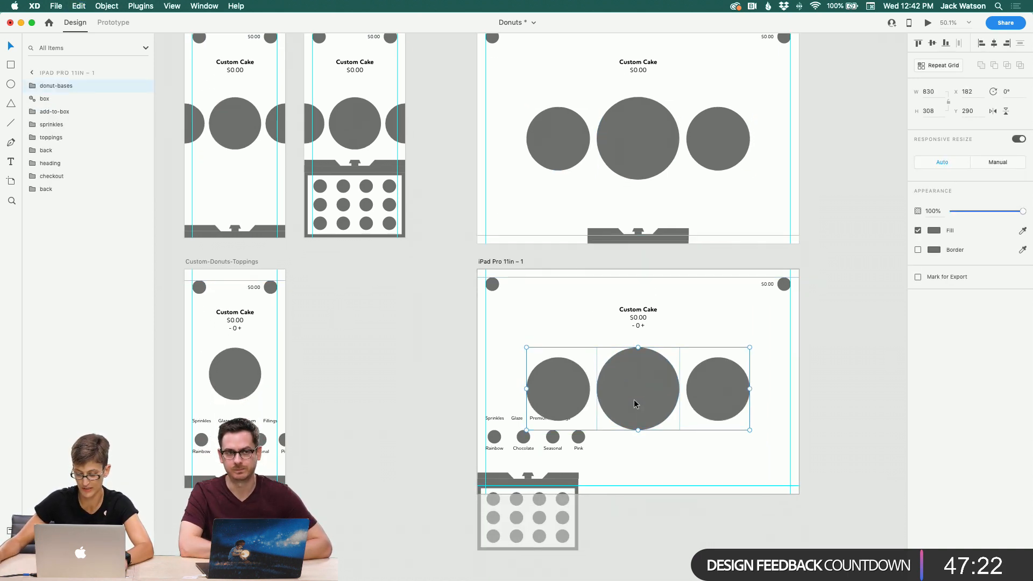
scroll(635, 399, "right", 1)
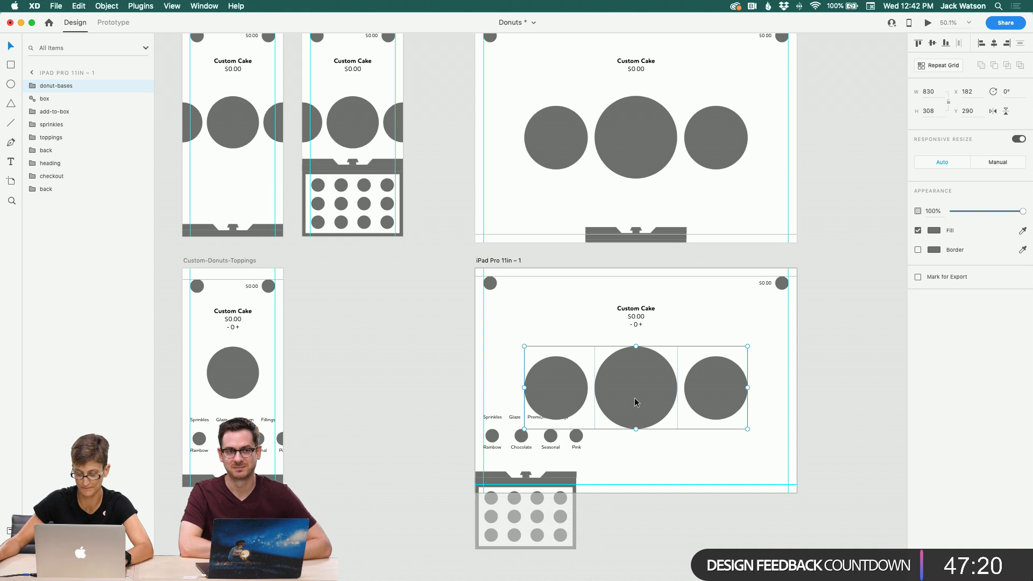
scroll(635, 398, "left", 1)
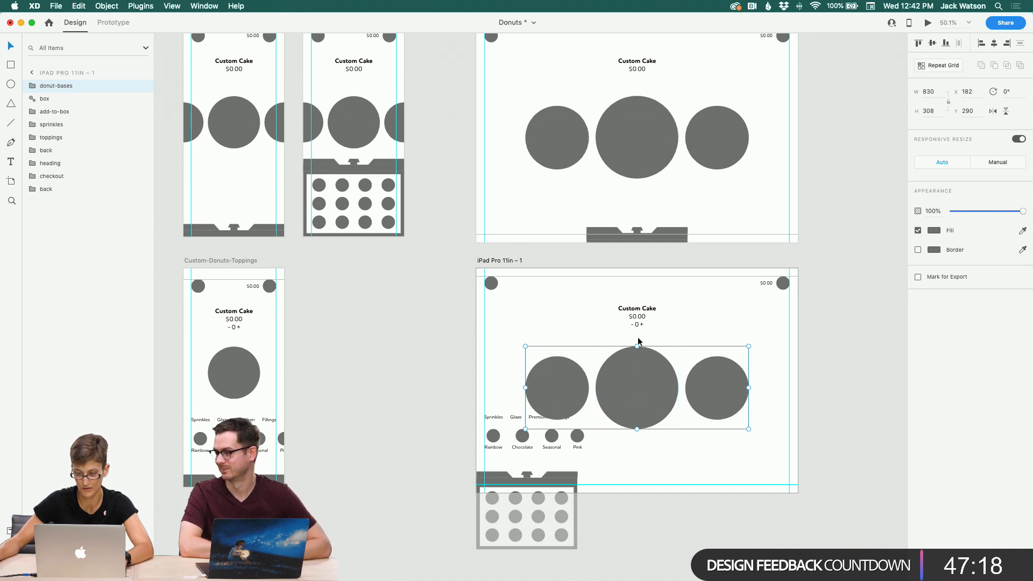
left_click(576, 292)
left_click_drag(580, 299, 643, 364)
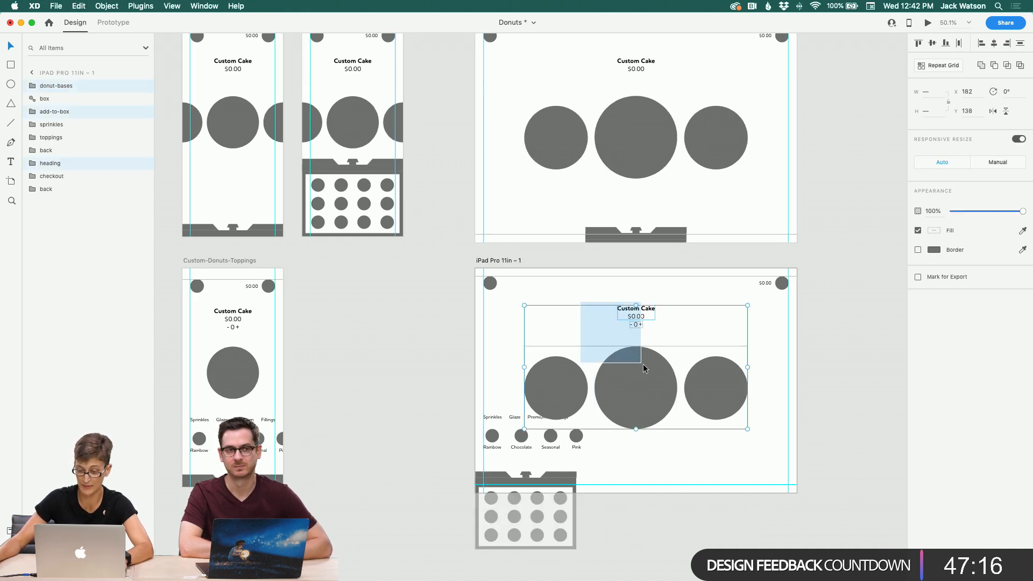
left_click(408, 329)
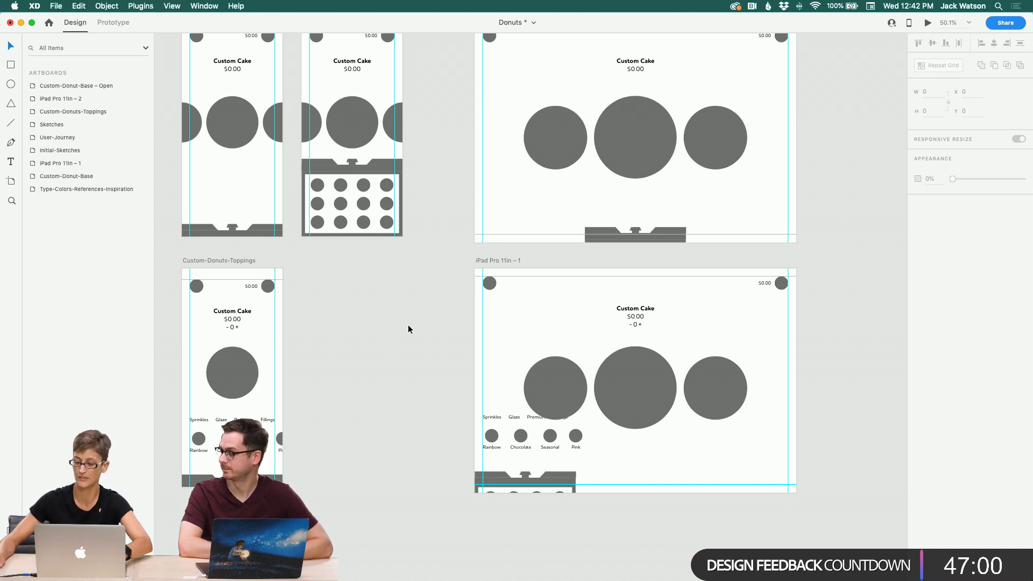
Step: Try pasting the Custom-Donut-Base donut row over the single donut on Custom-Donuts-Toppings, then undo the paste
scroll(339, 277, "up", 3)
scroll(339, 279, "left", 3)
scroll(339, 284, "down", 2)
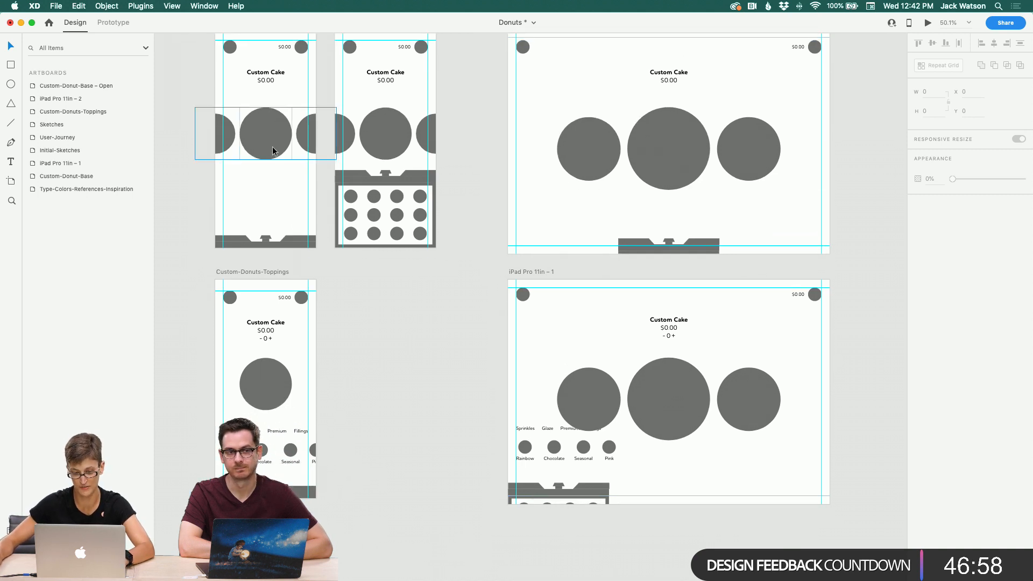
left_click(272, 152)
key("super+c")
left_click(273, 382)
key("super+v")
key("super+z")
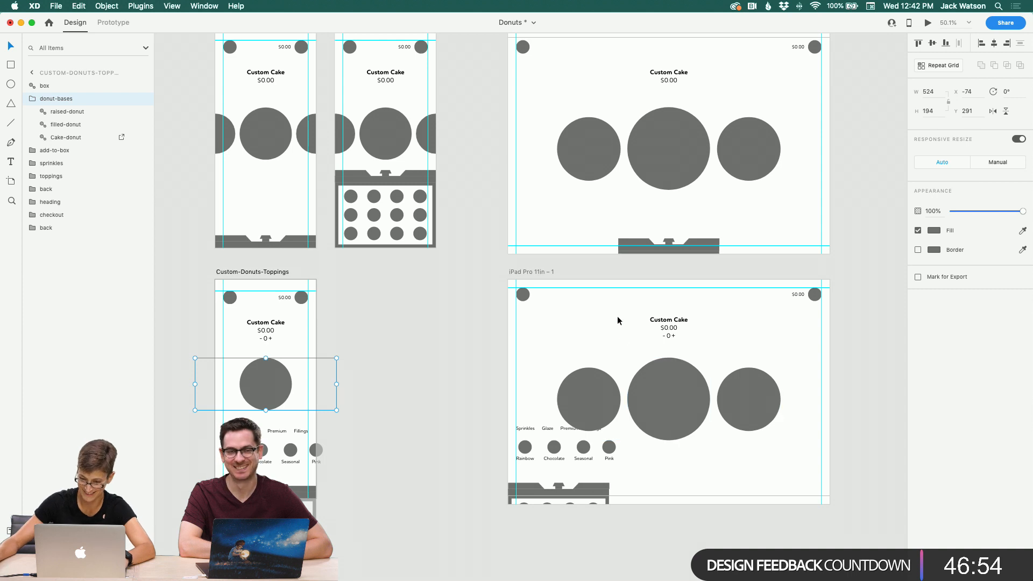
Step: Hide the two side donuts on iPad Pro 11in – 1 by setting each one's opacity to 0%
left_click_drag(619, 319, 666, 388)
left_click(497, 338)
scroll(497, 338, "down", 4)
scroll(496, 337, "down", 2)
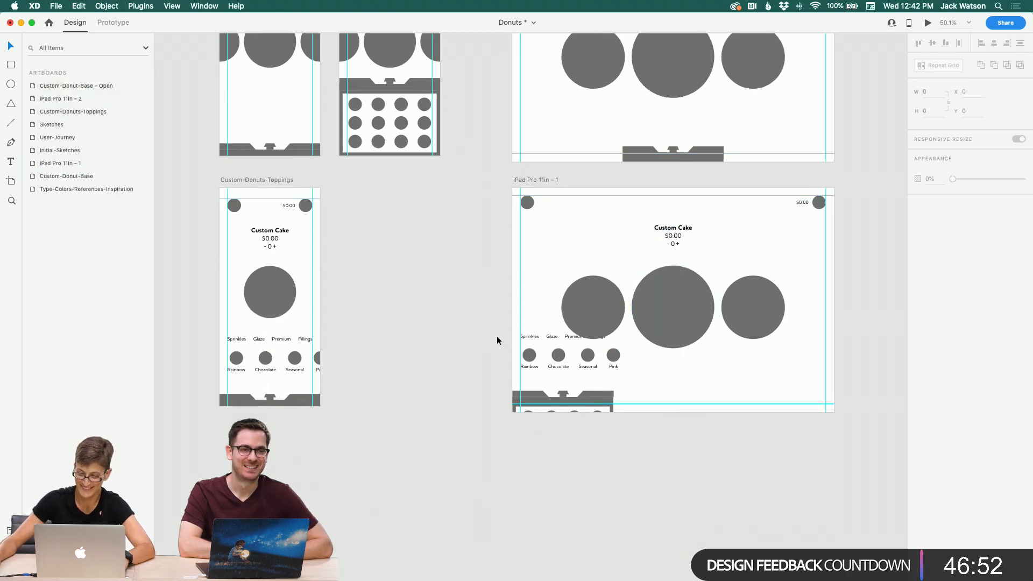
double_click(775, 313)
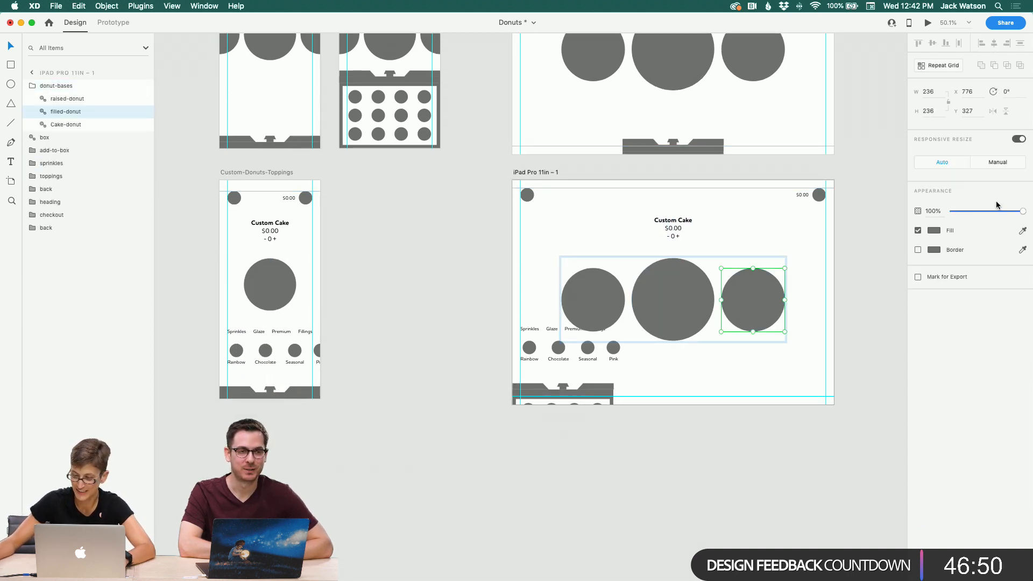
left_click_drag(997, 211, 950, 211)
left_click(588, 303)
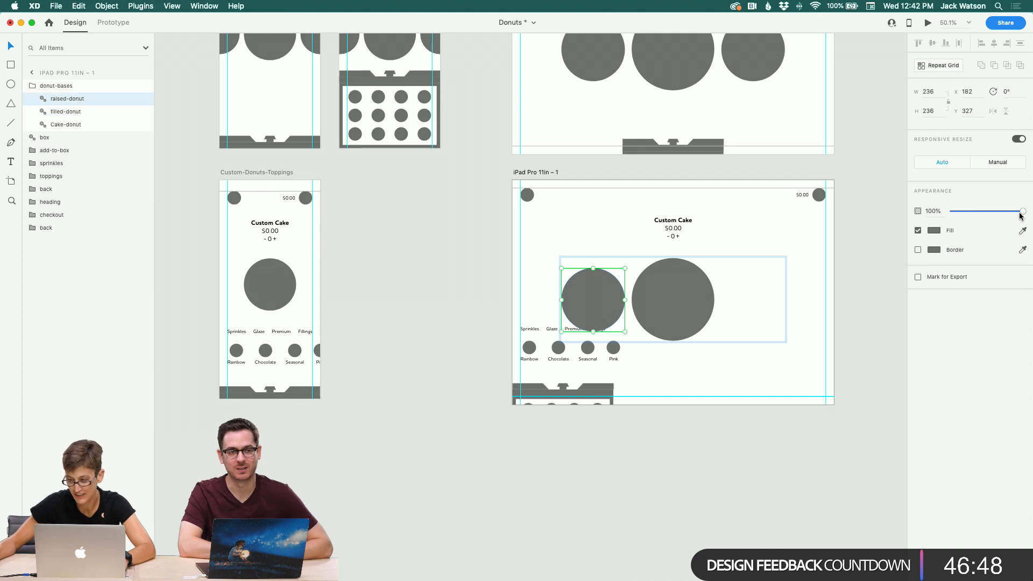
left_click_drag(1023, 212, 951, 212)
Step: Move the heading and donut row together slightly upward on iPad Pro 11in – 2
left_click(451, 246)
left_click_drag(637, 208, 679, 303)
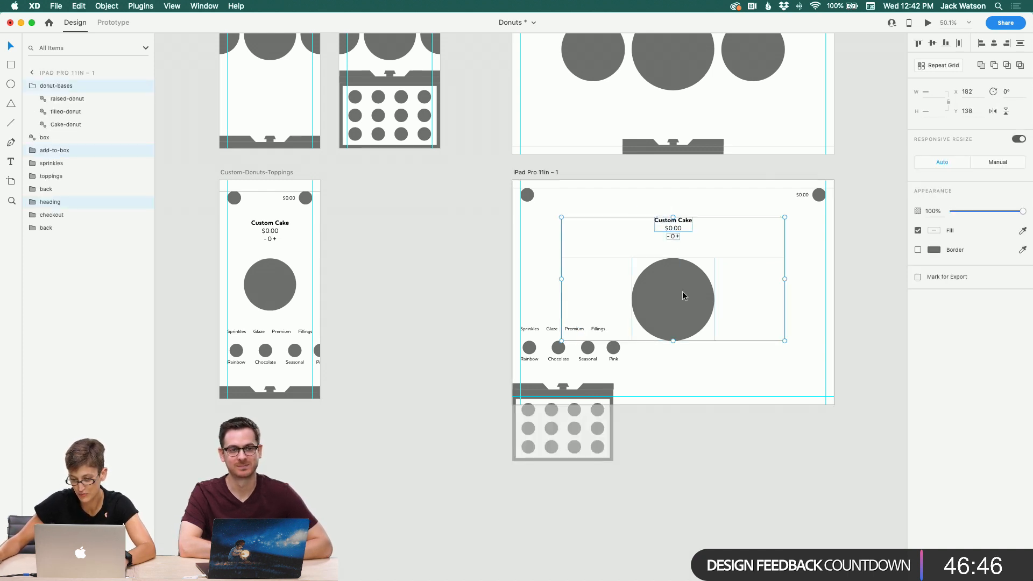
left_click(678, 307)
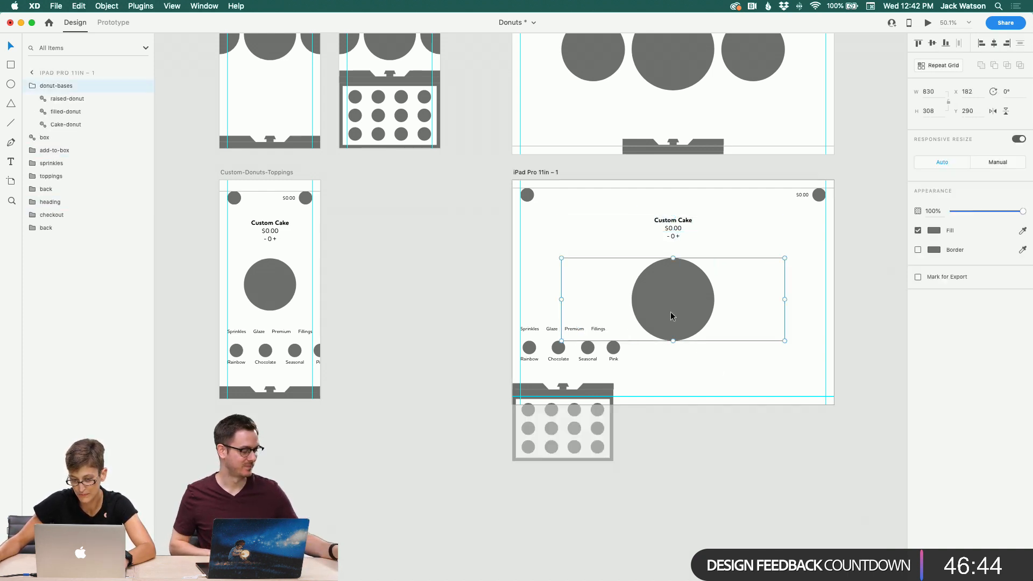
scroll(284, 293, "right", 2)
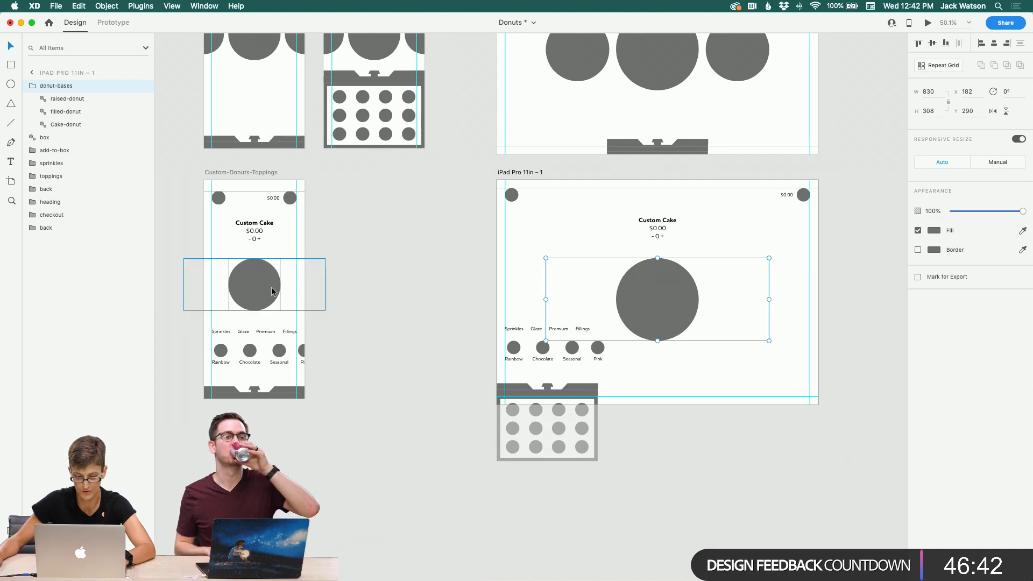
scroll(271, 291, "up", 3)
scroll(271, 292, "up", 4)
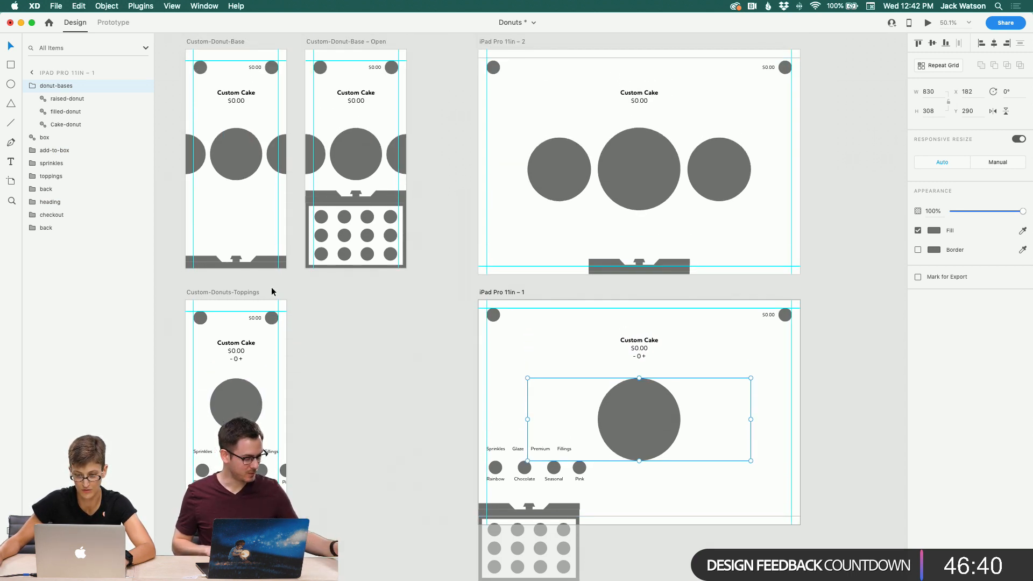
left_click(350, 329)
left_click_drag(580, 92, 686, 193)
left_click(559, 373)
left_click_drag(677, 84, 619, 146)
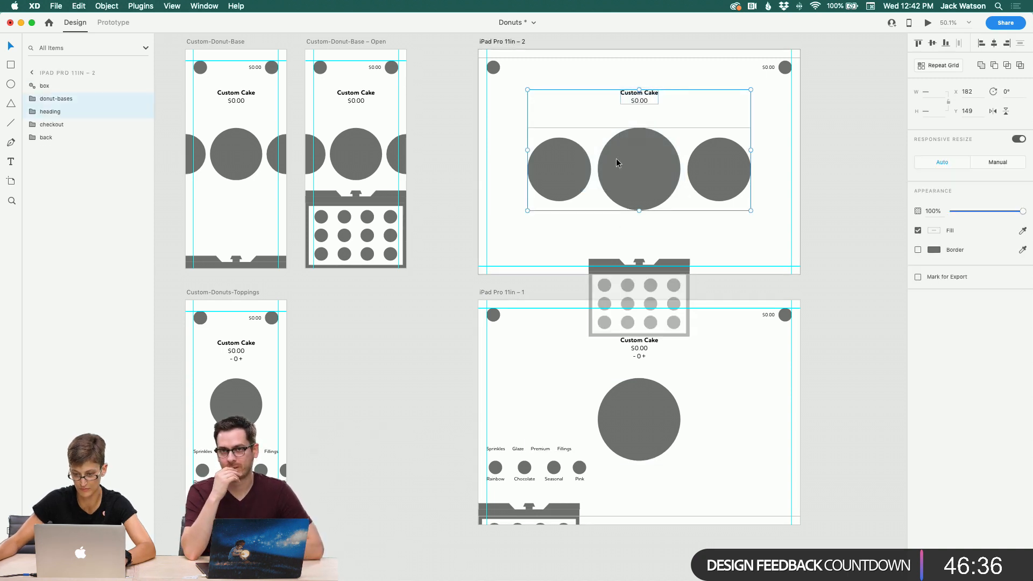
left_click_drag(652, 180, 648, 171)
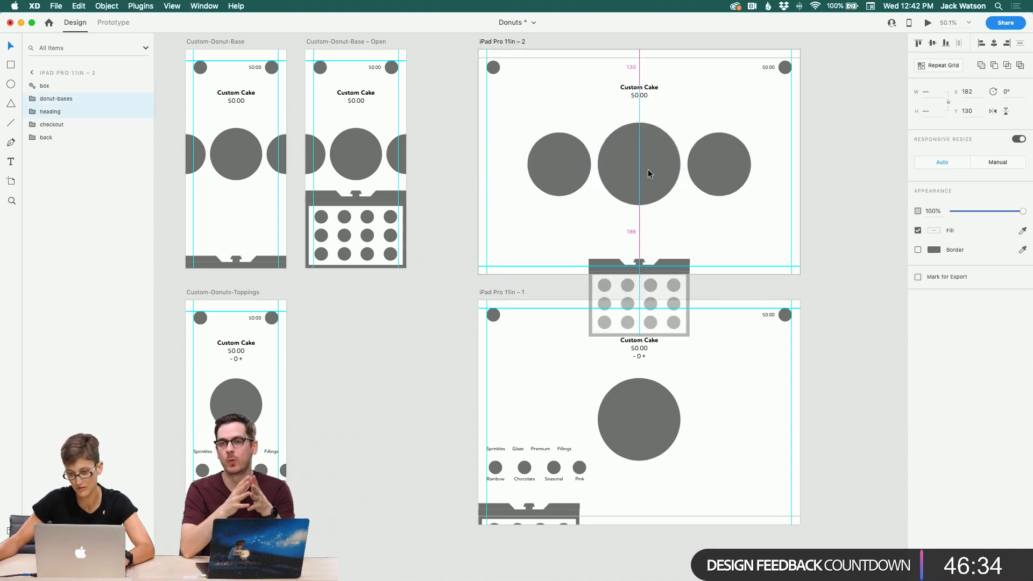
Step: Move the heading and donut row together slightly upward on iPad Pro 11in – 1 to match iPad Pro 11in – 2
left_click(531, 381)
left_click_drag(595, 342, 653, 388)
left_click_drag(595, 88, 641, 168)
left_click_drag(593, 332, 640, 391)
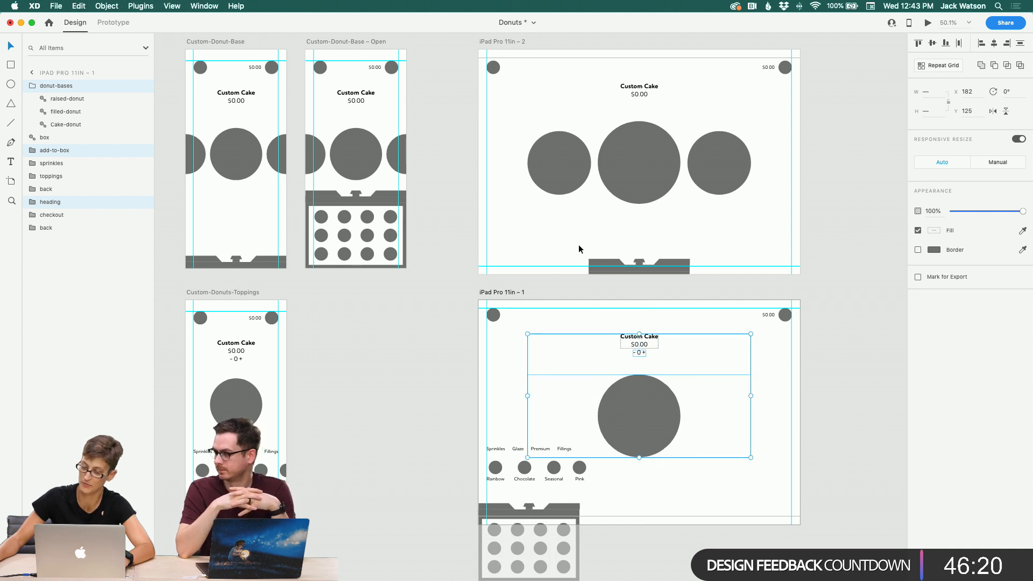
left_click_drag(597, 86, 653, 152)
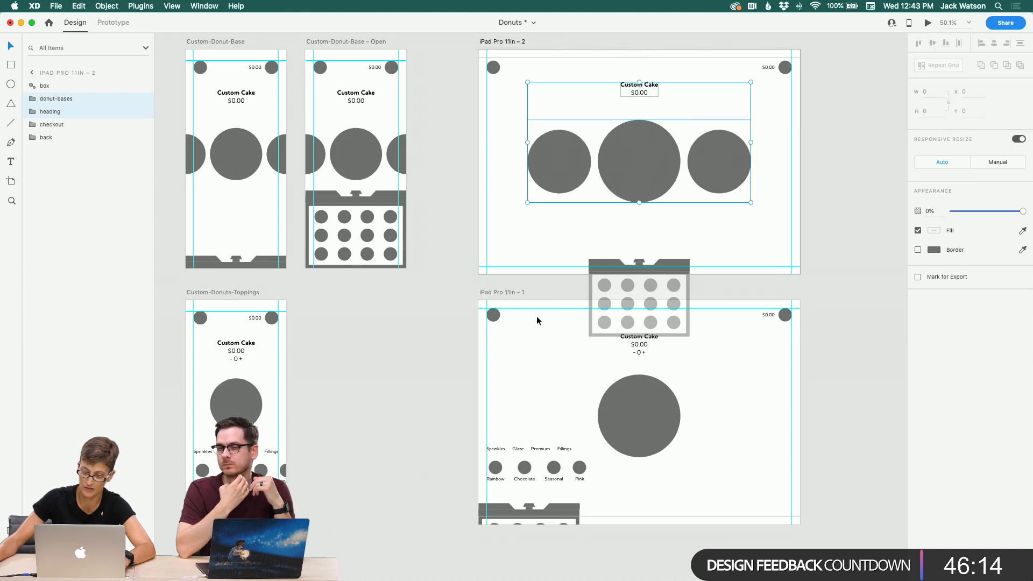
left_click_drag(537, 315, 661, 414)
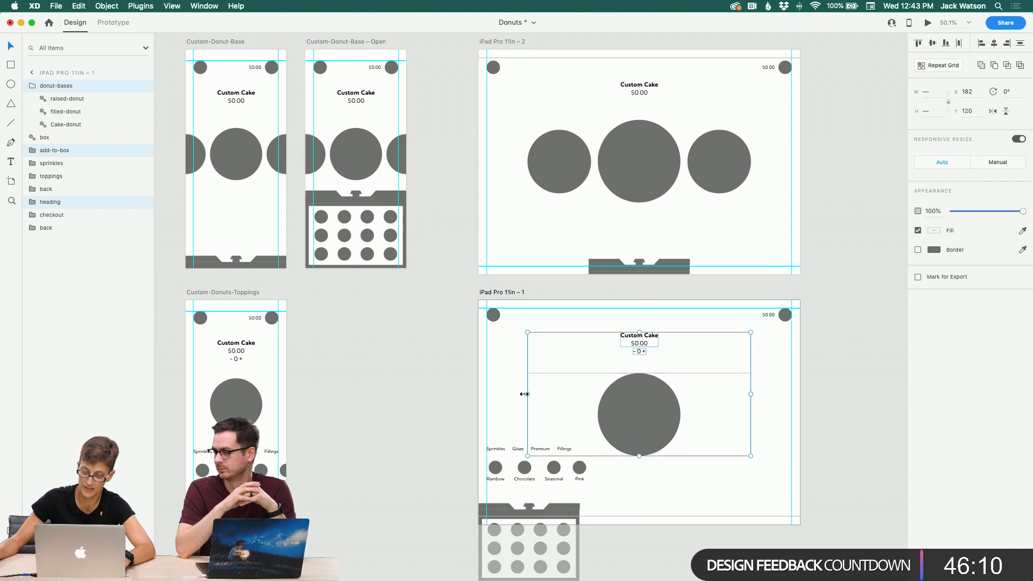
Step: Centre the box horizontally on the iPad Pro 11in – 1 artboard
left_click(483, 387)
scroll(480, 386, "down", 5)
left_click_drag(540, 395, 558, 393)
left_click(994, 43)
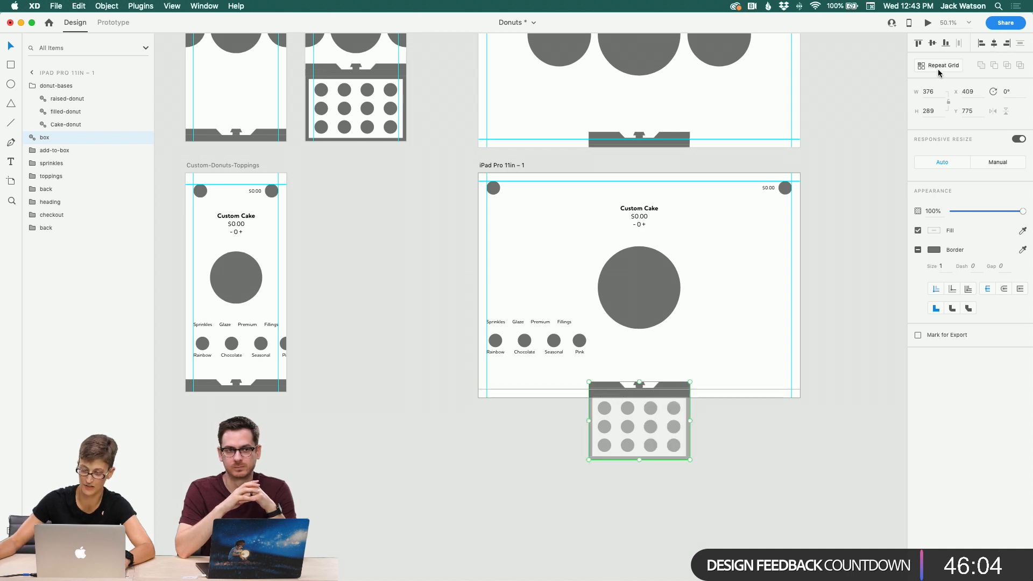
Step: Try centring the topping category labels together with the donut row, then undo the alignment
left_click_drag(498, 312, 584, 354)
left_click(632, 309, "shift")
left_click(560, 353)
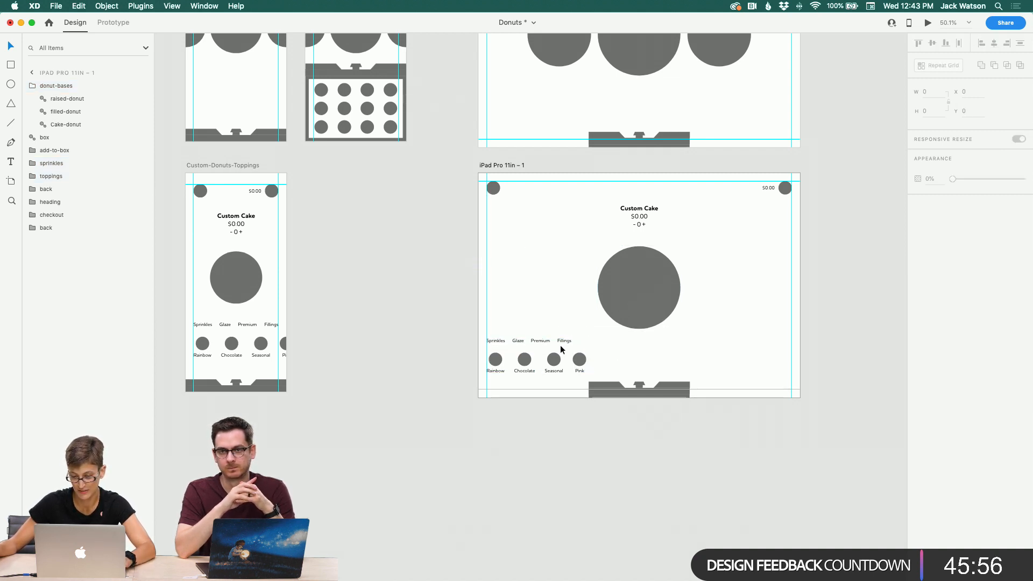
left_click(560, 349)
left_click(653, 293, "shift")
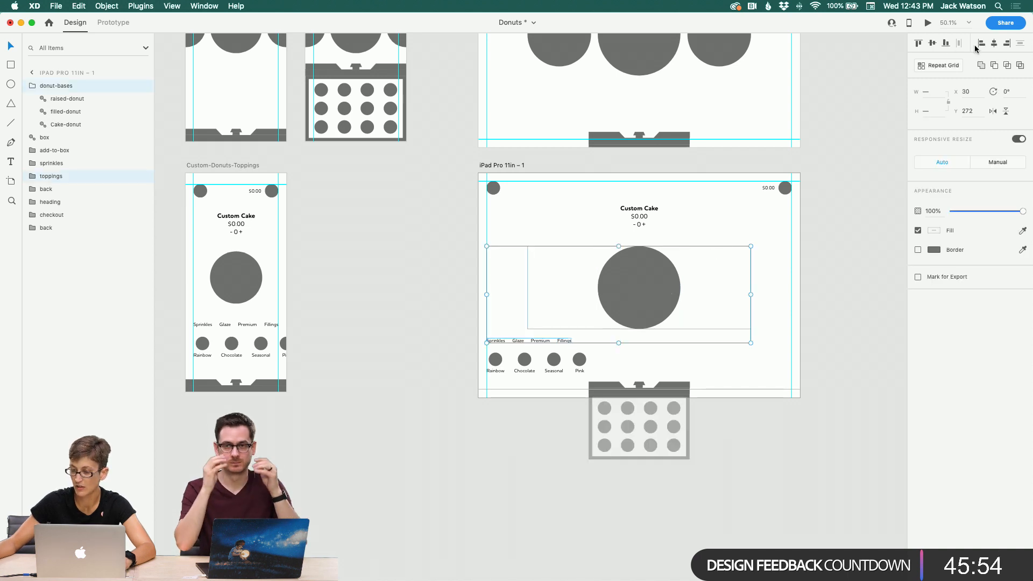
left_click(992, 44)
key("super+z")
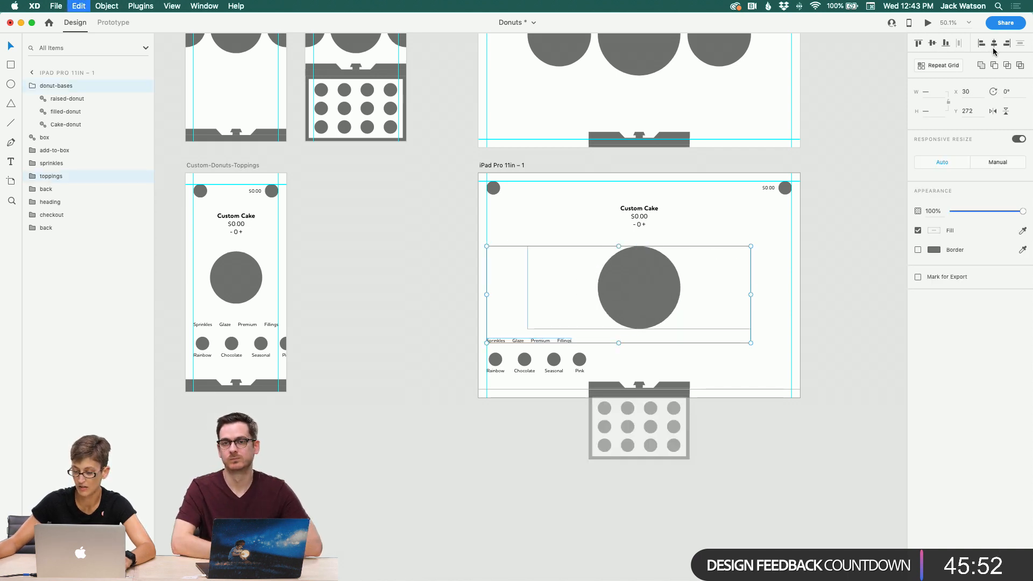
Step: Centre the topping category labels horizontally on the iPad Pro 11in – 1 artboard
left_click(773, 273)
left_click(566, 340)
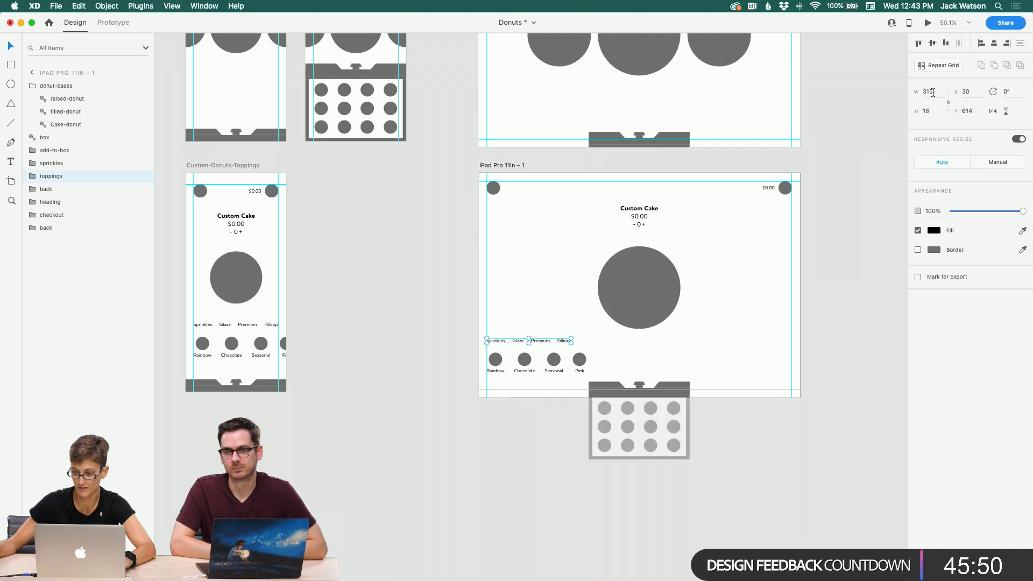
left_click(995, 44)
left_click(782, 337)
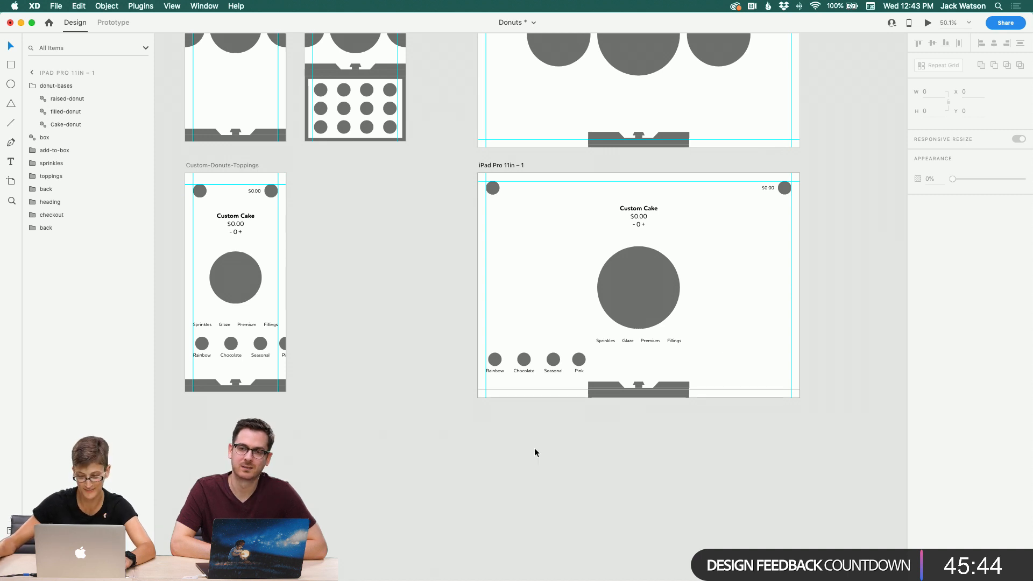
Step: Move the sprinkle donut row horizontally to sit centred beneath the topping labels
left_click(497, 360)
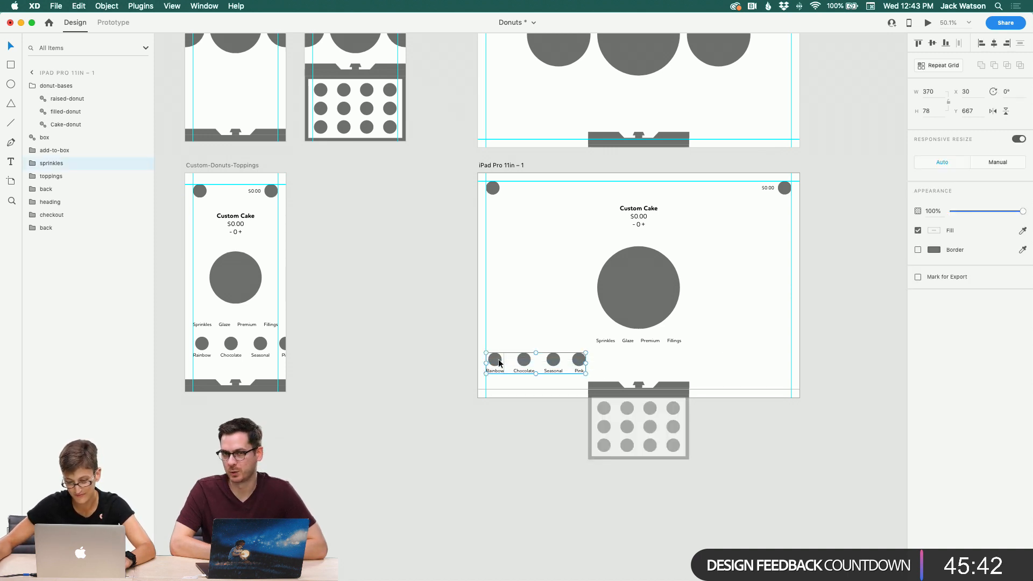
left_click_drag(497, 361, 600, 360)
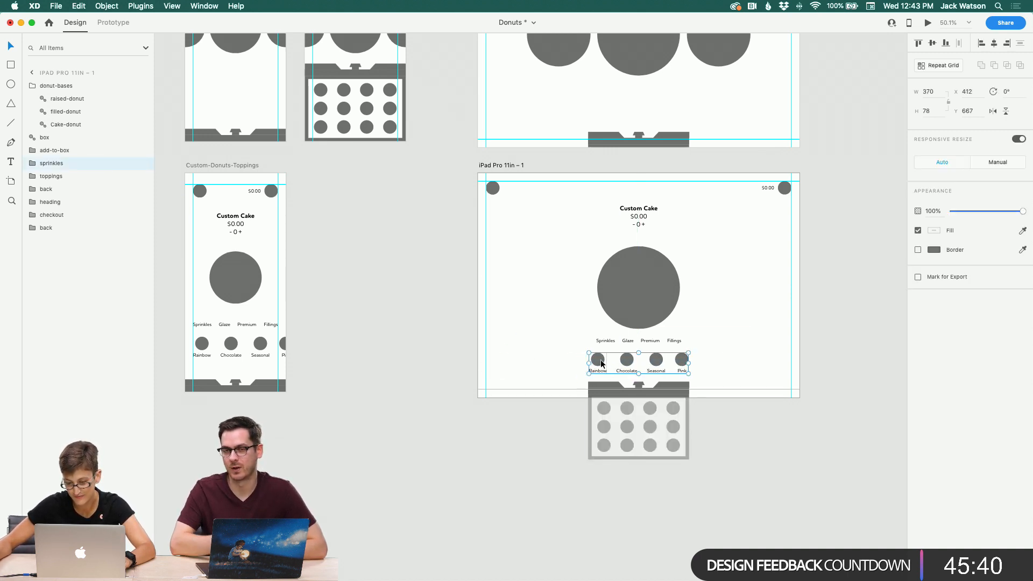
left_click(762, 372)
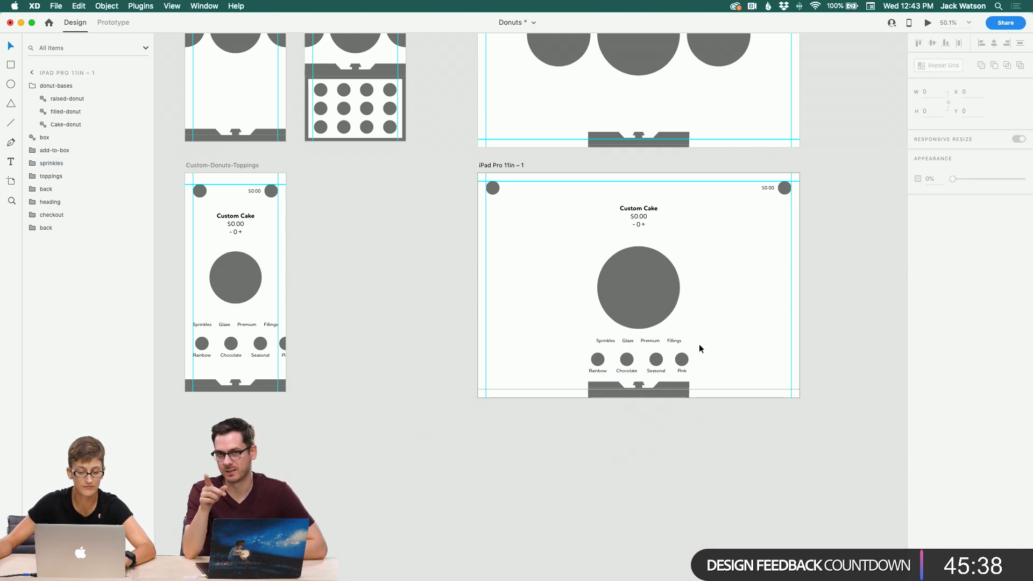
Step: Move the topping category labels left to line up with the donut row's left edge
left_click(676, 341)
left_click(640, 277, "shift")
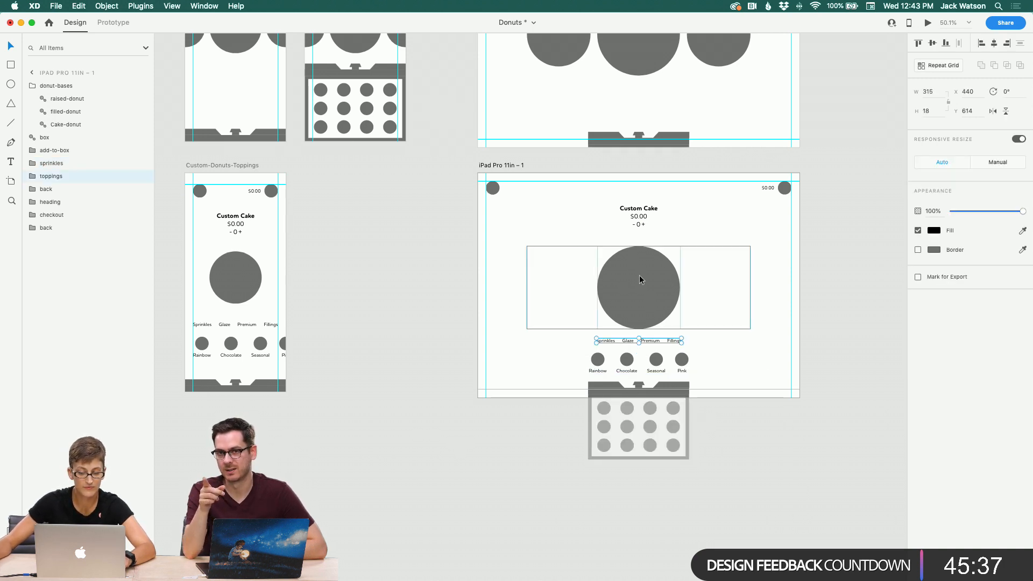
left_click(525, 314)
left_click(623, 341)
left_click_drag(606, 342, 521, 341)
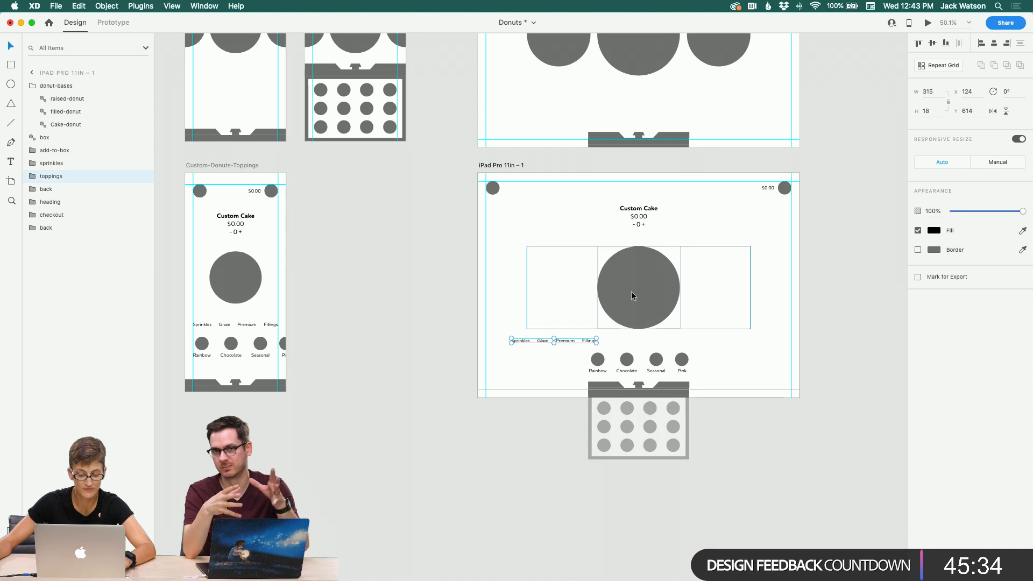
Step: Try aligning the topping labels and donut row to their centres, then undo it
left_click(637, 296, "shift")
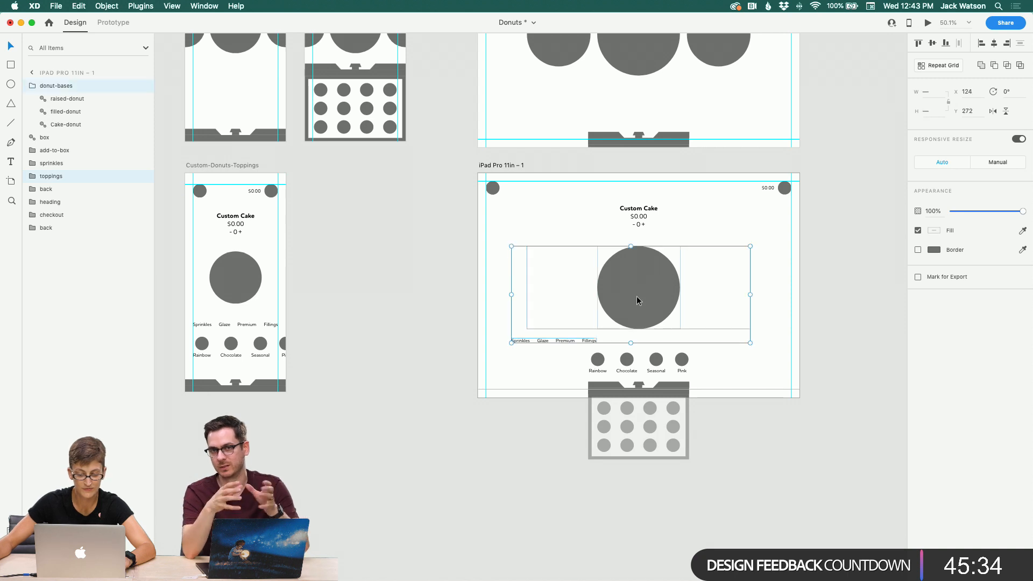
left_click(994, 43)
key("super+z")
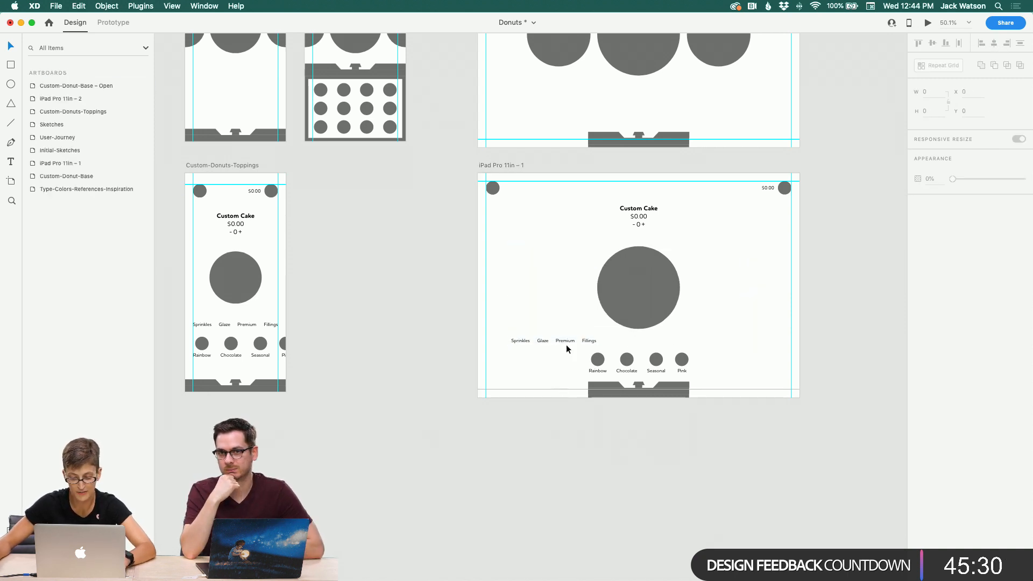
Step: Move the topping category labels right so they sit centred above the sprinkle donut row on the iPad Pro 11in – 1 artboard
left_click_drag(567, 341, 656, 350)
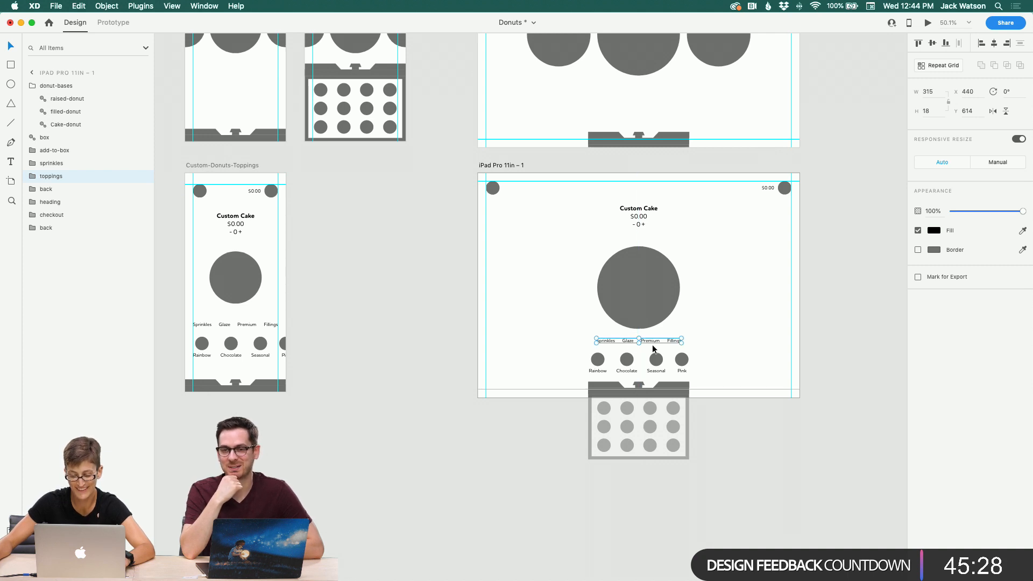
left_click(745, 419)
scroll(745, 420, "left", 2)
scroll(746, 423, "left", 6)
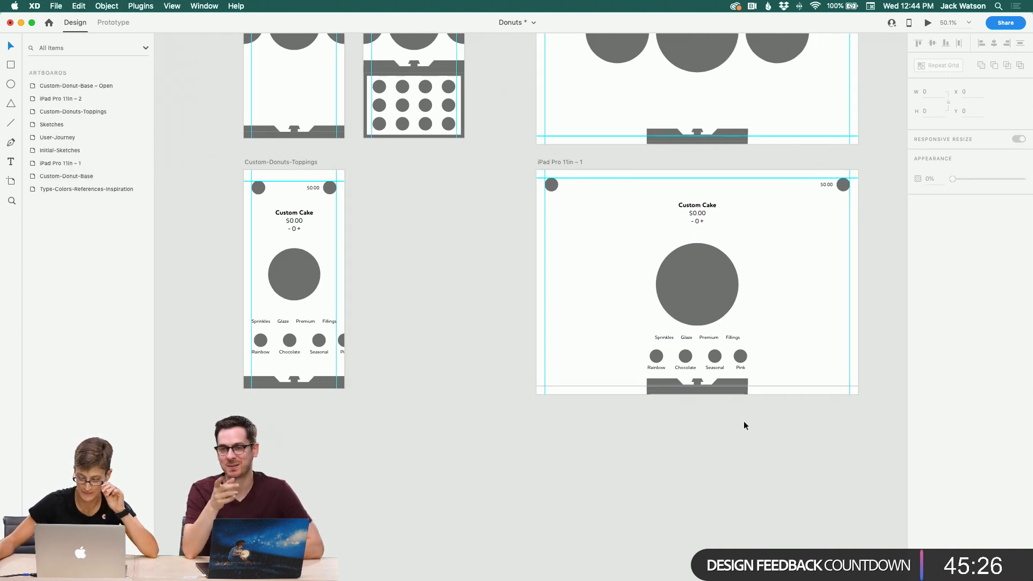
Step: Duplicate the Custom-Donut-Base artboard and place the copy below the Custom-Donuts-Toppings artboard
scroll(742, 427, "up", 5)
scroll(742, 427, "right", 5)
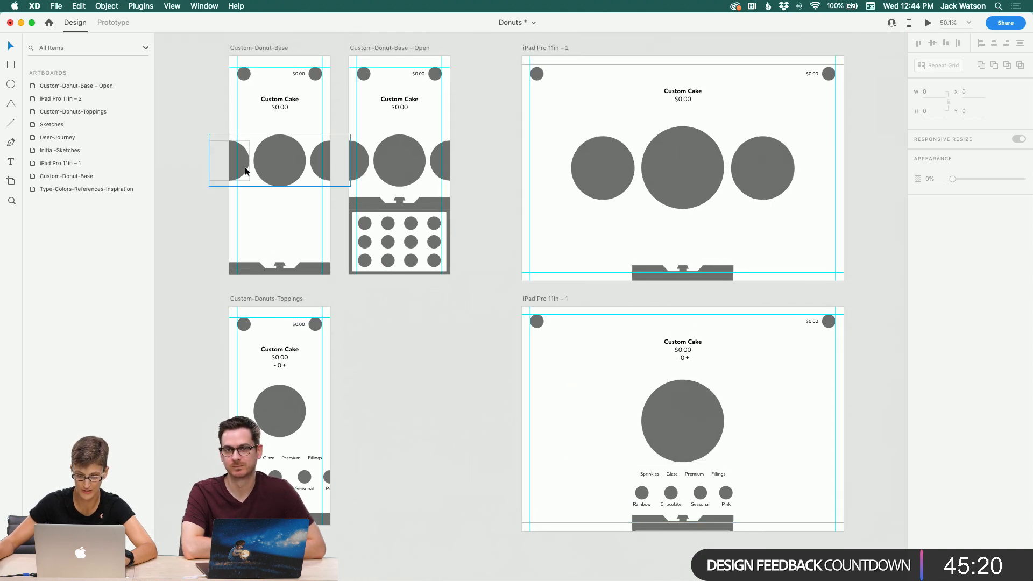
scroll(373, 320, "down", 3)
scroll(373, 320, "left", 1)
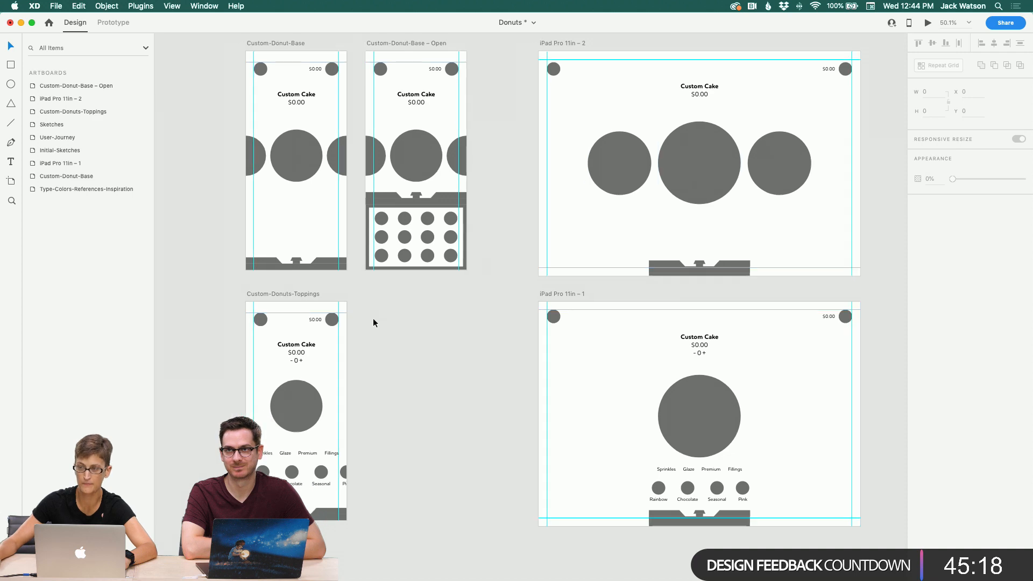
scroll(373, 322, "left", 5)
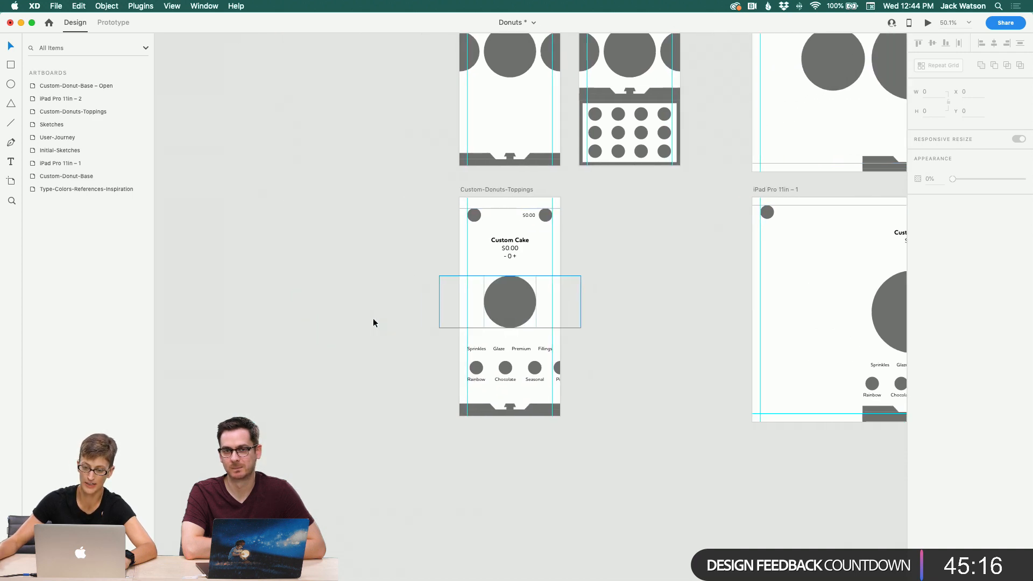
scroll(374, 321, "up", 5)
scroll(373, 322, "up", 8)
scroll(374, 322, "right", 10)
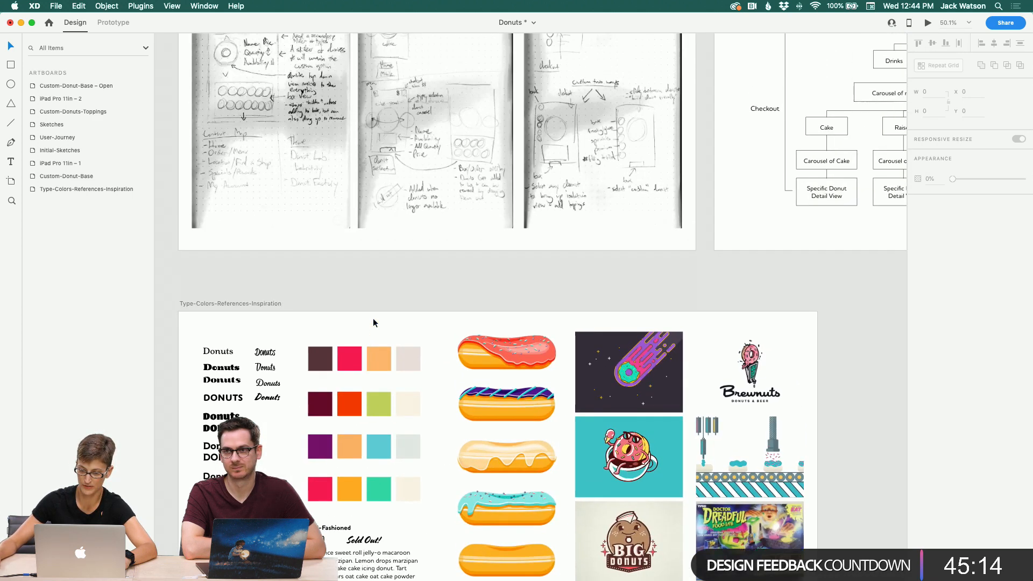
scroll(374, 322, "left", 9)
scroll(374, 321, "down", 7)
scroll(374, 322, "right", 4)
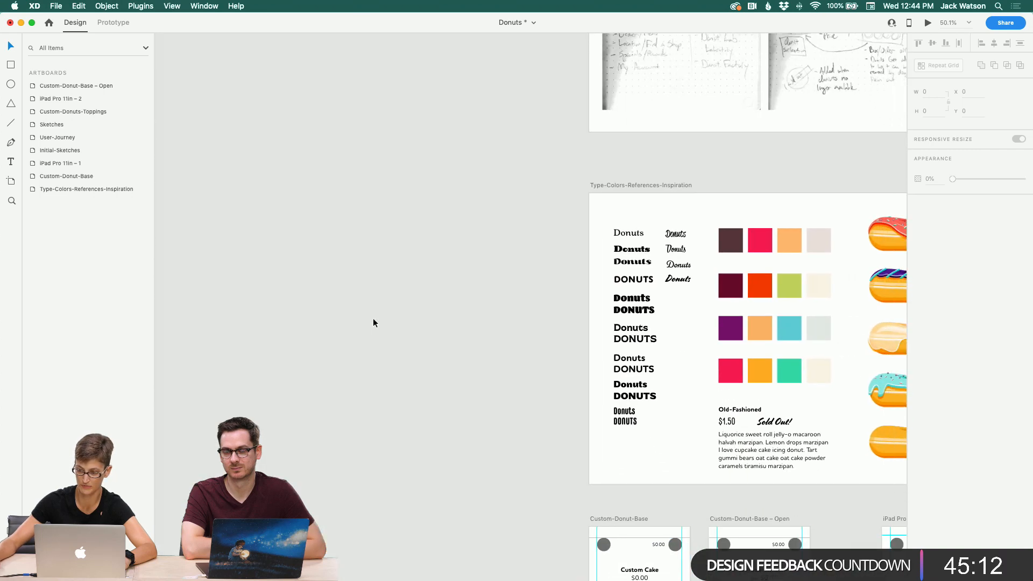
scroll(373, 321, "down", 4)
scroll(373, 322, "right", 1)
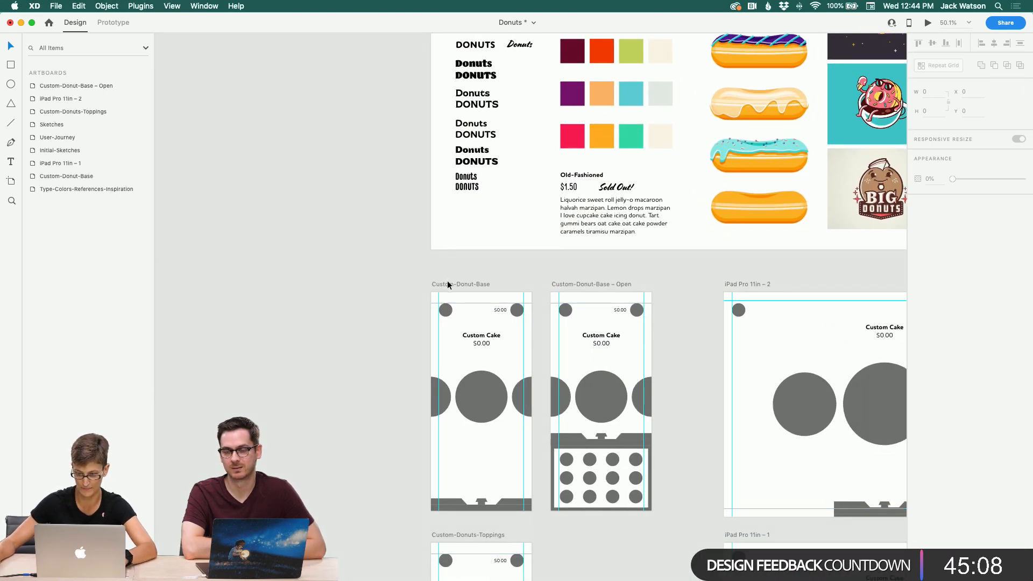
left_click(448, 282)
scroll(448, 282, "down", 1)
key("super+d")
scroll(447, 285, "down", 5)
scroll(447, 285, "right", 9)
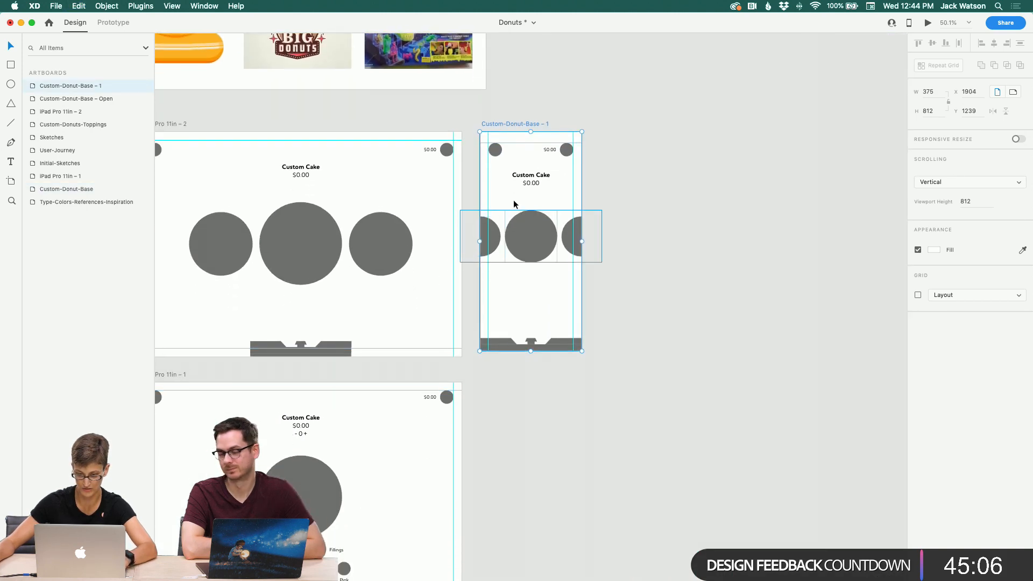
left_click_drag(521, 112, 360, 349)
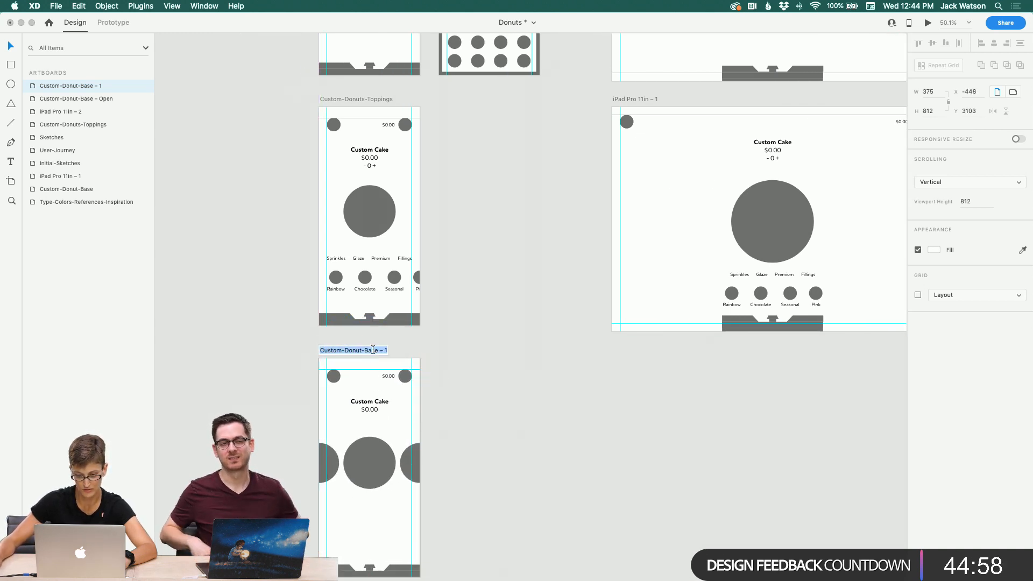
Step: Rename the duplicated artboard to Donut-carousel
double_click(341, 350)
type("Cake-d")
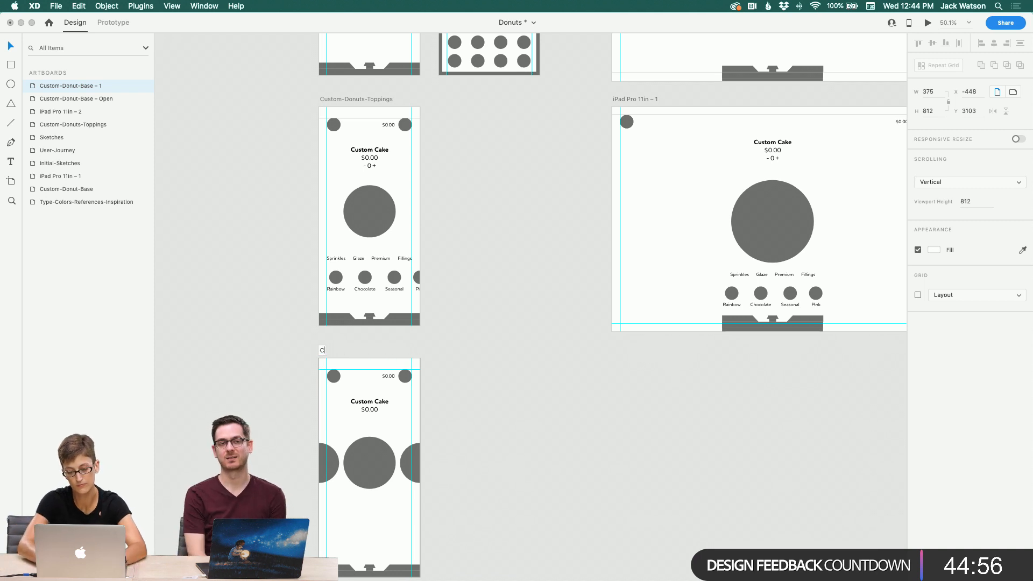
key("BackSpace")
key("BackSpace")
key("BackSpace")
key("BackSpace")
key("BackSpace")
key("BackSpace")
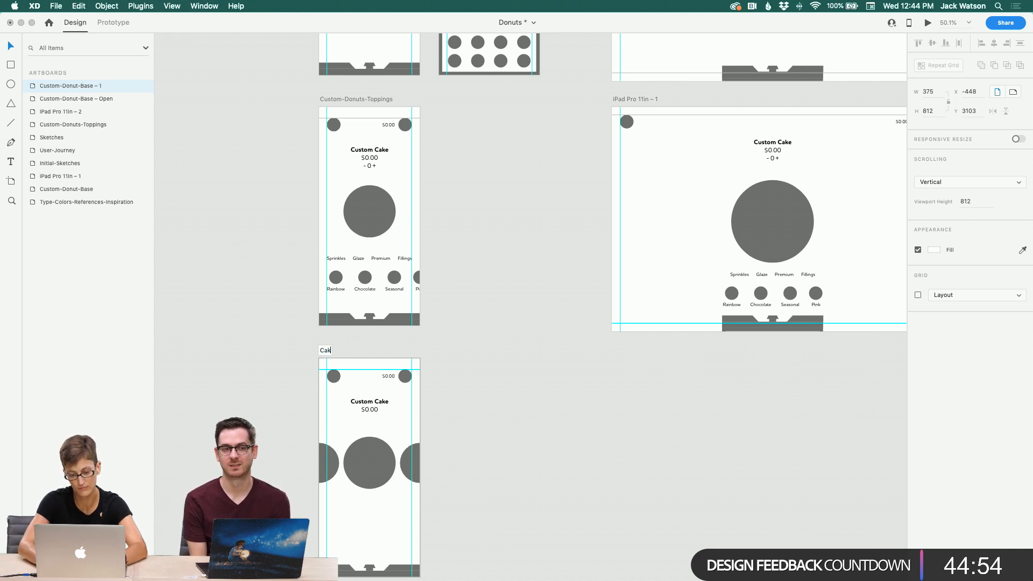
type("Donut")
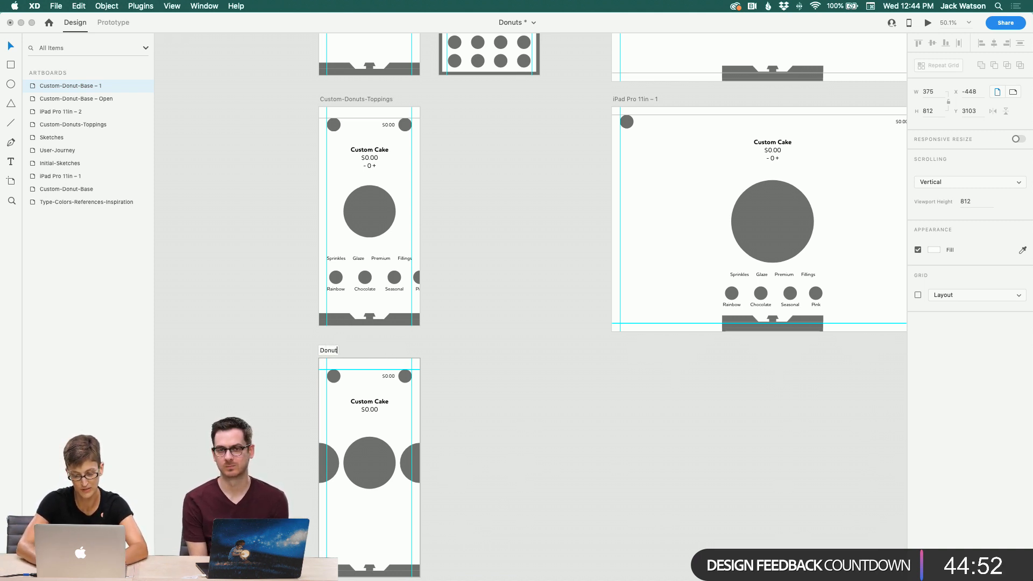
type("-carosoul")
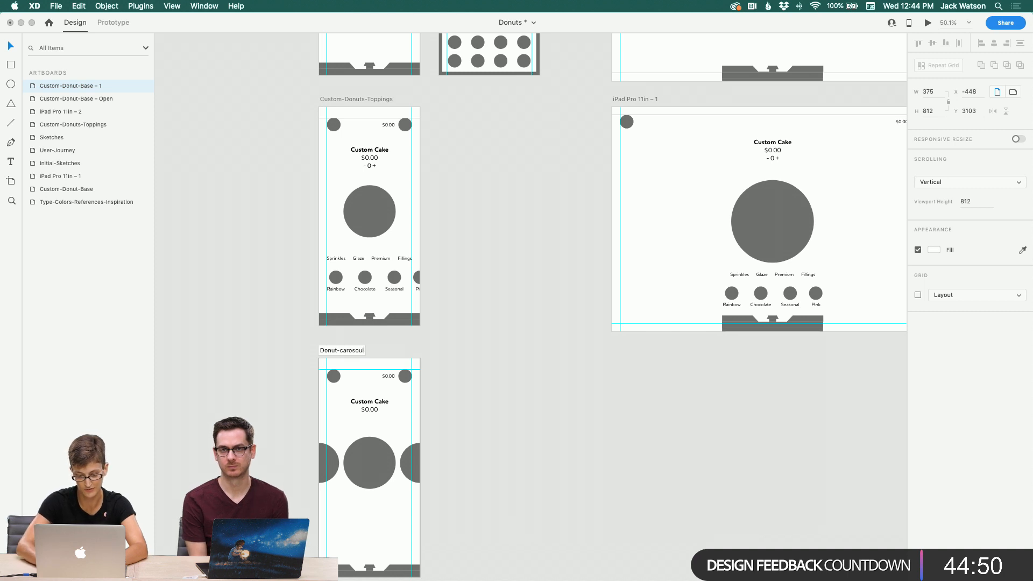
key("Return")
double_click(349, 351)
left_click(355, 351)
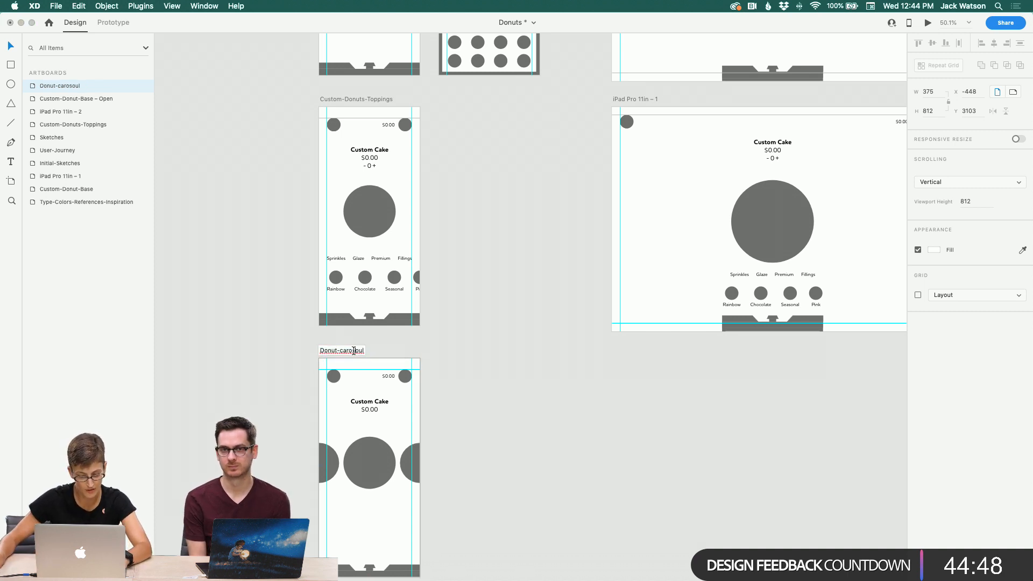
key("BackSpace")
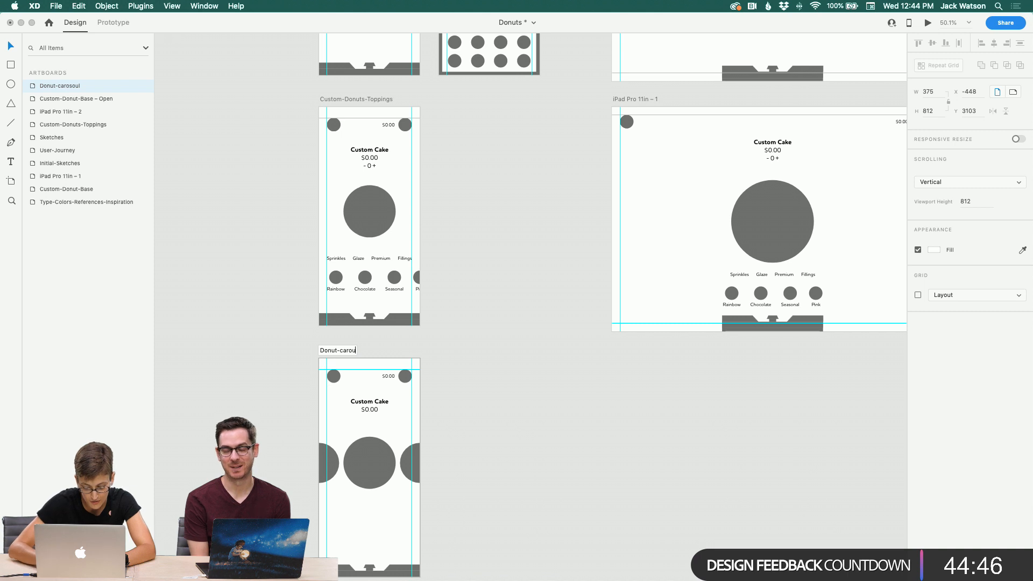
type("ousel")
left_click(429, 380)
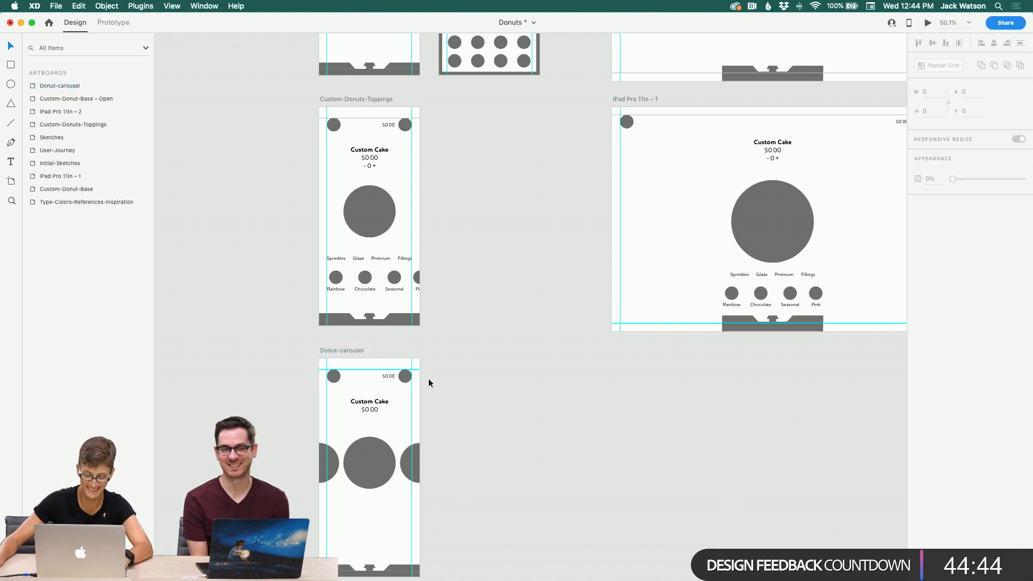
Step: Zoom into the Donut-carousel artboard and delete the $0.00 price text beneath the Custom Cake heading
left_click(297, 401)
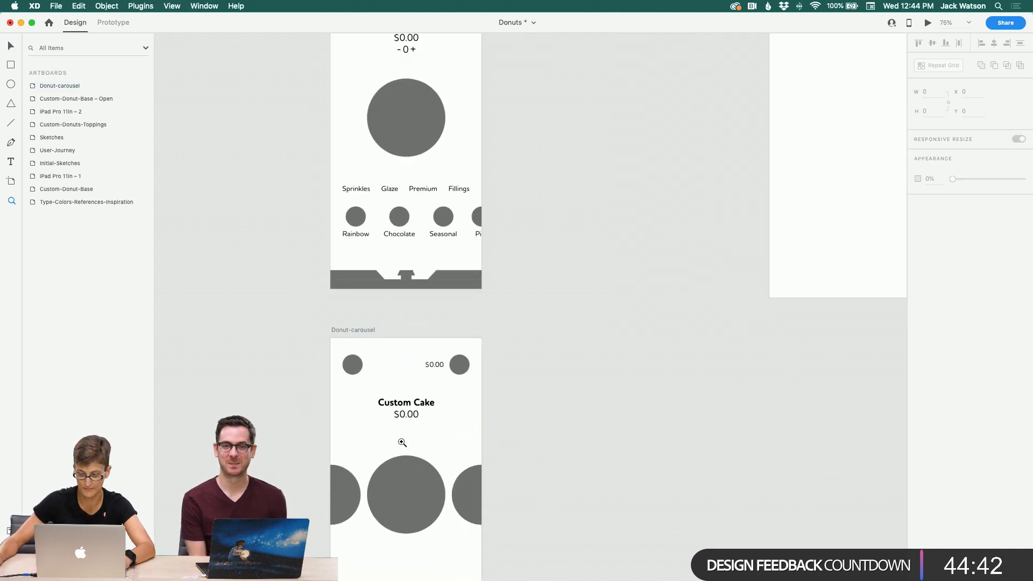
scroll(403, 439, "down", 5)
left_click(9, 46)
left_click(397, 251)
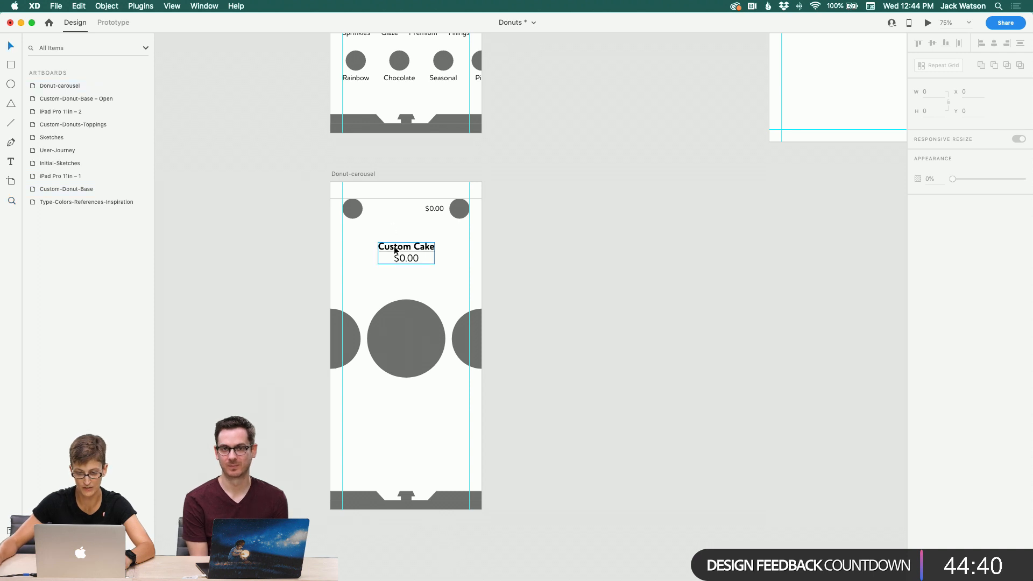
double_click(408, 261)
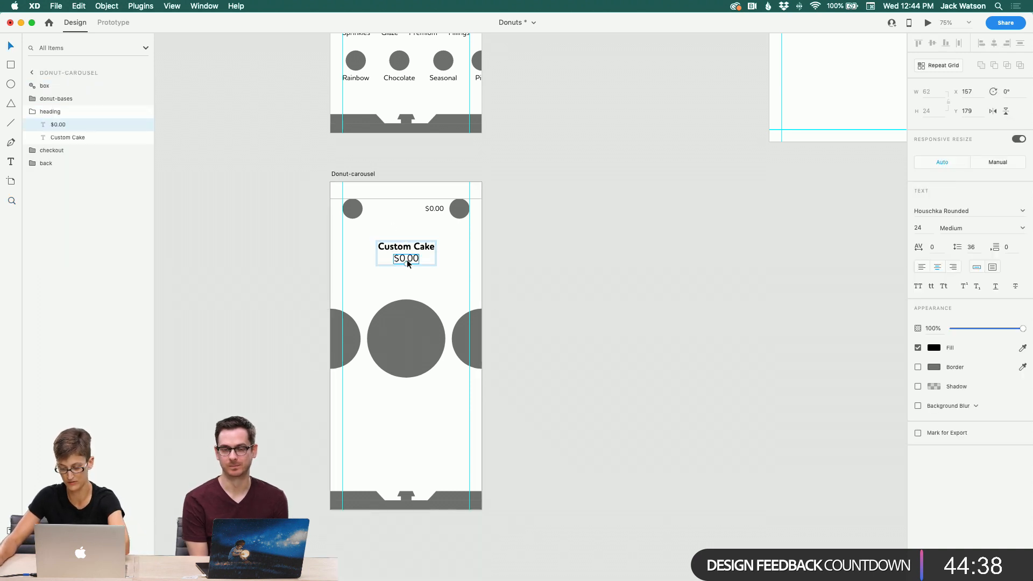
key("Delete")
Step: Rename the heading group on Donut-carousel to Donut-choices
left_click(410, 246)
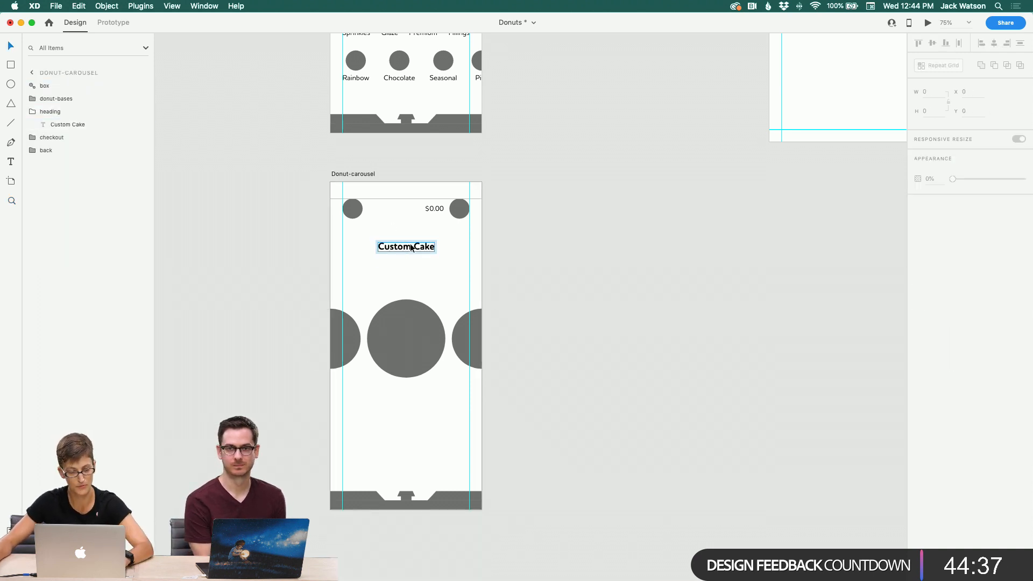
left_click(55, 115)
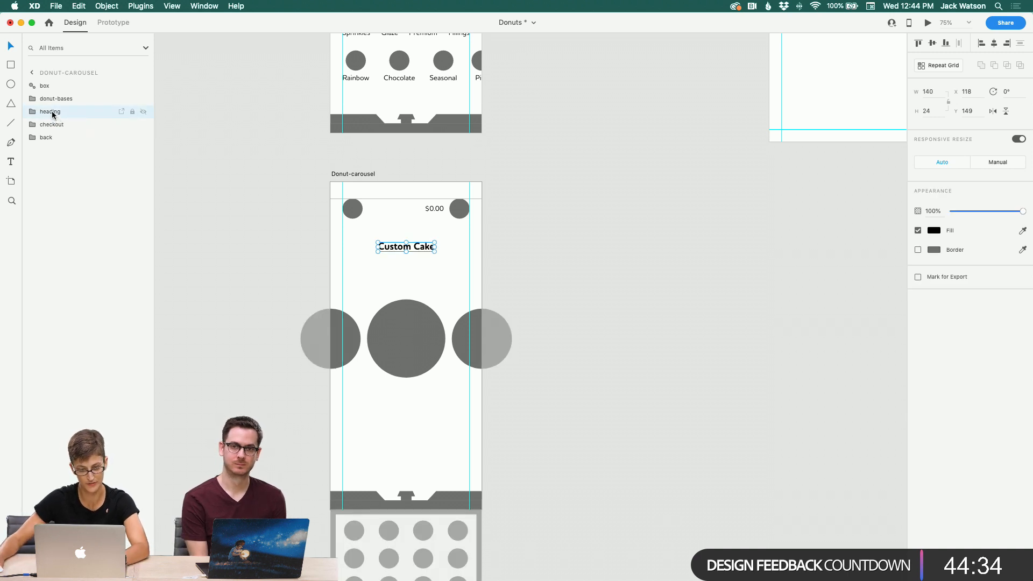
double_click(52, 113)
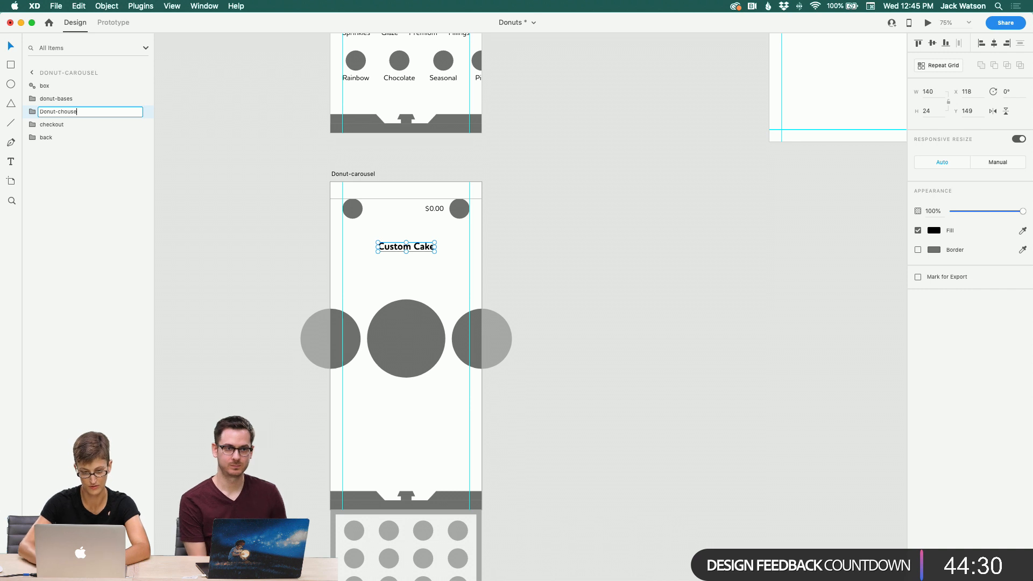
type("Donut-choices")
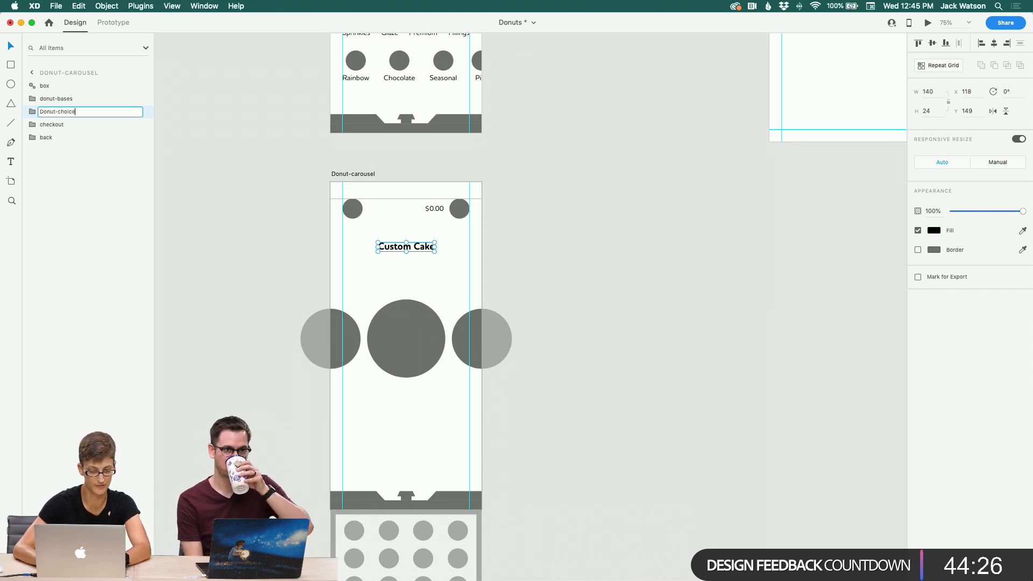
key("Return")
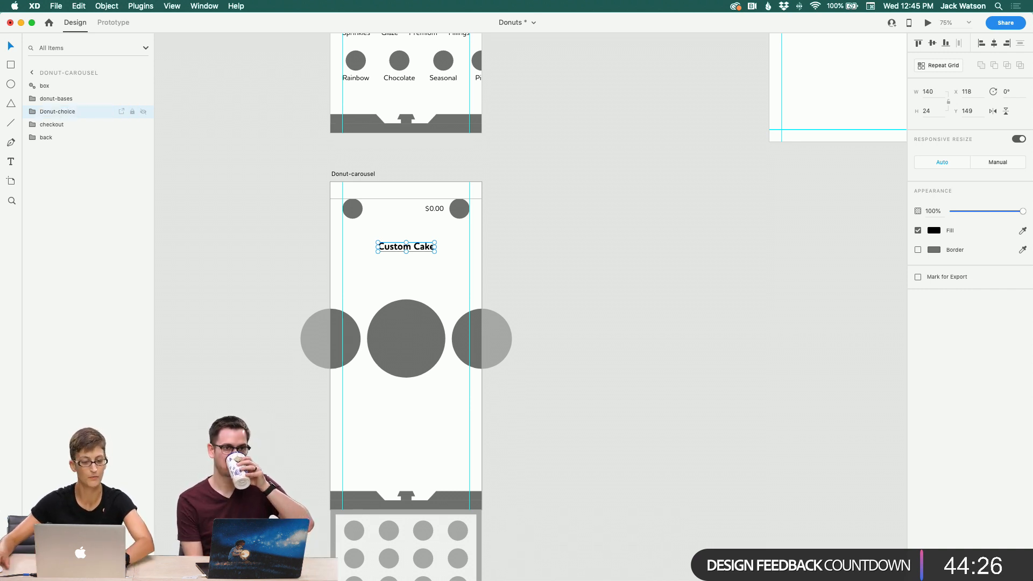
double_click(66, 111)
type("s")
key("Return")
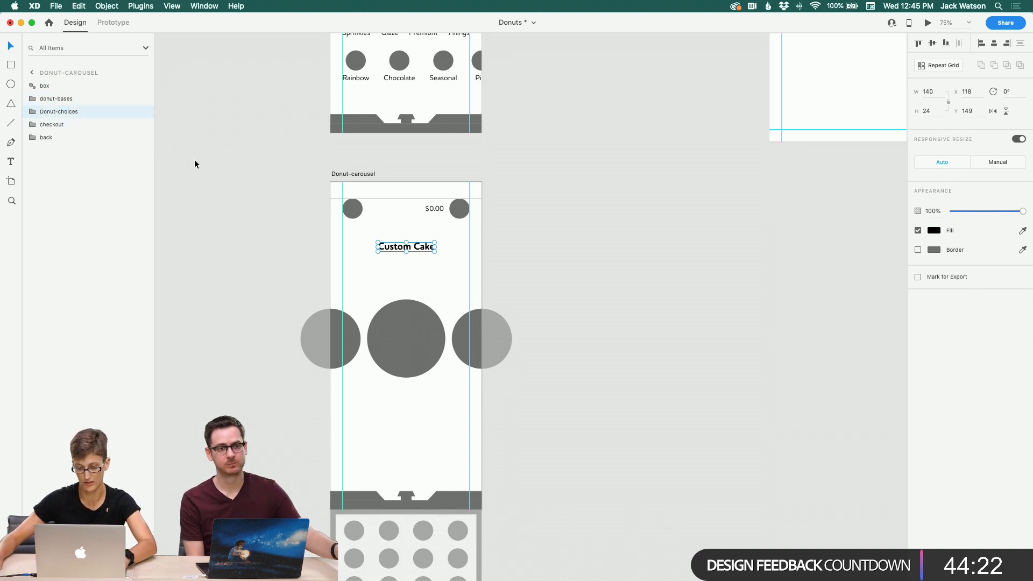
Step: Move the Custom Cake heading to the left margin and shorten its text to Cake
left_click_drag(394, 248, 305, 245)
double_click(379, 247)
left_click(379, 248)
double_click(379, 247)
key("BackSpace")
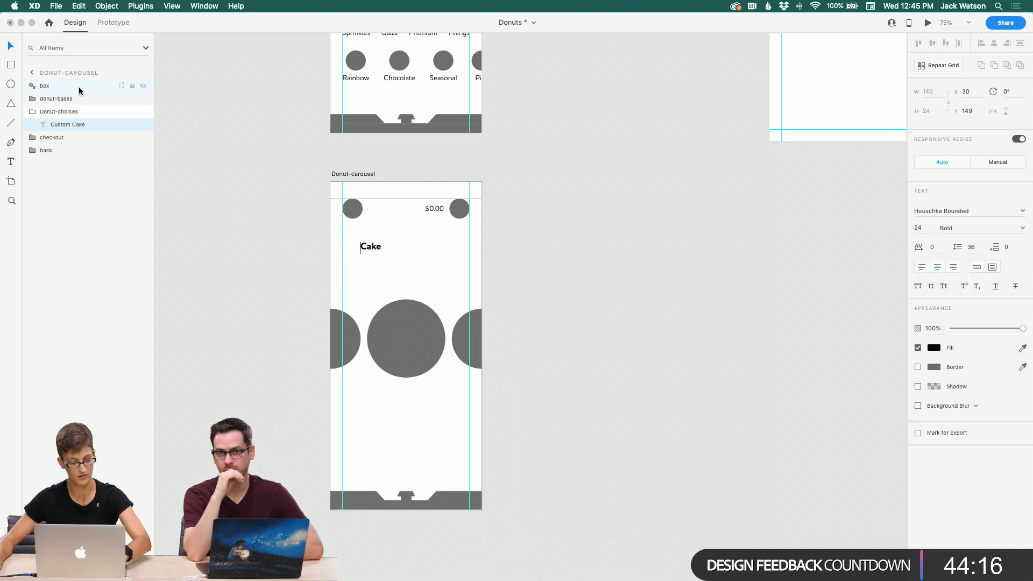
key("Escape")
Step: Duplicate the Cake label to its right and change the copy's text to Raised
mouse_move(373, 252)
left_mouse_down()
mouse_move(351, 251)
mouse_move(384, 250)
left_mouse_up()
double_click(384, 251)
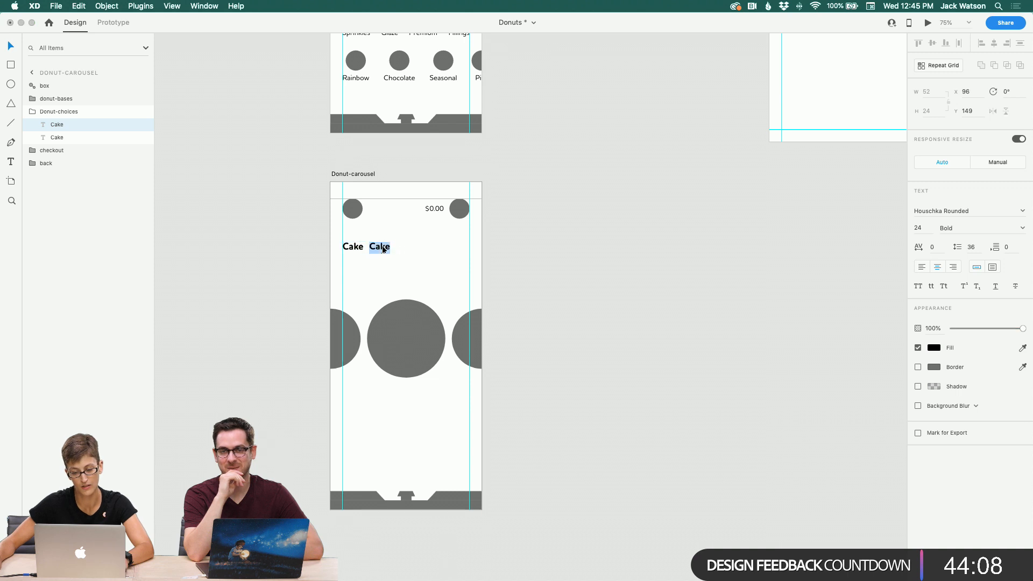
type("Raisee")
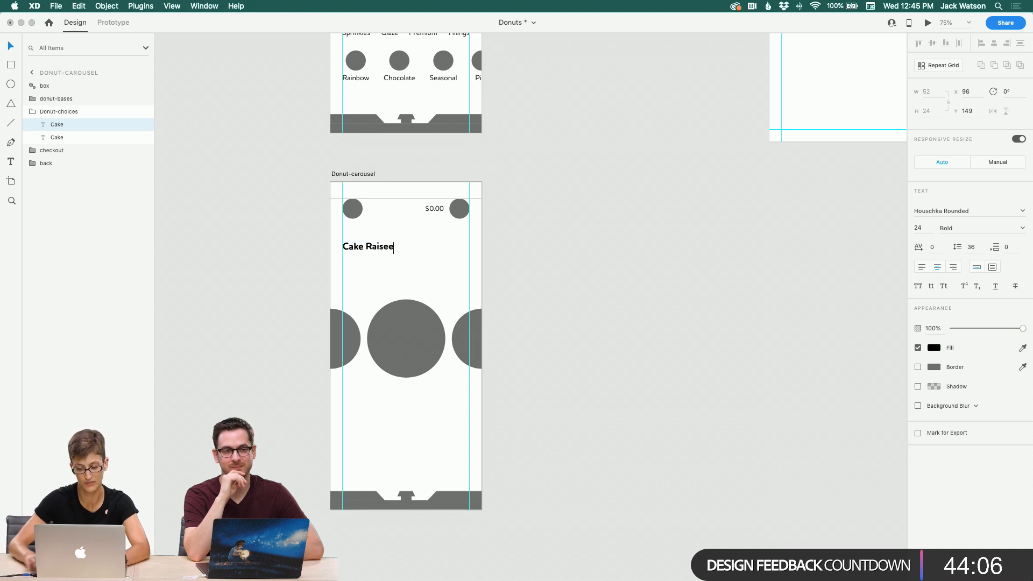
key("BackSpace")
type("d")
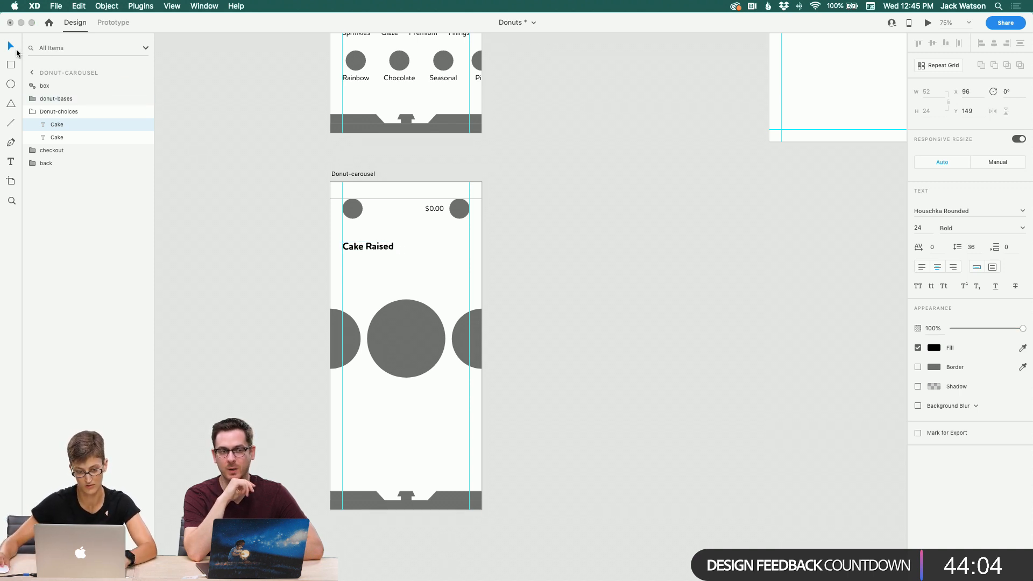
key("Escape")
Step: Duplicate the Raised label to its right and change the copy's text to Filled
left_click_drag(377, 248, 412, 248)
key("super+d")
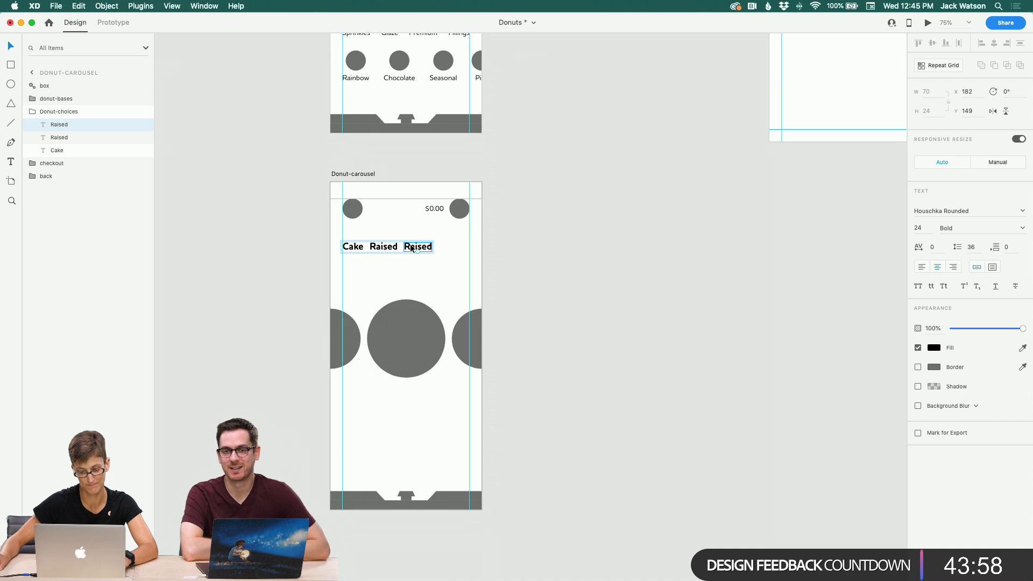
double_click(411, 248)
type("Filled")
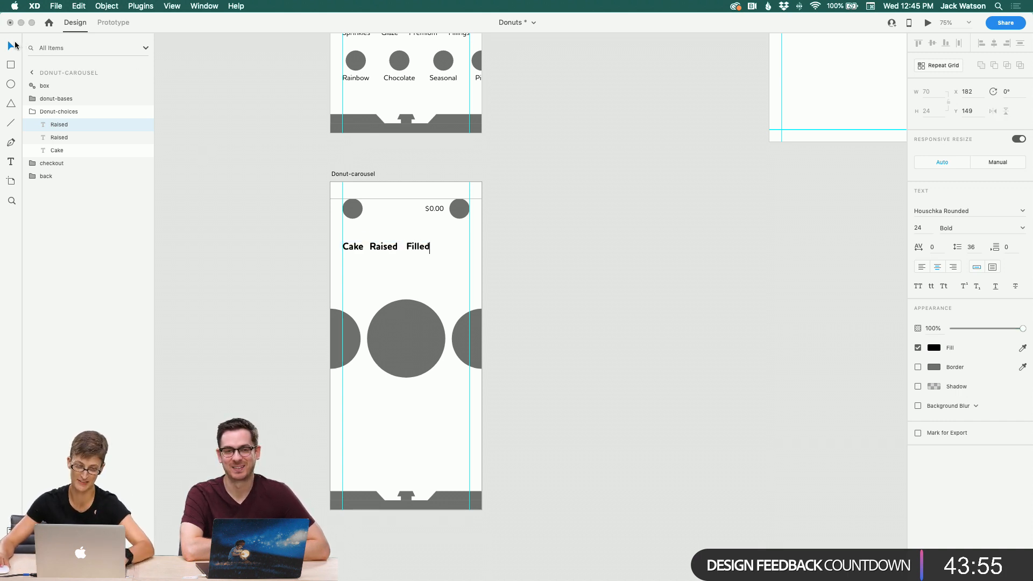
key("Escape")
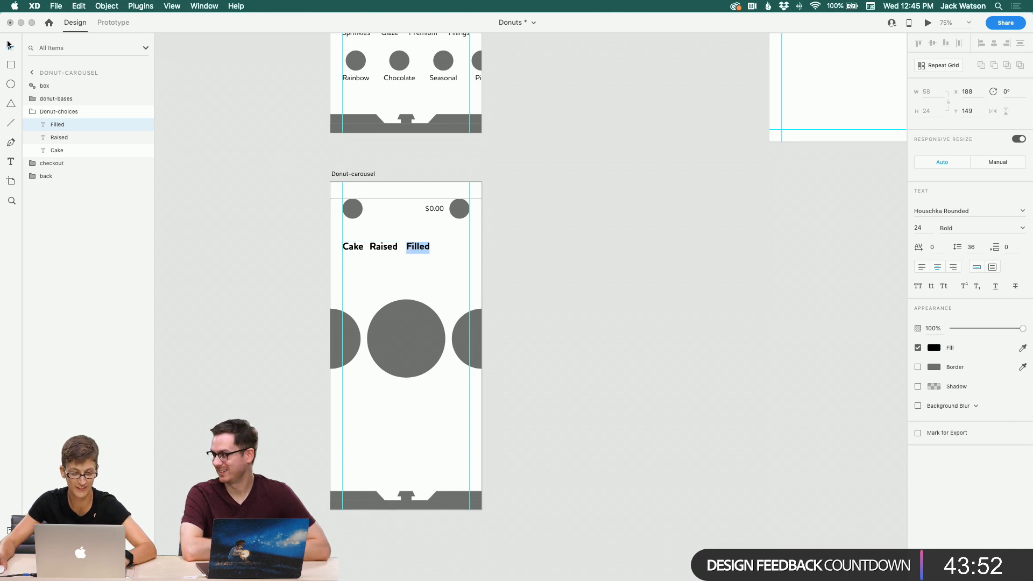
Step: Duplicate the Filled label to the right edge and change the copy's text to Custom
left_click(10, 46)
left_click_drag(422, 246, 459, 248)
double_click(459, 246)
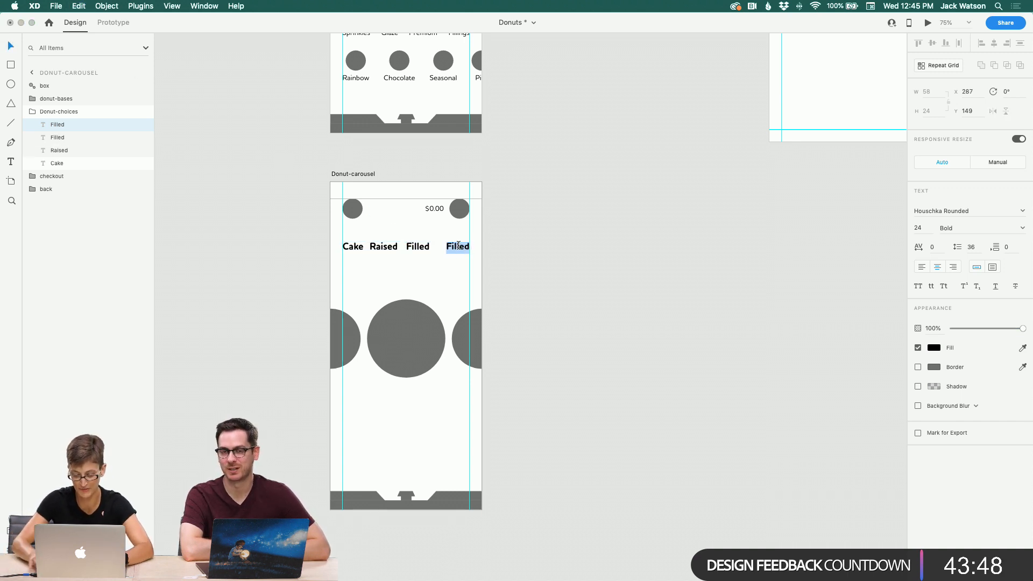
type("Custom")
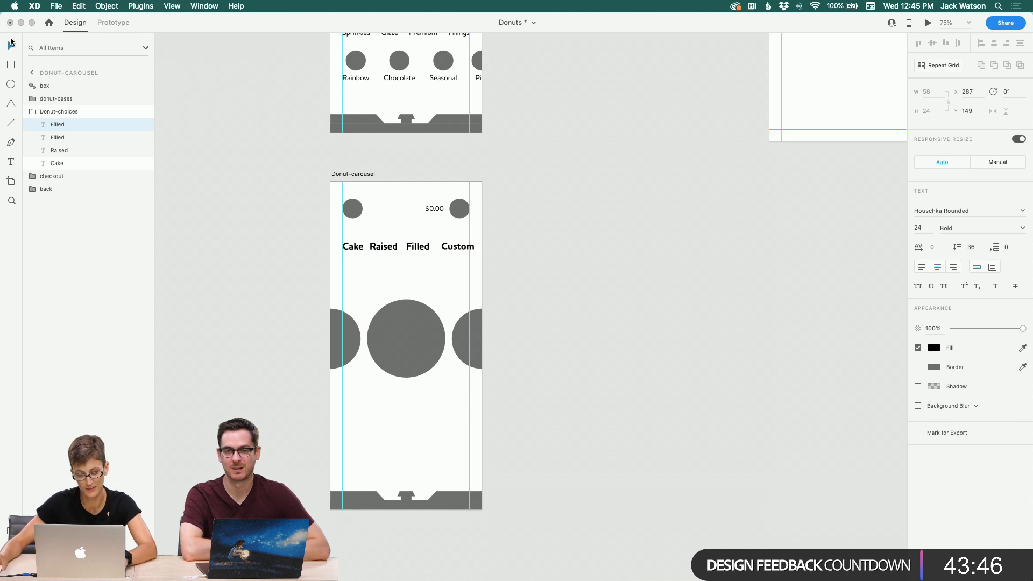
Step: Select all four donut type labels and distribute them horizontally across the artboard
key("Escape")
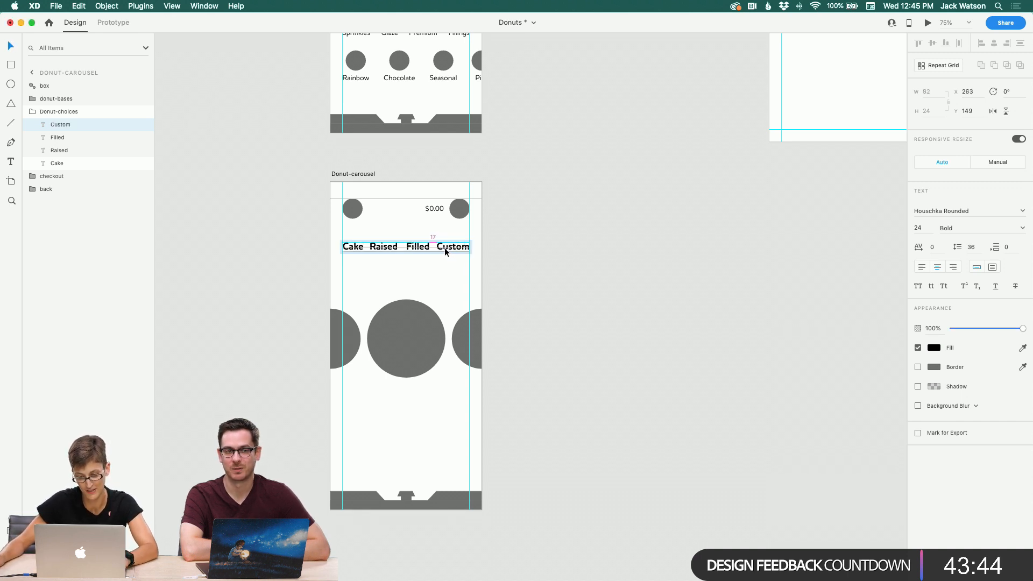
left_click(418, 247, "shift")
left_click(382, 246, "shift")
left_click(359, 249, "shift")
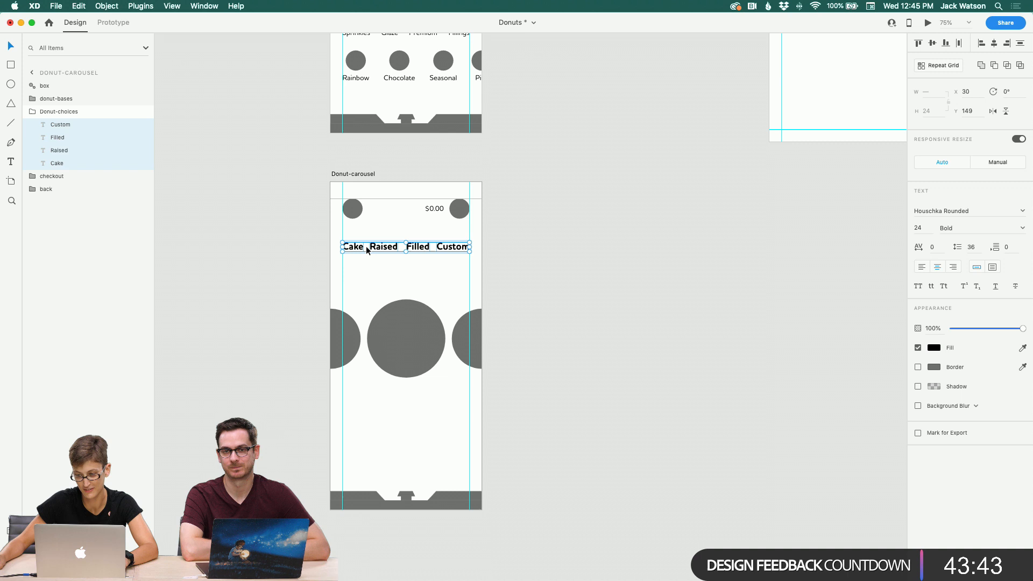
left_click(960, 44)
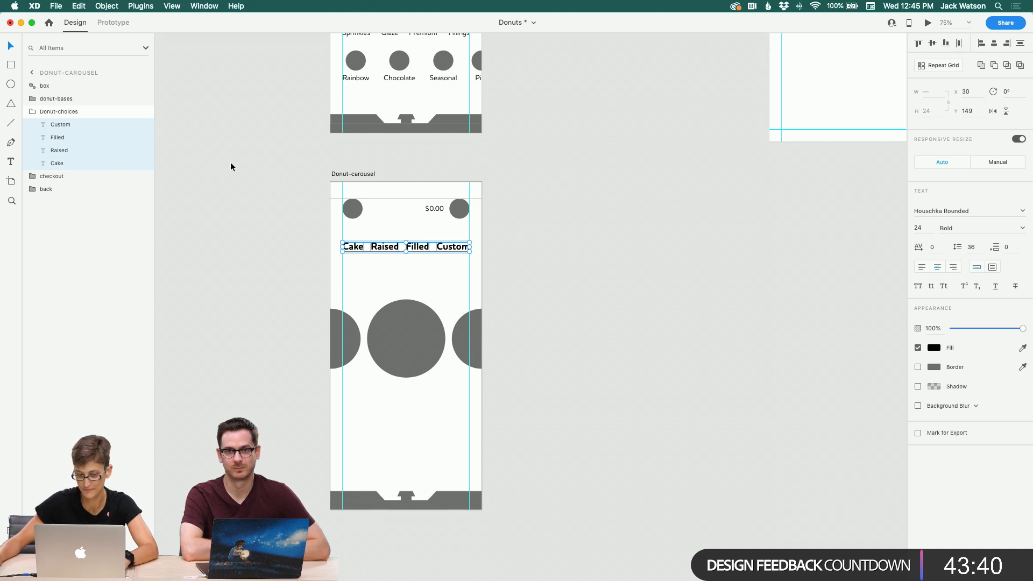
Step: Set the font weight of the Raised, Filled and Custom labels to Medium
left_click(383, 261)
double_click(388, 248)
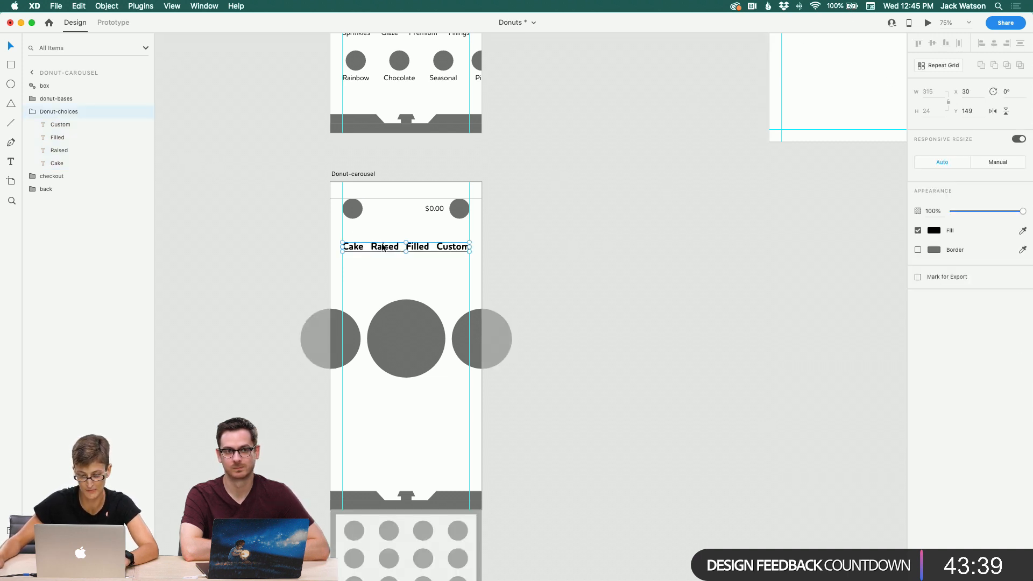
left_click(421, 248, "shift")
left_click(450, 248, "shift")
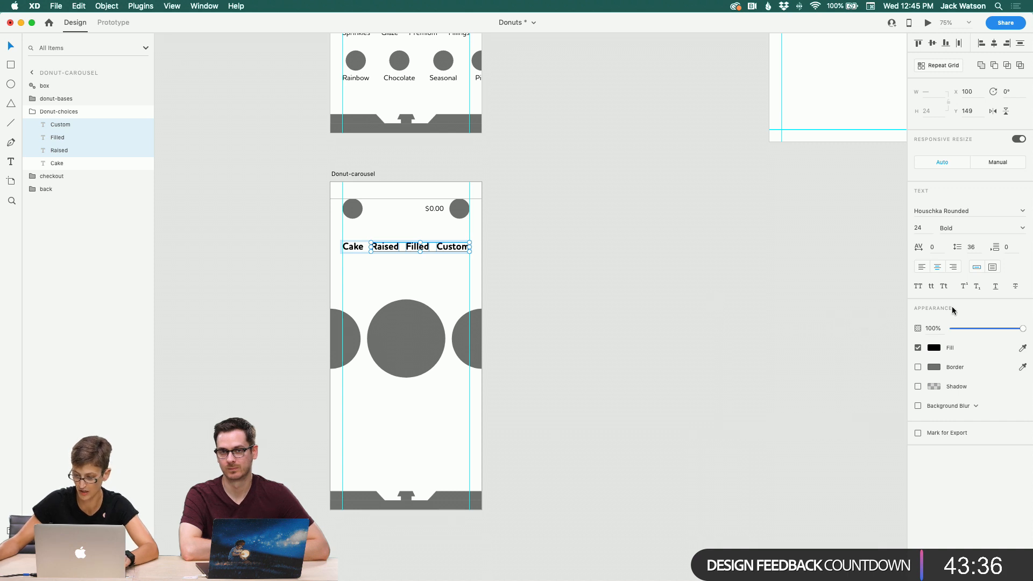
left_click(1022, 229)
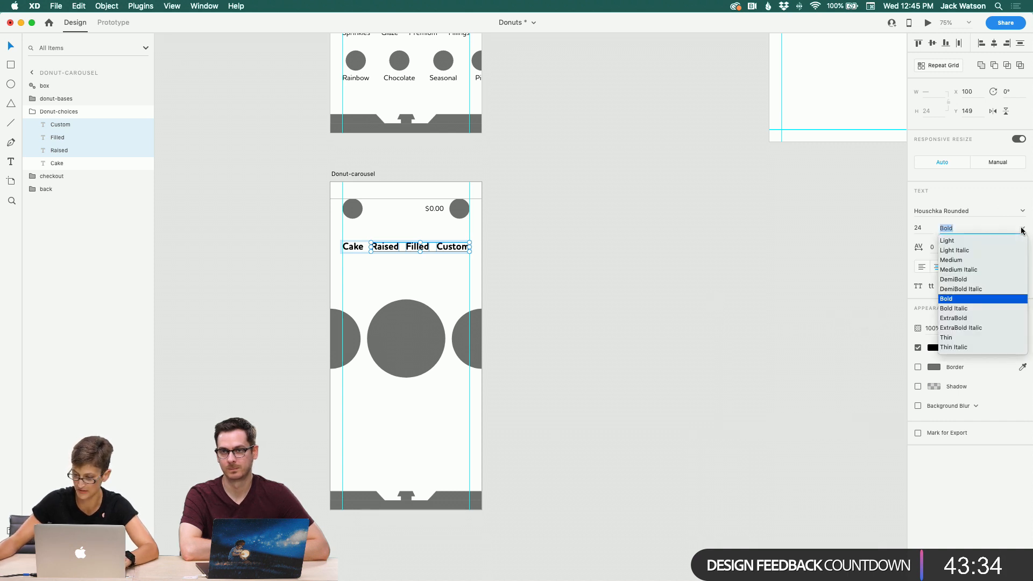
left_click(999, 261)
left_click(611, 302)
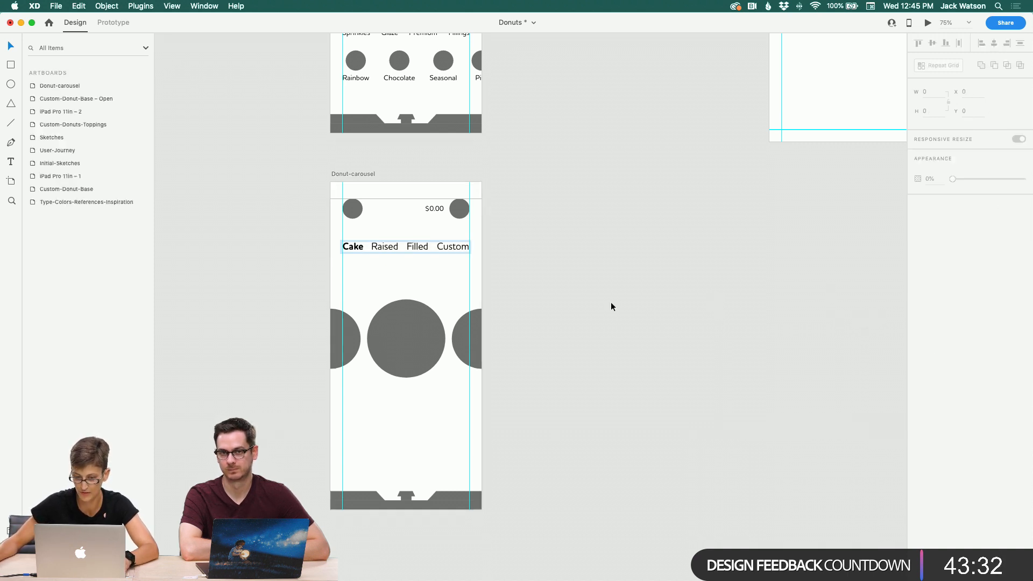
Step: Delete the right-hand donut from the carousel and undo the deletion
scroll(470, 250, "down", 5)
scroll(470, 249, "right", 3)
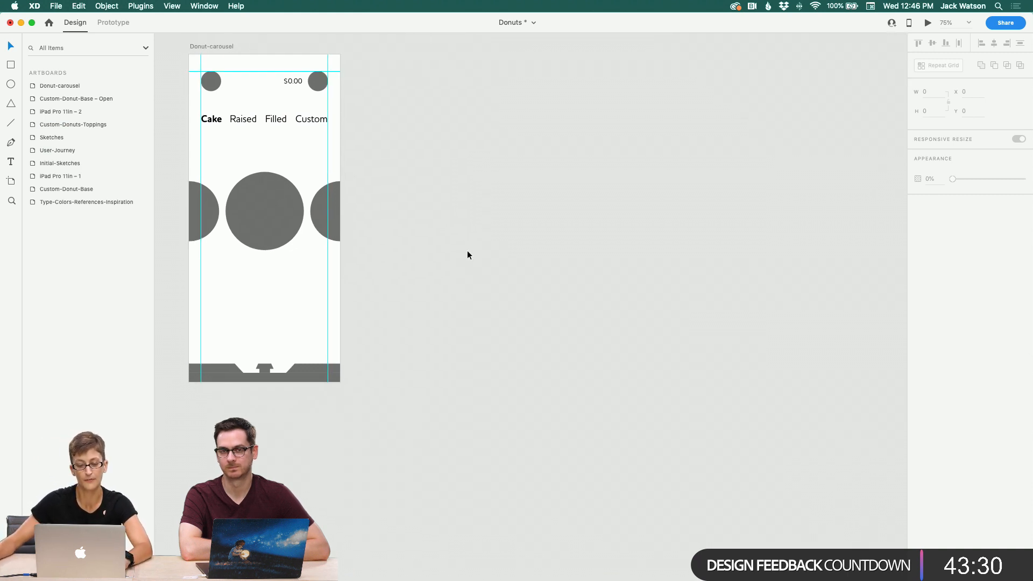
left_click(328, 194)
left_click(327, 194)
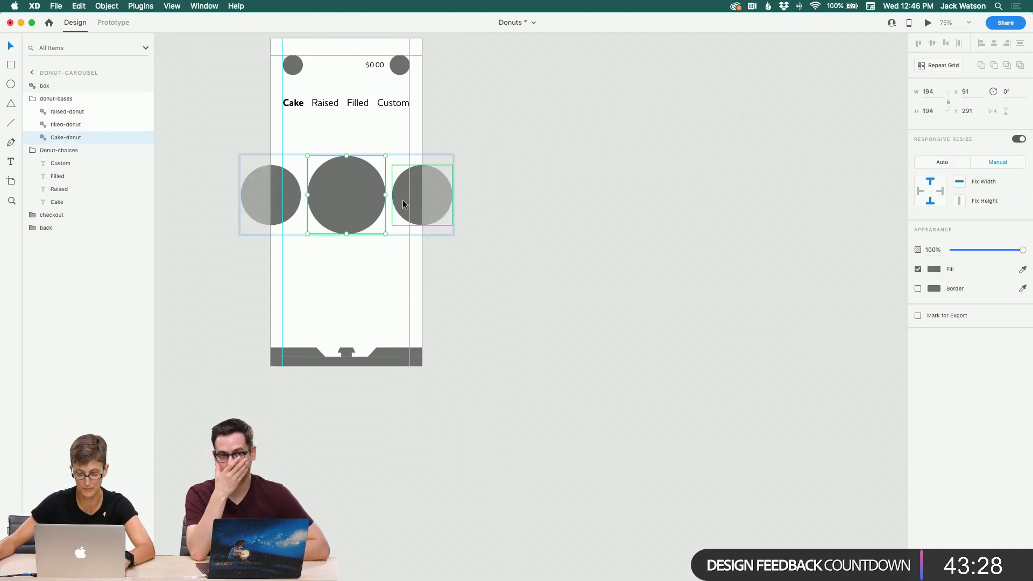
left_click(404, 204)
key("Delete")
left_click(568, 254)
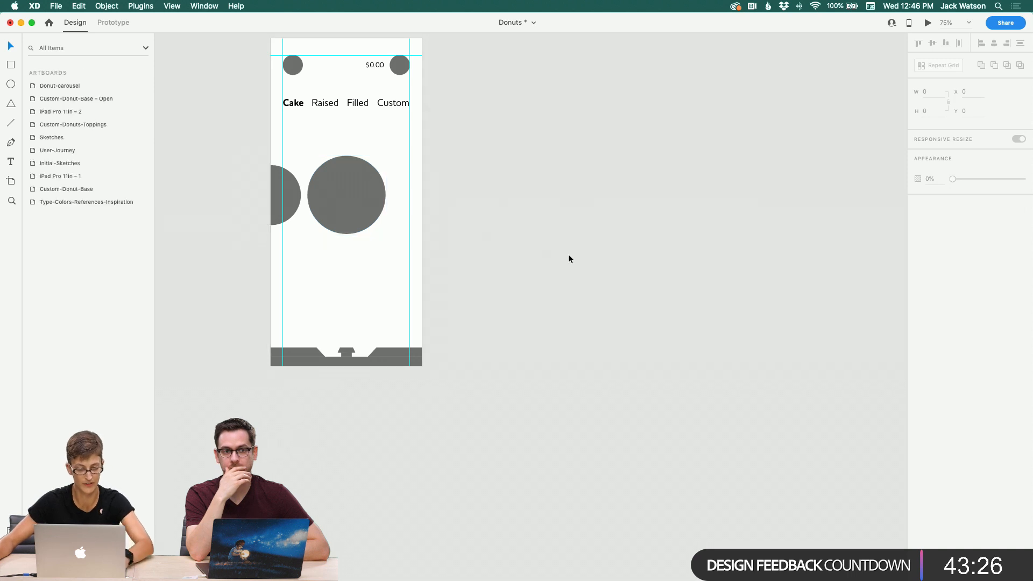
key("super+z")
Step: Select the donut-bases group and expand the raised-donut layer to inspect its contents
left_click(237, 186)
left_click(324, 168)
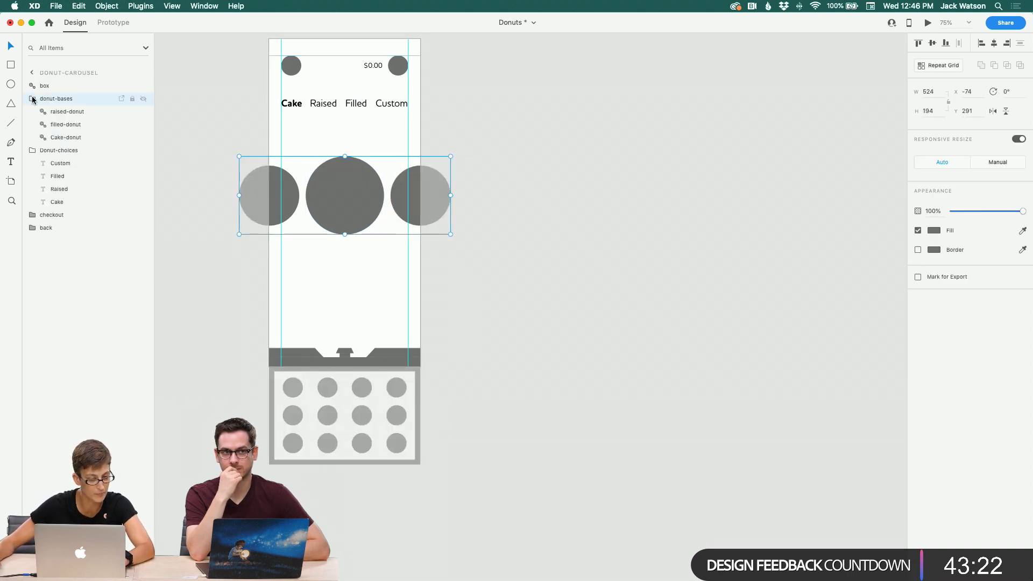
left_click(43, 111)
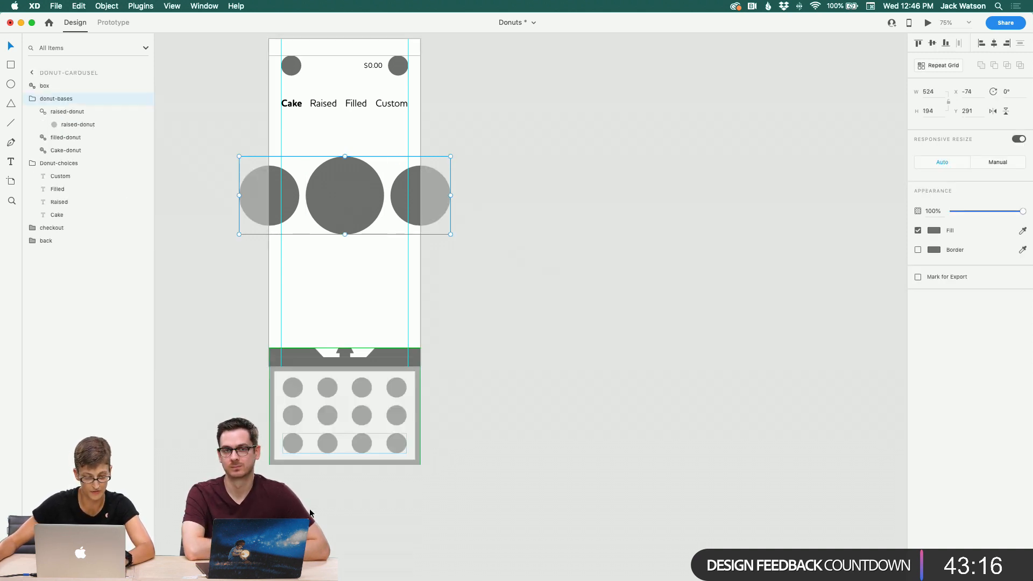
left_click(240, 343)
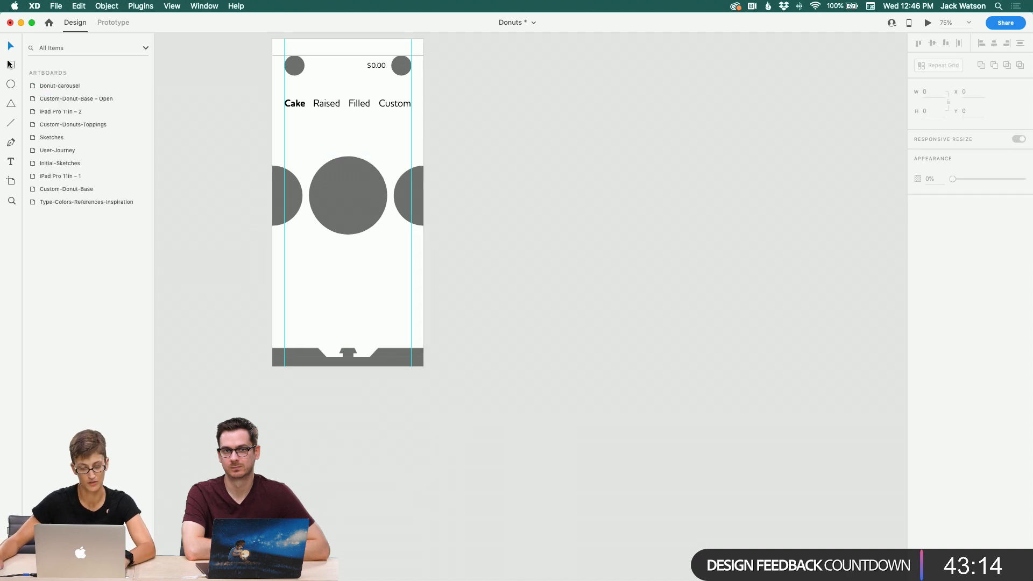
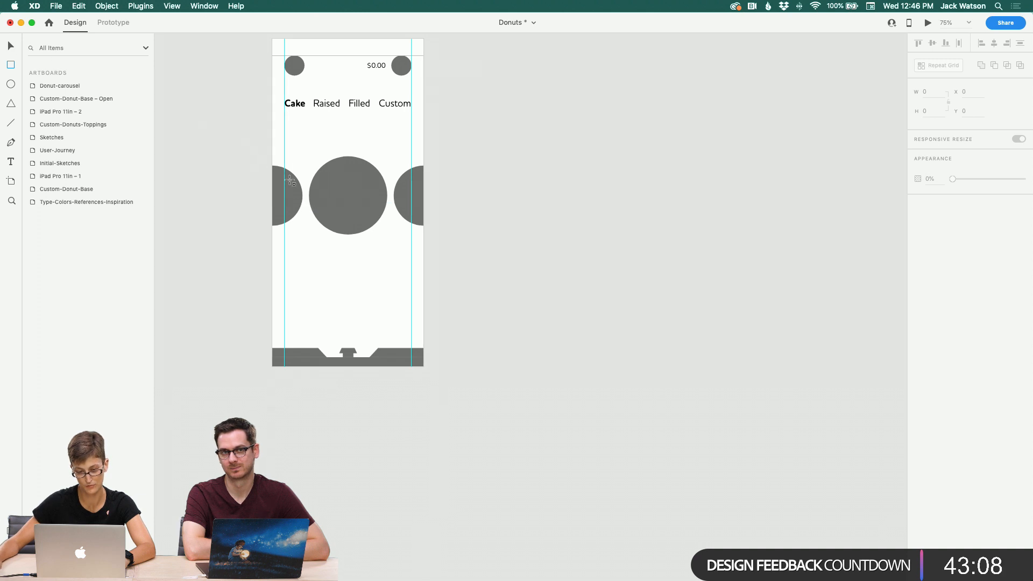
Step: Draw a rectangle about 198 by 241 beneath the middle donut and remove its border
left_click_drag(309, 196, 389, 292)
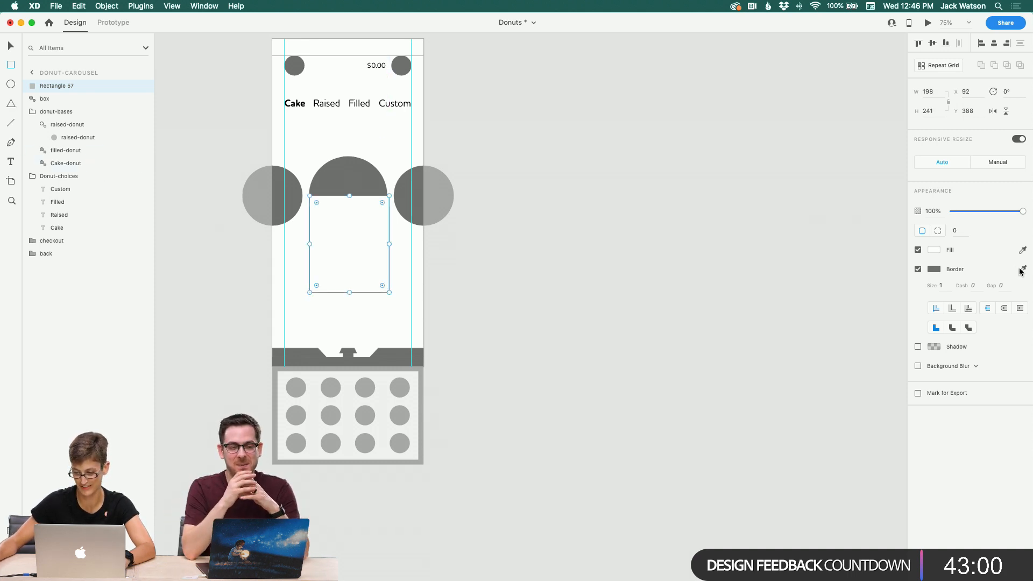
left_click(919, 269)
Step: Fill the rectangle with a light gray and nudge it slightly left
left_click(1023, 250)
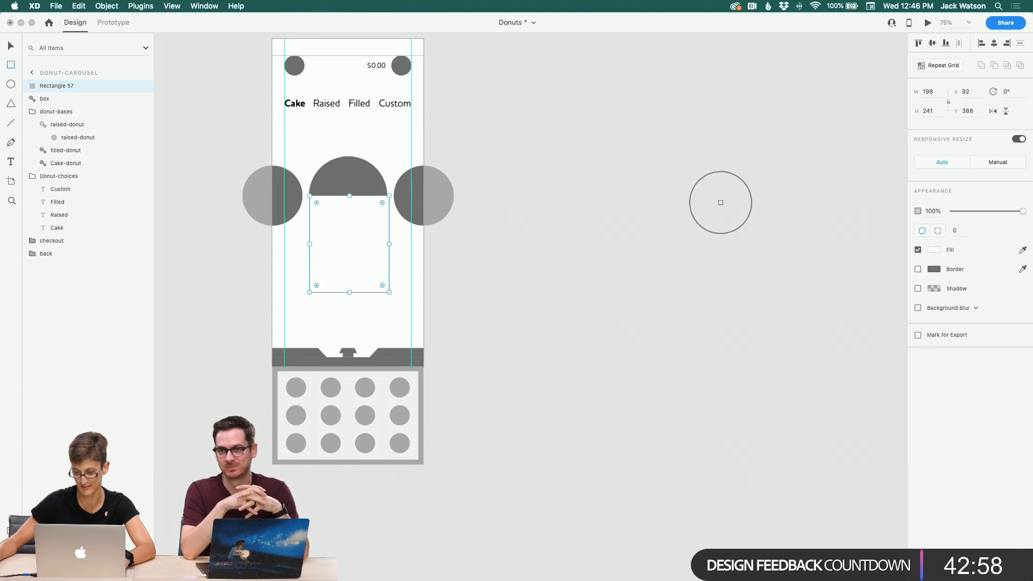
left_click(358, 178)
left_click(936, 252)
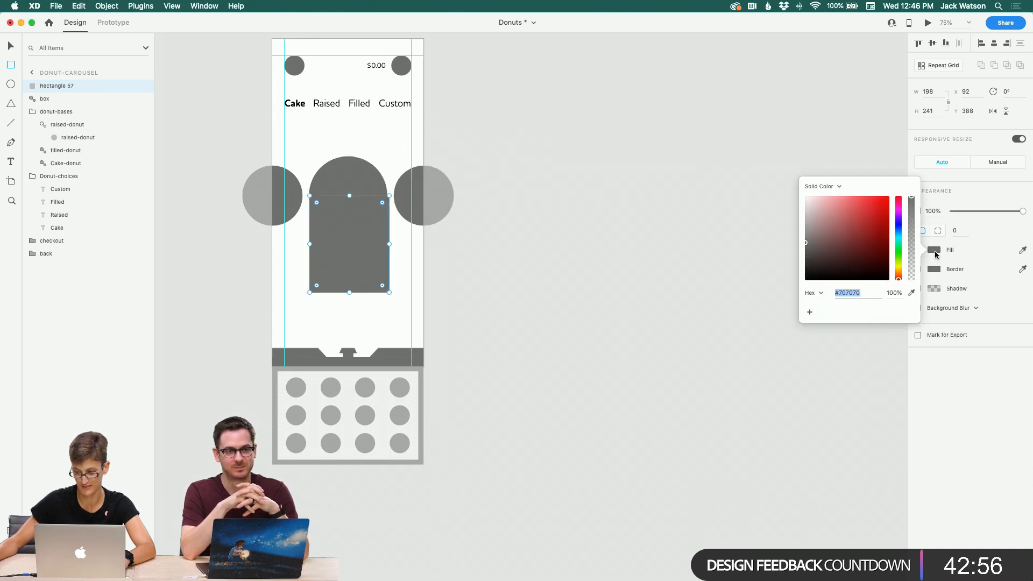
left_click(805, 223)
left_click_drag(804, 221, 803, 217)
left_click(11, 47)
left_click_drag(338, 230, 336, 230)
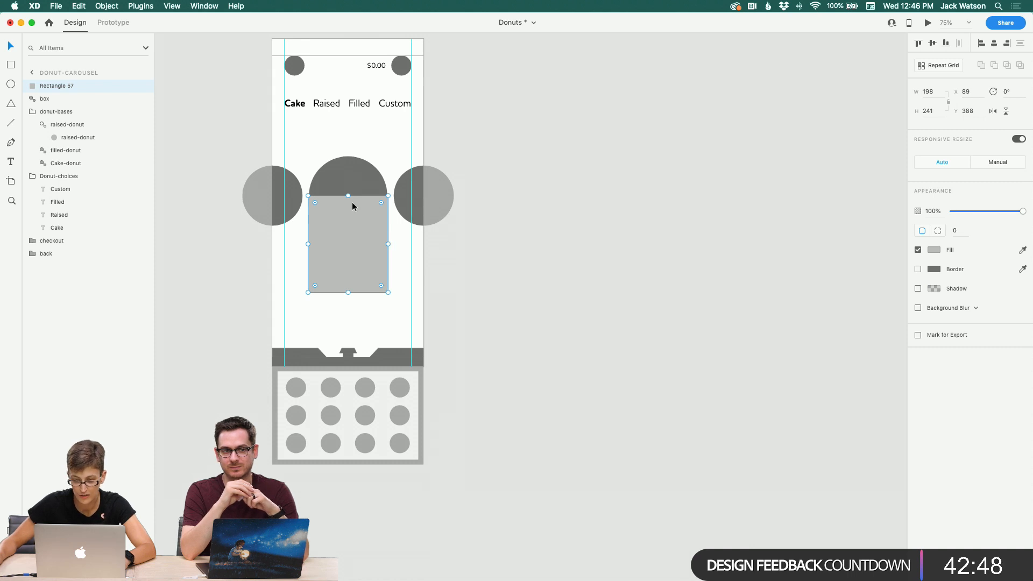
double_click(354, 272)
left_click(388, 292)
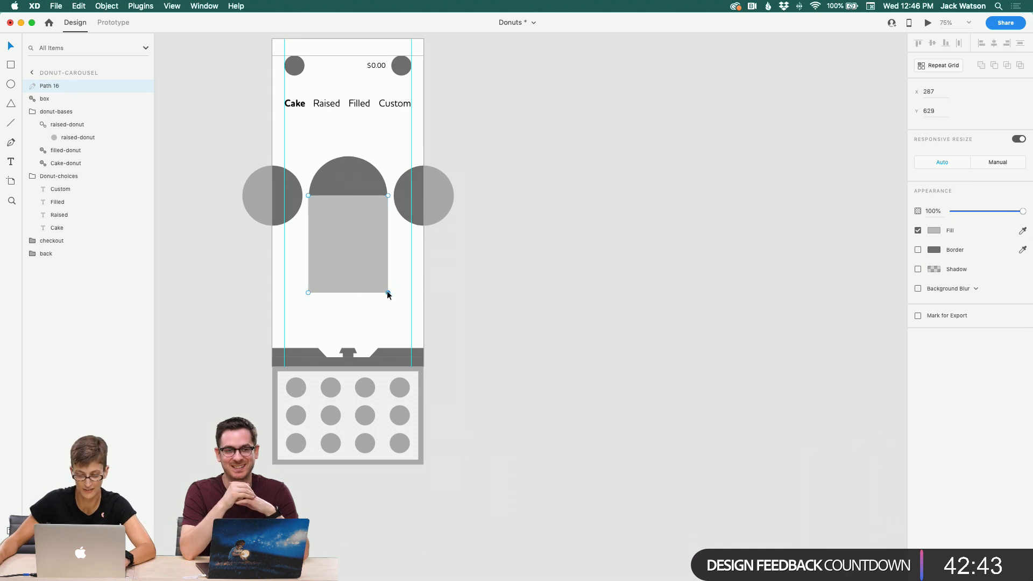
left_click(309, 293, "shift")
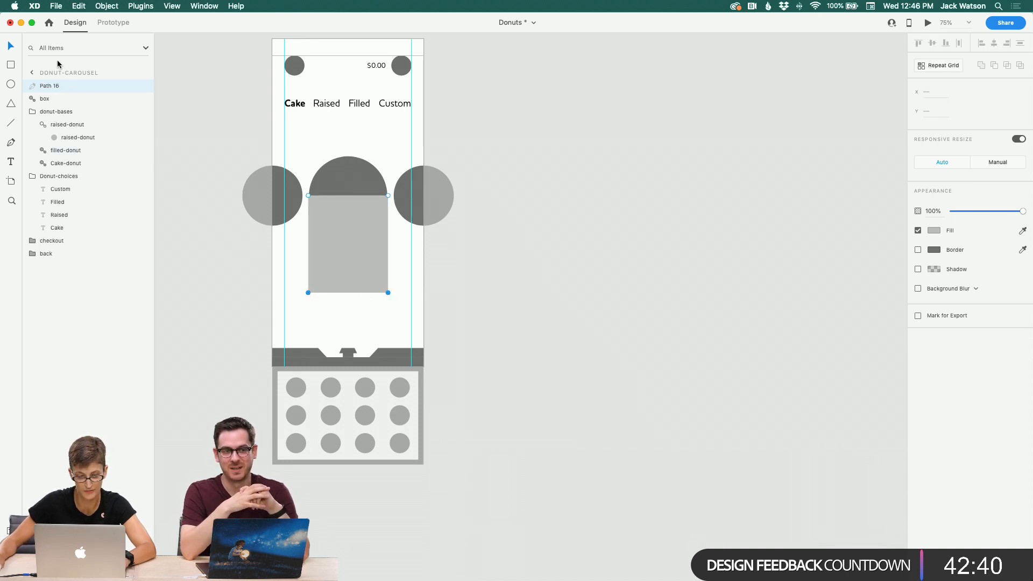
key("Escape")
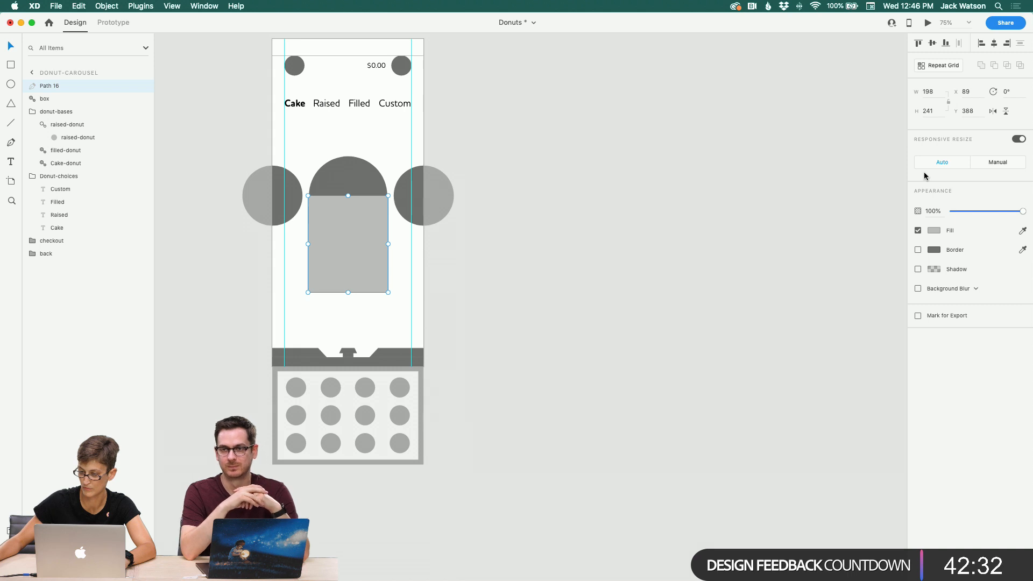
key("super+z")
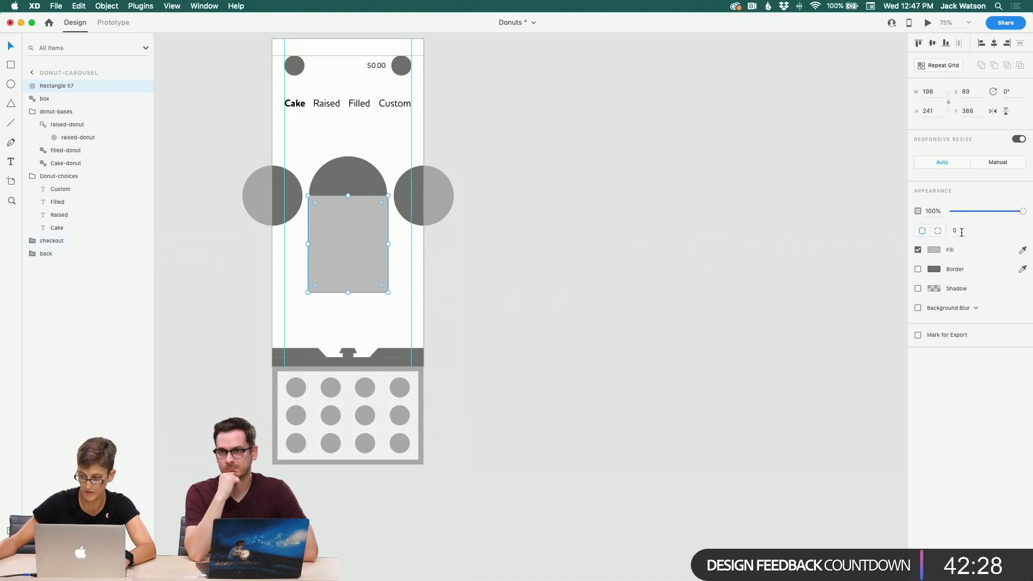
Step: Round the rectangle's corners to a radius of about 23
left_click_drag(314, 285, 316, 283)
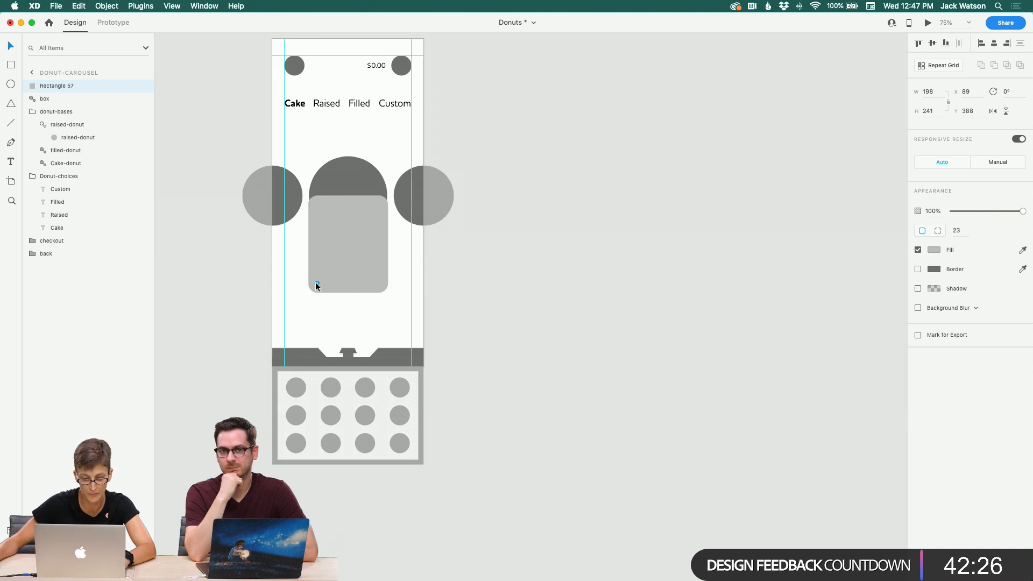
left_click(283, 286)
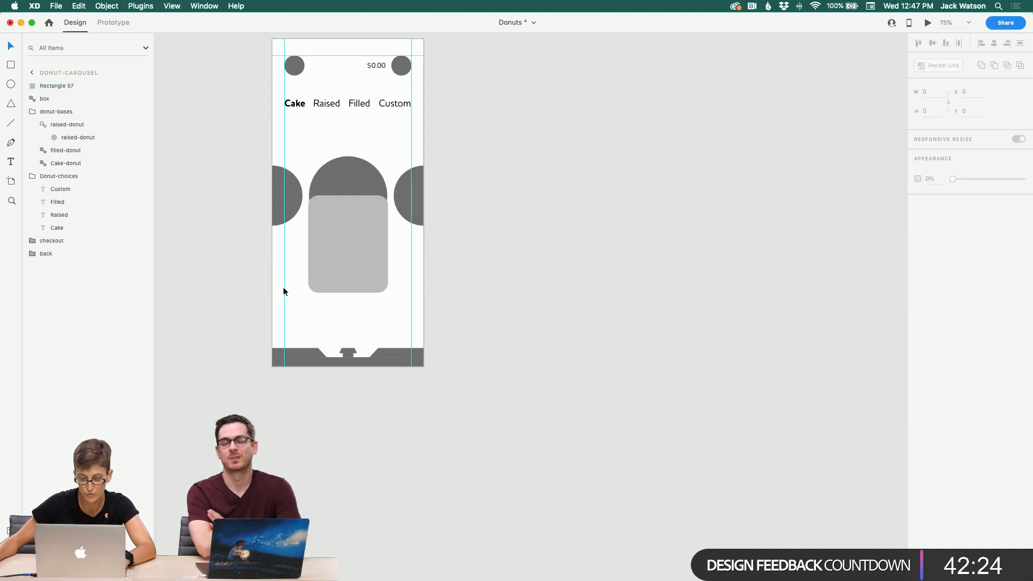
Step: Delete the rectangle and paste it back into the carousel
left_click(350, 253)
key("Delete")
left_click(347, 196)
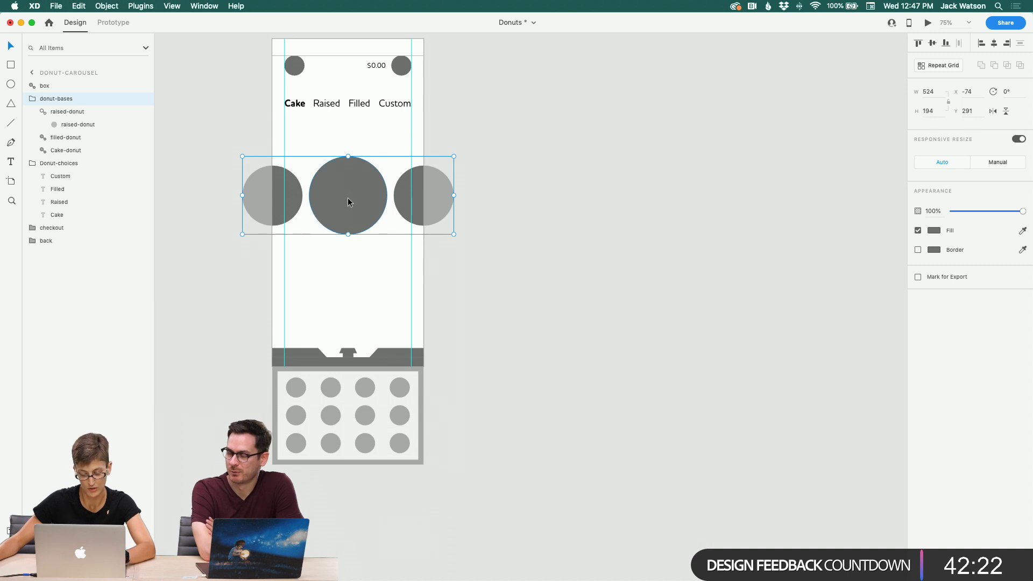
key("super+v")
left_click(398, 250)
left_click(352, 246)
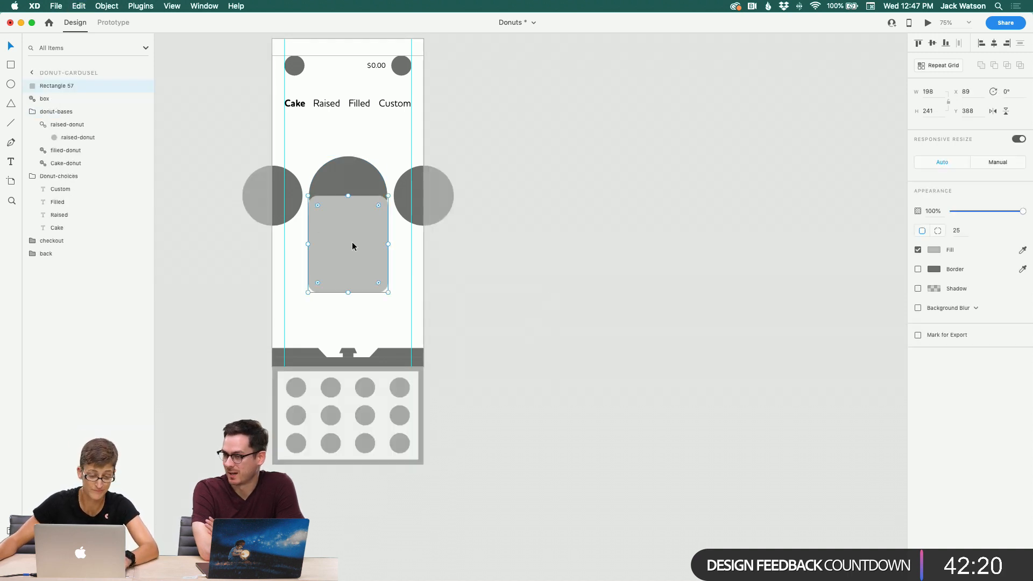
left_click(338, 179)
Step: Move the rectangle into the donut-bases group and place it behind the donuts
left_click(71, 85)
left_click_drag(71, 85, 66, 125)
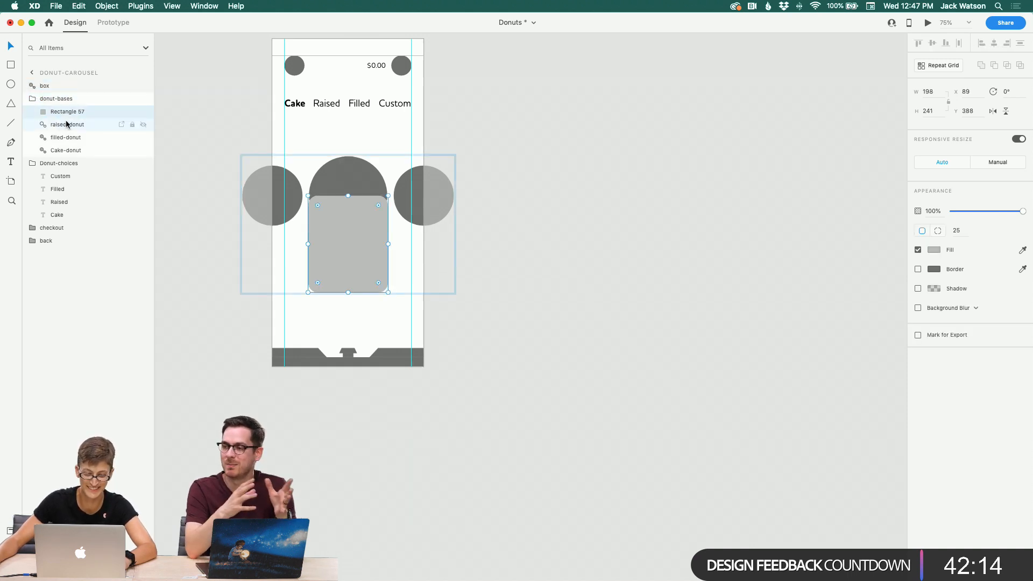
left_click(68, 151)
left_click_drag(70, 111, 78, 157)
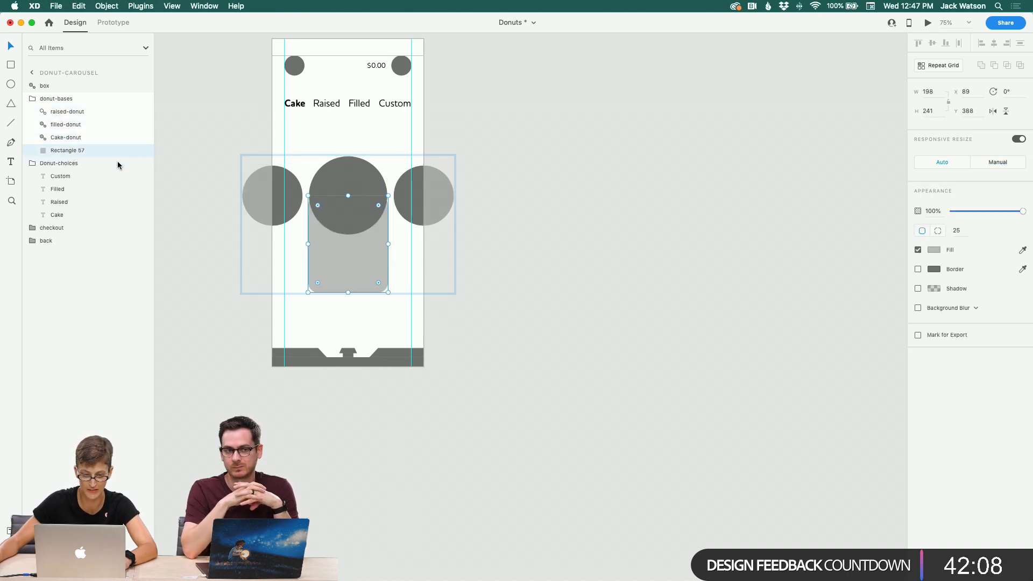
Step: Widen the rectangle slightly beneath the middle donut
left_click(544, 269)
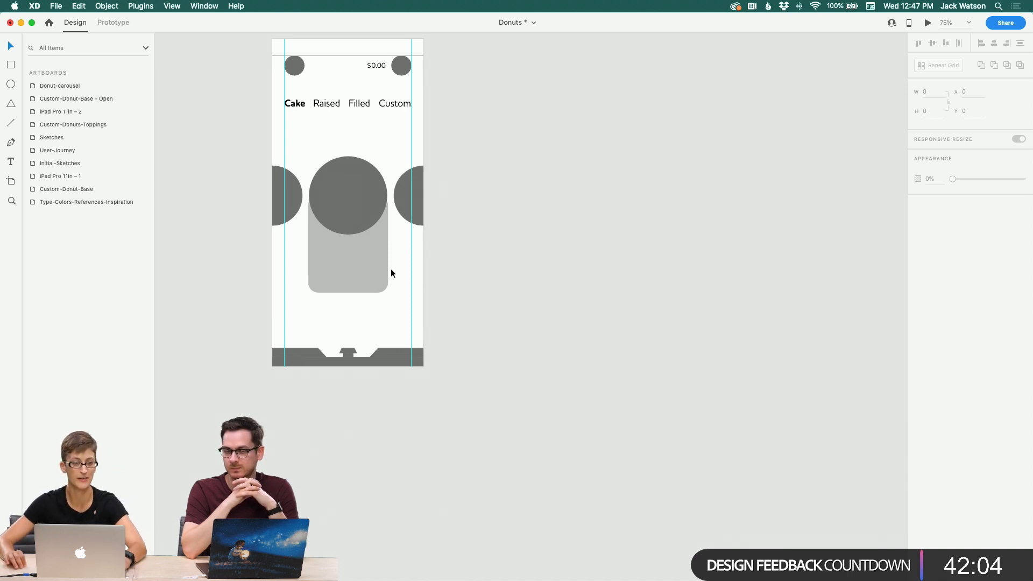
double_click(363, 268)
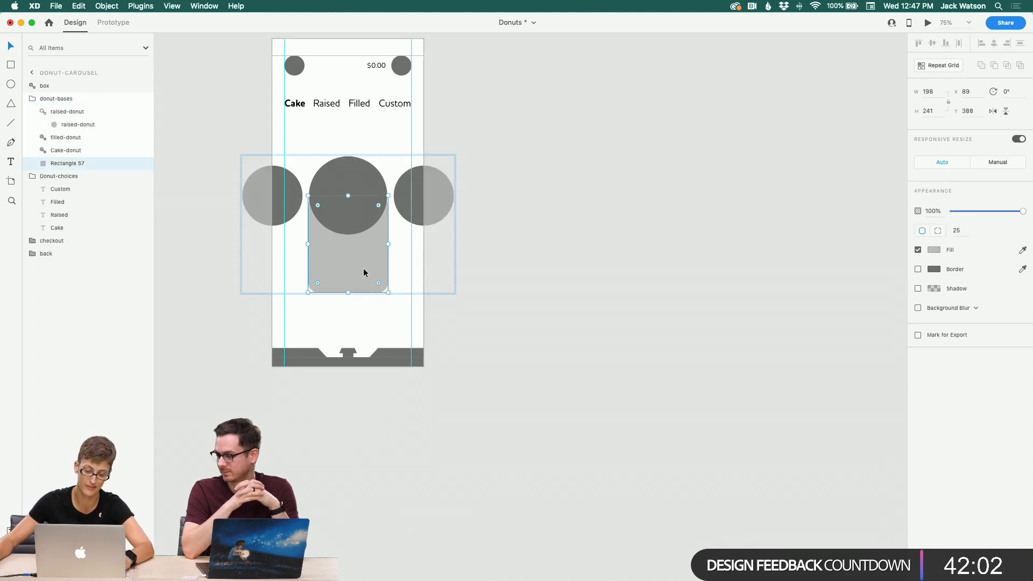
left_click_drag(388, 244, 390, 244)
left_click(490, 249)
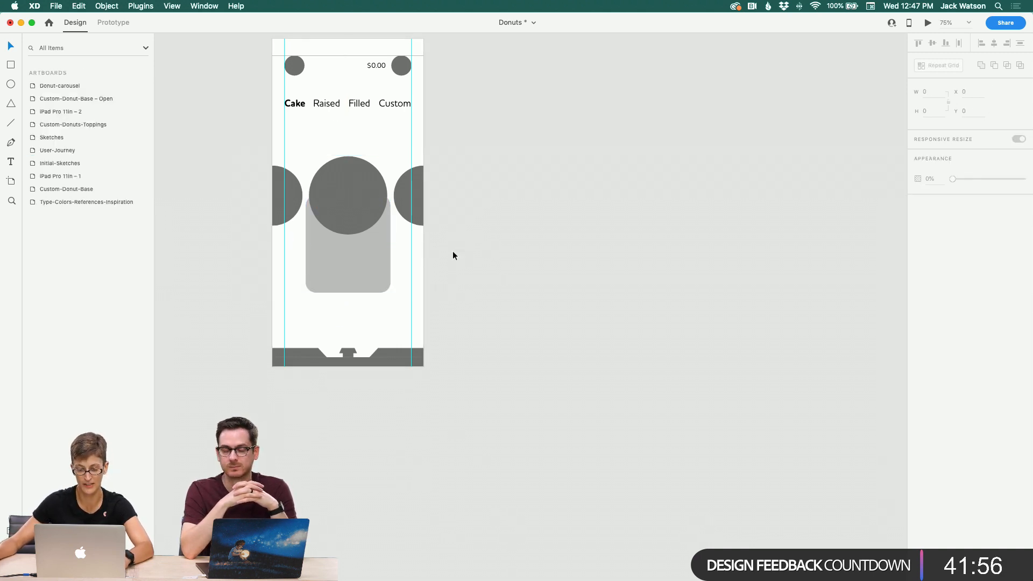
scroll(364, 224, "left", 2)
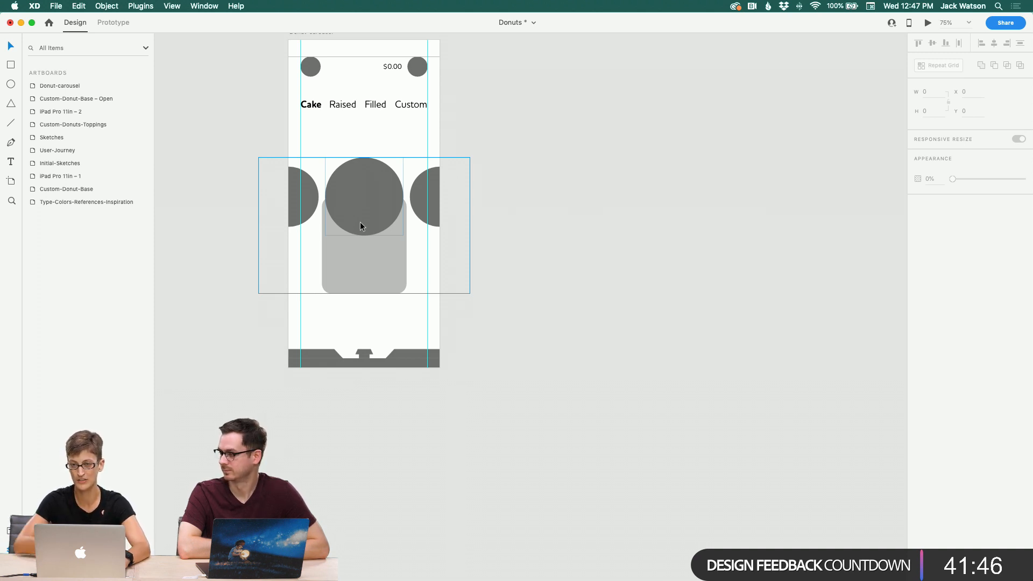
scroll(360, 222, "left", 5)
scroll(353, 221, "right", 1)
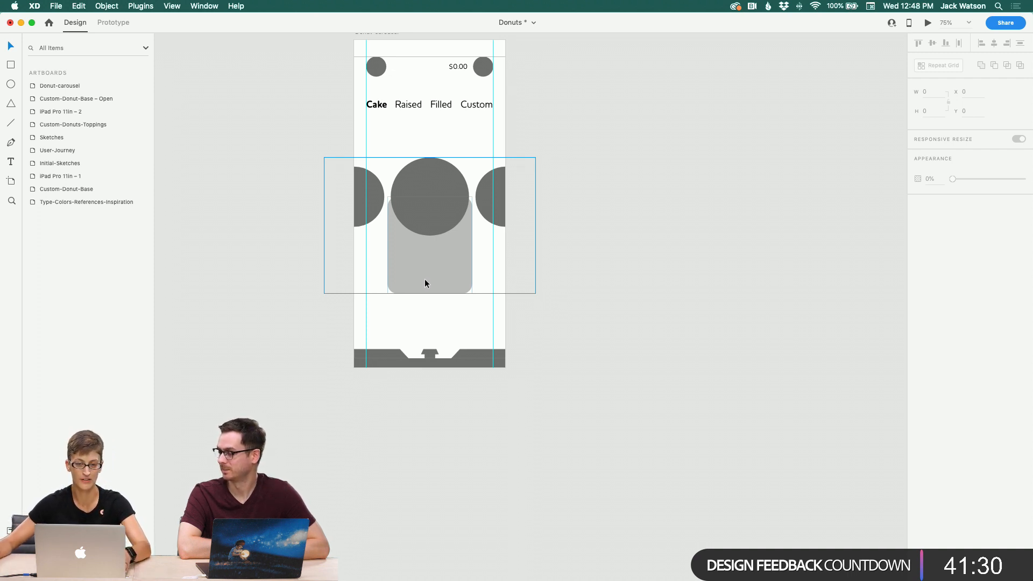
scroll(421, 281, "up", 3)
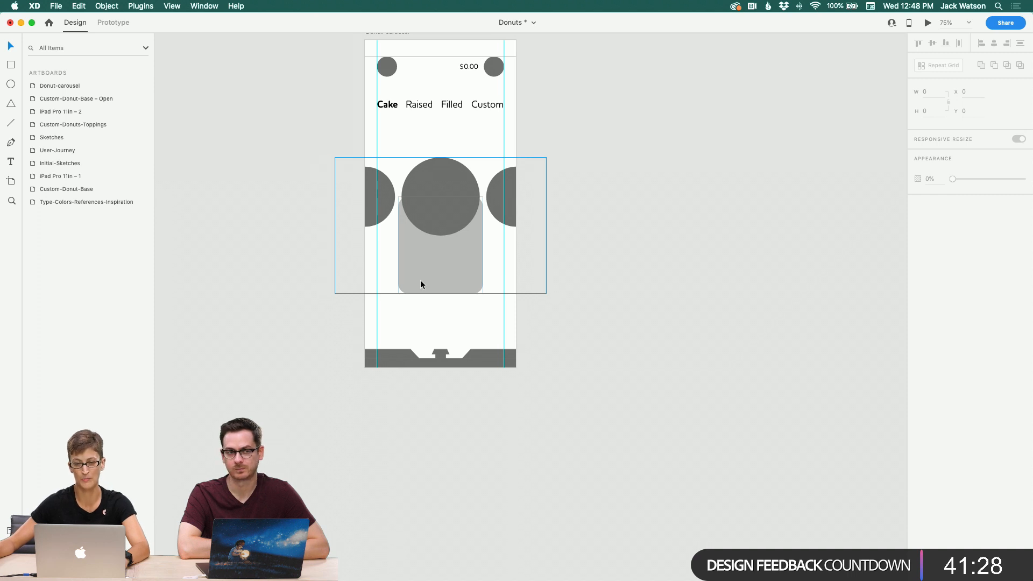
scroll(419, 281, "right", 1)
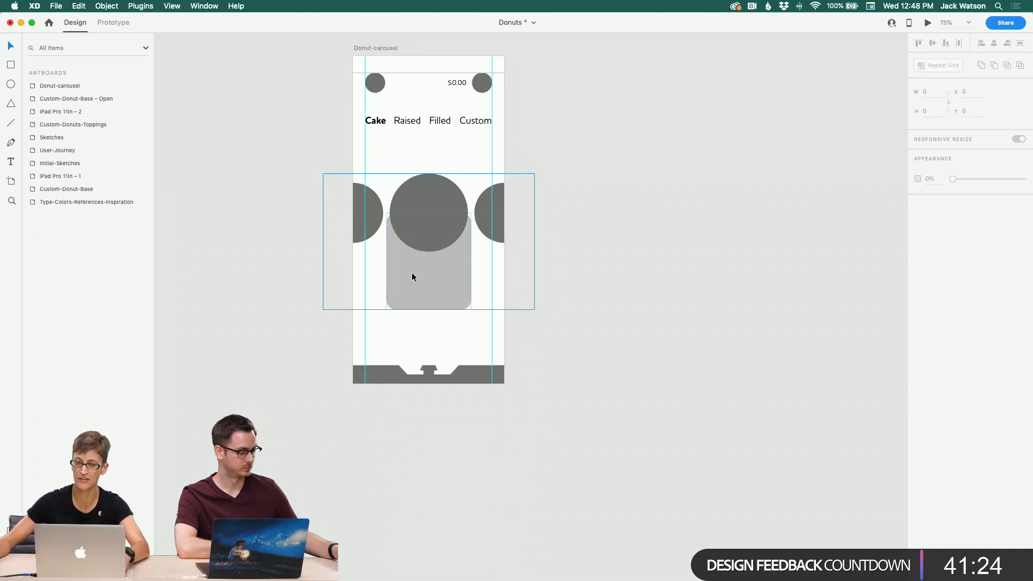
scroll(412, 274, "right", 5)
scroll(411, 278, "right", 1)
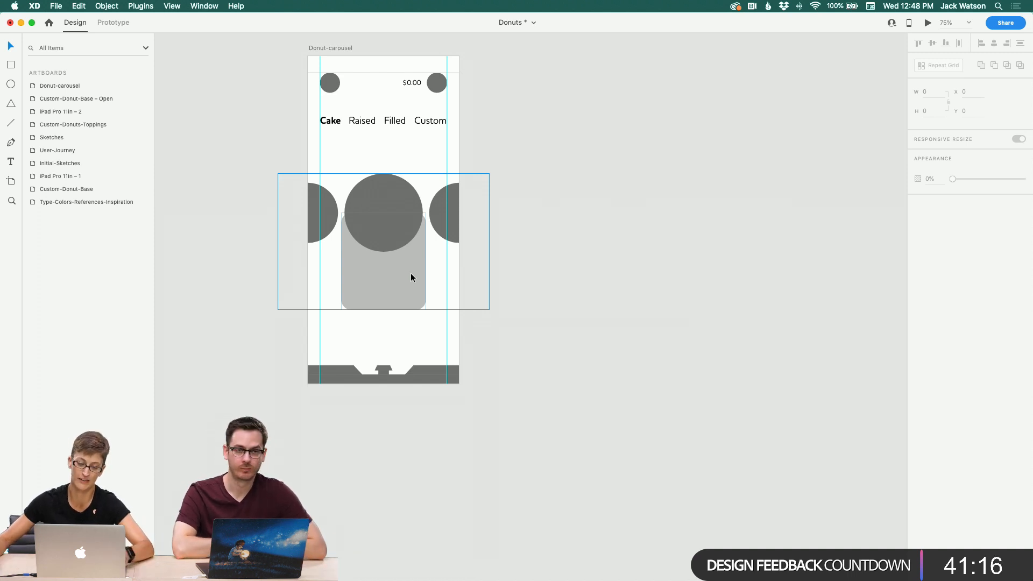
scroll(411, 273, "right", 1)
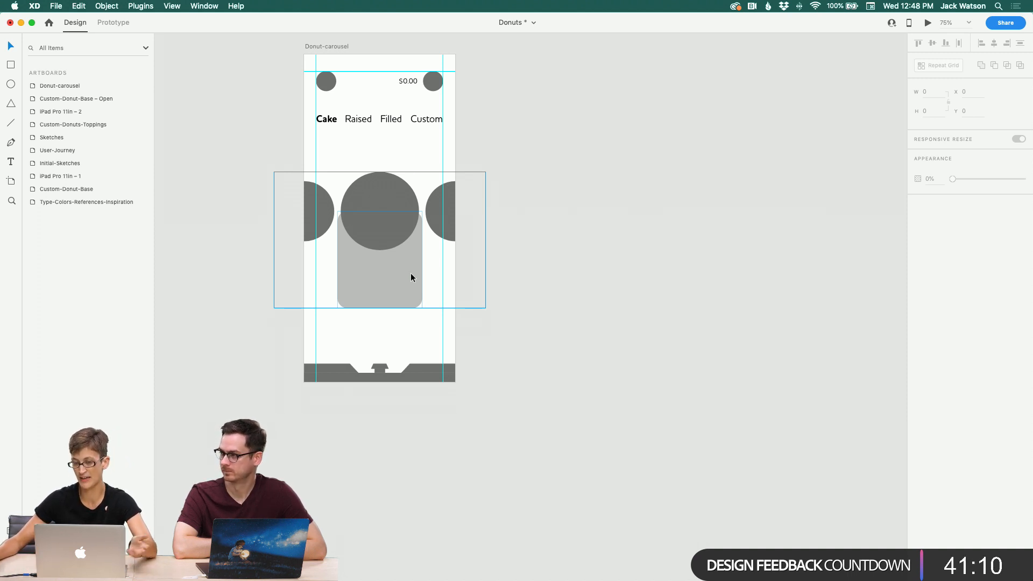
scroll(411, 274, "down", 2)
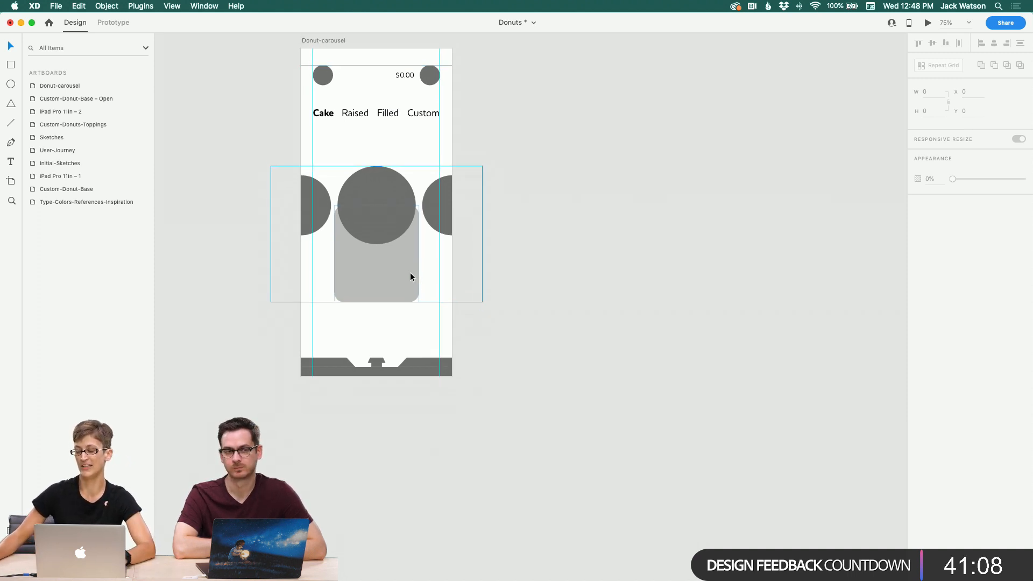
scroll(411, 275, "up", 2)
scroll(410, 275, "left", 2)
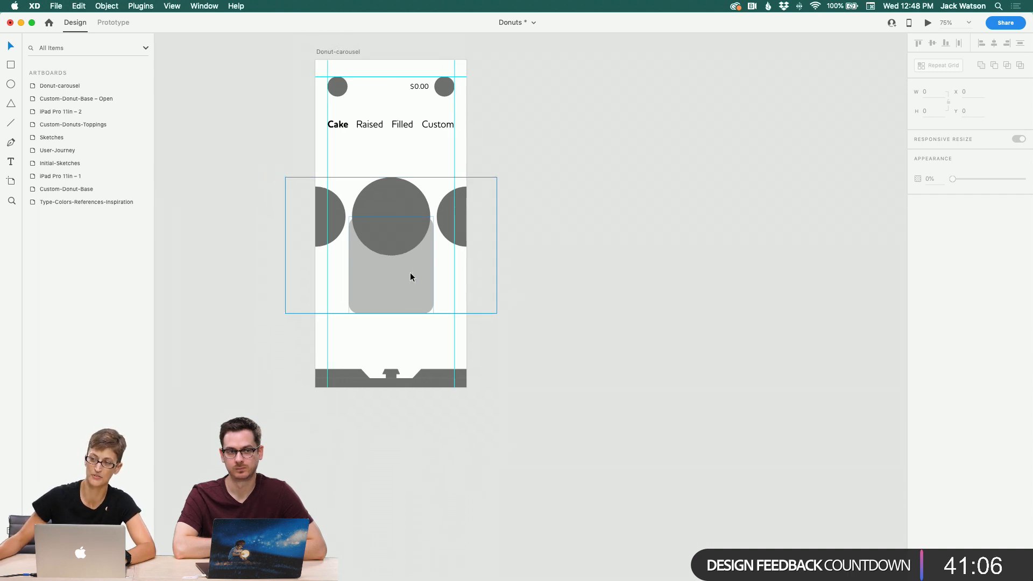
scroll(411, 274, "down", 3)
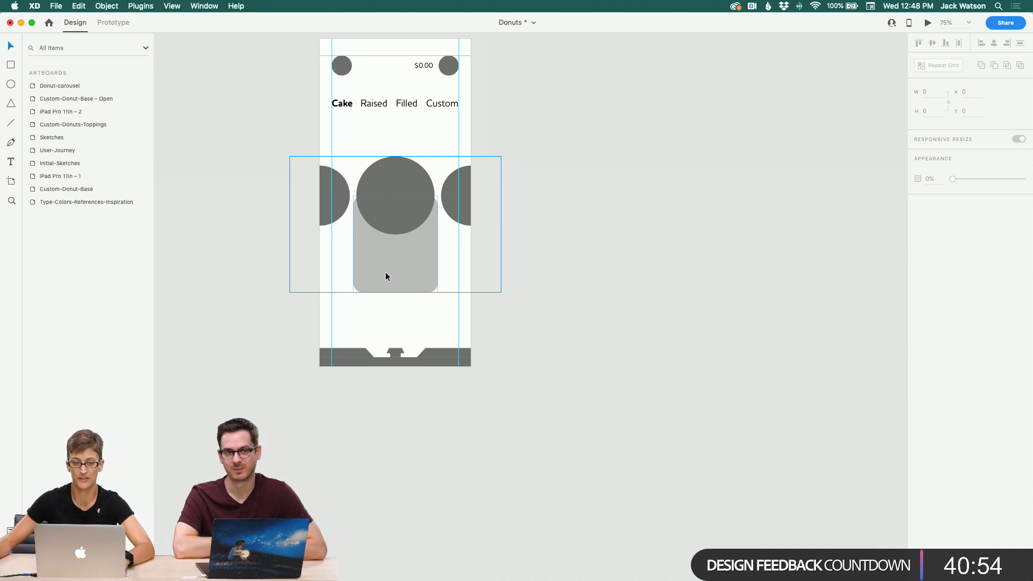
scroll(386, 272, "left", 3)
scroll(383, 275, "left", 3)
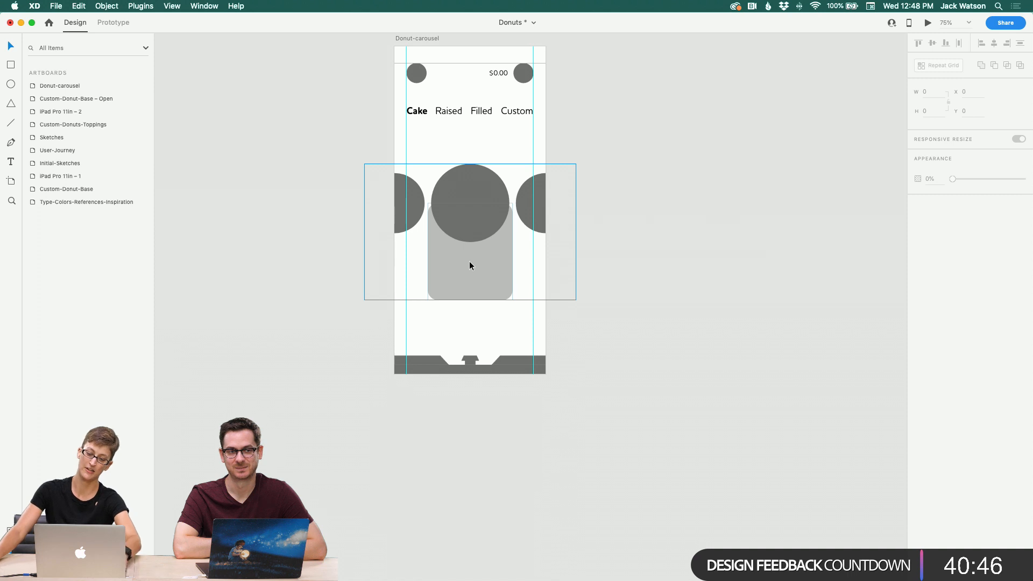
Step: Duplicate the Raised label onto the rectangle below the middle donut
mouse_move(289, 565)
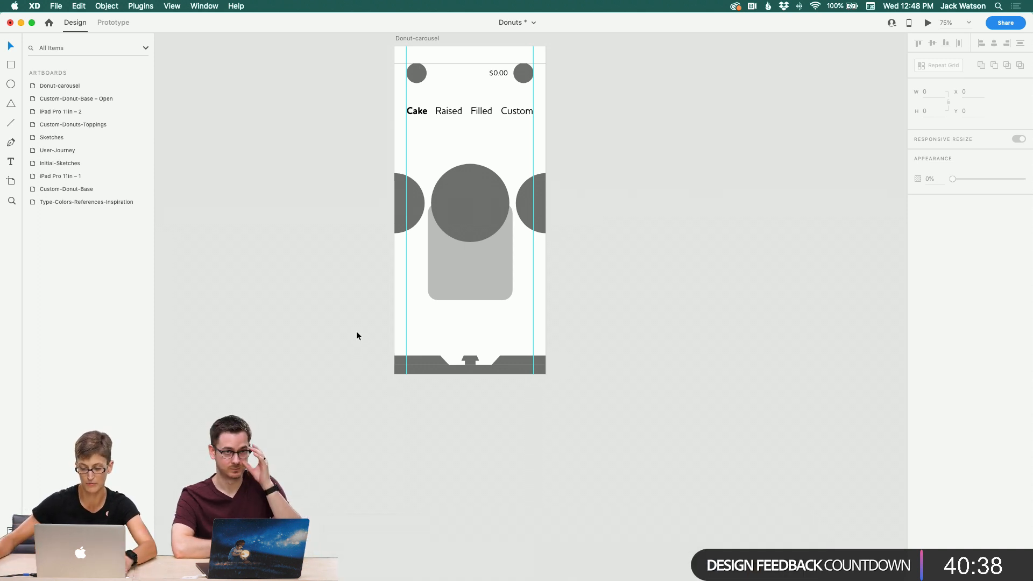
left_click(446, 110)
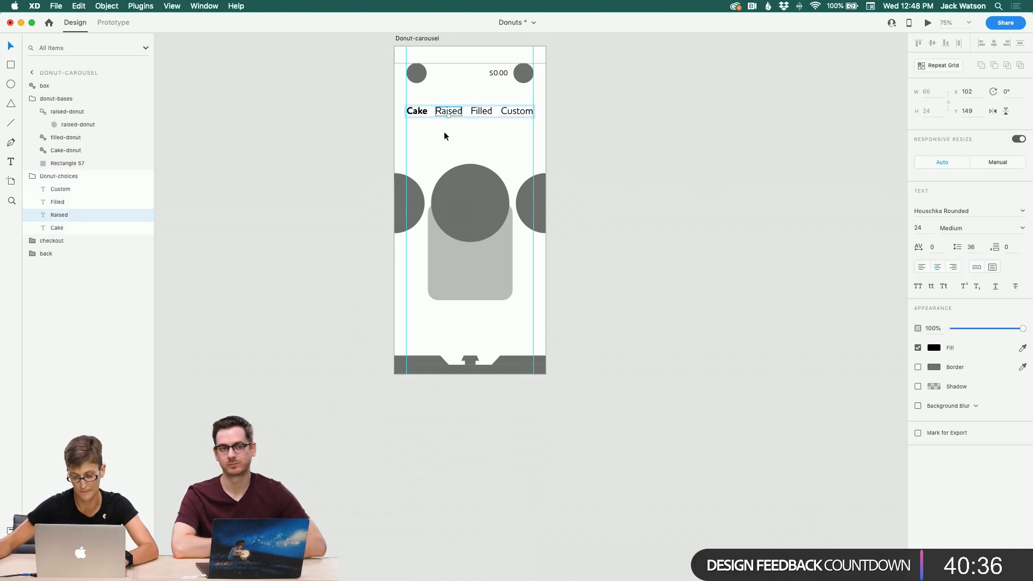
left_click_drag(453, 111, 453, 254)
Step: Change the duplicated label's text to Name
double_click(453, 254)
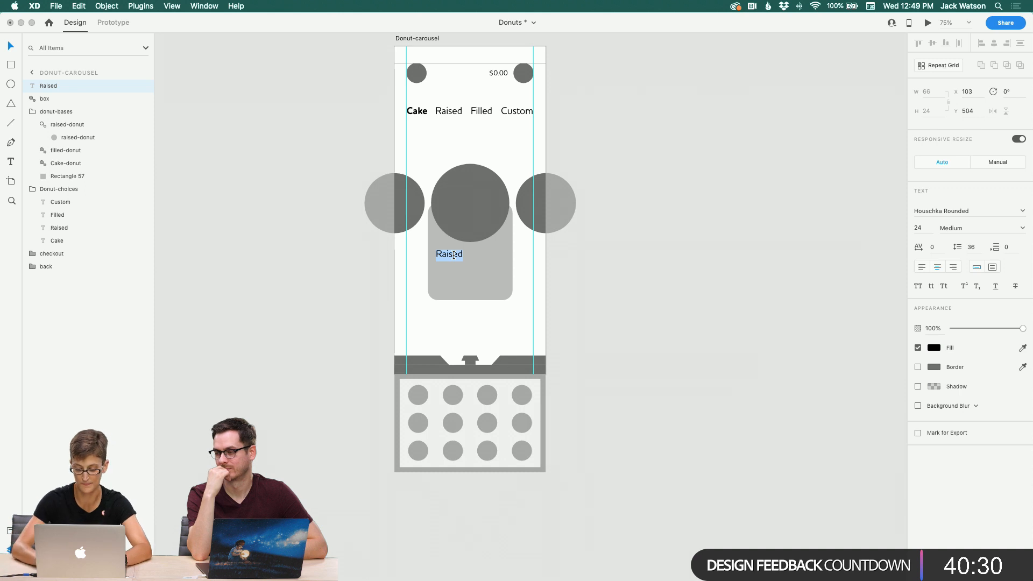
type("P")
key("BackSpace")
key("BackSpace")
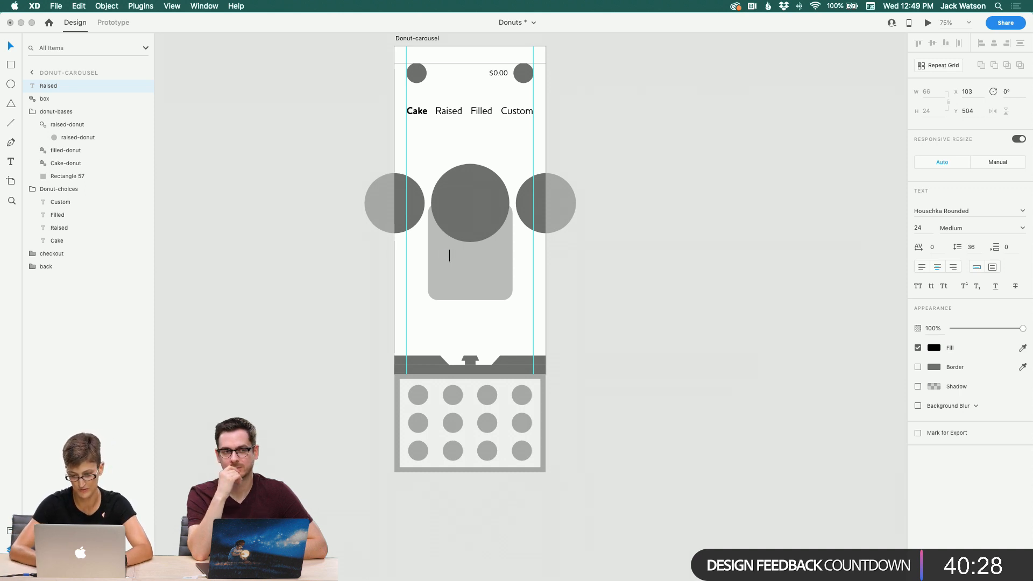
type("Name")
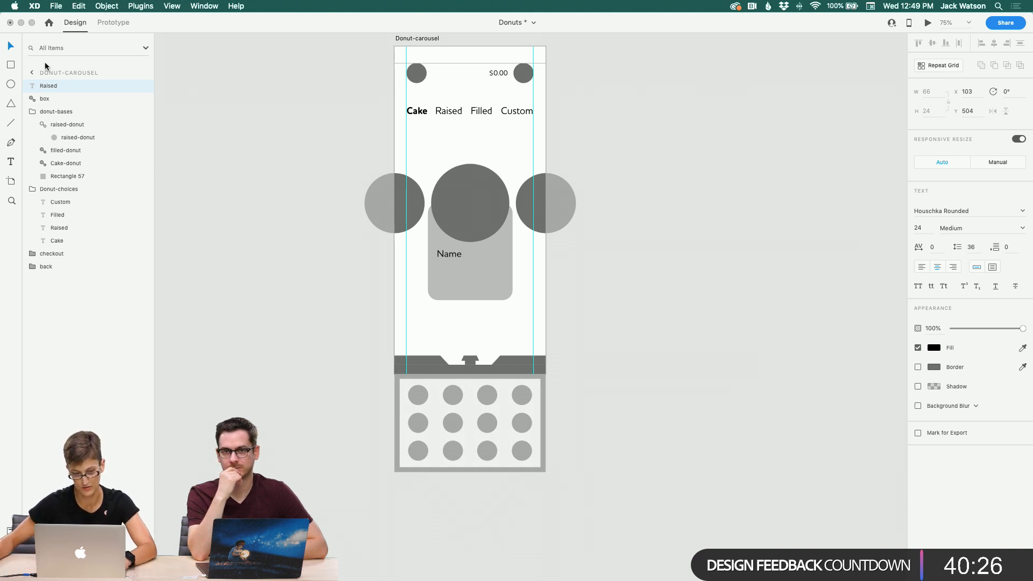
key("Escape")
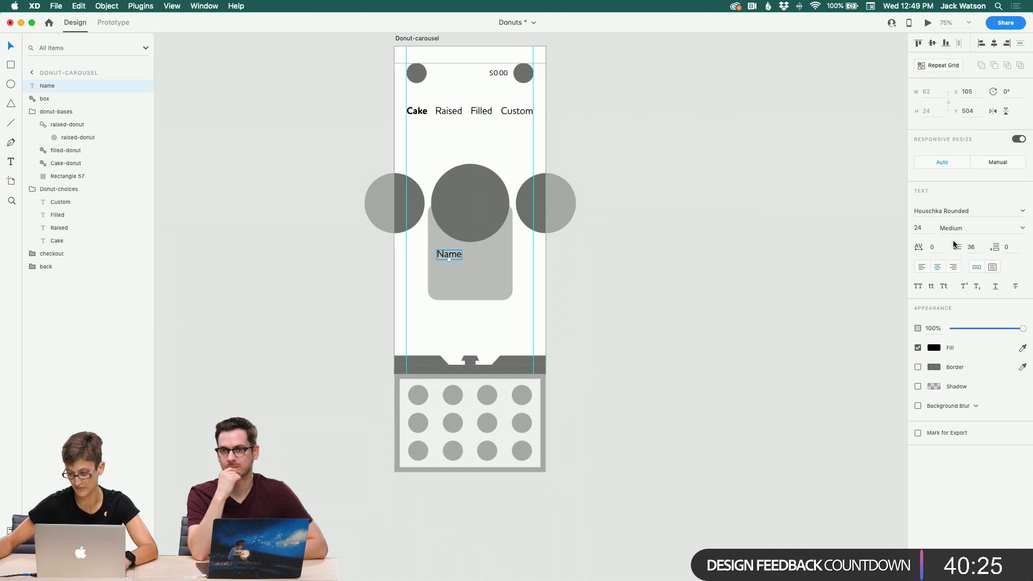
Step: Set the Name label's font weight to Bold
left_click(1022, 228)
left_click(990, 300)
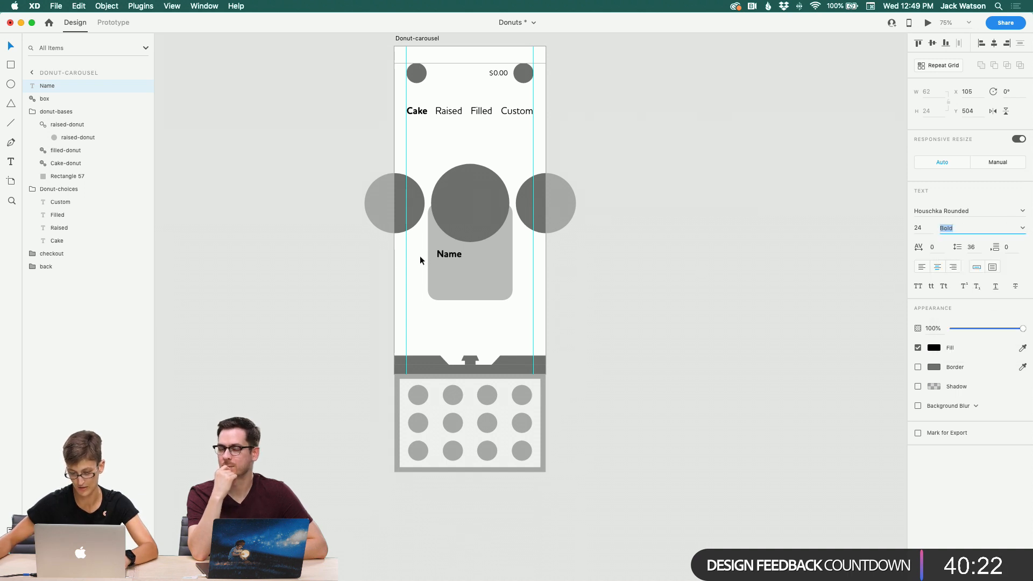
left_click(655, 289)
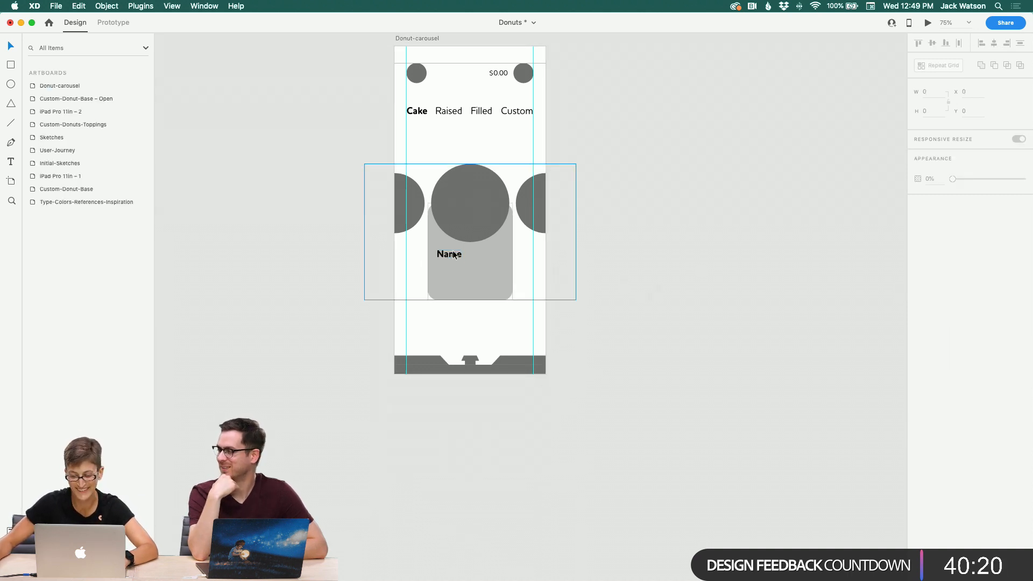
Step: Duplicate the Name label just below itself and set the copy's font weight to Medium
left_click(453, 253)
left_click_drag(453, 253, 452, 272)
left_click(1023, 229)
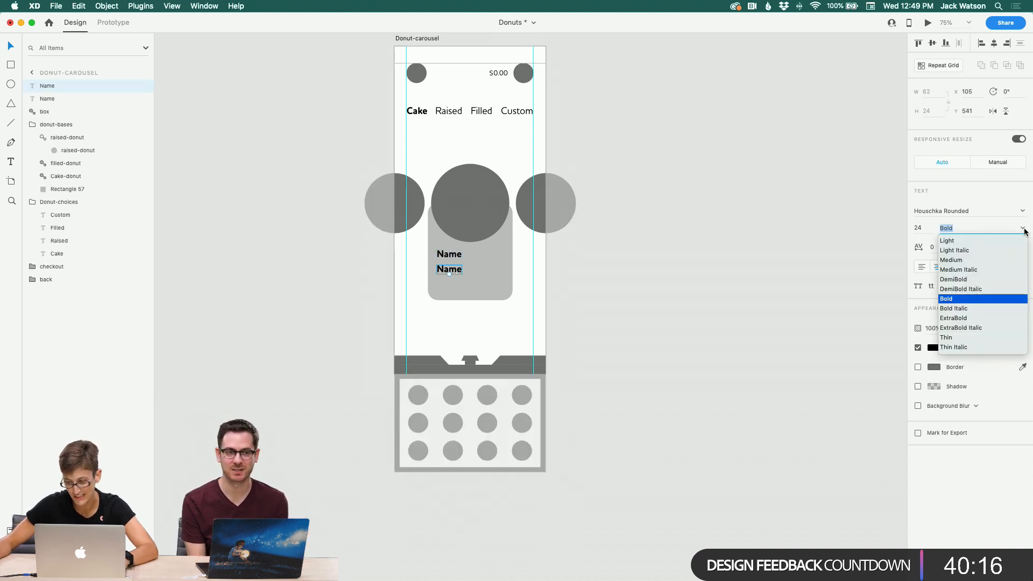
left_click(999, 261)
left_click(464, 272)
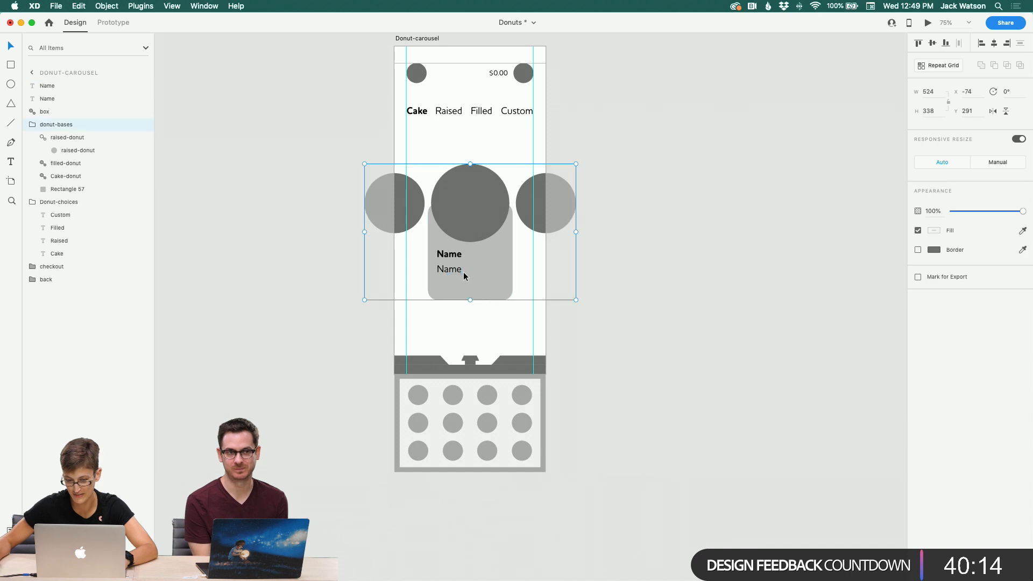
Step: Change the duplicated label's text to $Price
double_click(456, 270)
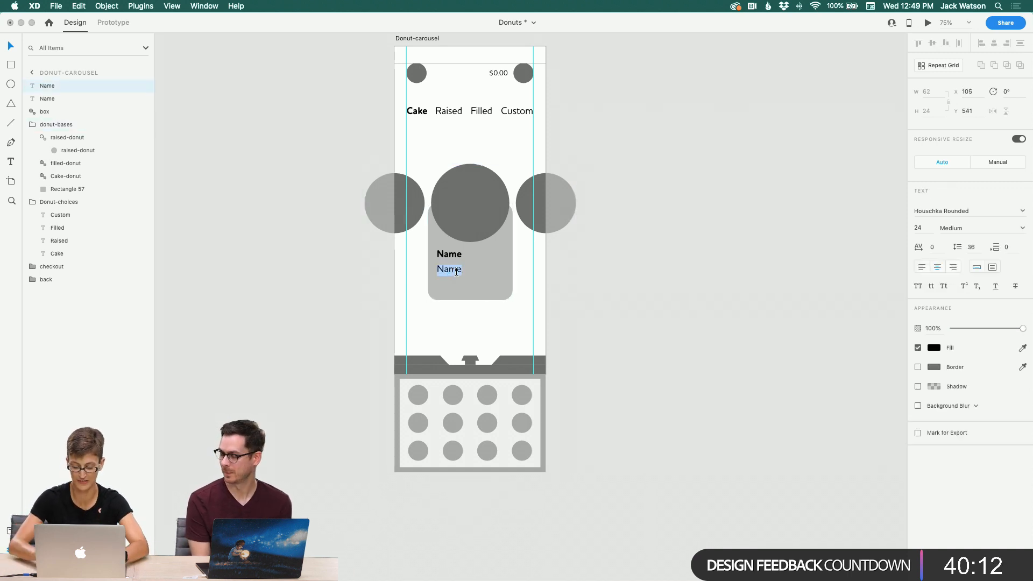
type("Price")
key("Escape")
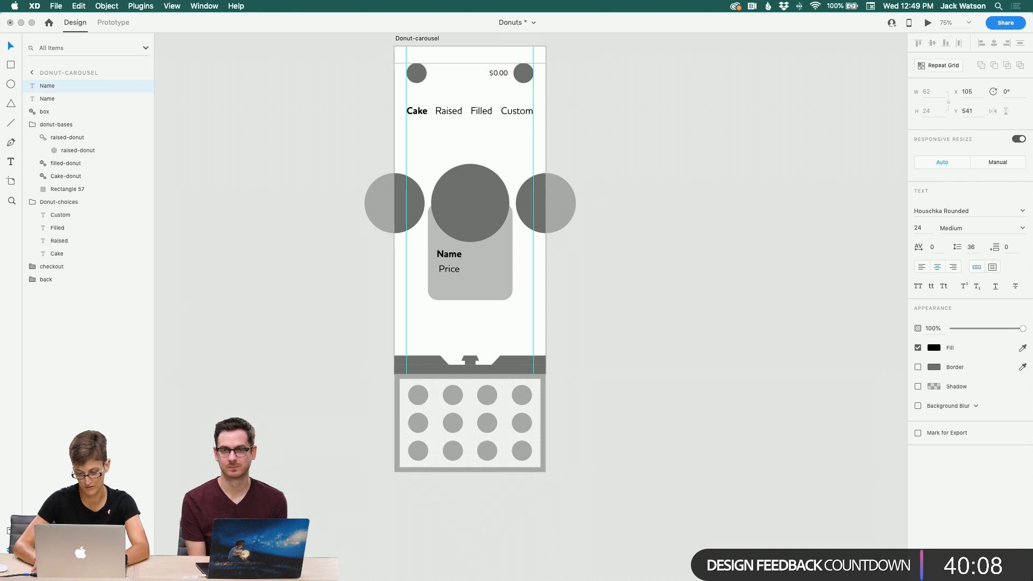
type("$")
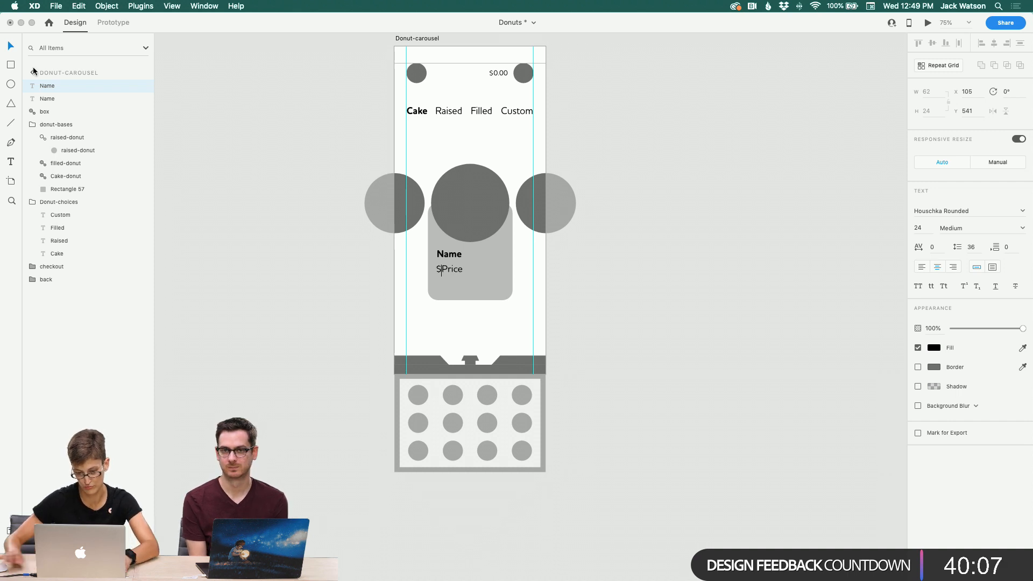
left_click(12, 46)
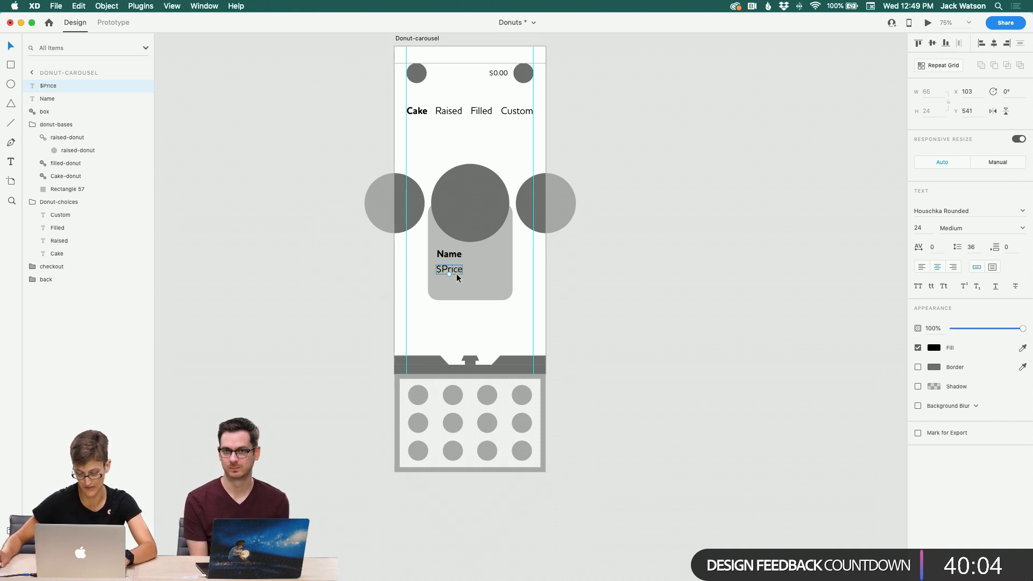
Step: Duplicate the $Price label below it and change the copy's text to Availibility
key("super+d")
left_click_drag(457, 270, 453, 283)
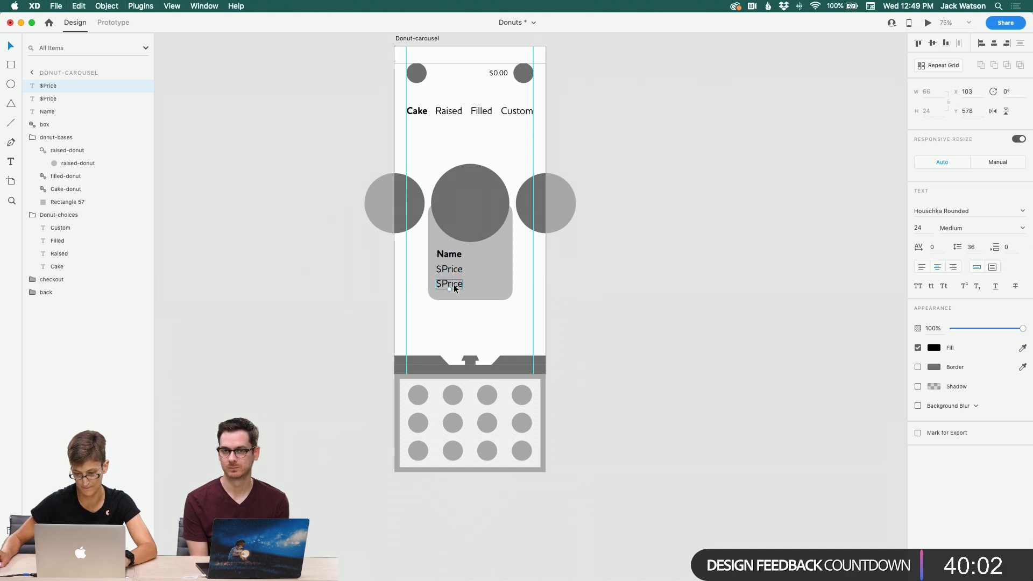
double_click(454, 285)
type("Av")
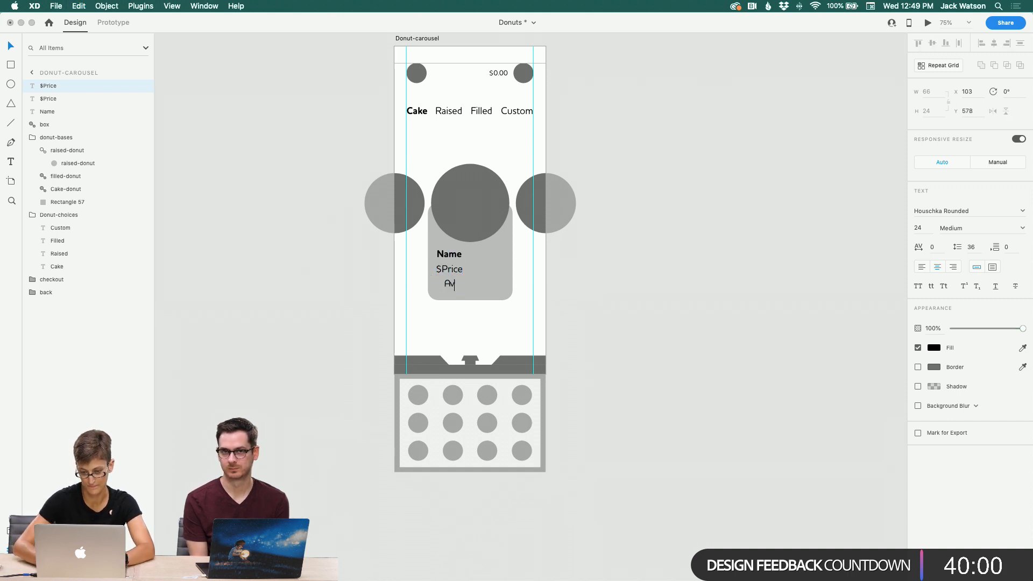
type("ai")
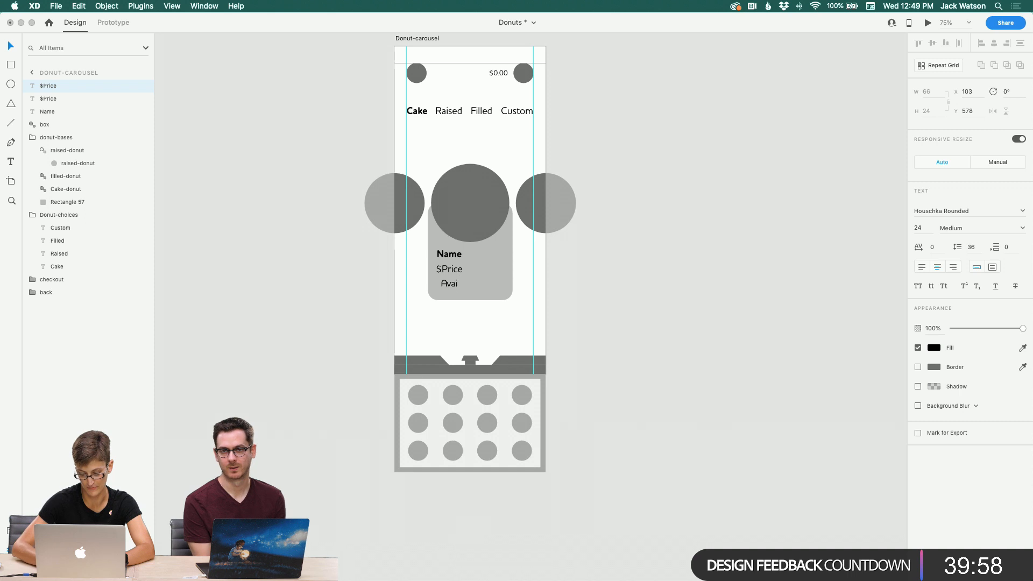
type("l")
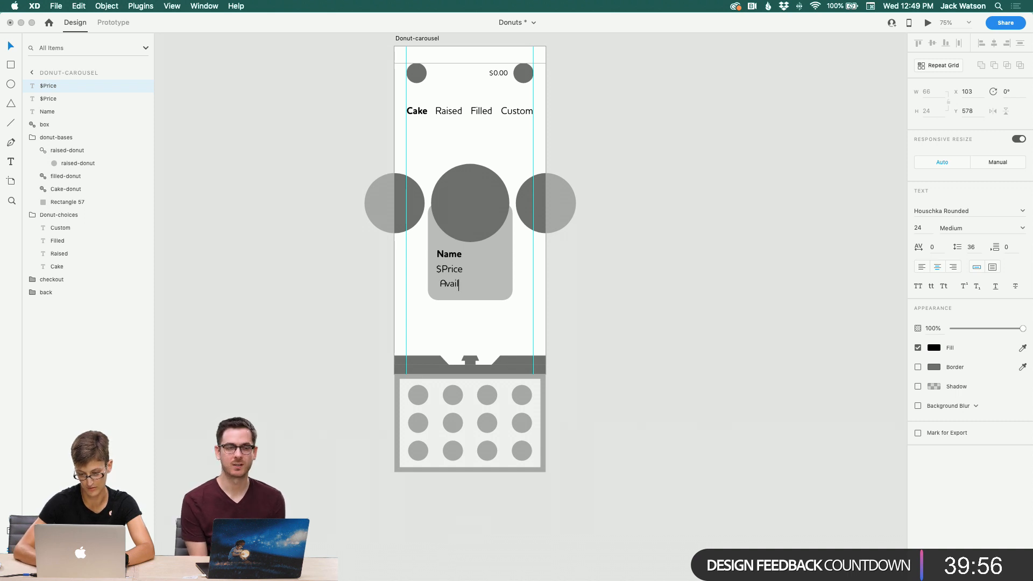
type("ib")
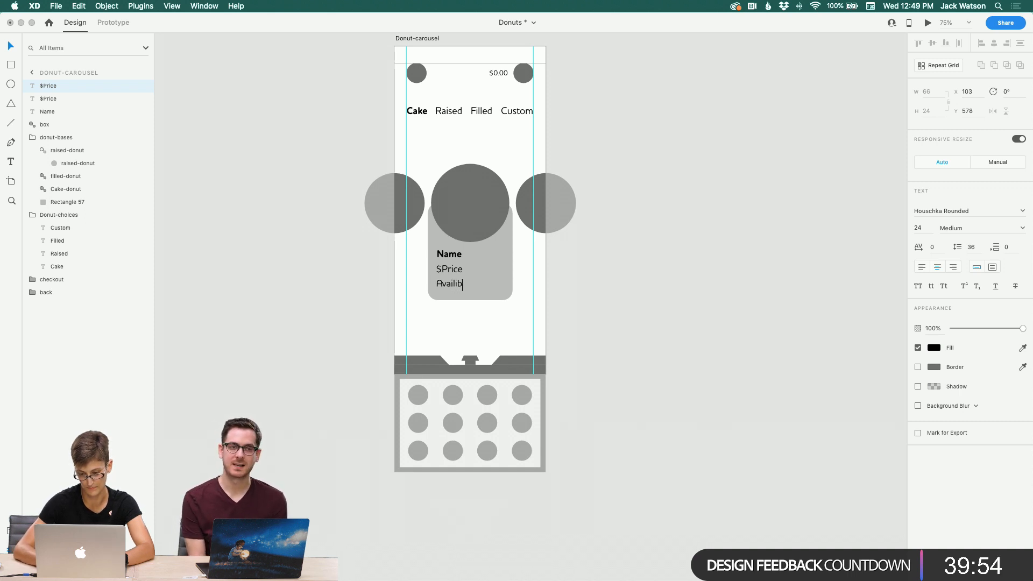
type("ility")
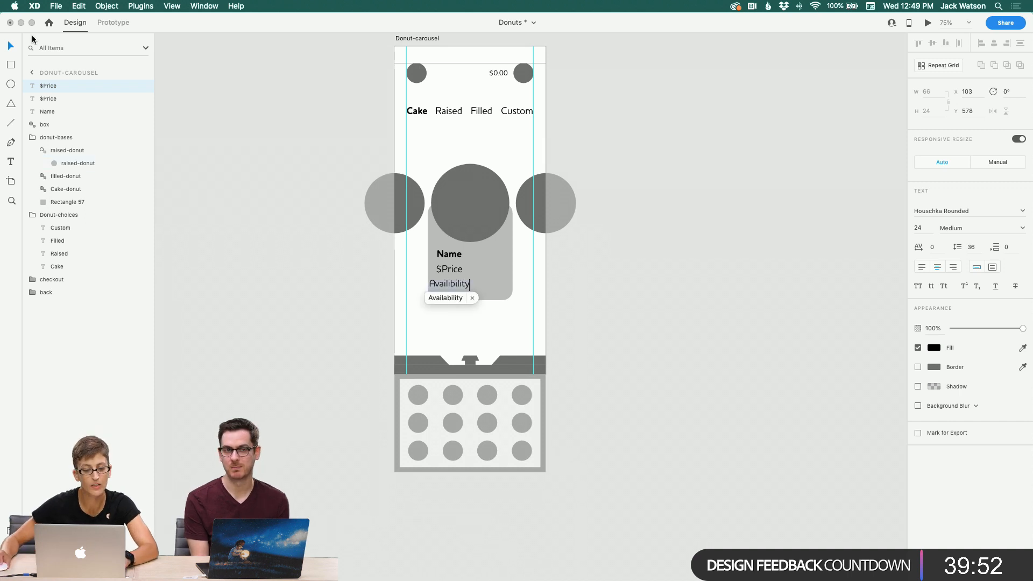
key("Escape")
Step: Left-align the Name, $Price and Availibility labels and shift them slightly right inside the rectangle
left_click(439, 270, "shift")
left_click(443, 260, "shift")
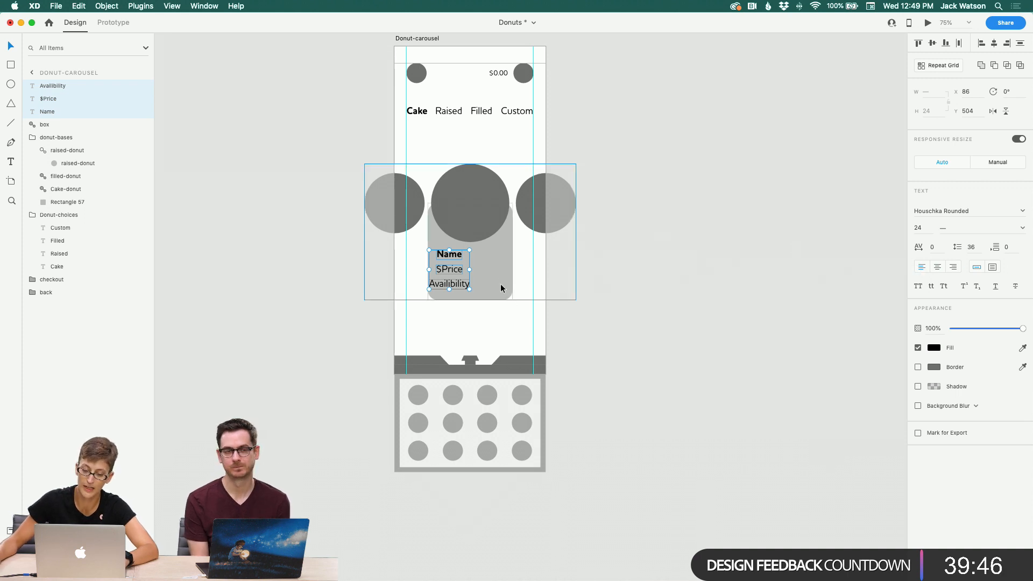
left_click(982, 43)
left_click_drag(441, 274, 447, 275)
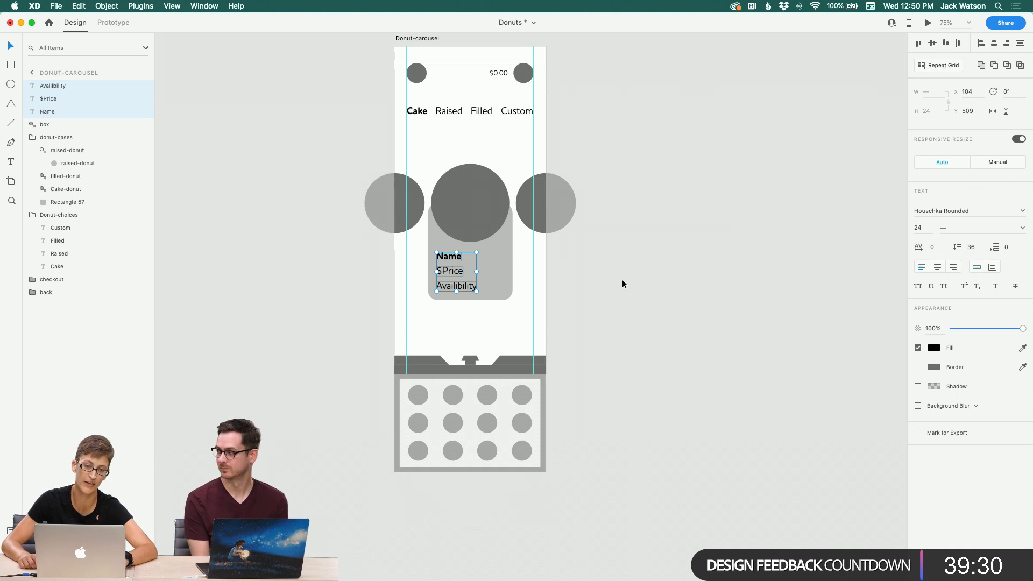
left_click(585, 279)
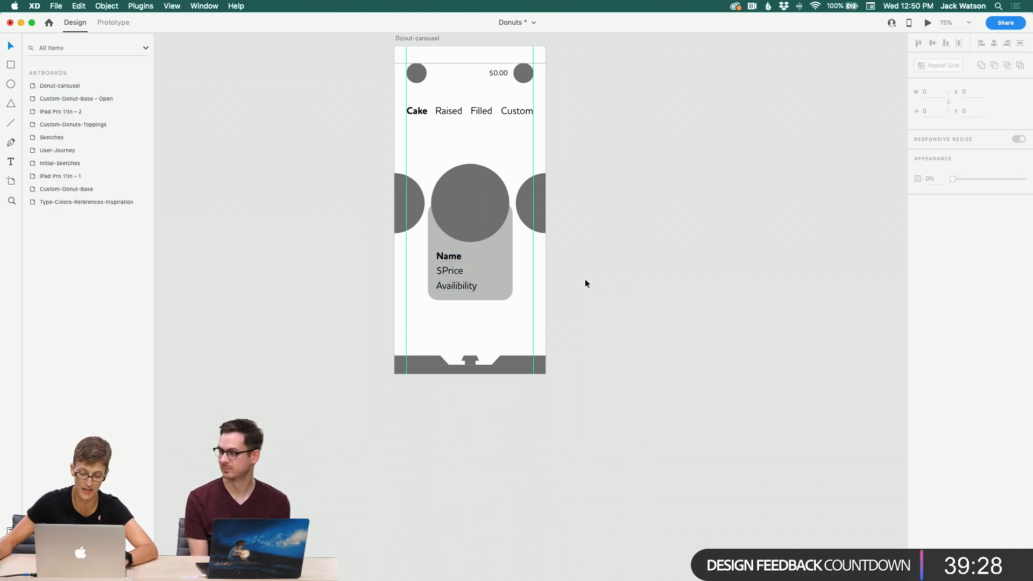
scroll(585, 280, "left", 2)
scroll(585, 280, "left", 1)
scroll(586, 281, "down", 3)
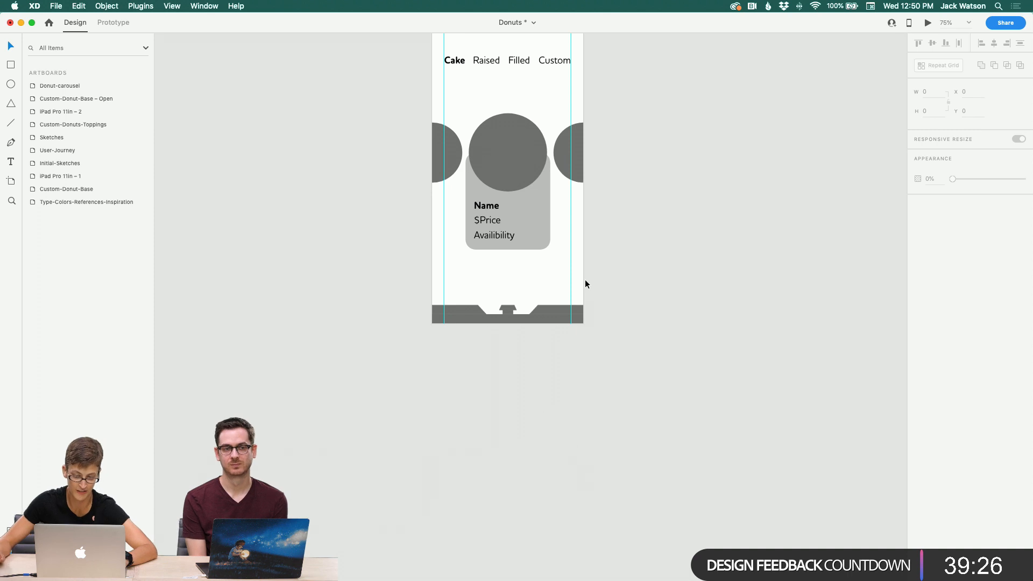
scroll(585, 281, "left", 1)
scroll(586, 280, "up", 5)
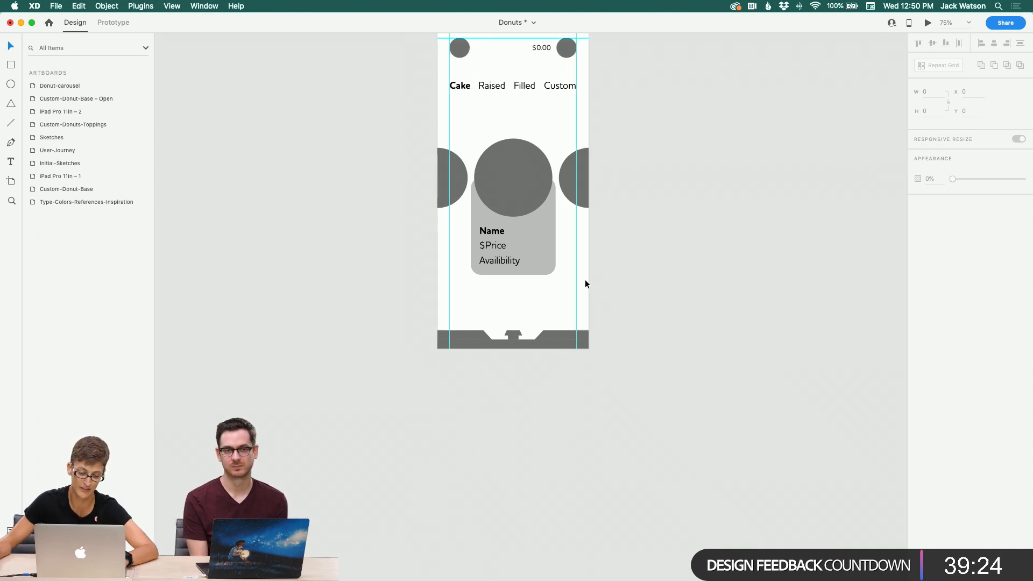
scroll(585, 285, "up", 4)
scroll(585, 284, "down", 2)
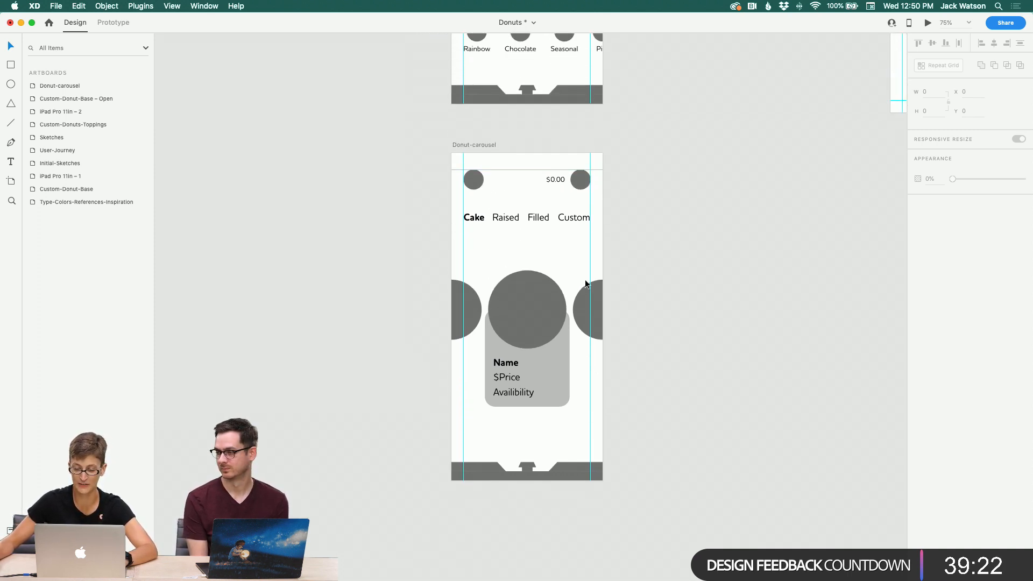
scroll(584, 284, "down", 3)
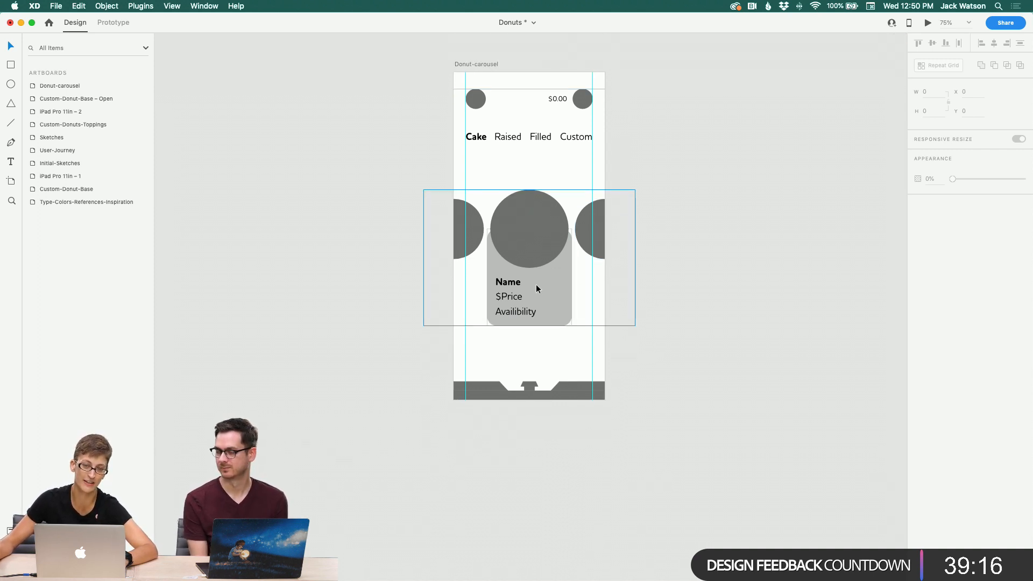
scroll(536, 288, "down", 1)
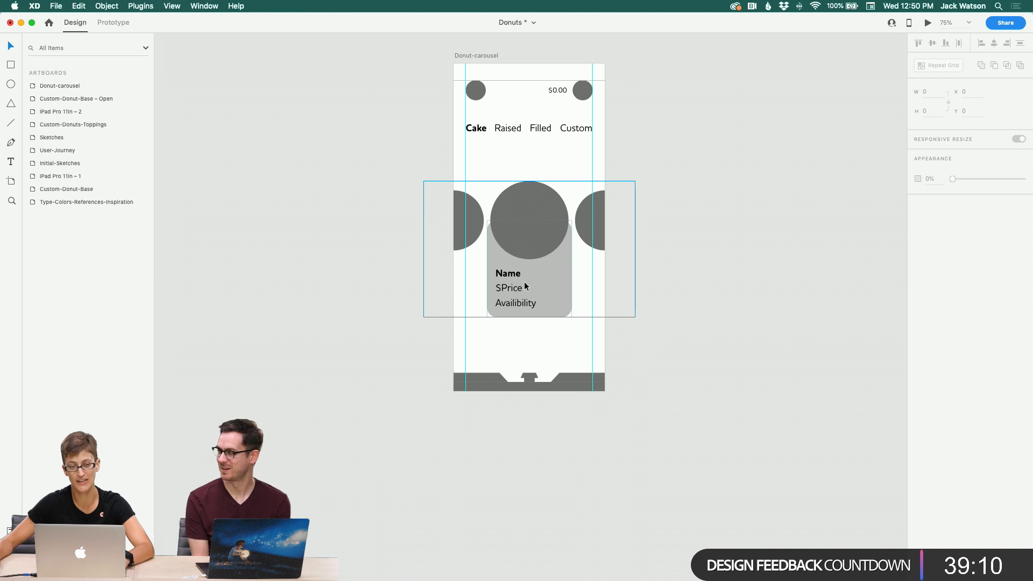
double_click(519, 278)
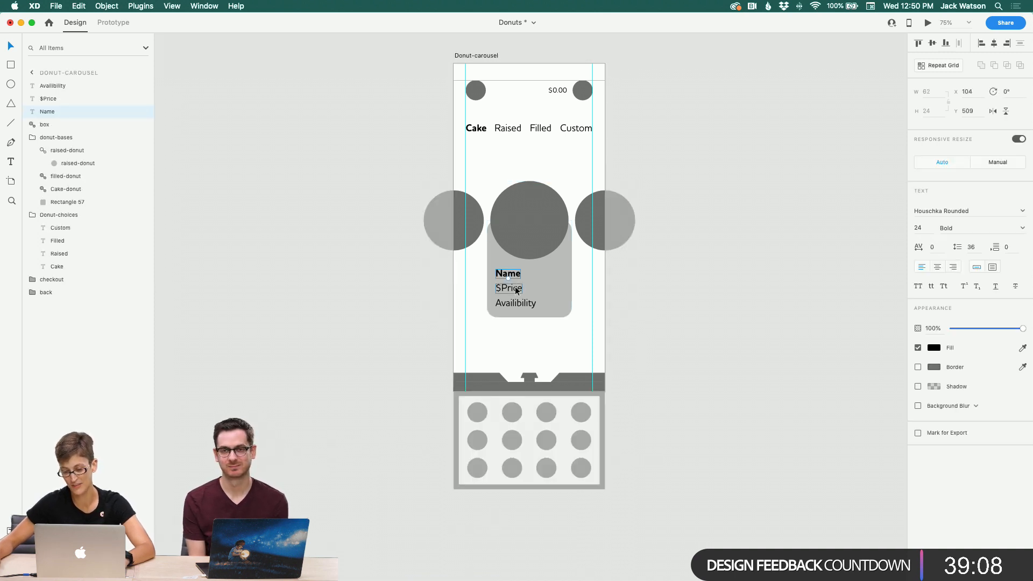
left_click(628, 292)
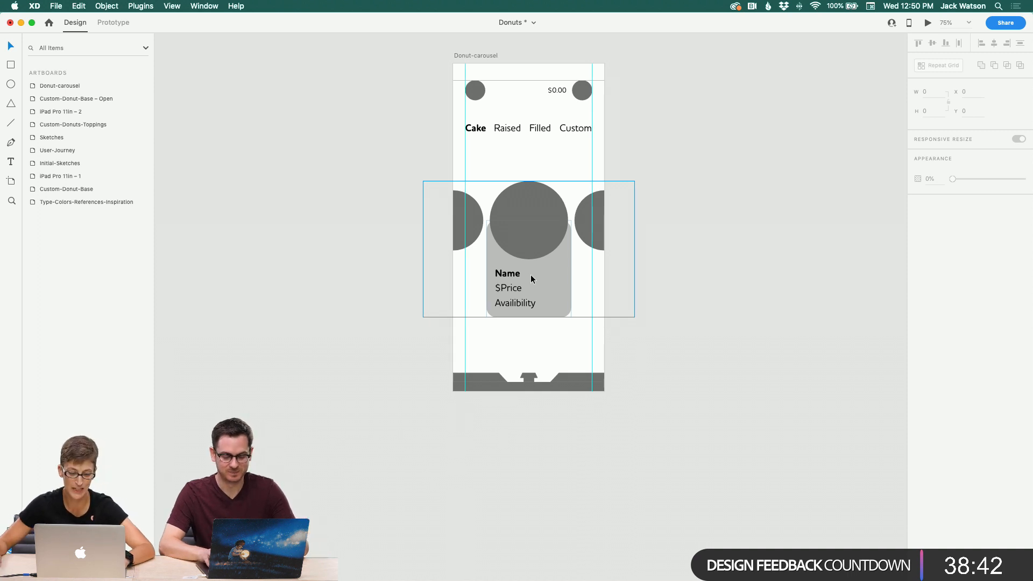
scroll(531, 277, "right", 3)
scroll(530, 277, "left", 5)
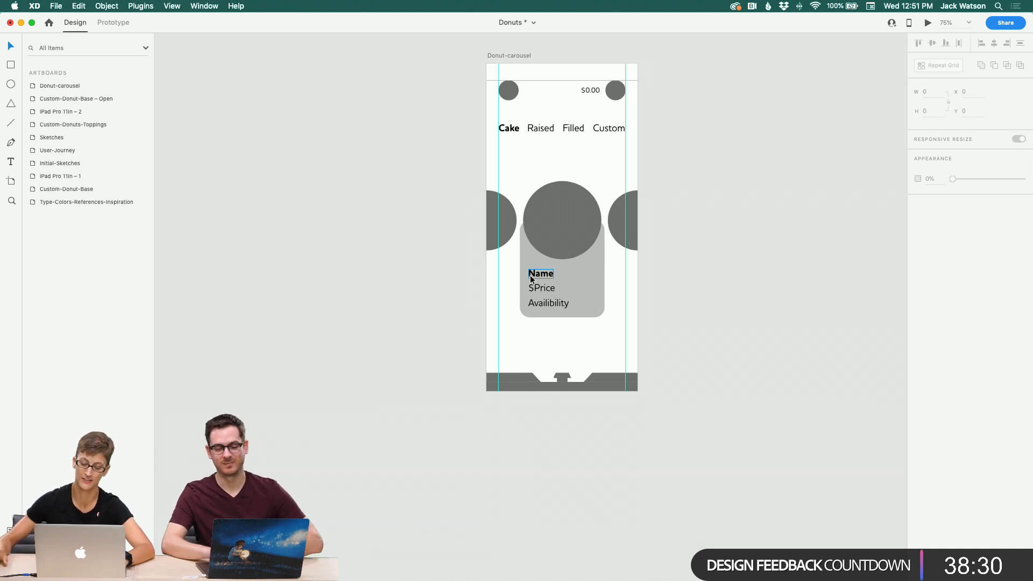
scroll(482, 224, "left", 2)
scroll(483, 224, "down", 3)
scroll(482, 230, "down", 2)
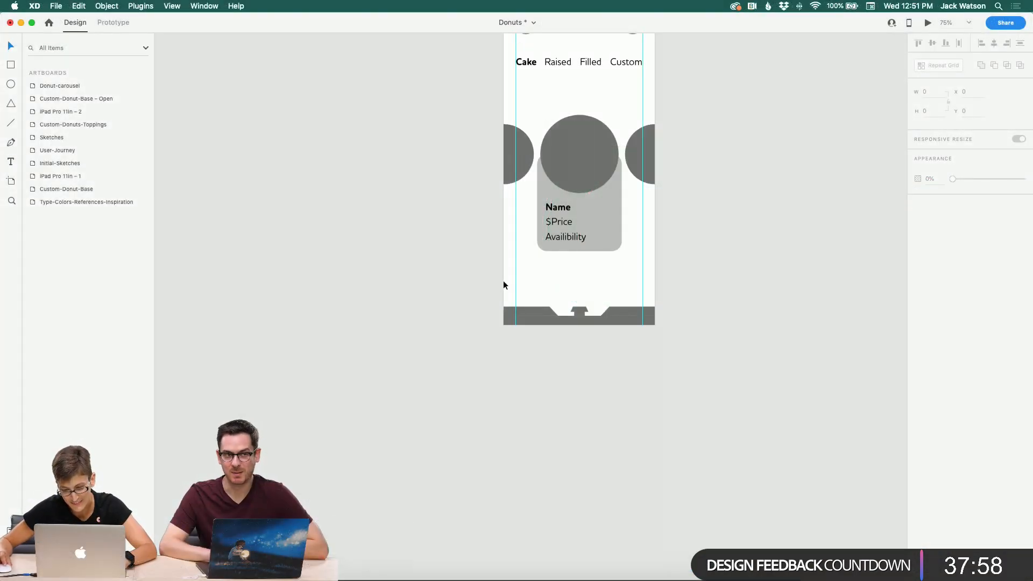
Step: Group the middle donut with its rectangle and the Name, $Price and Availibility labels
left_click(553, 179)
double_click(565, 173)
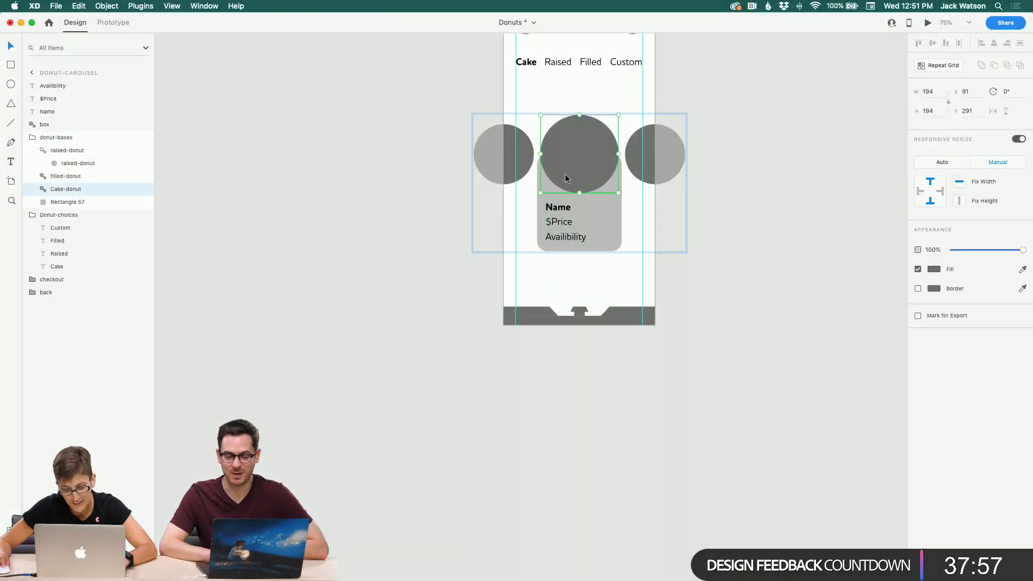
left_click(558, 208, "shift")
left_click(561, 220, "shift")
left_click(569, 238, "shift")
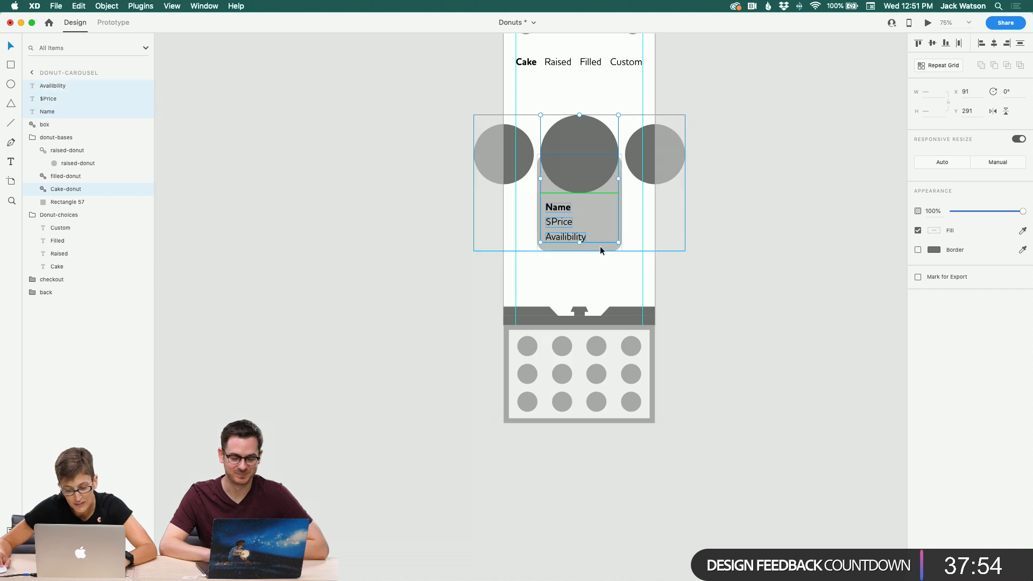
left_click(599, 246, "shift")
double_click(599, 241)
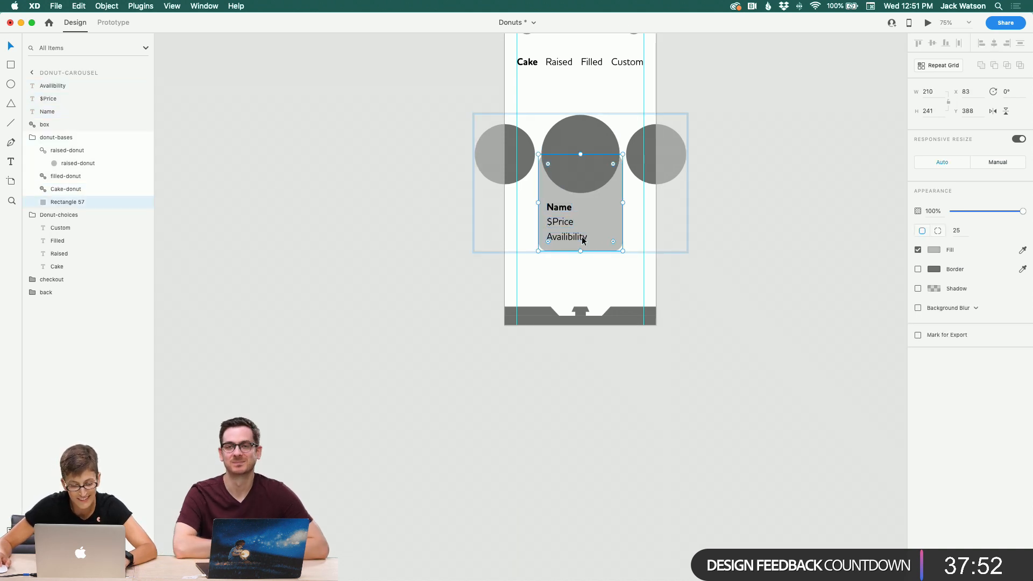
left_click(72, 164)
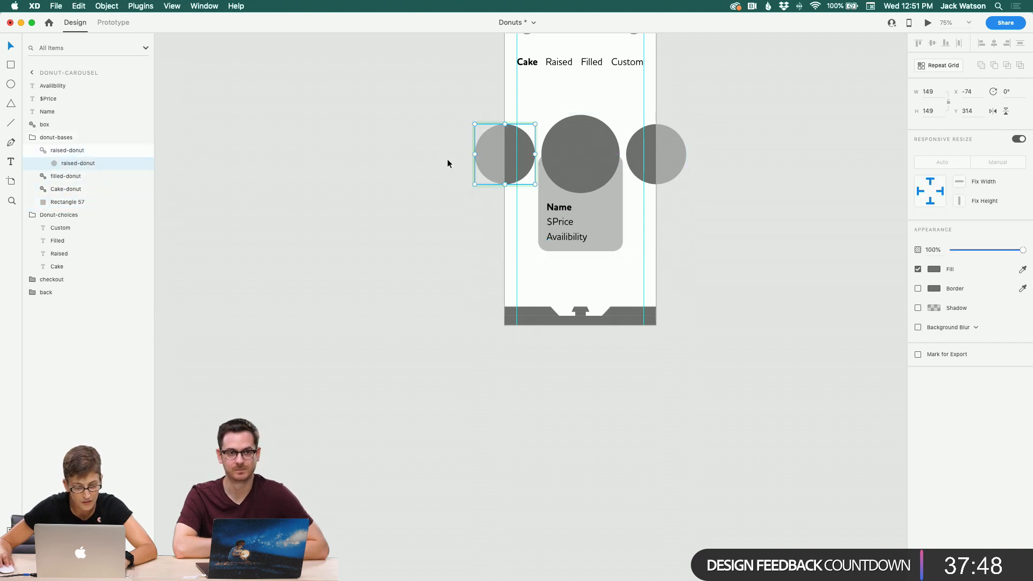
double_click(552, 164)
right_click(553, 167)
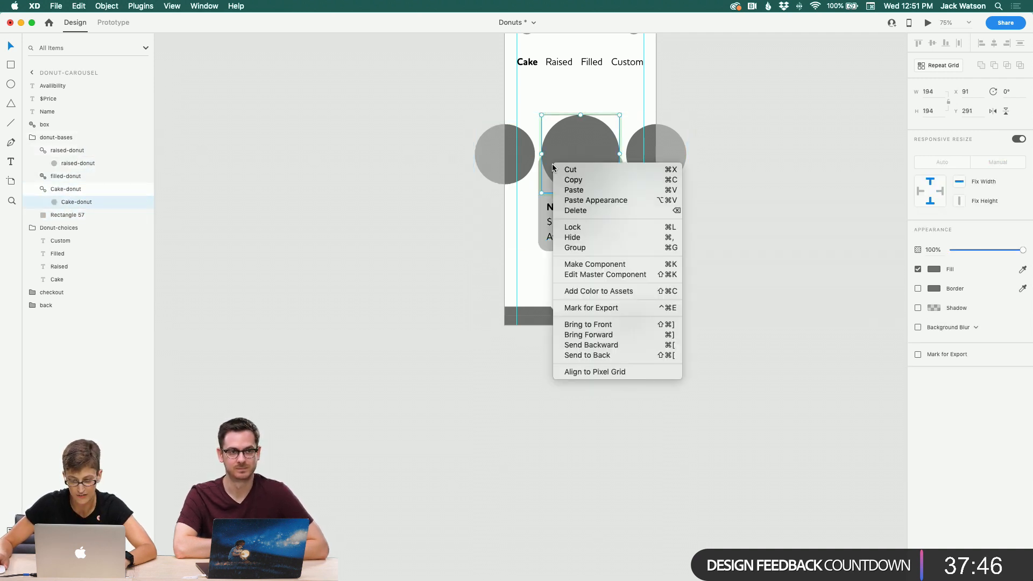
key("Escape")
left_click(578, 226, "shift")
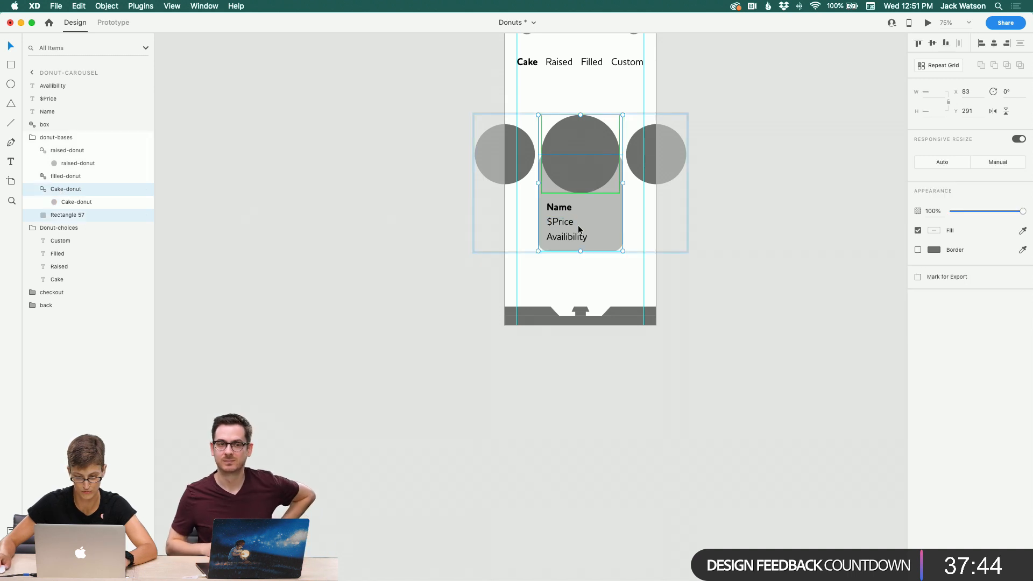
left_click(565, 211, "shift")
left_click(665, 155)
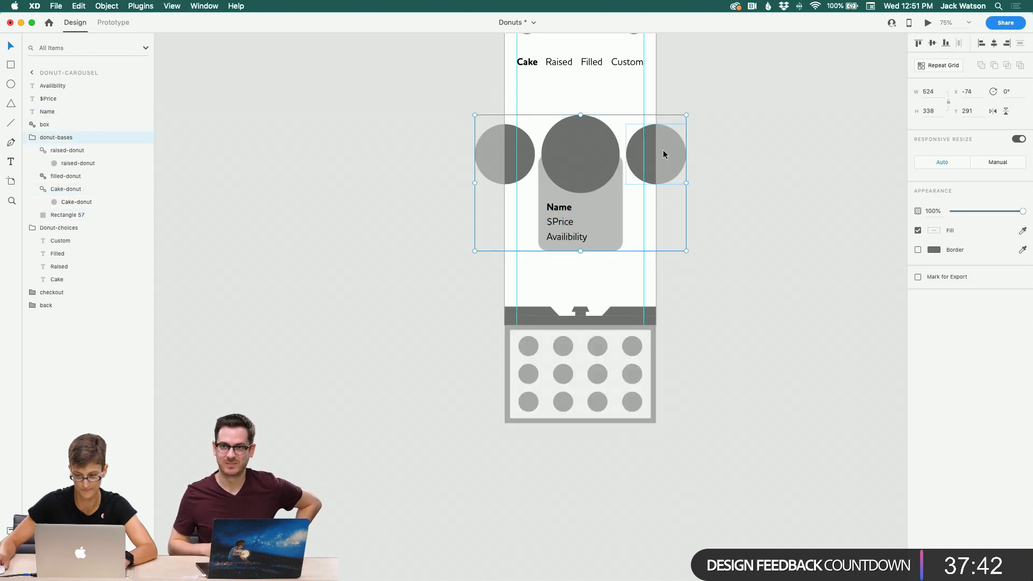
right_click(664, 151)
left_click(694, 244)
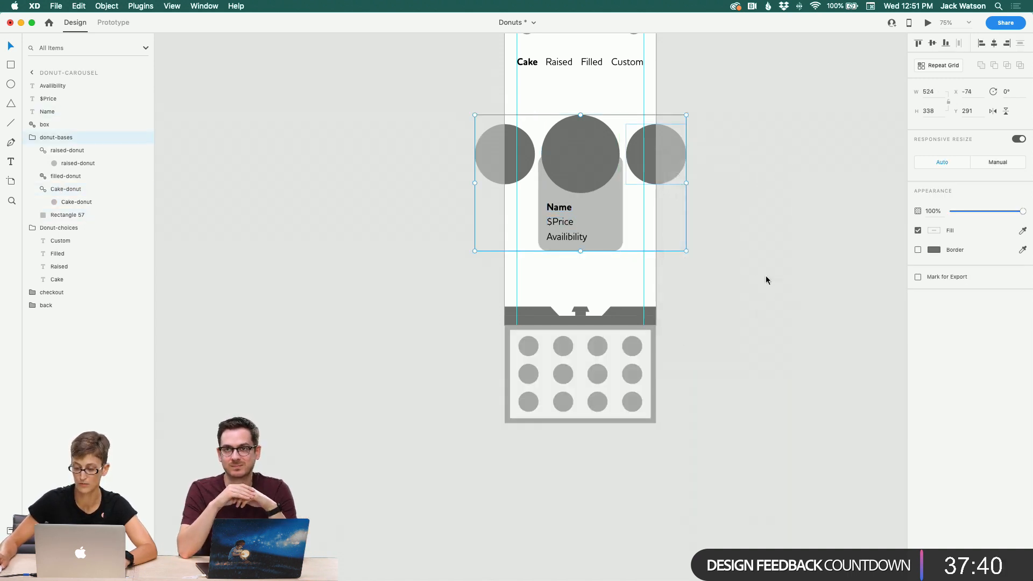
left_click_drag(556, 273, 552, 167)
key("super+g")
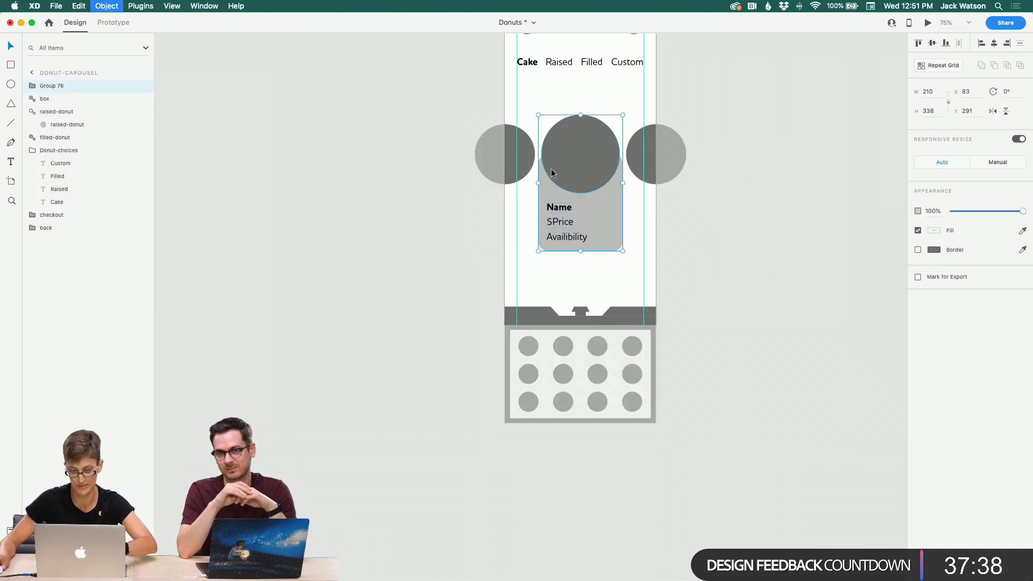
Step: Rename the grouped card donut-card and make it a component
double_click(47, 87)
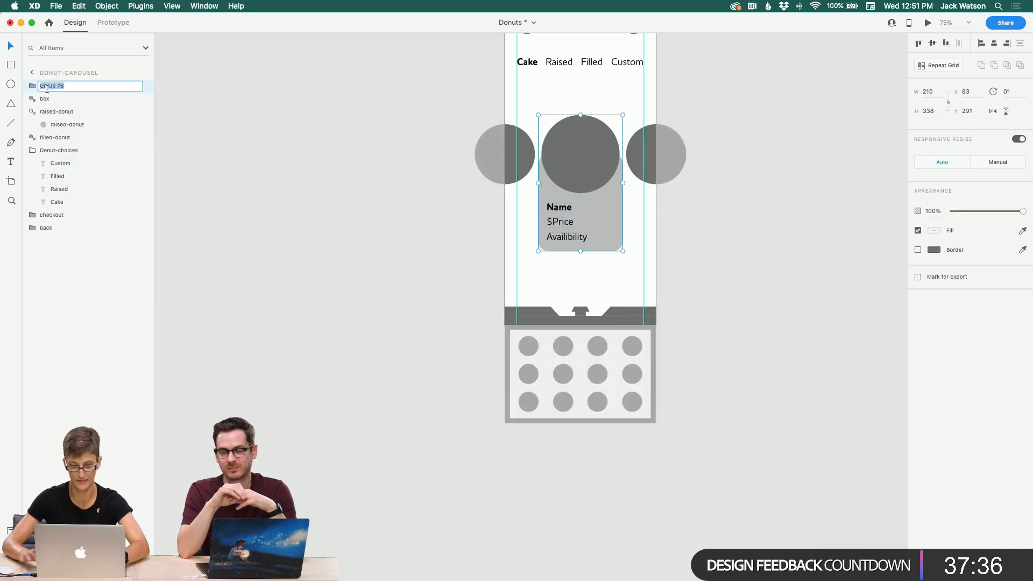
type("ca")
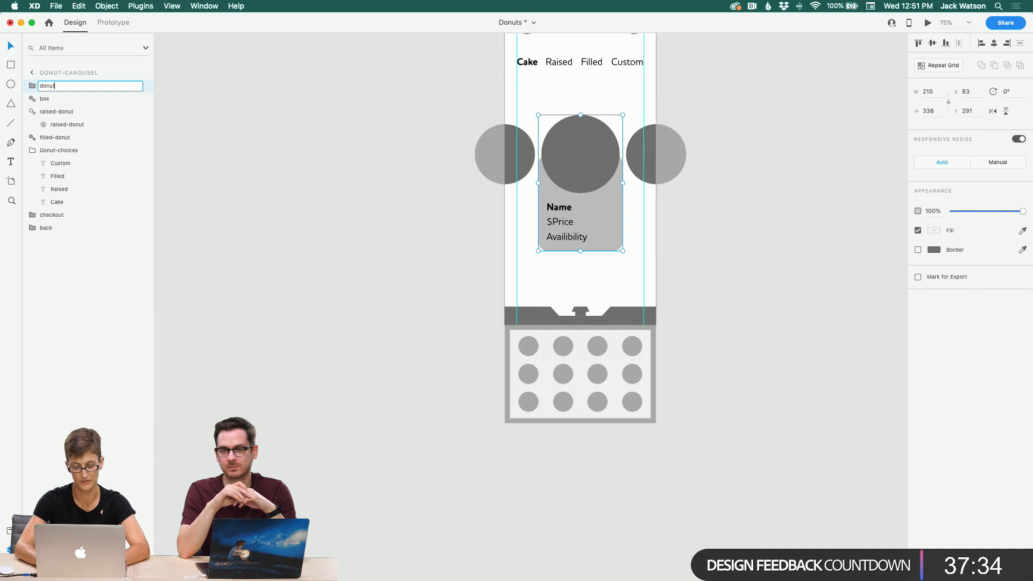
type("ard")
key("Return")
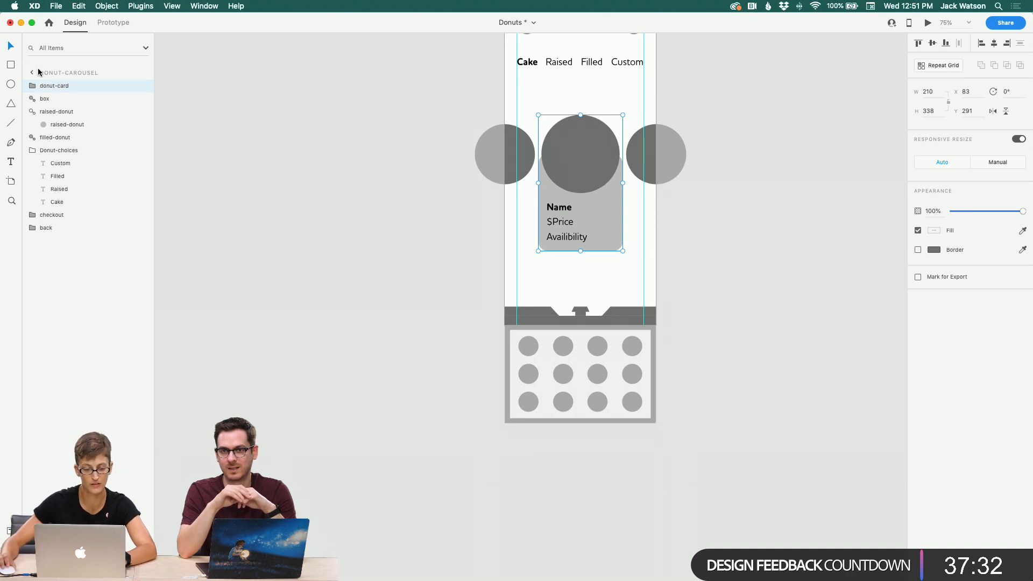
right_click(50, 86)
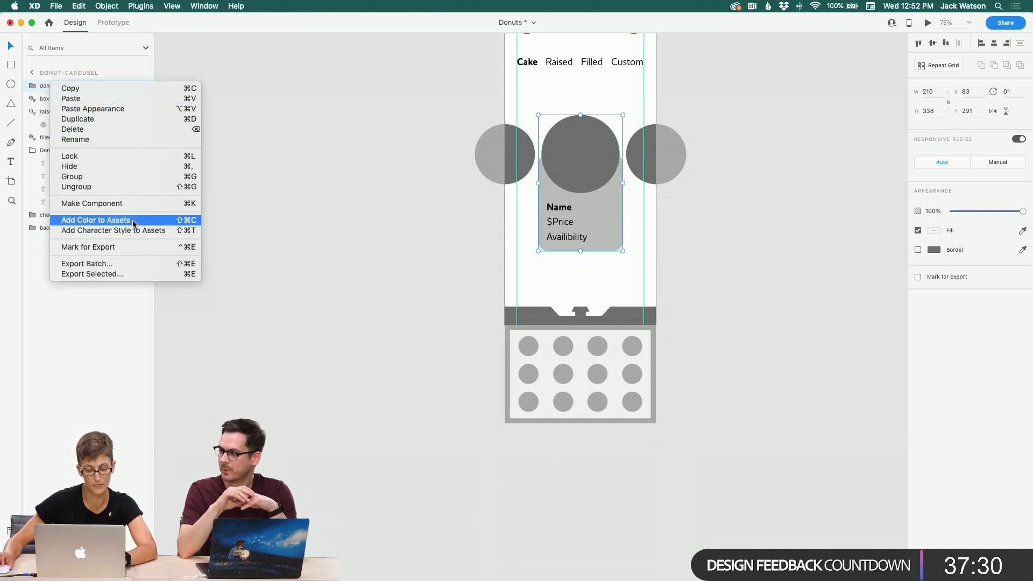
left_click(132, 204)
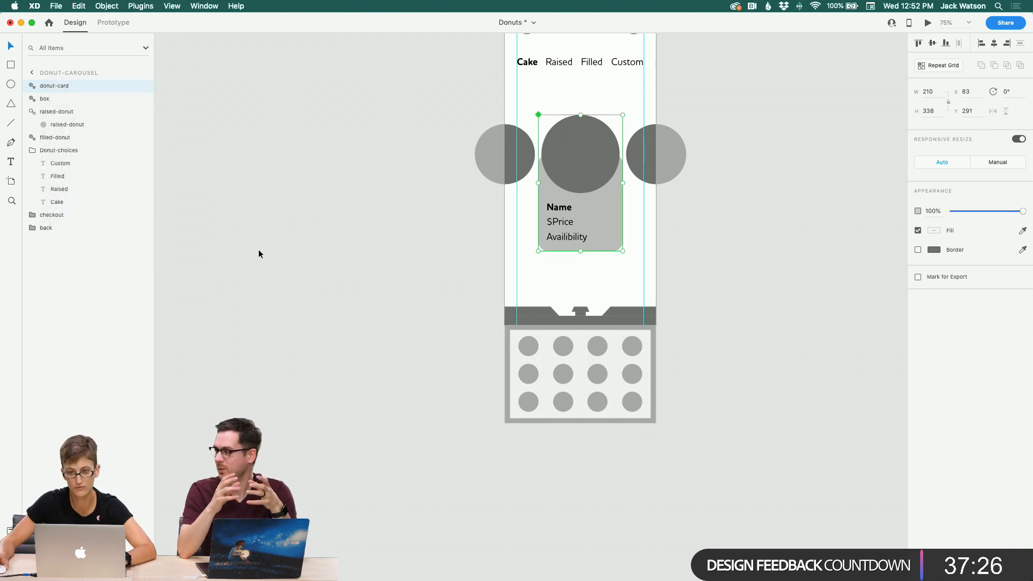
Step: Examine the donut-card component and its labels on the Donut-carousel artboard
scroll(259, 254, "right", 4)
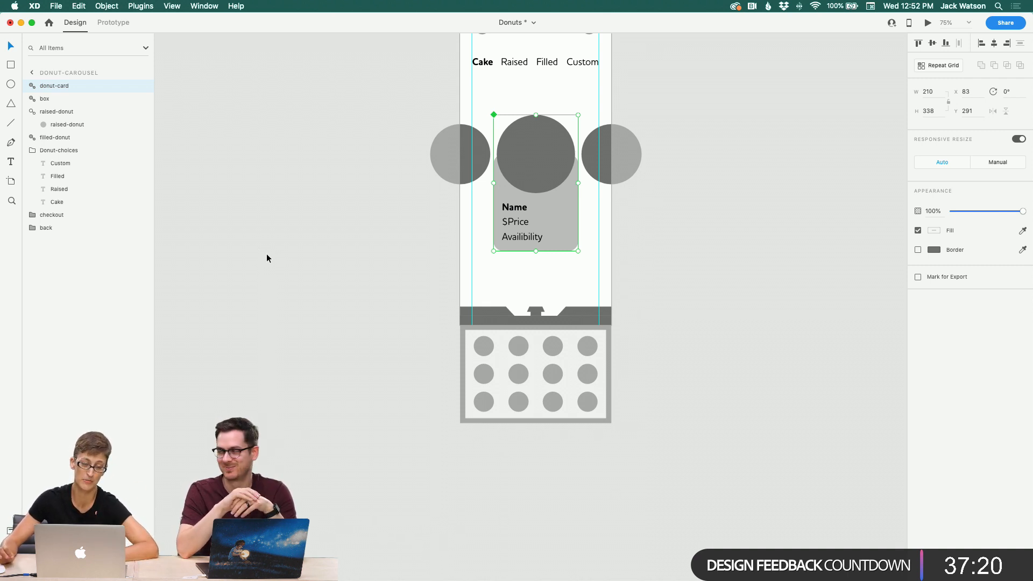
scroll(282, 249, "right", 8)
scroll(282, 250, "down", 3)
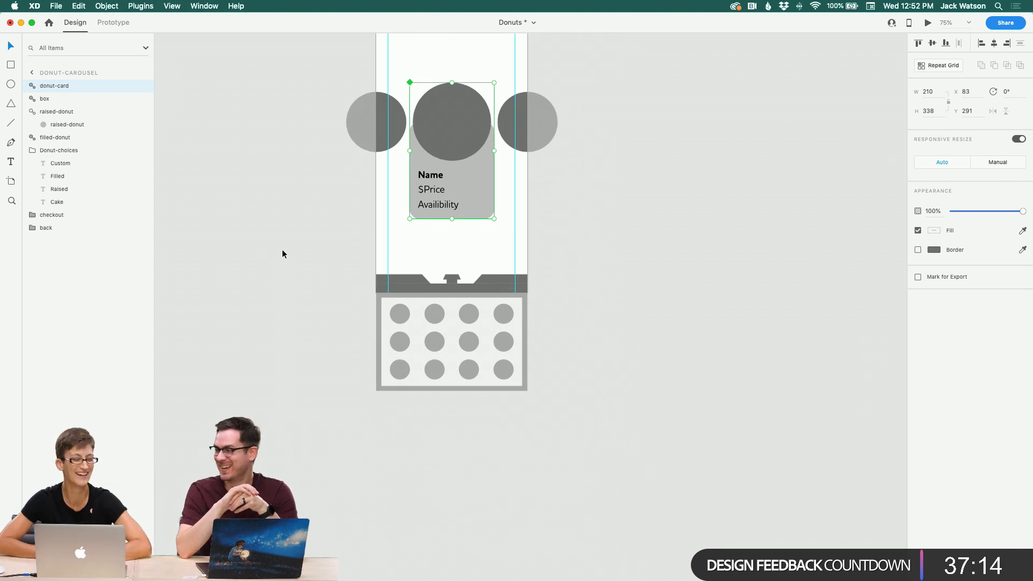
scroll(282, 250, "left", 5)
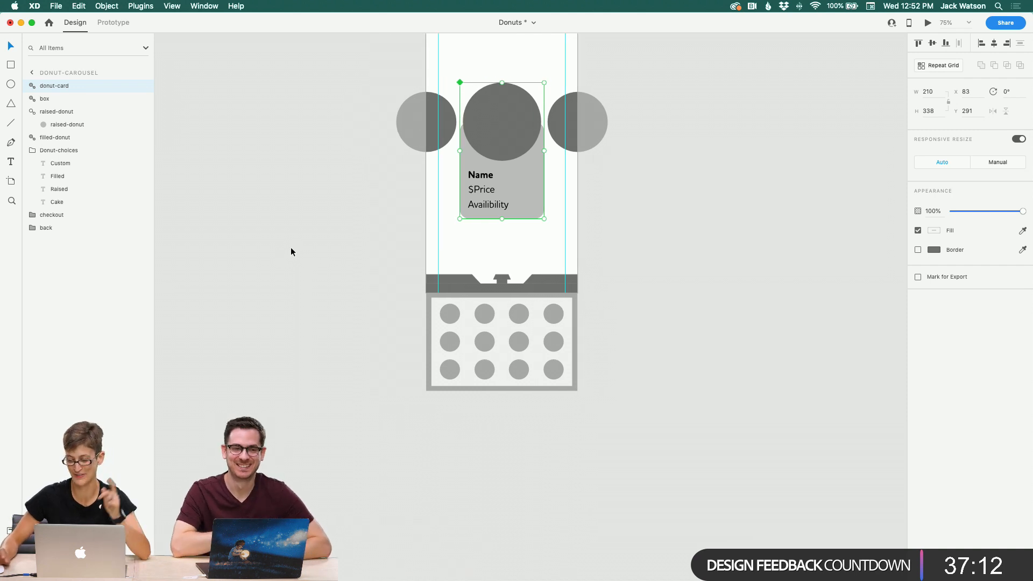
scroll(364, 217, "right", 2)
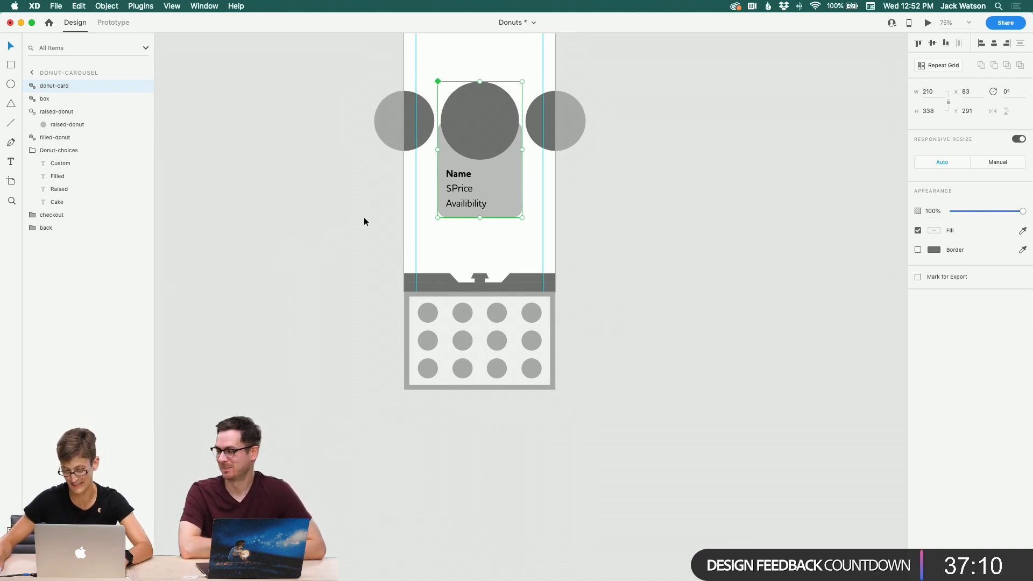
left_click(381, 198)
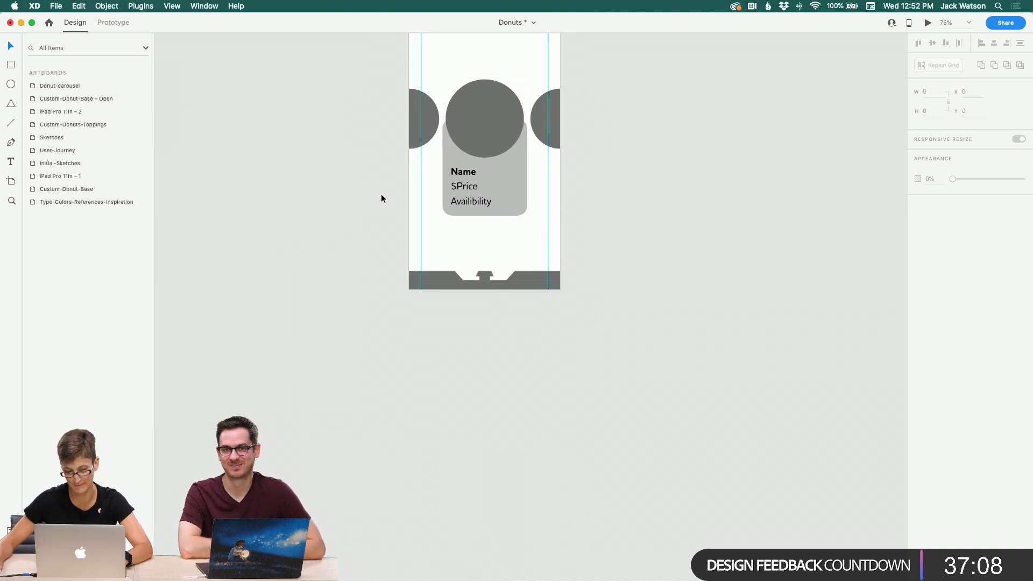
scroll(381, 198, "up", 1)
scroll(381, 198, "up", 1)
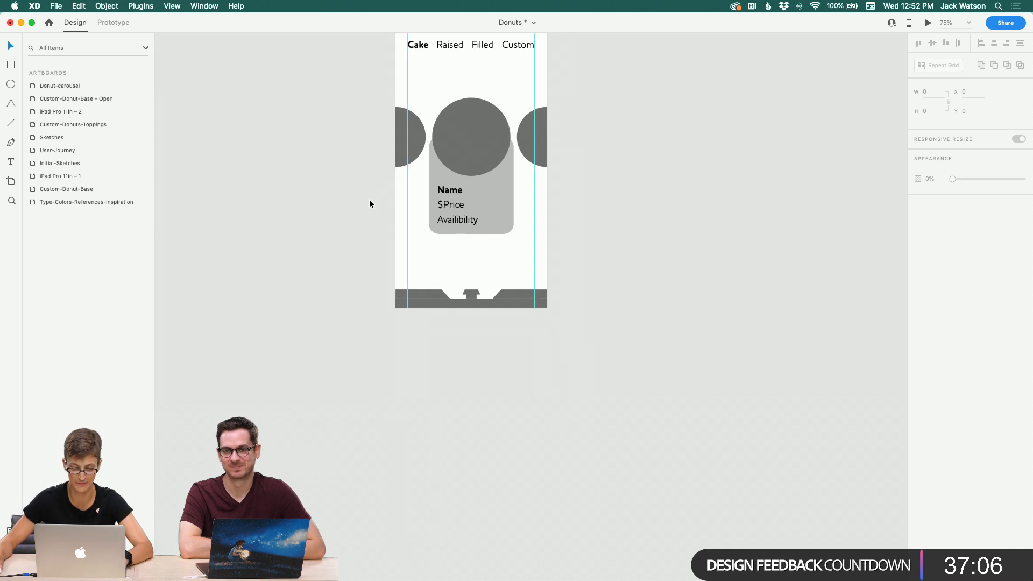
left_click(446, 207)
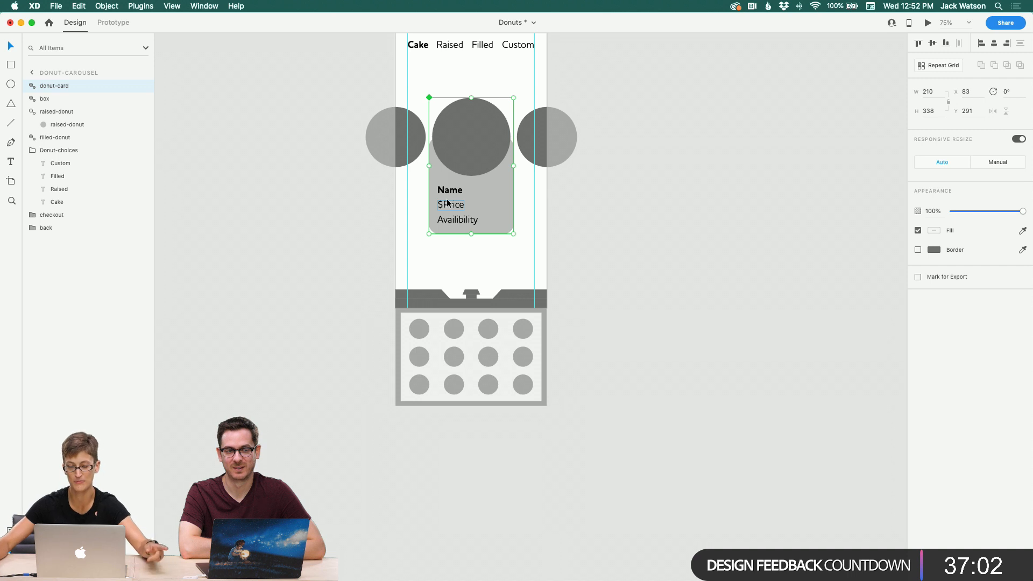
left_click(353, 208)
scroll(353, 208, "up", 1)
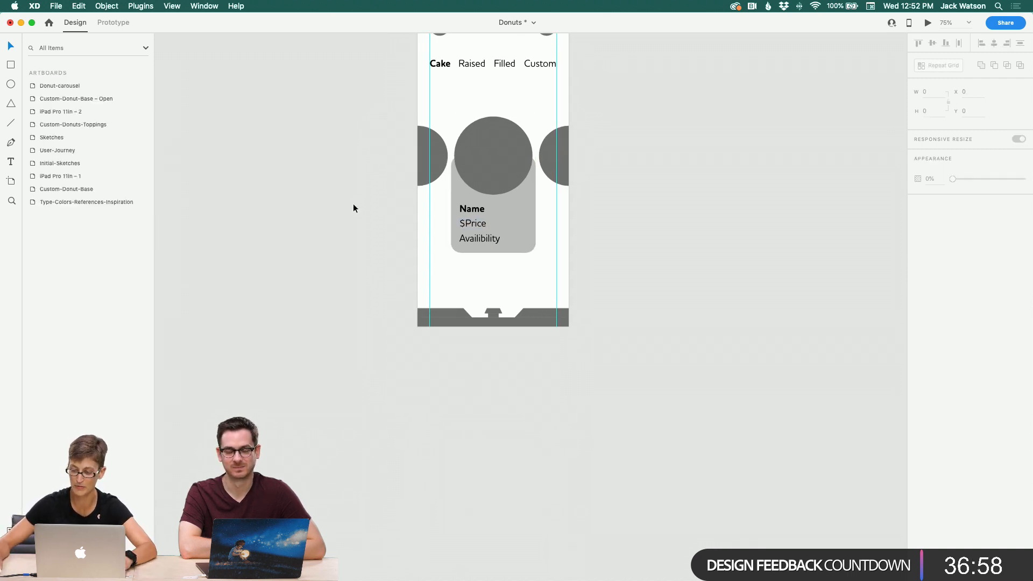
scroll(353, 208, "up", 1)
scroll(353, 207, "right", 1)
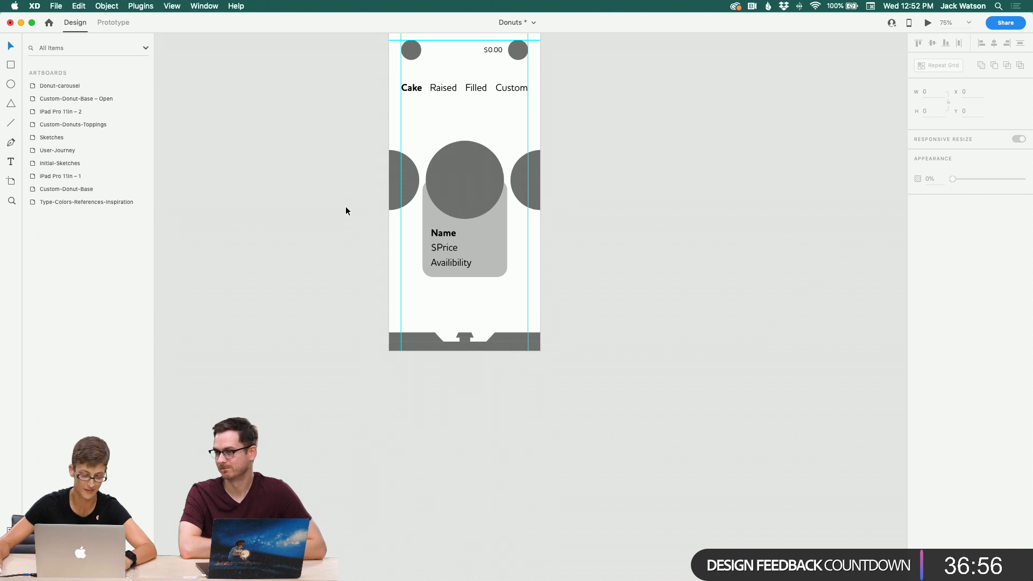
scroll(346, 207, "left", 1)
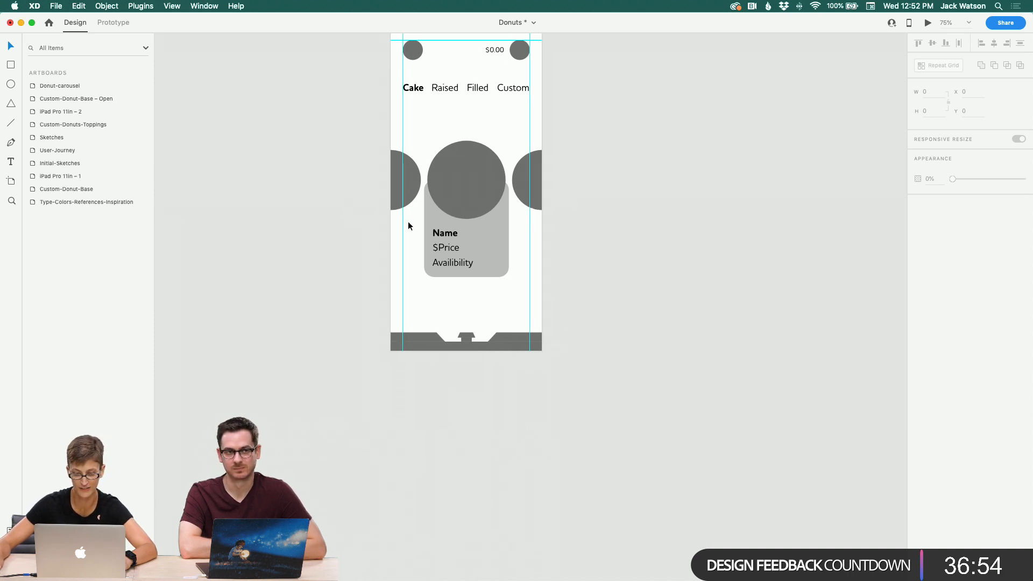
double_click(446, 232)
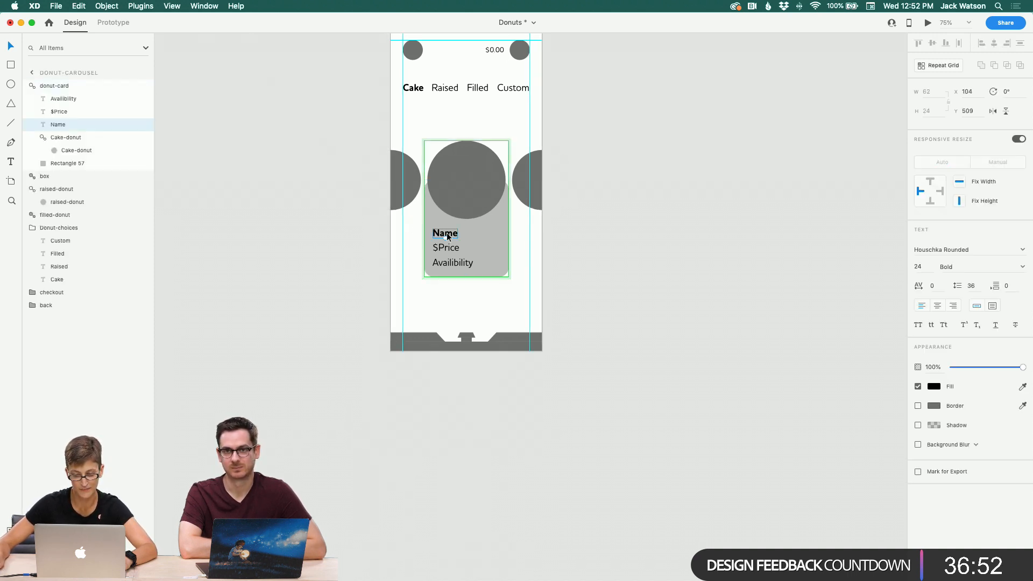
left_click(376, 254)
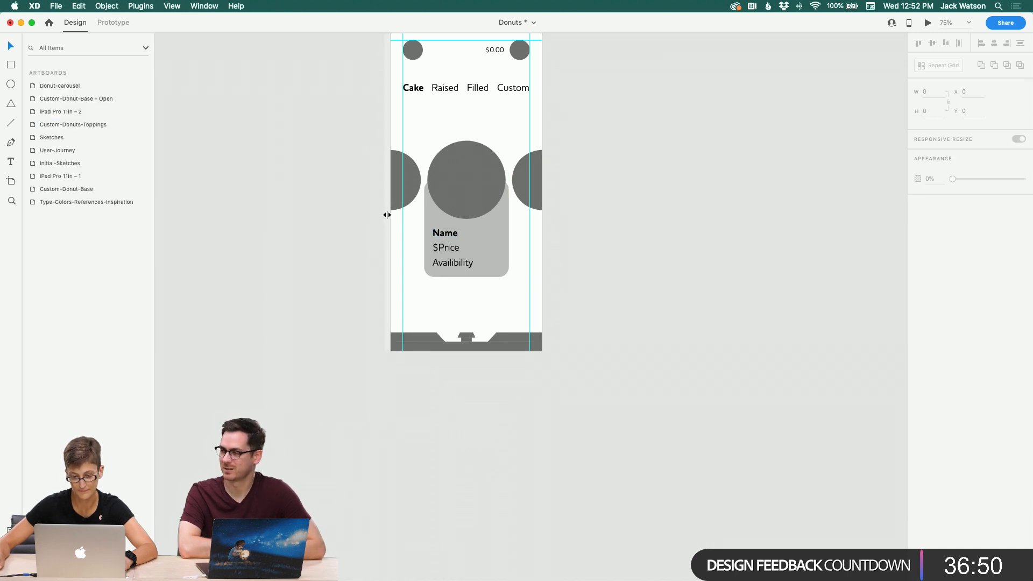
Step: Delete the two side donut circles flanking the card
left_click(417, 191)
key("Delete")
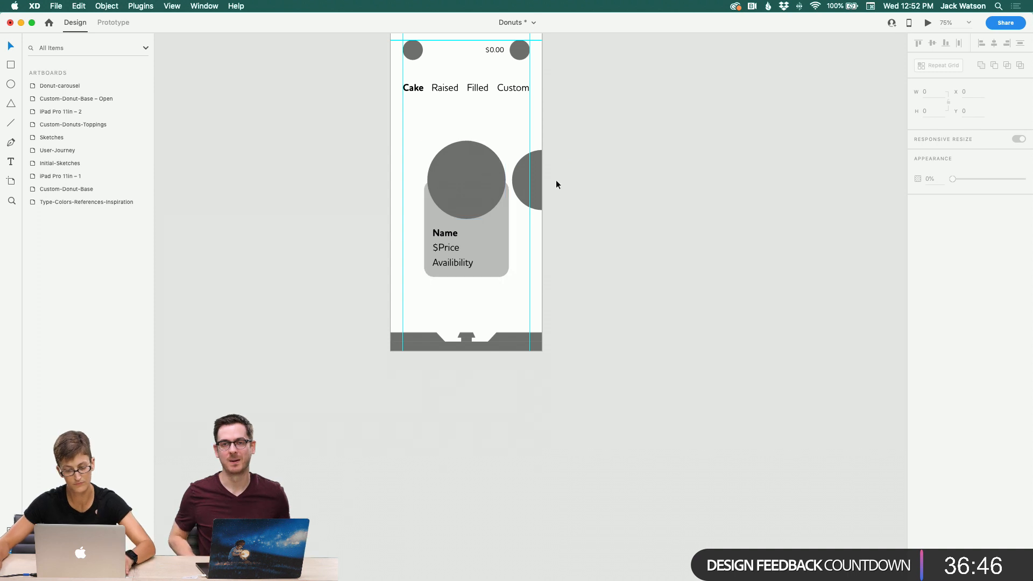
left_click(517, 183)
key("Delete")
Step: Move the donut-card to x 30 and convert it into a repeat grid
left_click(469, 173)
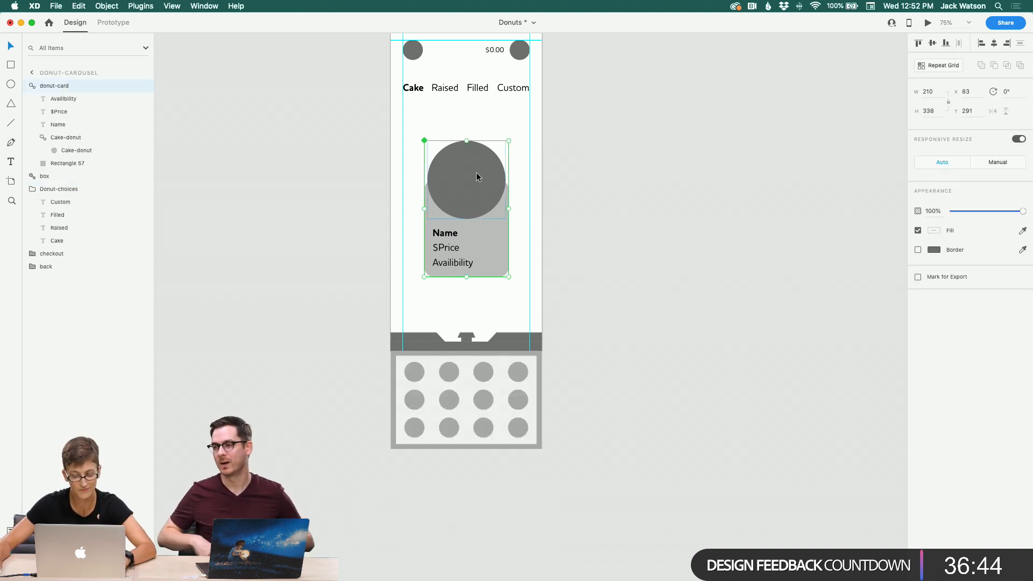
left_click_drag(476, 172, 456, 172)
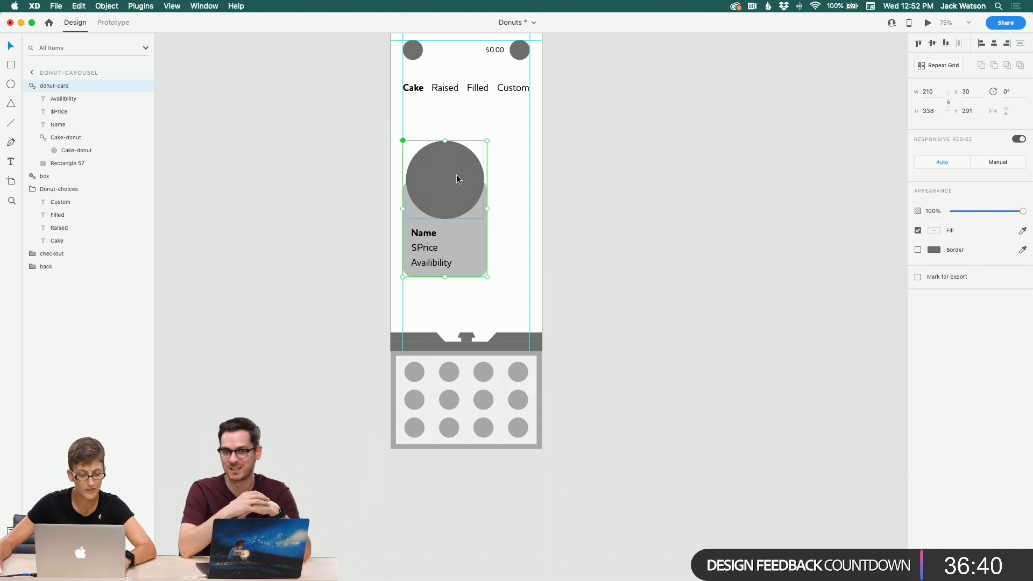
left_click(30, 86)
right_click(465, 185)
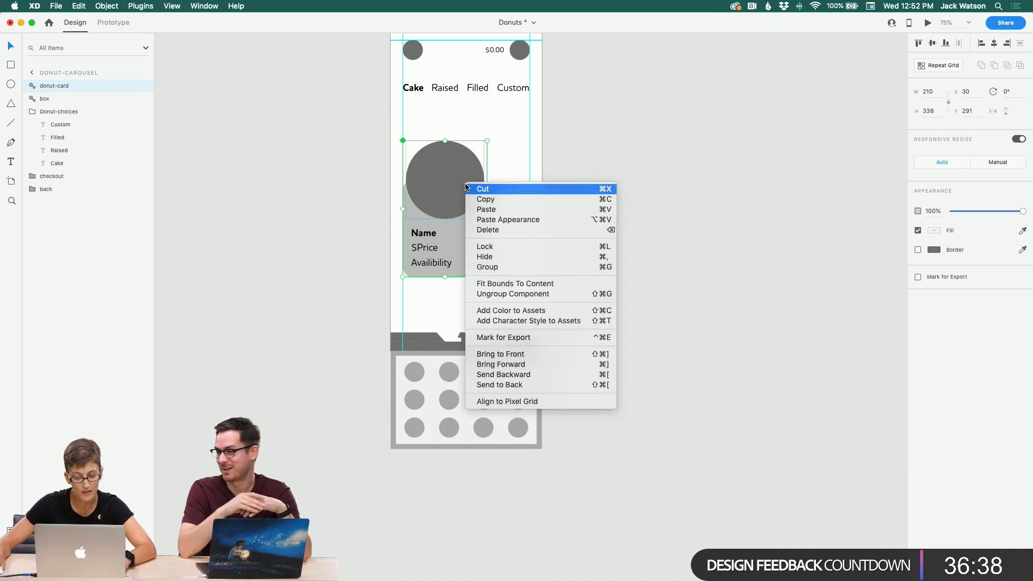
left_click(141, 6)
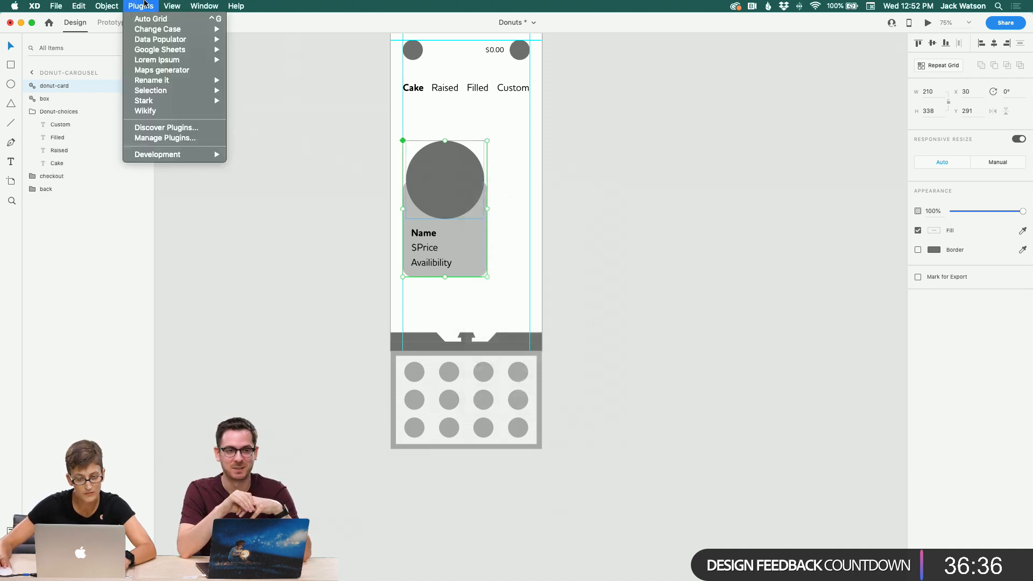
mouse_move(119, 4)
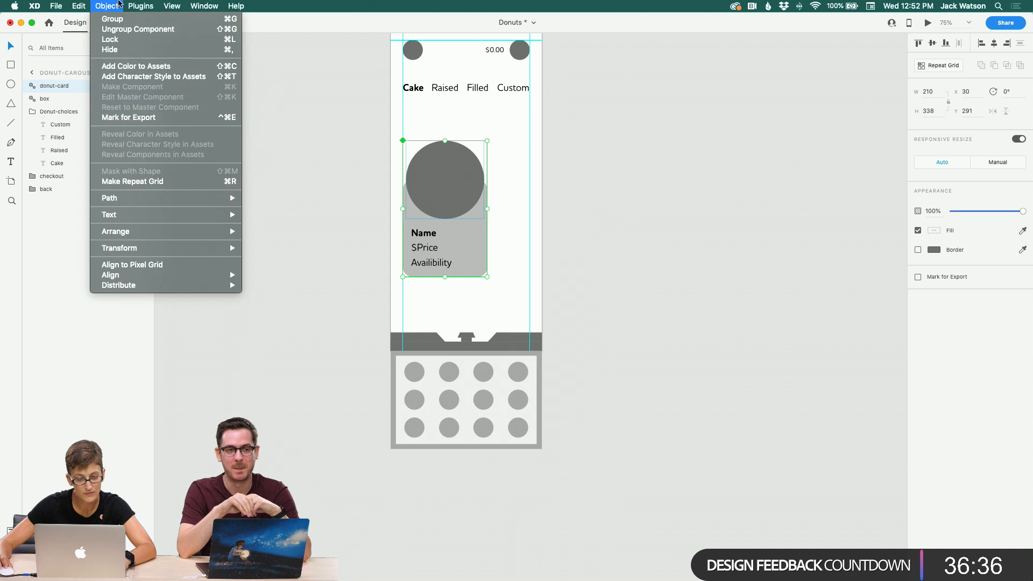
left_click(184, 181)
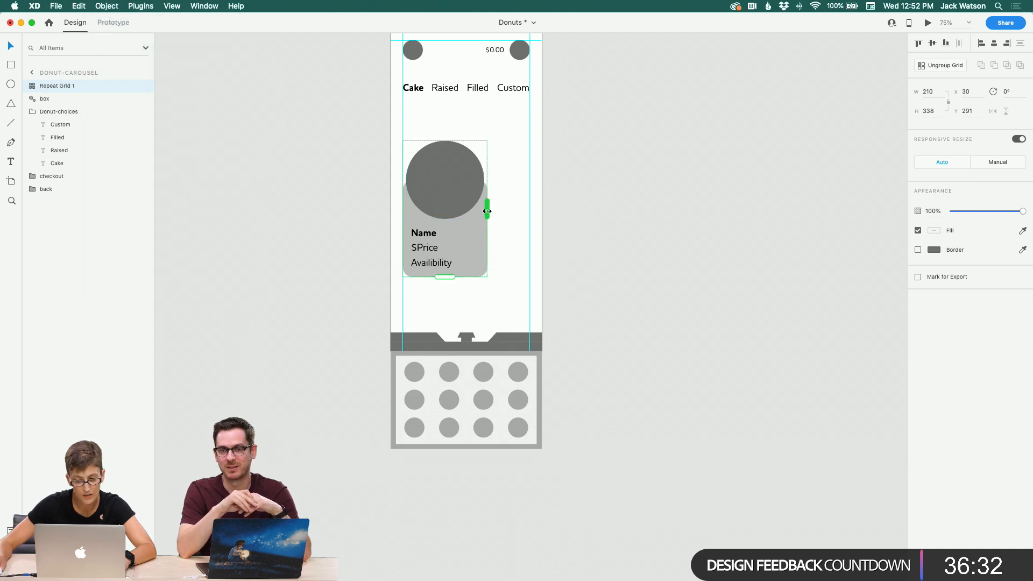
Step: Extend the repeat grid horizontally to six donut cards and widen the gap between them
left_click_drag(487, 211, 799, 231)
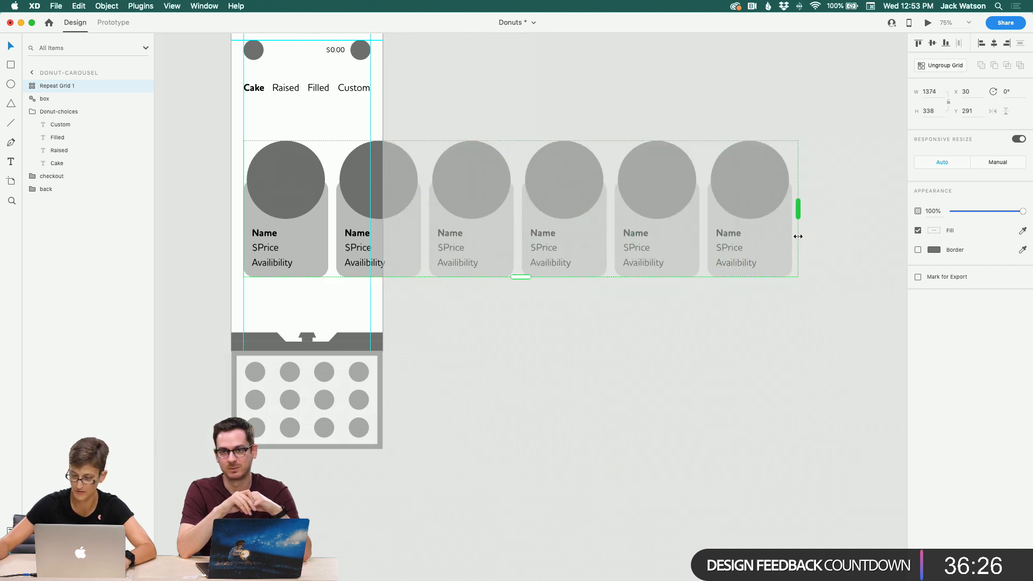
left_click_drag(424, 231, 441, 232)
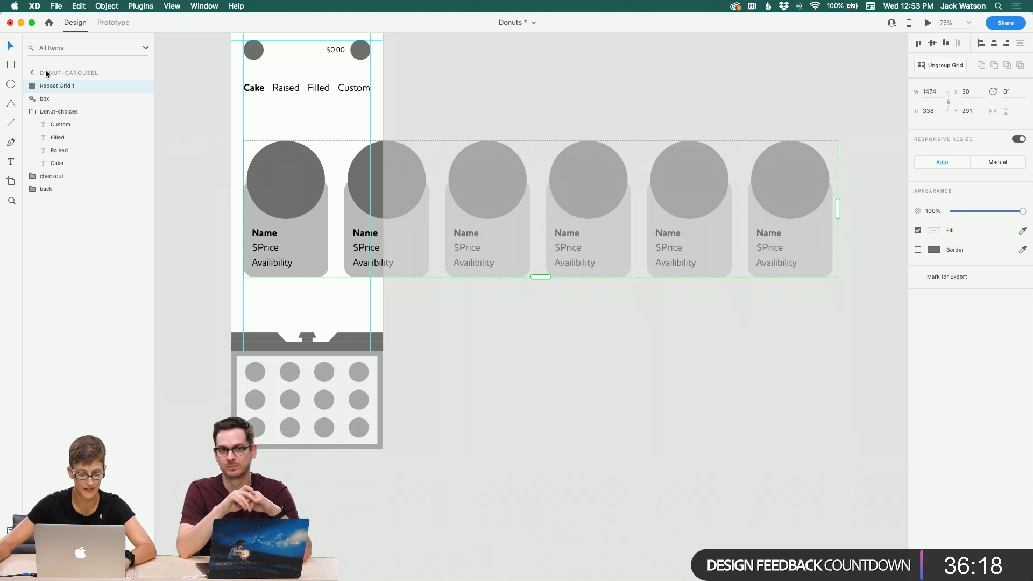
Step: Select the first card inside the grid and open the Google Sheets plugin's Load .CSV file picker
double_click(257, 240)
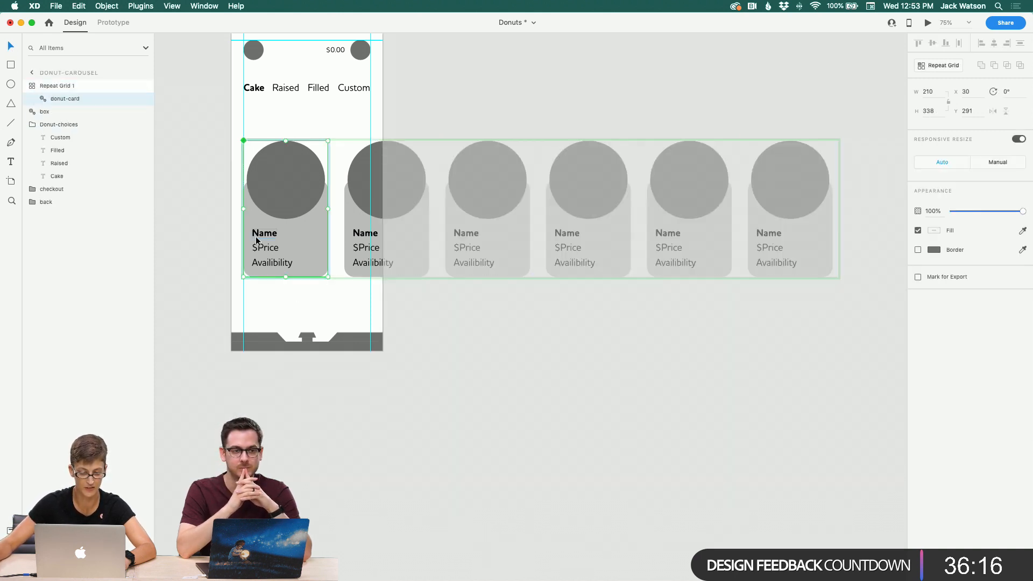
left_click(140, 6)
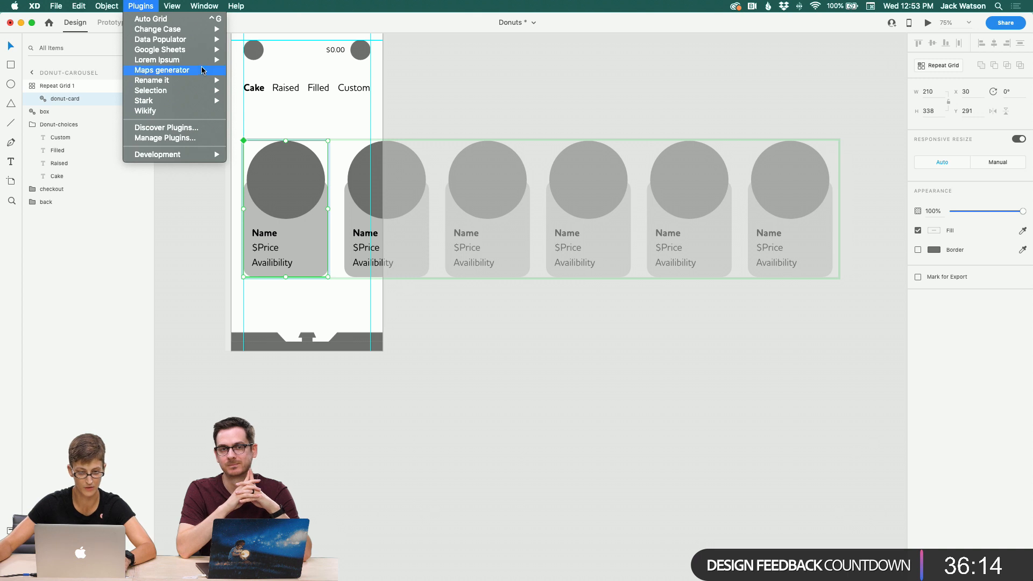
mouse_move(193, 50)
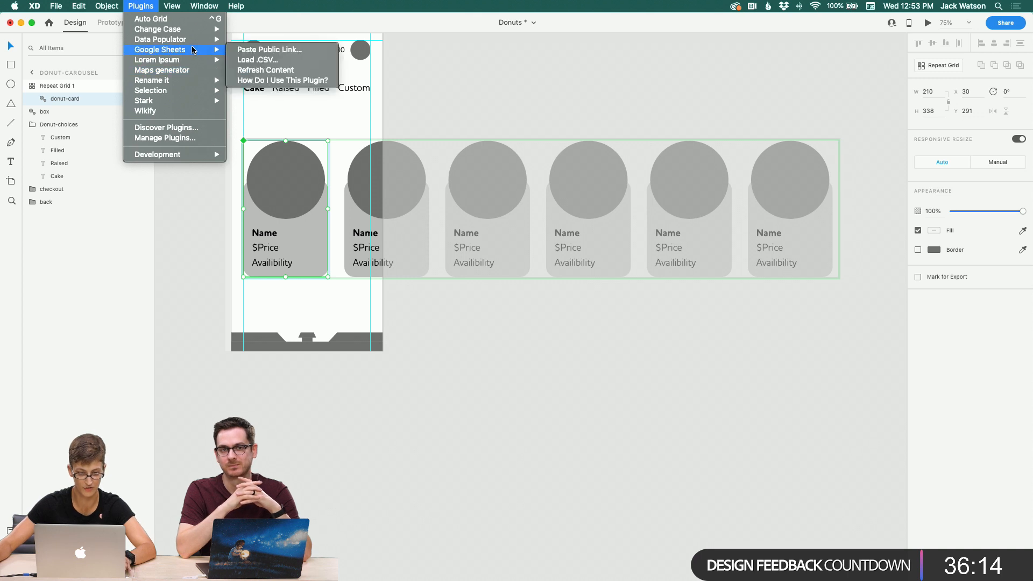
left_click(243, 60)
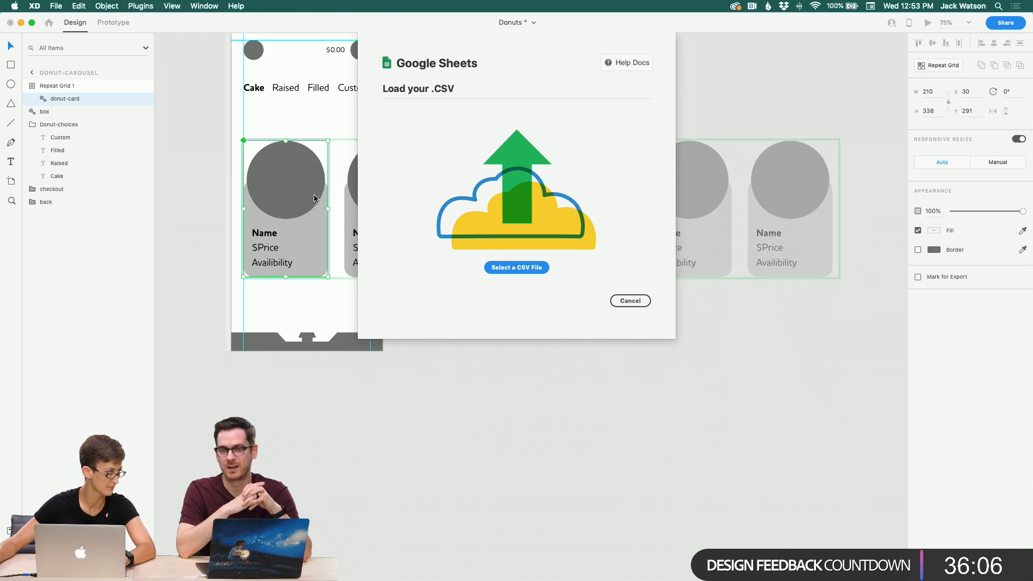
left_click(515, 266)
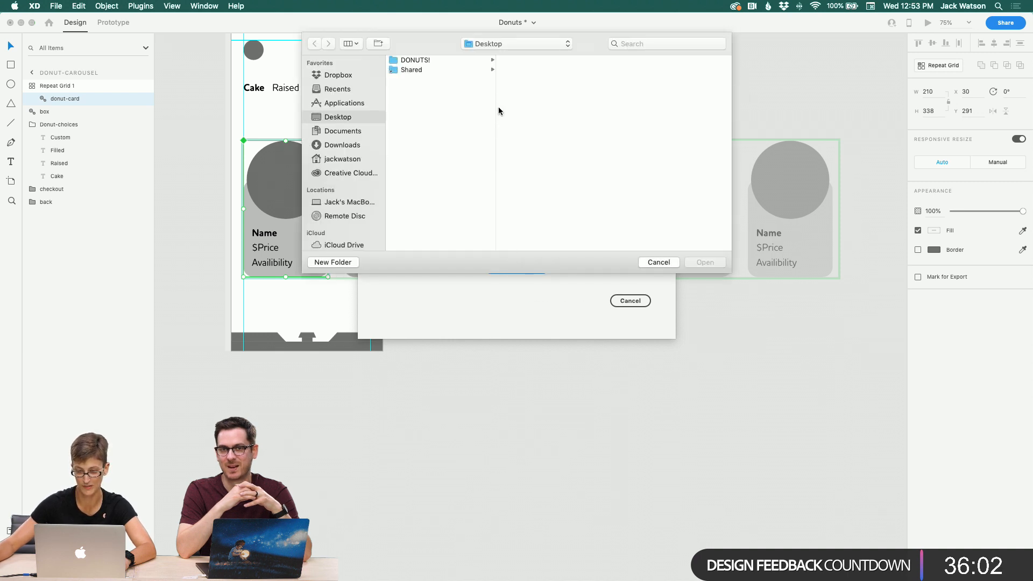
Step: Load Donut Menu - Cake.csv from the DONUTS!/03-assets/05-copy folder
scroll(337, 94, "down", 1)
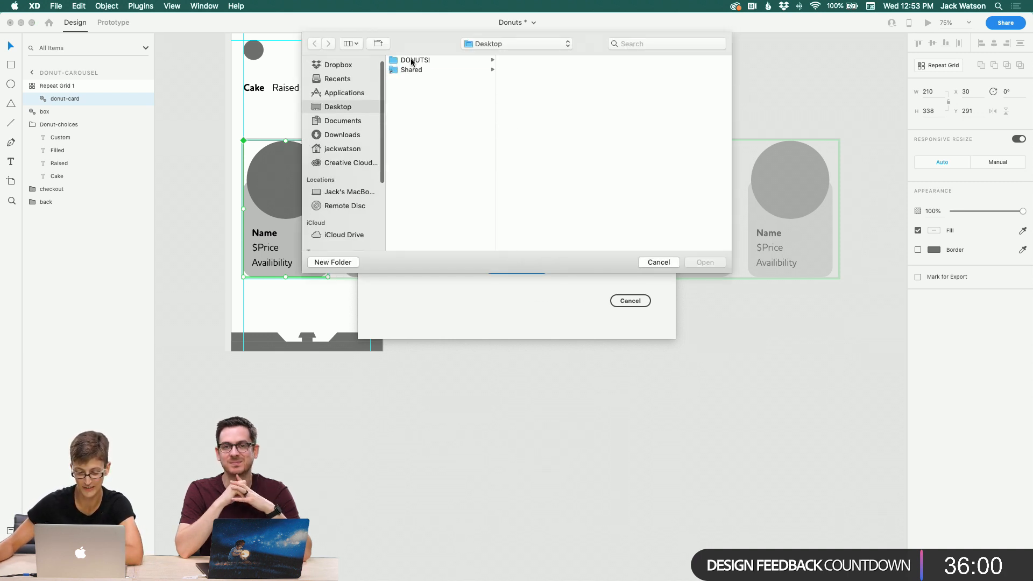
left_click(410, 61)
key("Down")
key("Down")
key("Down")
key("Right")
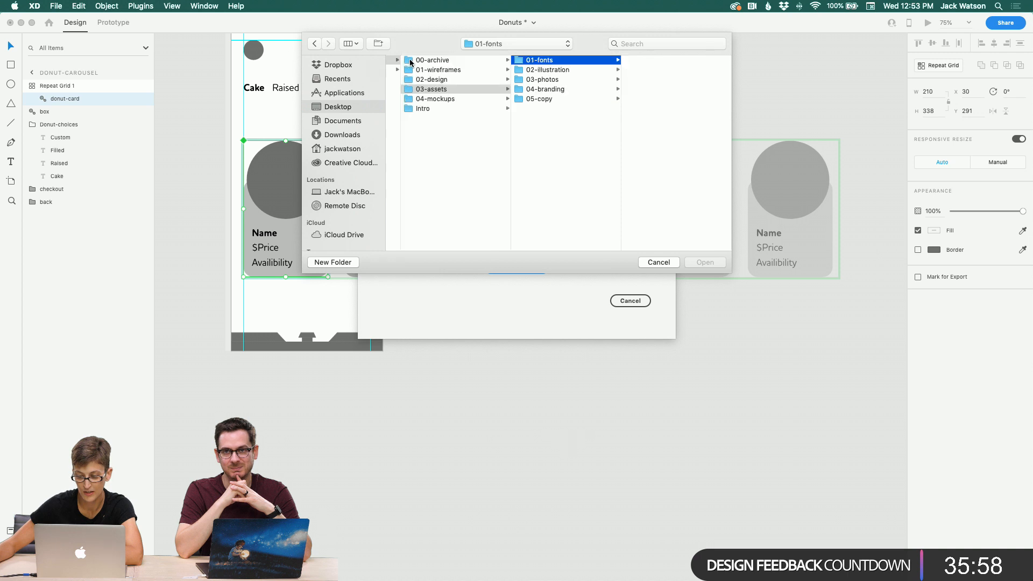
key("Down")
key("Down")
key("Down")
key("Down")
key("Right")
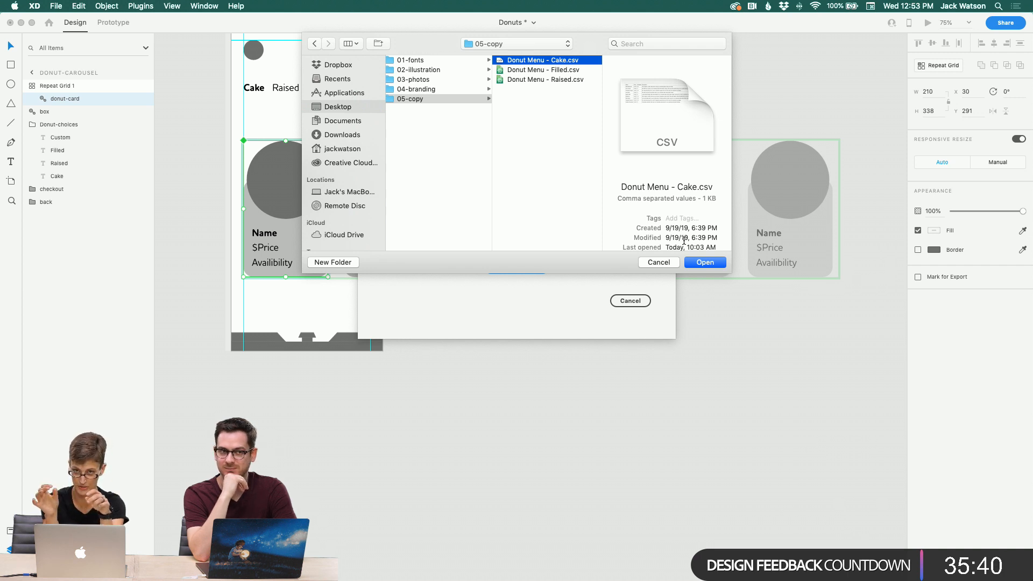
scroll(684, 241, "down", 2)
left_click(706, 264)
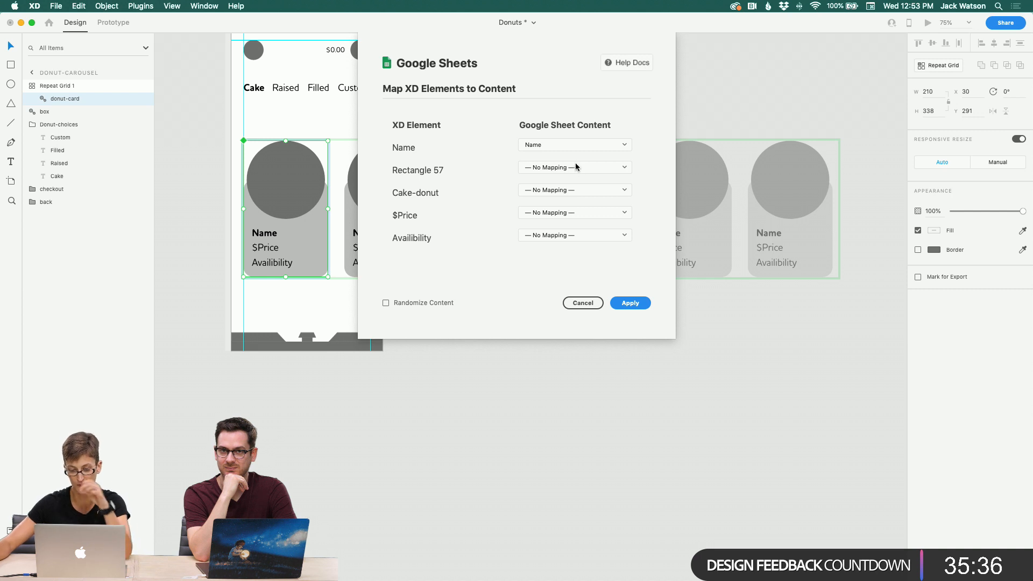
Step: Try to map Name, $Price and Availibility to the Name, Price and Available columns and apply the mapping
left_click(598, 189)
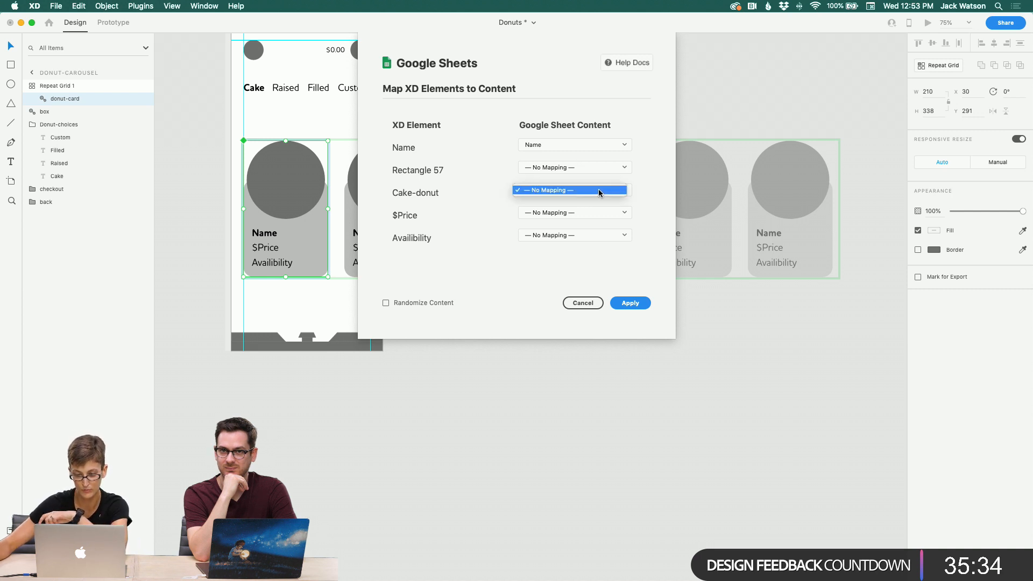
left_click(603, 189)
left_click(593, 137)
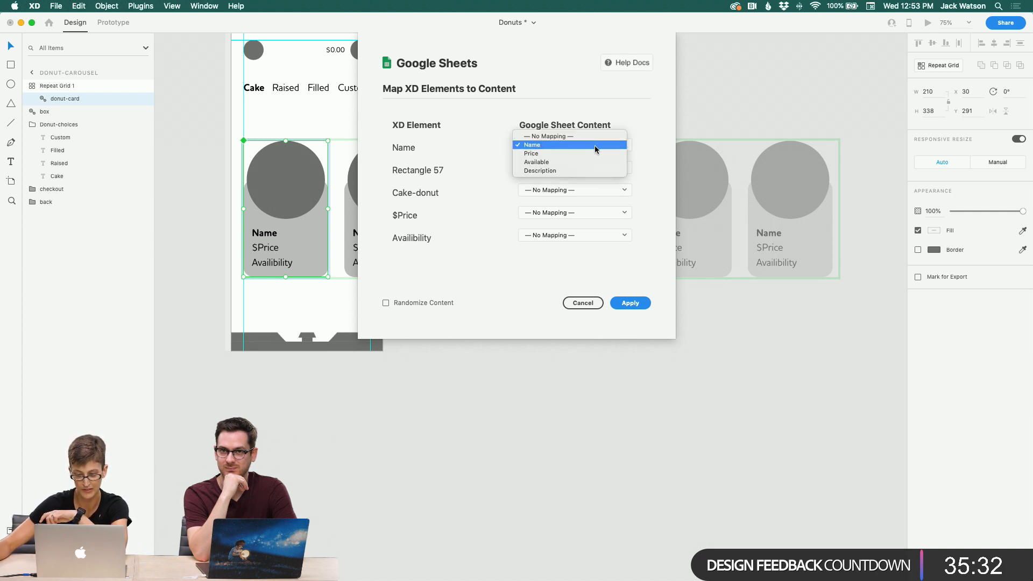
left_click(595, 143)
left_click(604, 213)
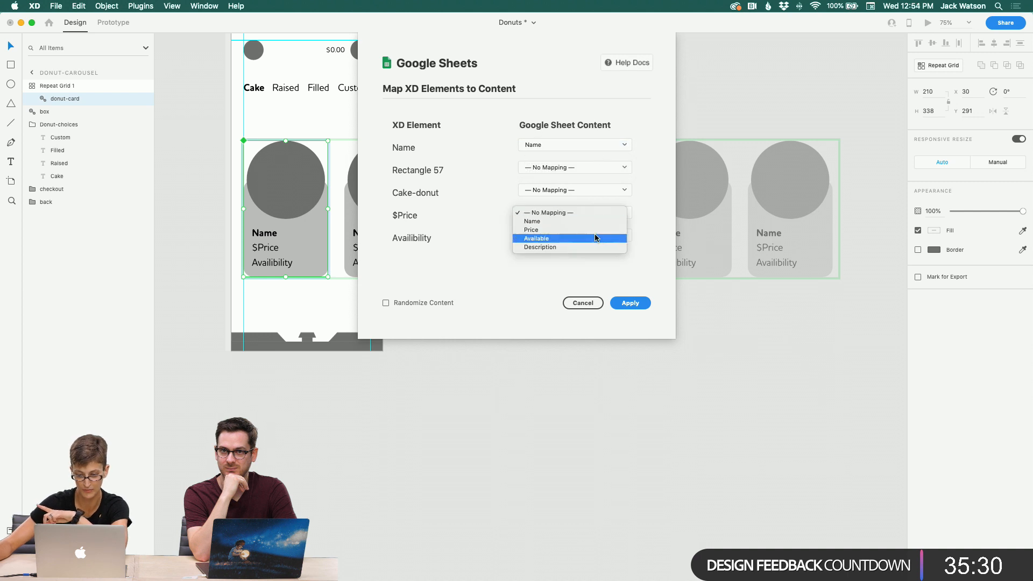
left_click(594, 230)
left_click(592, 235)
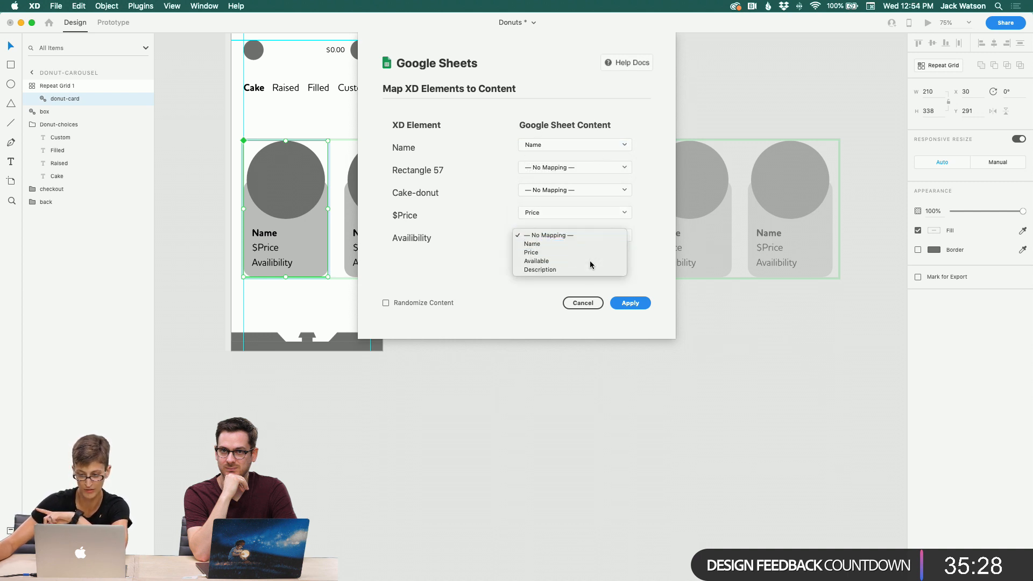
left_click(589, 260)
left_click(630, 303)
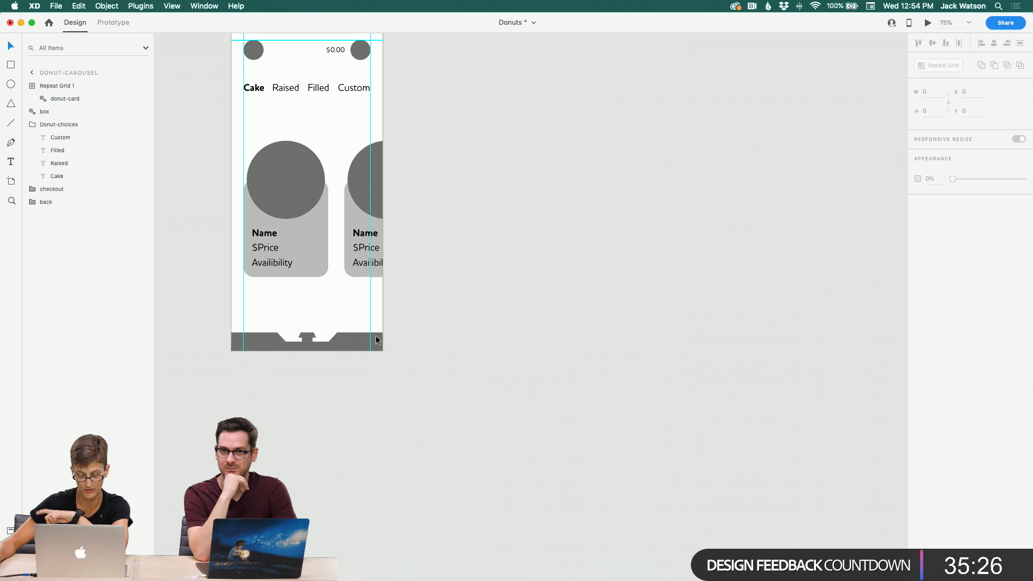
Step: Ungroup the donut-card component inside the first cell of the repeat grid
left_click(300, 224)
double_click(299, 221)
right_click(299, 222)
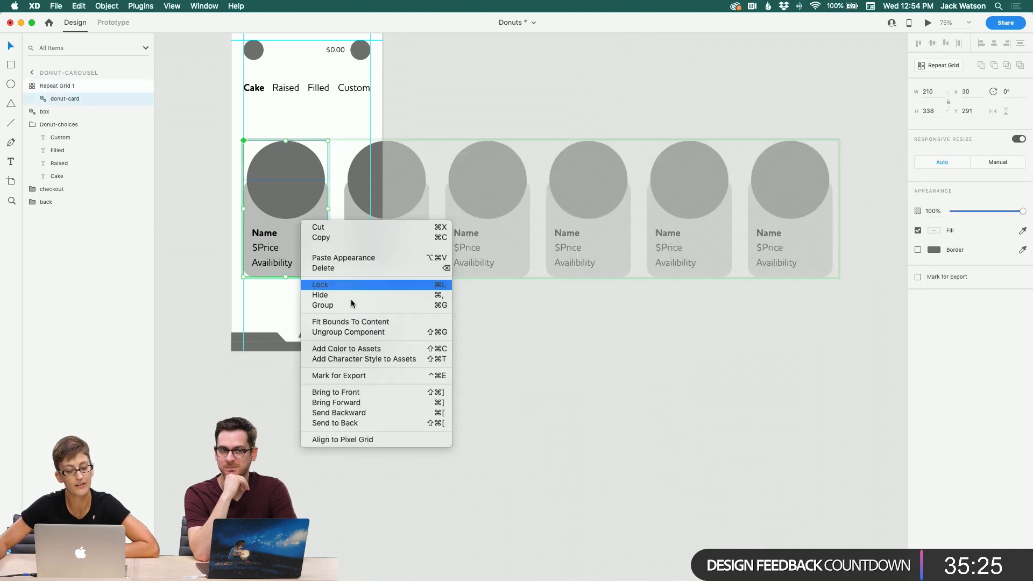
left_click(347, 333)
left_click(214, 406)
Step: Select the repeat grid and load Donut Menu - Cake.csv through the Google Sheets plugin
left_click(174, 6)
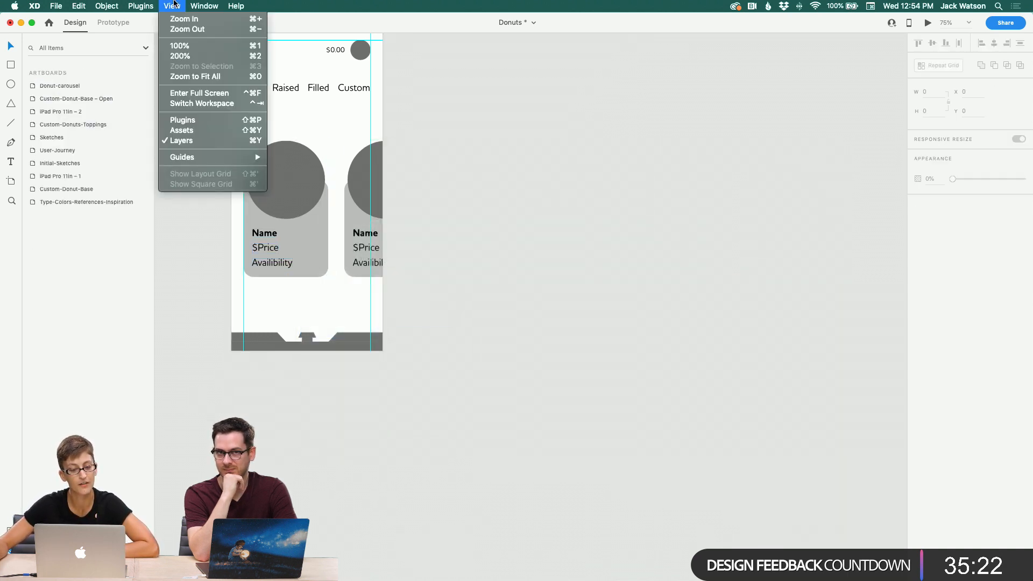
left_click(303, 187)
left_click(304, 189)
left_click(172, 6)
mouse_move(141, 6)
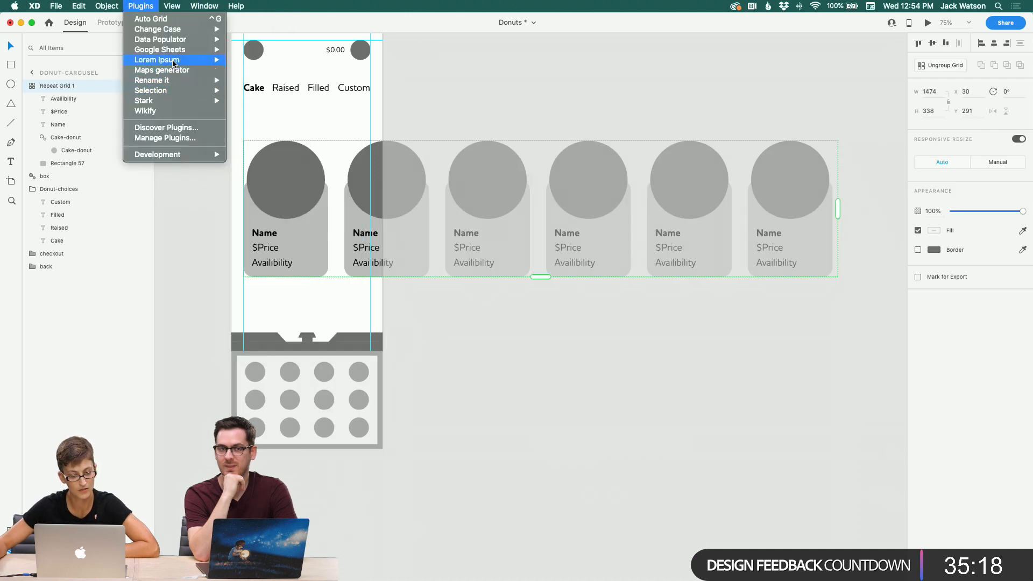
mouse_move(215, 49)
left_click(256, 58)
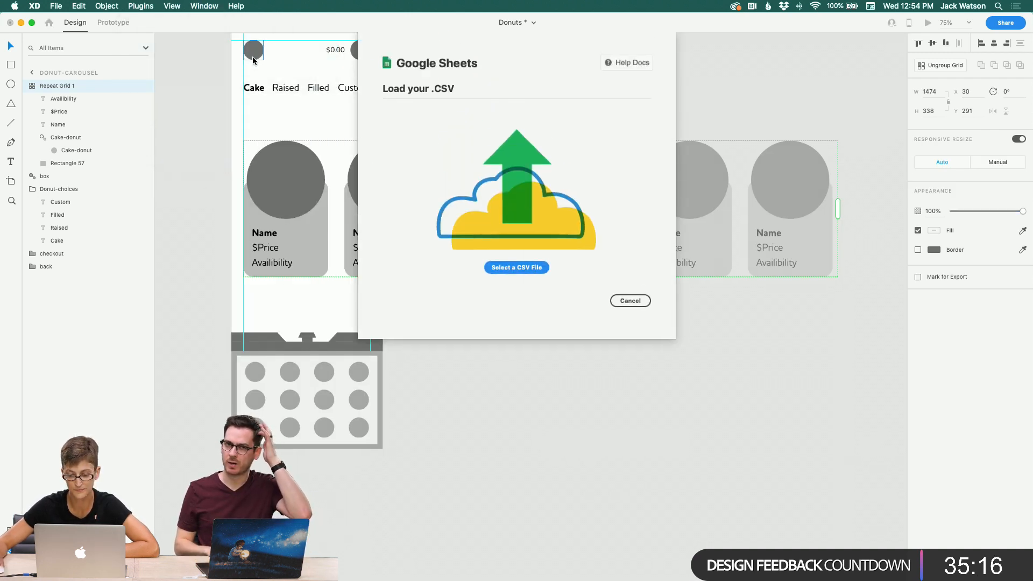
left_click(523, 267)
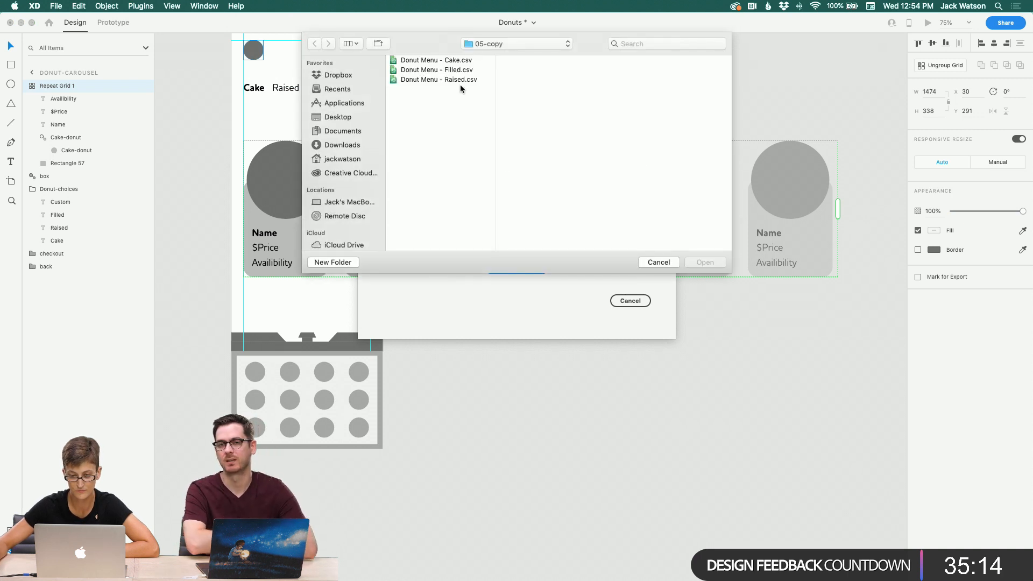
left_click(457, 61)
left_click(694, 263)
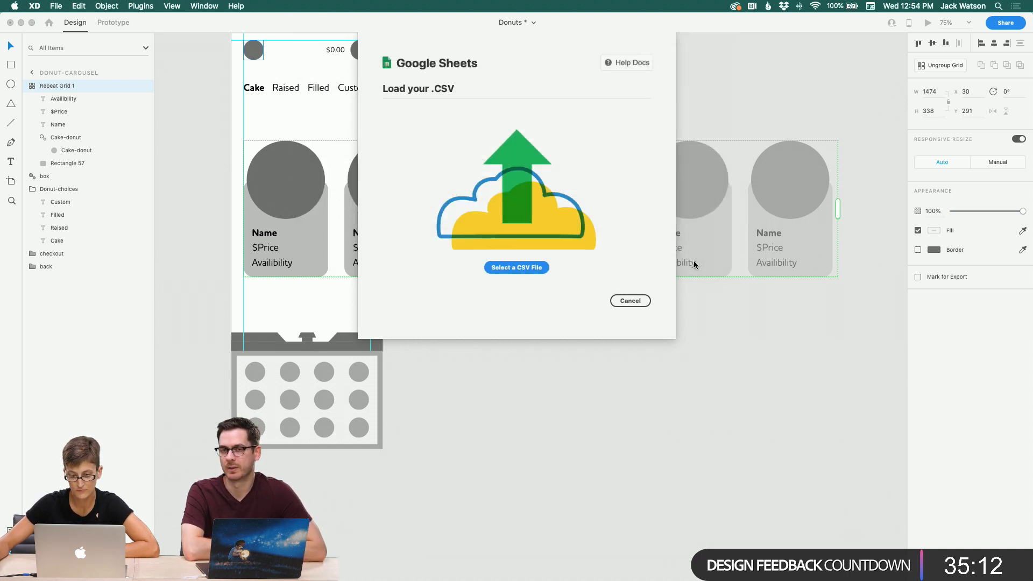
Step: Map Name, $Price and Availibility to the Name, Price and Available columns and apply
left_click(616, 141)
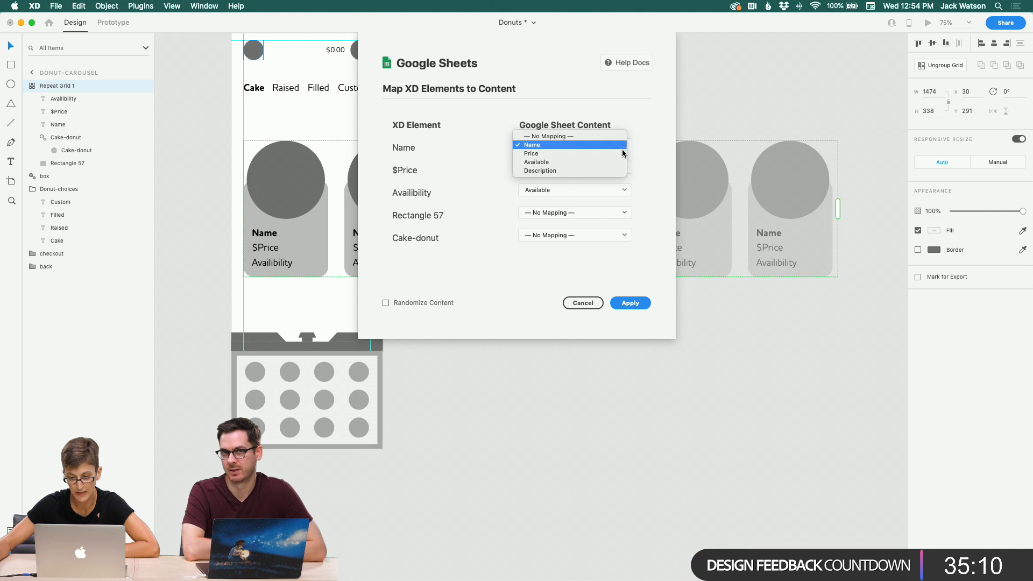
left_click(622, 148)
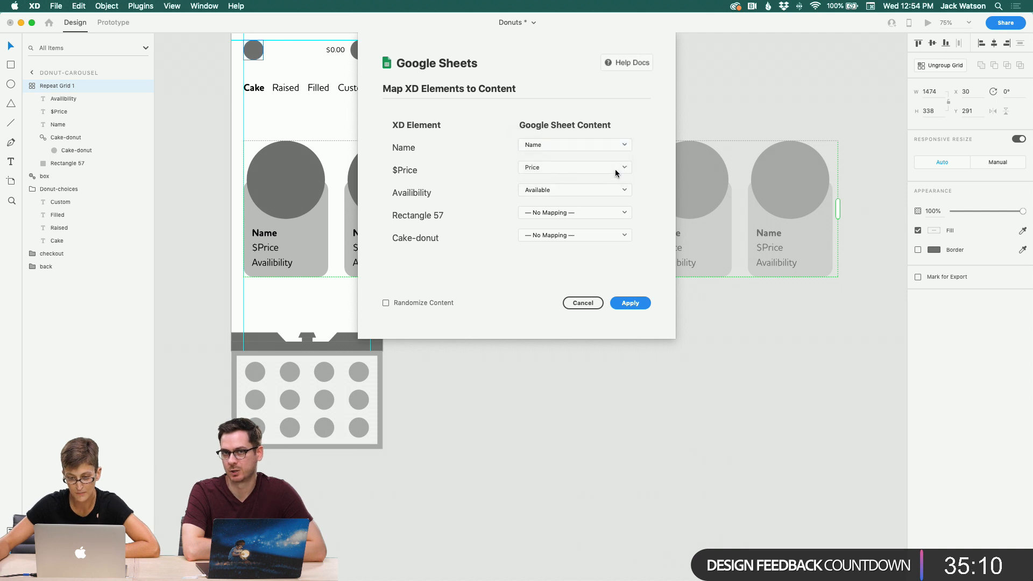
left_click(631, 303)
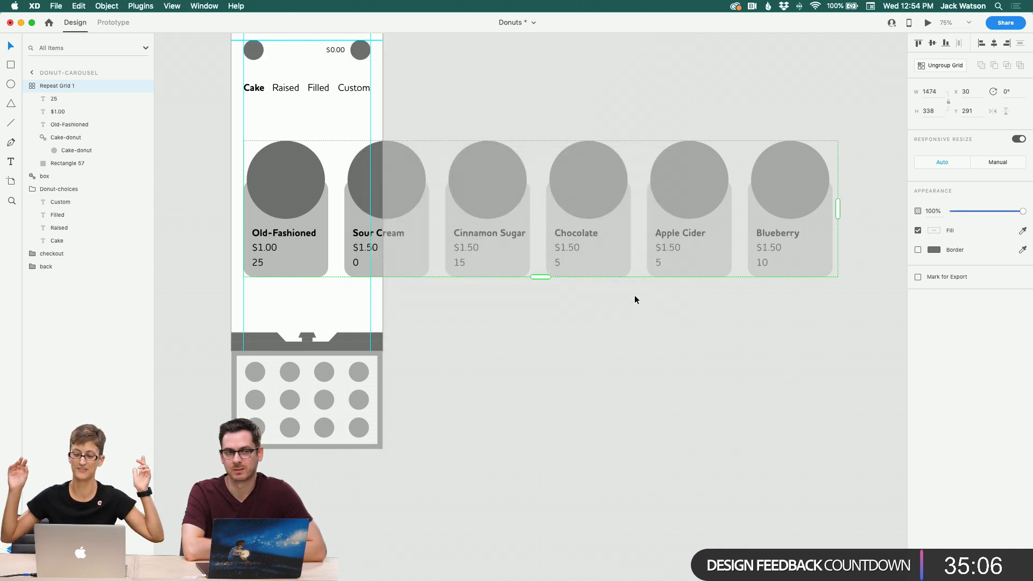
Step: Widen the first card's background rectangle symmetrically to about 232 px
left_click(635, 296)
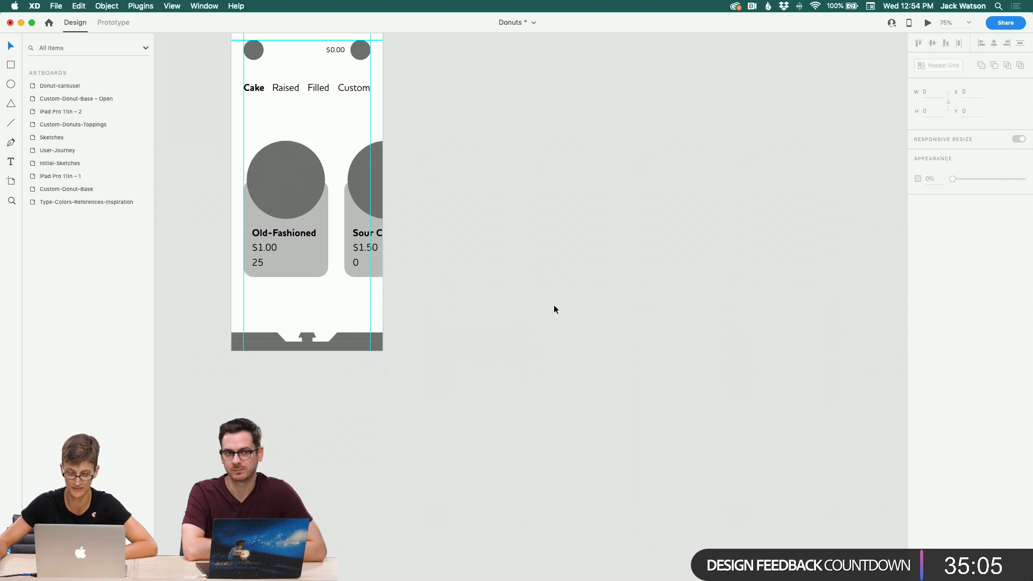
double_click(313, 257)
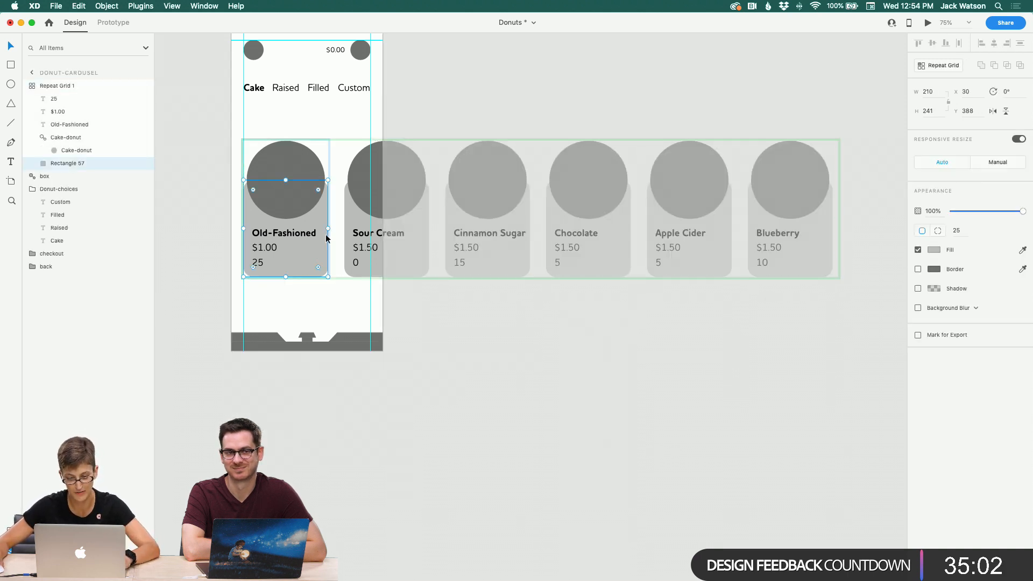
left_click_drag(327, 229, 330, 227)
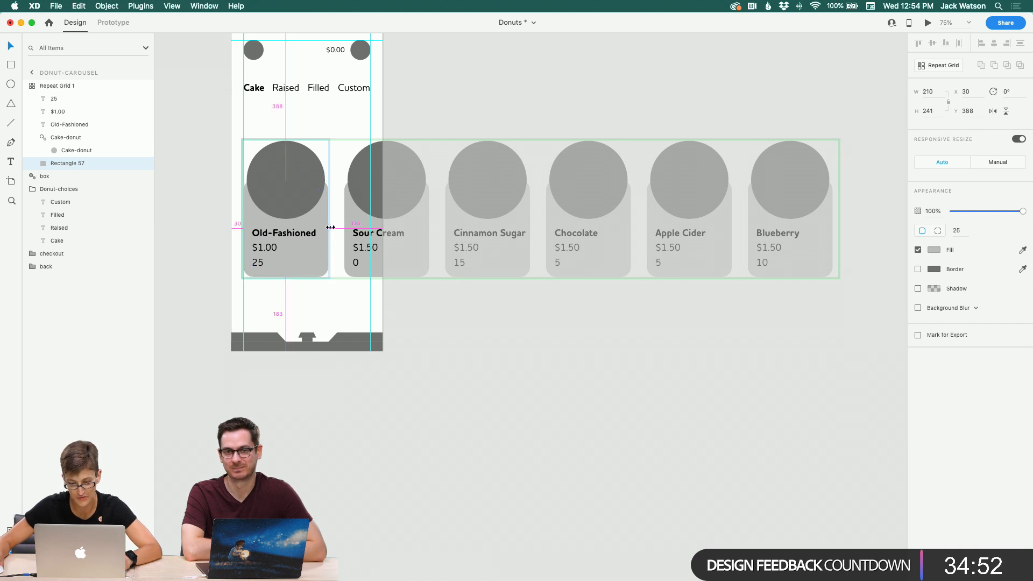
left_click_drag(332, 227, 335, 227)
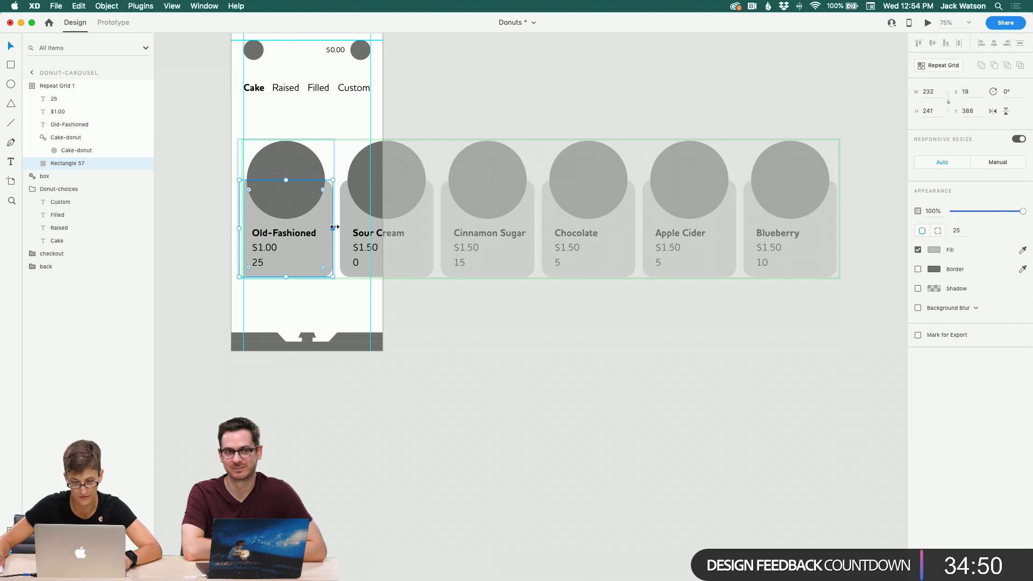
left_click(466, 356)
Step: Select the repeat grid and widen the column gap between the donut cards
left_click(280, 164)
left_click(341, 138)
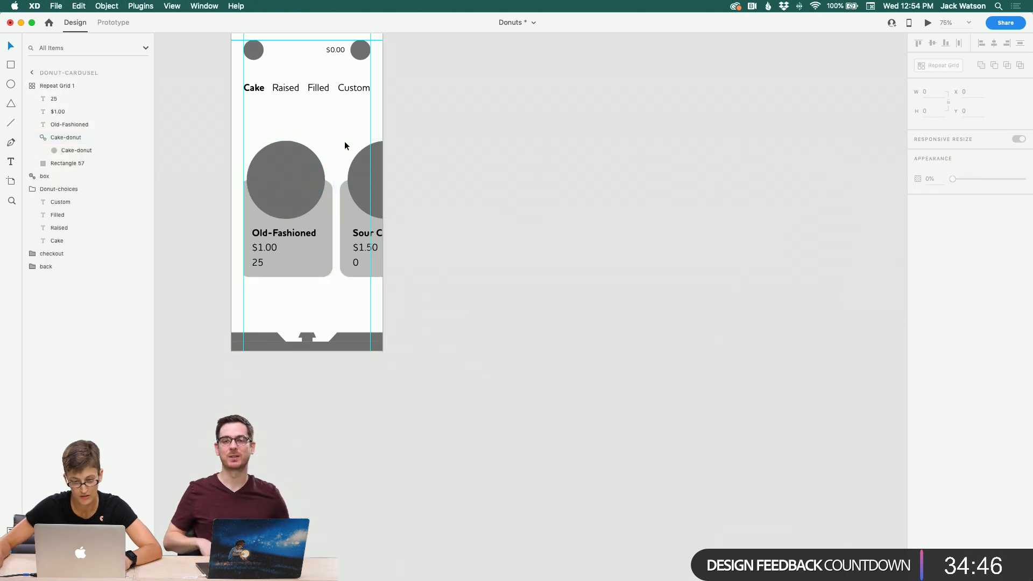
left_click(260, 154)
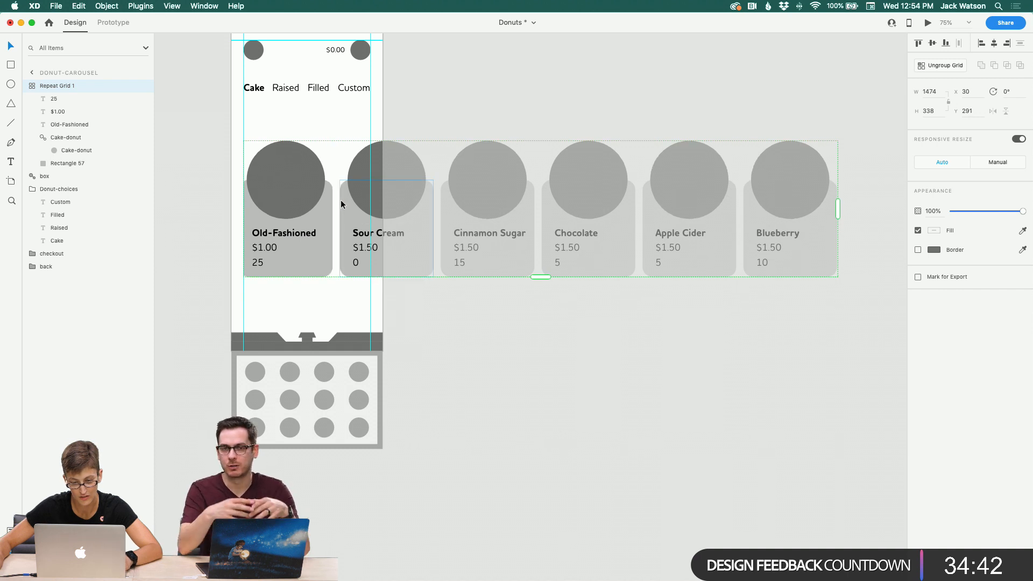
left_click_drag(338, 204, 342, 201)
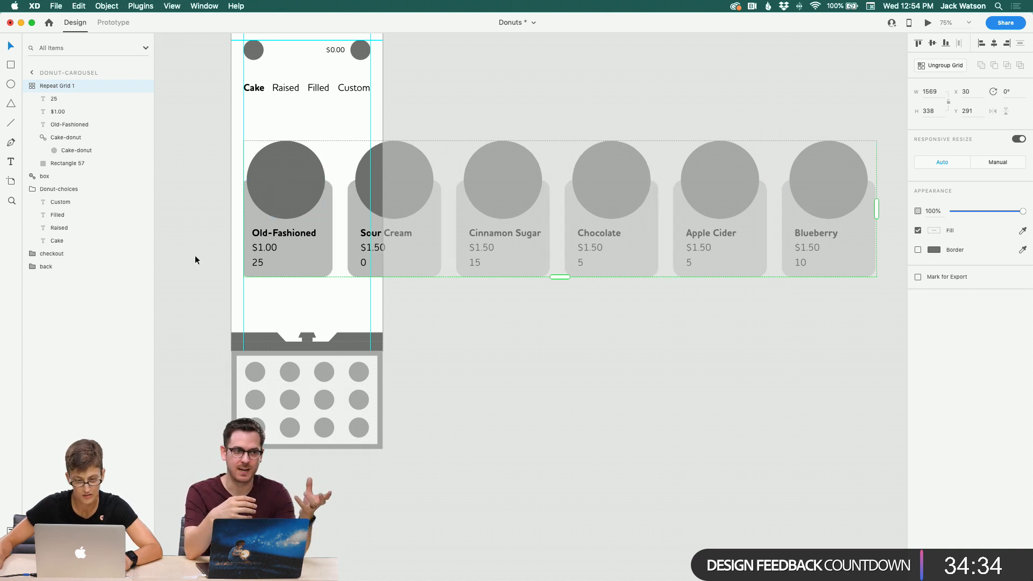
Step: Shift the repeat grid right to x 88 and widen its column gap slightly more
left_click_drag(262, 231, 286, 231)
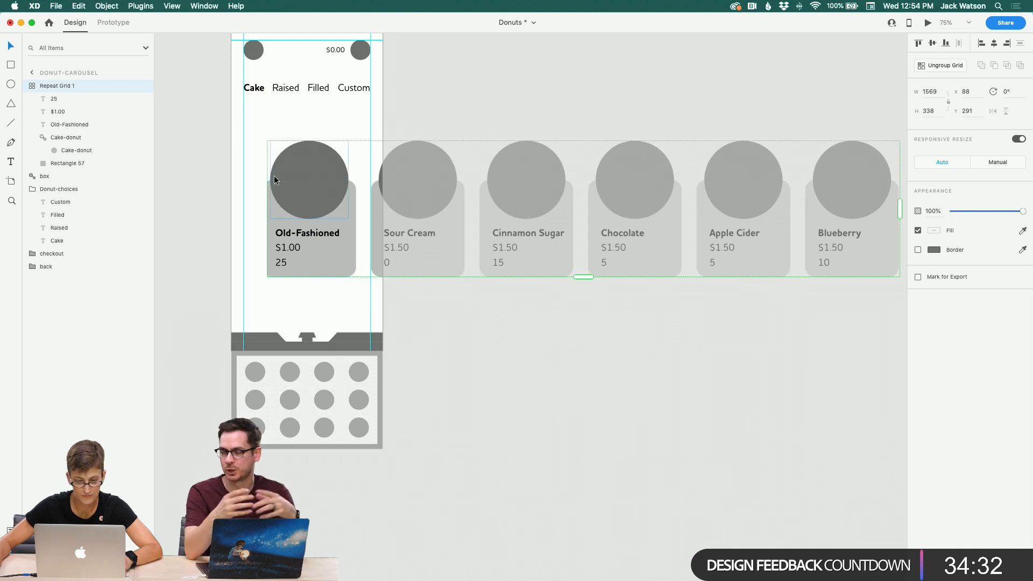
left_click(277, 138)
double_click(276, 171)
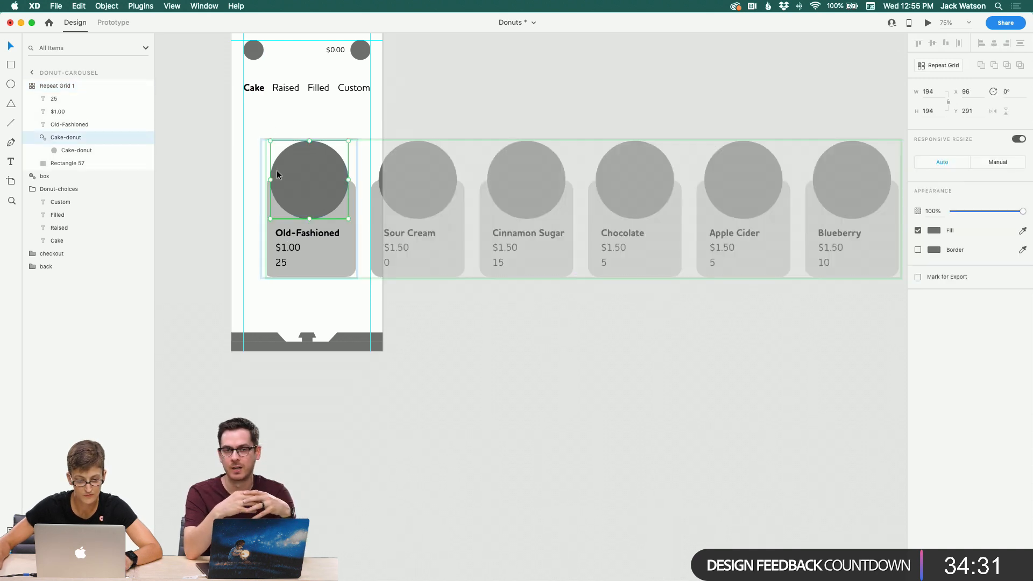
left_click(271, 136)
left_click(329, 150)
left_click(354, 141)
double_click(306, 152)
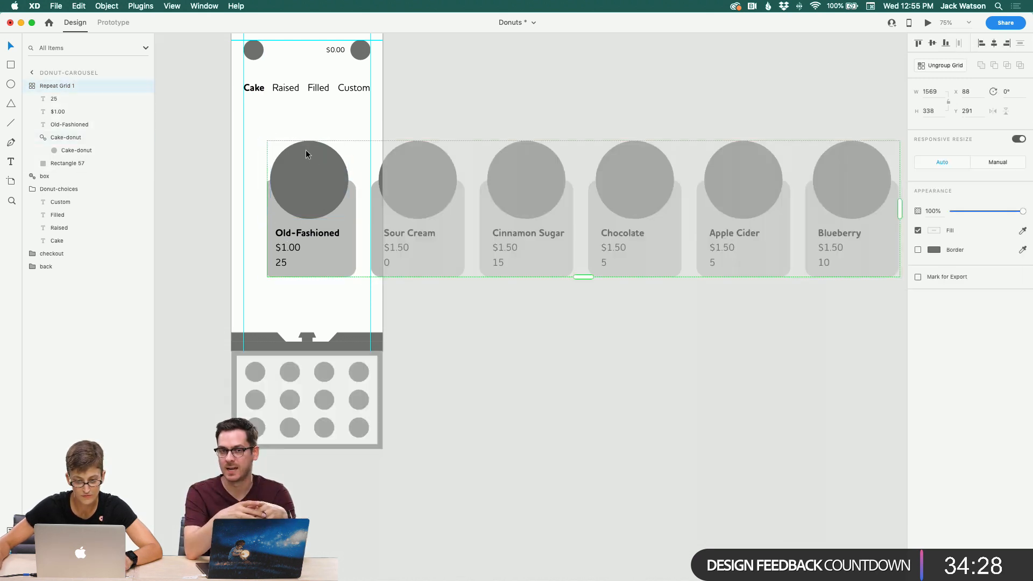
left_click(265, 266)
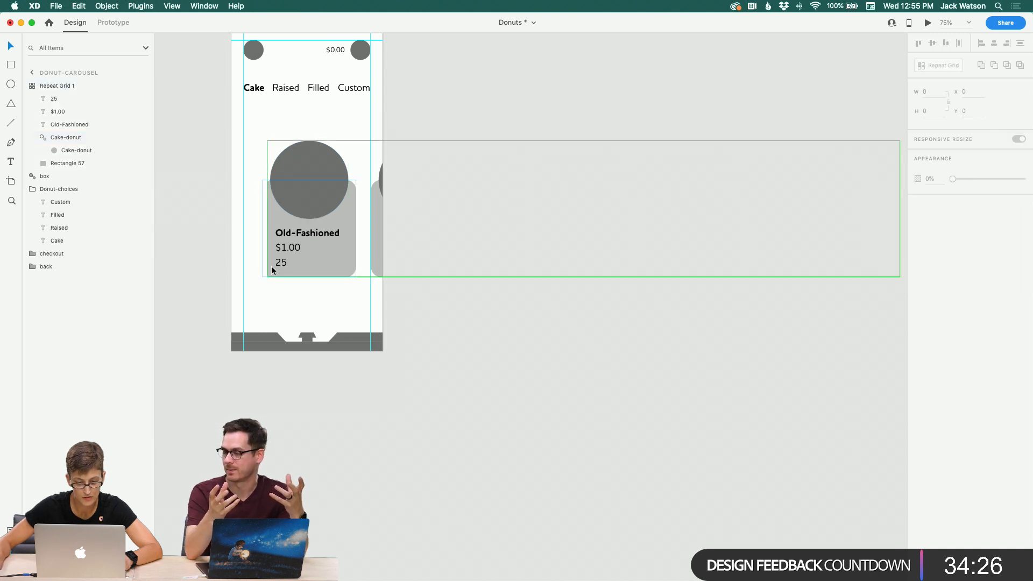
left_click(271, 266)
scroll(514, 277, "right", 2)
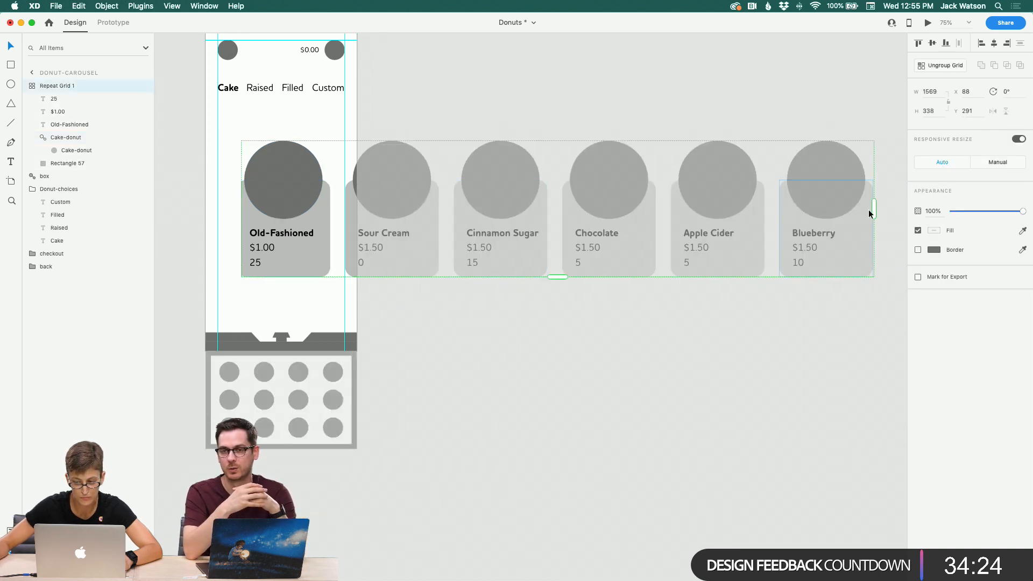
left_click_drag(872, 210, 884, 210)
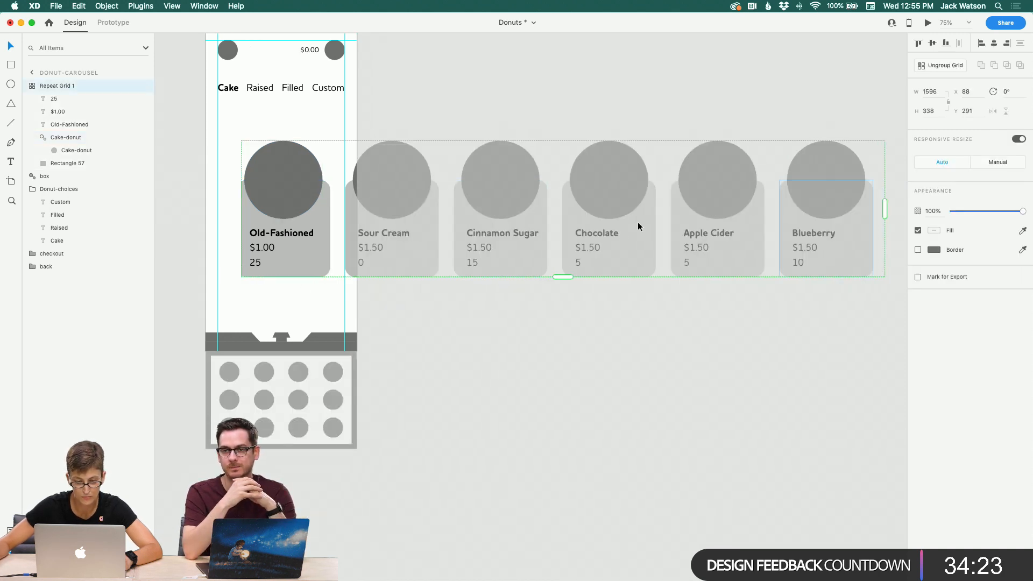
Step: Select all elements of the first card and nudge them slightly right inside the cell
double_click(300, 246)
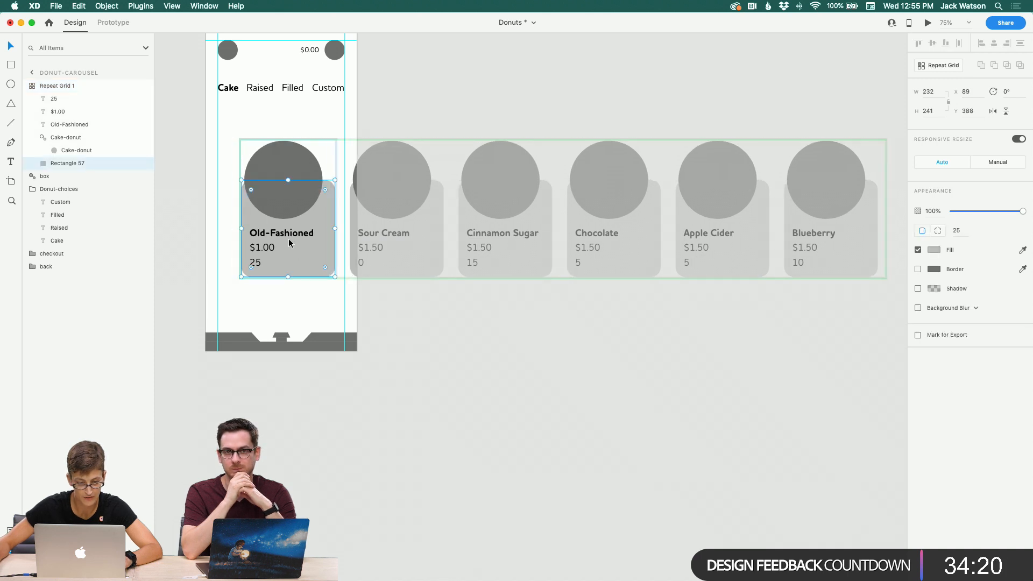
left_click(287, 182, "shift")
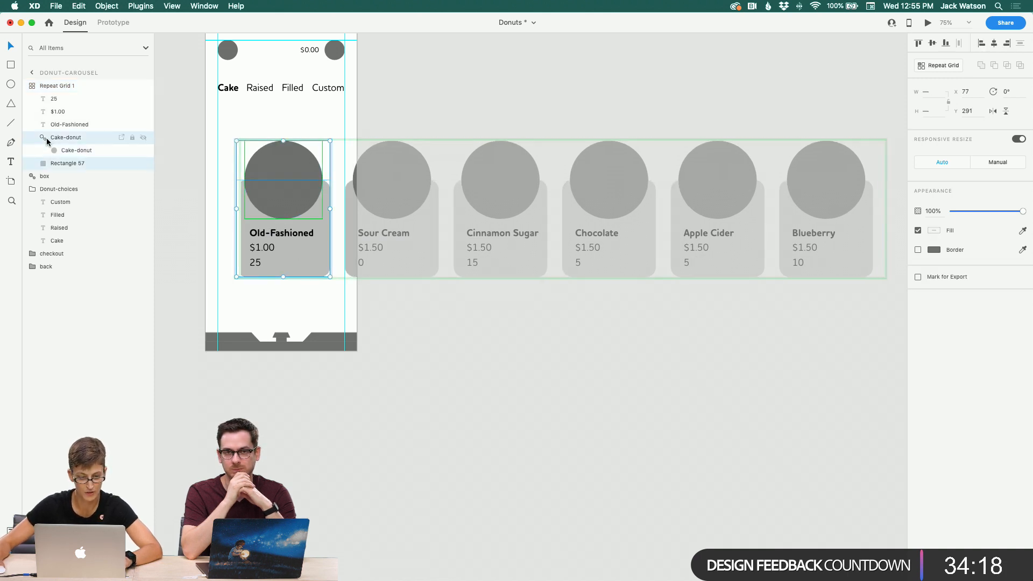
left_click(273, 231, "shift")
left_click(263, 247, "shift")
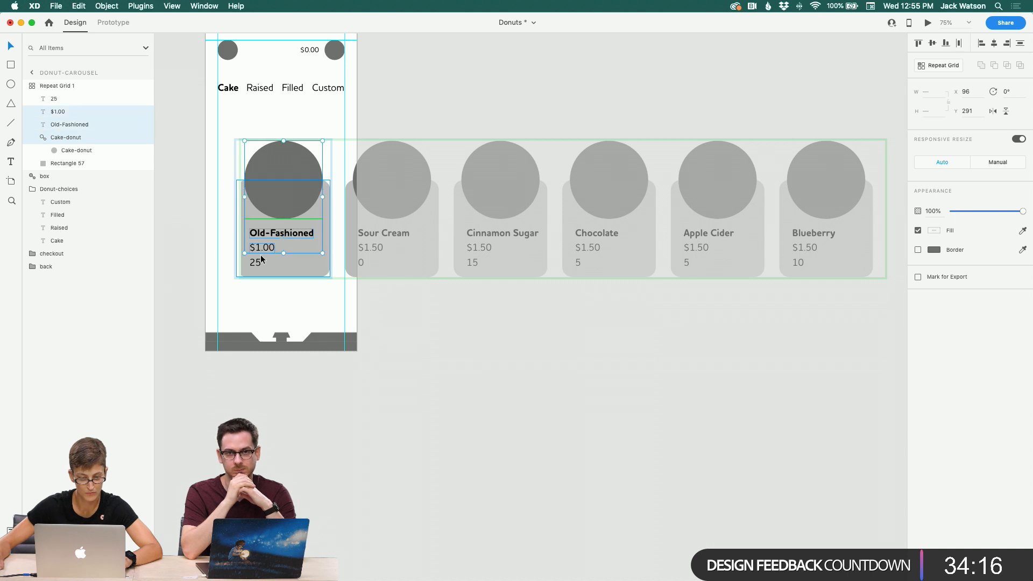
left_click(256, 263, "shift")
left_click_drag(263, 263, 266, 262)
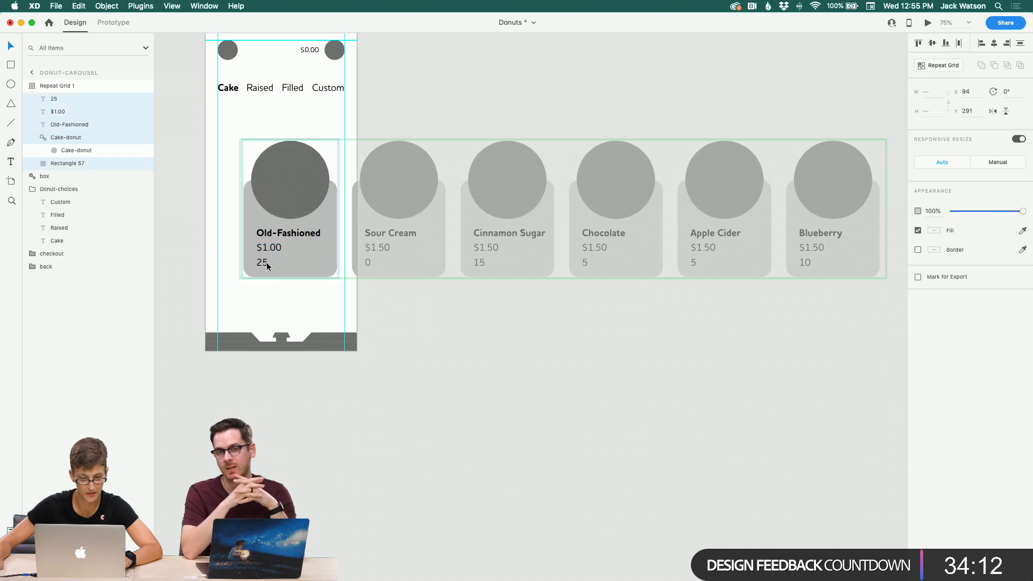
left_click(460, 338)
Step: Move the repeat grid back to x 30 on the artboard
left_click_drag(293, 195, 267, 195)
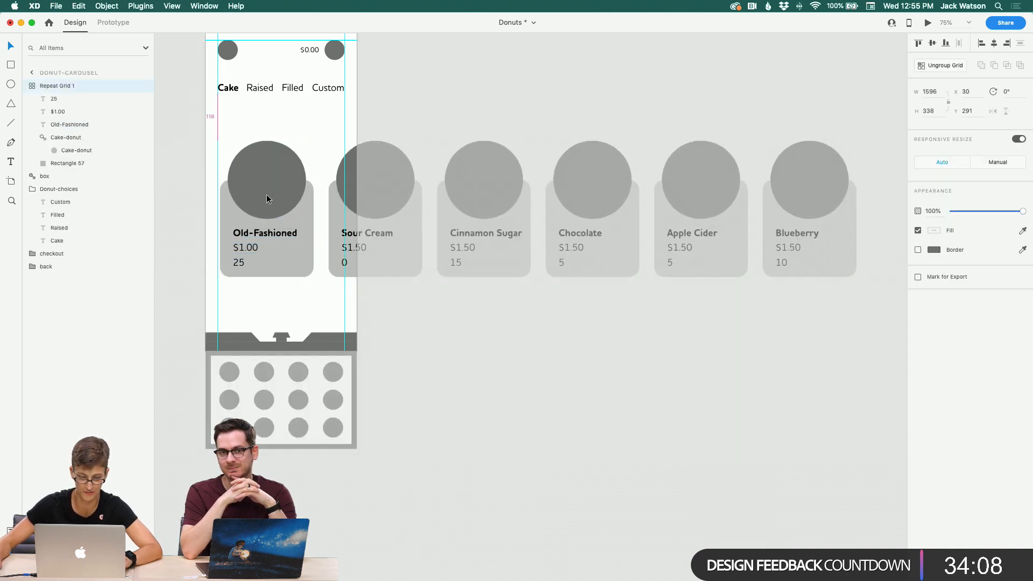
left_click(466, 306)
left_click(260, 242)
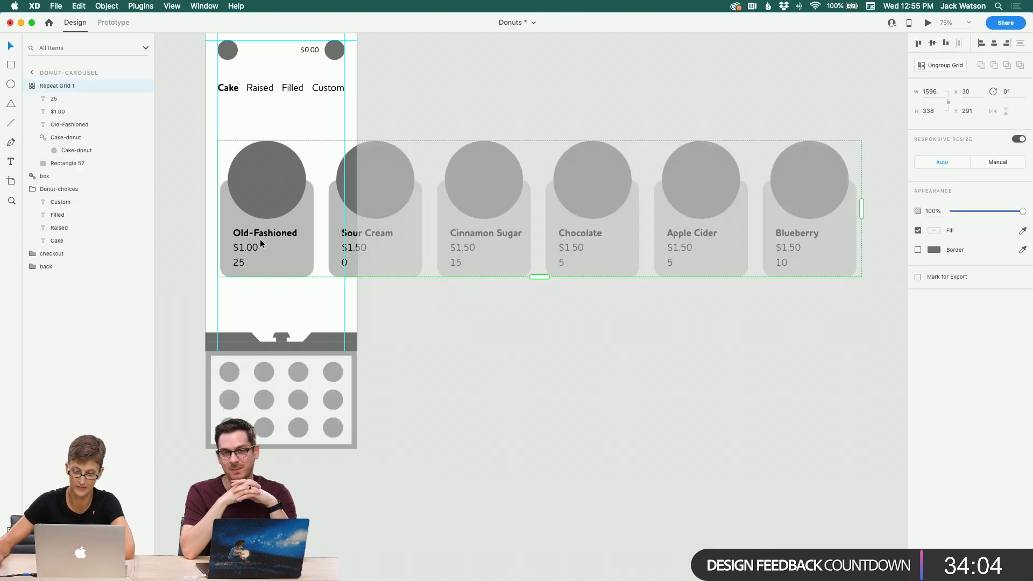
left_click(422, 319)
left_click(149, 4)
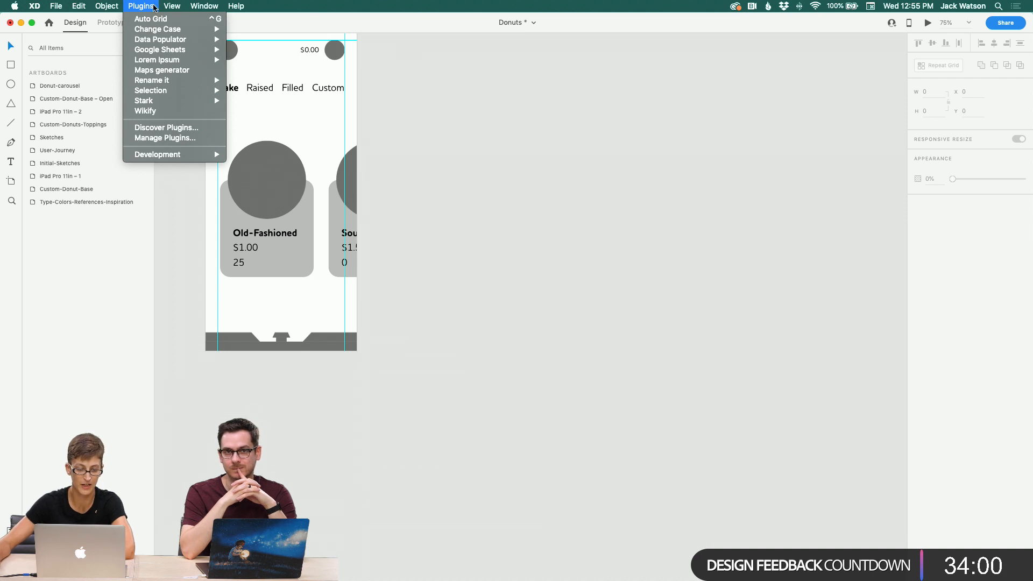
mouse_move(141, 100)
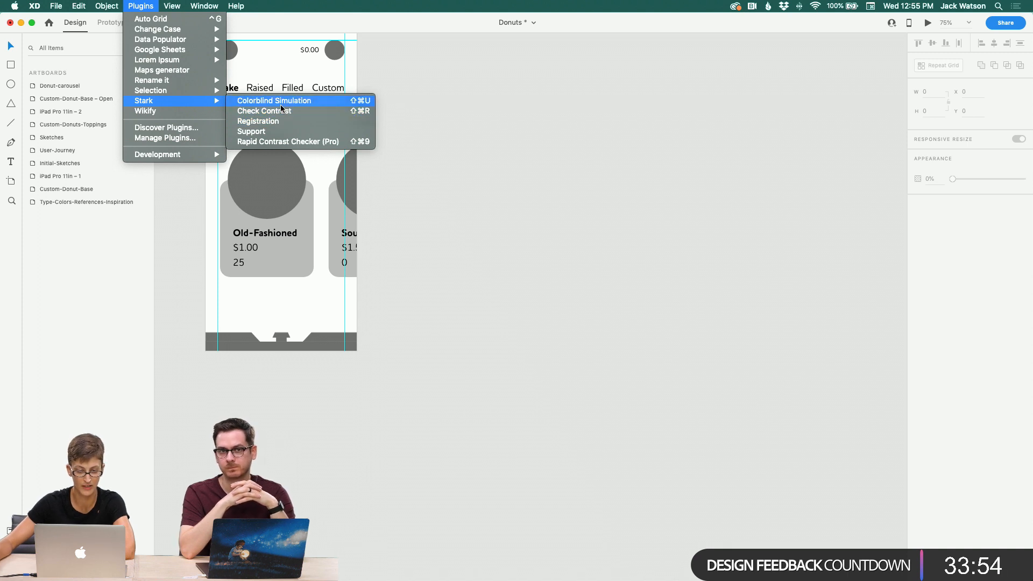
mouse_move(175, 61)
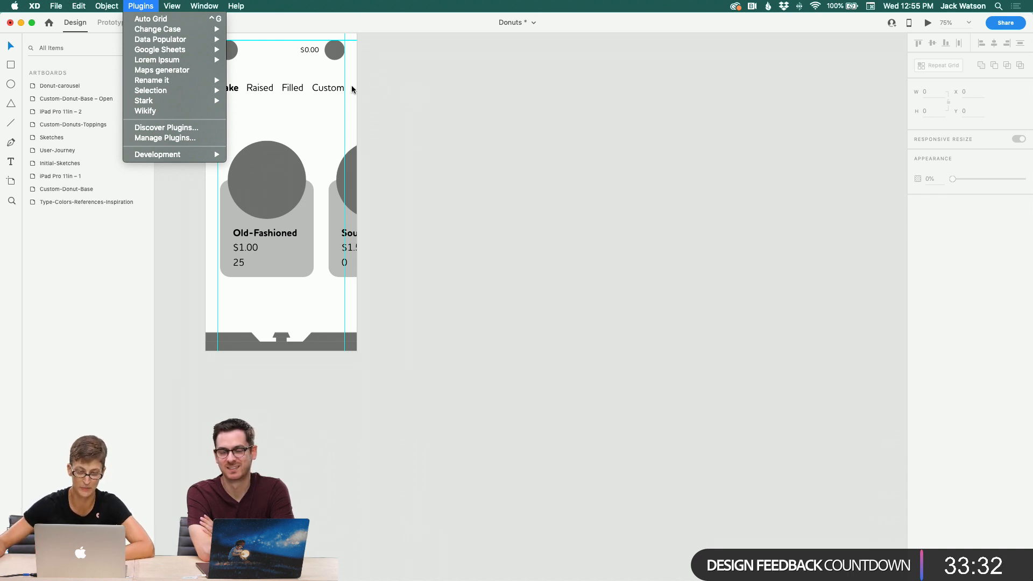
mouse_move(206, 45)
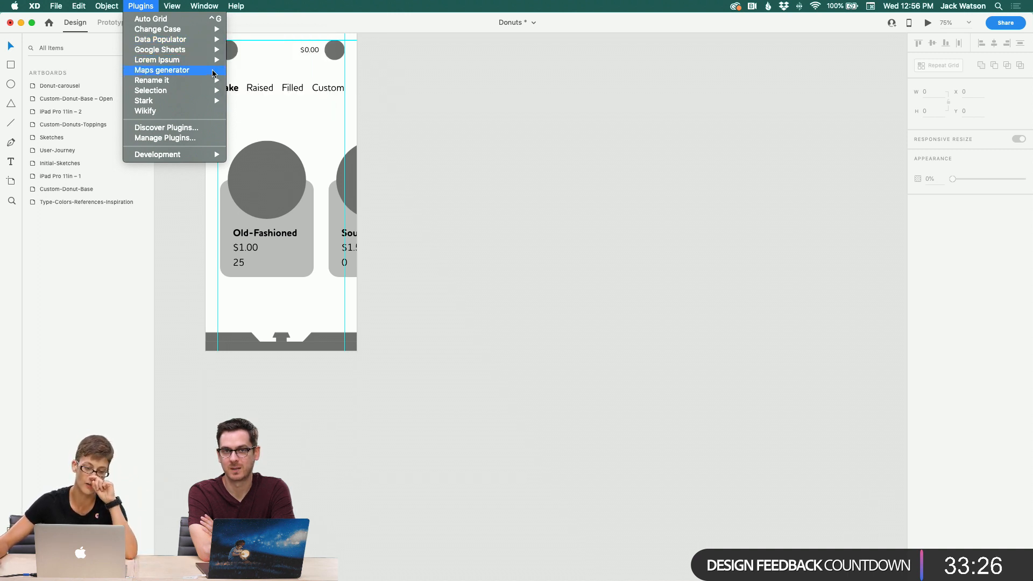
mouse_move(210, 79)
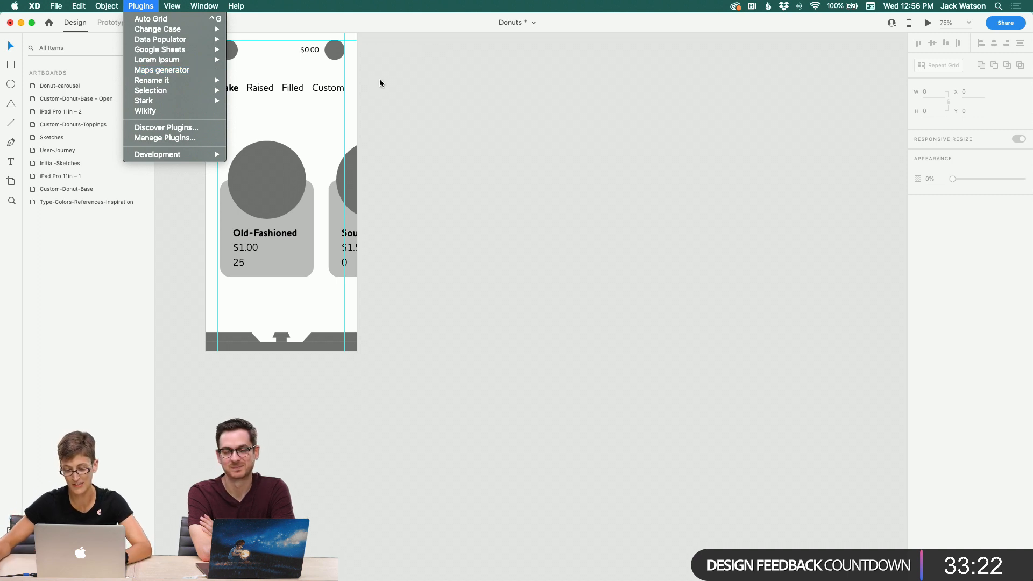
left_click(409, 83)
Step: Duplicate the iPad Pro 11in – 1 artboard
scroll(408, 83, "left", 5)
scroll(408, 81, "up", 4)
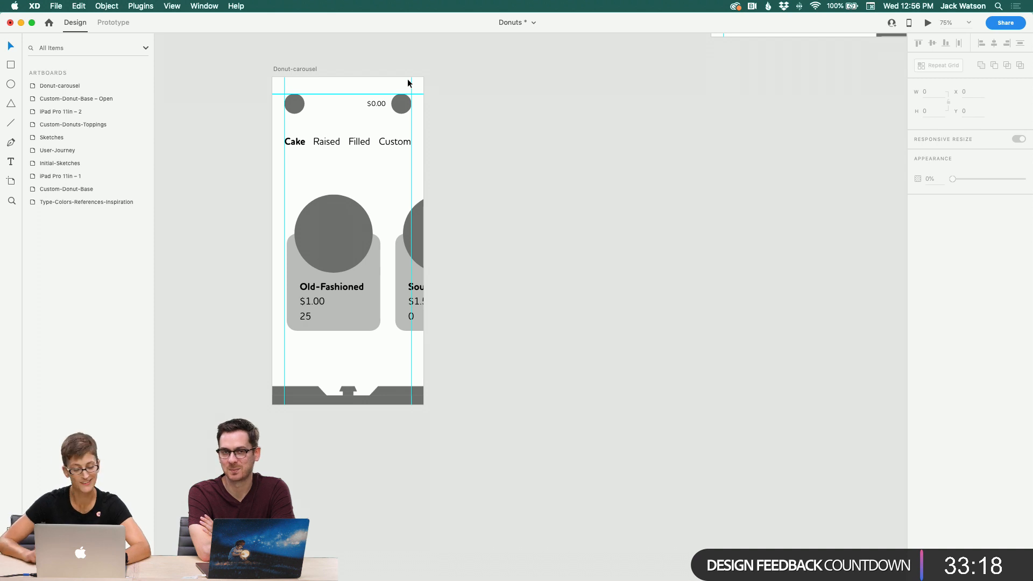
scroll(409, 83, "up", 4)
scroll(409, 83, "left", 5)
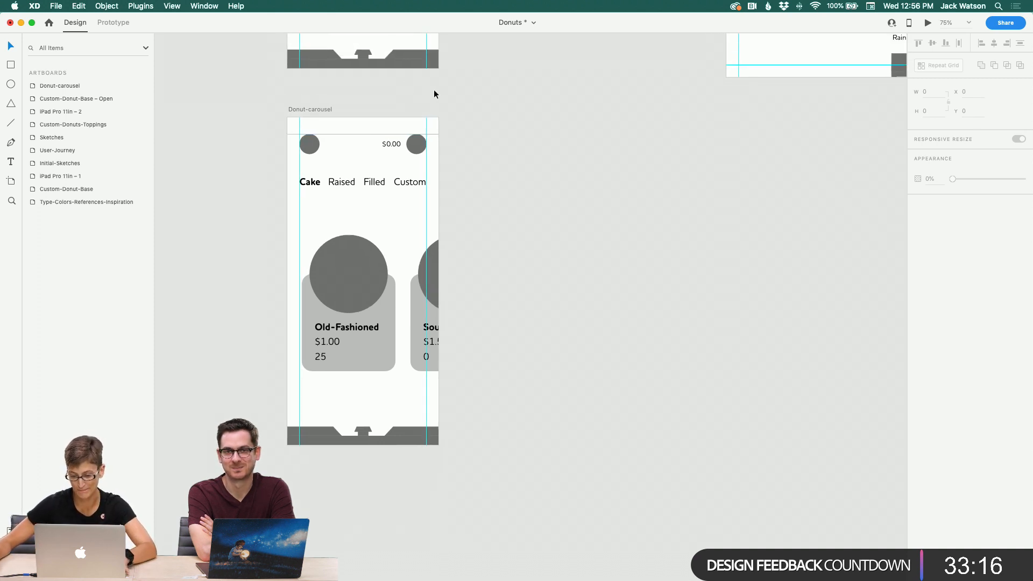
scroll(368, 107, "right", 2)
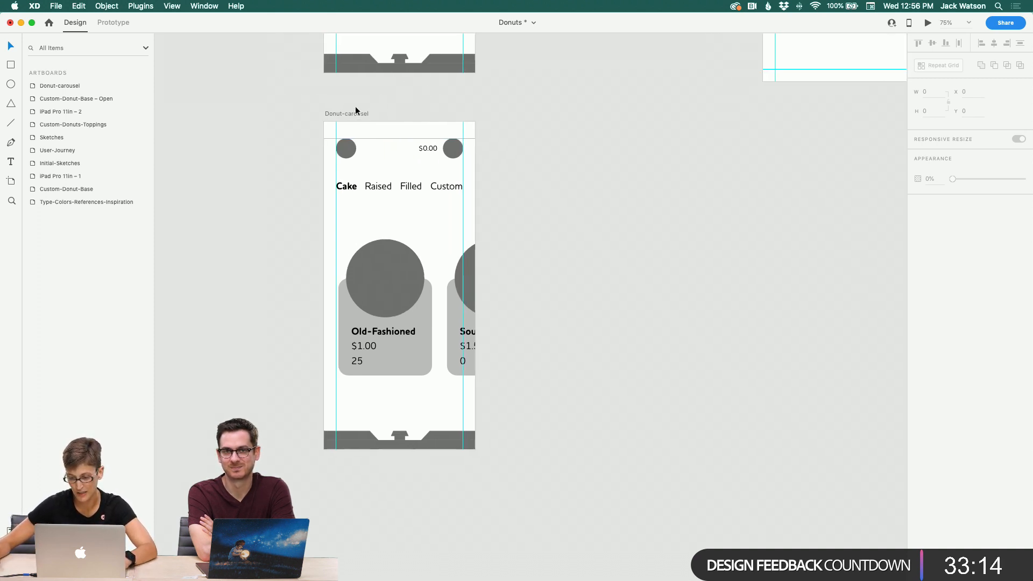
scroll(361, 107, "up", 15)
scroll(355, 107, "down", 9)
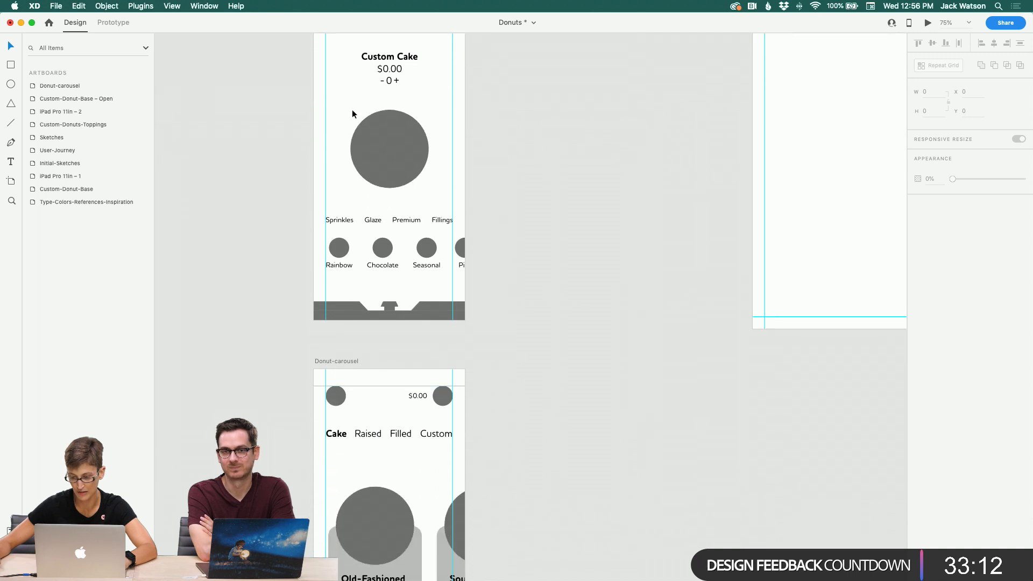
scroll(316, 231, "down", 1)
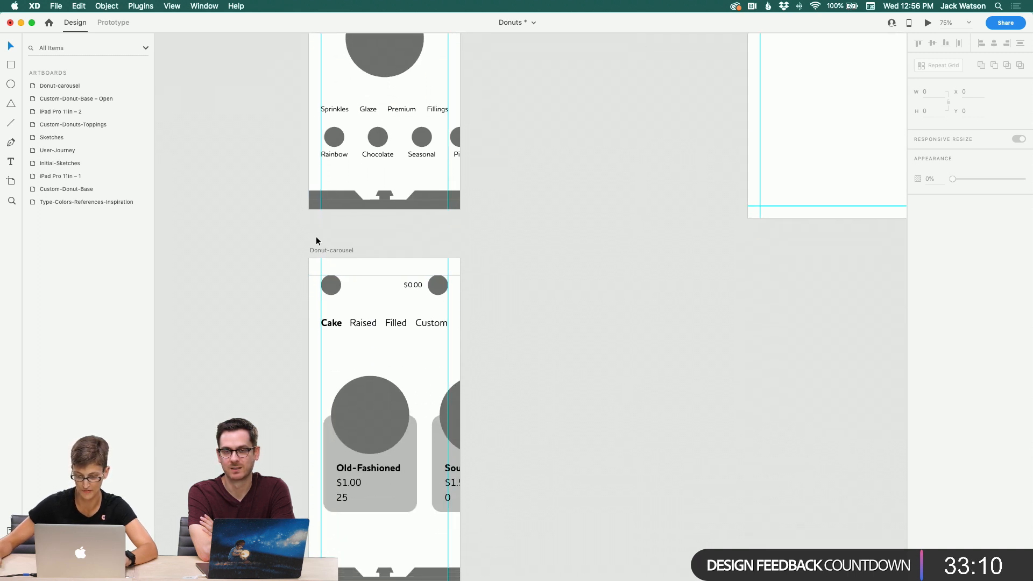
scroll(323, 226, "up", 3)
scroll(330, 220, "right", 2)
scroll(330, 220, "up", 4)
scroll(330, 221, "right", 1)
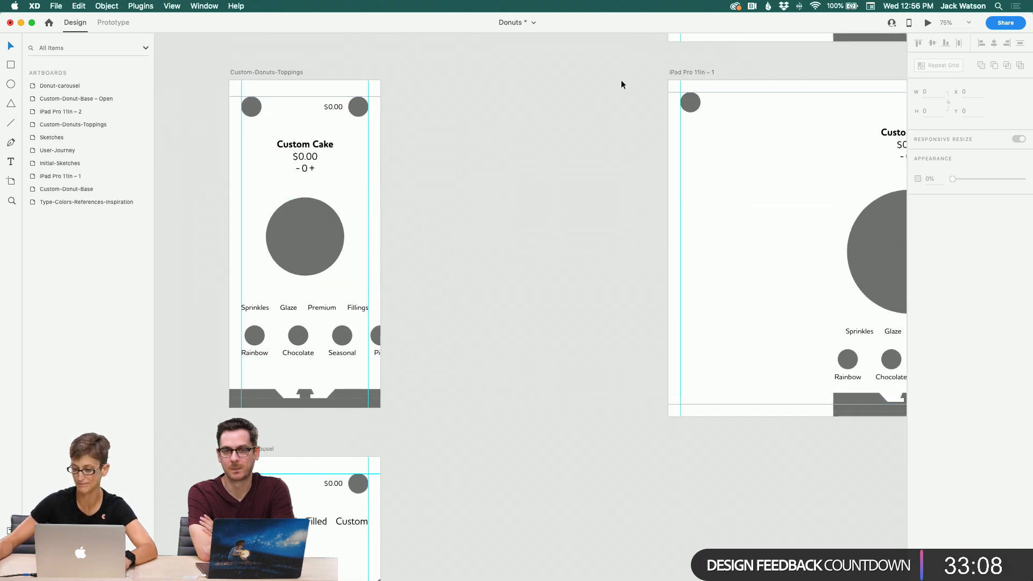
left_click(690, 72)
key("super+c")
key("super+v")
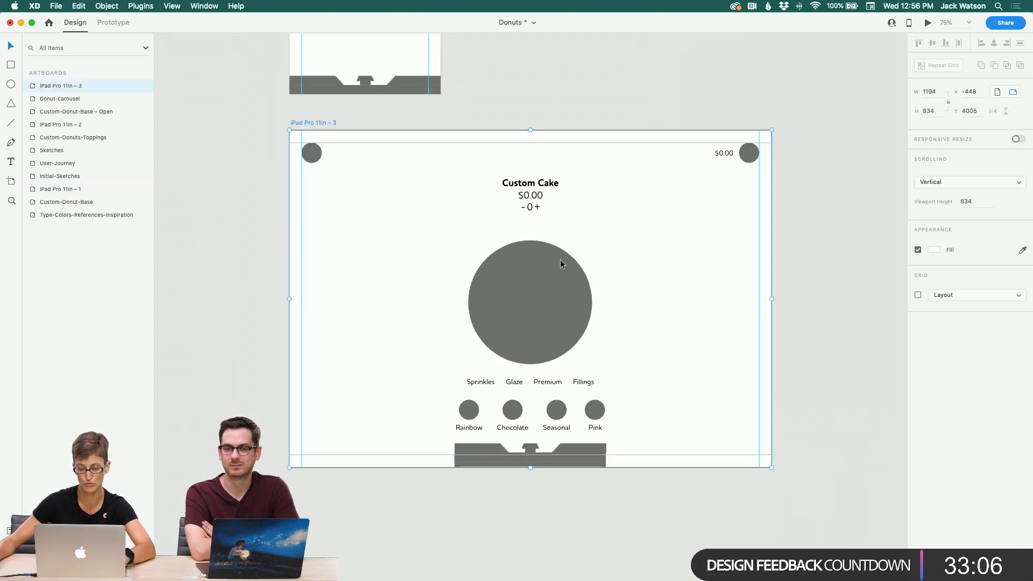
Step: Move the duplicated iPad artboard up beside the Donut-carousel artboard
scroll(560, 260, "up", 3)
scroll(558, 264, "right", 2)
scroll(558, 264, "up", 3)
scroll(558, 264, "right", 1)
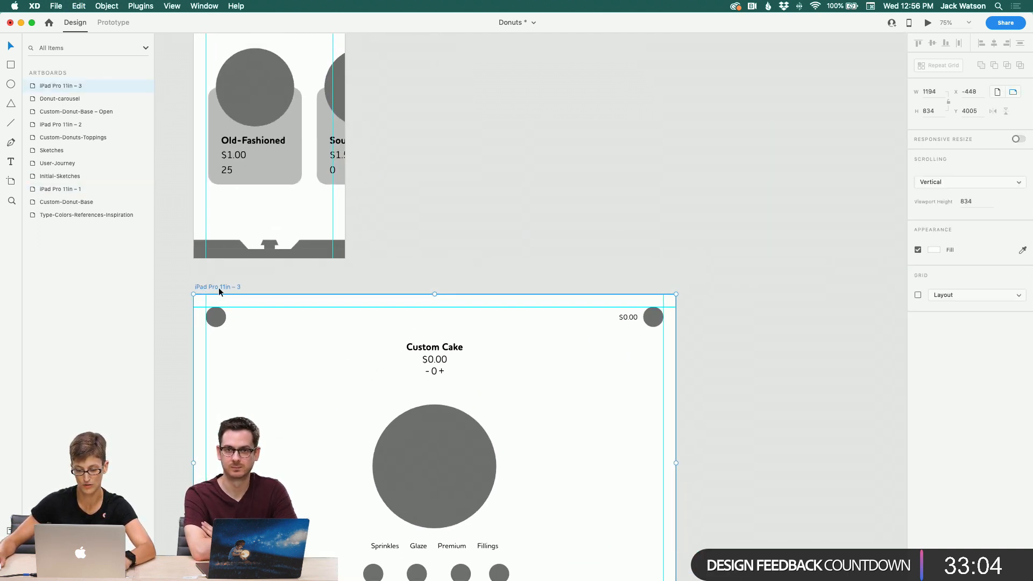
left_click_drag(214, 289, 483, 51)
left_click(394, 115)
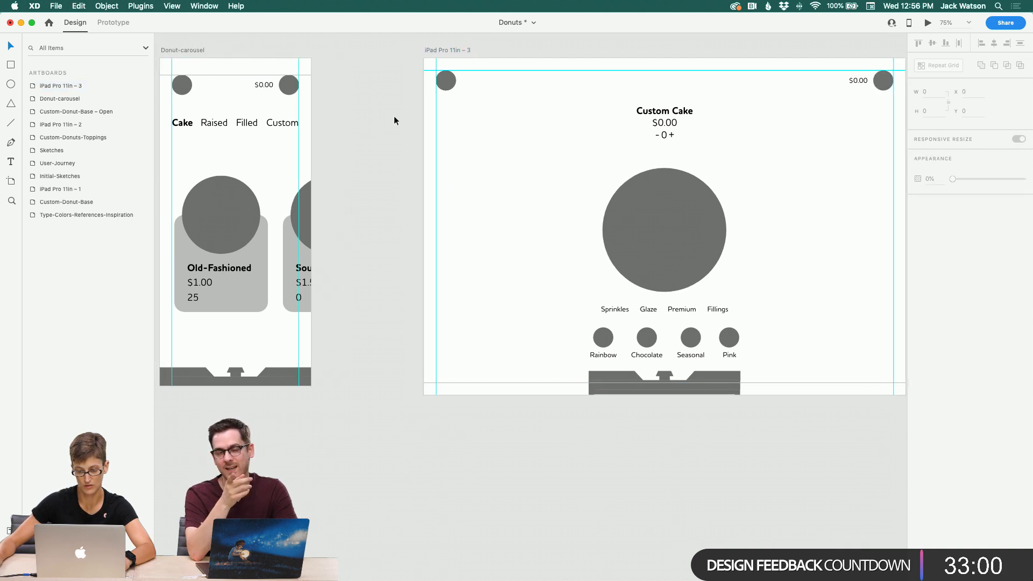
scroll(394, 121, "left", 2)
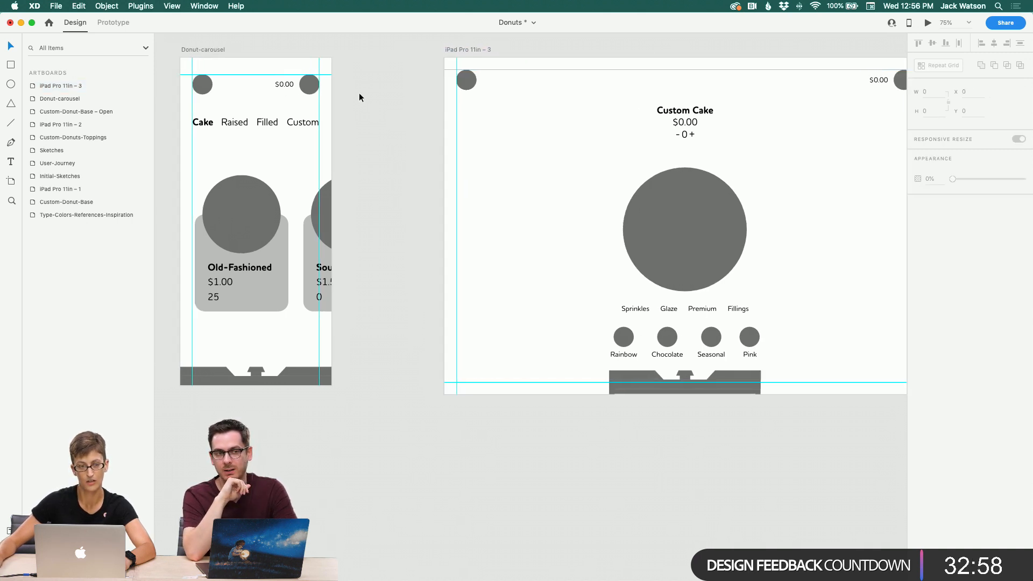
Step: Replace the new iPad artboard's cake heading, donut and toppings content with the carousel's category tabs and donut repeat grid
left_click(306, 87)
left_click(228, 232)
left_click(260, 149)
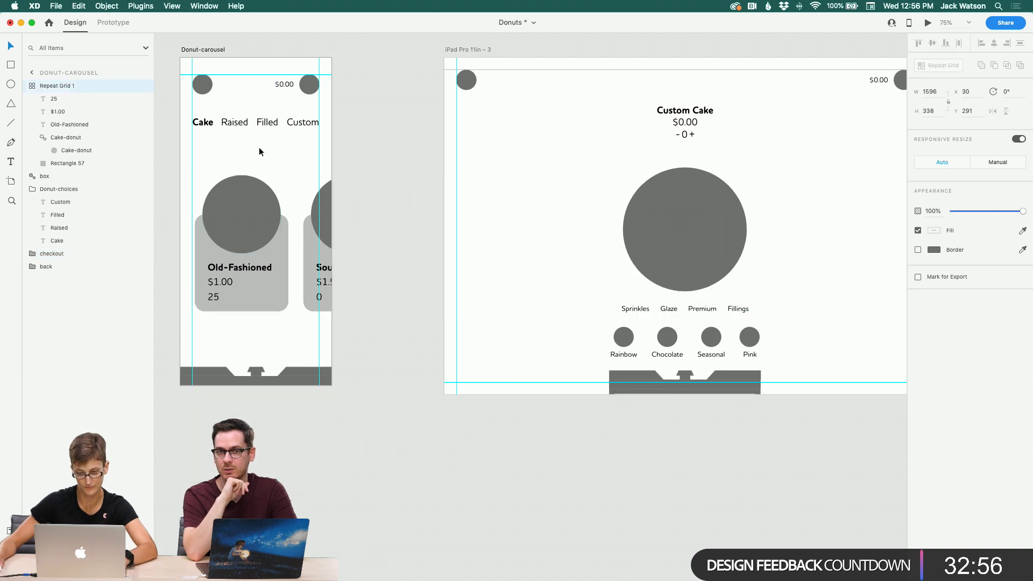
left_click(252, 239)
left_click(262, 122)
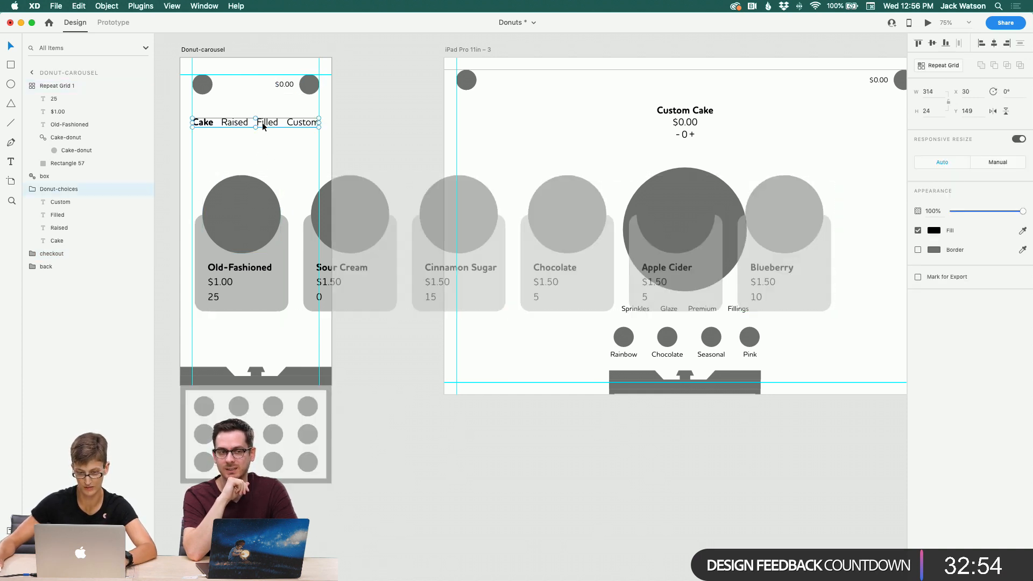
left_click(257, 151)
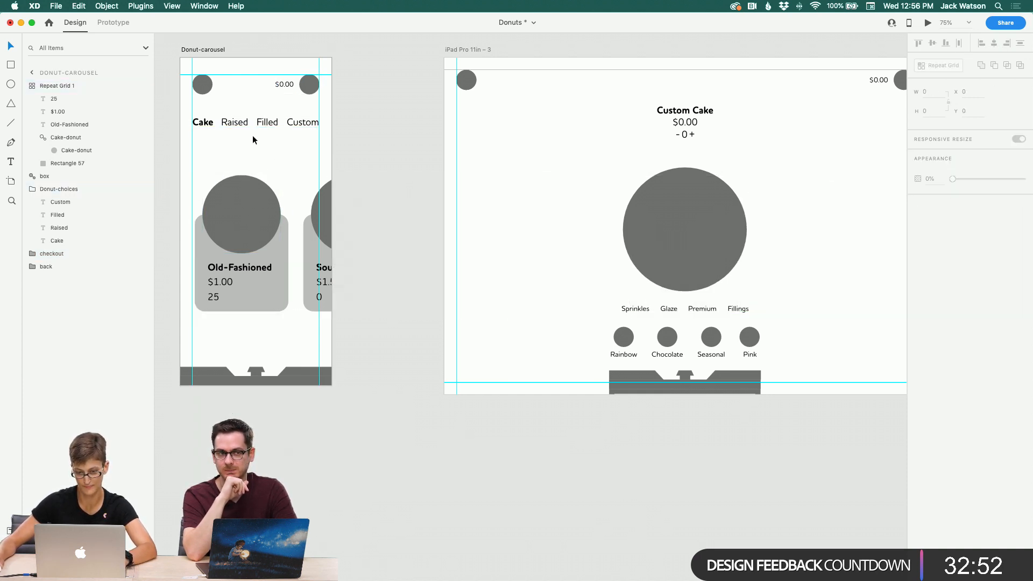
left_click(235, 176)
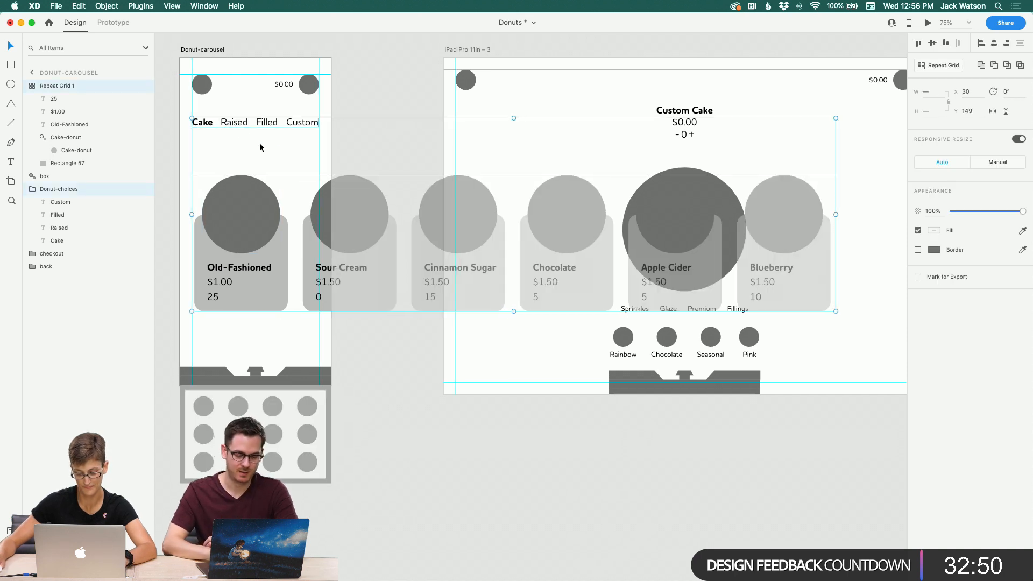
left_click(479, 135)
left_click_drag(558, 99, 802, 350)
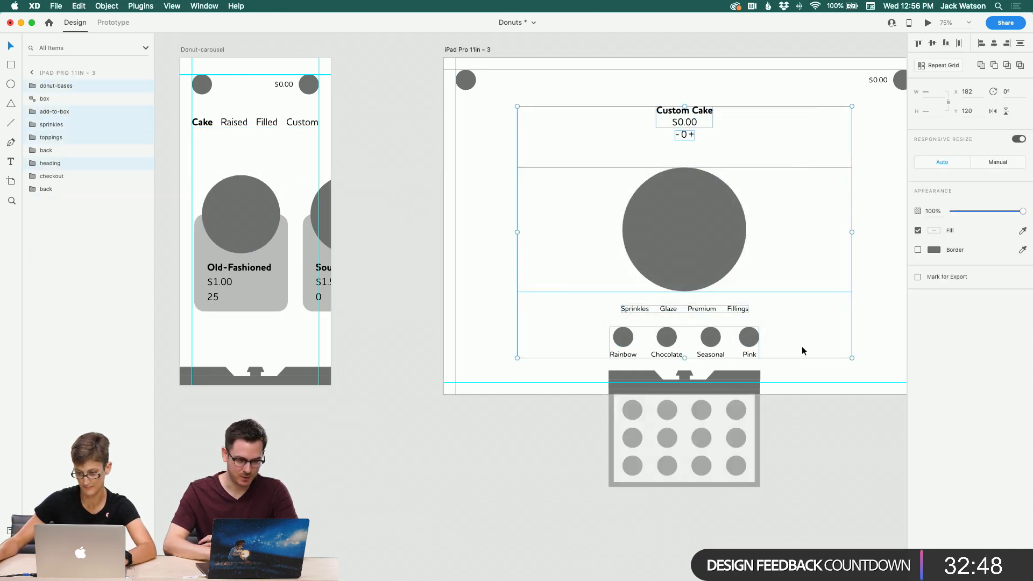
key("Delete")
key("super+v")
Step: Center the category tabs horizontally in the iPad artboard
scroll(786, 350, "right", 5)
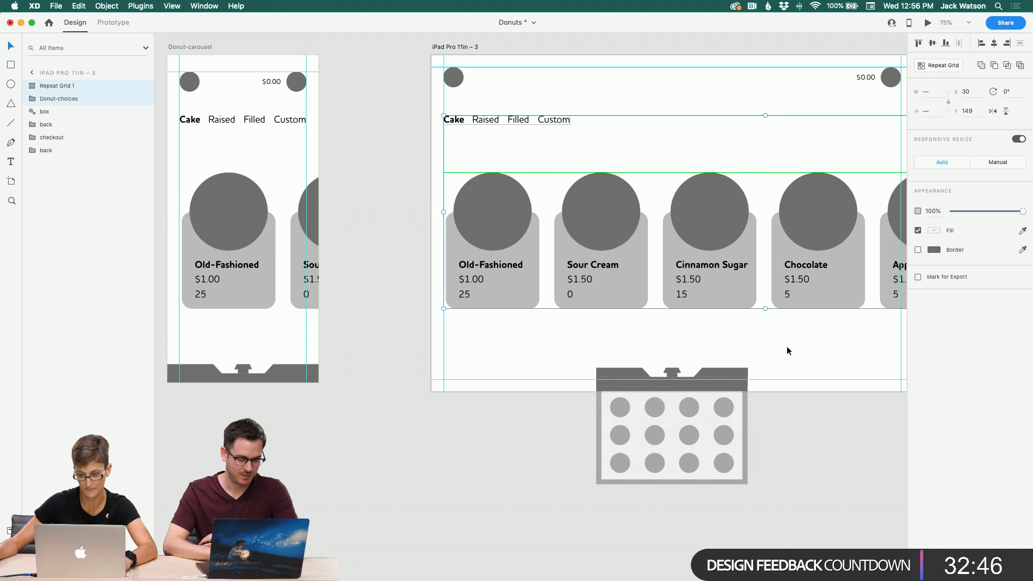
left_click(783, 351)
left_click_drag(507, 126, 667, 119)
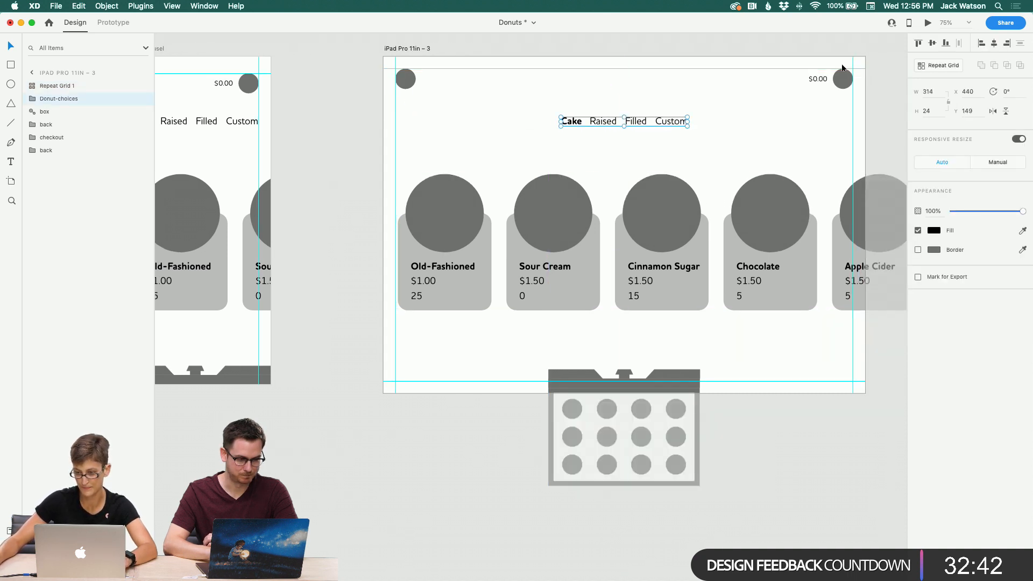
Step: Adjust the donut box graphic's position at the bottom of the iPad artboard
left_click(477, 423)
scroll(477, 422, "up", 3)
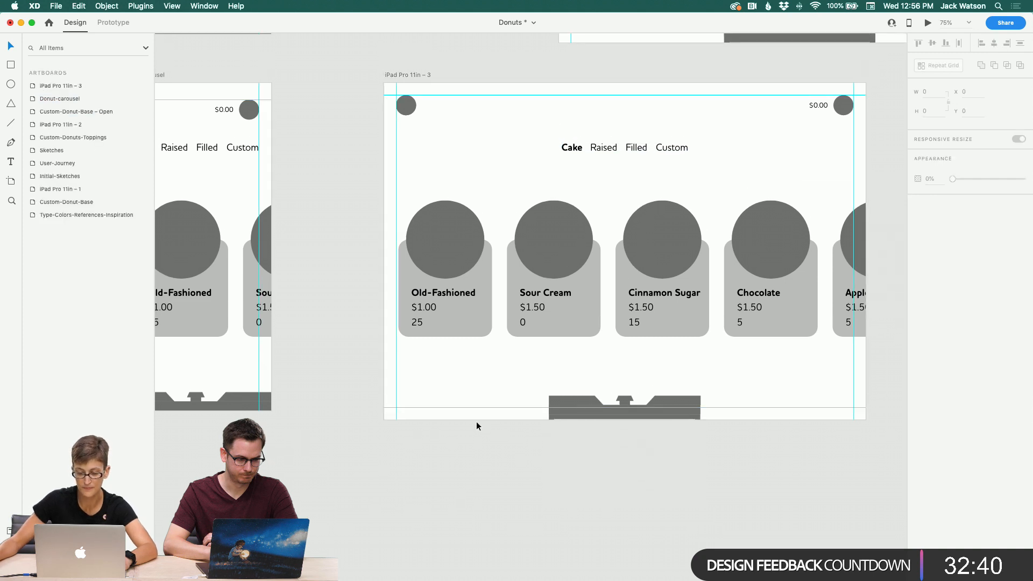
scroll(476, 421, "left", 2)
left_click(580, 405)
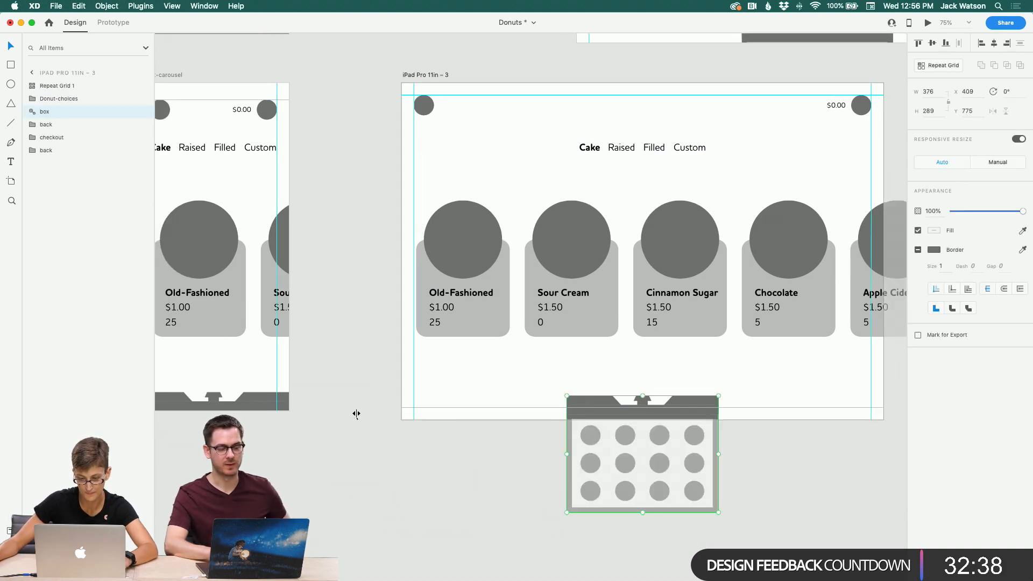
left_click(266, 400, "shift")
left_click(366, 460)
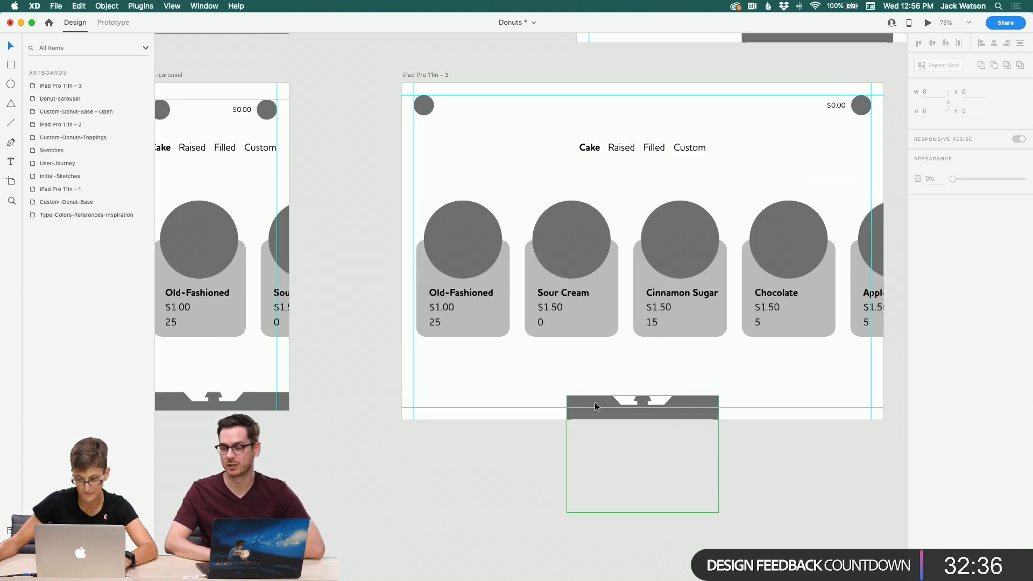
left_click(591, 401)
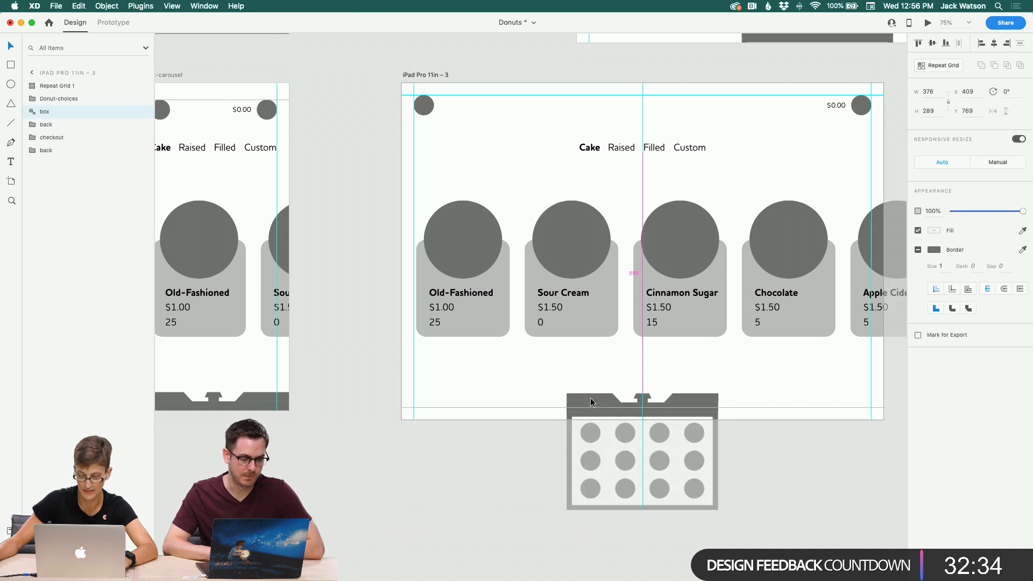
left_click_drag(591, 400, 592, 402)
left_click(391, 385)
Step: Cut the donut box graphic from the new iPad artboard and paste it onto the iPad artboard above
scroll(369, 390, "left", 5)
scroll(369, 389, "up", 2)
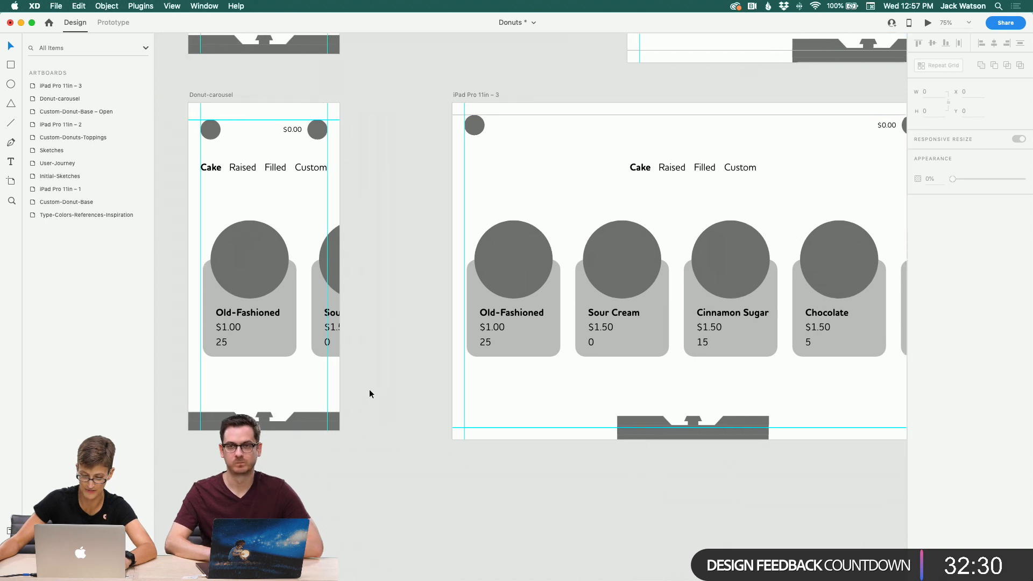
scroll(369, 389, "left", 3)
scroll(369, 389, "up", 1)
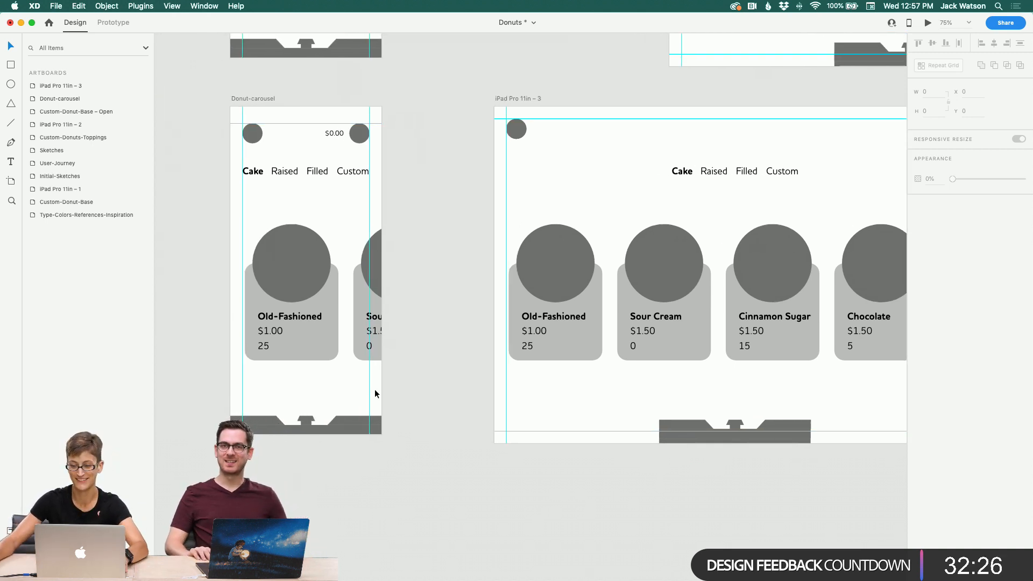
scroll(373, 392, "right", 5)
left_click(582, 424)
left_click_drag(581, 425, 532, 257)
key("super+x")
key("super+v")
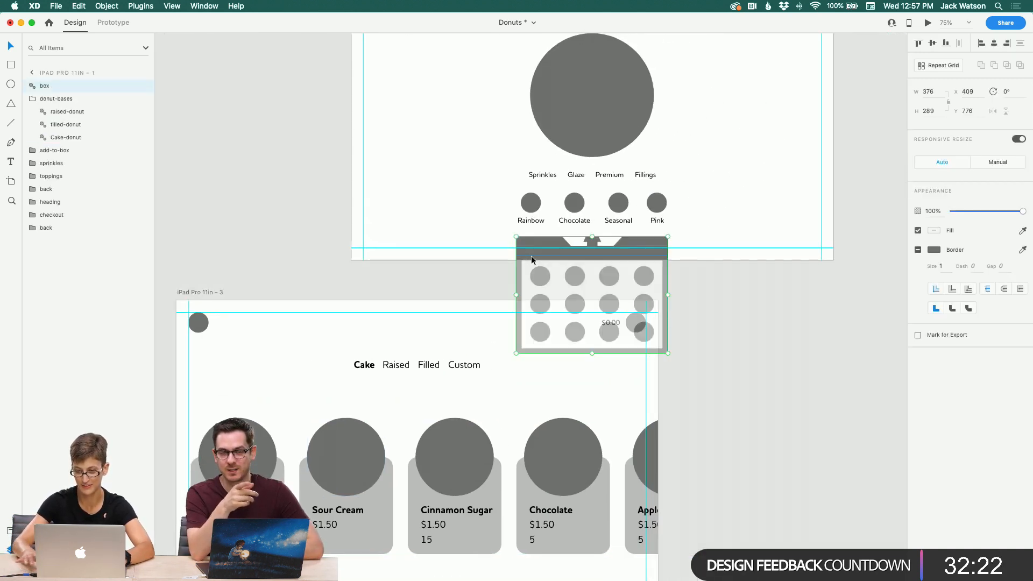
left_click(457, 215)
scroll(457, 215, "up", 1)
scroll(457, 215, "up", 5)
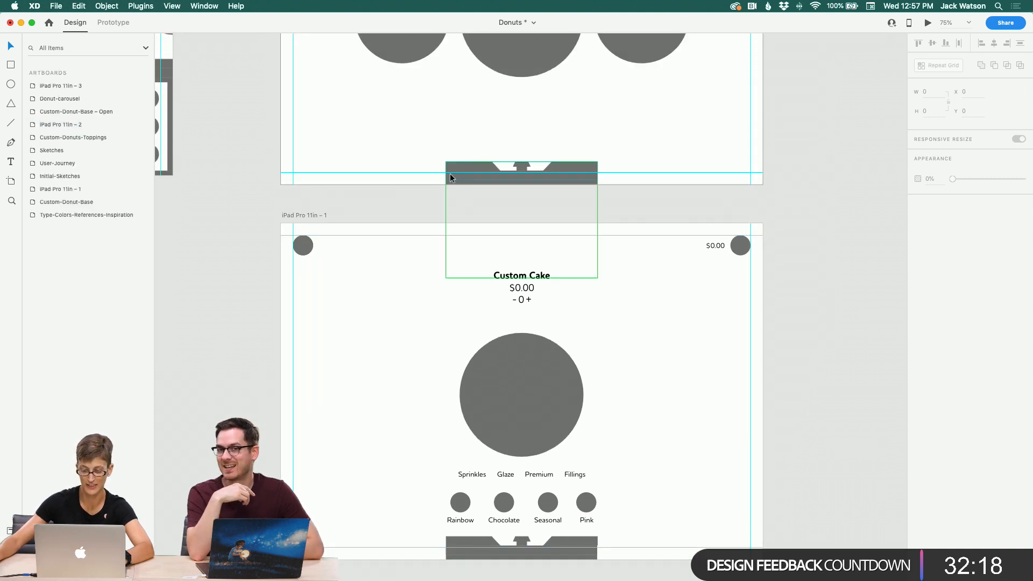
left_click(451, 178)
key("Escape")
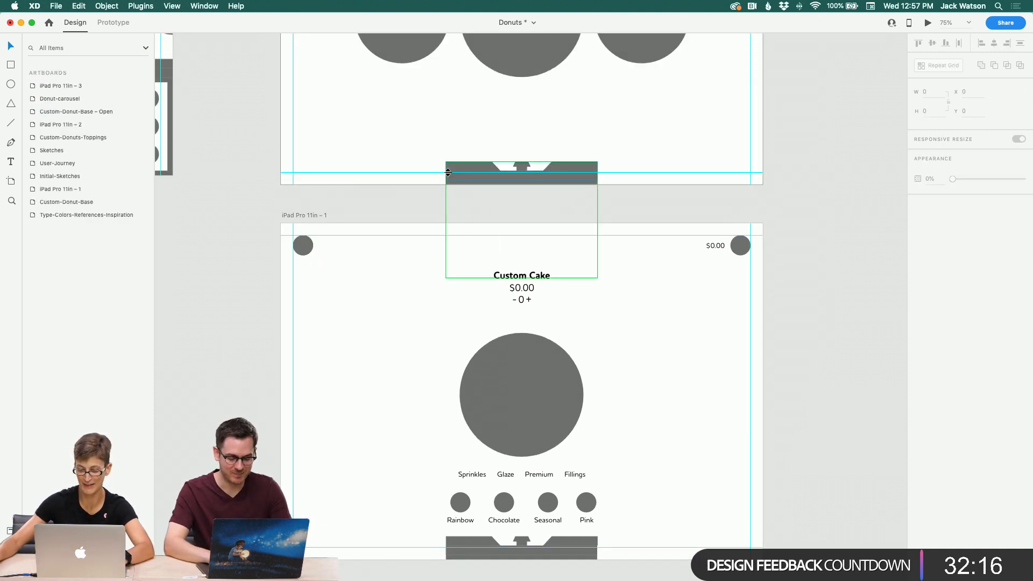
left_click(457, 169)
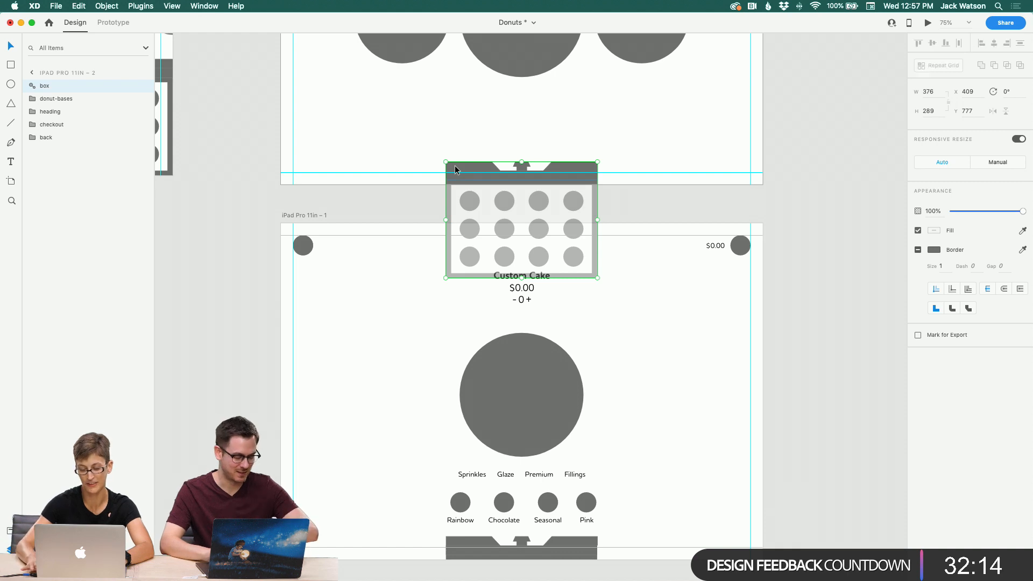
left_click(379, 119)
scroll(379, 119, "left", 4)
scroll(379, 119, "up", 1)
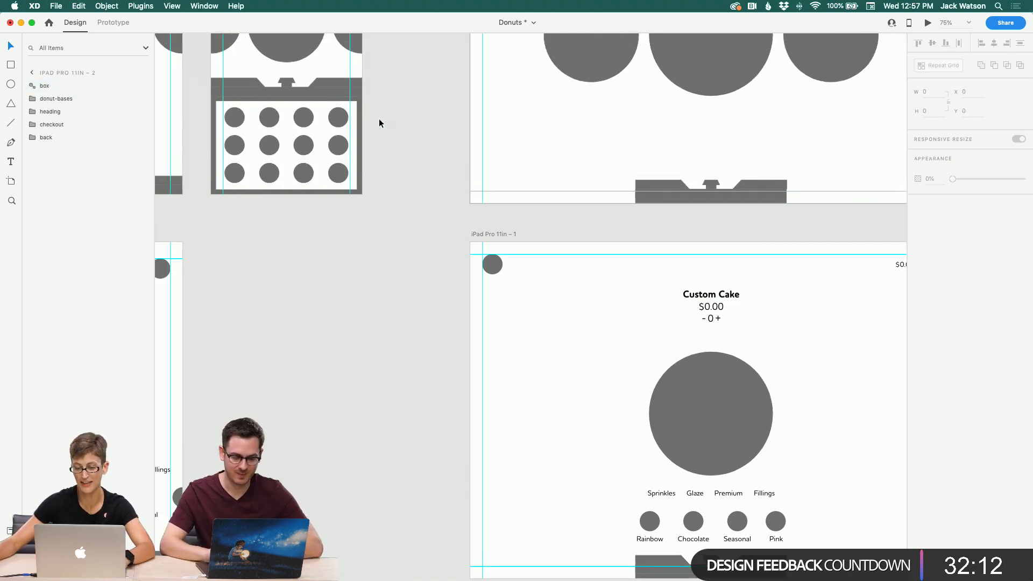
scroll(379, 119, "left", 2)
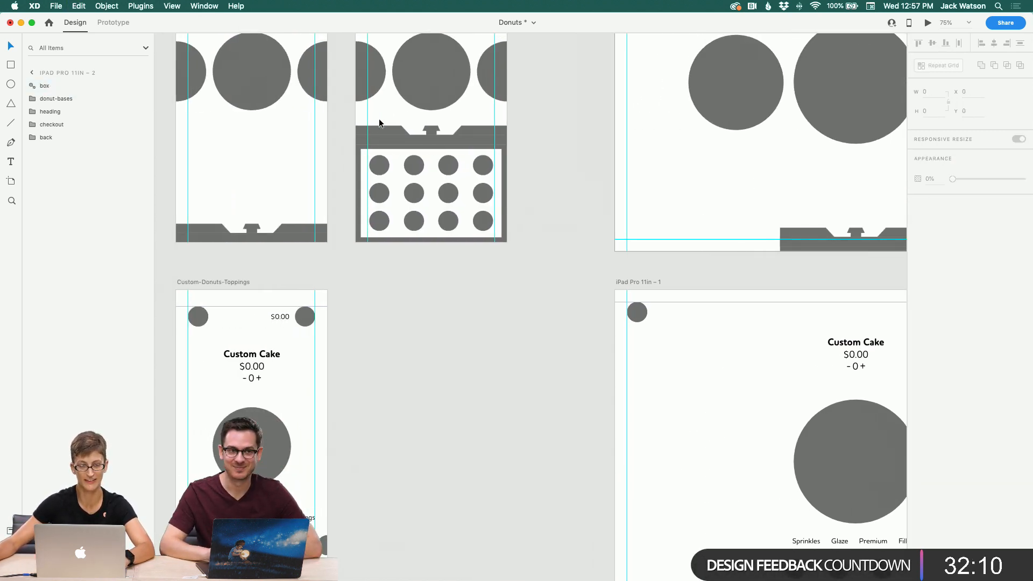
scroll(379, 119, "right", 1)
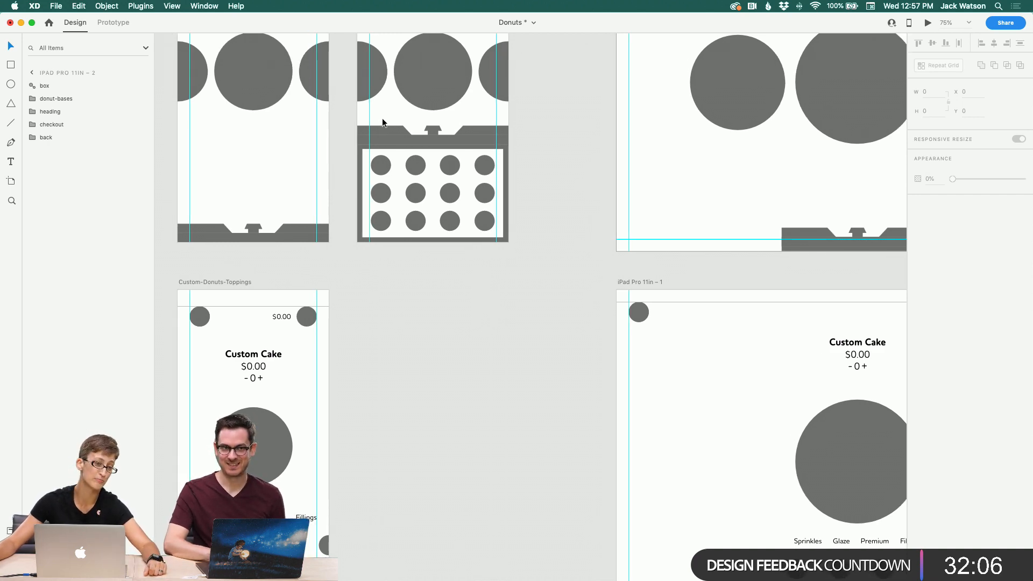
Step: Reload the This Person Does Not Exist page in Safari several times to view newly generated faces
scroll(377, 137, "left", 1)
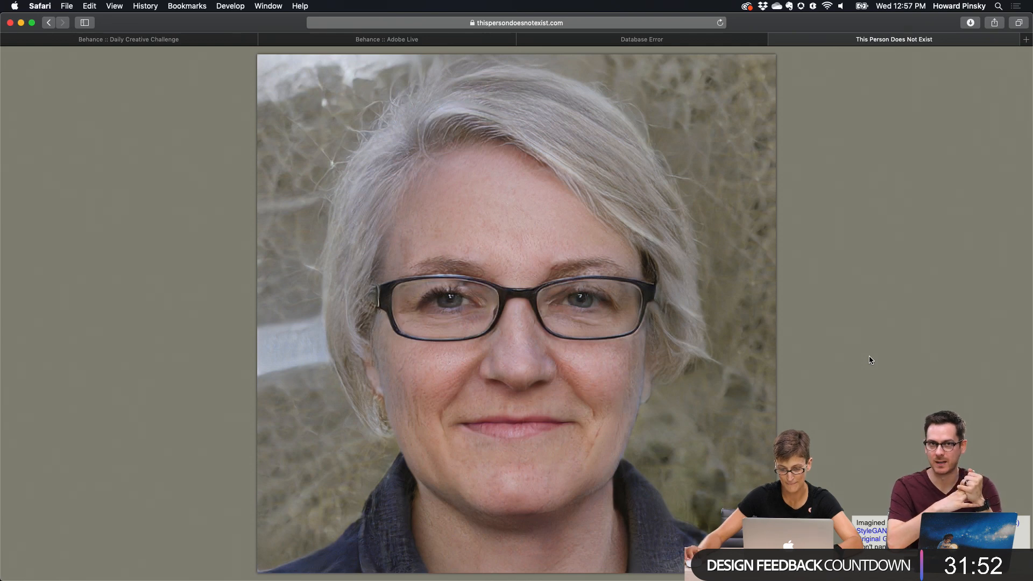
key("super+r")
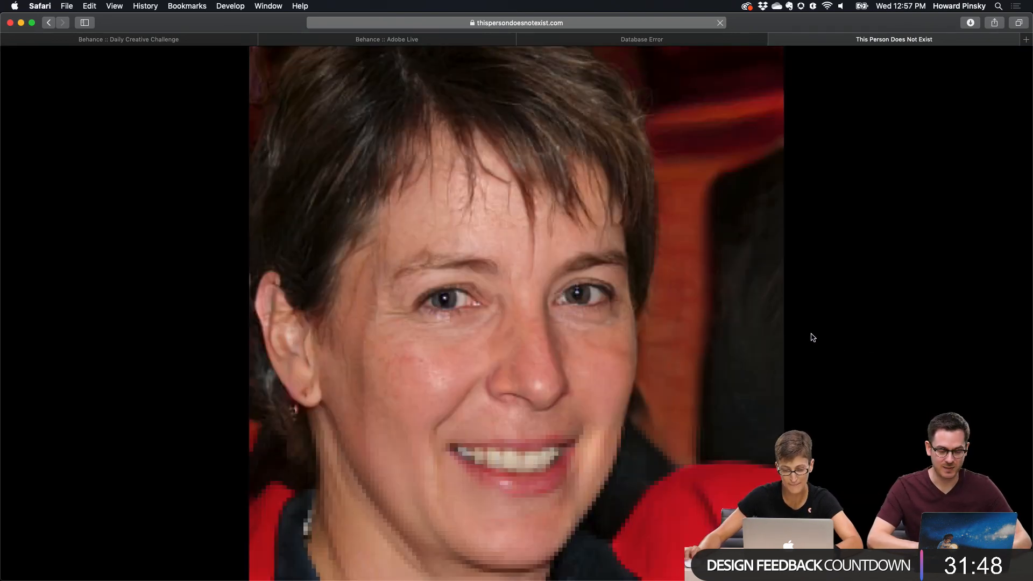
key("super+r")
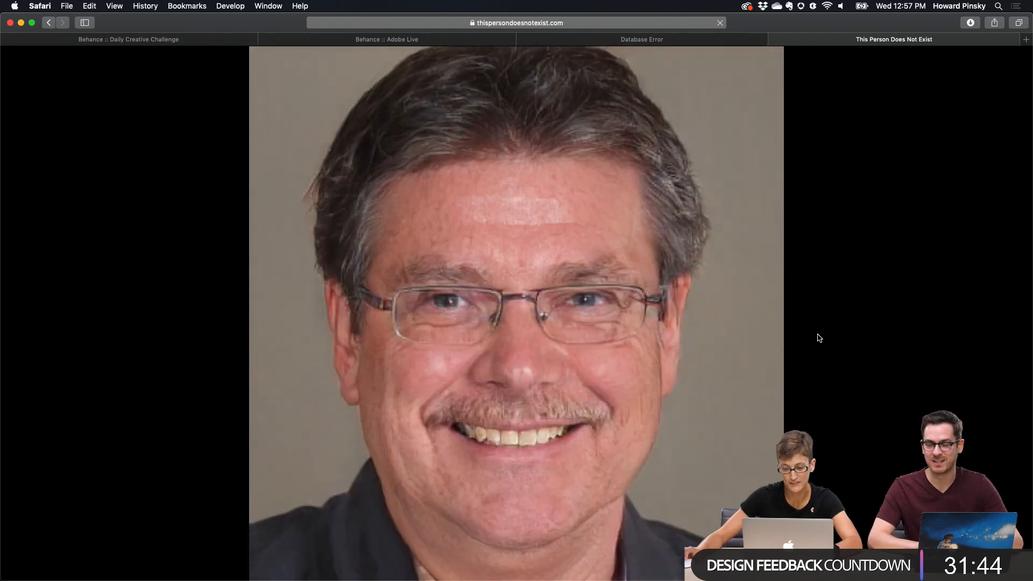
key("super+r")
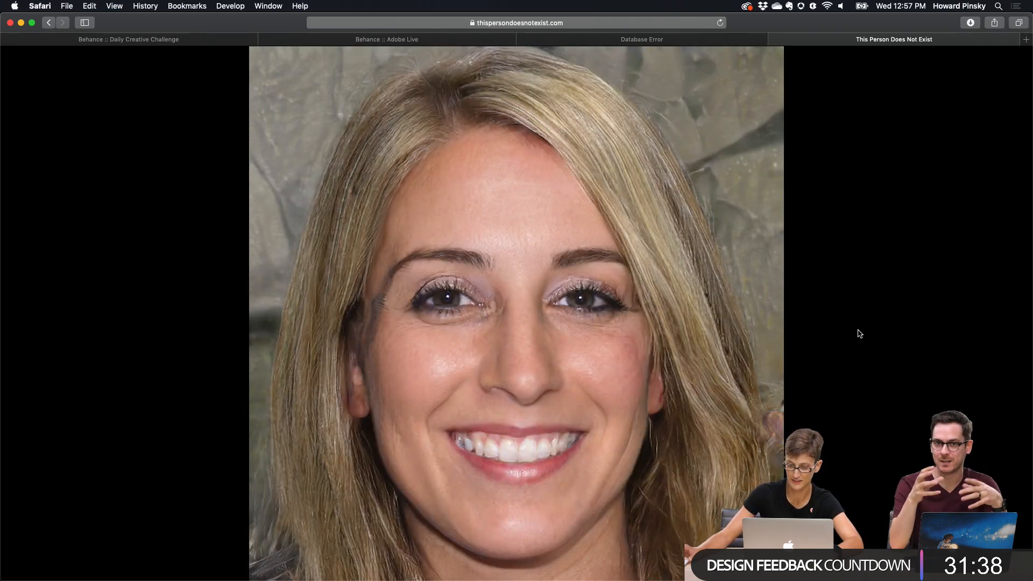
key("super+r")
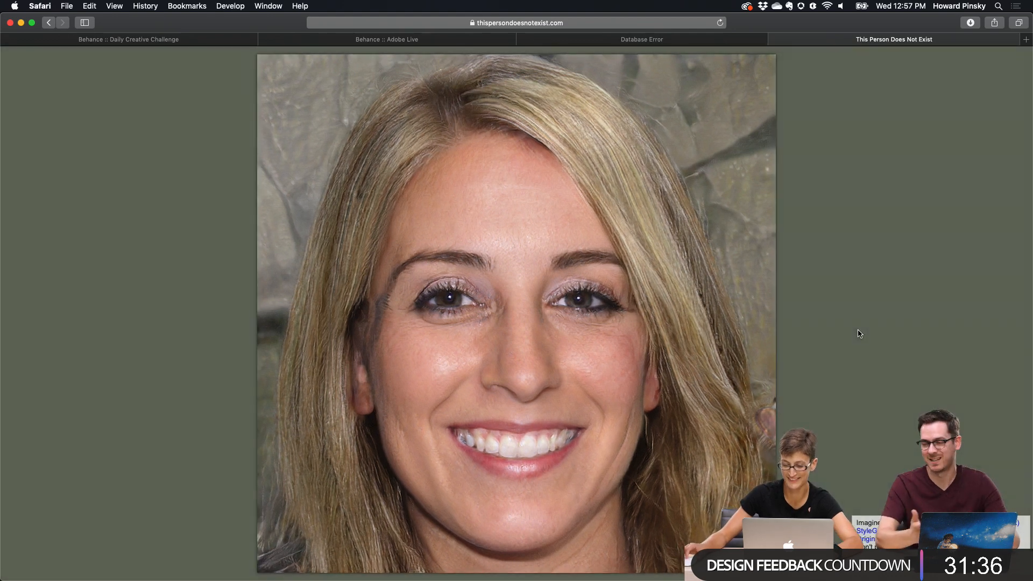
Step: Switch to Adobe XD, enlarge its window, and draw a circle about 128 px wide on the blank iPhone X/XS artboard
key("super+Tab")
key("super+Tab")
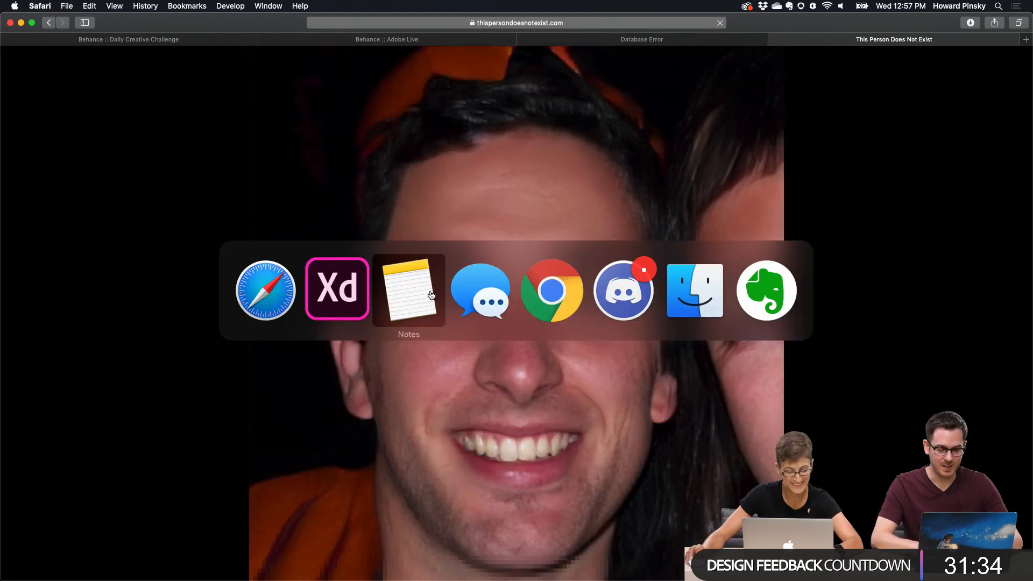
left_click(333, 302)
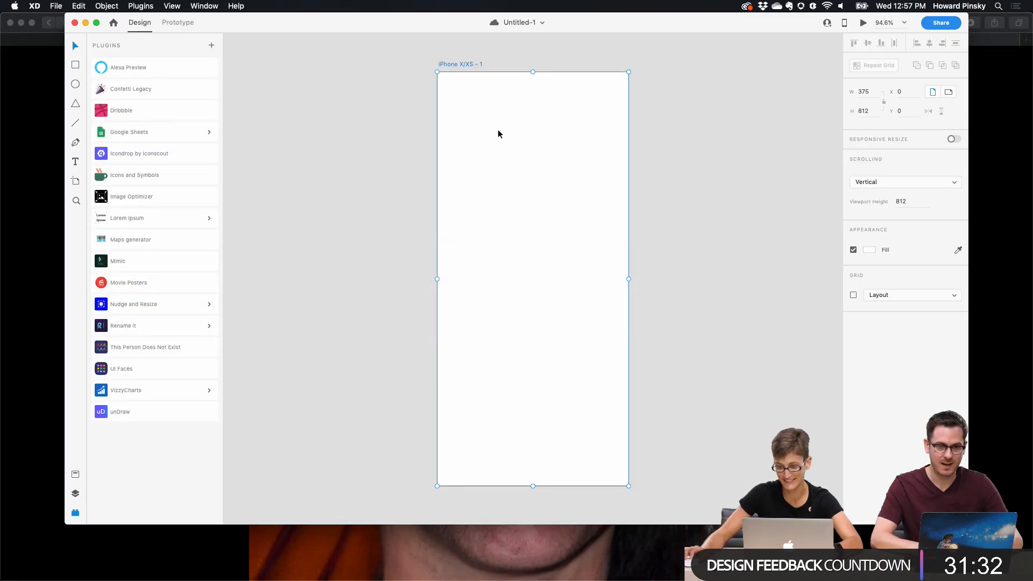
left_click(97, 22)
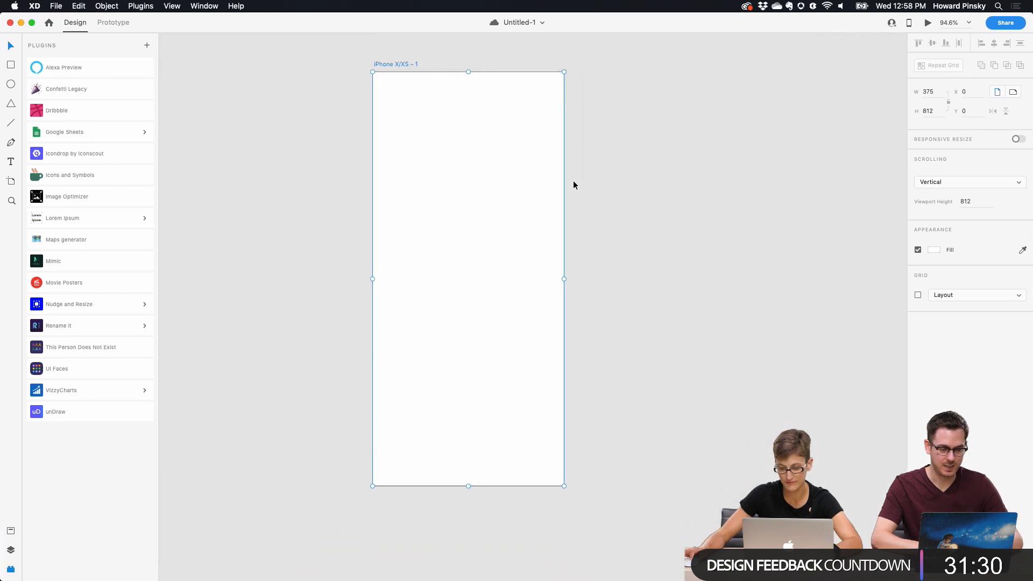
scroll(447, 131, "up", 5)
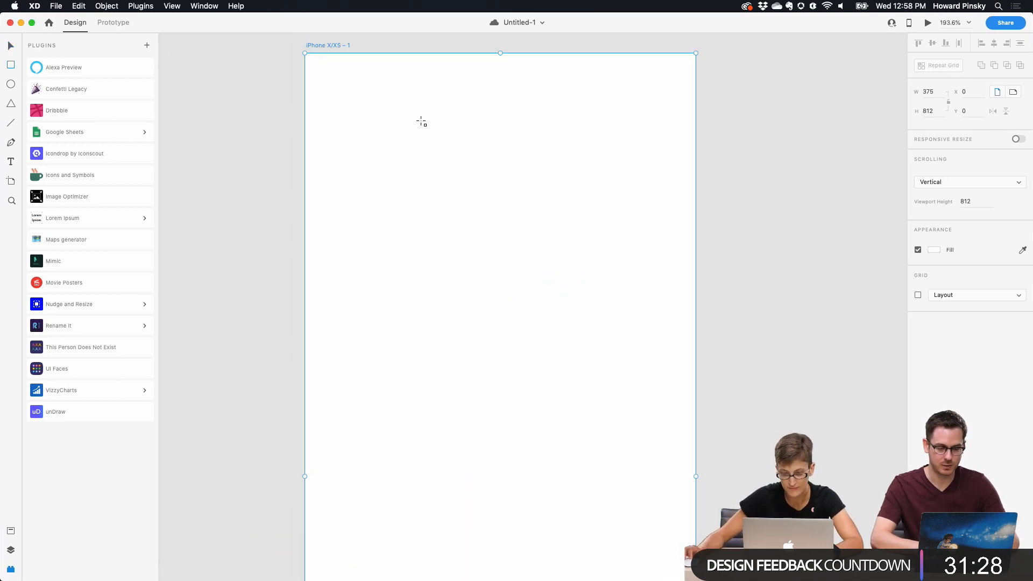
key("e")
left_click_drag(423, 93, 556, 227)
left_click_drag(515, 195, 444, 199)
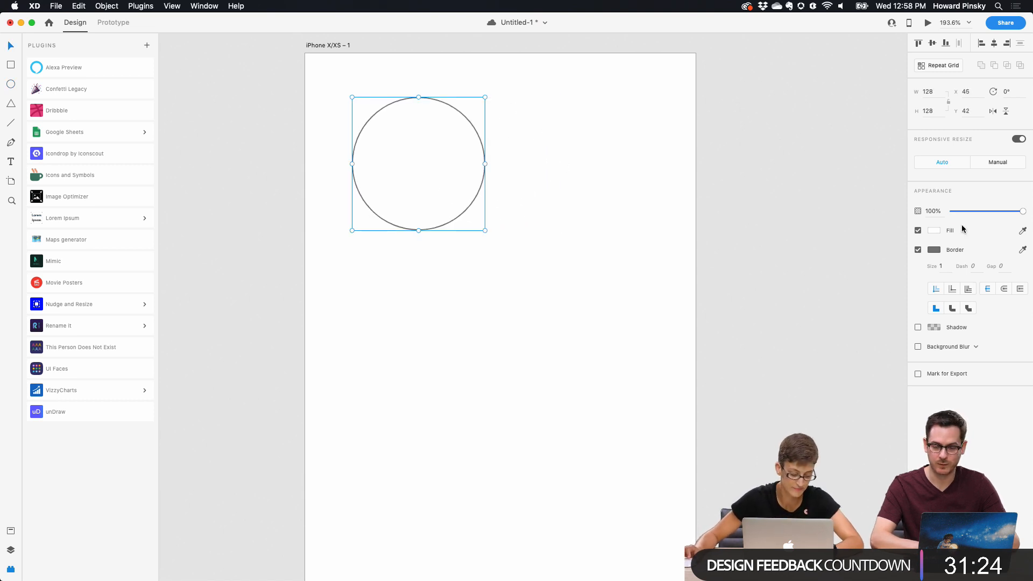
Step: Set the circle's fill to light gray and turn off its border
left_click(937, 231)
left_click_drag(810, 182, 785, 195)
left_click(935, 400)
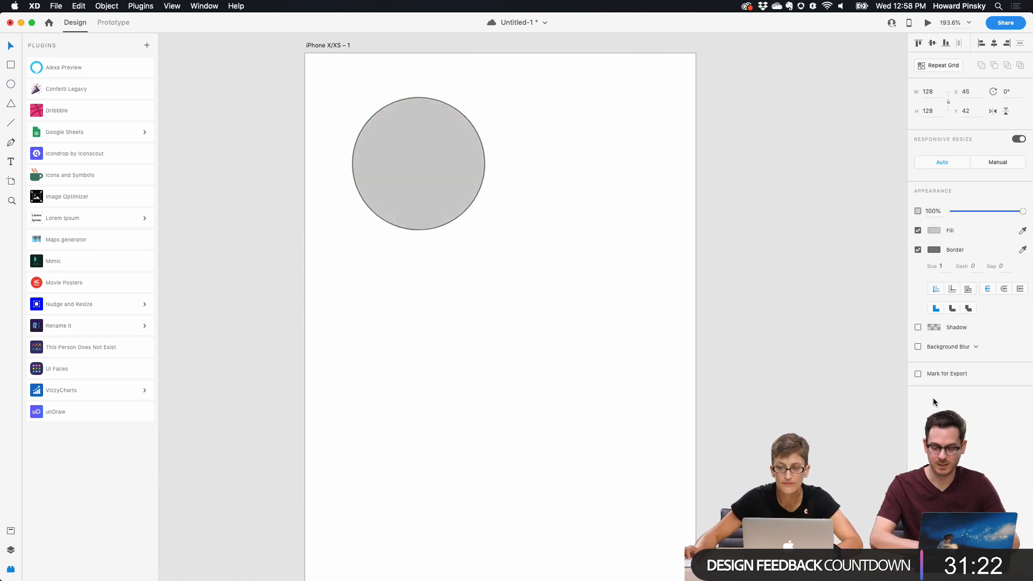
left_click(918, 251)
Step: Turn the circle into a repeat grid and extend it downward into a vertical column of circles
key("super+r")
scroll(492, 295, "down", 3)
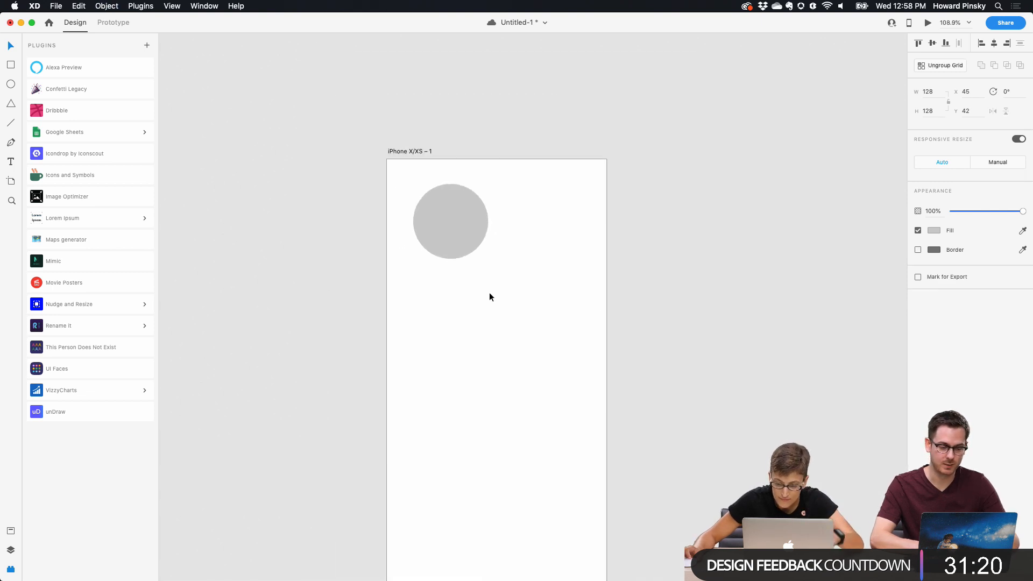
left_click_drag(448, 258, 450, 517)
scroll(443, 260, "up", 4)
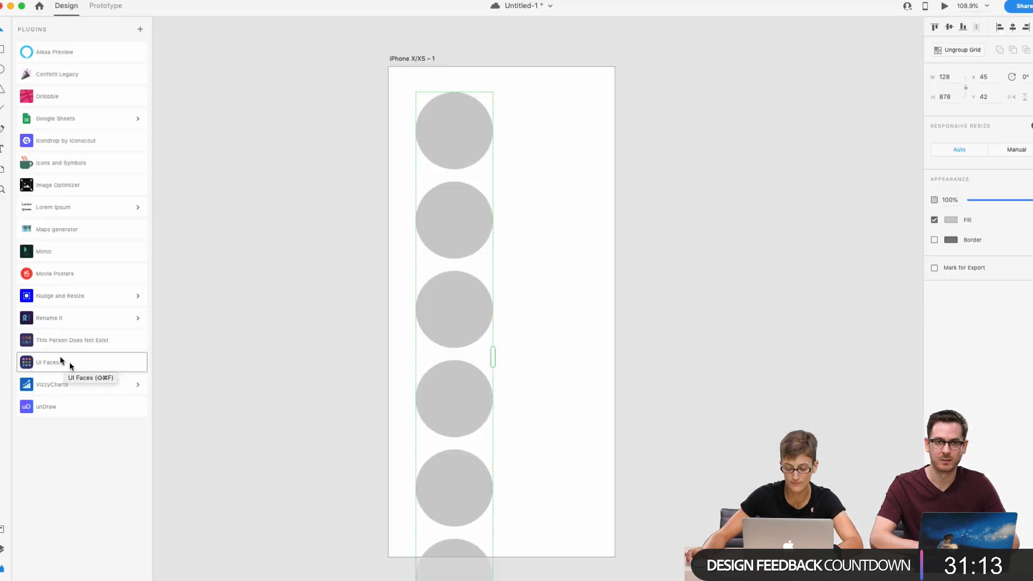
Step: Fill the repeat grid circles with avatars from the This Person Does Not Exist source using the UI Faces plugin
left_click(61, 361)
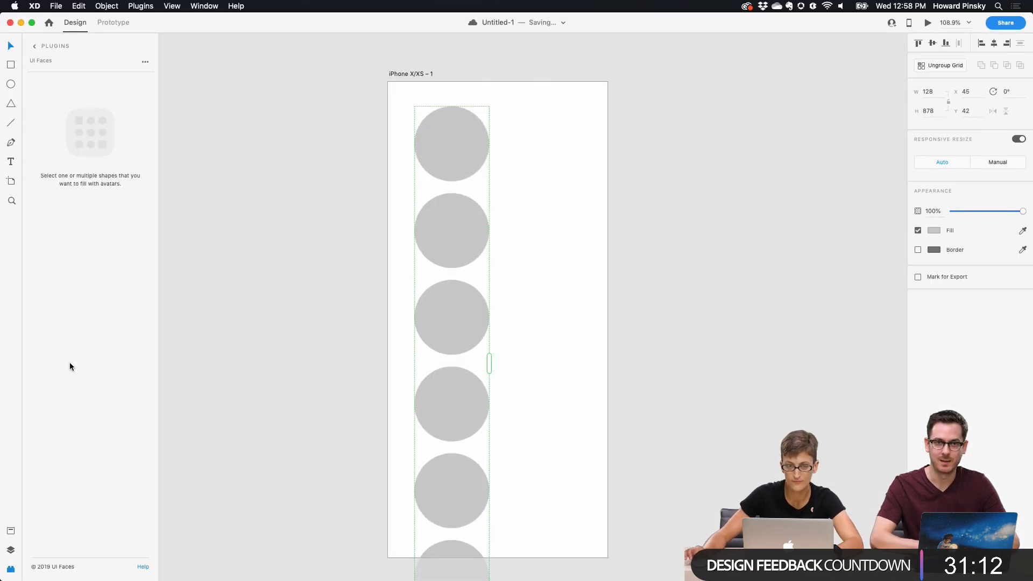
double_click(455, 141)
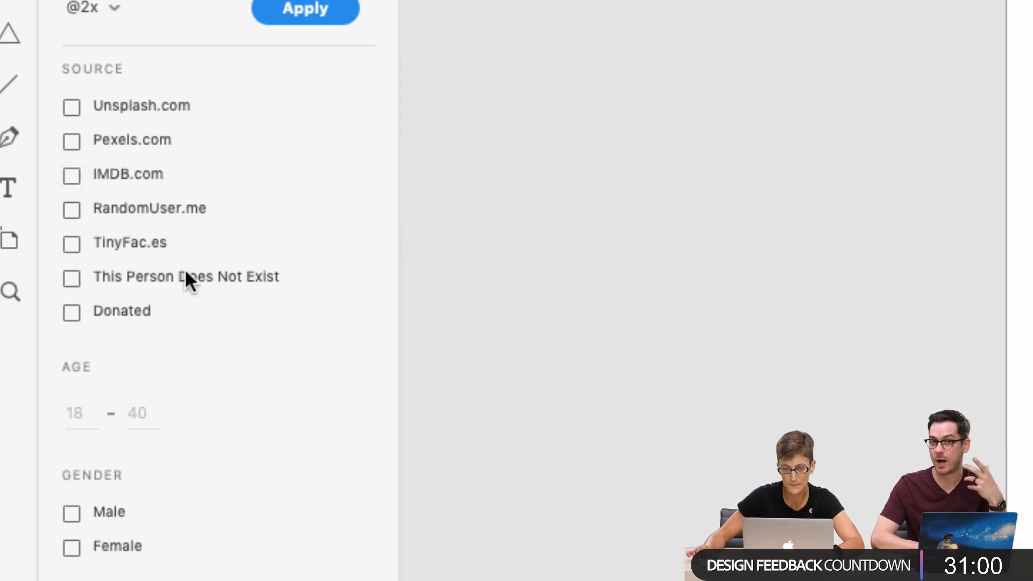
left_click(140, 273)
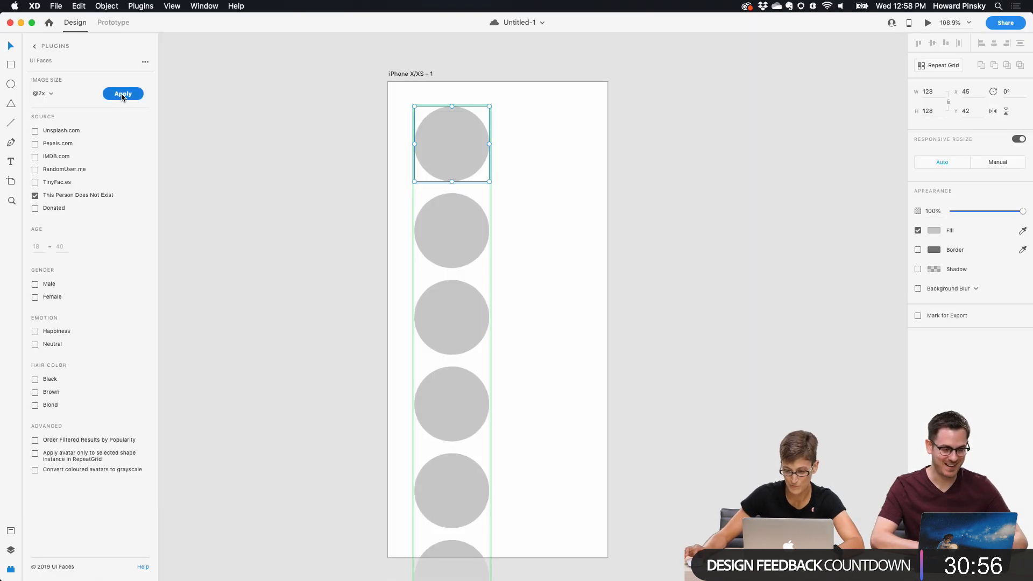
left_click(122, 94)
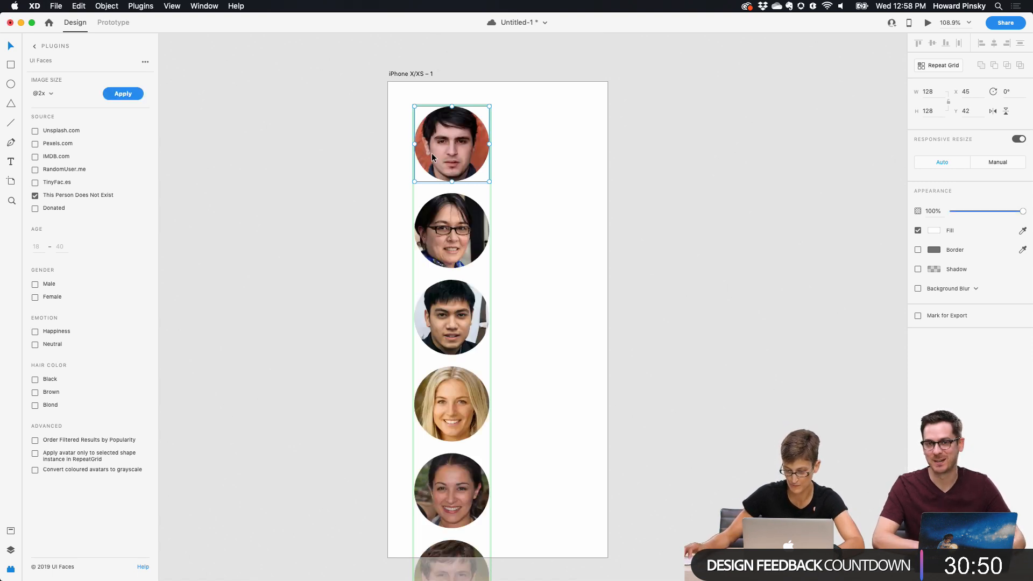
Step: Zoom in and scroll through the avatar column to inspect the generated faces
scroll(433, 155, "up", 5)
scroll(432, 155, "down", 5)
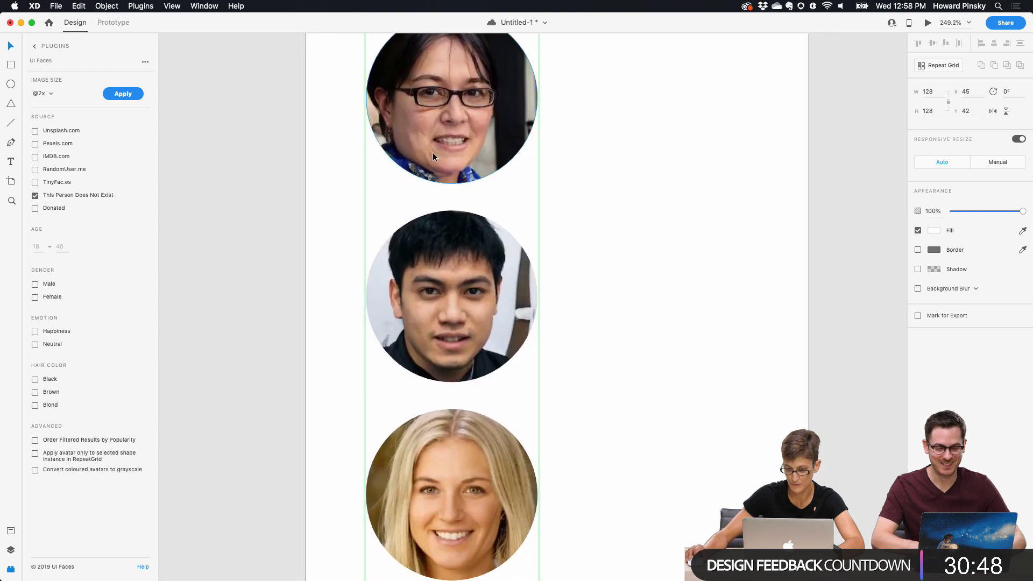
scroll(433, 156, "down", 5)
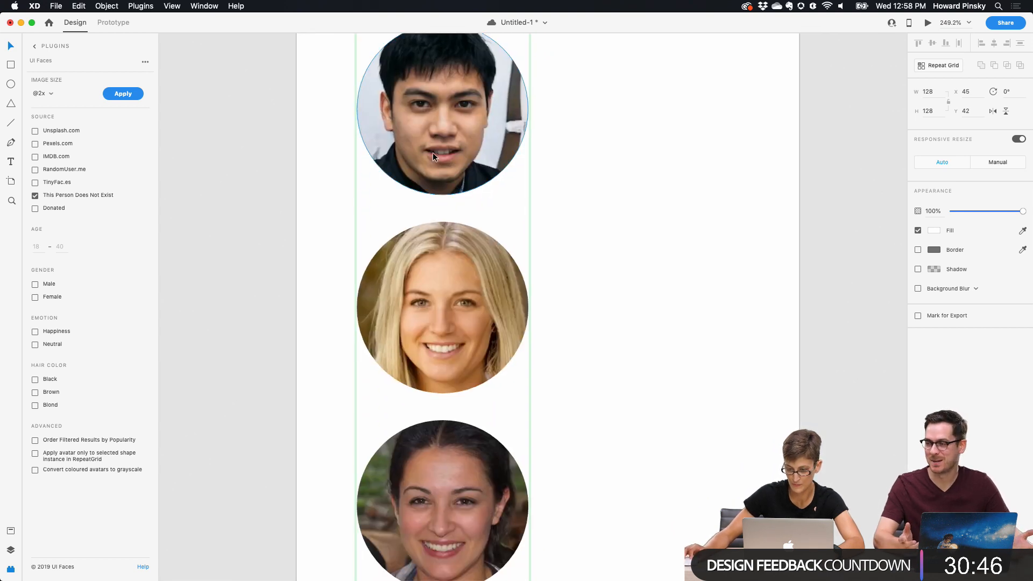
scroll(432, 153, "down", 9)
scroll(433, 152, "up", 13)
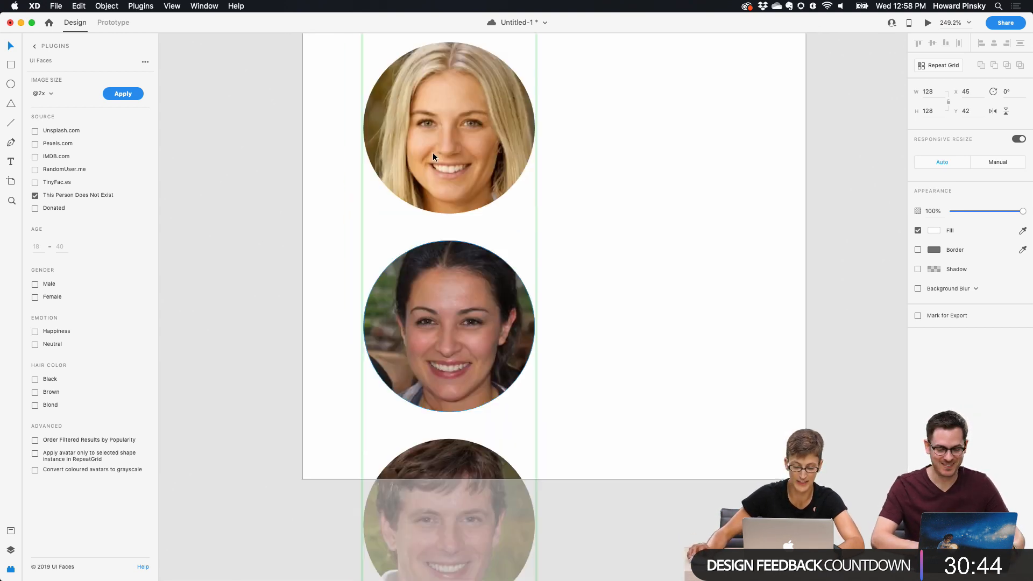
scroll(432, 153, "up", 8)
scroll(433, 152, "right", 5)
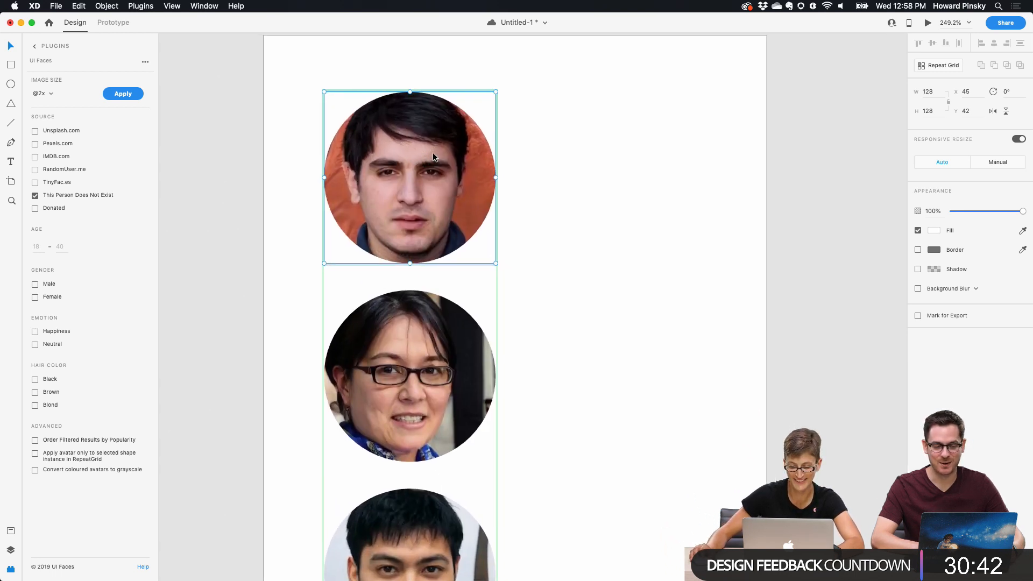
scroll(433, 156, "down", 2)
scroll(434, 157, "left", 3)
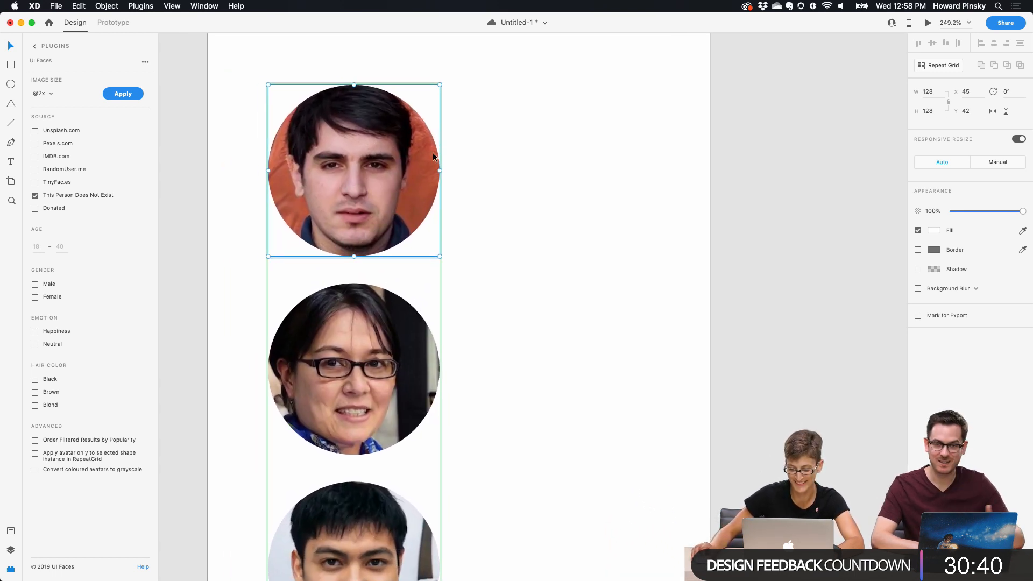
scroll(433, 154, "down", 10)
scroll(432, 154, "right", 1)
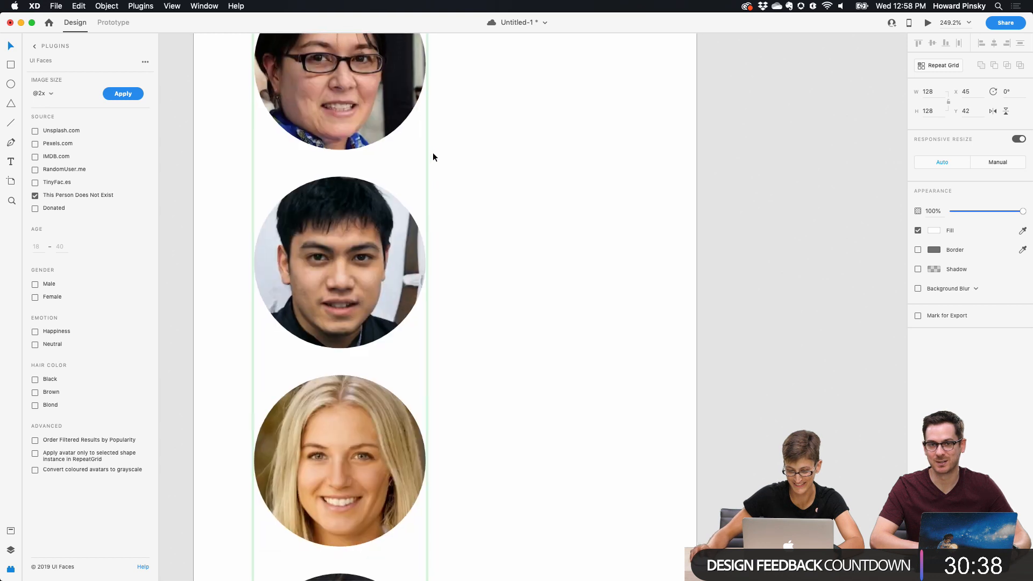
scroll(433, 157, "down", 3)
scroll(433, 157, "left", 1)
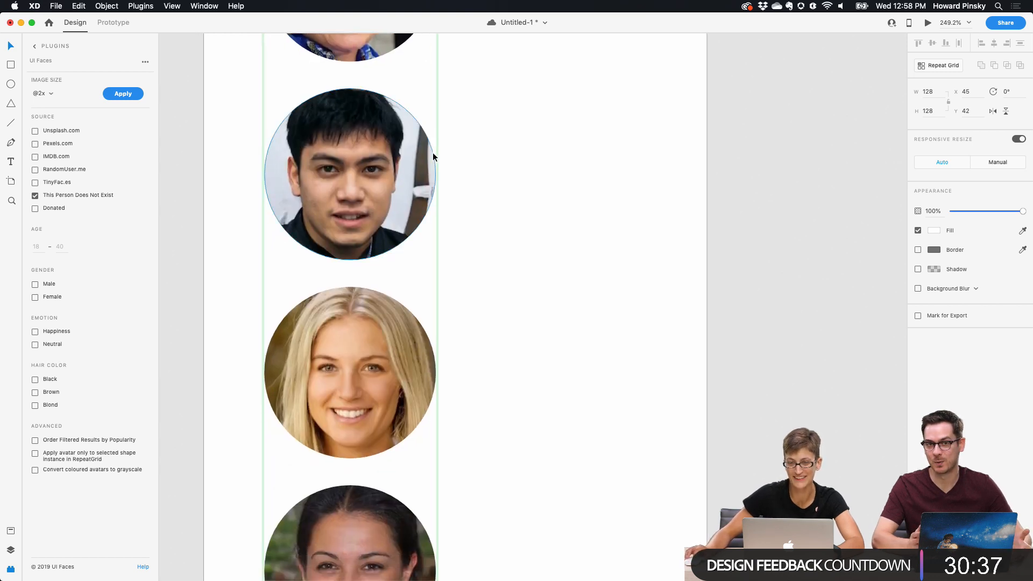
scroll(432, 157, "down", 3)
scroll(342, 330, "up", 5)
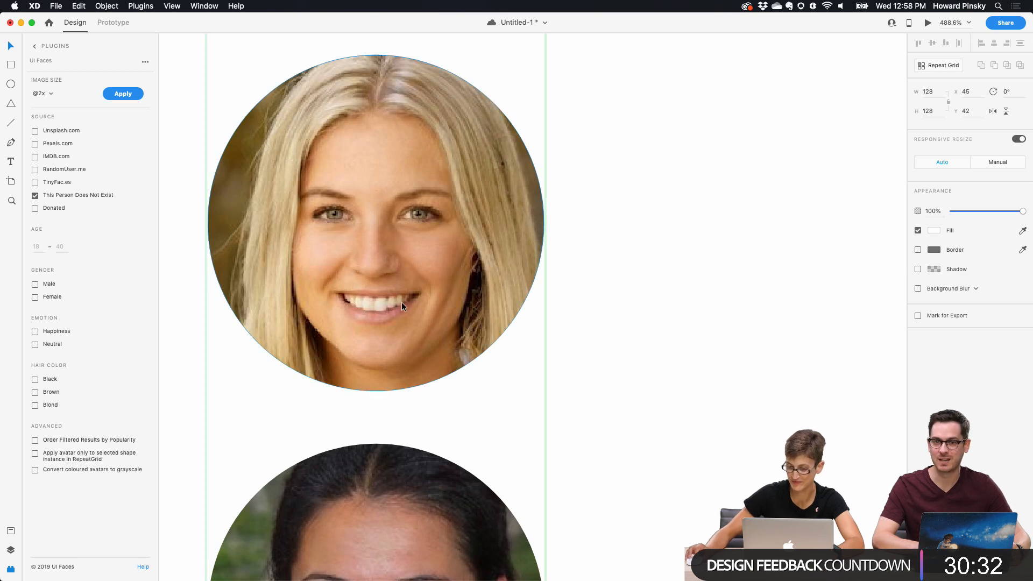
scroll(359, 322, "down", 5)
scroll(359, 322, "up", 8)
scroll(359, 322, "left", 1)
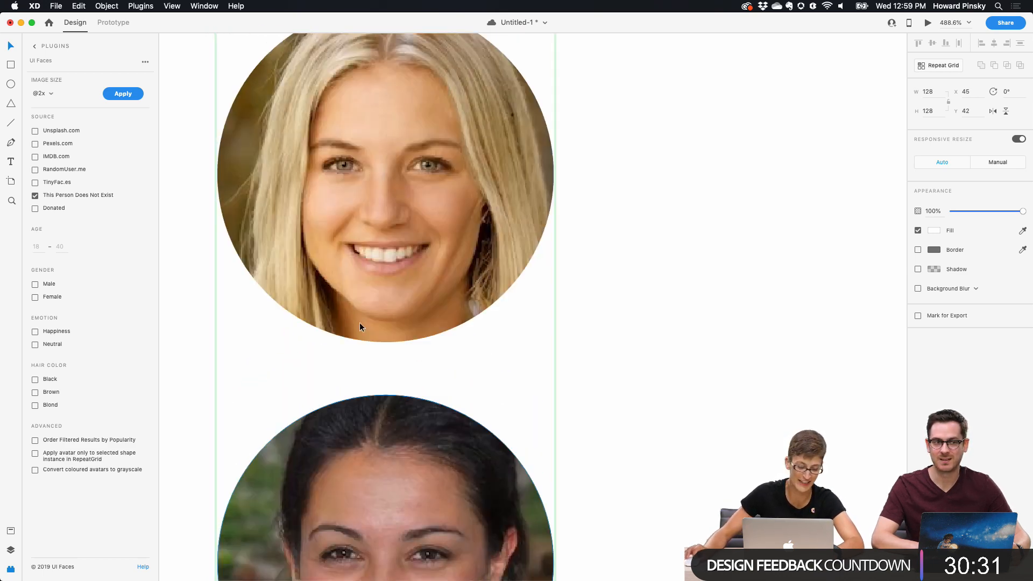
scroll(360, 322, "up", 7)
scroll(360, 322, "left", 1)
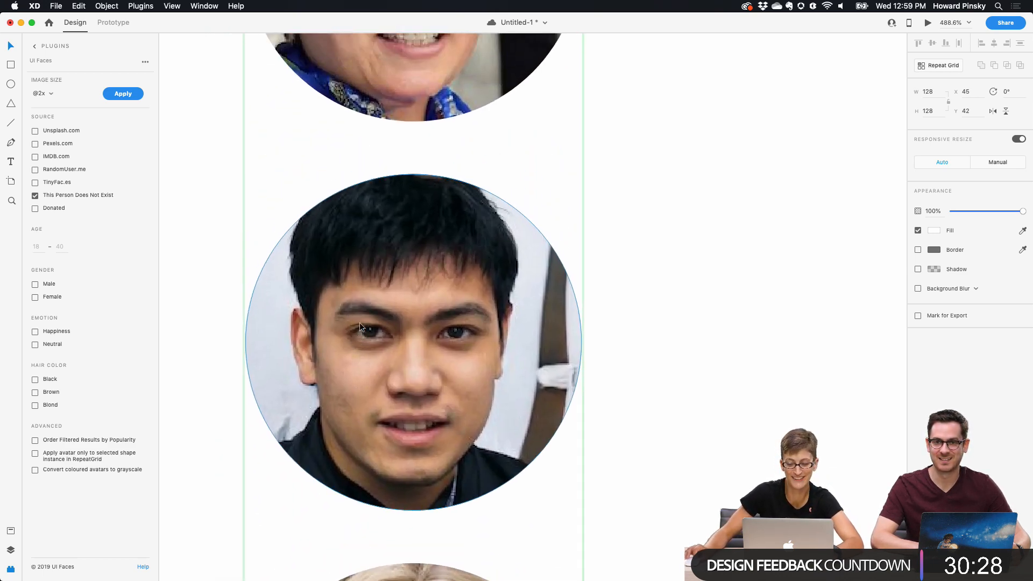
scroll(359, 322, "up", 7)
scroll(360, 322, "left", 1)
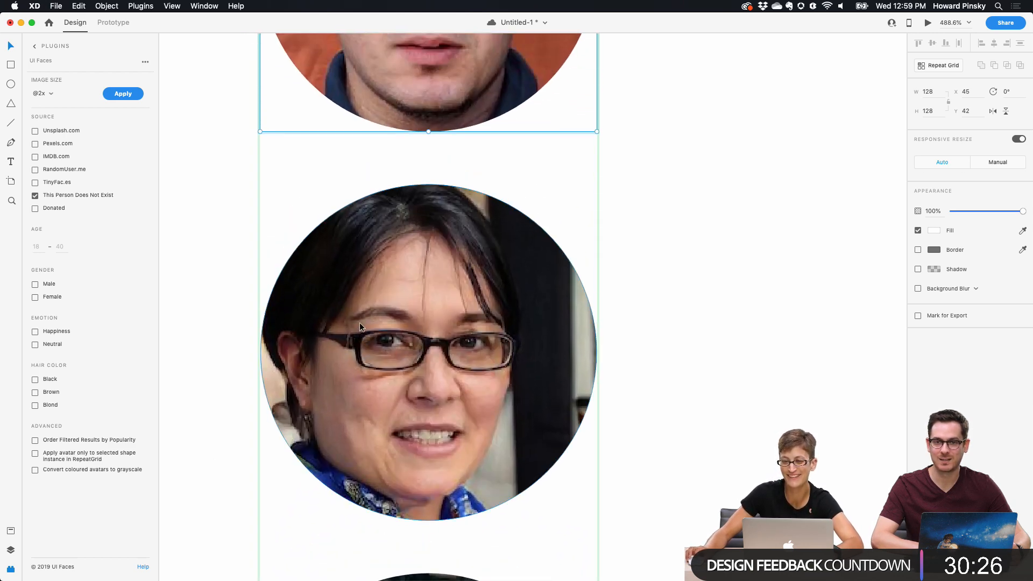
scroll(359, 322, "up", 7)
scroll(360, 322, "down", 3)
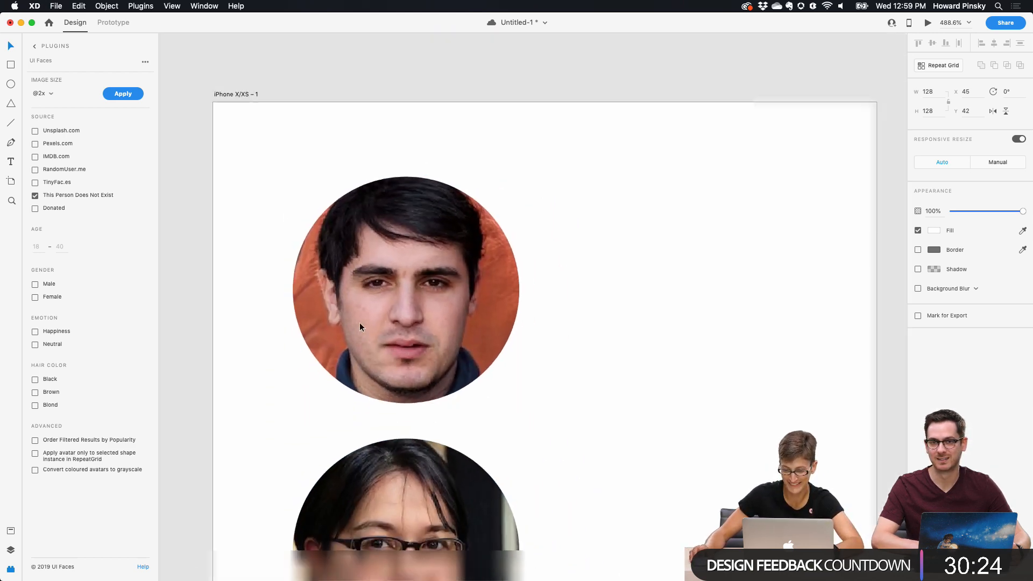
Step: Rename the iPad Pro 11in – 2 artboard to Custom-Donut-Base by copying the phone artboard's name
scroll(359, 321, "down", 3)
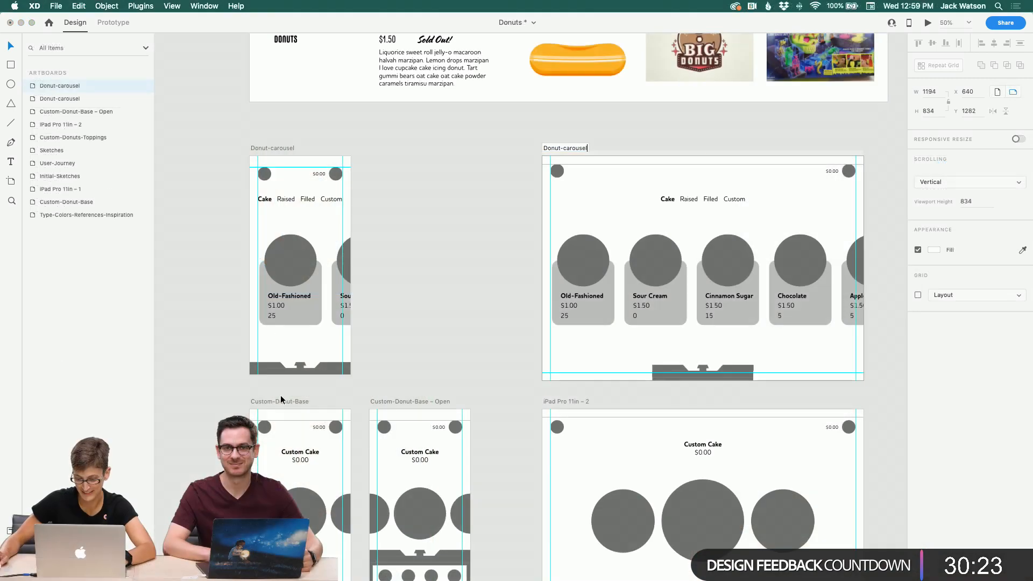
double_click(282, 401)
key("super+c")
double_click(559, 402)
key("super+v")
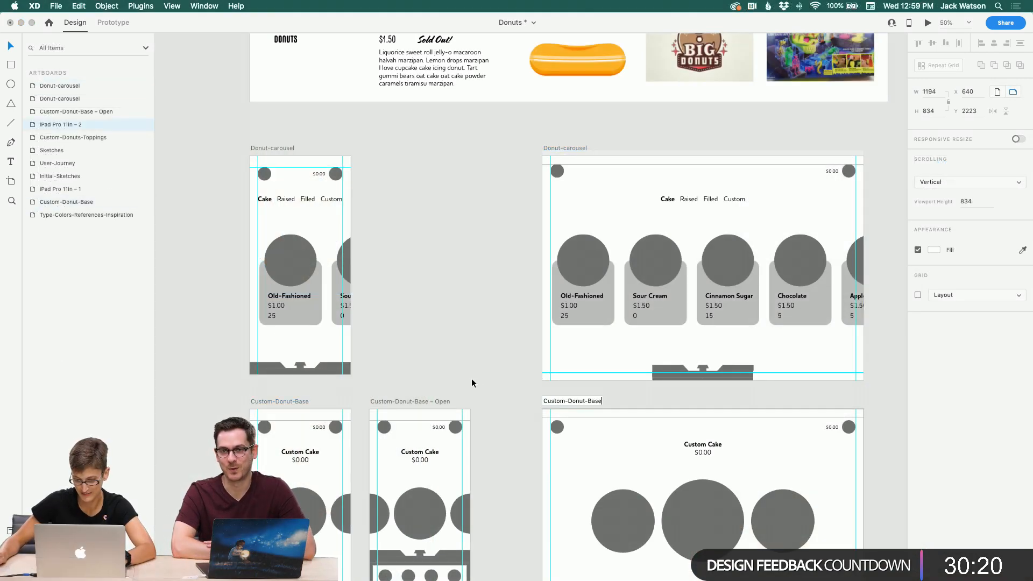
left_click(469, 379)
Step: Select the Custom-Donut-Base, Custom-Donut-Base – Open, Custom-Donuts-Toppings and matching iPad artboards and move them down to free space
scroll(468, 379, "down", 5)
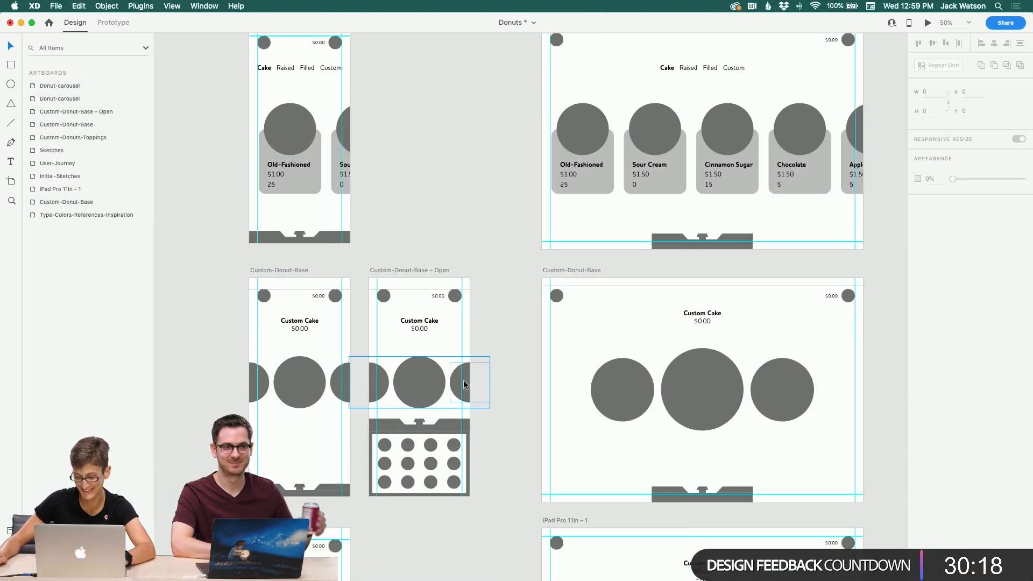
scroll(463, 380, "down", 3)
left_click(309, 222)
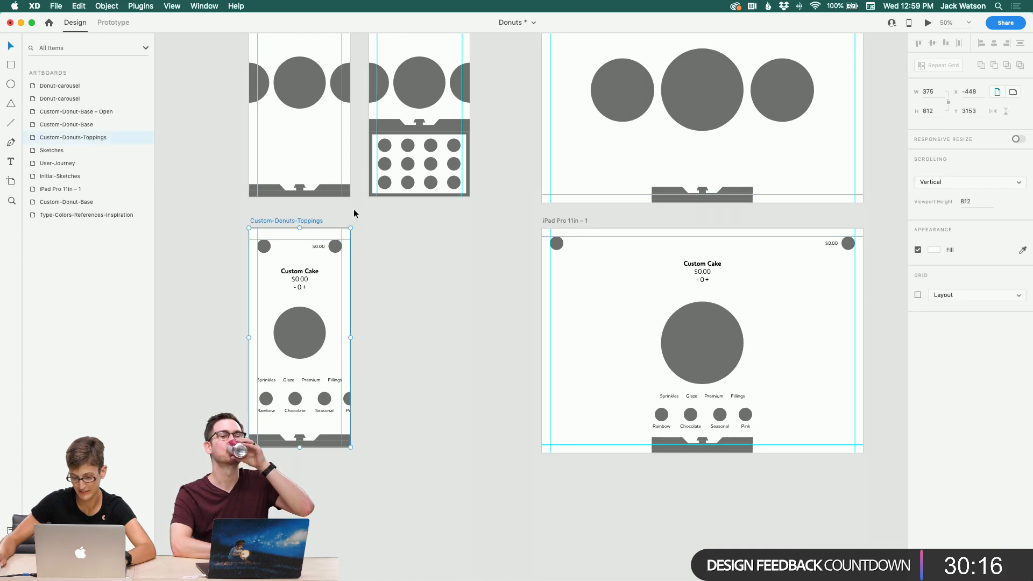
left_click(554, 220)
left_click(441, 222)
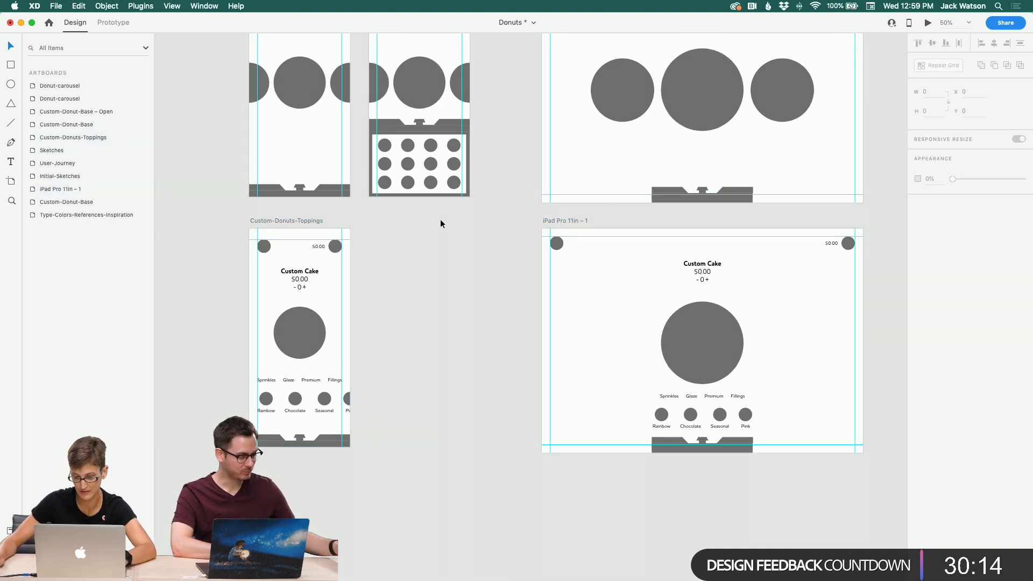
left_click(565, 221)
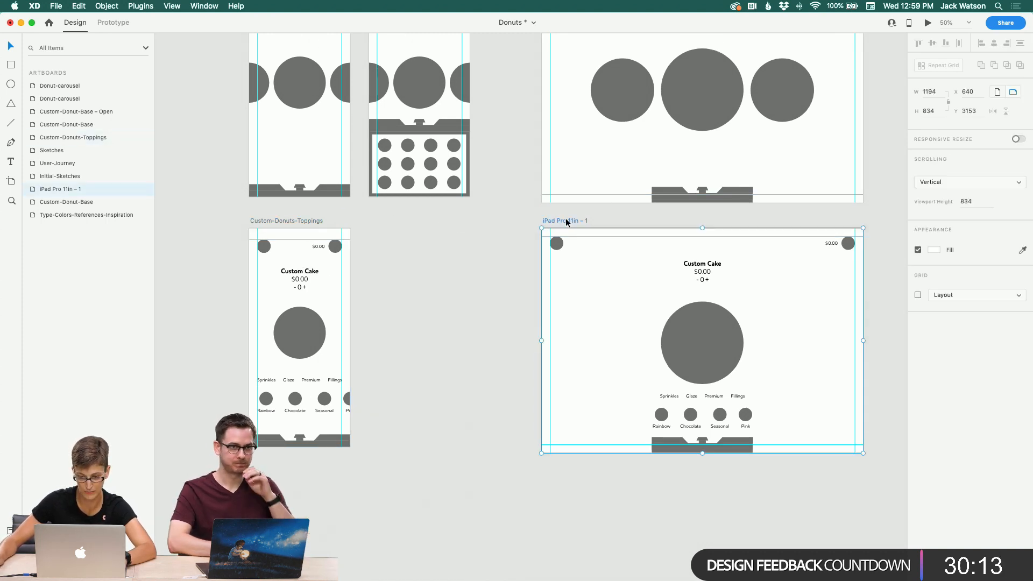
left_click(271, 221, "shift")
scroll(272, 223, "up", 2)
scroll(272, 223, "up", 1)
left_click(271, 156, "shift")
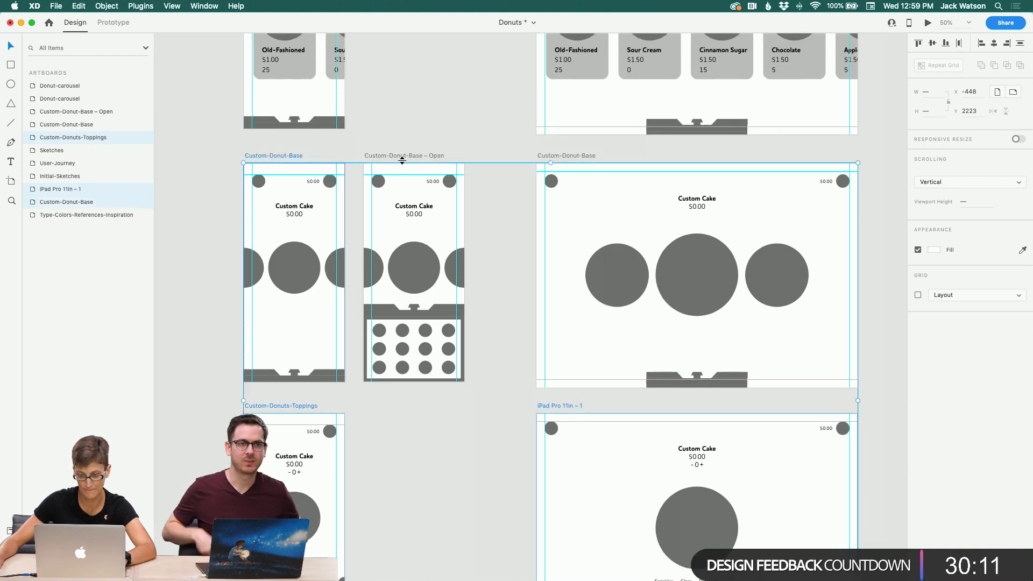
left_click(442, 155, "shift")
left_click(548, 155, "shift")
left_click_drag(548, 155, 550, 403)
scroll(476, 266, "up", 5)
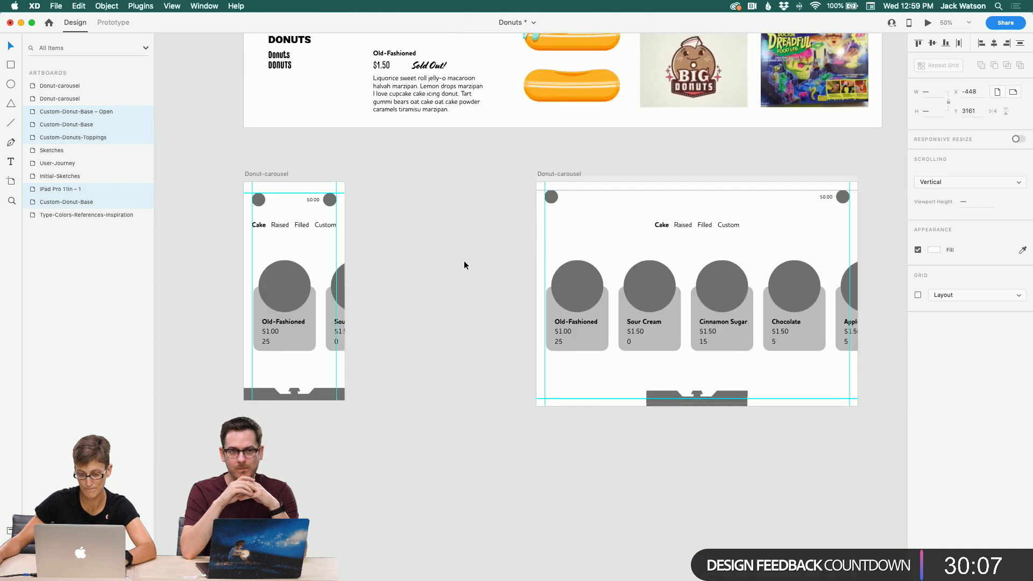
Step: Duplicate both Donut-carousel artboards and place the copies directly below the originals
left_click(265, 174)
left_click(547, 173, "shift")
key("super+d")
scroll(548, 173, "right", 6)
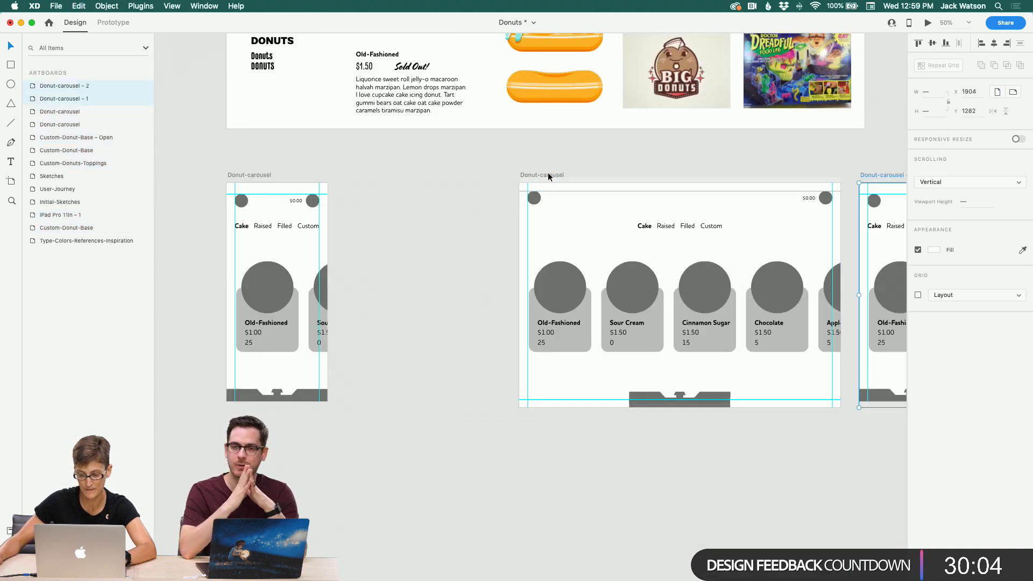
scroll(495, 181, "left", 2)
left_click_drag(656, 188, 220, 446)
scroll(220, 446, "down", 5)
scroll(242, 377, "up", 1)
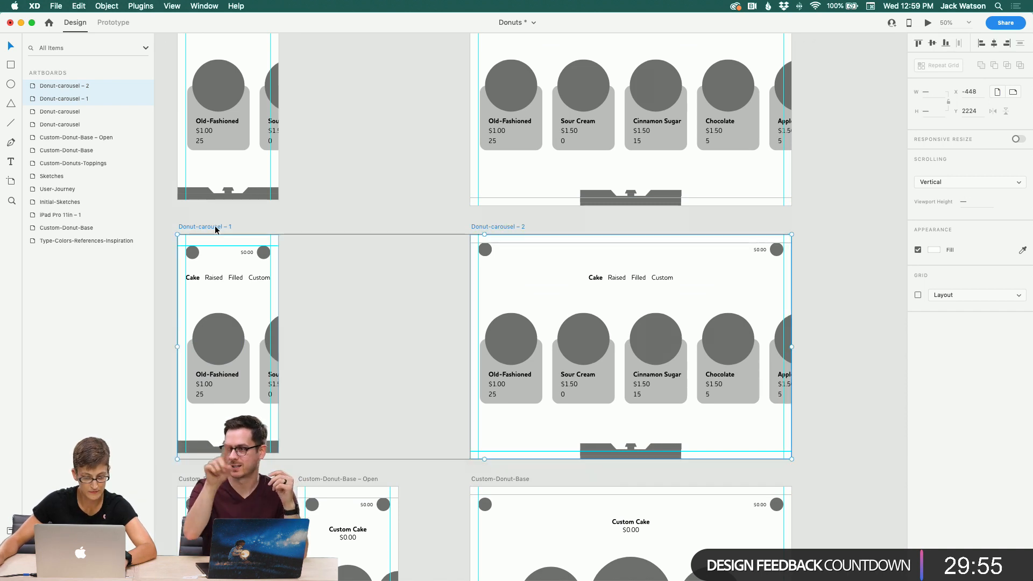
Step: Delete the Cake, Raised, Filled, Custom category tabs from the Donut-carousel – 1 artboard
left_click_drag(215, 227, 212, 224)
left_click(349, 185)
scroll(334, 183, "up", 3)
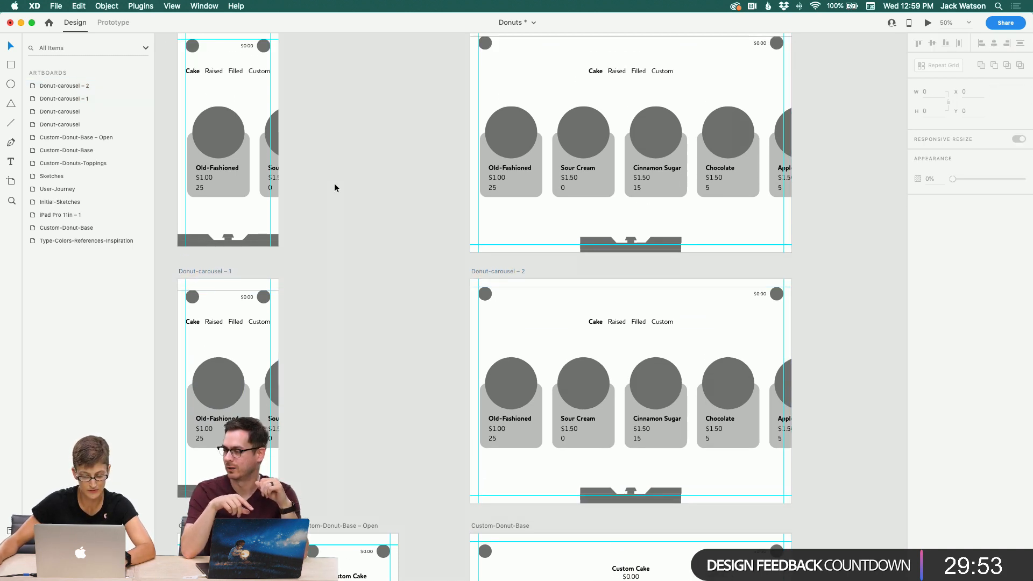
scroll(305, 177, "up", 1)
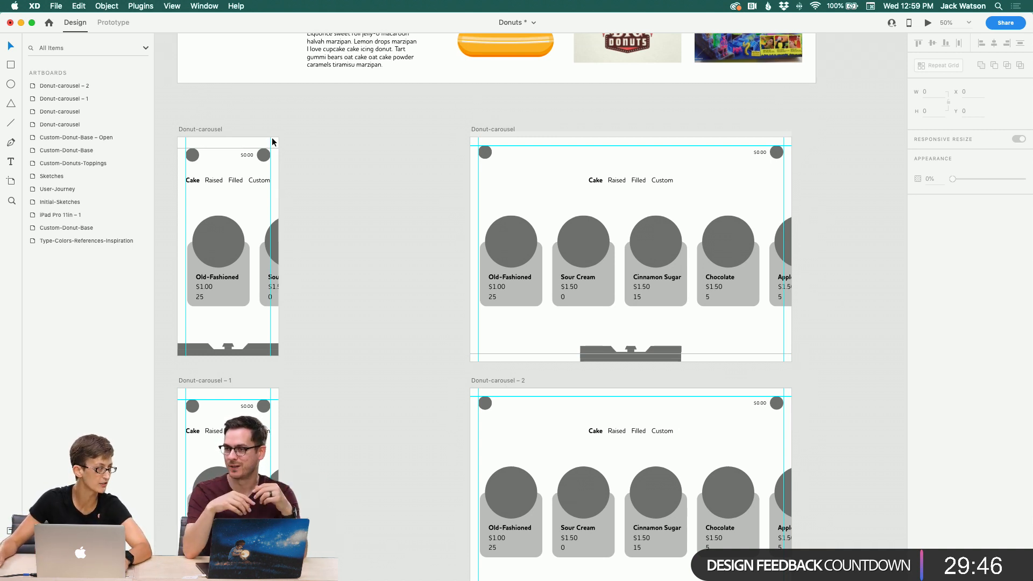
scroll(272, 139, "down", 2)
scroll(272, 137, "down", 4)
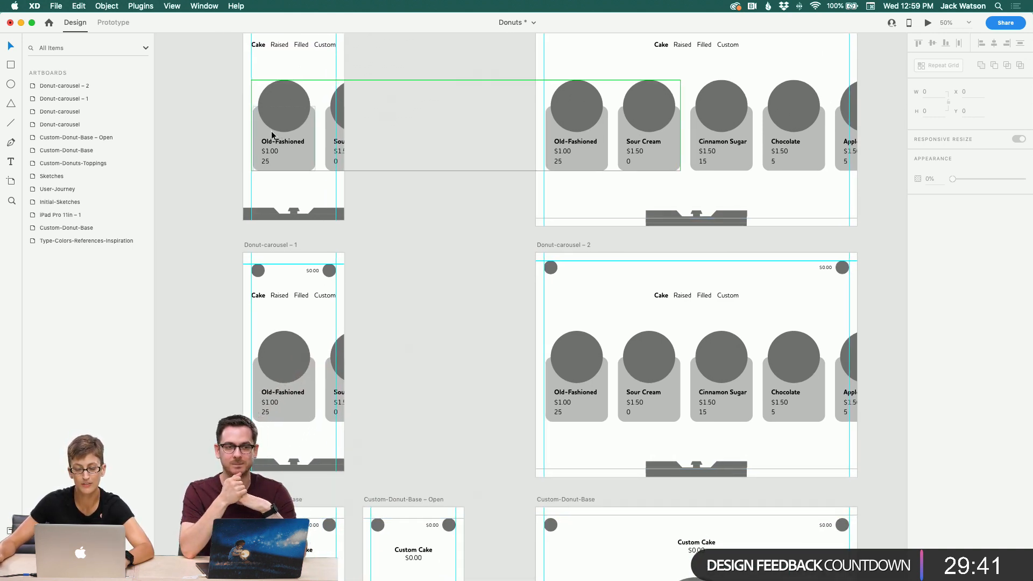
scroll(294, 175, "down", 2)
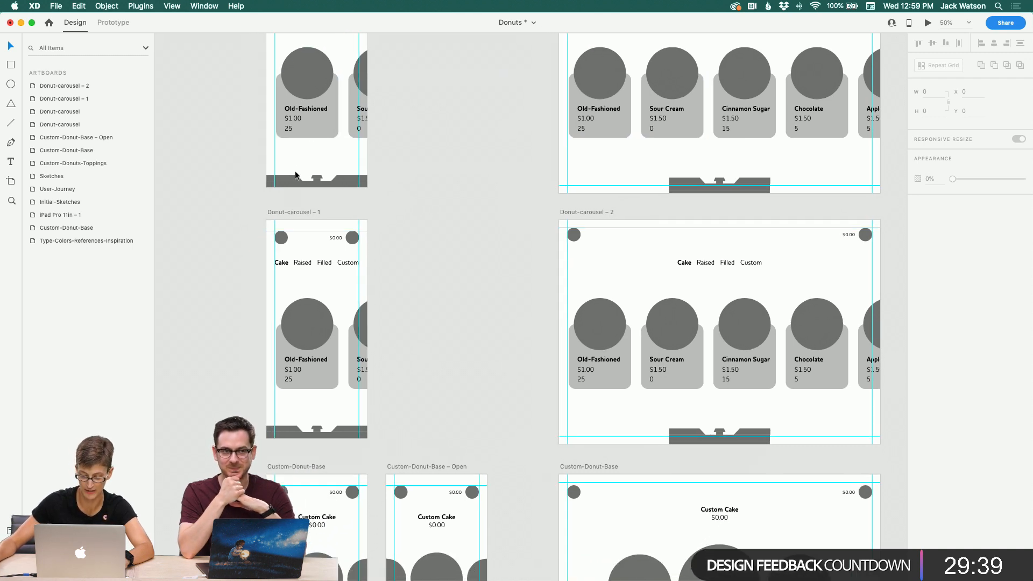
scroll(296, 175, "down", 1)
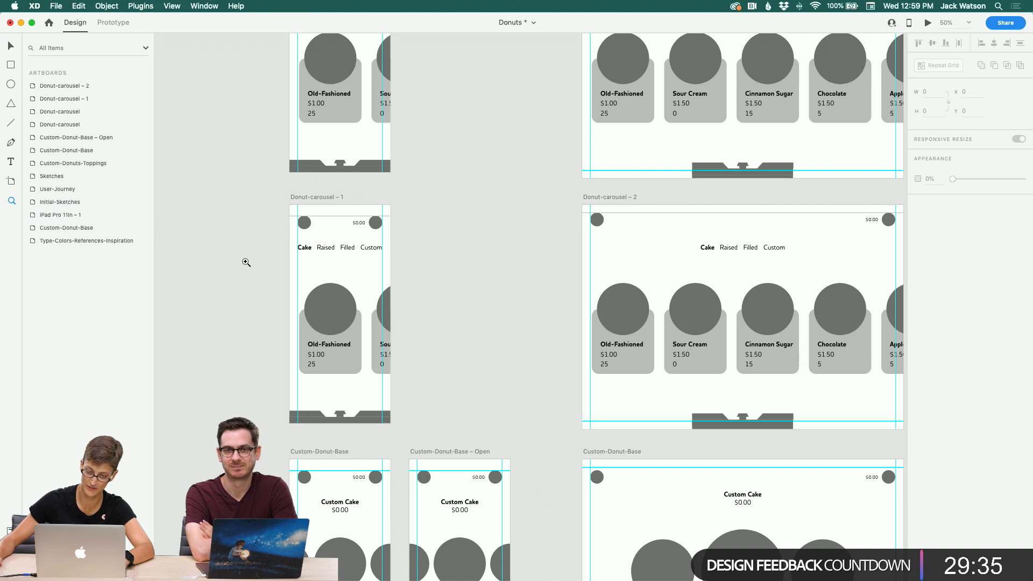
left_click(305, 277)
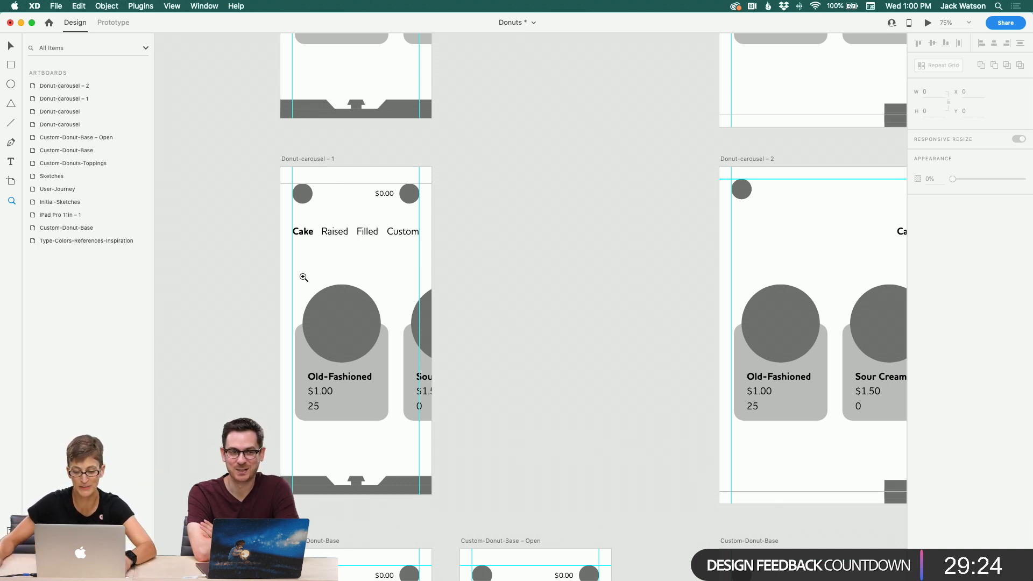
scroll(304, 277, "left", 3)
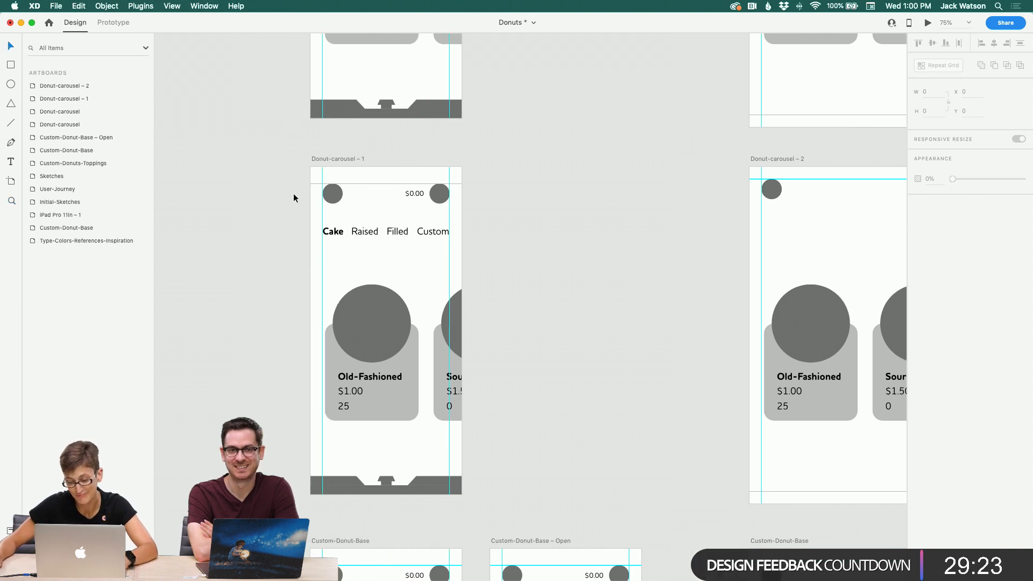
left_click(368, 228)
key("Delete")
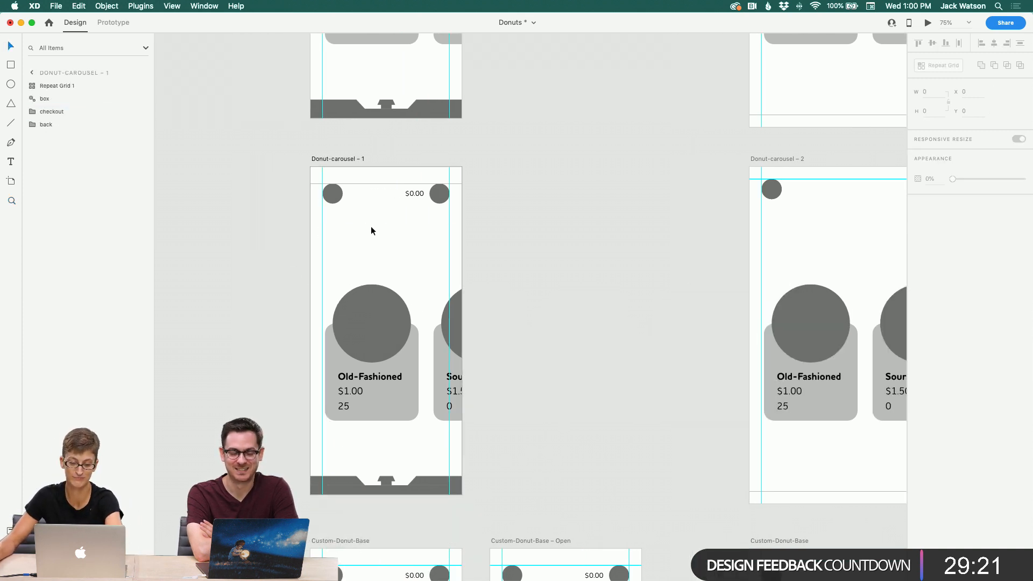
Step: Ungroup the donut card repeat grid in Donut-carousel – 1
scroll(364, 254, "down", 2)
scroll(364, 254, "right", 1)
left_click(347, 289)
double_click(348, 288)
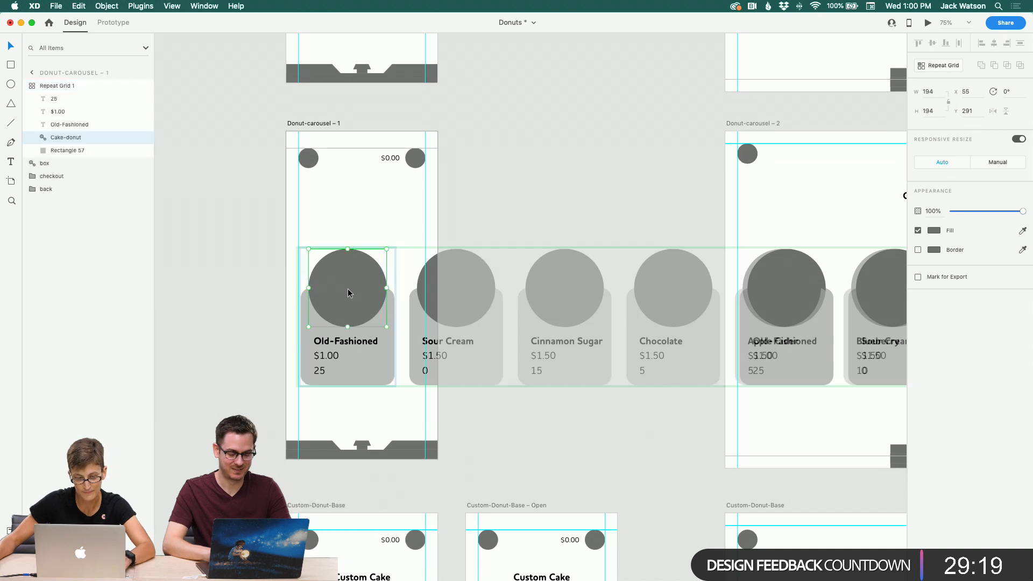
key("Escape")
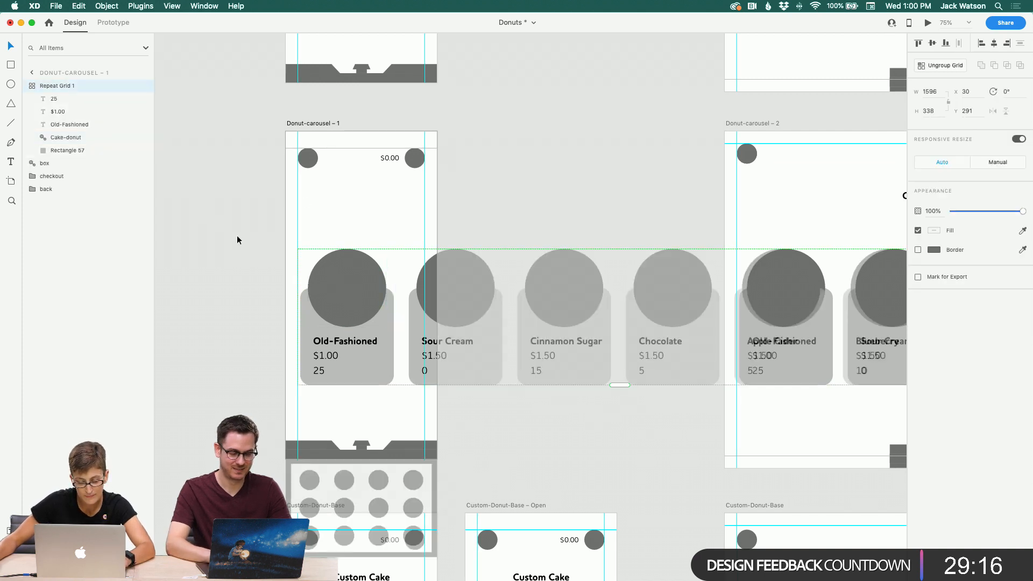
left_click(33, 89)
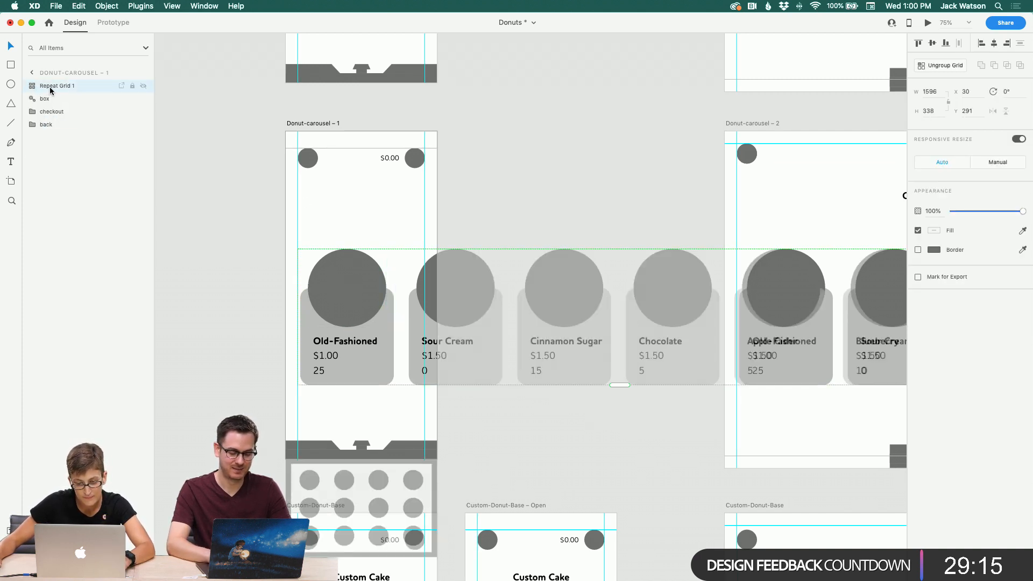
right_click(339, 292)
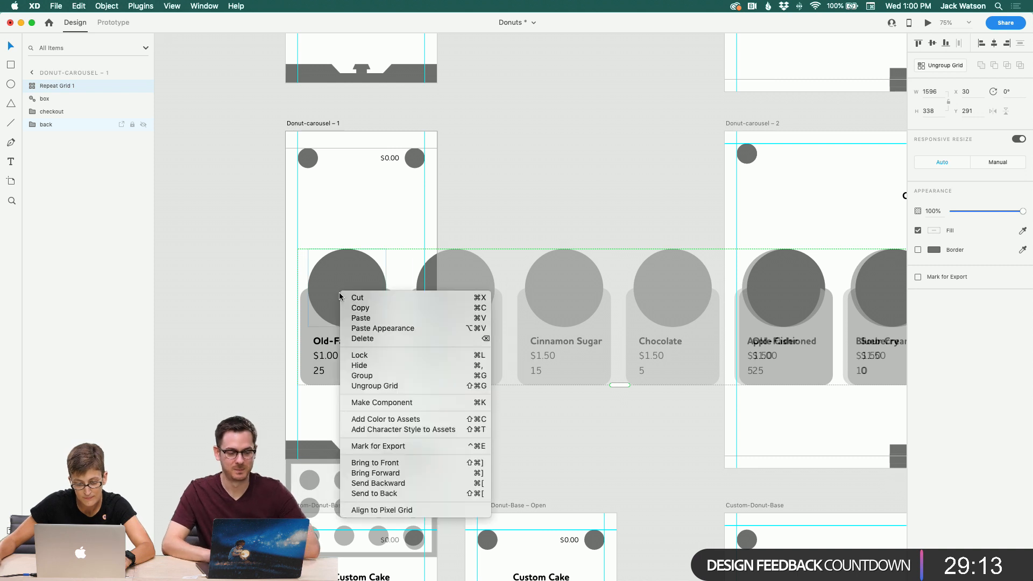
left_click(415, 389)
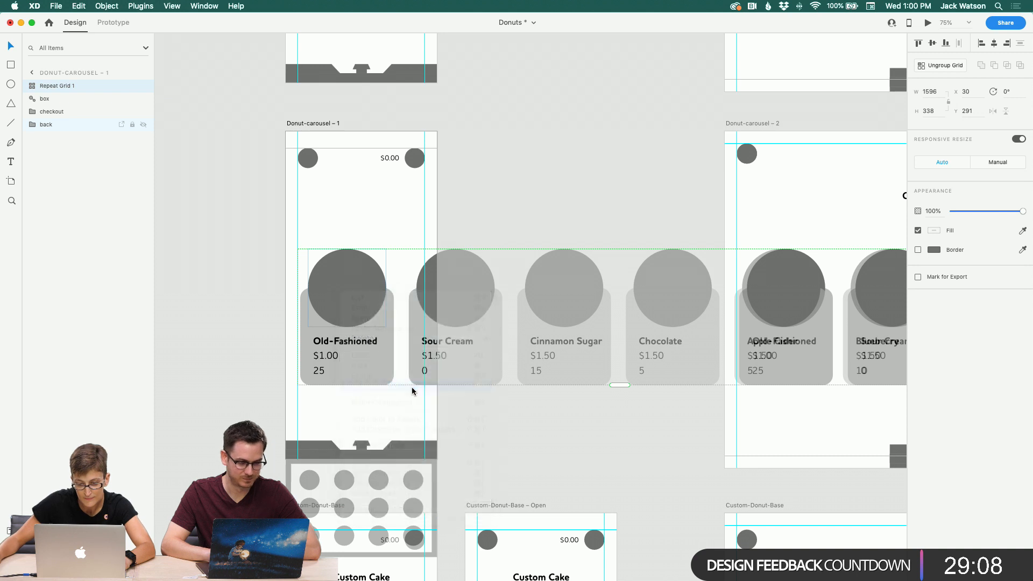
Step: Delete every donut card except Old-Fashioned from Donut-carousel – 1
left_click(485, 219)
left_click(415, 281)
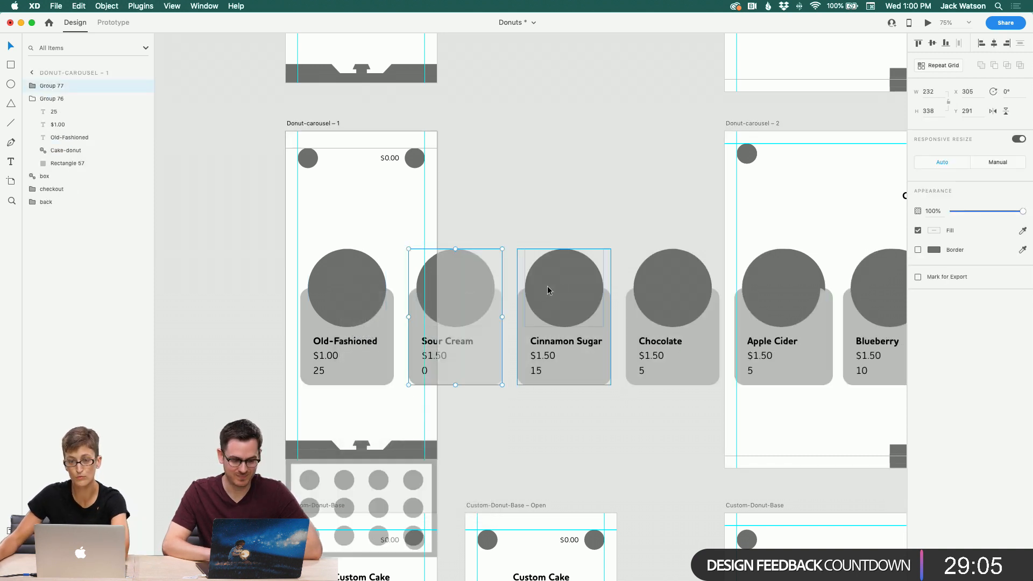
key("Delete")
left_click(560, 290)
key("Delete")
left_click(663, 292)
key("Delete")
scroll(665, 295, "right", 3)
left_click(669, 303)
Step: Delete the stray Blueberry card and then the tabs and donut cards from Donut-carousel – 2
key("Delete")
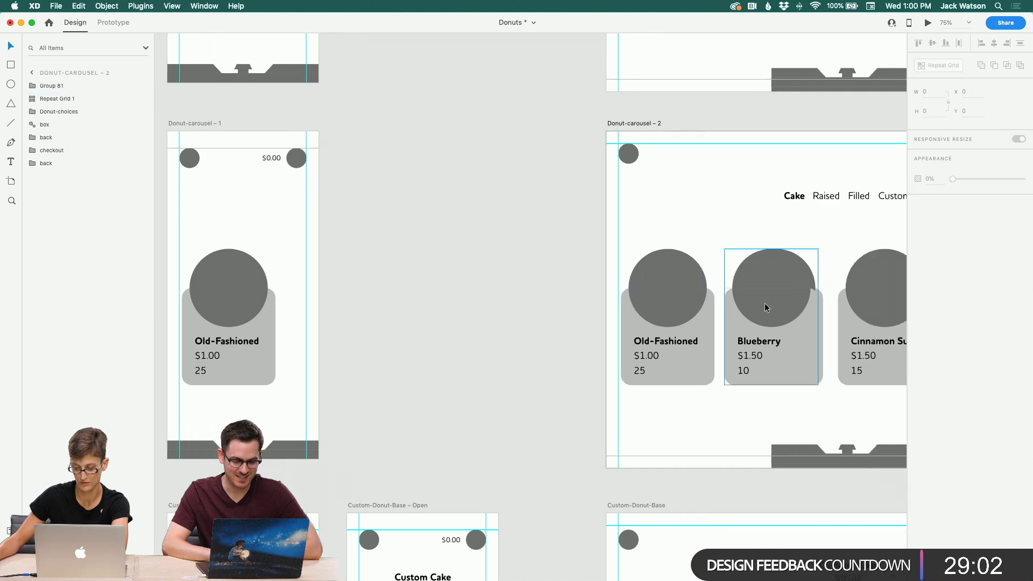
scroll(764, 302, "right", 1)
left_click(724, 304)
key("Delete")
scroll(725, 303, "right", 5)
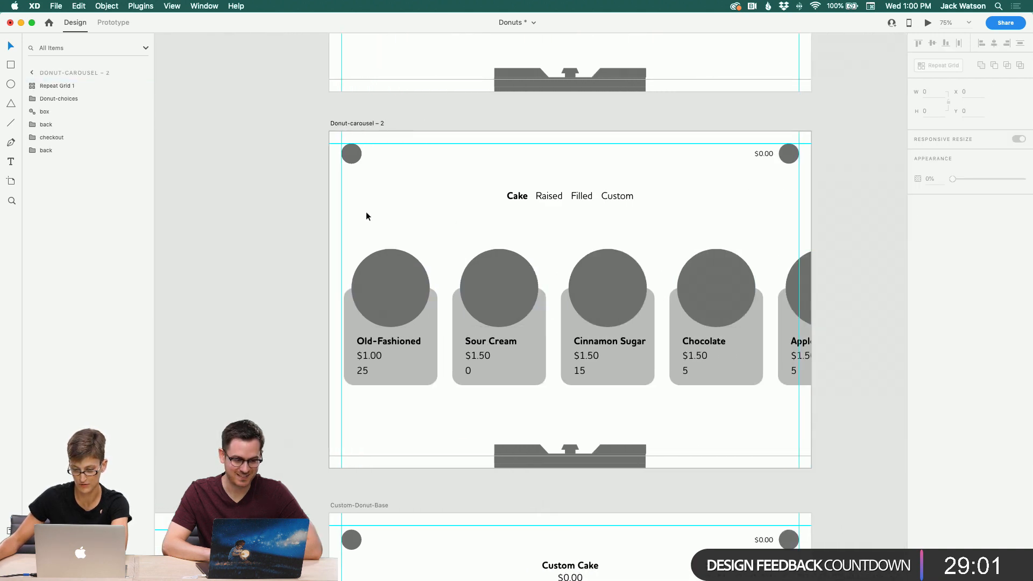
left_click_drag(366, 213, 836, 367)
key("Delete")
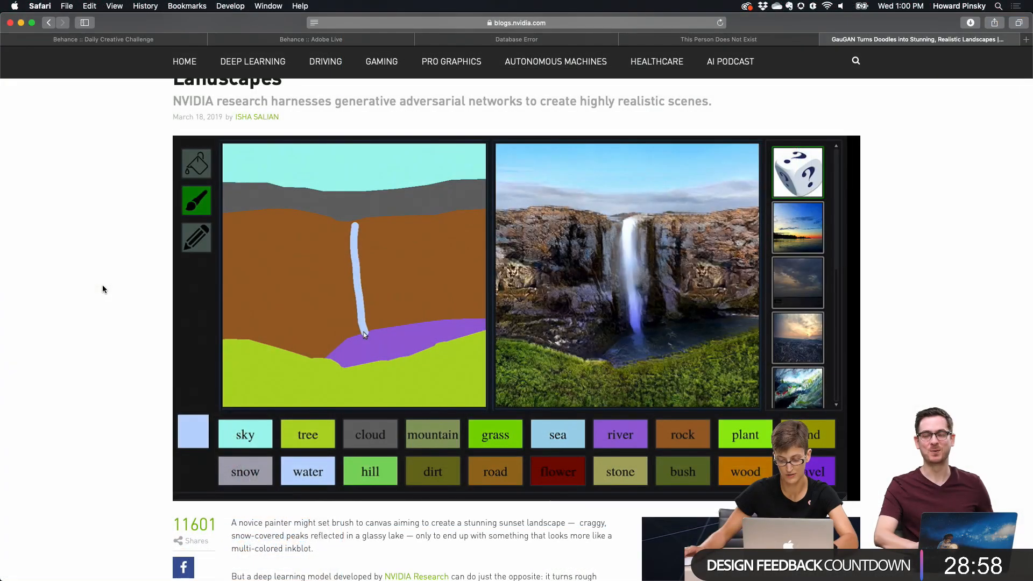
Step: Scroll through the NVIDIA blog article about GauGAN turning doodles into realistic landscapes
scroll(103, 290, "up", 1)
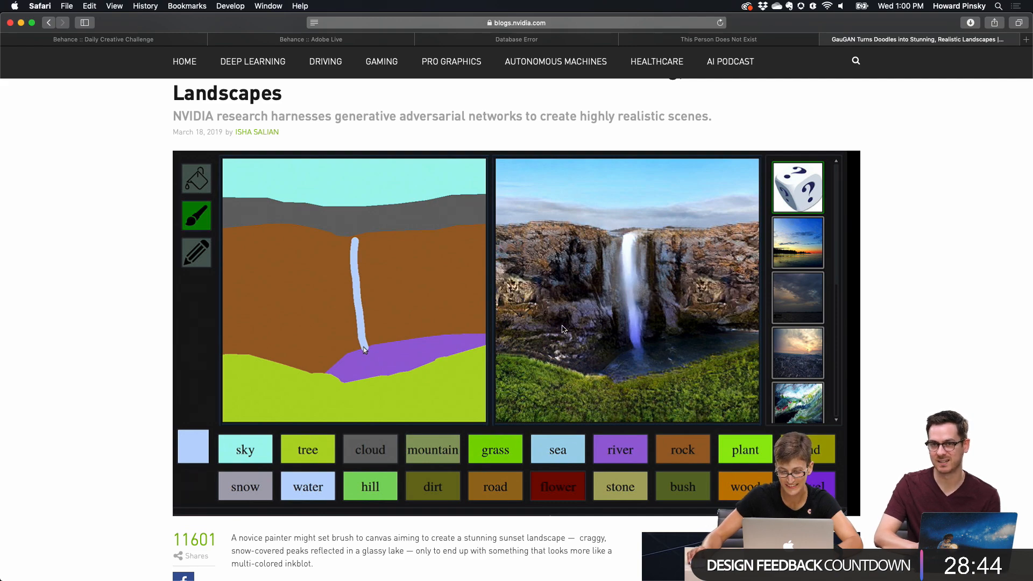
scroll(636, 316, "down", 20)
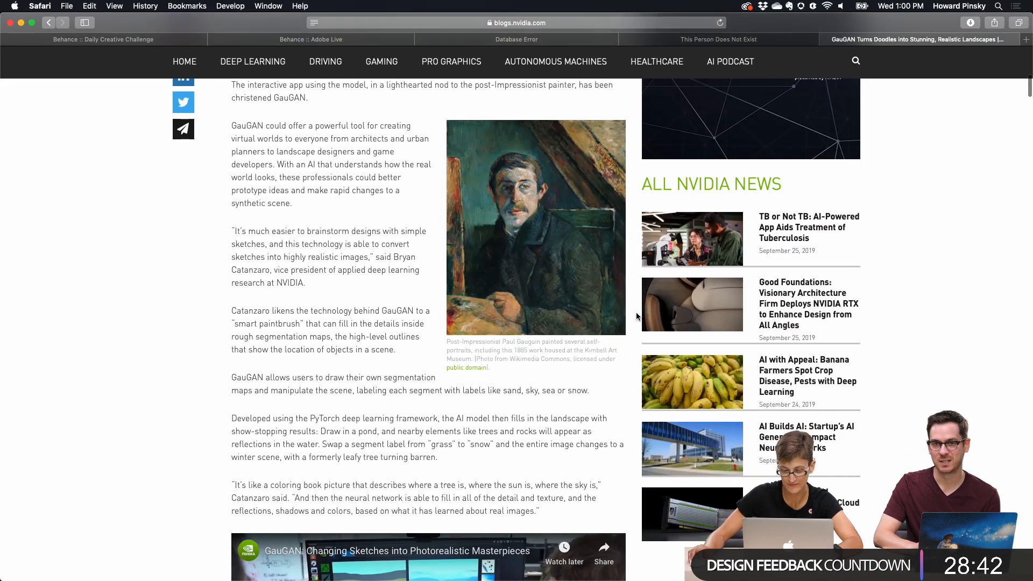
scroll(636, 317, "down", 6)
scroll(636, 316, "up", 9)
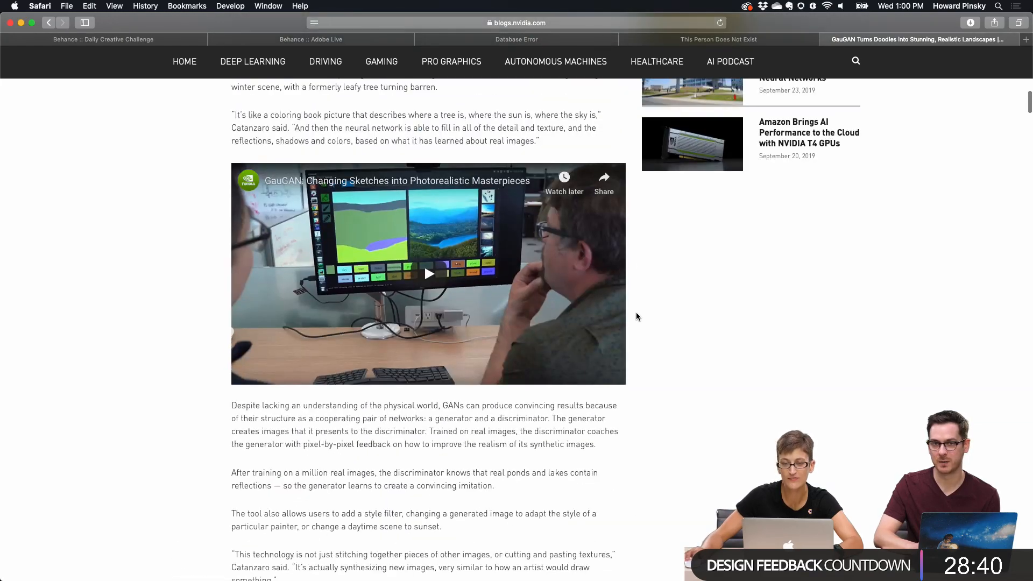
scroll(490, 255, "up", 15)
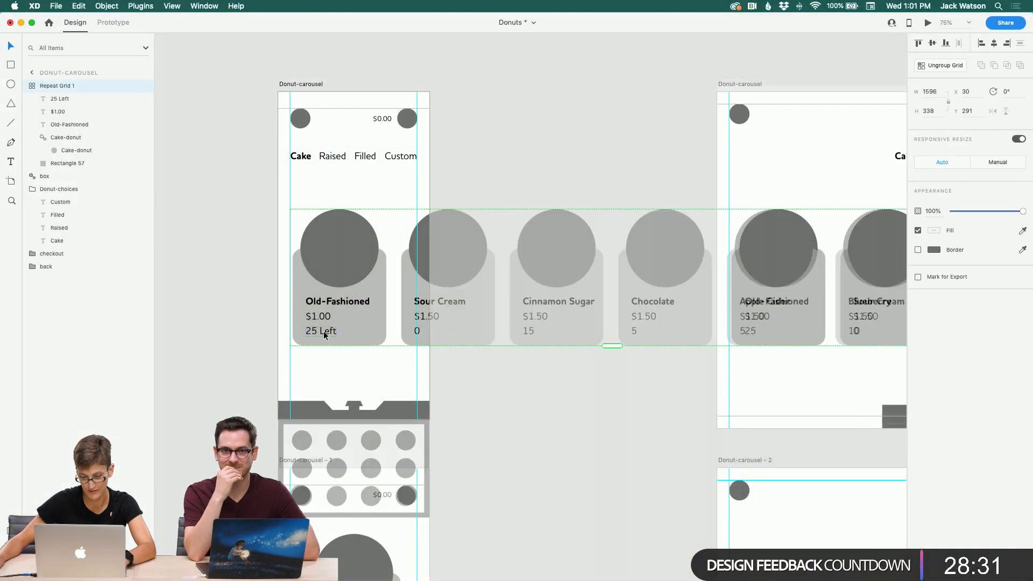
Step: Append the word Left to each stock count in the original Donut-carousel cards, such as 0 Left, 15 Left, 5 Left
double_click(324, 331)
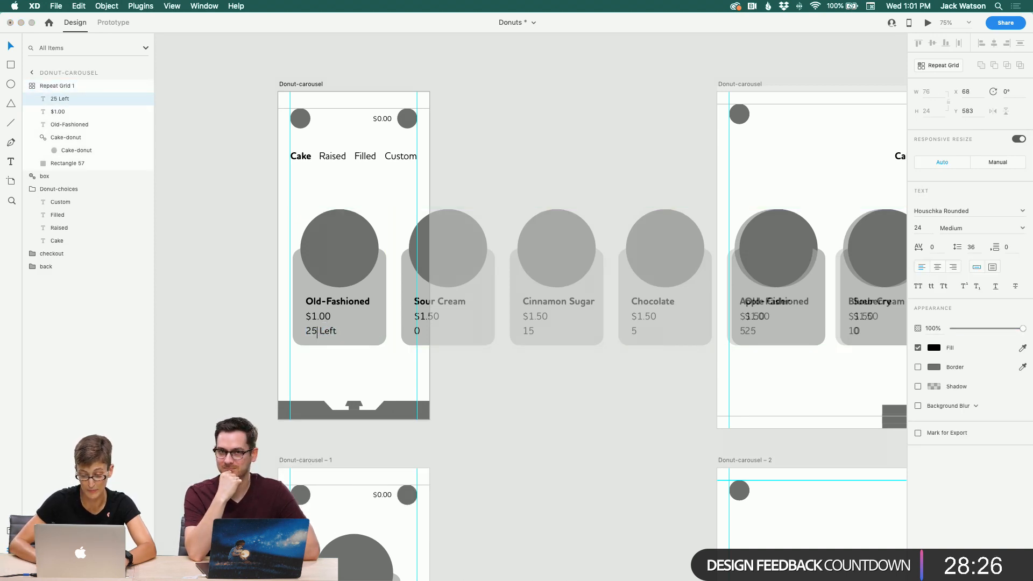
left_click(416, 333)
left_click(419, 331)
double_click(419, 331)
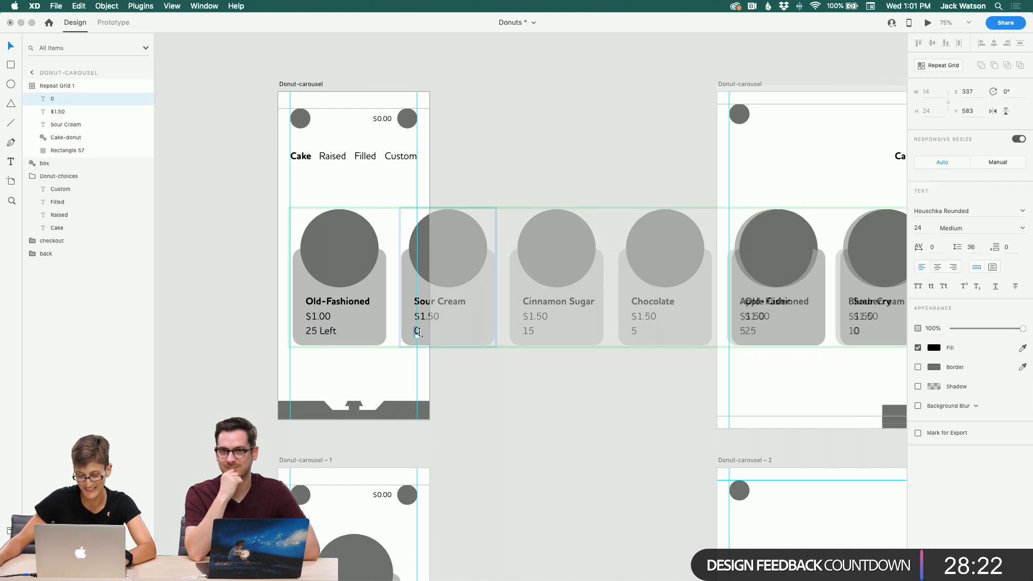
left_click(528, 332)
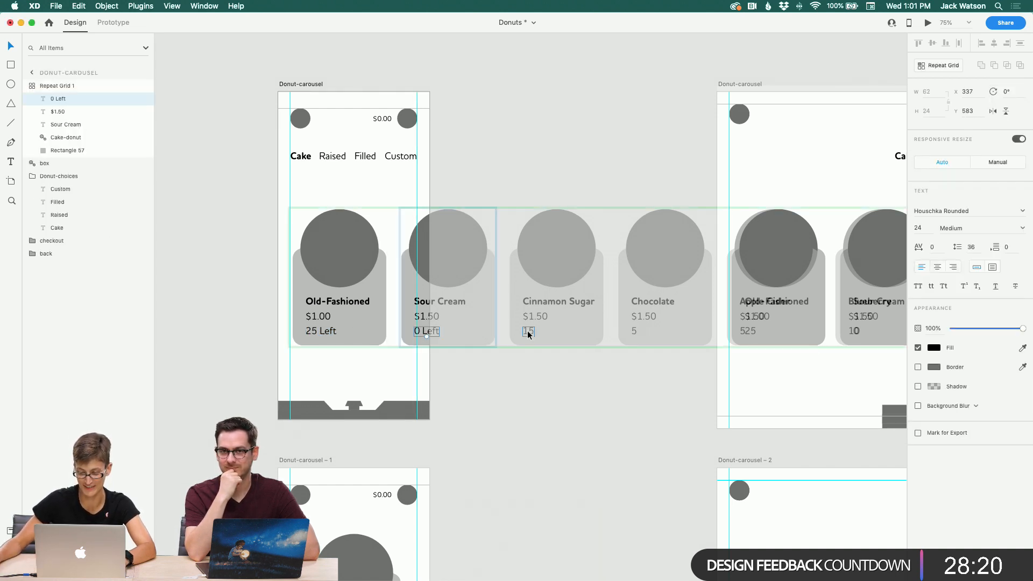
double_click(528, 331)
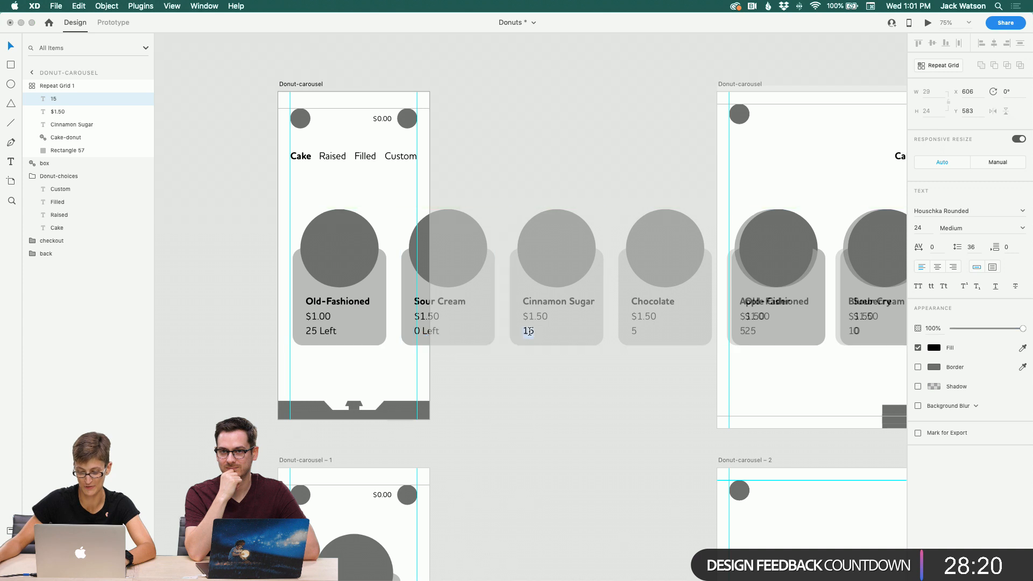
double_click(635, 331)
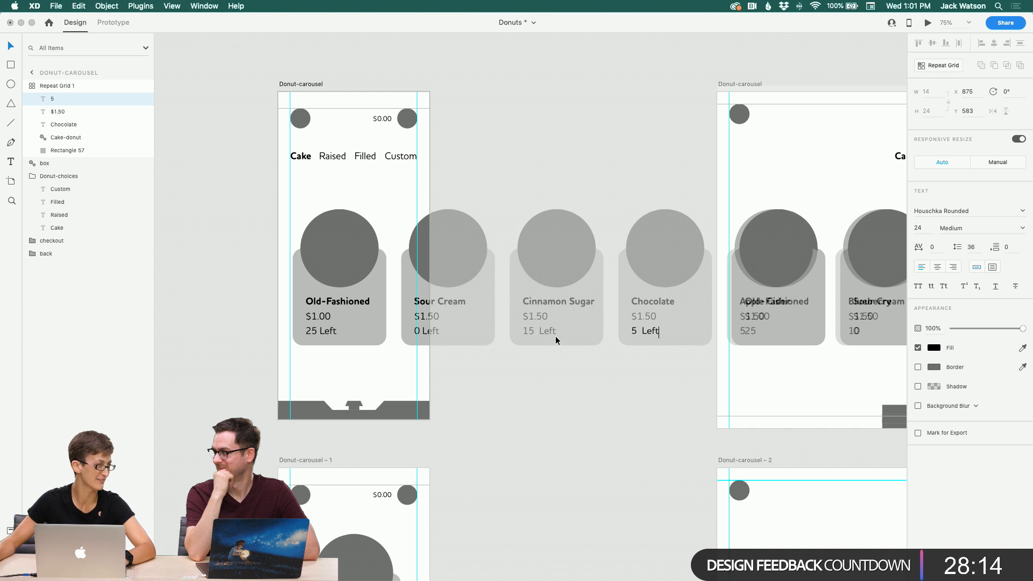
left_click(648, 394)
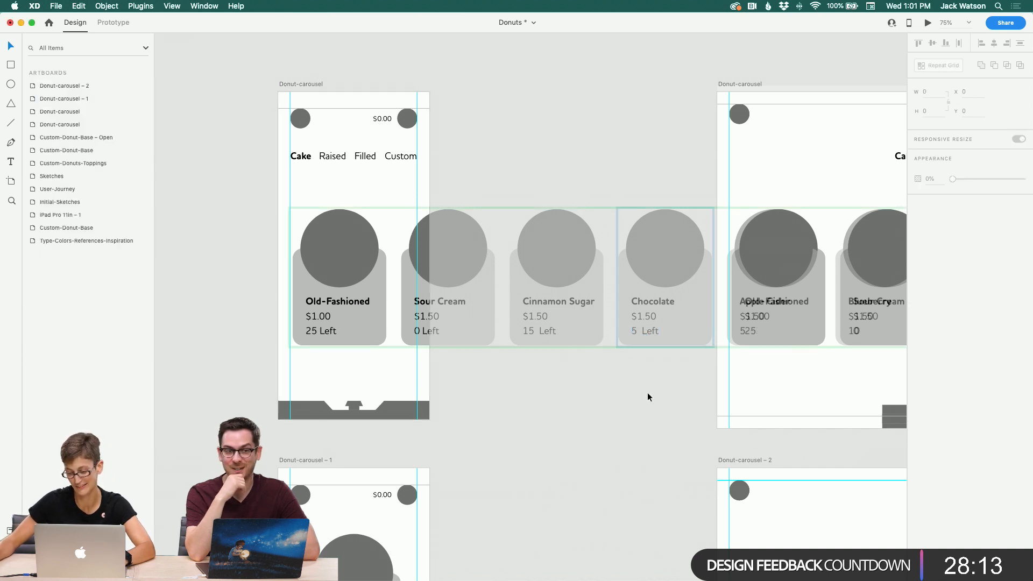
Step: Append Left to the Apple Cider and Blueberry stock counts in the narrow Donut-carousel card grid
left_click(744, 339)
left_click(373, 323)
scroll(737, 331, "right", 4)
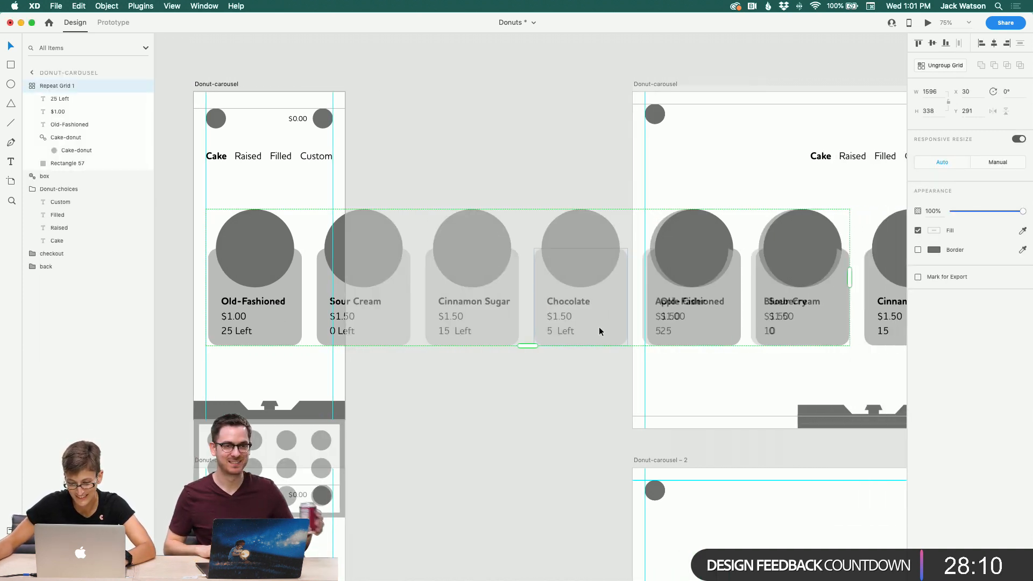
double_click(660, 334)
scroll(659, 335, "right", 1)
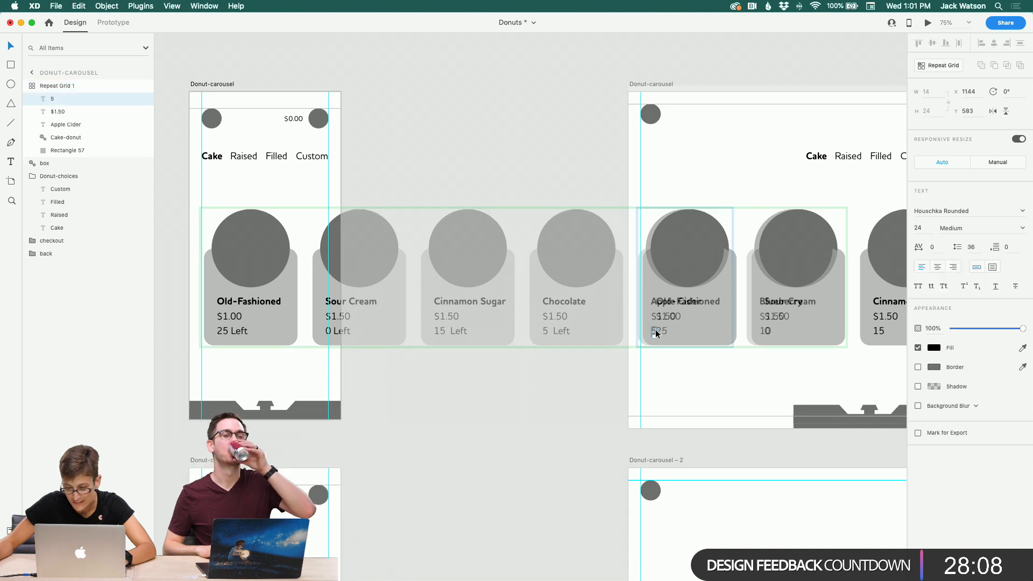
double_click(656, 333)
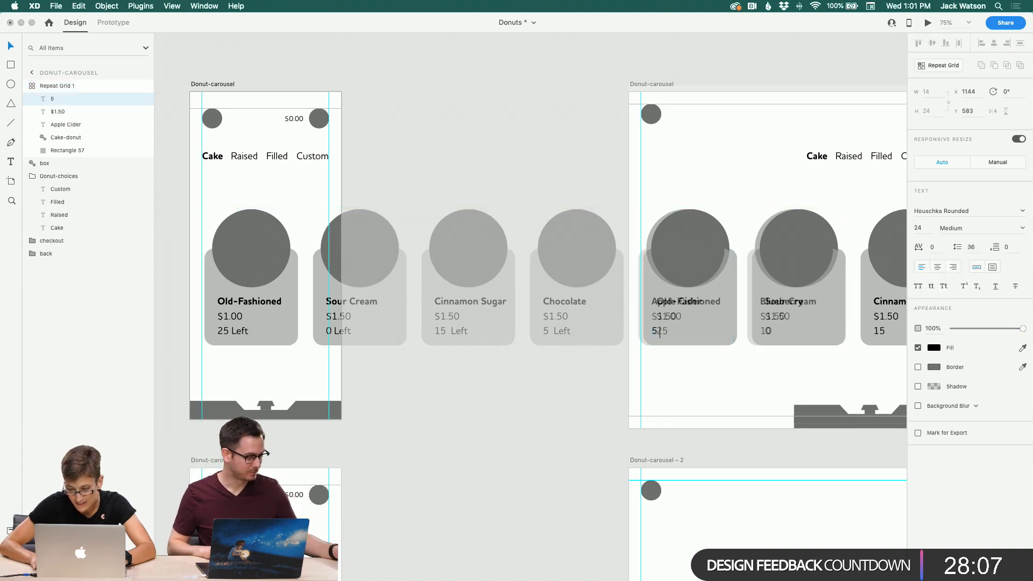
left_click(768, 332)
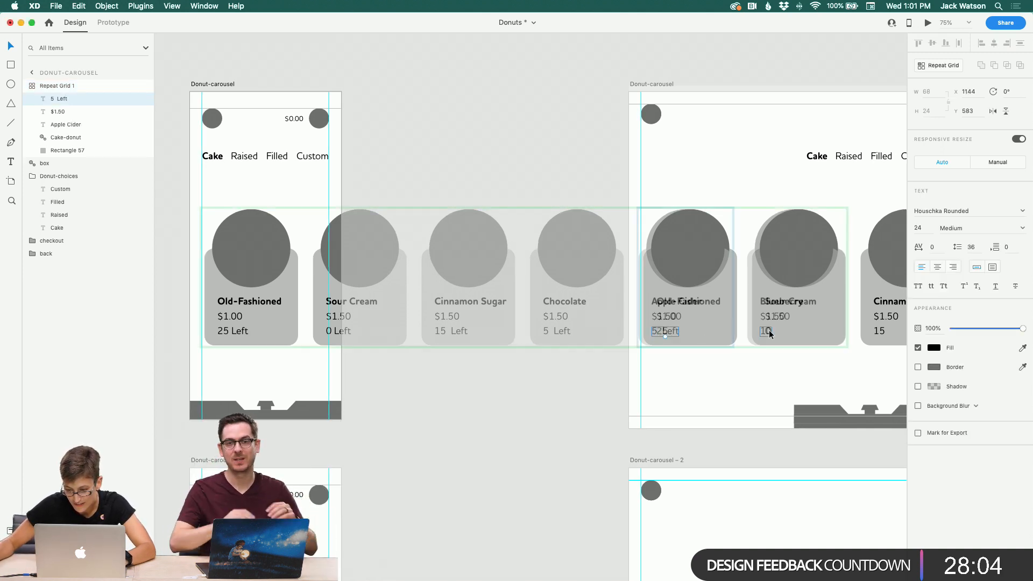
double_click(770, 331)
type("Left")
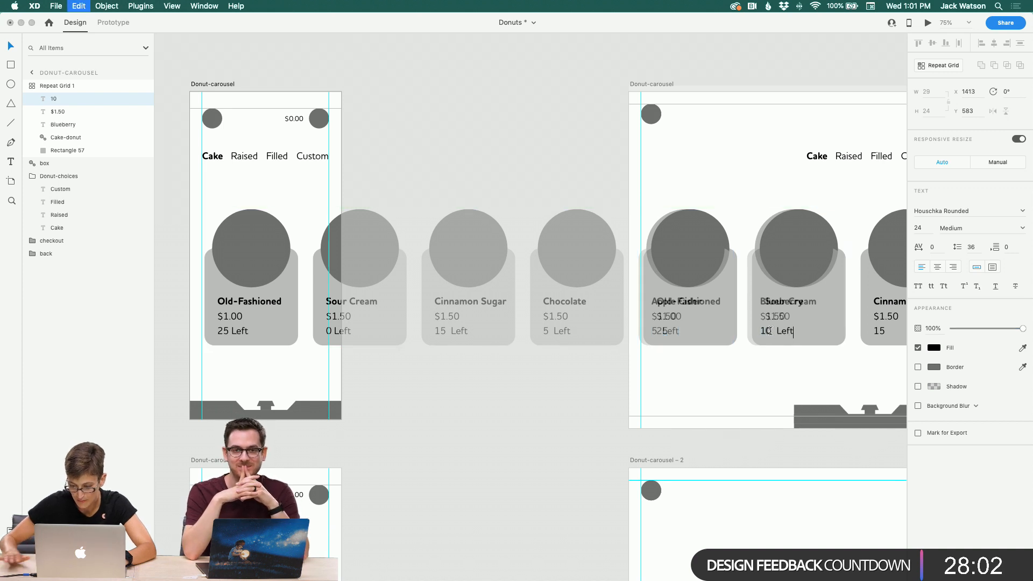
left_click(509, 409)
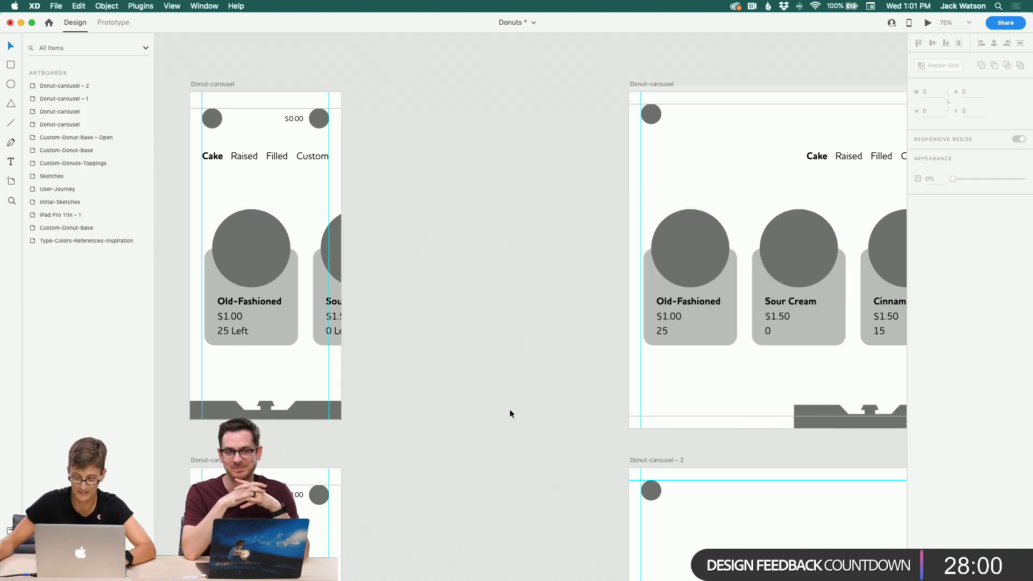
scroll(499, 402, "right", 3)
scroll(516, 351, "left", 4)
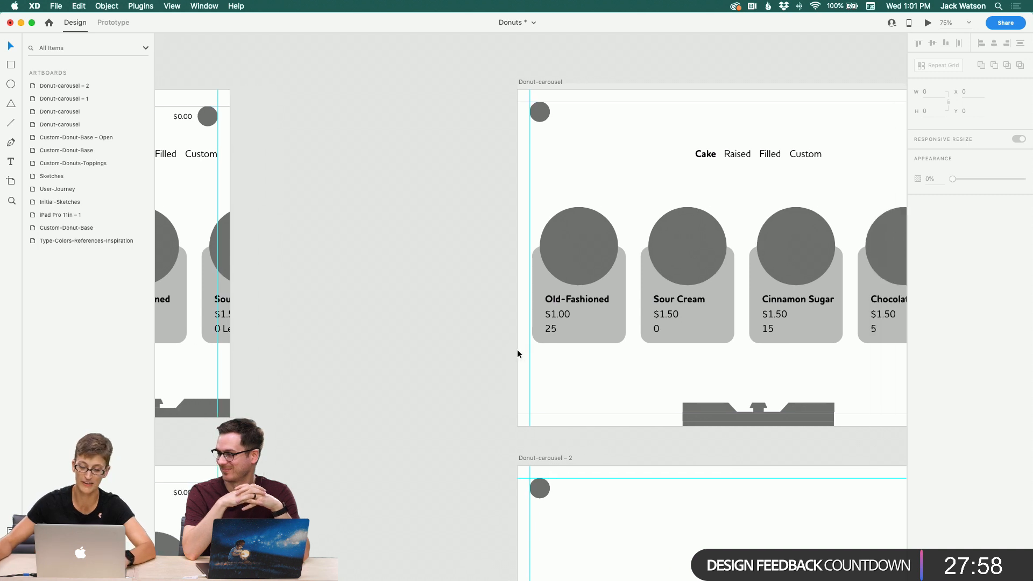
left_click(286, 239)
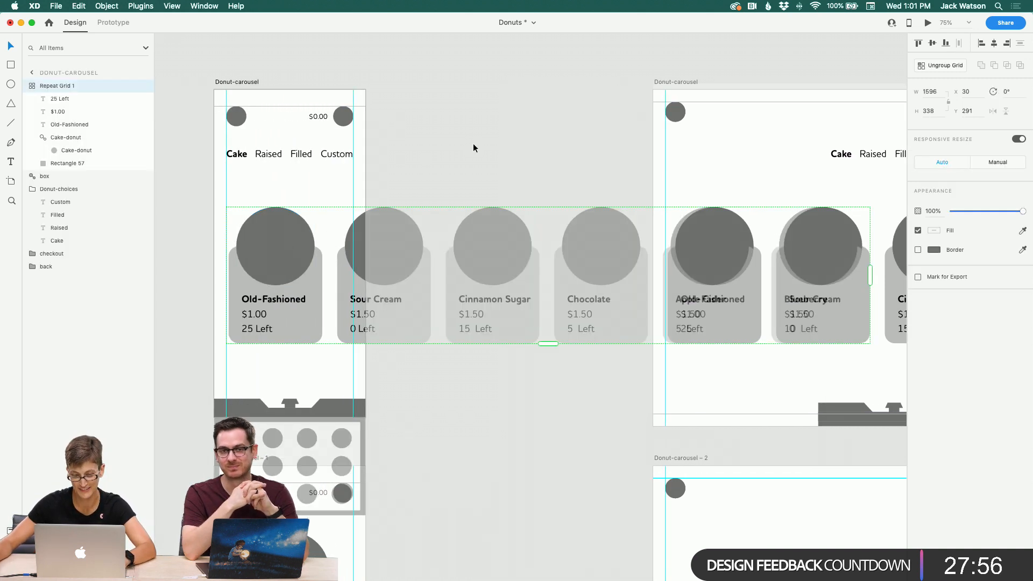
left_click(459, 136)
scroll(459, 135, "right", 9)
scroll(460, 136, "left", 12)
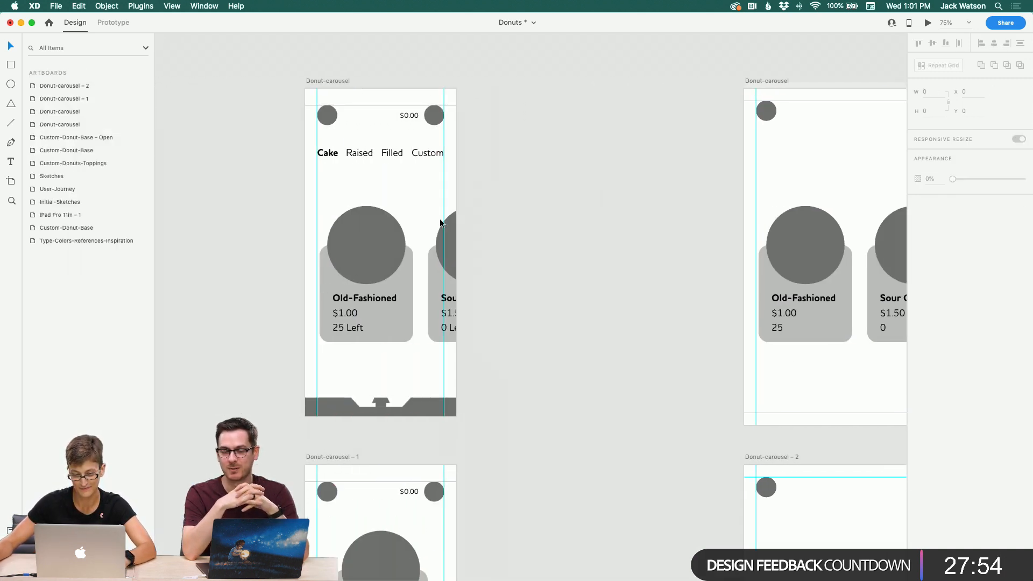
left_click(441, 222)
left_click(544, 162)
scroll(557, 157, "right", 8)
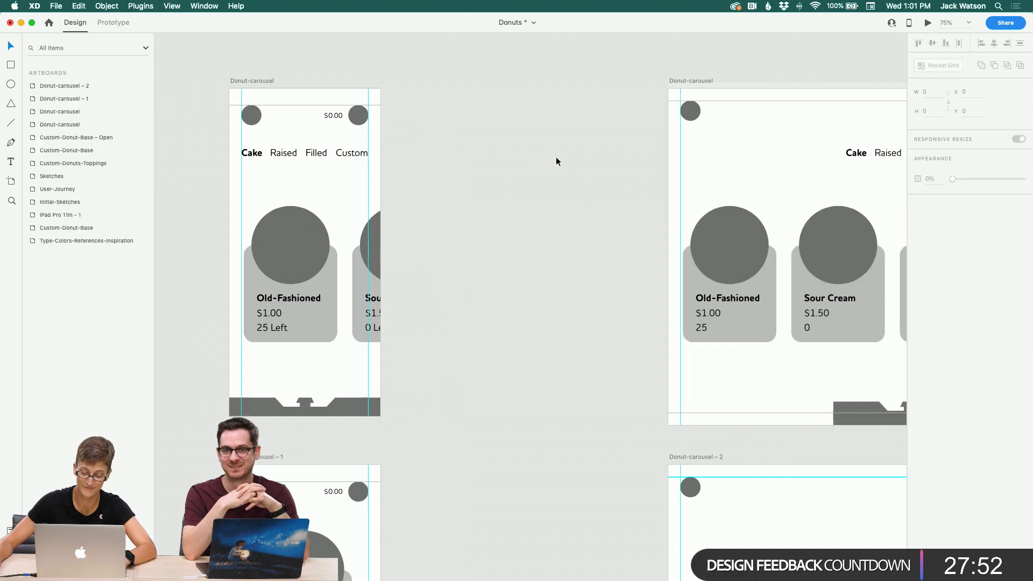
Step: Try deleting the narrow Donut-carousel's repeat grid of donut cards
left_click(595, 214)
key("Delete")
key("super+z")
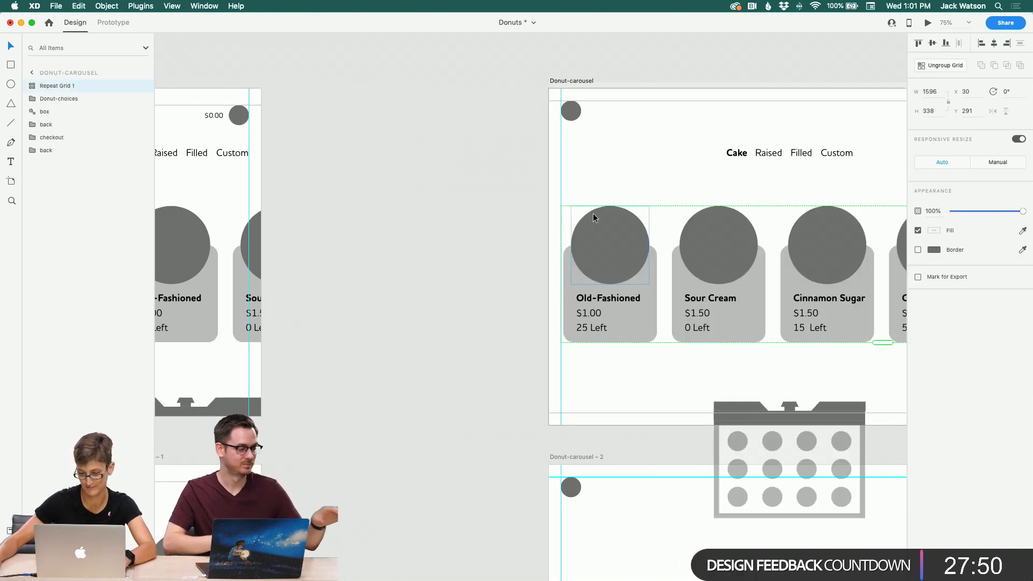
Step: Rename the single card group in Donut-carousel – 1 as Detail-Card
scroll(593, 213, "right", 12)
left_click(314, 373)
scroll(312, 373, "down", 10)
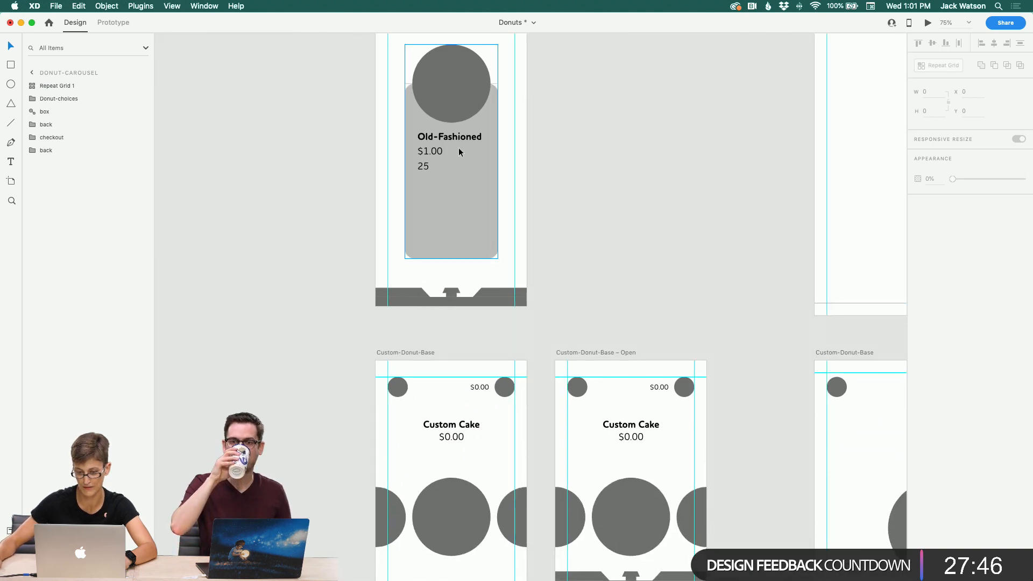
left_click(426, 156)
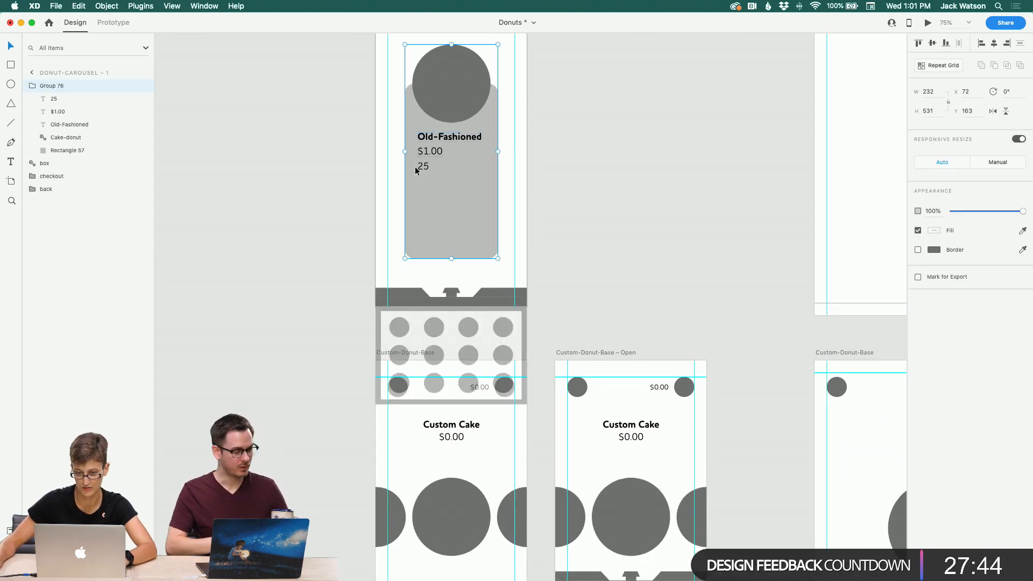
double_click(446, 138)
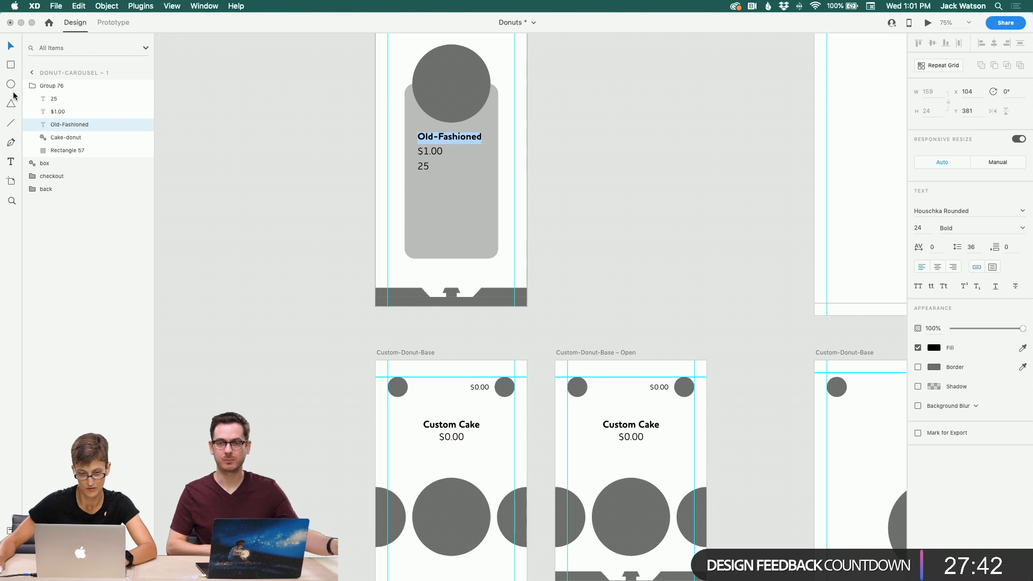
double_click(53, 86)
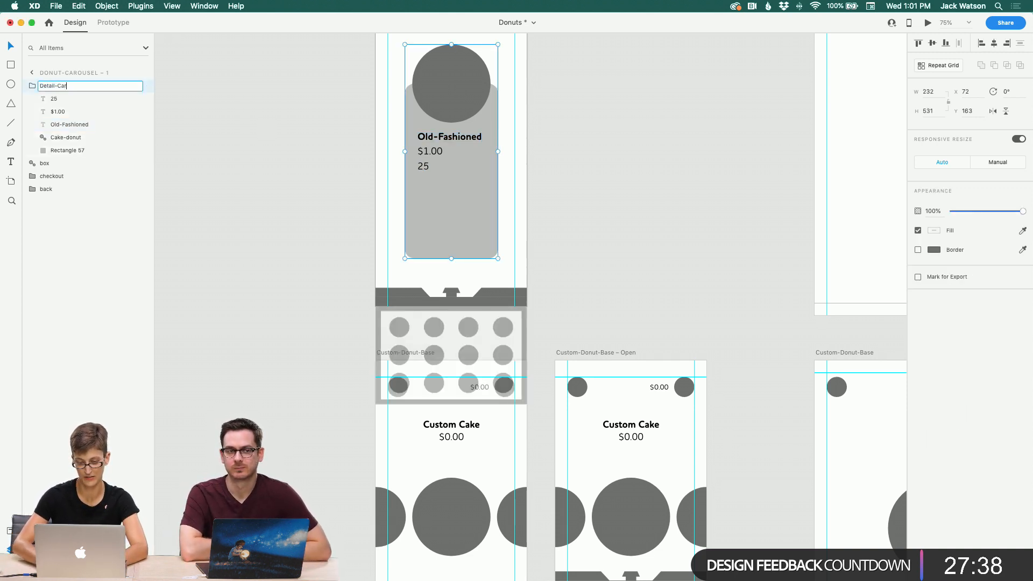
left_click(264, 125)
Step: Shorten the Detail-Card's background rectangle by raising its bottom edge
scroll(264, 125, "up", 10)
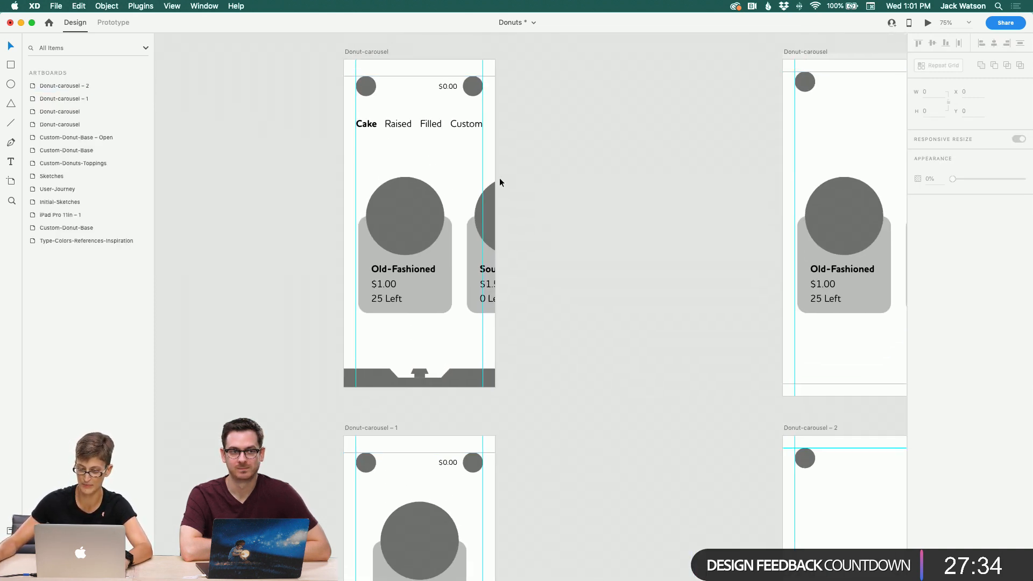
scroll(501, 183, "down", 2)
scroll(501, 183, "right", 2)
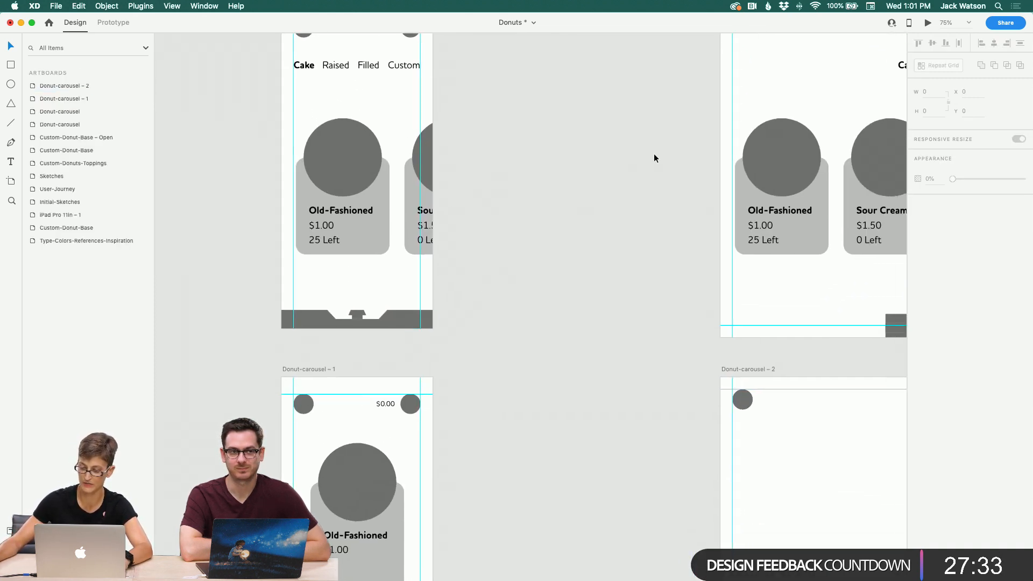
left_click(789, 166)
left_click(567, 390)
scroll(564, 390, "down", 4)
scroll(562, 389, "down", 2)
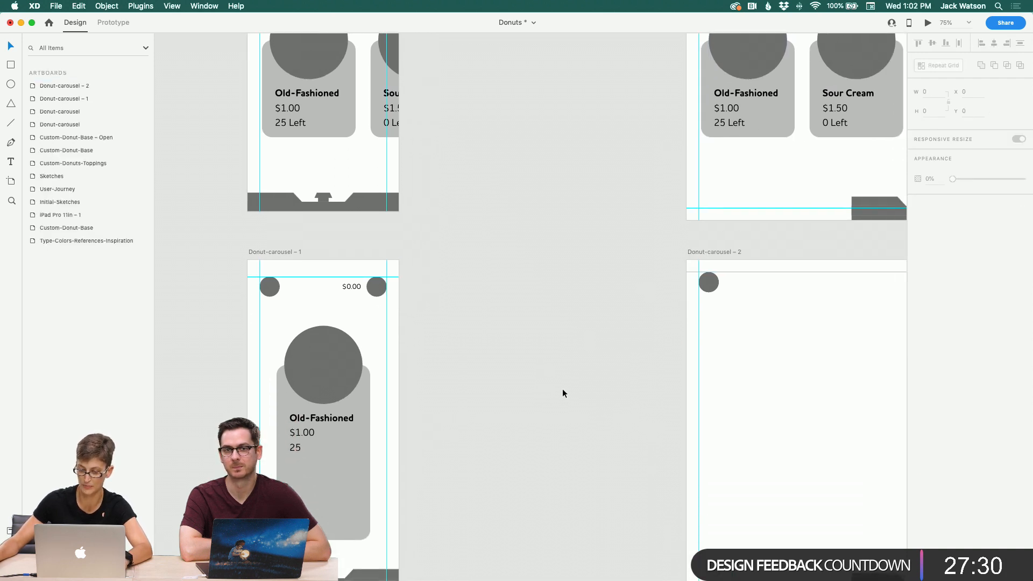
scroll(347, 436, "right", 2)
left_click(291, 444)
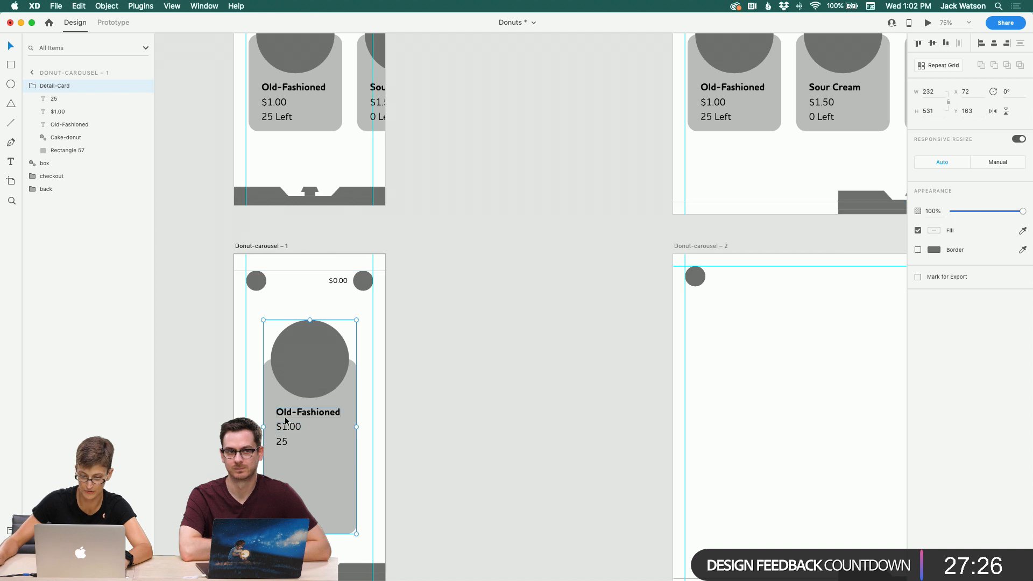
left_click_drag(310, 535, 310, 499)
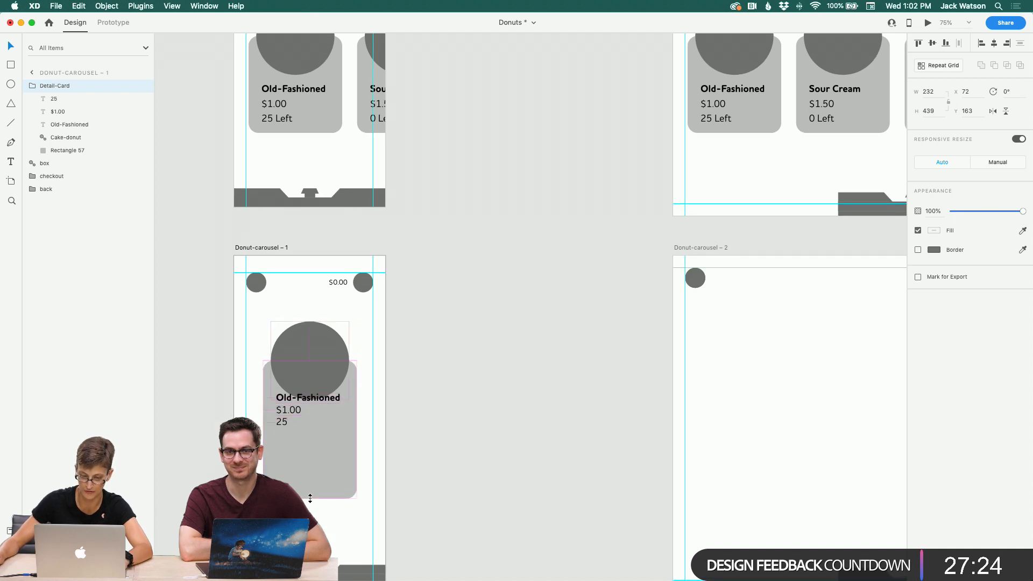
key("super+z")
double_click(310, 501)
left_click_drag(310, 535, 310, 499)
left_click(452, 399)
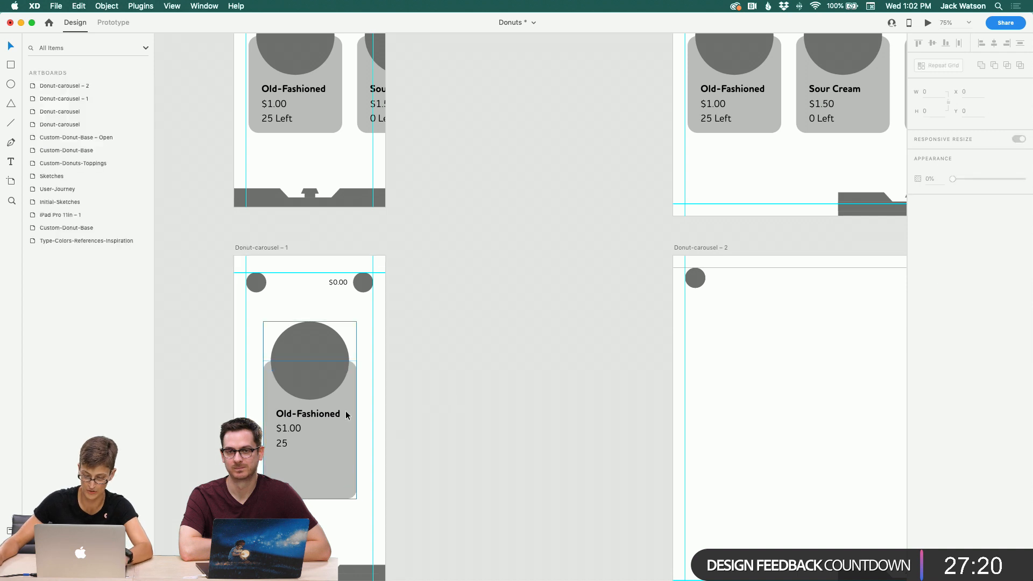
Step: Replace the Detail-Card's donut name with the placeholder text Name
left_click(326, 419)
scroll(631, 375, "right", 3)
left_click(629, 375)
scroll(627, 375, "right", 3)
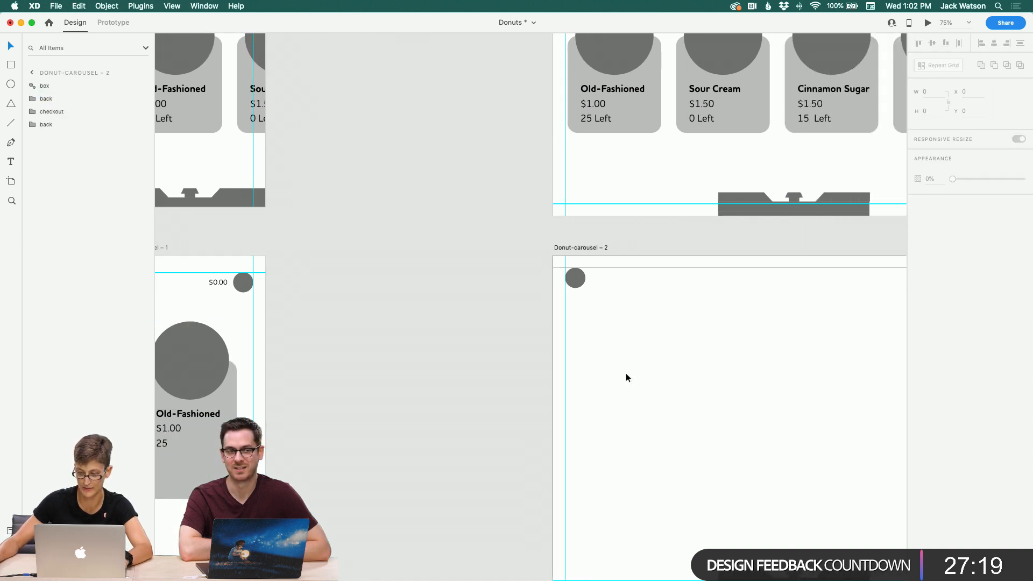
scroll(628, 376, "left", 7)
scroll(627, 377, "down", 1)
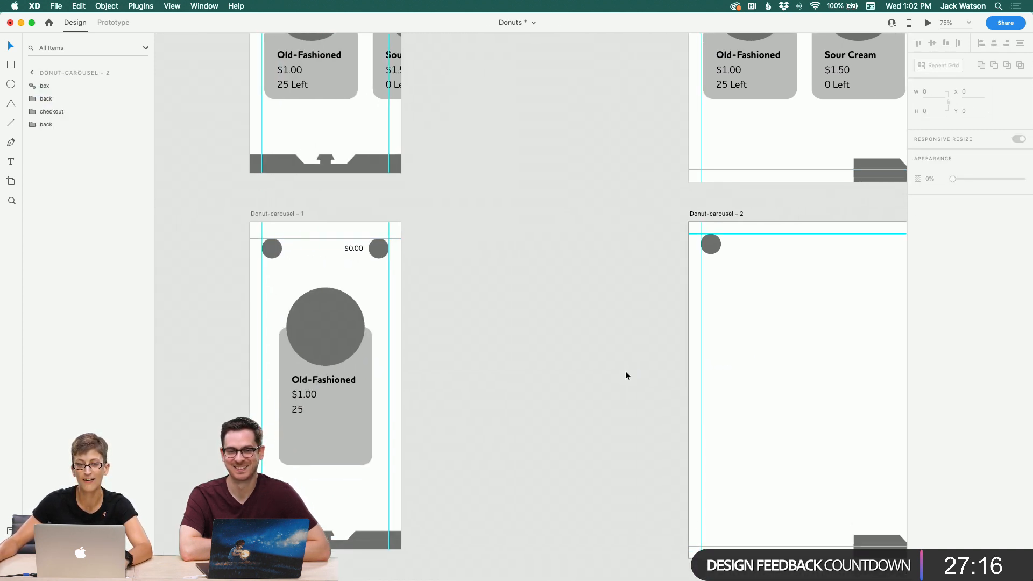
scroll(625, 371, "down", 1)
double_click(325, 359)
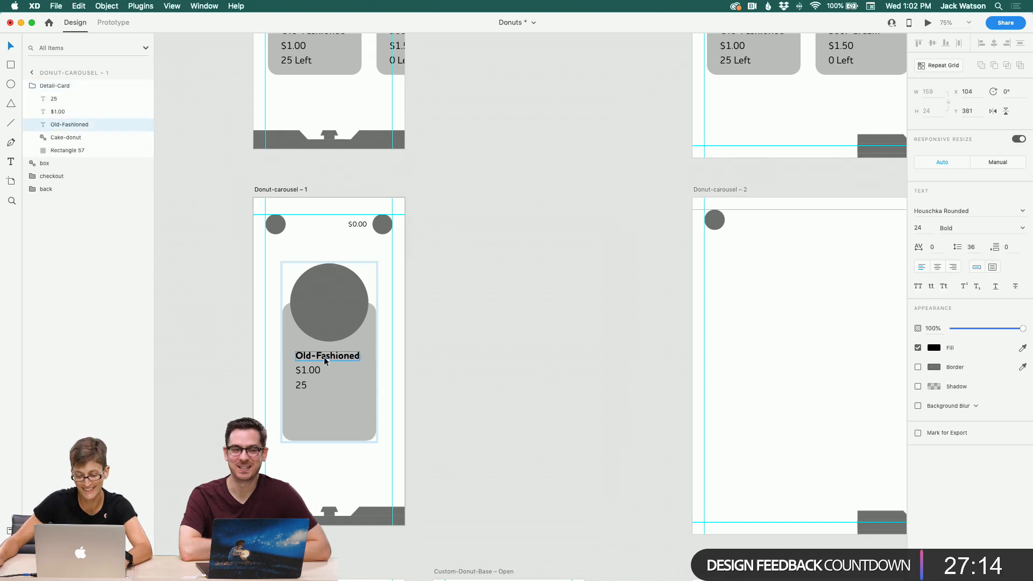
double_click(324, 358)
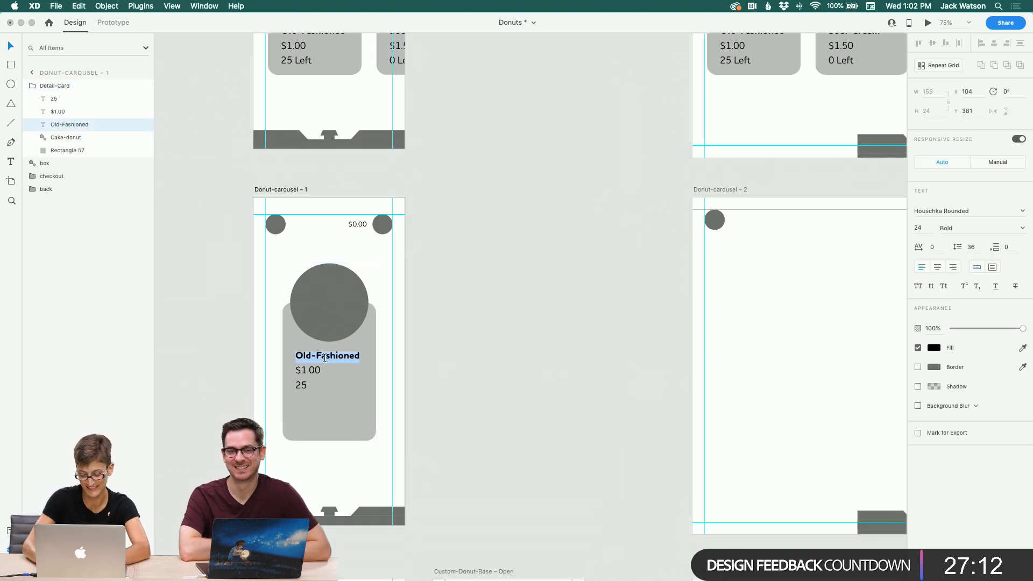
type("Name")
Step: Change the Detail-Card's price text to $Price
double_click(317, 371)
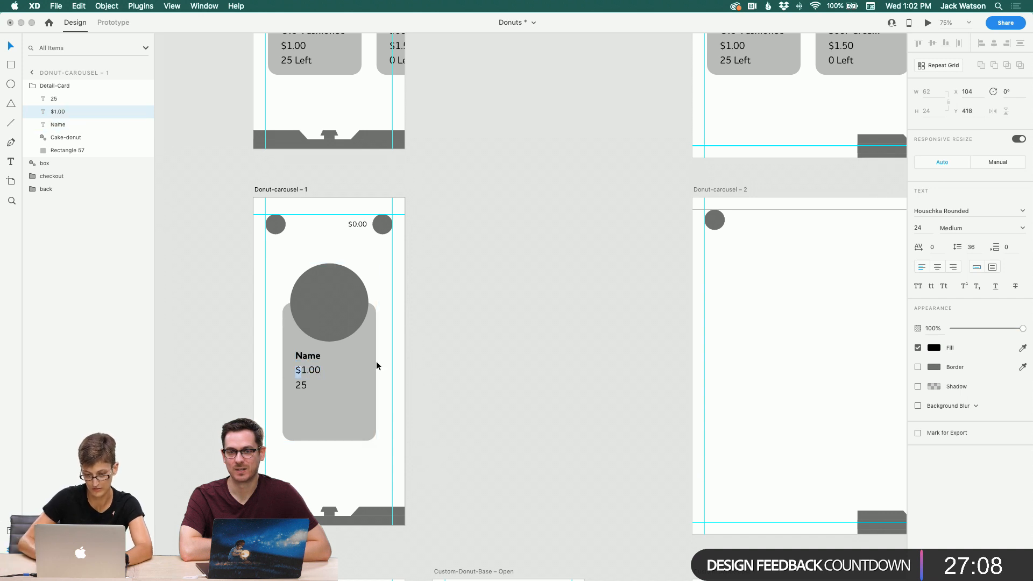
key("Right")
key("shift+Right")
key("shift+Right")
key("shift+Right")
key("shift+Right")
type("Price")
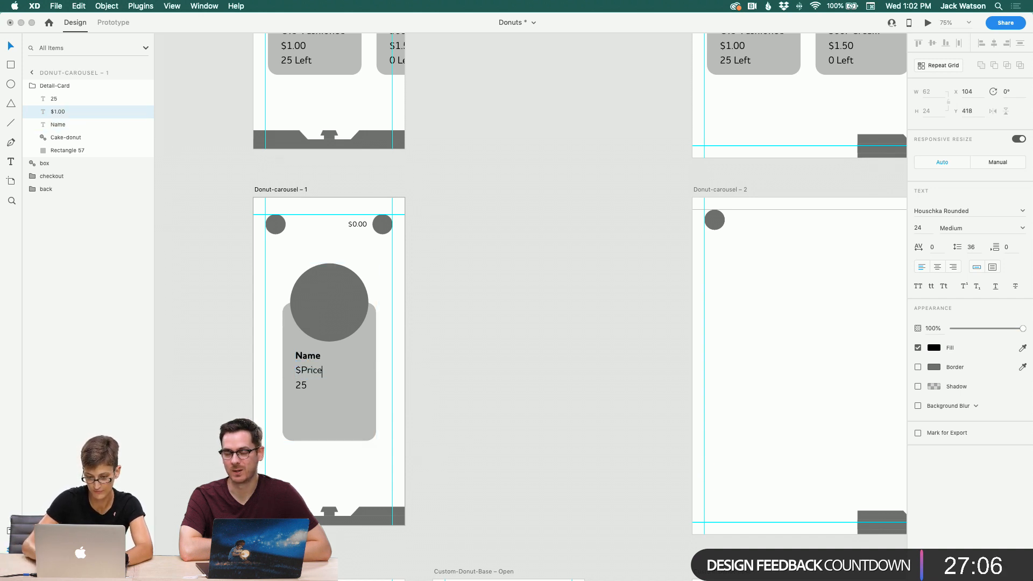
Step: Replace the Detail-Card's stock count with Availability Left
double_click(300, 386)
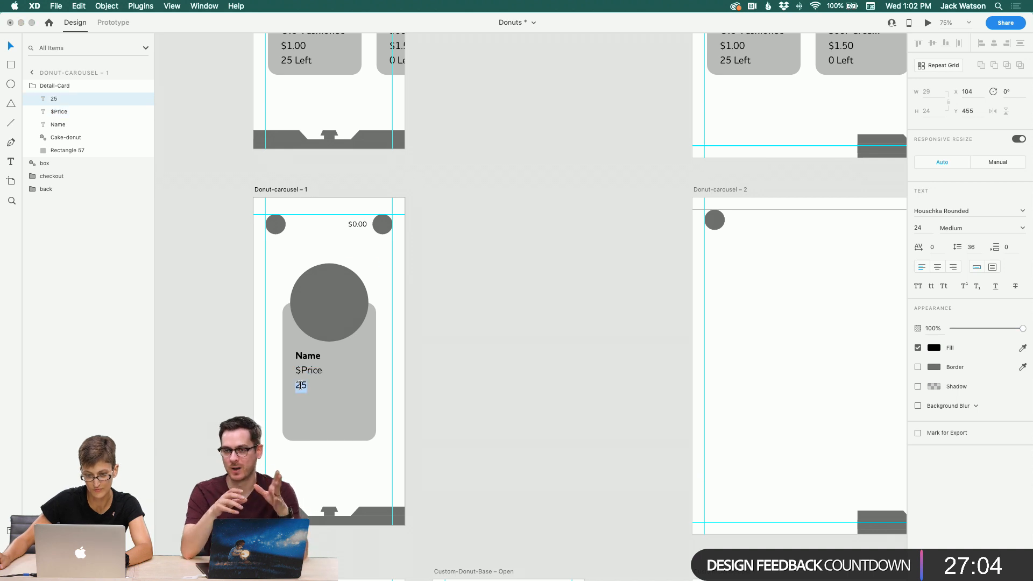
type("Ava")
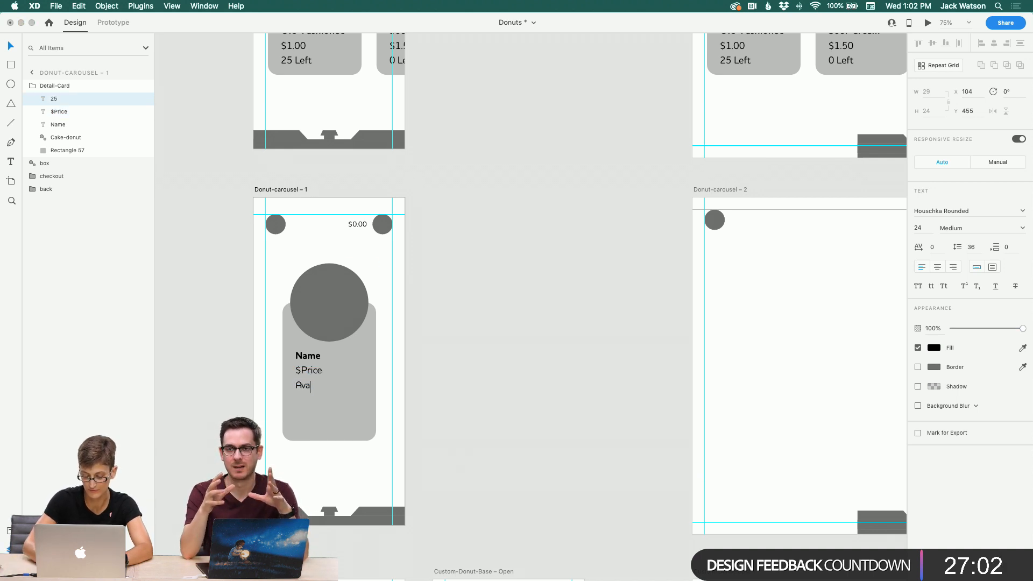
type("ilability Left")
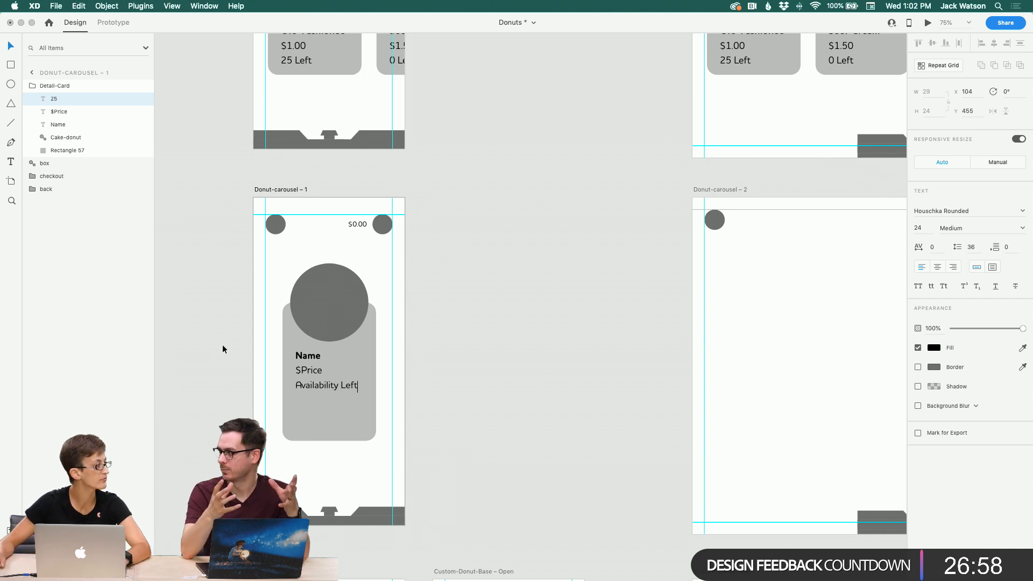
key("Escape")
Step: Zoom out to review the Donut-carousel artboards together
scroll(464, 339, "up", 5)
scroll(464, 339, "right", 3)
left_click(464, 343)
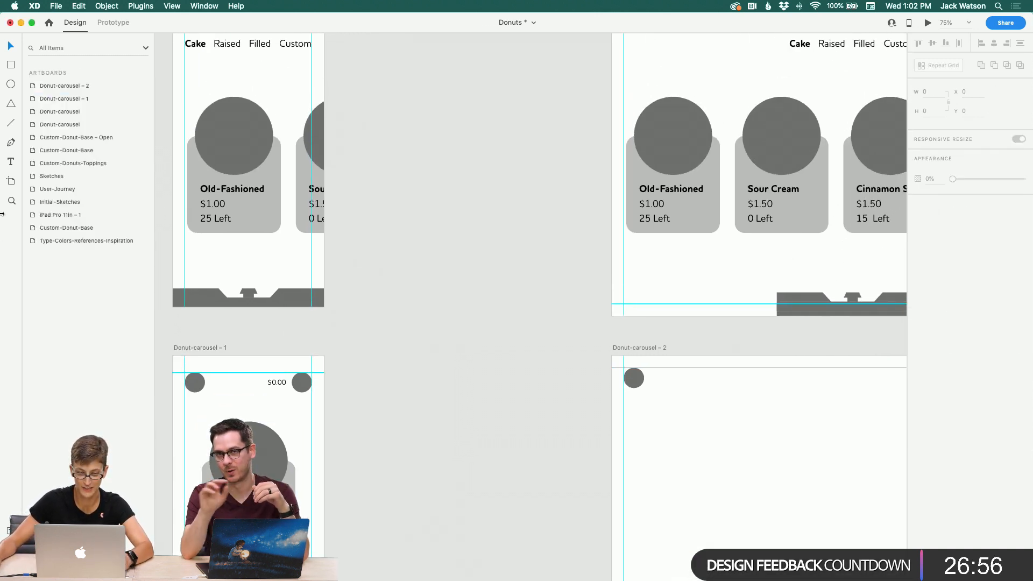
key("z")
left_click(372, 199, "alt")
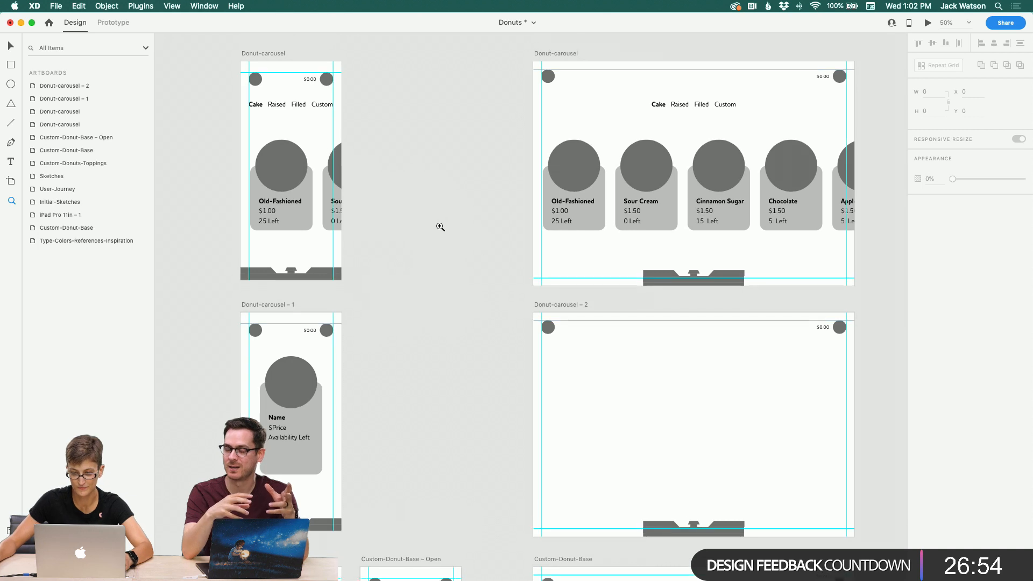
scroll(440, 227, "up", 5)
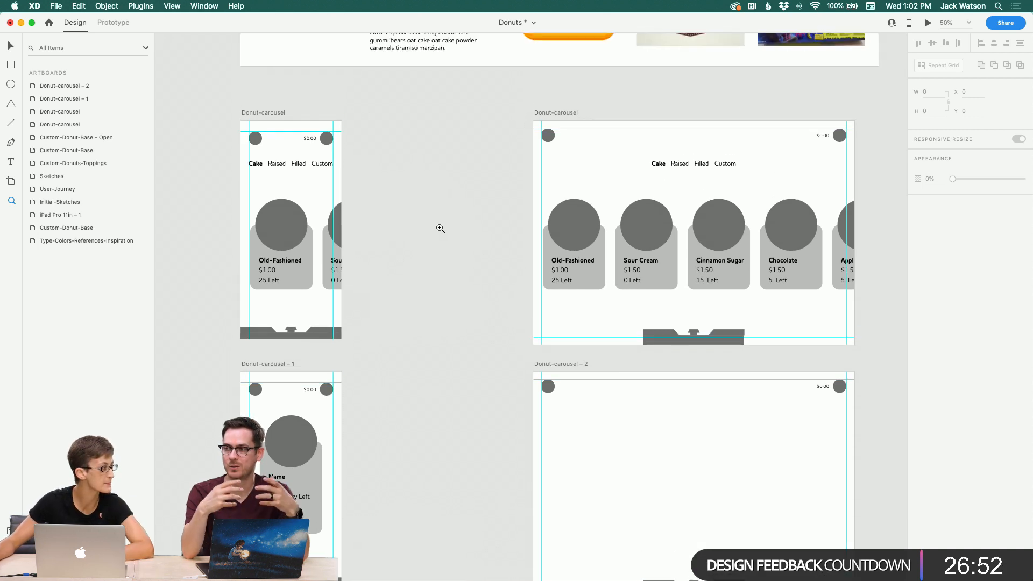
scroll(441, 228, "down", 1)
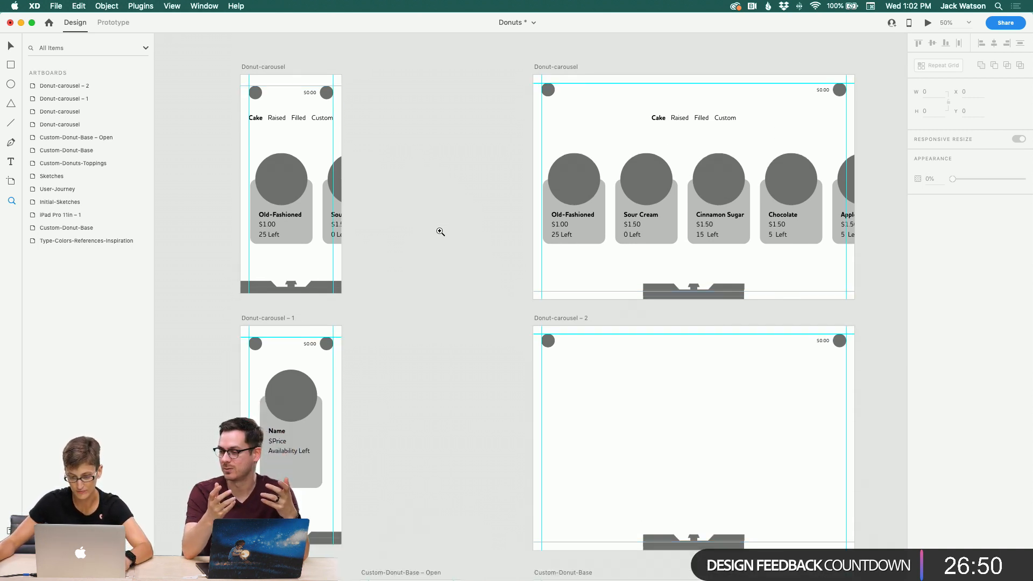
scroll(441, 234, "up", 2)
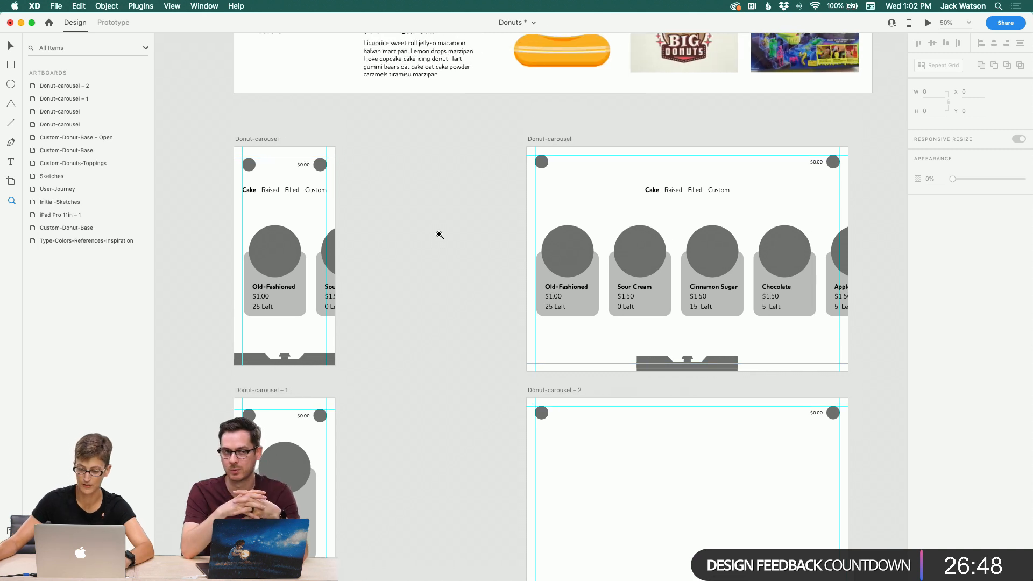
Step: Scroll through the canvas to review the carousel, detail and custom-donut artboards
scroll(440, 235, "down", 3)
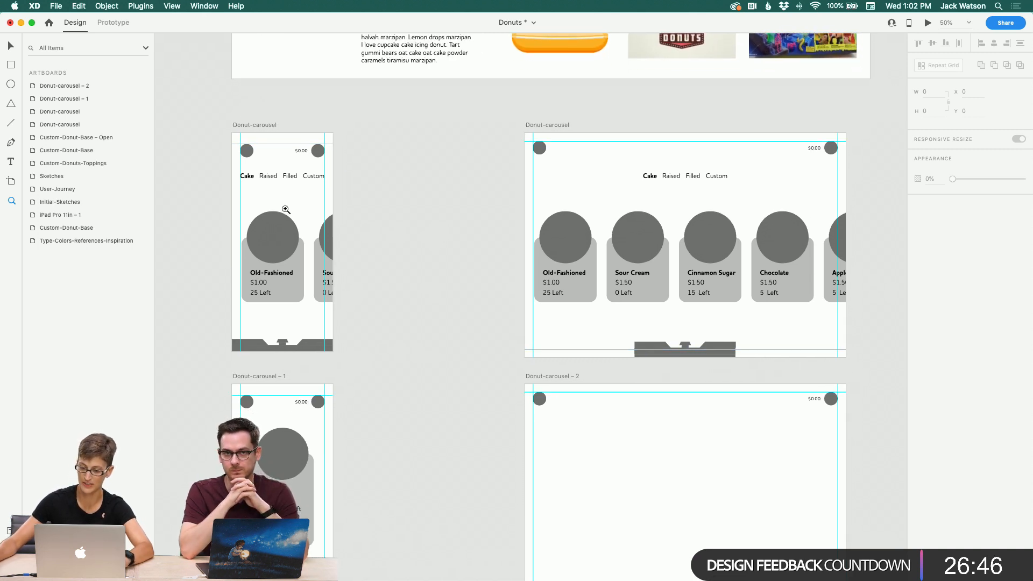
scroll(286, 212, "right", 2)
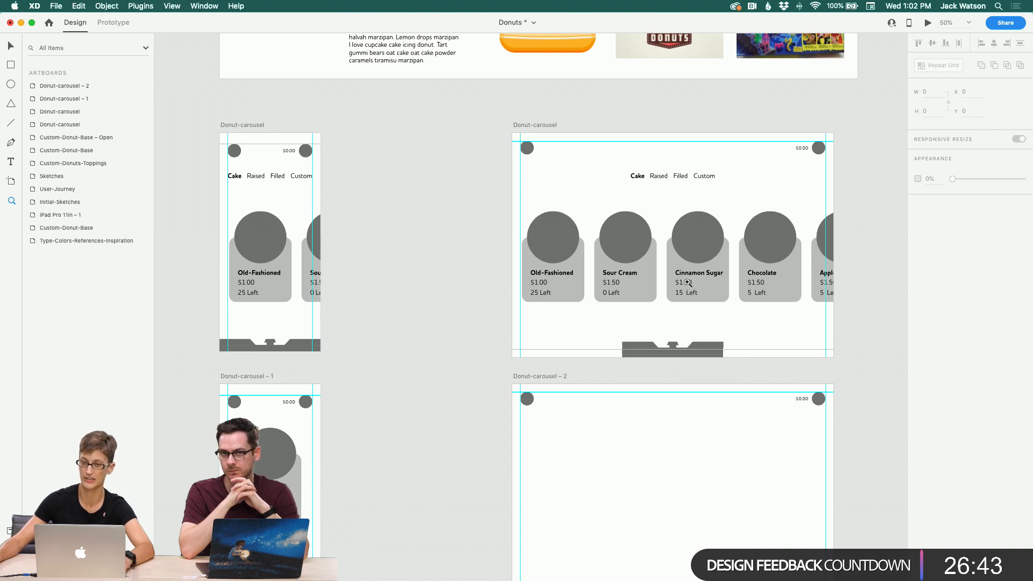
scroll(610, 334, "down", 5)
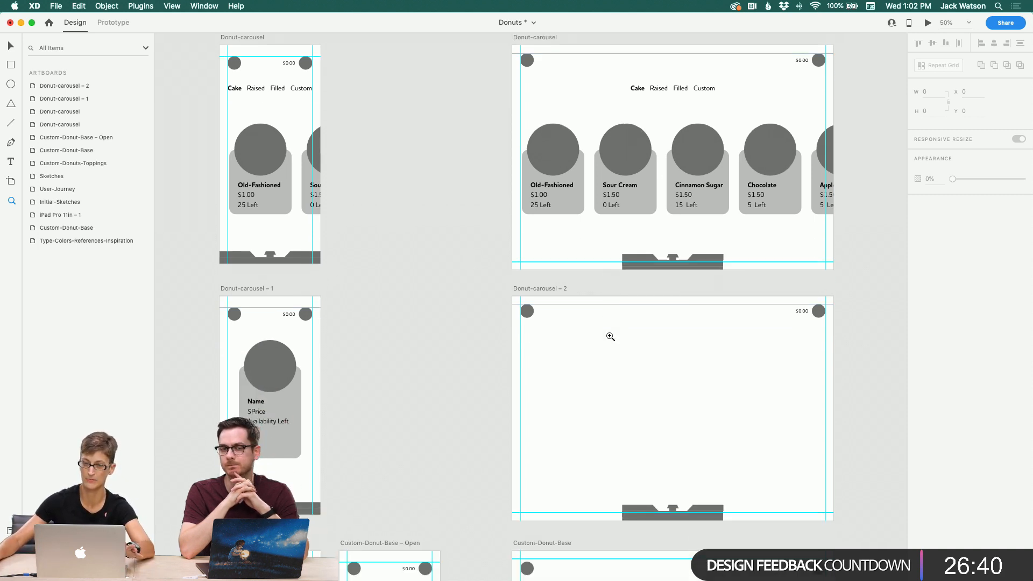
scroll(610, 333, "down", 3)
scroll(550, 345, "down", 8)
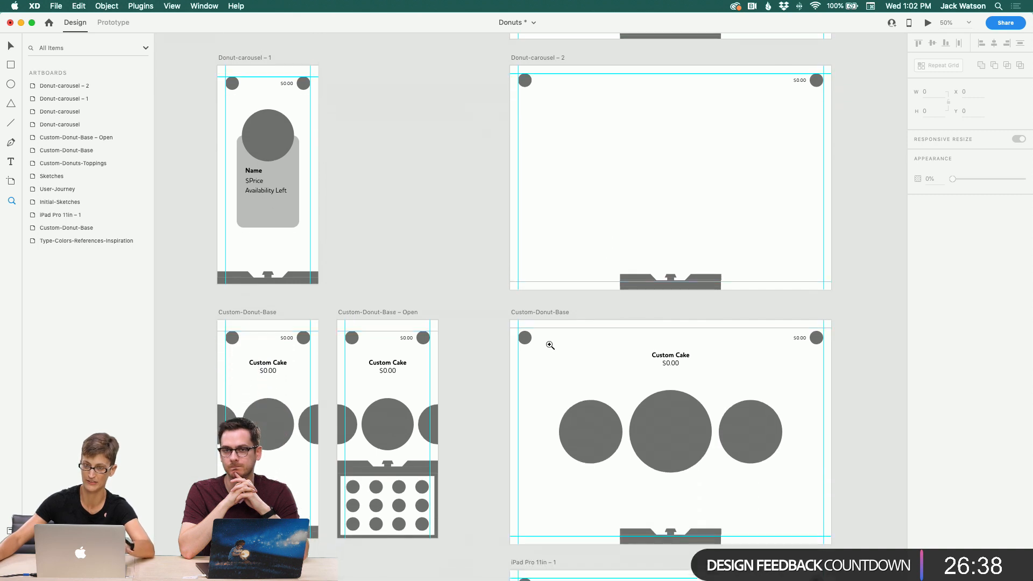
scroll(550, 344, "left", 2)
scroll(550, 344, "down", 5)
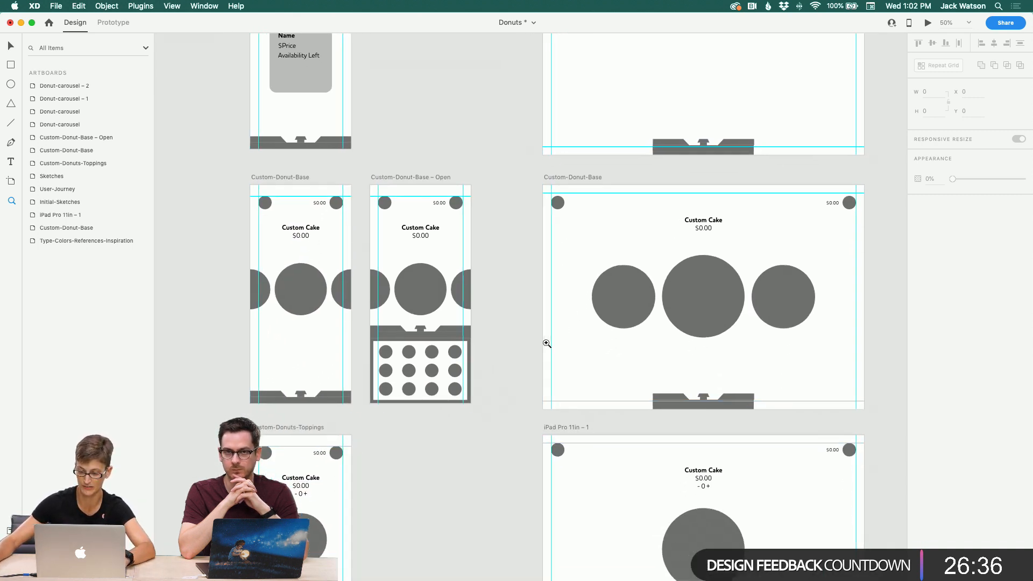
scroll(548, 343, "down", 2)
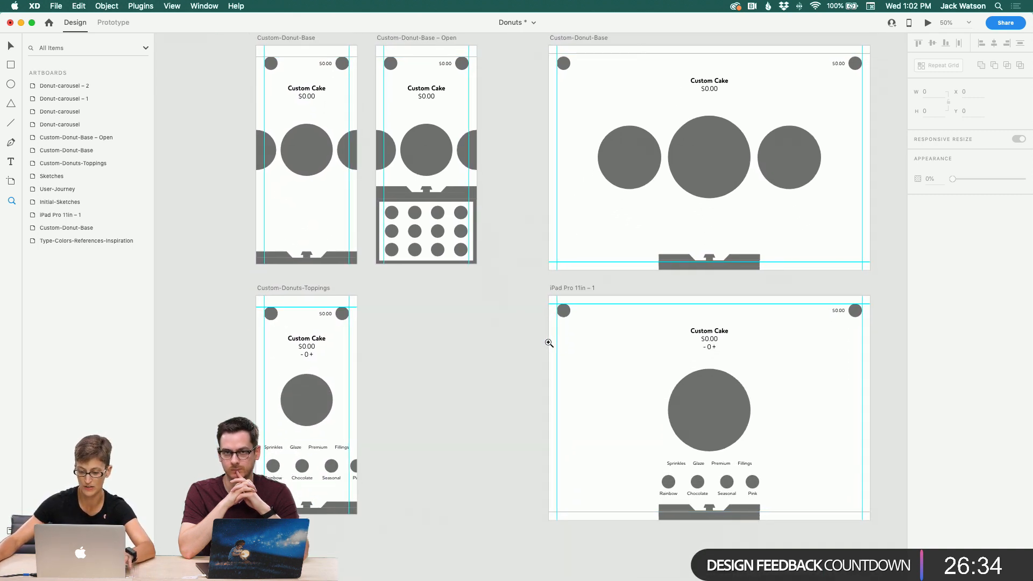
scroll(548, 344, "up", 7)
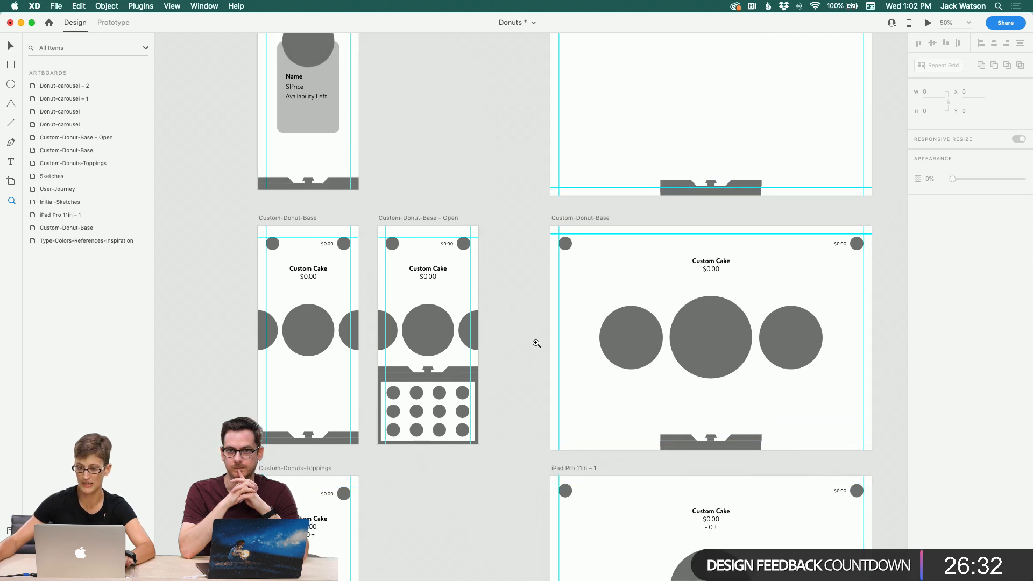
scroll(537, 344, "up", 8)
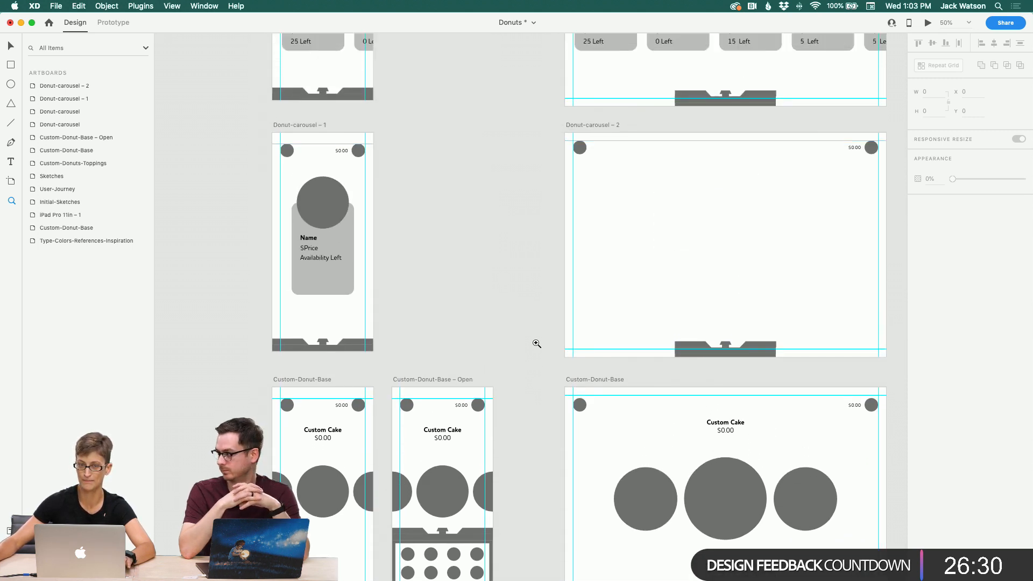
scroll(537, 344, "up", 5)
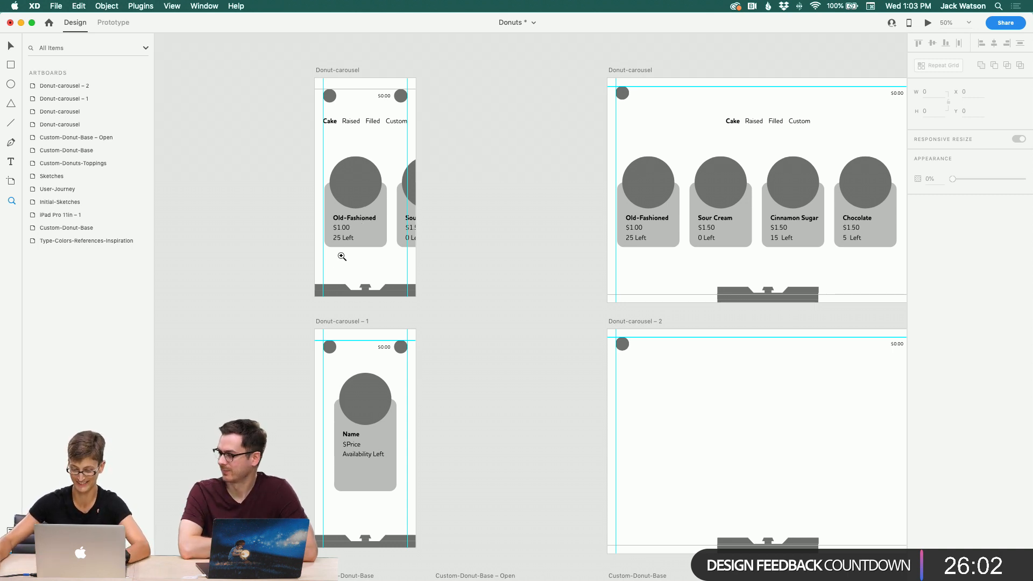
scroll(335, 249, "down", 2)
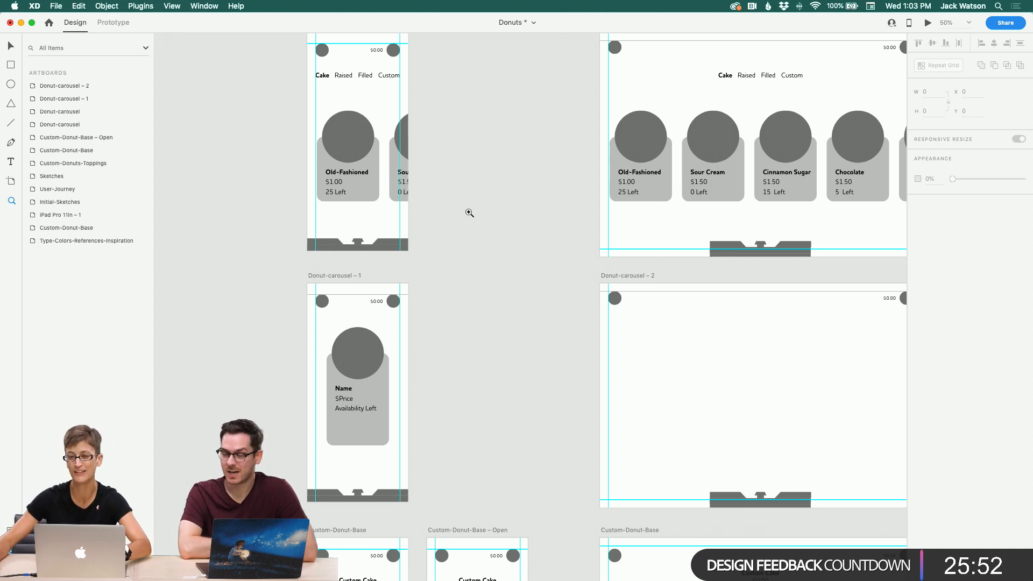
scroll(468, 212, "down", 5)
scroll(468, 212, "down", 15)
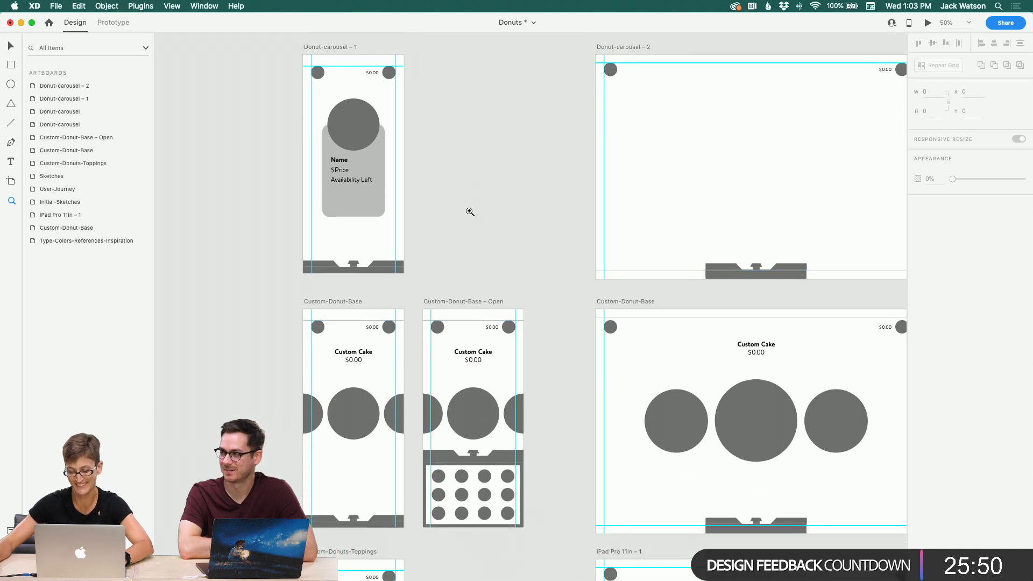
Step: Duplicate the Detail-Card's Availability Left text, place the copy just below it, and change it to Description
left_click(10, 46)
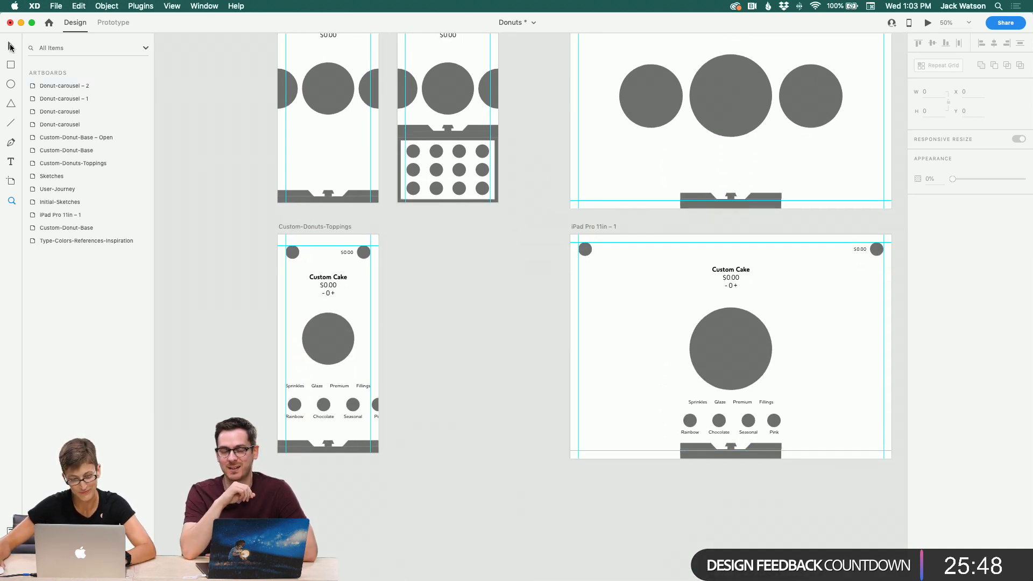
scroll(335, 363, "up", 9)
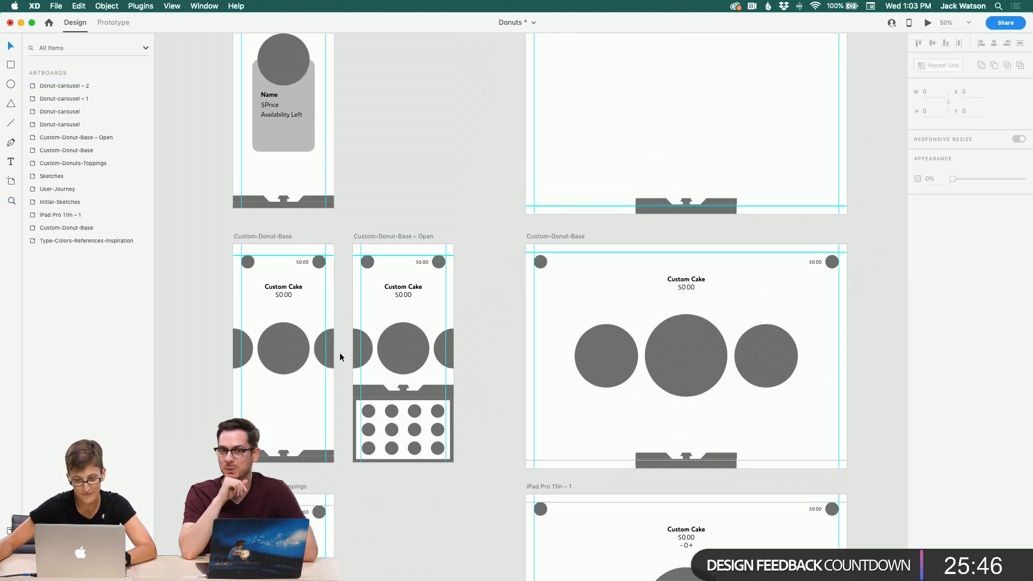
left_click(285, 121)
double_click(284, 116)
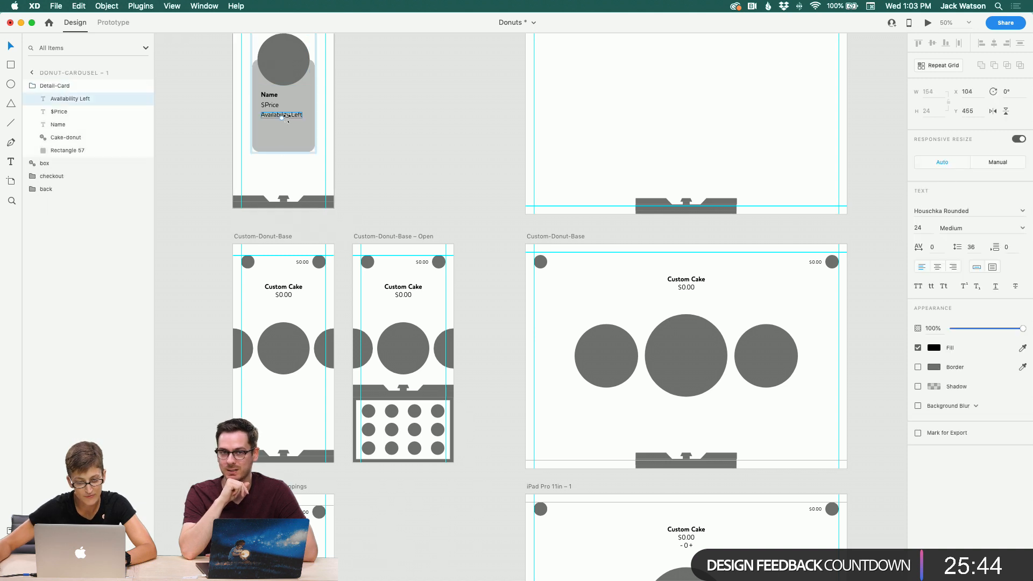
key("super+d")
left_click_drag(295, 119, 296, 125)
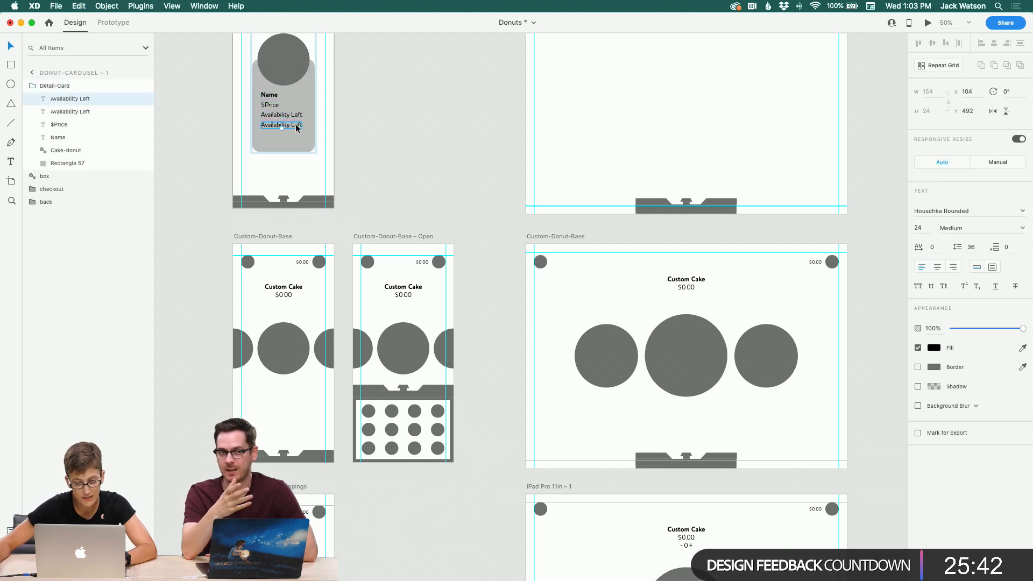
double_click(296, 124)
type("Des")
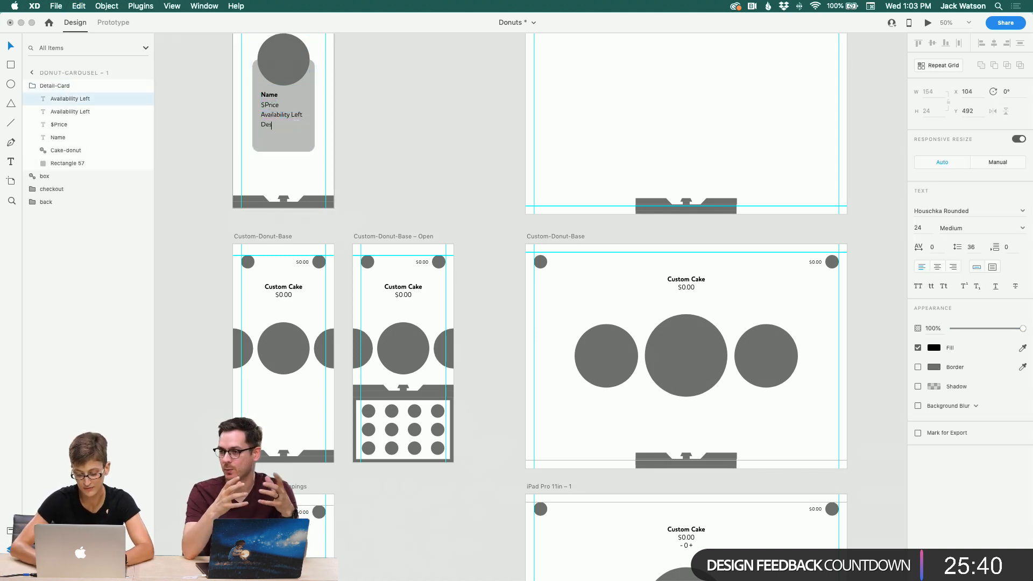
type("cription")
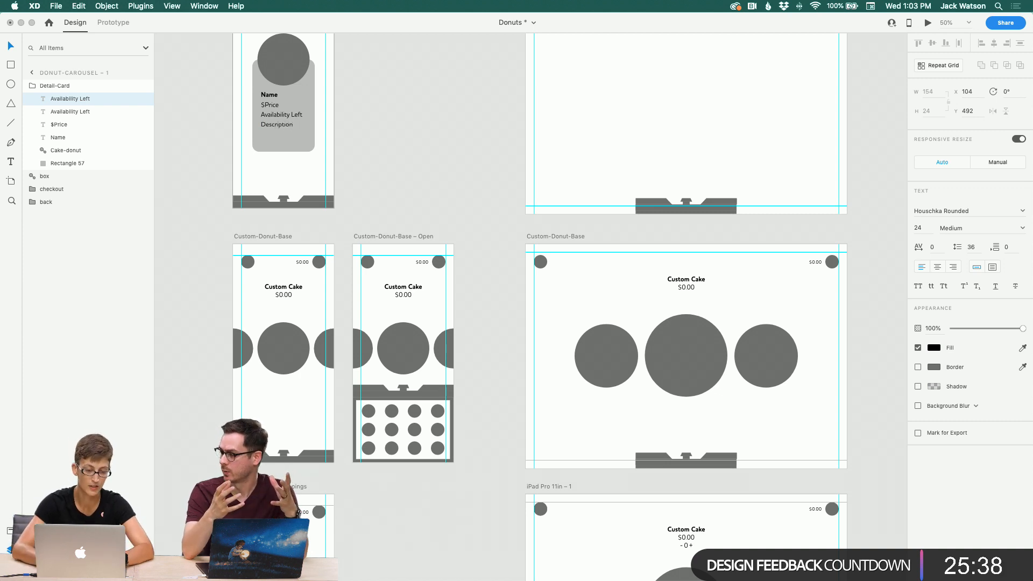
key("Escape")
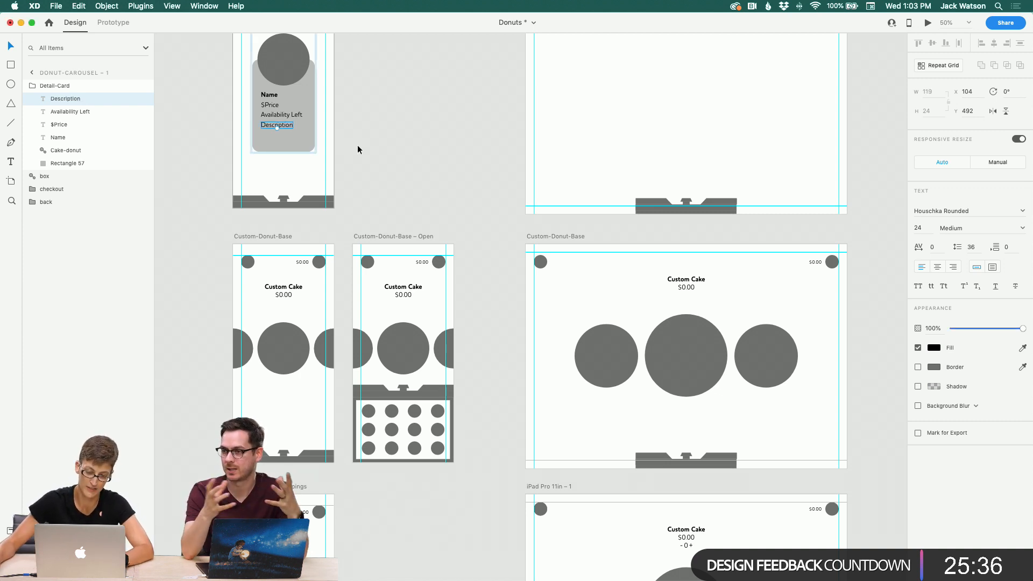
scroll(357, 144, "left", 3)
key("Escape")
scroll(414, 148, "up", 5)
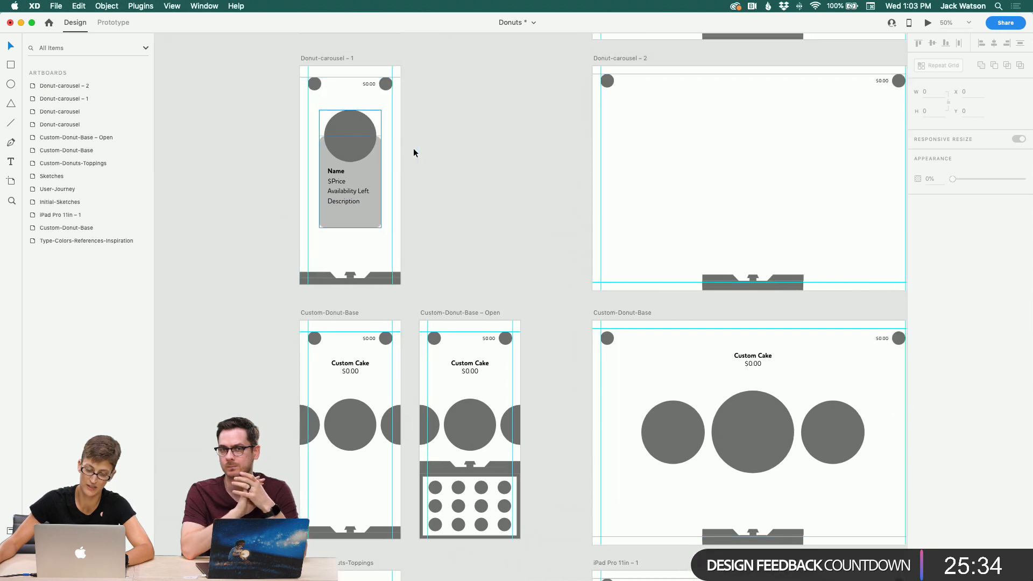
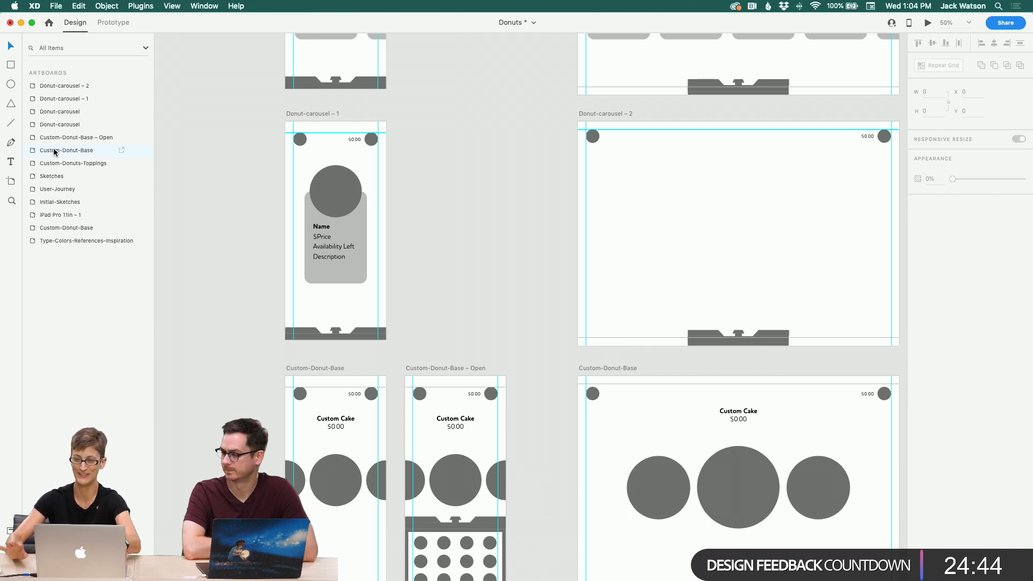
Step: Scroll through the canvas to review the donut carousel, custom base and toppings artboards
scroll(359, 246, "up", 3)
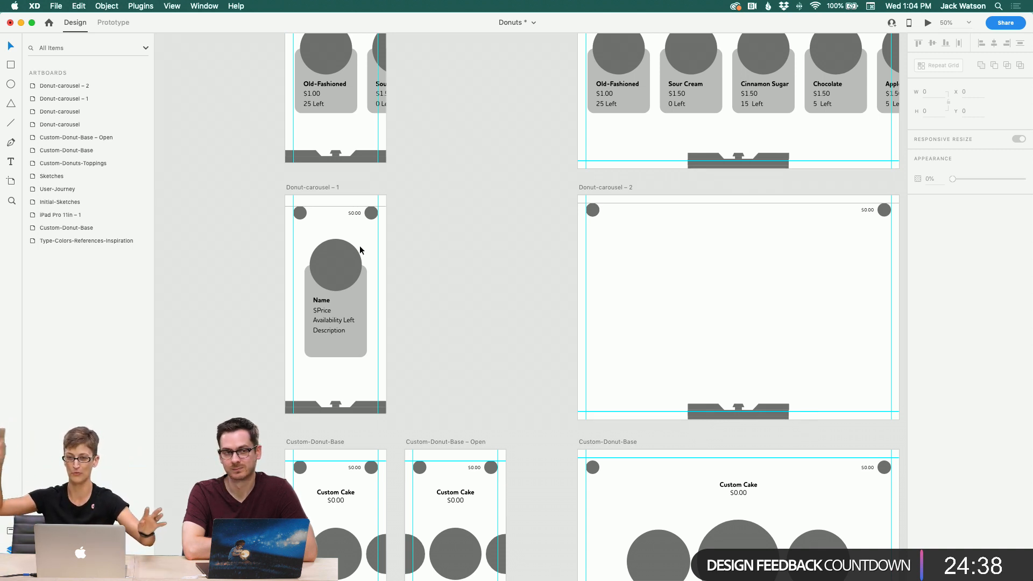
scroll(359, 245, "down", 3)
scroll(360, 245, "right", 3)
scroll(391, 259, "down", 2)
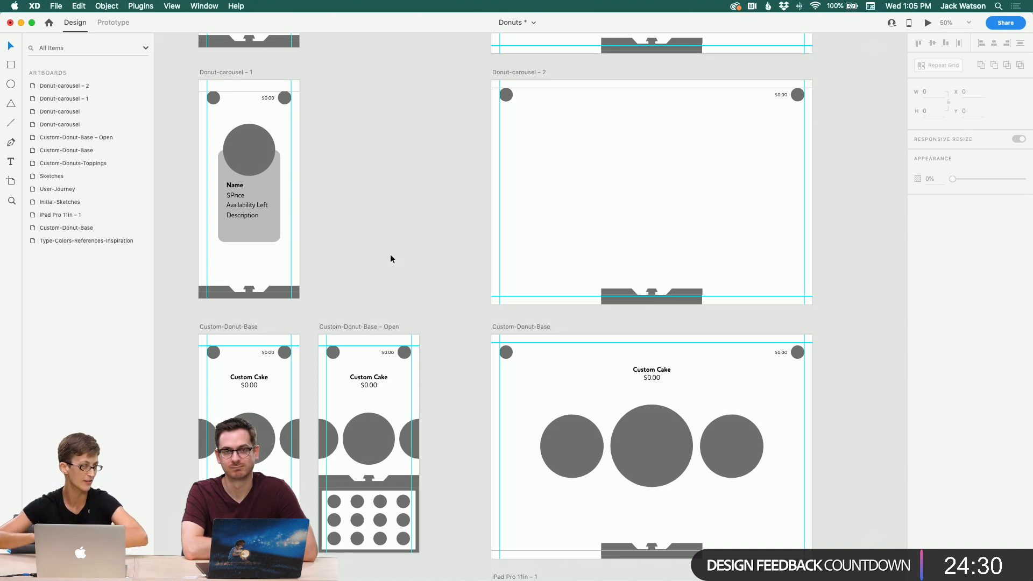
scroll(390, 259, "down", 4)
scroll(391, 259, "left", 2)
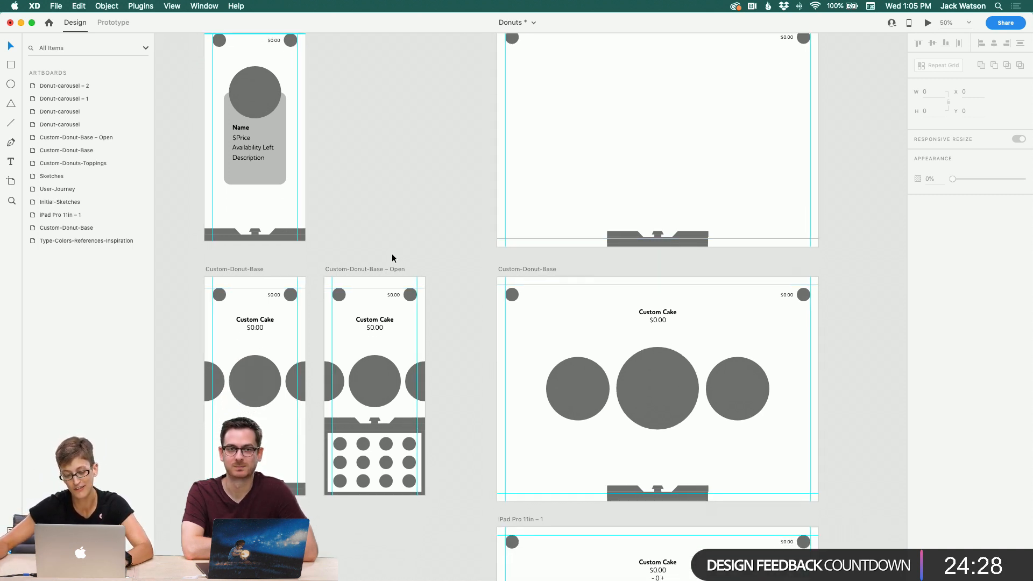
scroll(392, 254, "down", 7)
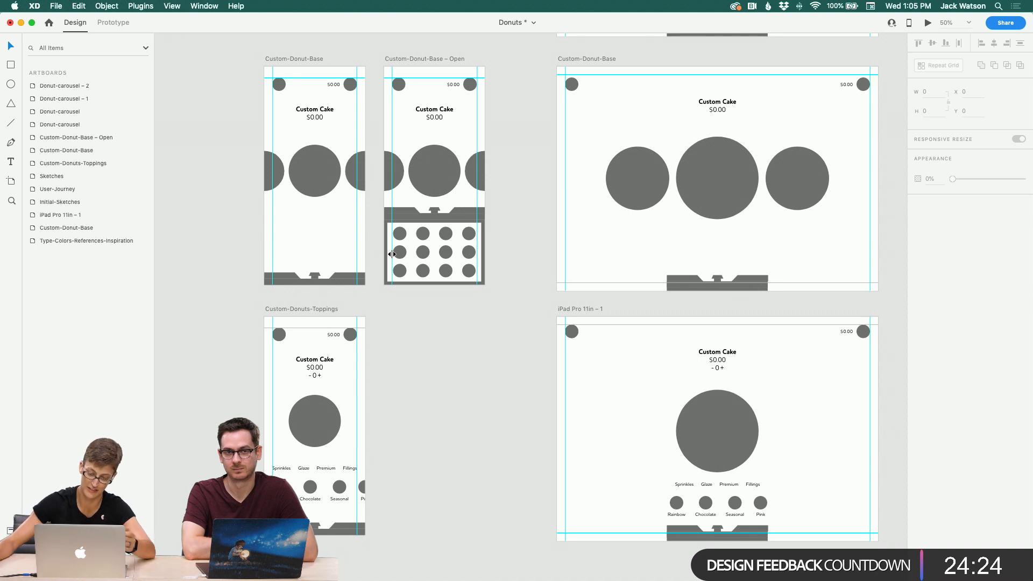
scroll(392, 254, "up", 1)
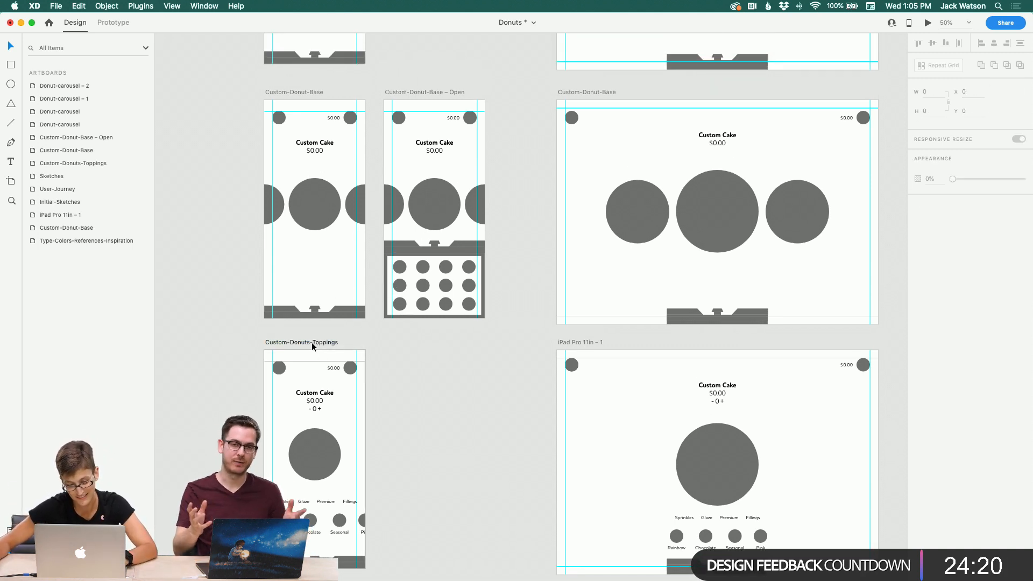
Step: Rename the iPad Pro 11in – 1 artboard as Custom-Donuts-Toppings
left_click(311, 342)
double_click(581, 342)
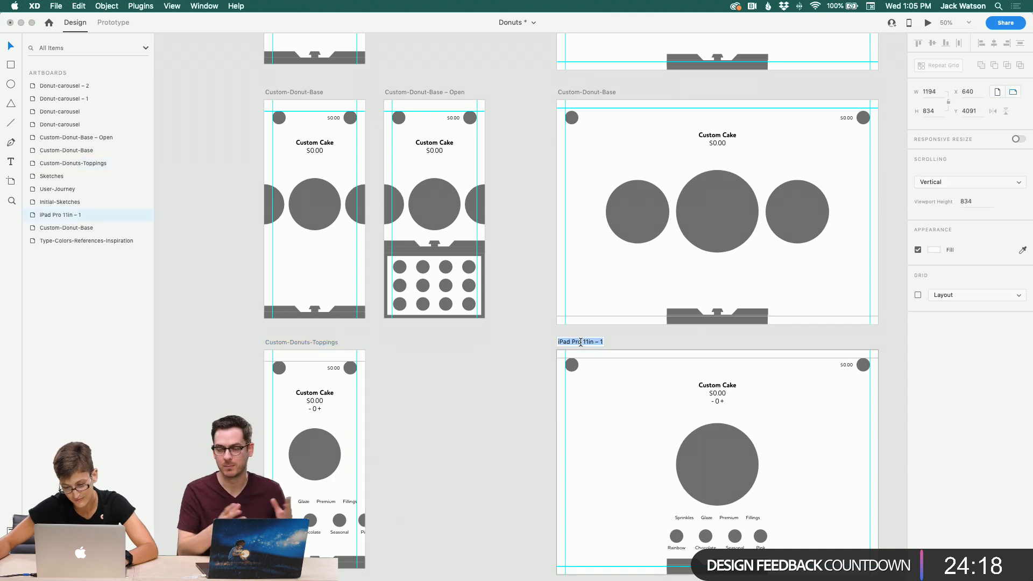
type("Custom-Donuts-Toppings")
key("Return")
Step: Duplicate the Pink sprinkle option on the tablet toppings artboard and relabel the copy White
scroll(494, 451, "down", 2)
scroll(494, 451, "right", 5)
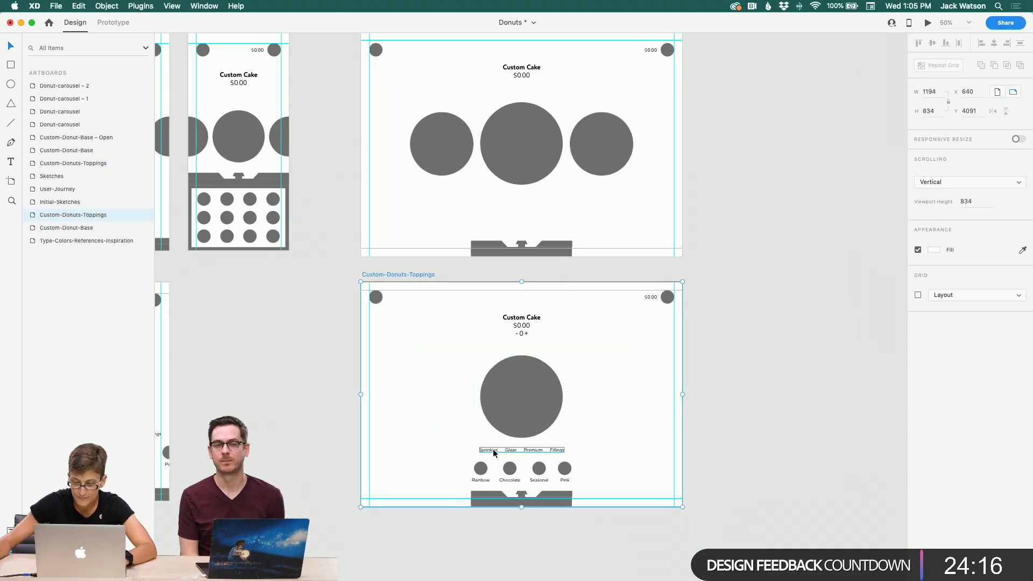
double_click(566, 469)
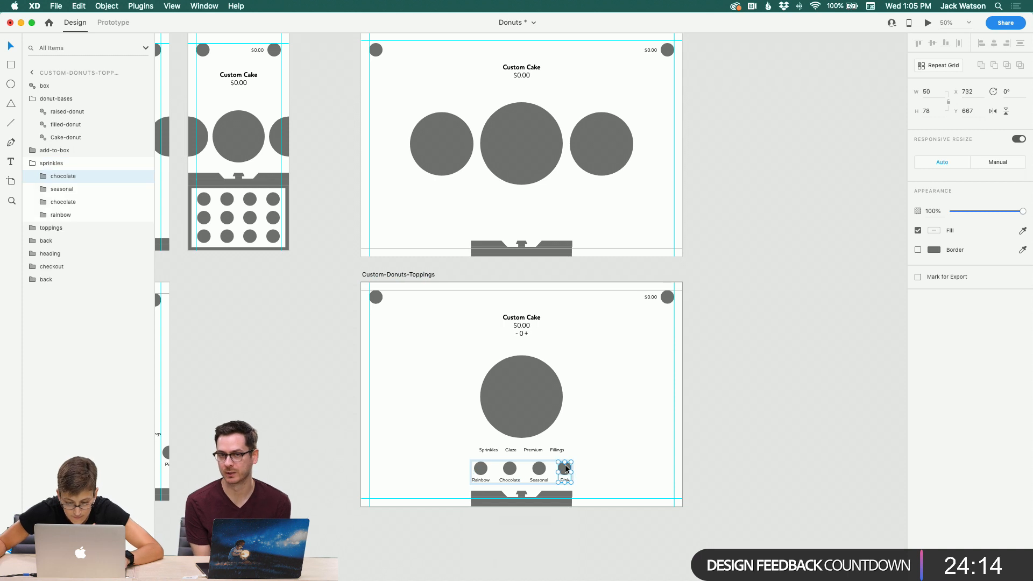
key("super+d")
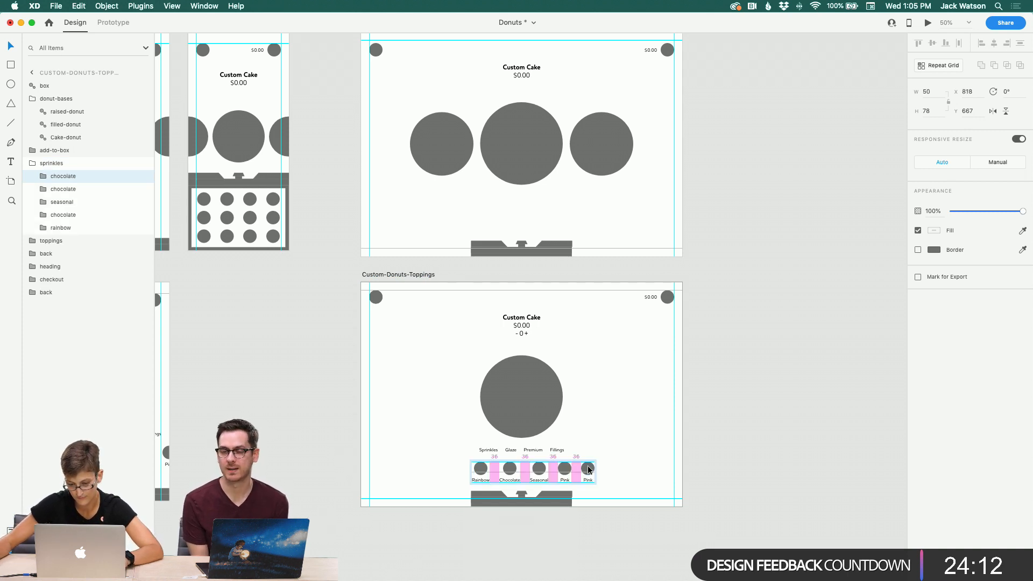
double_click(590, 479)
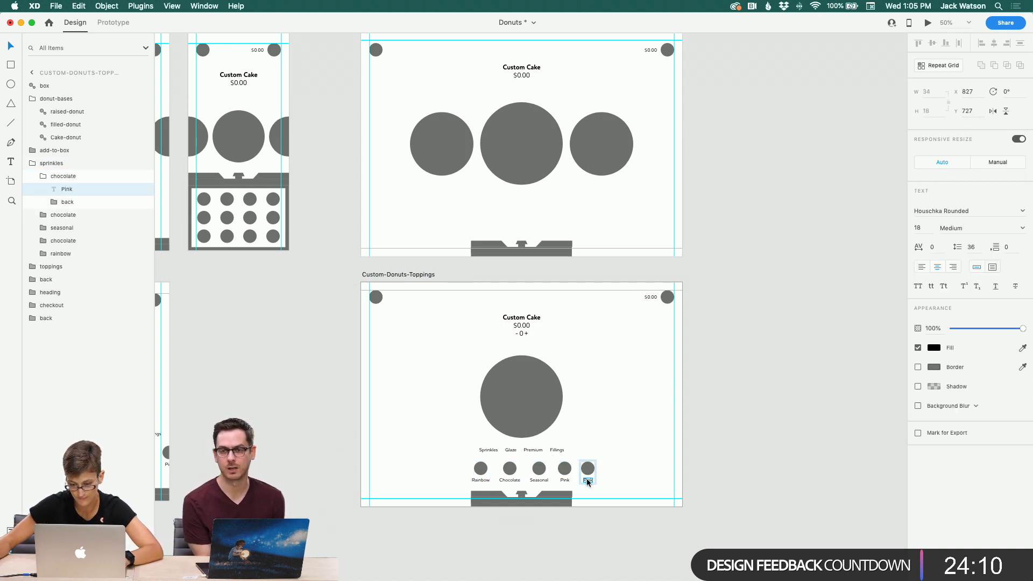
double_click(587, 479)
type("White")
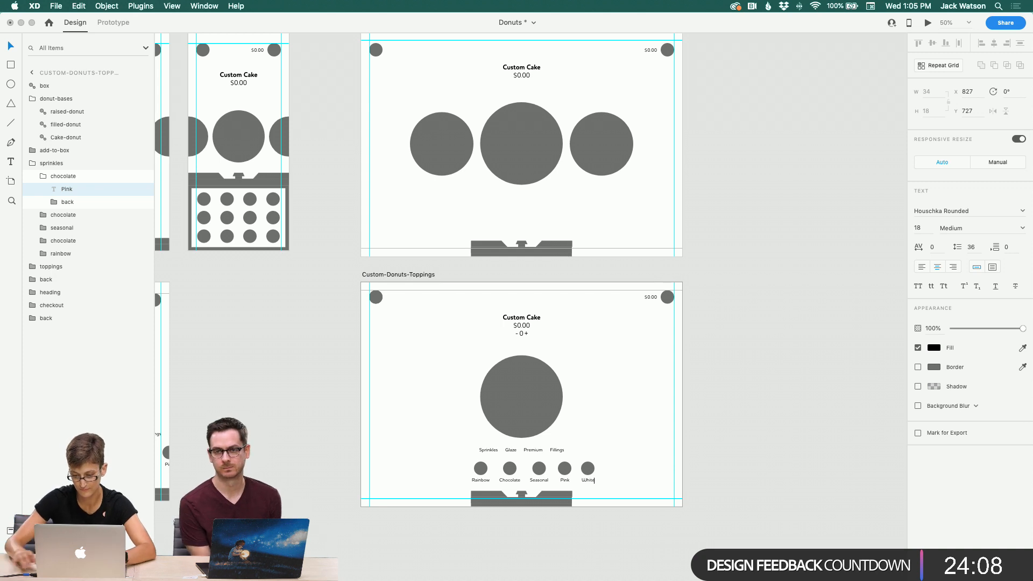
left_click(11, 47)
key("super+d")
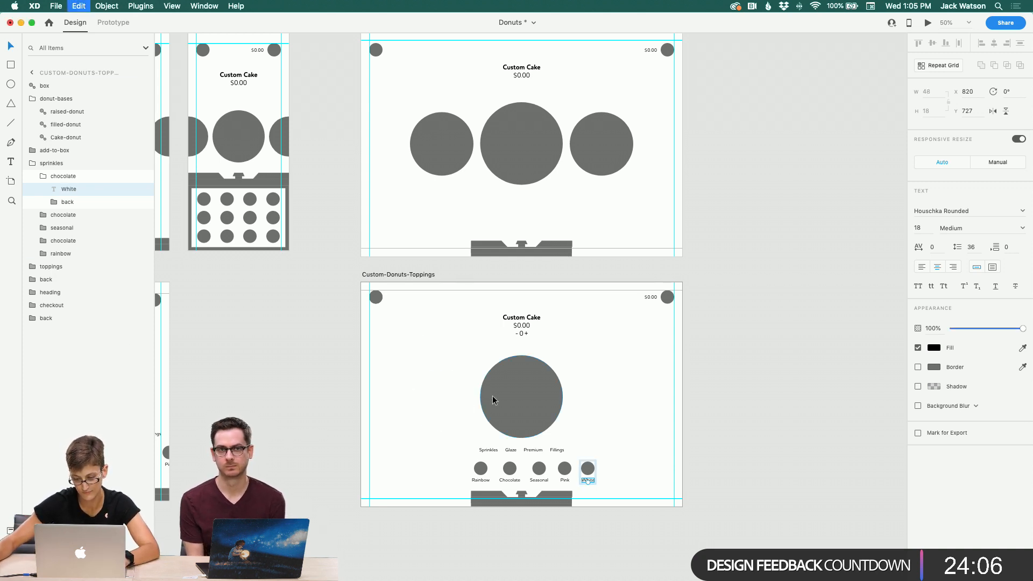
left_click(599, 441)
key("super+z")
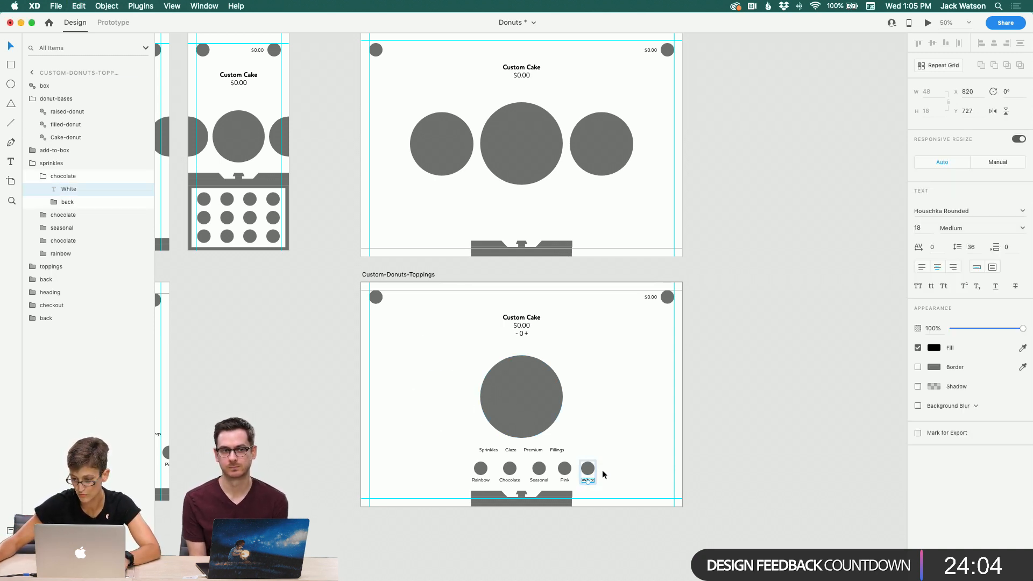
Step: Duplicate the White sprinkle option, move the copy to its right, and relabel it Blue
left_click(589, 472)
key("super+d")
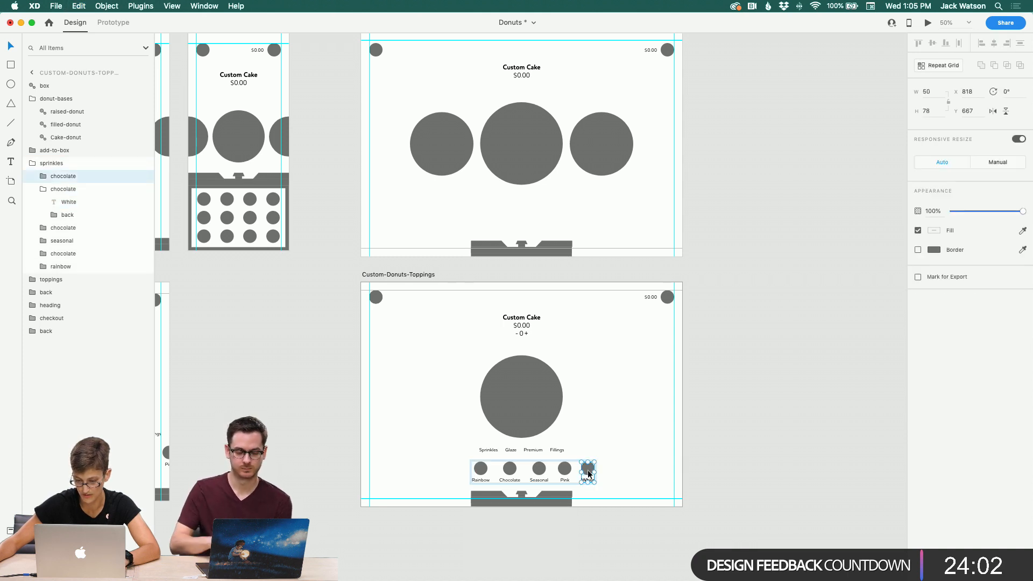
left_click_drag(589, 473, 612, 483)
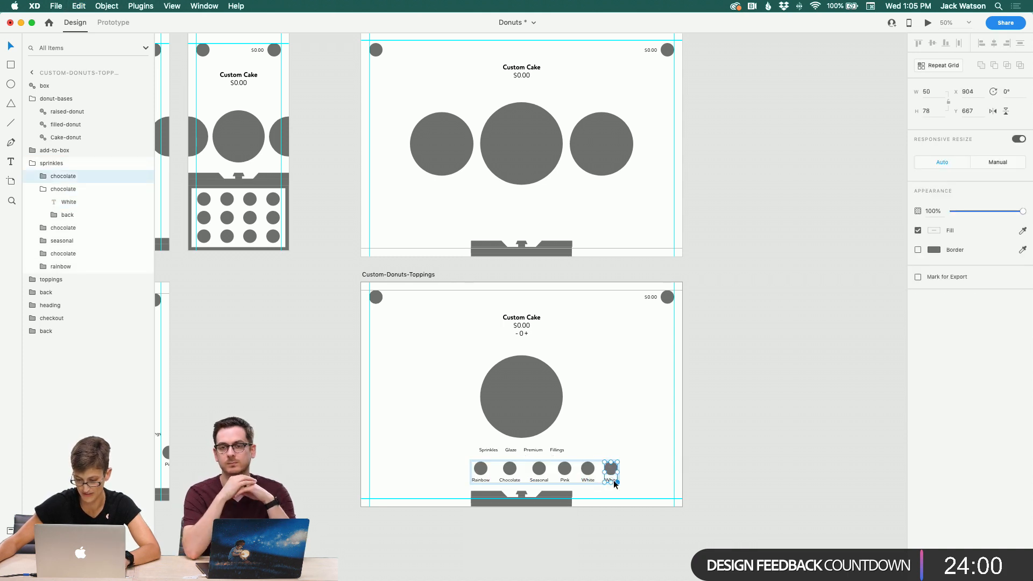
double_click(613, 481)
double_click(613, 480)
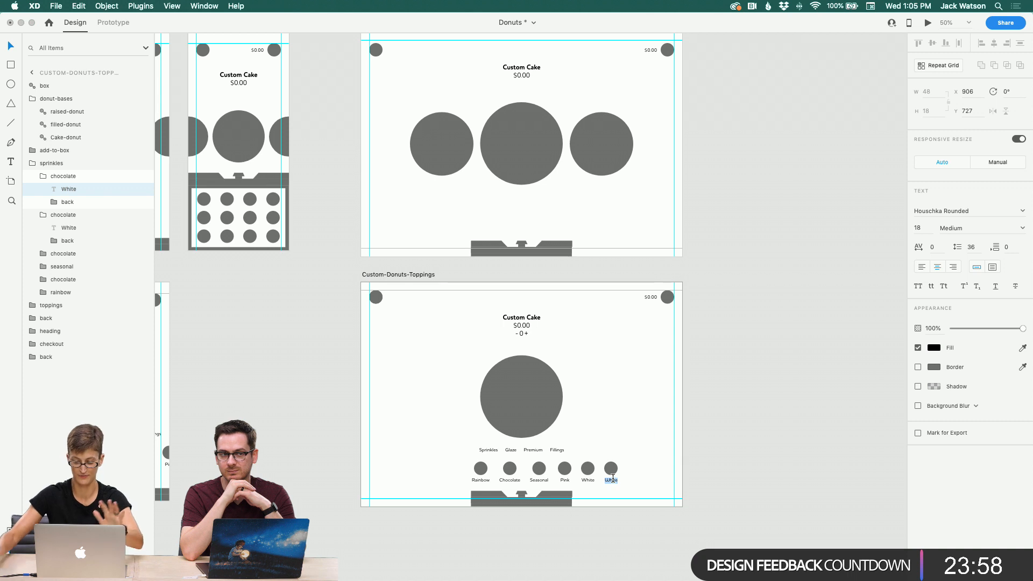
type("Blue")
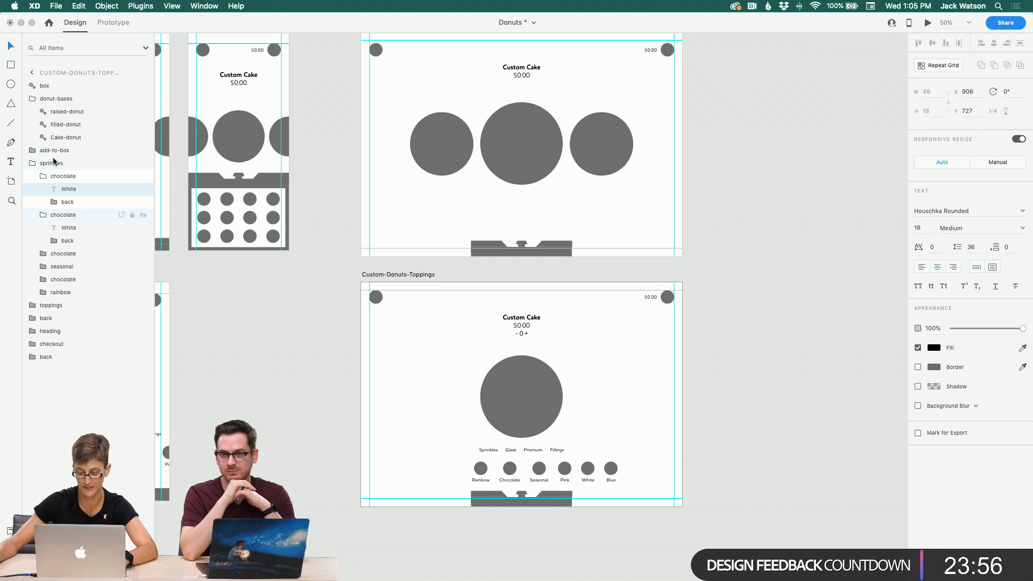
key("Escape")
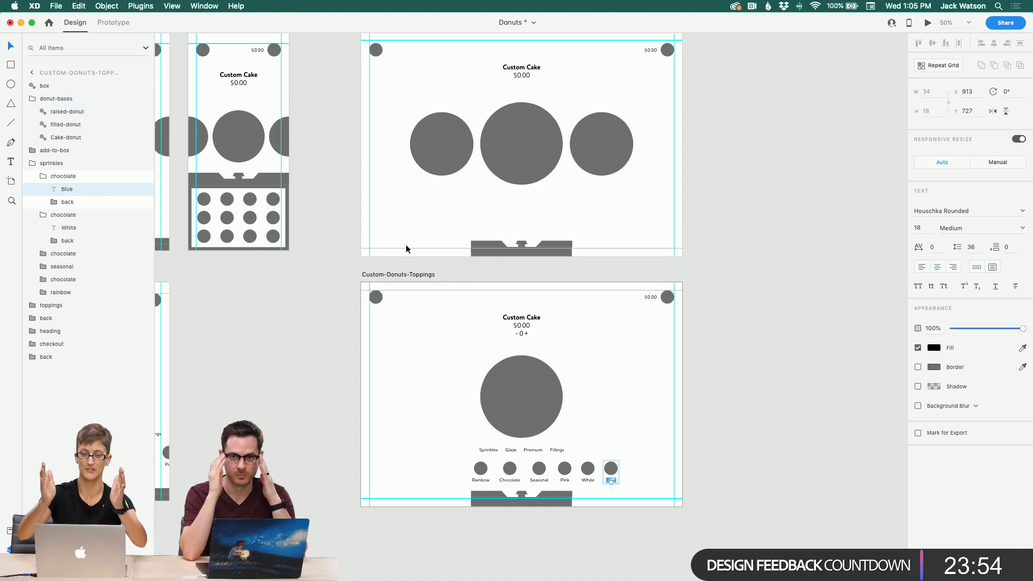
Step: Move the row of sprinkle options to the artboard's left edge
left_click_drag(480, 468, 379, 468)
left_click(533, 473)
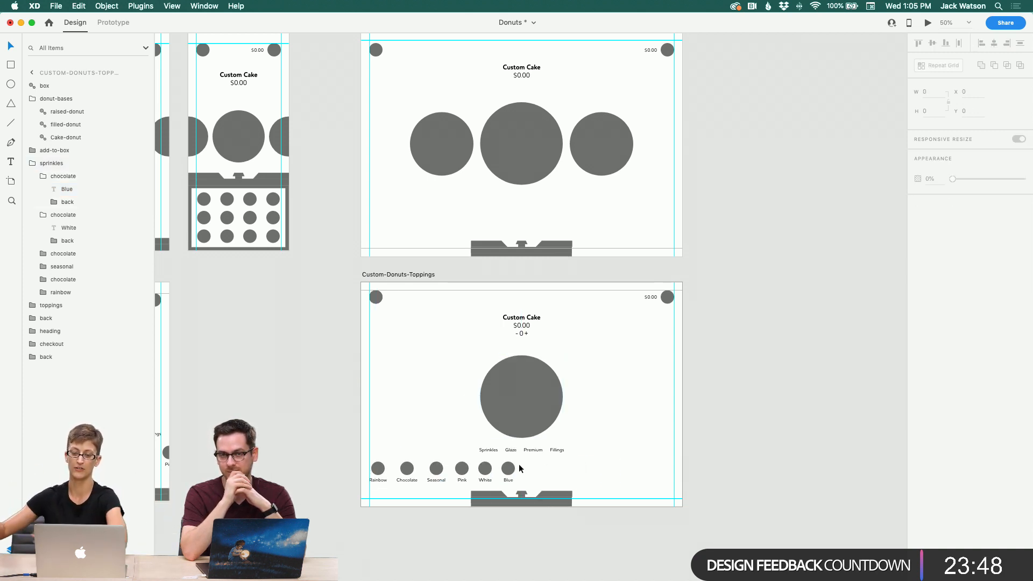
left_click(508, 468)
left_click(554, 470)
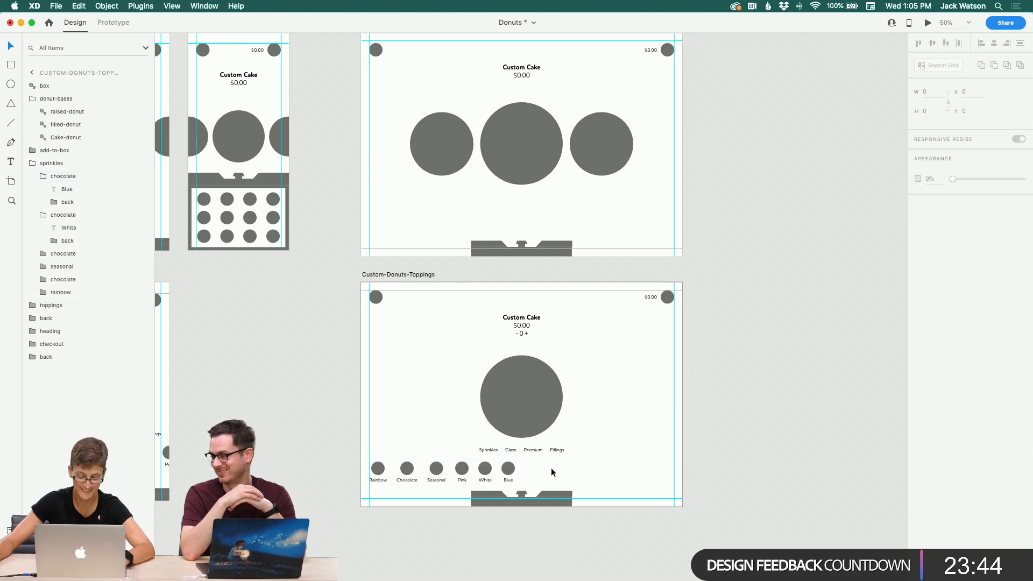
Step: Inspect the individual sprinkle option groups and their layer names in the layers list
scroll(560, 467, "down", 2)
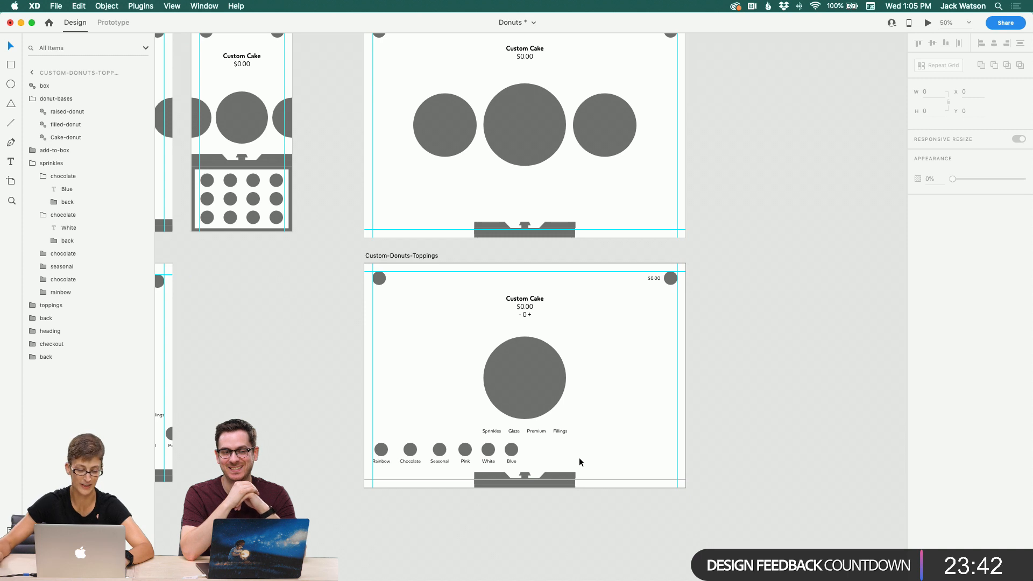
left_click(511, 452)
left_click(488, 453, "shift")
left_click(467, 454, "shift")
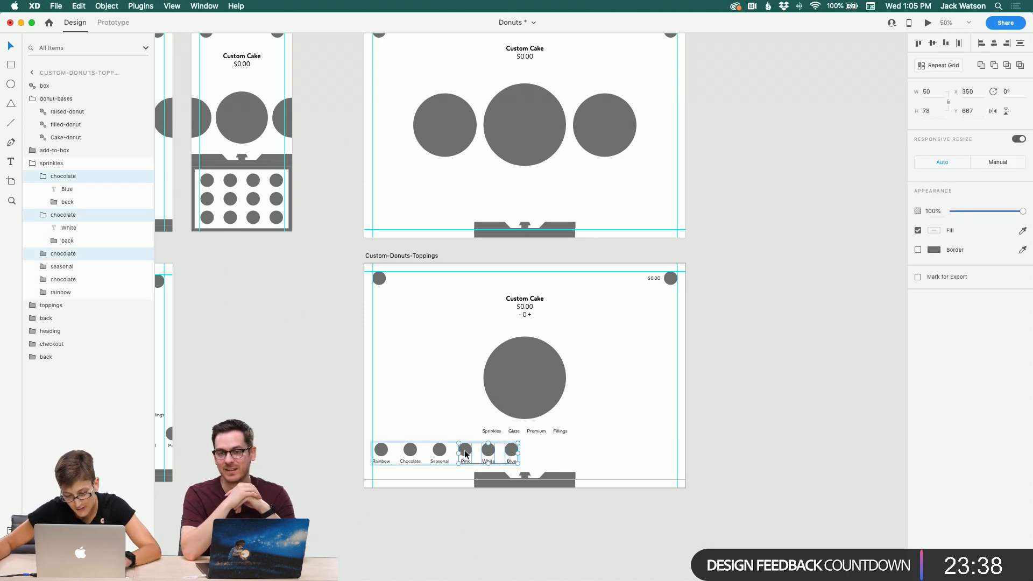
left_click(535, 456)
left_click(437, 452)
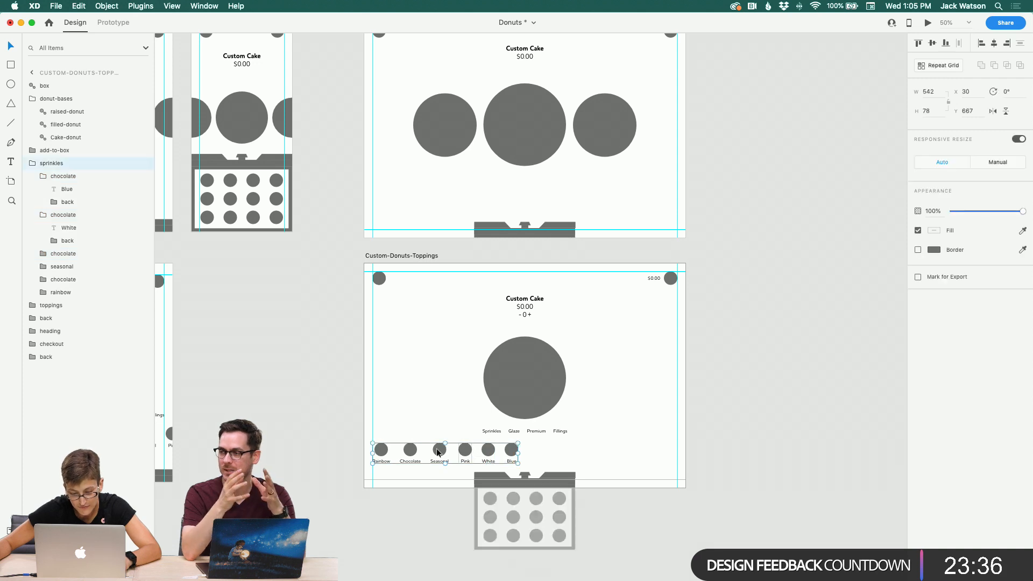
double_click(440, 452)
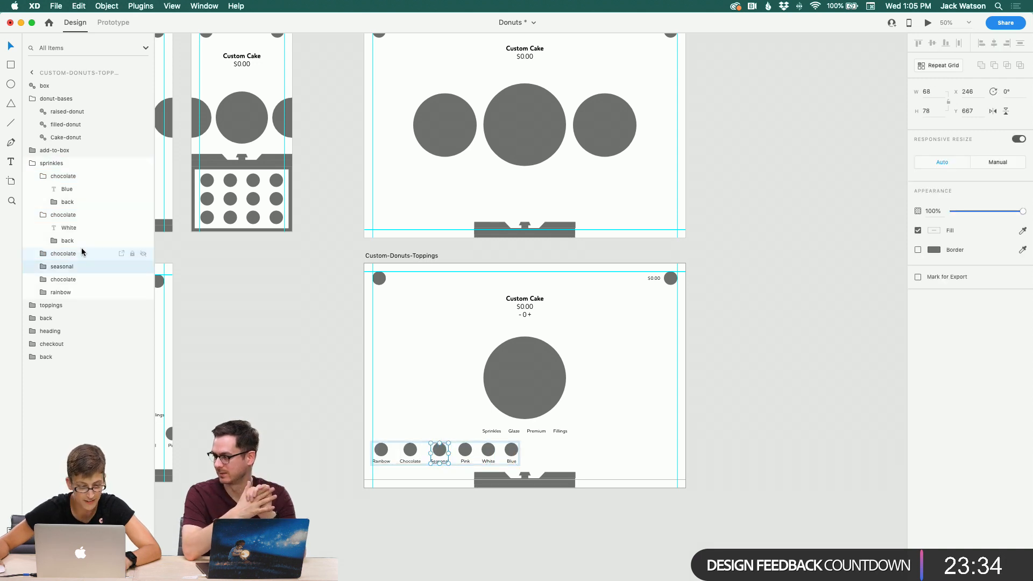
left_click(42, 186)
left_click(42, 189)
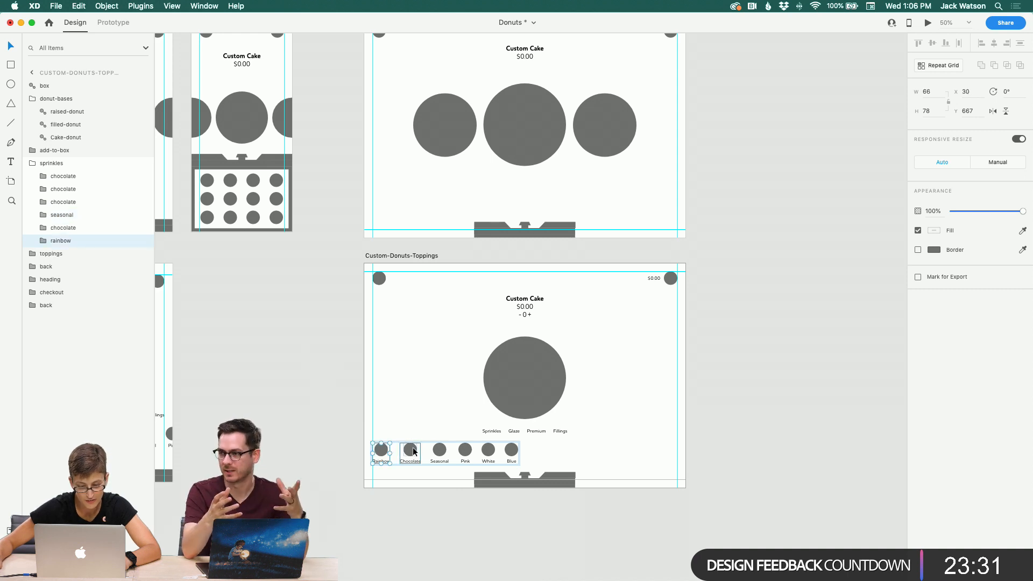
Step: Rename the Pink option's layer group as pink
left_click(465, 450)
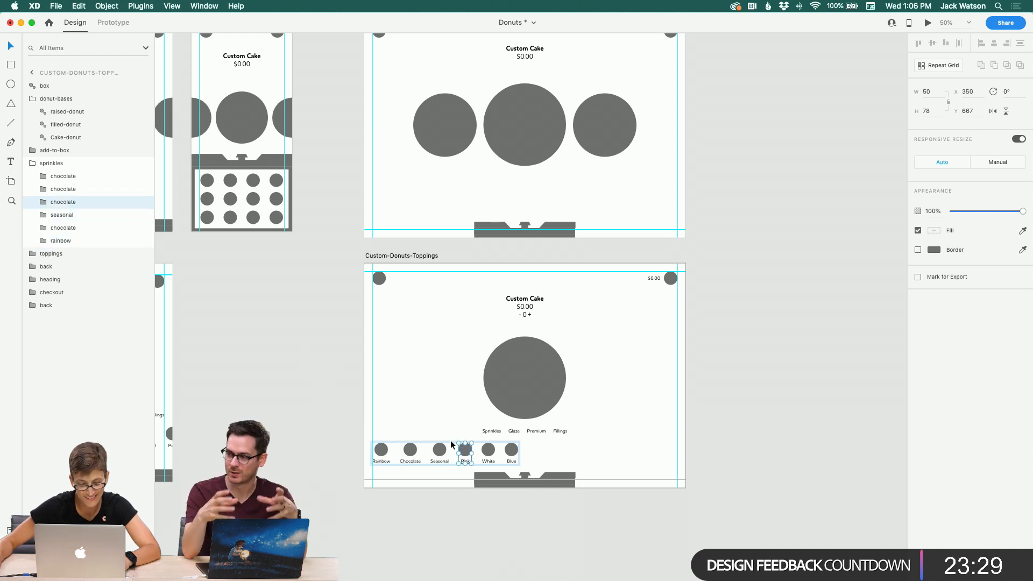
double_click(67, 203)
type("pink")
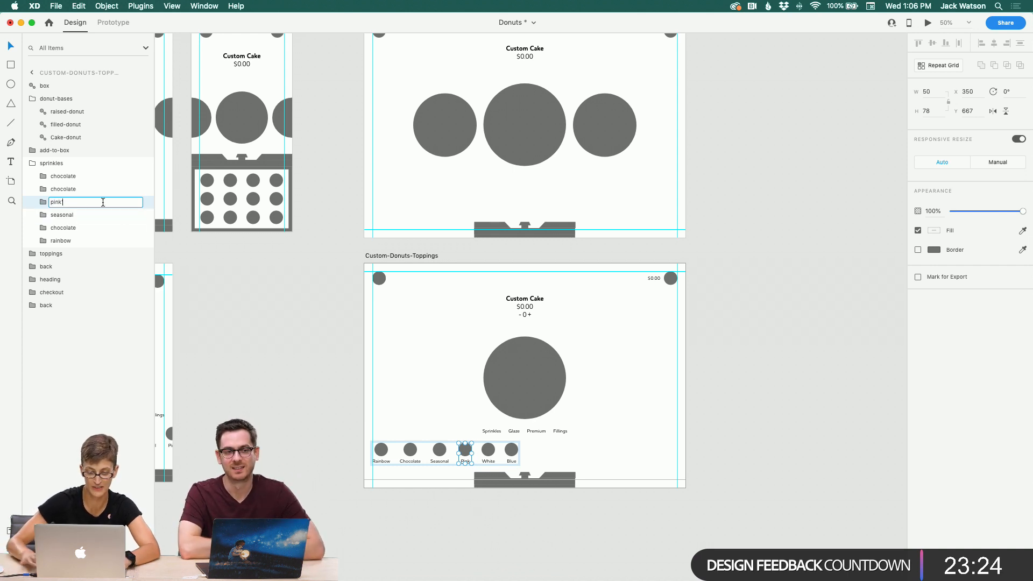
key("Return")
key("Tab")
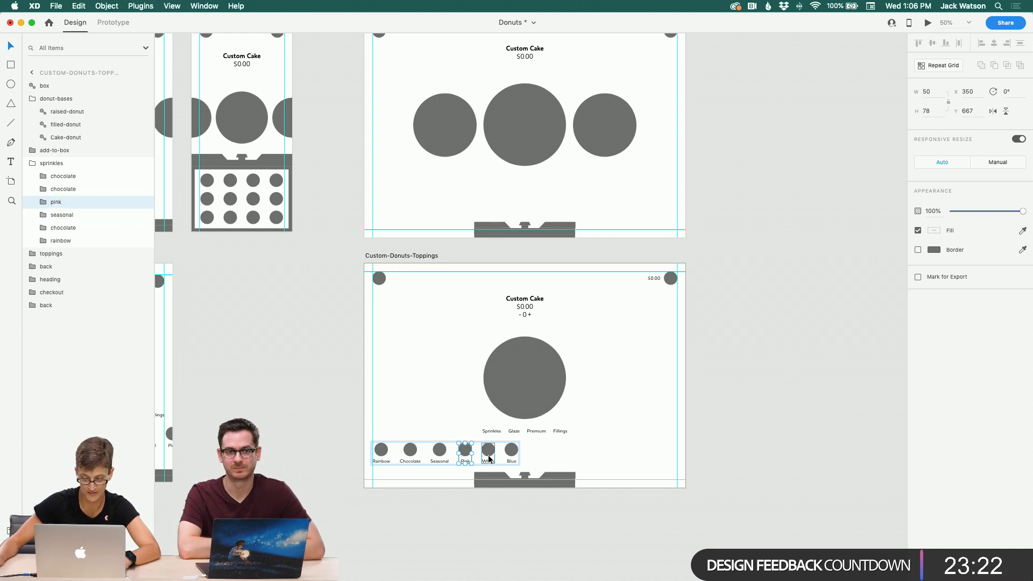
Step: Rename the White option's layer group as white
double_click(63, 188)
type("w")
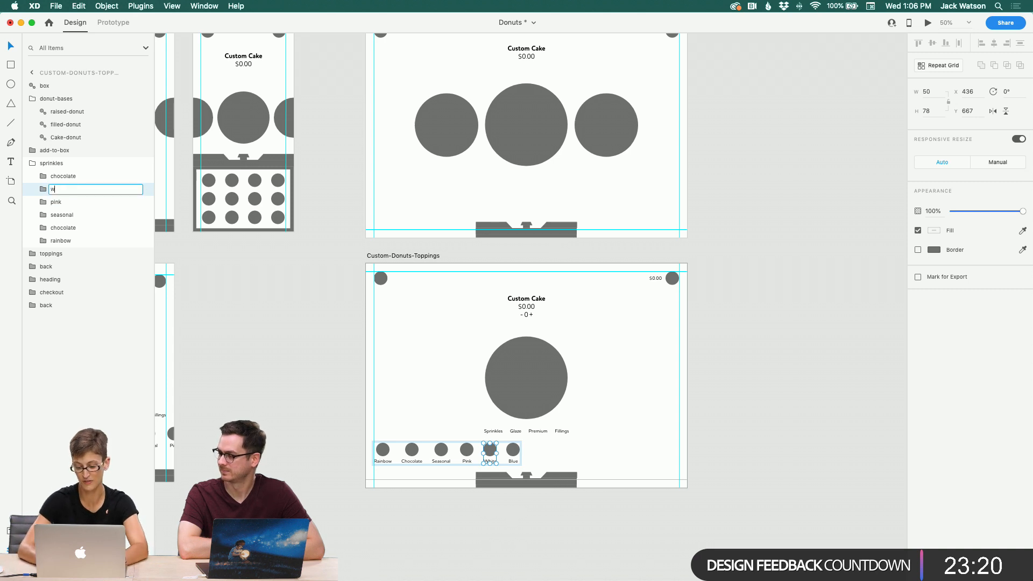
type("hite")
key("Return")
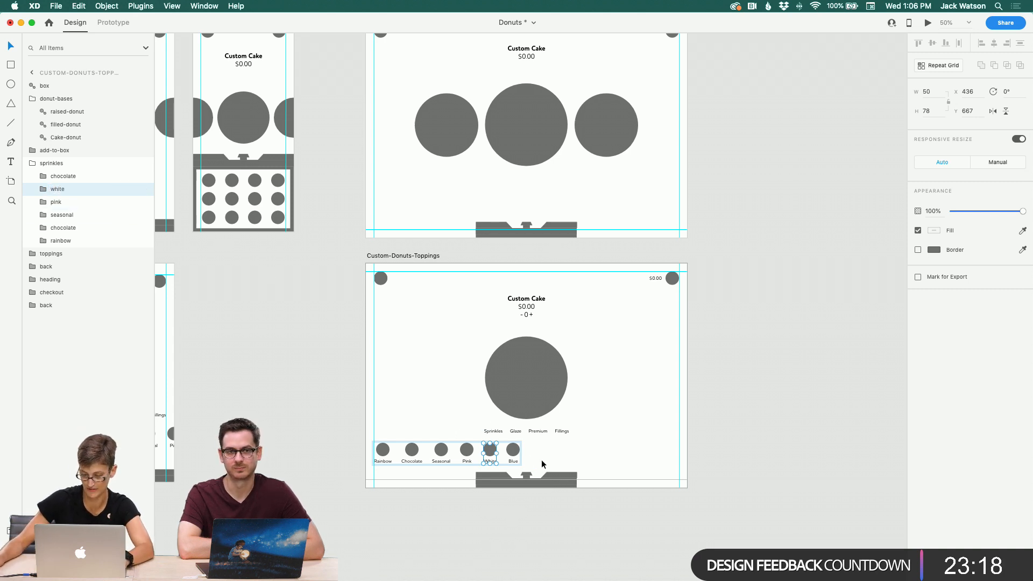
Step: Rename the Blue option's layer group as blue
left_click(514, 453)
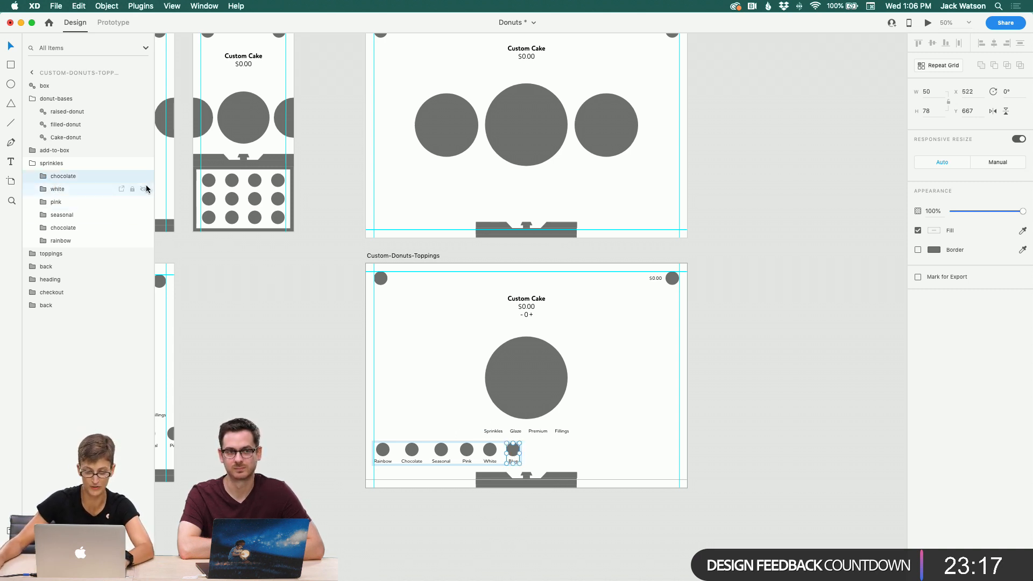
double_click(72, 178)
type("blue")
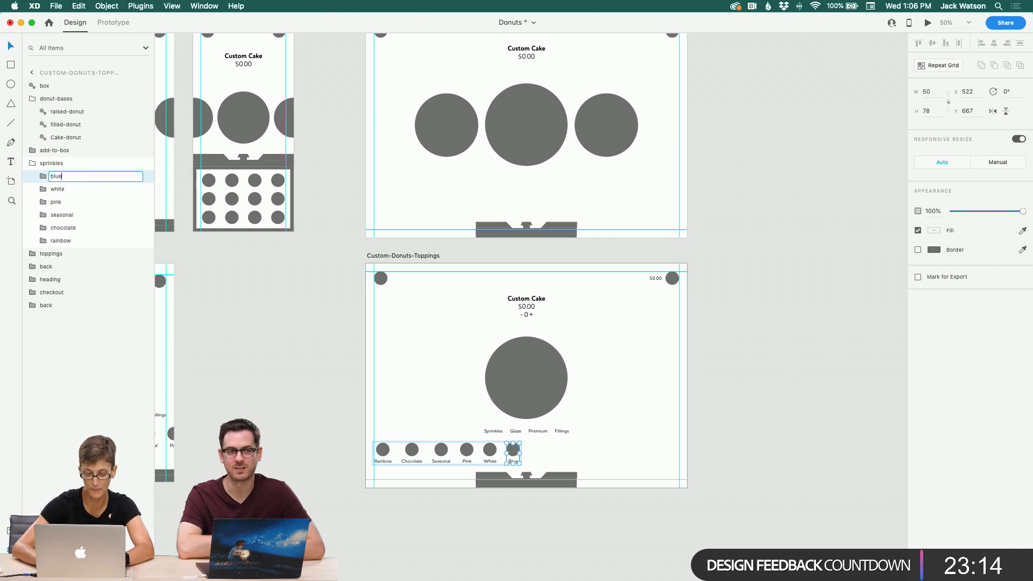
key("Return")
Step: Duplicate the Blue sprinkle option and place the copy to its right
key("super+d")
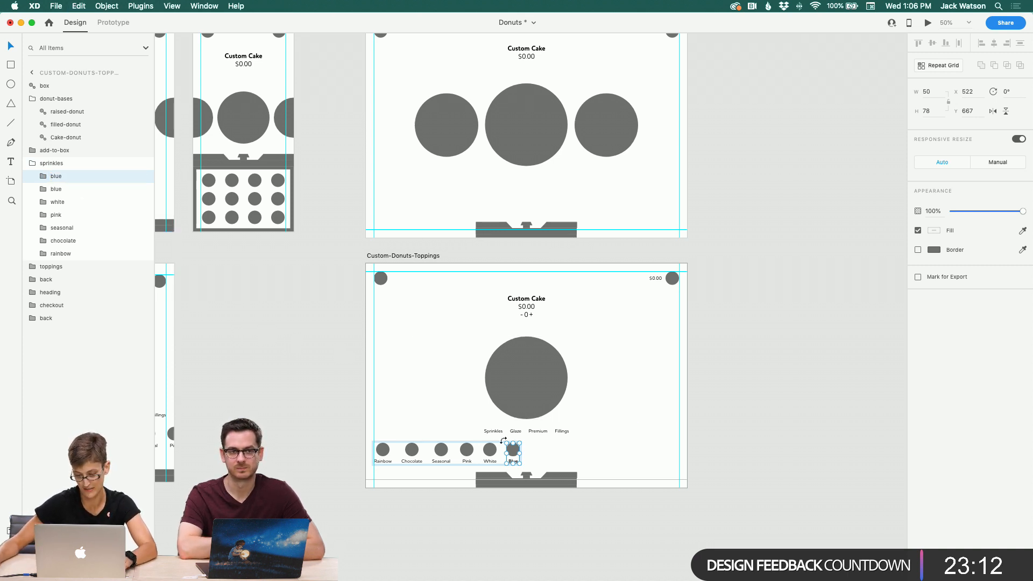
left_click_drag(511, 454, 532, 453)
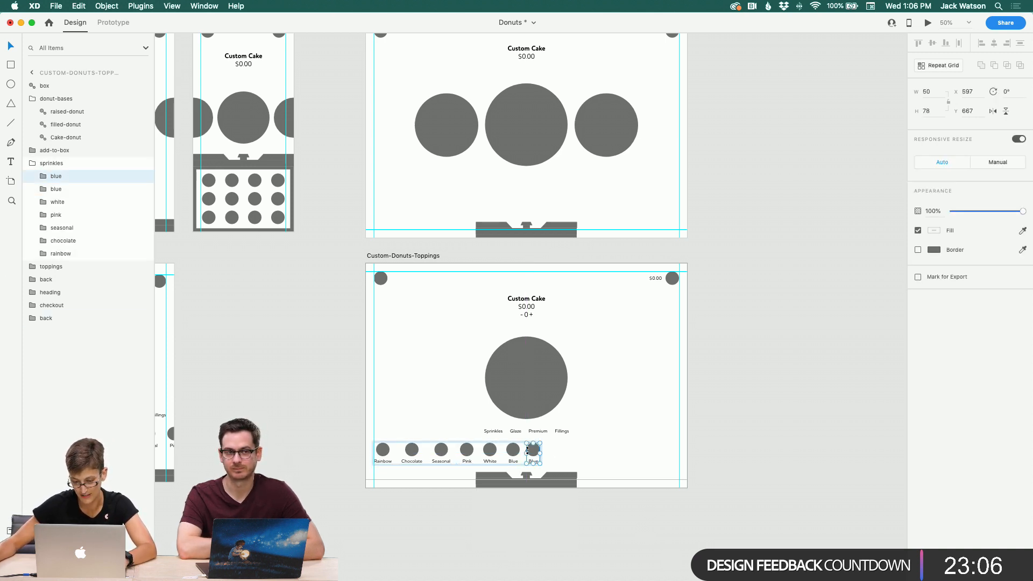
left_click_drag(534, 453, 536, 453)
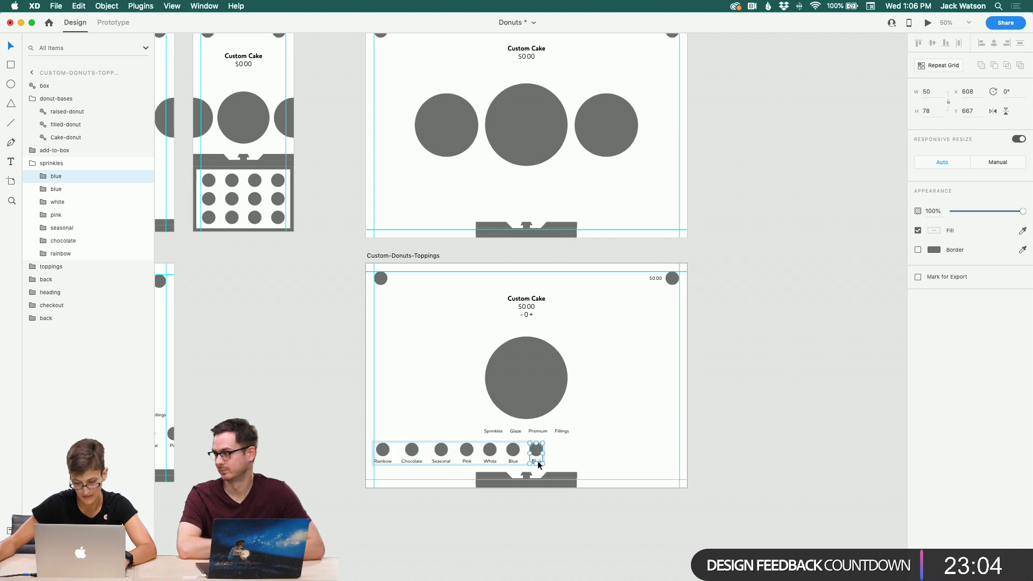
Step: Select the Pink, White and both Blue sprinkle options and nudge them slightly to the right
left_click(610, 459)
left_click(538, 451)
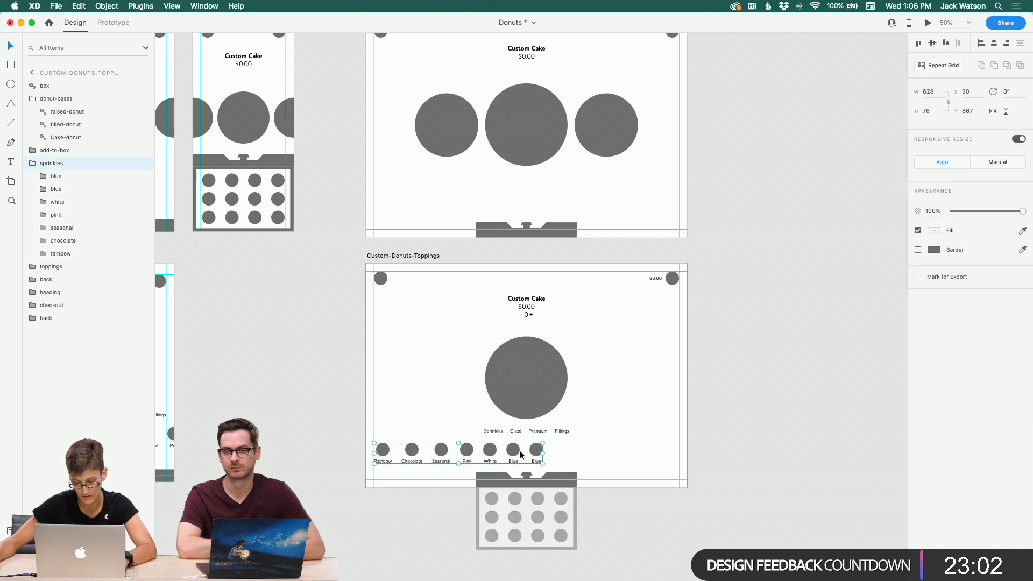
double_click(468, 453)
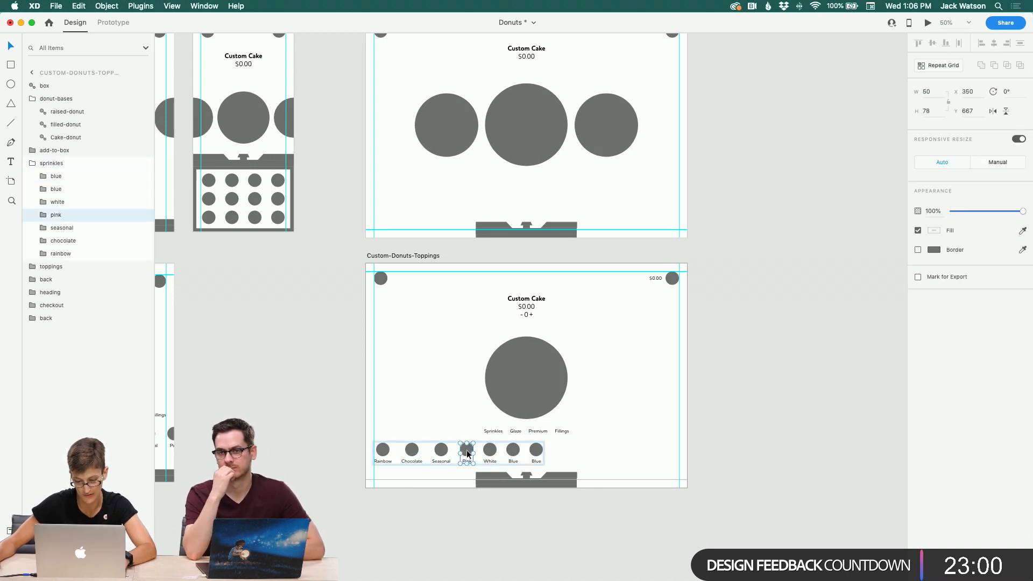
left_click(487, 455, "shift")
left_click(515, 457, "shift")
left_click(535, 455, "shift")
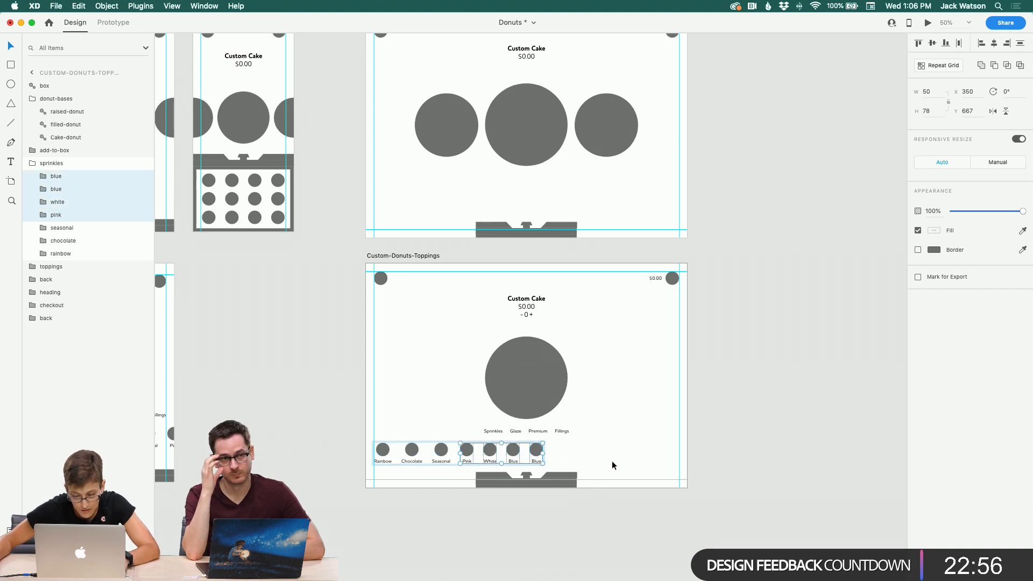
left_click(12, 201)
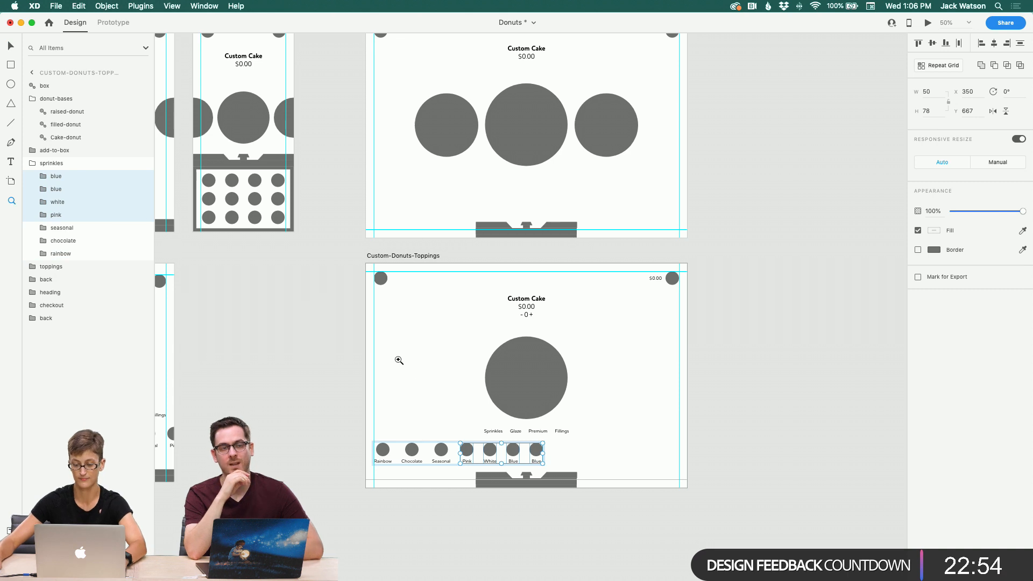
left_click(500, 429)
key("v")
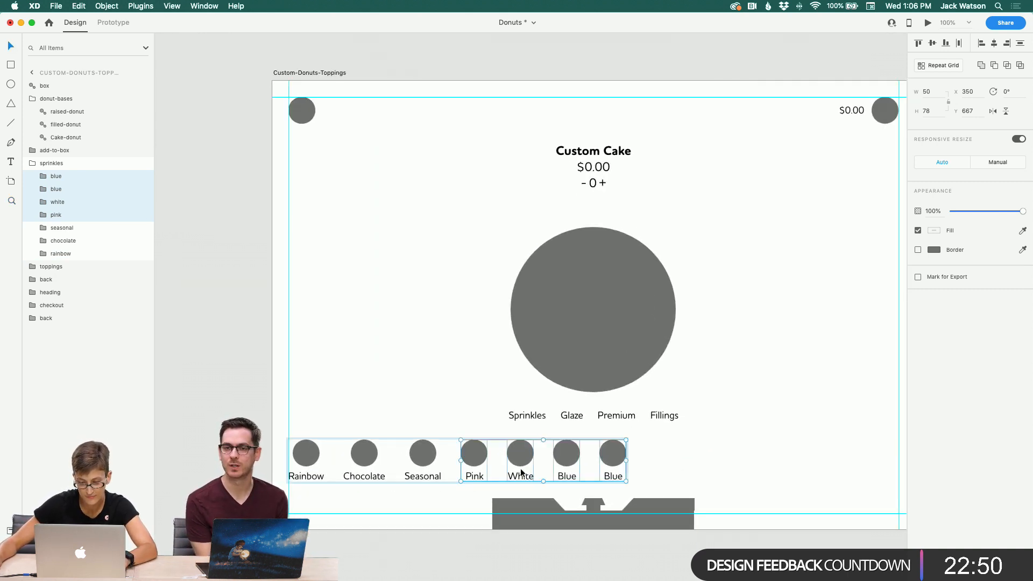
left_click_drag(485, 463, 487, 463)
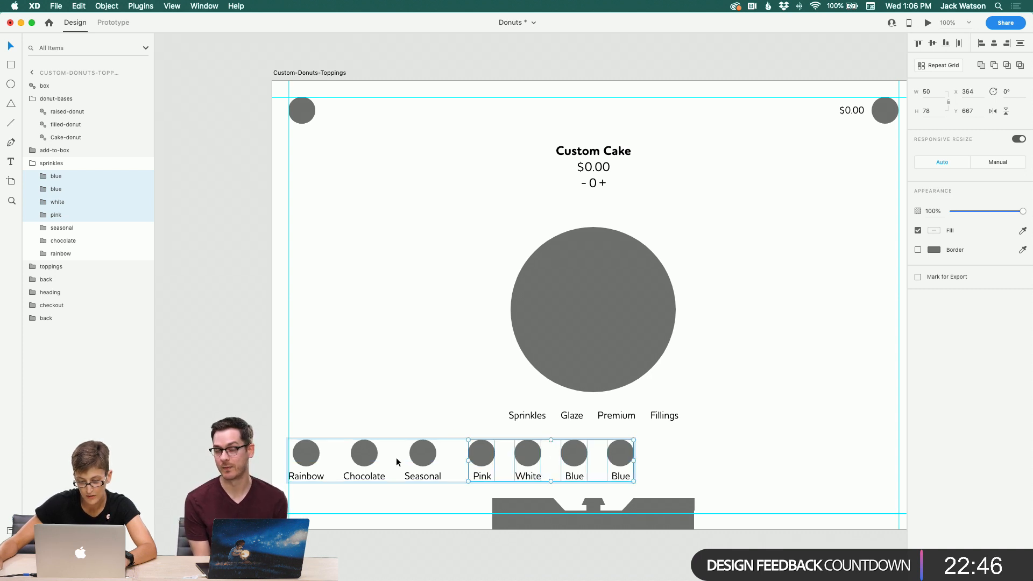
Step: Move the last Blue option further right and distribute all sprinkle options evenly across the row
left_click(621, 458)
left_click_drag(621, 458, 643, 457)
left_click(75, 252, "shift")
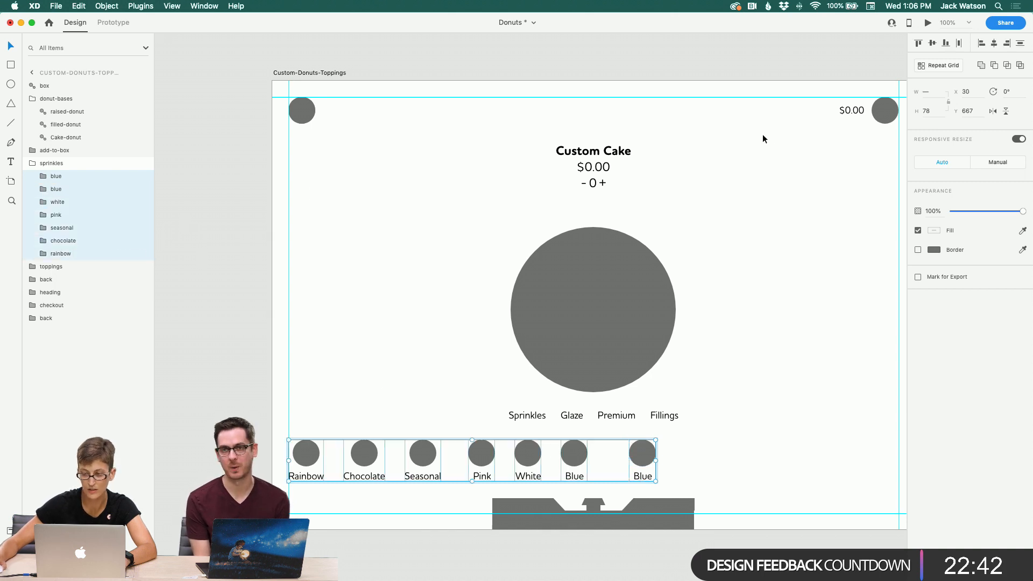
left_click(960, 44)
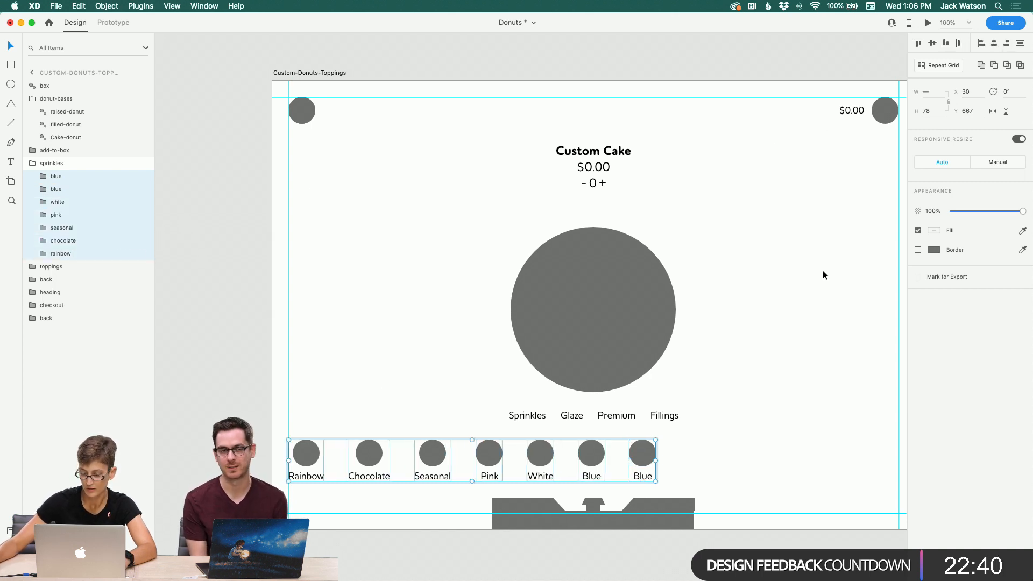
Step: Undo the horizontal distribution of the sprinkle options
left_click(760, 467)
scroll(759, 467, "right", 1)
key("super+z")
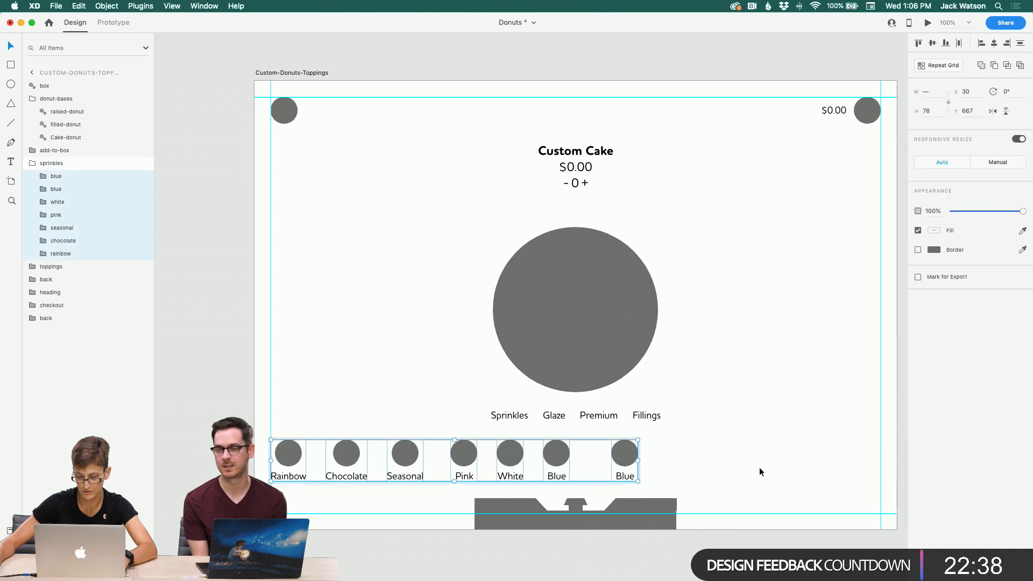
scroll(760, 467, "left", 1)
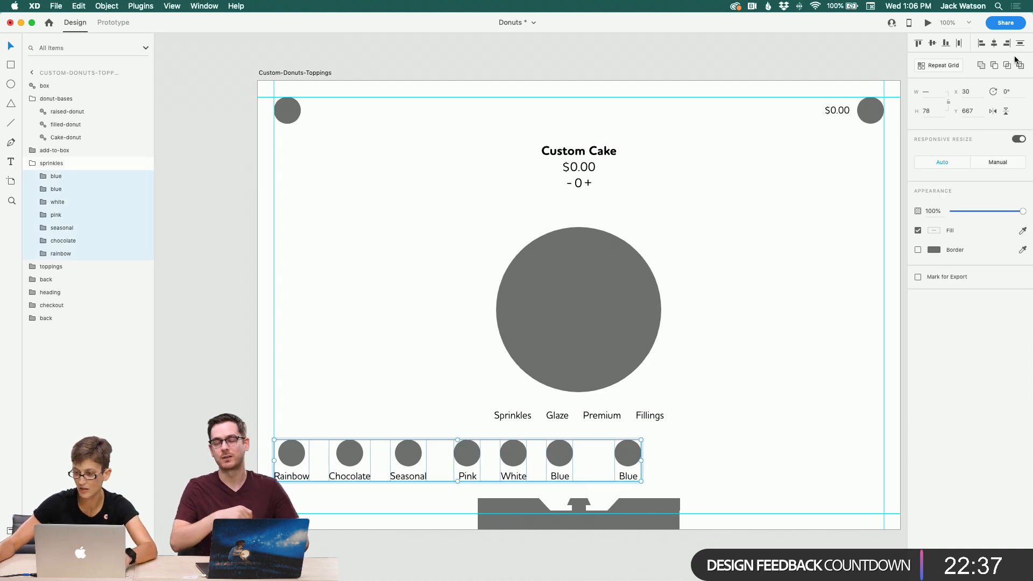
Step: Distribute all sprinkle options horizontally again
left_click(959, 44)
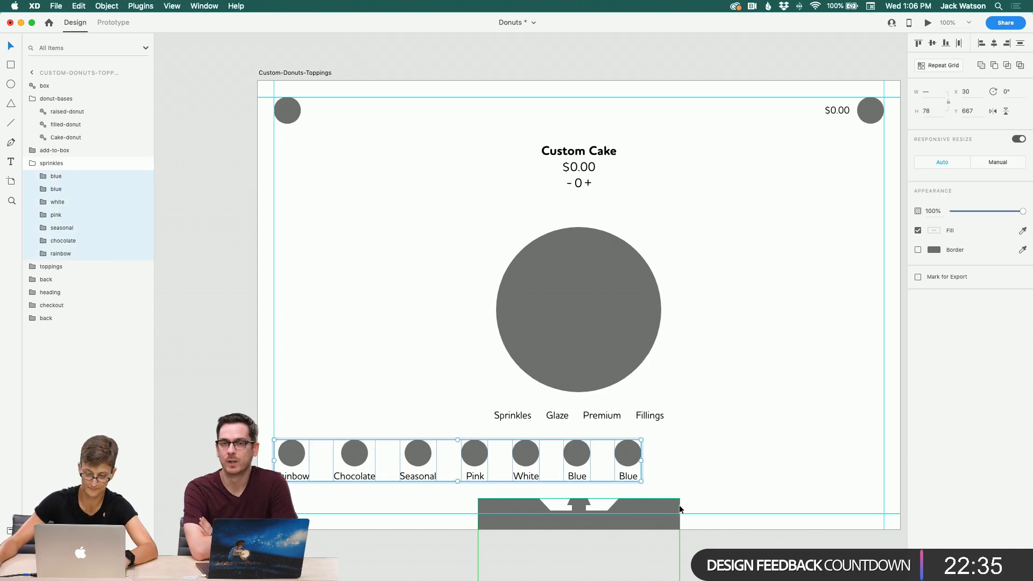
left_click(679, 440)
double_click(577, 454)
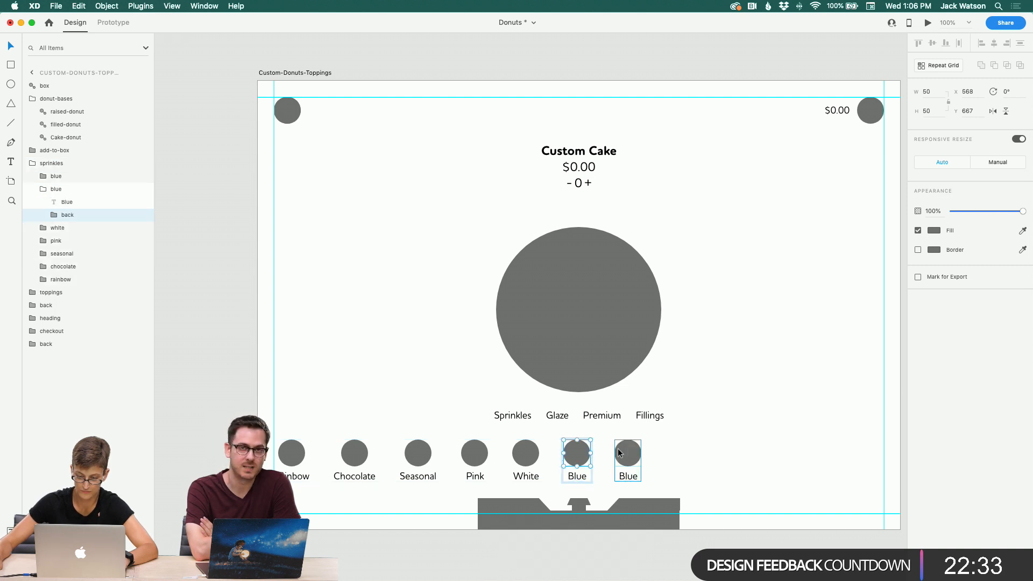
left_click(706, 447)
Step: Duplicate the last Blue sprinkle option and place the copy to its right
scroll(706, 447, "right", 1)
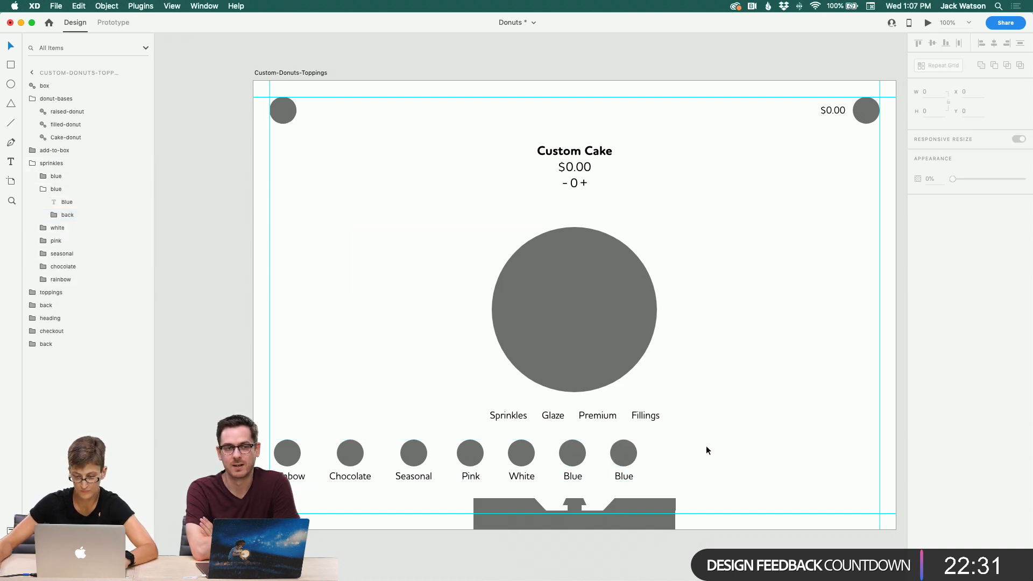
scroll(706, 446, "right", 5)
scroll(706, 446, "down", 2)
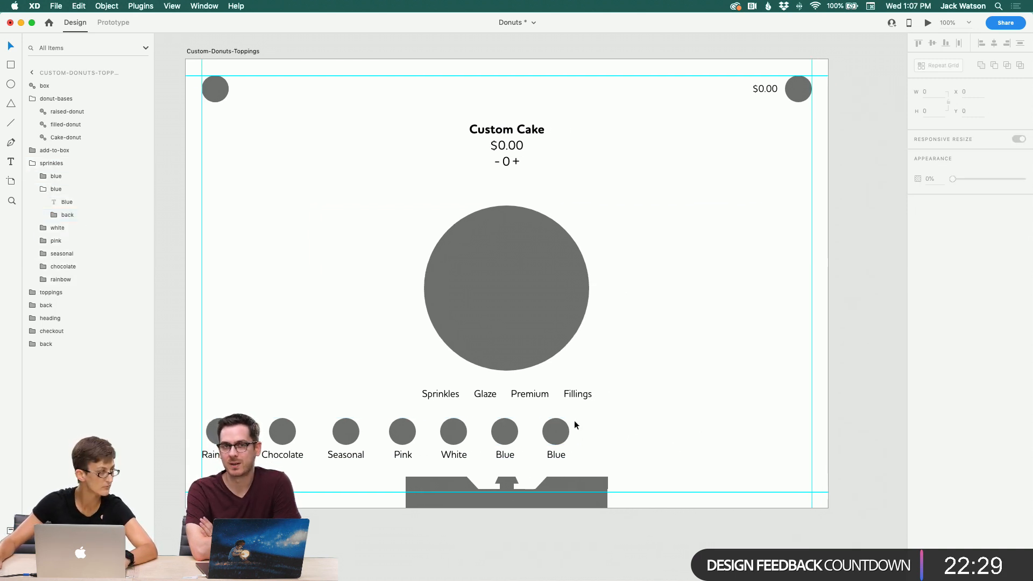
scroll(575, 421, "right", 1)
scroll(575, 421, "down", 1)
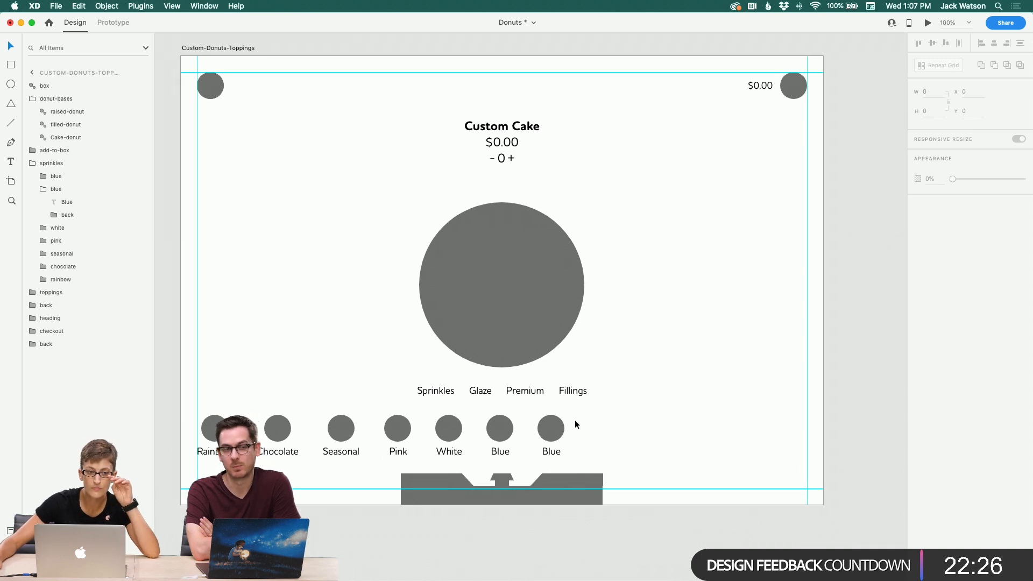
scroll(575, 420, "right", 2)
scroll(575, 420, "down", 2)
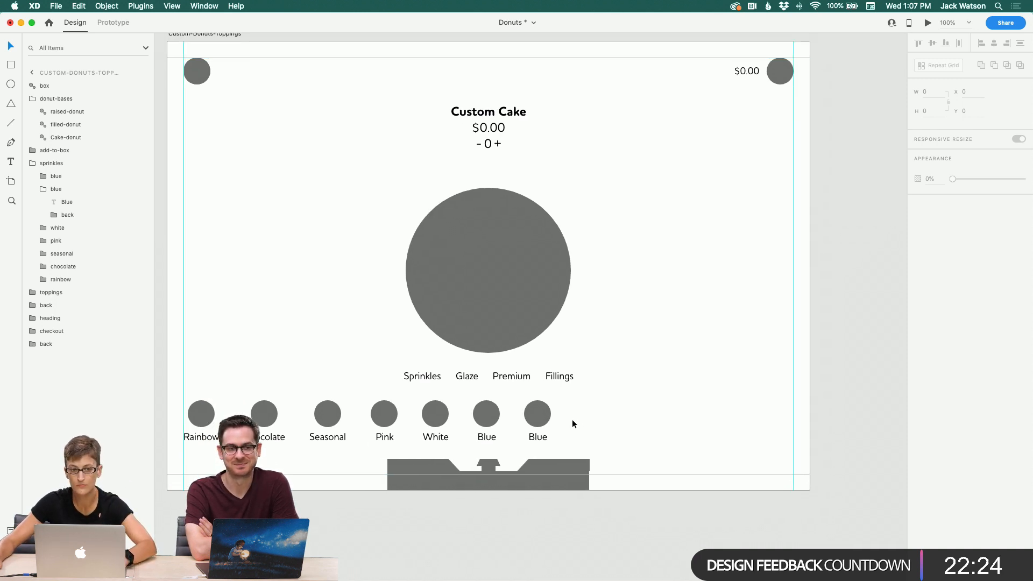
scroll(572, 419, "left", 5)
left_click(603, 421)
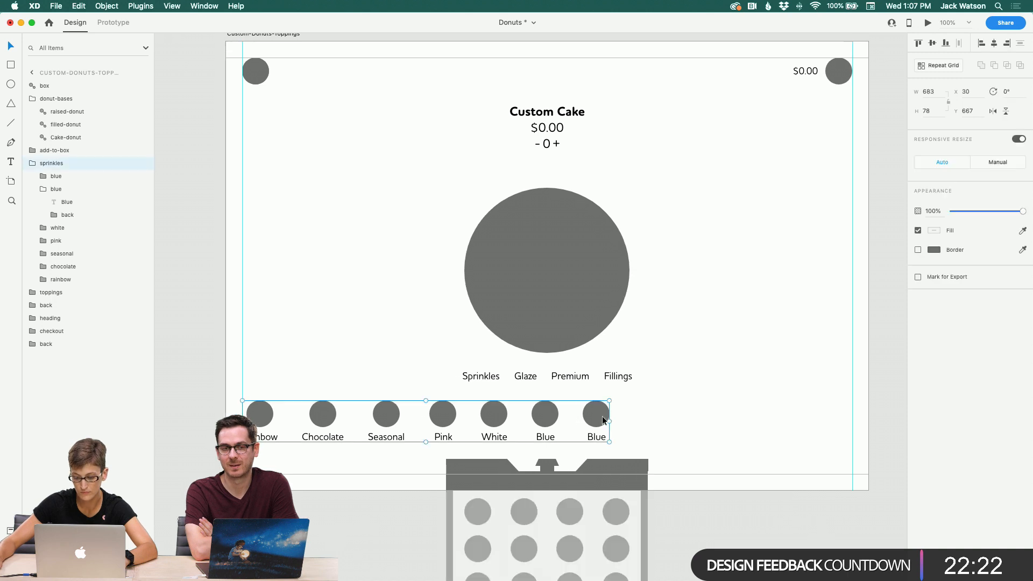
key("super+d")
left_click_drag(602, 417, 649, 420)
Step: Duplicate the three rightmost Blue options and move the copies to the far right of the row
left_click(598, 417, "shift")
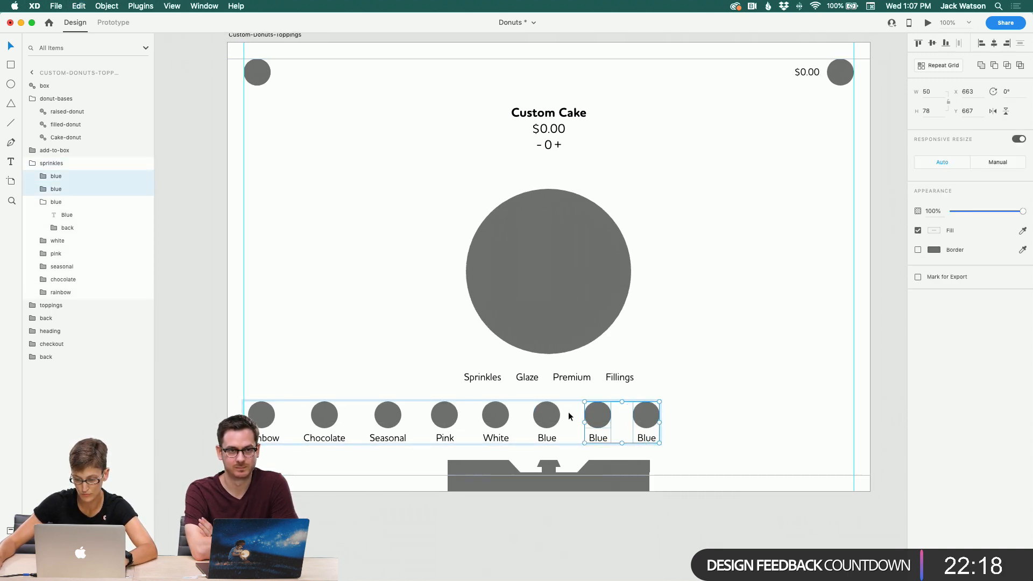
left_click(550, 412, "shift")
key("super+d")
left_click_drag(553, 413, 742, 417)
Step: Select every sprinkle option in the row and distribute them evenly horizontally
left_click(645, 415, "shift")
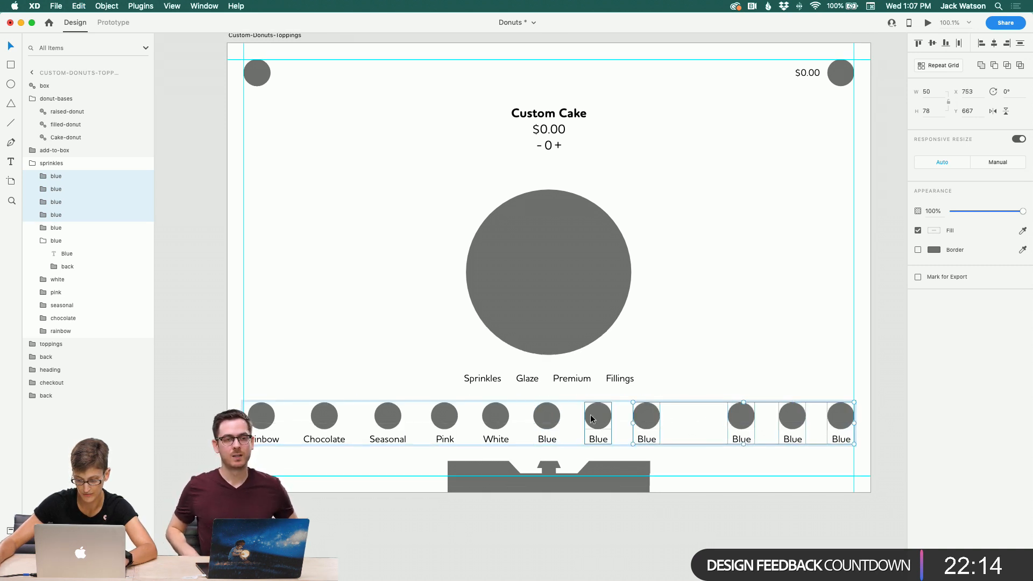
left_click(597, 417, "shift")
left_click(535, 418, "shift")
left_click(488, 419, "shift")
left_click(445, 417, "shift")
left_click(388, 417, "shift")
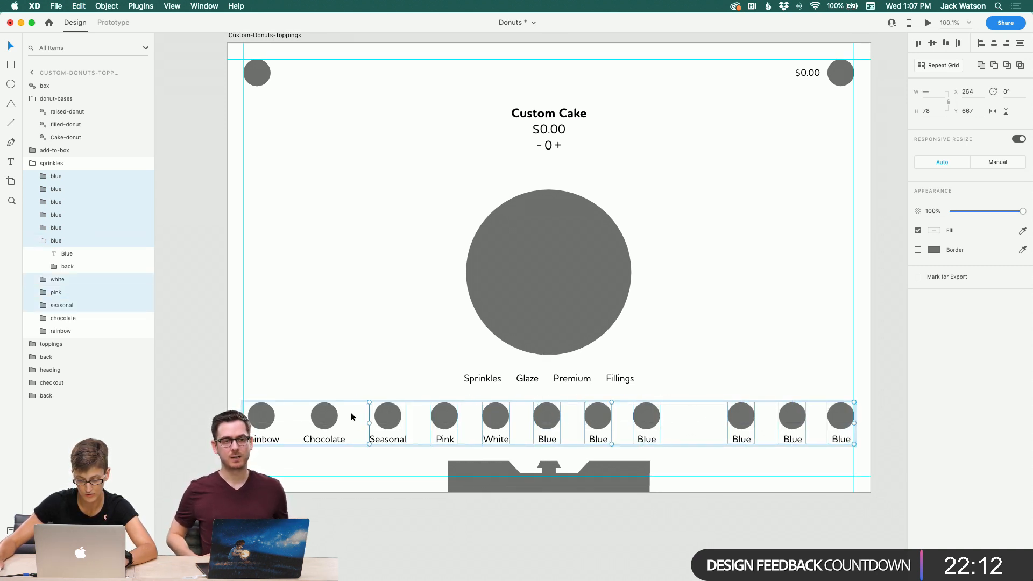
left_click(336, 419, "shift")
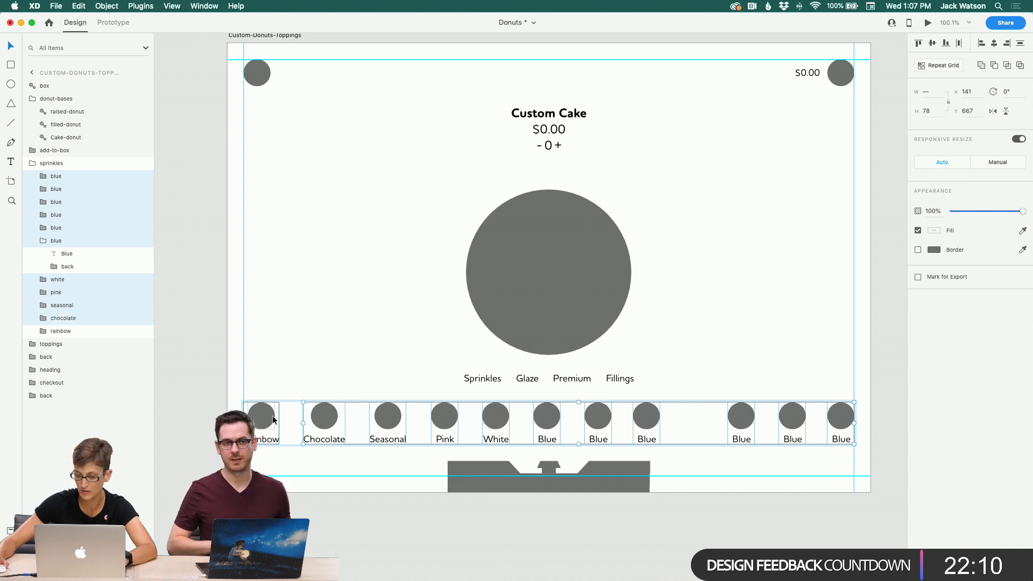
left_click(266, 419, "shift")
left_click(959, 45)
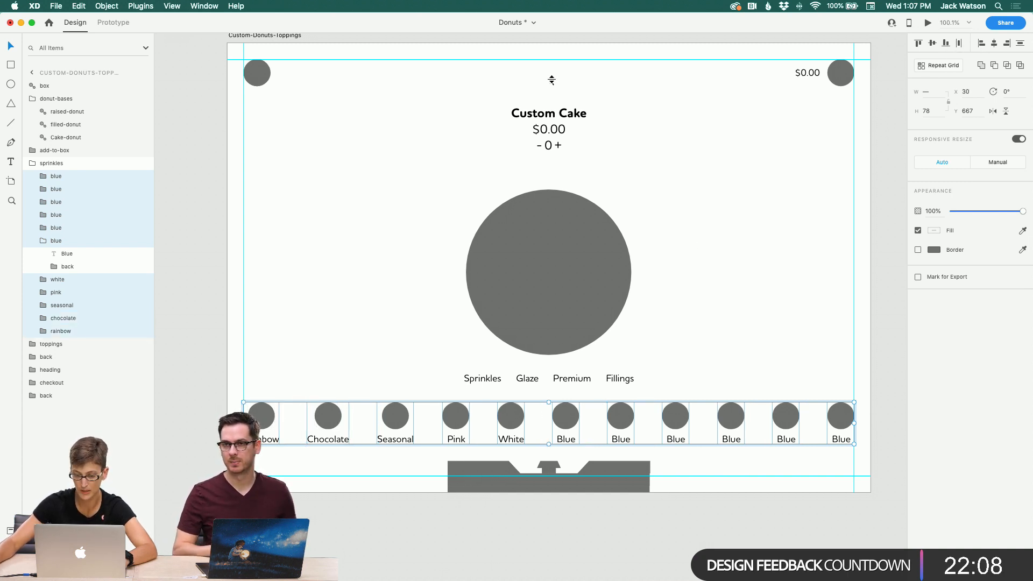
Step: Zoom and pan around the toppings artboards to review the extended sprinkle row
mouse_move(306, 42)
left_mouse_down()
mouse_move(296, 192)
mouse_move(303, 58)
left_mouse_up()
scroll(303, 50, "up", 2)
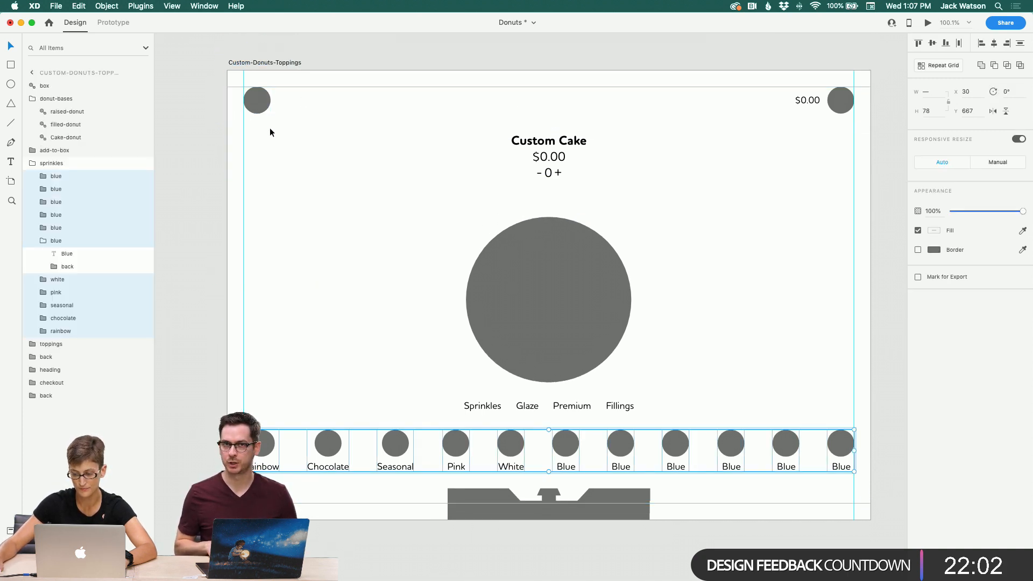
left_click(214, 124)
scroll(214, 124, "right", 2)
scroll(215, 124, "down", 1)
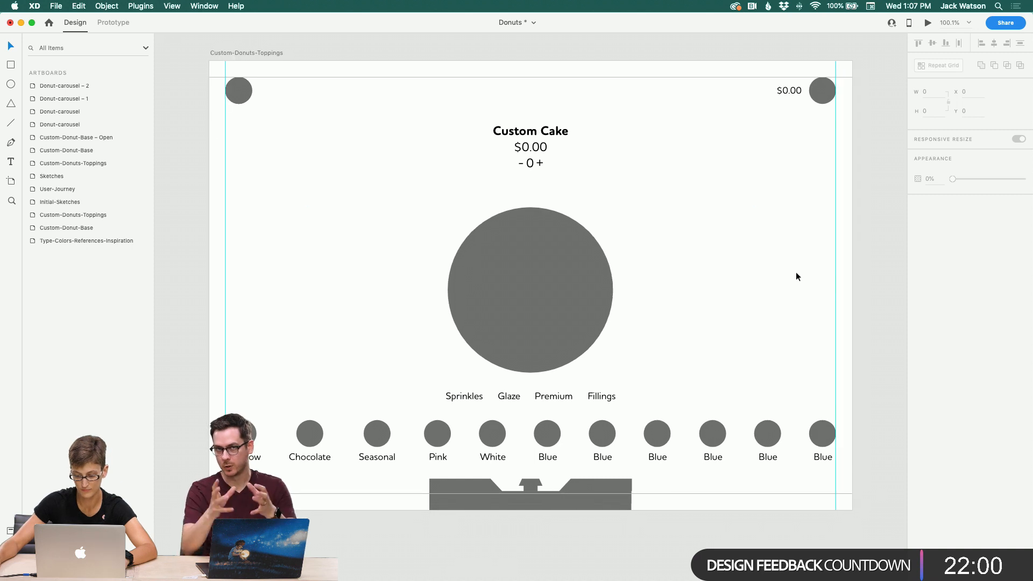
left_click(11, 201)
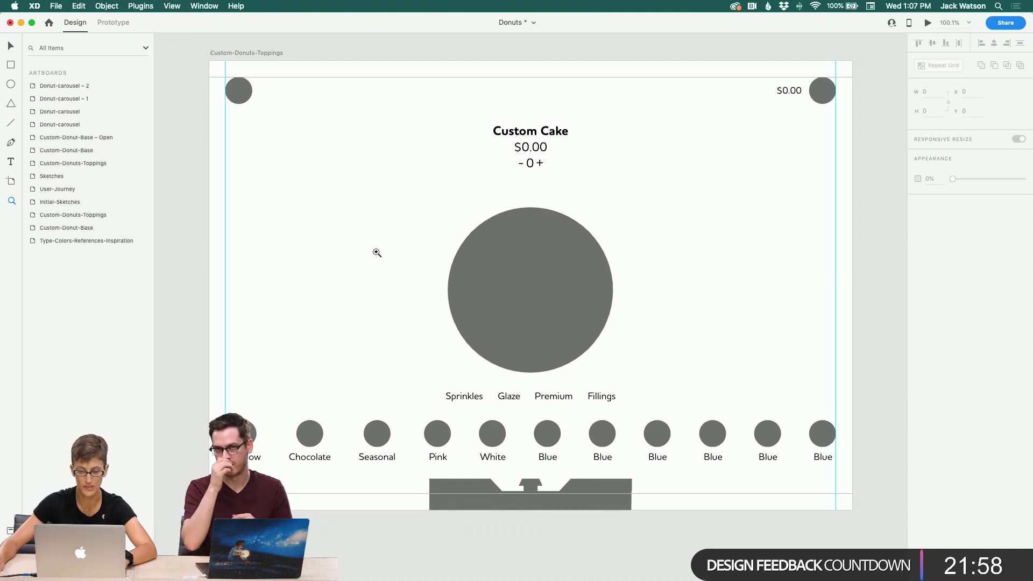
left_click(377, 251)
scroll(357, 156, "down", 4)
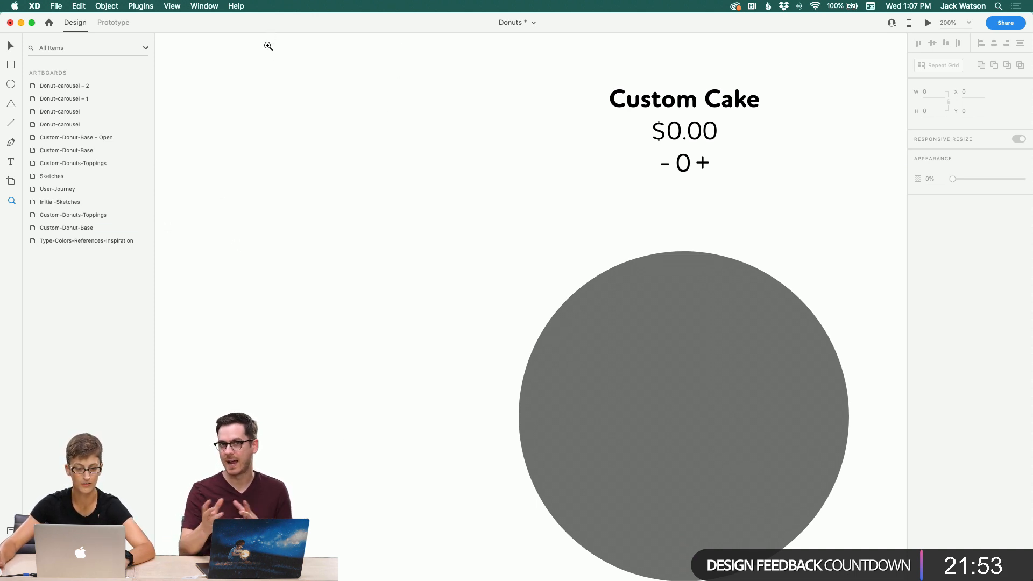
left_click(344, 125, "alt")
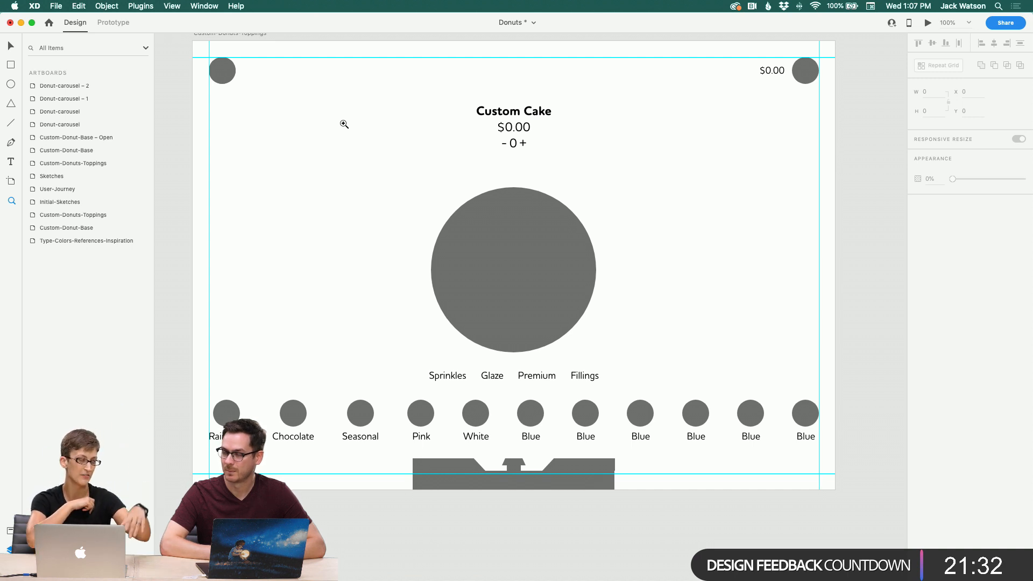
scroll(346, 127, "down", 2)
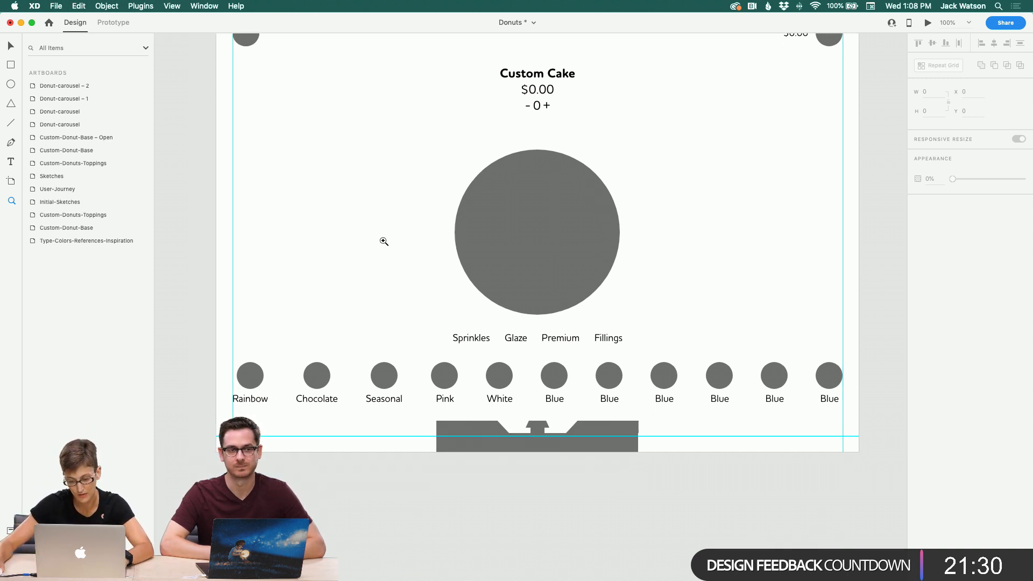
left_click(606, 398)
left_click(605, 398)
left_click(586, 388, "alt")
left_click(586, 388, "alt")
left_click(586, 388, "alt")
scroll(529, 371, "left", 2)
scroll(529, 371, "left", 3)
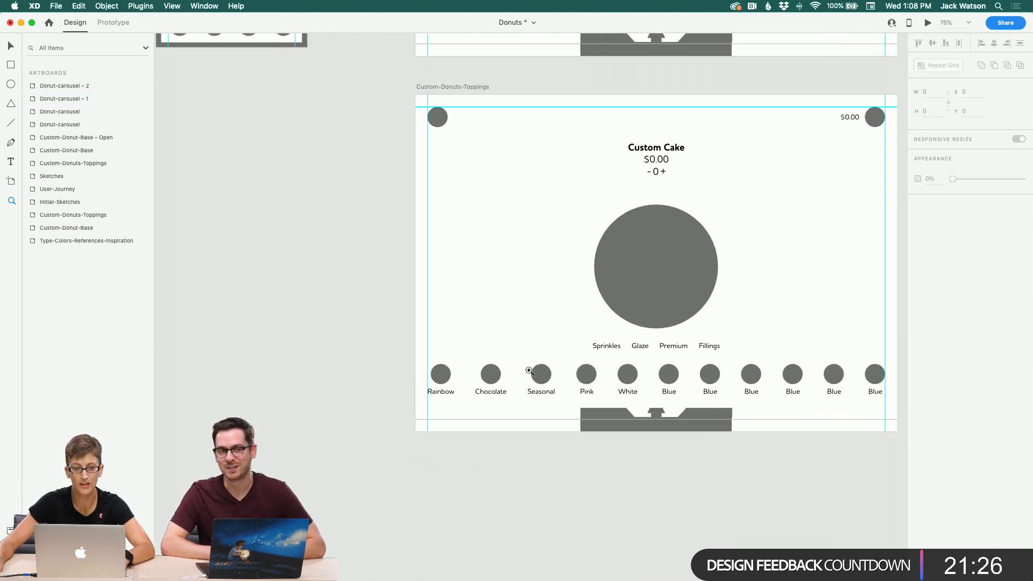
scroll(529, 371, "left", 2)
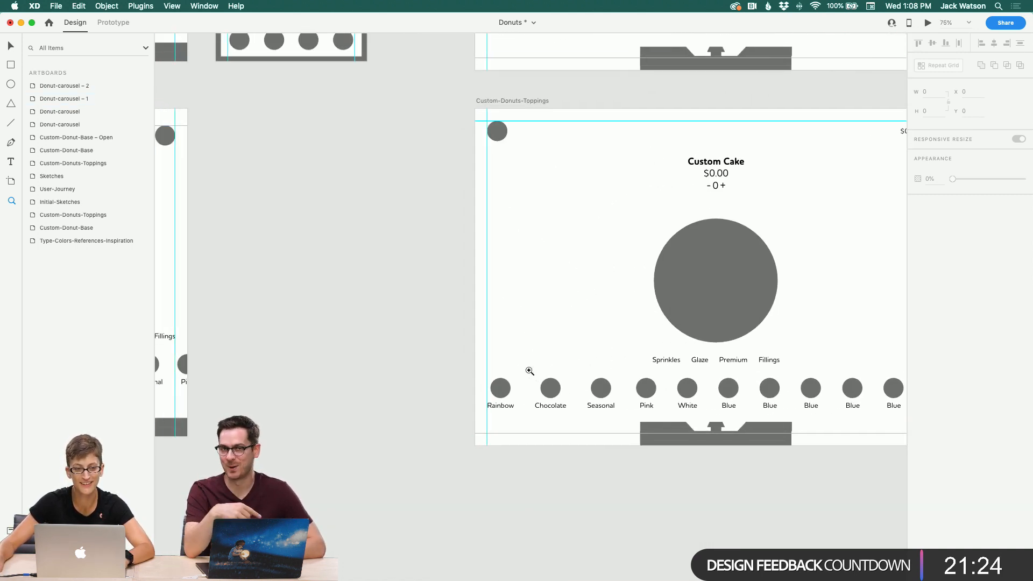
scroll(376, 231, "left", 4)
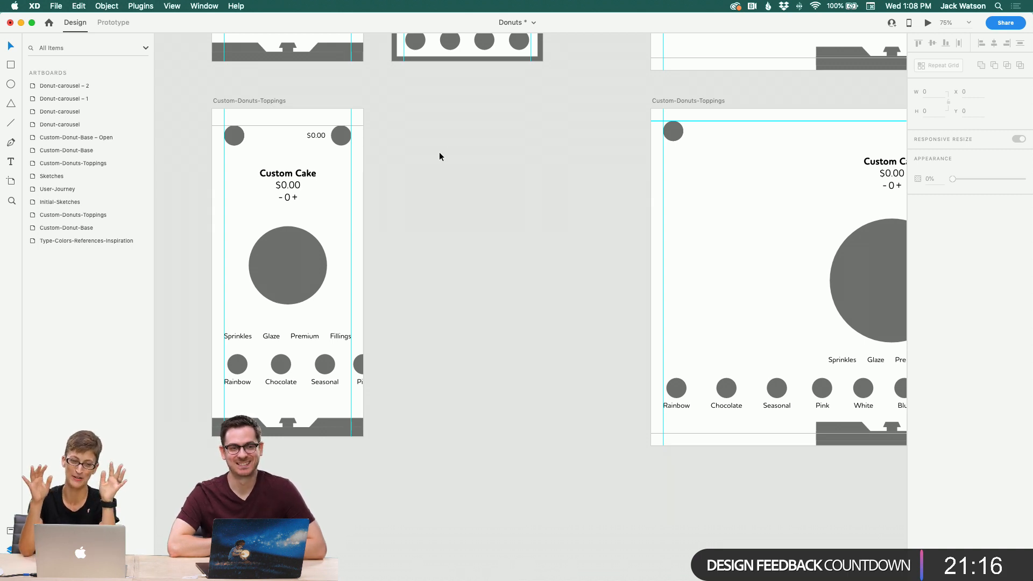
scroll(439, 151, "up", 1)
scroll(439, 151, "left", 1)
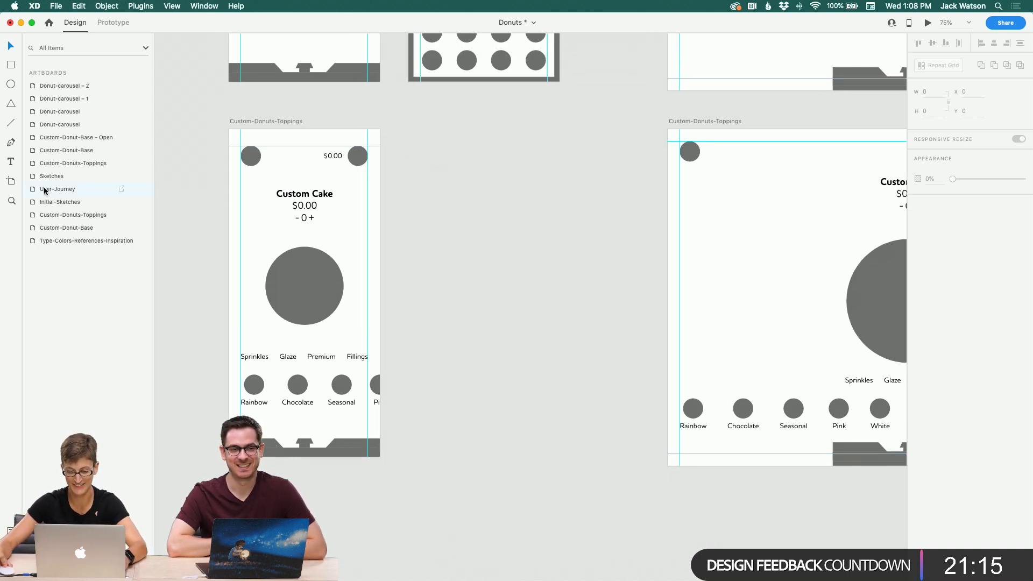
left_click(12, 201)
left_click(449, 200, "alt")
left_click(447, 199, "alt")
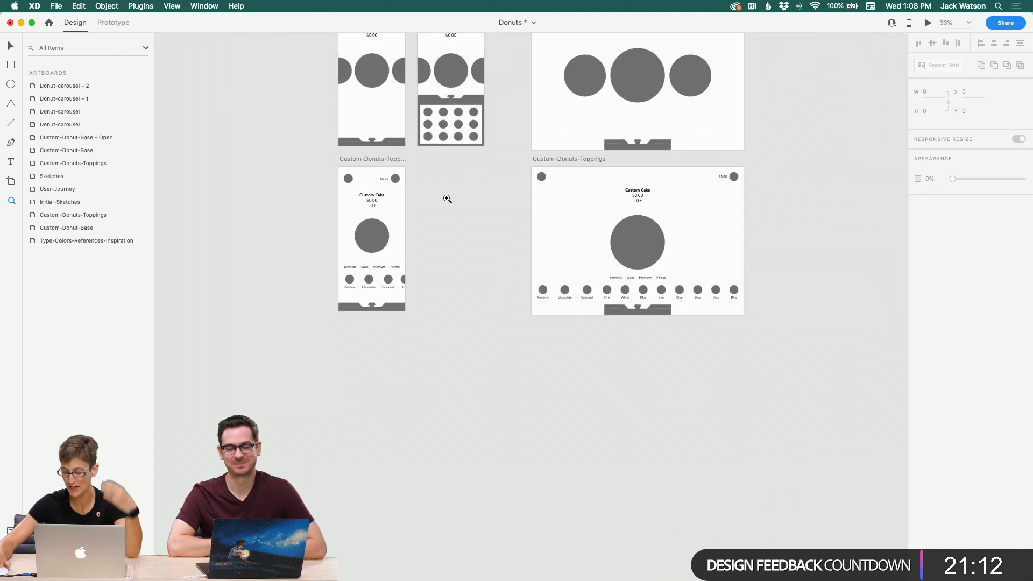
scroll(447, 199, "up", 8)
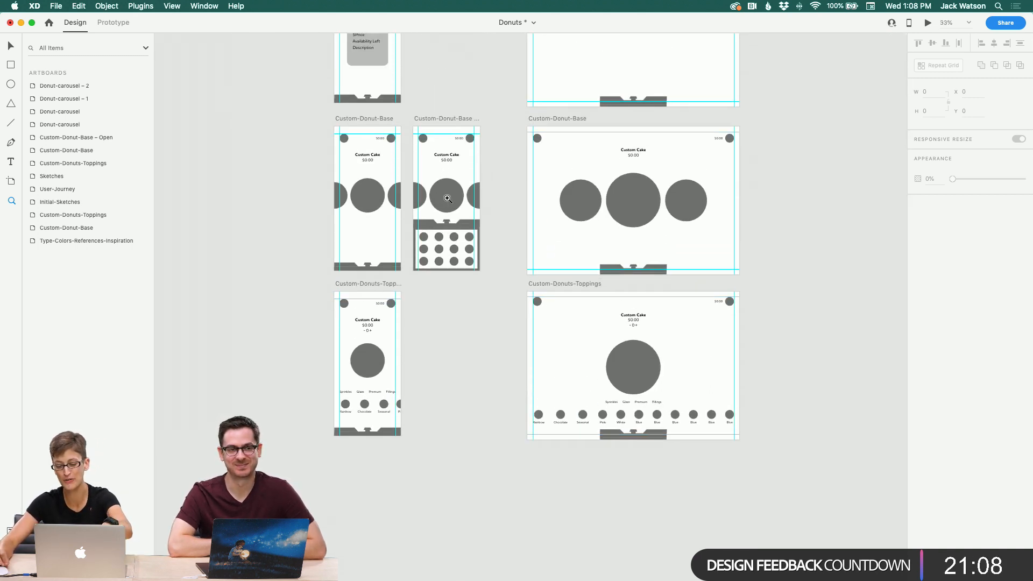
Step: Save the document
key("super+s")
left_click(490, 293)
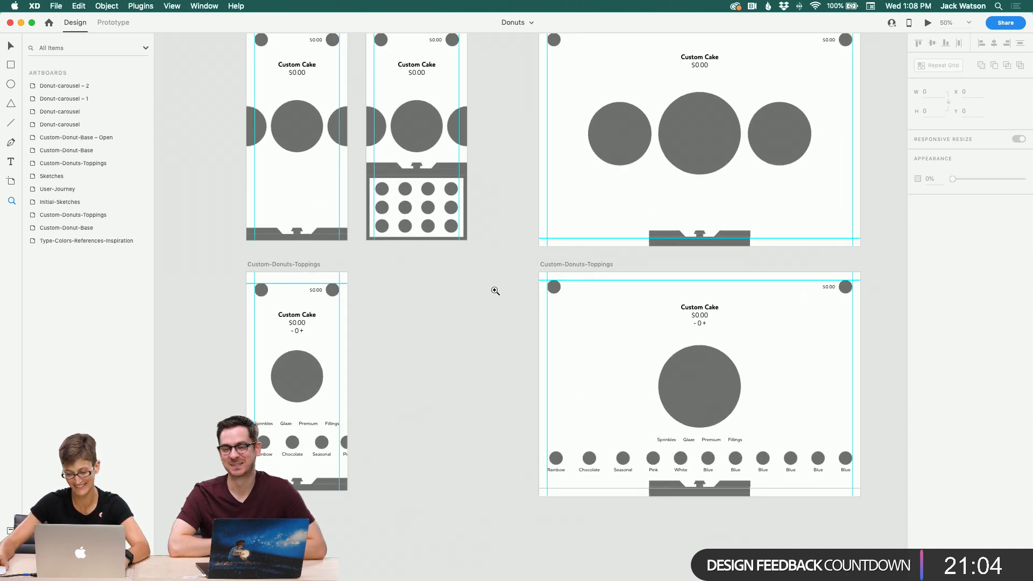
Step: Locate and select the Detail-Card group on the Donut-carousel – 1 artboard
scroll(495, 291, "up", 6)
scroll(496, 291, "up", 10)
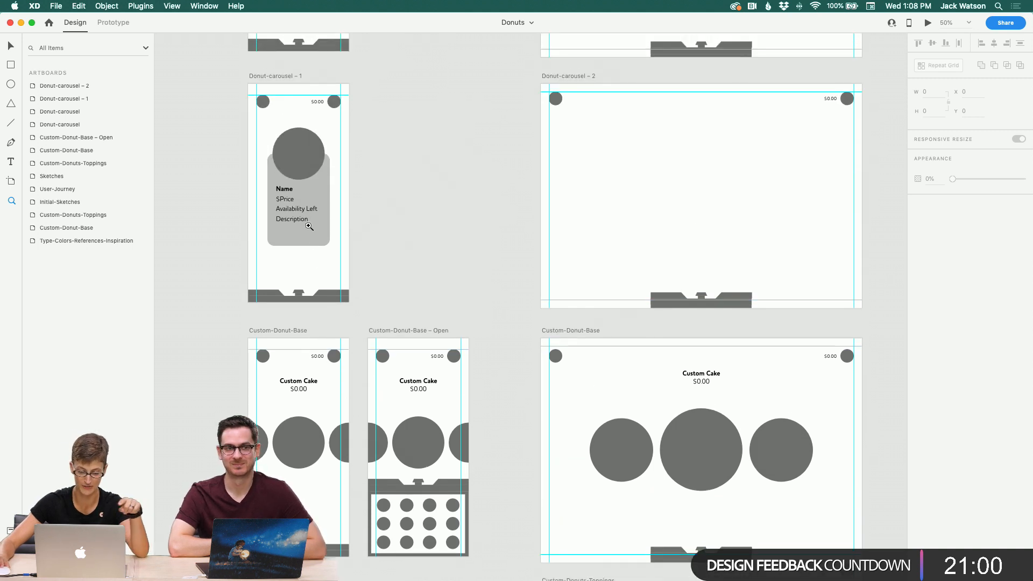
left_click(309, 226)
left_click(10, 47)
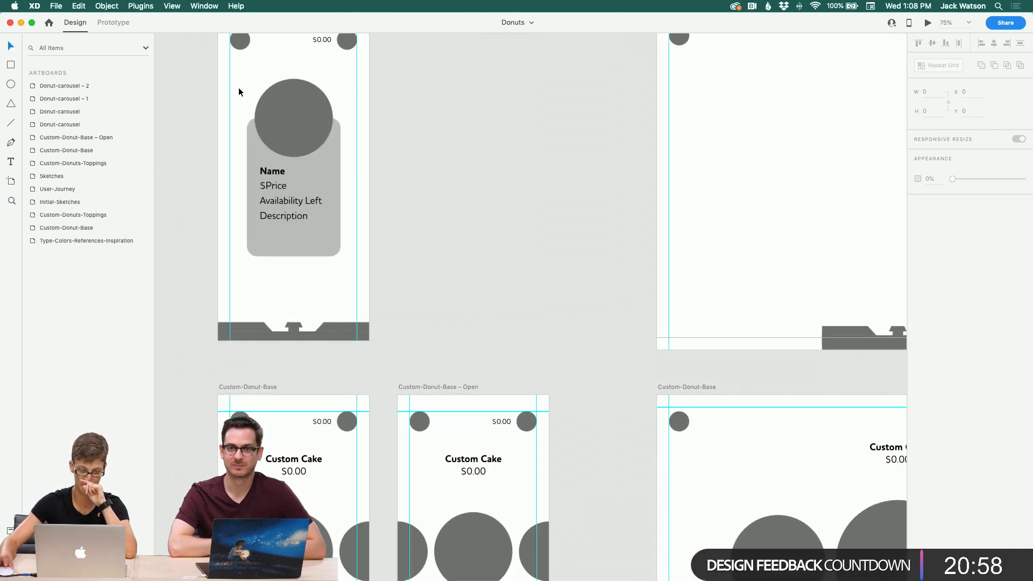
left_click(264, 107)
left_click(480, 187)
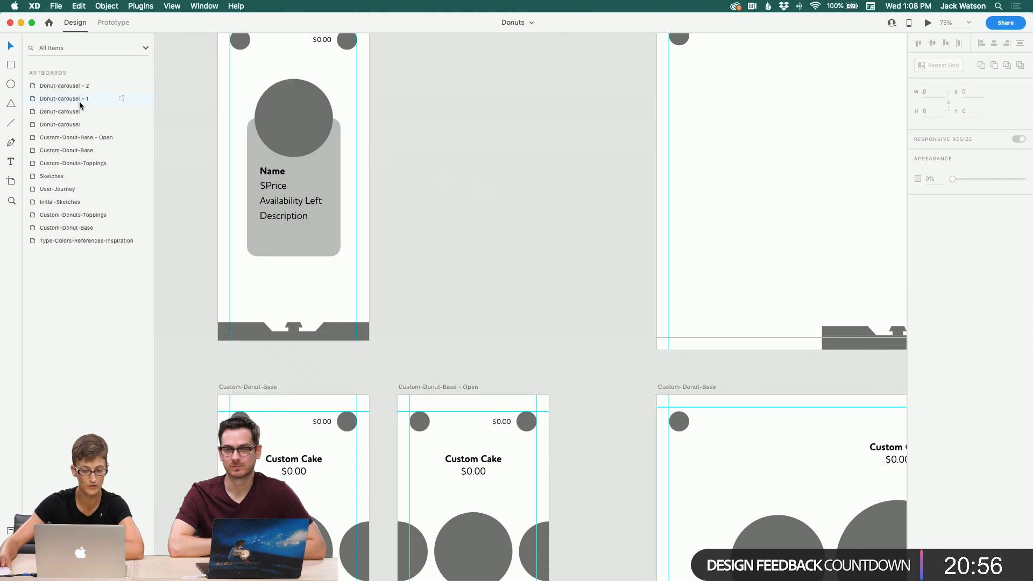
left_click(252, 105)
left_click(31, 87)
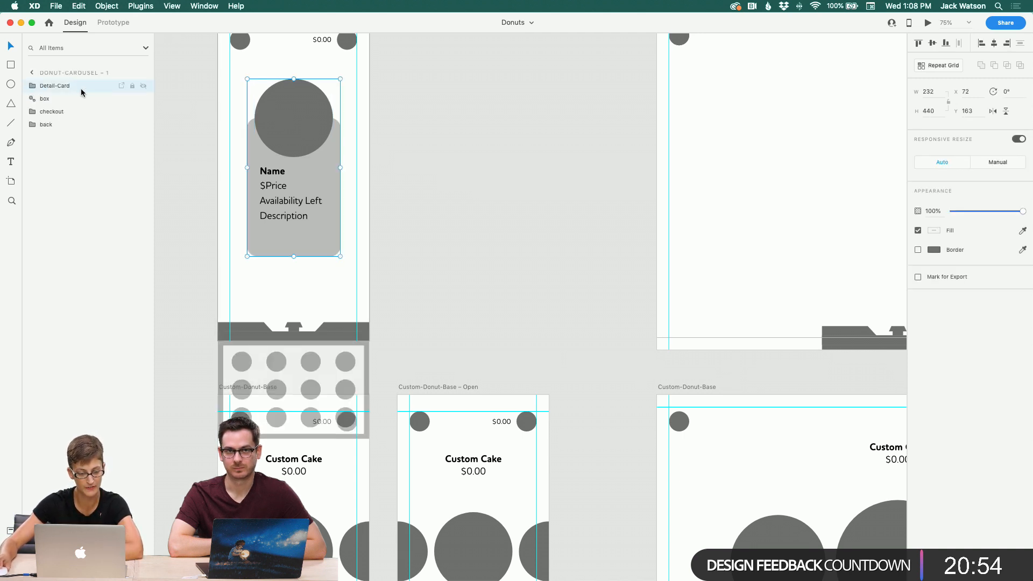
Step: Try loading Donut Menu - Cake.csv into the Detail-Card with Google Sheets, mapping Availability Left to Available, then undo it
left_click(155, 7)
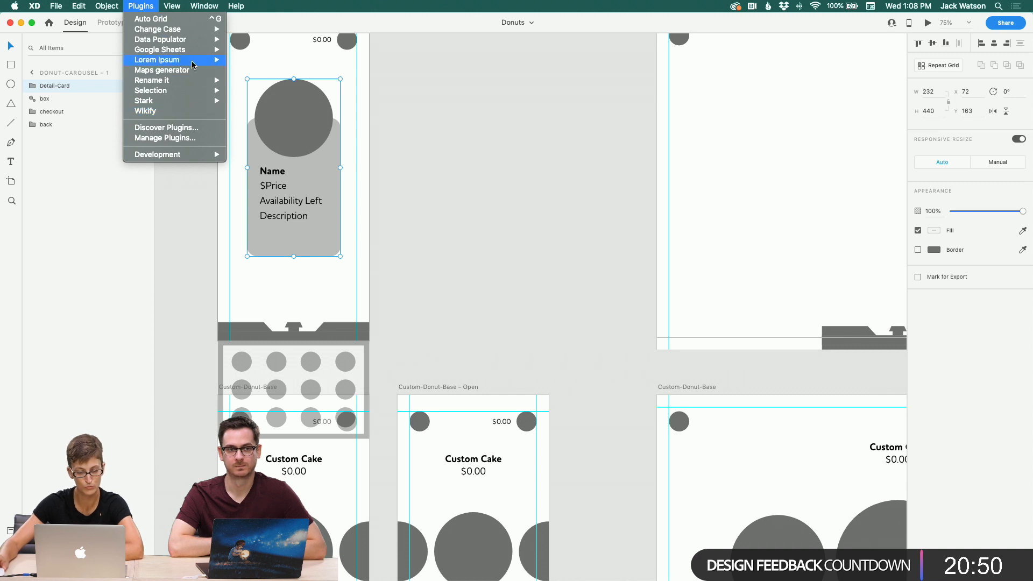
mouse_move(192, 52)
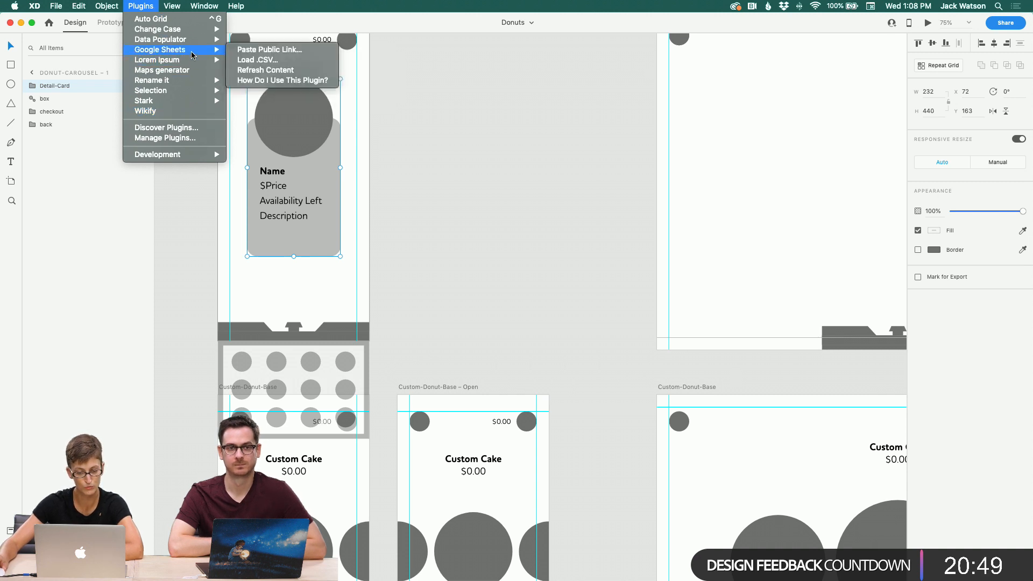
left_click(321, 60)
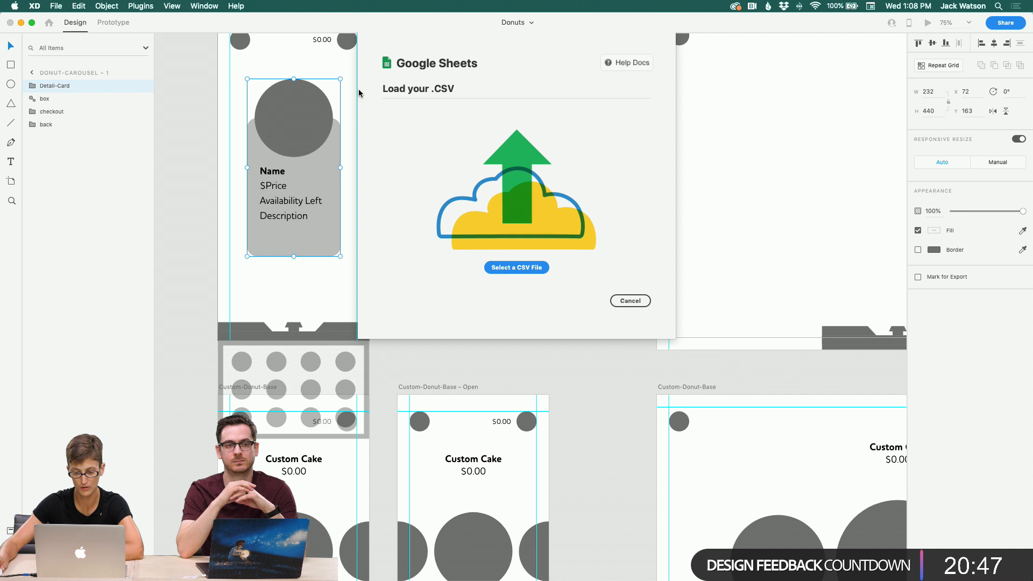
left_click(510, 268)
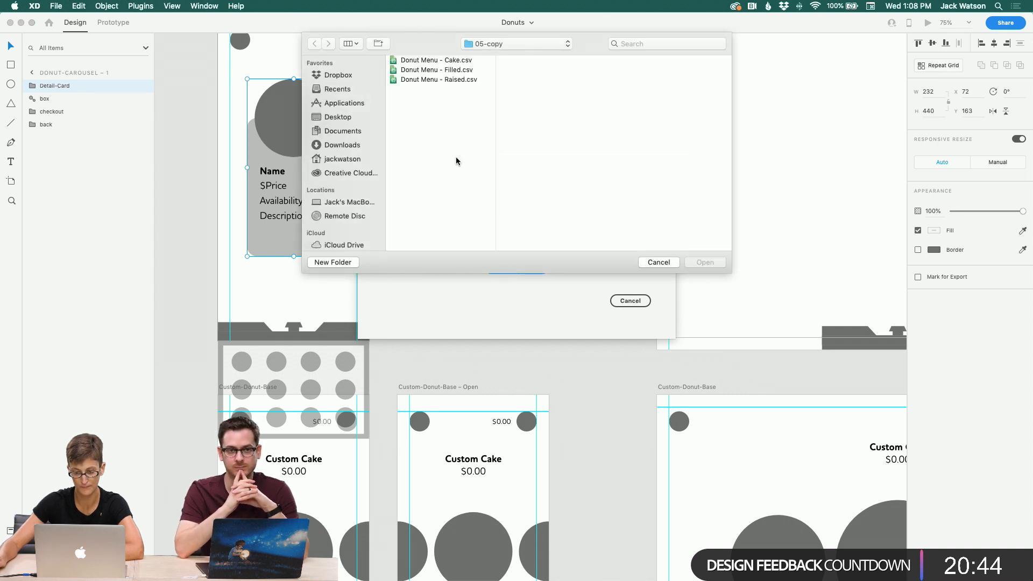
left_click(441, 62)
left_click(705, 263)
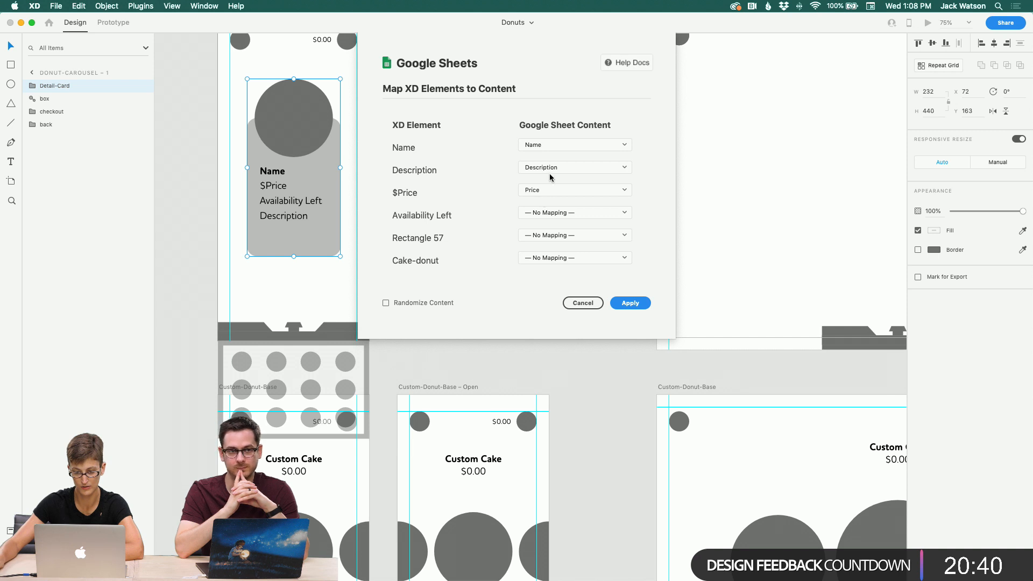
left_click(533, 213)
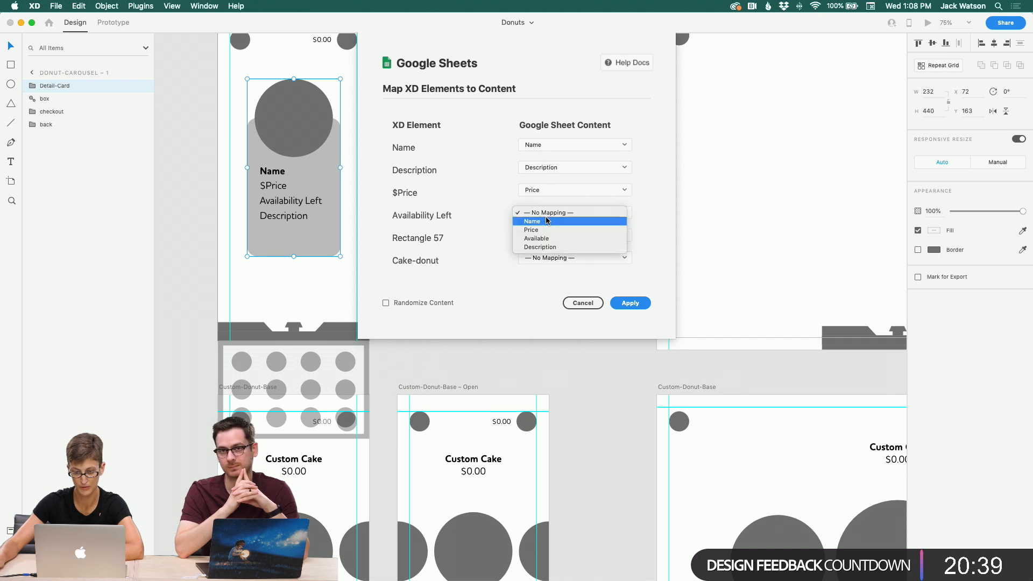
left_click(547, 244)
left_click(630, 303)
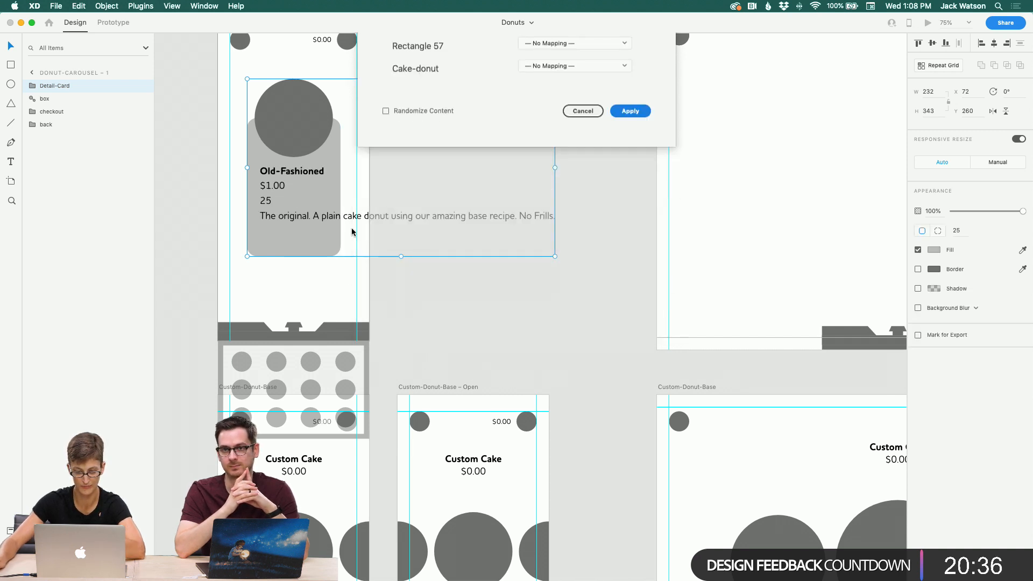
double_click(330, 217)
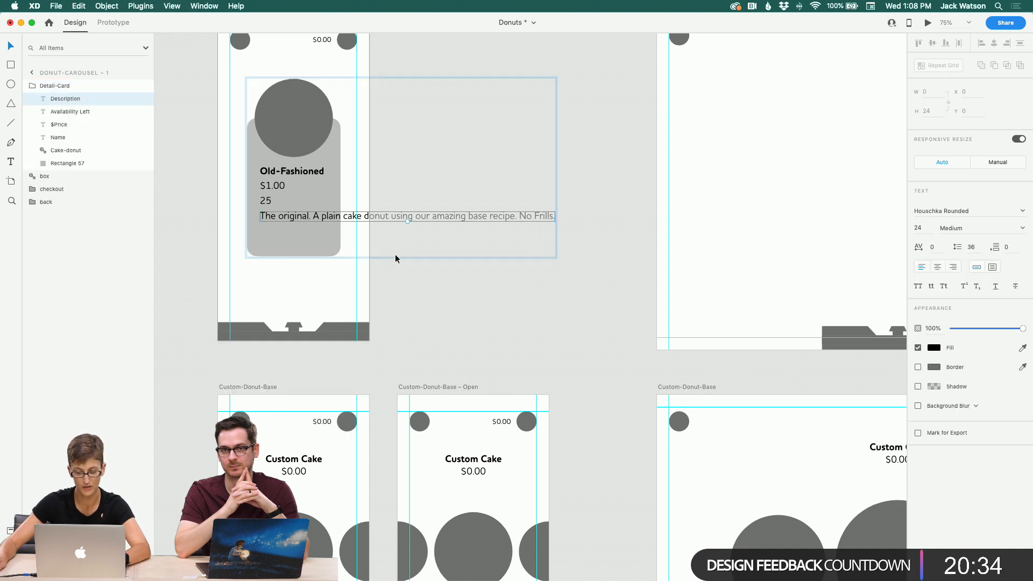
left_click(396, 258)
key("super+z")
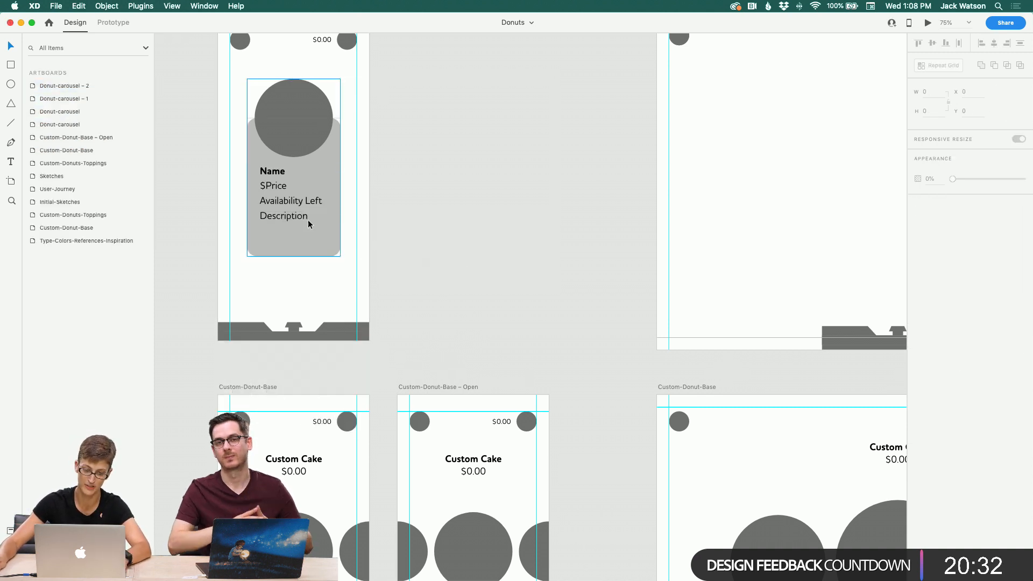
Step: Make the Description placeholder a fixed-size text area about 154 by 93 inside the card
left_click(300, 219)
double_click(294, 216)
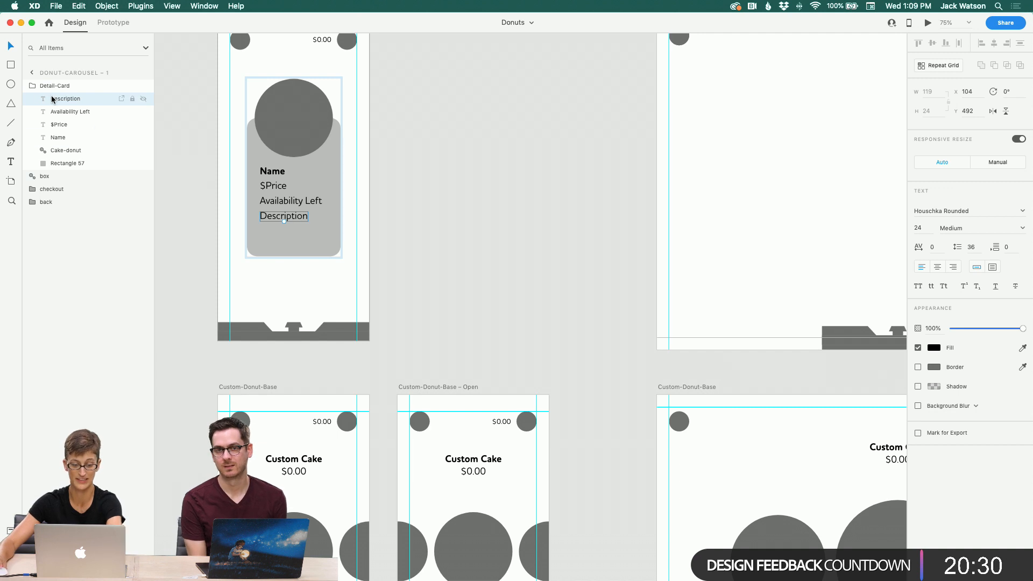
left_click(10, 162)
key("BackSpace")
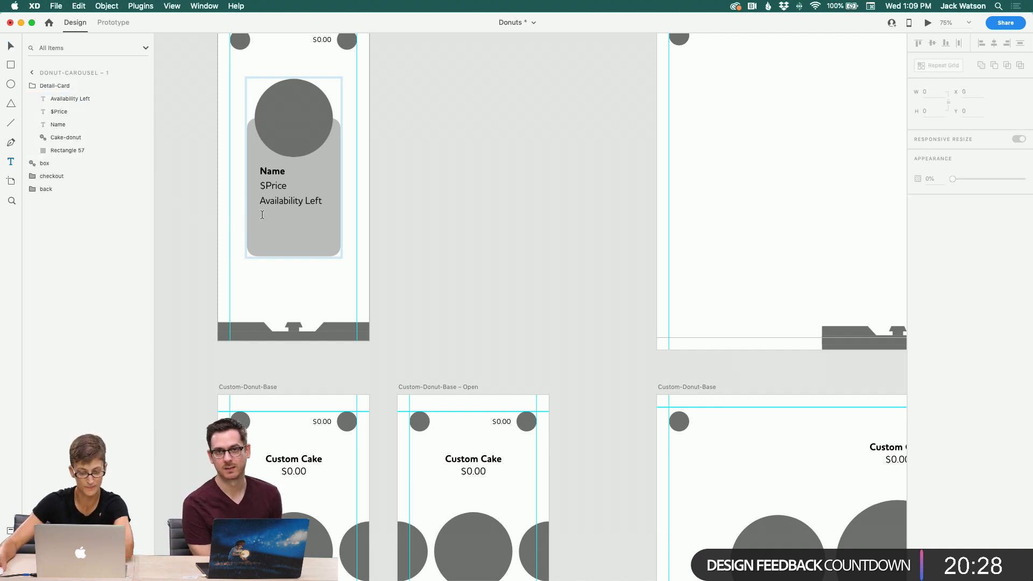
key("super+z")
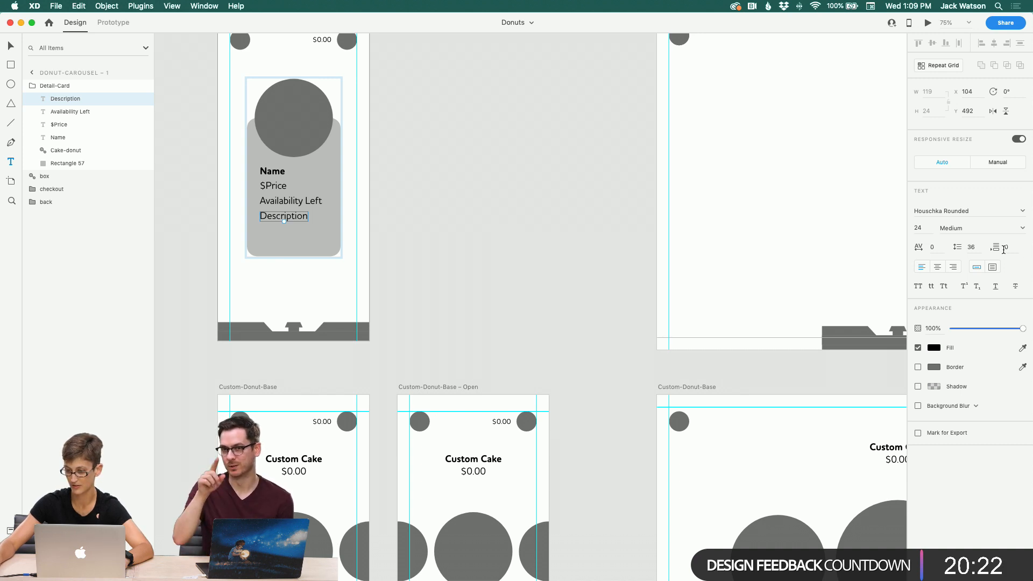
left_click(994, 267)
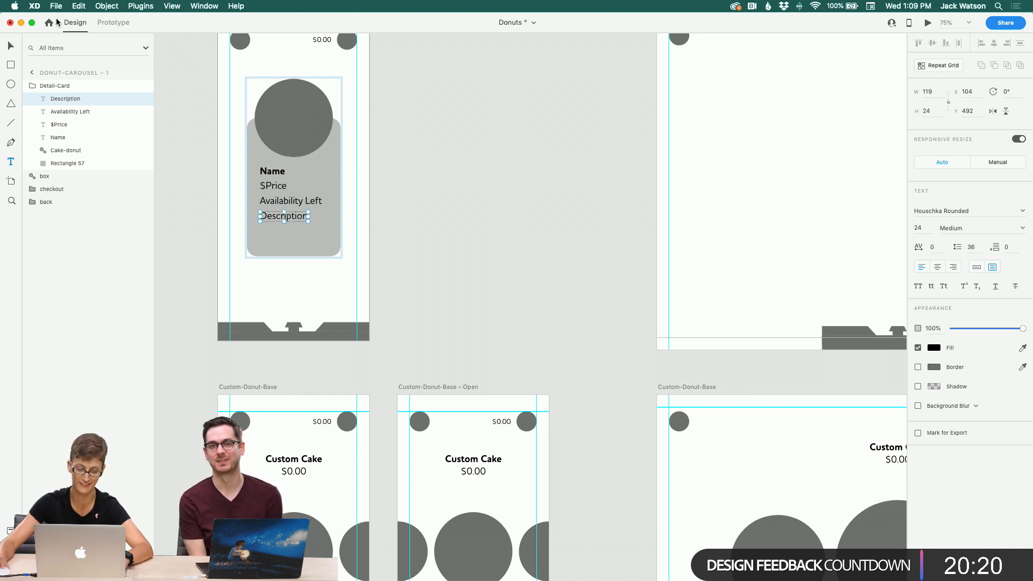
left_click_drag(310, 223, 321, 250)
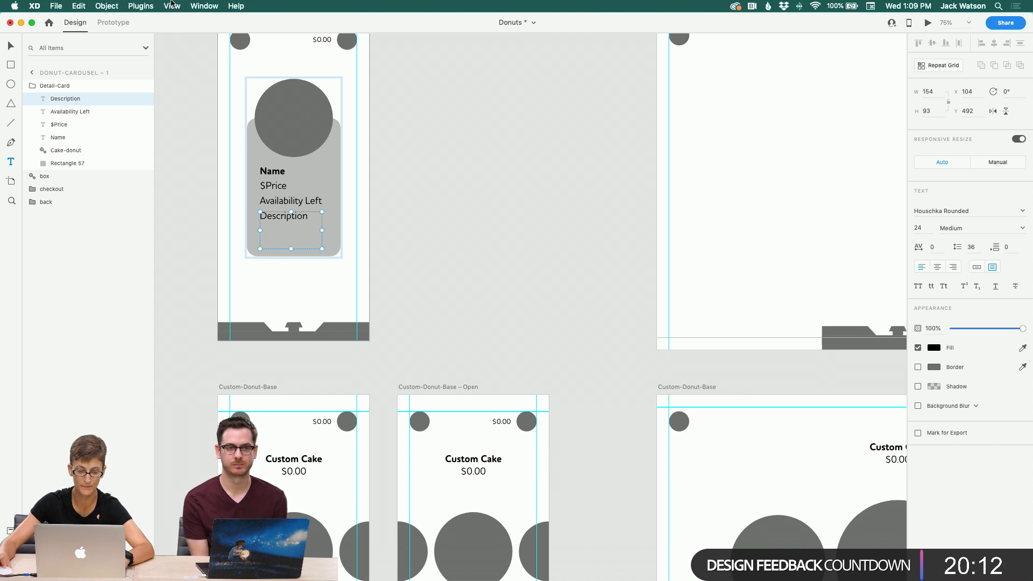
Step: Load Donut Menu - Cake.csv into the Detail-Card with the Google Sheets plugin and apply the field mapping
left_click(14, 6)
left_click(8, 26)
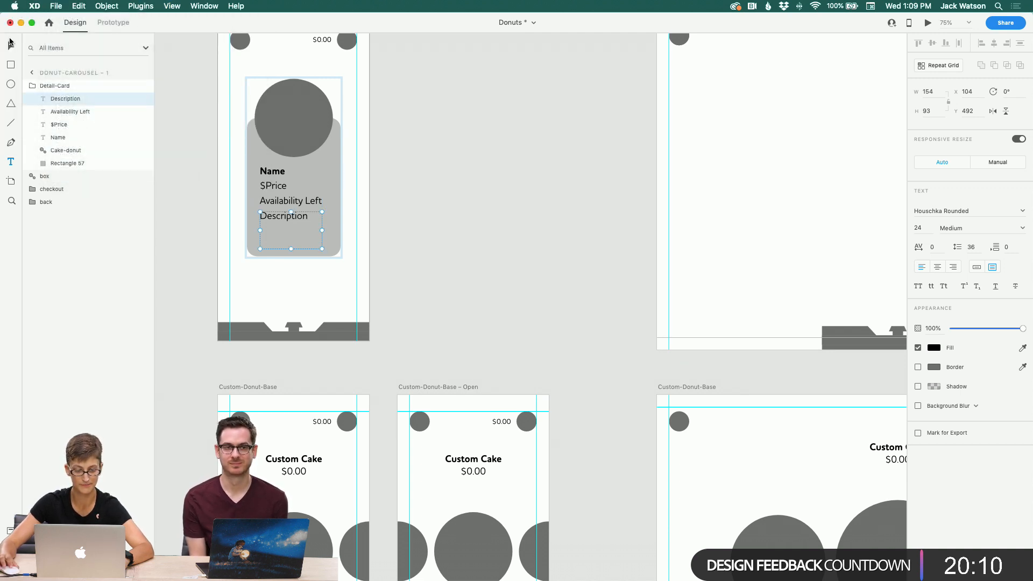
left_click(11, 43)
left_click(309, 105)
left_click(506, 276)
left_click(304, 192)
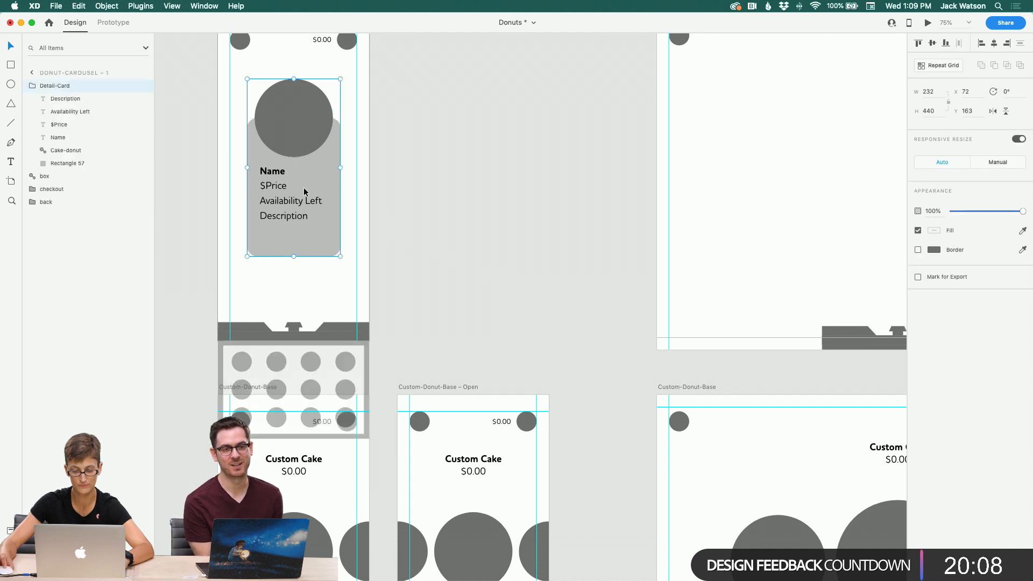
left_click(197, 5)
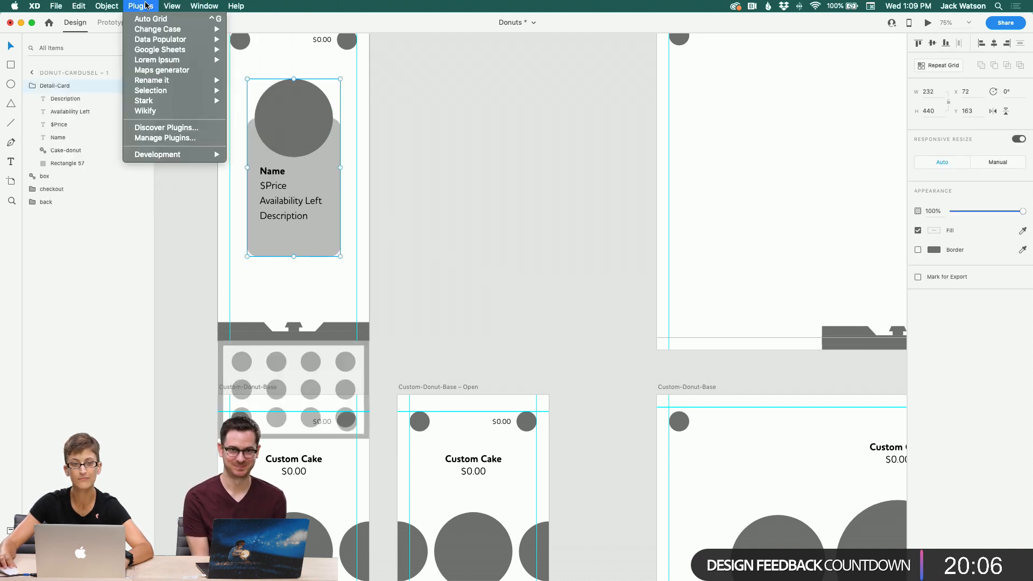
mouse_move(169, 53)
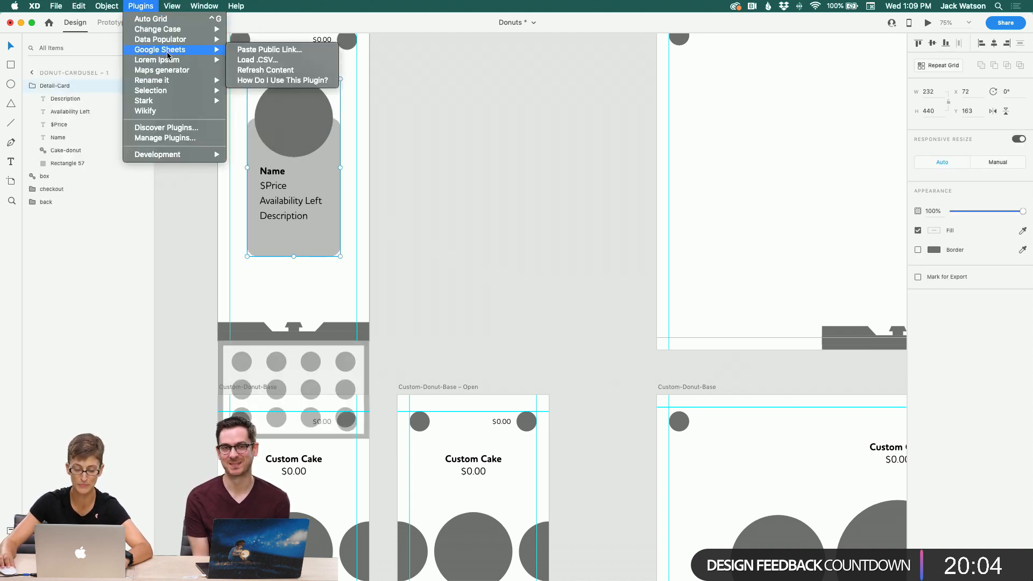
mouse_move(94, 4)
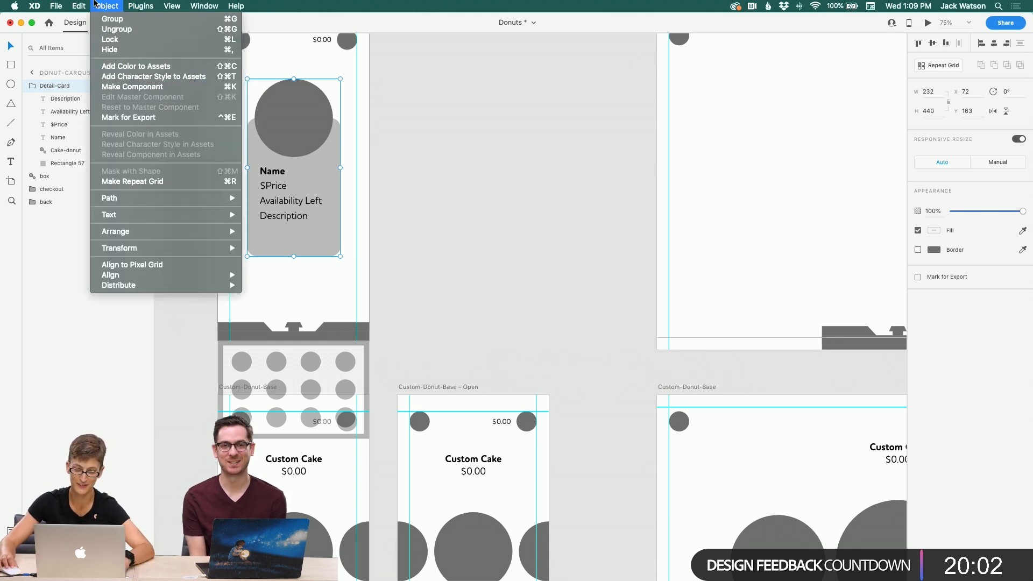
mouse_move(140, 6)
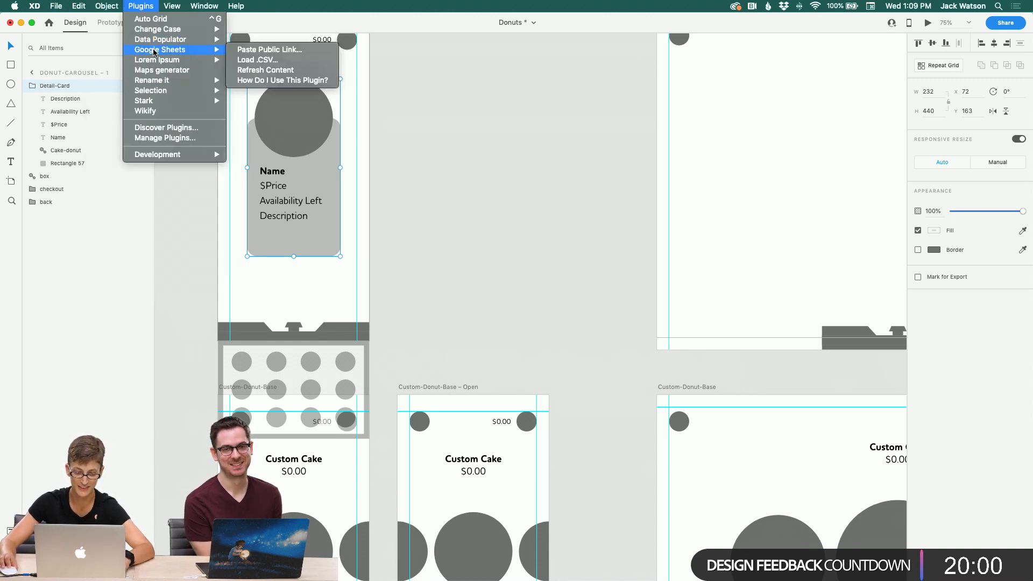
left_click(330, 64)
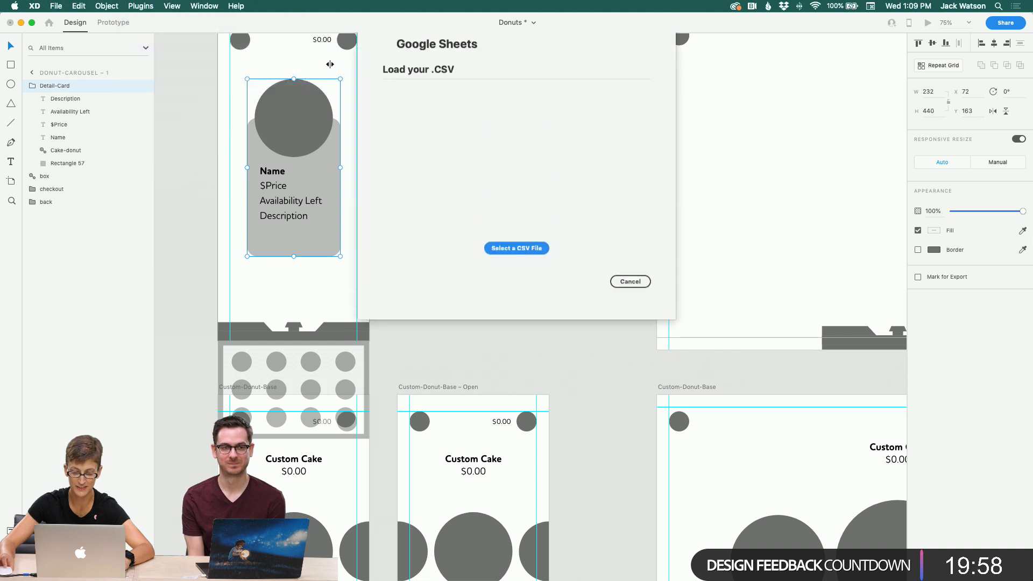
left_click(517, 268)
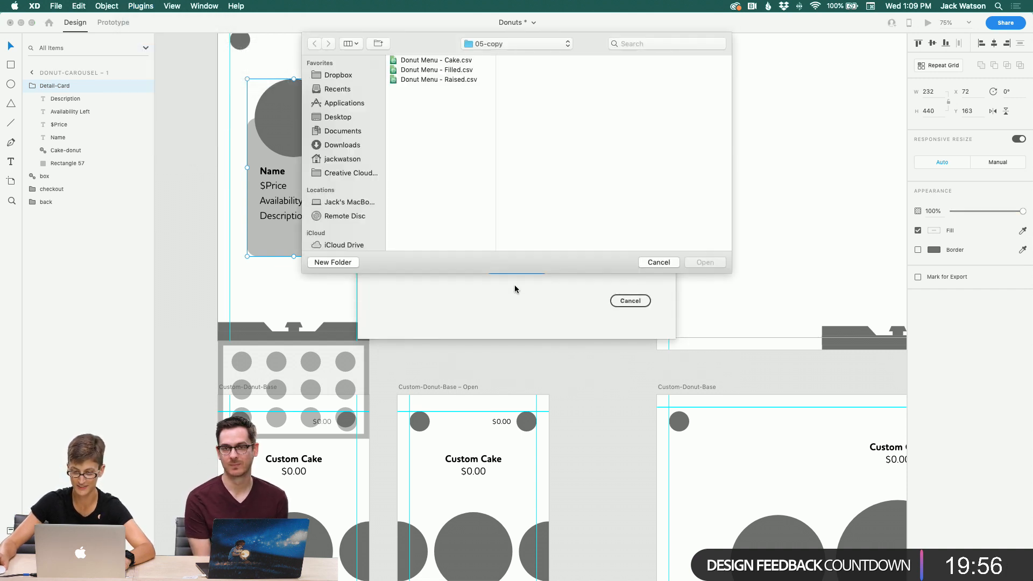
left_click(434, 62)
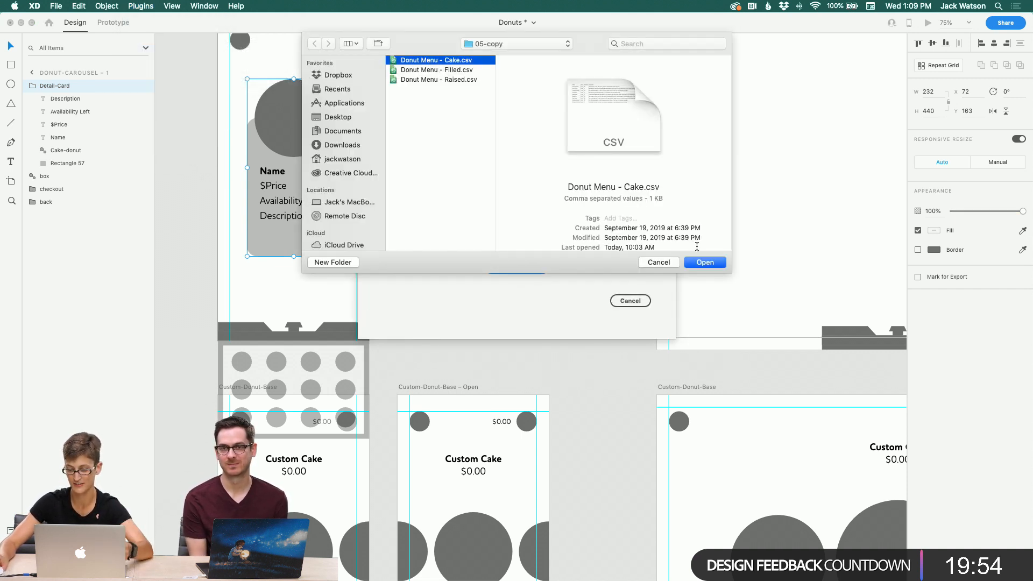
left_click(705, 263)
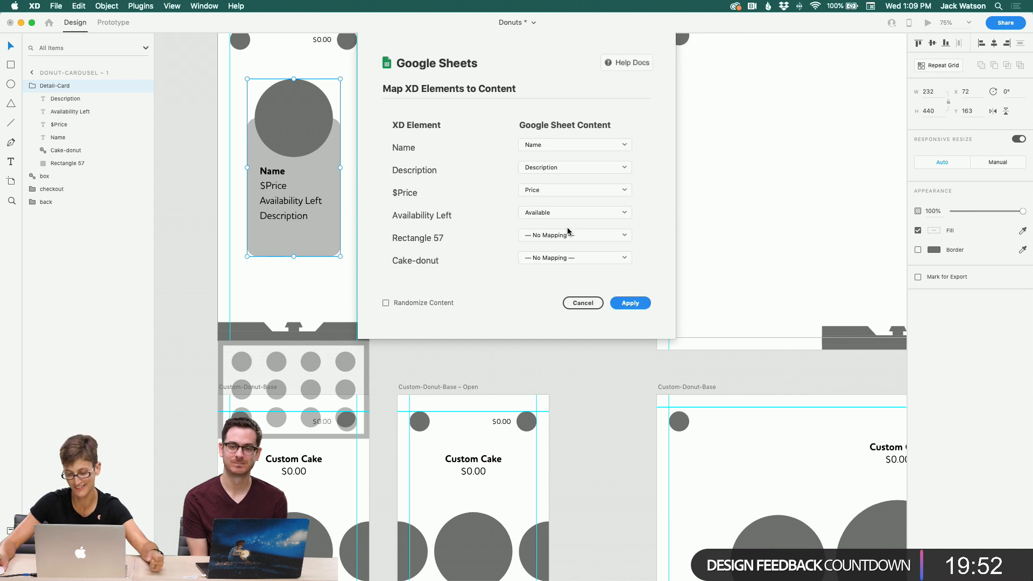
left_click(630, 303)
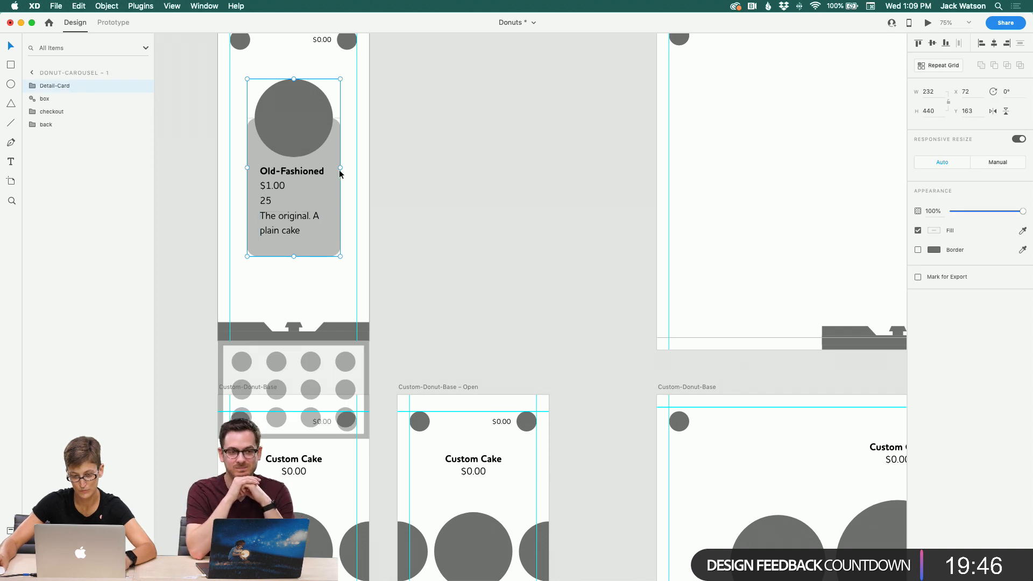
Step: Edit the availability line of the card so it reads 25 Left
double_click(266, 202)
double_click(267, 201)
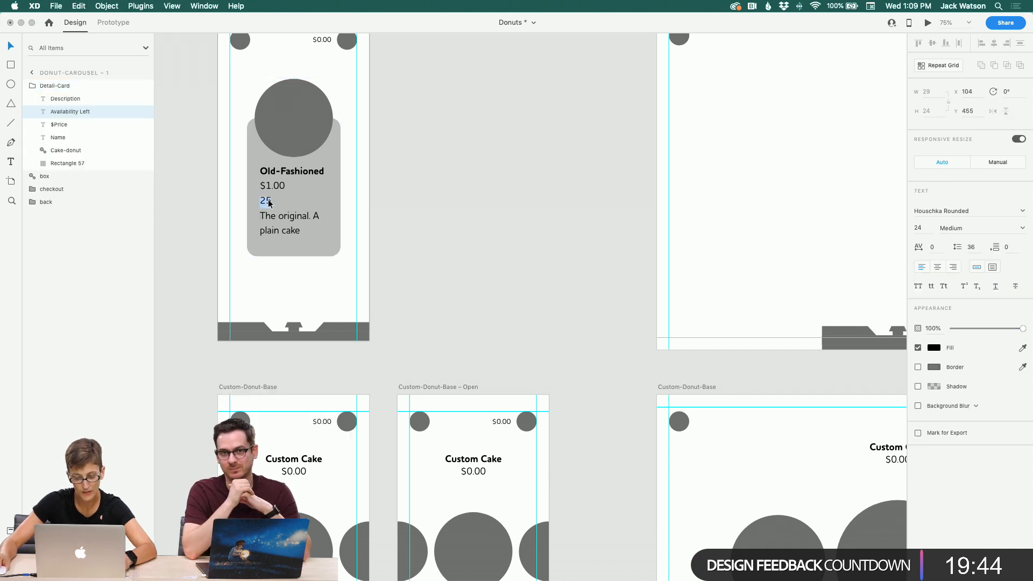
key("Right")
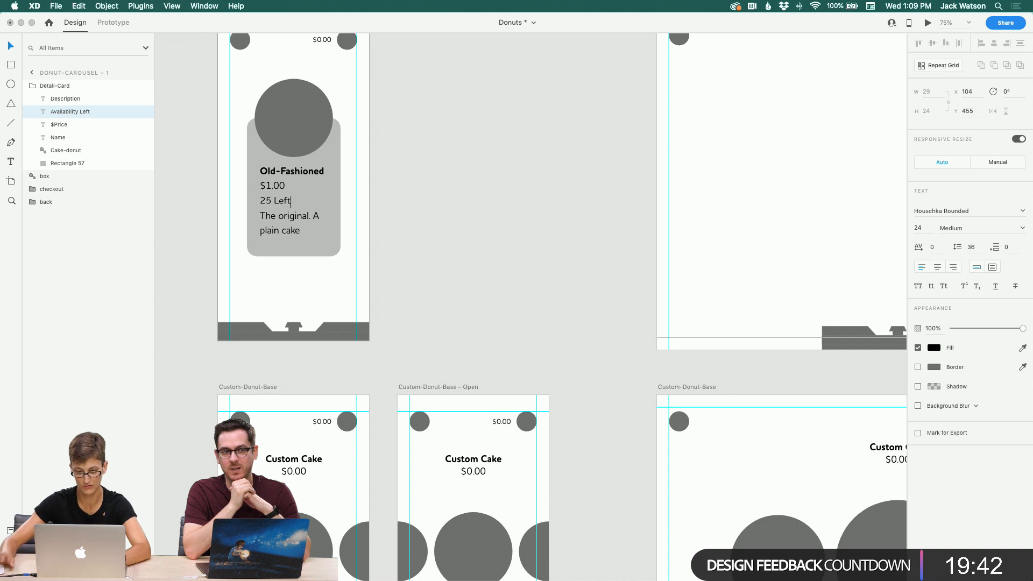
Step: Try widening the card's background rectangle, undoing each attempt
left_click(338, 208)
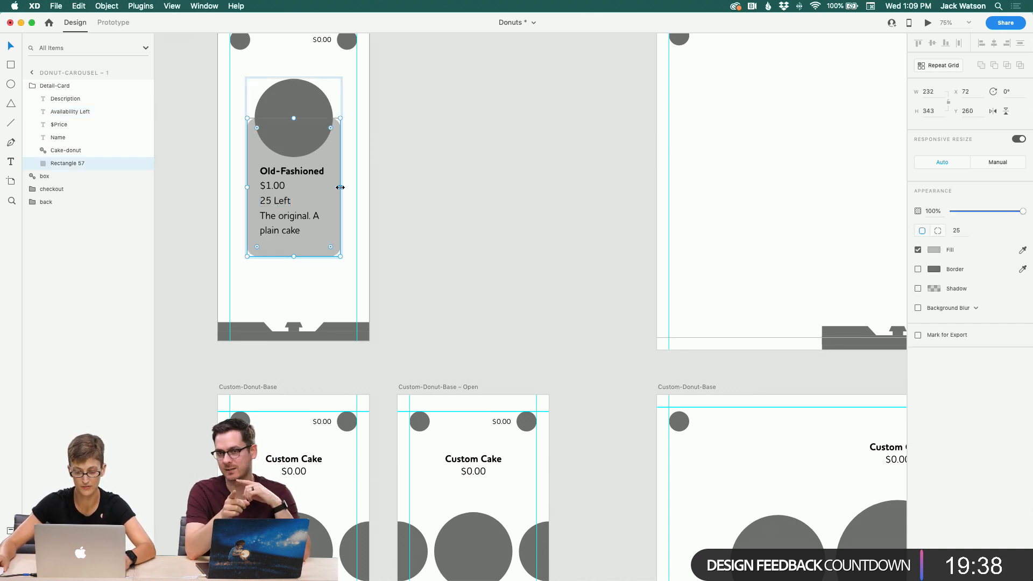
left_click_drag(340, 188, 351, 187)
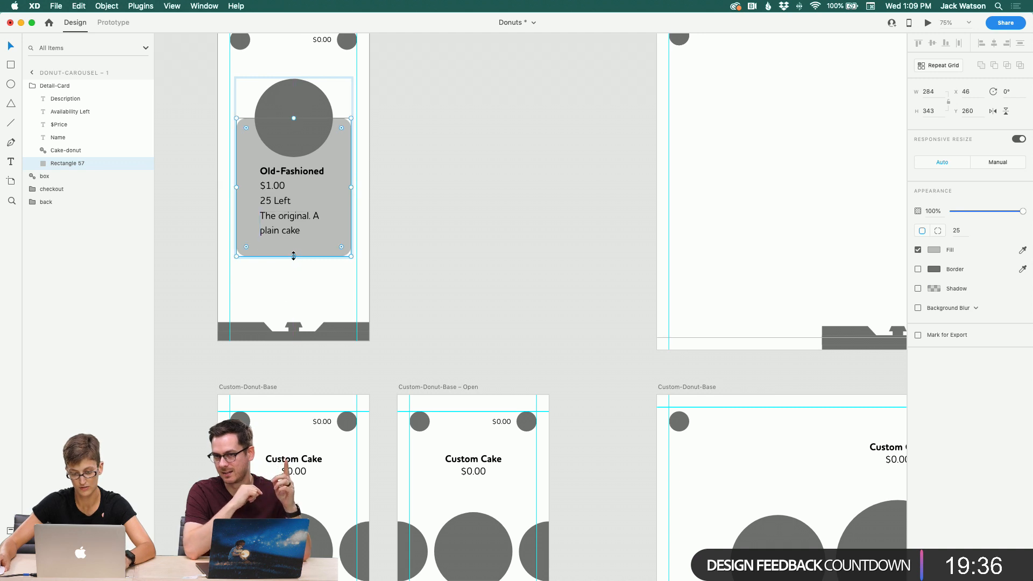
key("super+z")
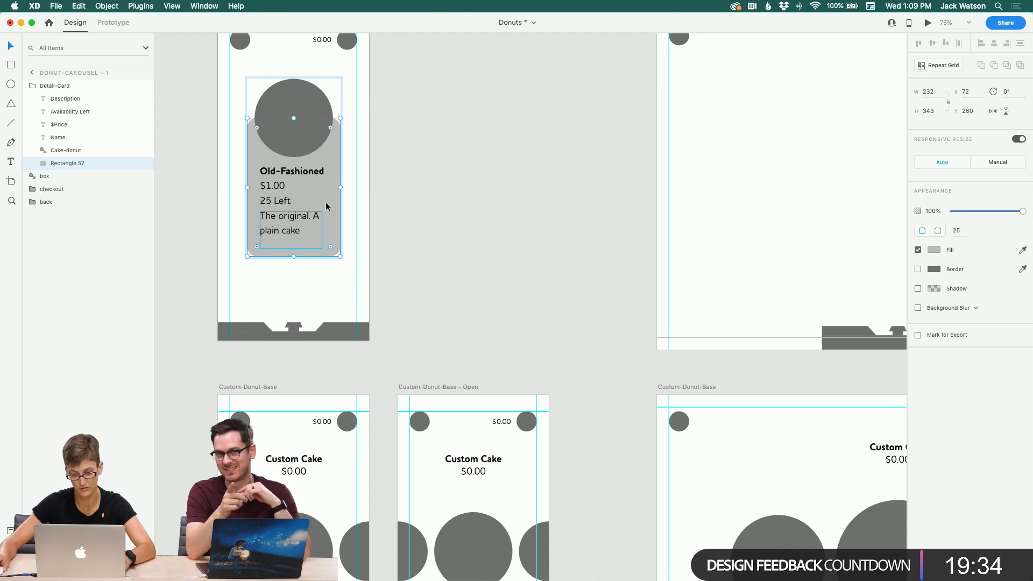
left_click_drag(341, 186, 357, 187)
key("super+z")
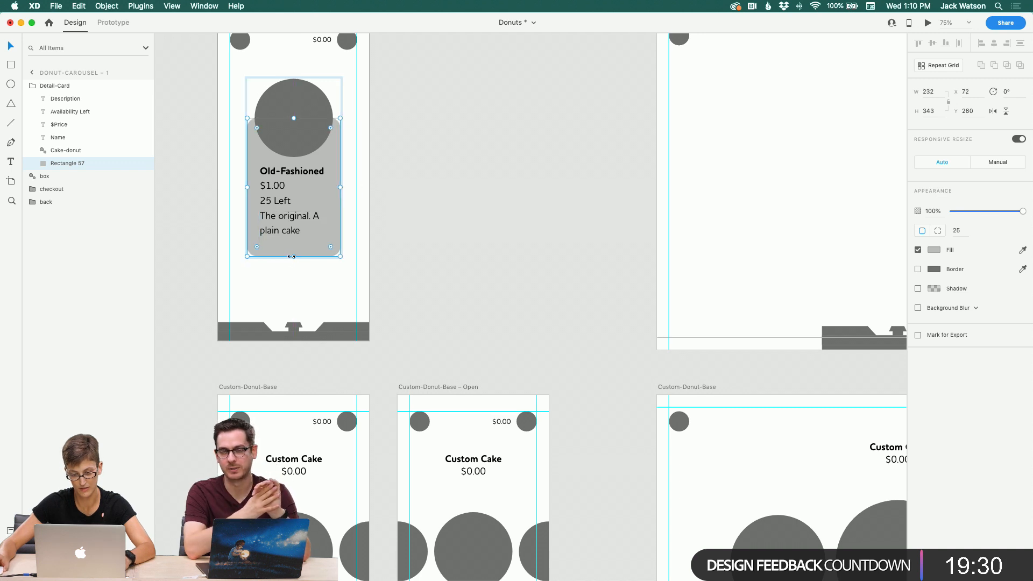
Step: Extend the card's background rectangle downward and stretch the Description text area to about 146 high
left_click_drag(293, 263, 292, 288)
left_click(290, 247)
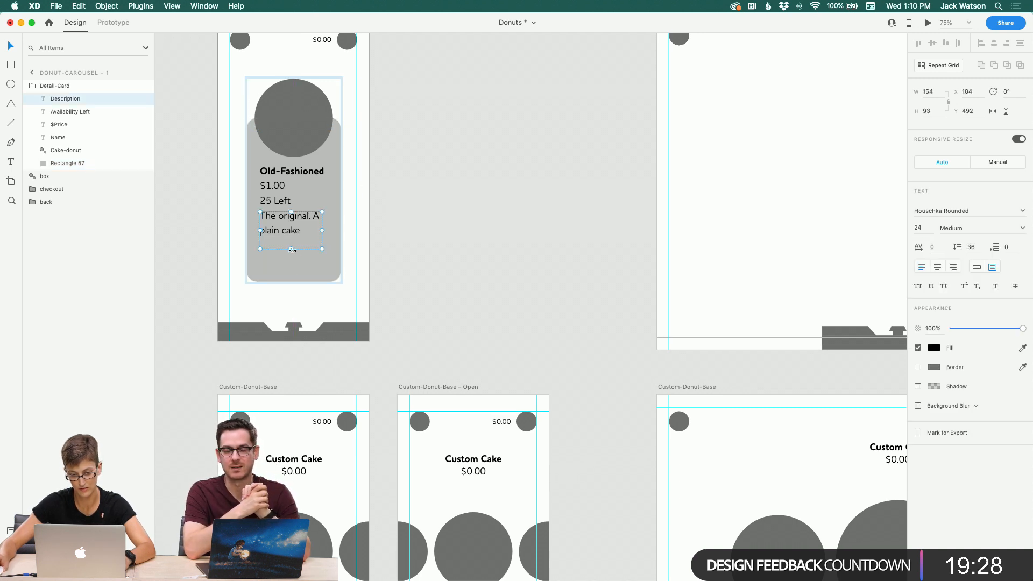
left_click_drag(290, 249, 293, 266)
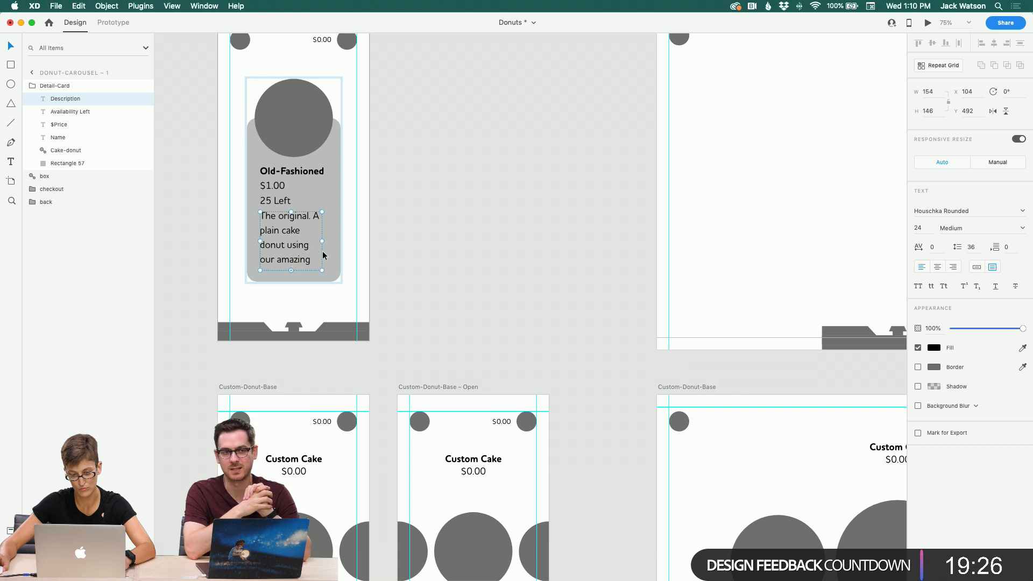
type("18")
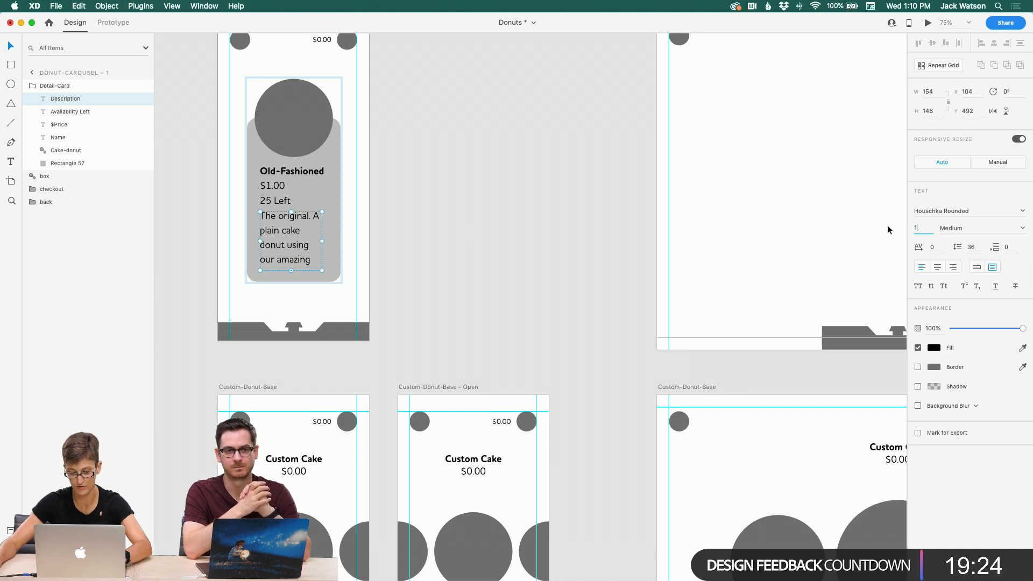
key("Return")
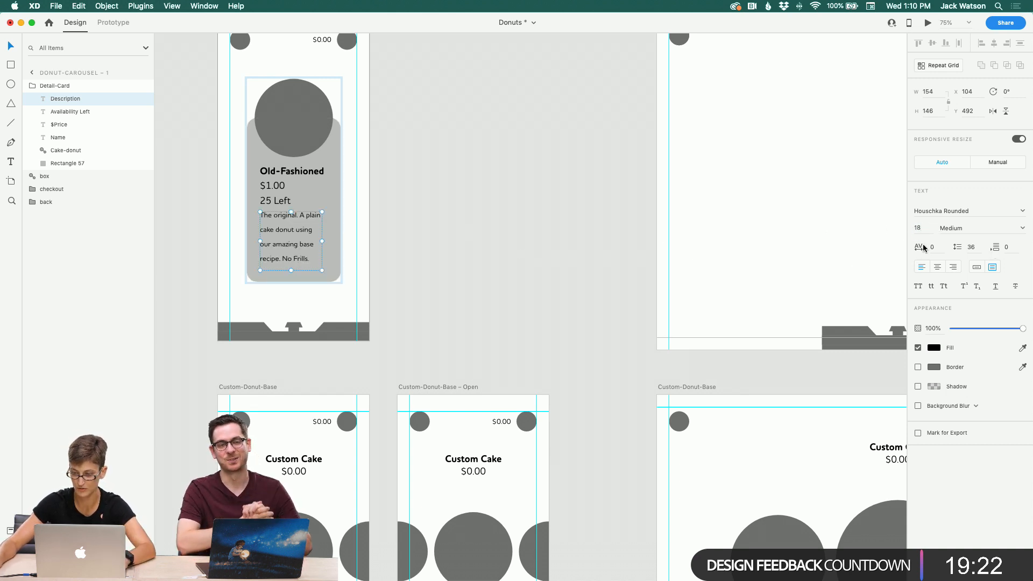
key("super+z")
Step: Apply the Houschka Rounded 18pt character style to the Description text
left_click(9, 531)
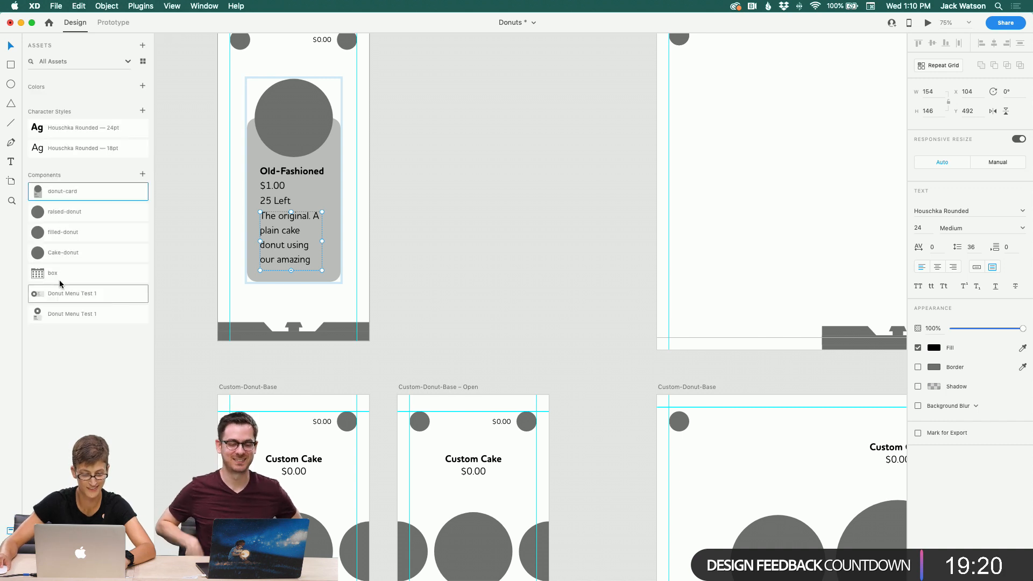
left_click(75, 148)
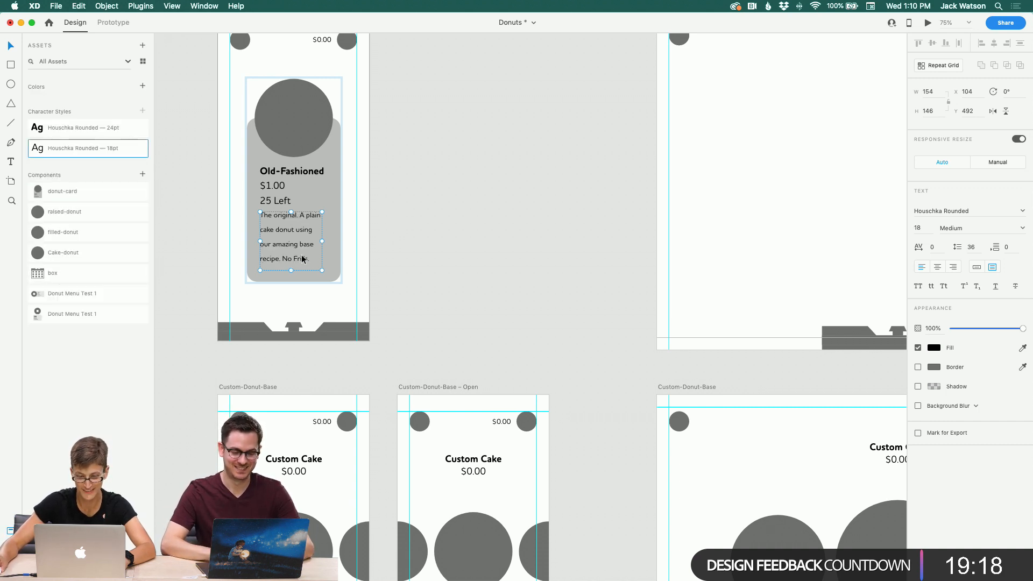
left_click(405, 250)
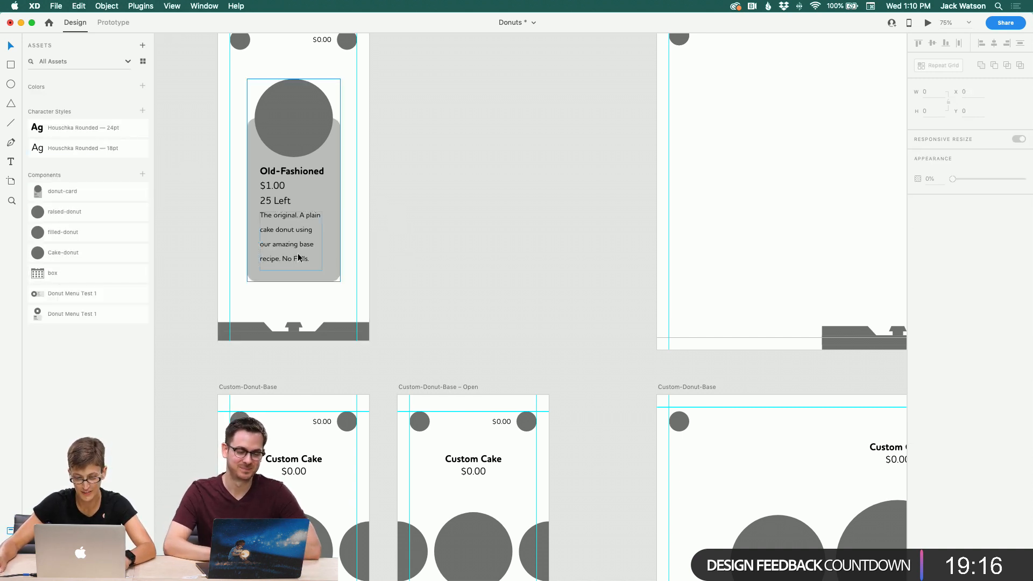
Step: Adjust the Description text area's height to about 151 inside the card
left_click(323, 258)
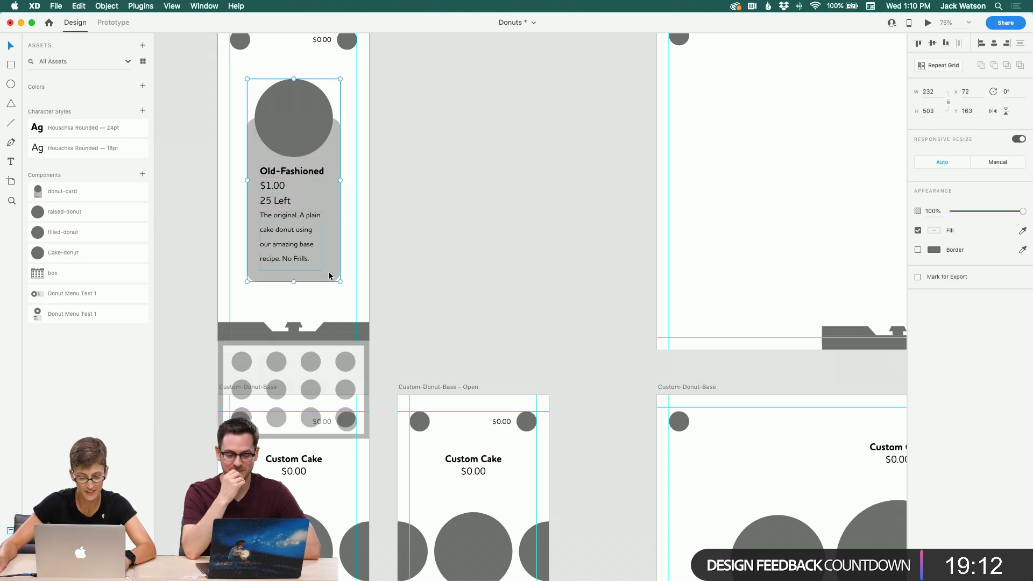
double_click(308, 280)
left_click(291, 258)
left_click_drag(292, 270, 292, 267)
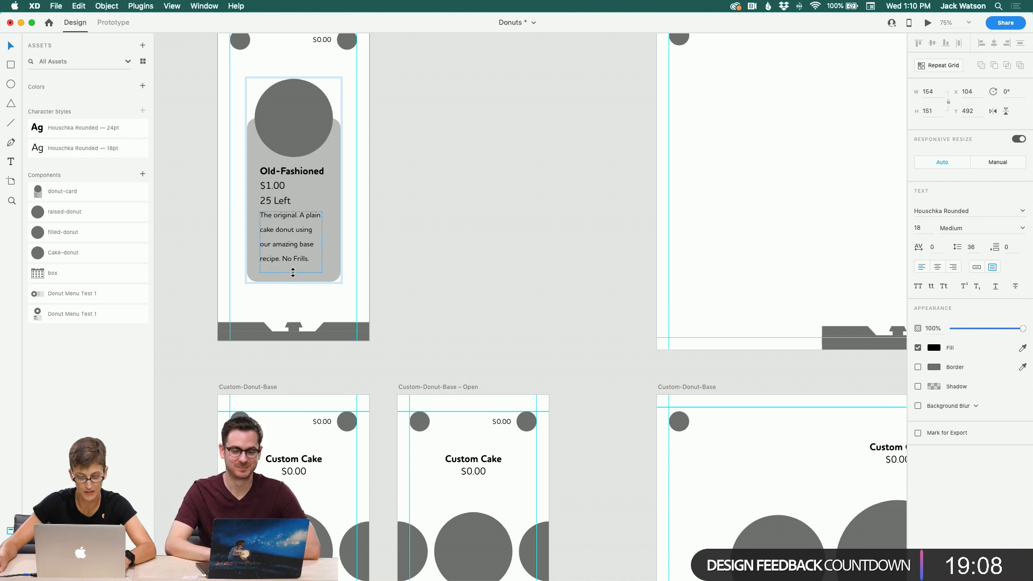
Step: Widen the card's background rectangle together with the Description text to the artboard's right guide
left_click(297, 279)
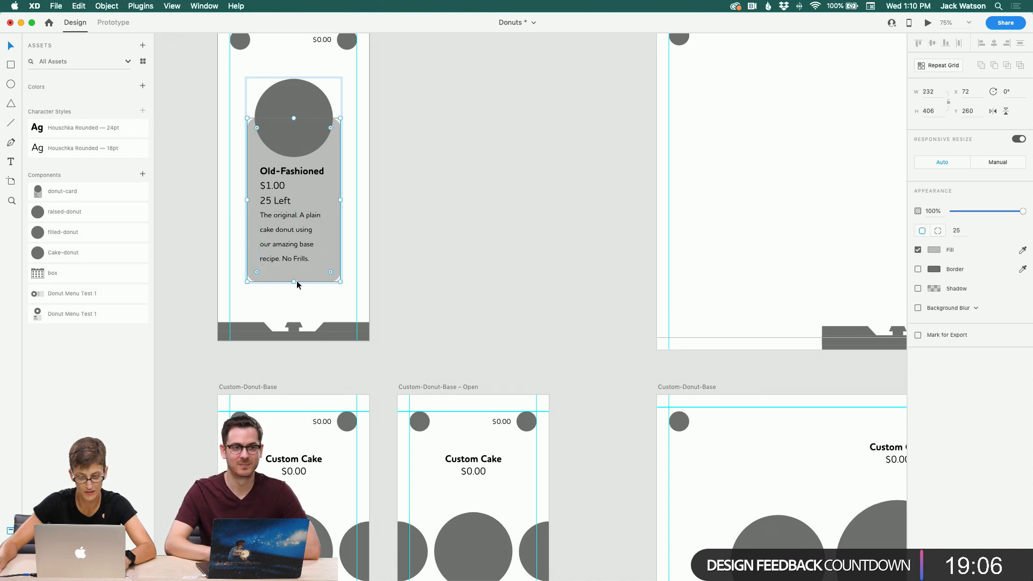
left_click(306, 230, "shift")
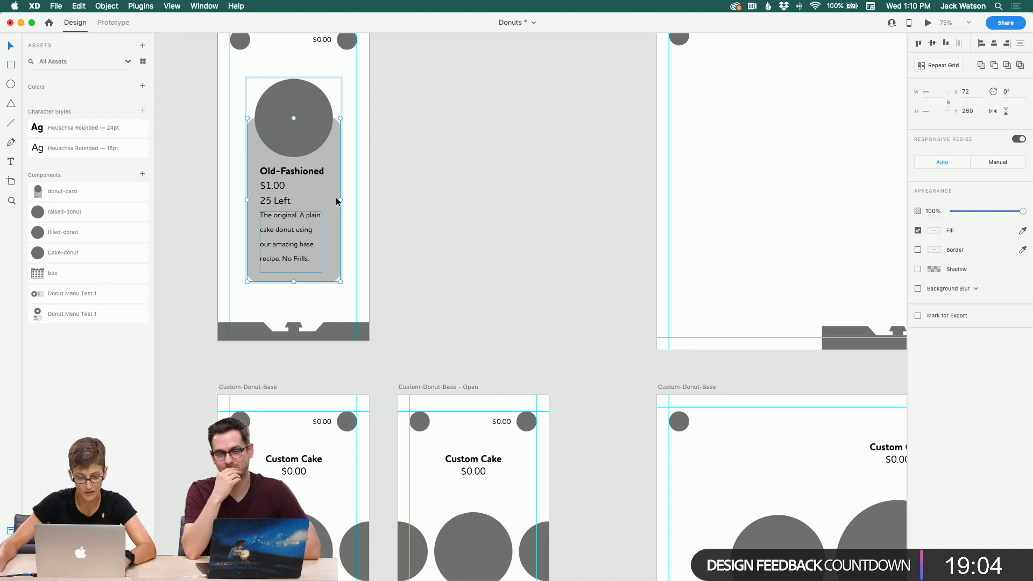
left_click_drag(340, 200, 357, 199)
left_click(436, 214)
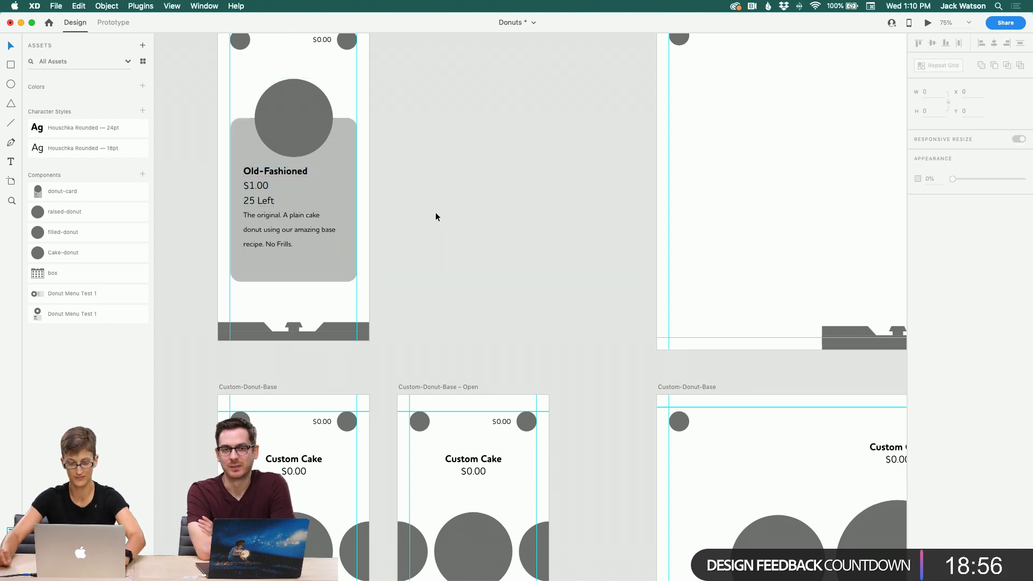
Step: Shorten the card's background rectangle from the bottom to about 383 high
scroll(303, 203, "right", 2)
scroll(303, 202, "up", 3)
scroll(303, 202, "left", 2)
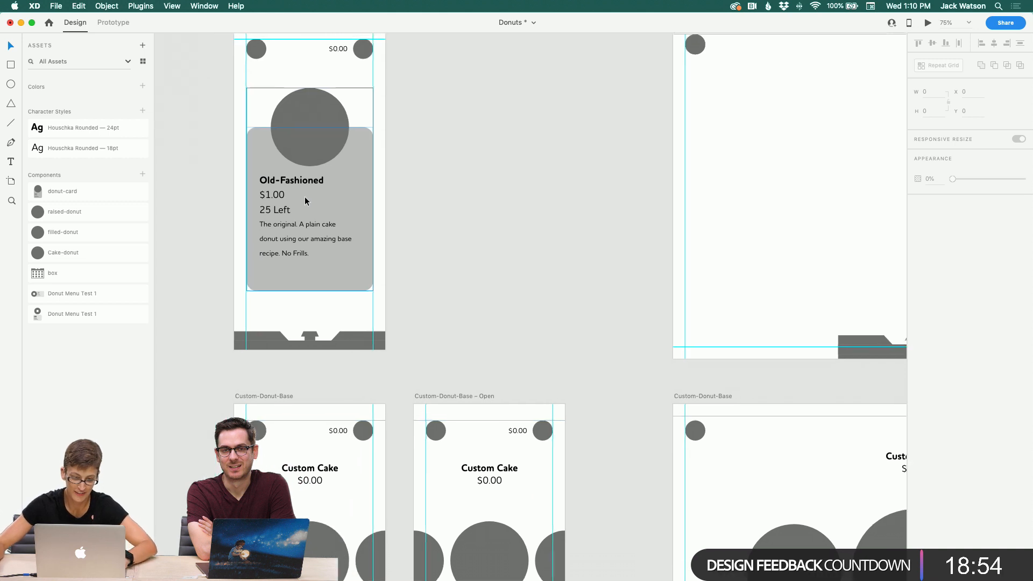
left_click(286, 319)
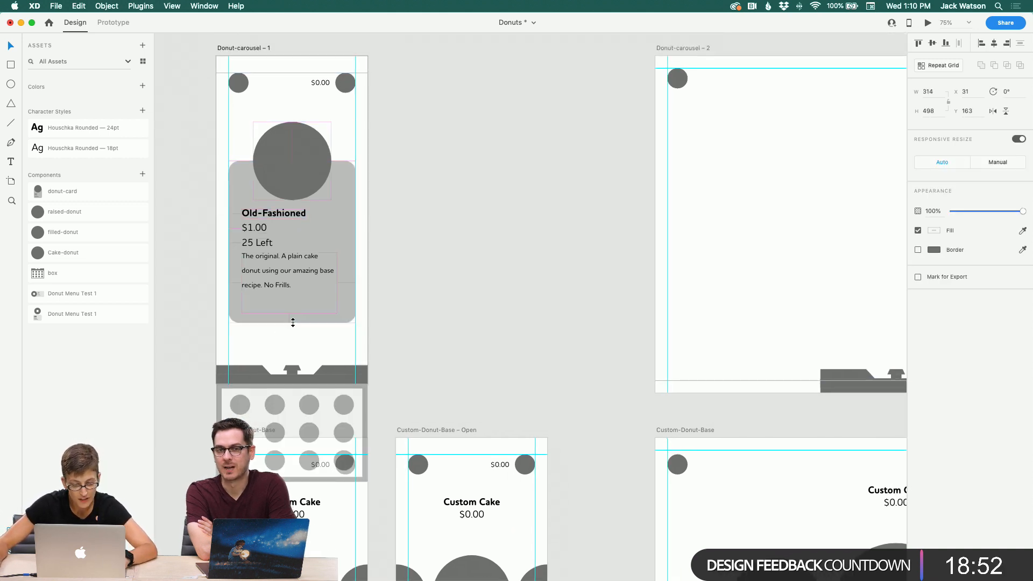
left_click(422, 312)
left_click(342, 181)
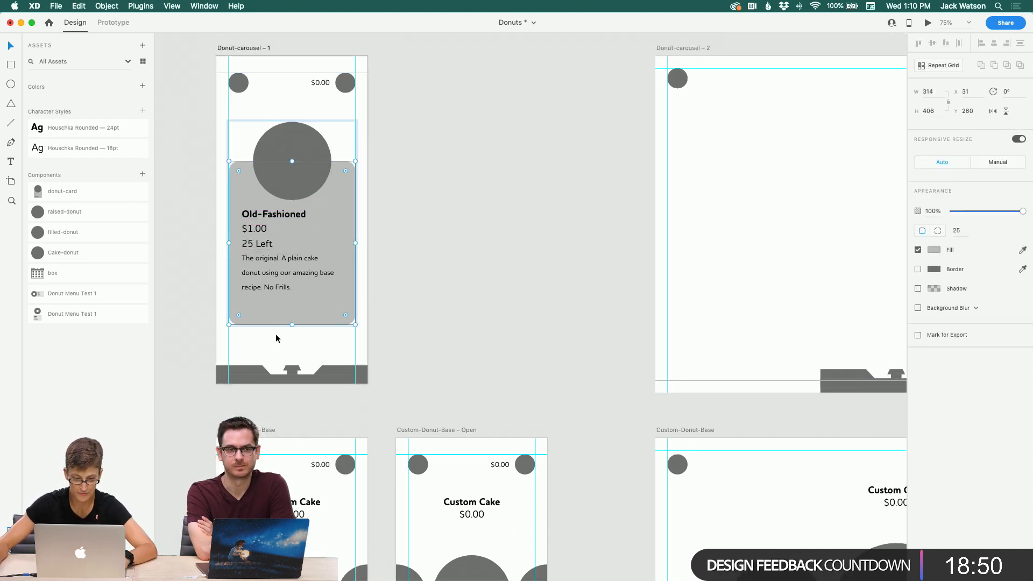
left_click_drag(292, 324, 292, 316)
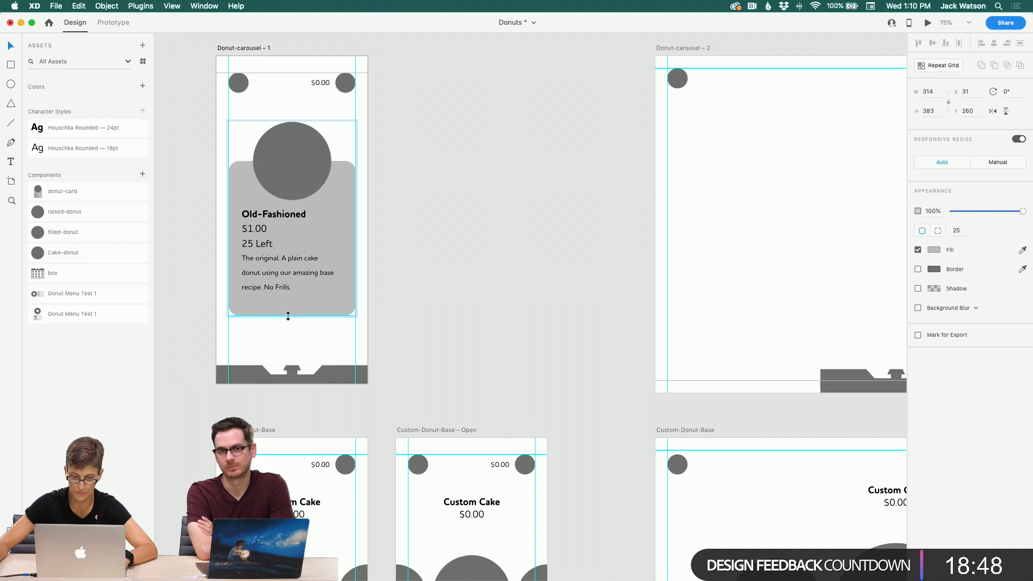
left_click(435, 261)
Step: Examine the Donut-carousel artboards and the detail card layouts side by side
scroll(435, 261, "up", 10)
scroll(435, 260, "left", 4)
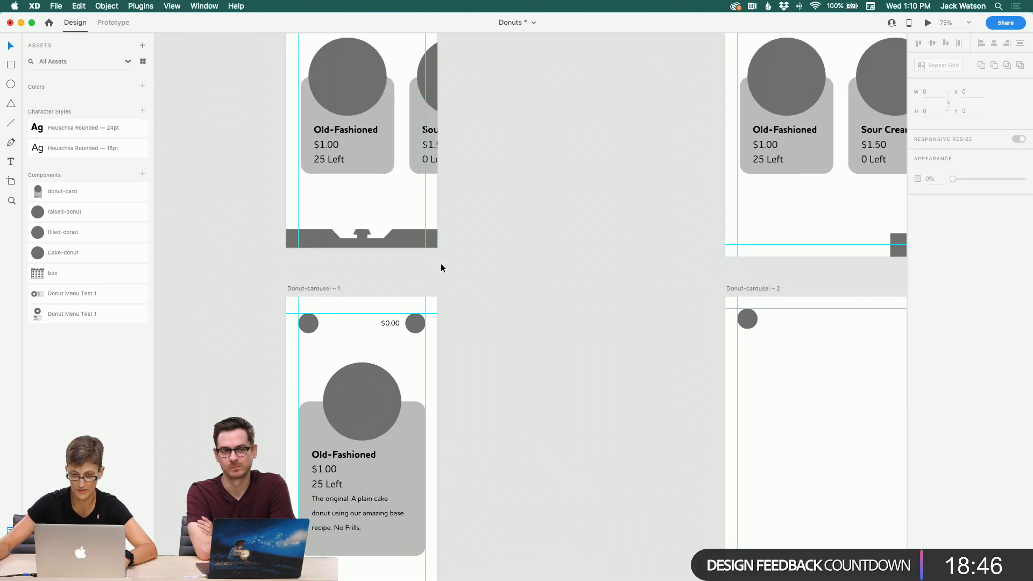
scroll(442, 265, "up", 4)
scroll(438, 264, "right", 6)
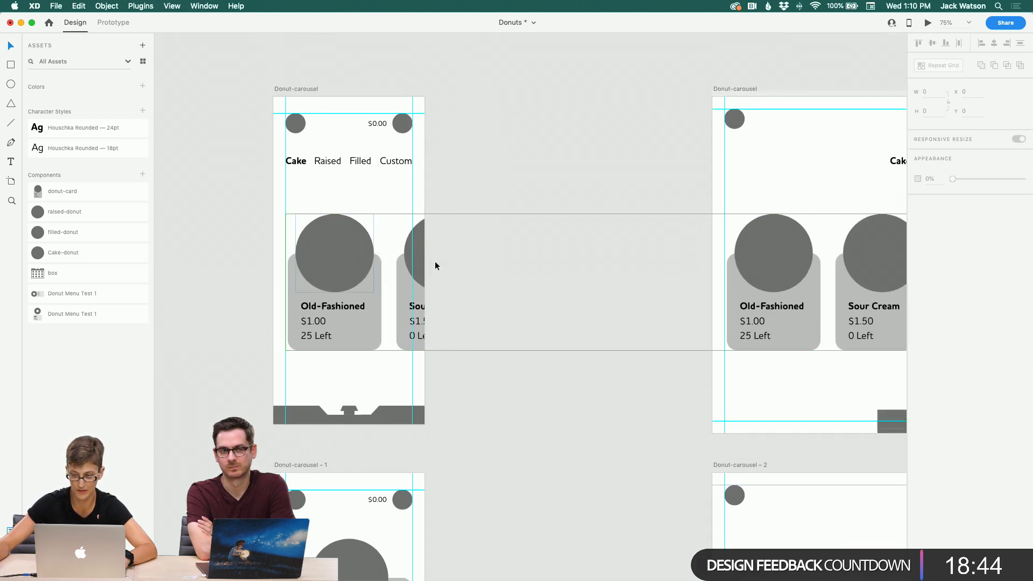
scroll(435, 263, "left", 1)
left_click(213, 90)
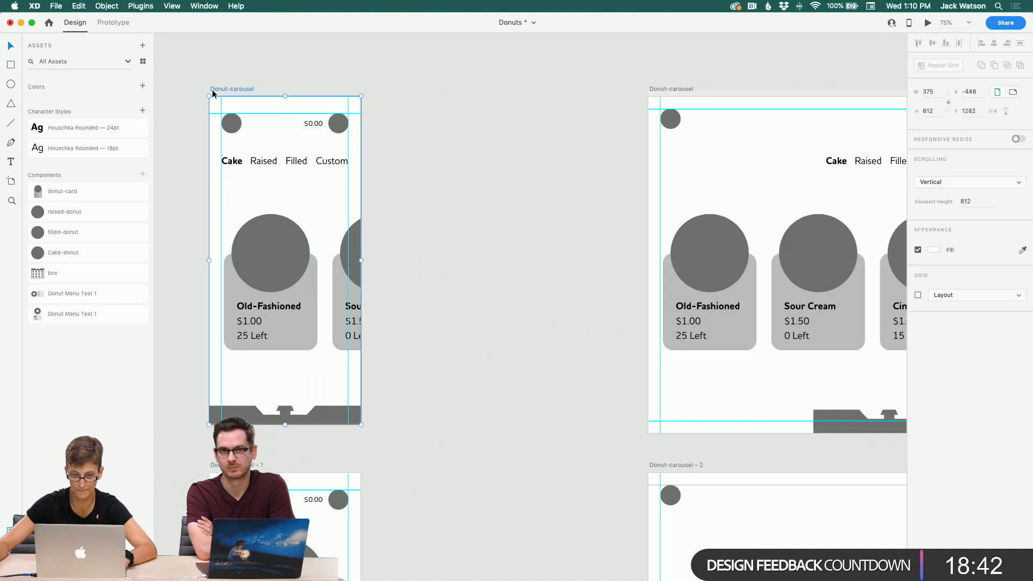
left_click(209, 65)
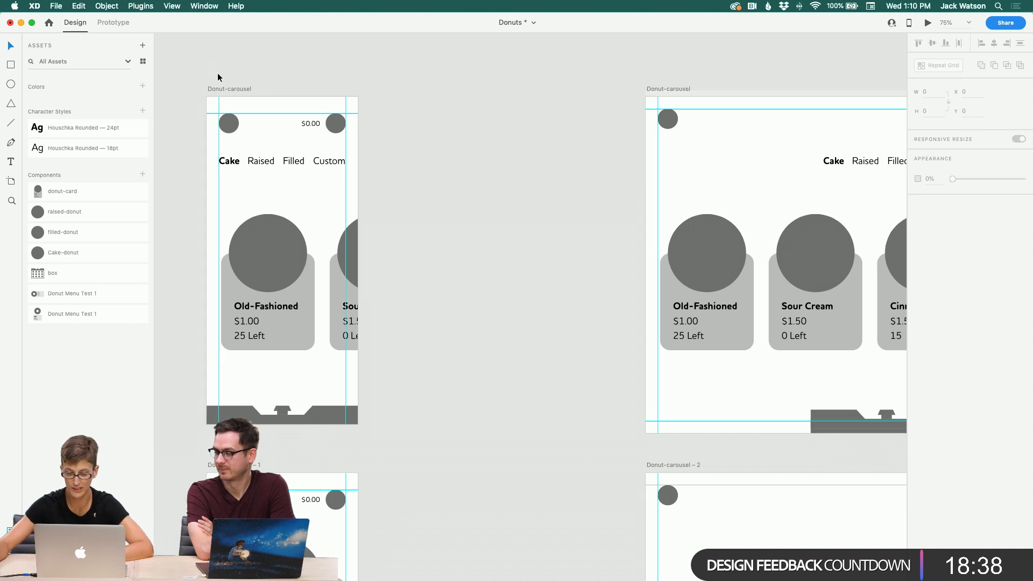
scroll(210, 69, "down", 2)
scroll(210, 68, "right", 2)
scroll(339, 324, "left", 3)
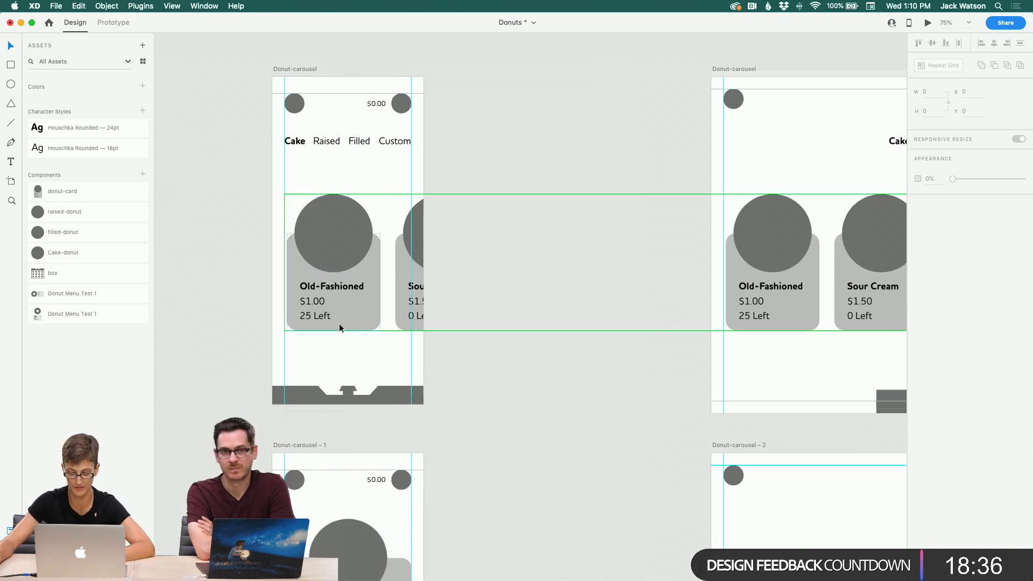
scroll(370, 341, "down", 2)
scroll(371, 345, "left", 2)
scroll(371, 344, "down", 4)
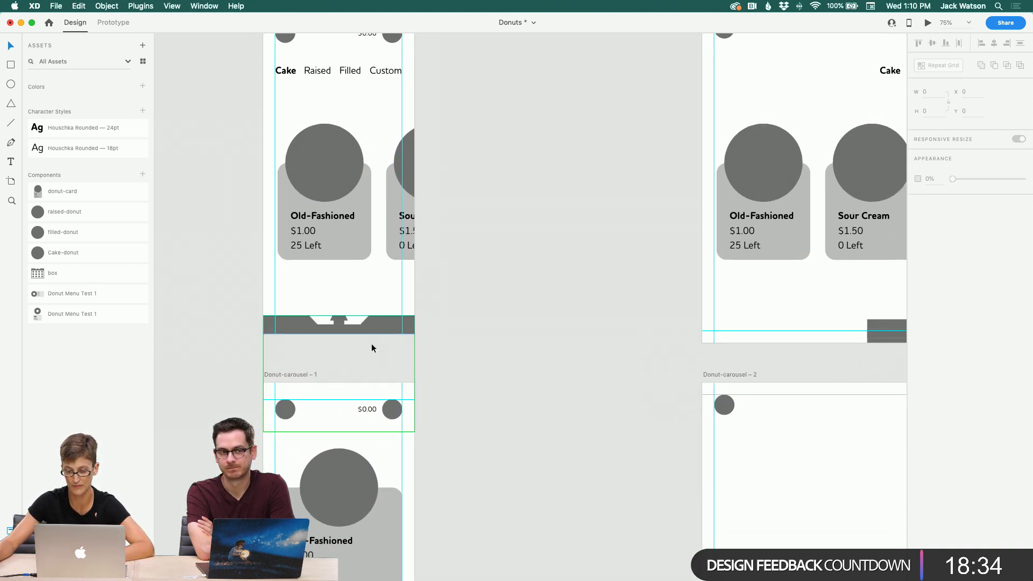
scroll(372, 345, "right", 3)
scroll(368, 349, "right", 2)
scroll(367, 349, "down", 1)
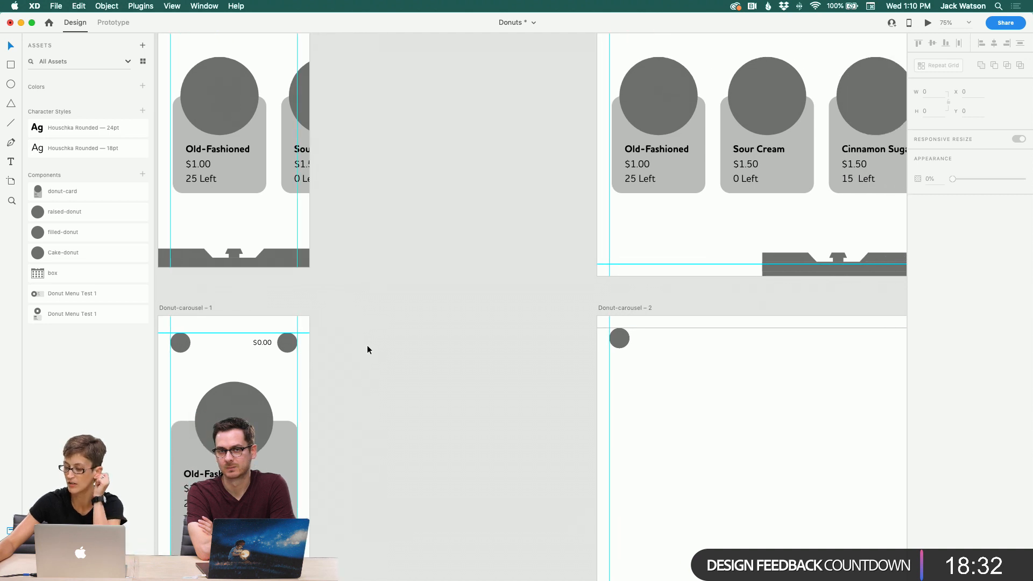
scroll(368, 350, "right", 2)
scroll(367, 350, "up", 2)
scroll(368, 351, "left", 1)
scroll(366, 349, "down", 6)
scroll(443, 330, "right", 2)
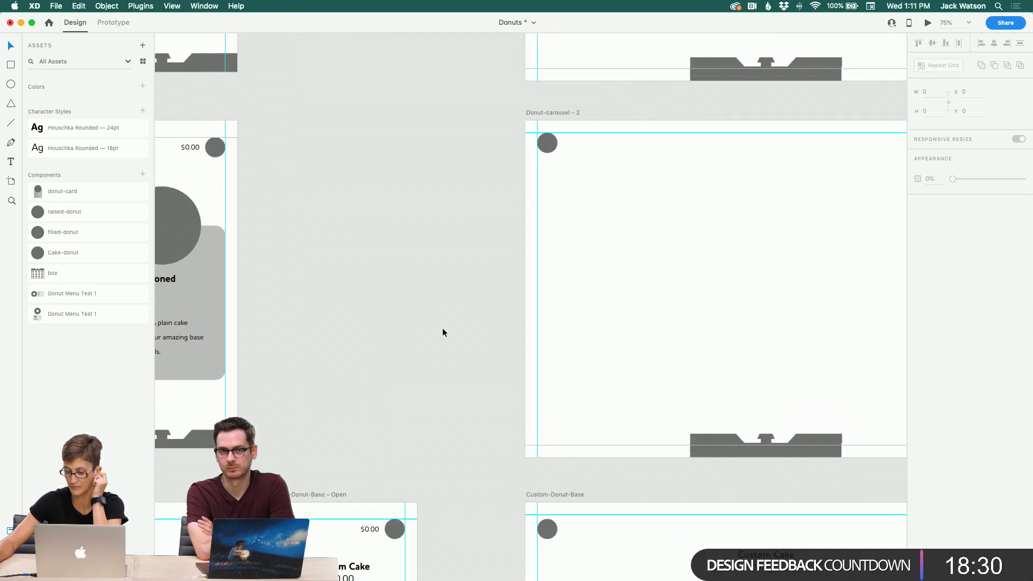
scroll(645, 271, "right", 1)
scroll(646, 270, "left", 8)
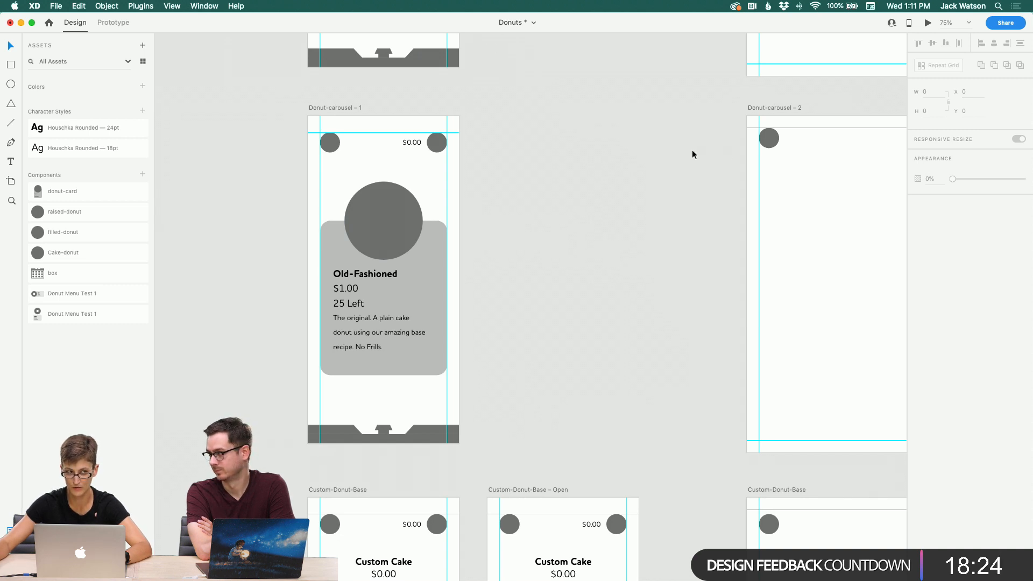
scroll(692, 149, "left", 2)
scroll(688, 147, "left", 4)
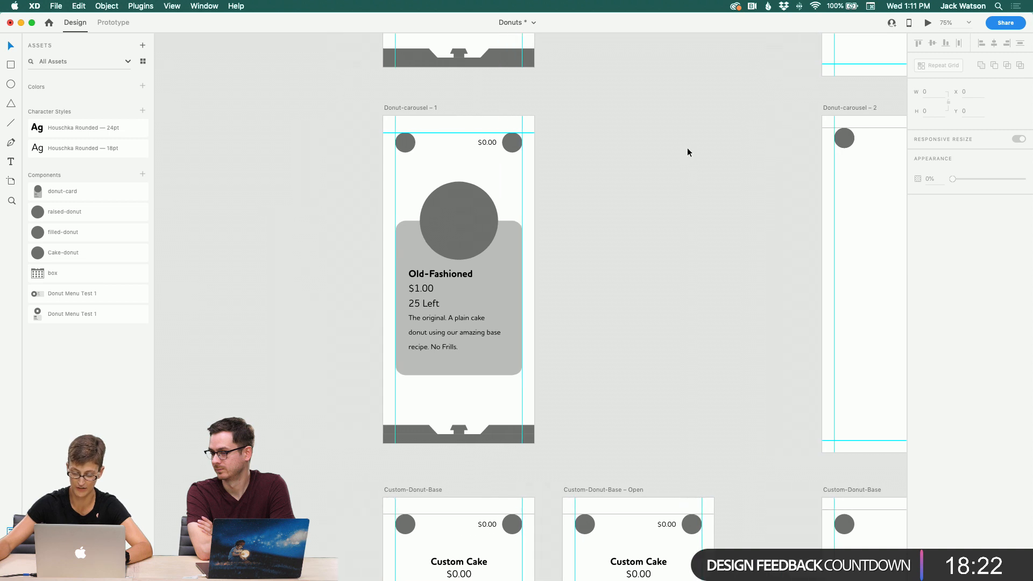
scroll(687, 147, "up", 1)
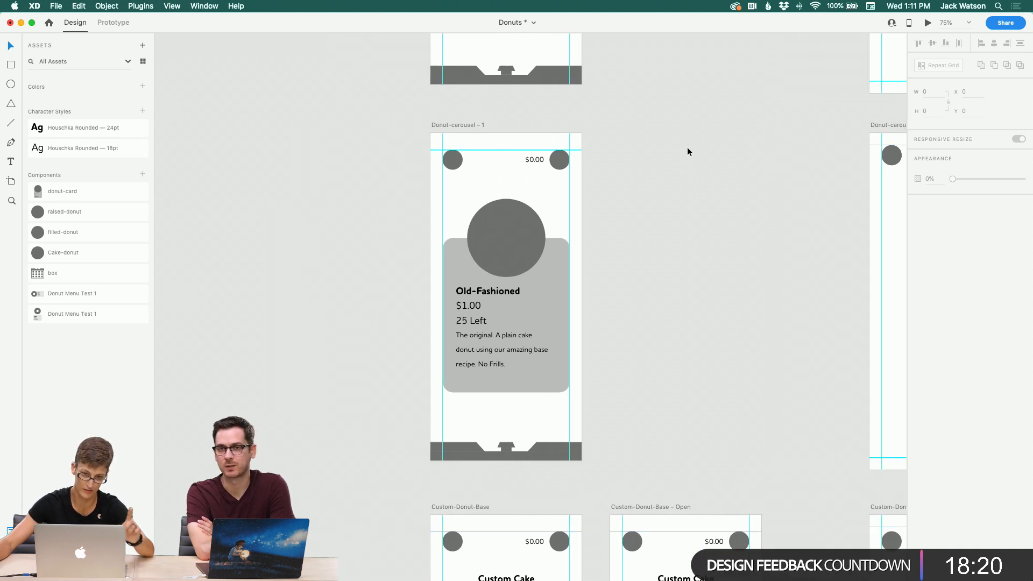
scroll(686, 147, "right", 3)
scroll(685, 147, "down", 1)
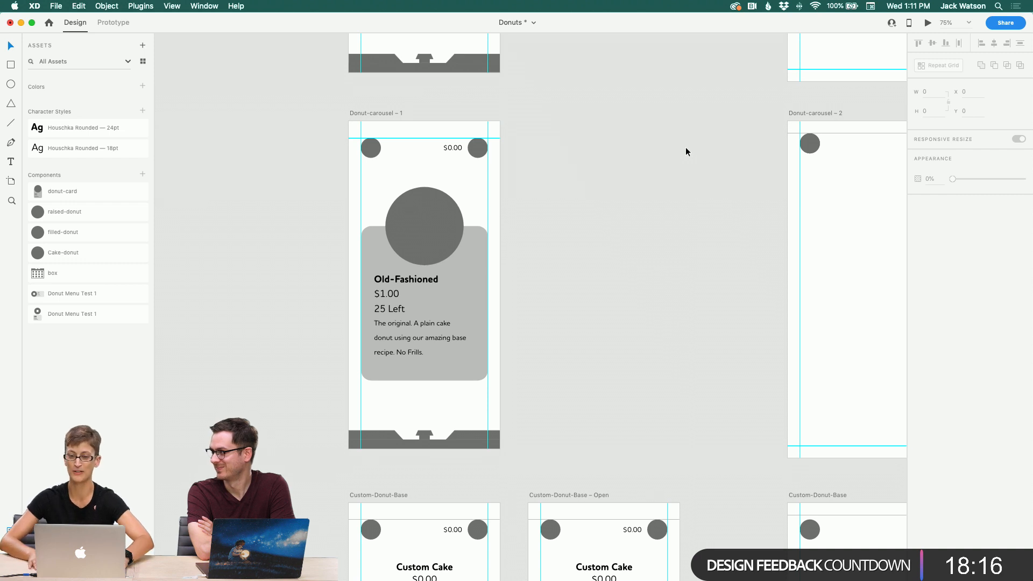
scroll(677, 147, "right", 4)
scroll(655, 147, "down", 1)
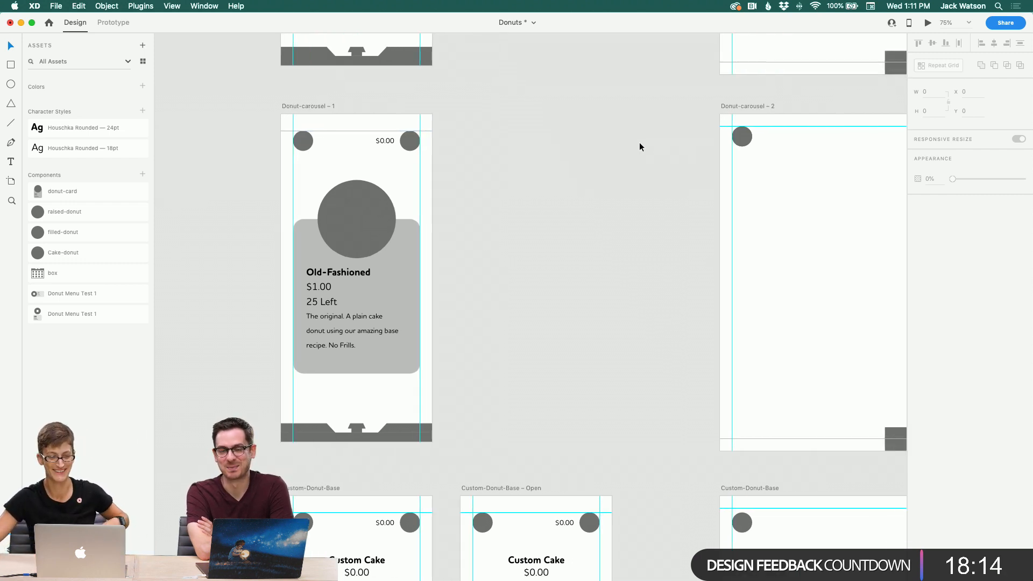
scroll(640, 142, "left", 2)
scroll(610, 154, "left", 3)
Step: Paste the detail card into the Donut-carousel – 2 artboard and move it into position
left_click(434, 210)
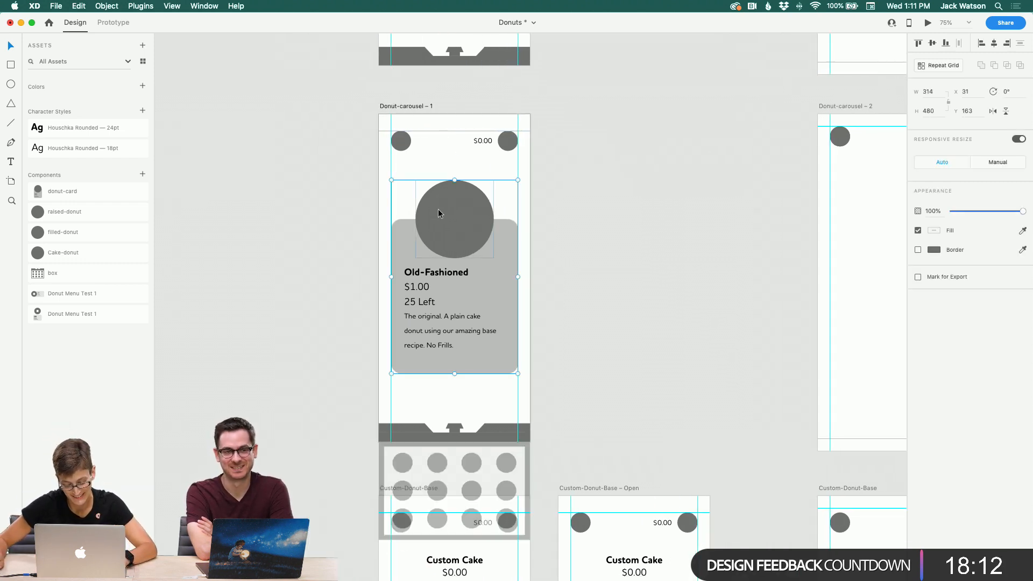
scroll(643, 253, "right", 10)
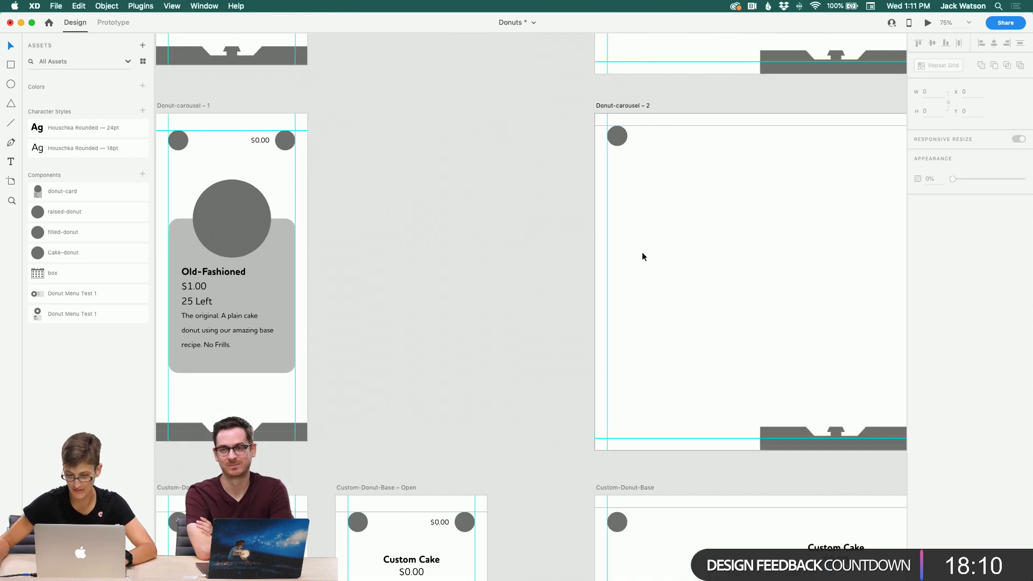
key("super+v")
scroll(642, 256, "right", 7)
left_click_drag(521, 224, 528, 289)
scroll(752, 241, "right", 2)
double_click(641, 226)
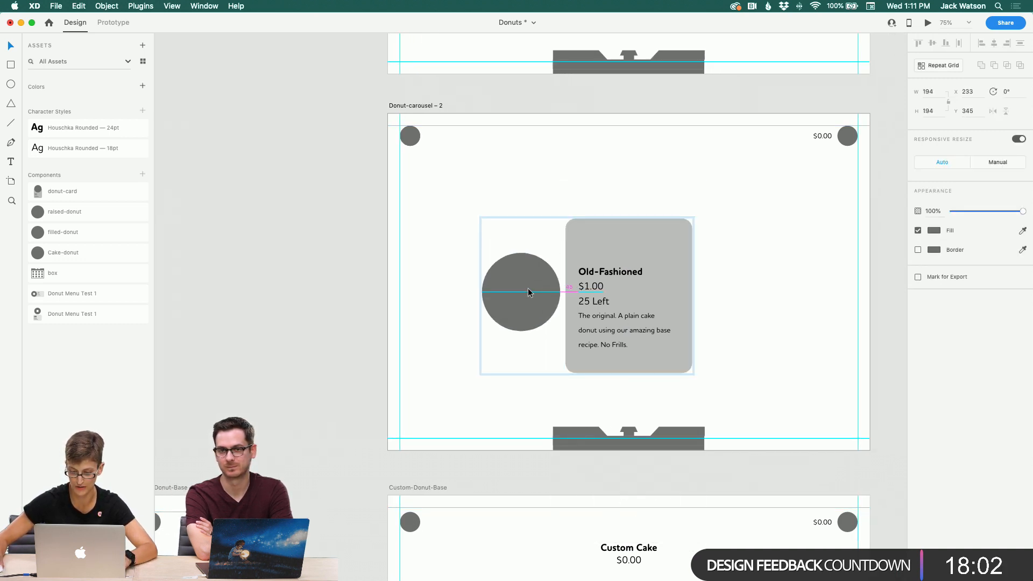
Step: Shorten the pasted card's background rectangle from the top to about 332 high, undoing a trial widening
left_click(651, 296)
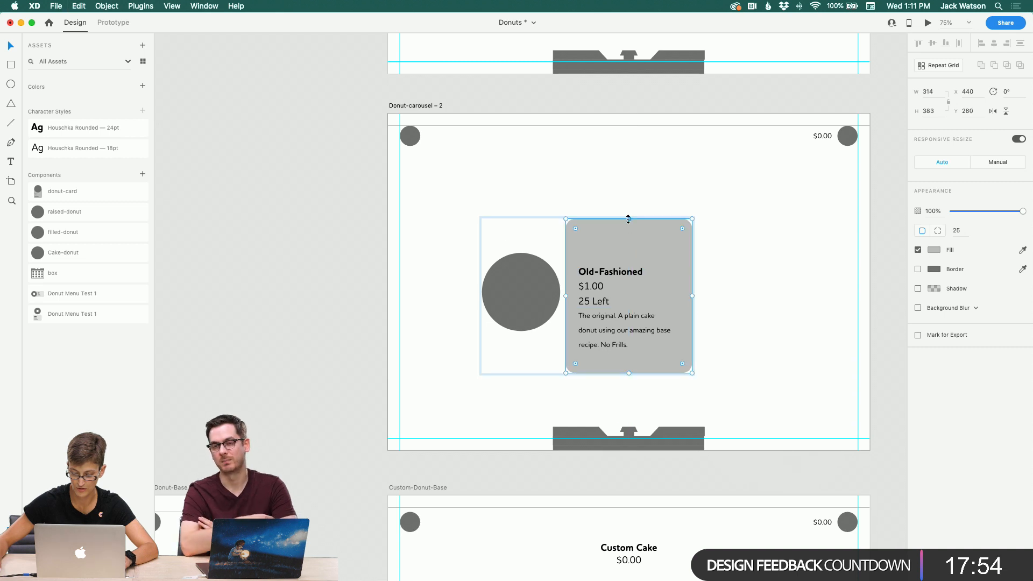
left_click_drag(628, 219, 628, 239)
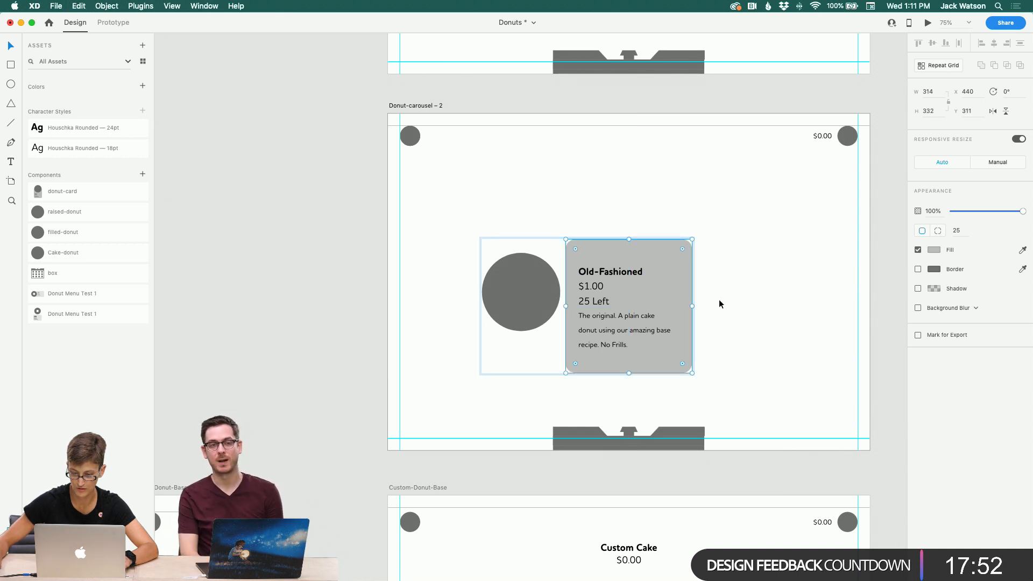
left_click_drag(693, 307, 741, 307)
key("super+z")
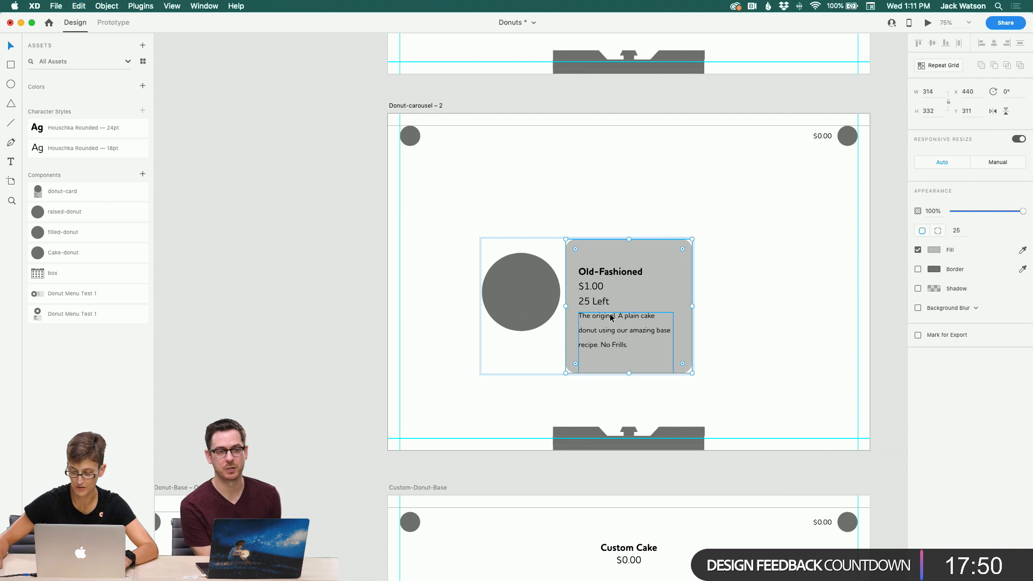
Step: Select the card's background and text layers and stretch them wider to the right
left_click_drag(651, 222, 602, 334)
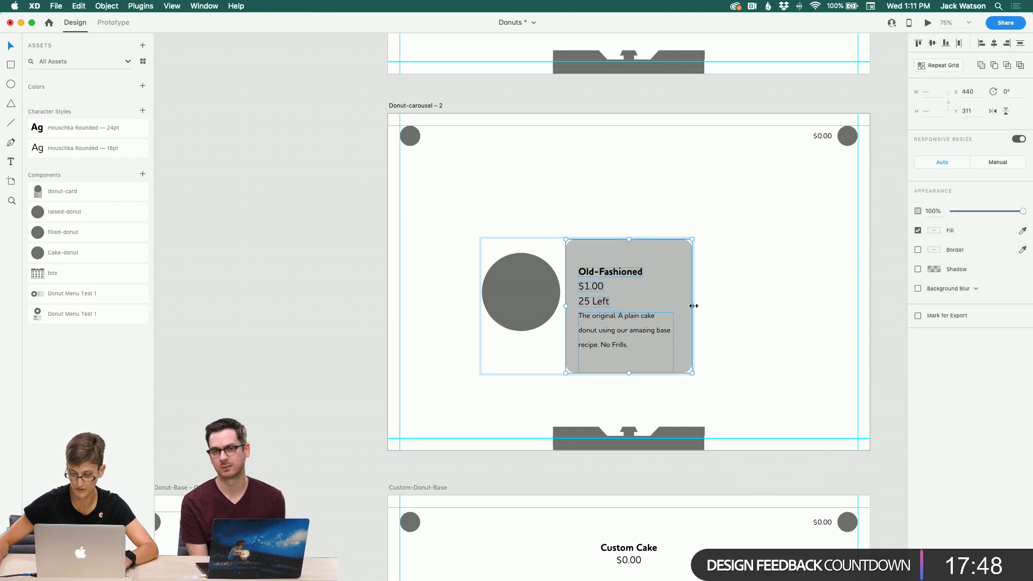
left_click_drag(694, 306, 749, 312)
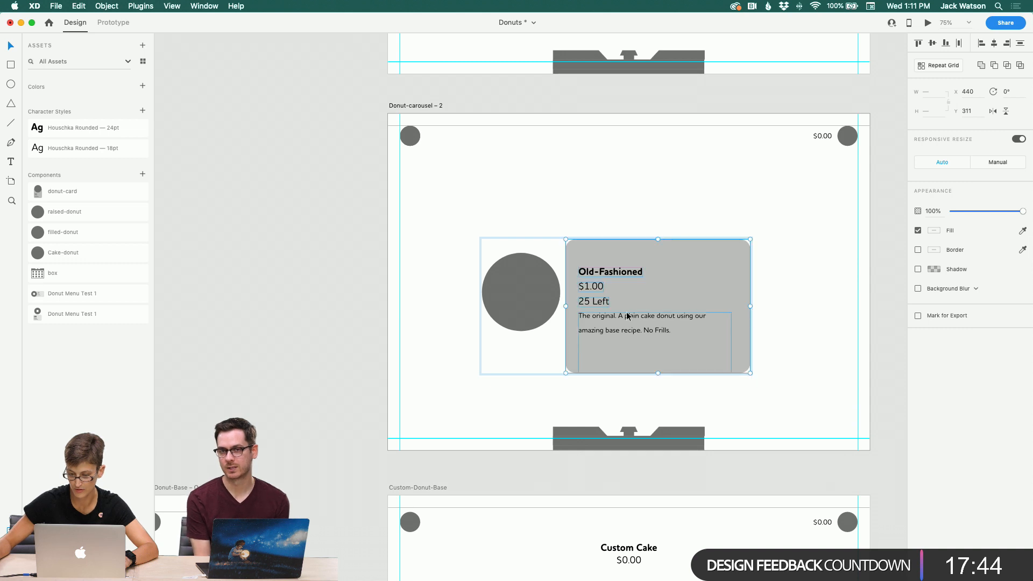
Step: Shorten the description text box from the bottom to about 71 high
key("Escape")
left_click(667, 318)
double_click(667, 317)
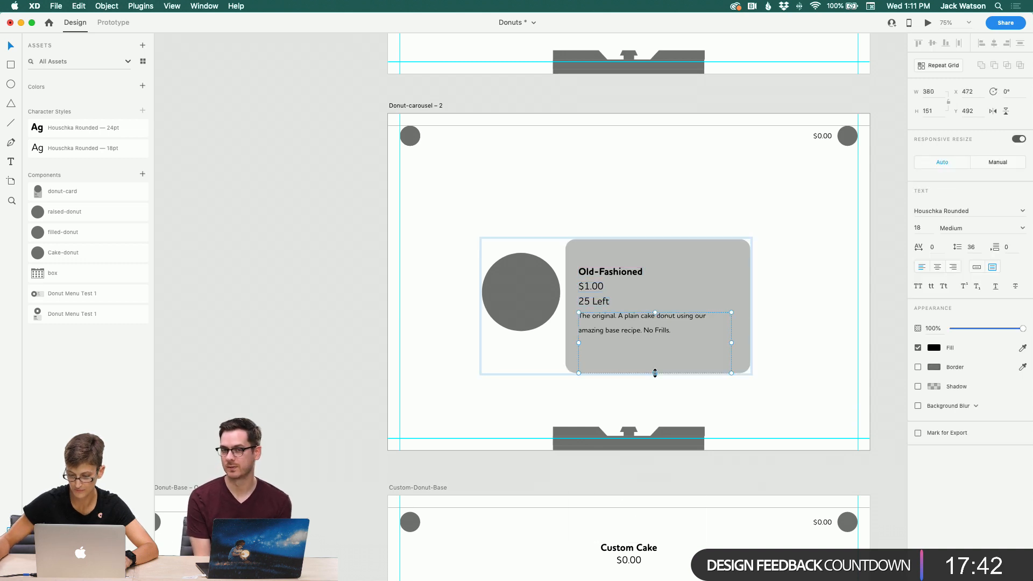
left_click_drag(655, 371, 650, 342)
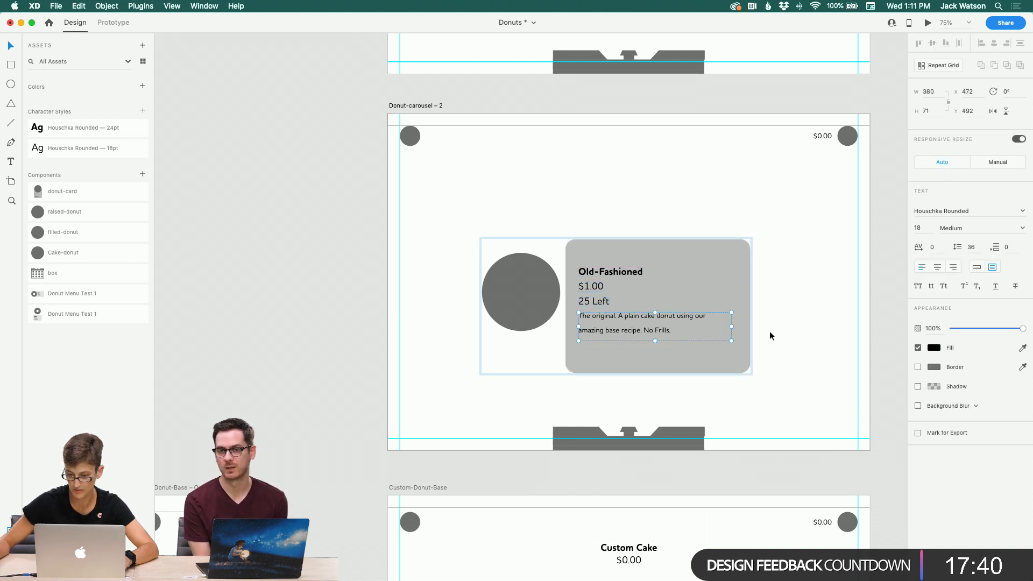
Step: Enlarge the donut circle from its corner to about 208 × 208
left_click(534, 302)
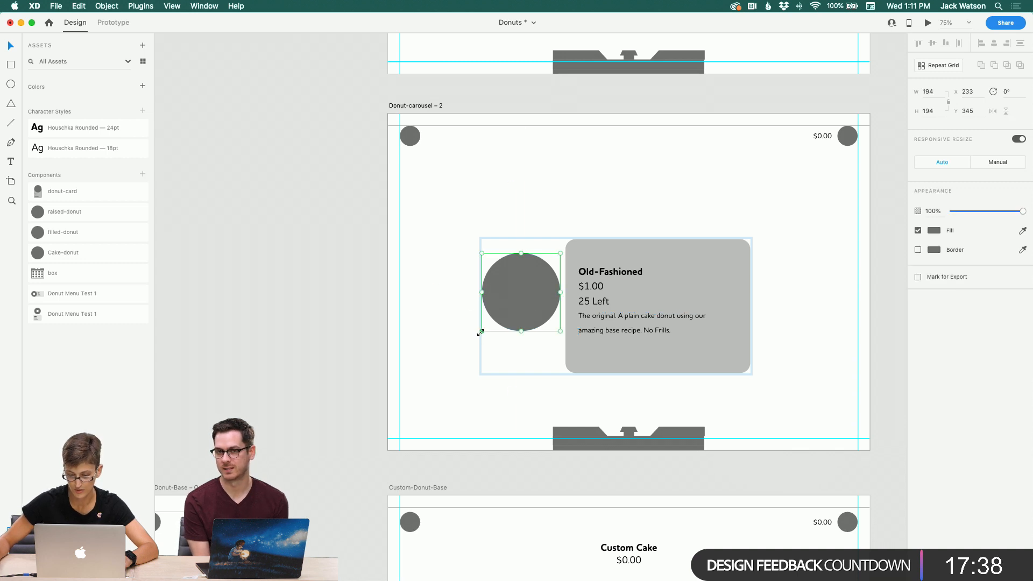
left_click_drag(481, 332, 476, 337)
Step: Try to enlarge the donut circle further and undo the resize
key("z")
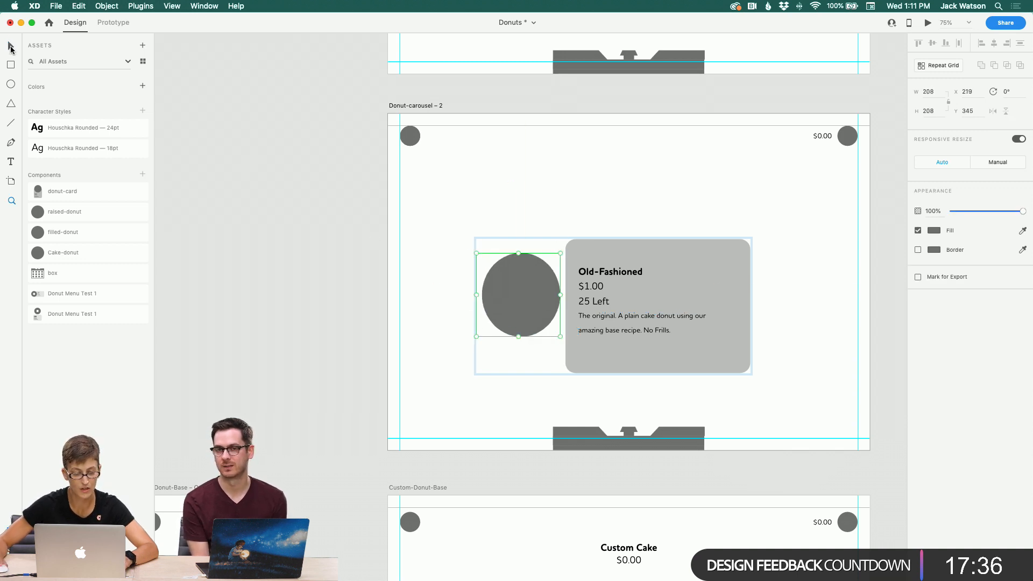
left_click(457, 295)
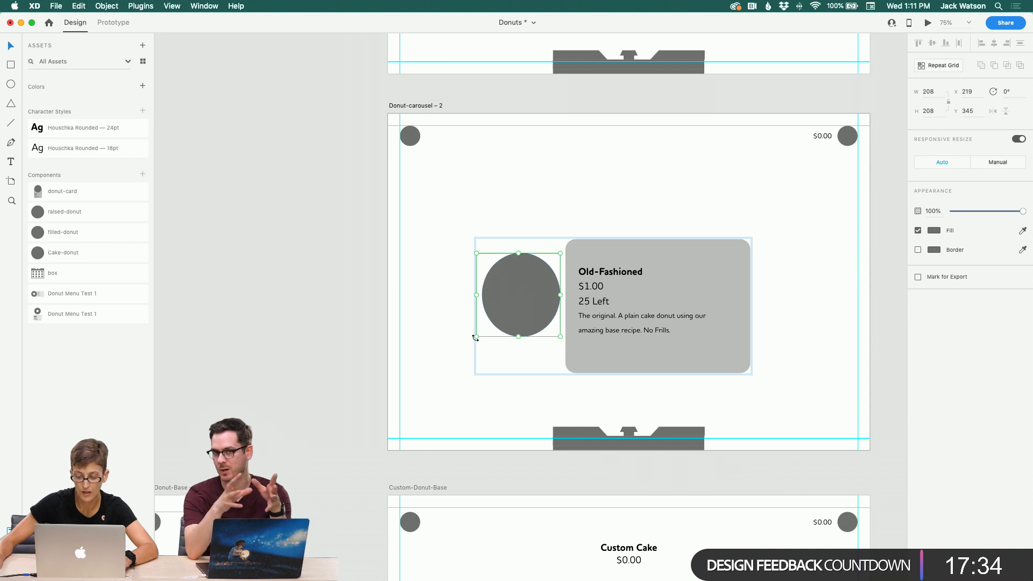
left_click_drag(476, 337, 451, 345)
key("super+z")
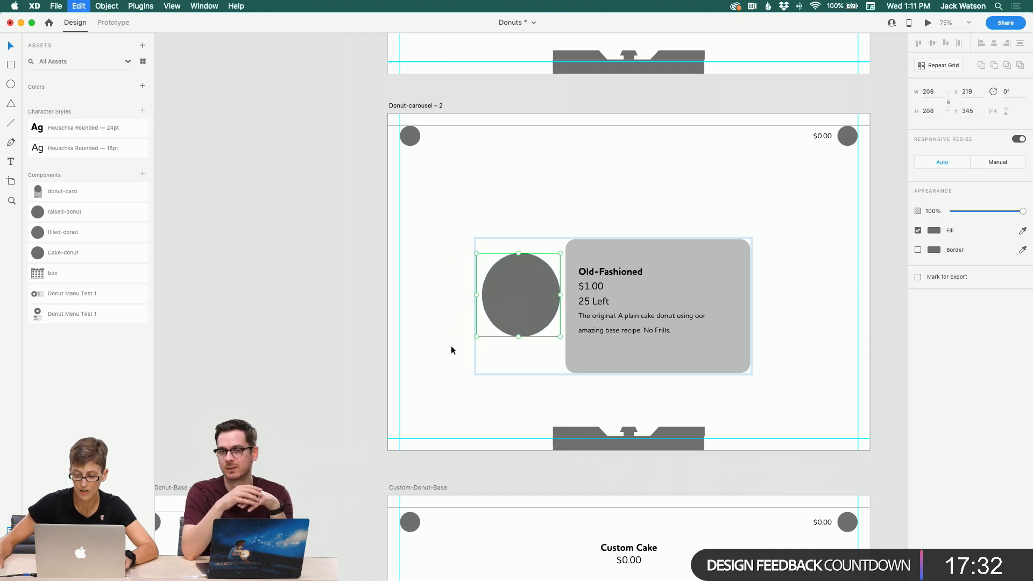
Step: Center the whole donut card group horizontally and vertically within the Donut-carousel – 2 artboard
left_click(445, 325)
scroll(444, 312, "right", 3)
scroll(444, 312, "down", 1)
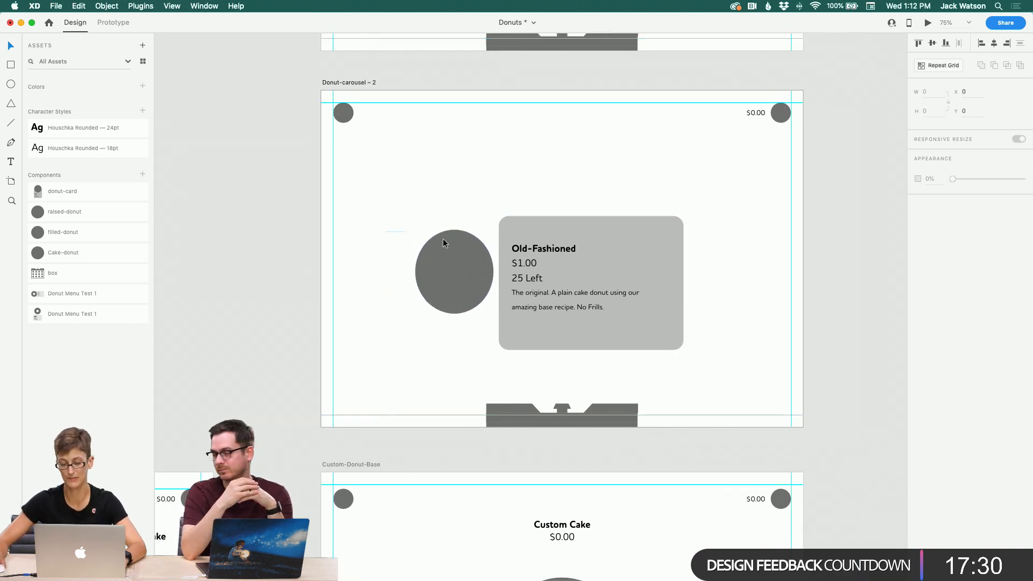
left_click(444, 238)
left_click(994, 43)
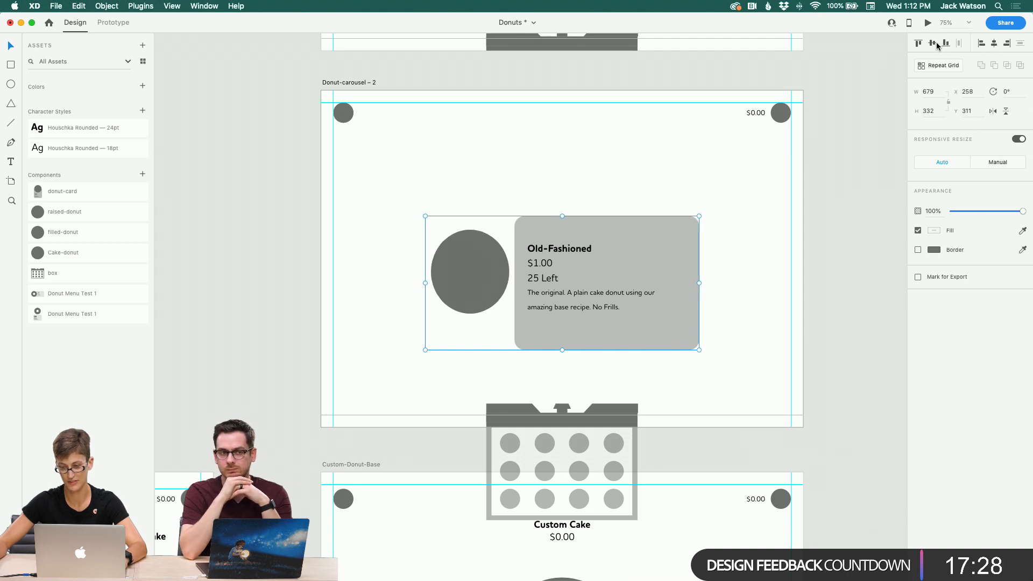
left_click(932, 43)
left_click(728, 210)
Step: Compare the card layouts on the Donut-carousel – 1 and Donut-carousel – 2 artboards
scroll(728, 210, "up", 6)
scroll(730, 213, "down", 9)
scroll(731, 214, "left", 5)
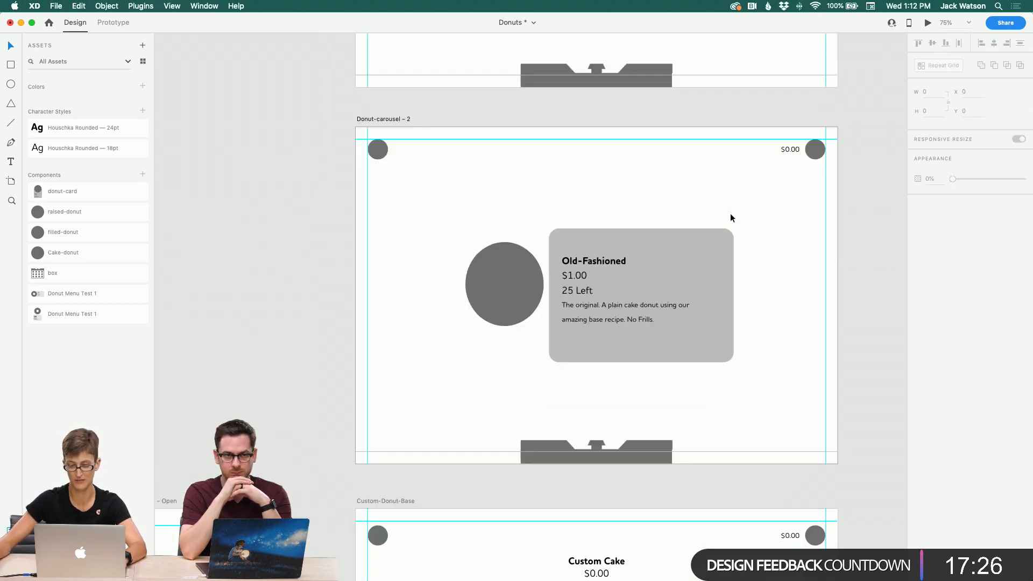
scroll(731, 213, "up", 6)
scroll(731, 213, "left", 1)
scroll(731, 213, "right", 4)
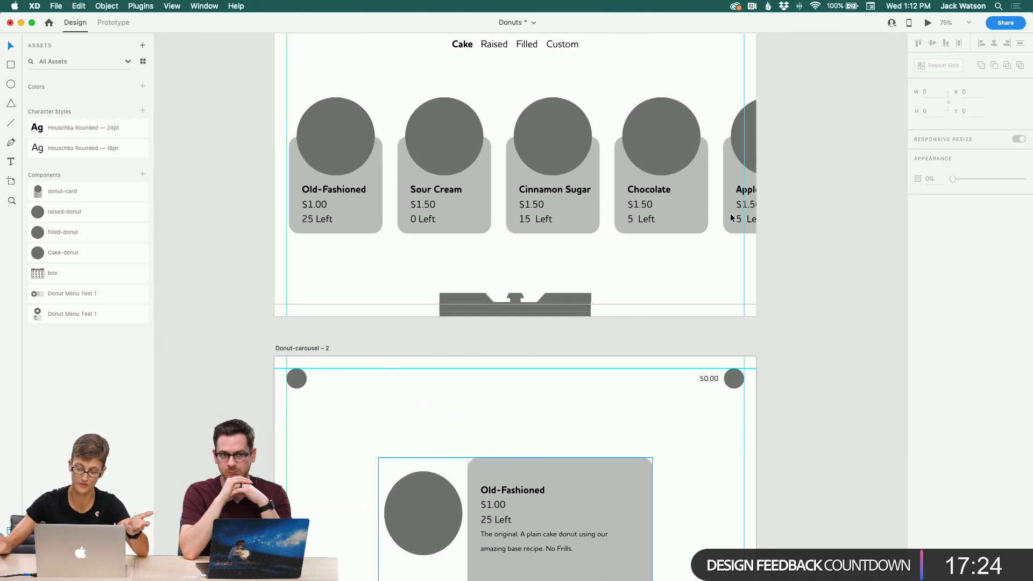
scroll(730, 214, "down", 3)
scroll(731, 214, "left", 2)
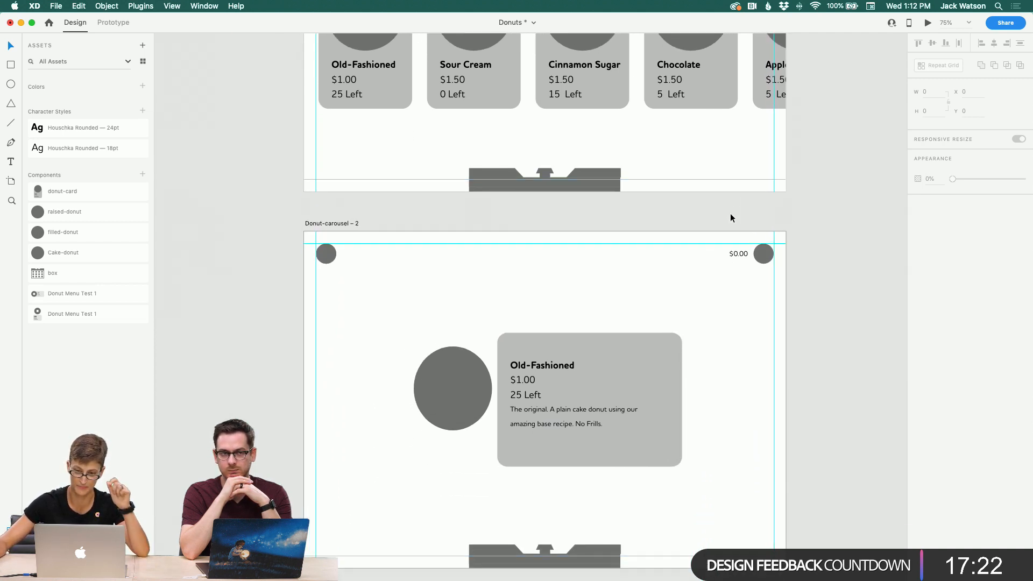
scroll(730, 213, "down", 2)
scroll(731, 213, "left", 7)
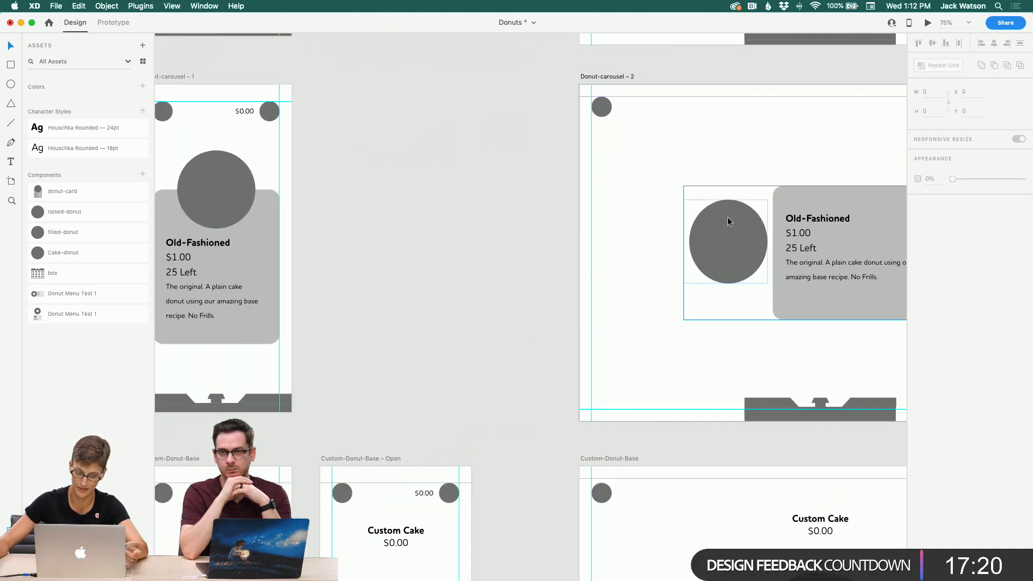
scroll(727, 217, "left", 1)
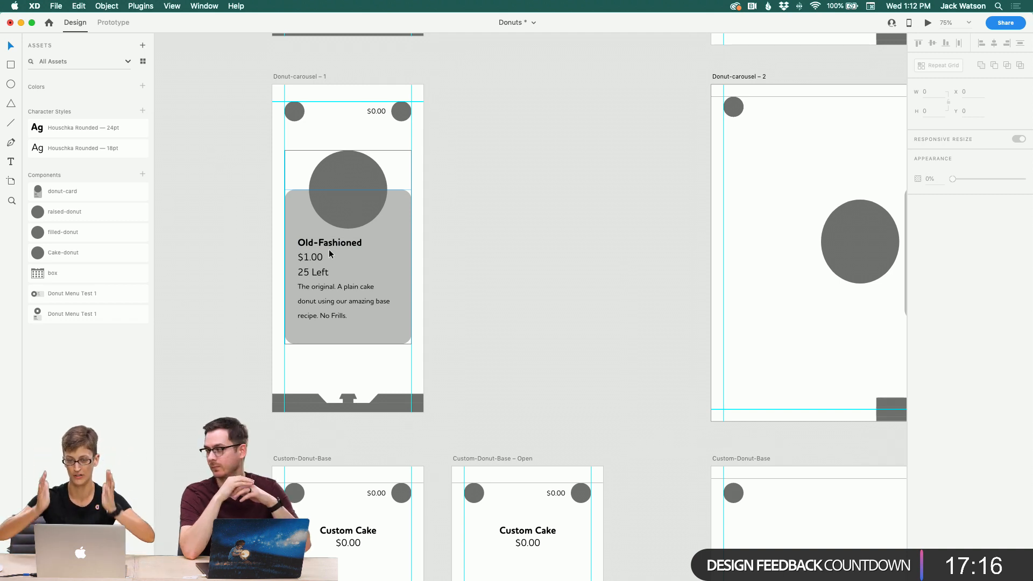
scroll(327, 254, "right", 1)
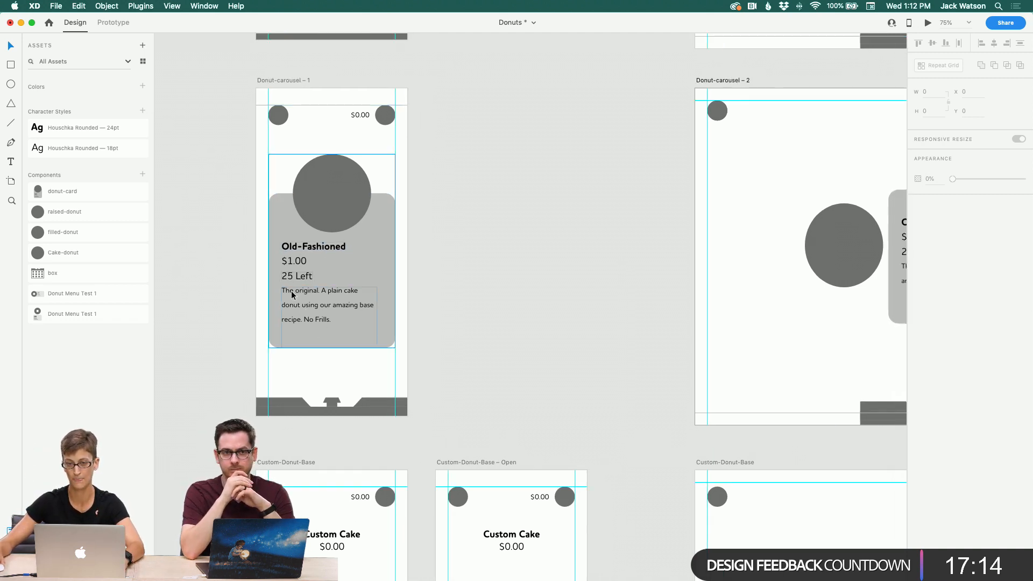
scroll(291, 291, "right", 5)
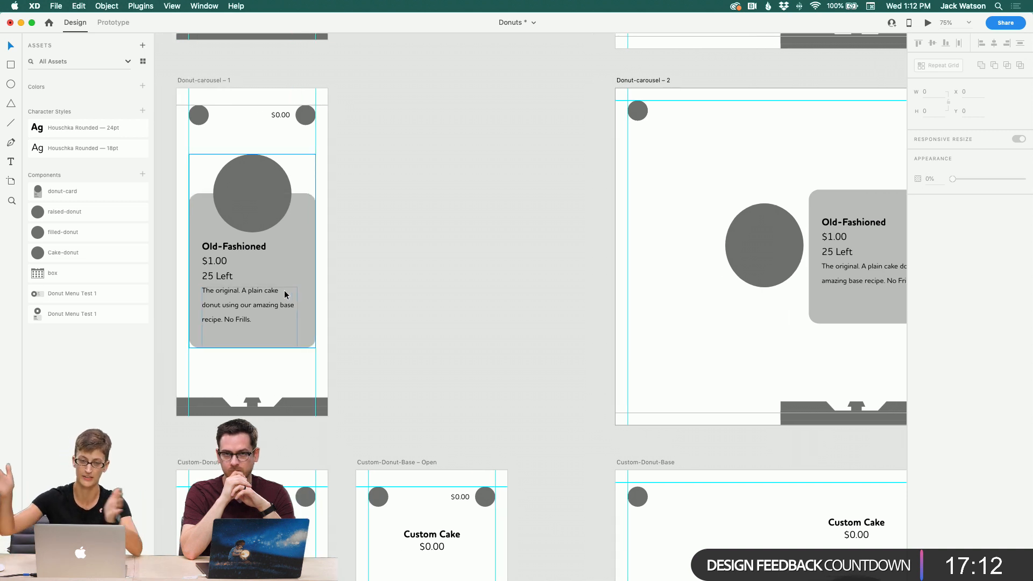
scroll(621, 292, "right", 10)
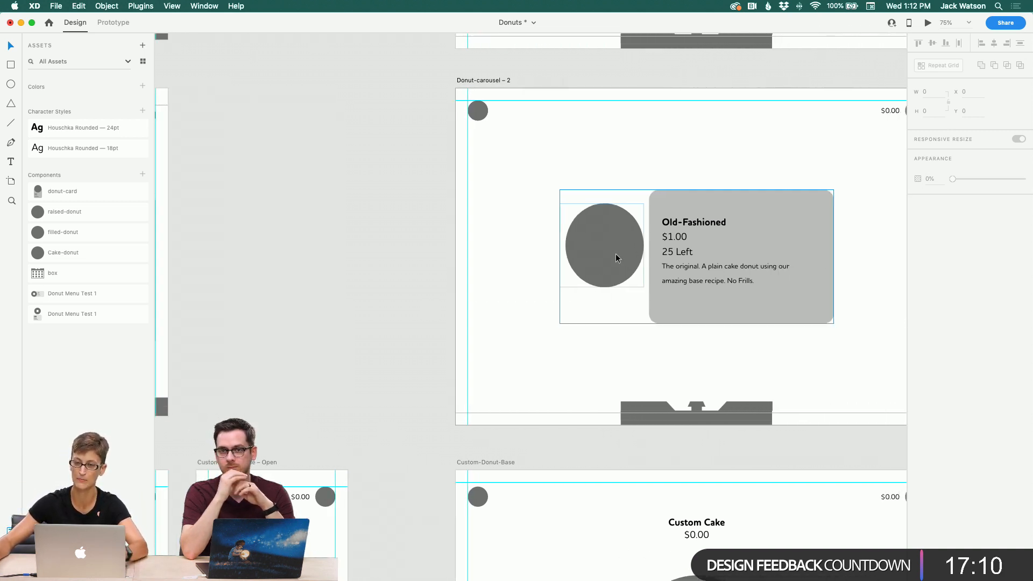
scroll(616, 258, "right", 7)
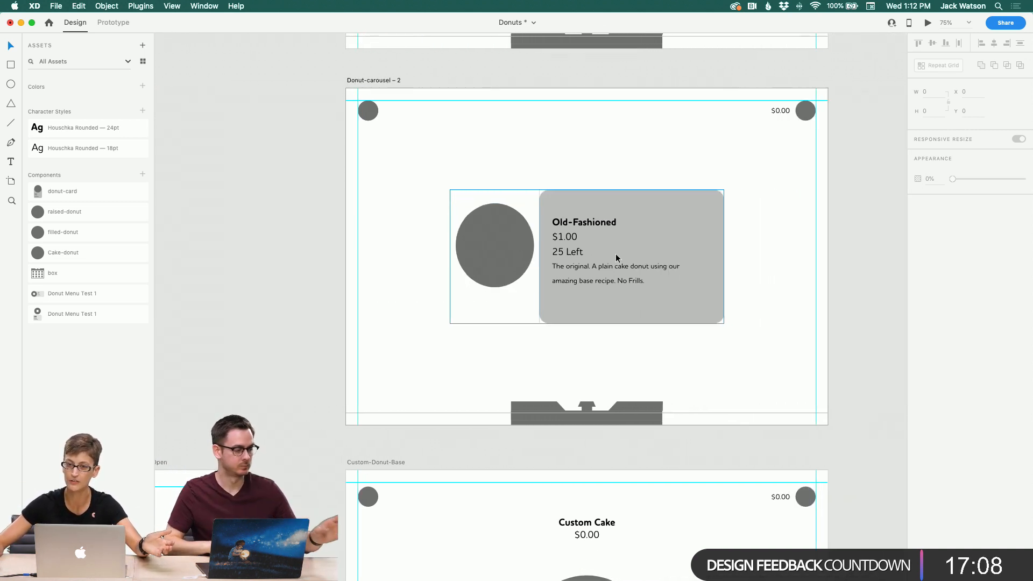
scroll(618, 258, "right", 1)
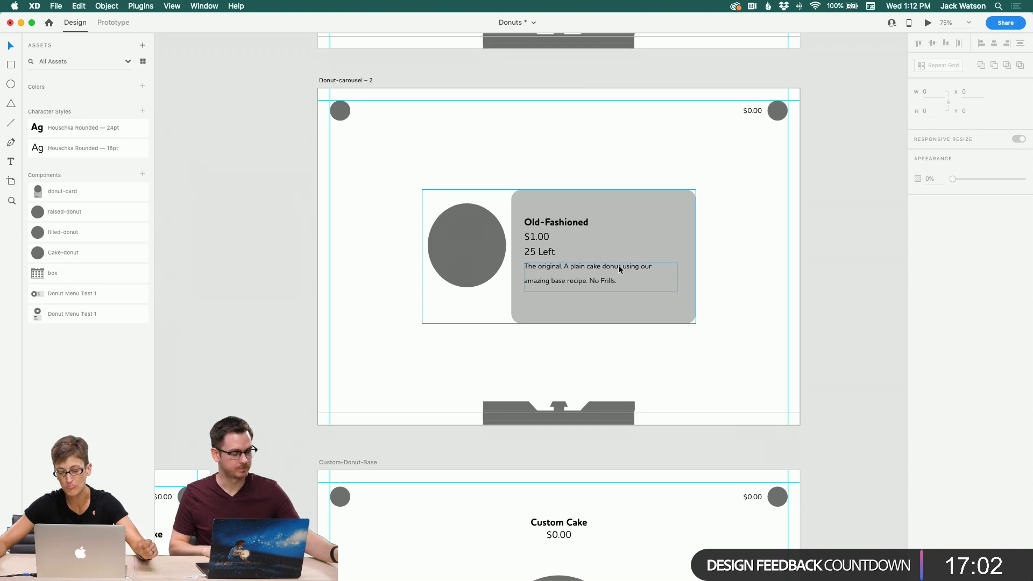
scroll(618, 265, "right", 2)
scroll(619, 269, "up", 5)
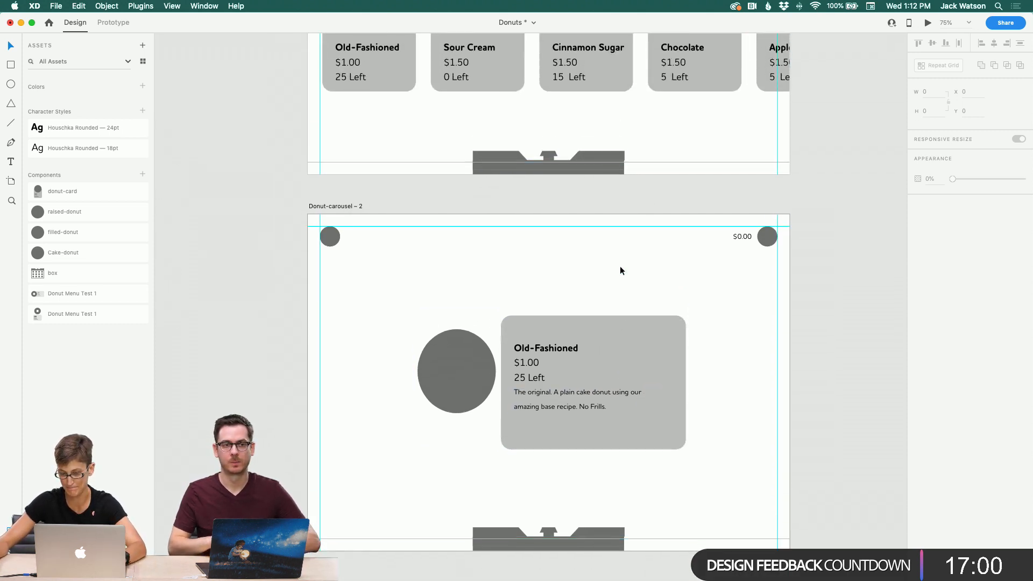
scroll(620, 270, "down", 3)
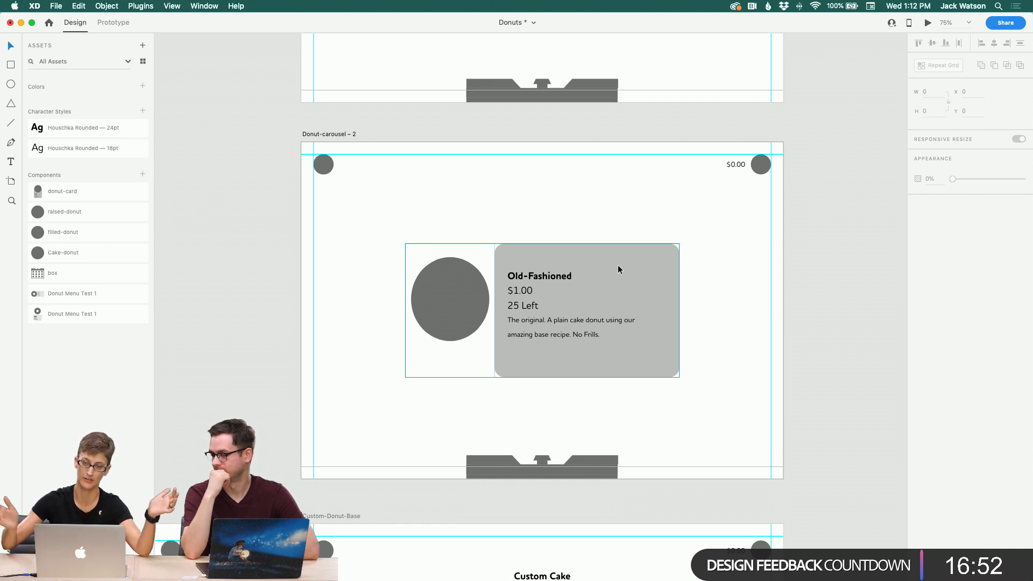
scroll(618, 269, "left", 5)
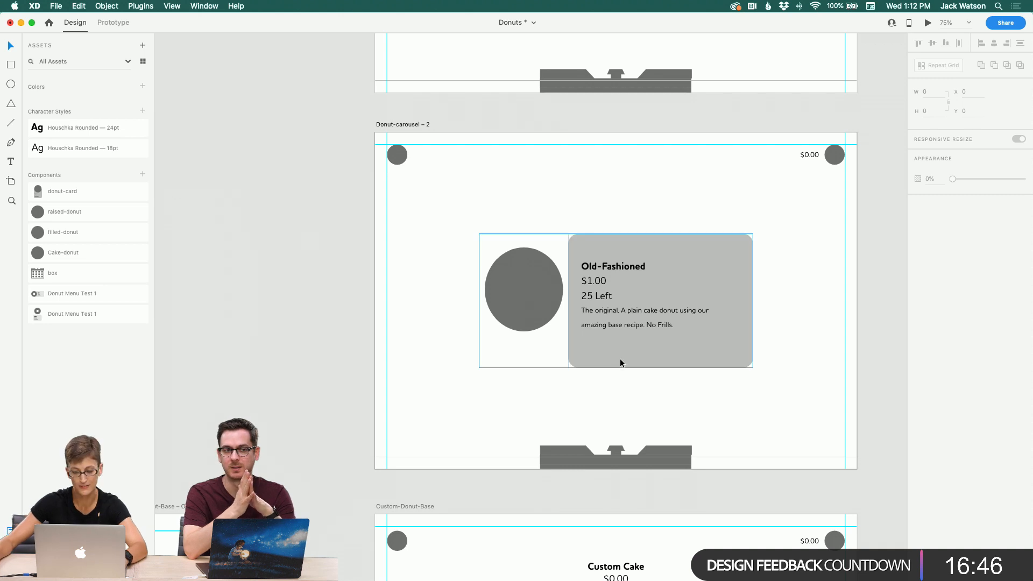
Step: Try to enlarge the donut circle inside the component with locked proportions and Manual responsive resize, undoing each attempt
left_click(627, 253)
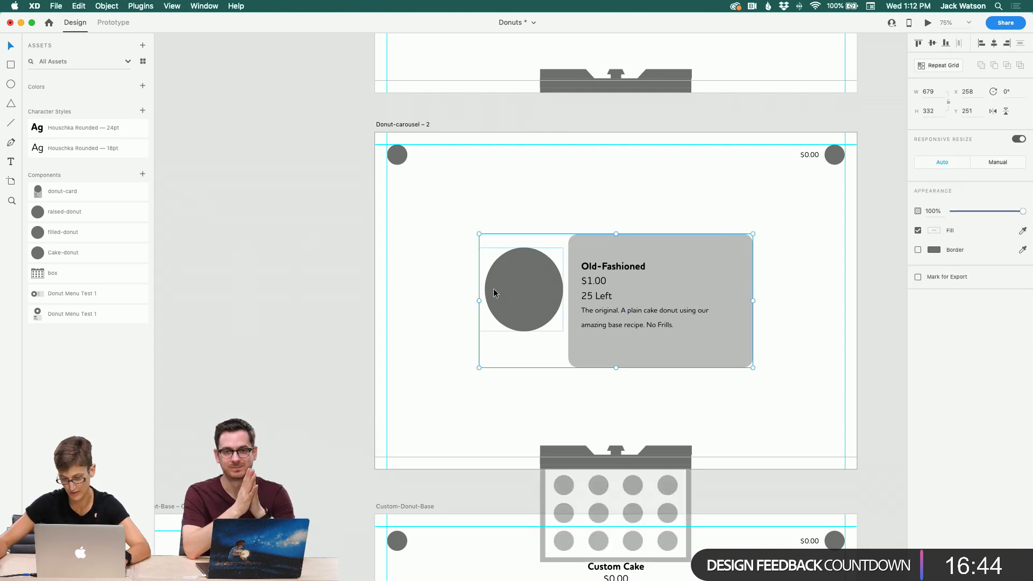
double_click(508, 295)
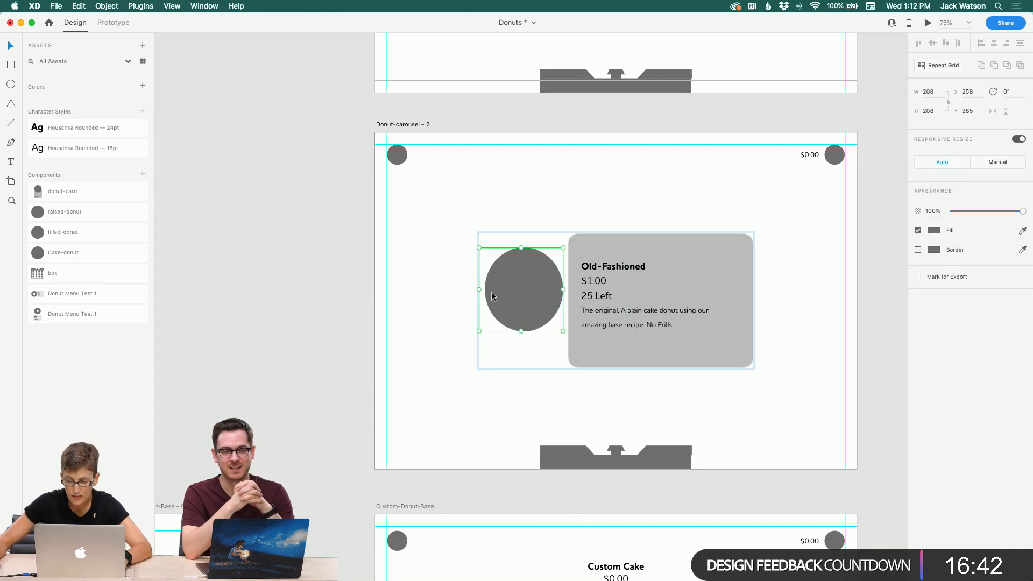
left_click(949, 101)
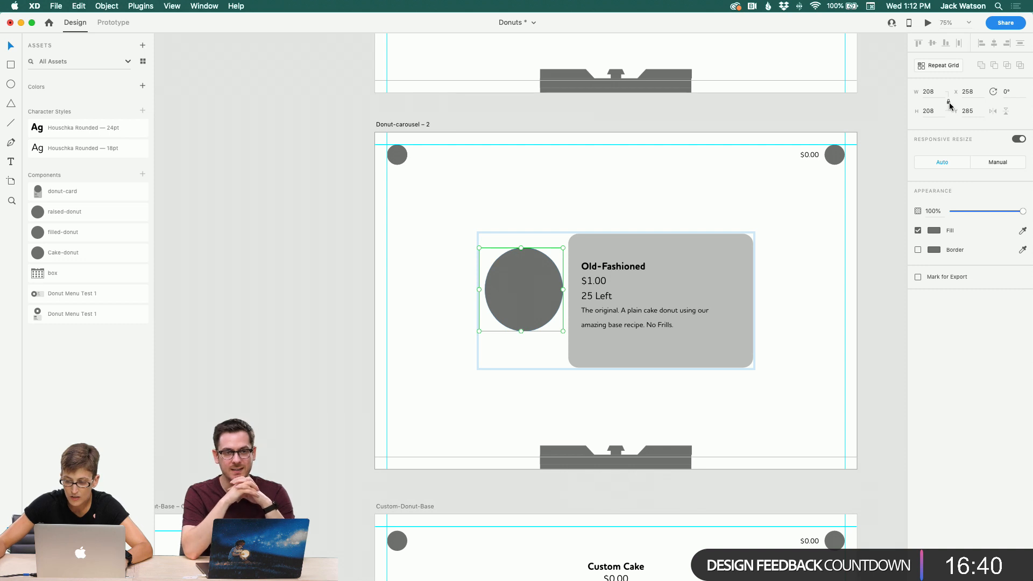
left_click_drag(479, 332, 468, 340)
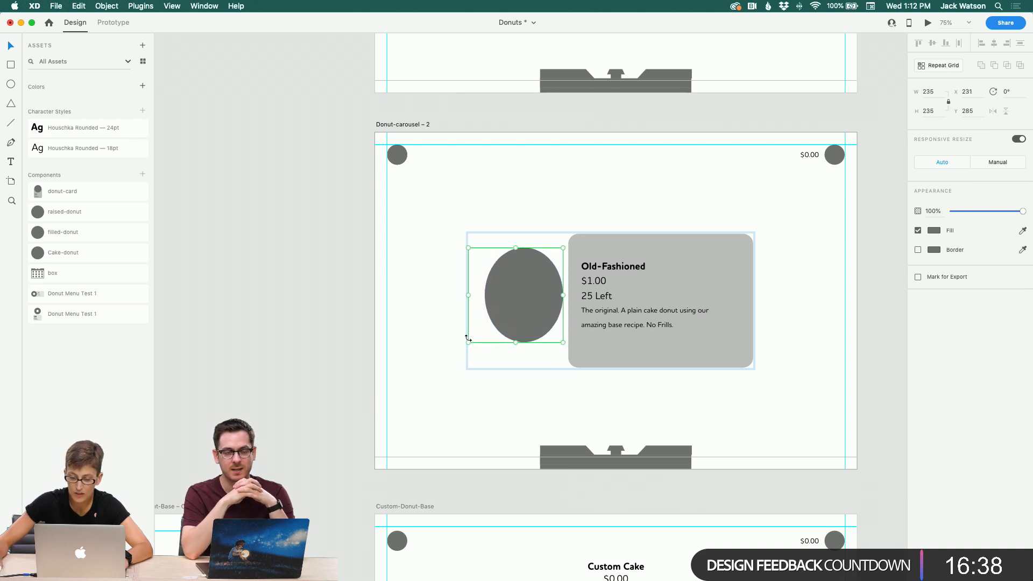
key("super+z")
left_click(993, 164)
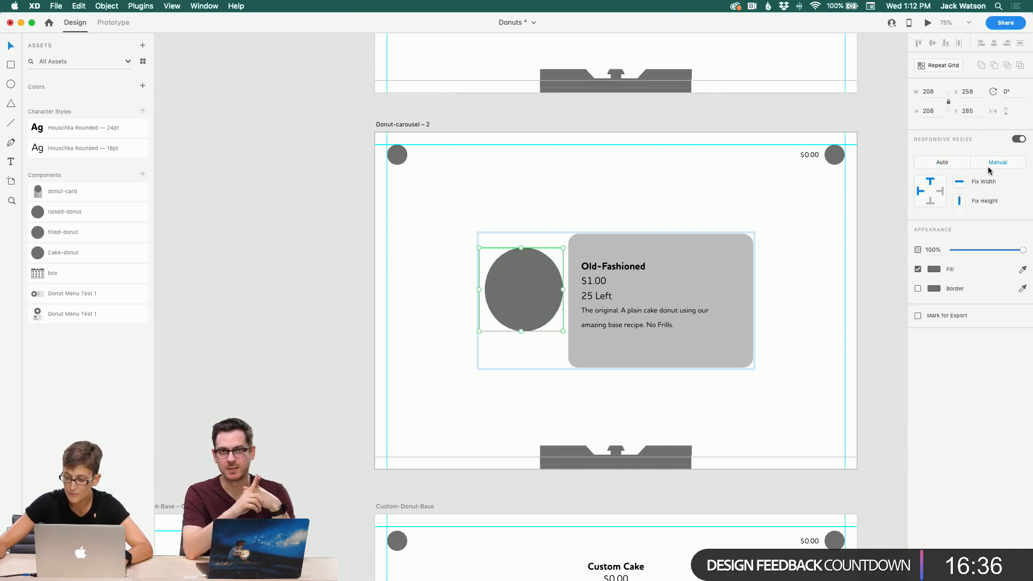
left_click_drag(478, 332, 461, 341)
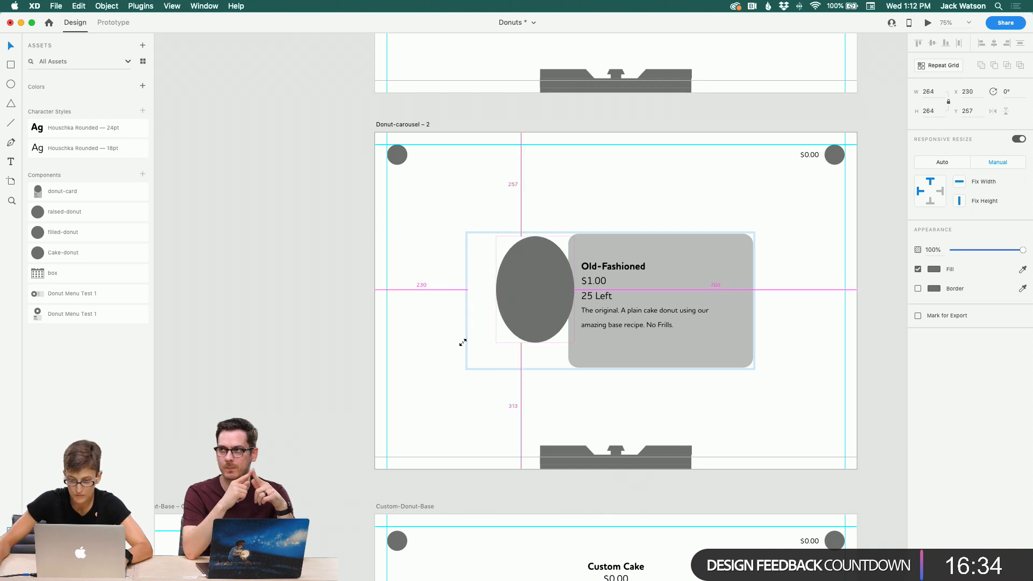
key("super+z")
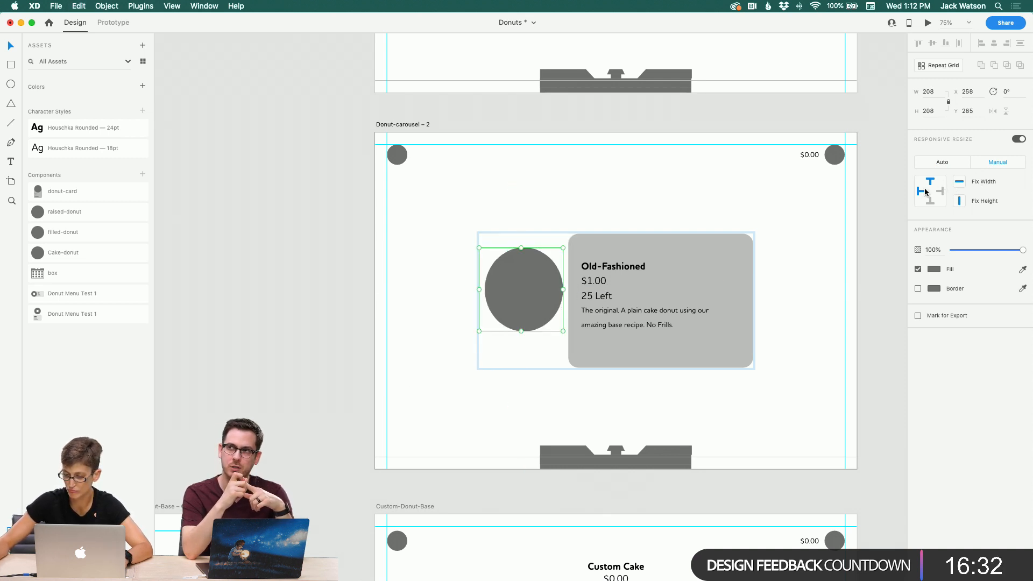
Step: Ungroup the donut component and enlarge its circle to about 360 × 385, overlapping the card's left side
right_click(519, 296)
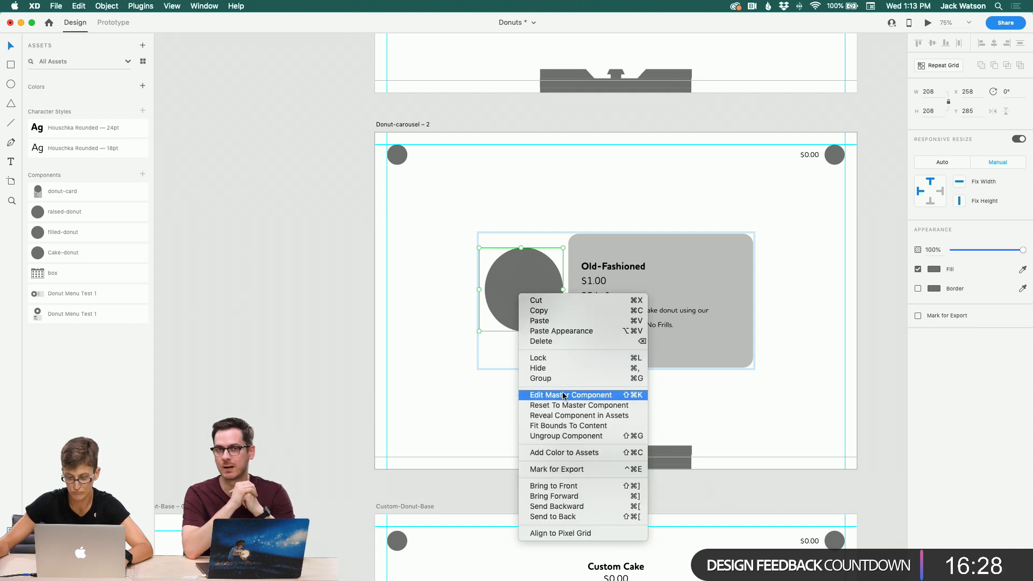
left_click(554, 436)
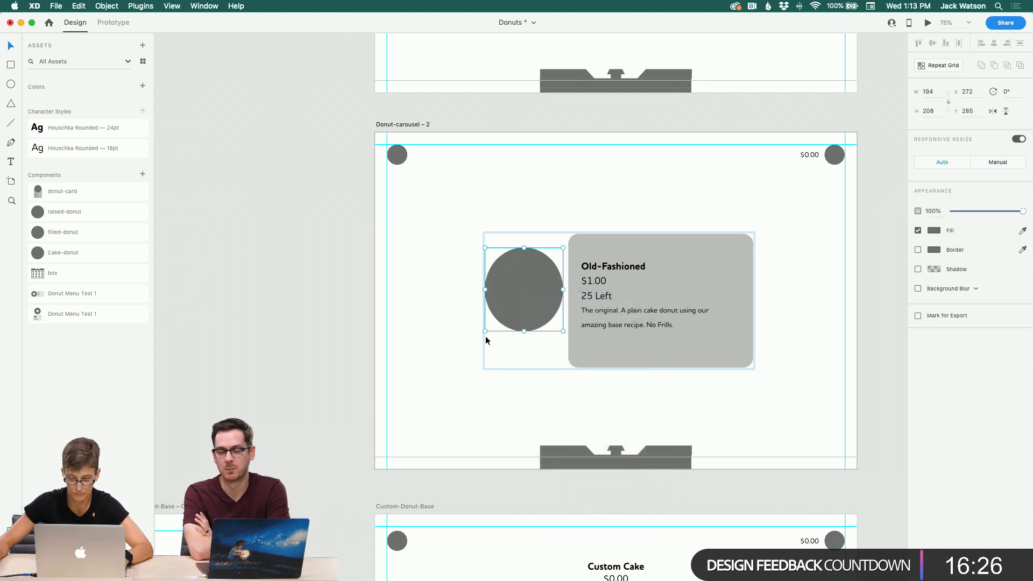
left_click_drag(486, 332, 444, 371)
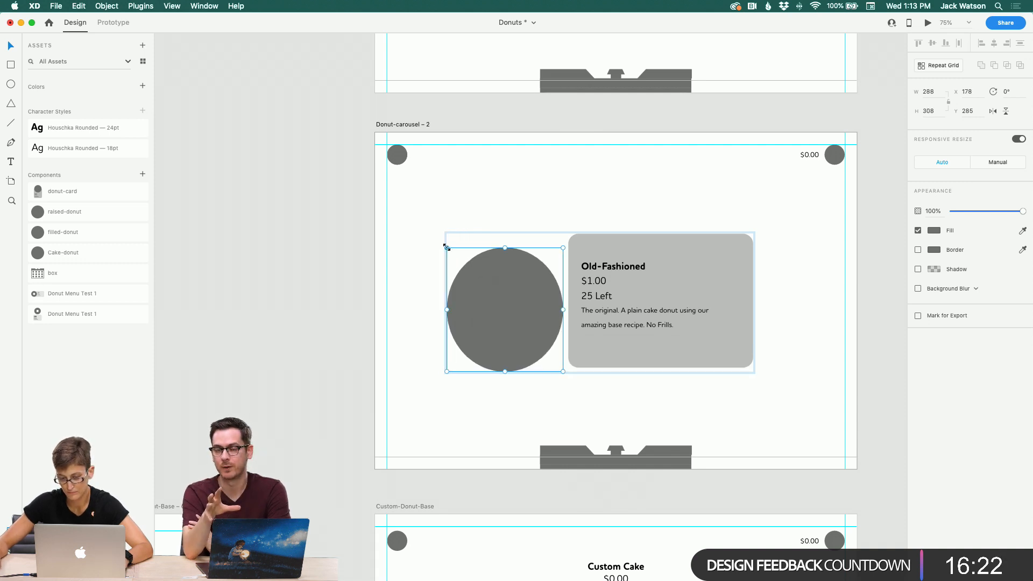
left_click_drag(446, 248, 417, 217)
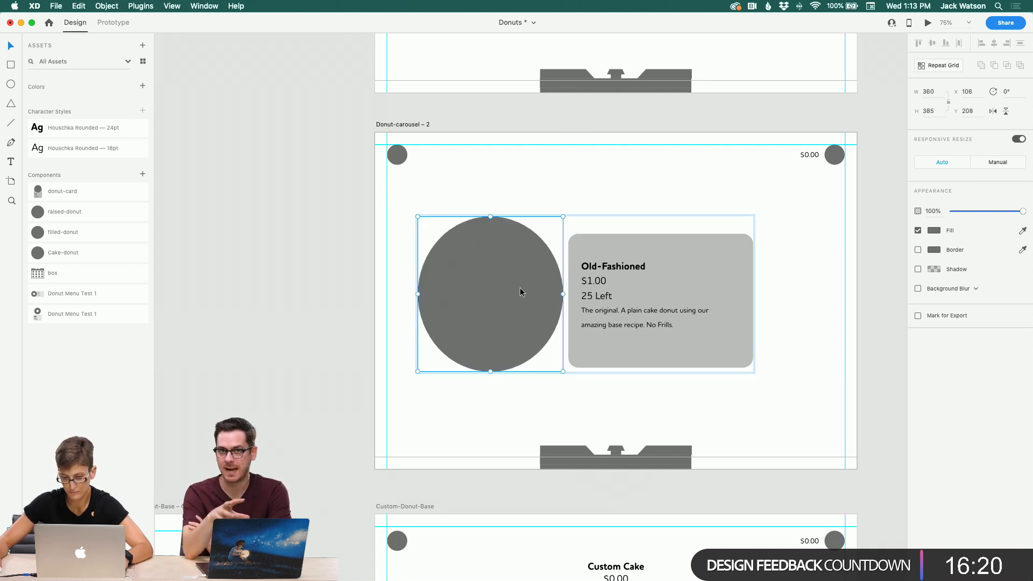
left_click_drag(520, 288, 552, 301)
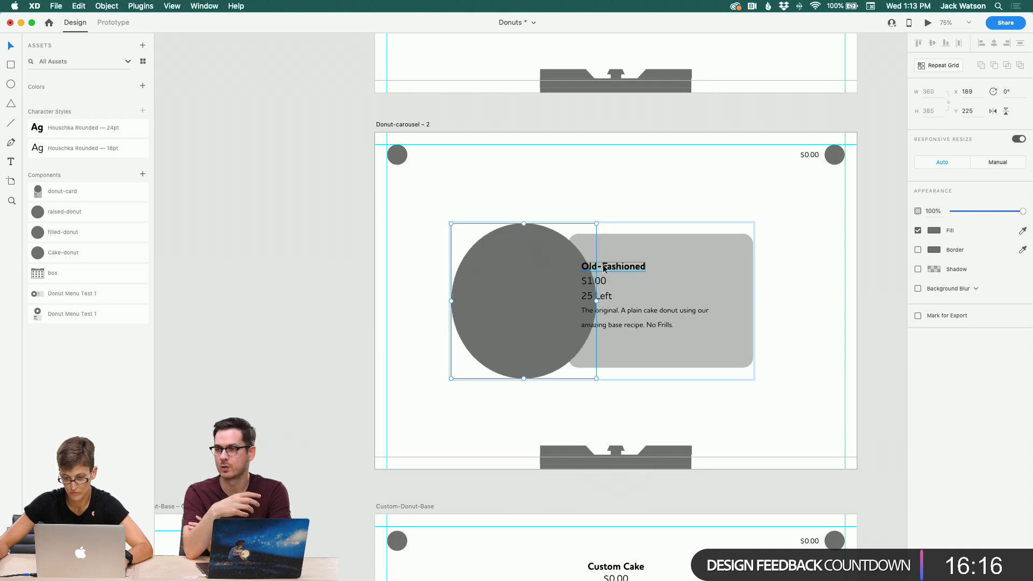
Step: Select the card's four text lines and shift them right, clear of the enlarged donut circle
left_click(603, 268)
left_click(604, 283, "shift")
left_click(607, 297, "shift")
left_click(613, 315, "shift")
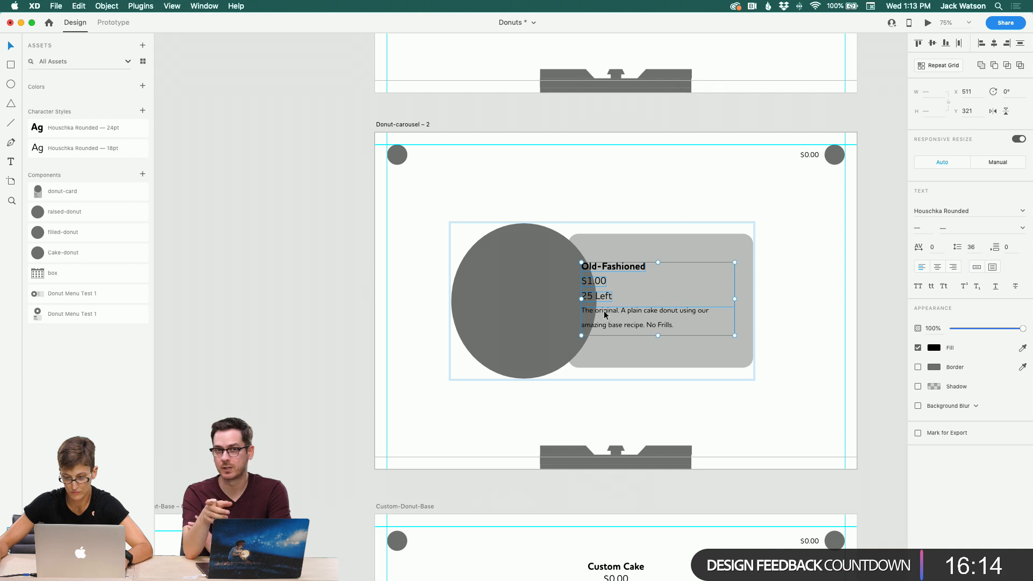
left_click_drag(613, 314, 632, 317)
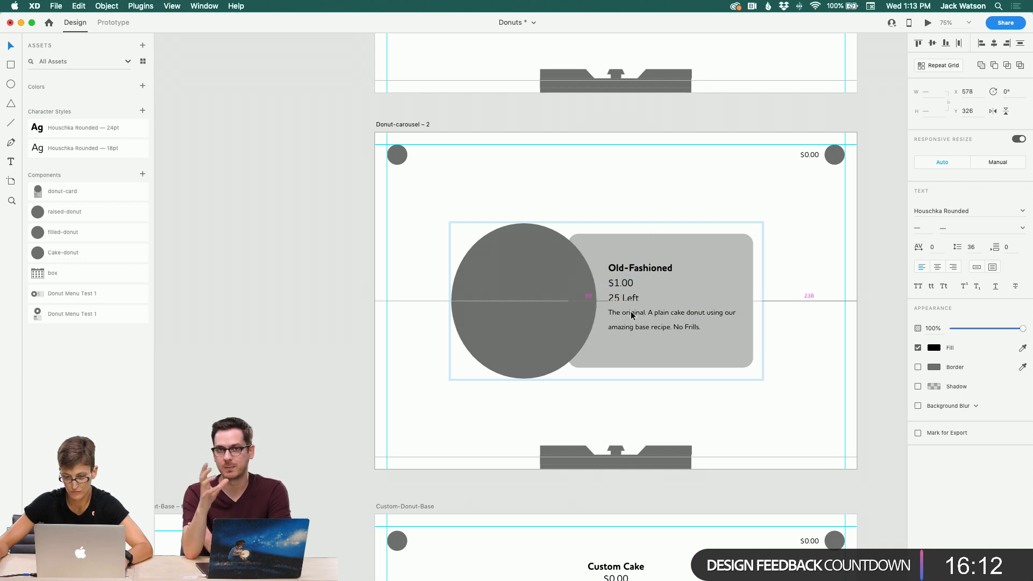
Step: Resize the description text box by its corner to about 102 px tall
left_click(793, 367)
left_click(714, 335)
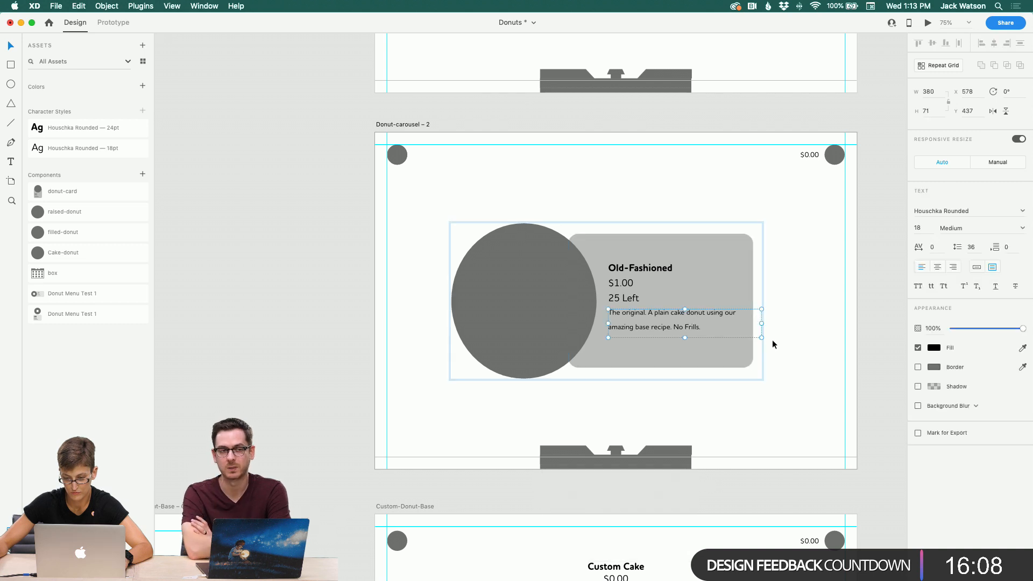
mouse_move(762, 339)
left_mouse_down()
mouse_move(683, 337)
mouse_move(685, 349)
left_mouse_up()
Step: Try widening the grey card rectangle to the right, then undo it
left_click(716, 292)
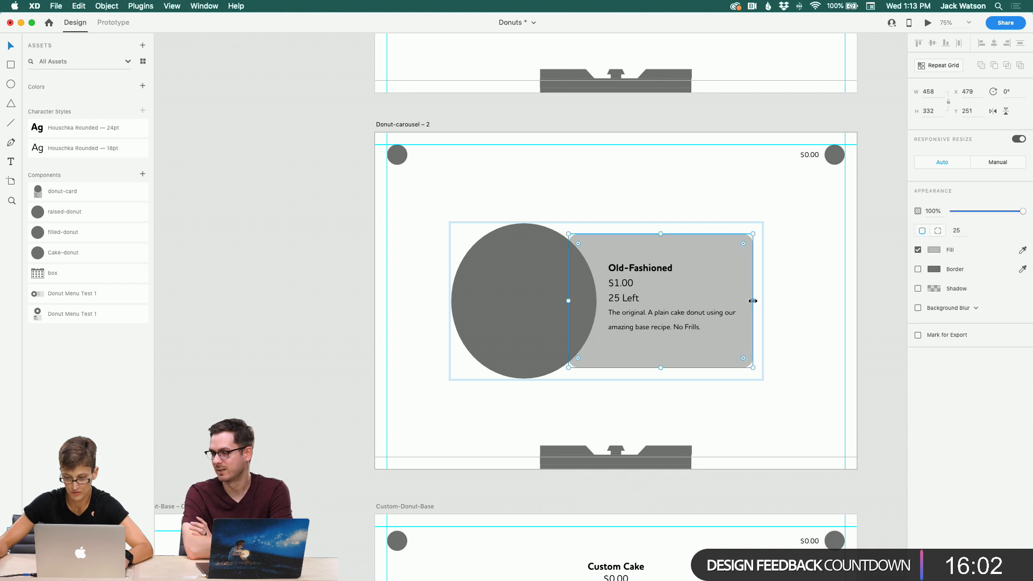
left_click_drag(752, 298, 774, 303)
left_click(748, 322)
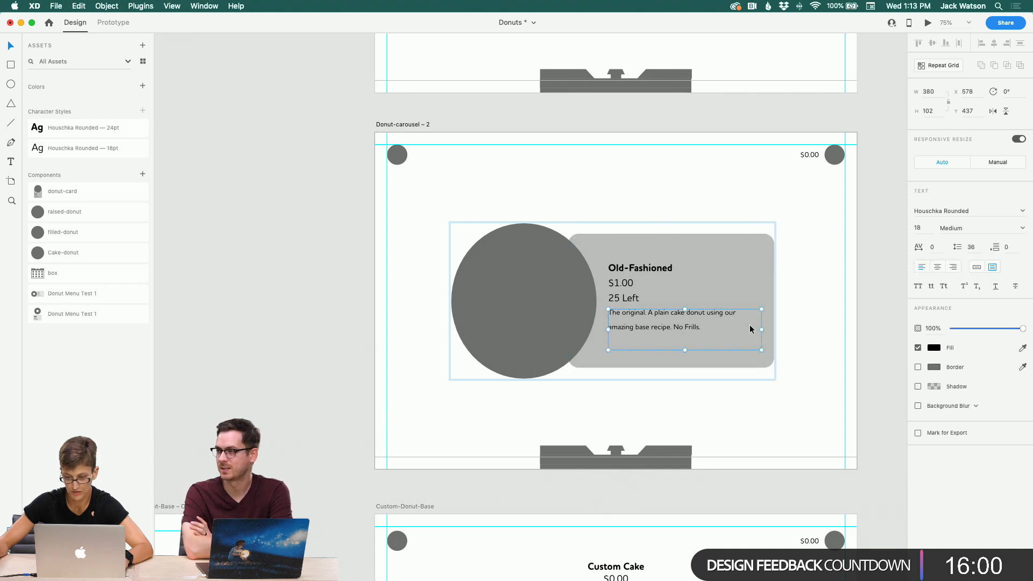
key("super+z")
Step: Narrow the description text box to about 327 px wide so it sits inside the card
left_click(724, 321)
left_click_drag(761, 330, 740, 330)
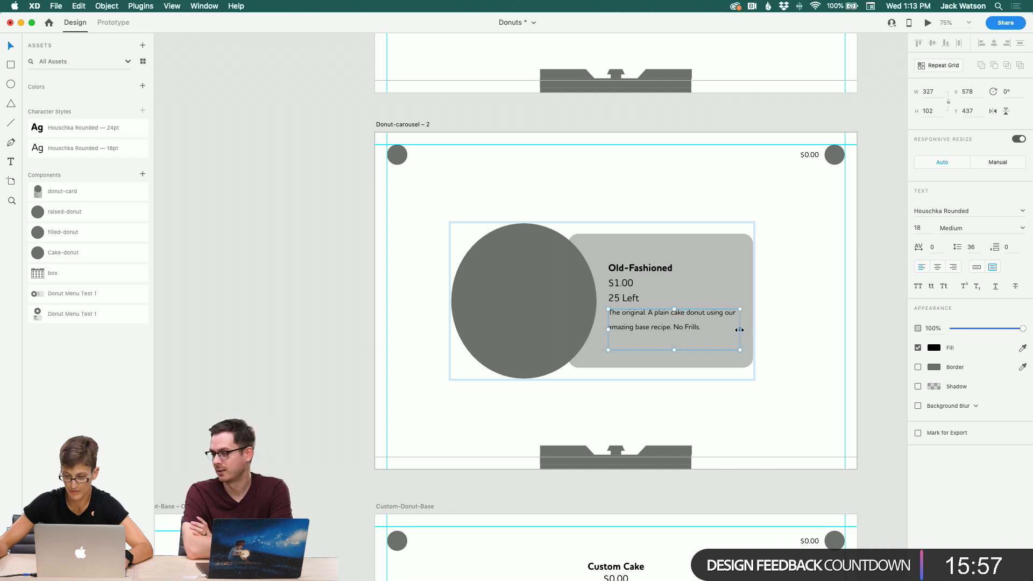
left_click(782, 328)
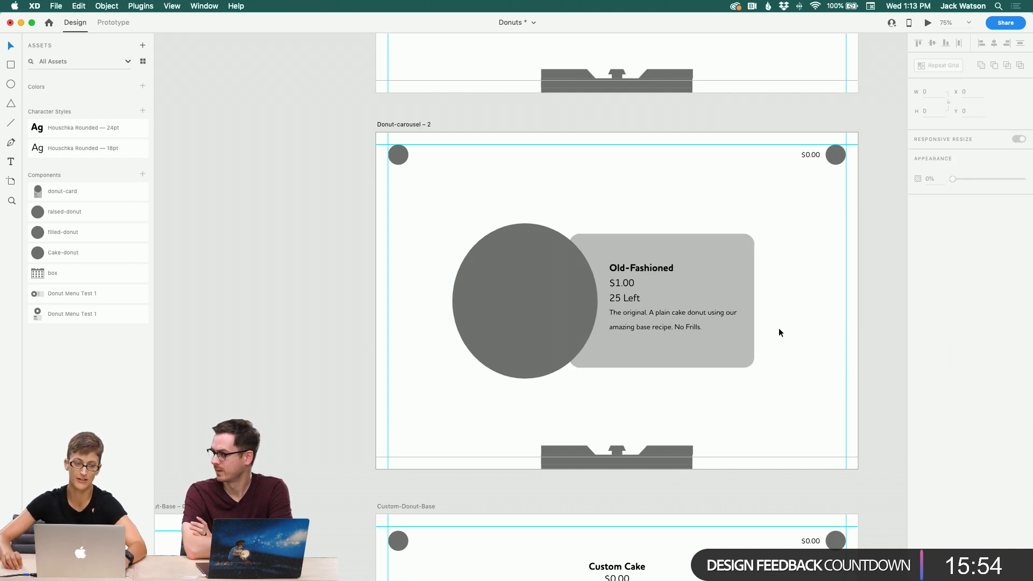
Step: Select the whole donut card group and nudge it right to about x 223 on the artboard
scroll(441, 226, "left", 3)
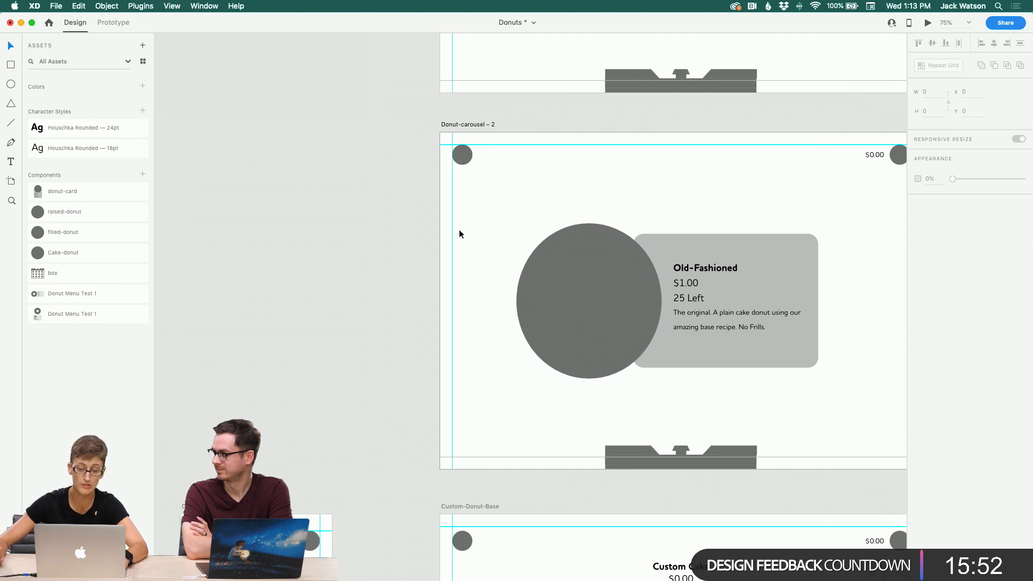
left_click_drag(530, 214, 683, 382)
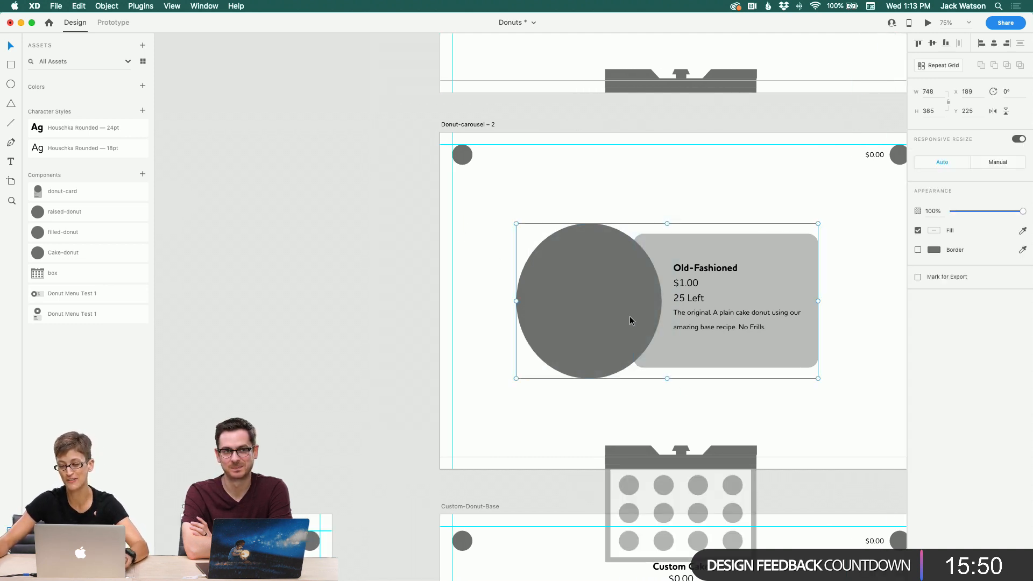
left_click_drag(630, 315, 643, 319)
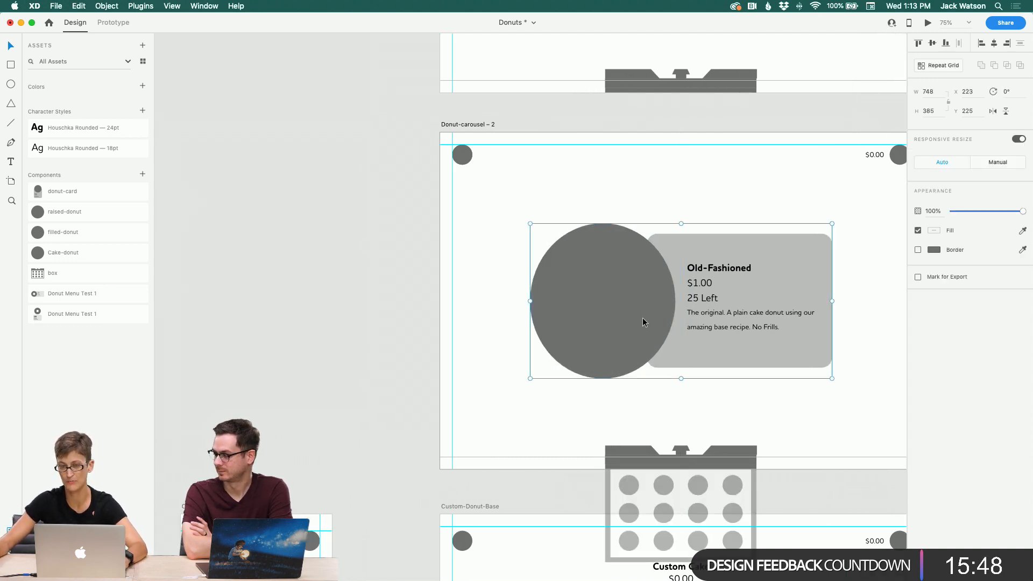
Step: Review the adjusted carousel card layout and save the document
scroll(624, 296, "right", 2)
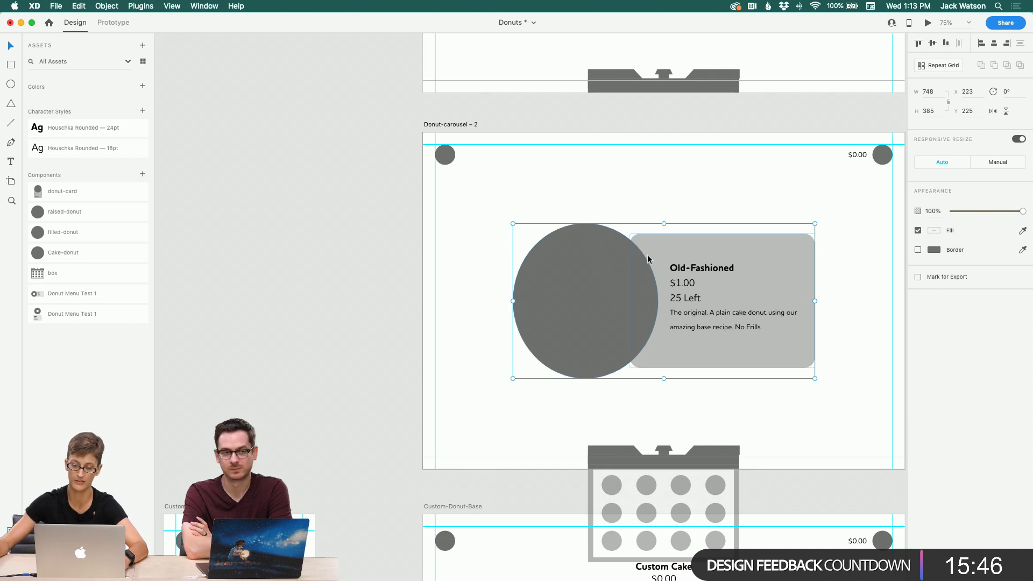
left_click(609, 167)
scroll(583, 199, "down", 1)
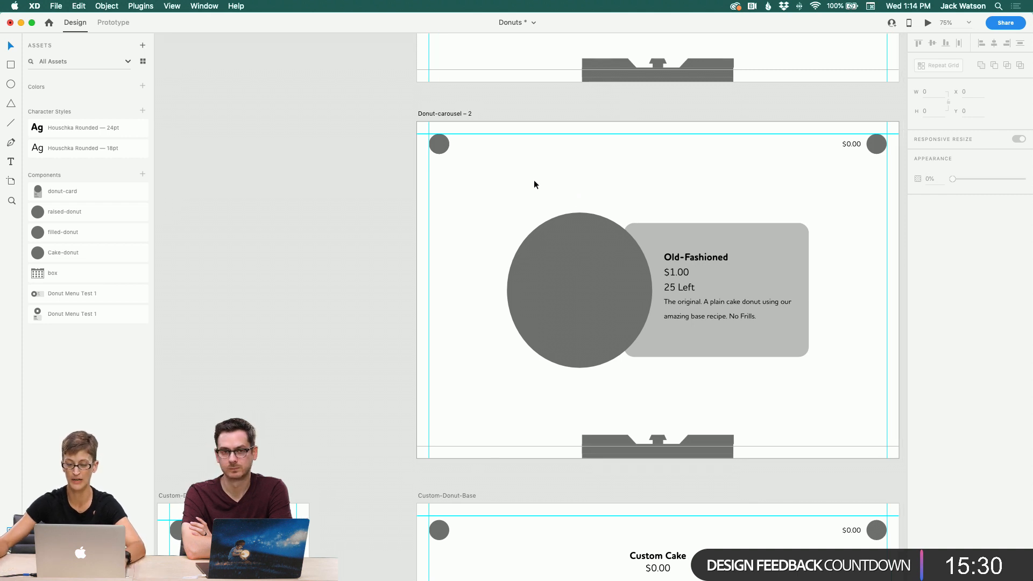
scroll(533, 181, "right", 3)
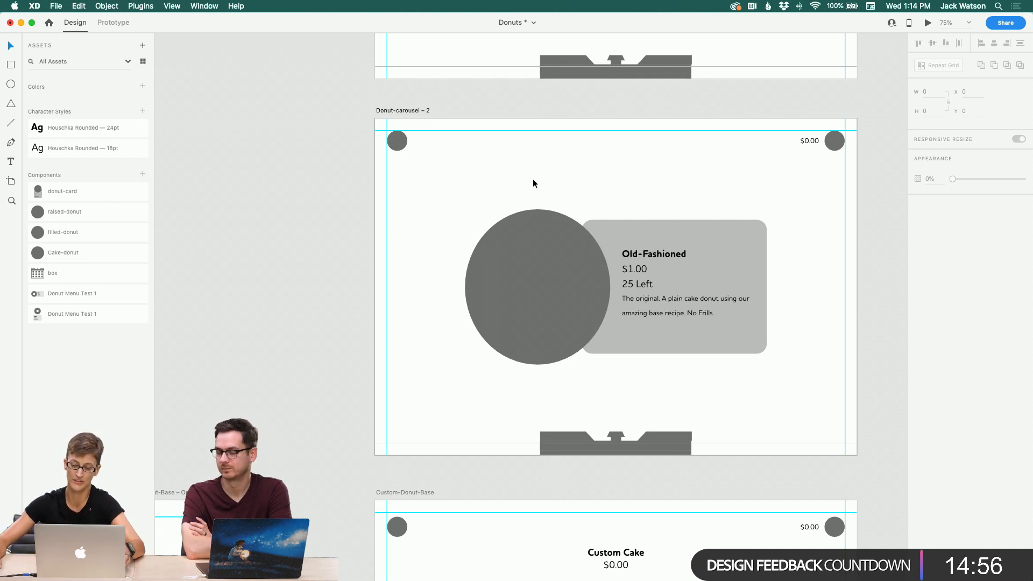
scroll(533, 179, "down", 3)
scroll(532, 178, "right", 1)
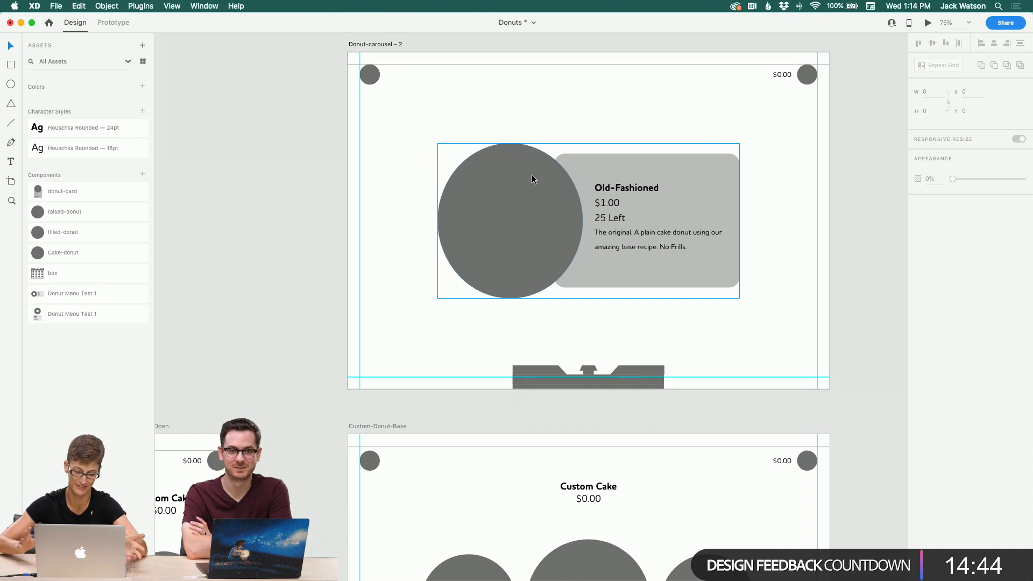
left_click(476, 149)
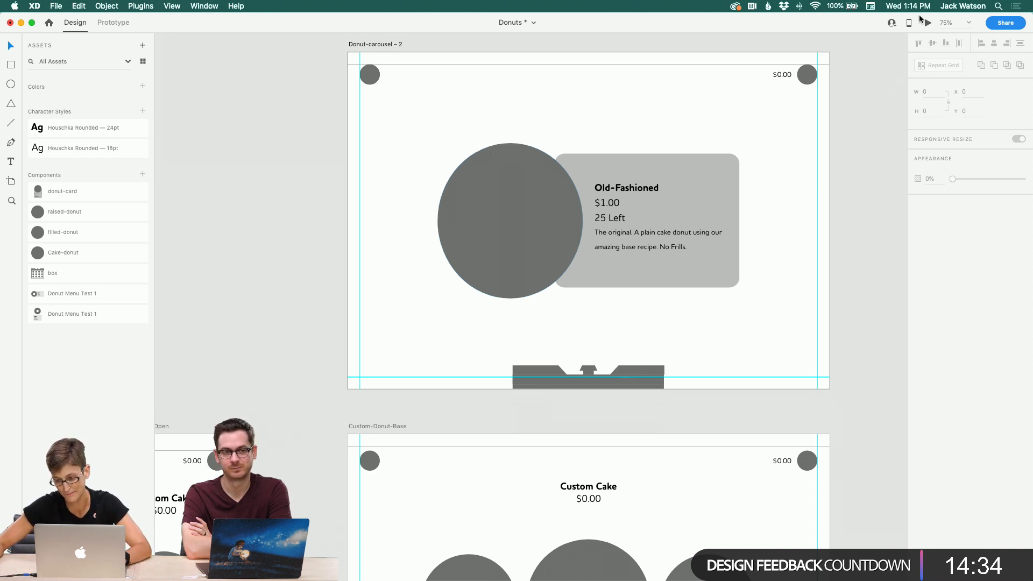
scroll(589, 428, "left", 10)
scroll(589, 429, "down", 5)
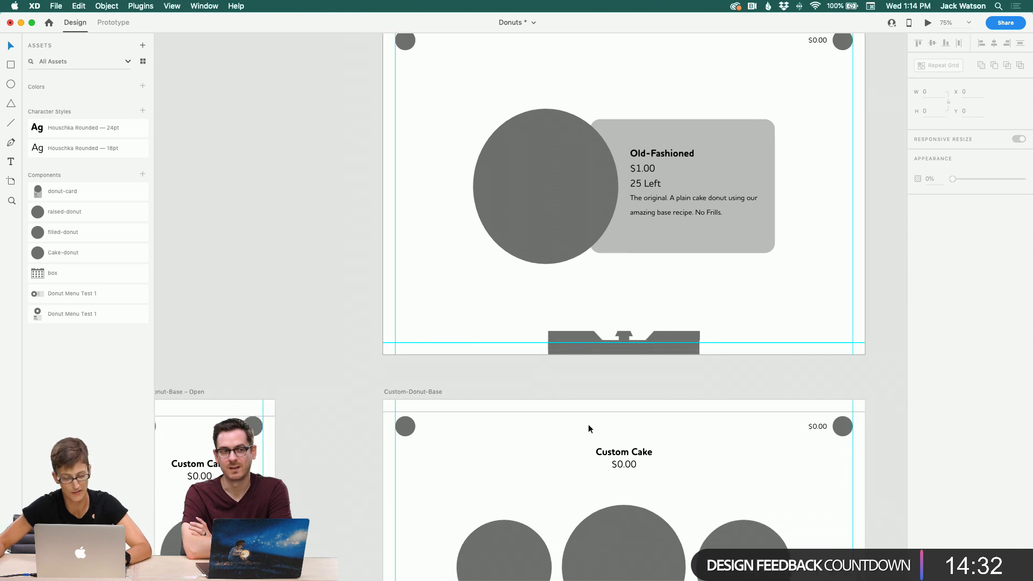
scroll(592, 428, "up", 12)
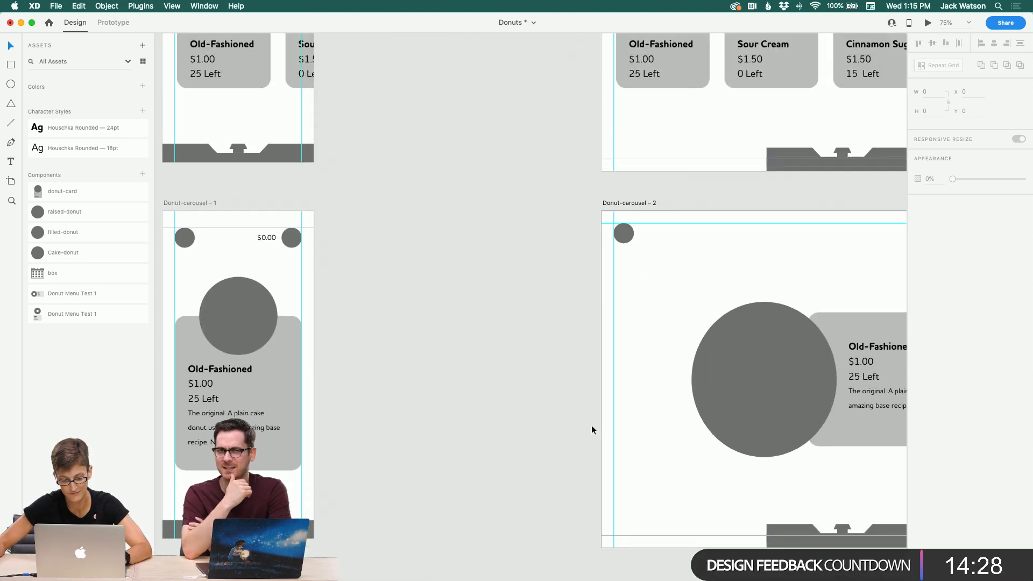
scroll(592, 429, "up", 1)
key("super+s")
Step: Switch to Adobe Illustrator with the donut-illustrations file
scroll(592, 429, "left", 4)
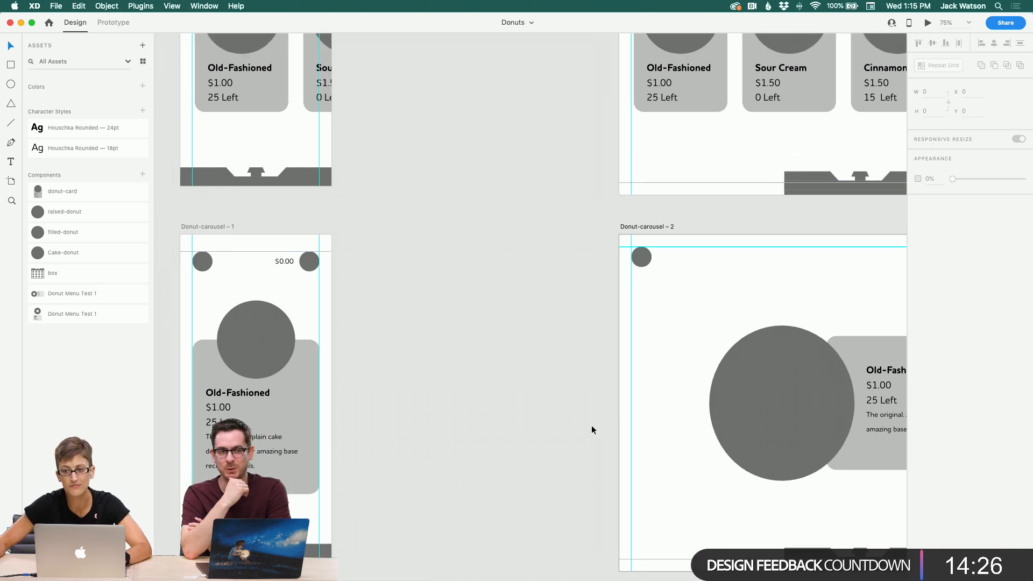
scroll(592, 429, "up", 12)
scroll(592, 425, "up", 6)
scroll(592, 425, "right", 3)
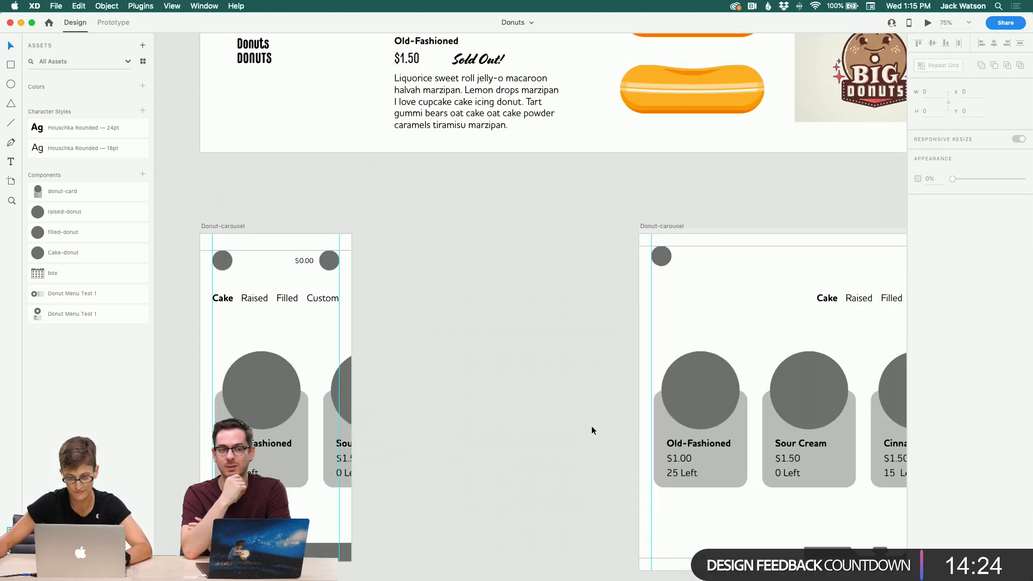
scroll(592, 425, "down", 3)
mouse_move(442, 580)
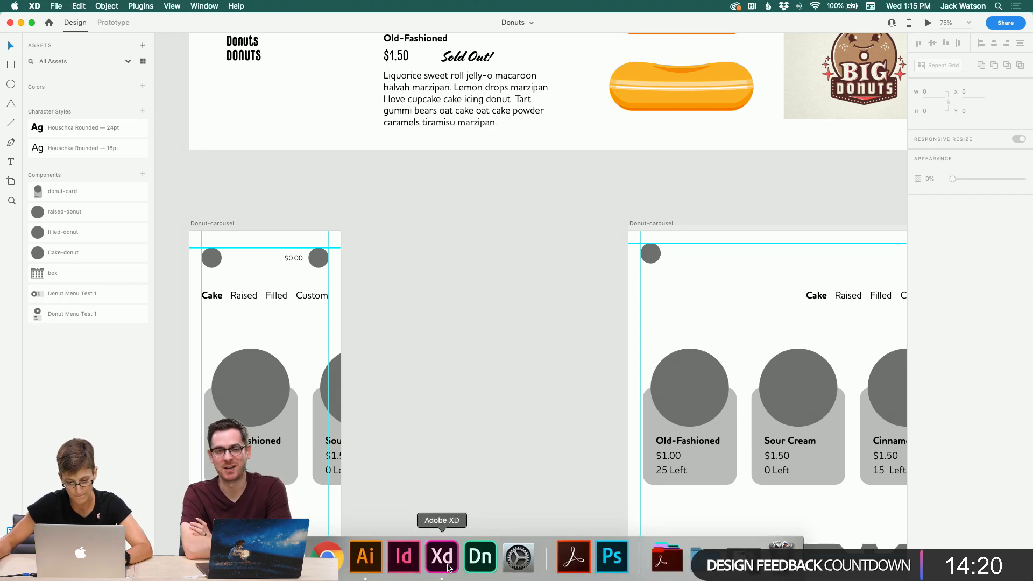
left_click(366, 560)
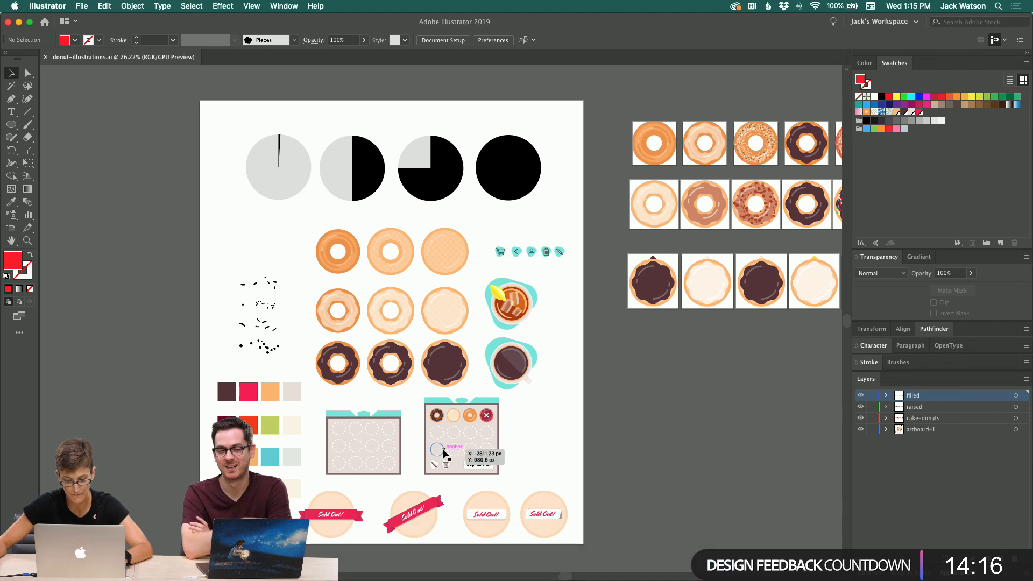
Step: Browse the donut, sprinkle and box illustrations in the Illustrator document
scroll(443, 449, "down", 2)
scroll(443, 449, "right", 2)
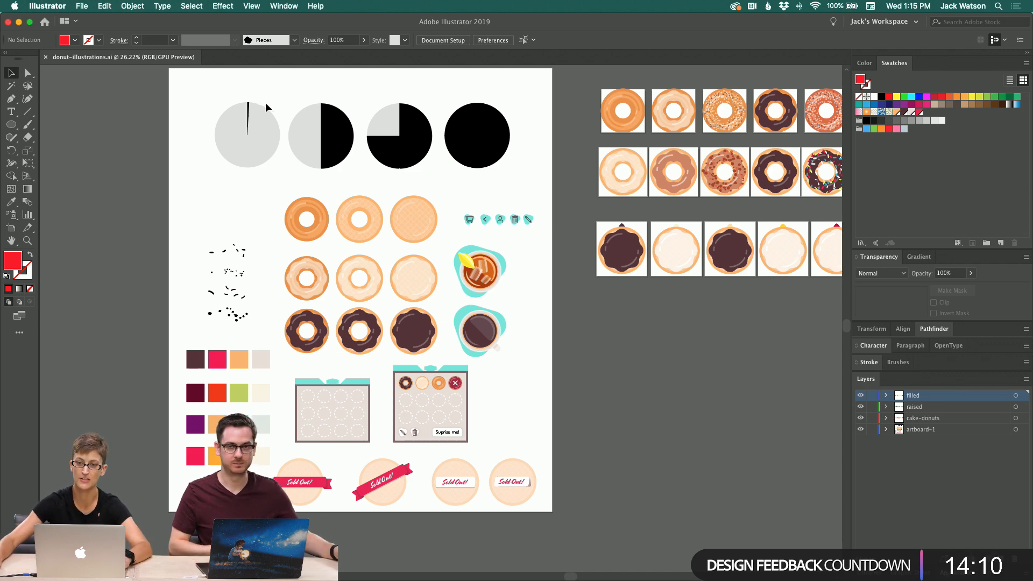
scroll(255, 114, "right", 1)
scroll(254, 114, "right", 1)
left_click(27, 240)
scroll(345, 229, "right", 2)
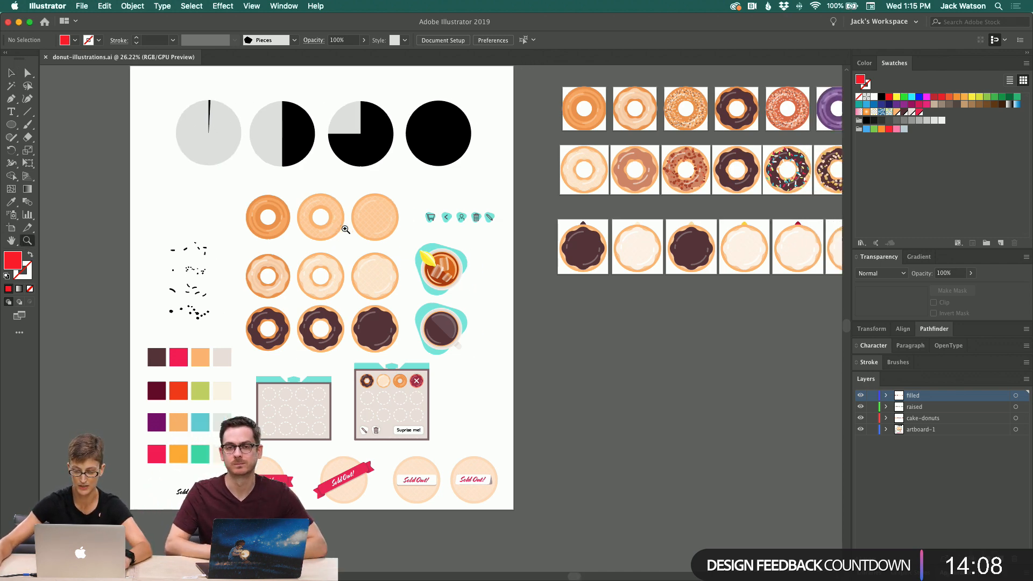
left_click(317, 300)
scroll(321, 300, "right", 1)
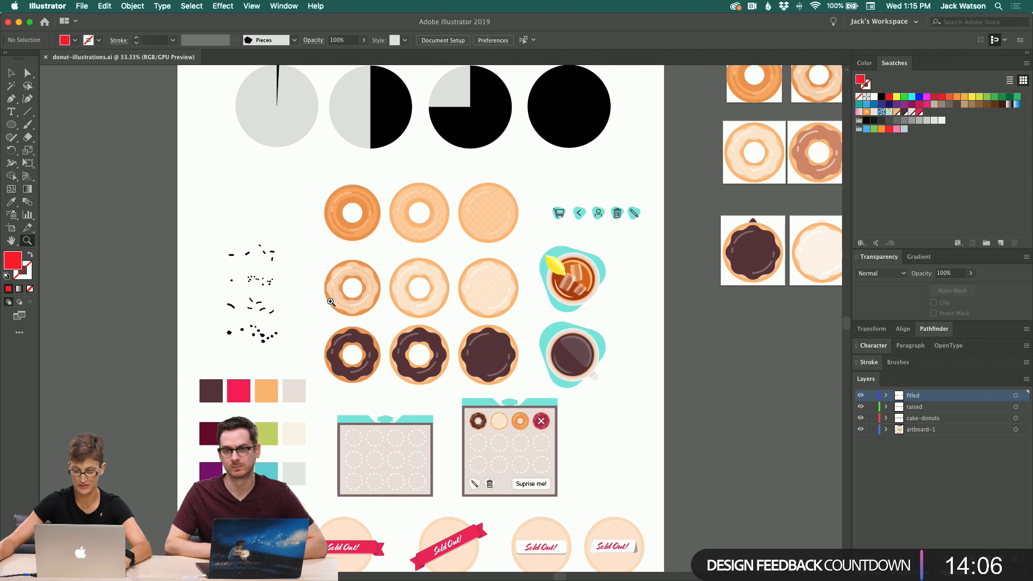
left_click(391, 305)
scroll(391, 306, "down", 5)
scroll(392, 305, "right", 5)
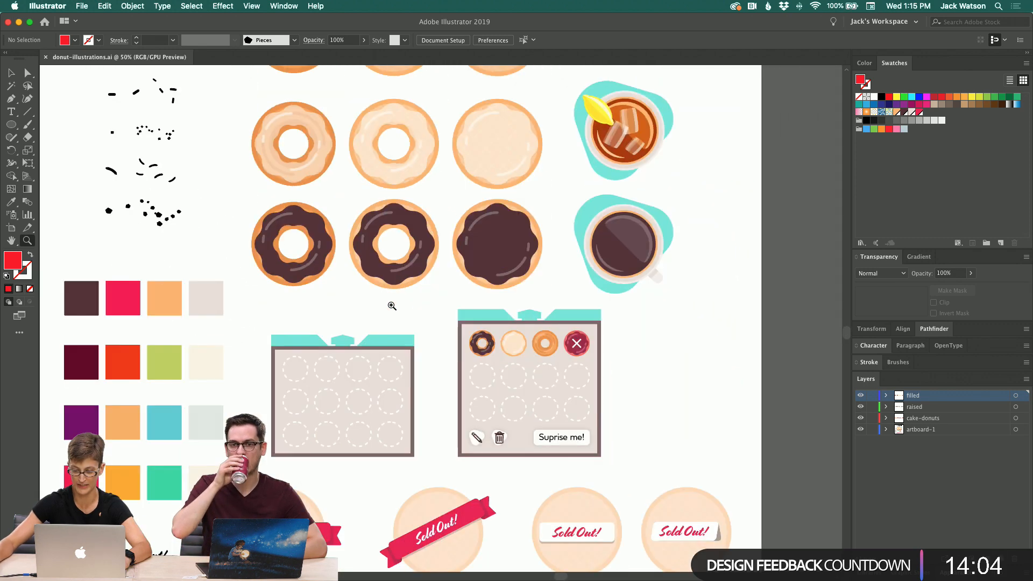
scroll(392, 306, "down", 5)
scroll(392, 305, "right", 6)
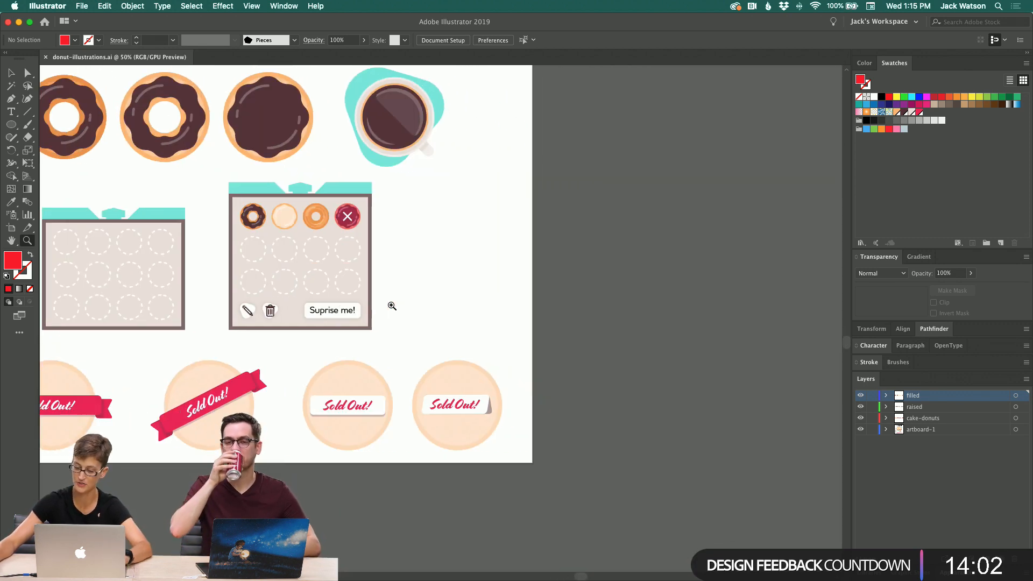
scroll(392, 305, "left", 3)
scroll(392, 306, "left", 2)
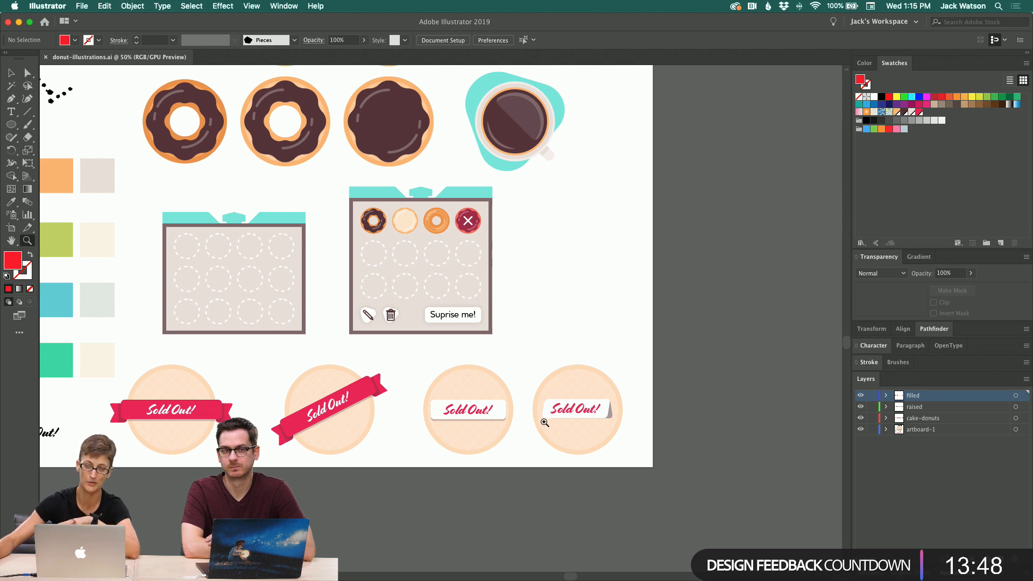
scroll(544, 422, "up", 5)
scroll(545, 423, "left", 7)
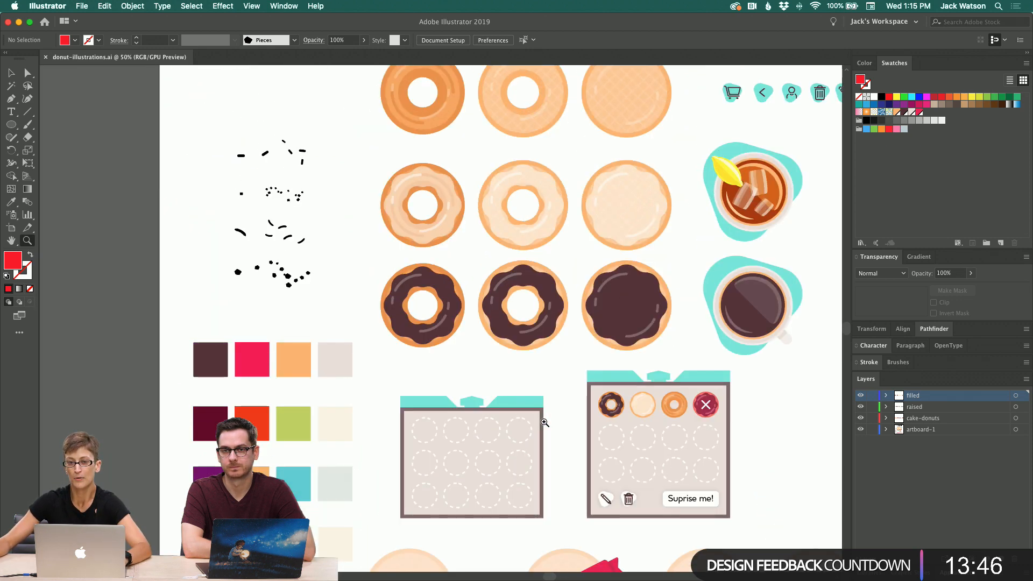
scroll(545, 423, "up", 5)
scroll(544, 422, "right", 10)
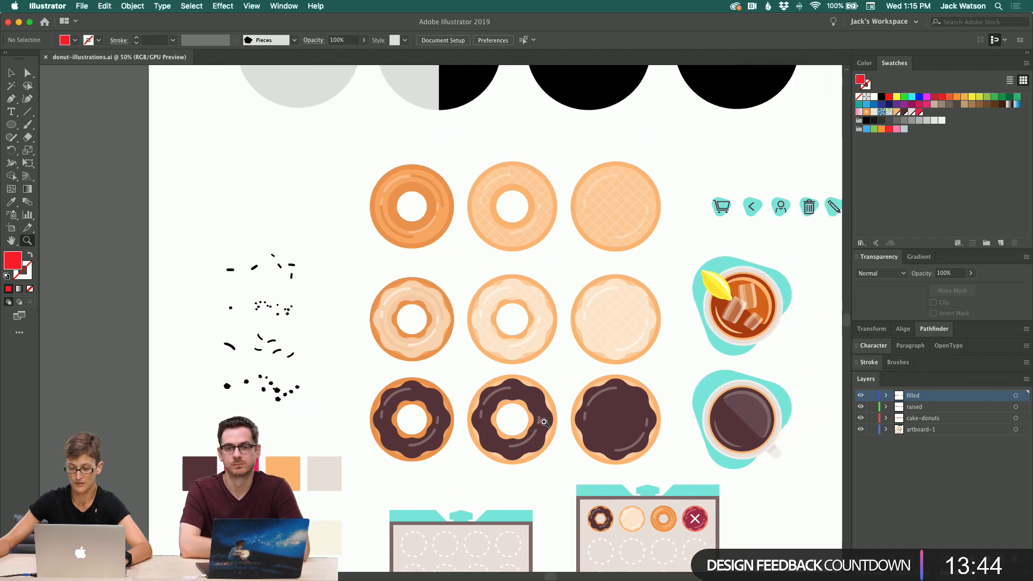
scroll(545, 423, "up", 1)
scroll(545, 423, "right", 10)
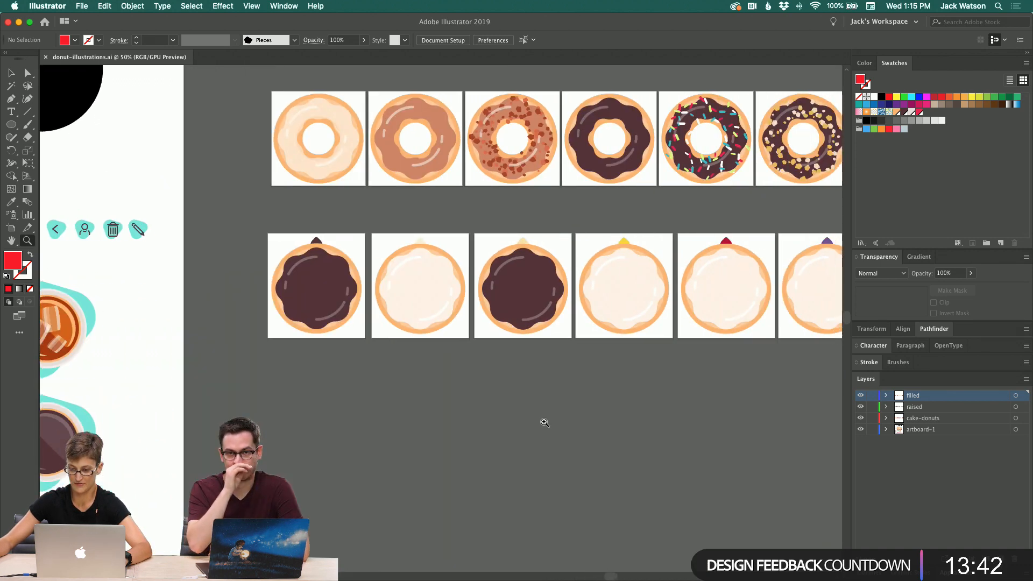
scroll(593, 287, "right", 5)
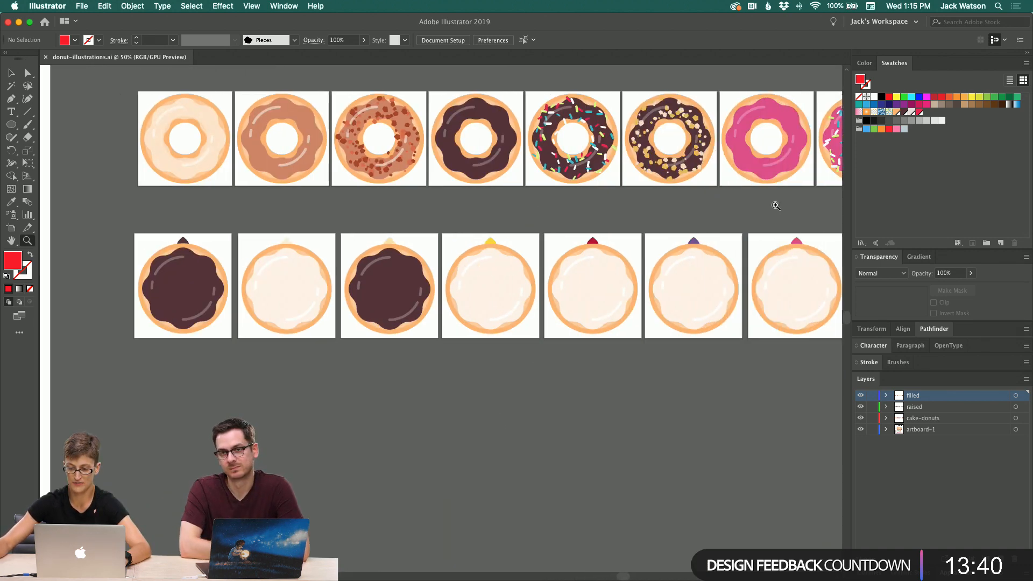
scroll(307, 287, "left", 20)
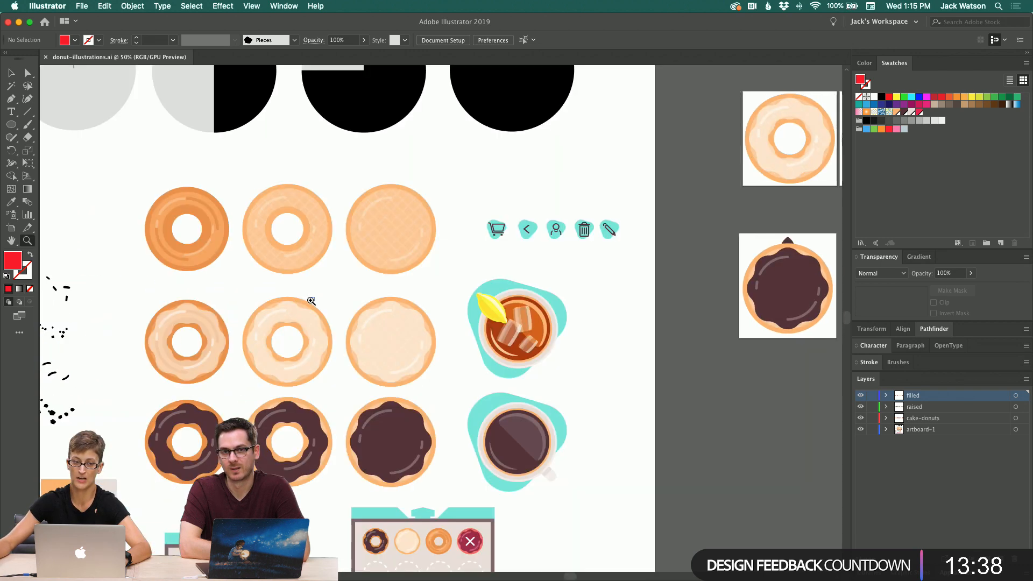
scroll(311, 300, "left", 6)
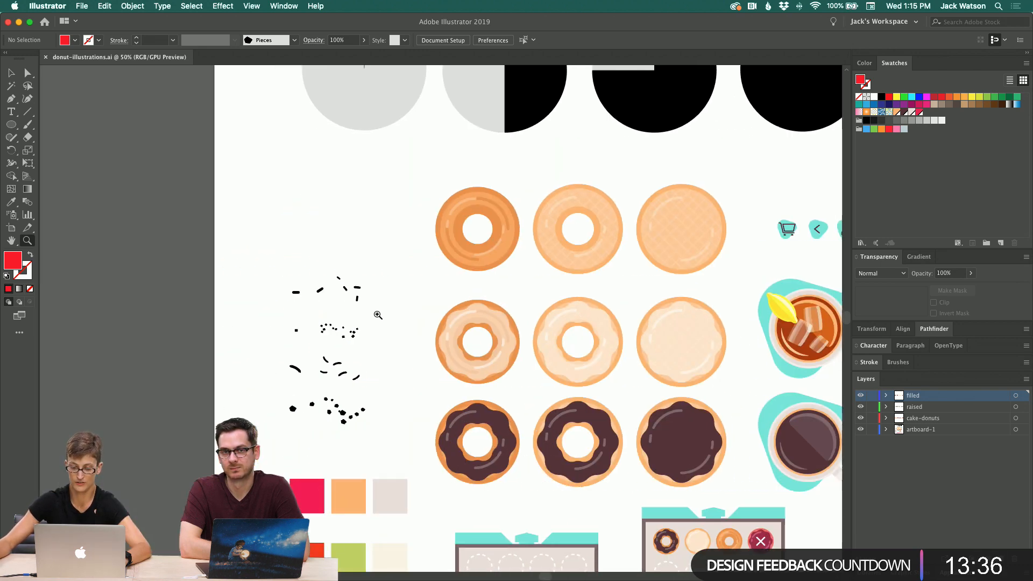
Step: Zoom into the black sprinkle shapes and select the first rounded sprinkle with Direct Selection
left_click(319, 365)
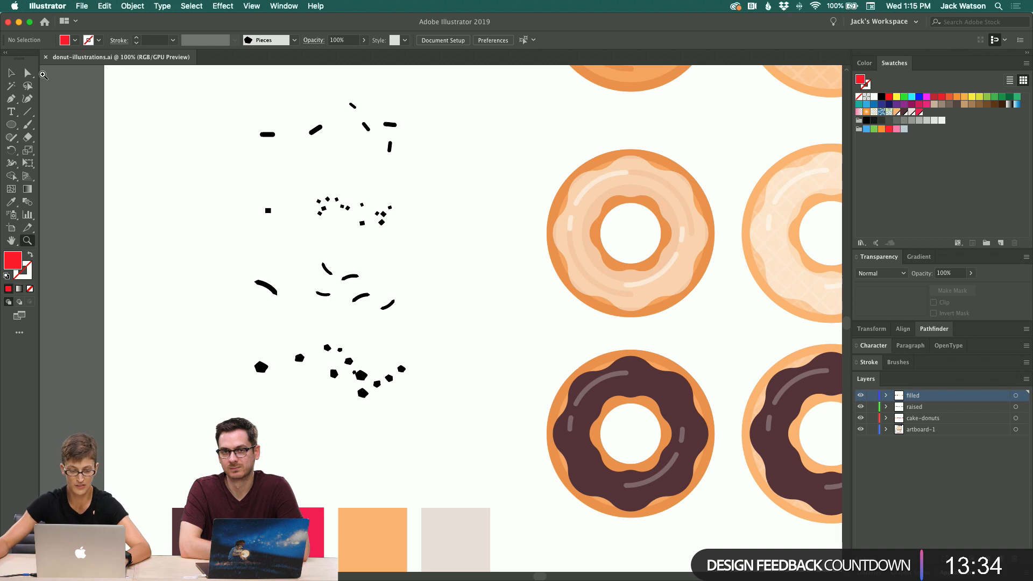
key("a")
left_click_drag(247, 113, 285, 215)
left_click(204, 155)
scroll(204, 155, "up", 1)
scroll(205, 155, "up", 2)
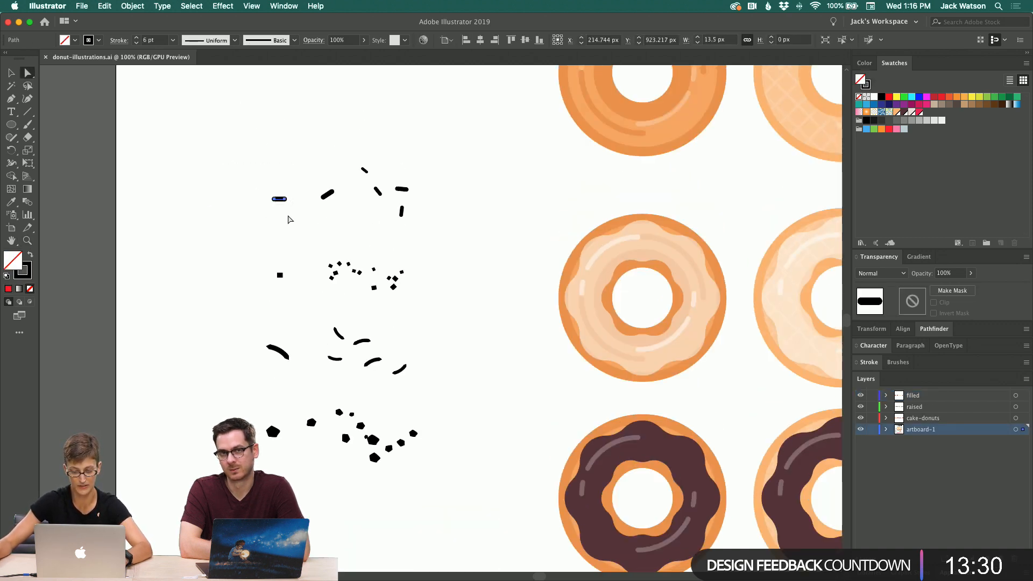
key("super+c")
key("super+v")
key("super+z")
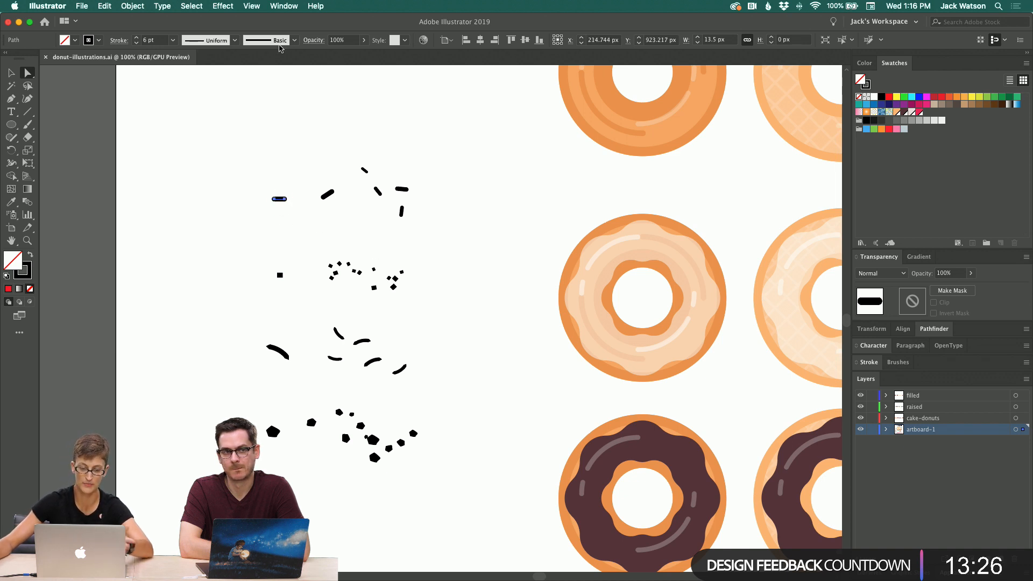
Step: Create a new Scatter Brush from the selected sprinkle
left_click(292, 42)
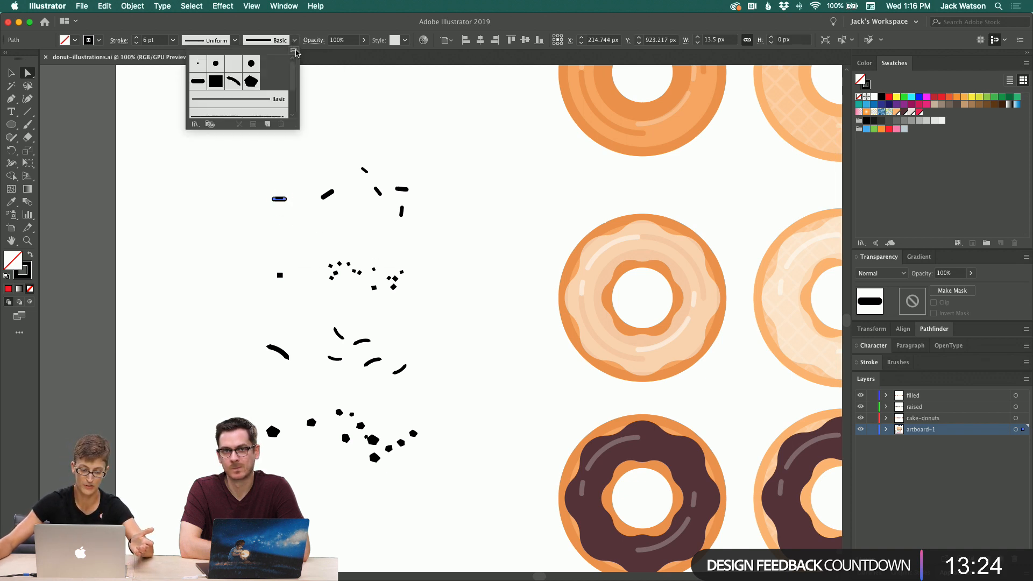
left_click(293, 50)
left_click(320, 60)
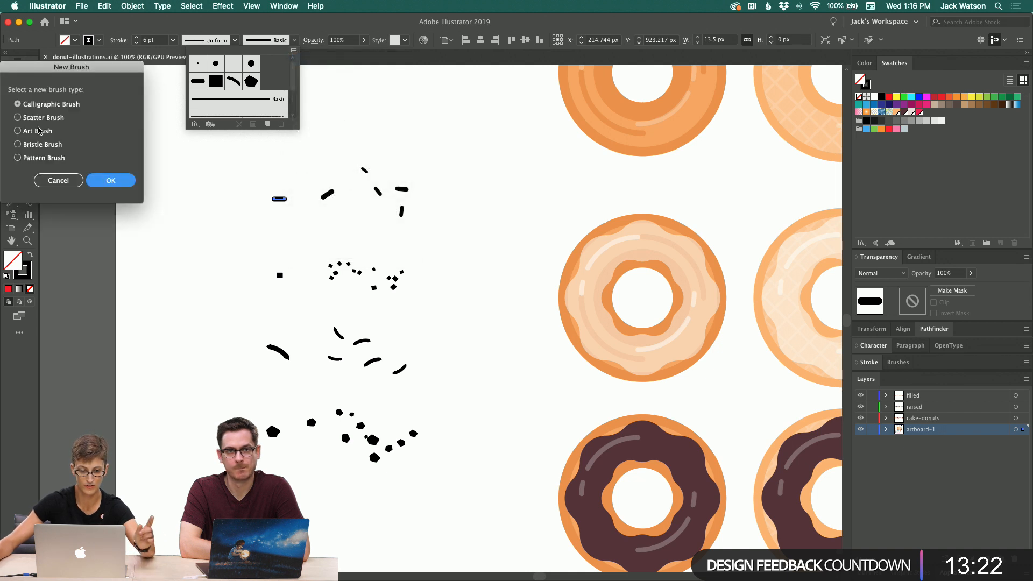
left_click(43, 118)
left_click(115, 184)
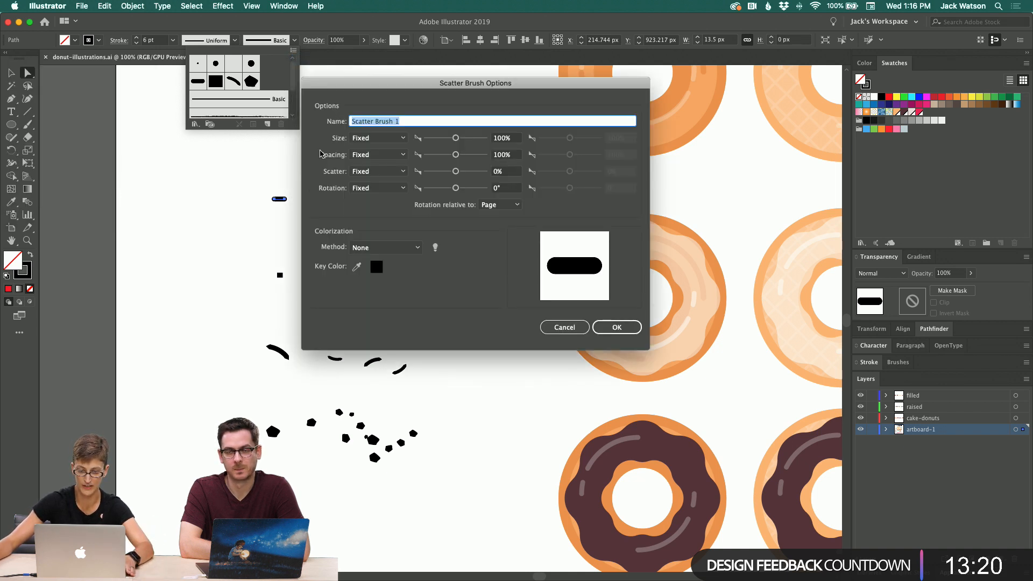
Step: Set the brush's Size, Spacing, Scatter and Rotation options to Random
left_click(379, 138)
left_click(381, 161)
left_click(378, 155)
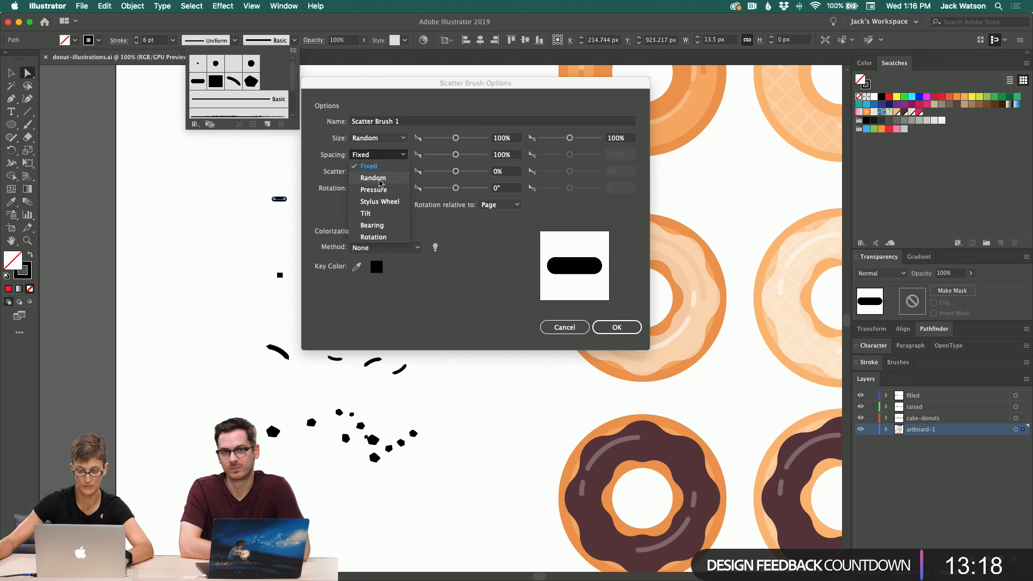
left_click(378, 177)
left_click(378, 171)
left_click(379, 194)
left_click(378, 188)
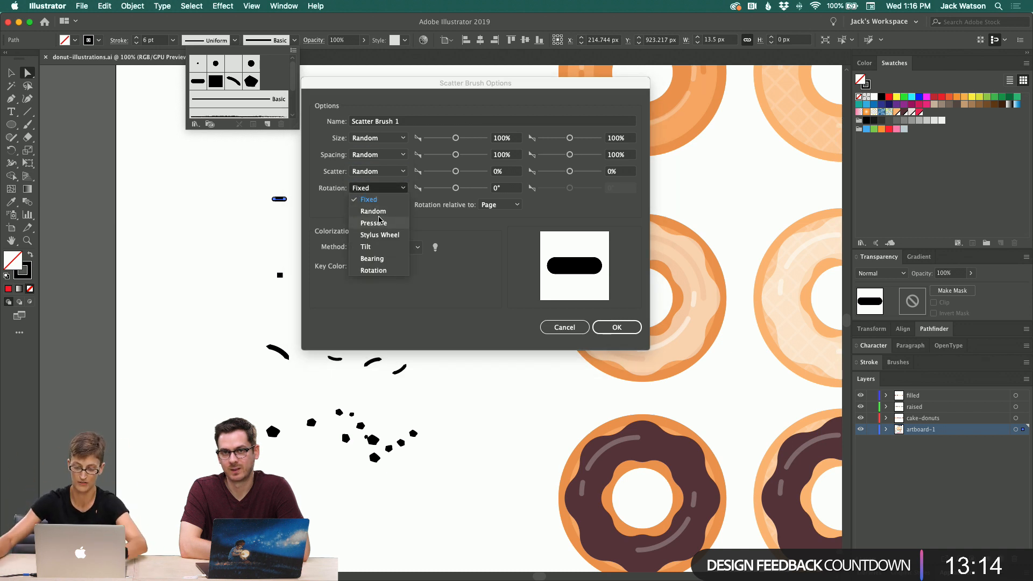
left_click(373, 211)
Step: Set the brush rotation maximum to 360° and the scatter range to about -200% to 200%
left_click(619, 189)
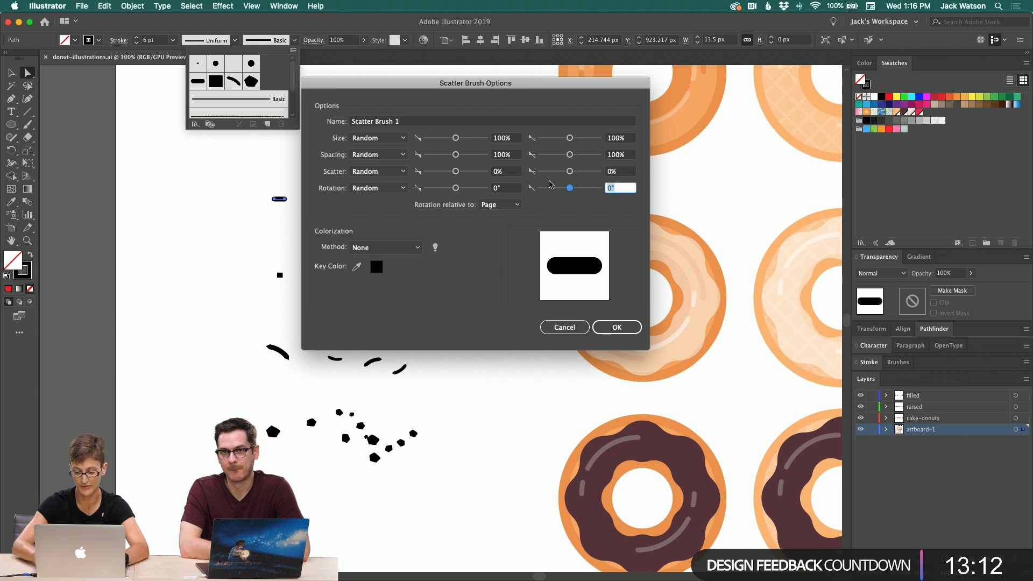
type("360")
key("Tab")
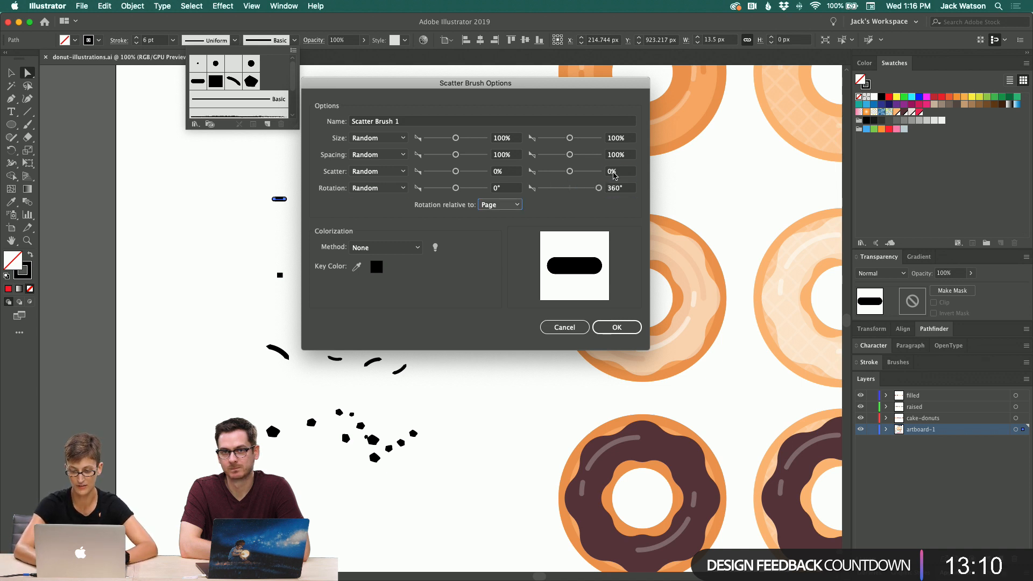
left_click(613, 171)
type("200")
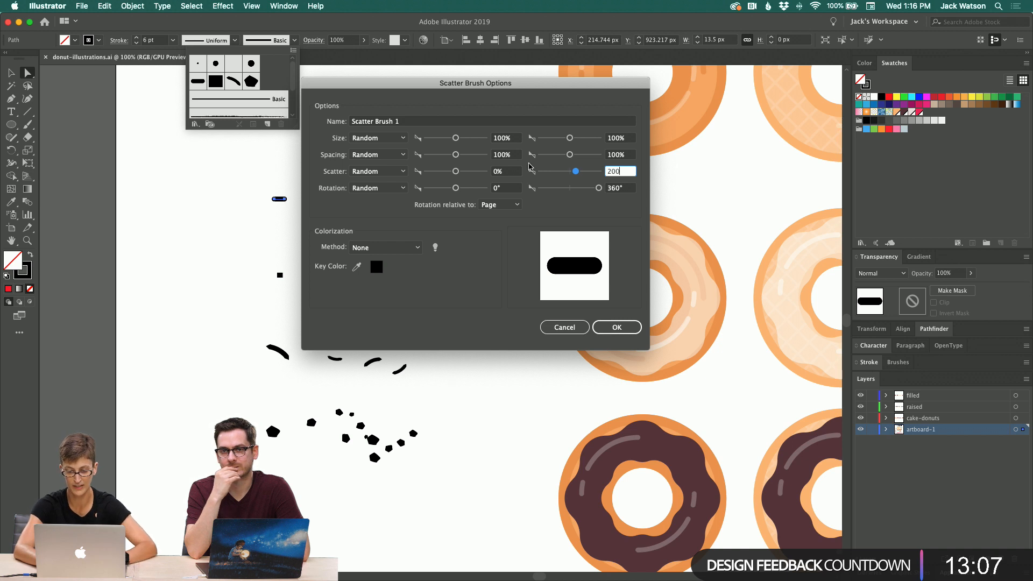
left_click(498, 172)
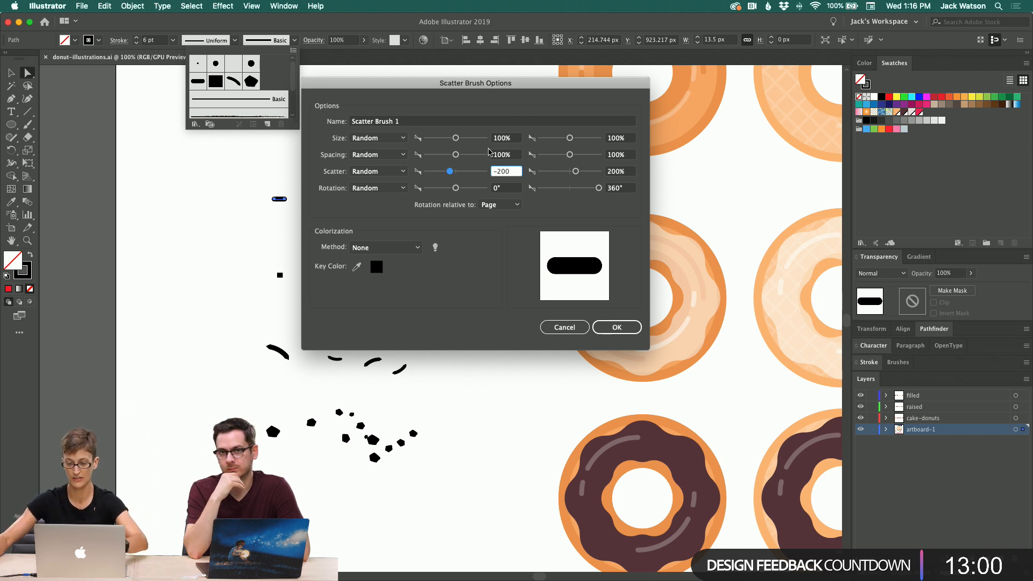
Step: Set the brush spacing maximum to about 150% and the size maximum to 80%
left_click(514, 155)
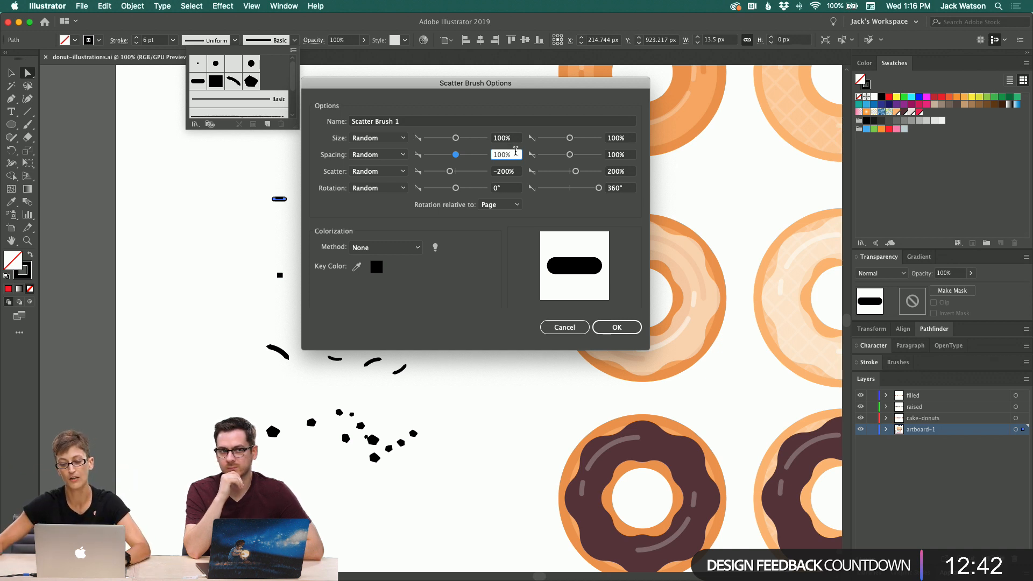
left_click_drag(514, 155, 439, 150)
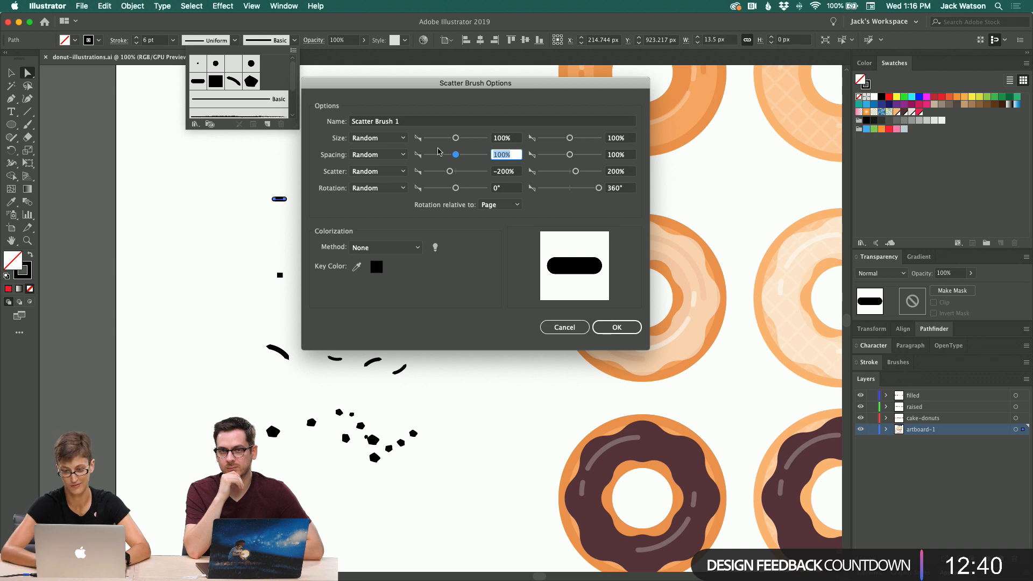
key("Tab")
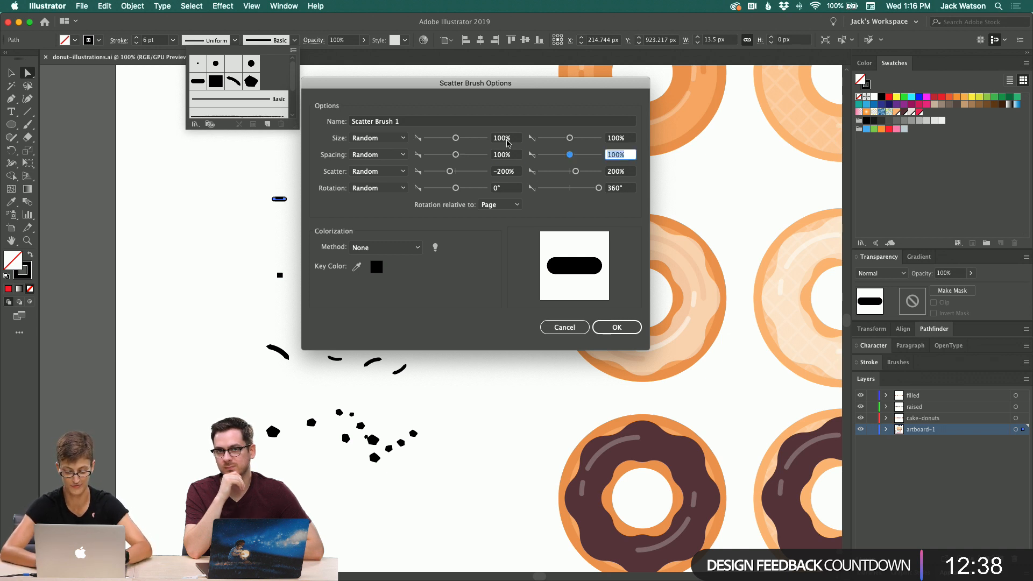
type("150")
left_click(510, 139)
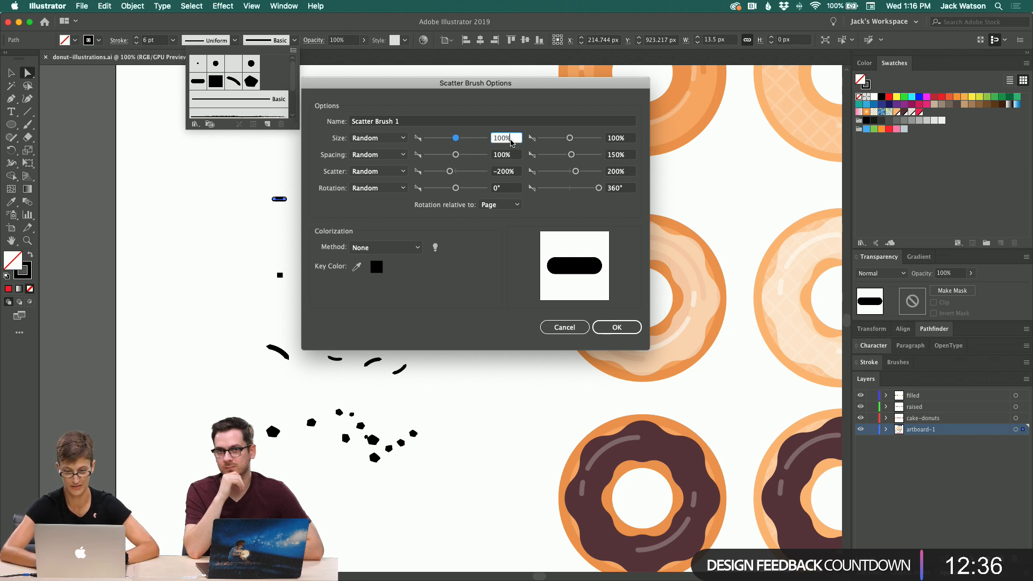
key("Tab")
type("80")
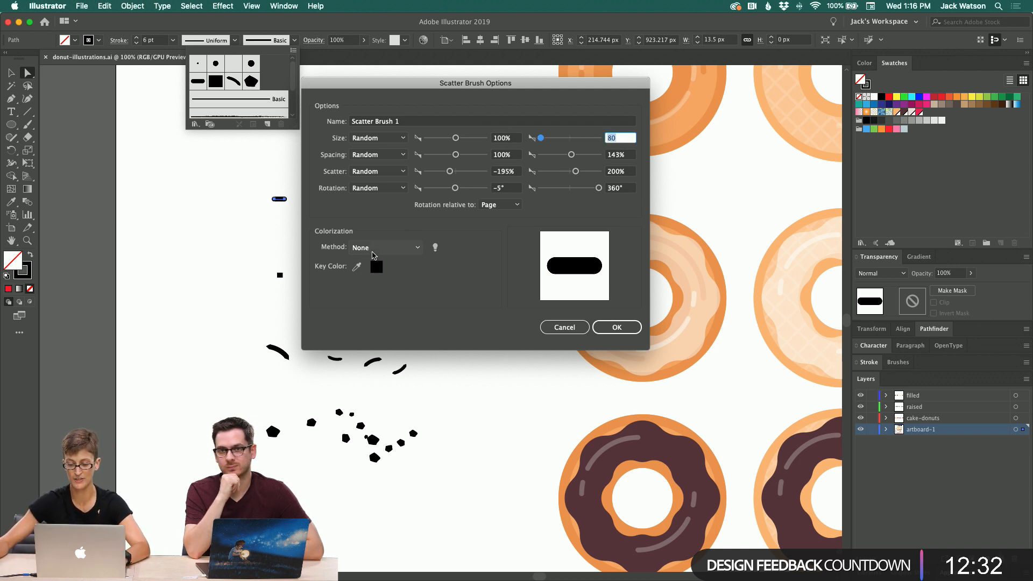
Step: Set the brush colorization method to Tints and confirm the new scatter brush
left_click(373, 249)
left_click(380, 271)
left_click(401, 249)
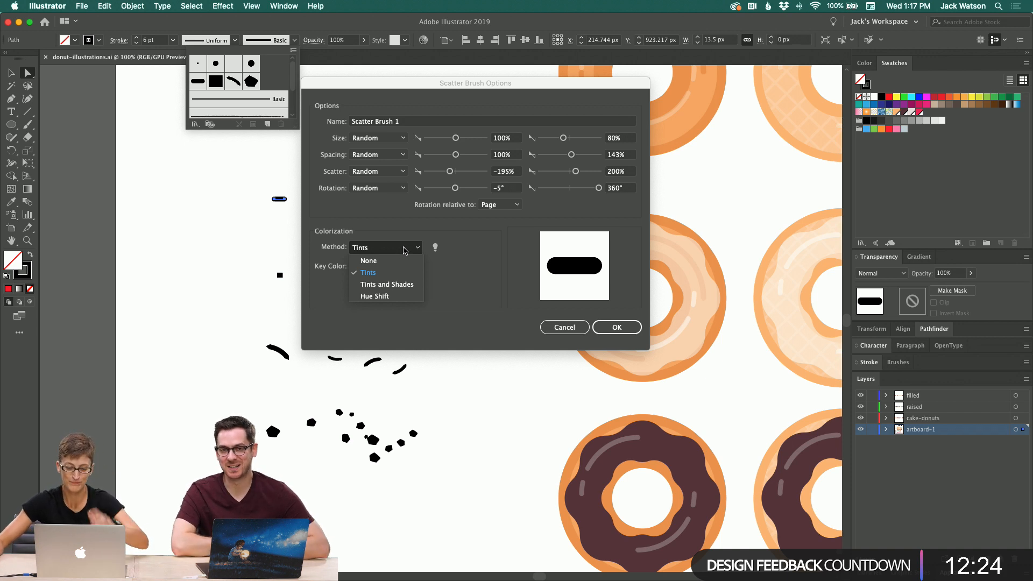
left_click(405, 250)
left_click(617, 327)
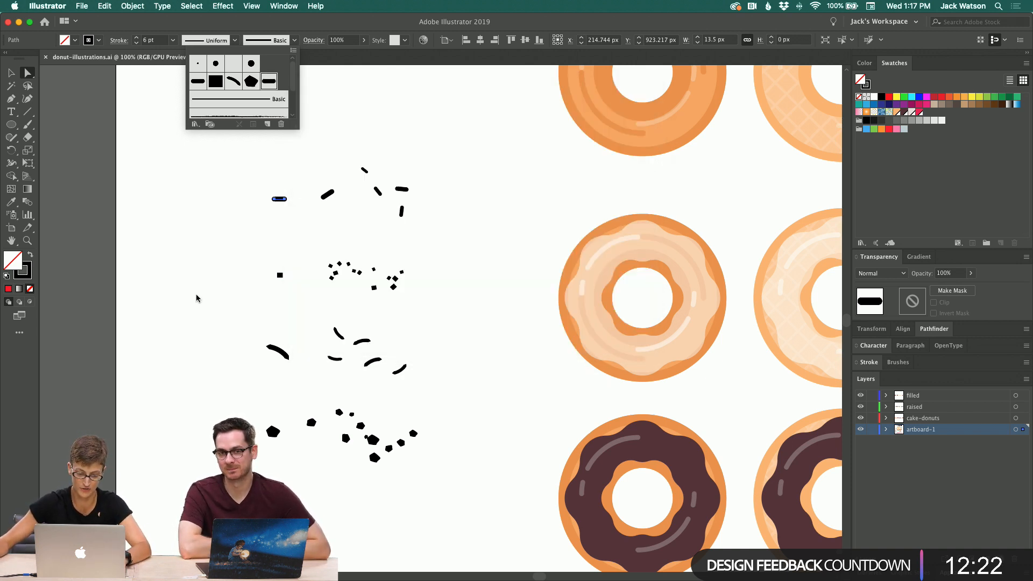
key("Escape")
scroll(205, 270, "up", 3)
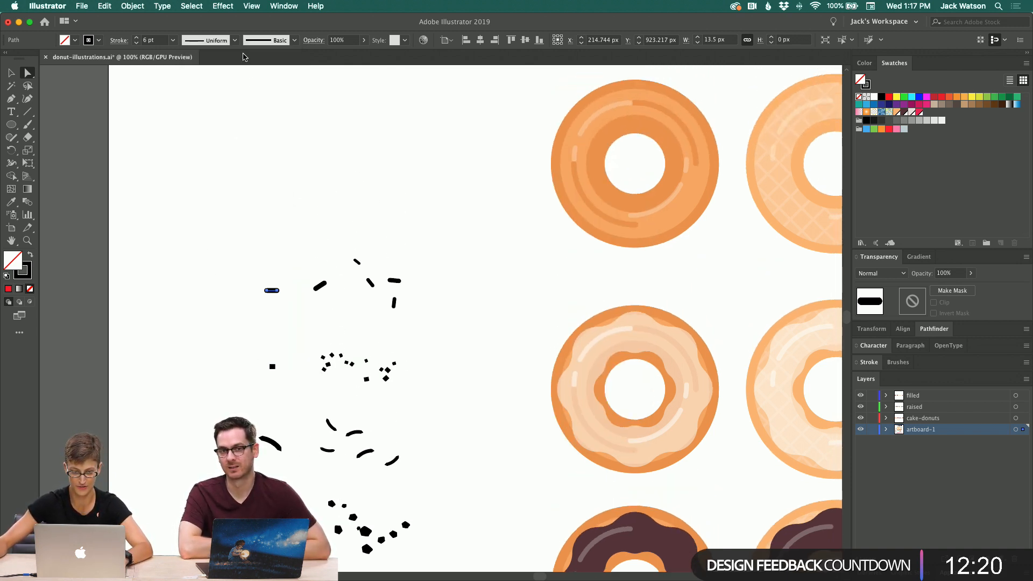
left_click(210, 45)
left_click(294, 40)
left_click(295, 40)
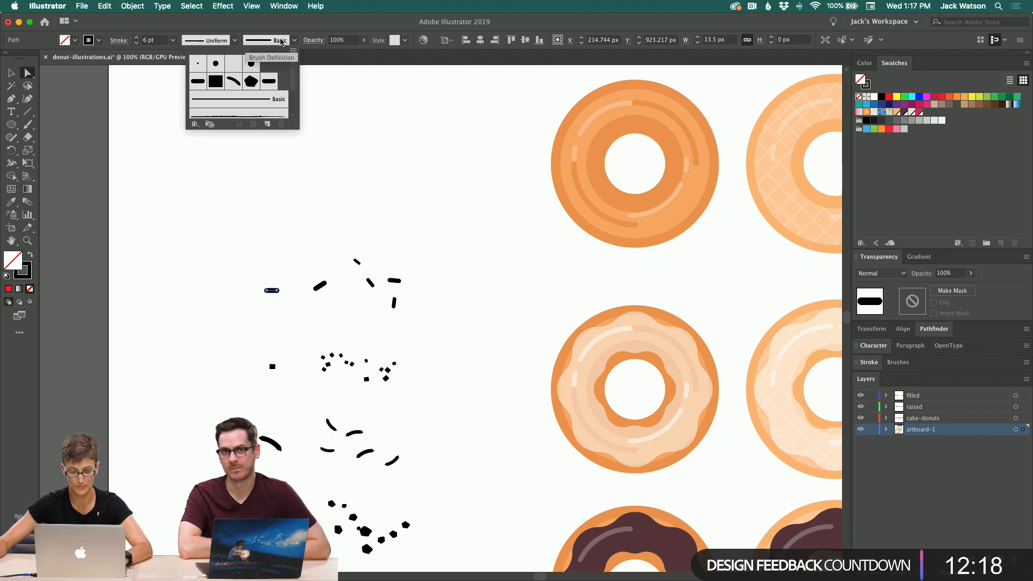
left_click(382, 105)
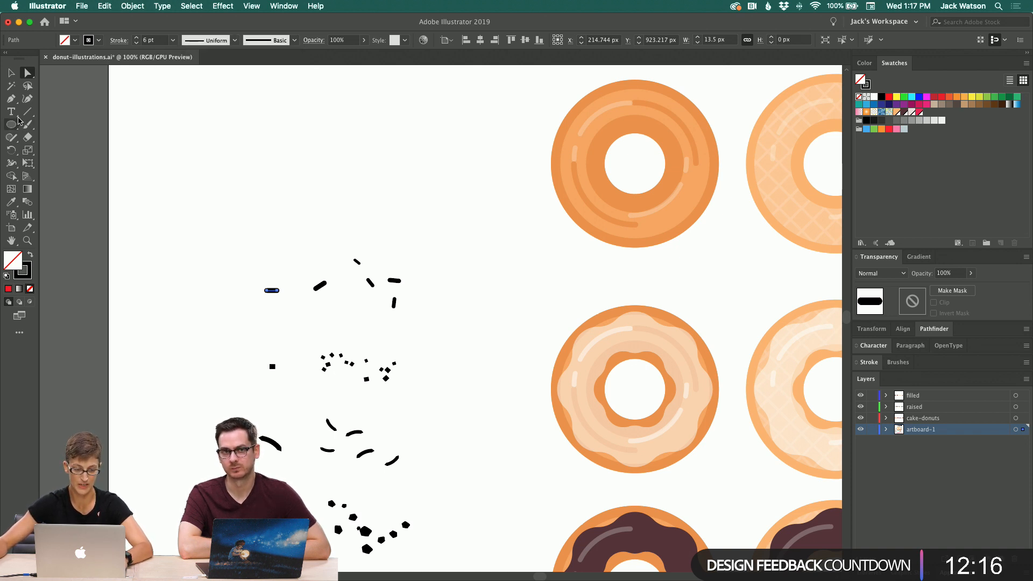
Step: Draw a curving open path with the Pen tool above the sprinkle shapes
left_click(11, 100)
left_click_drag(207, 196, 226, 150)
left_click(298, 154)
left_click_drag(446, 200, 461, 139)
left_click_drag(372, 115, 262, 109)
left_click(11, 72)
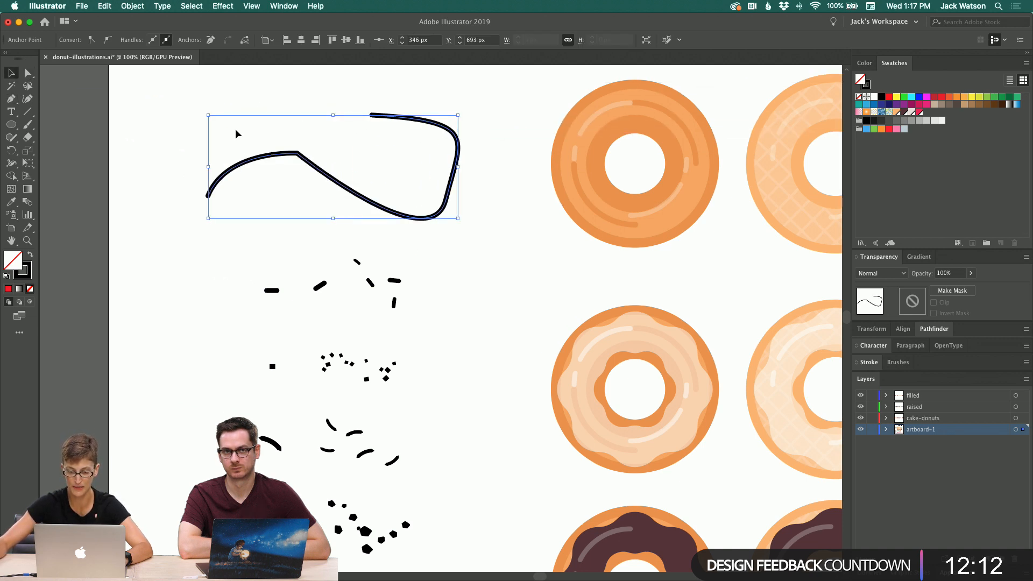
Step: Reposition the curved path and apply the new scatter brush to its stroke
left_click_drag(280, 154, 371, 206)
left_click(272, 43)
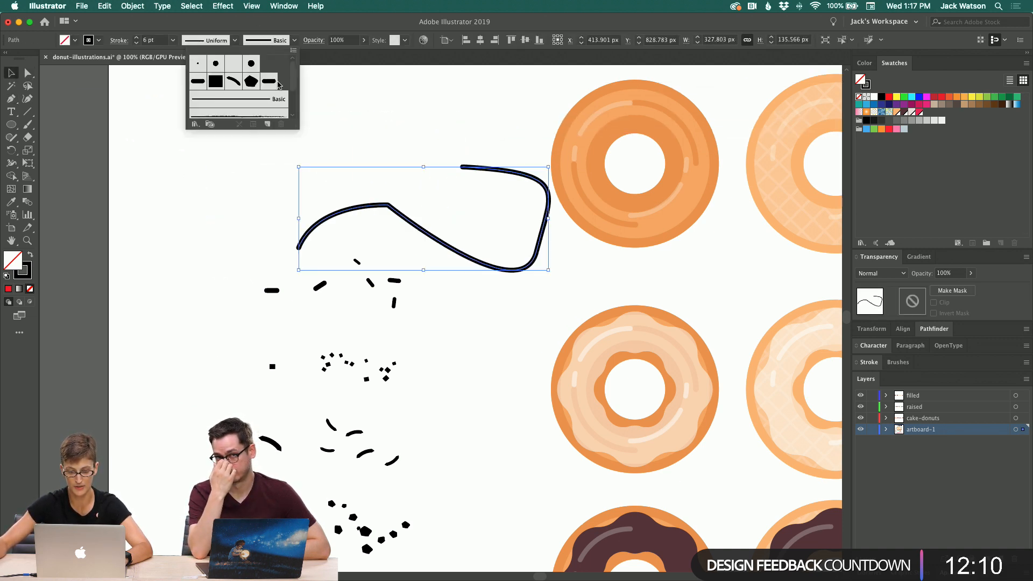
left_click(275, 84)
left_click(411, 216)
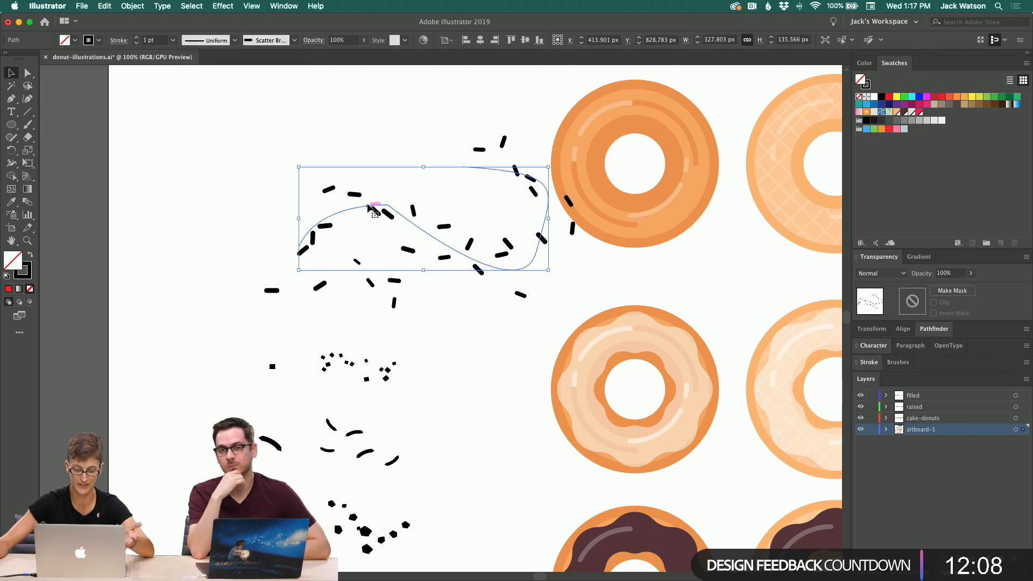
left_click_drag(339, 198, 276, 177)
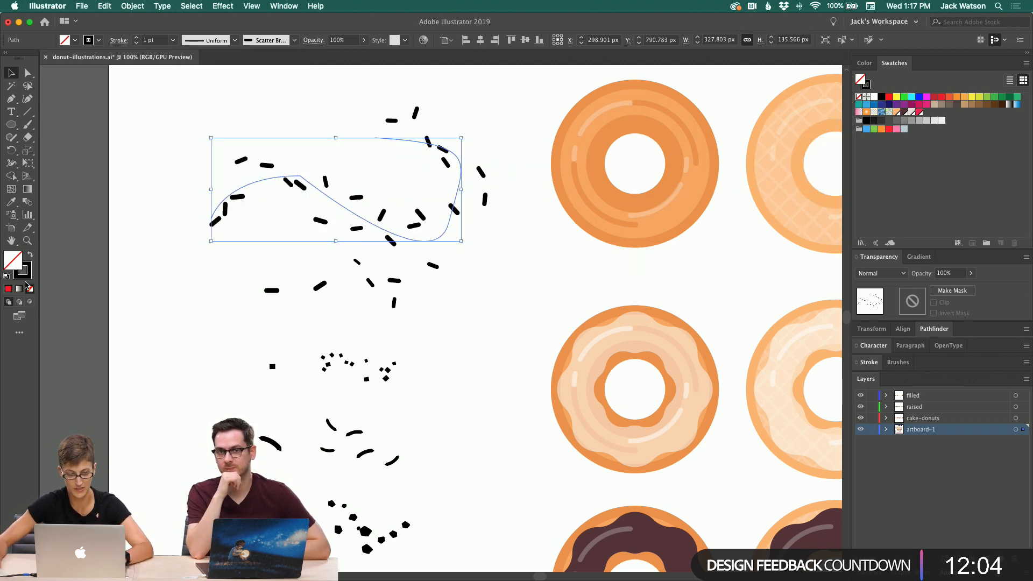
Step: Set the path's stroke colour to dark maroon 75102F
double_click(22, 270)
left_click(448, 197)
left_click(476, 214)
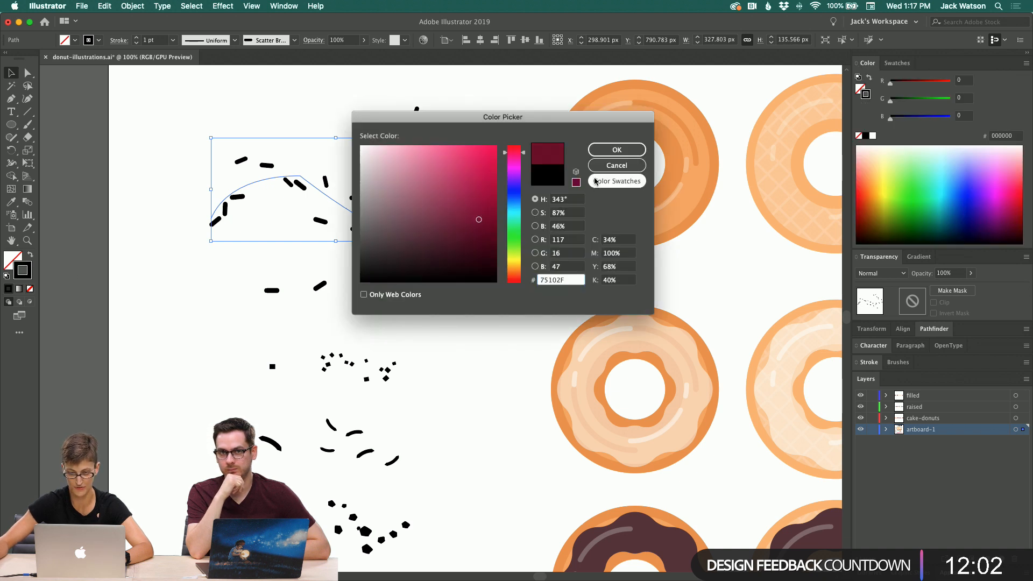
left_click(616, 150)
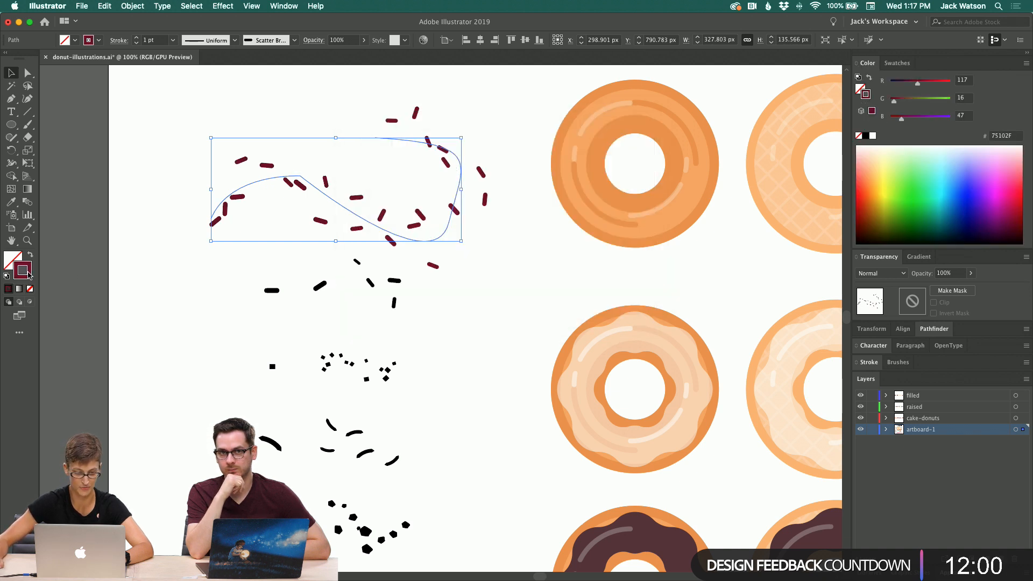
Step: Change the sprinkle path's stroke colour to pink FF005C
double_click(23, 269)
left_click(407, 182)
left_click_drag(569, 88, 536, 124)
left_click(608, 150)
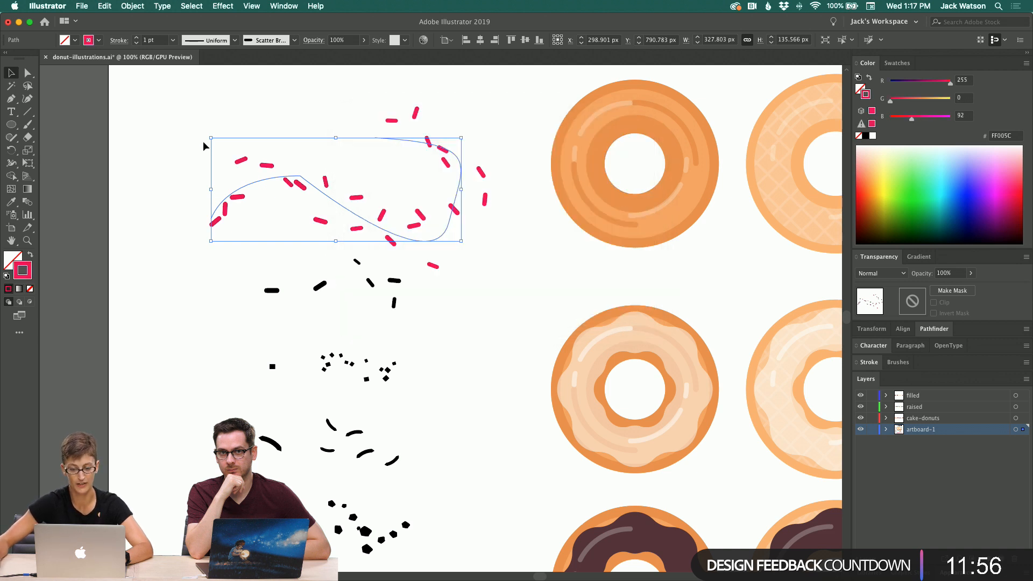
Step: Reselect the curved sprinkle path and marquee-select its anchor points with the Direct Selection tool
left_click(202, 141)
scroll(228, 147, "up", 2)
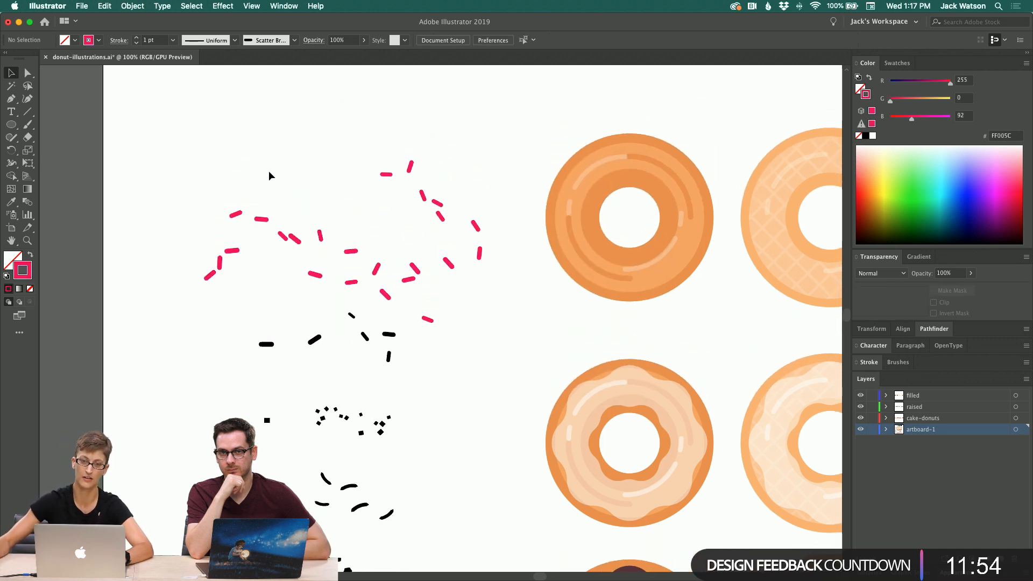
left_click(322, 252)
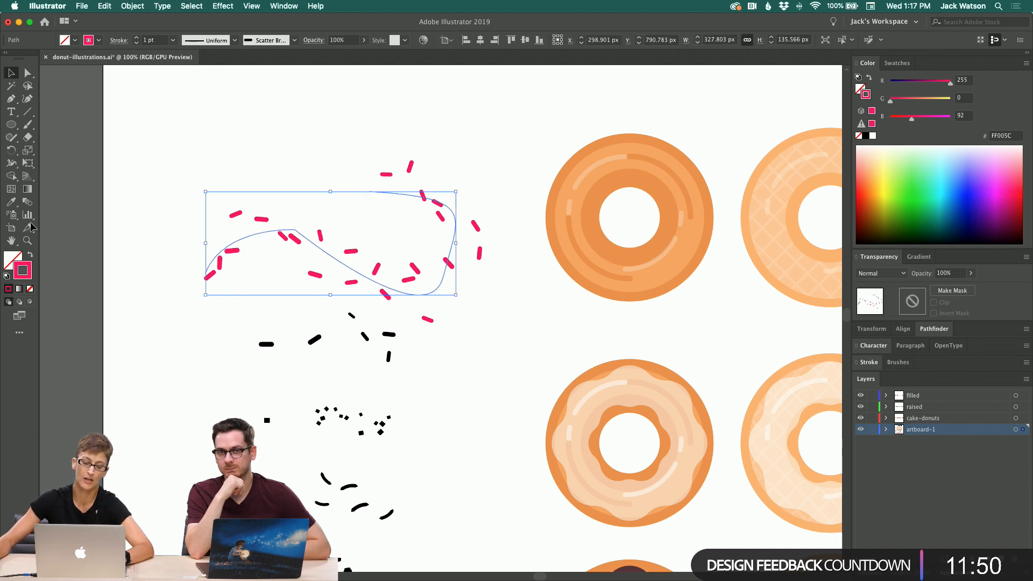
left_click(27, 72)
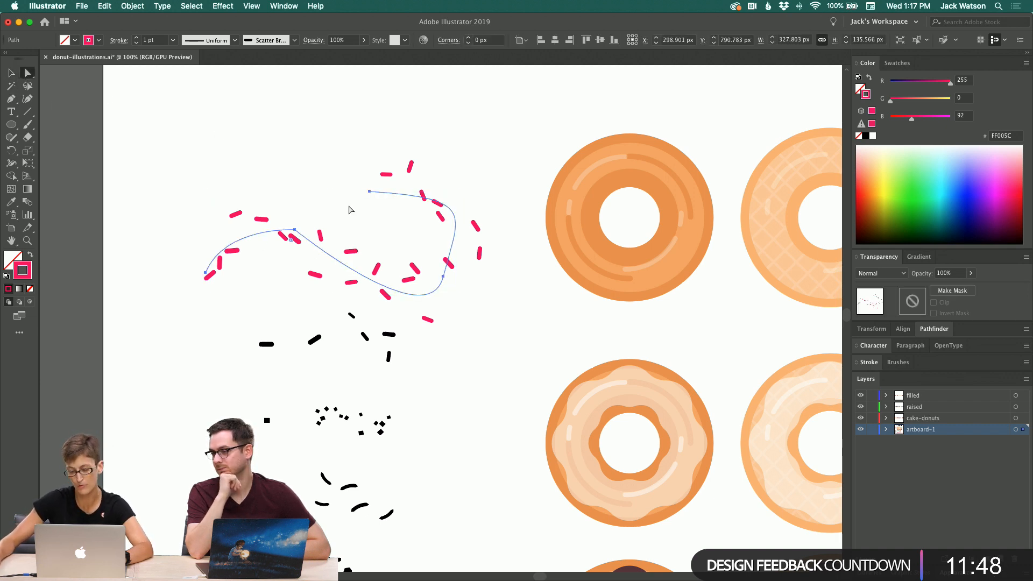
left_click(276, 285)
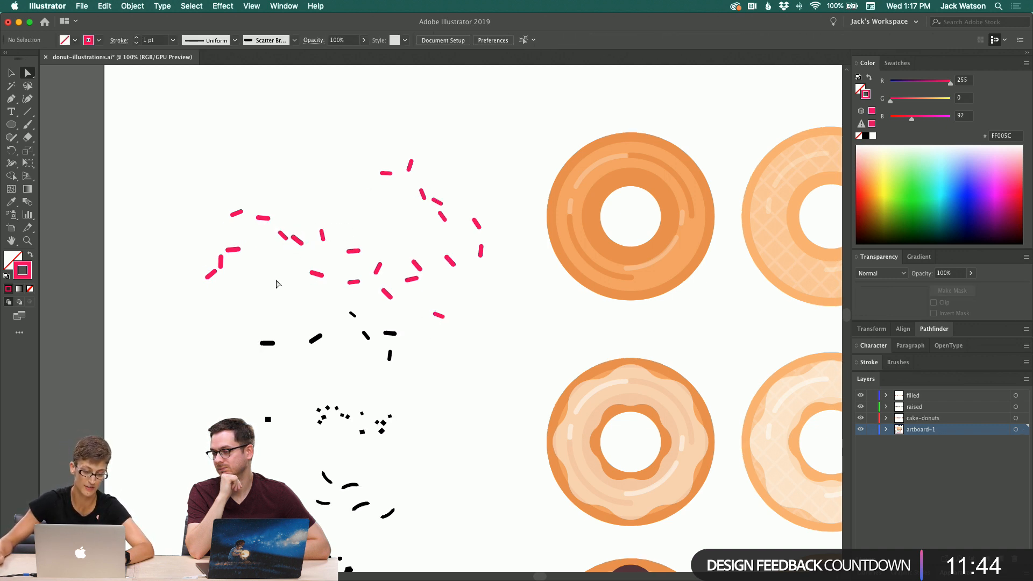
scroll(276, 285, "left", 2)
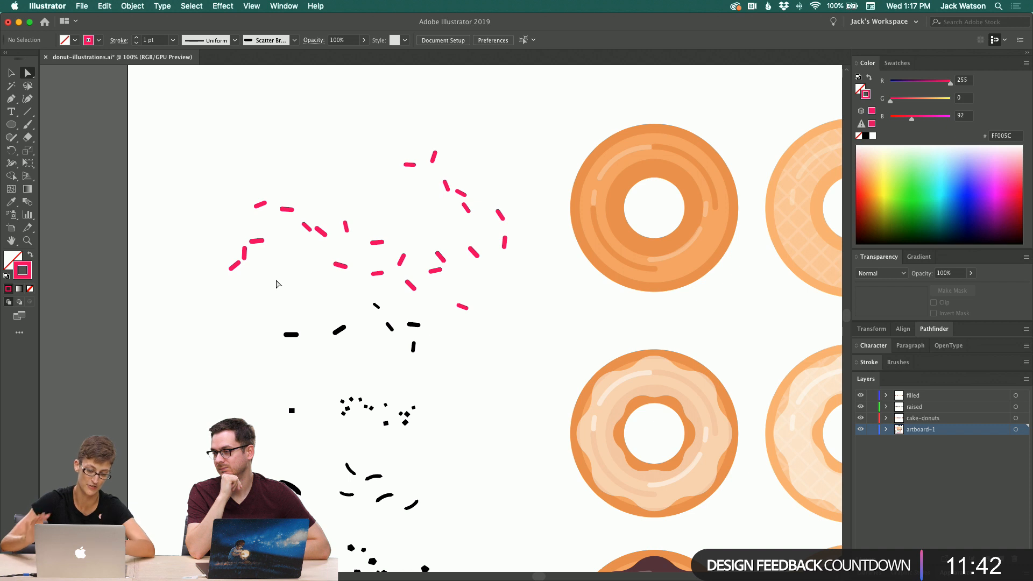
scroll(297, 203, "down", 1)
left_click_drag(208, 169, 443, 272)
scroll(441, 270, "down", 2)
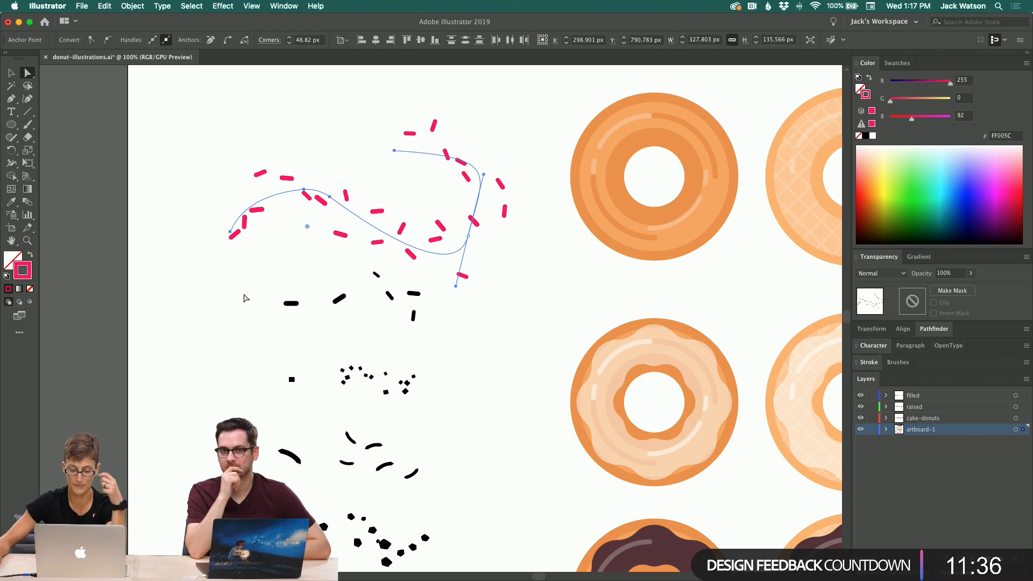
Step: Try applying a pink-to-black gradient along the sprinkle path's stroke
left_click(919, 257)
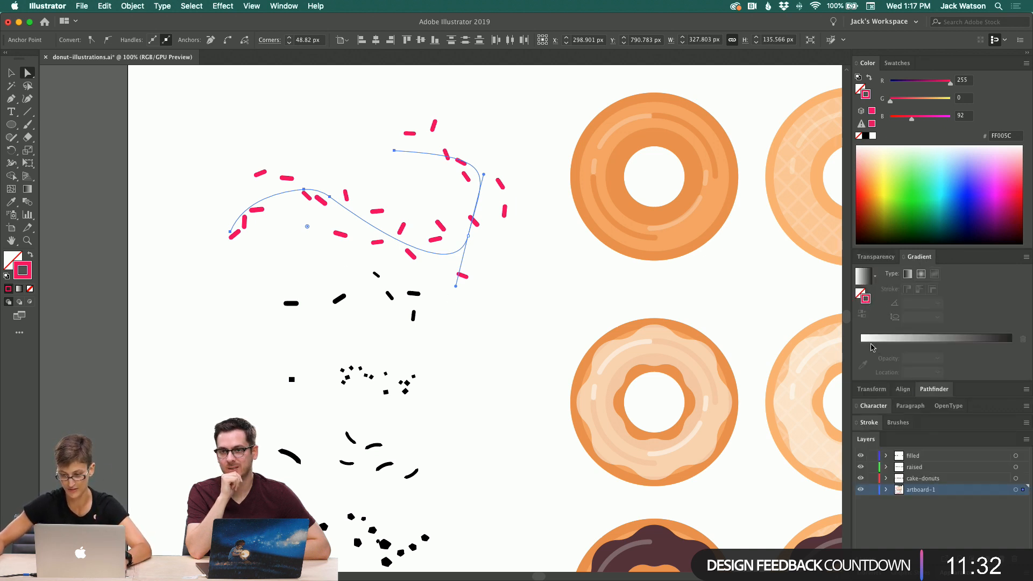
left_click(872, 347)
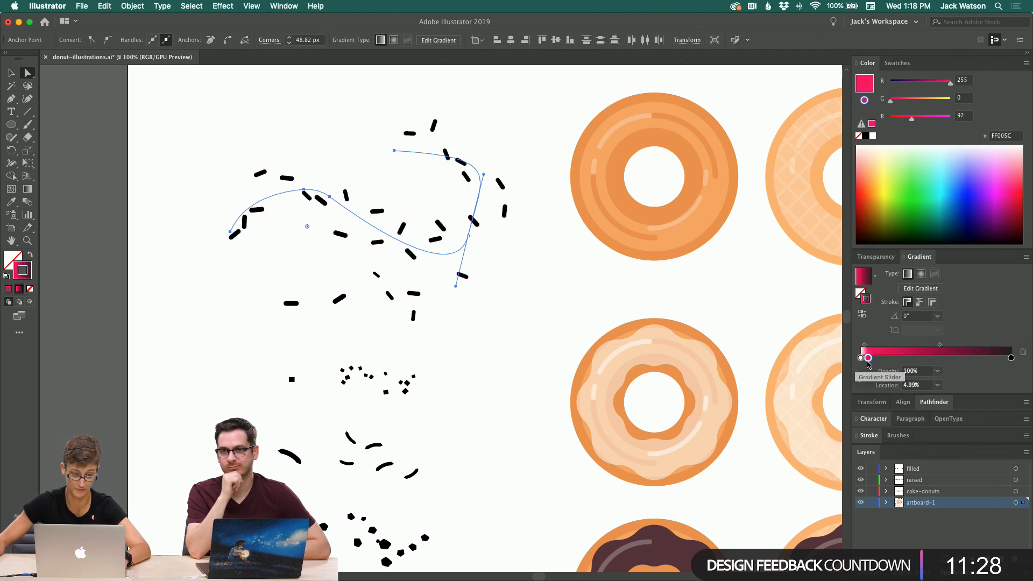
left_click_drag(862, 359, 864, 393)
left_click(919, 303)
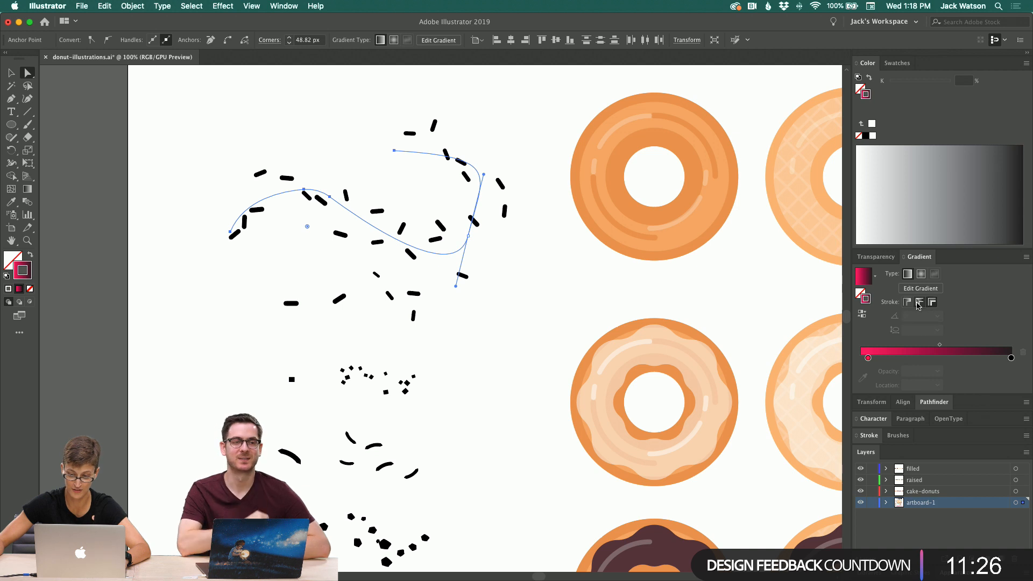
Step: Delete the curved sprinkle path and the pink sprinkle shapes above the black sprinkle sets
left_click(196, 104)
left_click_drag(211, 115, 491, 299)
scroll(490, 297, "right", 1)
key("Delete")
left_click_drag(496, 254, 189, 130)
key("Delete")
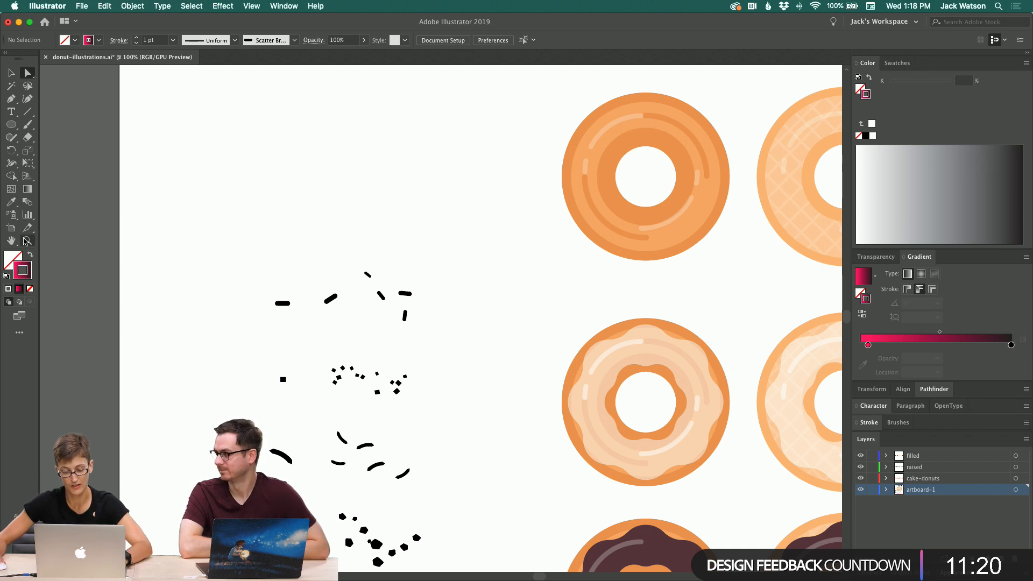
Step: Zoom out and pan across the artboard to review the donut illustrations, swatches and UI assets
key("super+minus")
key("super+minus")
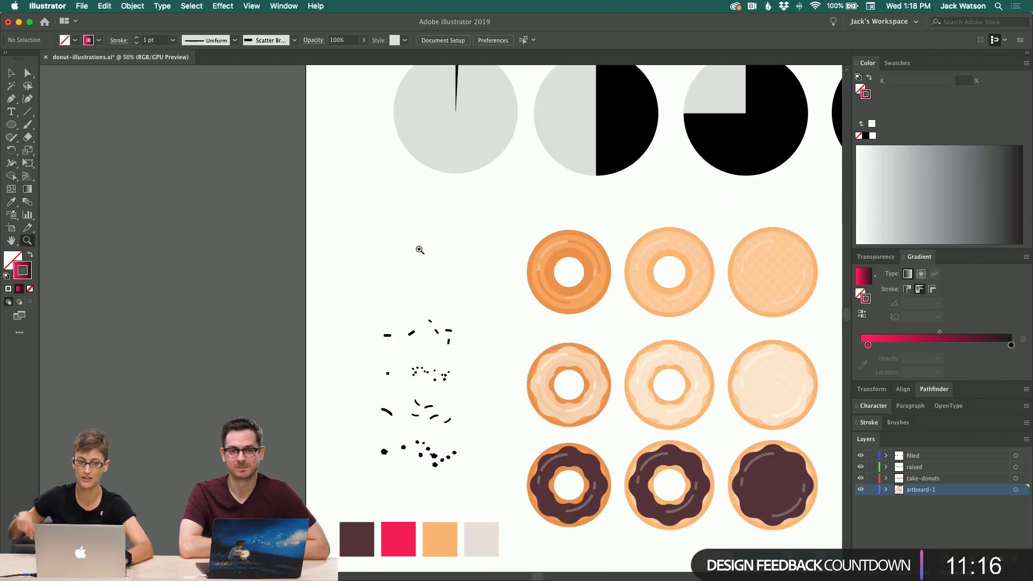
scroll(418, 246, "down", 2)
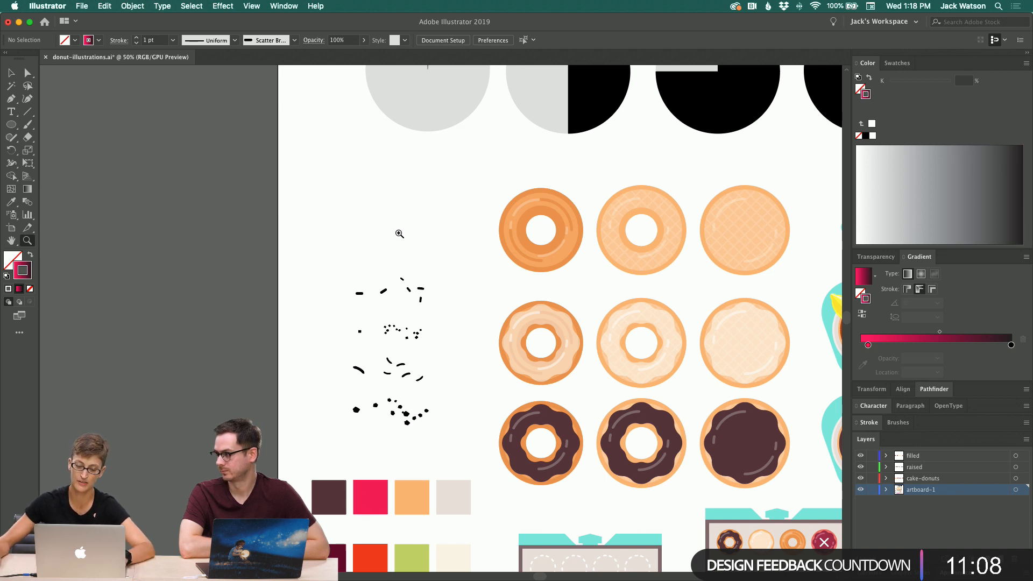
scroll(399, 231, "down", 5)
scroll(397, 231, "right", 3)
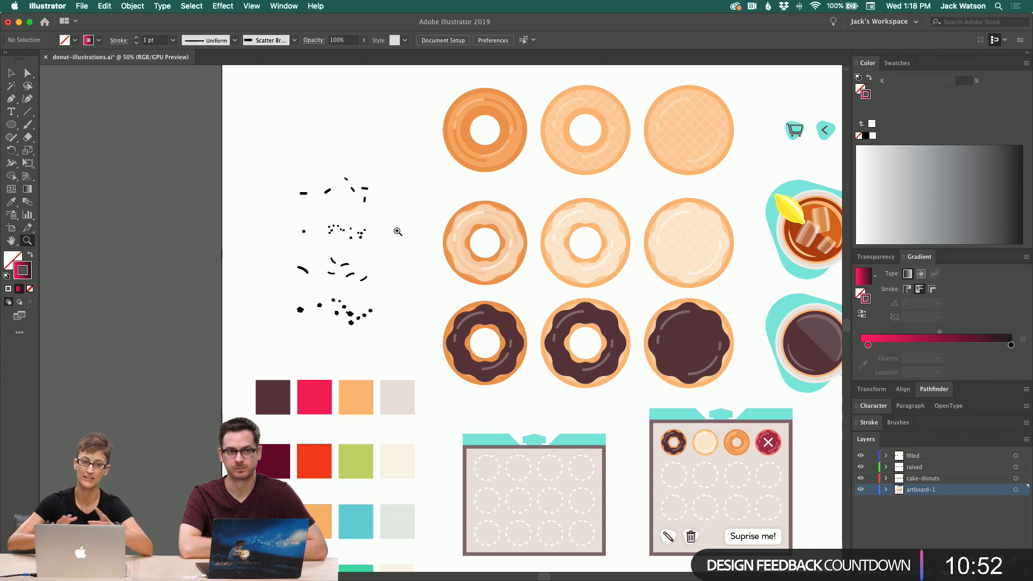
scroll(397, 231, "right", 3)
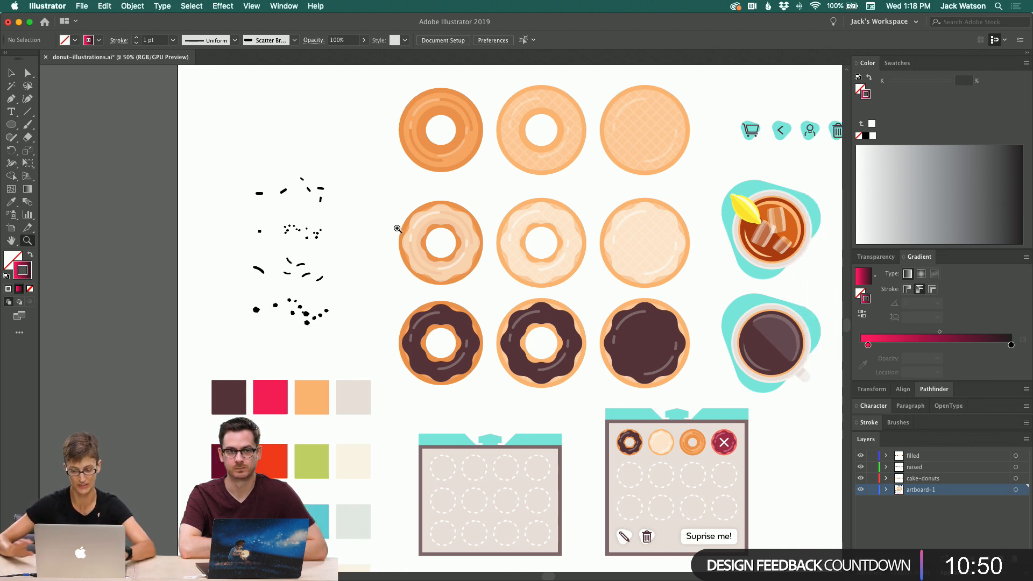
scroll(429, 474, "right", 1)
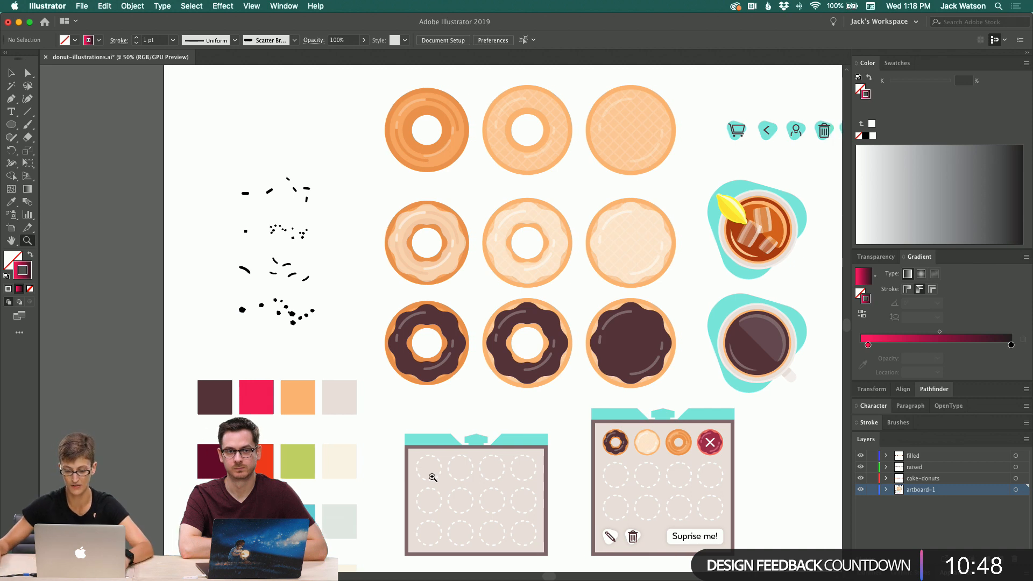
Step: Switch to Adobe XD and inspect the donut carousel group on the Donut-carousel artboard
left_click(461, 555)
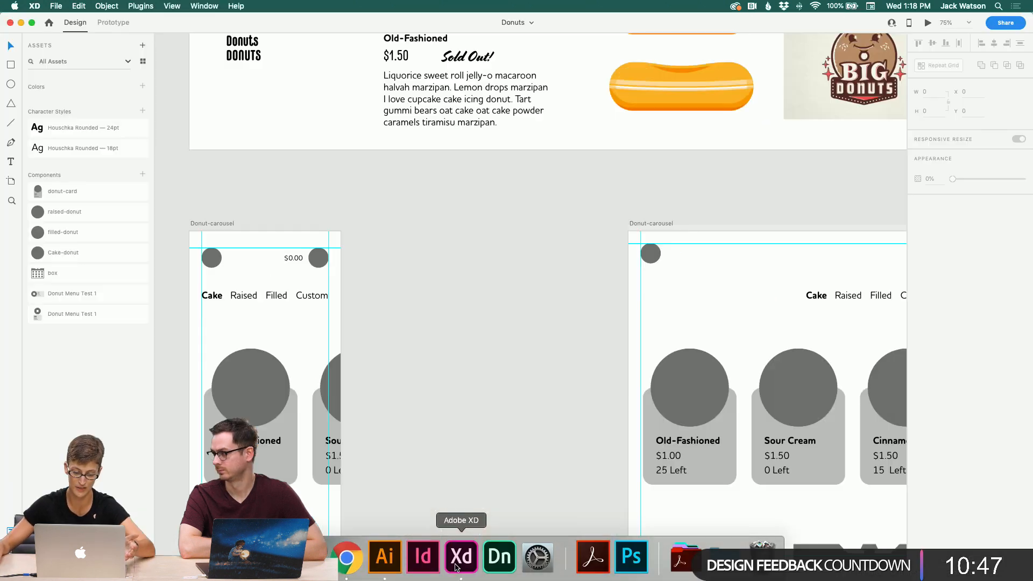
scroll(454, 393, "left", 2)
left_click(453, 392)
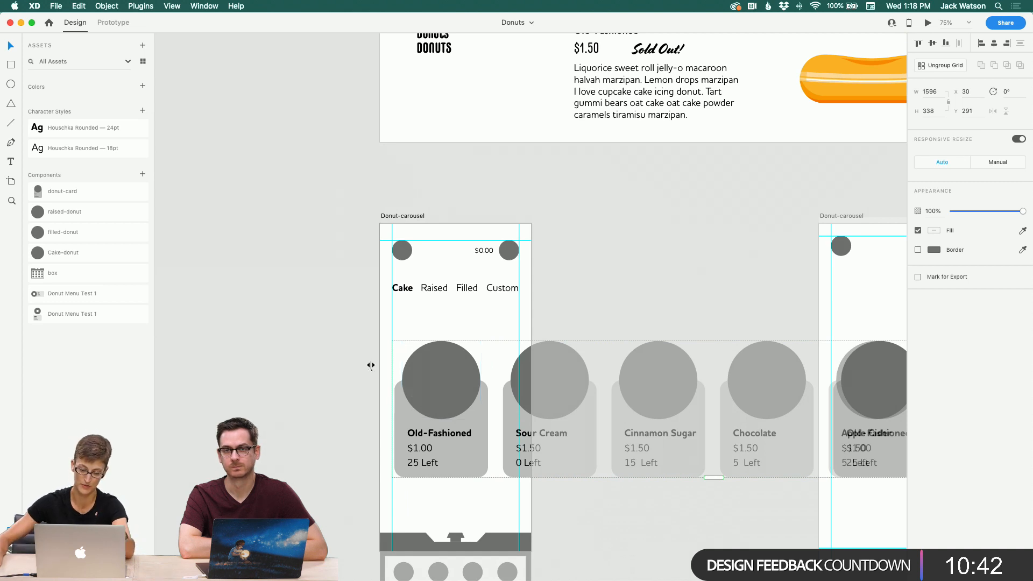
left_click(332, 346)
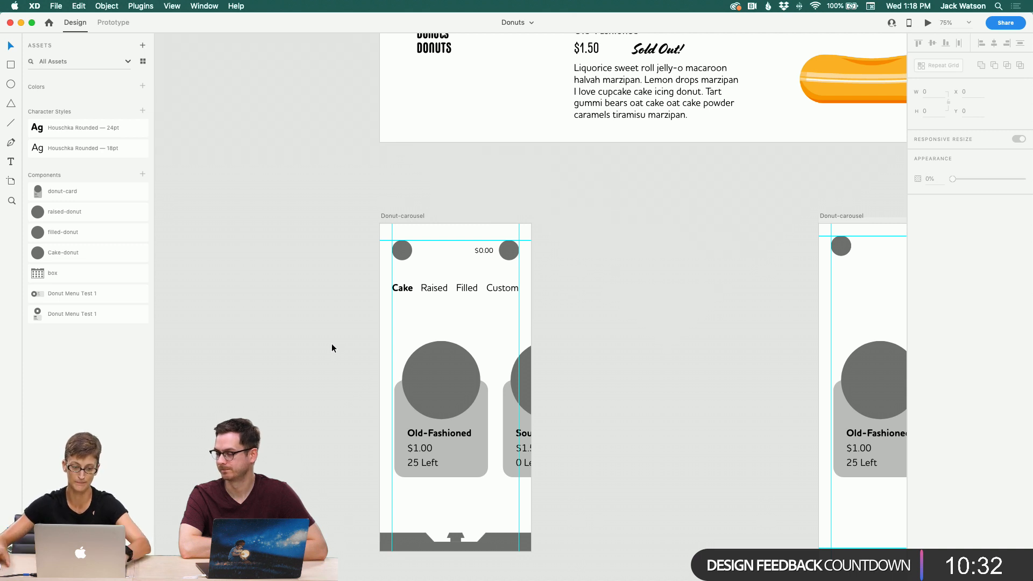
left_click(49, 4)
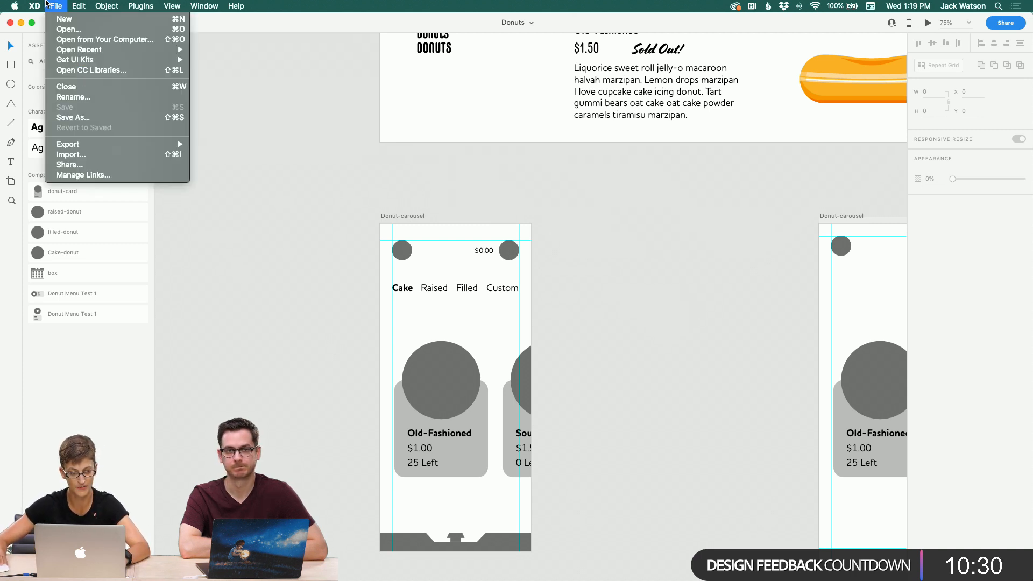
left_click(49, 4)
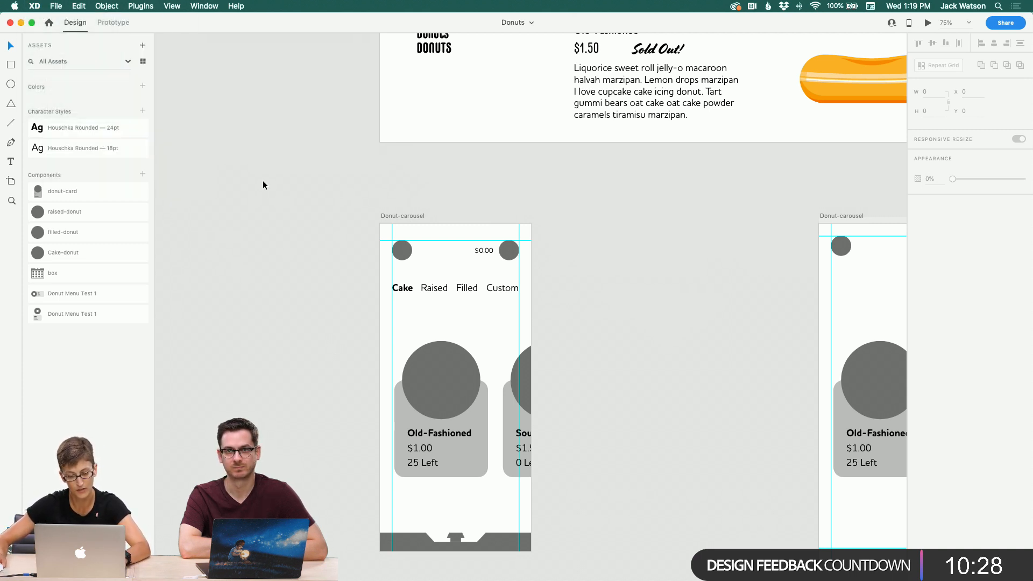
mouse_move(390, 574)
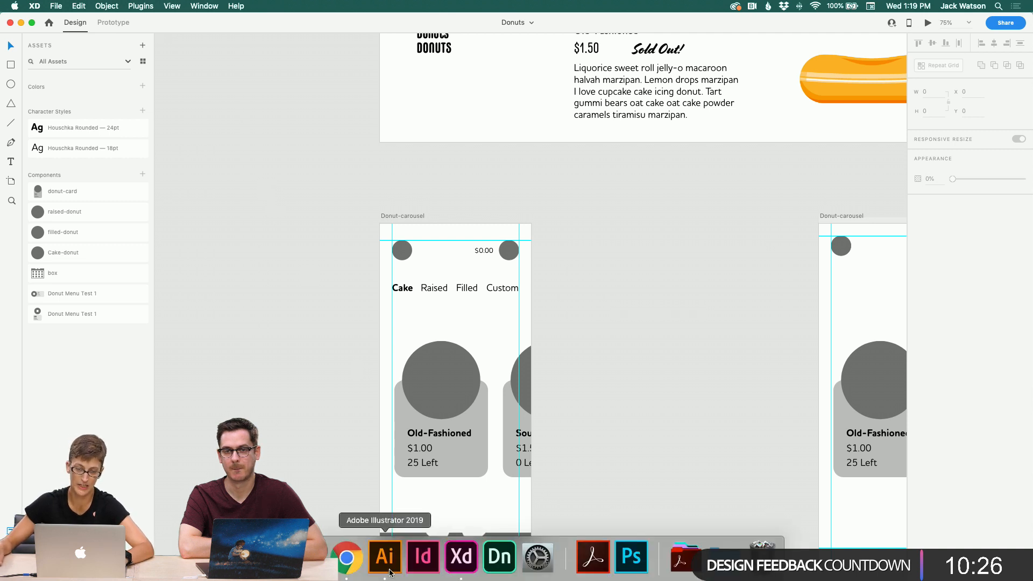
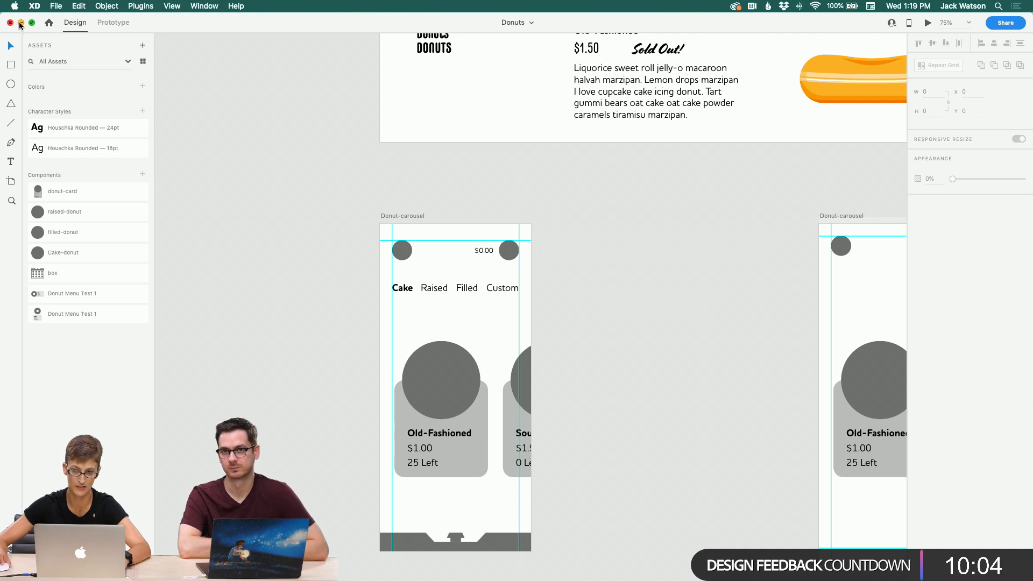
Step: Zoom out and pan across the XD artboards to review the donut carousel and custom donut wireframes
left_click(12, 202)
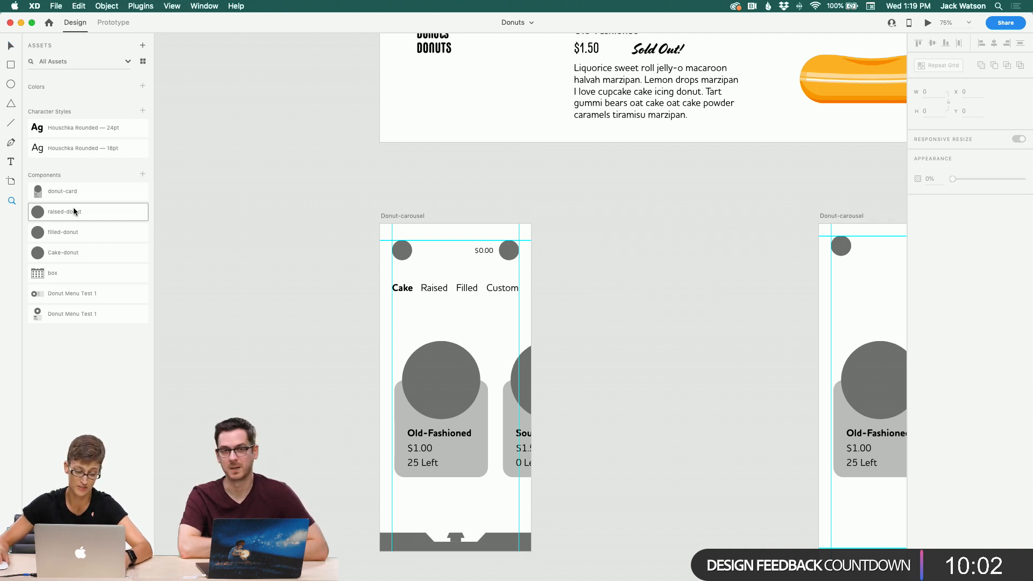
left_click(614, 297, "alt")
scroll(613, 298, "right", 3)
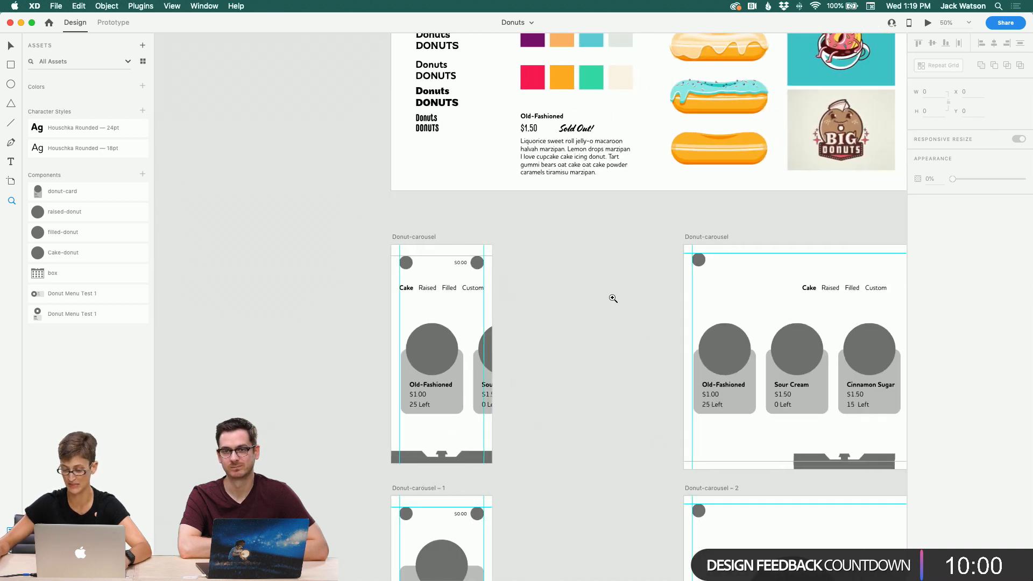
scroll(614, 299, "down", 3)
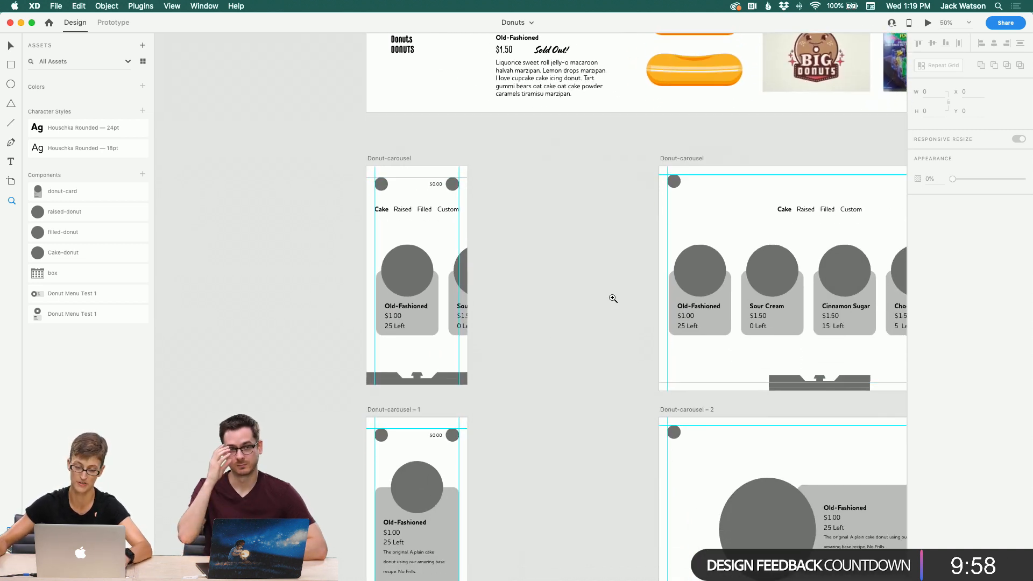
left_click(515, 267, "alt")
scroll(536, 272, "down", 5)
scroll(537, 273, "right", 5)
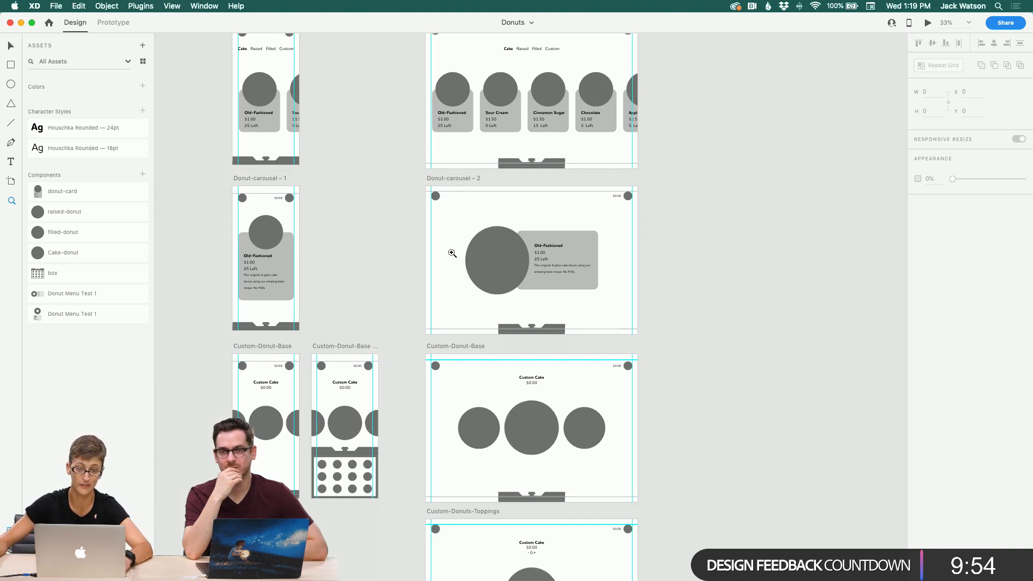
scroll(450, 253, "left", 3)
scroll(426, 247, "down", 5)
scroll(427, 247, "right", 2)
scroll(426, 245, "left", 1)
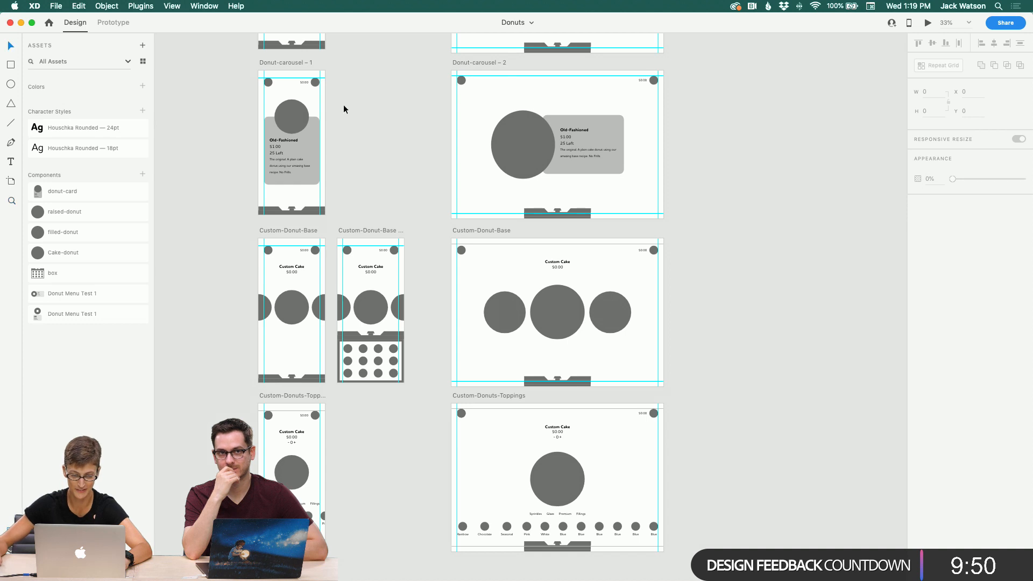
scroll(343, 106, "up", 6)
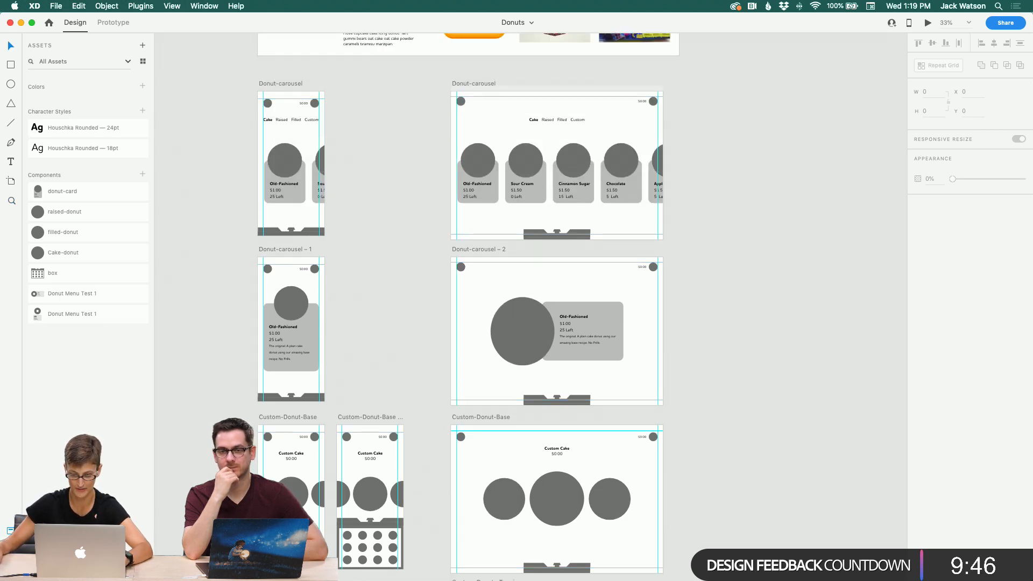
Step: Switch to Adobe Illustrator and pan to the donut illustrations and UI icons on the artboard
mouse_move(423, 559)
left_click(387, 555)
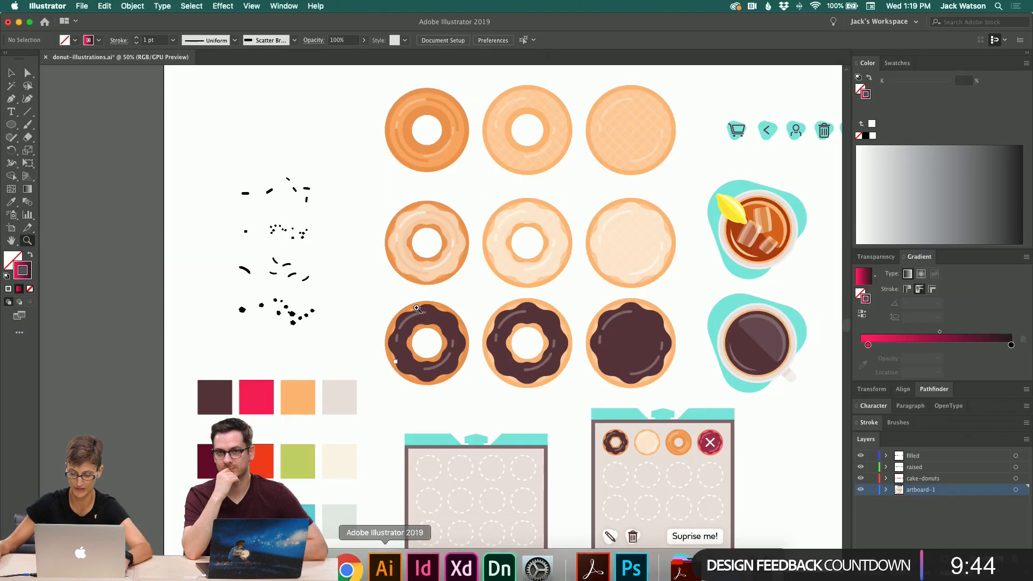
scroll(487, 193, "down", 2)
scroll(487, 189, "right", 4)
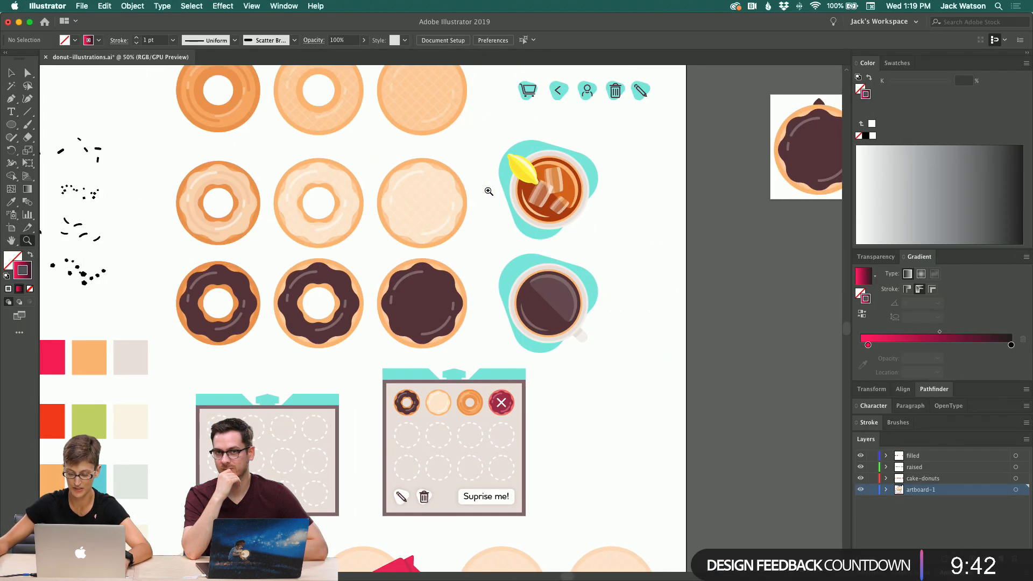
key("v")
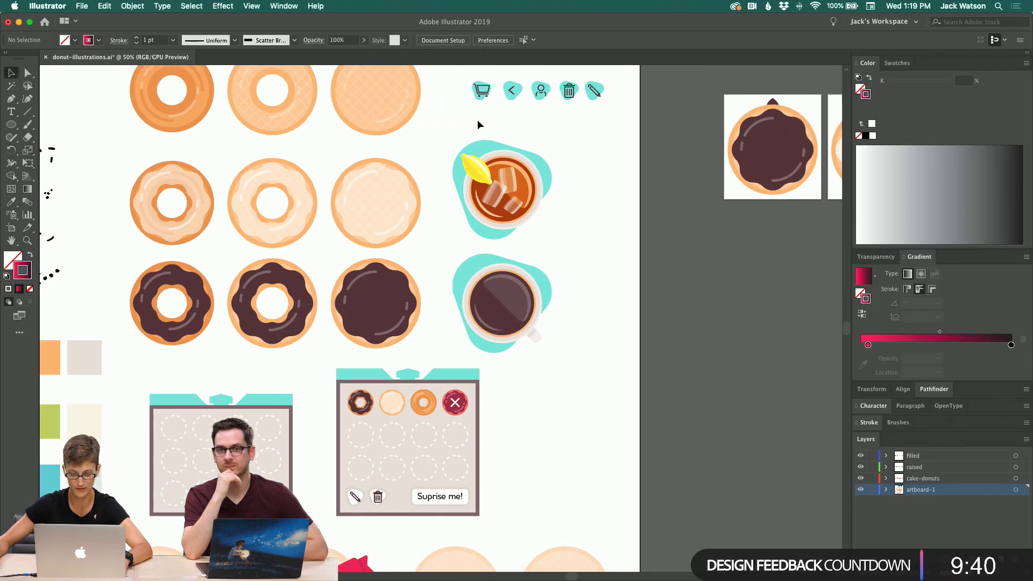
scroll(476, 119, "up", 2)
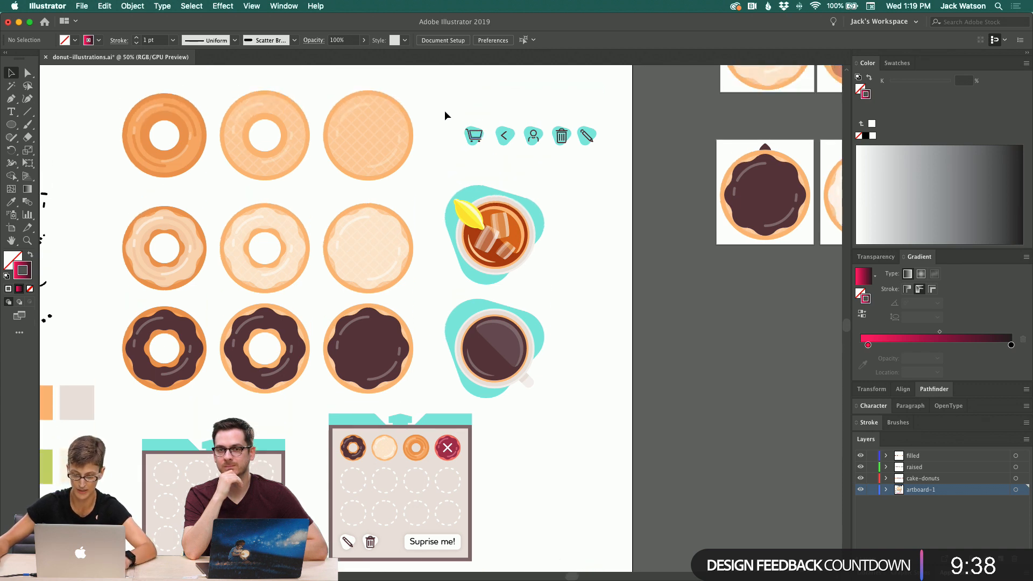
Step: Select the checkout cart icon and locate its layer in the expanded artboard-1 layer list, floating the Layers panel
left_click_drag(485, 167, 483, 162)
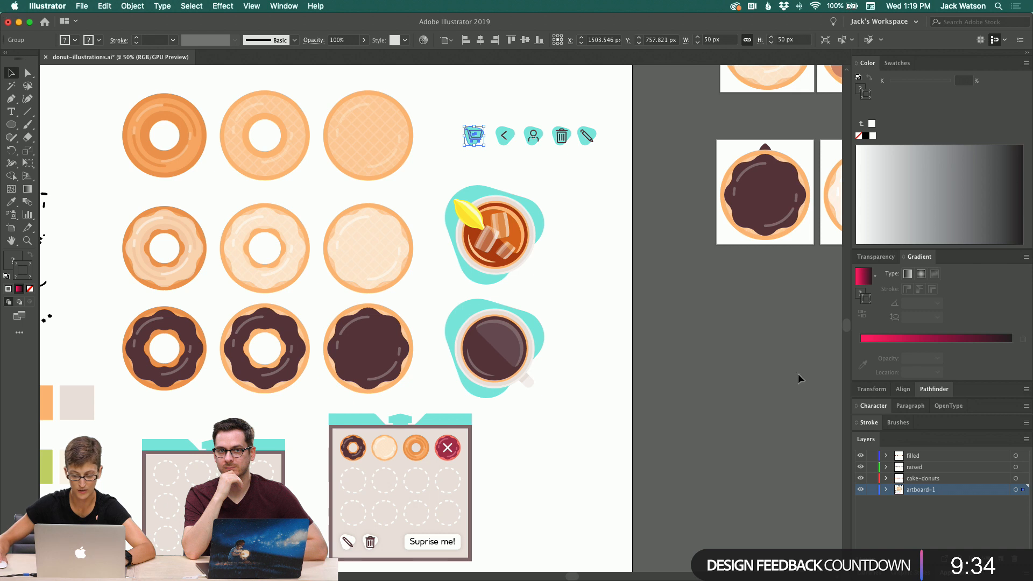
left_click(887, 491)
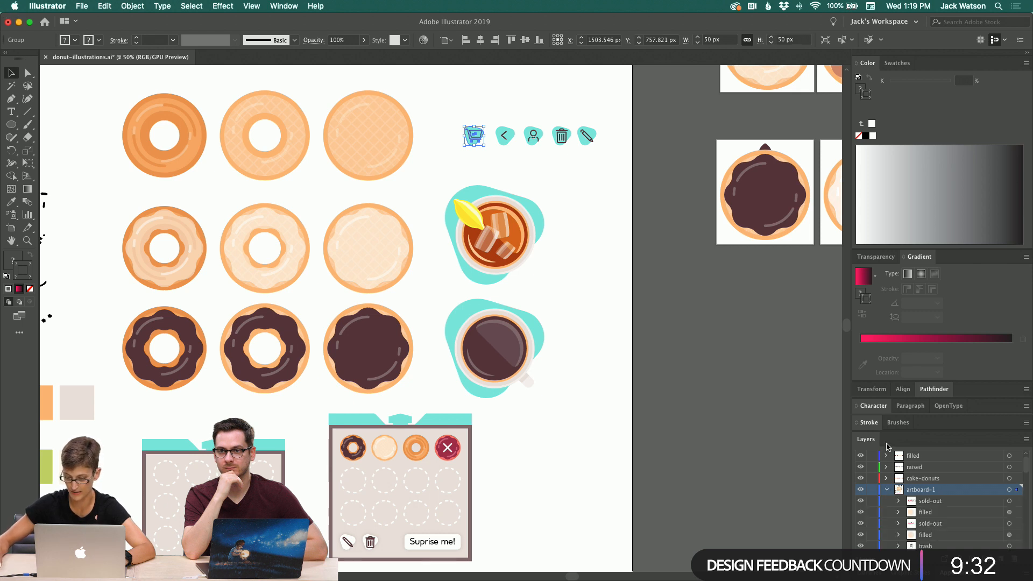
left_click_drag(872, 436, 537, 51)
left_click_drag(645, 161, 842, 518)
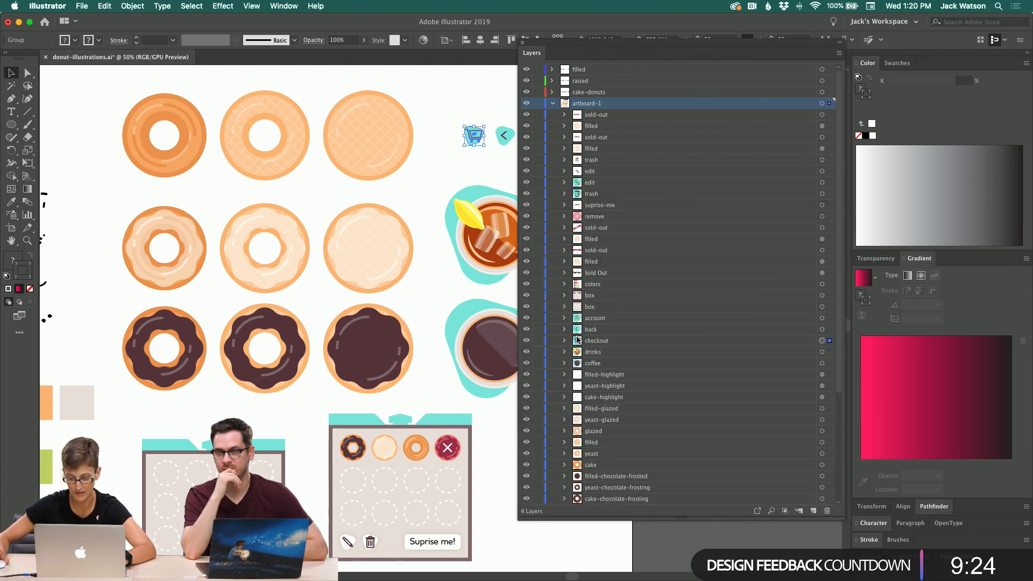
left_click(594, 342)
Step: Select the back arrow icon, deselect it, and reselect the checkout cart icon
scroll(478, 170, "right", 3)
scroll(478, 170, "down", 1)
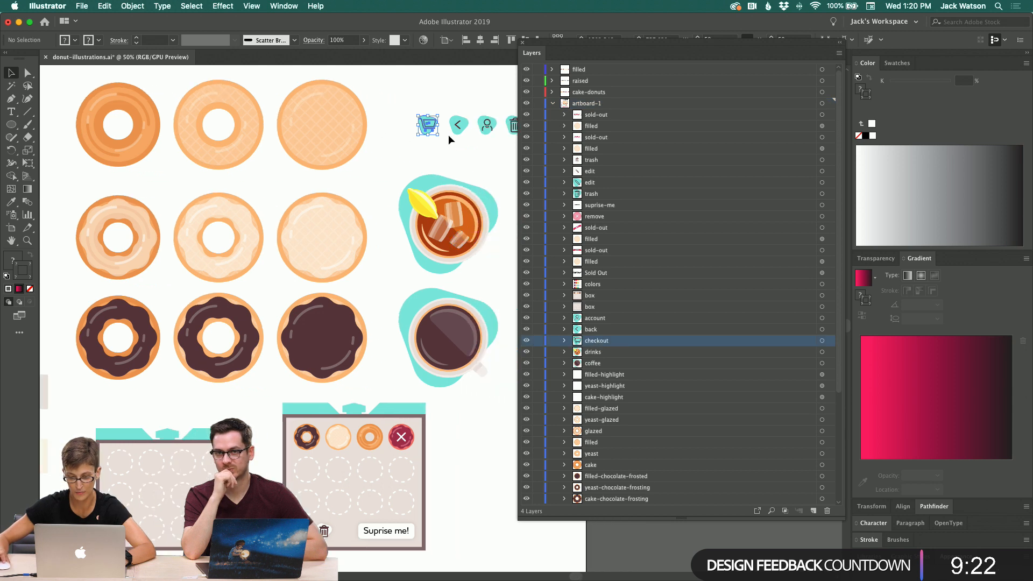
left_click(452, 132)
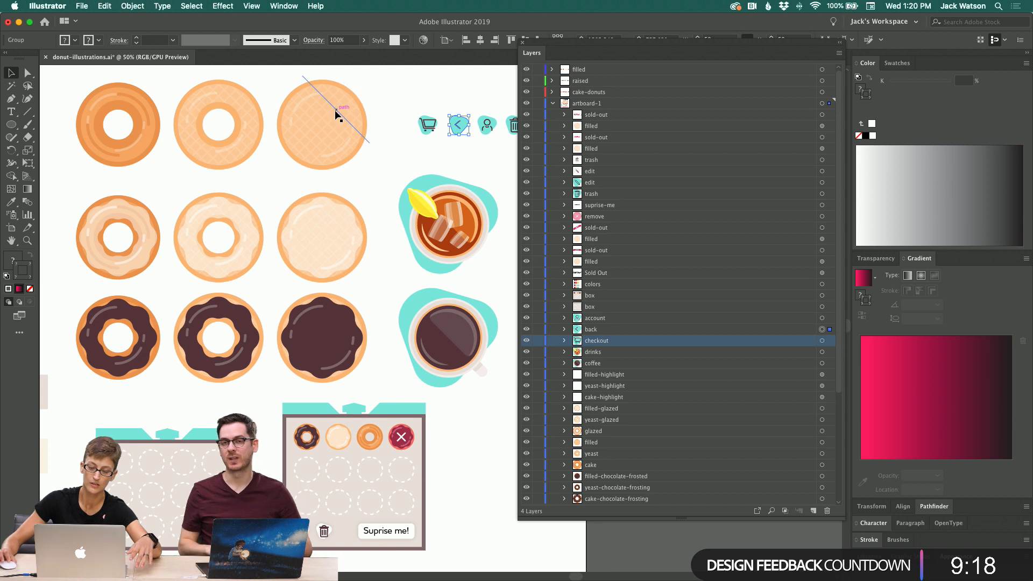
left_click(398, 107)
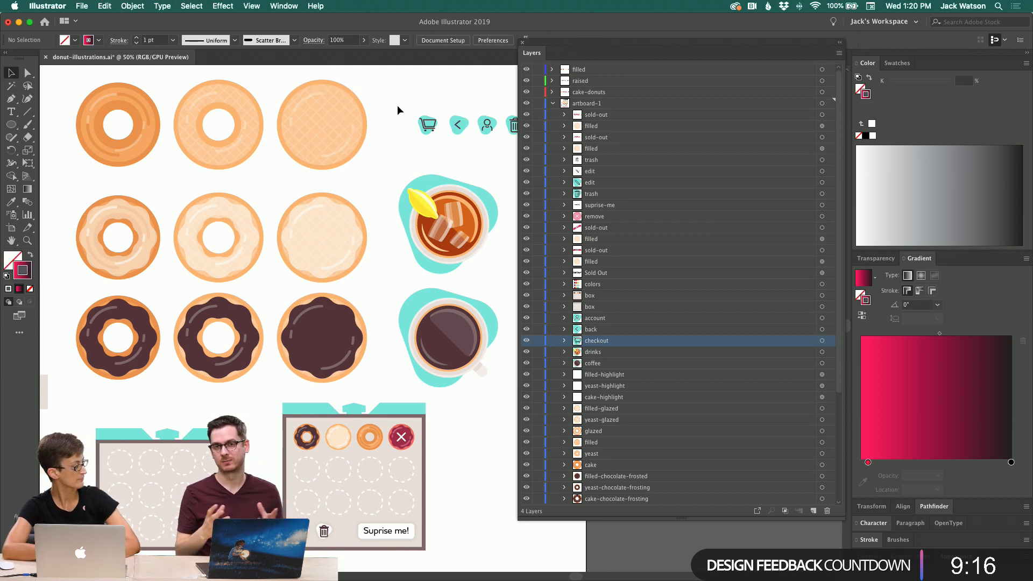
left_click(430, 132)
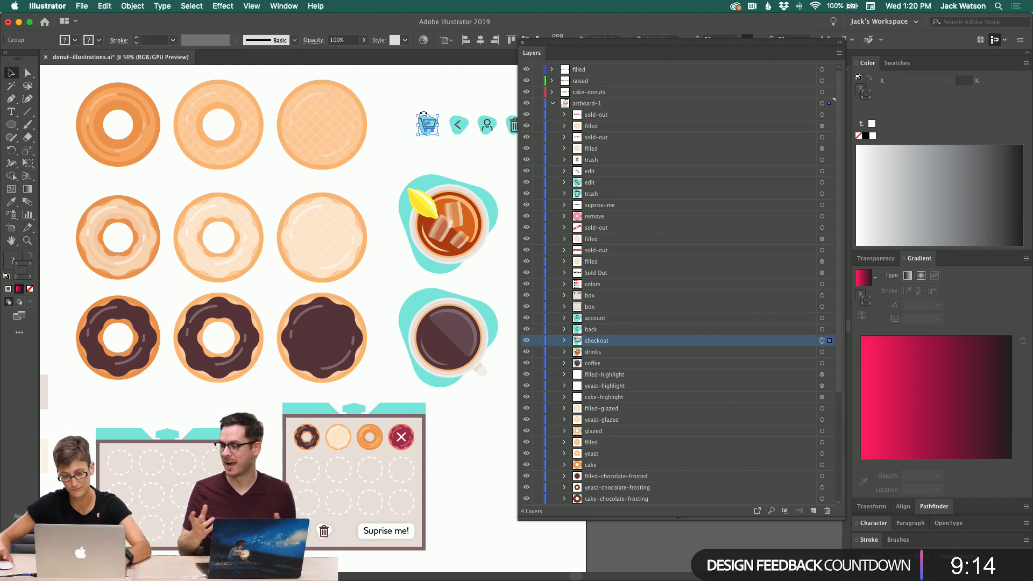
mouse_move(347, 560)
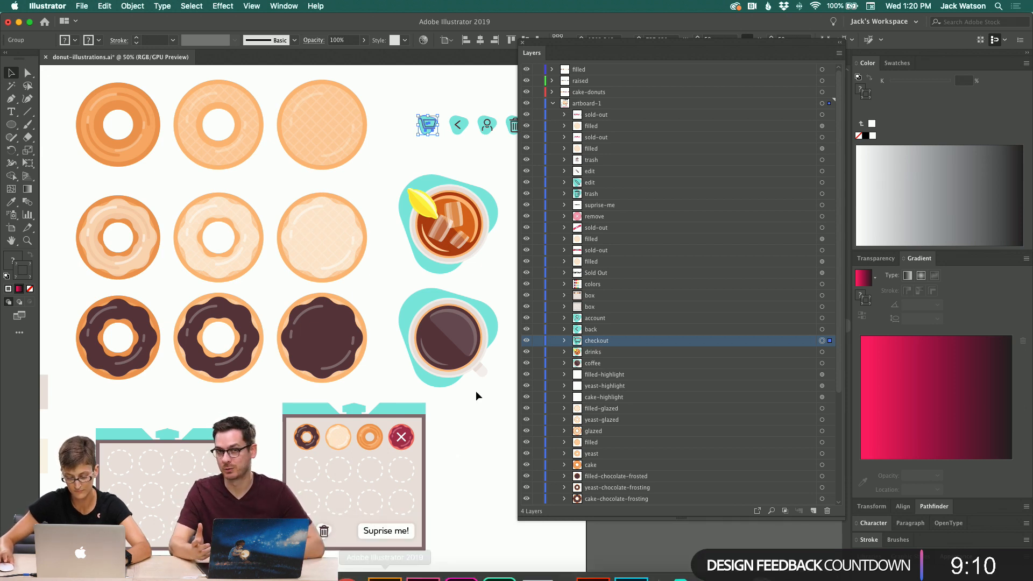
scroll(476, 392, "right", 5)
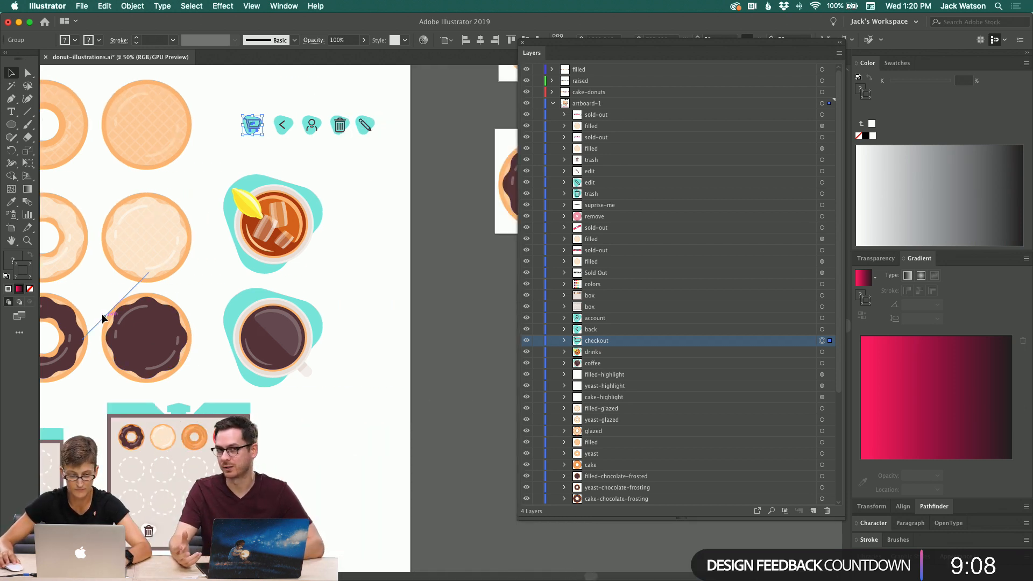
Step: Reposition the Layers panel, zoom out and pan to review the rows of exported donut images beside the artboard
left_click(27, 240)
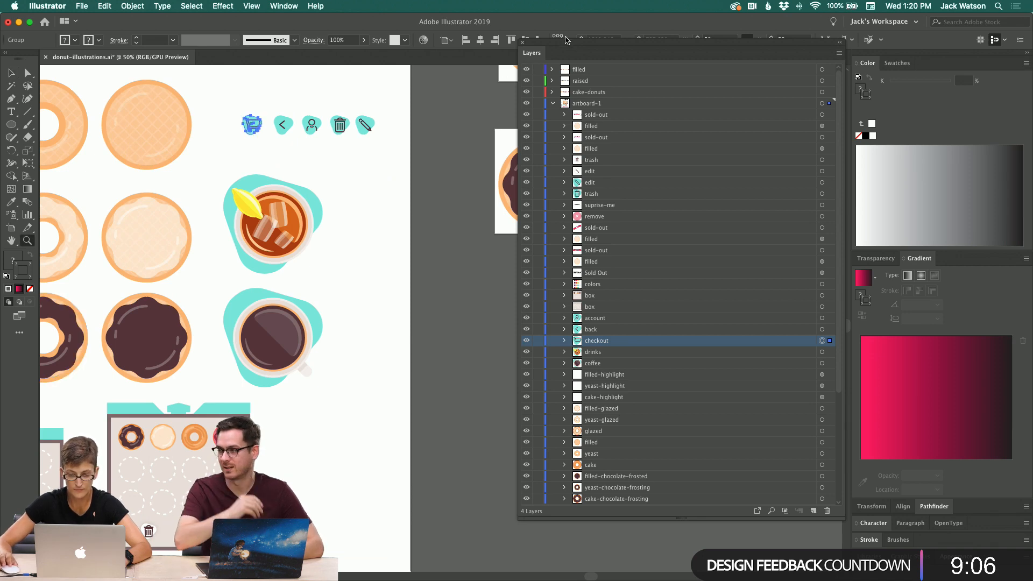
left_click_drag(568, 44, 756, 206)
scroll(614, 133, "right", 2)
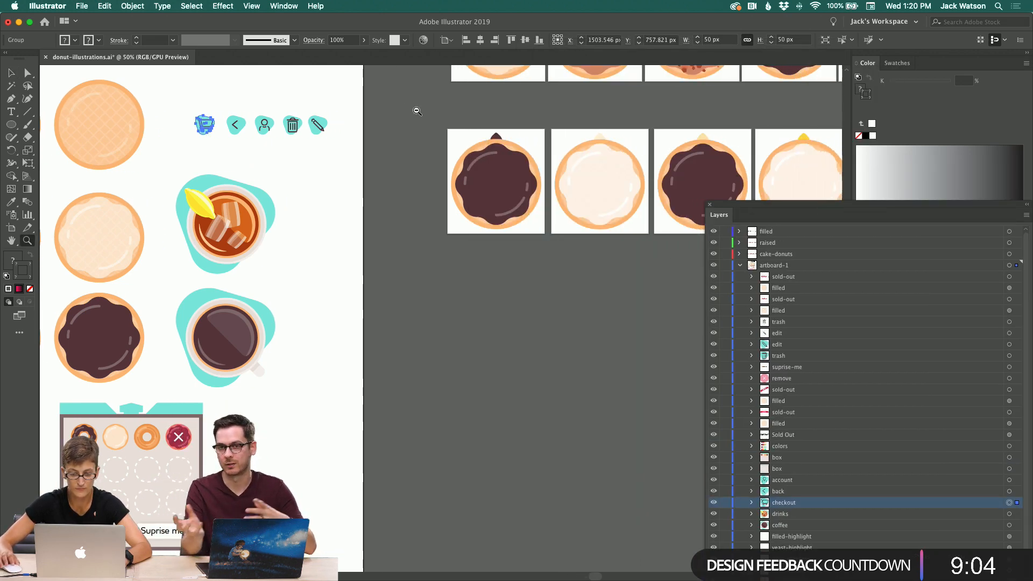
left_click(415, 111, "alt")
left_click(412, 175, "alt")
scroll(412, 175, "right", 3)
scroll(412, 175, "down", 2)
scroll(412, 176, "down", 2)
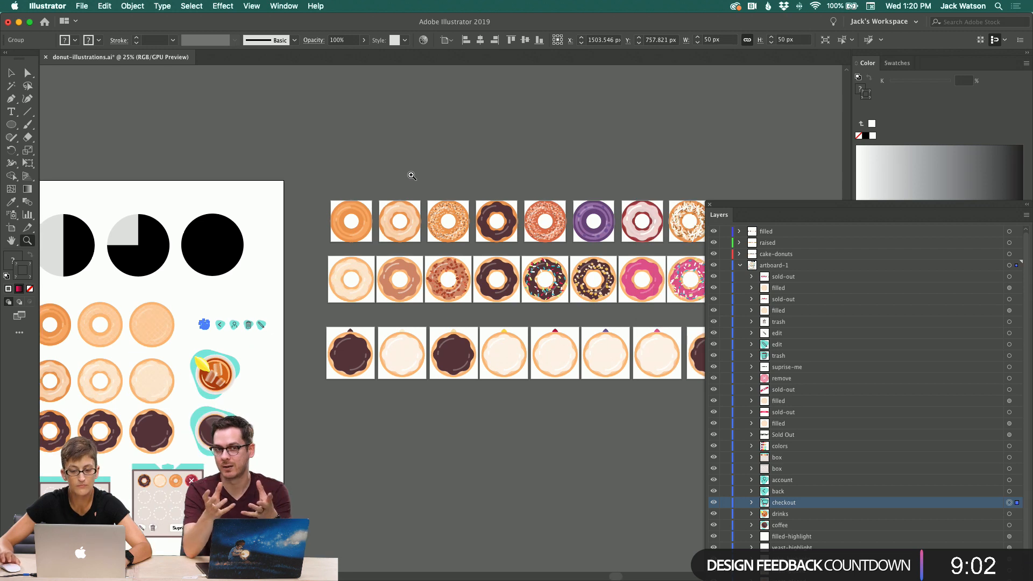
scroll(411, 176, "left", 3)
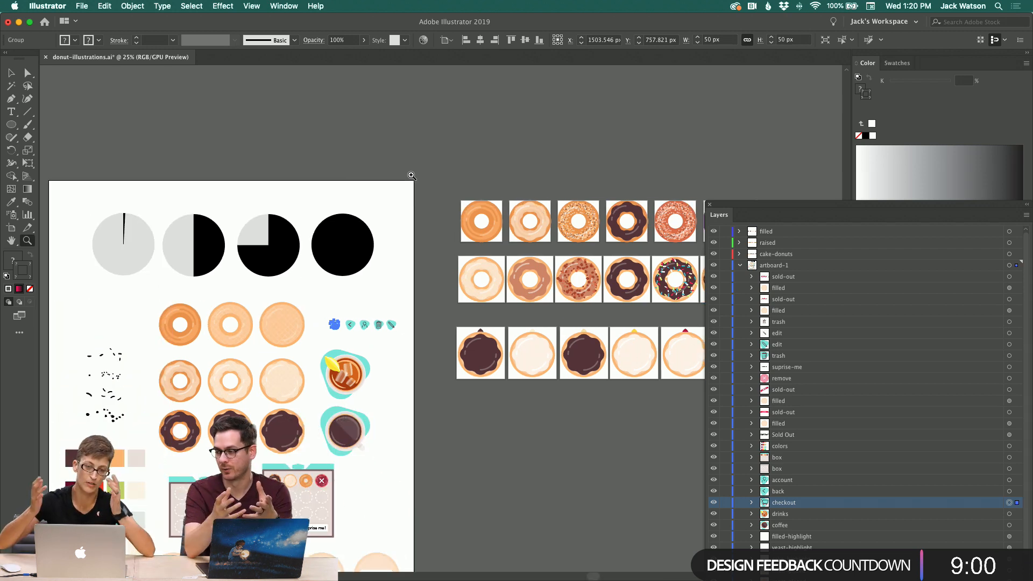
scroll(444, 158, "down", 2)
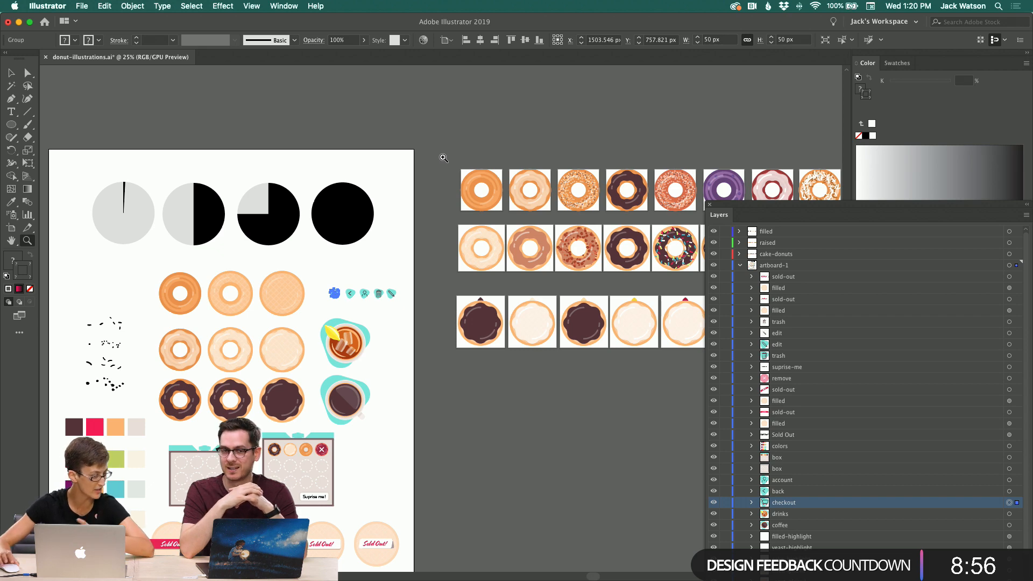
scroll(444, 158, "down", 5)
scroll(444, 158, "right", 5)
scroll(443, 158, "left", 2)
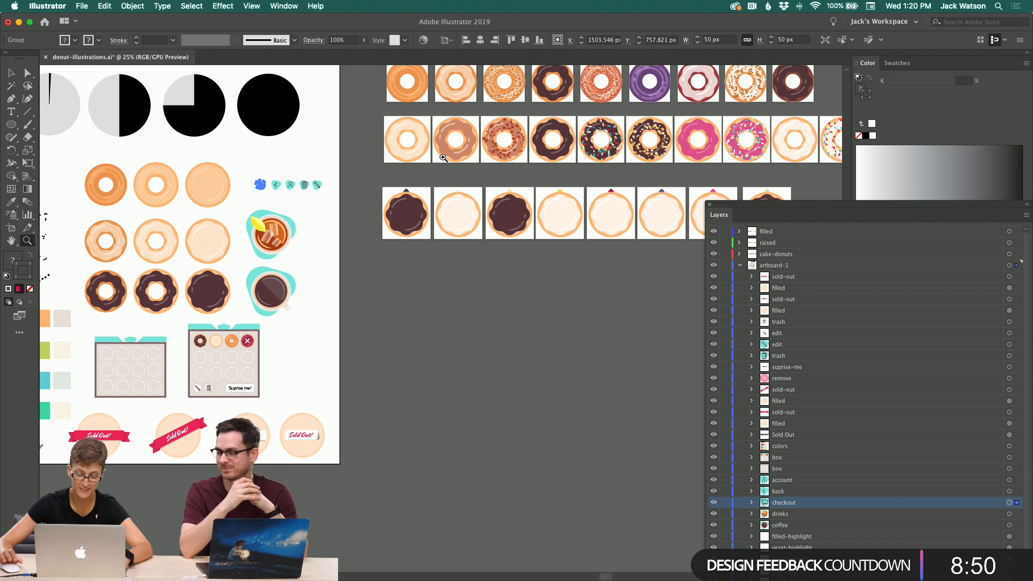
scroll(444, 158, "right", 2)
scroll(443, 157, "up", 1)
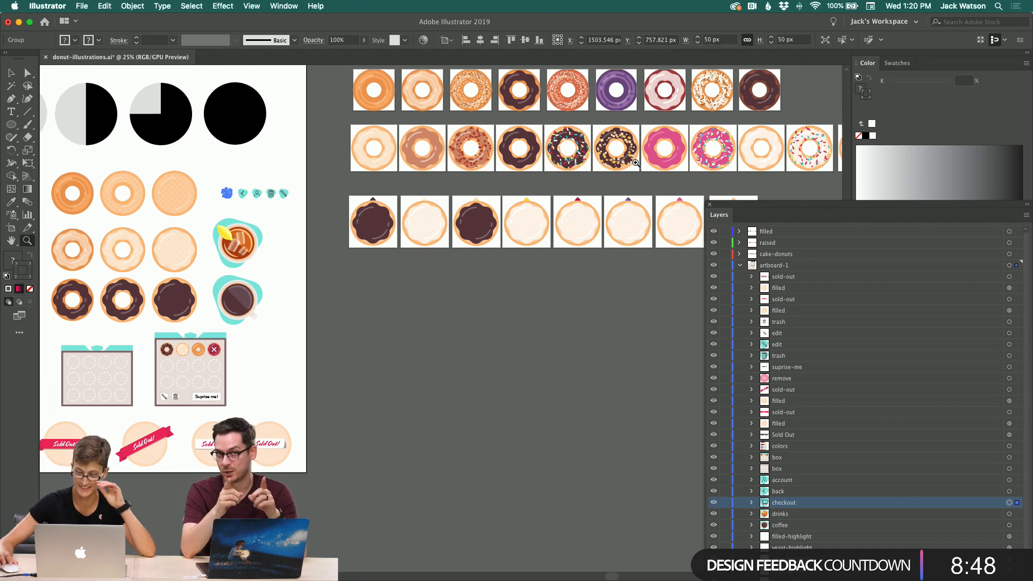
Step: Move the Layers panel lower and pan across the donut image rows and the main artboard
left_click_drag(775, 209, 614, 305)
scroll(534, 263, "right", 2)
scroll(534, 263, "right", 4)
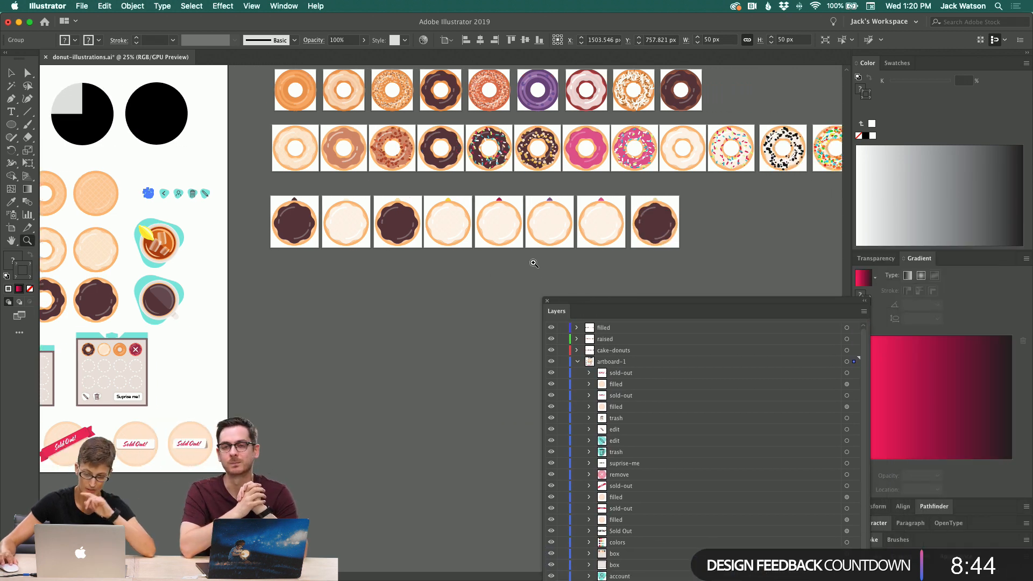
scroll(534, 263, "up", 1)
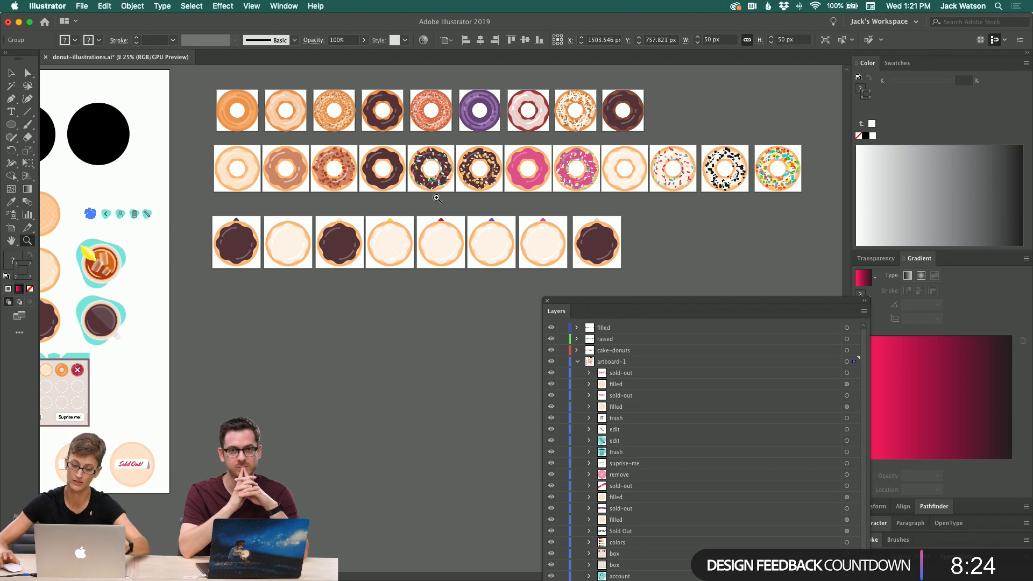
scroll(233, 152, "left", 1)
scroll(233, 152, "left", 5)
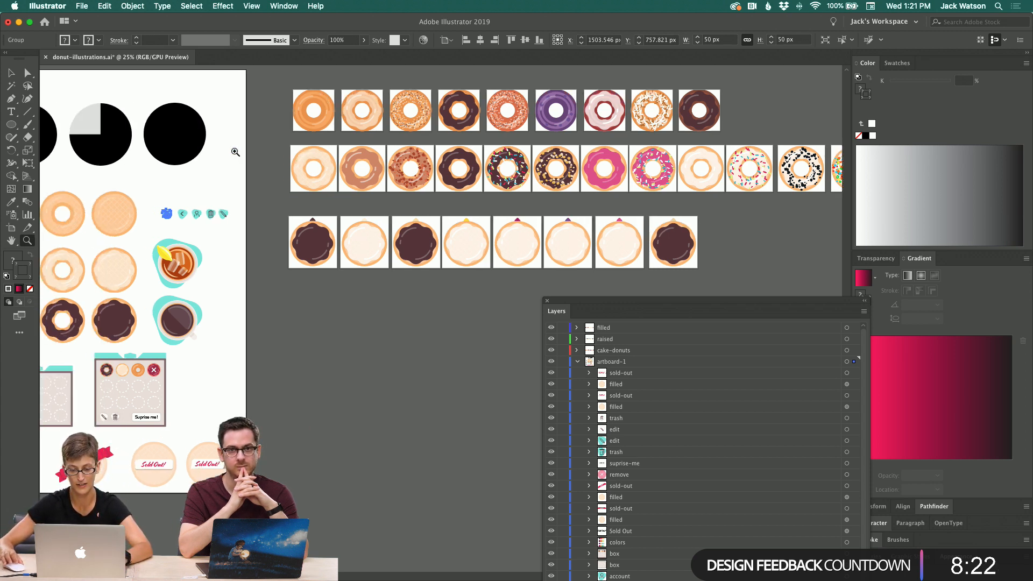
scroll(235, 152, "left", 5)
scroll(233, 153, "down", 2)
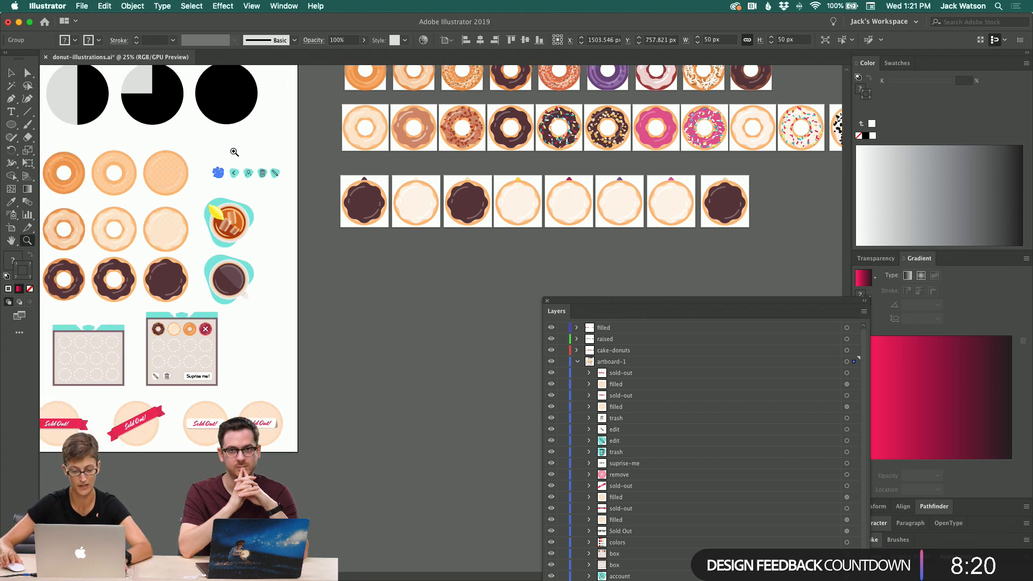
left_click(10, 72)
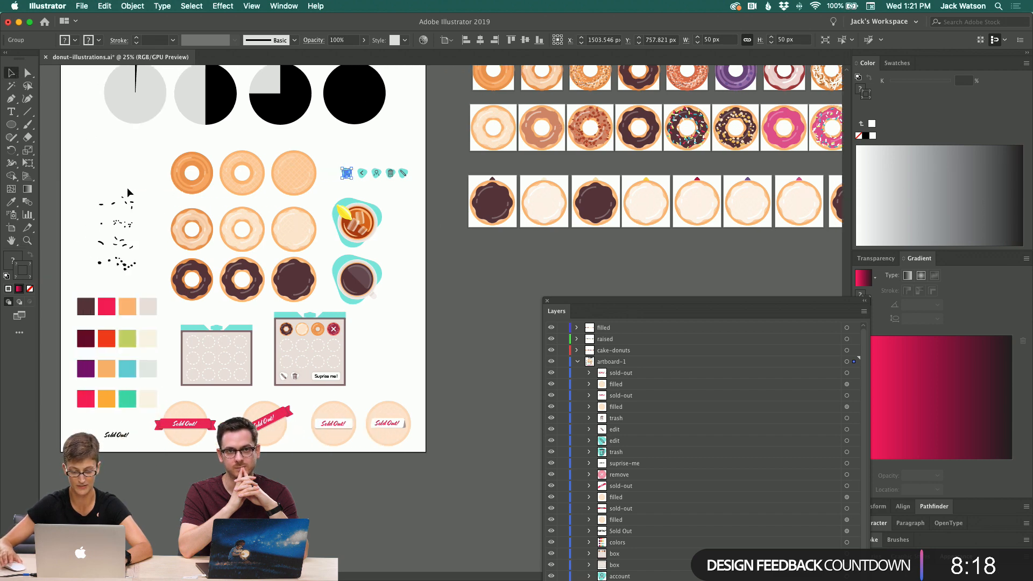
scroll(127, 187, "left", 2)
scroll(135, 195, "up", 1)
scroll(235, 319, "left", 4)
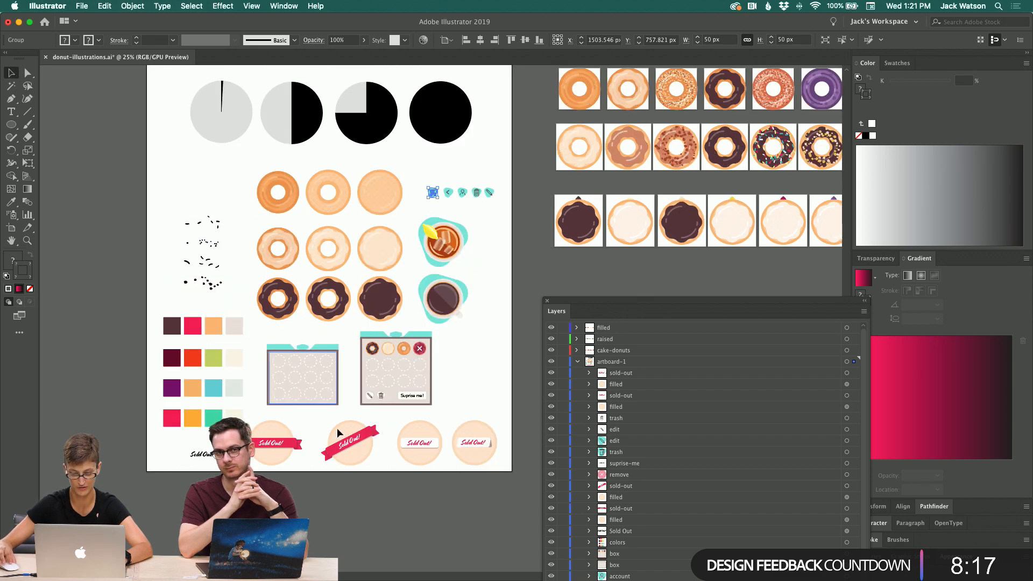
Step: Marquee-select the artboard's illustrations and swatches, deselect them, and switch back to Adobe XD
left_click(503, 489)
left_click_drag(213, 255, 133, 87)
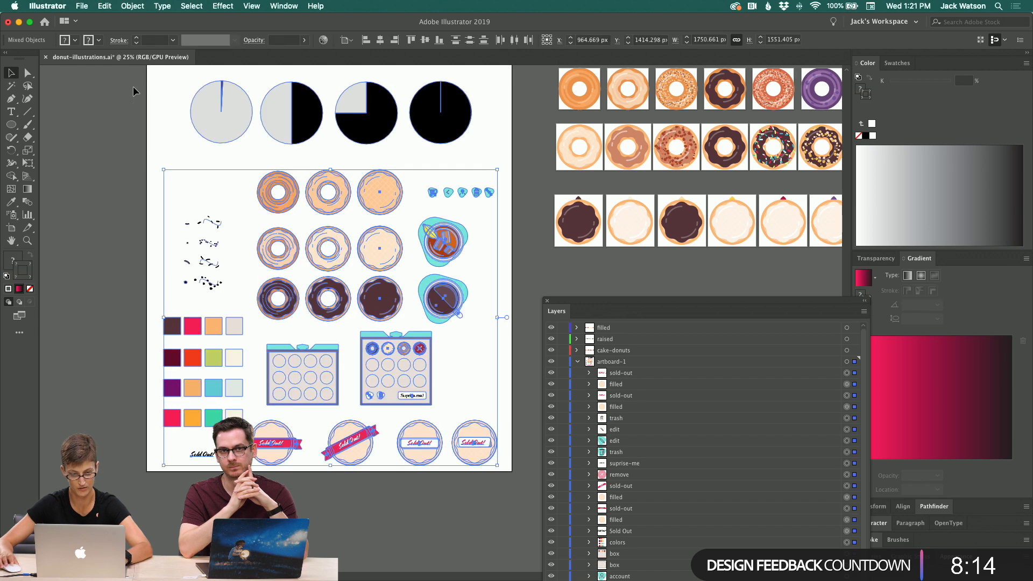
left_click(140, 418)
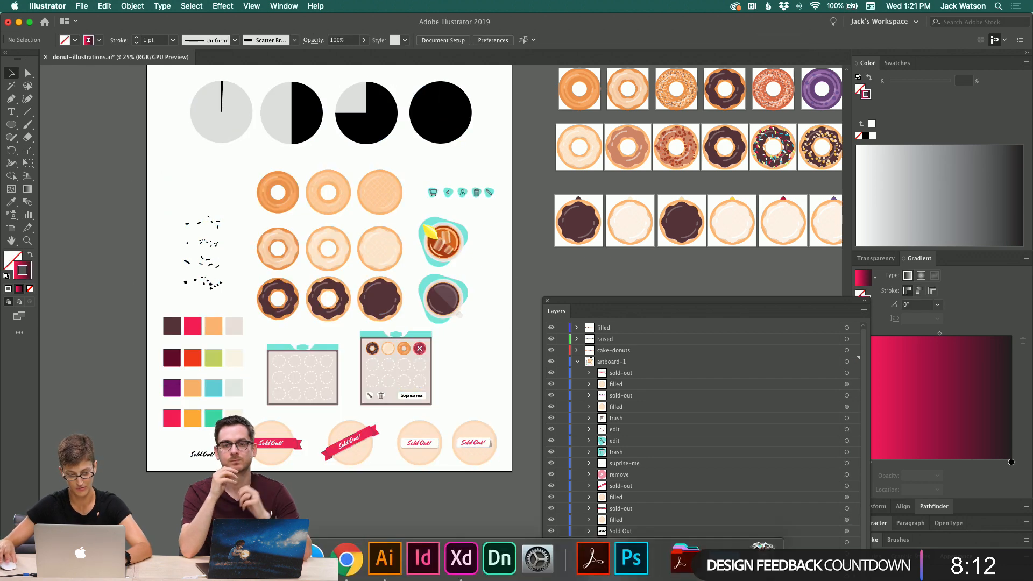
left_click(459, 558)
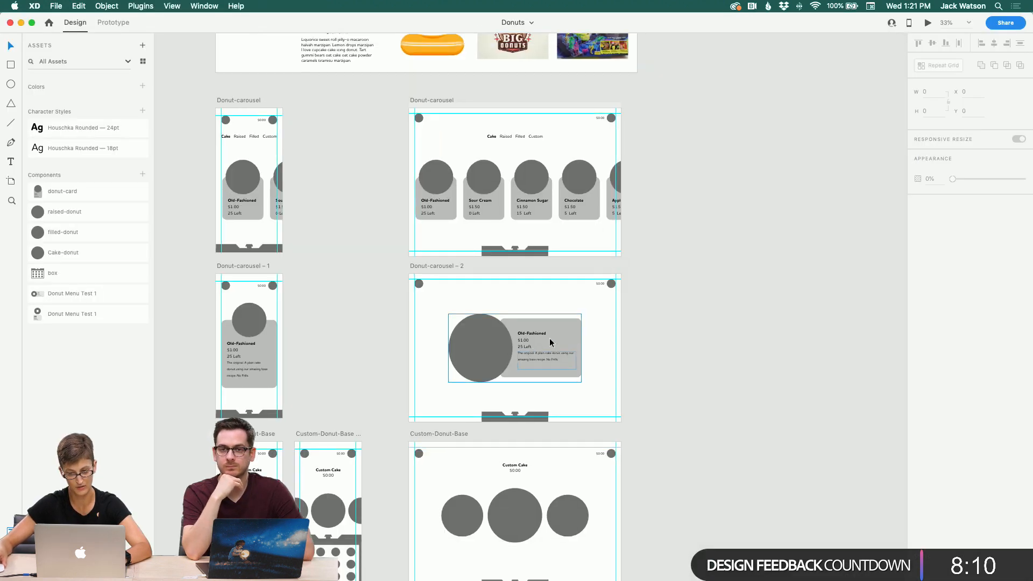
Step: Create a new iPhone X/XS artboard in the empty canvas space beside the image board
scroll(550, 338, "up", 10)
scroll(541, 340, "down", 3)
scroll(541, 340, "left", 1)
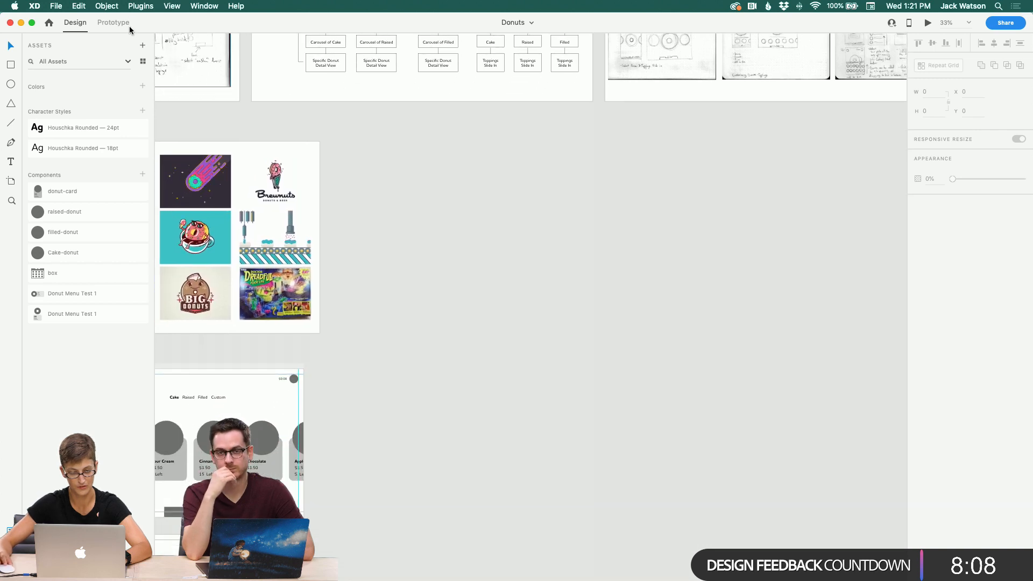
left_click(11, 180)
left_click(356, 142)
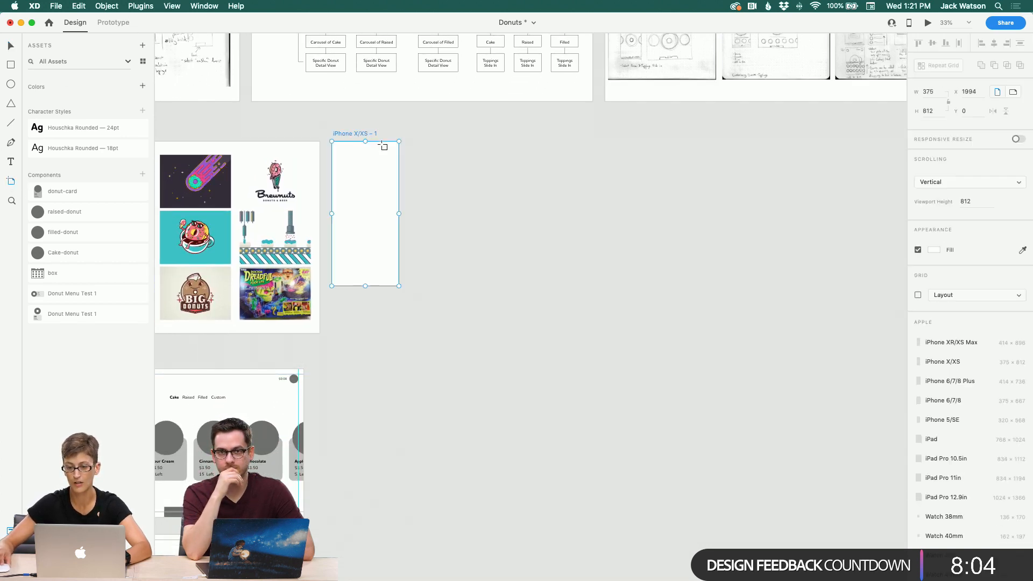
key("super+z")
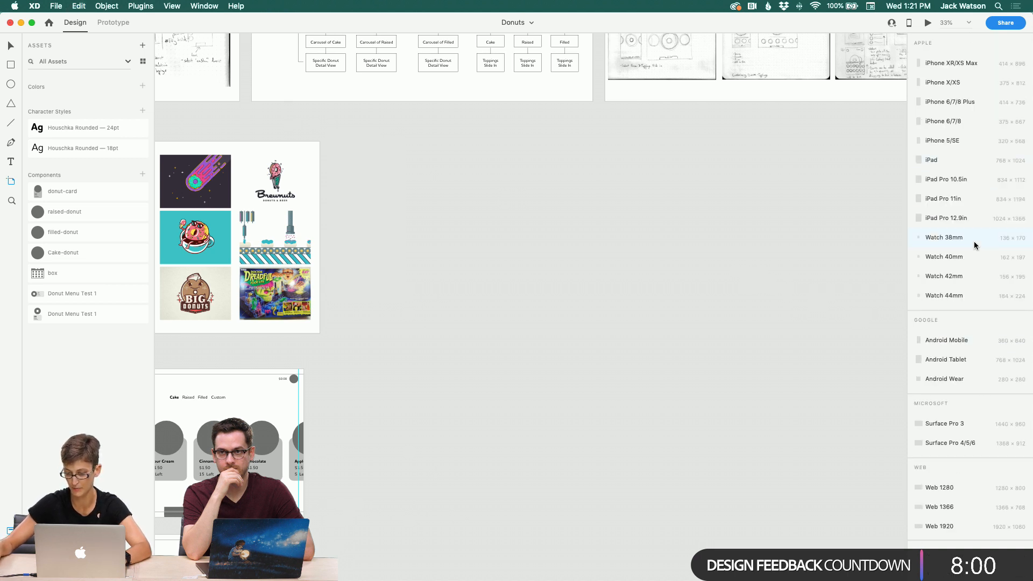
left_click(378, 151)
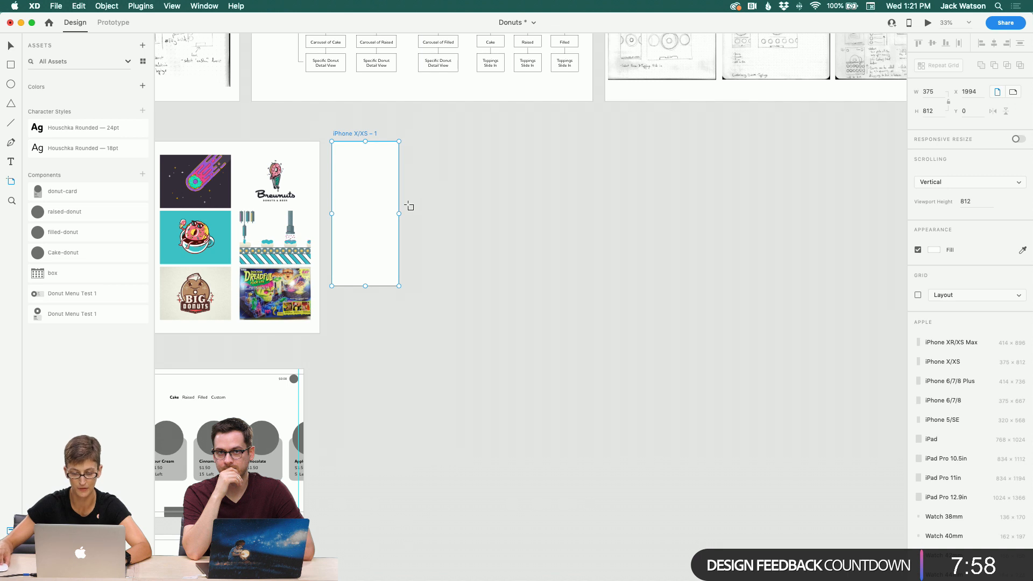
Step: Resize the new artboard to about 2305 × 1080 and paste the copied Illustrator artwork into it
left_click_drag(401, 214, 743, 221)
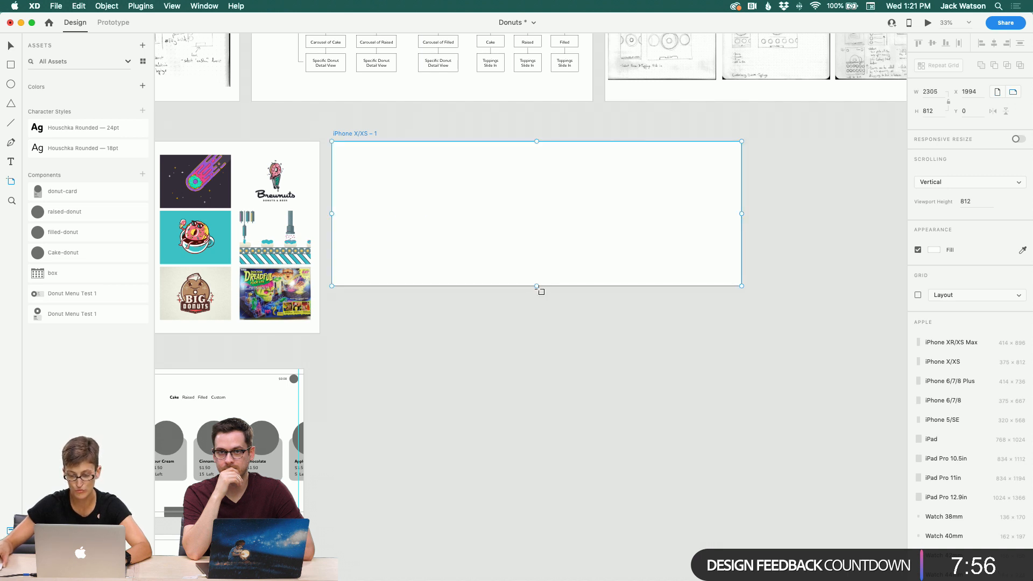
left_click_drag(537, 286, 540, 334)
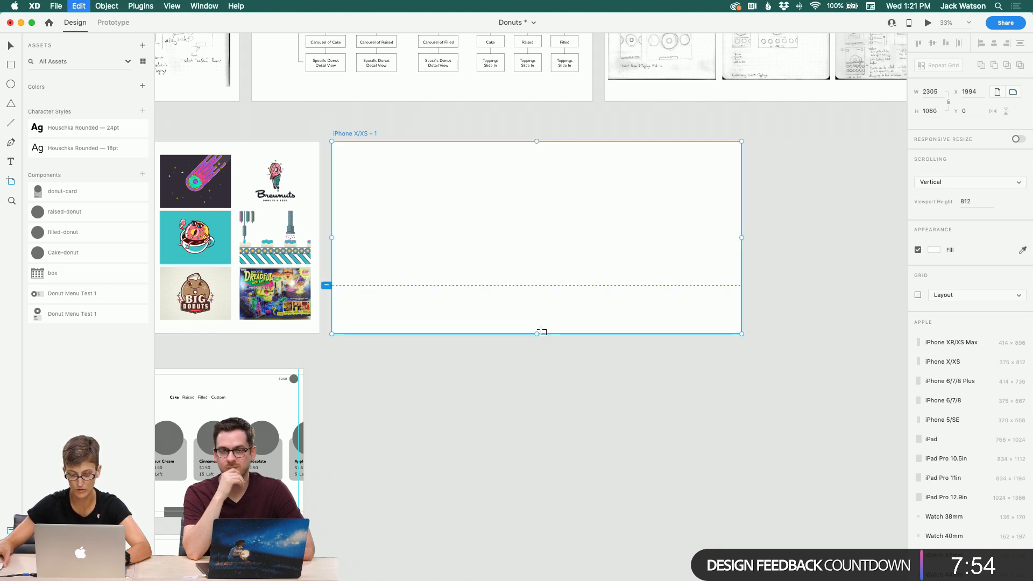
key("super+v")
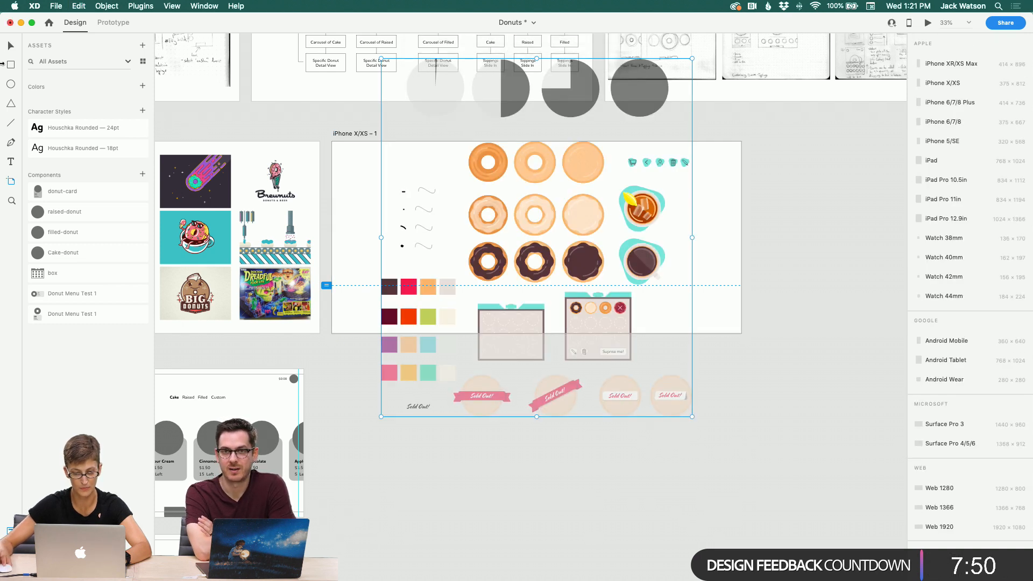
Step: Open the layers list and move the pasted artwork group down inside the artboard
left_click(9, 46)
key("super+y")
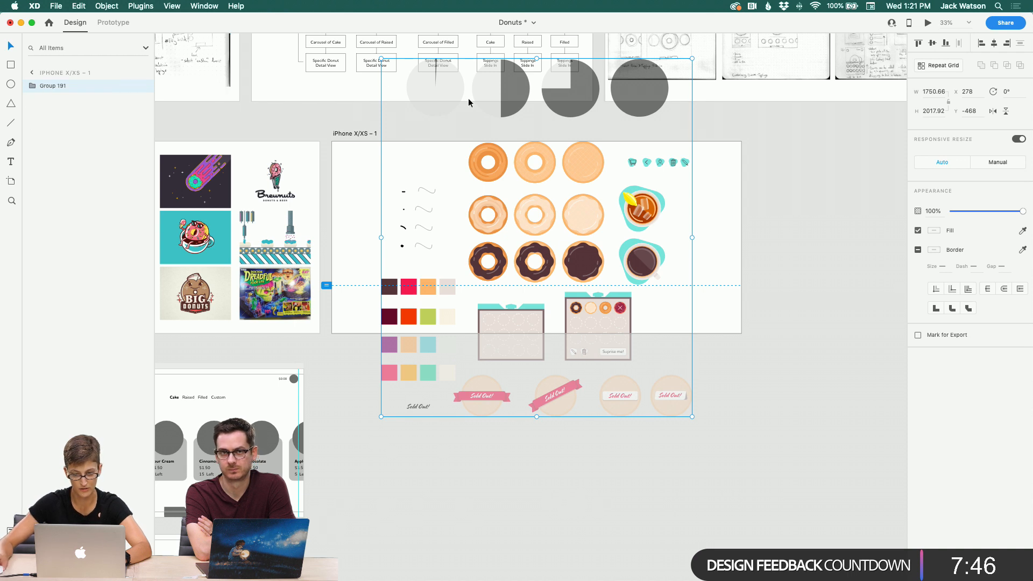
left_click_drag(487, 123, 495, 191)
scroll(487, 193, "down", 3)
scroll(487, 192, "right", 2)
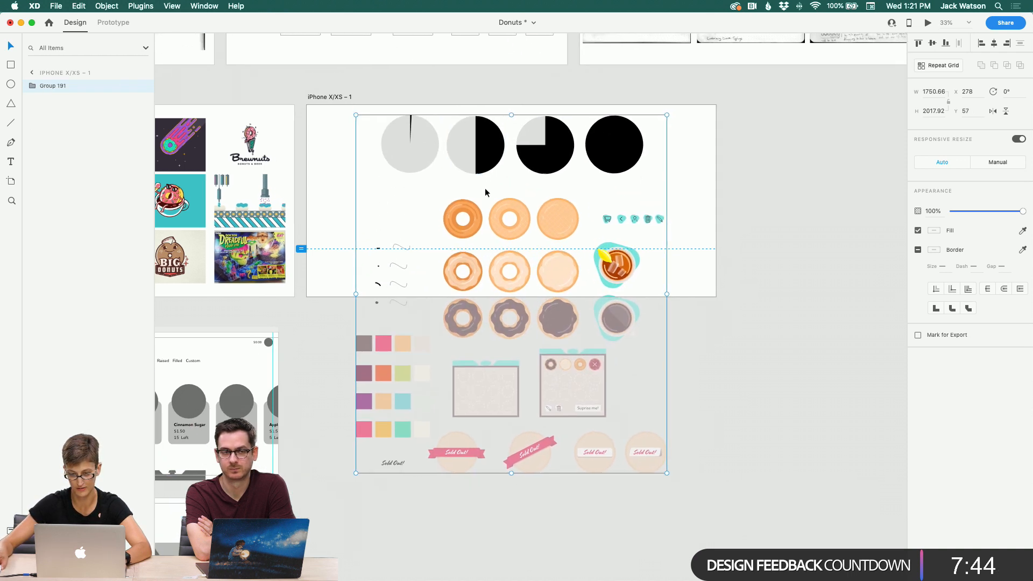
Step: Extend the artboard's height to about 2116 and move the artboard further right
left_click(325, 176)
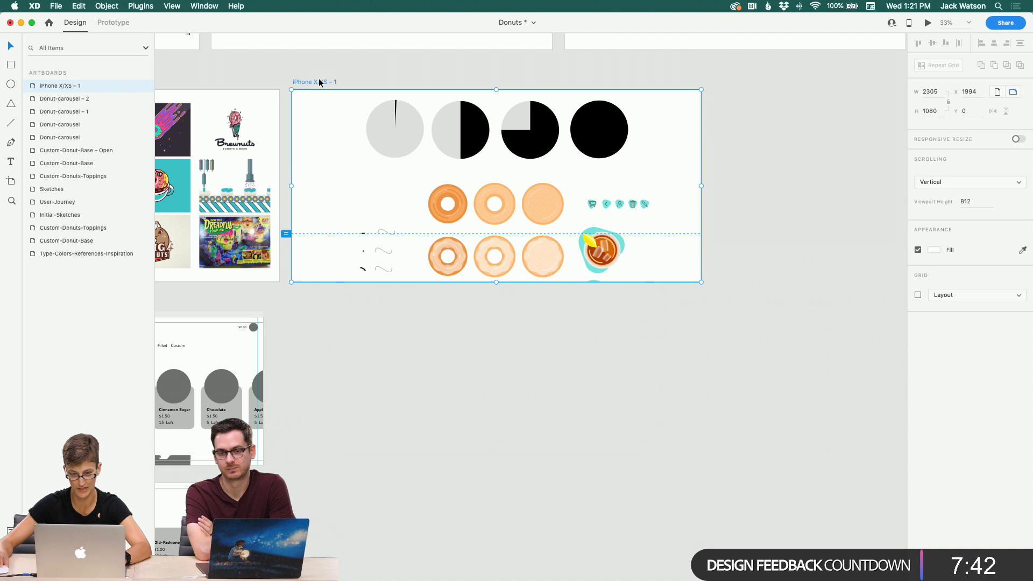
left_click_drag(497, 282, 495, 464)
scroll(491, 461, "right", 1)
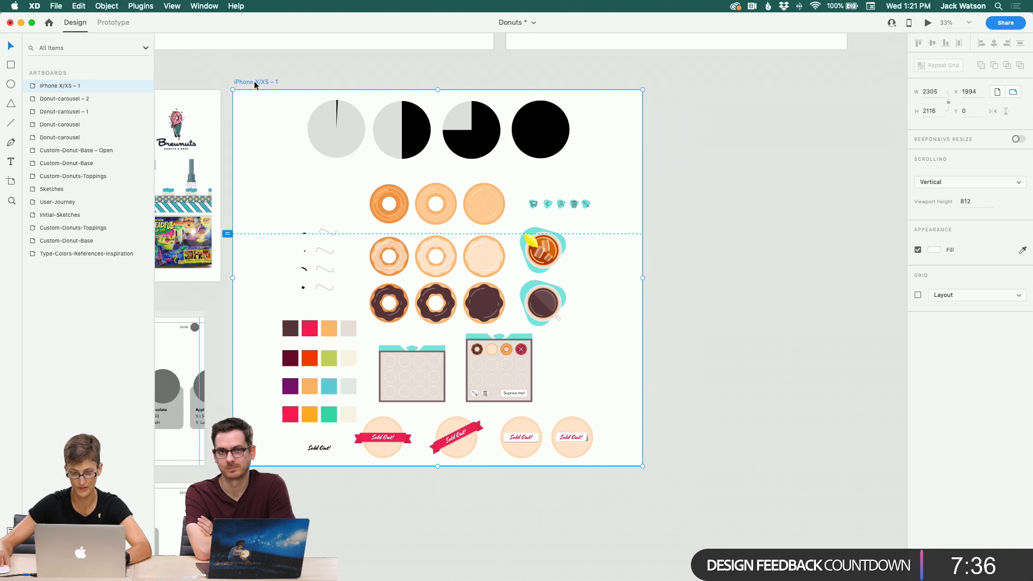
left_click_drag(254, 81, 462, 105)
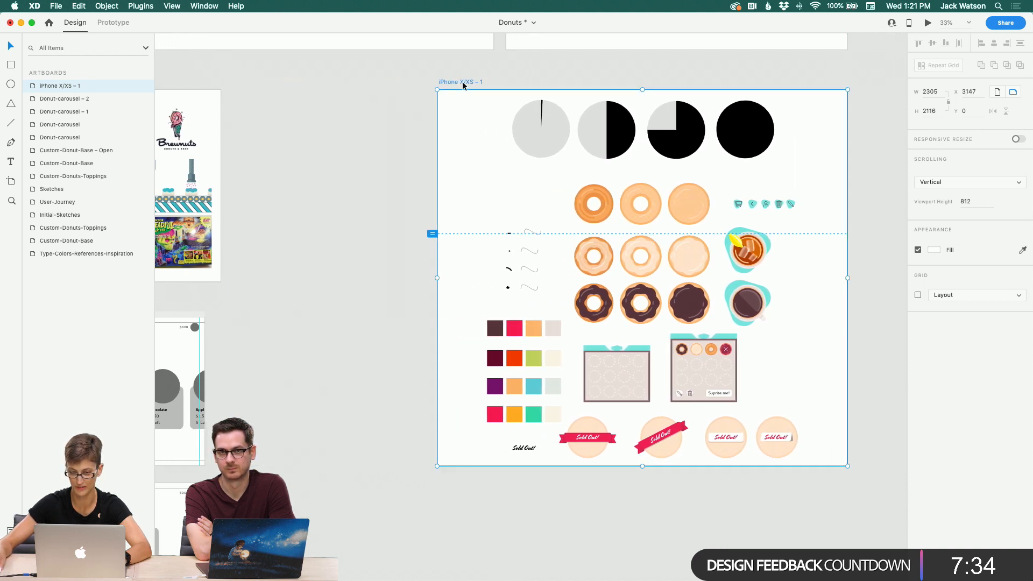
Step: Rename the new artboard to Assets
double_click(463, 82)
type("i")
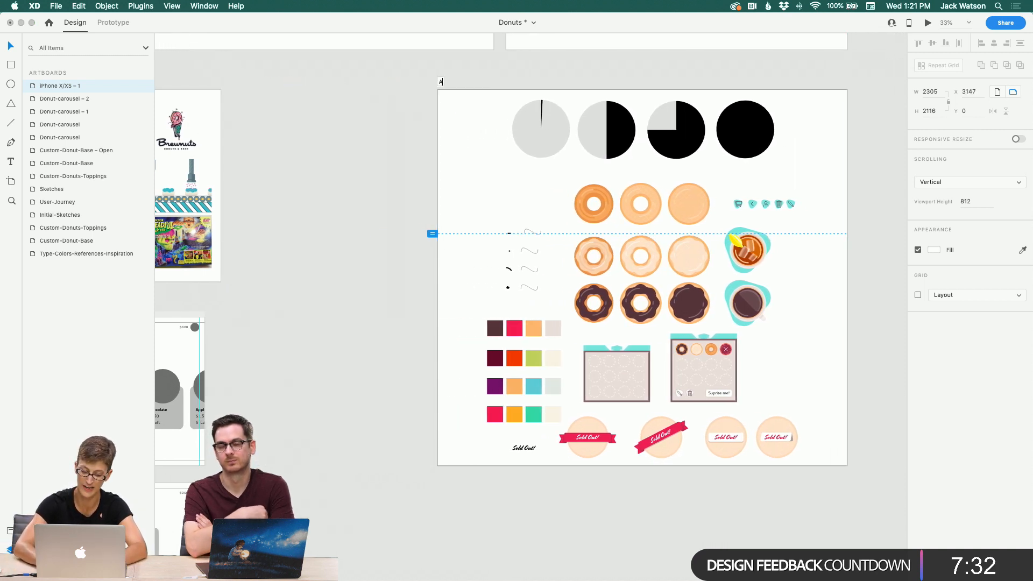
key("Return")
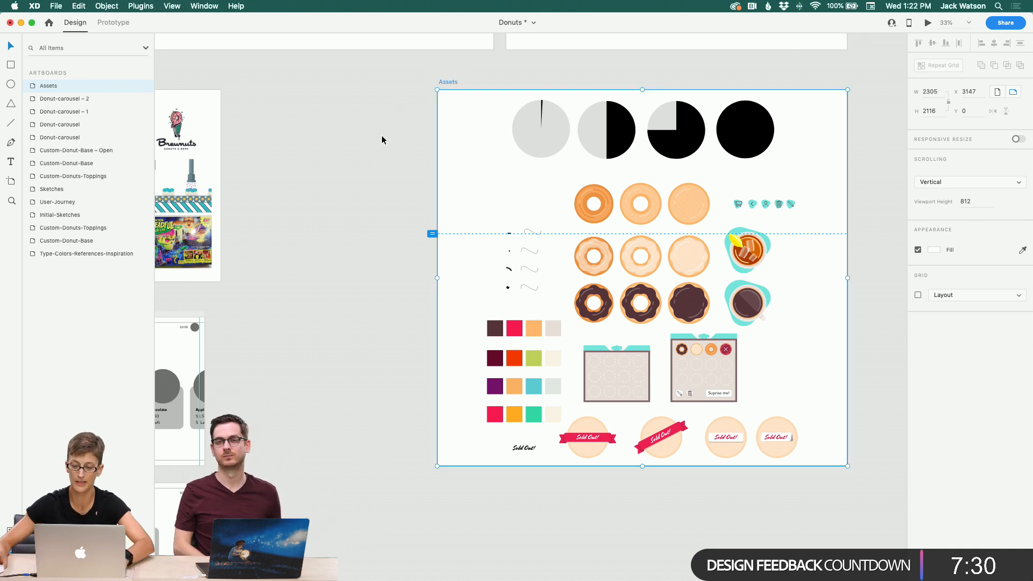
left_click(541, 126)
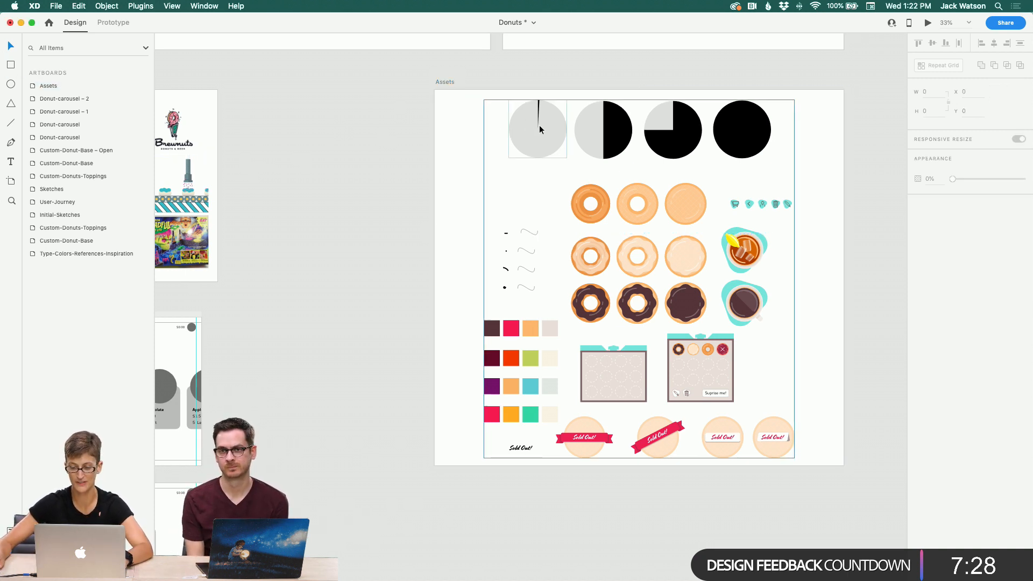
right_click(632, 139)
left_click(596, 132)
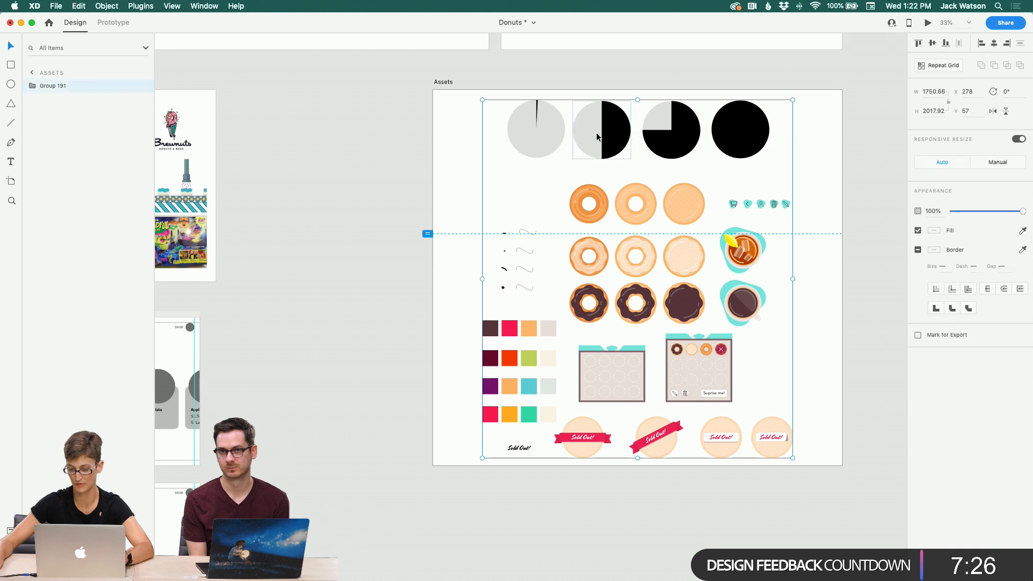
right_click(597, 132)
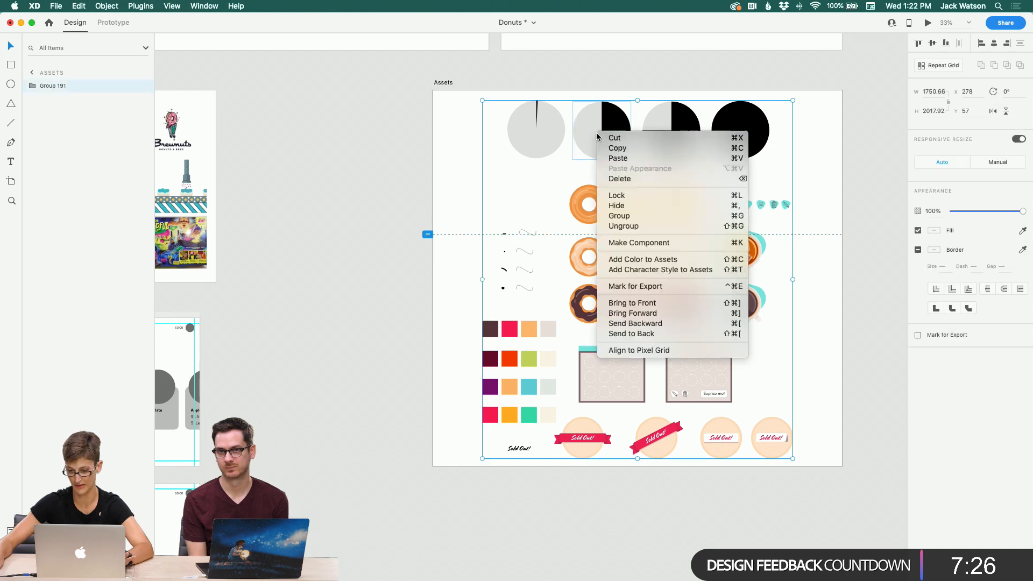
left_click(396, 225)
Step: Inspect the sprinkle strokes on the Assets artboard, panning around the artboard
scroll(395, 223, "left", 3)
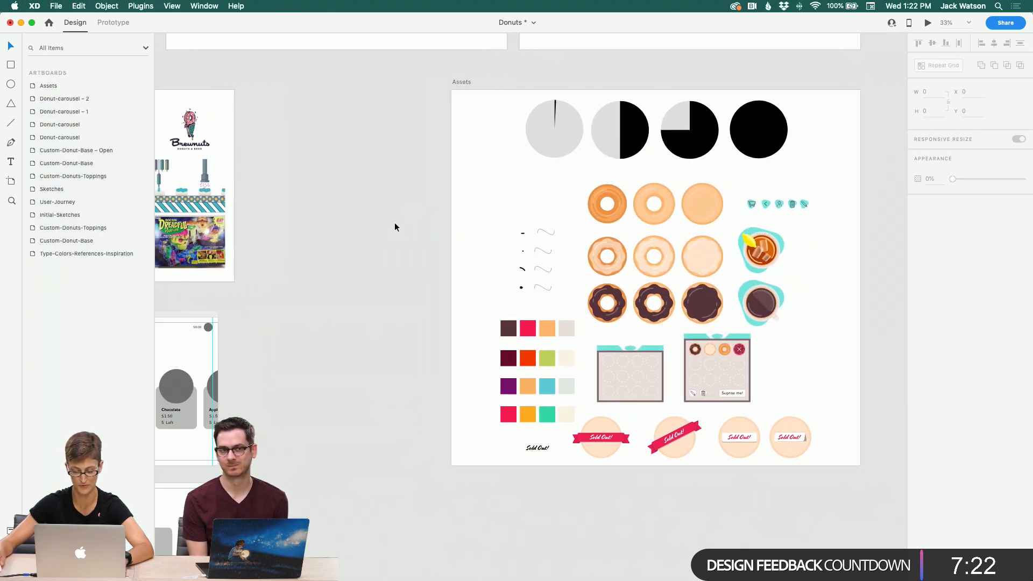
scroll(395, 223, "right", 2)
left_click_drag(498, 212, 539, 281)
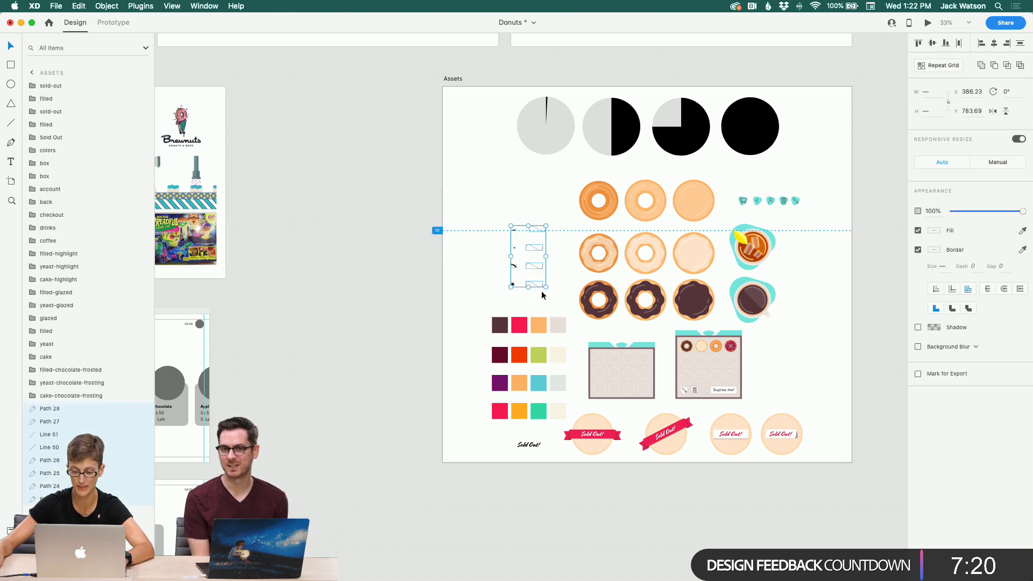
left_click(421, 260)
scroll(422, 259, "left", 8)
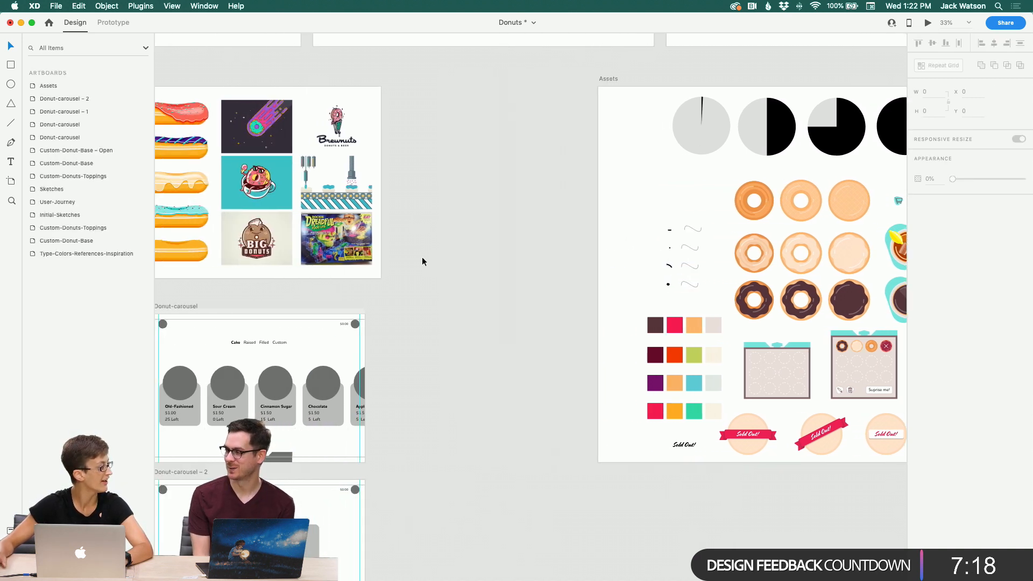
scroll(422, 262, "down", 3)
scroll(422, 261, "right", 3)
scroll(422, 261, "right", 5)
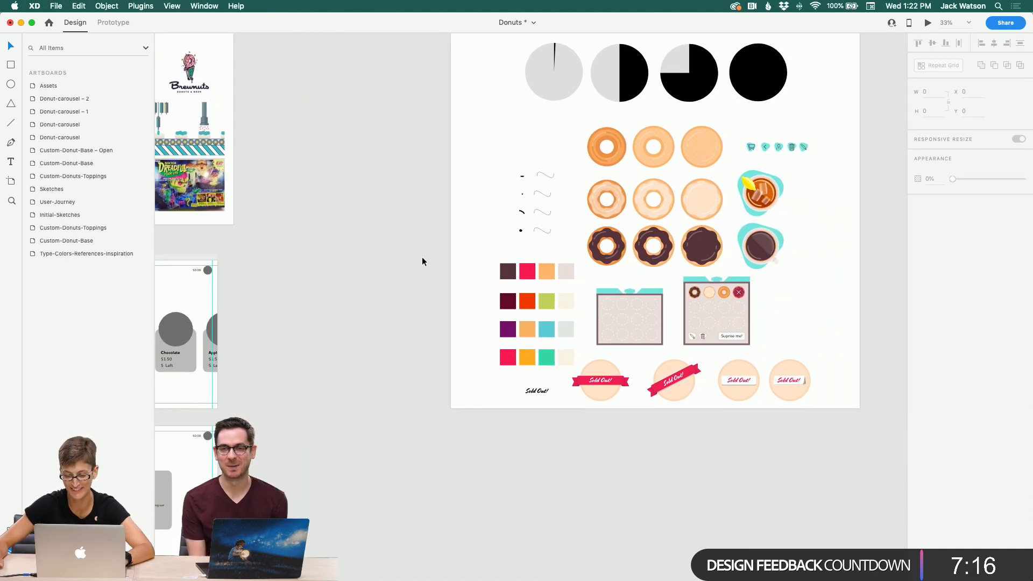
scroll(422, 257, "right", 1)
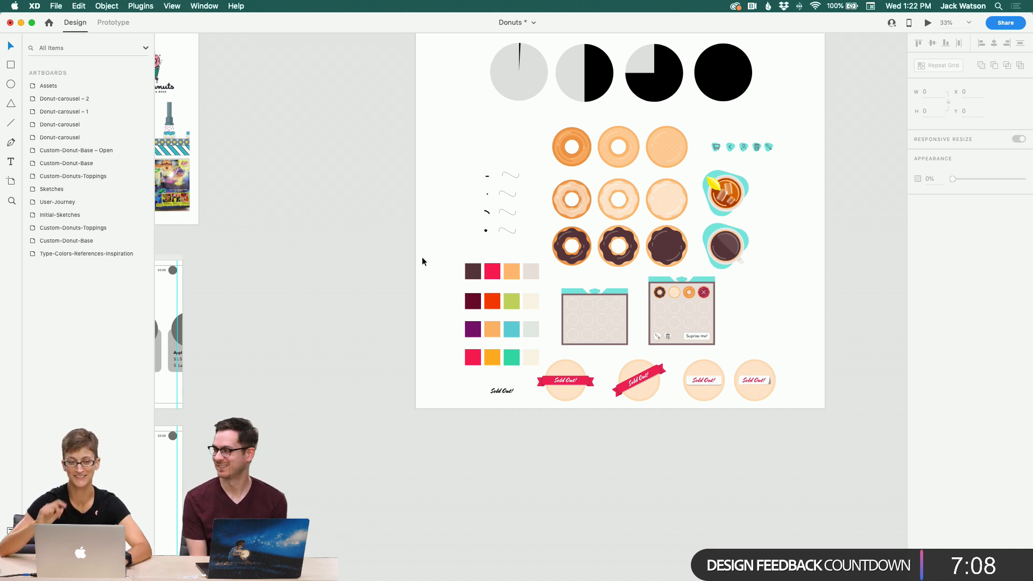
scroll(493, 173, "right", 1)
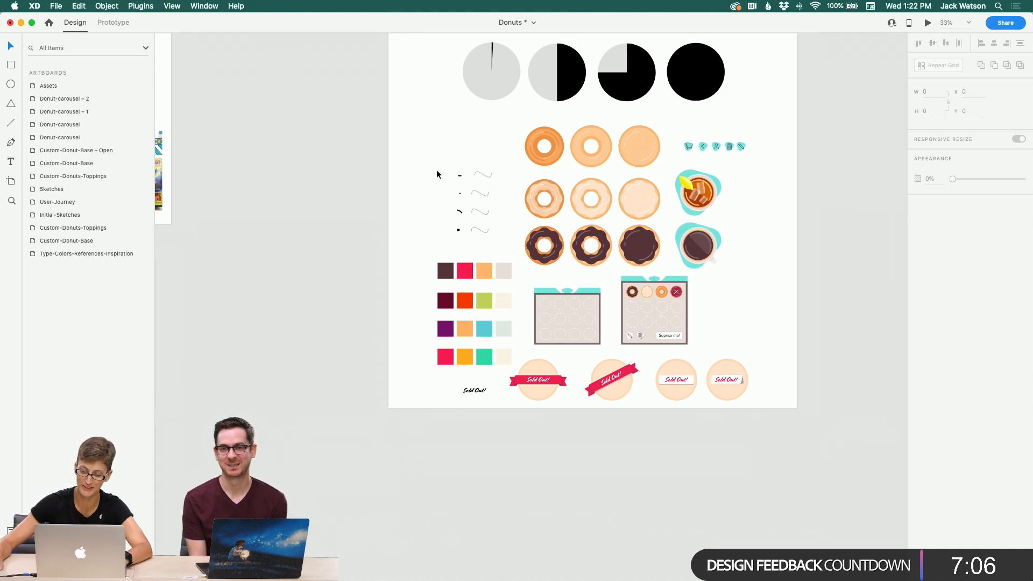
Step: Select the sprinkle strokes on the Assets artboard and switch to Adobe Illustrator
left_click_drag(437, 173, 483, 243)
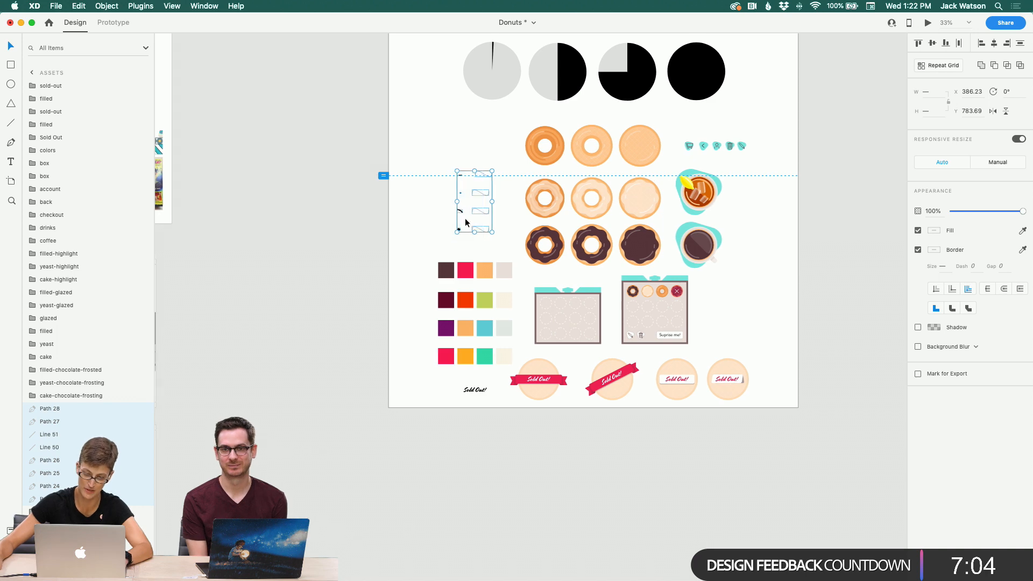
mouse_move(362, 549)
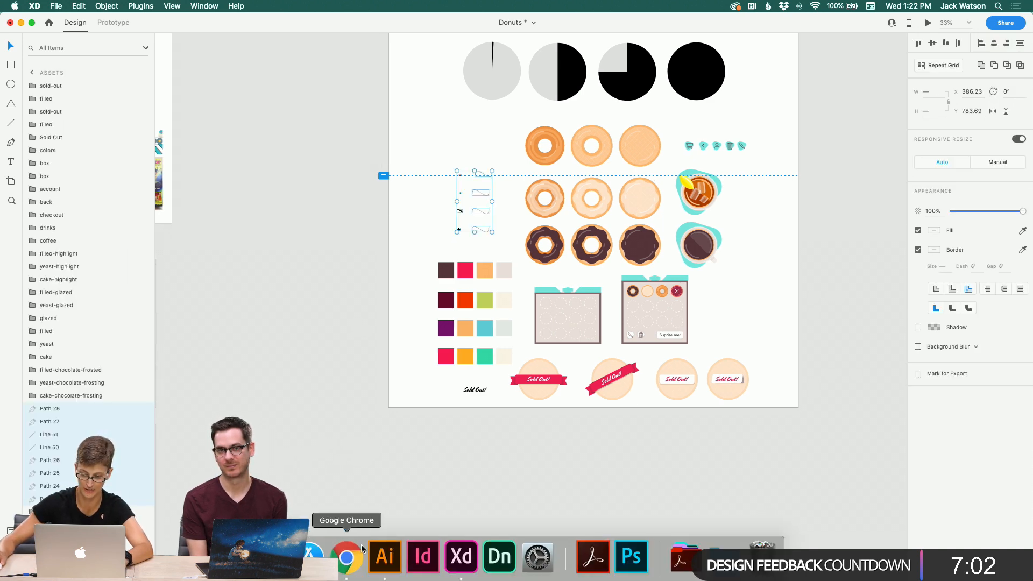
left_click(385, 556)
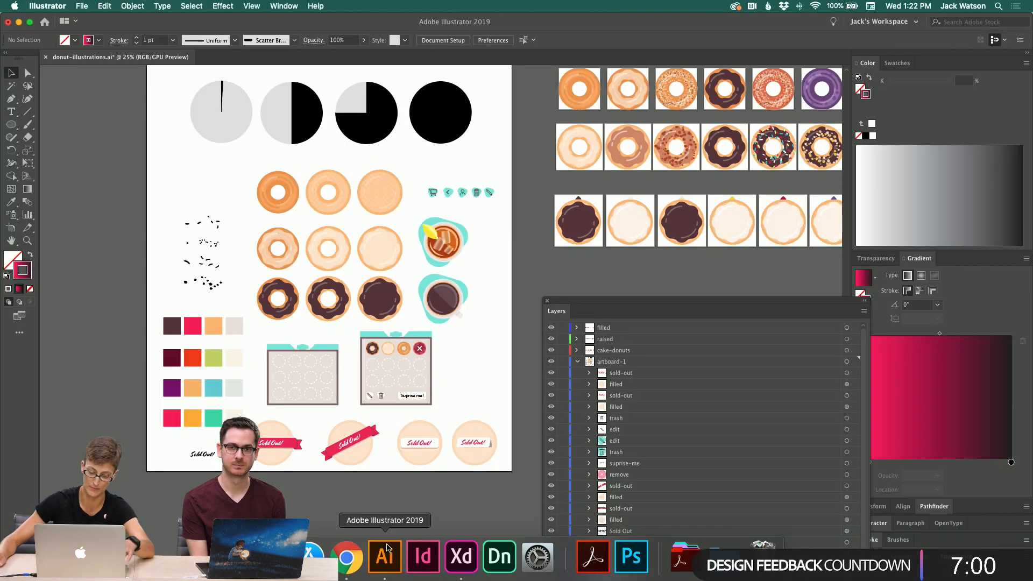
Step: Expand the appearance of the sprinkle brush strokes and convert them to outlined paths
scroll(484, 233, "right", 2)
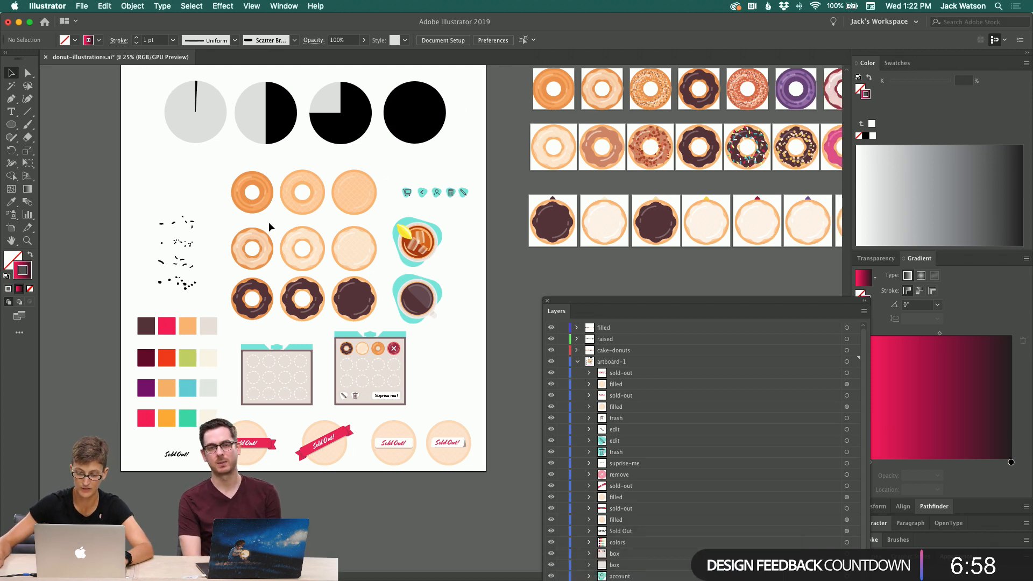
left_click(189, 245)
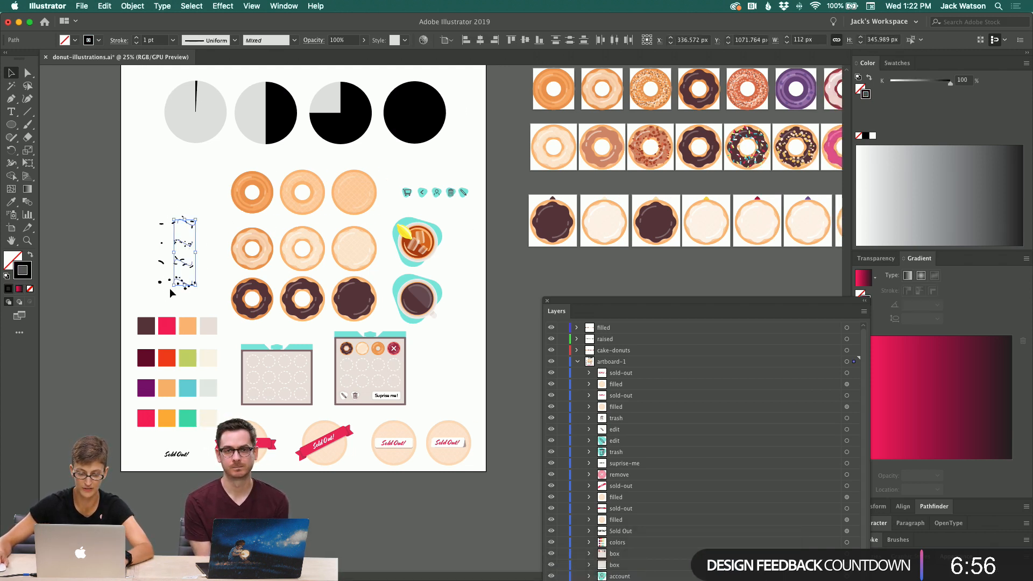
left_click(133, 6)
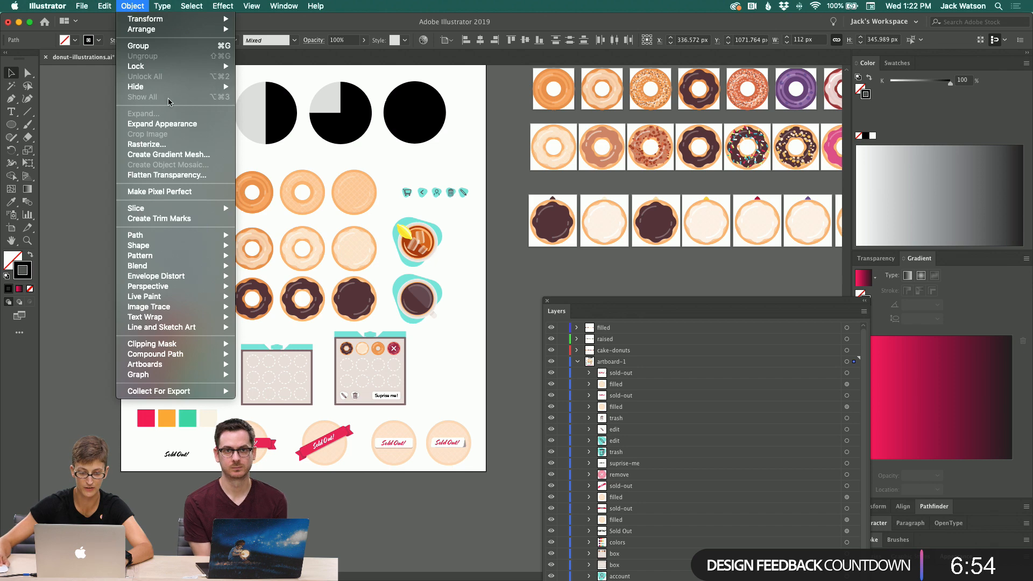
left_click(172, 124)
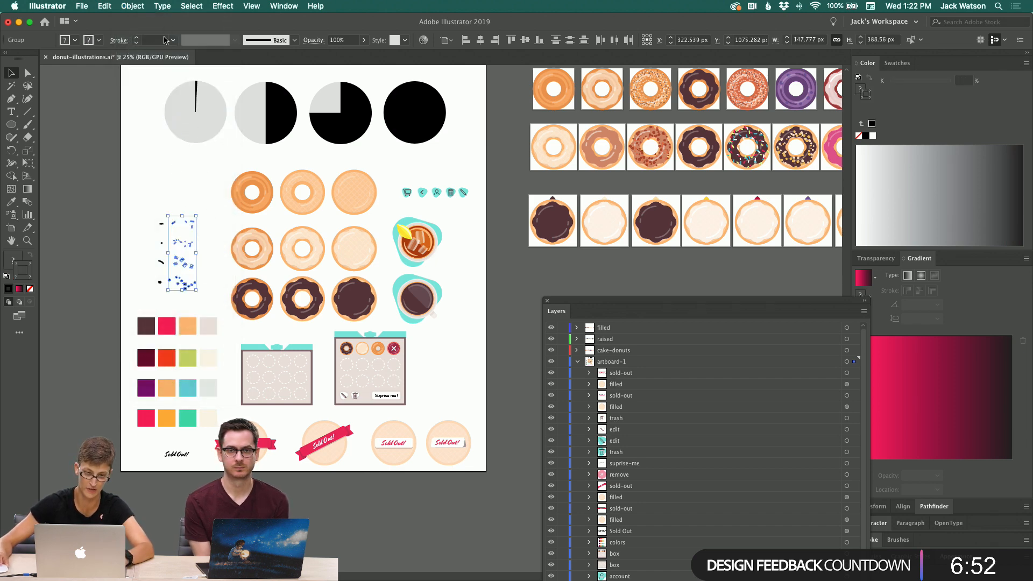
left_click(132, 6)
mouse_move(205, 241)
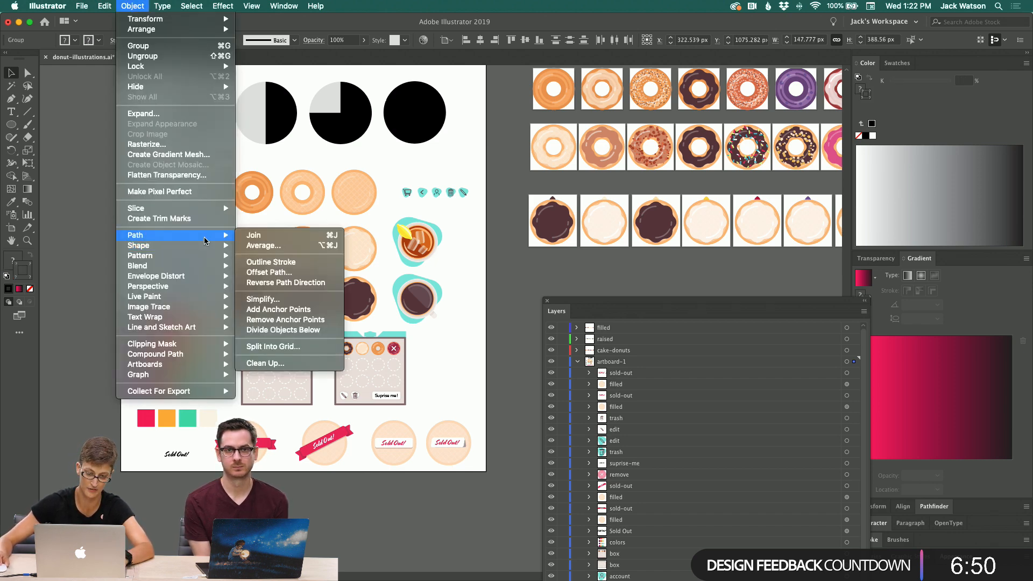
left_click(289, 272)
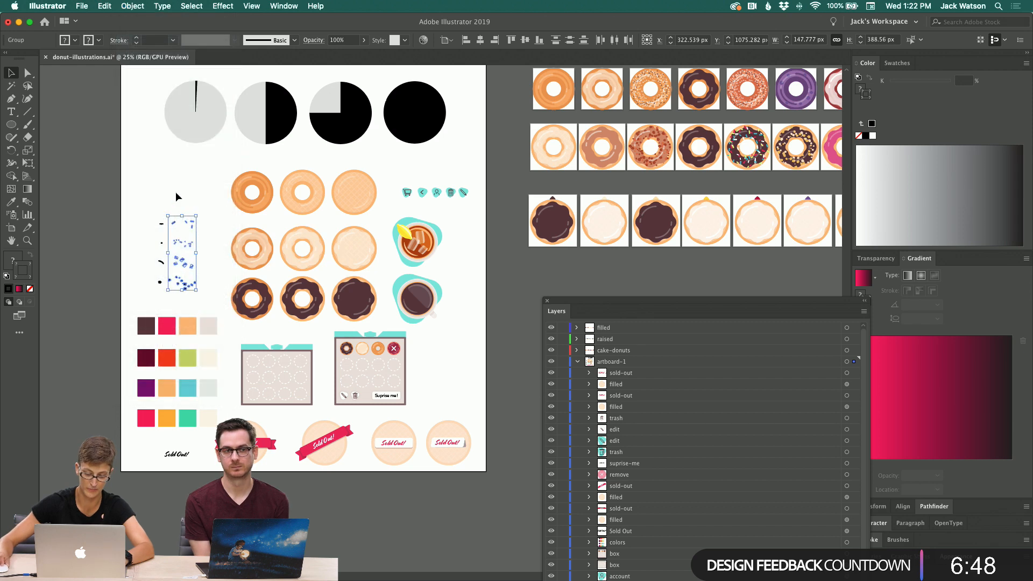
Step: Return to Adobe XD, paste the expanded sprinkles and place them left of the original sprinkle strokes
left_click(19, 24)
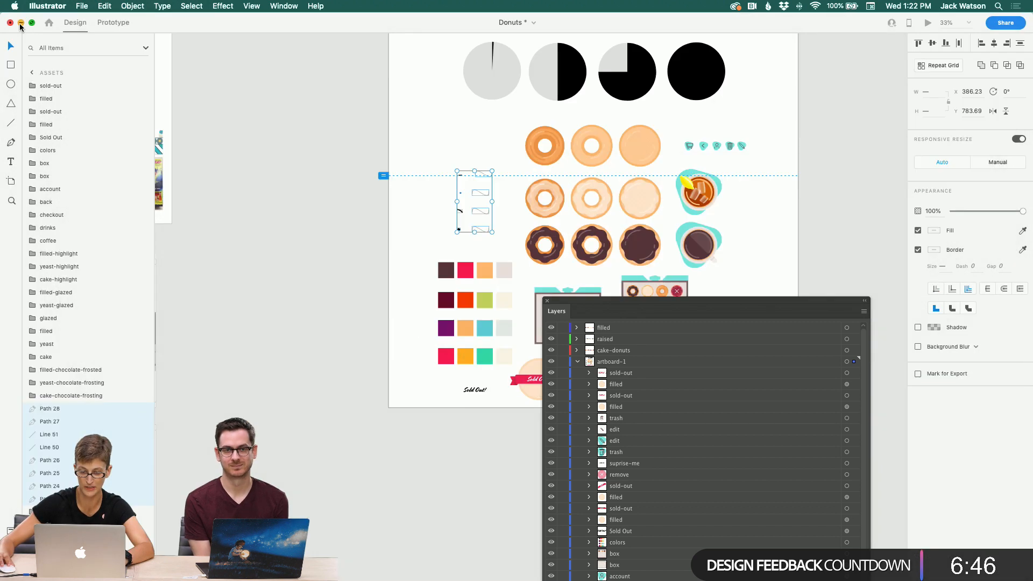
left_click(288, 161)
key("super+v")
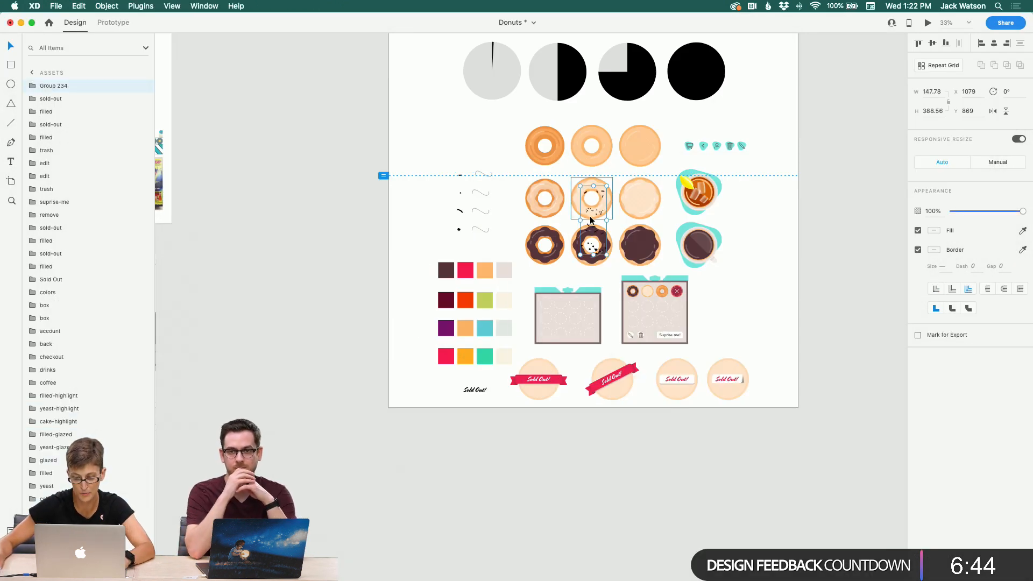
left_click_drag(597, 214, 431, 200)
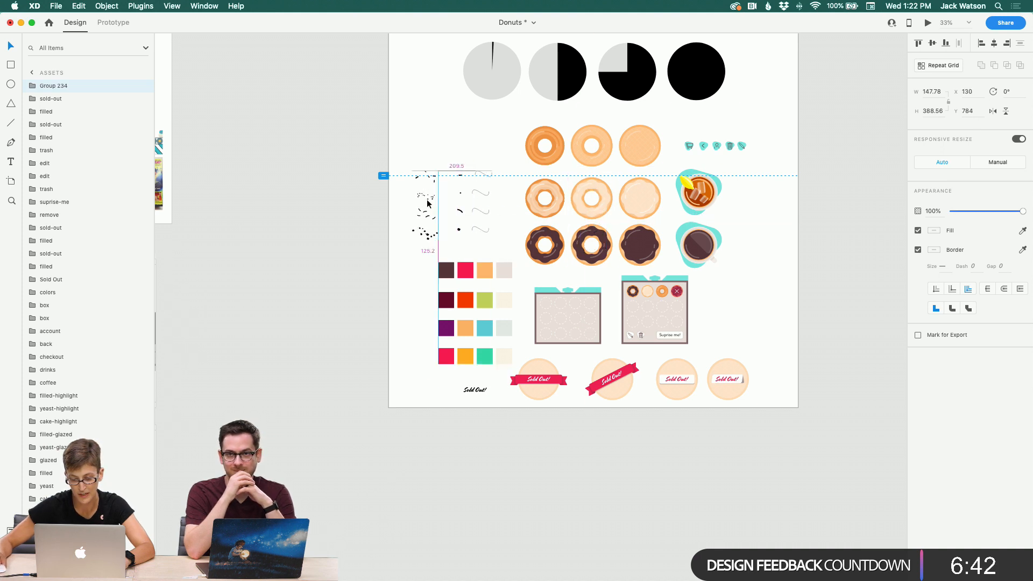
Step: Copy the cart icon from the Assets artboard
left_click(419, 142)
scroll(418, 142, "down", 5)
scroll(419, 142, "right", 5)
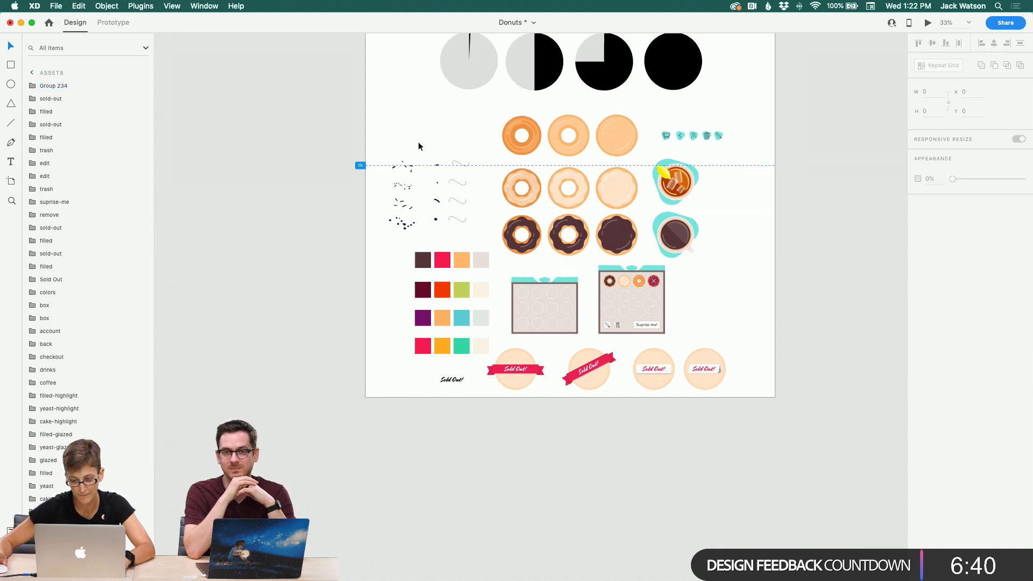
scroll(418, 141, "left", 5)
scroll(418, 141, "up", 6)
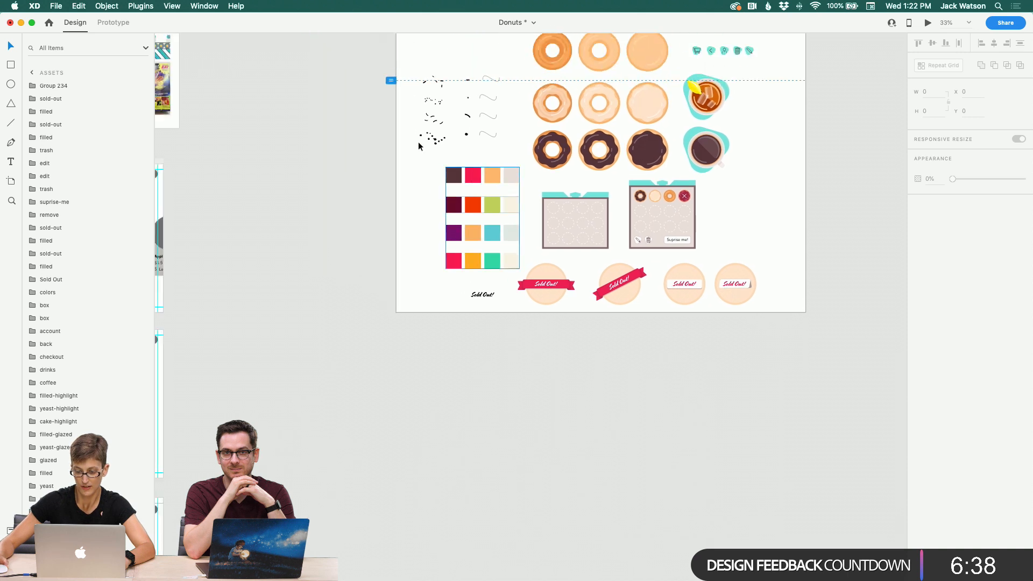
scroll(433, 149, "up", 1)
scroll(433, 148, "right", 1)
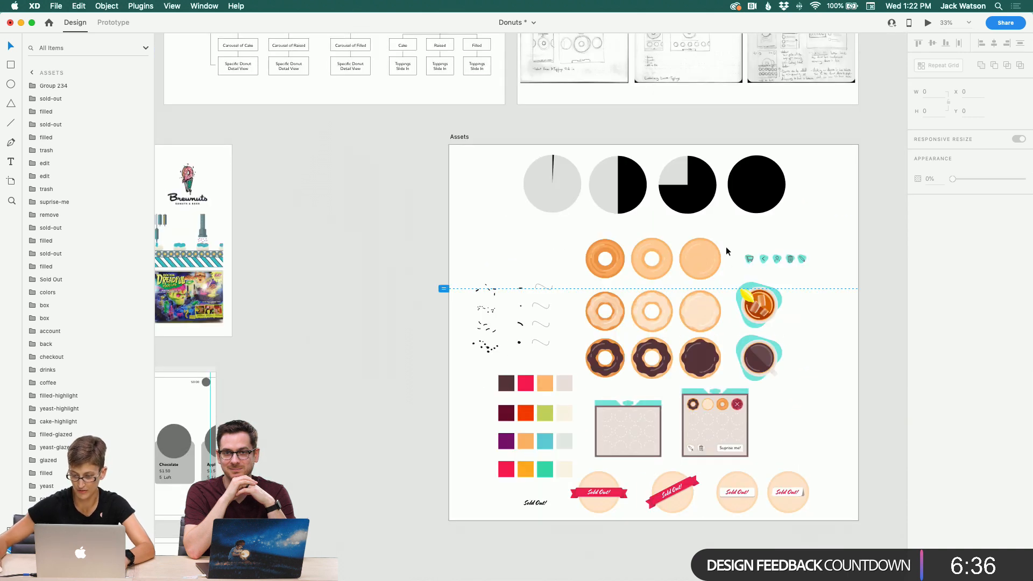
left_click(749, 258)
key("super+c")
Step: Paste the cart icon into the checkout group on the Donut-carousel artboard and move it onto the grey circle beside $0.00
left_click(442, 243)
scroll(443, 244, "left", 10)
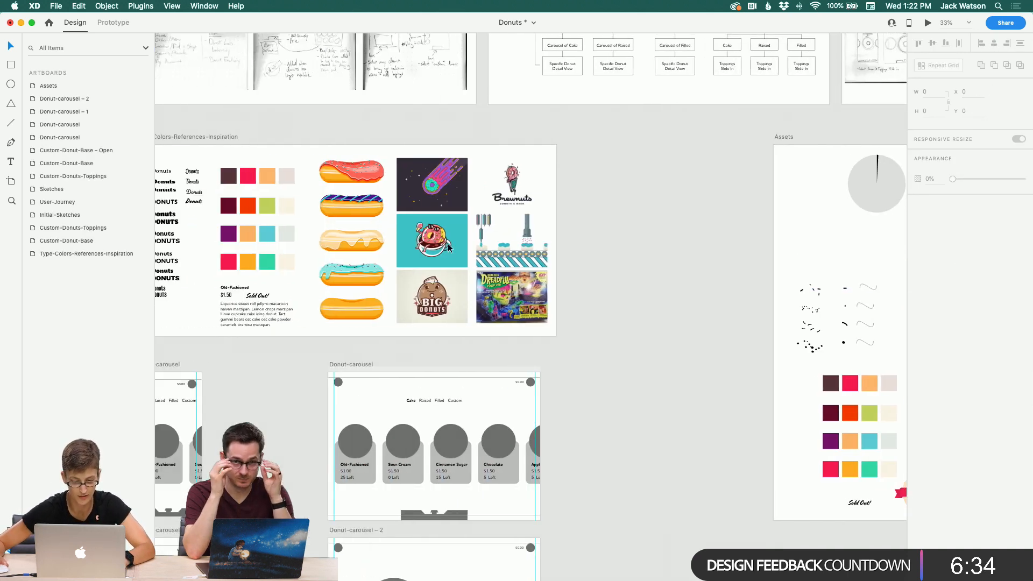
scroll(444, 243, "down", 2)
scroll(396, 266, "down", 1)
left_click(207, 270)
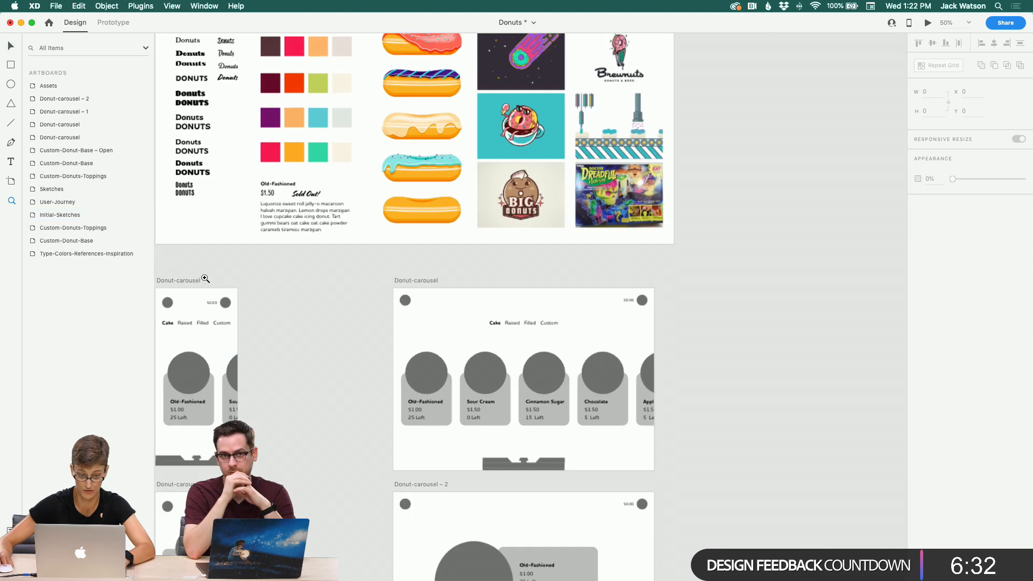
left_click(200, 307)
scroll(202, 309, "left", 7)
left_click(351, 340)
scroll(411, 330, "down", 1)
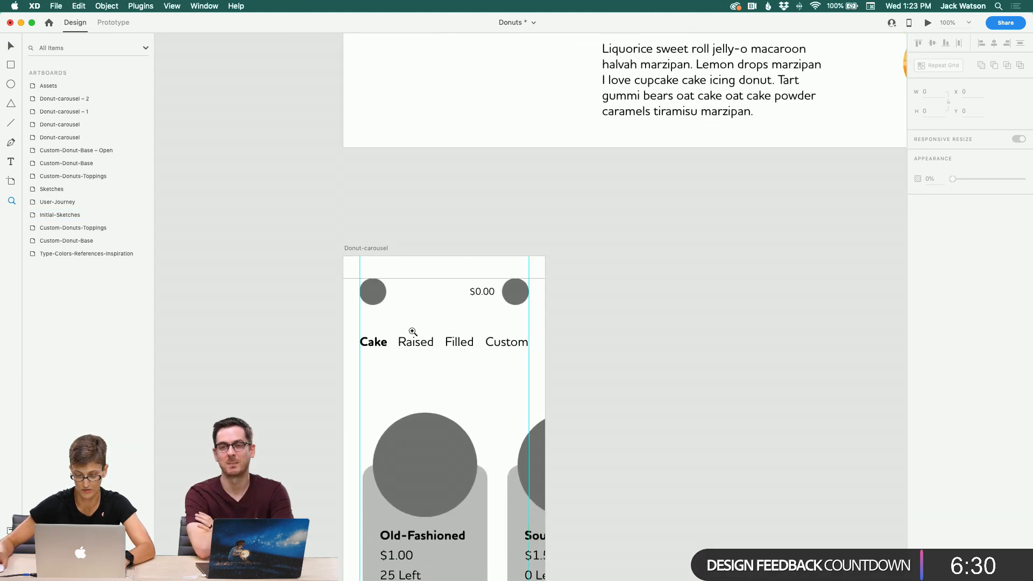
left_click(411, 331)
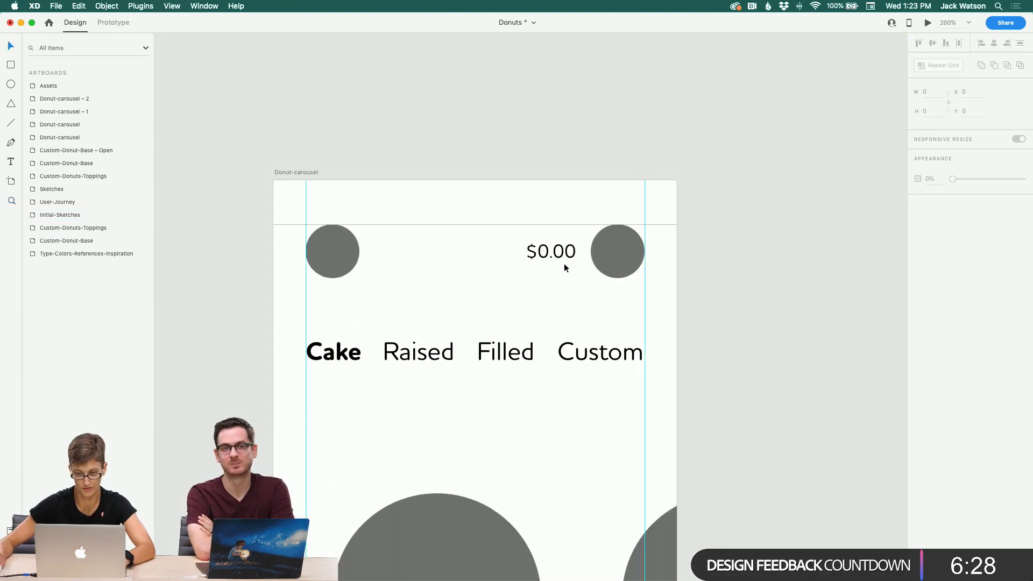
left_click(606, 260)
double_click(606, 261)
key("super+v")
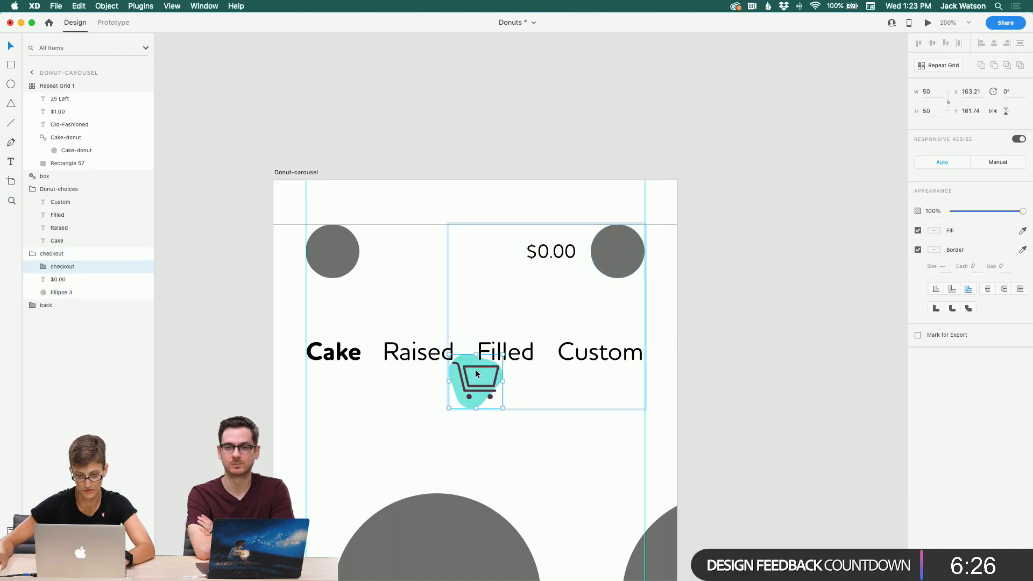
left_click_drag(483, 397, 614, 274)
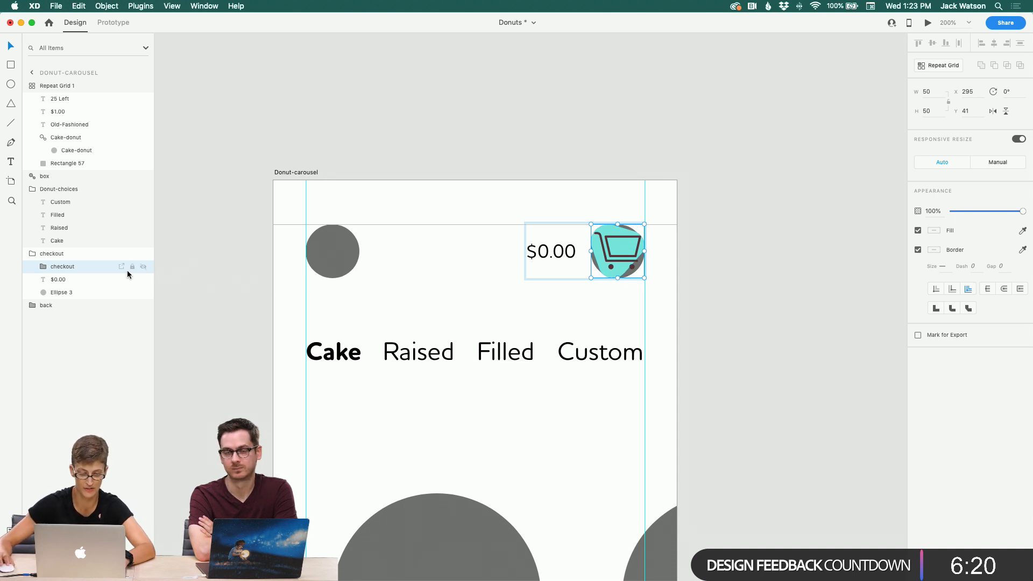
Step: Delete the grey placeholder circle Ellipse 3 from the checkout group
left_click(43, 271)
left_click(45, 272)
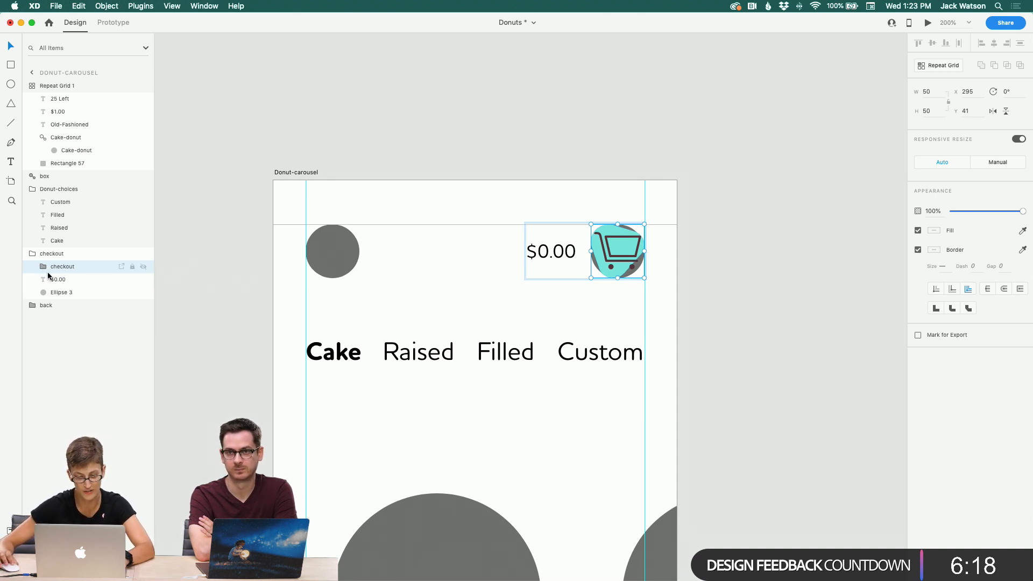
left_click(59, 290)
key("Delete")
Step: Copy the checkout group with the cart and place it in the top-right corner of the wider Donut-carousel artboard
scroll(521, 267, "right", 1)
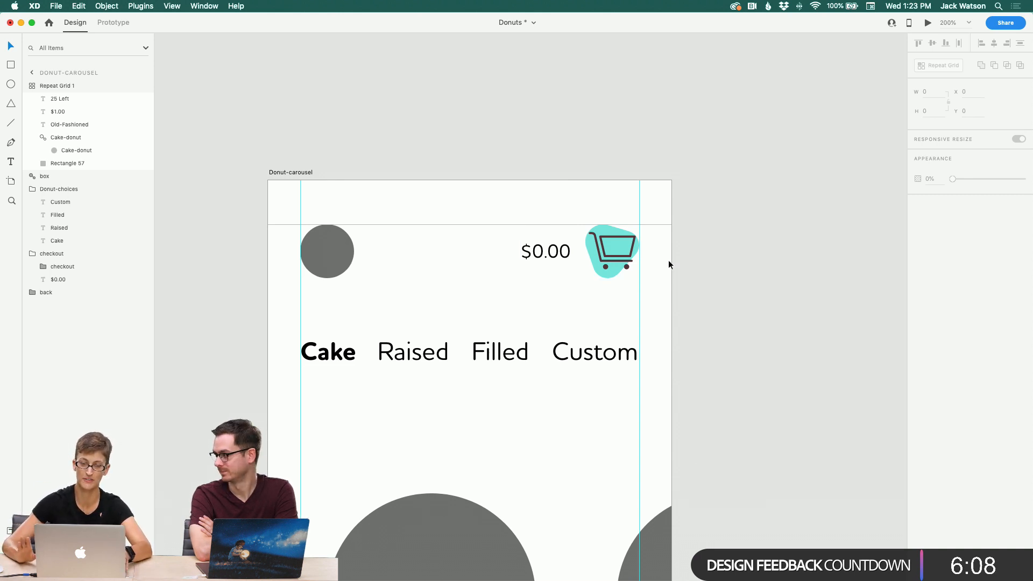
scroll(624, 266, "down", 3)
scroll(624, 266, "right", 5)
left_click(556, 224)
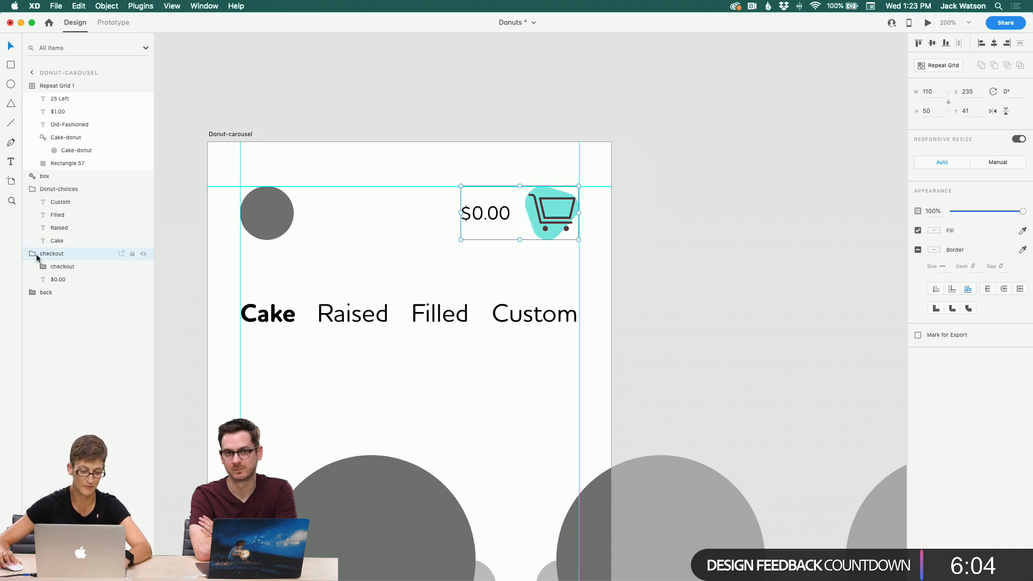
left_click(466, 265)
left_click(549, 206)
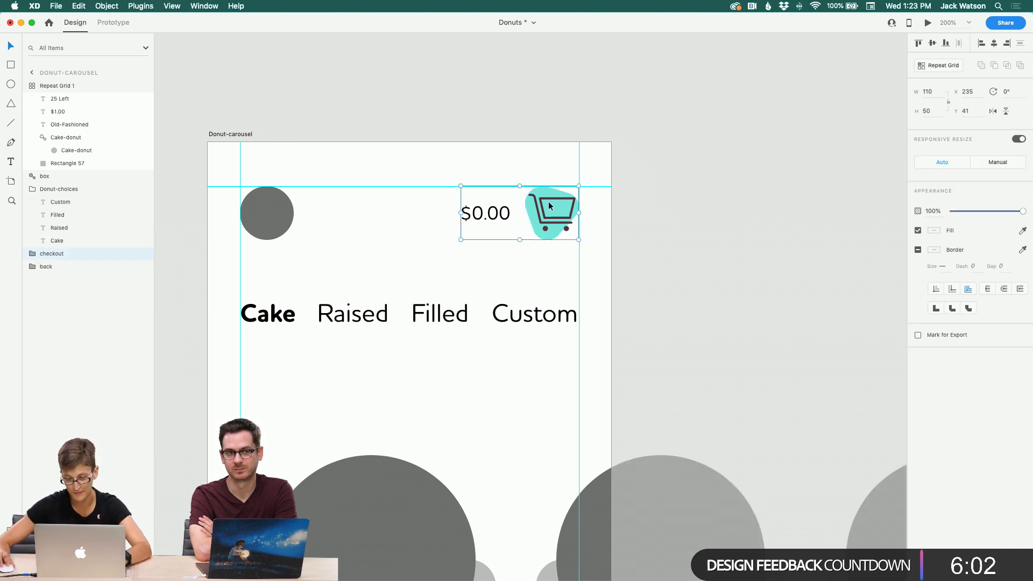
scroll(616, 212, "up", 15)
scroll(616, 213, "right", 15)
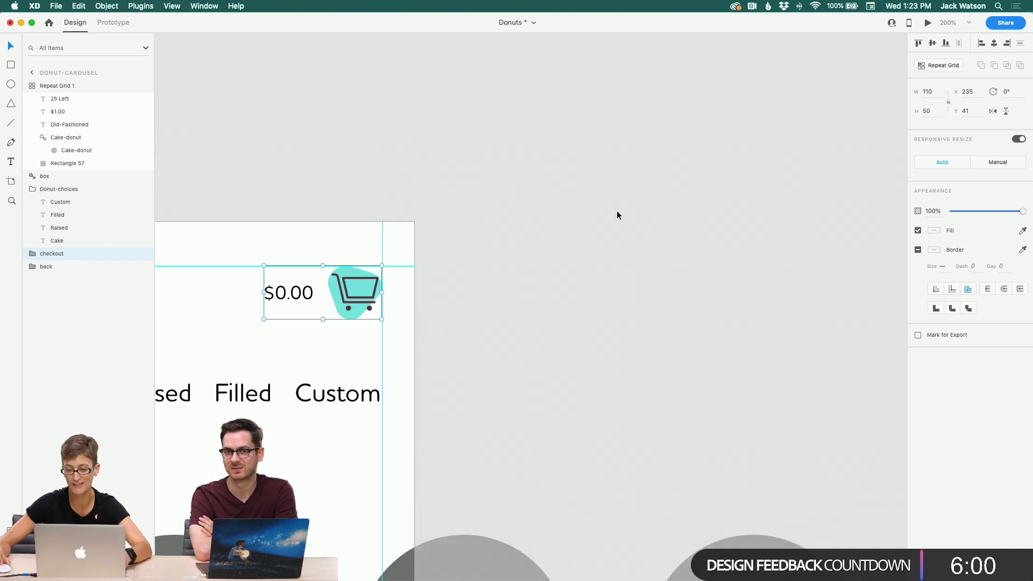
left_click(382, 277, "alt")
left_click(382, 278, "alt")
left_click(382, 278, "alt")
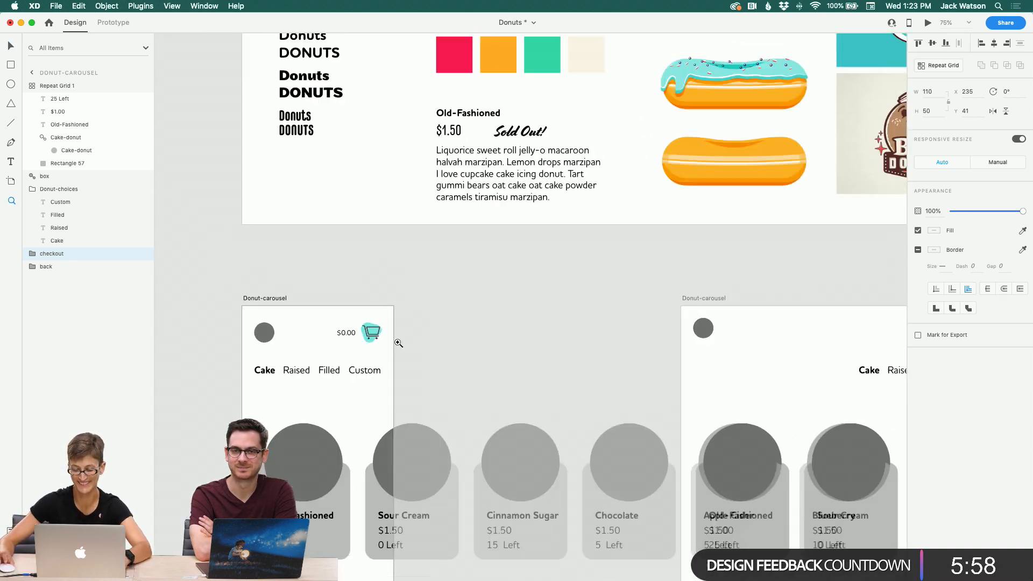
scroll(398, 343, "right", 8)
scroll(398, 343, "down", 20)
scroll(398, 343, "left", 7)
scroll(398, 343, "right", 5)
scroll(397, 343, "right", 20)
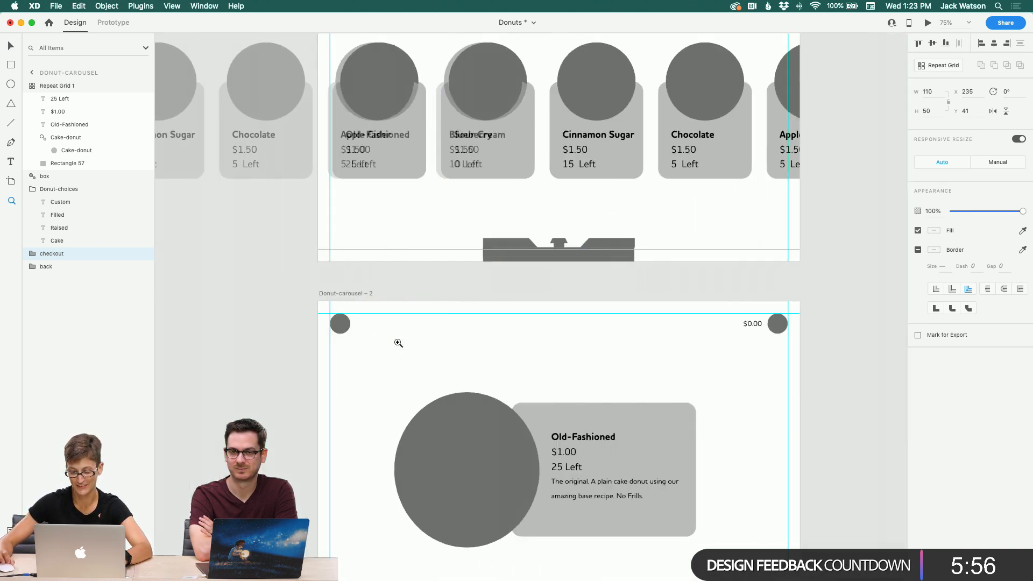
scroll(397, 343, "up", 19)
left_click(417, 276)
left_click(461, 226)
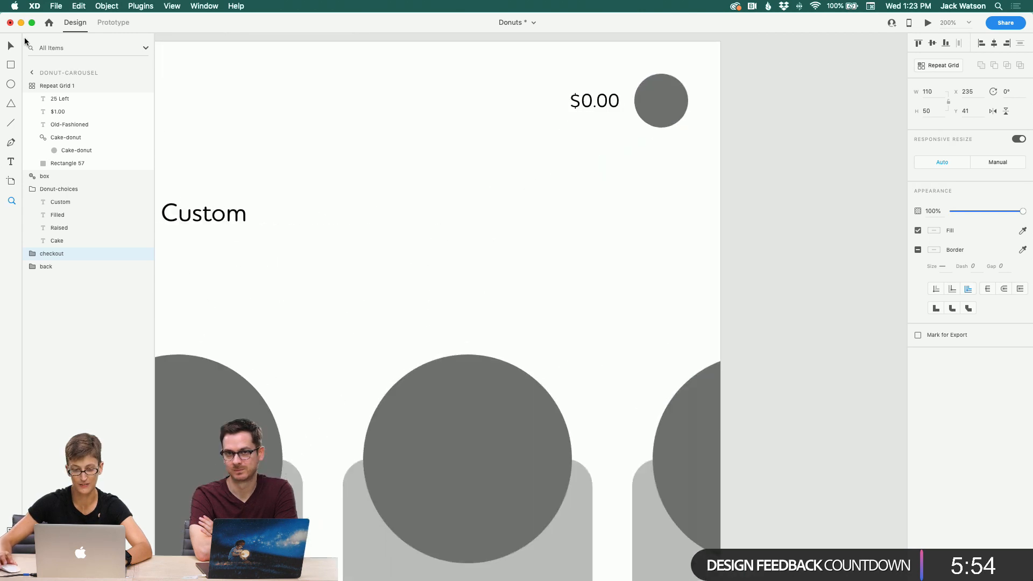
key("v")
left_click(642, 118)
key("super+z")
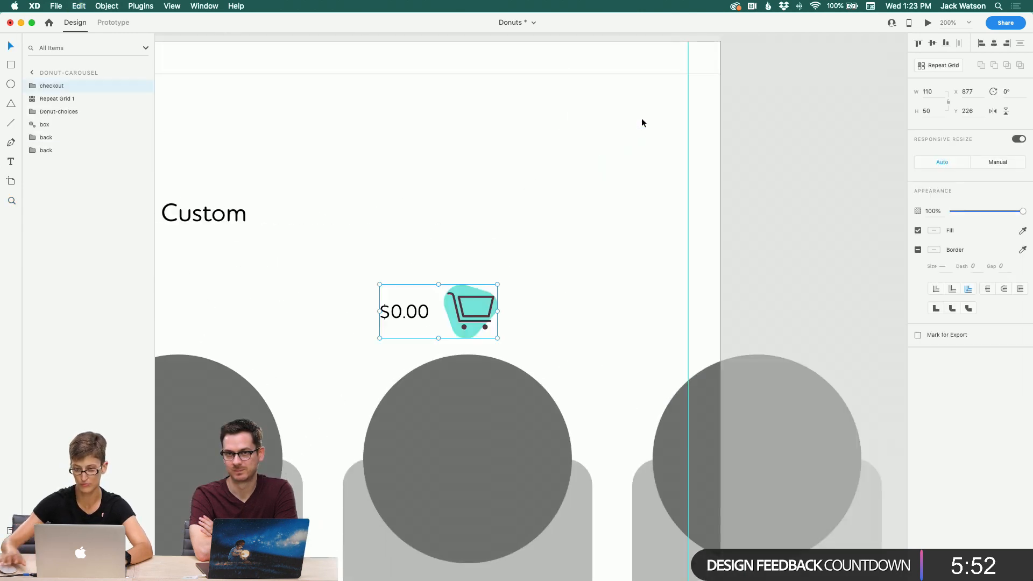
key("super+z")
key("super+shift+z")
left_click_drag(487, 303, 676, 92)
left_click(546, 172)
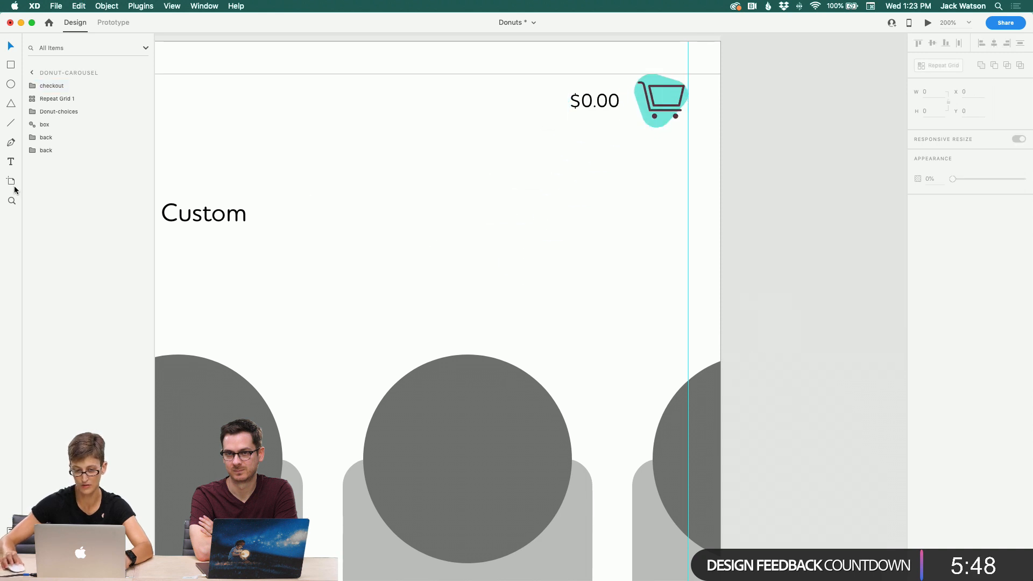
Step: Pan across the carousel artboards to review the cart icon placement in each header
left_click(326, 209, "alt")
scroll(323, 210, "left", 8)
scroll(314, 211, "down", 7)
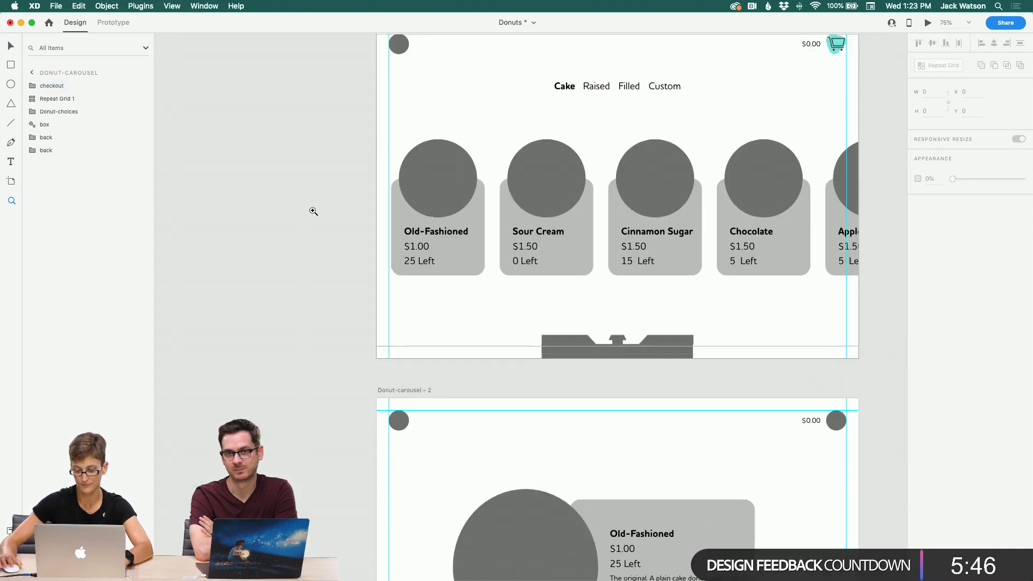
scroll(279, 159, "right", 2)
scroll(279, 159, "right", 3)
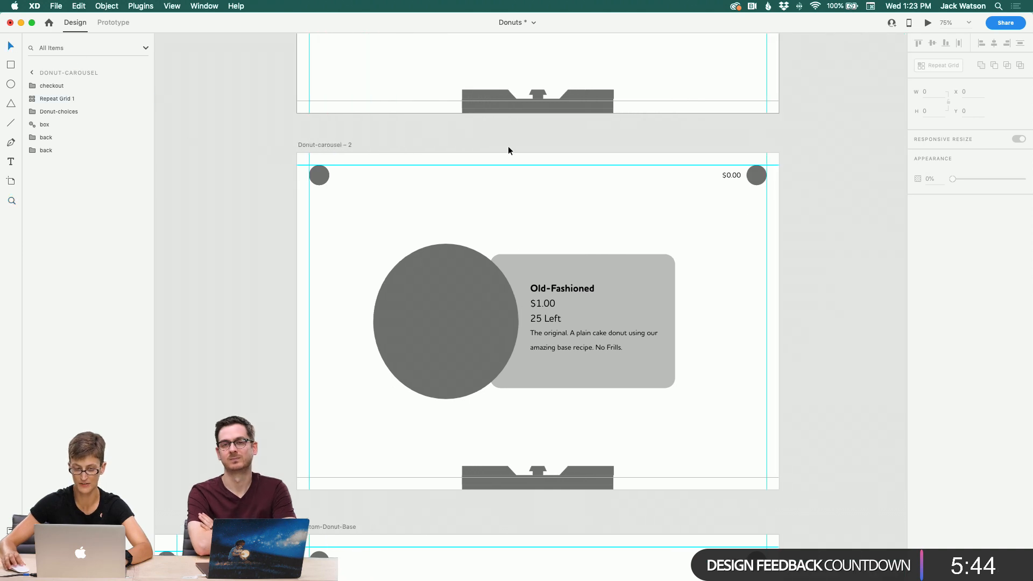
scroll(665, 205, "up", 10)
scroll(720, 193, "down", 3)
scroll(719, 194, "left", 3)
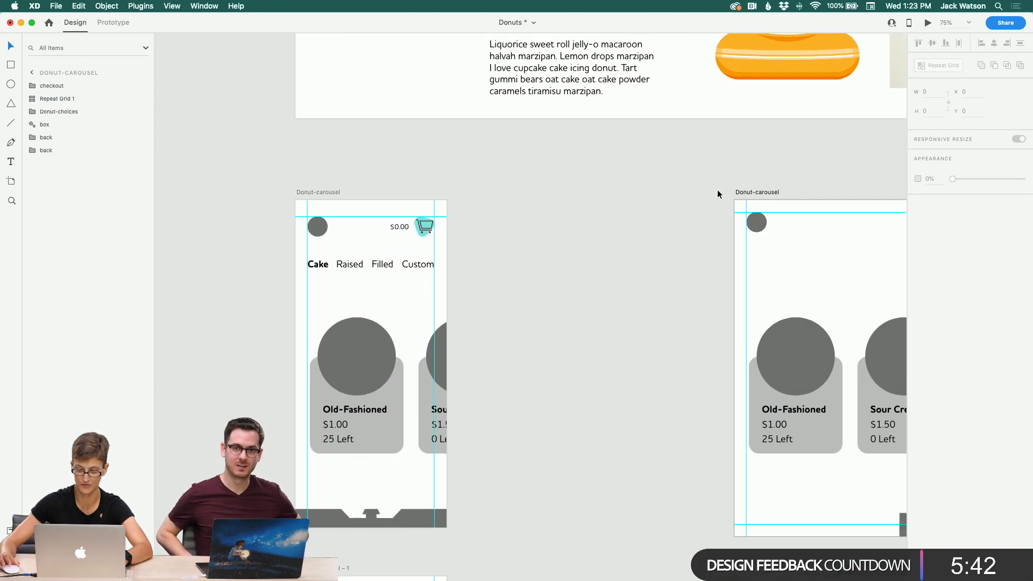
scroll(718, 189, "right", 10)
scroll(718, 190, "up", 10)
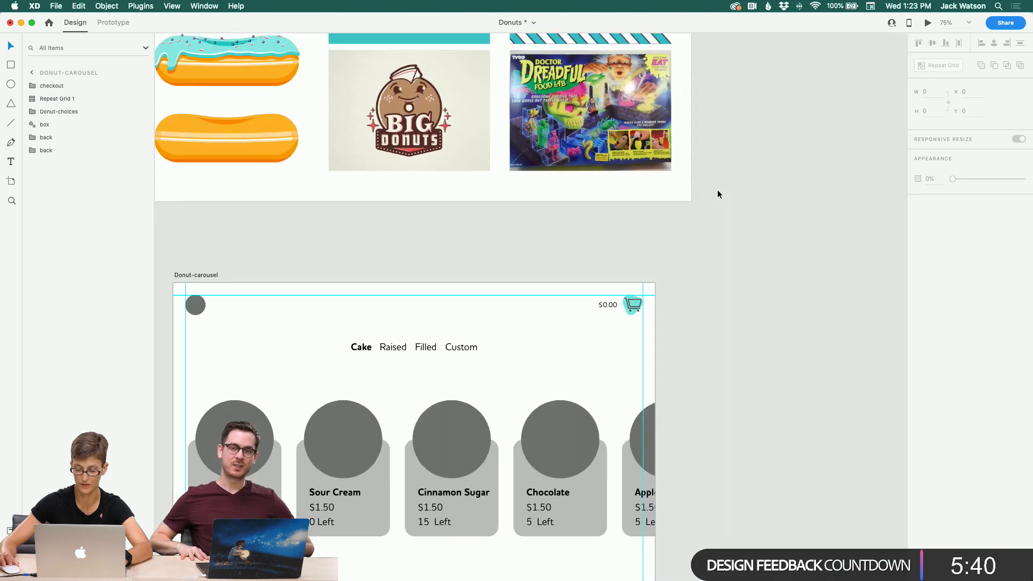
scroll(718, 189, "up", 5)
scroll(718, 190, "right", 2)
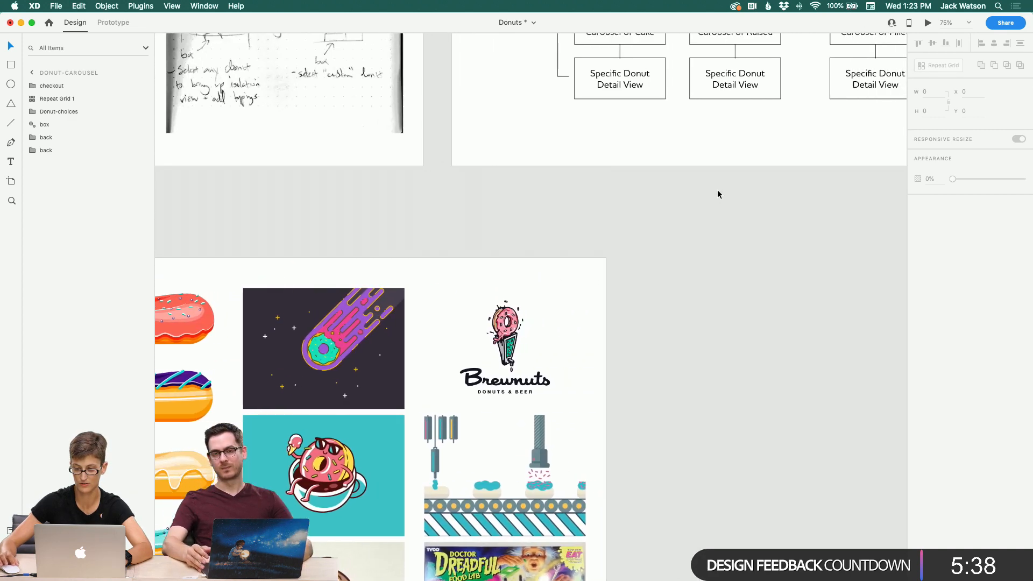
scroll(718, 189, "down", 10)
scroll(717, 190, "left", 10)
scroll(718, 190, "left", 5)
scroll(718, 190, "down", 2)
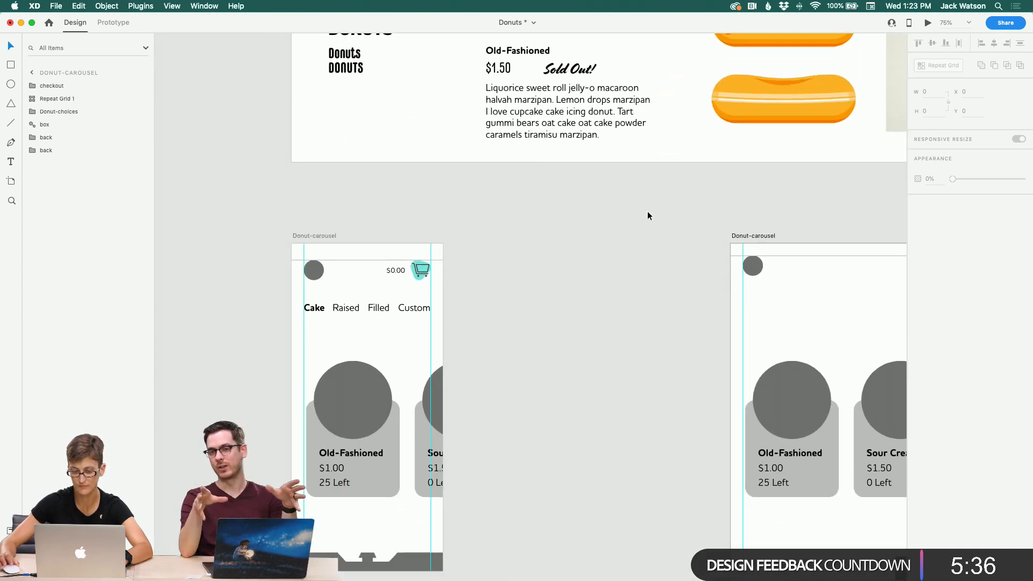
scroll(647, 211, "up", 1)
scroll(647, 212, "right", 1)
scroll(647, 212, "down", 1)
scroll(648, 212, "left", 1)
scroll(648, 214, "down", 1)
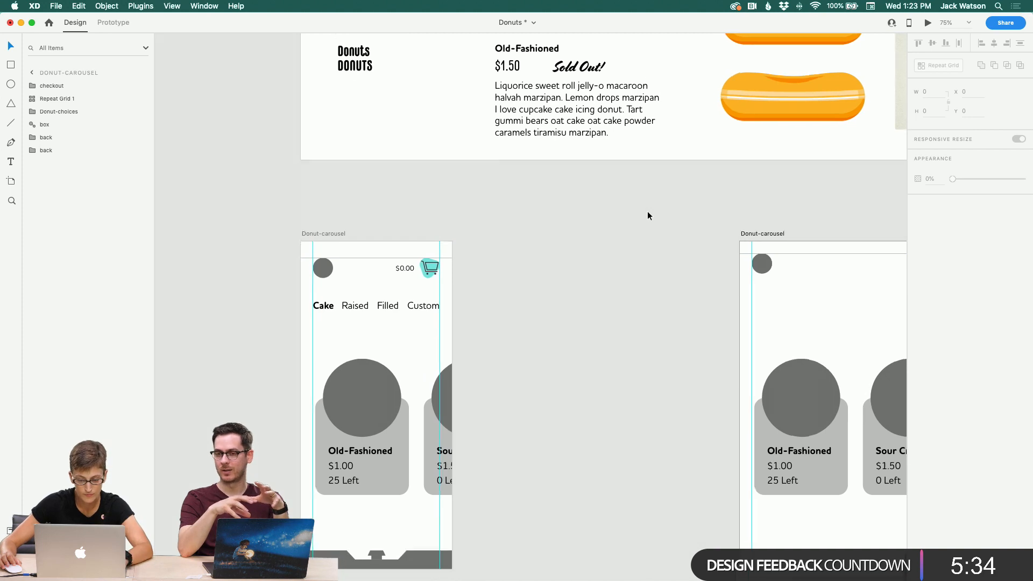
Step: Copy the checkout group from Donut-carousel and paste it into the header of the Donut-carousel – 1 artboard
left_click(431, 262)
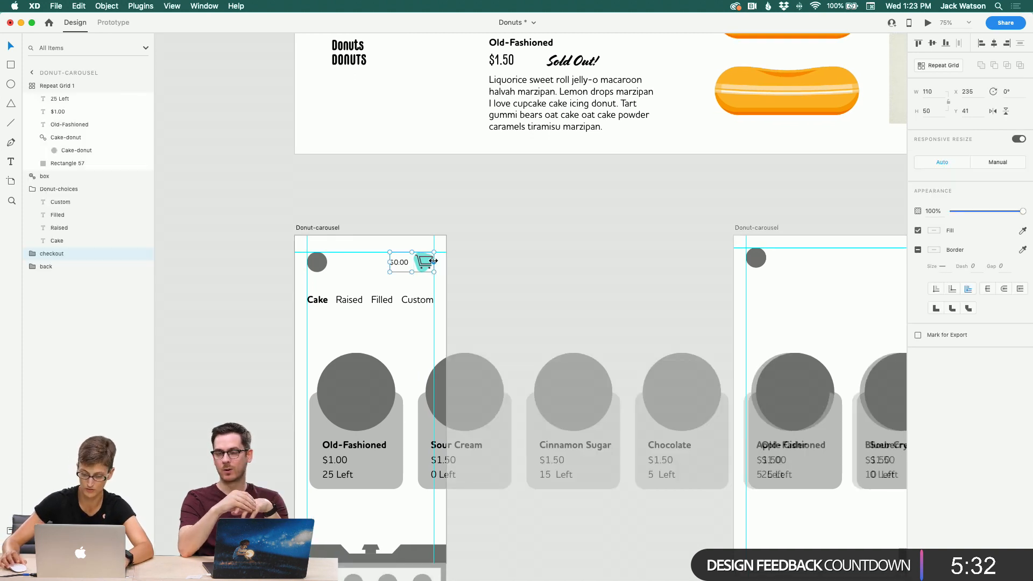
scroll(514, 257, "down", 15)
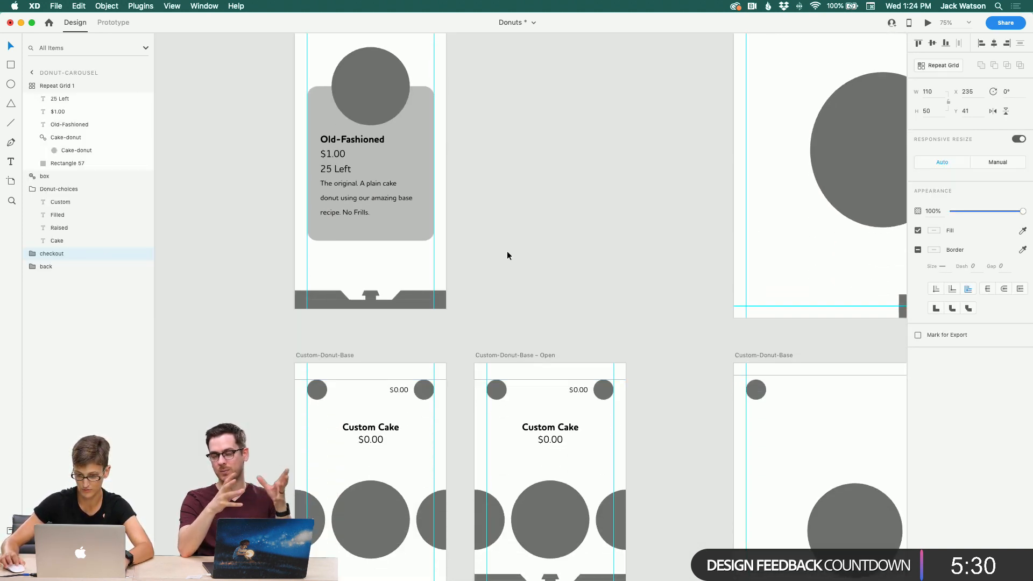
left_click(507, 255)
scroll(507, 256, "up", 3)
left_click(408, 167)
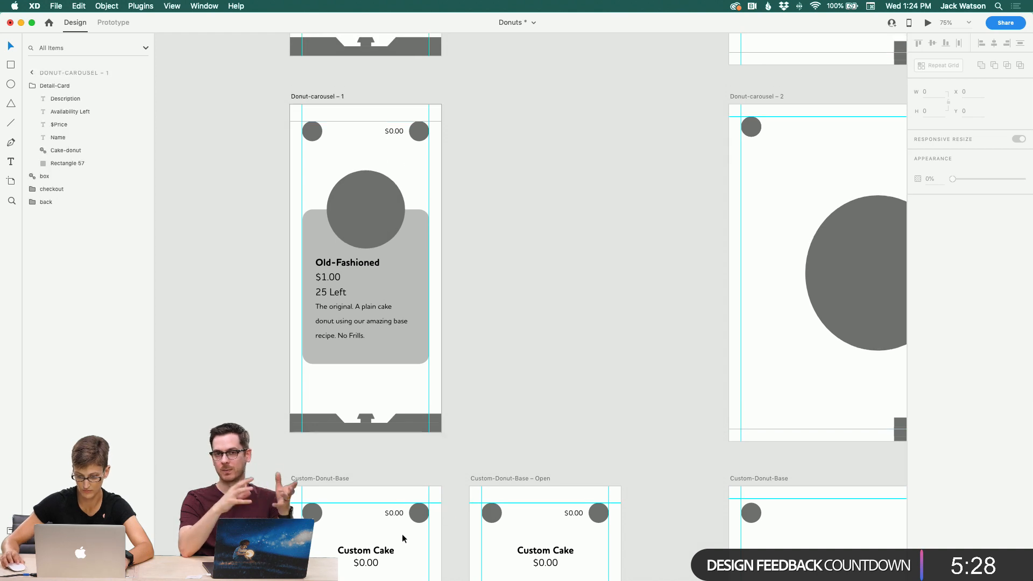
left_click(521, 316)
scroll(521, 315, "up", 10)
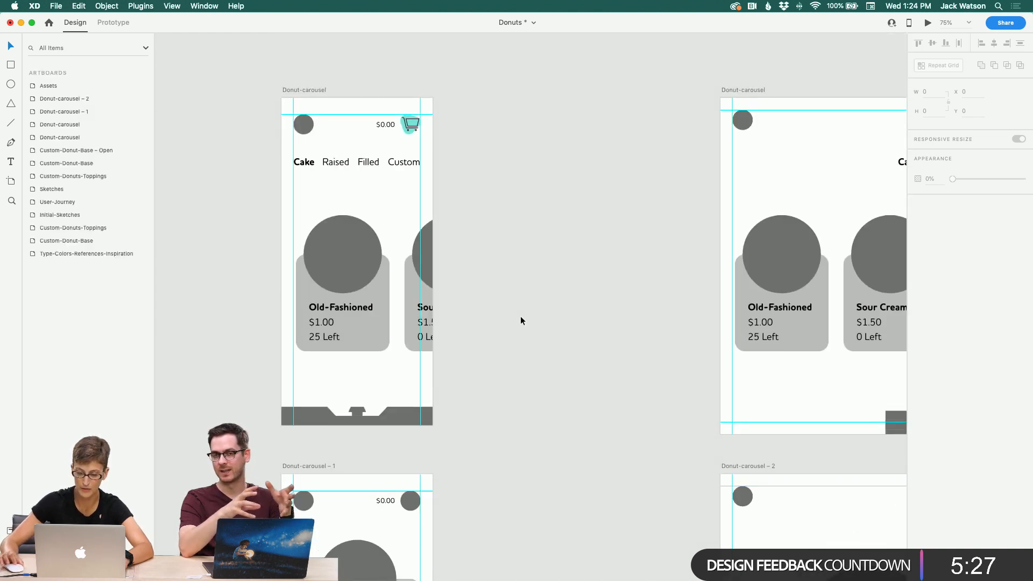
left_click(408, 133)
left_click(408, 134)
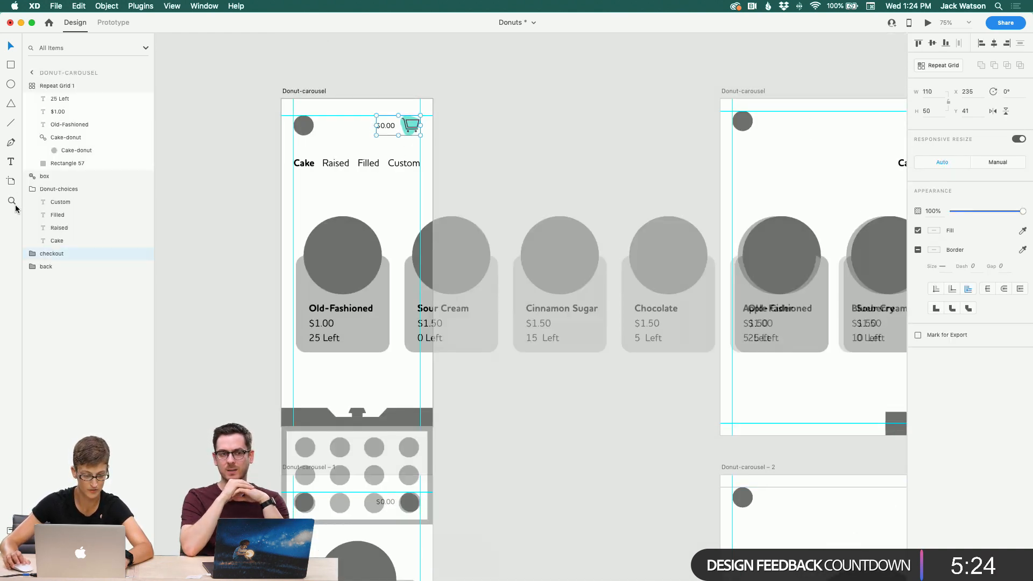
left_click(473, 147)
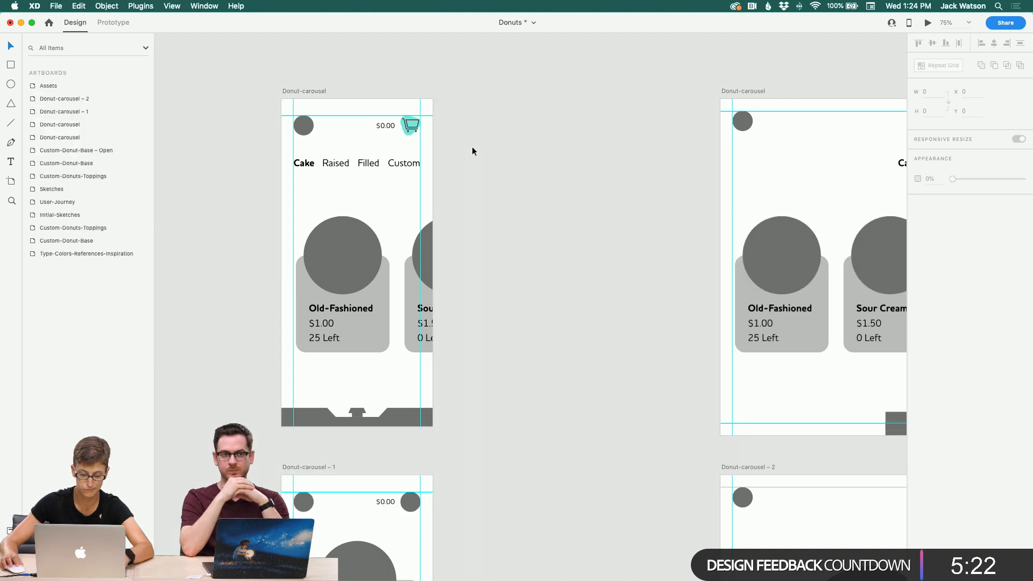
scroll(538, 350, "down", 5)
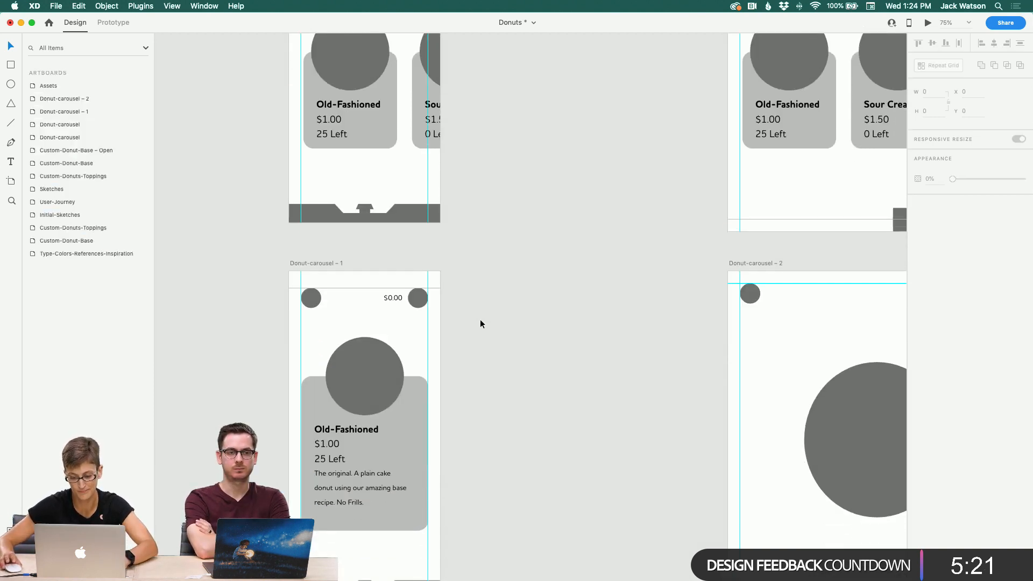
left_click(424, 292)
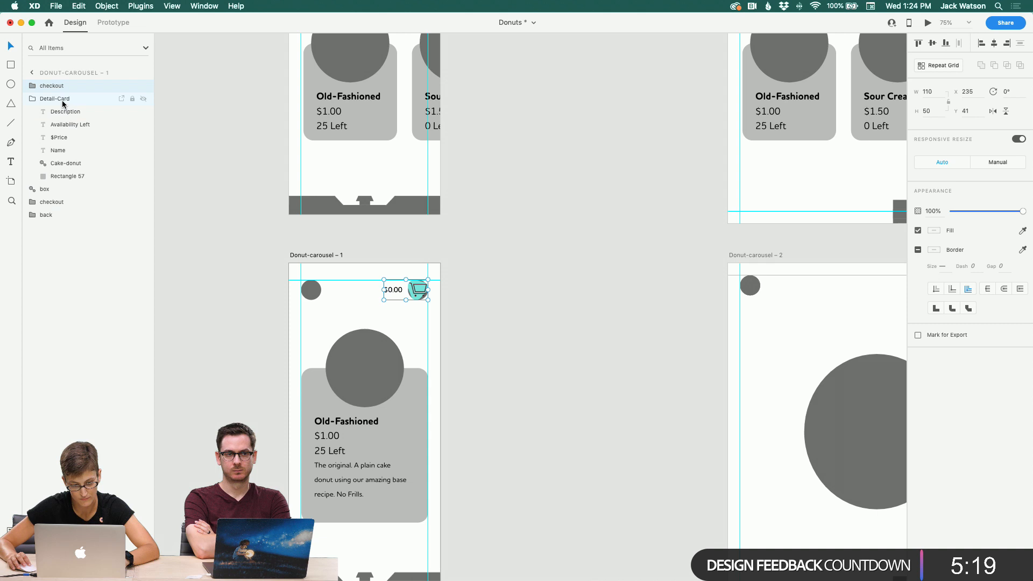
Step: Reorder the header layers and delete the leftover grey placeholder circle from the Donut-carousel – 1 header
left_click(28, 98)
left_click_drag(46, 86, 50, 134)
left_click(51, 135)
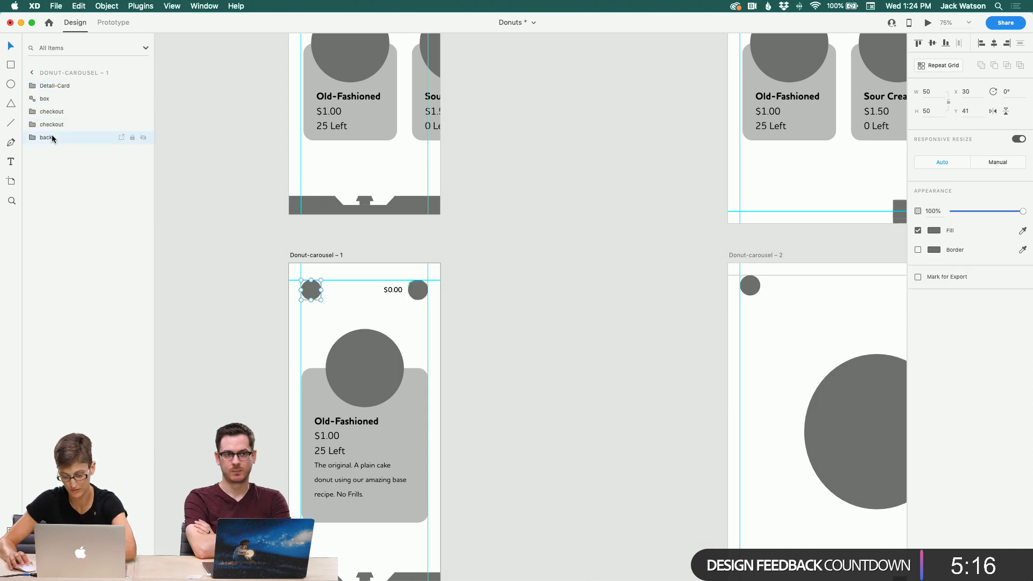
left_click(417, 292)
key("Delete")
Step: Paste the checkout group into the Donut-carousel – 2 artboard and move it to the header's top-right corner
scroll(416, 292, "right", 8)
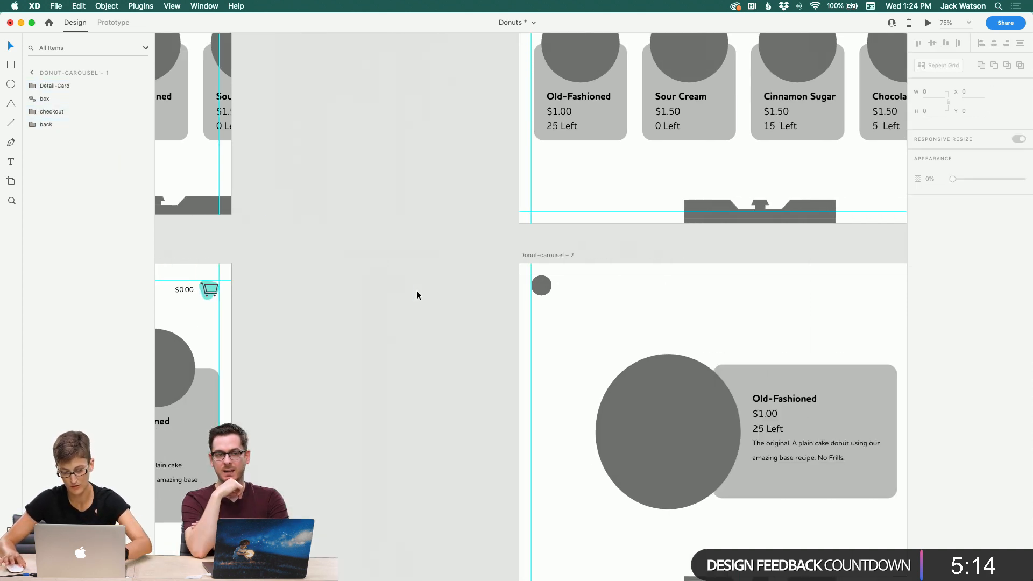
key("super+v")
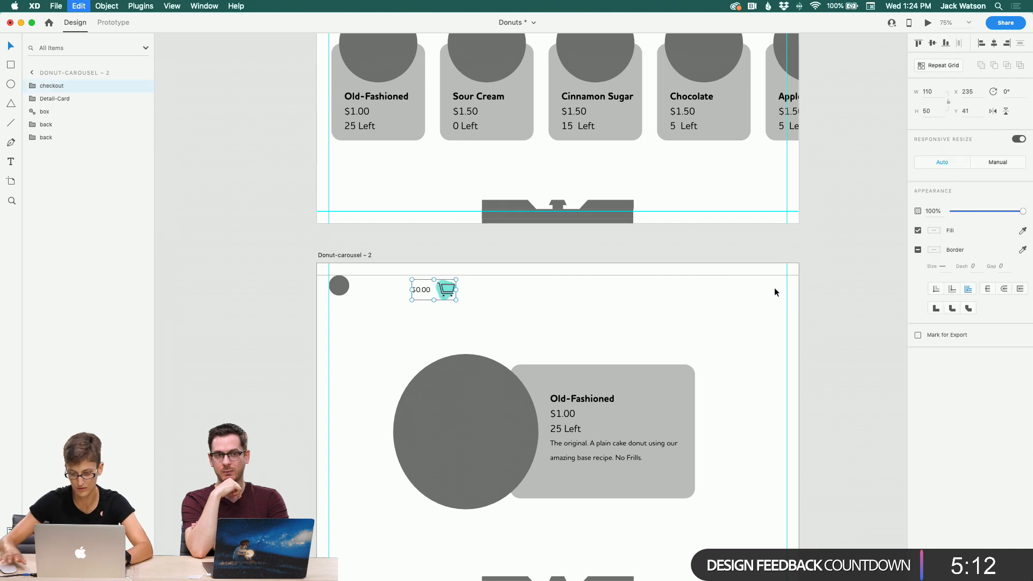
left_click_drag(449, 297, 780, 293)
scroll(684, 354, "down", 8)
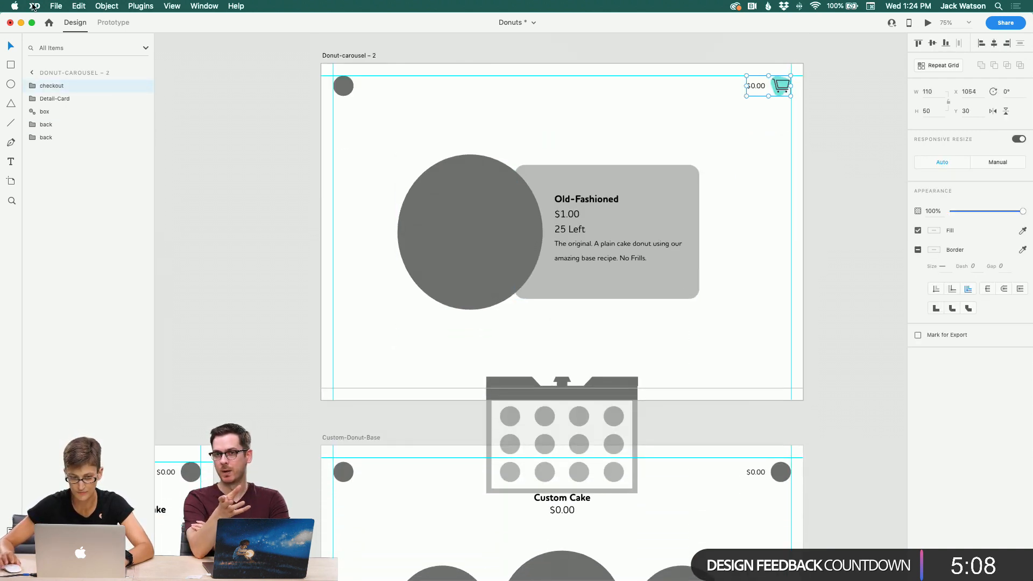
Step: Delete the header placeholder circle of the narrow Custom-Donut-Base artboard and paste the checkout group in its place
left_click_drag(78, 130, 78, 130)
scroll(281, 254, "left", 2)
left_click(278, 246)
scroll(281, 249, "left", 15)
scroll(281, 248, "down", 3)
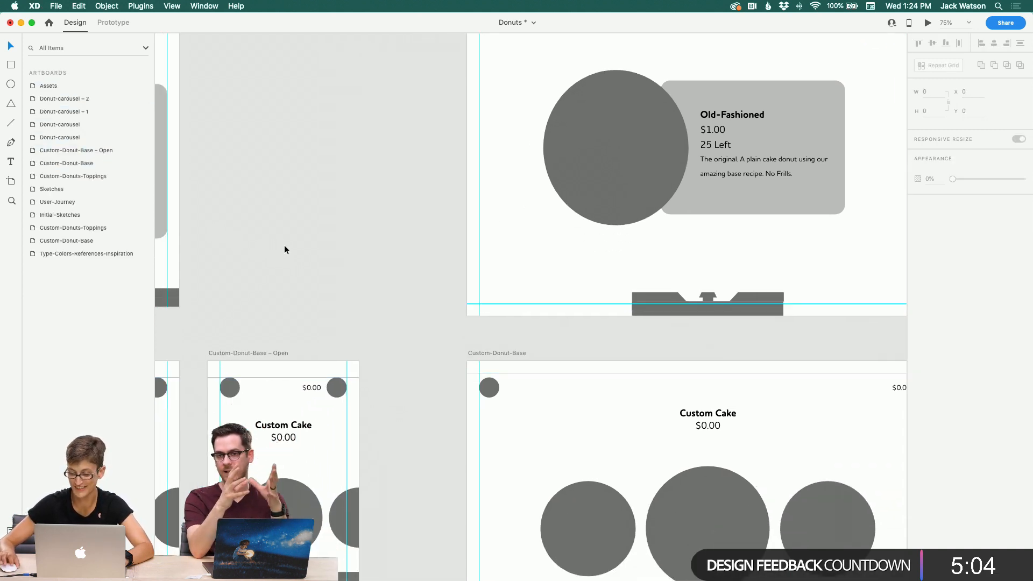
left_click(433, 391)
key("Delete")
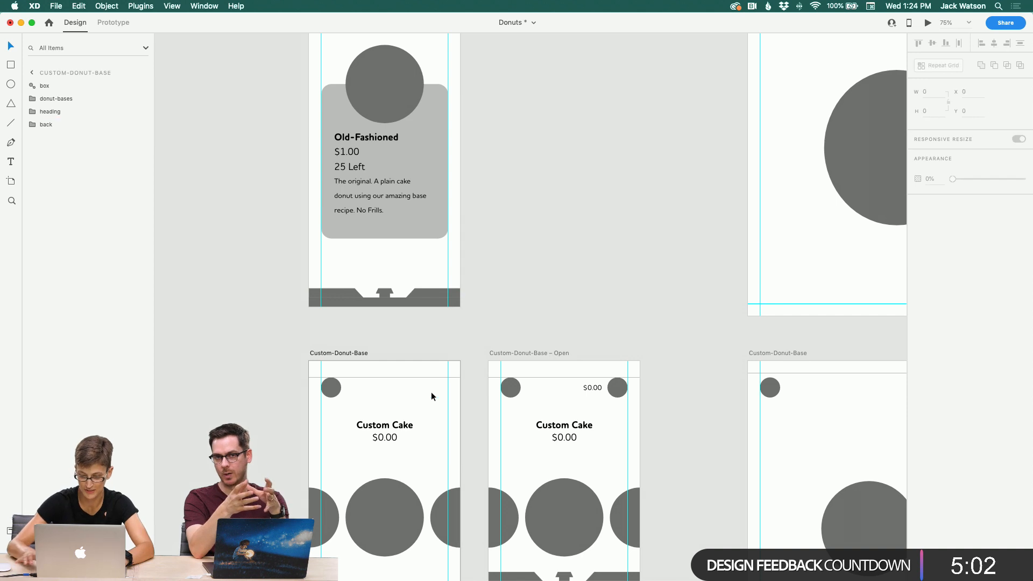
key("super+v")
left_click(424, 417)
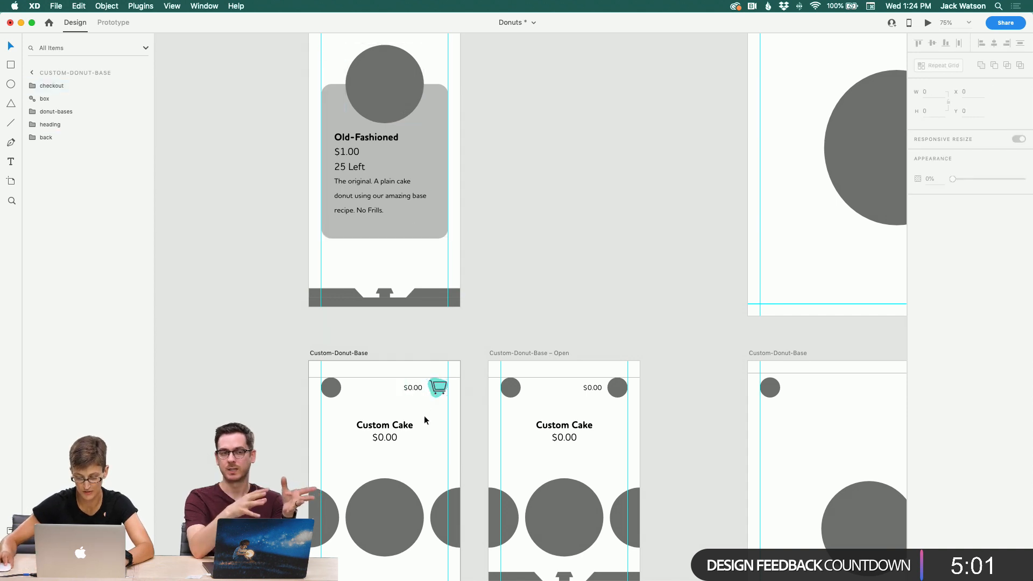
Step: Paste the checkout group with the cart into the header of the Custom-Donut-Base – Open artboard
left_click(417, 92)
scroll(510, 305, "right", 5)
scroll(509, 305, "down", 2)
left_click(511, 307)
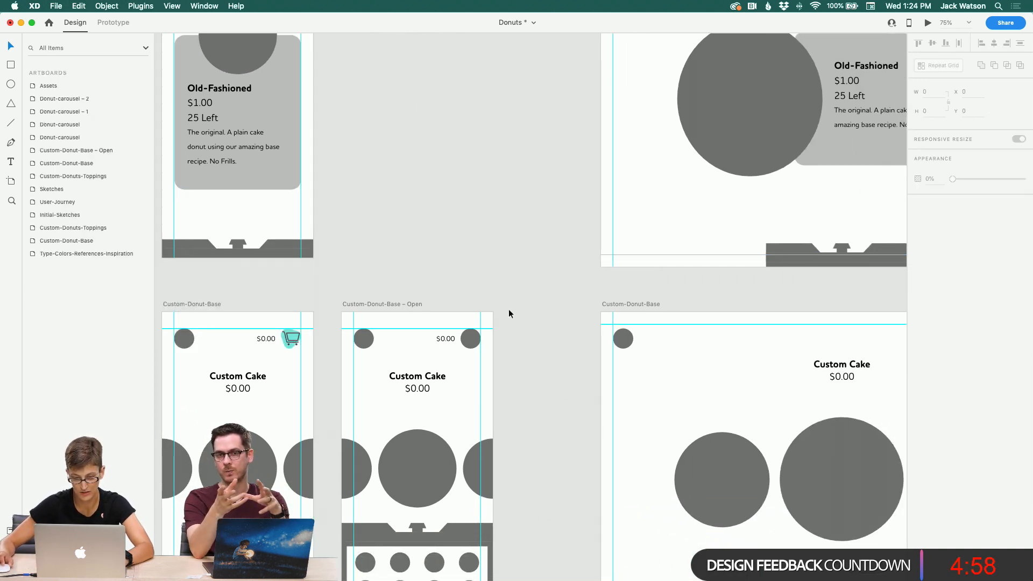
key("super+v")
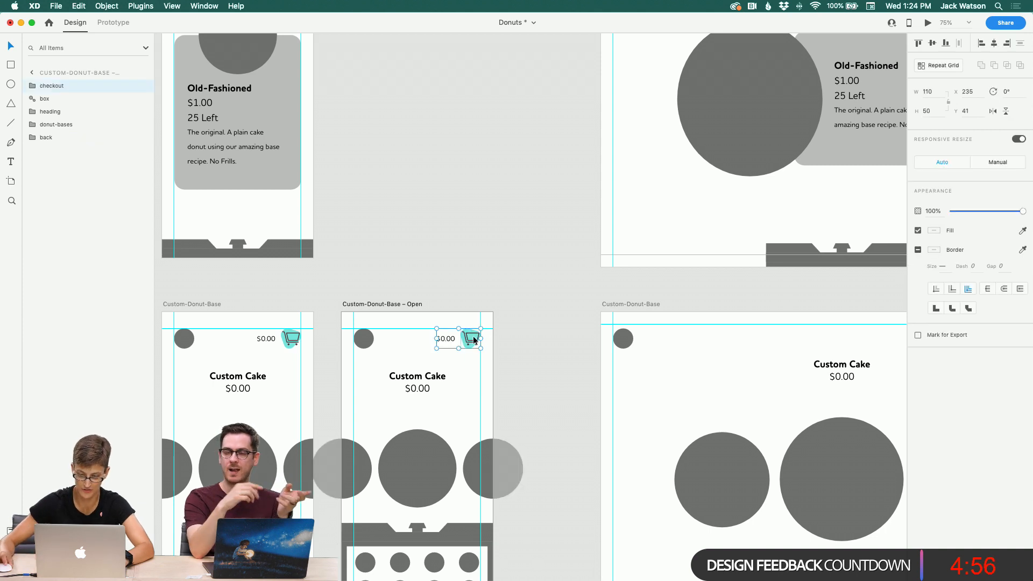
Step: Replace the header circle of the wide Custom-Donut-Base artboard with the checkout group, moved to the top-right corner
scroll(499, 350, "right", 10)
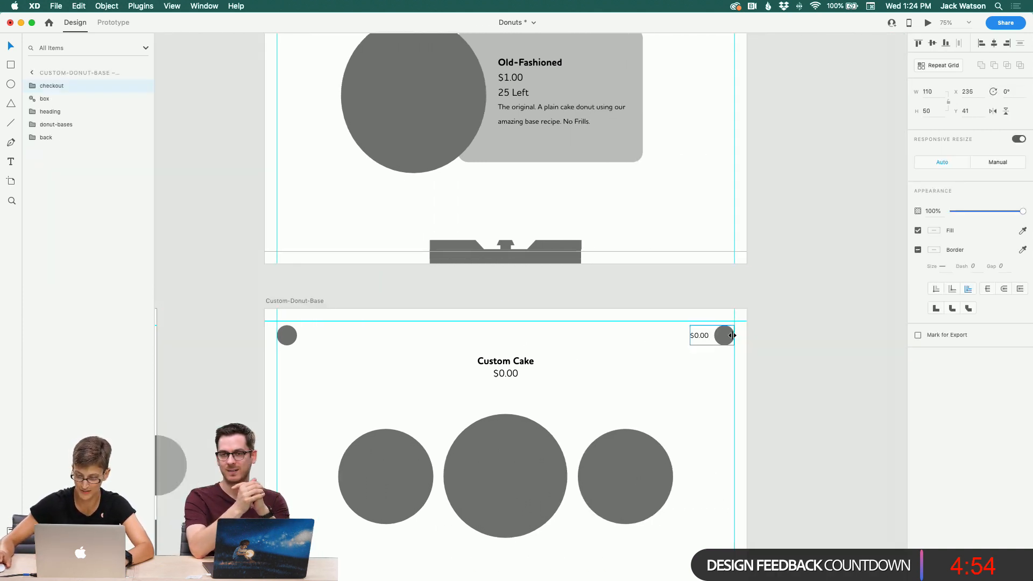
left_click(729, 337)
key("Delete")
key("super+v")
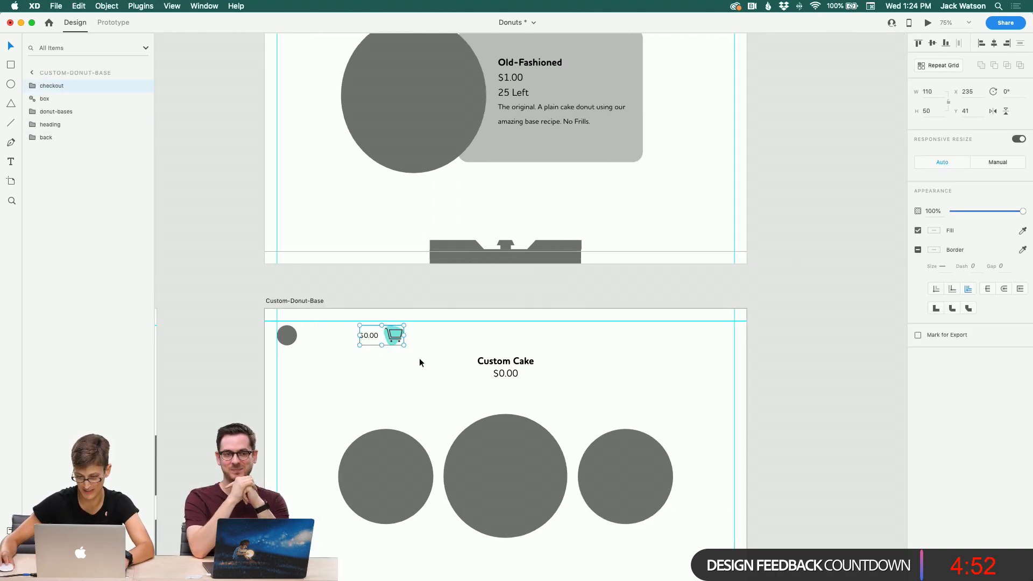
left_click_drag(393, 337, 728, 341)
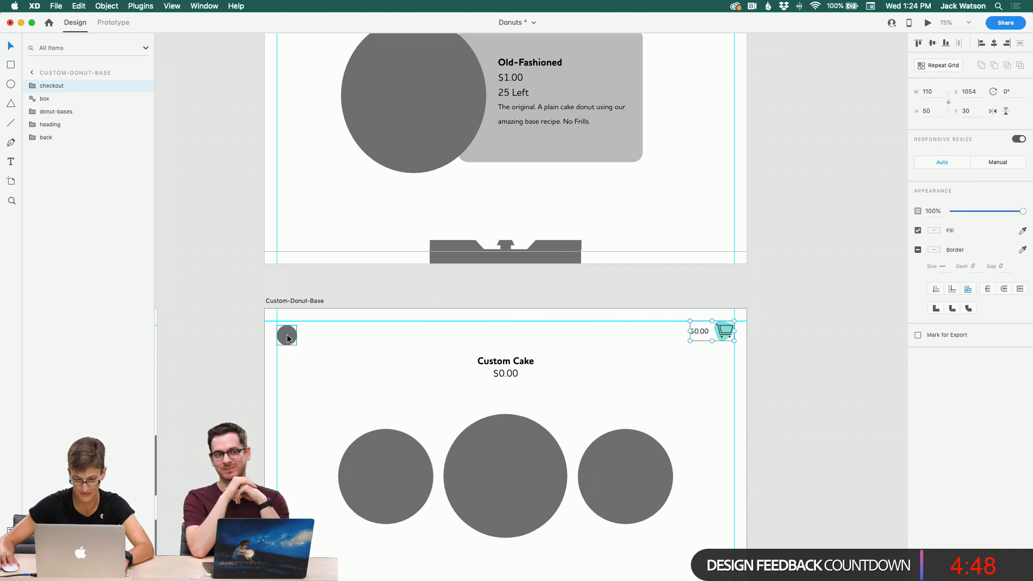
left_click_drag(287, 338, 287, 334)
left_click(370, 354)
Step: Replace the header circle of the wide Custom-Donuts-Toppings artboard with the checkout group placed in the top-right corner
scroll(369, 353, "down", 6)
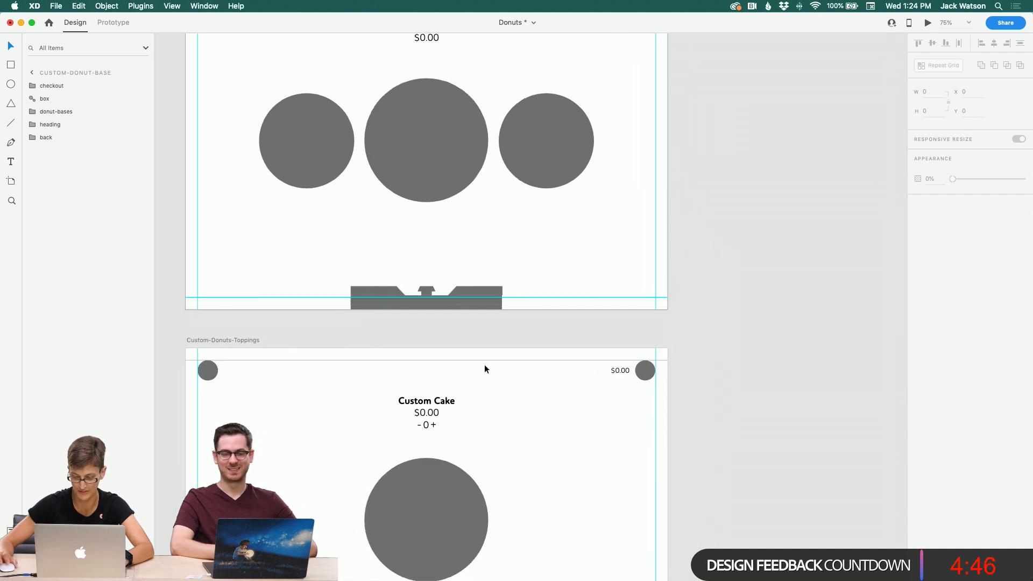
left_click(640, 373)
key("Delete")
key("super+v")
left_click(574, 422)
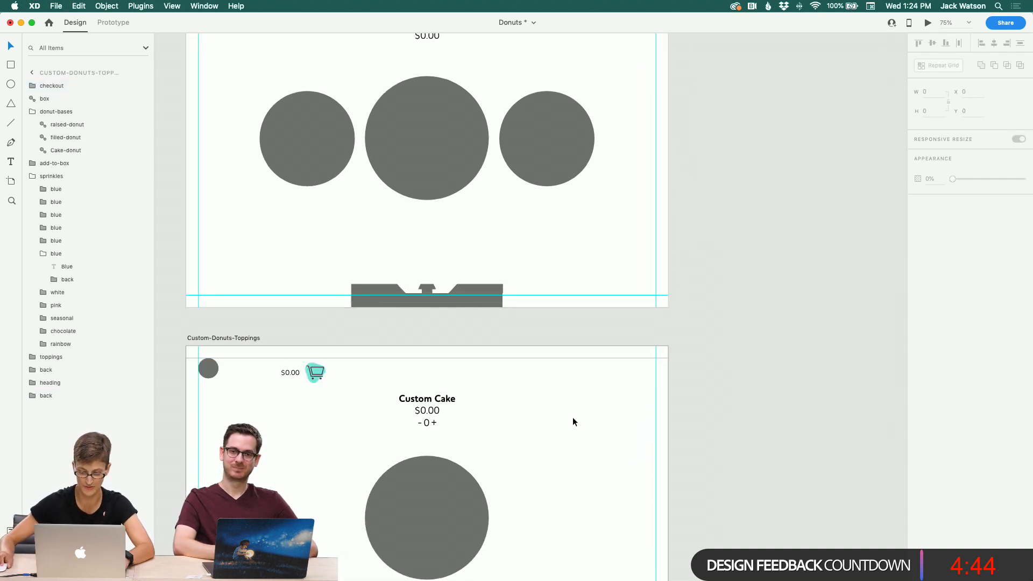
left_click_drag(318, 382, 649, 378)
Step: Replace the header circle of the narrow Custom-Donuts-Toppings artboard with the pasted checkout group
scroll(293, 376, "down", 10)
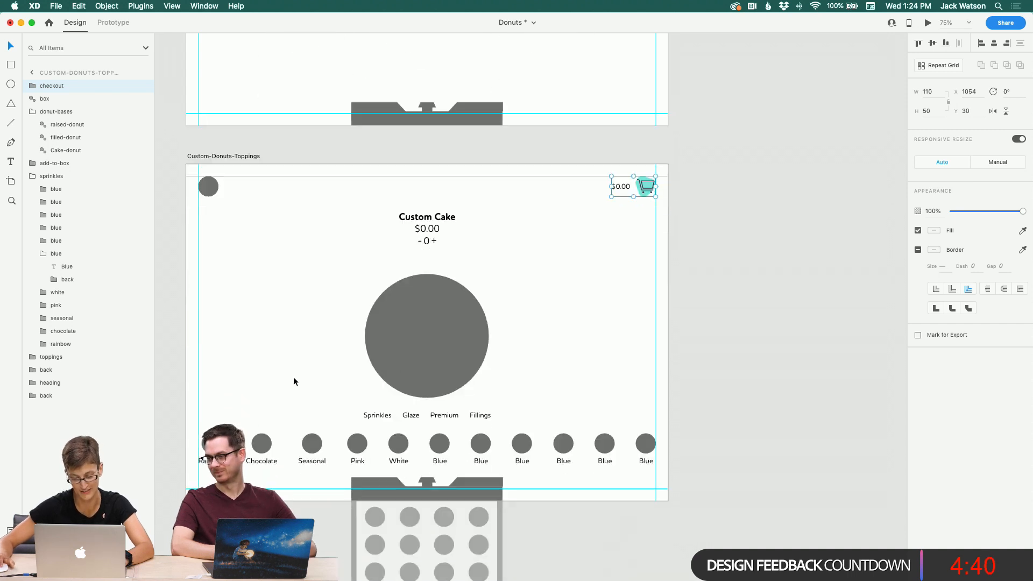
left_click(304, 380)
scroll(305, 379, "left", 20)
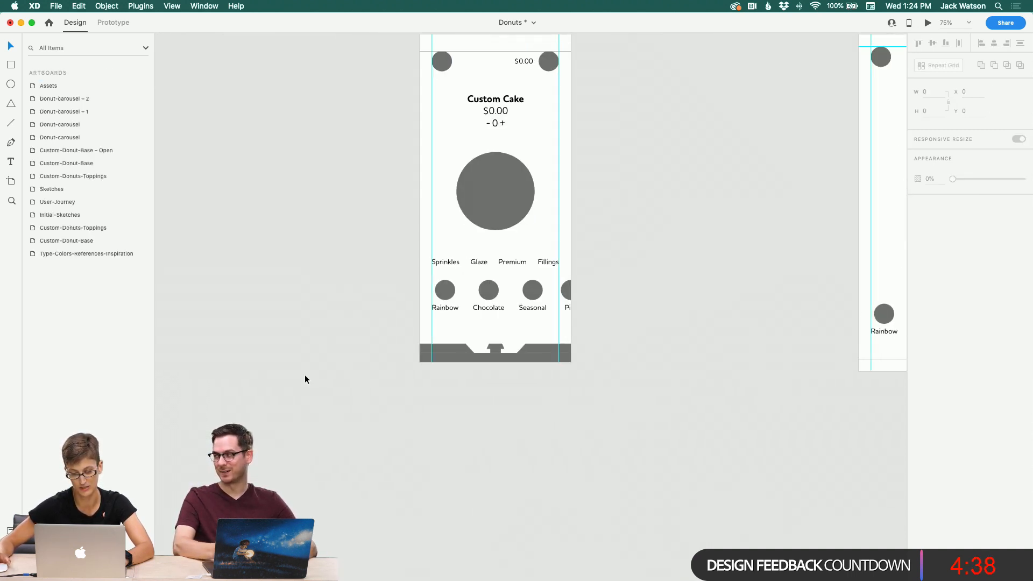
scroll(305, 379, "up", 6)
left_click(552, 261)
key("Delete")
key("super+v")
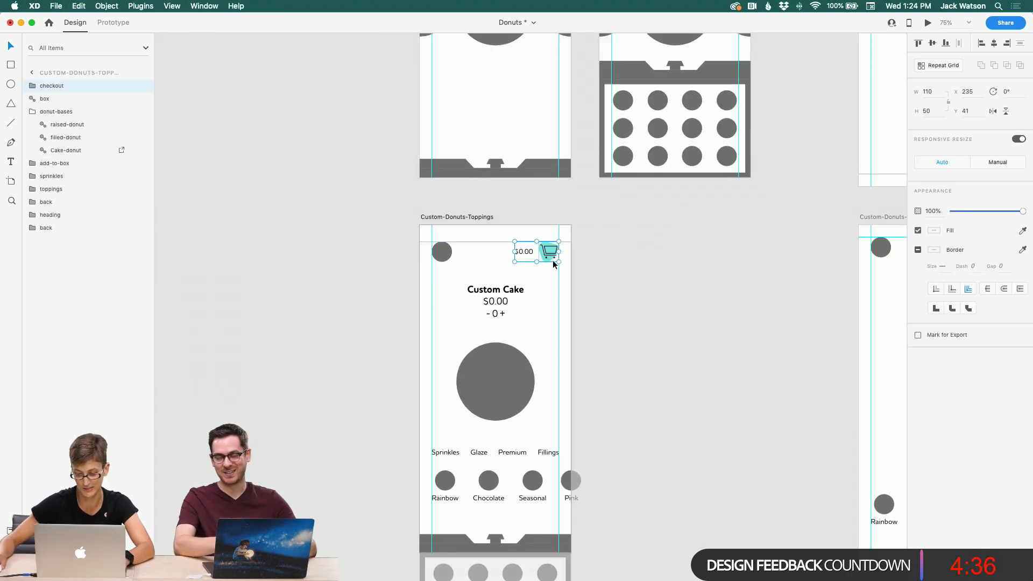
Step: Pan across the artboards to review the new cart headers and the reference and sketch boards
left_click(595, 329)
scroll(595, 330, "up", 5)
scroll(595, 330, "left", 3)
scroll(555, 330, "down", 3)
scroll(555, 330, "right", 4)
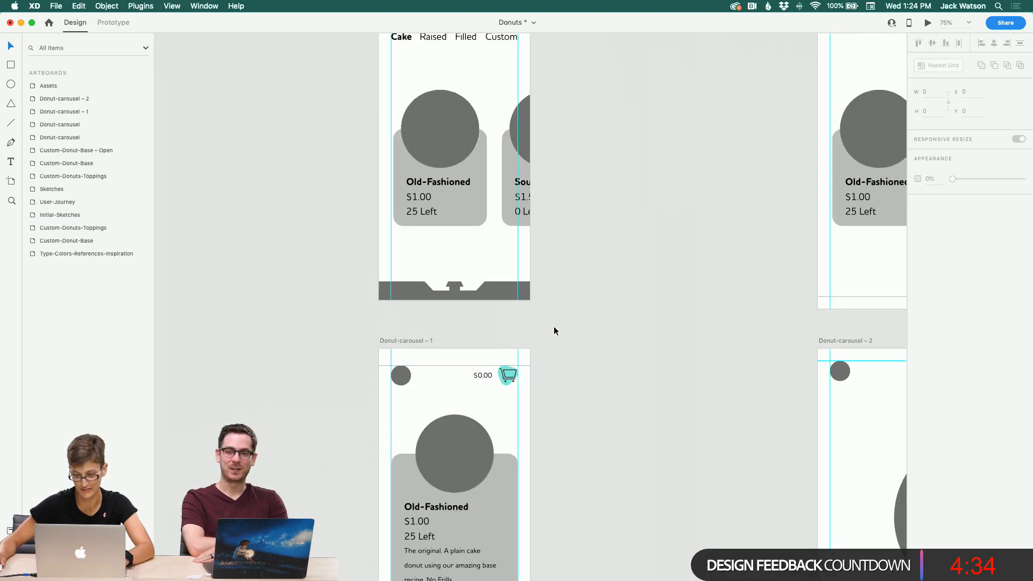
scroll(555, 330, "up", 6)
scroll(555, 330, "right", 5)
scroll(553, 326, "right", 12)
scroll(553, 328, "up", 6)
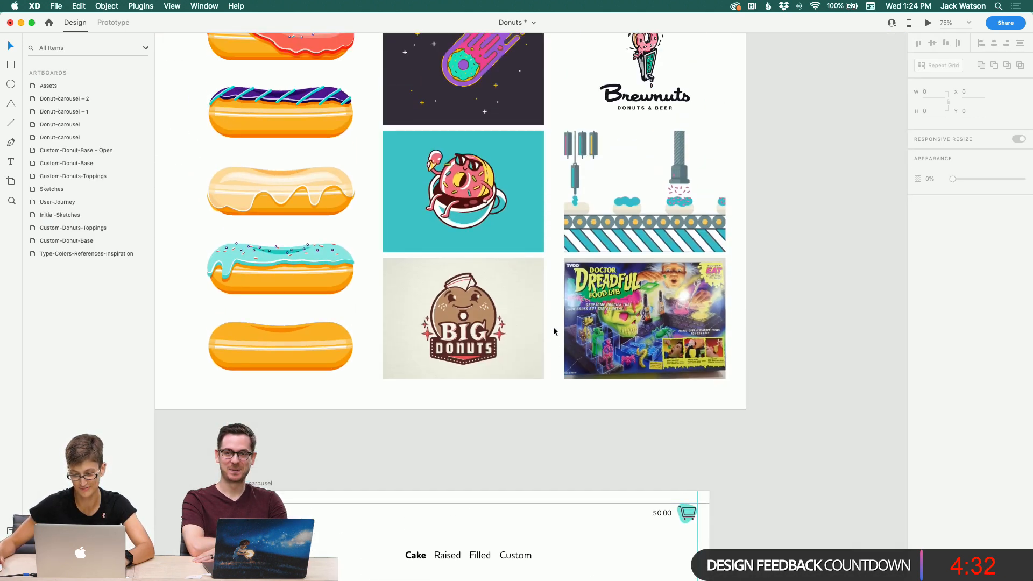
scroll(553, 327, "left", 12)
scroll(557, 327, "up", 6)
scroll(557, 327, "up", 6)
scroll(558, 327, "right", 12)
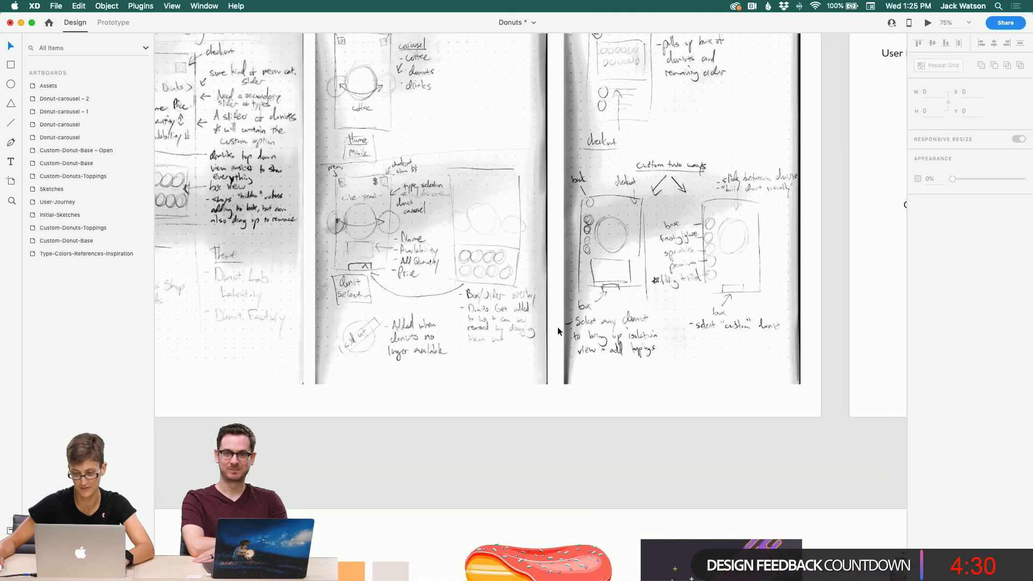
scroll(557, 327, "right", 15)
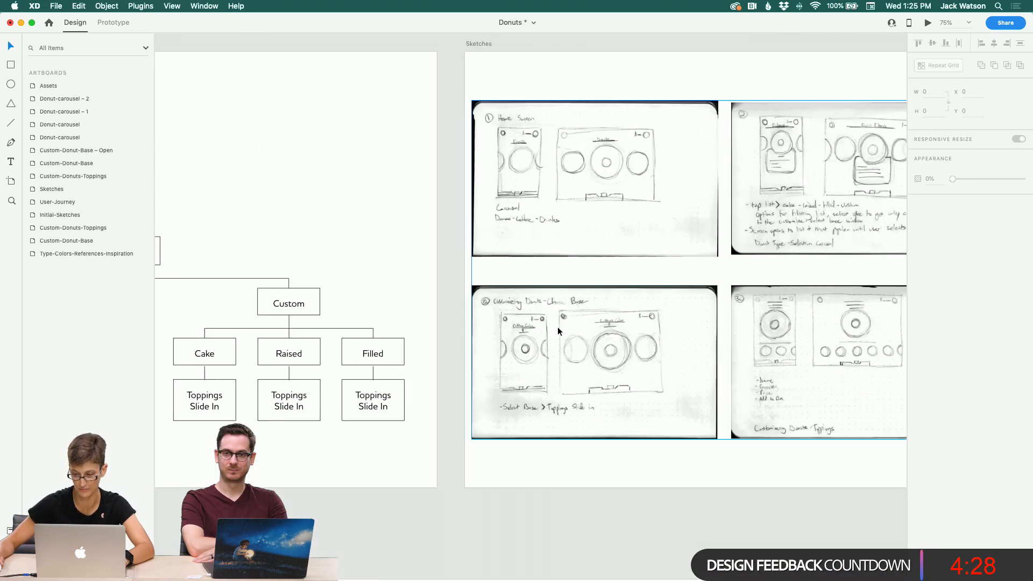
scroll(557, 327, "down", 8)
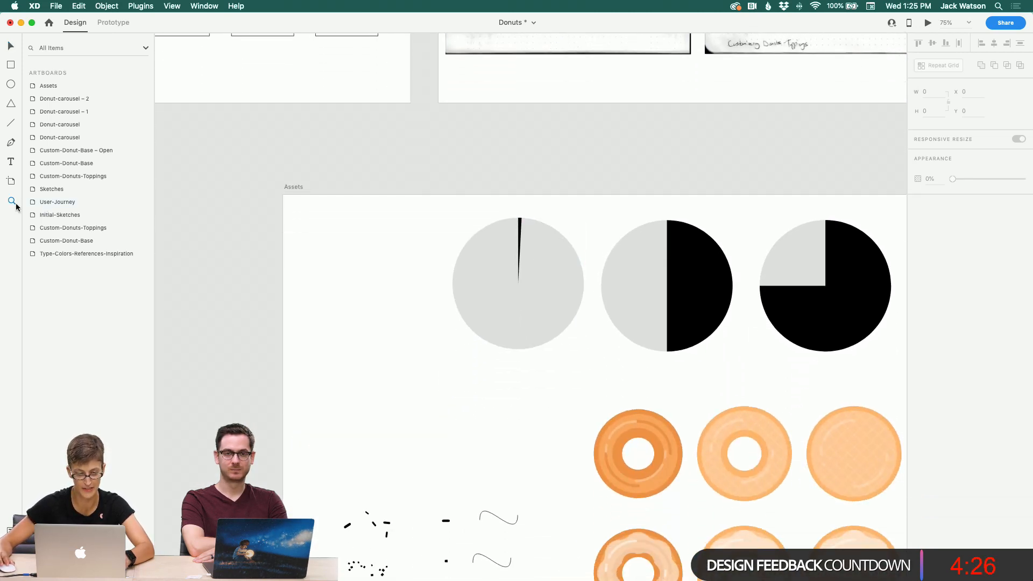
Step: Zoom in on the icon row of the Assets artboard to examine the available header icons
left_click(303, 260, "alt")
left_click(303, 259, "alt")
scroll(264, 261, "down", 3)
scroll(264, 261, "left", 4)
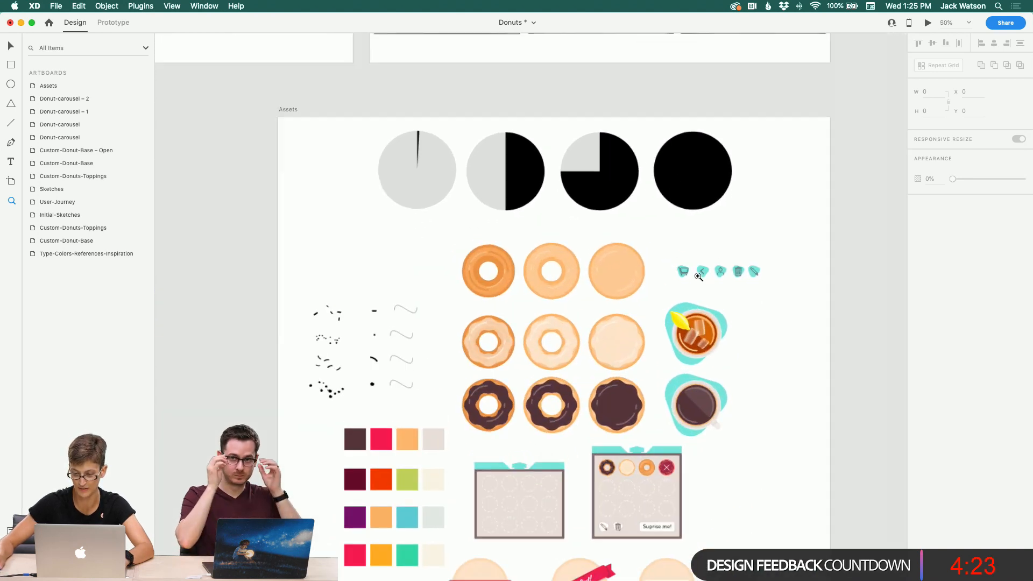
left_click(721, 277)
left_click(721, 277)
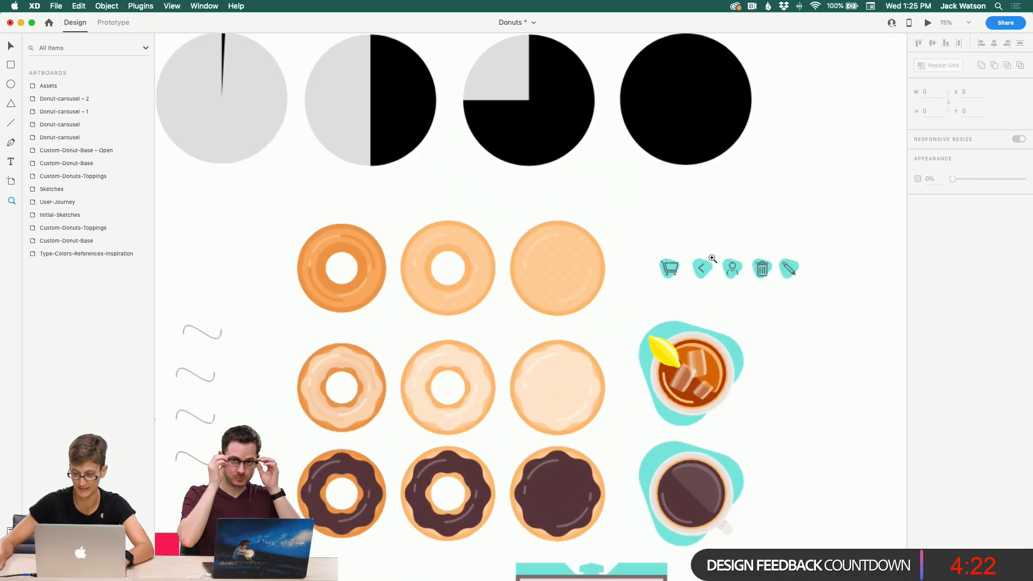
scroll(599, 270, "down", 3)
scroll(599, 269, "left", 3)
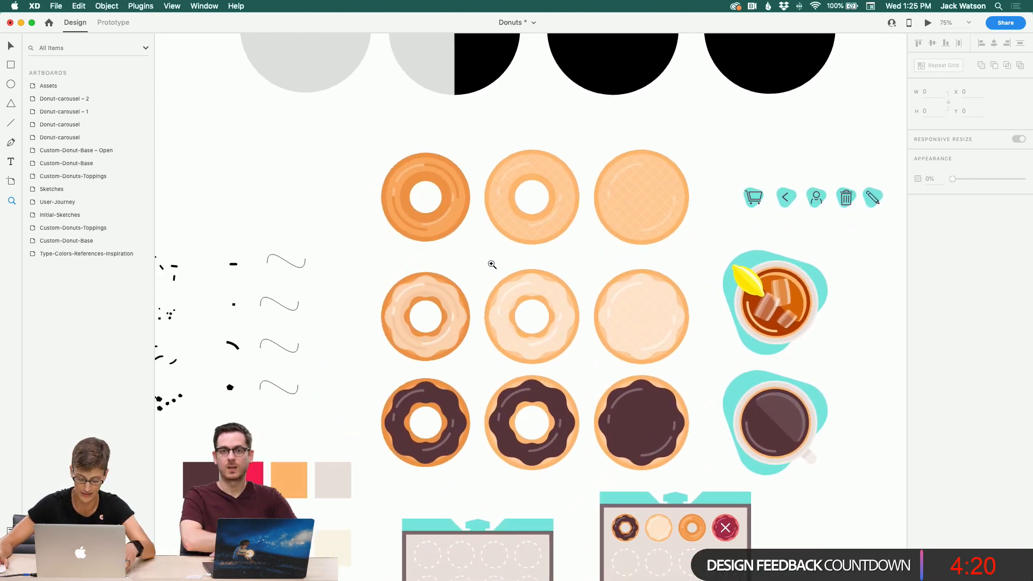
left_click(376, 268, "alt")
left_click(376, 267, "alt")
scroll(368, 267, "down", 10)
scroll(367, 267, "left", 8)
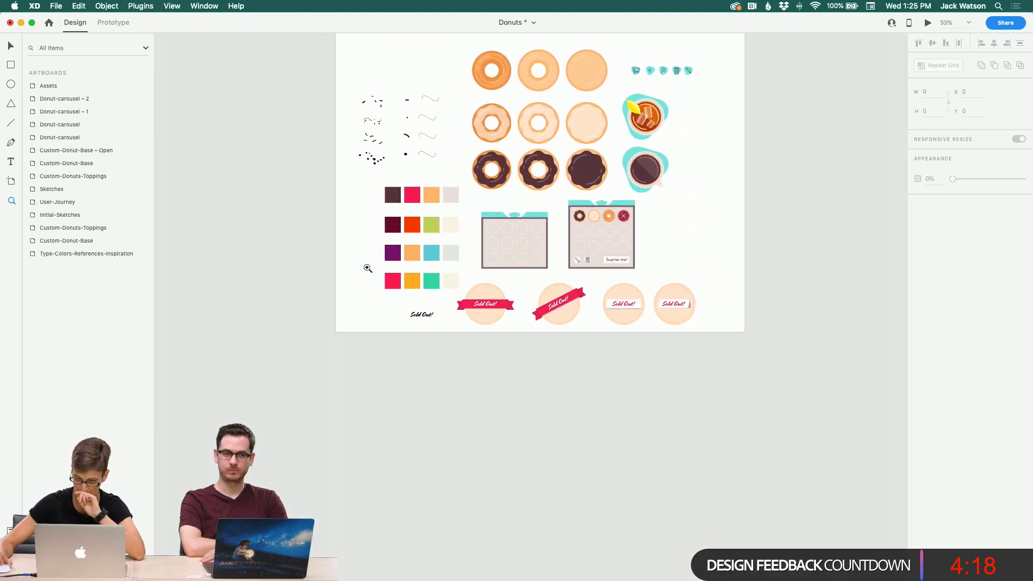
Step: Copy the account icon from the icon row on the Assets artboard
scroll(368, 268, "left", 10)
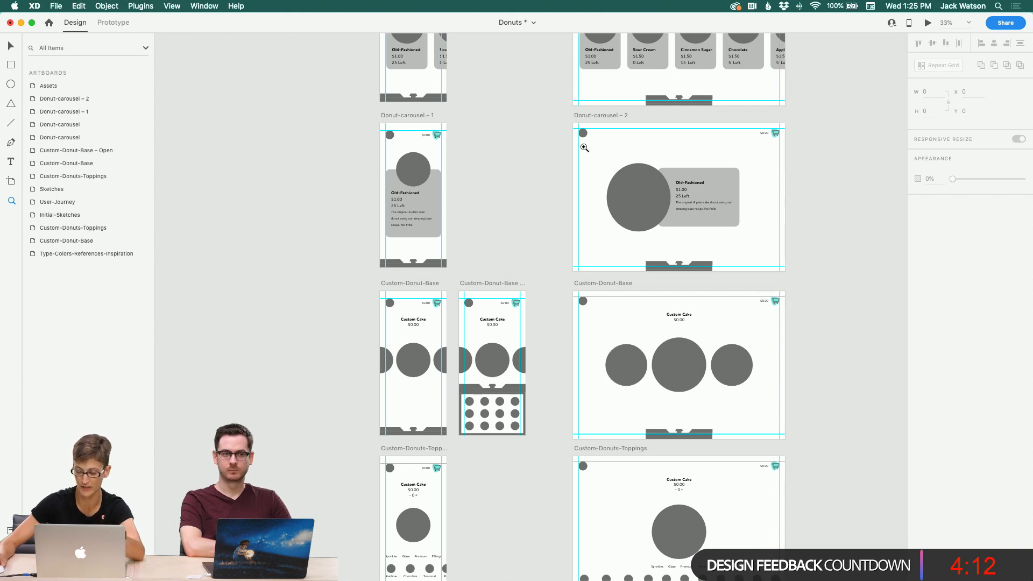
scroll(584, 147, "up", 6)
scroll(584, 148, "right", 6)
scroll(585, 147, "up", 4)
scroll(542, 373, "left", 8)
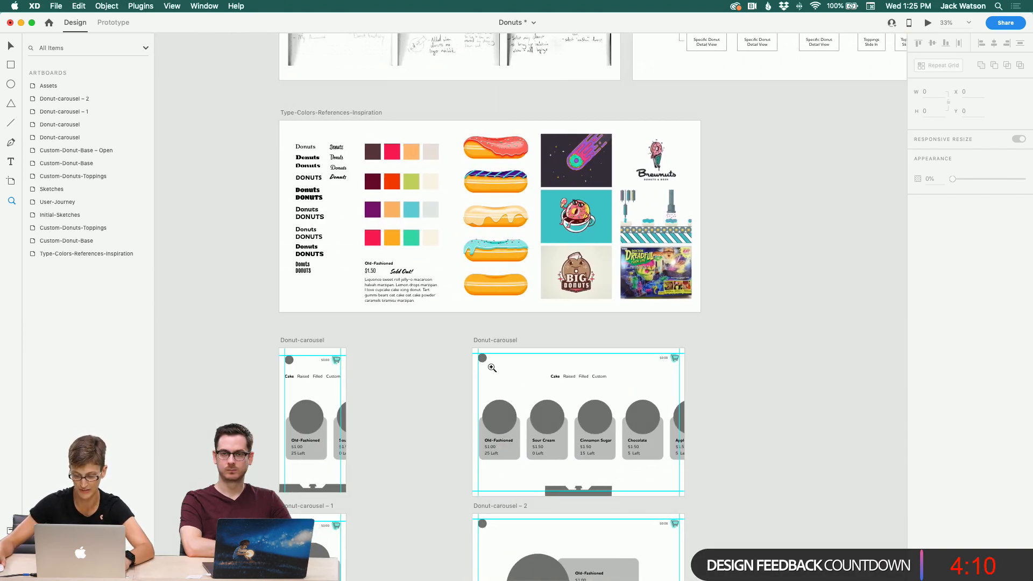
scroll(479, 356, "down", 2)
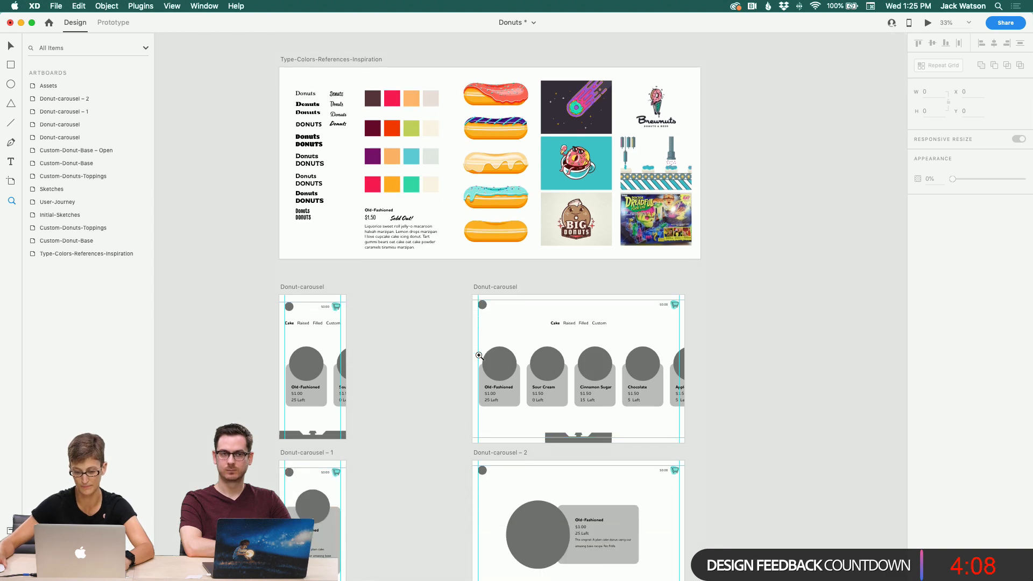
scroll(291, 313, "right", 1)
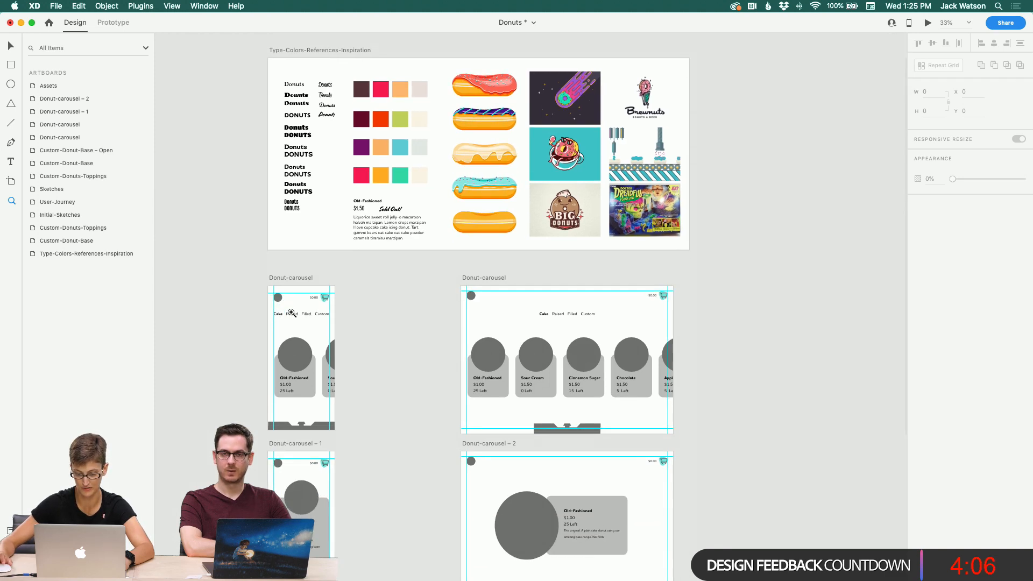
scroll(291, 313, "right", 20)
scroll(291, 312, "right", 3)
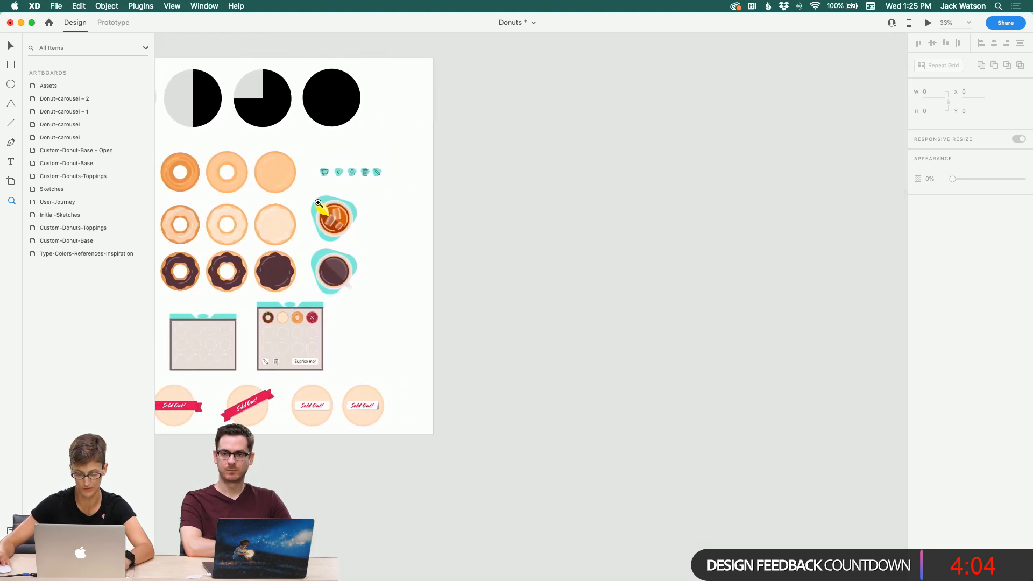
left_click(319, 203)
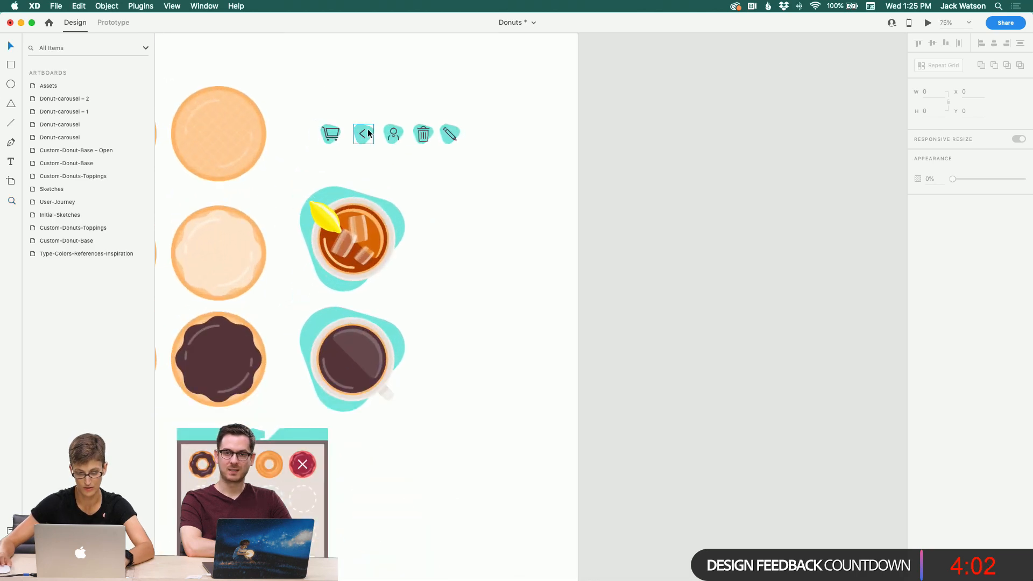
left_click(394, 136)
key("super+c")
Step: Select the donut card repeat grid on the Donut-carousel artboard and expand its layers
scroll(399, 246, "left", 16)
scroll(398, 245, "down", 5)
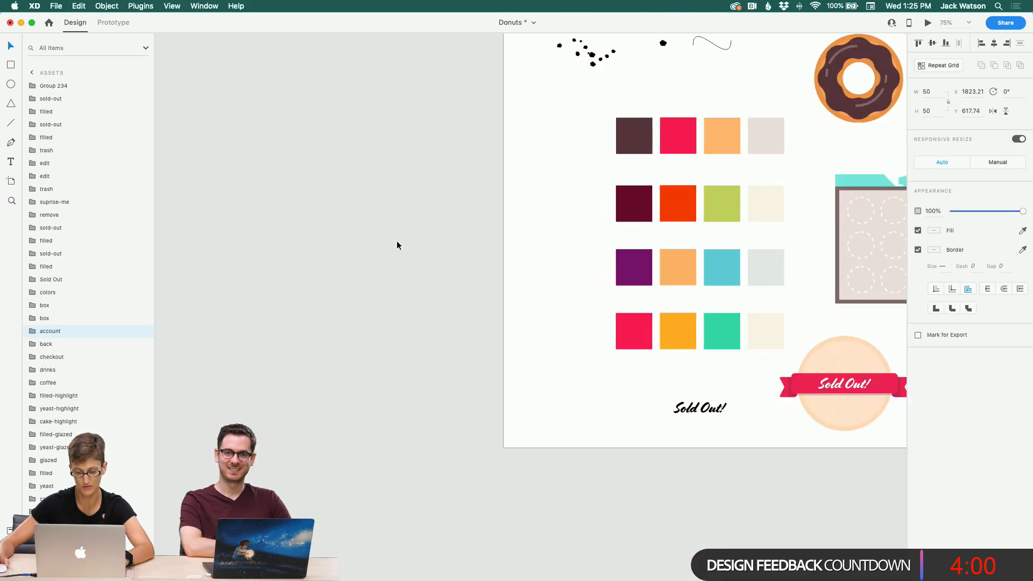
scroll(396, 240, "left", 20)
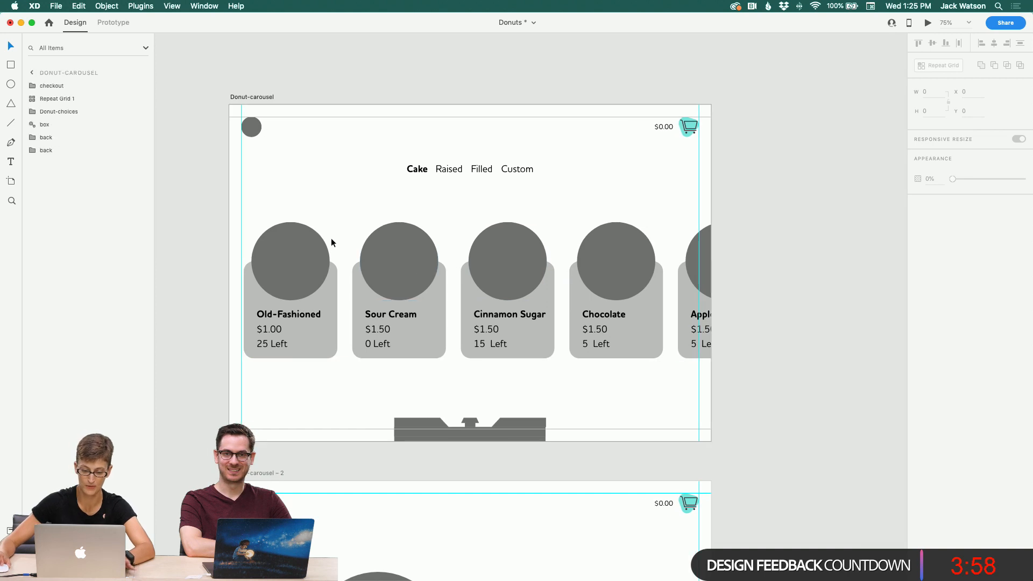
left_click(332, 239)
scroll(193, 418, "left", 10)
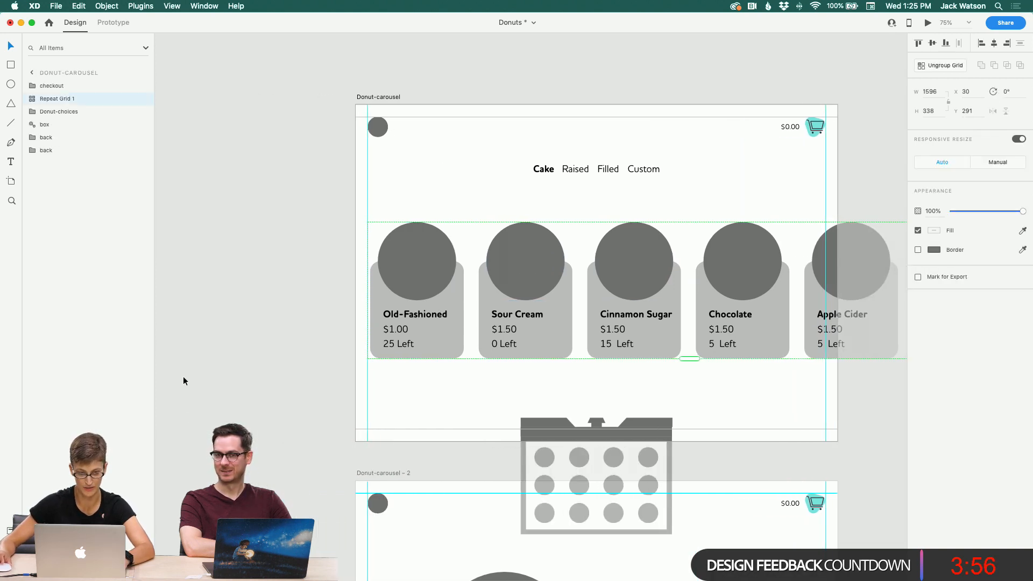
left_click(32, 99)
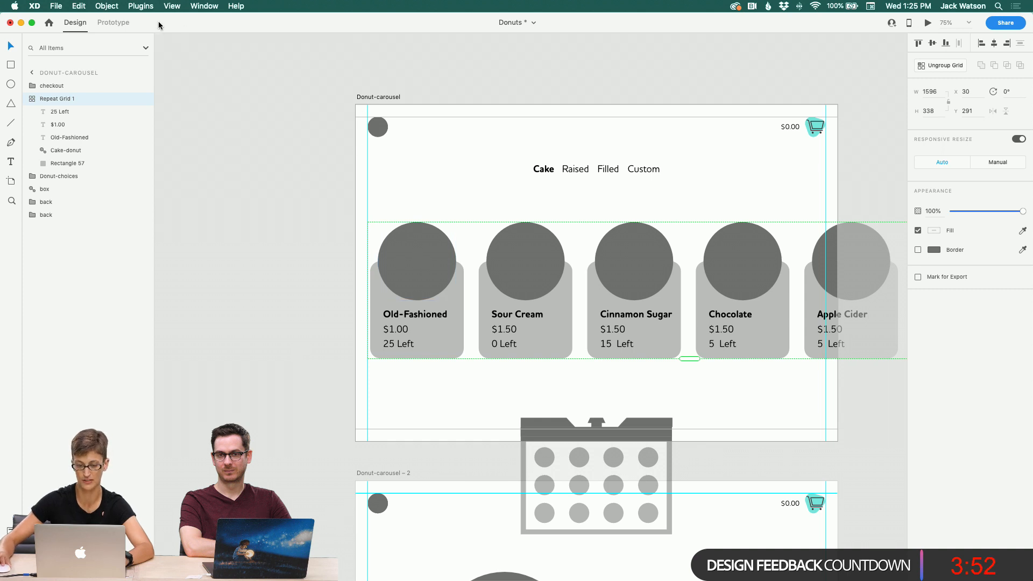
left_click(32, 23)
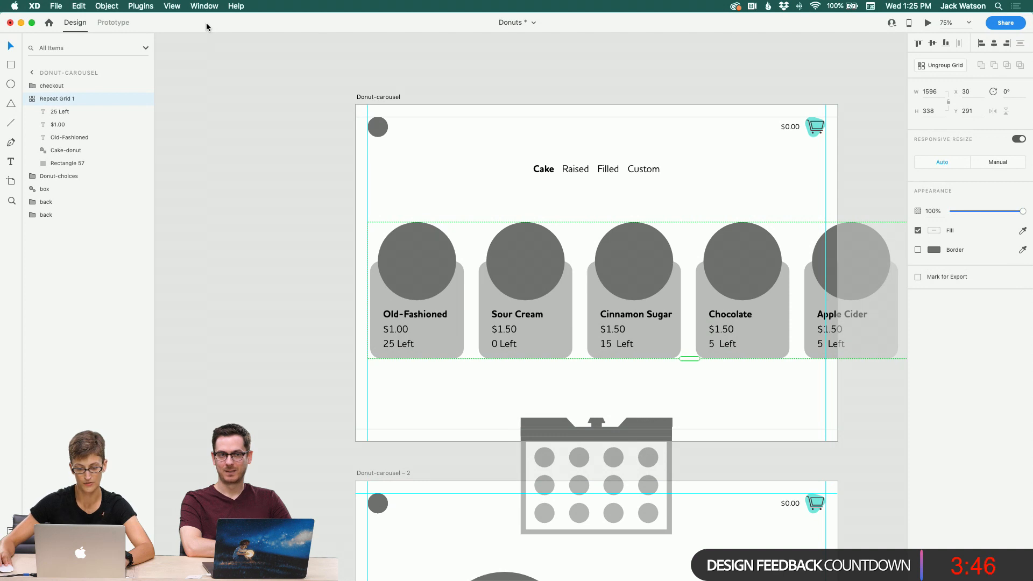
left_click_drag(2, 14, 20, 34)
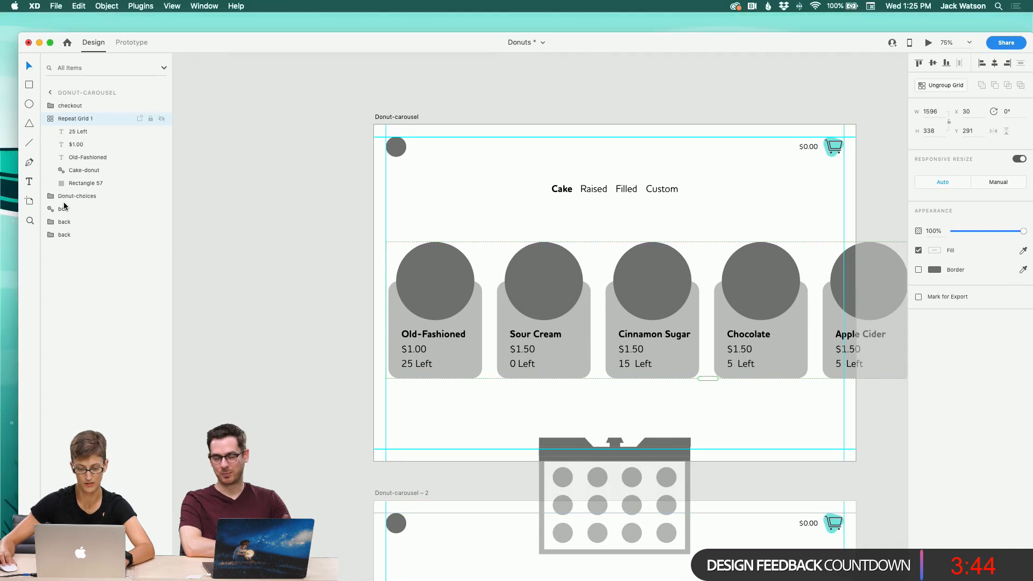
Step: Browse in Finder through the 03-assets illustration folders to the cake donut SVG files
mouse_move(252, 579)
left_click(251, 558)
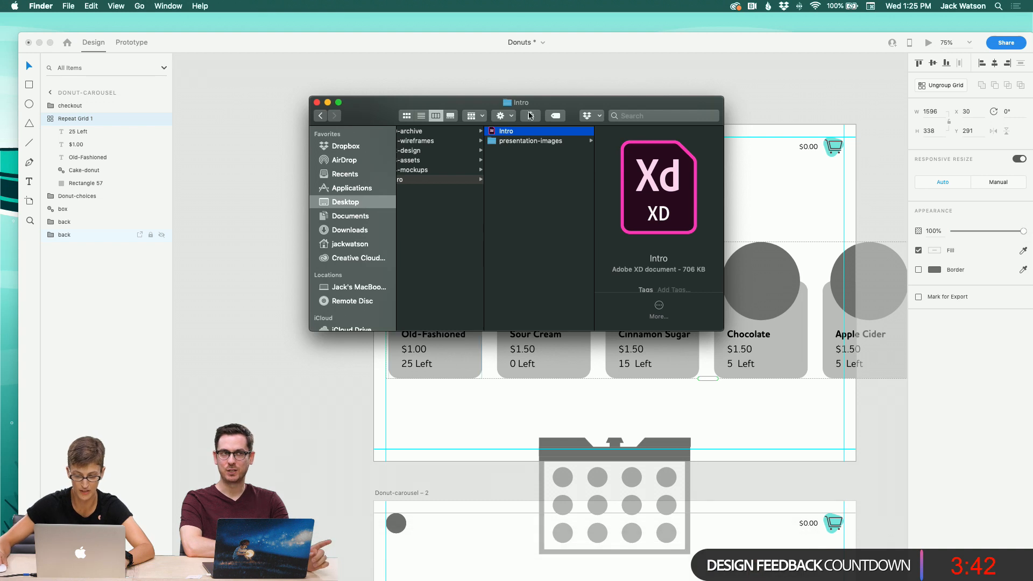
left_click_drag(464, 102, 240, 81)
scroll(244, 149, "left", 1)
left_click(244, 150)
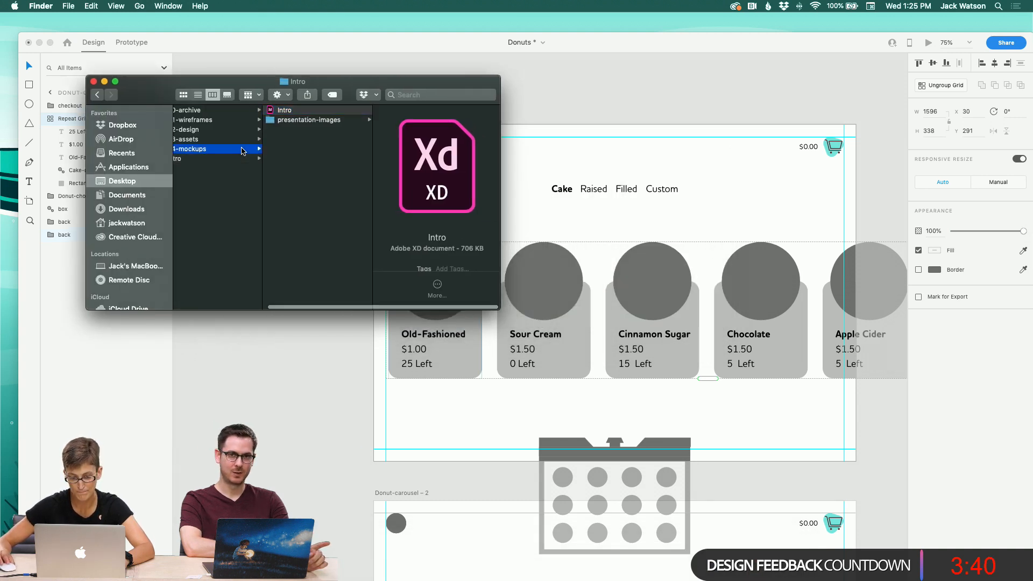
key("Up")
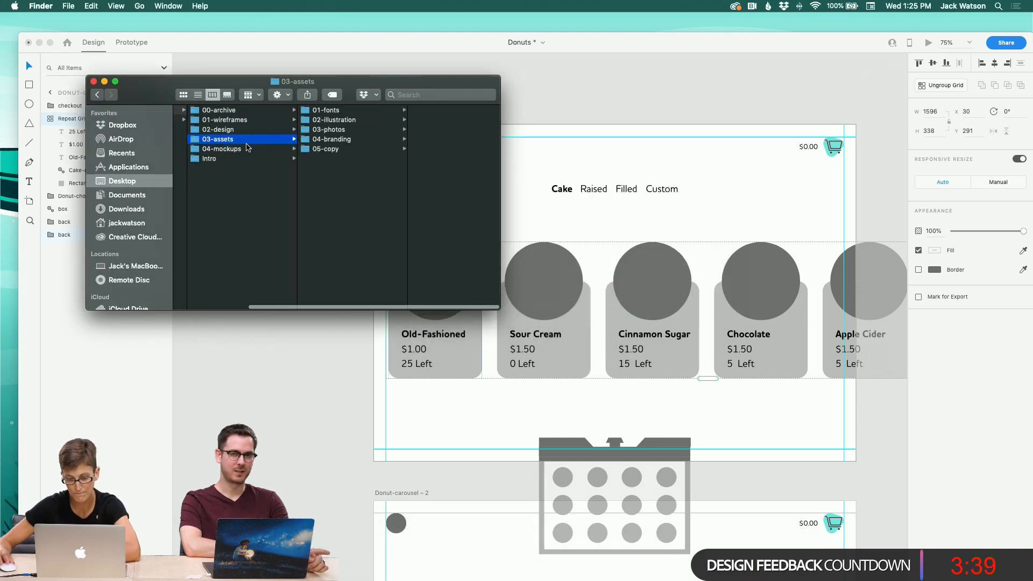
left_click(342, 131)
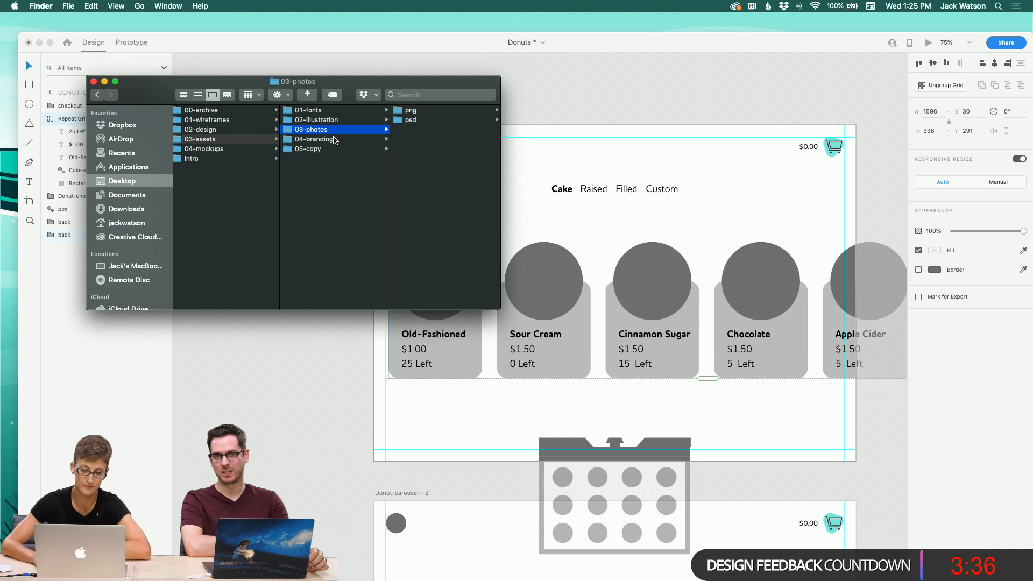
left_click(335, 140)
key("Up")
key("Up")
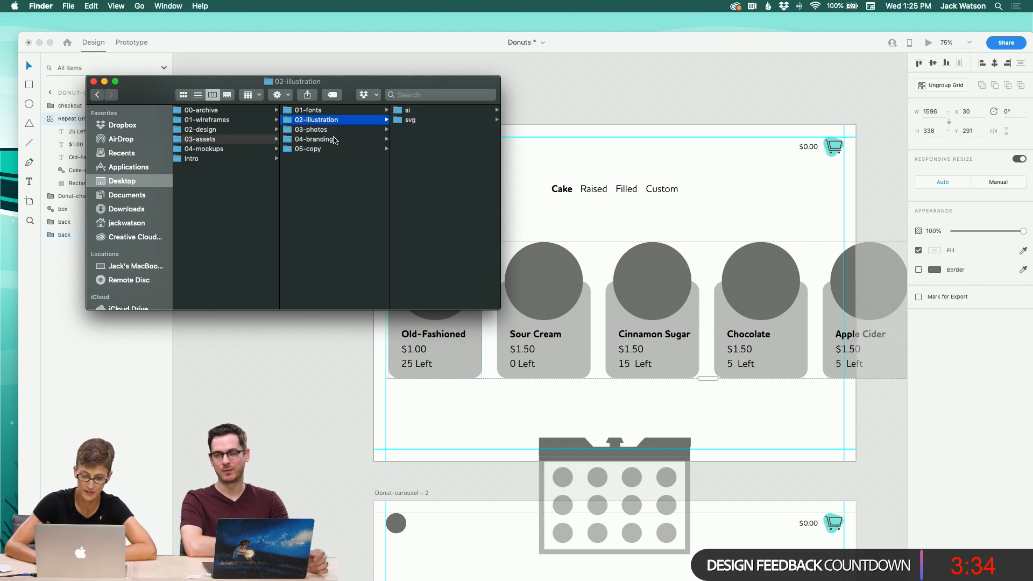
key("Right")
key("Down")
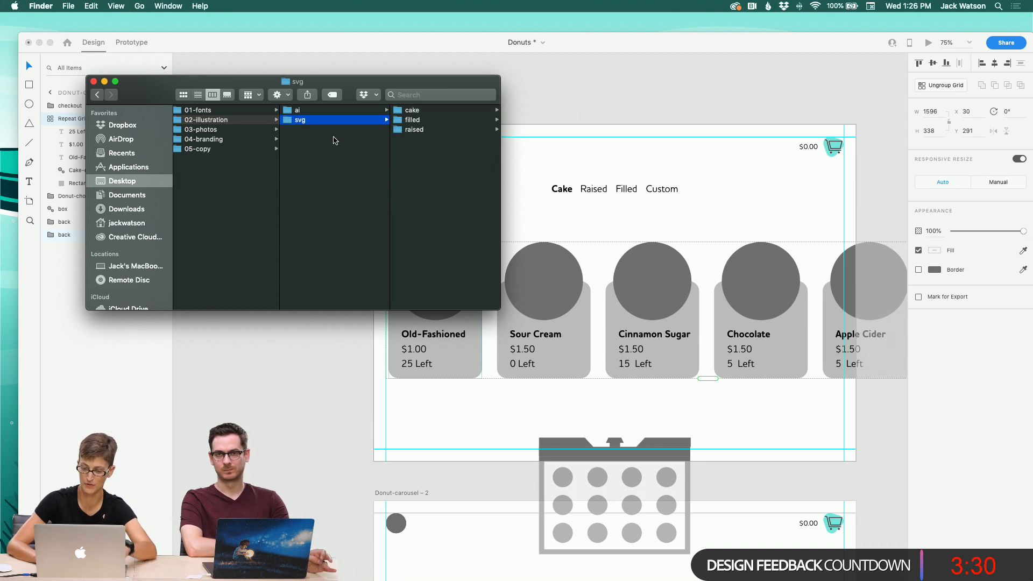
key("Right")
left_click(415, 111)
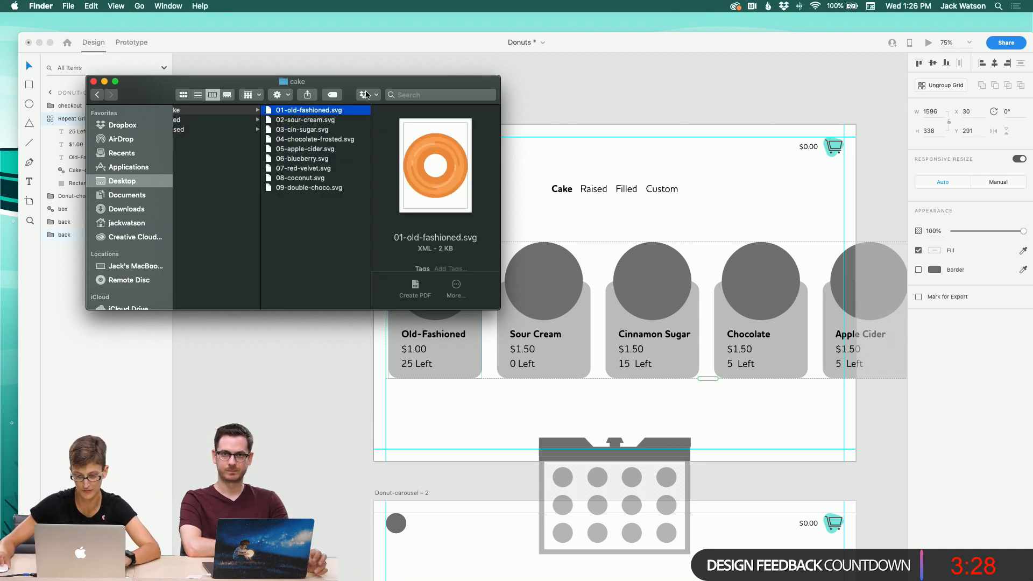
Step: Try to drop the 01-old-fashioned.svg file into the first donut circle of the repeat grid, and undo the drop
left_click_drag(361, 85, 455, 275)
left_click(260, 184, "shift")
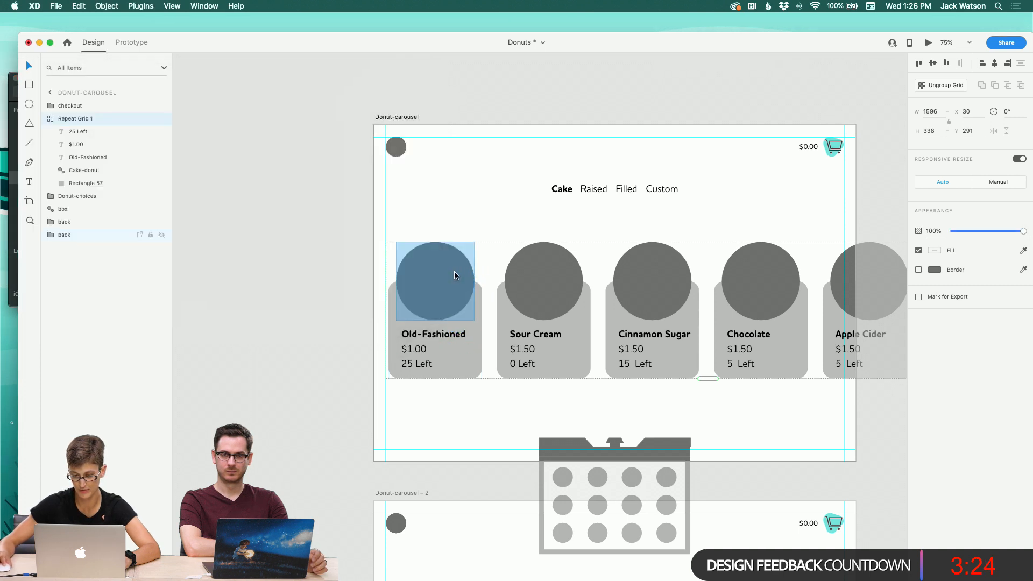
left_click(281, 225)
scroll(281, 224, "right", 1)
key("super+z")
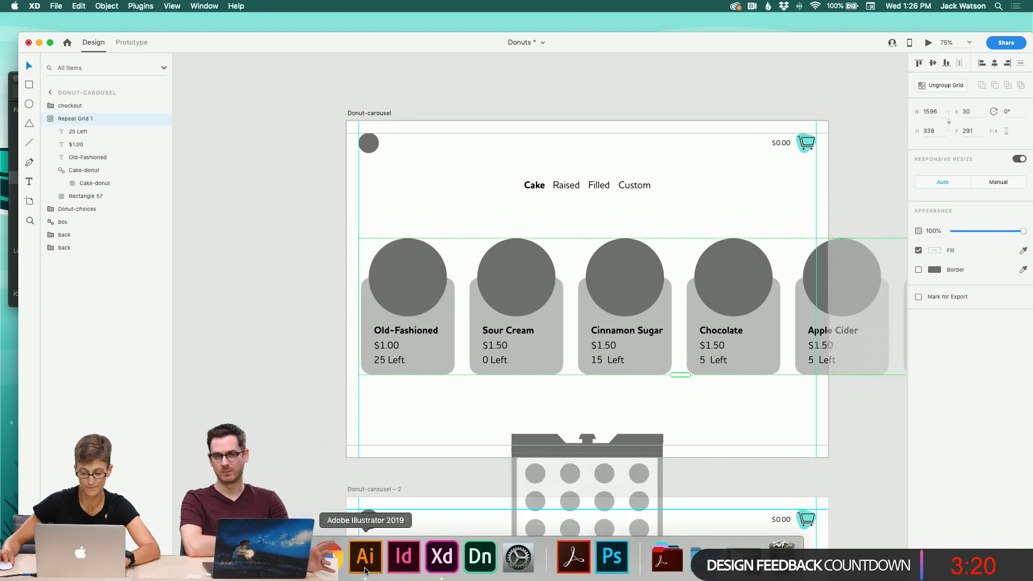
Step: Switch to Illustrator and pan across the donut illustration artboards
left_click(374, 569)
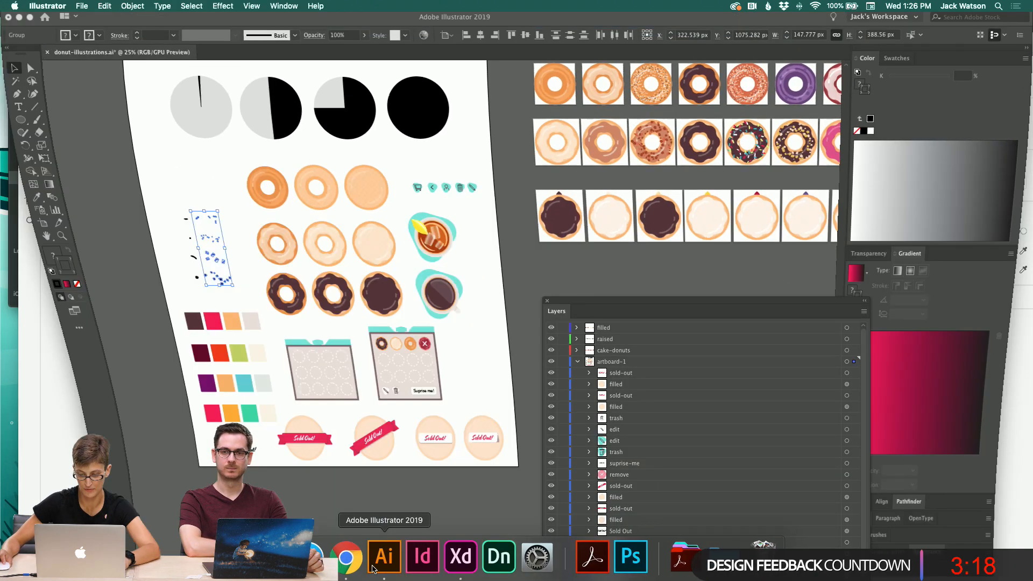
scroll(540, 275, "right", 5)
scroll(539, 276, "right", 3)
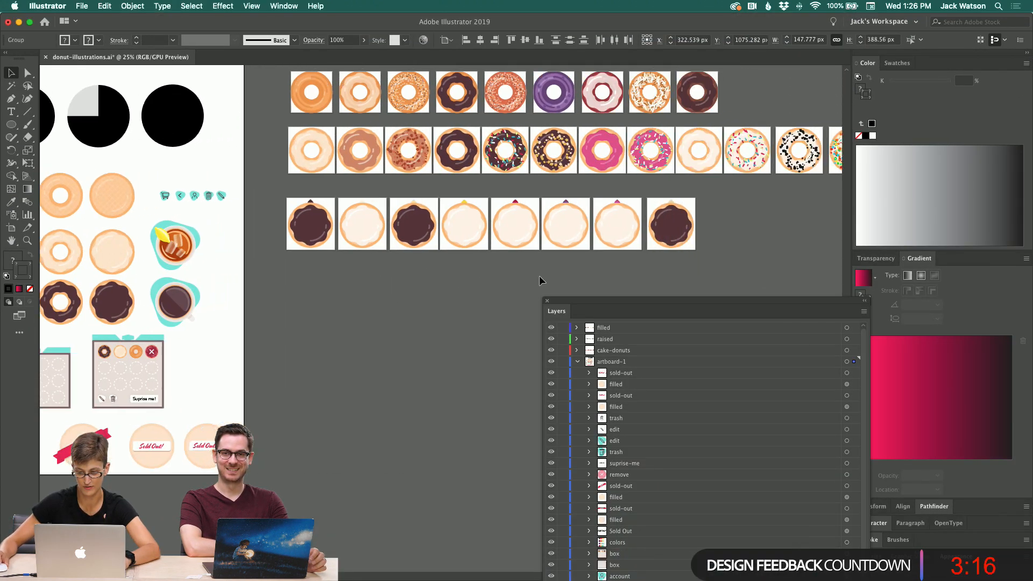
scroll(539, 276, "up", 5)
left_click(442, 177)
scroll(443, 182, "down", 1)
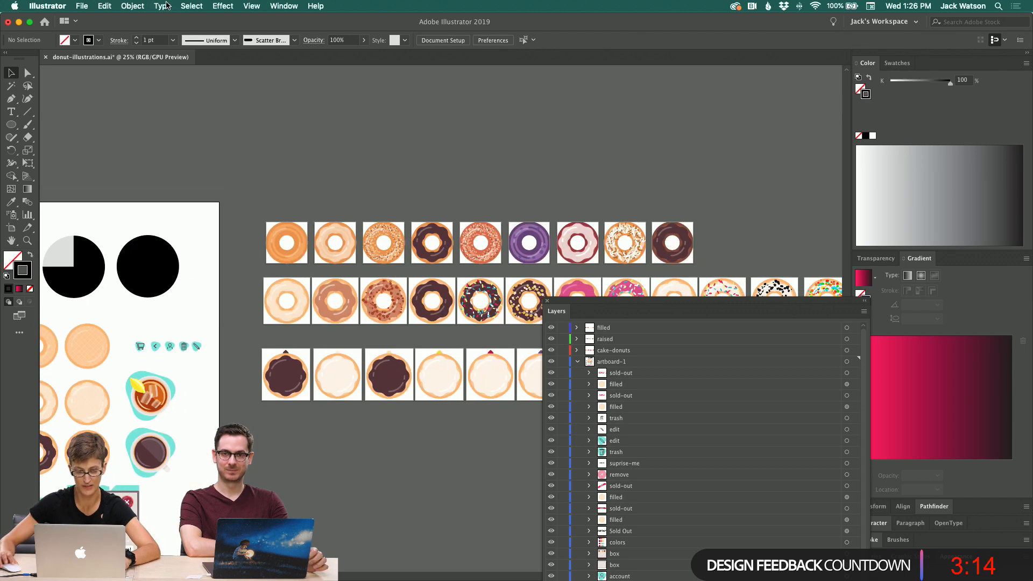
Step: Open Export for Screens and set the export destination folder to the Desktop
left_click(105, 5)
mouse_move(123, 181)
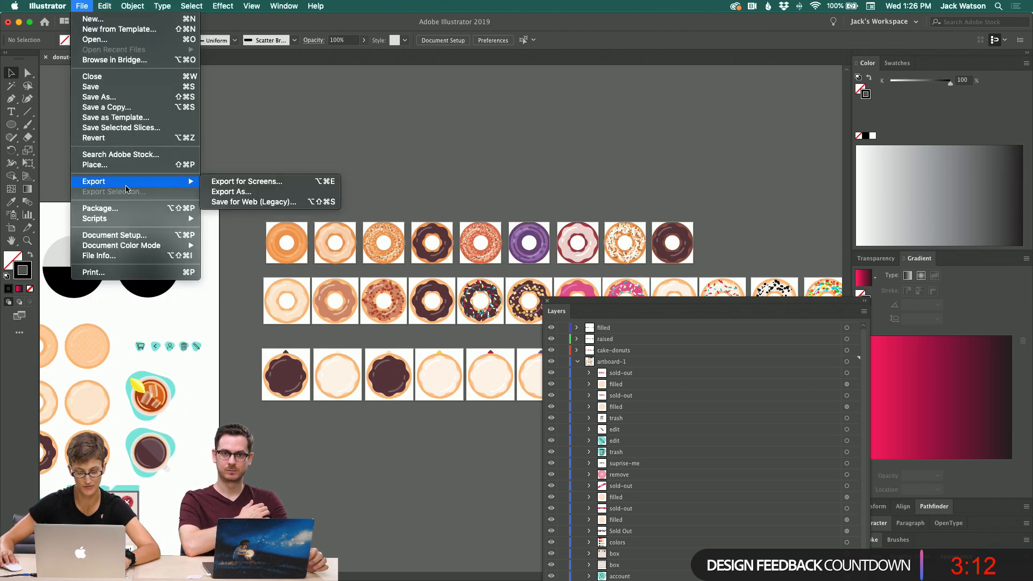
left_click(248, 183)
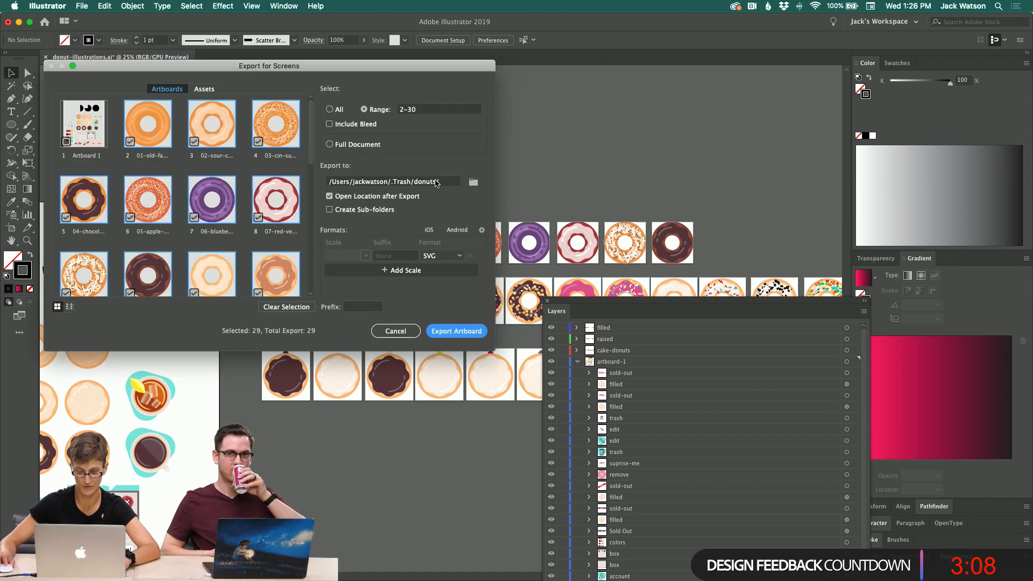
left_click(473, 181)
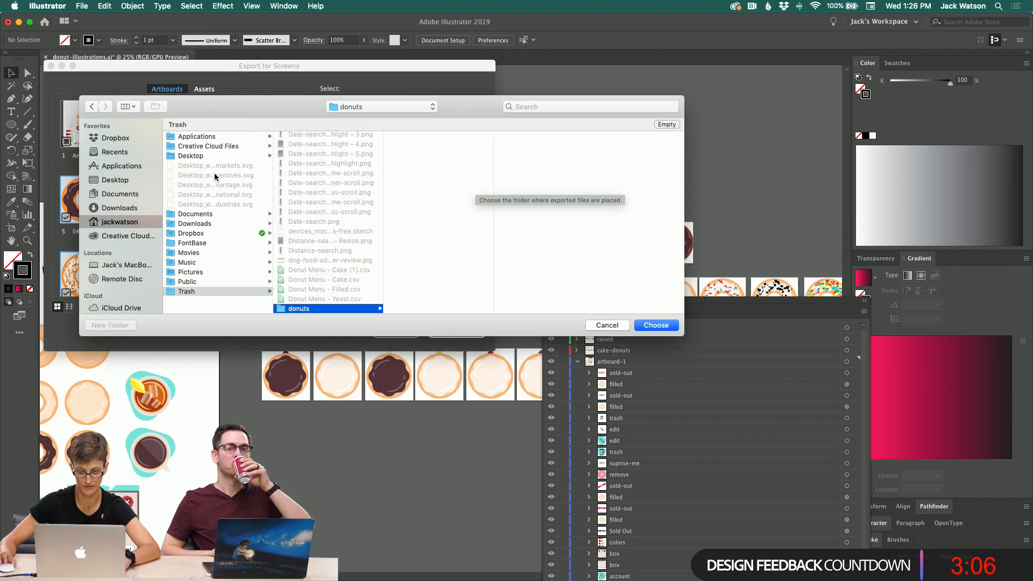
left_click(125, 181)
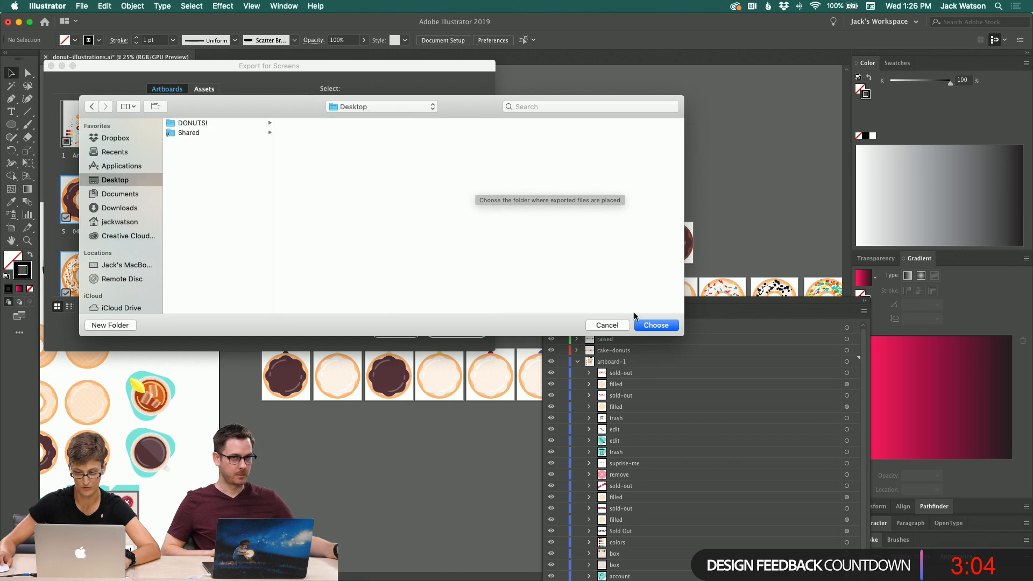
left_click(646, 325)
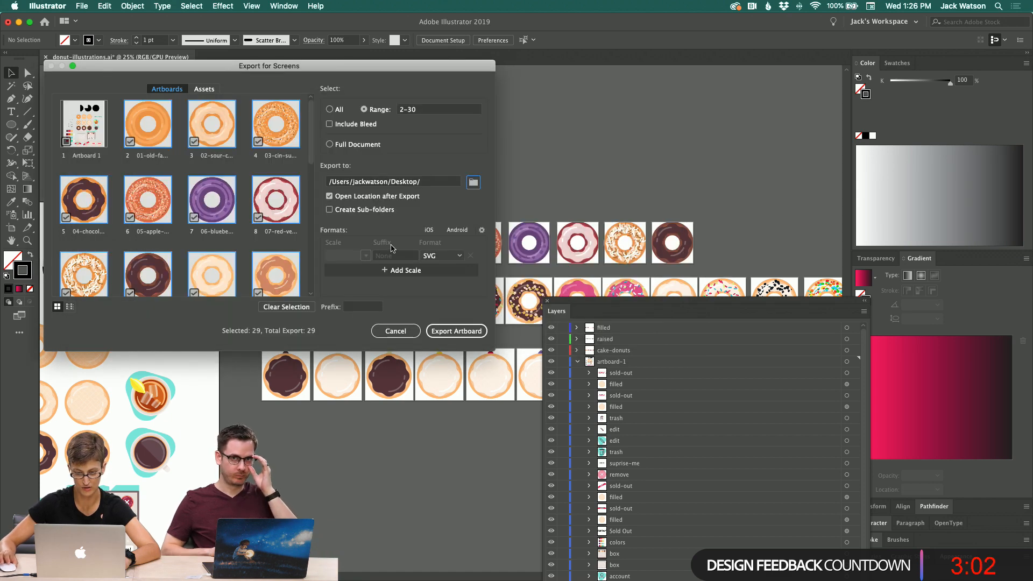
Step: Set the export format to JPG 100 and export artboards 2–30
left_click(442, 257)
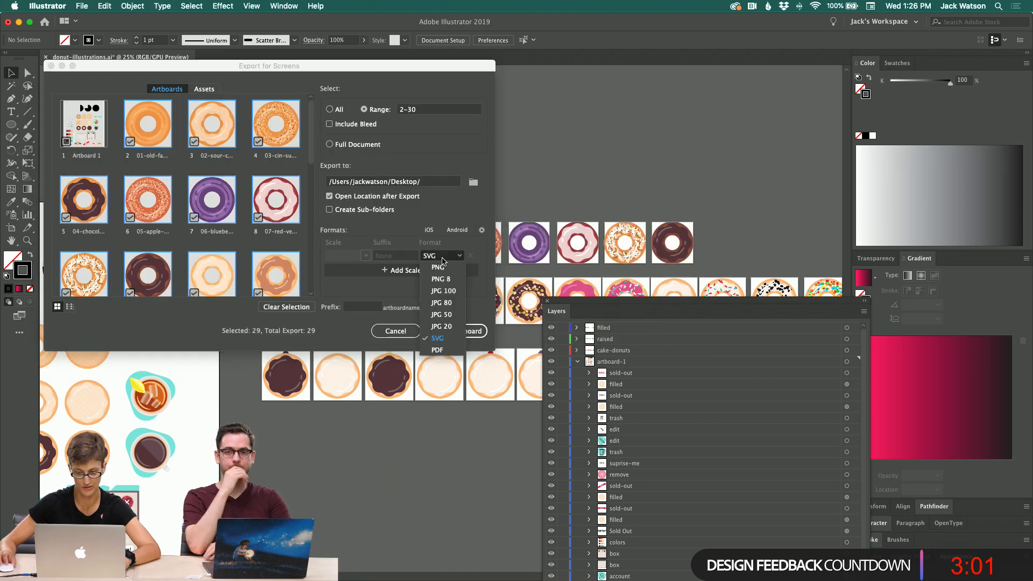
left_click(444, 290)
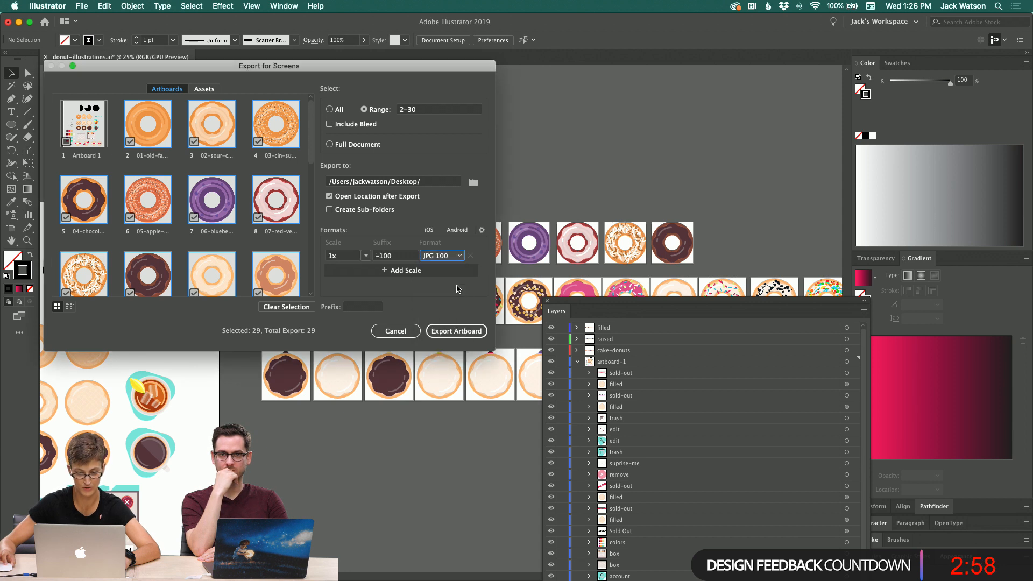
left_click(443, 257)
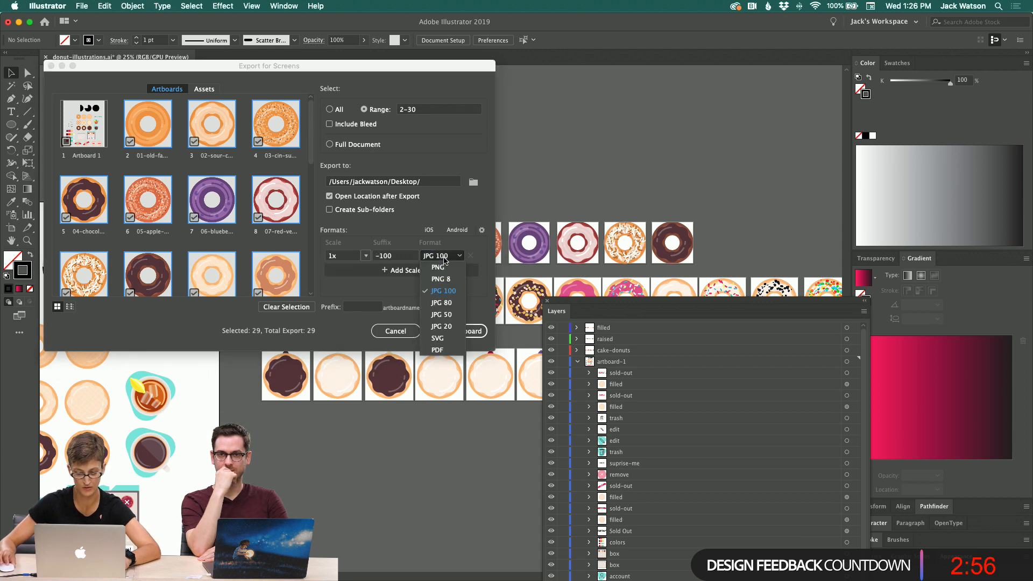
left_click(441, 326)
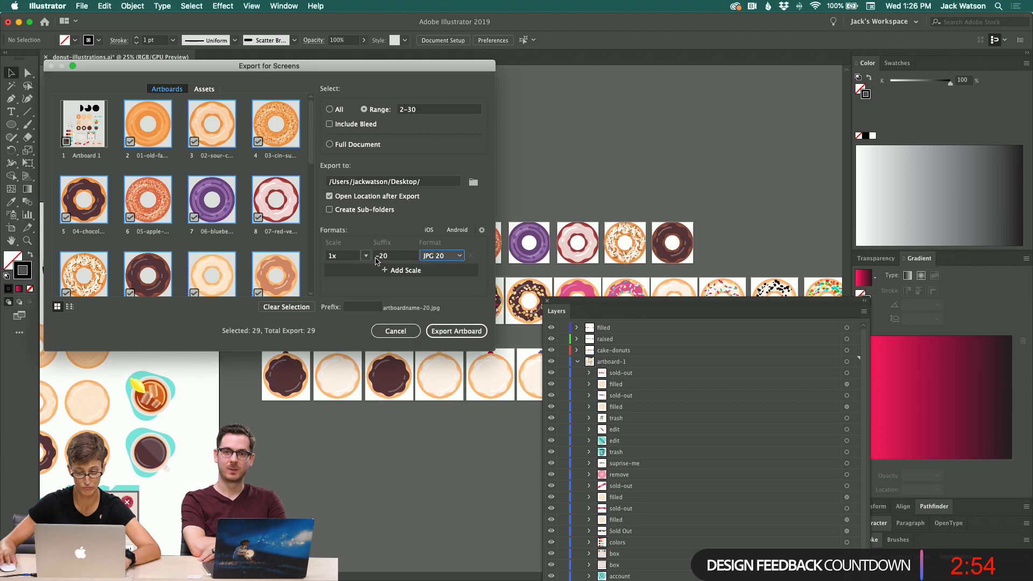
left_click(372, 289)
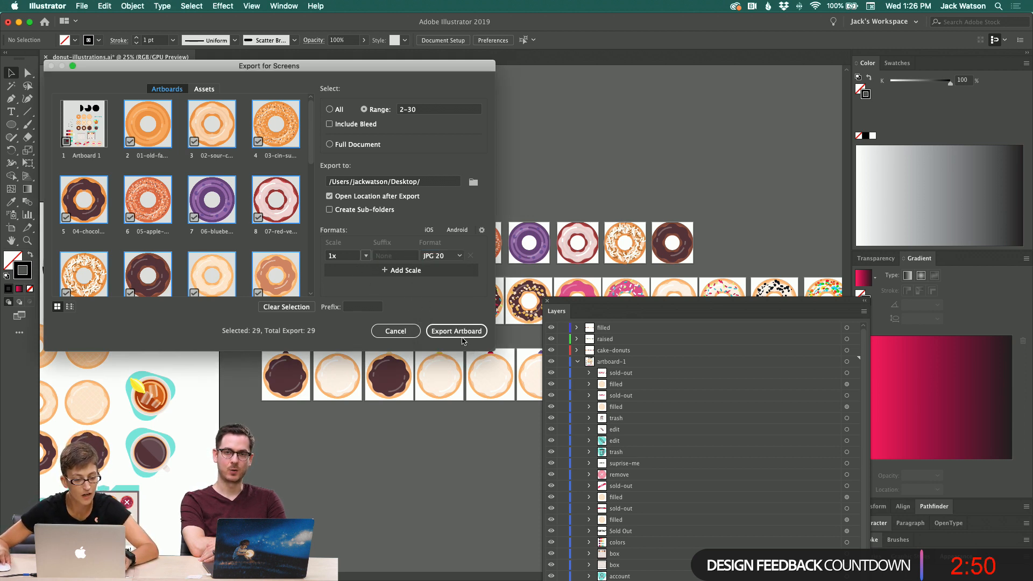
left_click(458, 258)
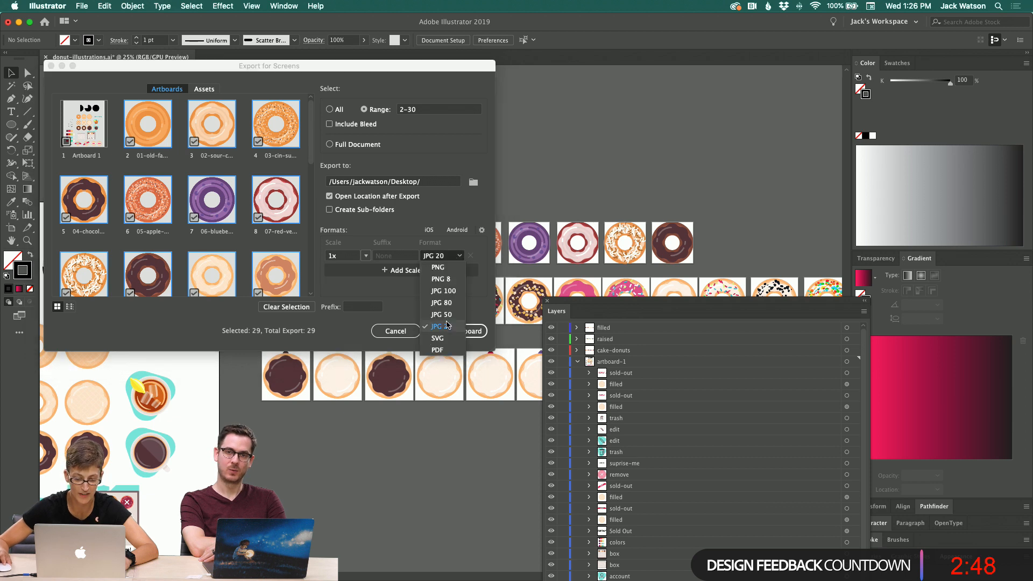
left_click(443, 291)
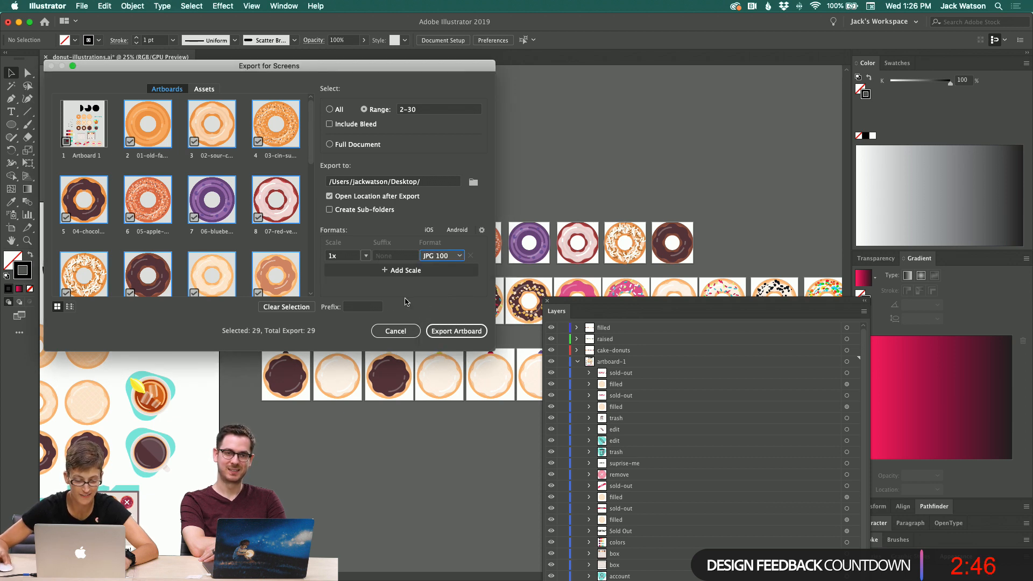
left_click(453, 330)
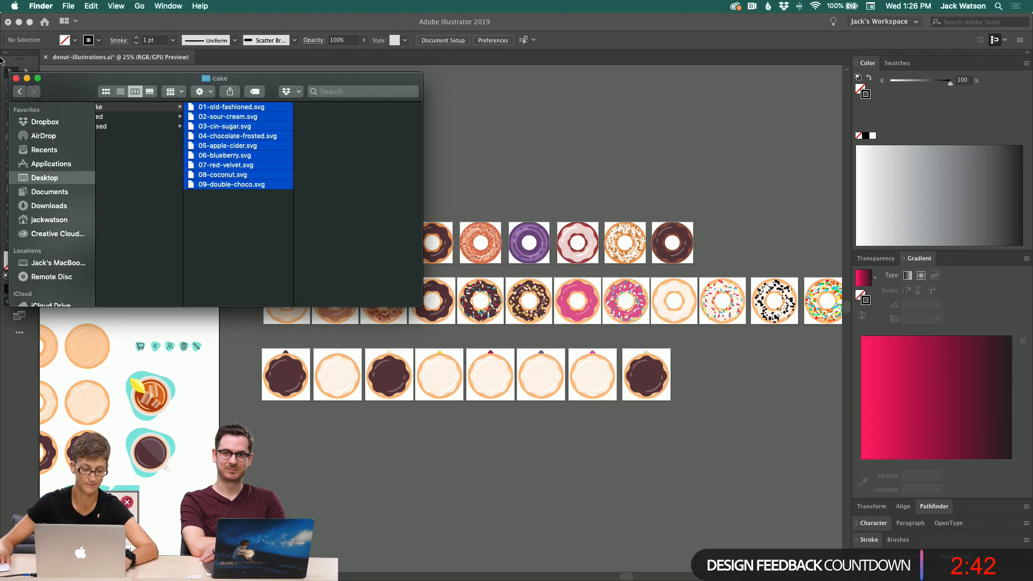
Step: Close the old Finder window and review the exported donut JPG files on the Desktop
left_click(27, 79)
left_click(18, 21)
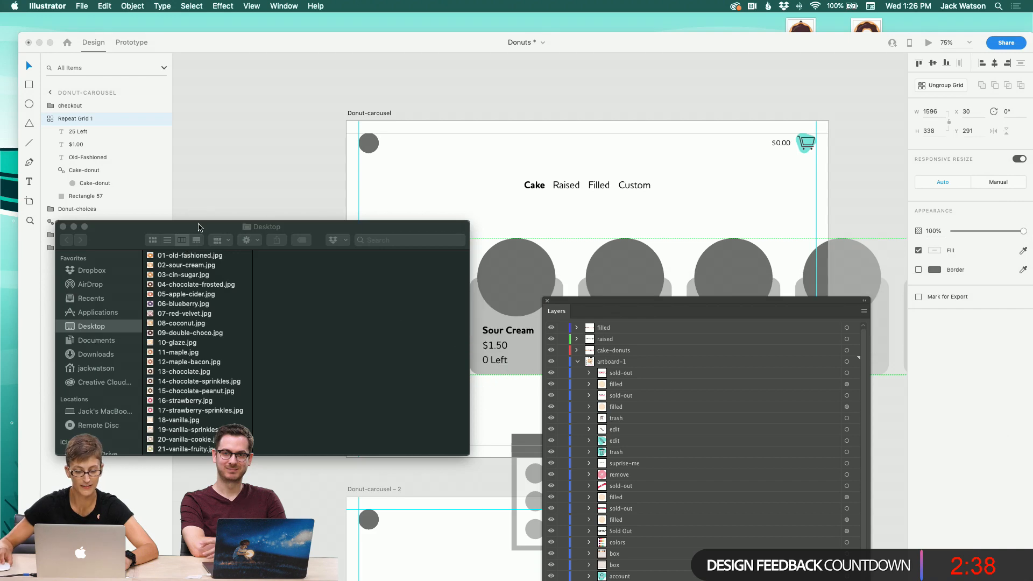
left_click_drag(207, 230, 733, 213)
left_click(707, 241)
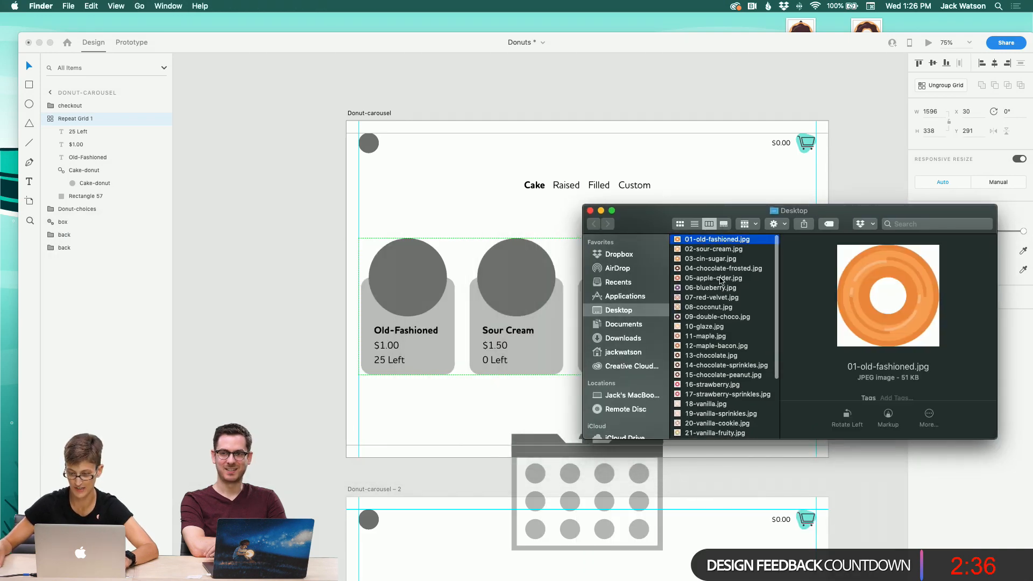
left_click(724, 318, "shift")
scroll(724, 317, "down", 1)
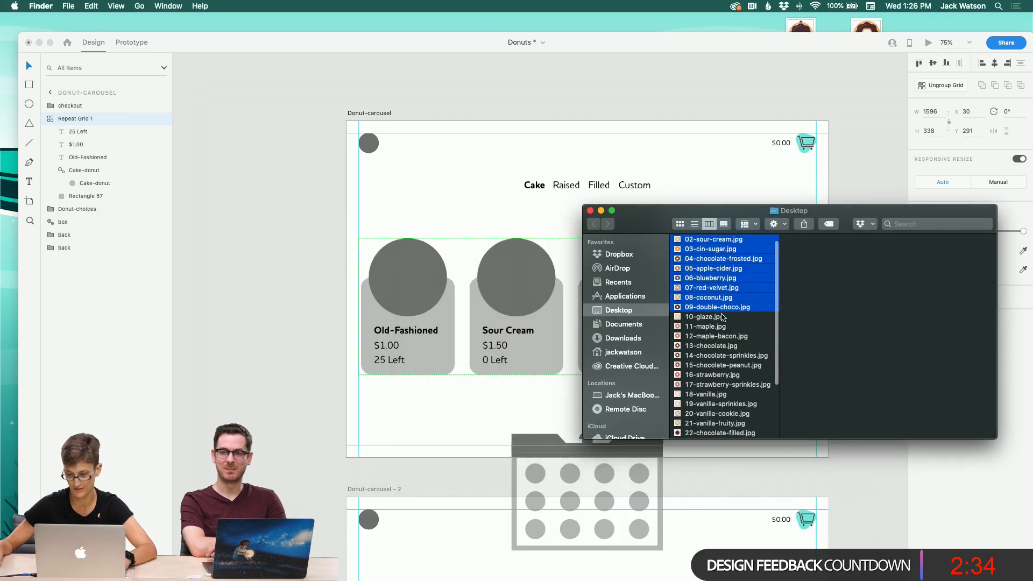
left_click(724, 318)
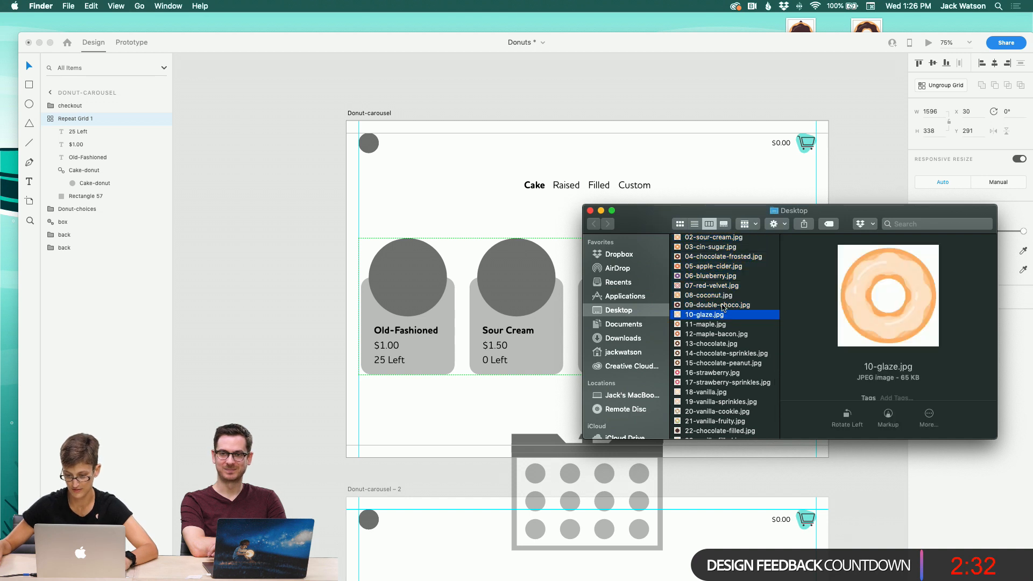
Step: Try dropping the nine selected cake donut JPGs from the Desktop onto the first carousel's donut placeholder, then undo it
key("Up")
key("Up")
scroll(725, 318, "up", 1)
key("Down")
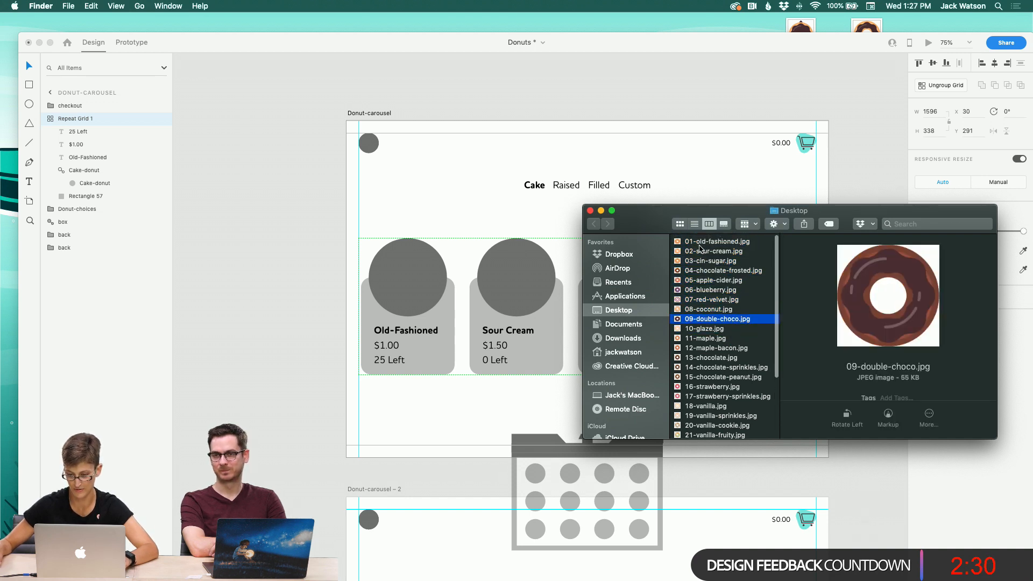
left_click(710, 238)
left_click(747, 318, "shift")
left_click_drag(707, 235, 425, 264)
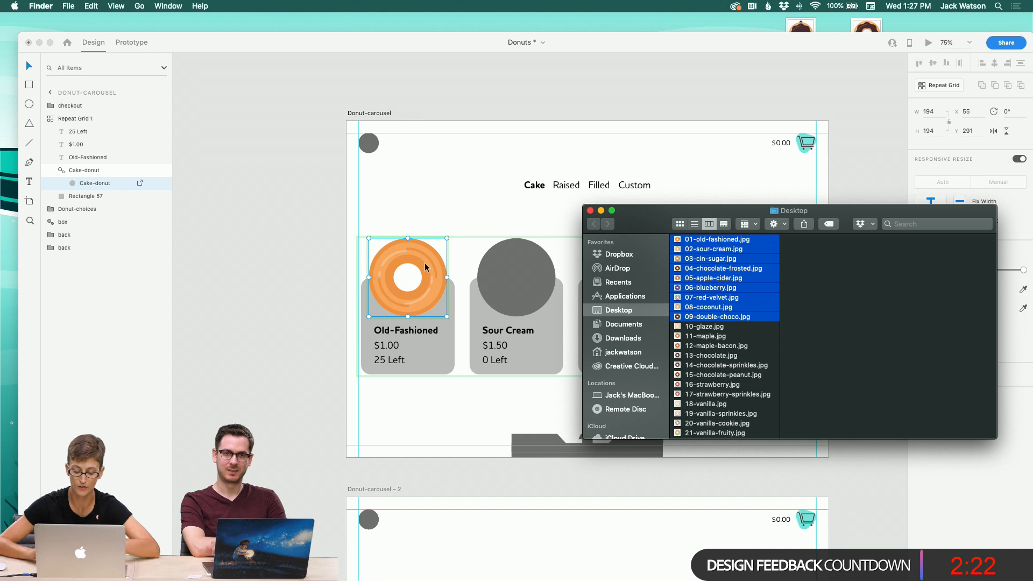
key("super+z")
left_click(368, 226)
left_click(369, 258)
left_click(383, 262)
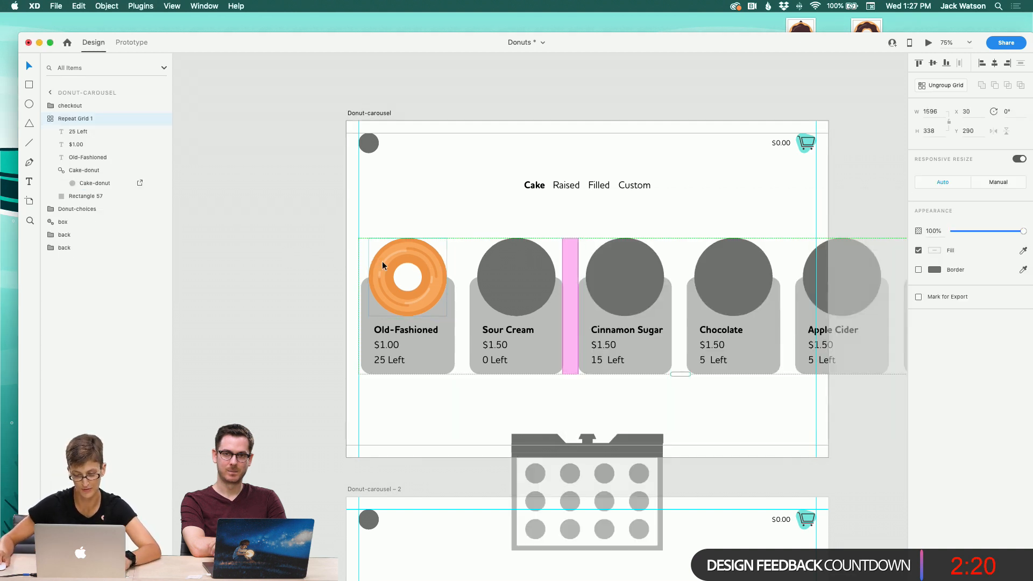
key("super+z")
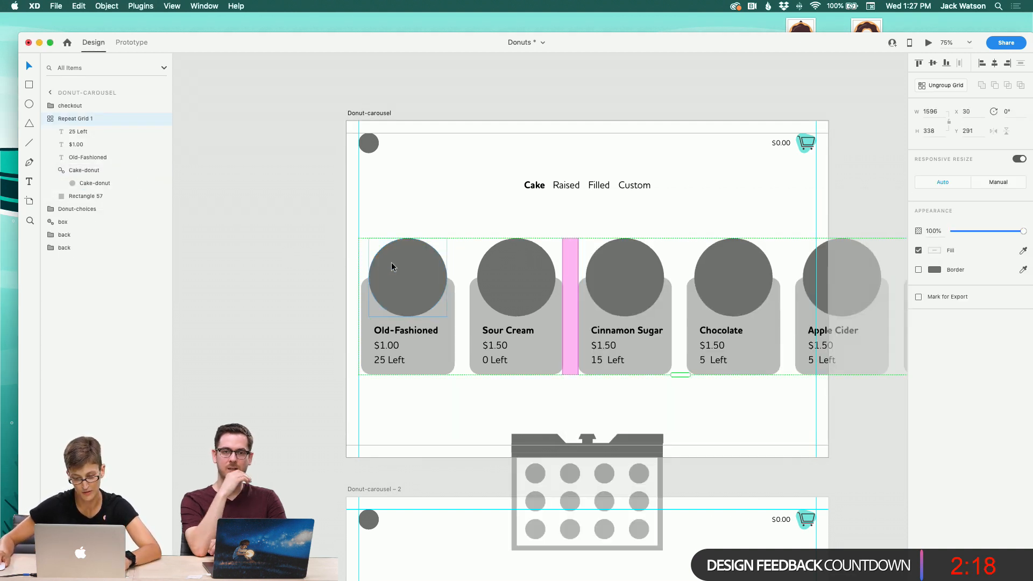
Step: Ungroup the Cake-donut component inside the first card of the Donut-carousel repeat grid
double_click(392, 266)
right_click(392, 264)
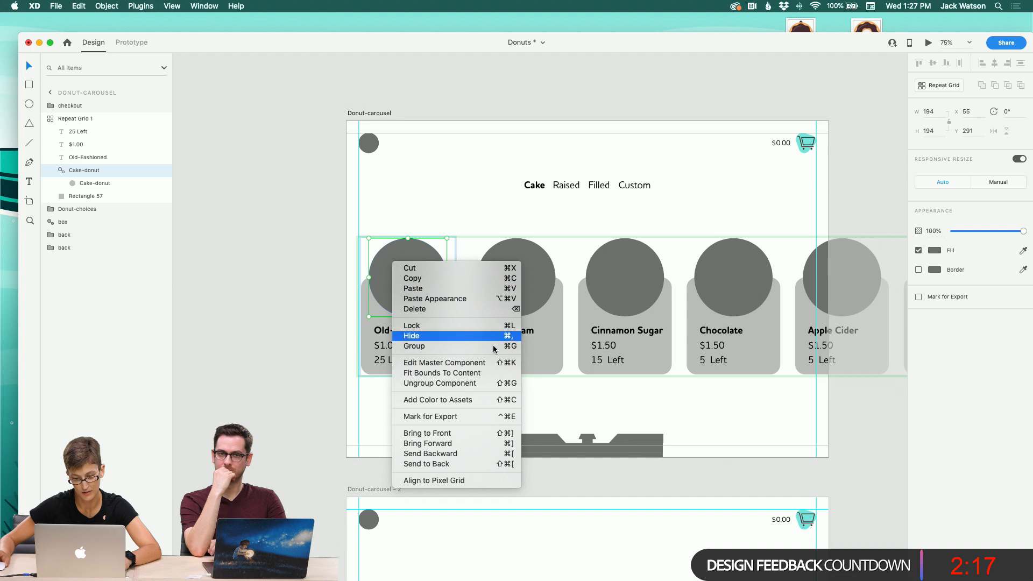
left_click(474, 383)
Step: Browse the project's DONUTS! asset folders to locate the cake donut SVG files
left_click(232, 557)
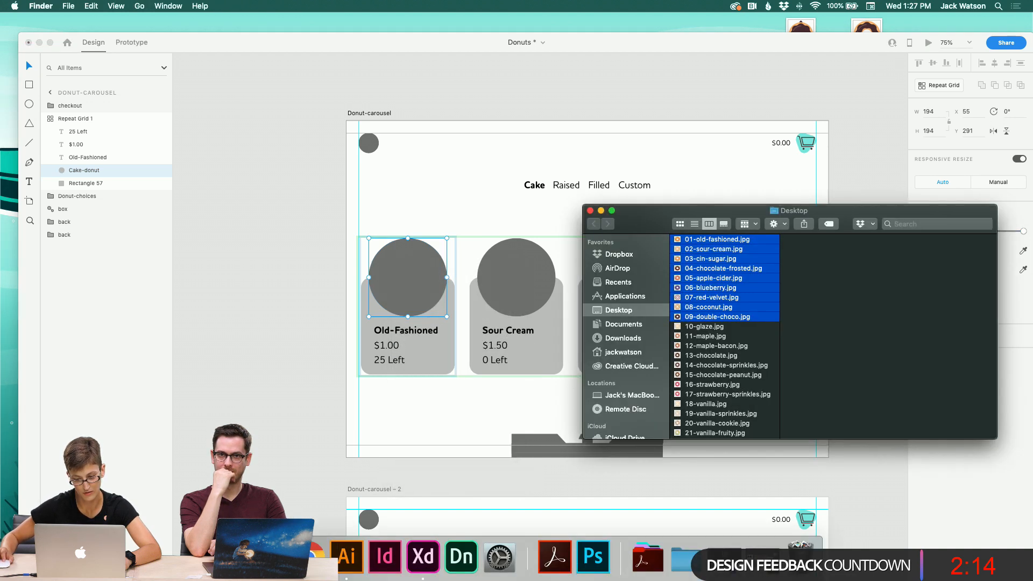
left_click_drag(711, 242, 709, 244)
scroll(621, 301, "down", 1)
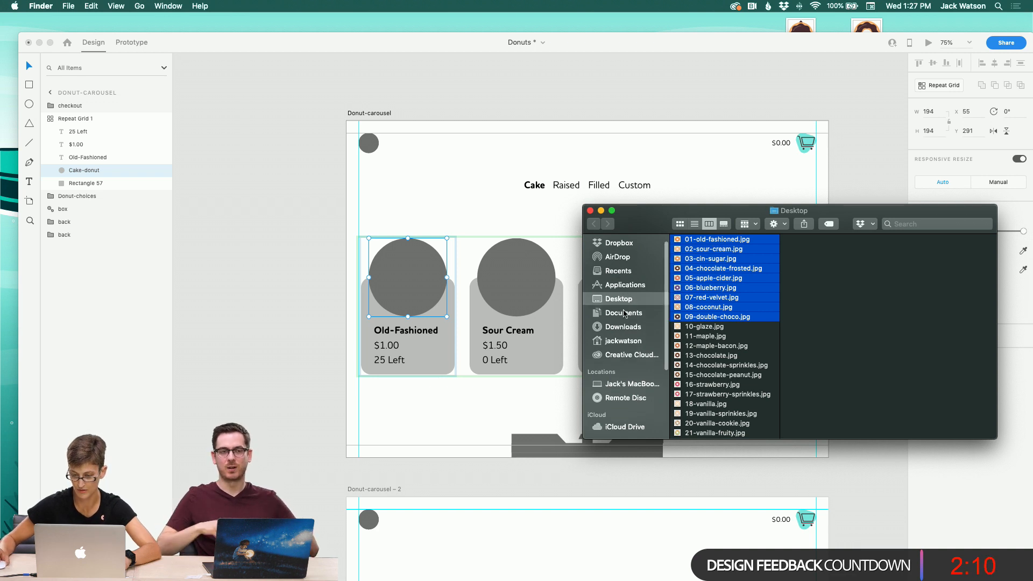
scroll(629, 323, "down", 4)
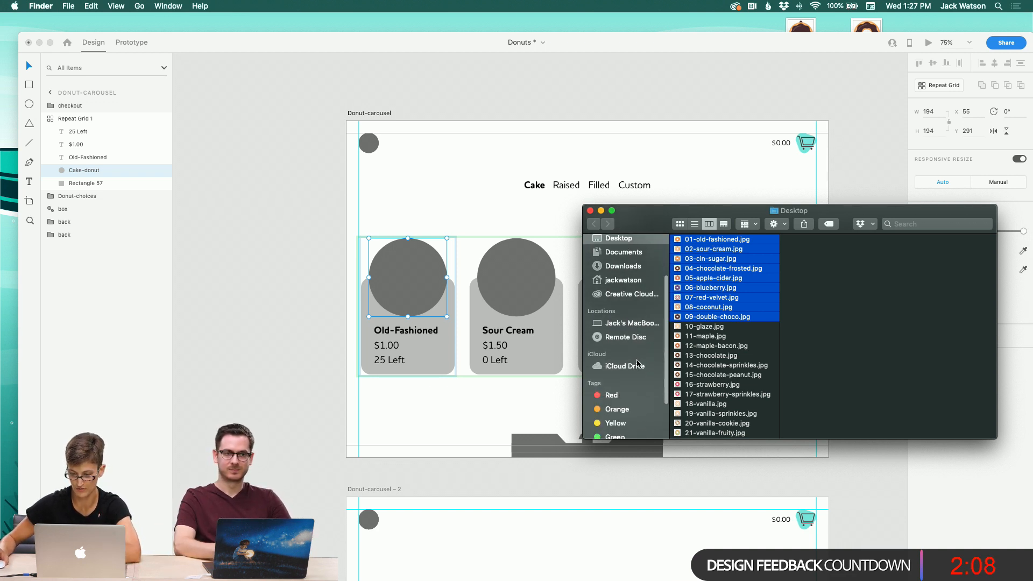
left_click(629, 251)
left_click(630, 241)
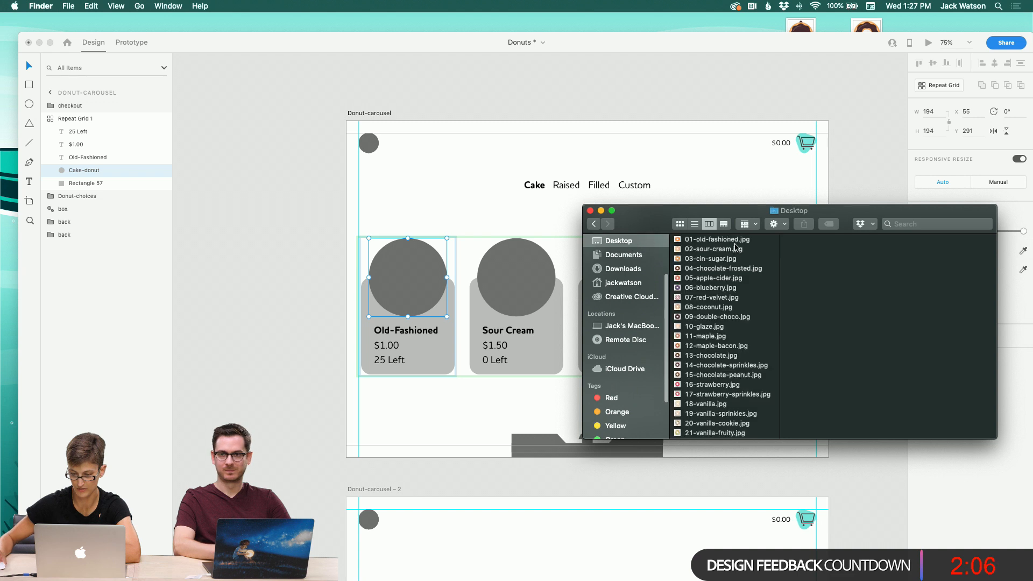
scroll(739, 257, "down", 5)
left_click(709, 425)
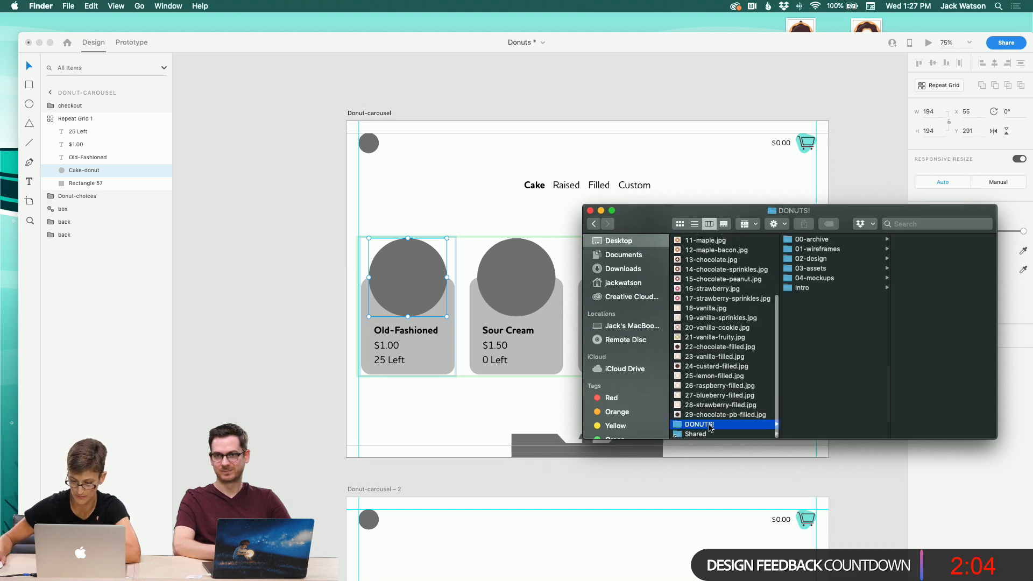
key("Right")
key("Down")
key("Down")
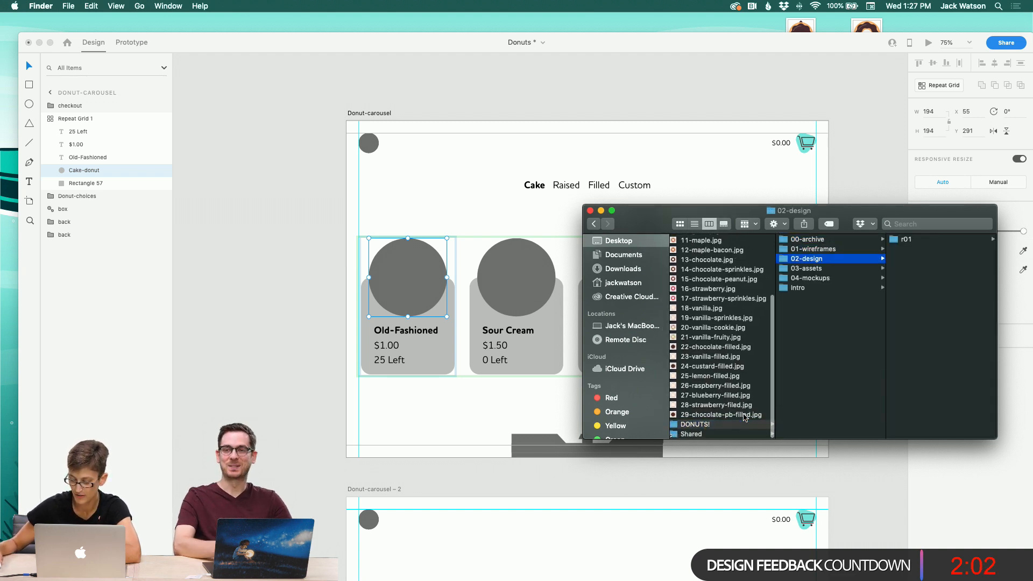
key("Right")
key("Left")
key("Up")
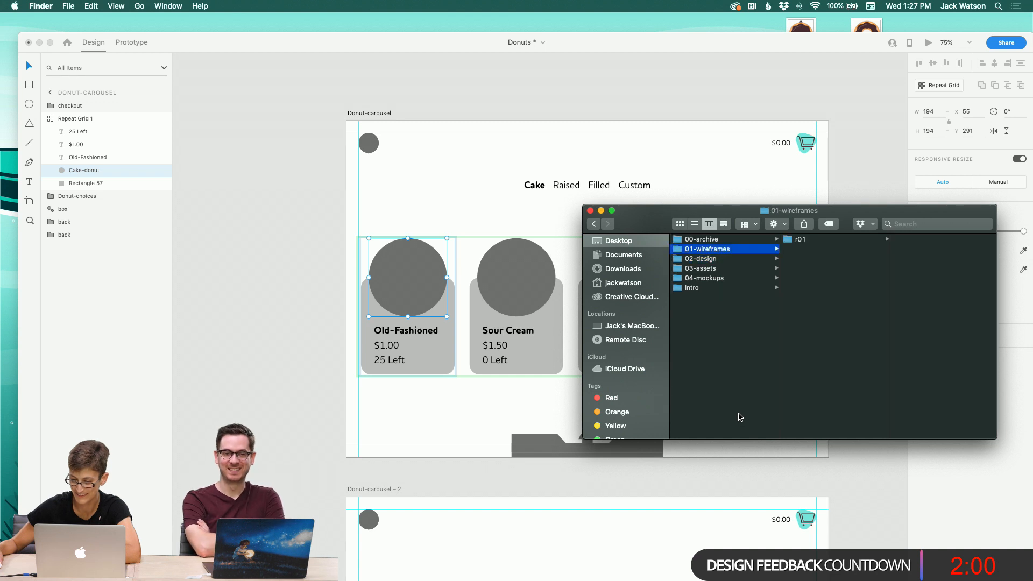
key("Down")
key("Down")
key("Right")
key("Down")
key("Right")
key("Down")
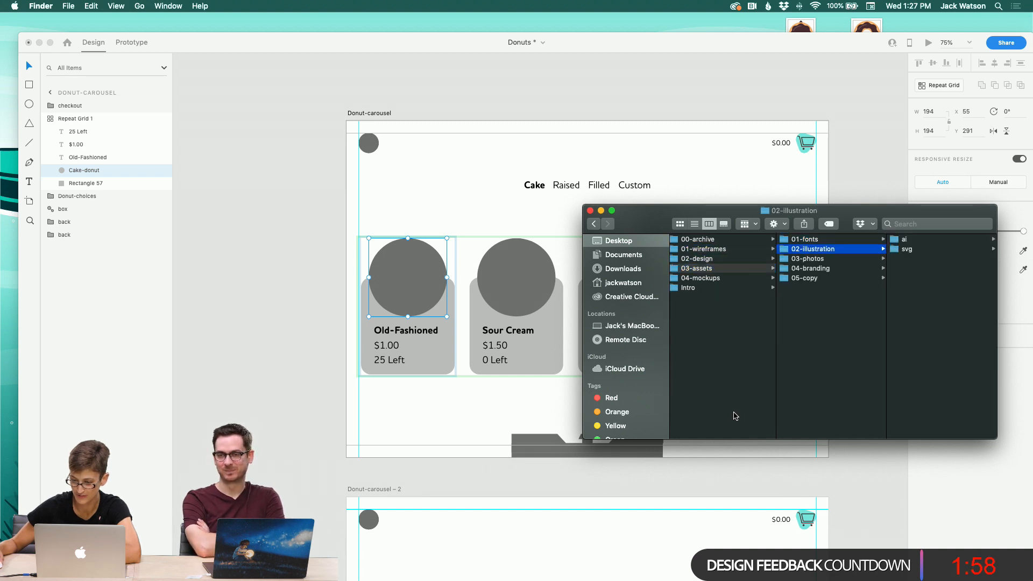
key("Right")
key("Right")
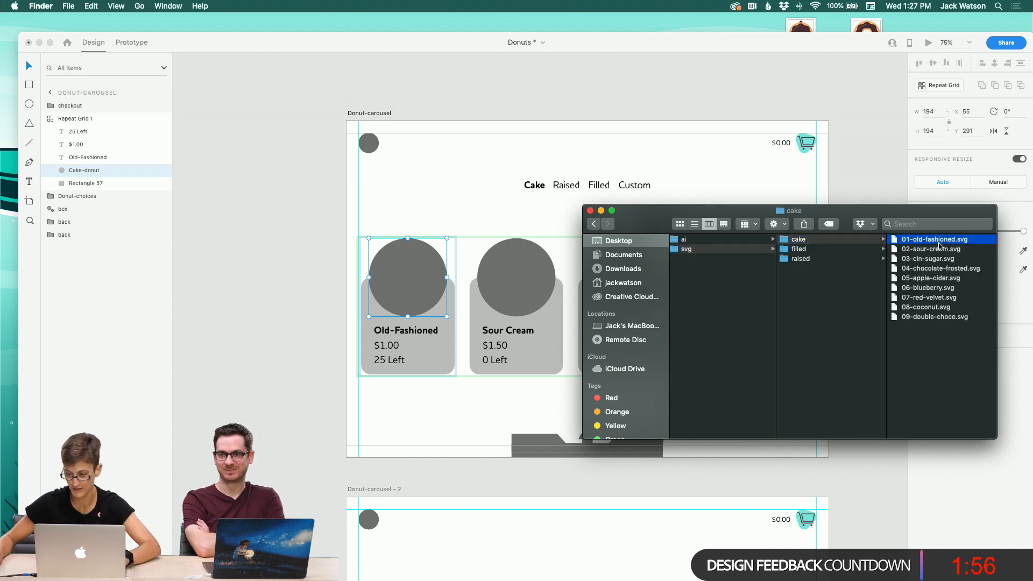
Step: Try filling the donut placeholder with the nine cake SVG files, then undo it
left_click(836, 316, "shift")
left_click_drag(836, 317, 426, 258)
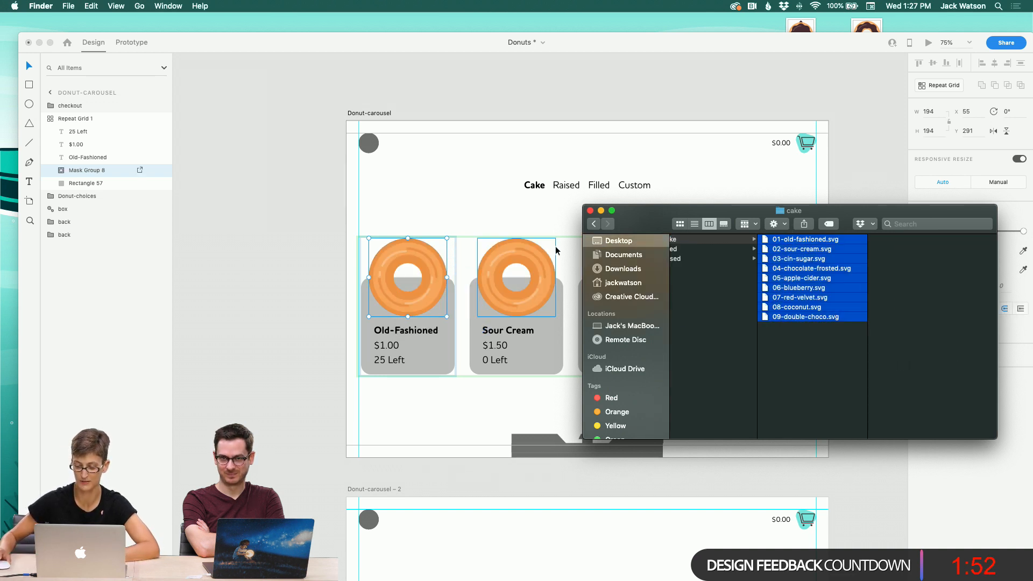
left_click_drag(651, 210, 800, 387)
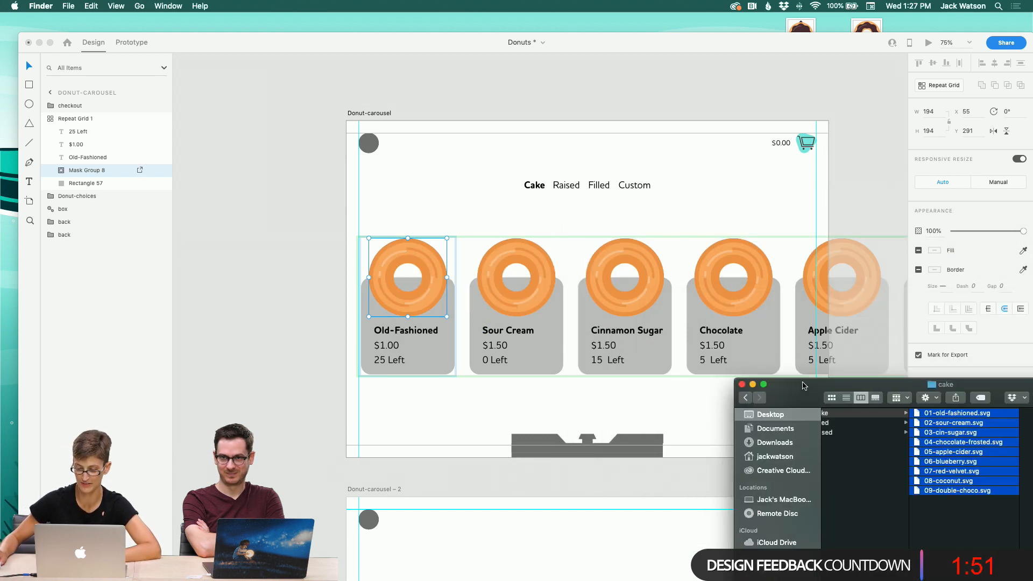
left_click(299, 293)
key("super+z")
Step: Fill the Donut-carousel repeat grid's donut circles with the nine cake donut JPGs, 01-old-fashioned through 09-double-choco
mouse_move(237, 580)
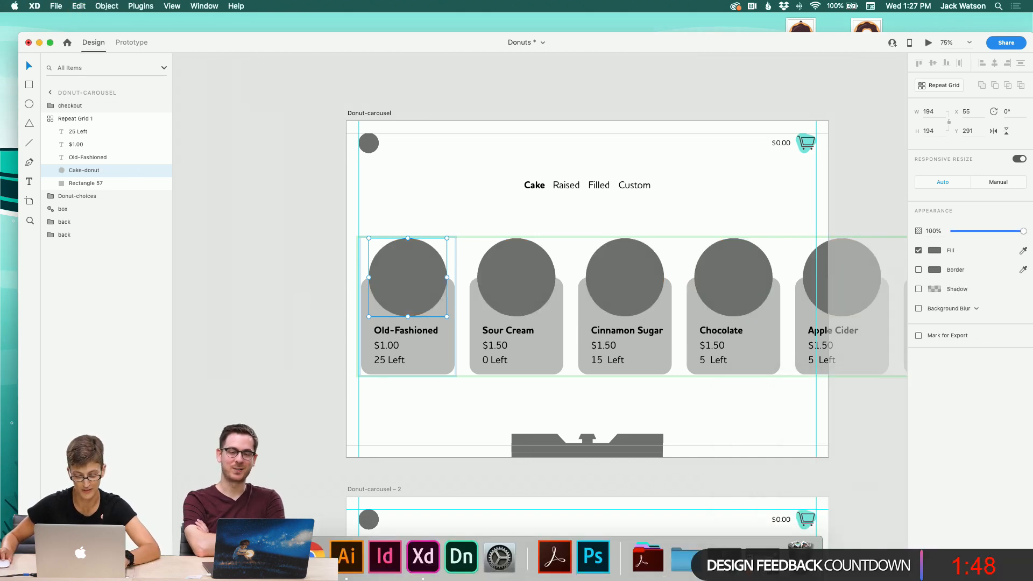
left_click(233, 557)
left_click_drag(785, 388, 326, 192)
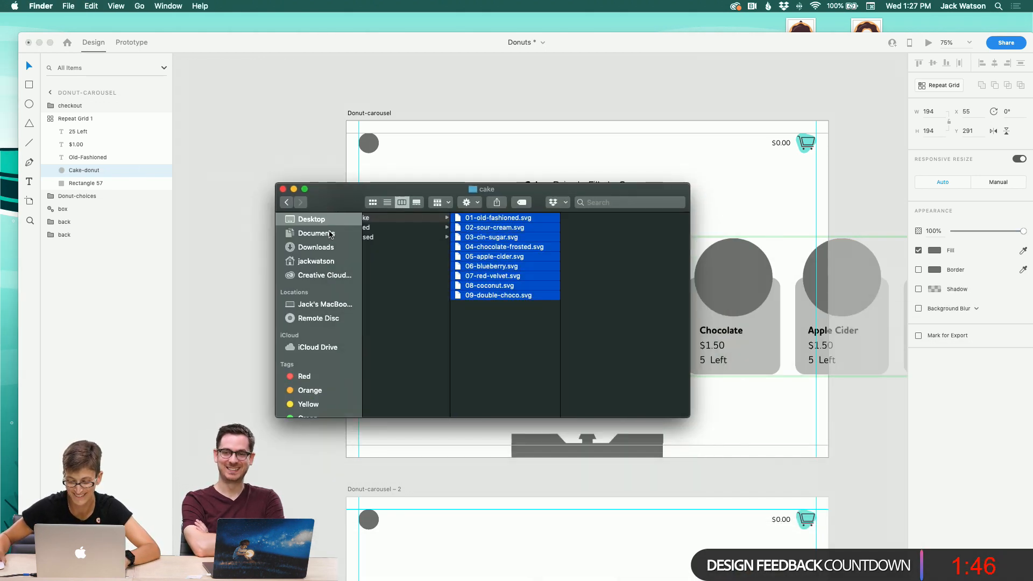
scroll(377, 291, "left", 10)
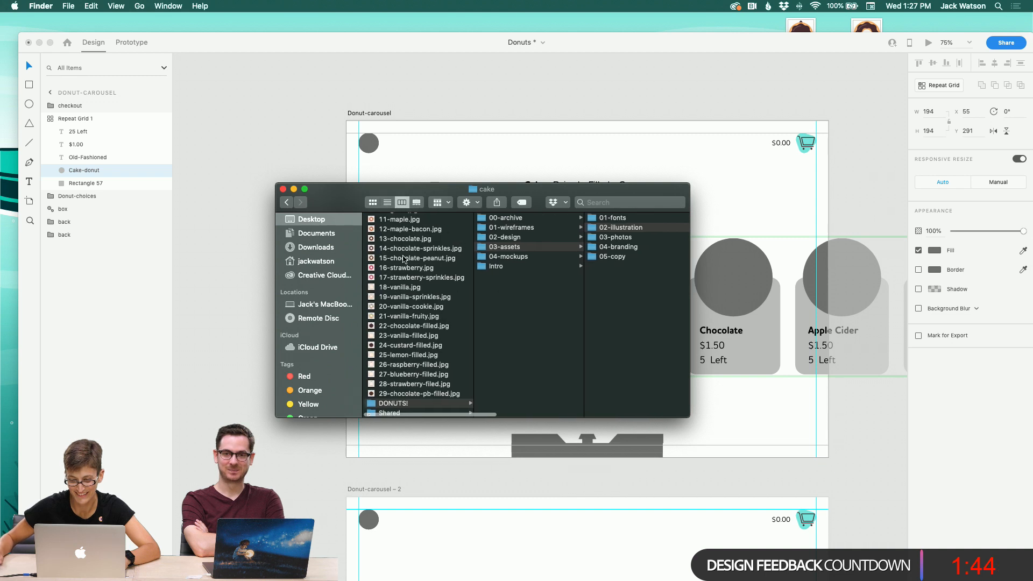
scroll(395, 291, "up", 5)
left_click(401, 219)
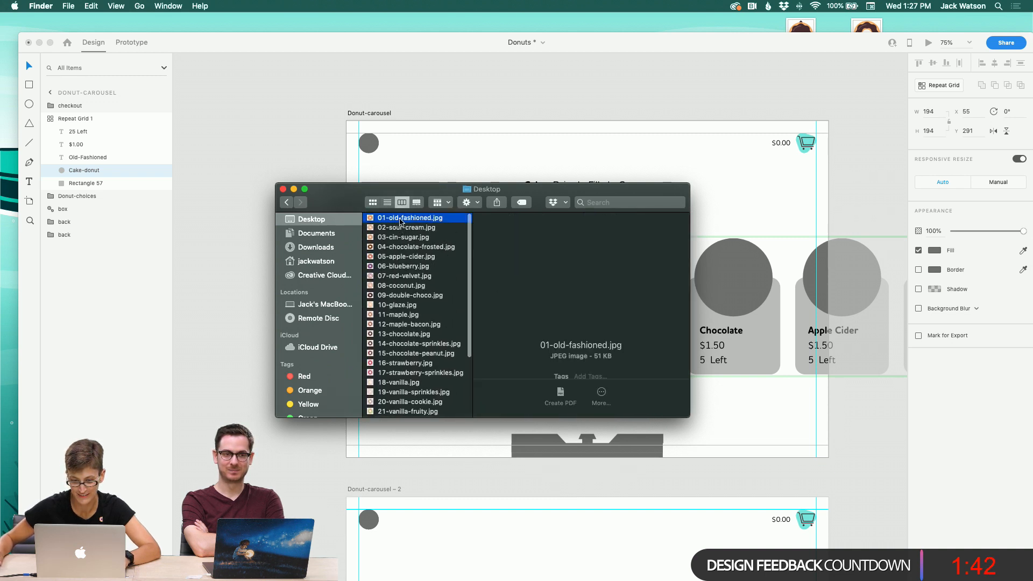
left_click(413, 295, "shift")
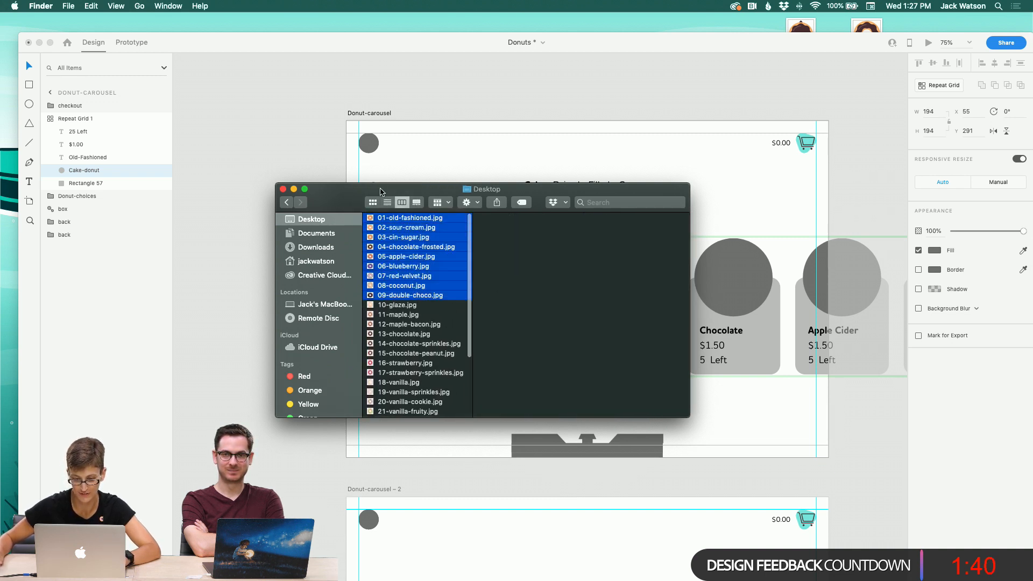
left_click_drag(409, 189, 399, 277)
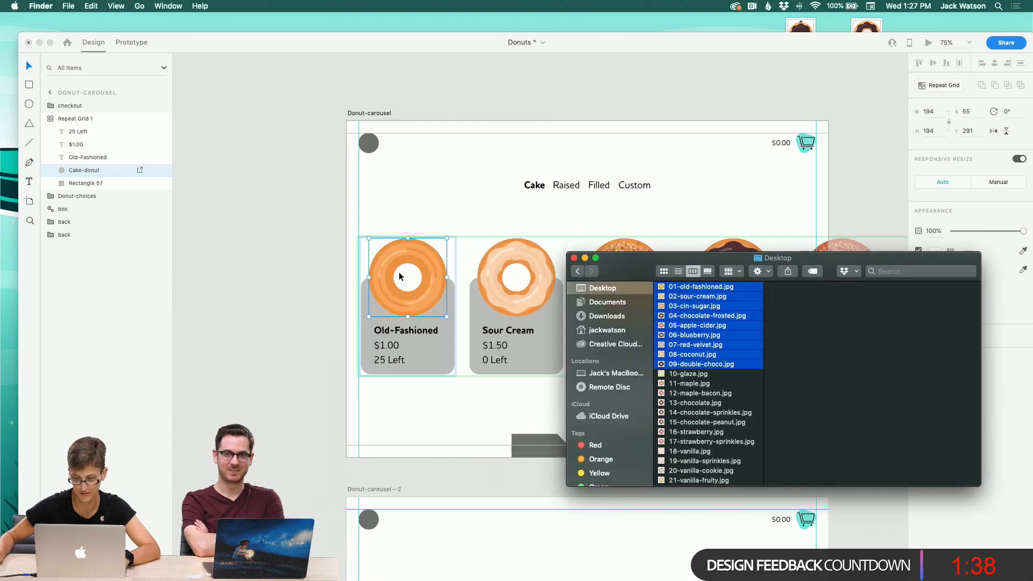
Step: Examine the donut images across the carousel cards
left_click(279, 240)
scroll(279, 241, "right", 10)
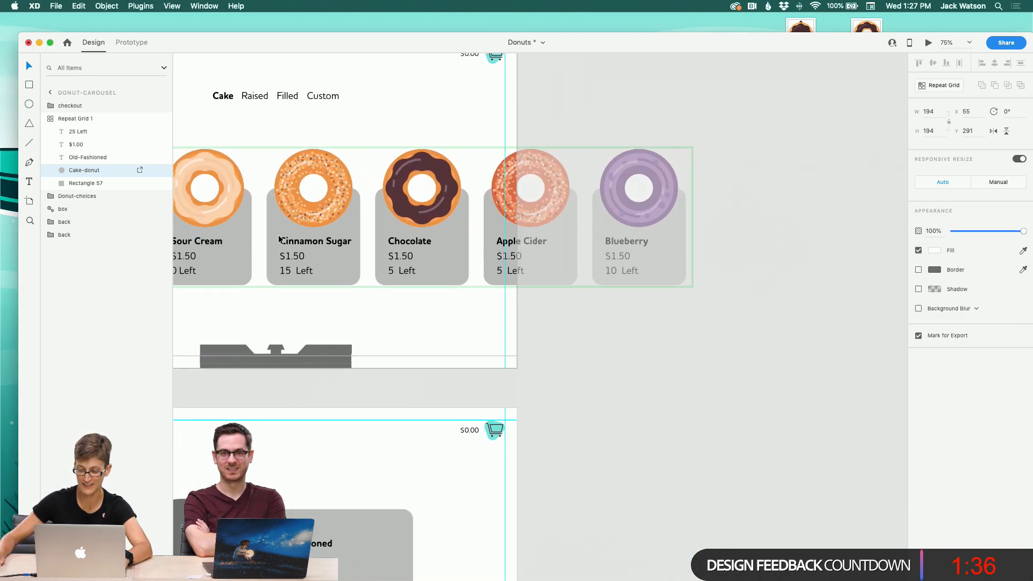
scroll(279, 240, "right", 2)
left_click(263, 341)
scroll(264, 340, "left", 12)
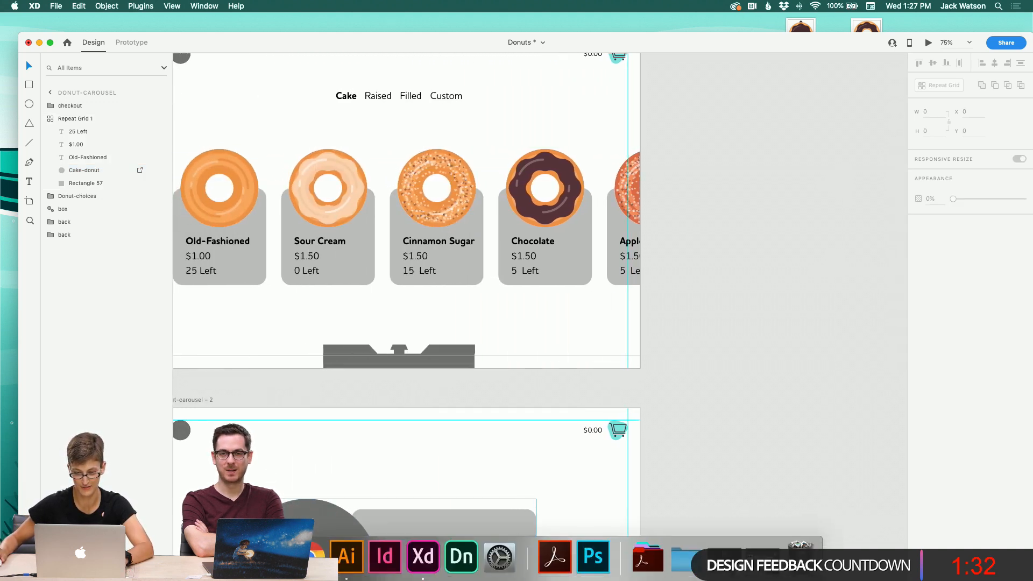
scroll(296, 302, "left", 8)
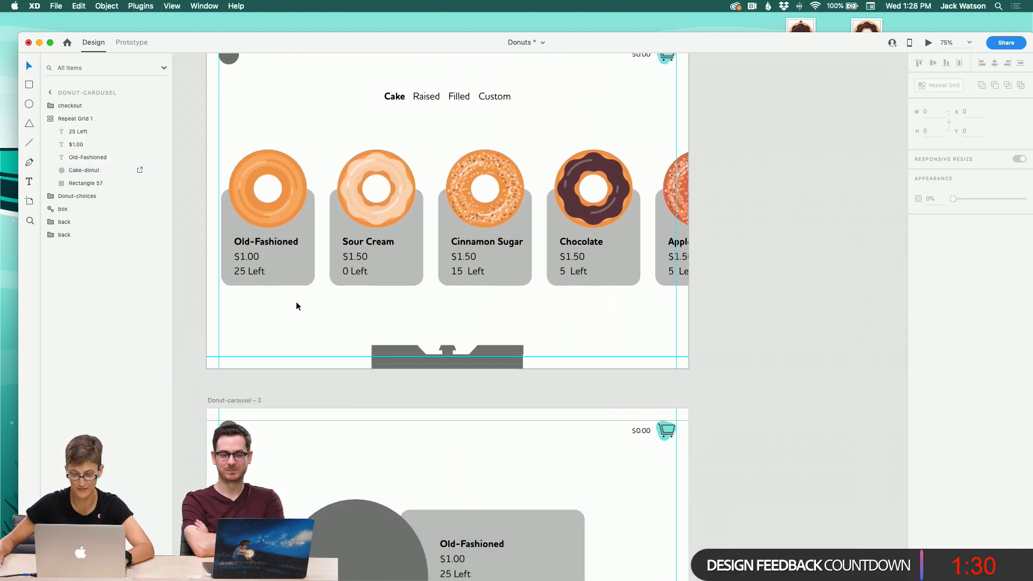
scroll(325, 239, "left", 5)
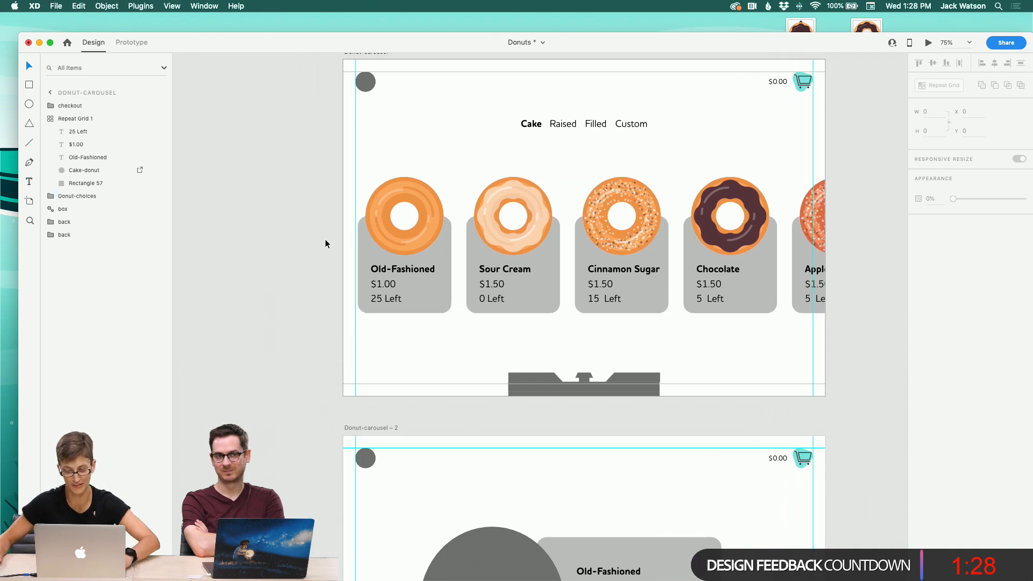
Step: Ungroup the Cake-donut component in the first card of the narrow Donut-carousel artboard's repeat grid
scroll(326, 239, "up", 10)
scroll(325, 239, "up", 3)
scroll(325, 239, "left", 12)
scroll(325, 239, "down", 6)
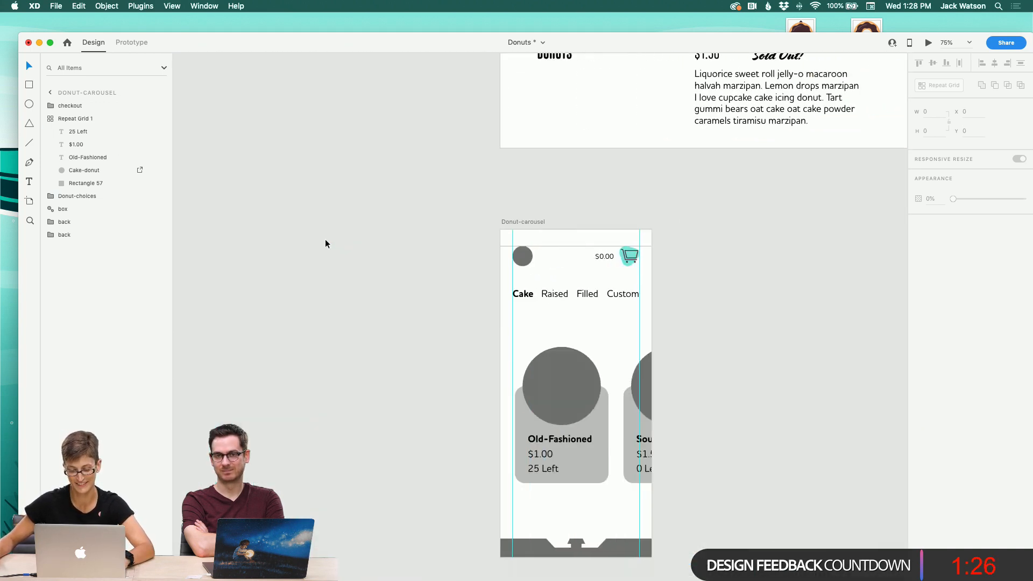
scroll(325, 239, "right", 2)
left_click(448, 189)
double_click(471, 186)
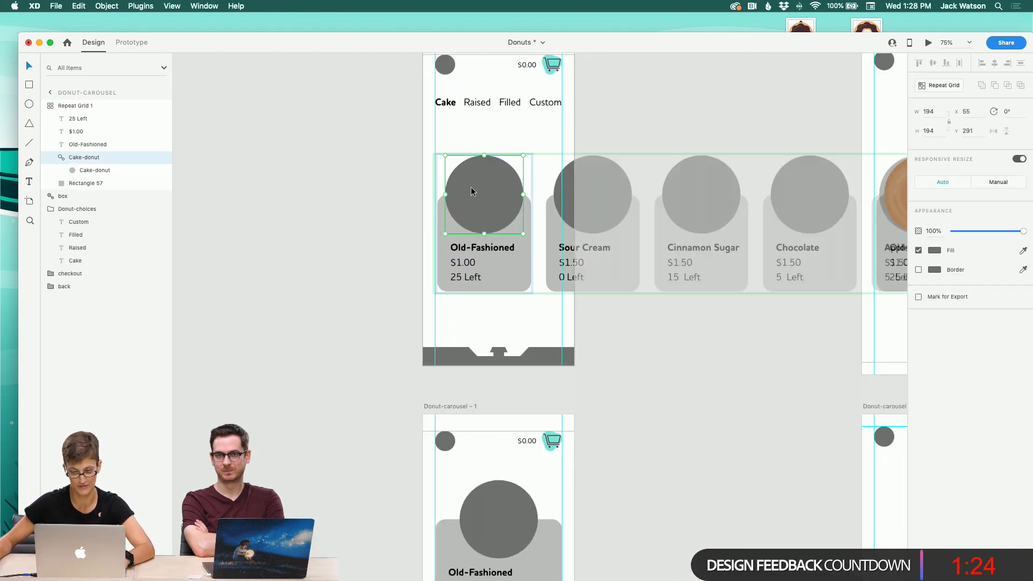
right_click(471, 187)
left_click(520, 308)
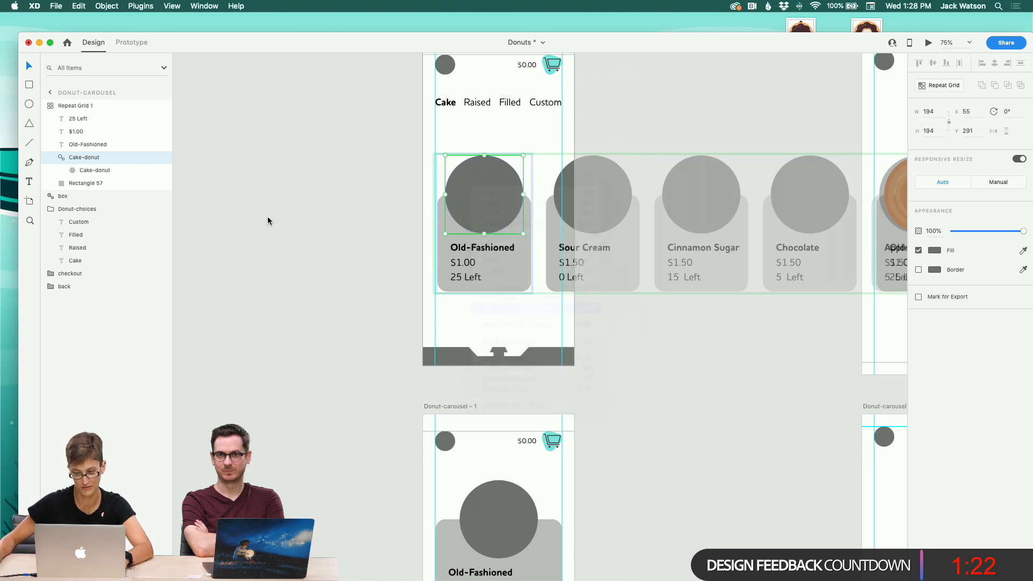
left_click(267, 221)
left_click(466, 186)
double_click(467, 184)
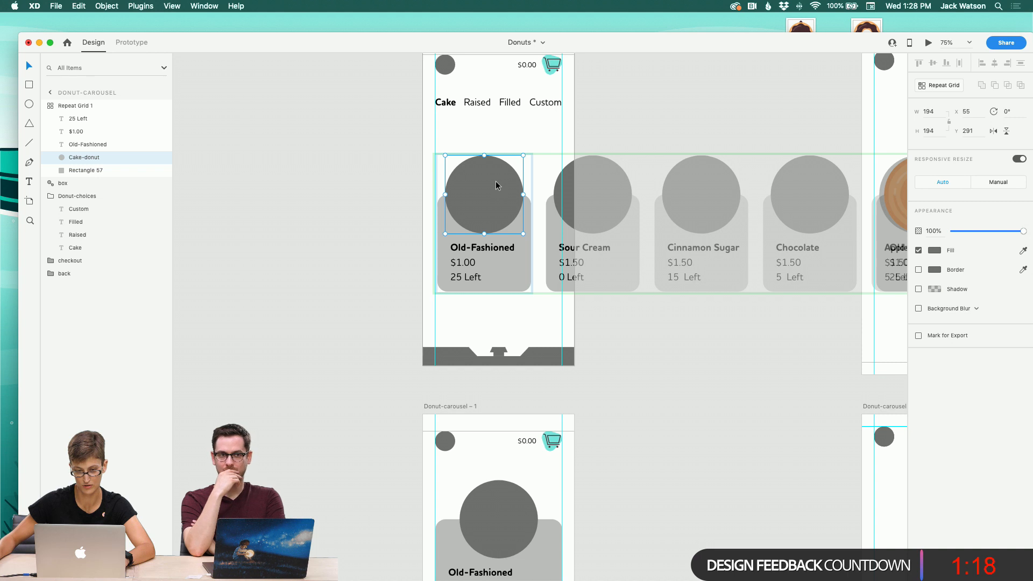
Step: Fill that grid's donut circles with the nine cake donut JPGs from the Desktop
mouse_move(455, 579)
left_click(228, 562)
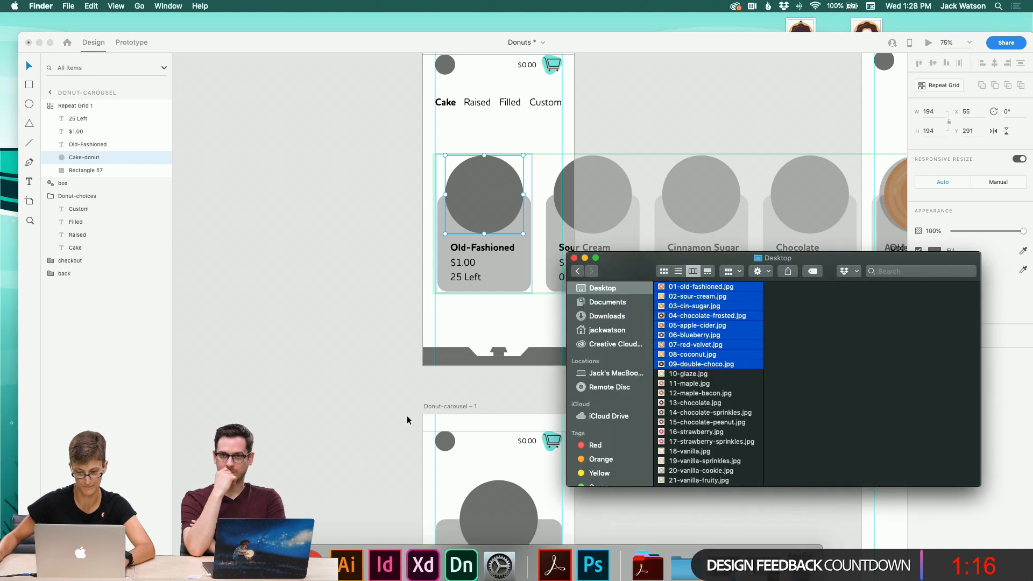
left_click_drag(685, 286, 491, 211)
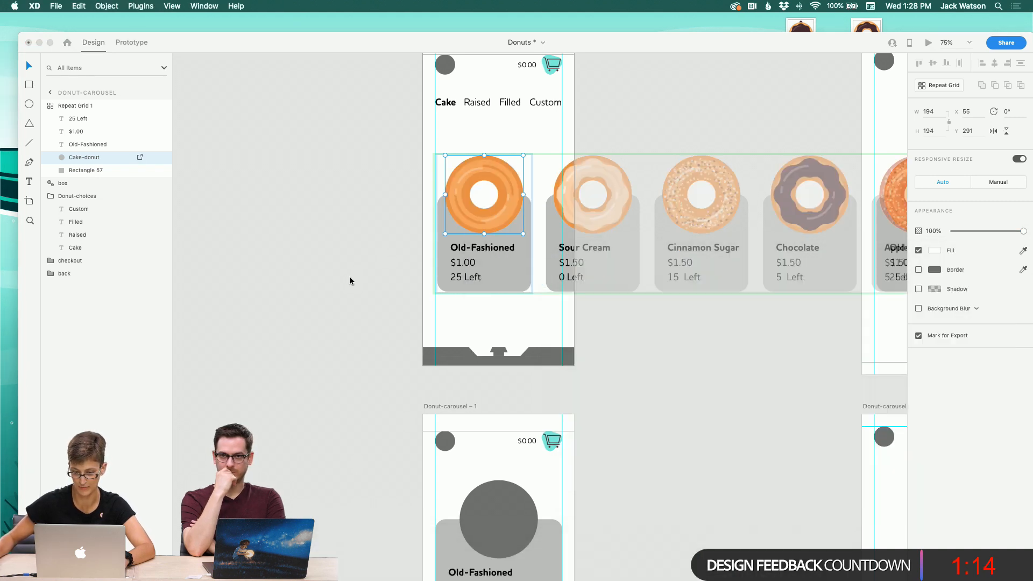
Step: Fill the Donut-carousel – 1 artboard's donut circle with 01-old-fashioned.jpg from the Desktop folder
scroll(349, 276, "right", 3)
scroll(350, 277, "down", 2)
scroll(487, 318, "down", 8)
scroll(486, 317, "right", 8)
left_click(539, 328)
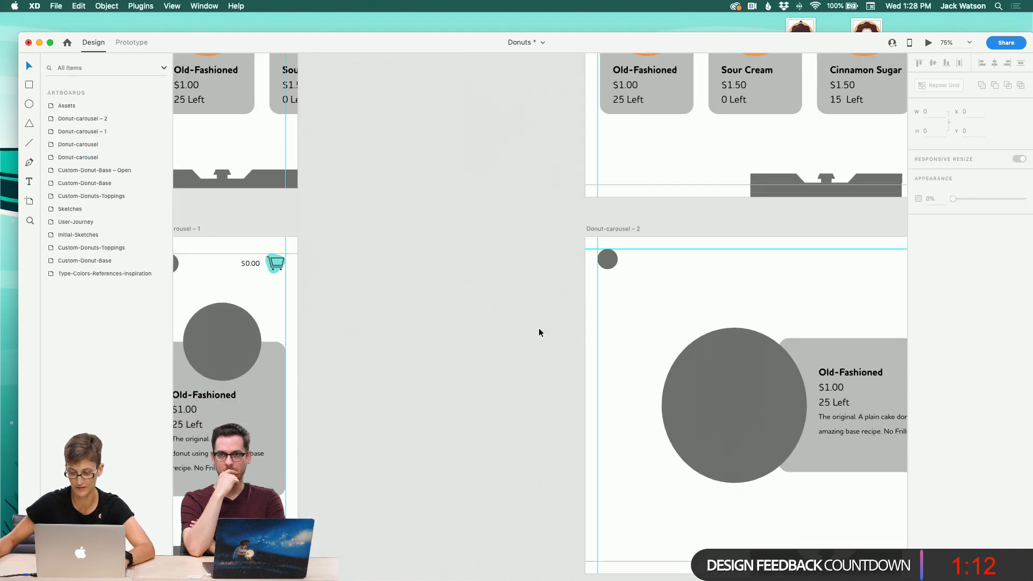
scroll(540, 329, "down", 2)
scroll(539, 330, "left", 8)
mouse_move(323, 579)
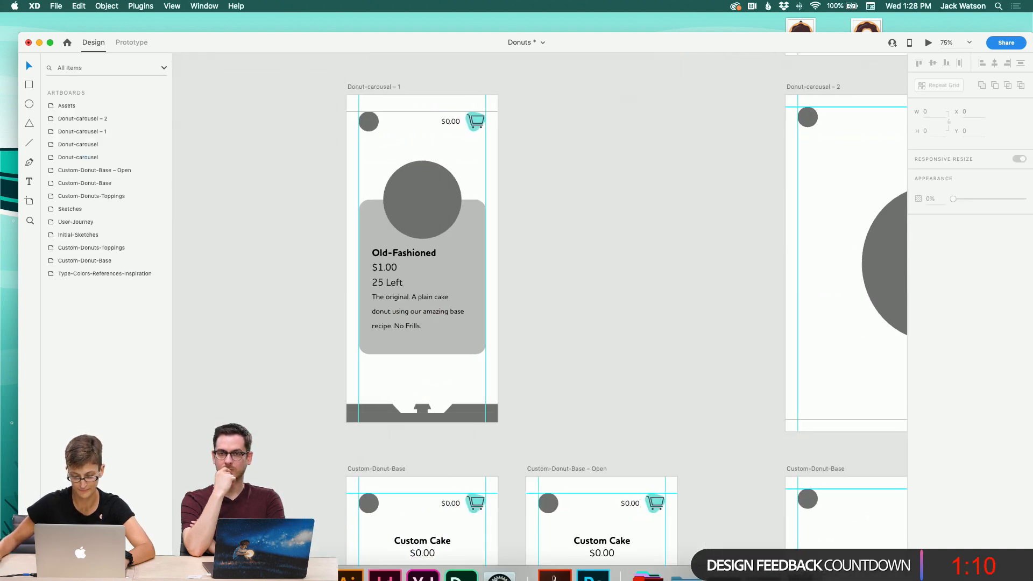
left_click(232, 557)
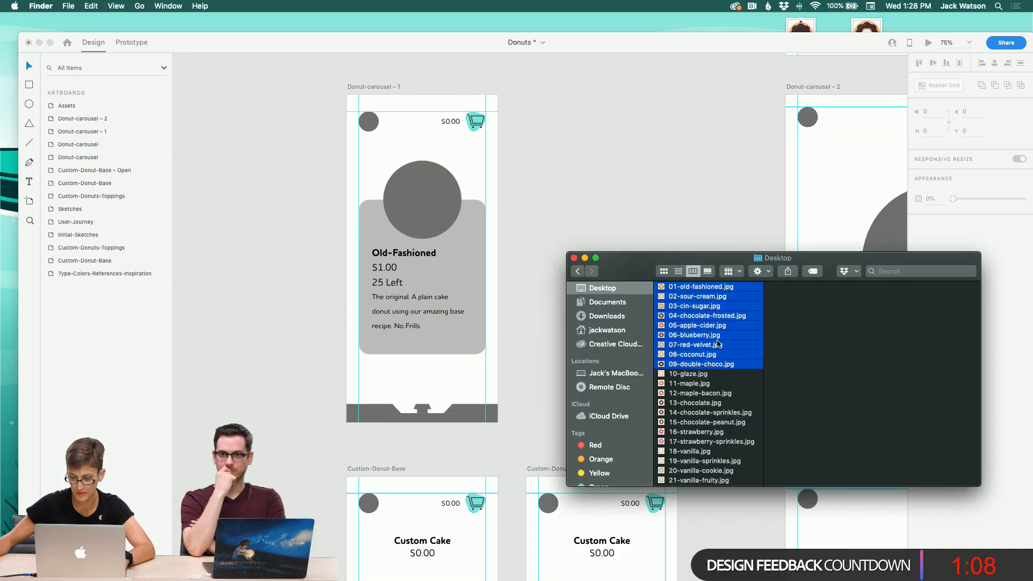
left_click(717, 414)
left_click(717, 287)
left_click_drag(716, 287, 430, 192)
Step: Fill the Donut-carousel – 2 artboard's large donut circle with 01-old-fashioned.jpg as well
scroll(606, 215, "right", 5)
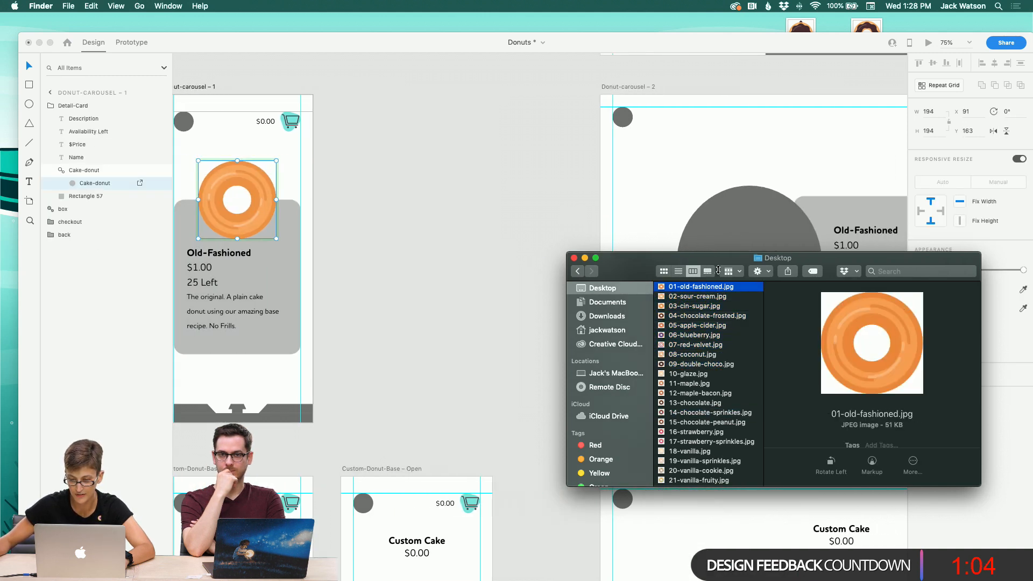
left_click_drag(701, 286, 712, 233)
scroll(704, 231, "down", 5)
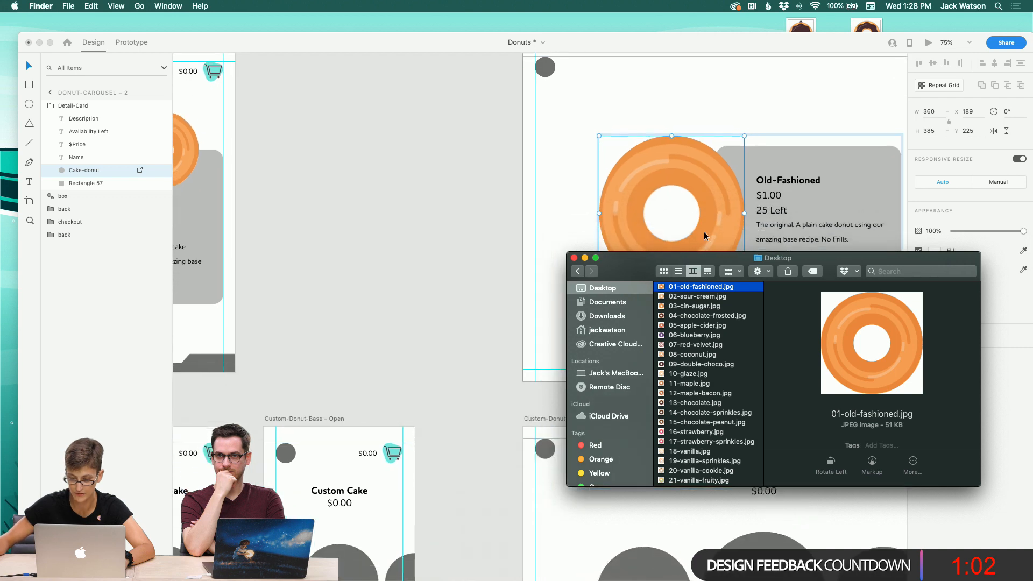
Step: Browse across the artboards to the donut illustrations on the Assets artboard
scroll(421, 201, "left", 3)
scroll(421, 201, "down", 10)
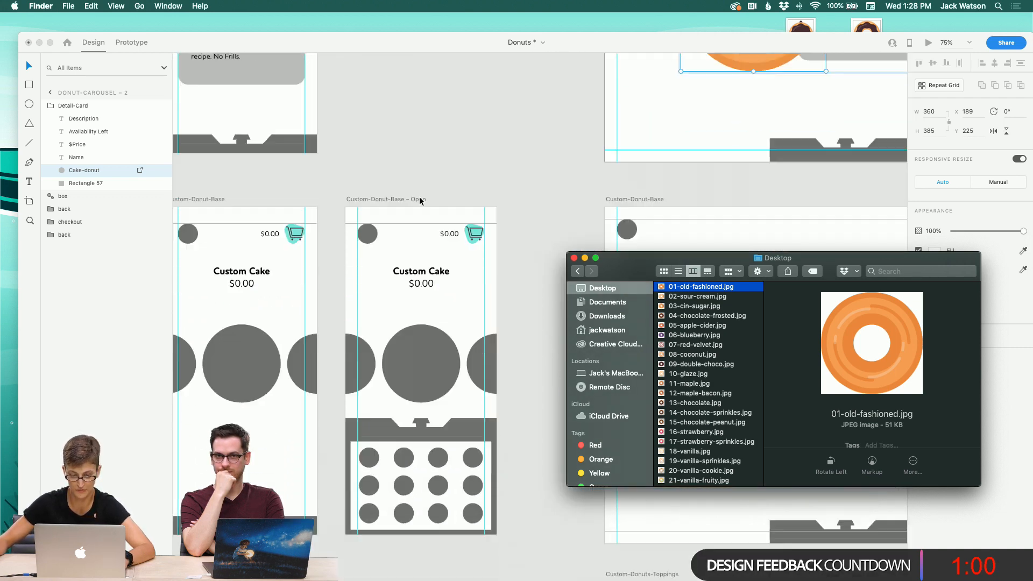
scroll(420, 201, "right", 1)
scroll(662, 362, "down", 3)
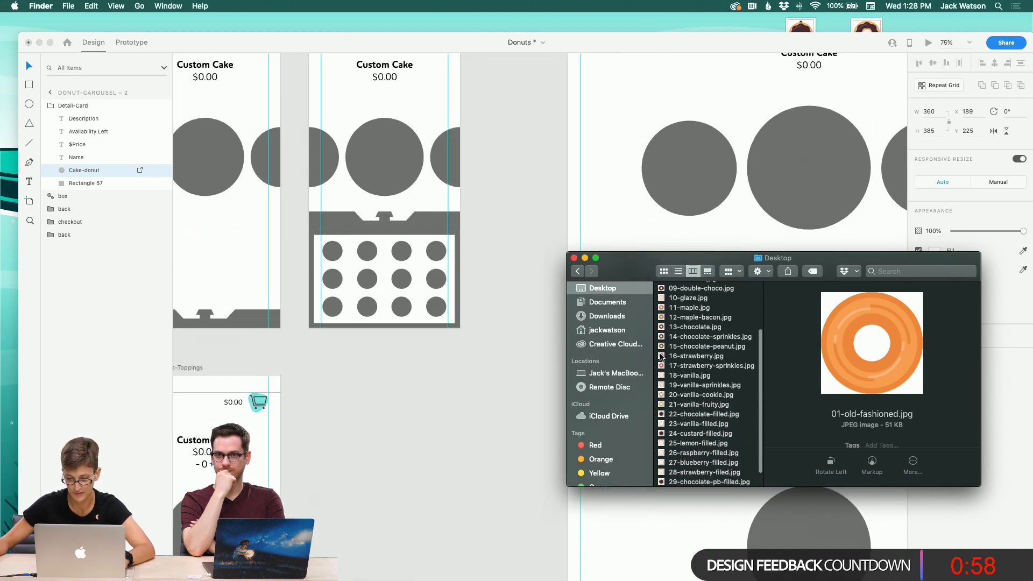
left_click(382, 447)
scroll(418, 421, "up", 8)
scroll(420, 425, "up", 15)
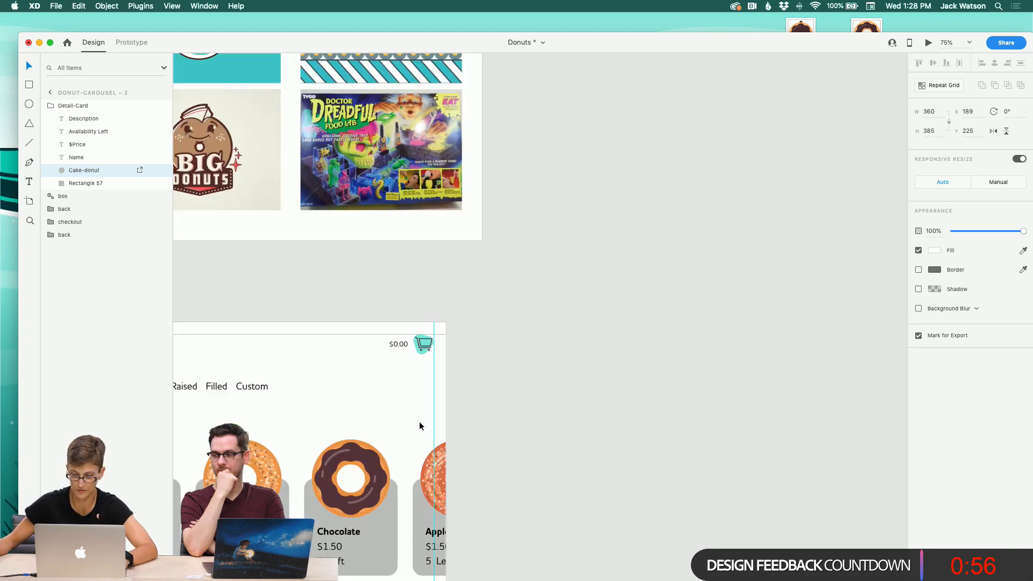
scroll(420, 426, "right", 15)
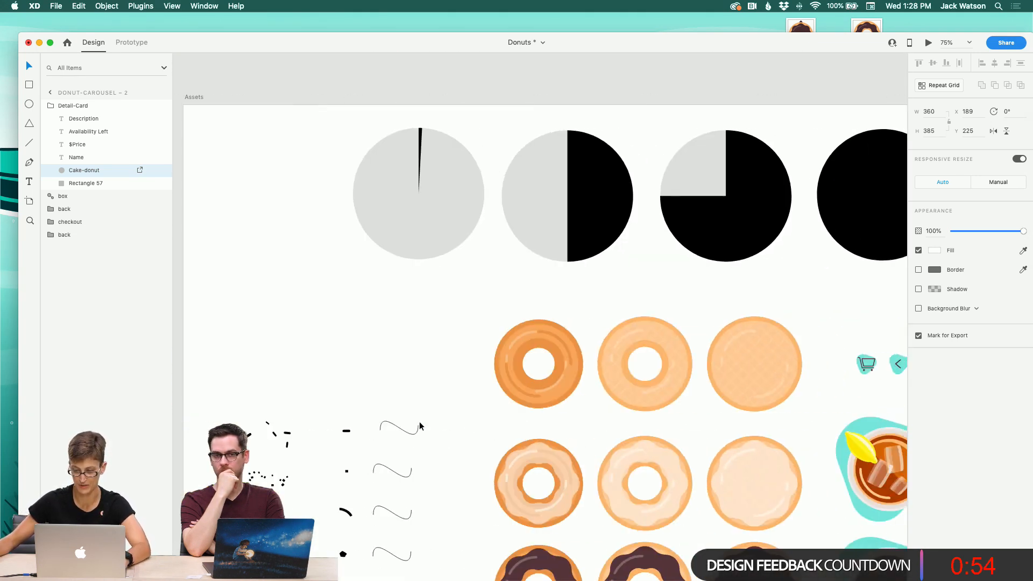
scroll(419, 426, "down", 2)
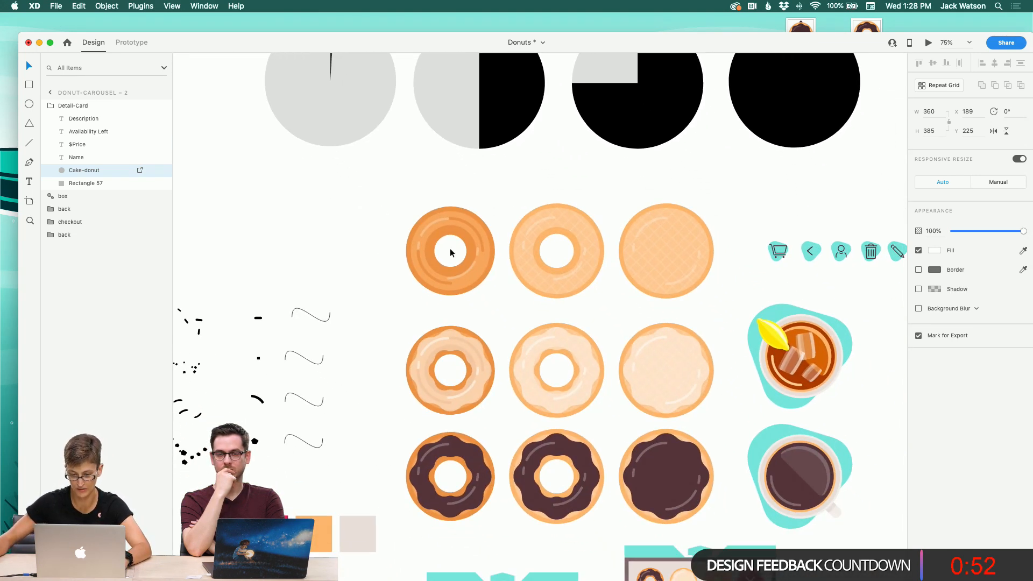
Step: Select and copy the three top-row cake donut illustrations on the Assets artboard
left_click(350, 209)
left_click(427, 230)
left_click(326, 219)
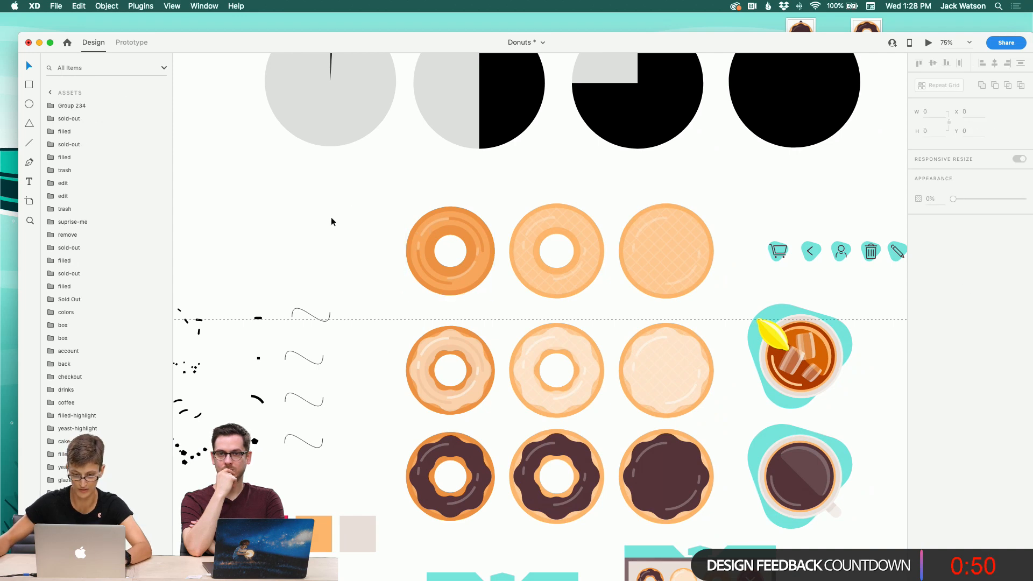
left_click_drag(372, 212, 508, 272)
scroll(284, 277, "down", 6)
scroll(284, 277, "left", 7)
scroll(284, 277, "down", 10)
scroll(285, 278, "left", 5)
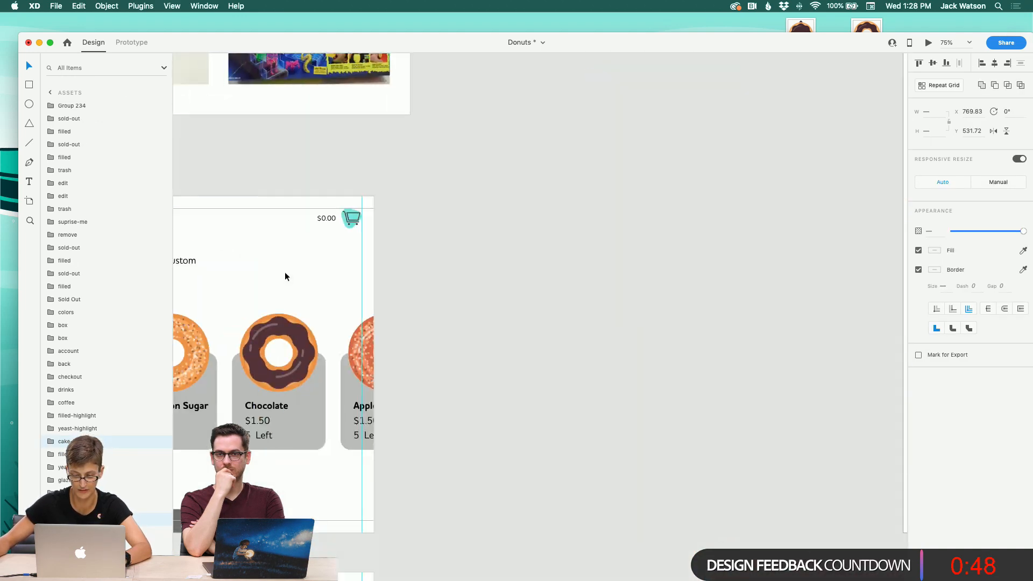
scroll(305, 275, "down", 10)
scroll(306, 276, "left", 6)
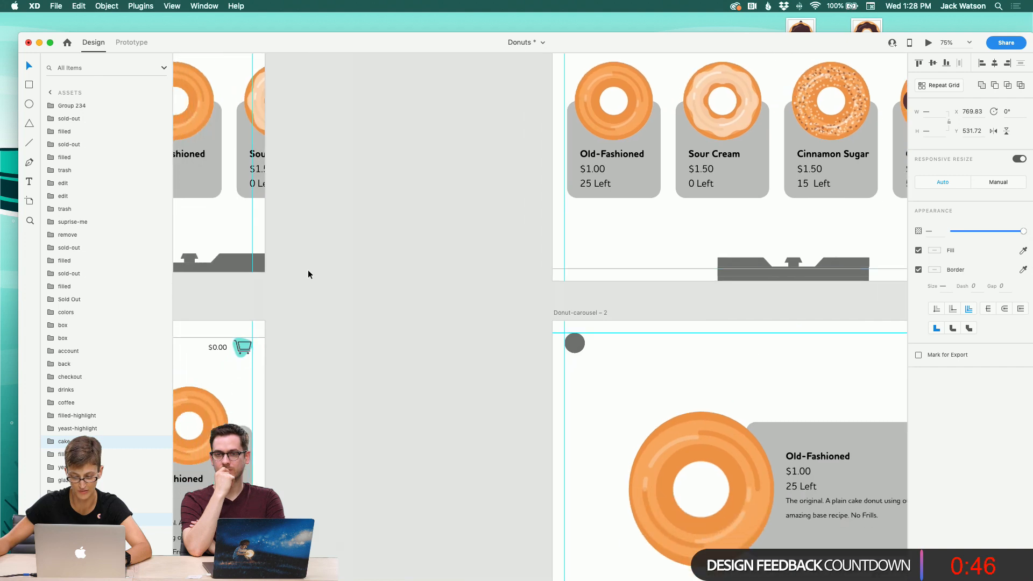
scroll(353, 362, "down", 3)
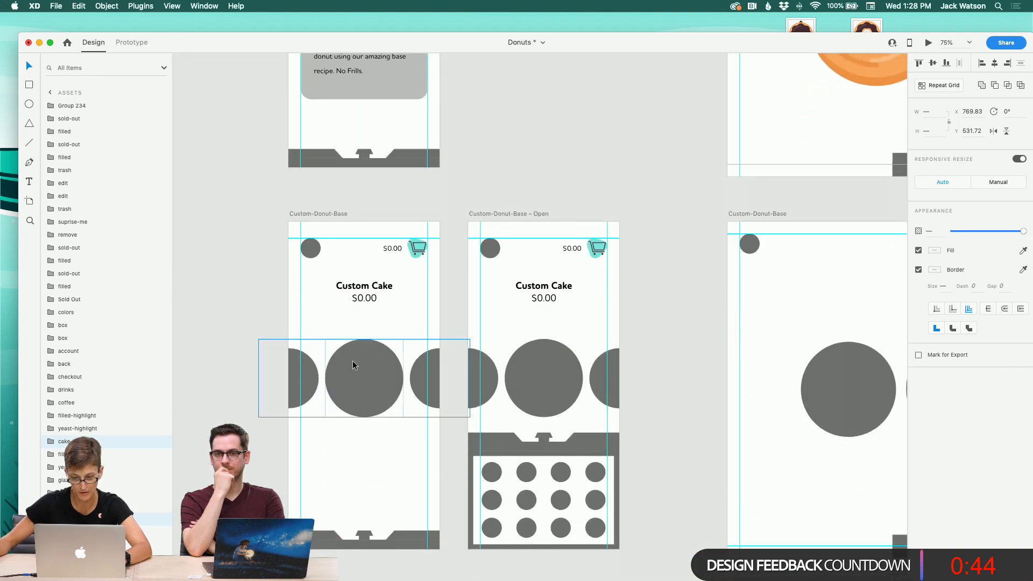
scroll(355, 363, "right", 10)
scroll(355, 363, "up", 10)
scroll(355, 364, "right", 10)
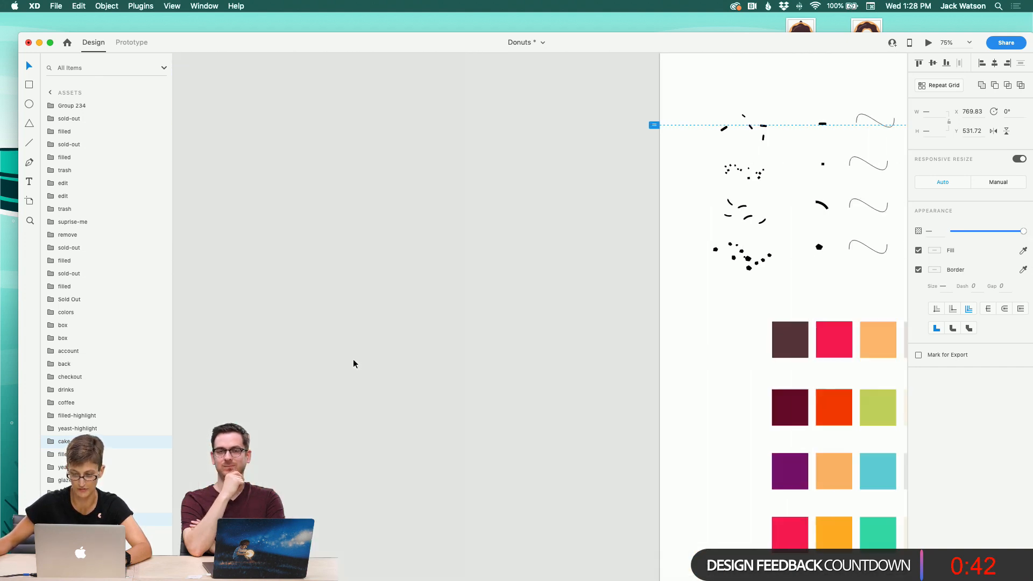
scroll(354, 363, "up", 5)
scroll(353, 363, "left", 2)
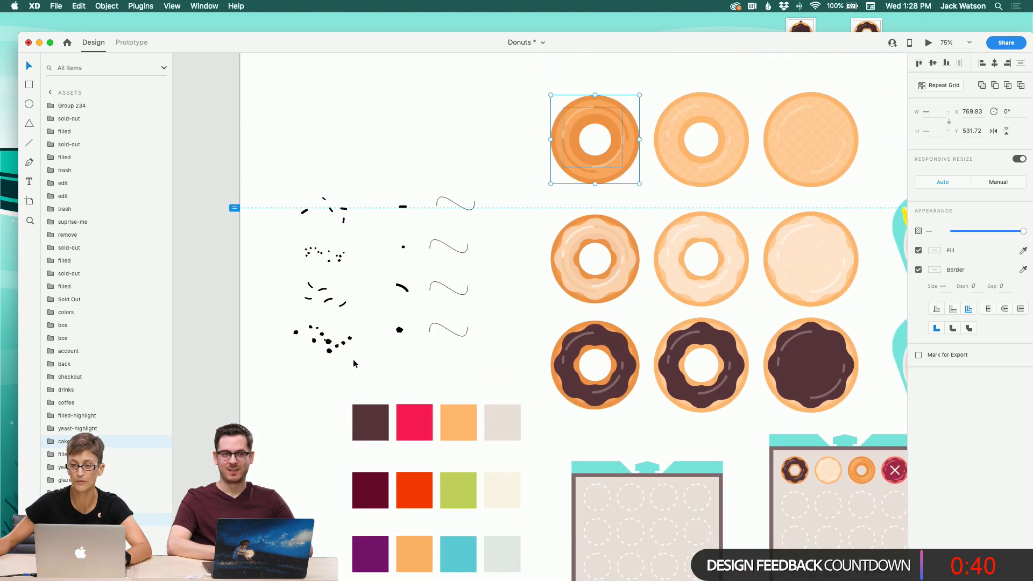
scroll(353, 364, "right", 5)
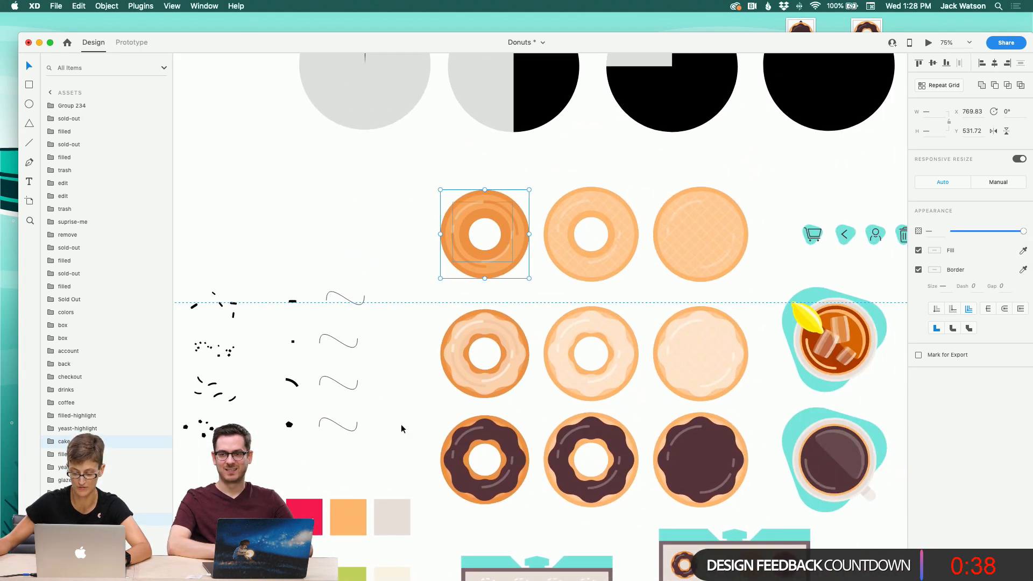
left_click(463, 231)
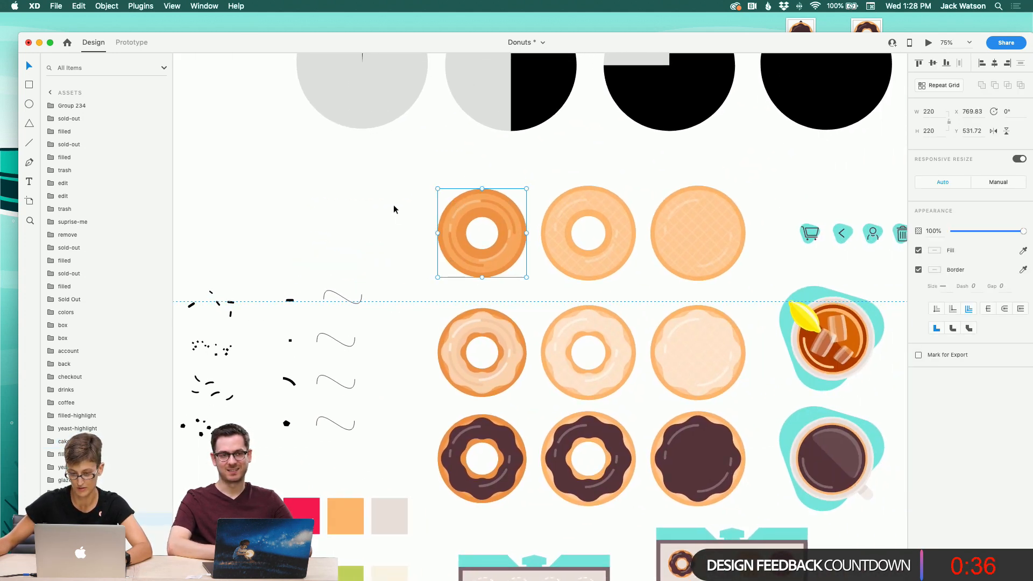
left_click_drag(397, 189, 683, 242)
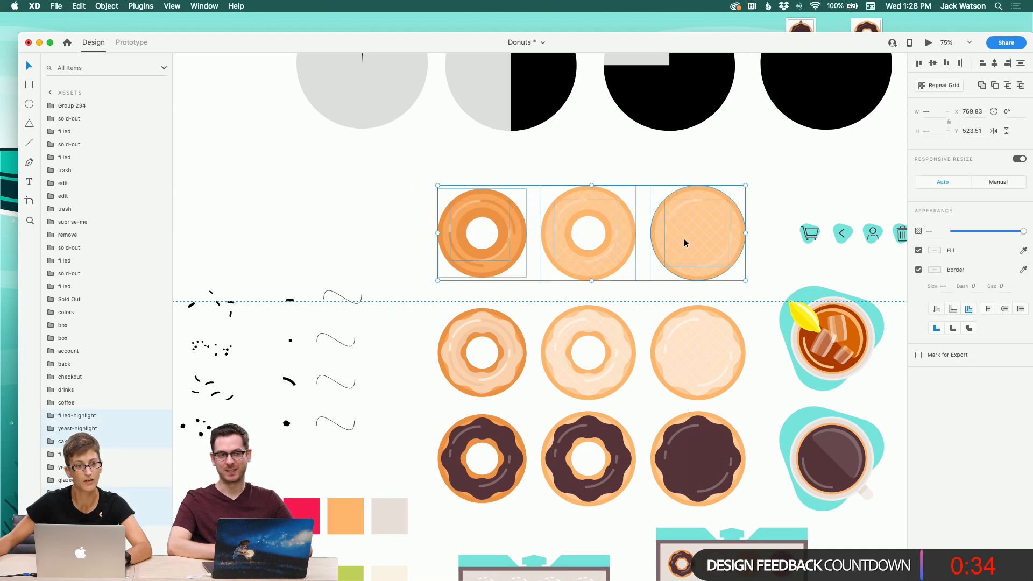
Step: Paste the three cake donuts into the Custom-Donut-Base artboard's carousel area
scroll(490, 239, "down", 1)
scroll(490, 239, "left", 1)
scroll(493, 239, "left", 20)
scroll(496, 238, "down", 12)
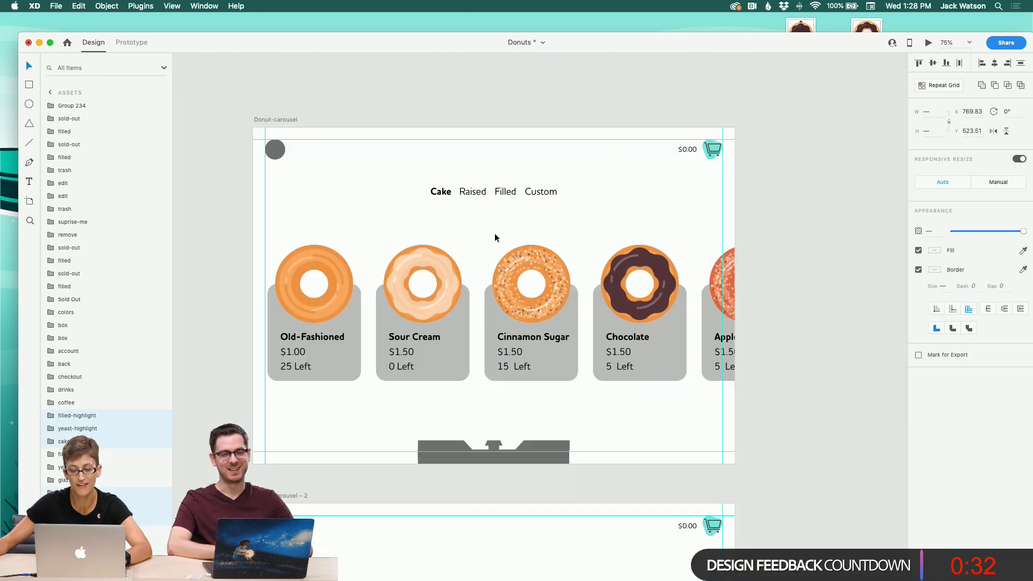
scroll(496, 237, "down", 10)
scroll(496, 237, "left", 10)
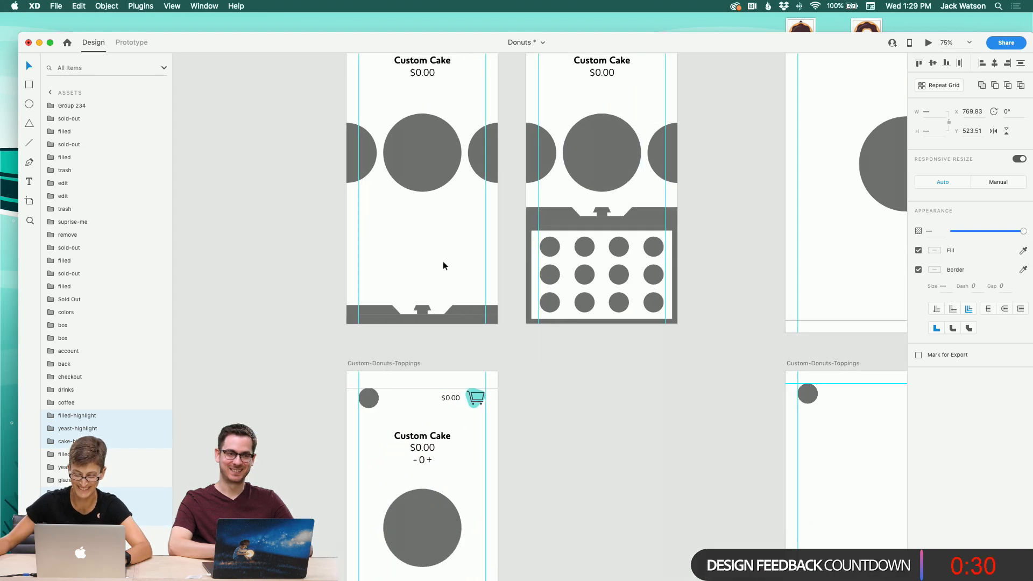
left_click(442, 260)
scroll(442, 260, "up", 1)
key("super+v")
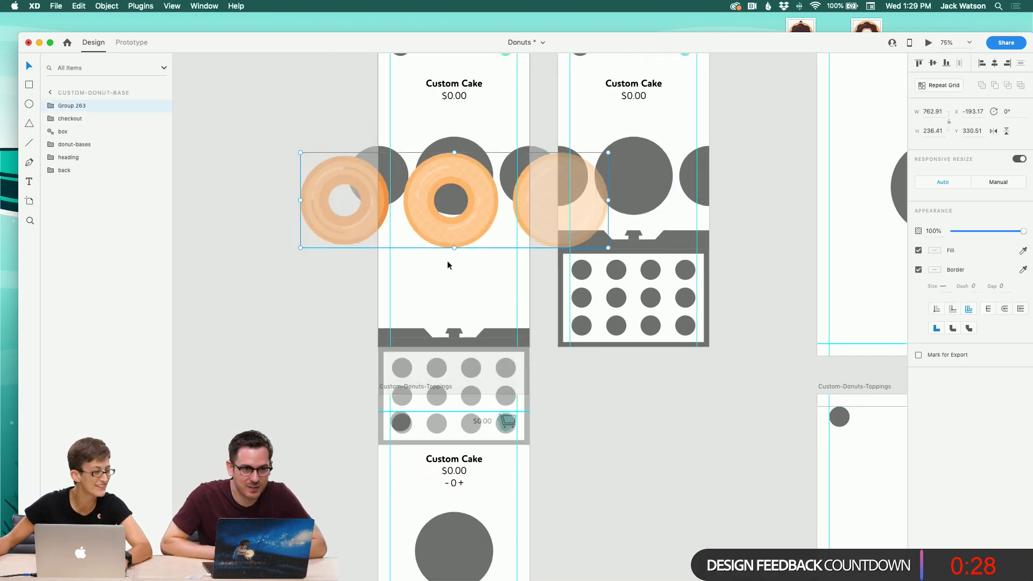
left_click(451, 285)
key("super+z")
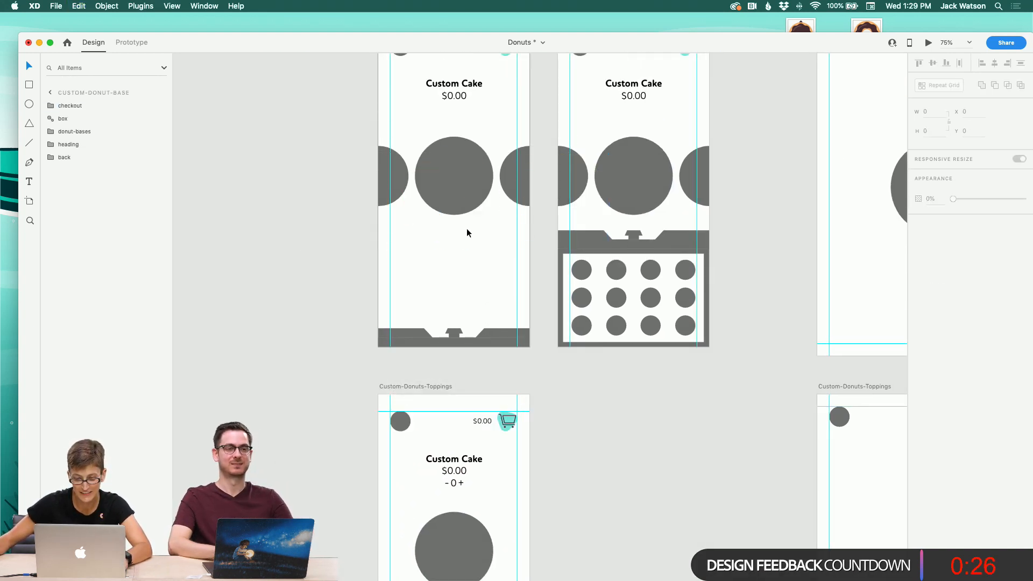
key("super+v")
Step: Inside the pasted group, move the side donuts next to the center one and align their vertical centers
left_click(50, 106)
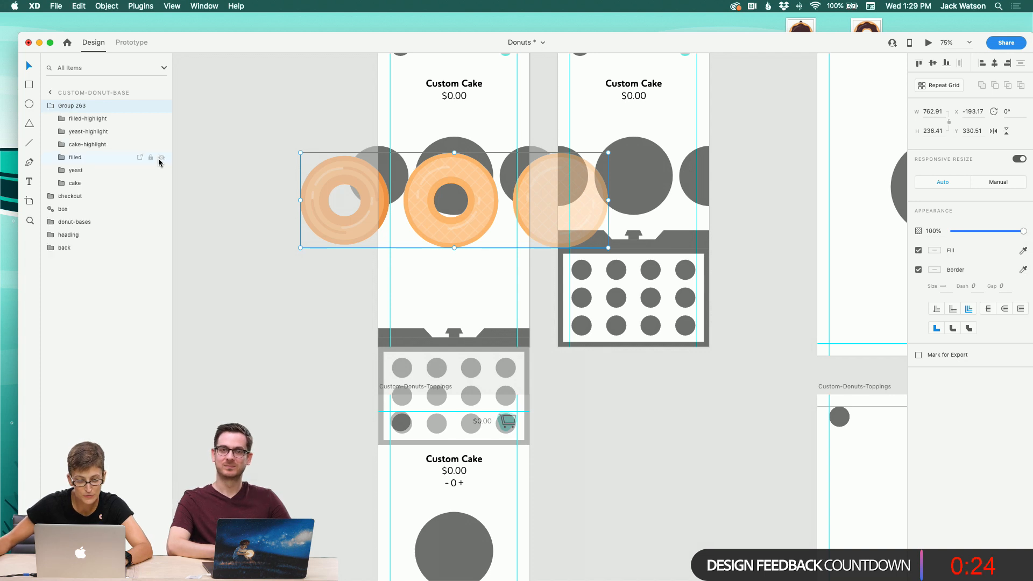
double_click(358, 223)
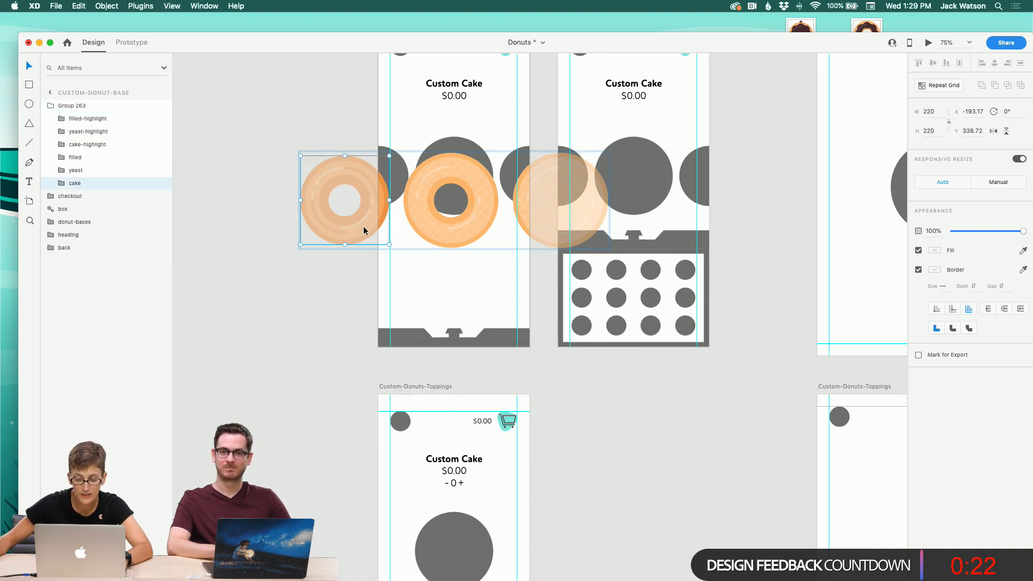
left_click_drag(362, 226, 378, 205)
left_click(481, 233)
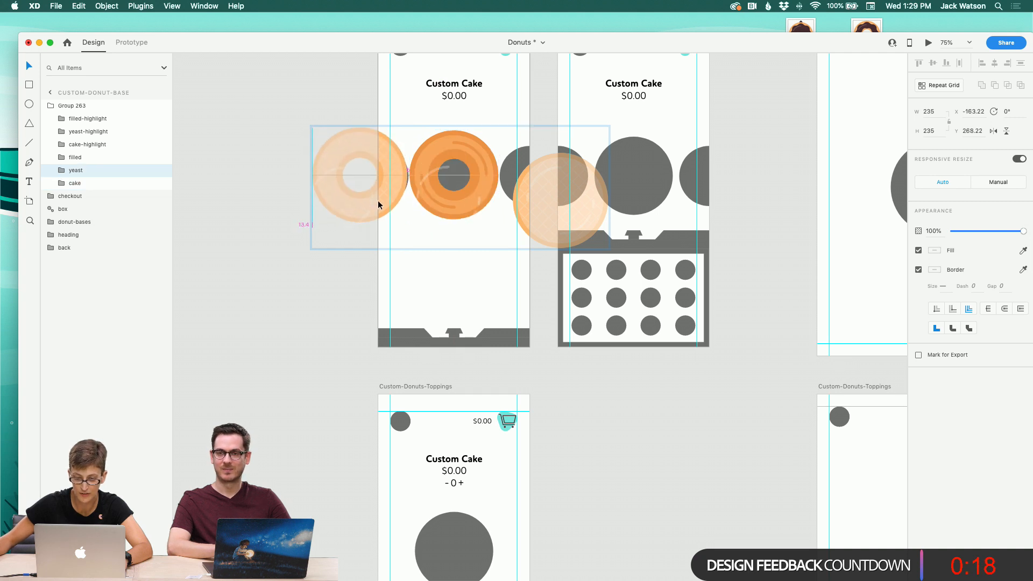
left_click_drag(524, 216, 513, 191)
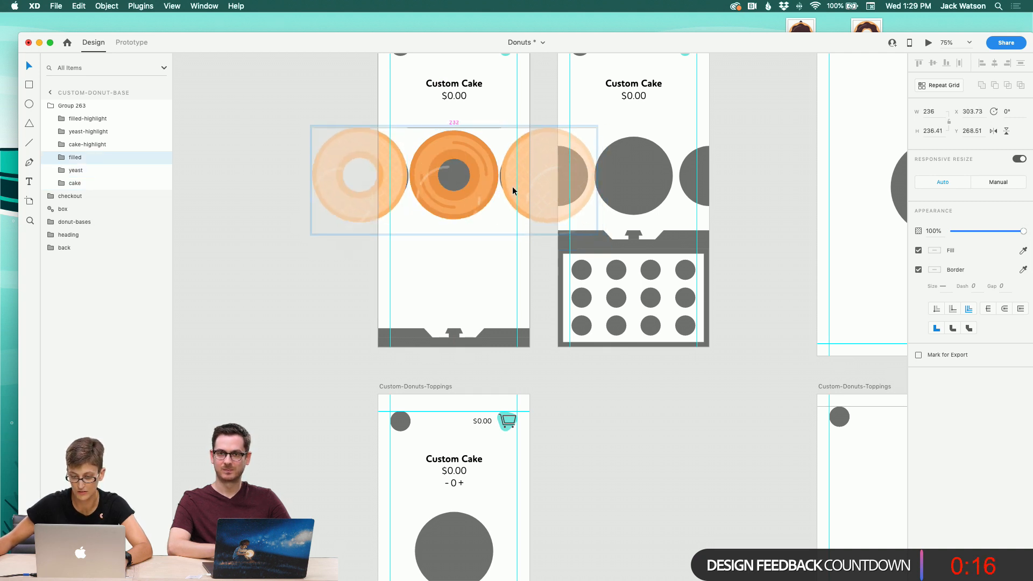
left_click(473, 191, "shift")
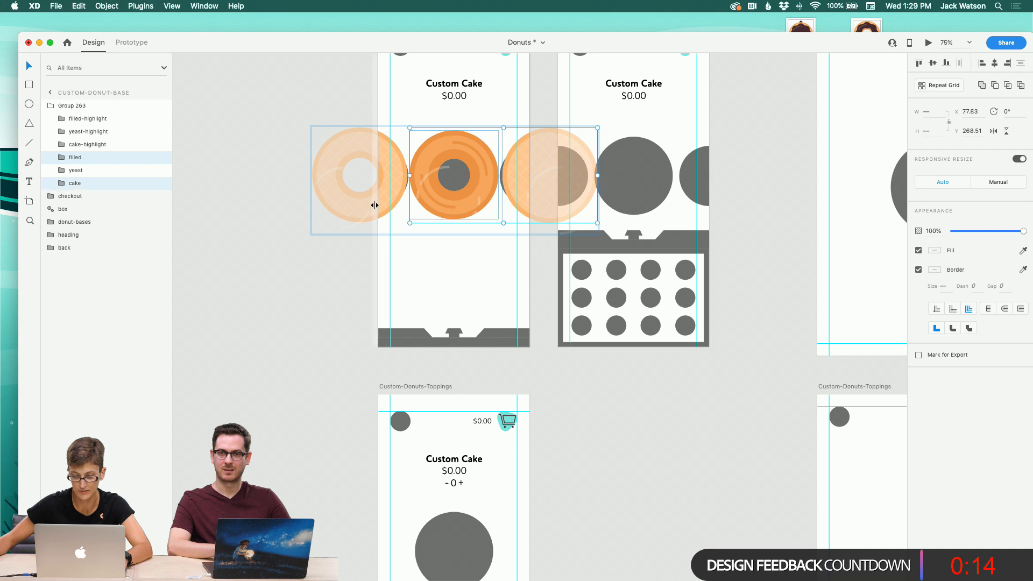
left_click(377, 204, "shift")
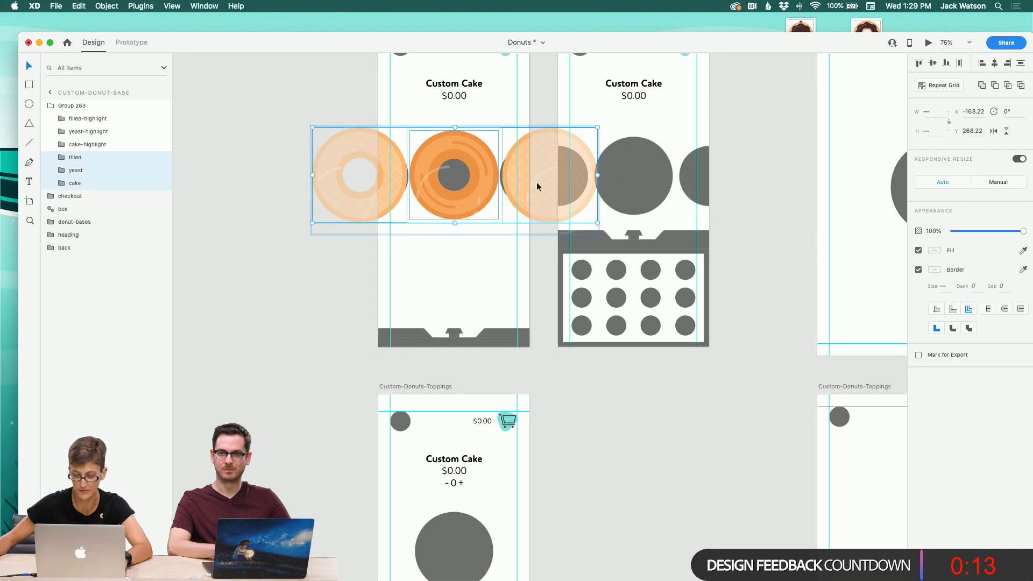
left_click(933, 64)
Step: Narrow the donut group slightly to fit the artboard and save the document
left_click(480, 249)
left_click(461, 193)
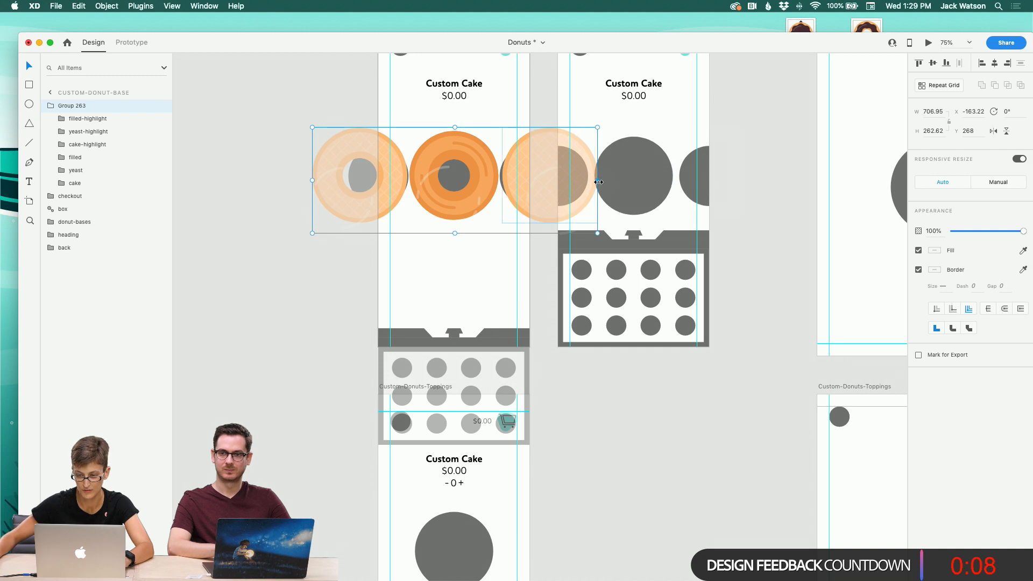
left_click_drag(597, 183, 585, 182)
key("z")
key("v")
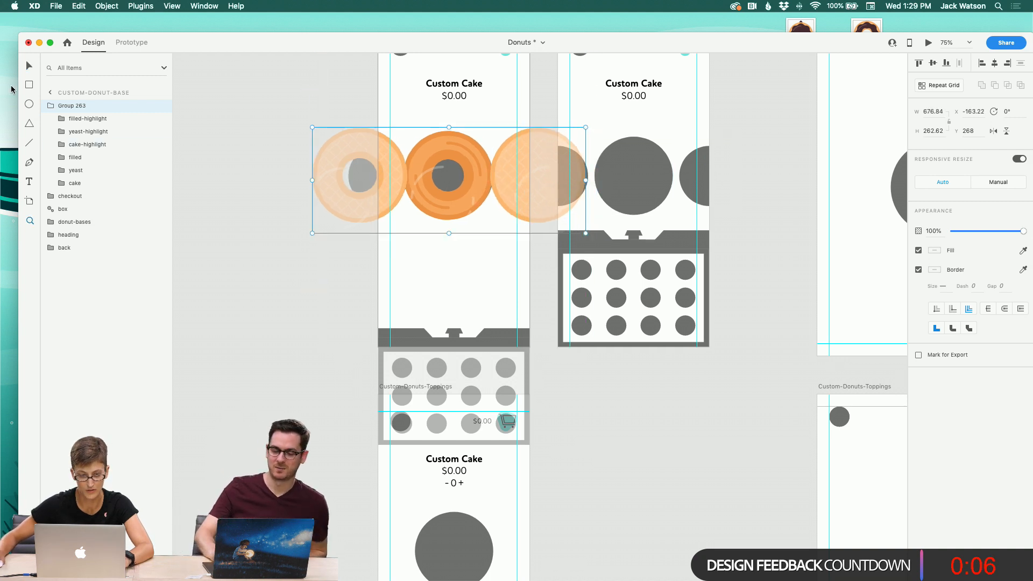
left_click(348, 241)
key("super+s")
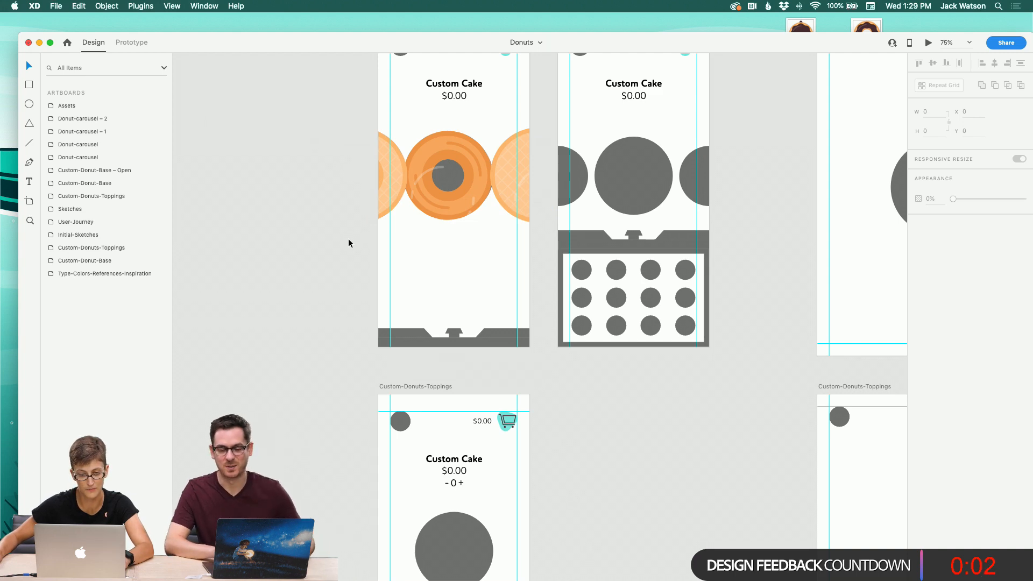
Step: Switch to Safari and open the Behance Daily Creative Challenge tab
mouse_move(309, 565)
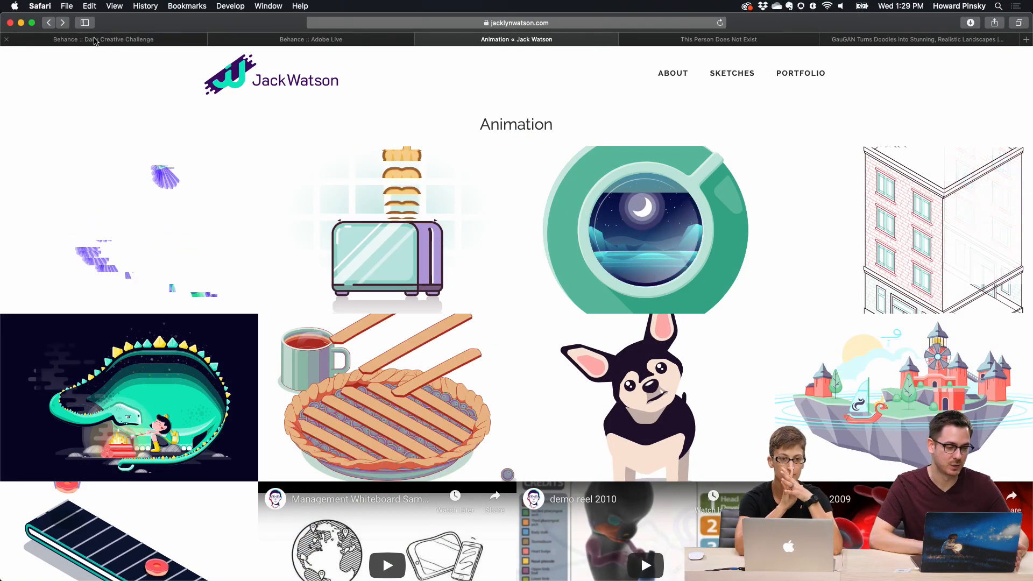
left_click(121, 39)
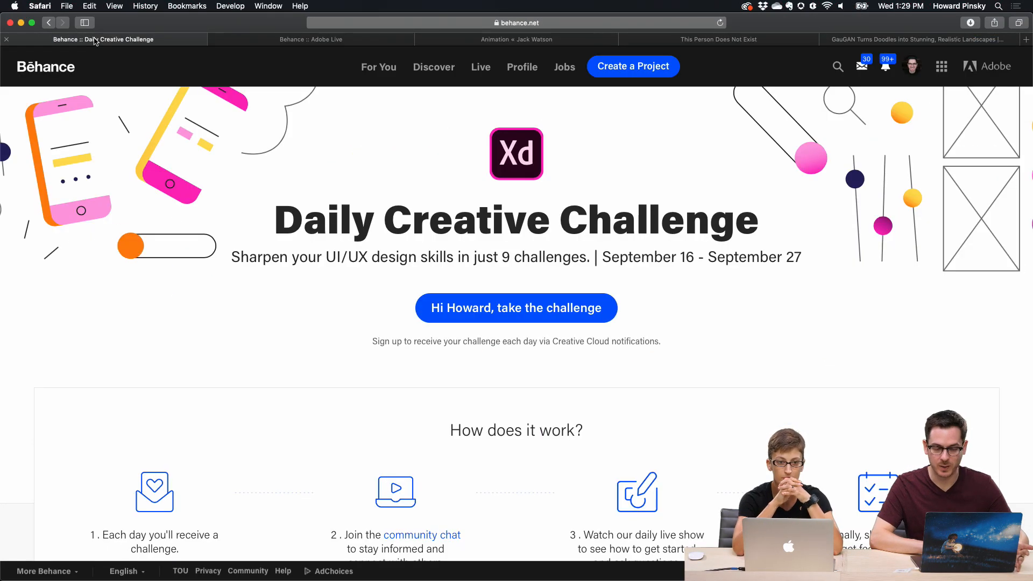
left_click(560, 20)
left_click(882, 238)
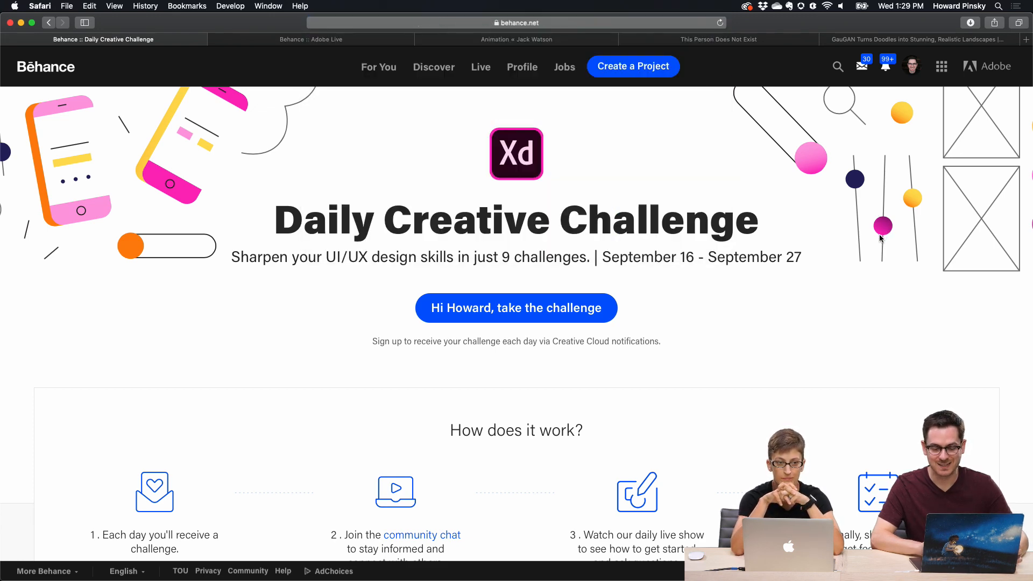
Step: Browse the Daily Creative Challenge page's list of daily challenges
scroll(854, 254, "down", 15)
scroll(855, 256, "up", 1)
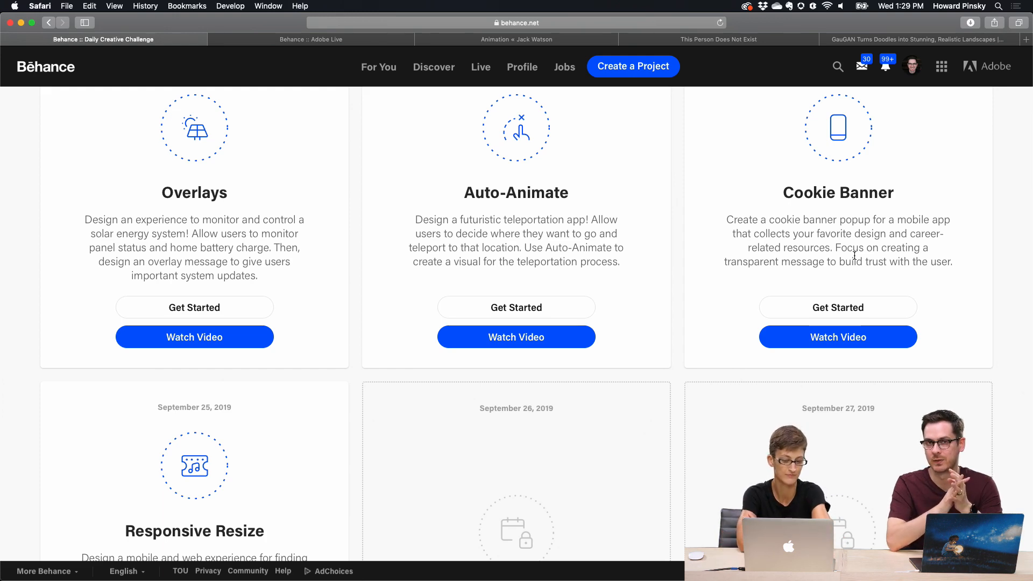
scroll(855, 256, "up", 10)
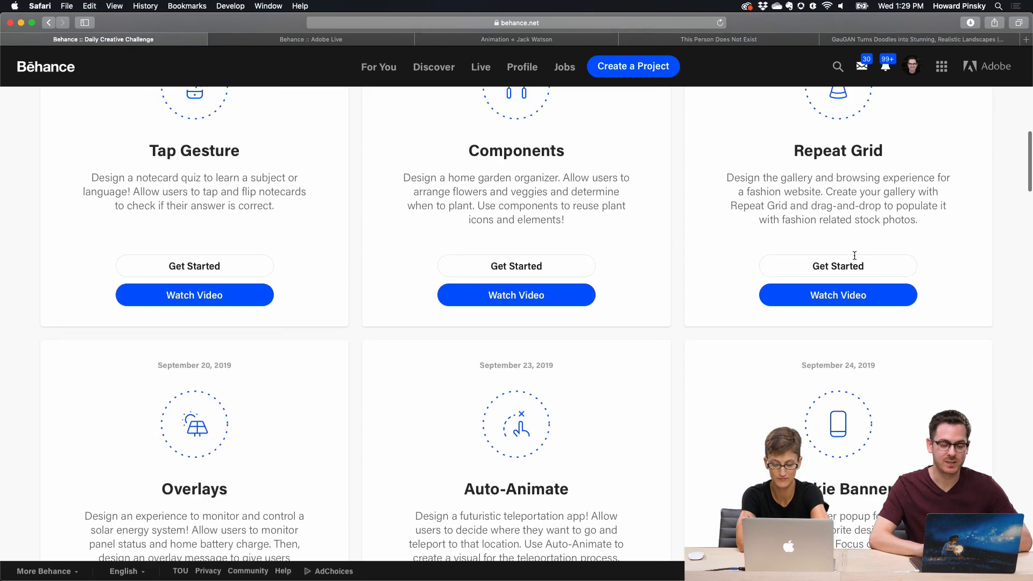
scroll(150, 302, "up", 1)
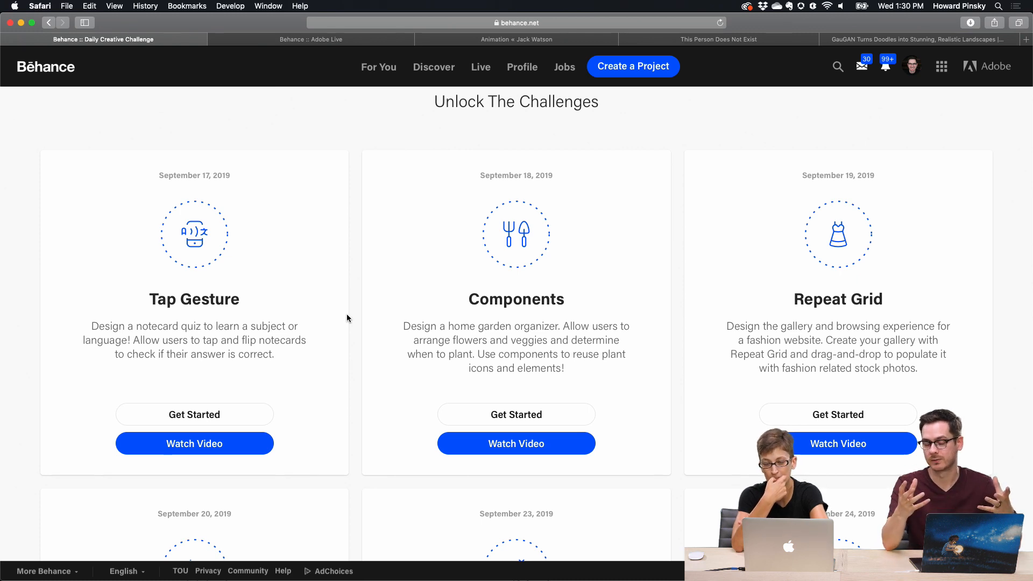
scroll(347, 318, "down", 2)
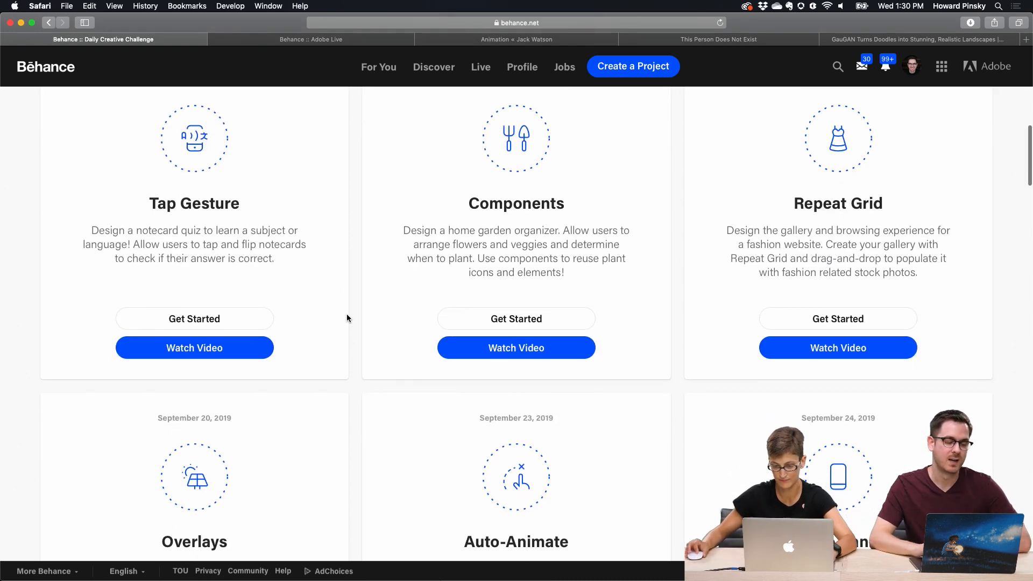
scroll(347, 318, "up", 1)
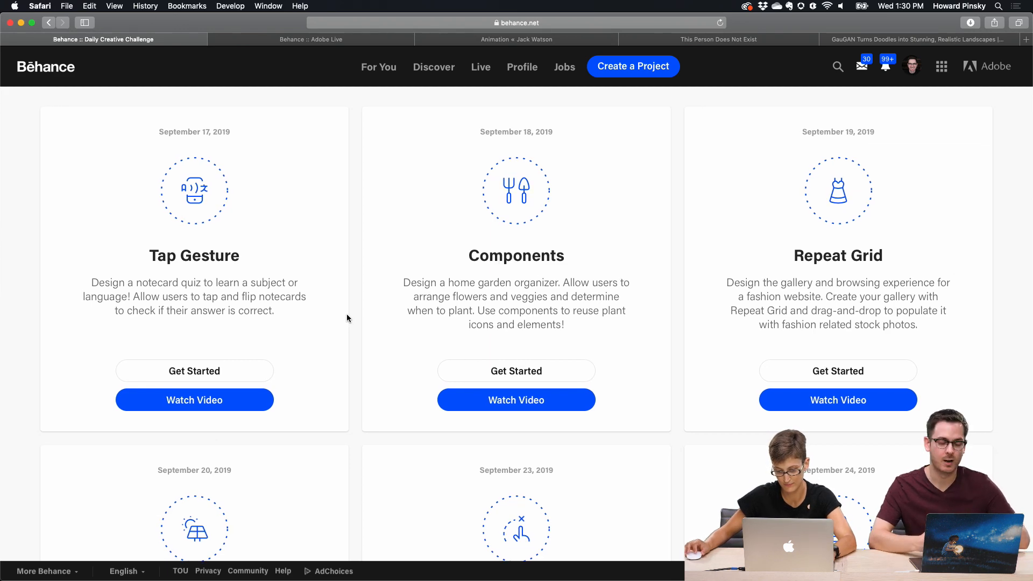
scroll(347, 318, "down", 10)
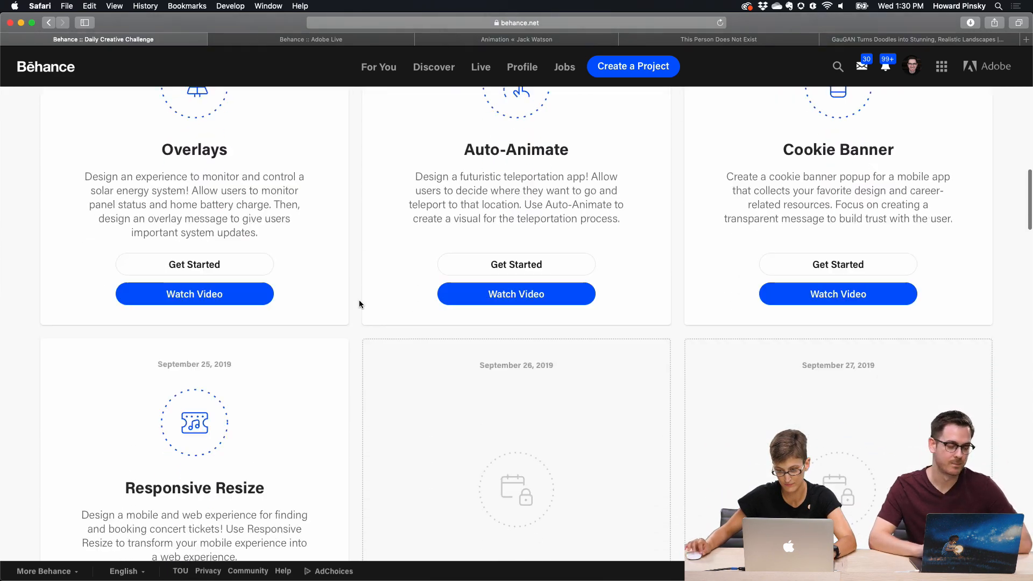
scroll(360, 305, "down", 1)
scroll(360, 305, "down", 3)
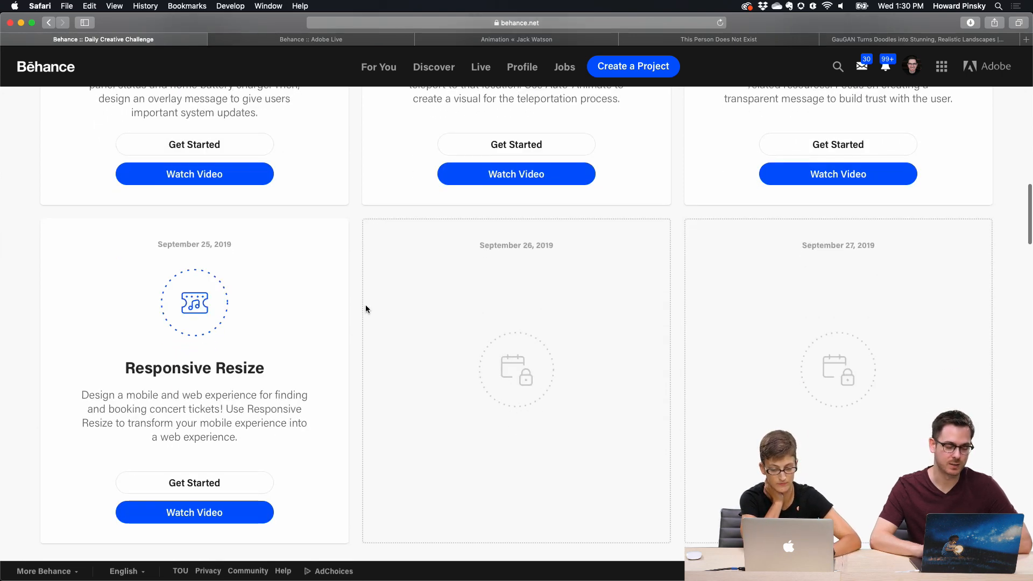
Step: Switch to Discord and open the Day 6 cookie banner prototype shared in the current-challenge channel
mouse_move(547, 576)
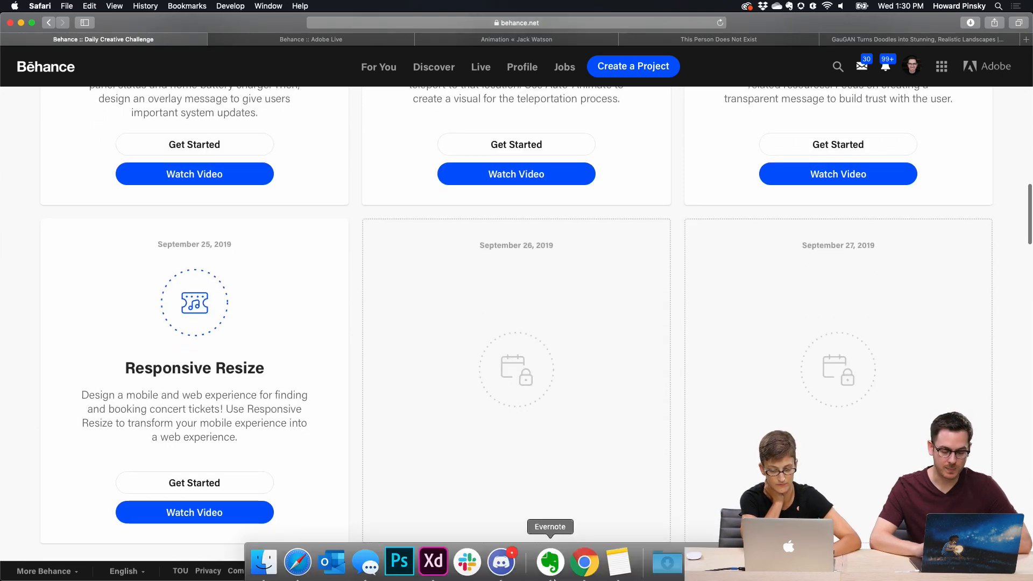
left_click(502, 560)
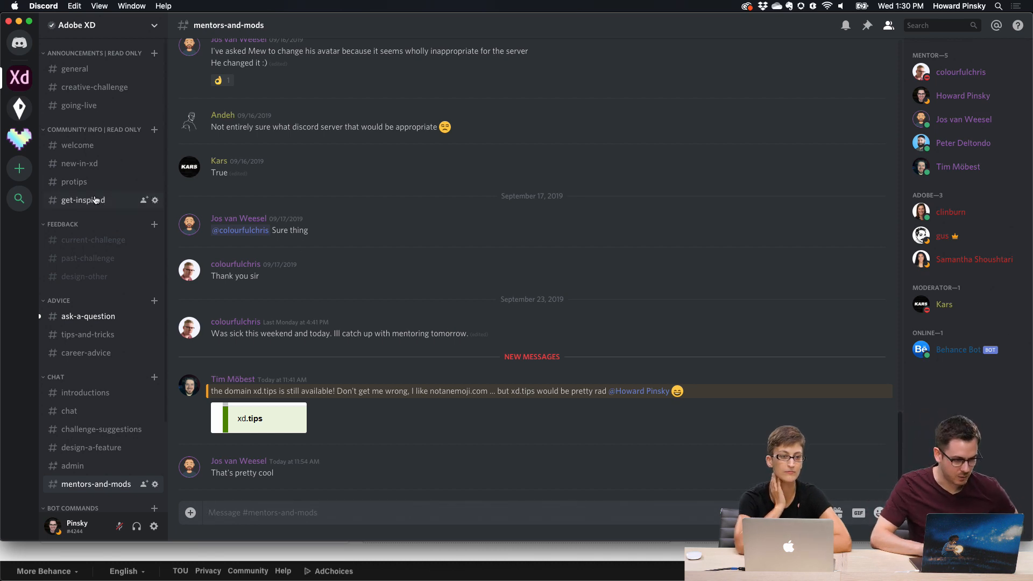
left_click(99, 245)
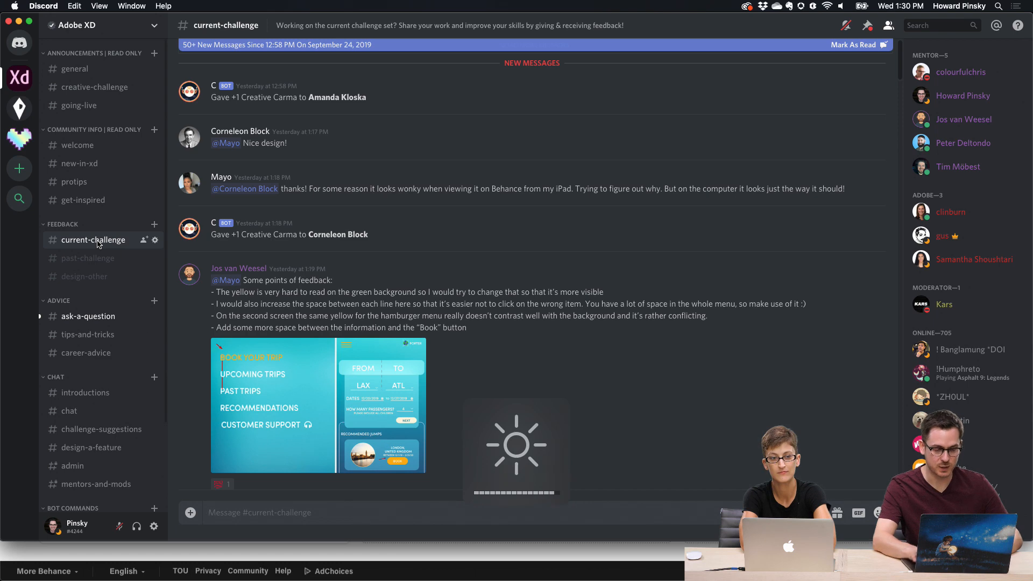
scroll(466, 366, "down", 20)
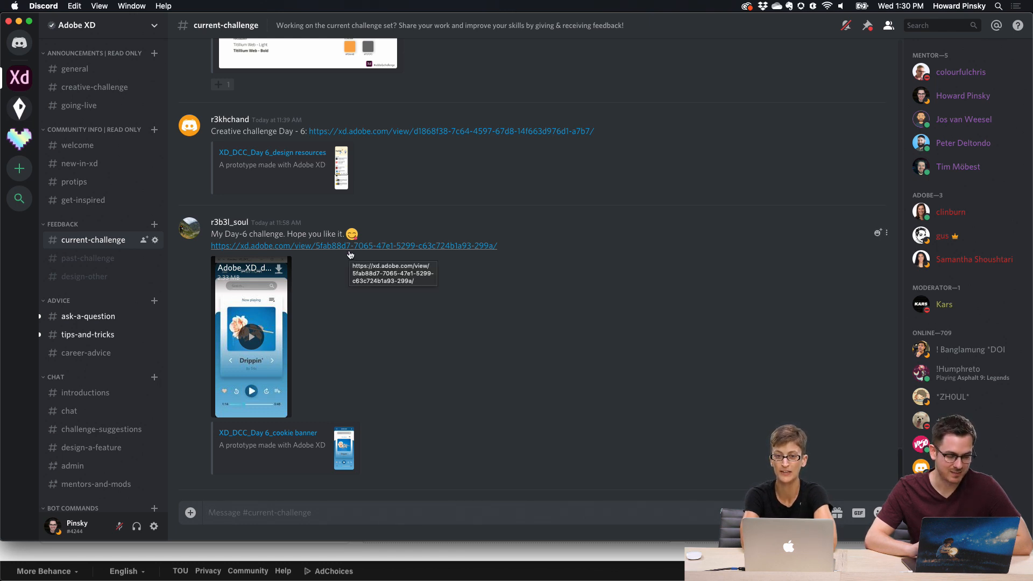
left_click(380, 246)
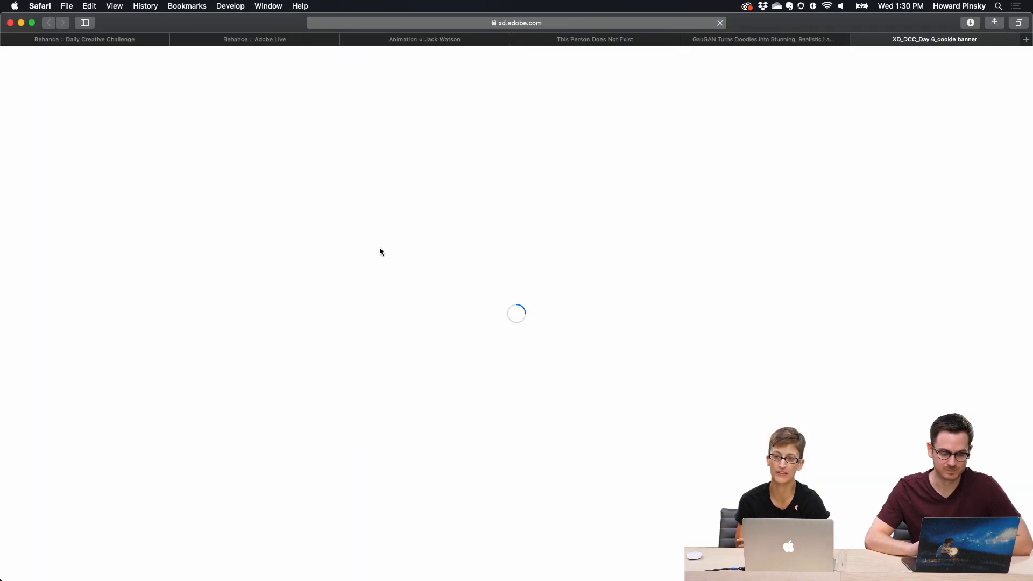
left_click(121, 39)
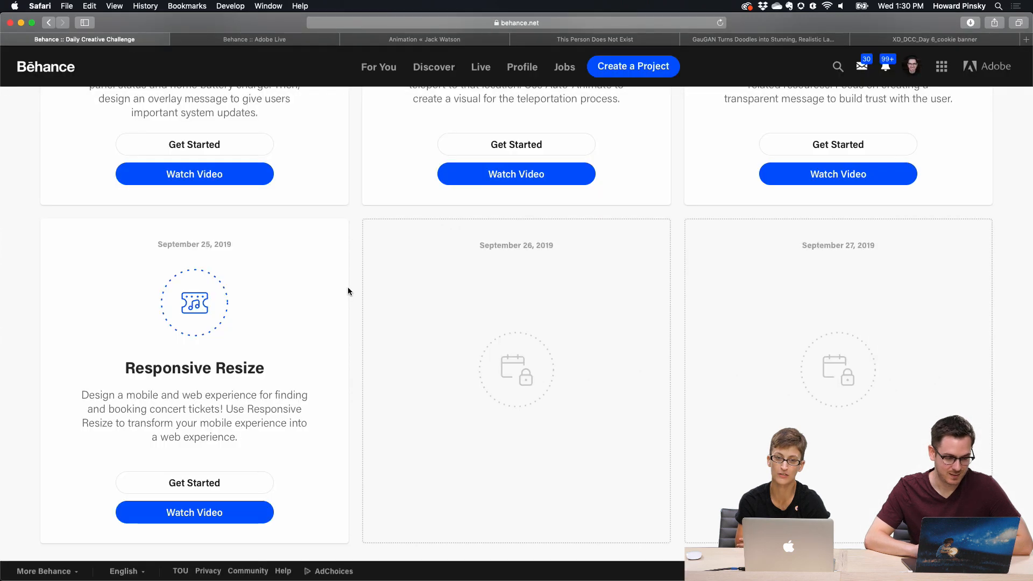
scroll(348, 291, "up", 10)
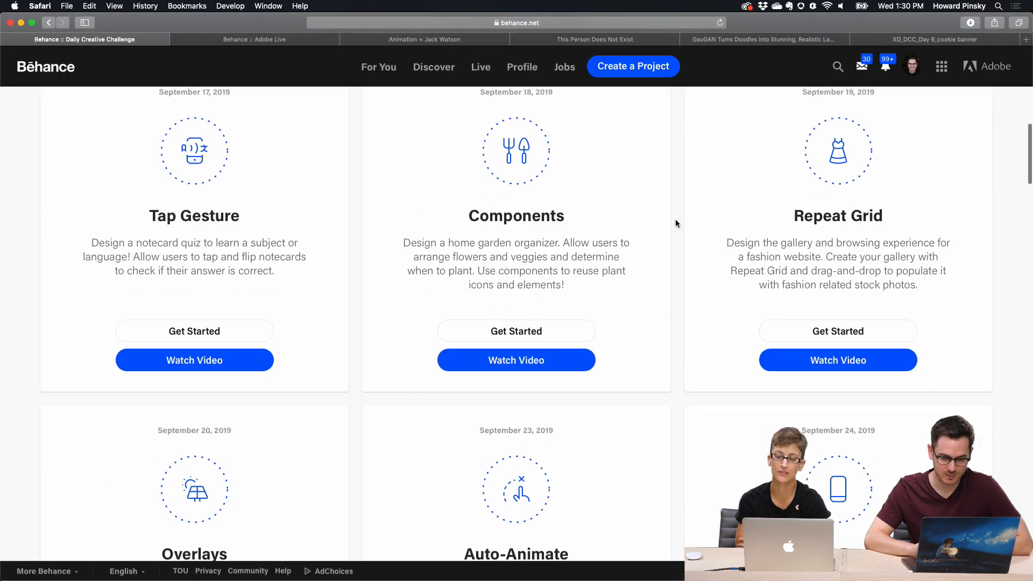
scroll(677, 223, "down", 4)
left_click(910, 39)
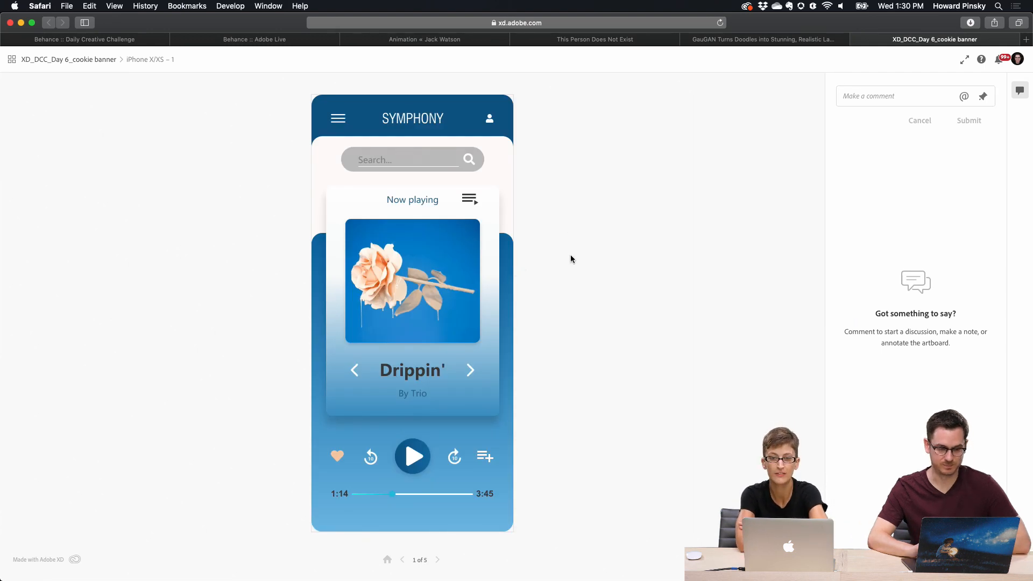
Step: Click through the Day 6 cookie banner prototype, trying its search field and Allow cookies button
left_click(504, 254)
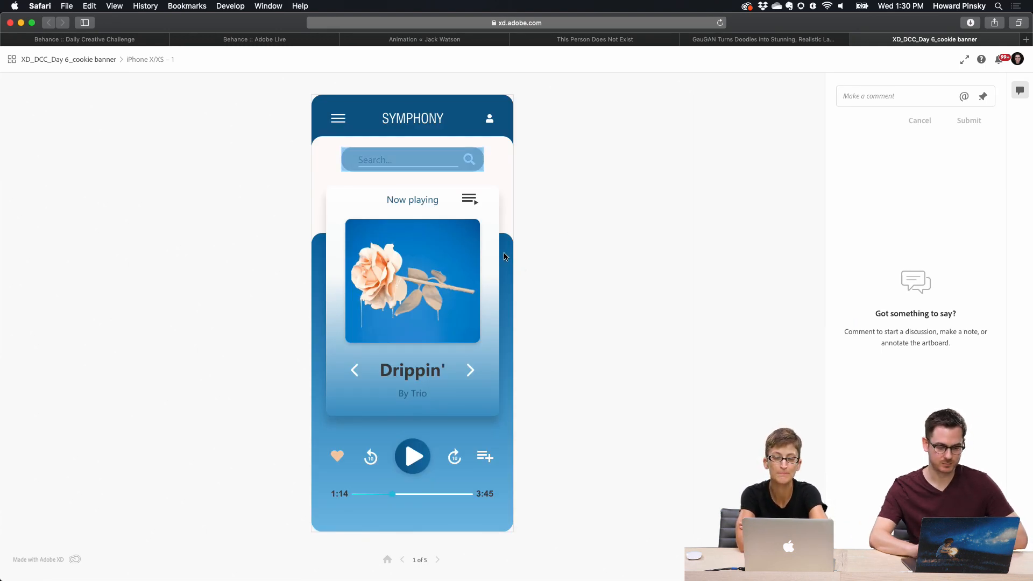
left_click(397, 160)
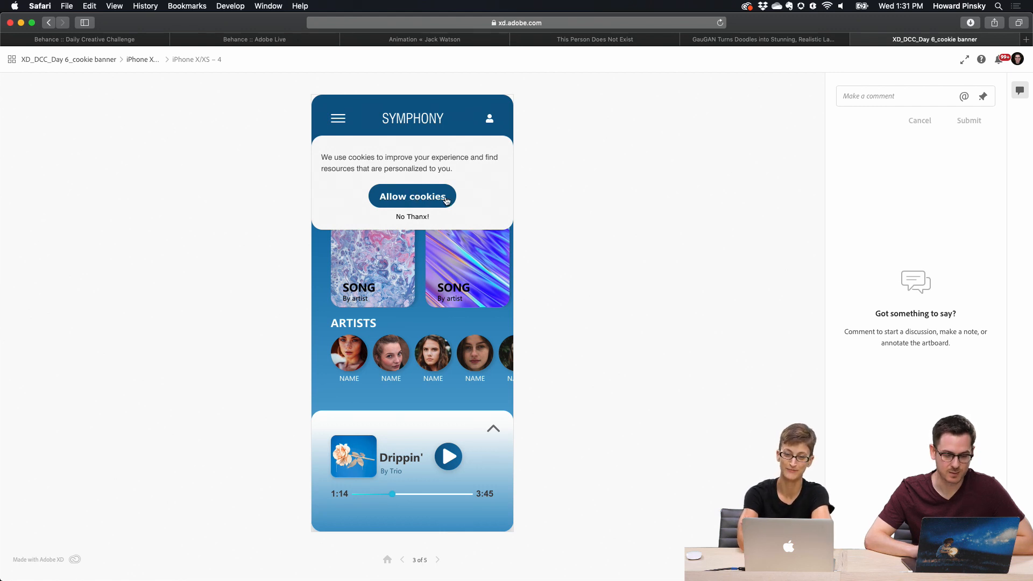
left_click(436, 200)
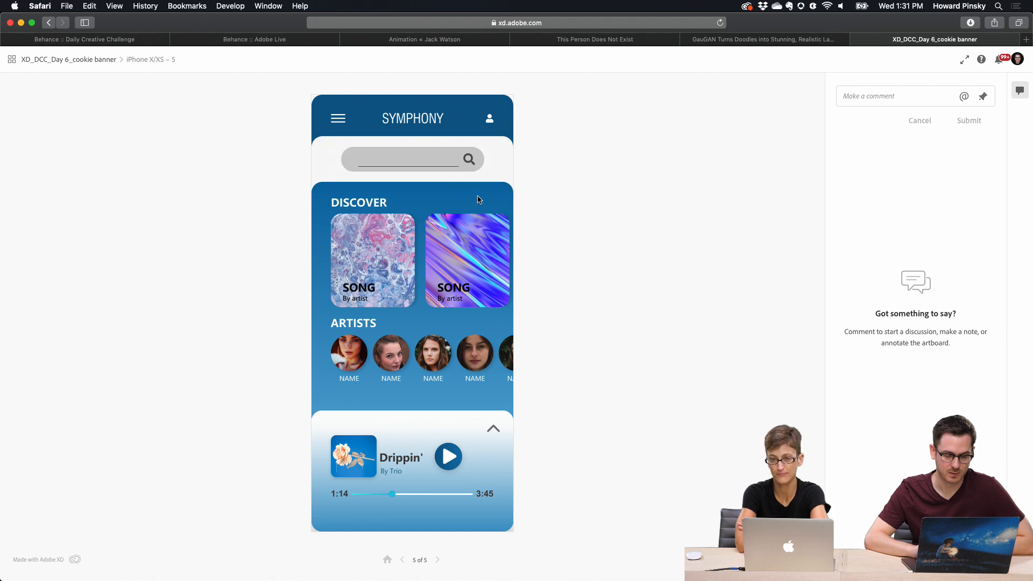
left_click(389, 562)
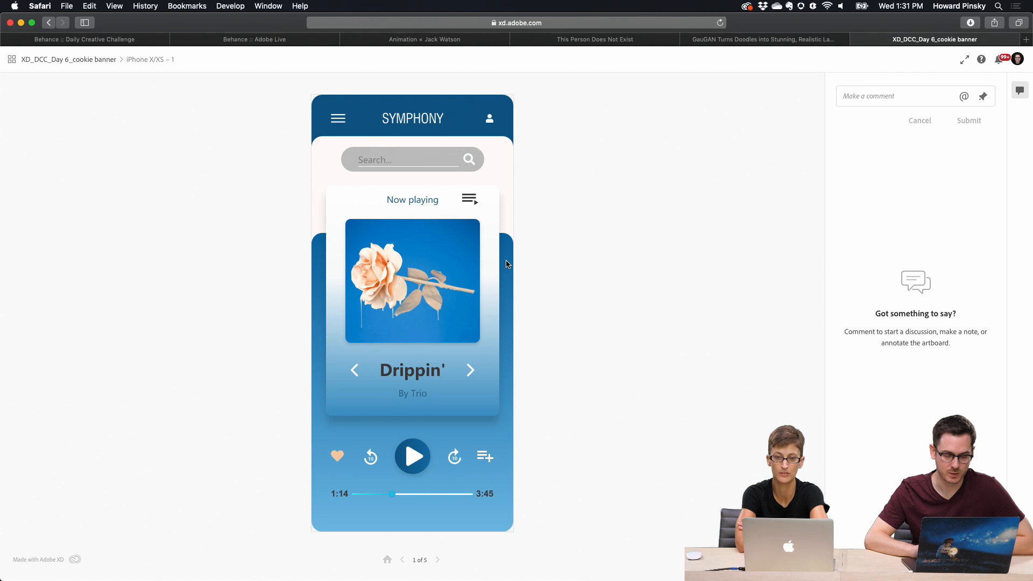
left_click(451, 163)
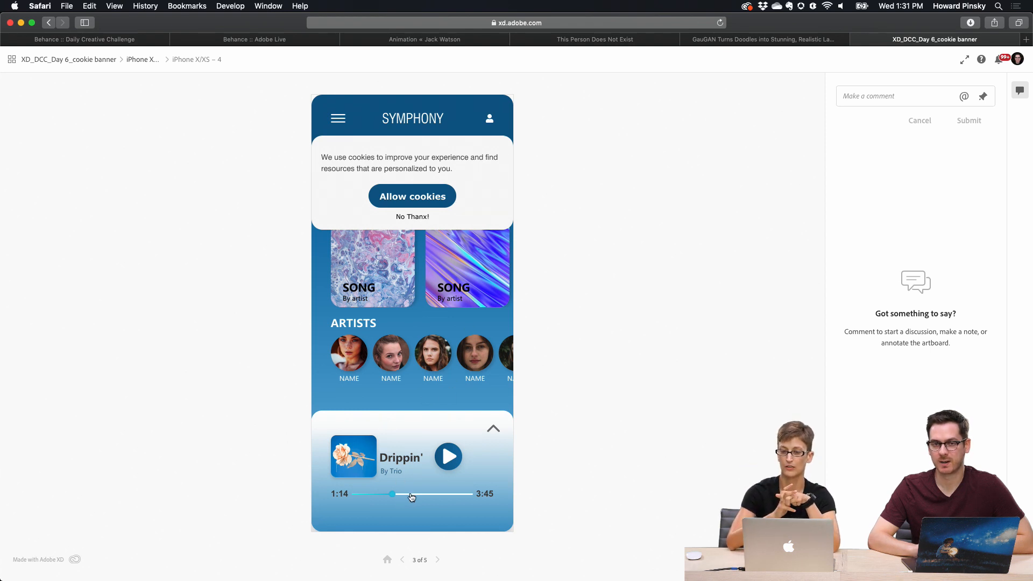
left_click(388, 560)
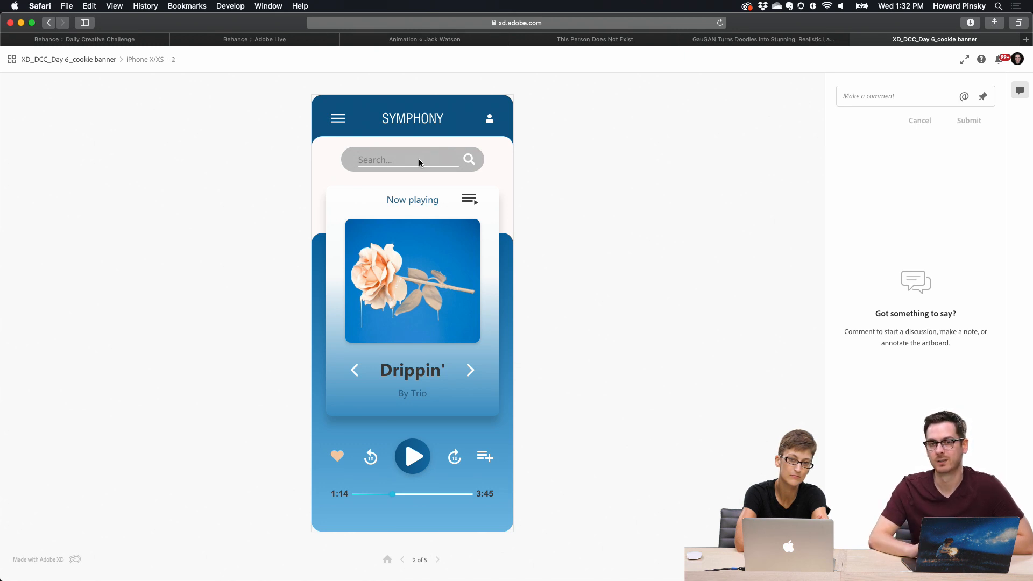
left_click(419, 159)
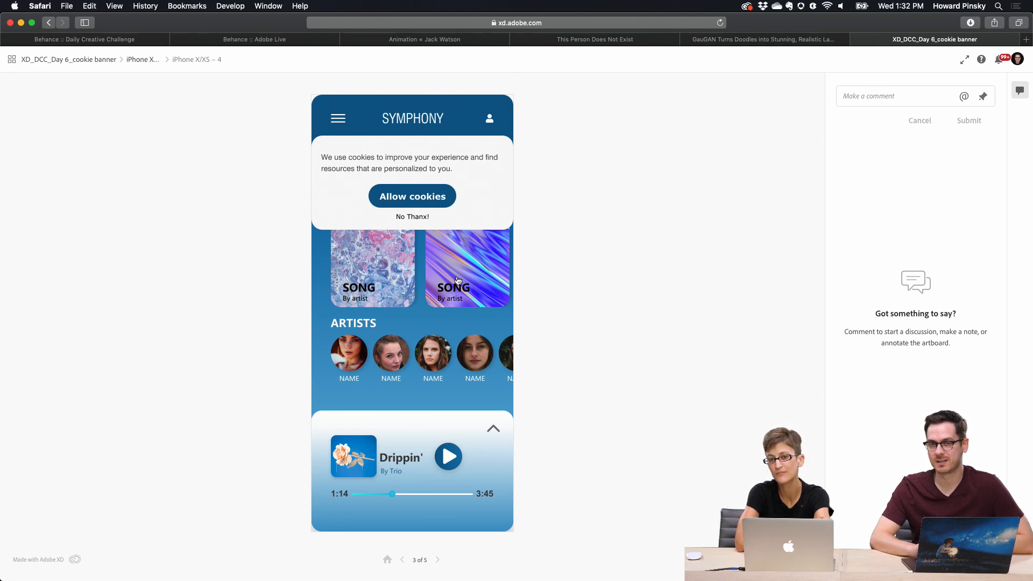
left_click(438, 205)
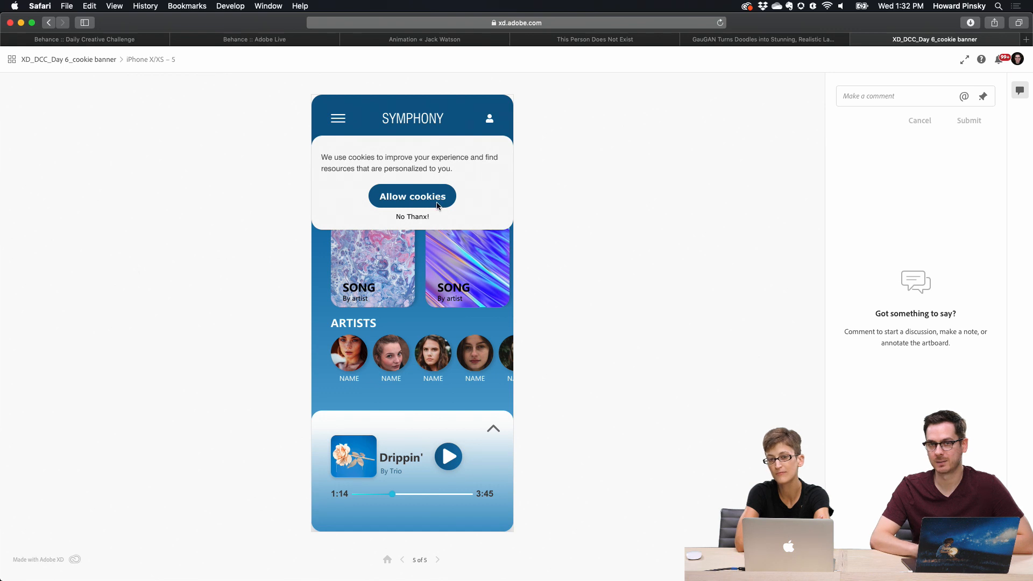
left_click(438, 205)
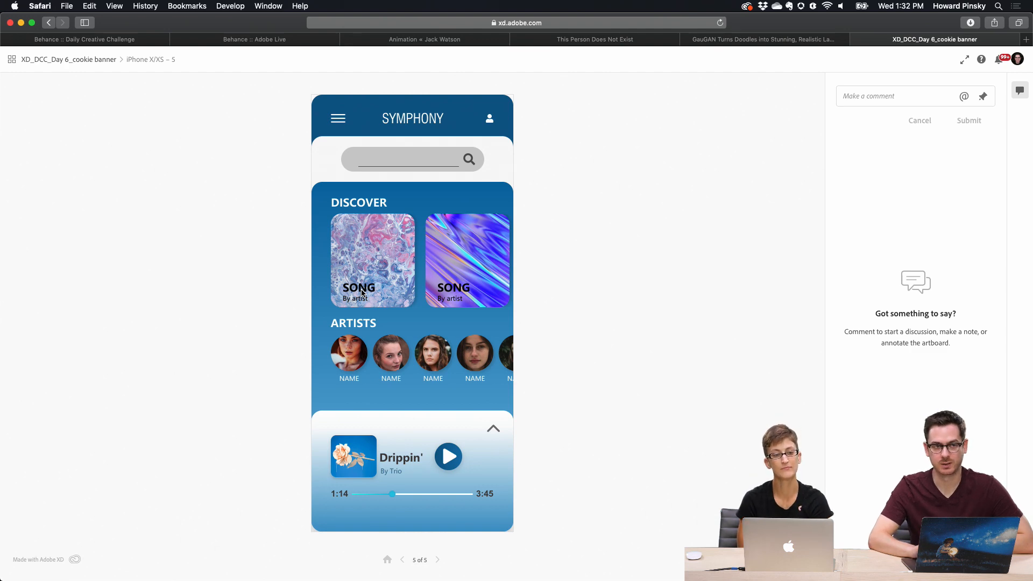
Step: Switch to Discord and open the Day 6 design resources prototype link from the current-challenge channel
left_click(502, 560)
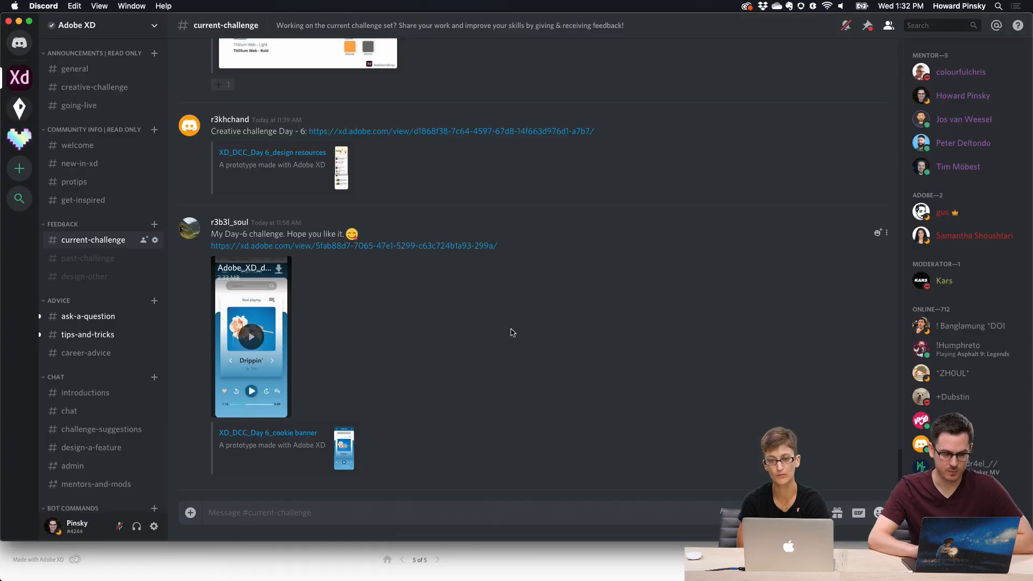
scroll(512, 333, "up", 2)
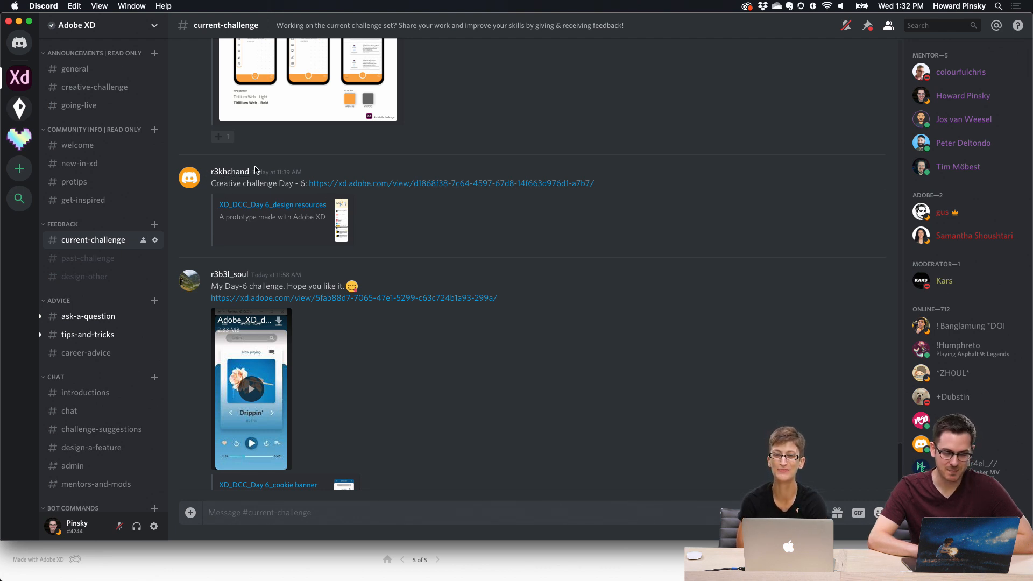
left_click(361, 184)
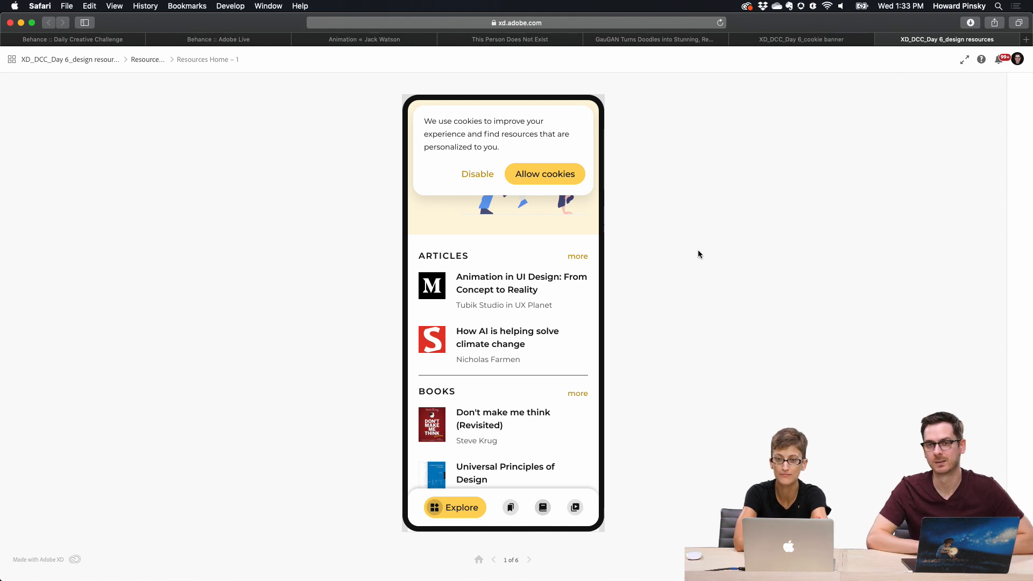
Step: Click through the design resources prototype's cookie banner and its bottom navigation tabs
left_click(541, 178)
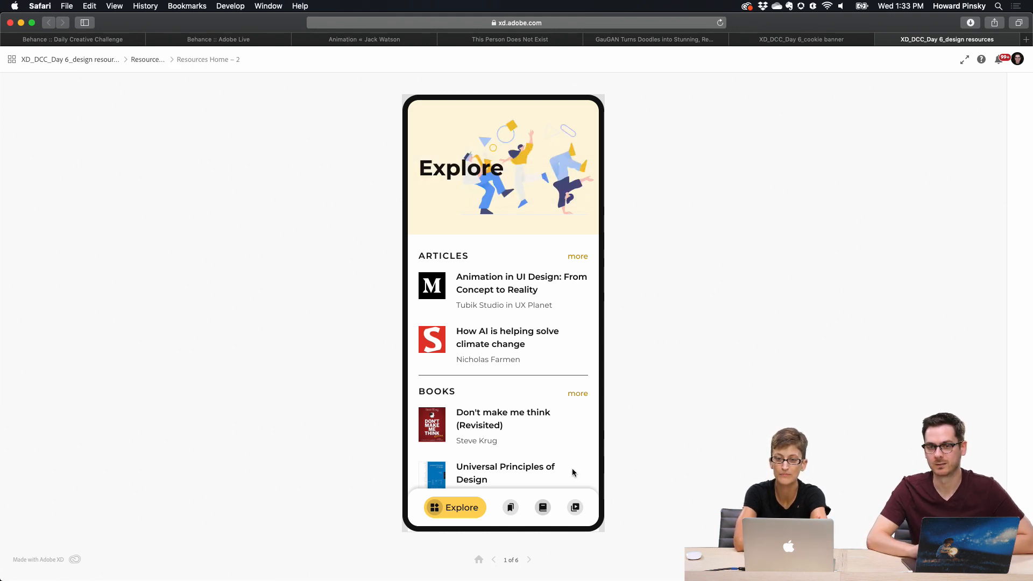
left_click(511, 506)
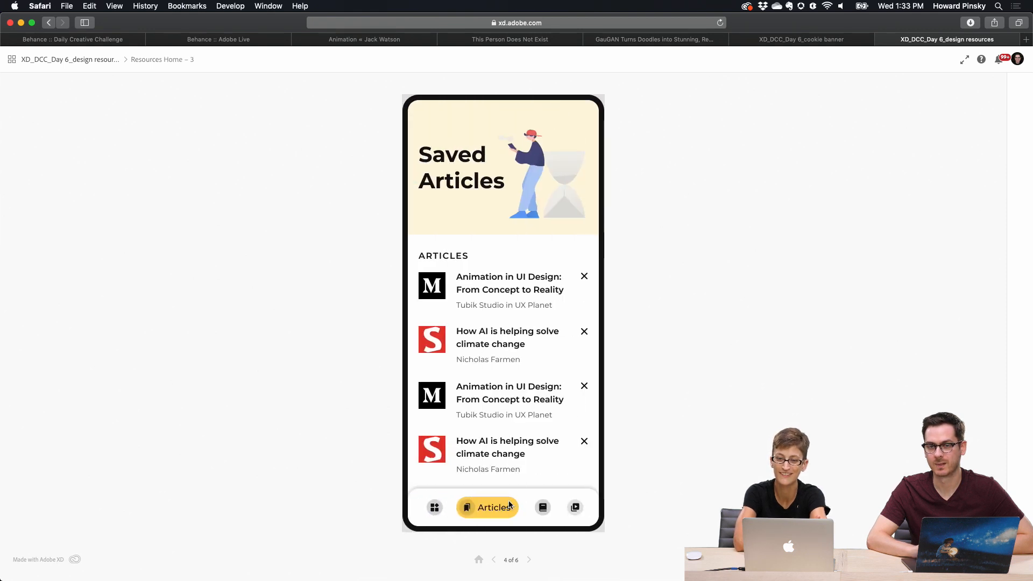
left_click(543, 508)
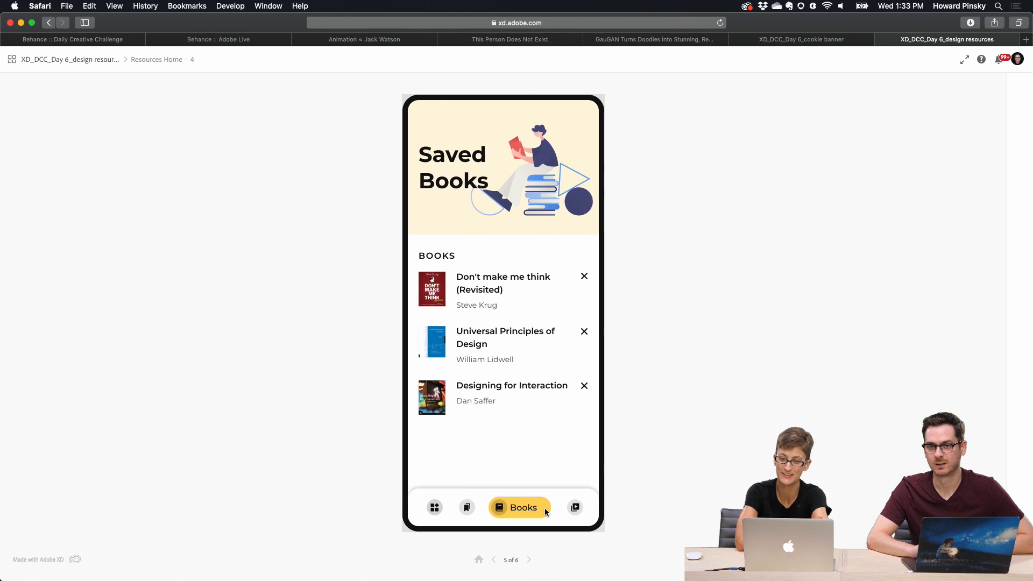
left_click(575, 509)
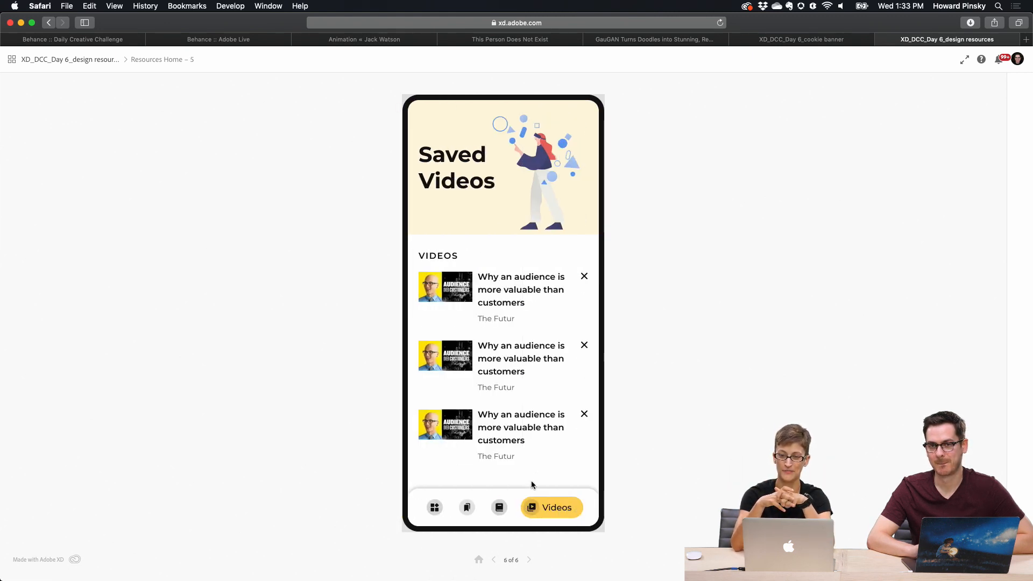
left_click(430, 512)
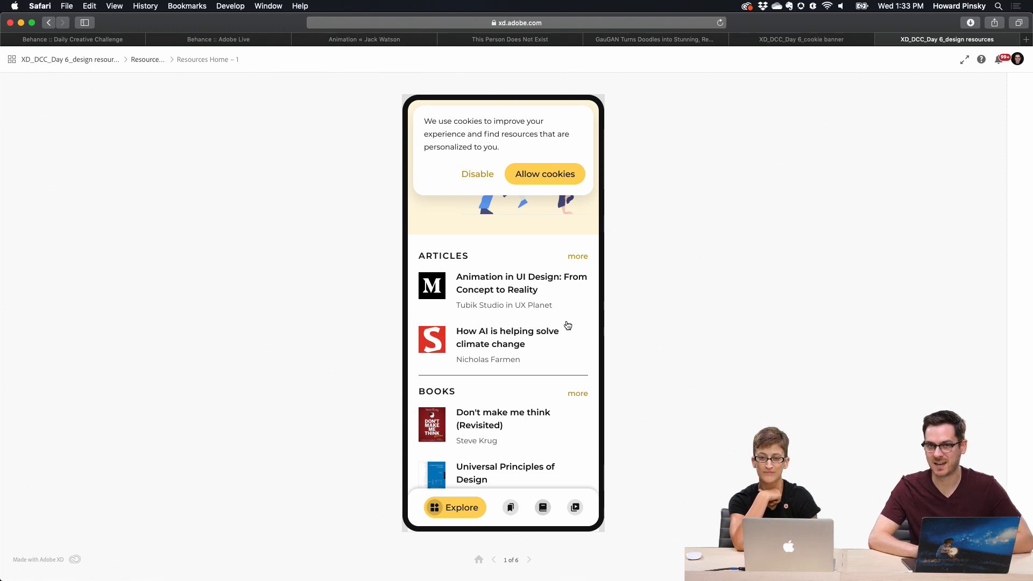
left_click(514, 508)
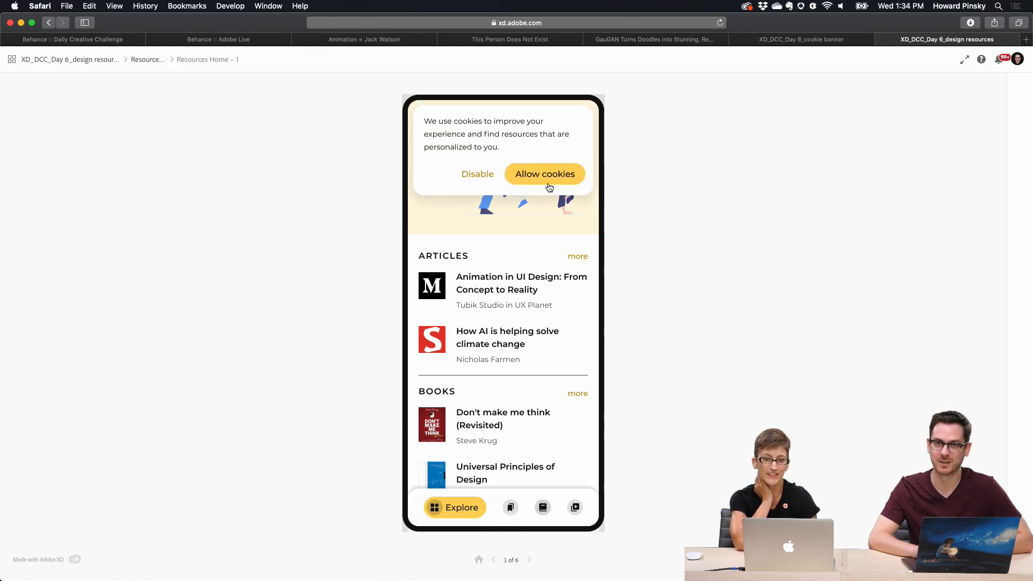
left_click(548, 177)
left_click(510, 508)
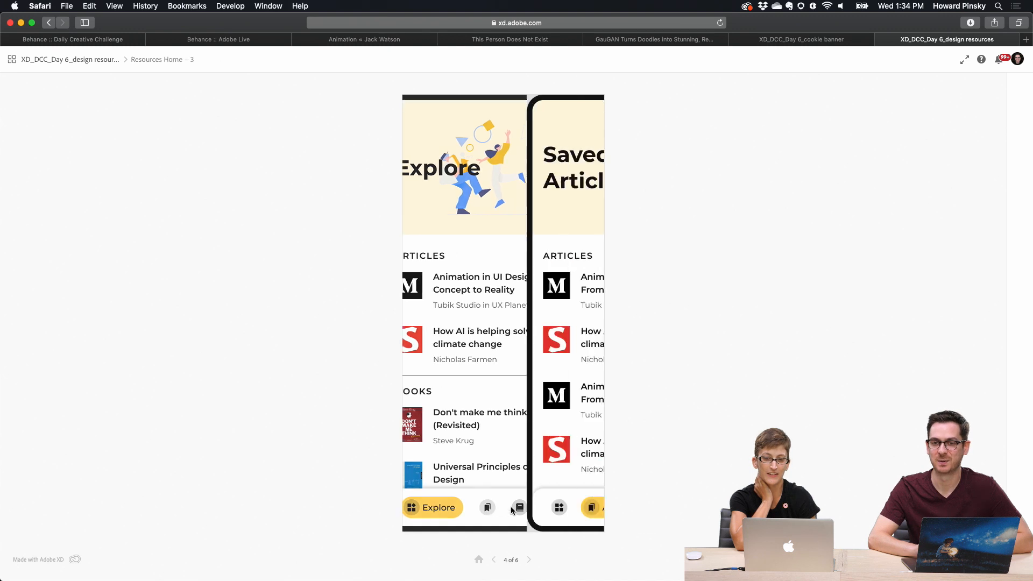
left_click(546, 507)
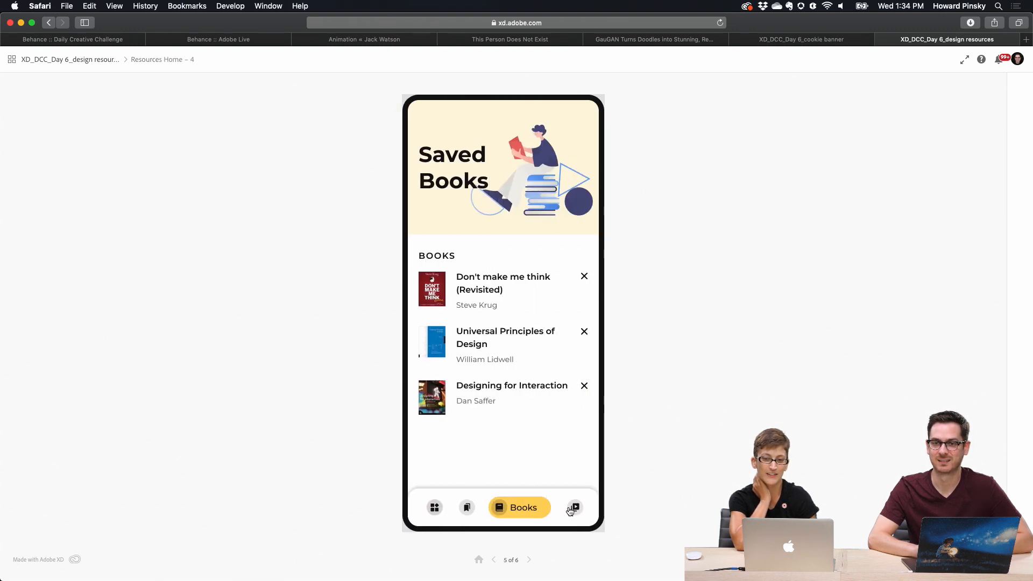
Step: View the prototype's Videos tab, then switch to Discord and open the shared Design Resource Finder Behance project link
left_click(576, 508)
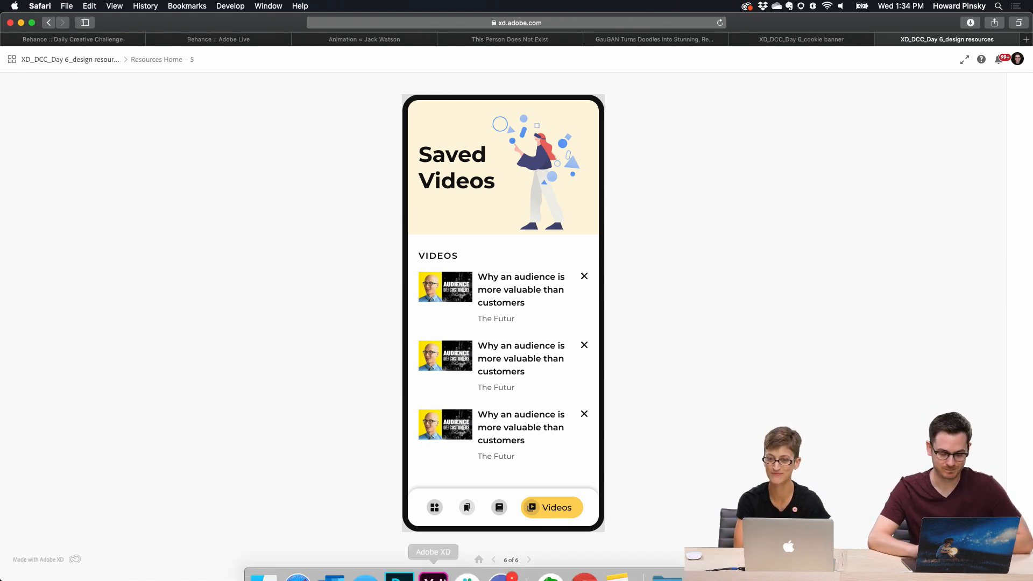
left_click(501, 575)
scroll(478, 320, "up", 5)
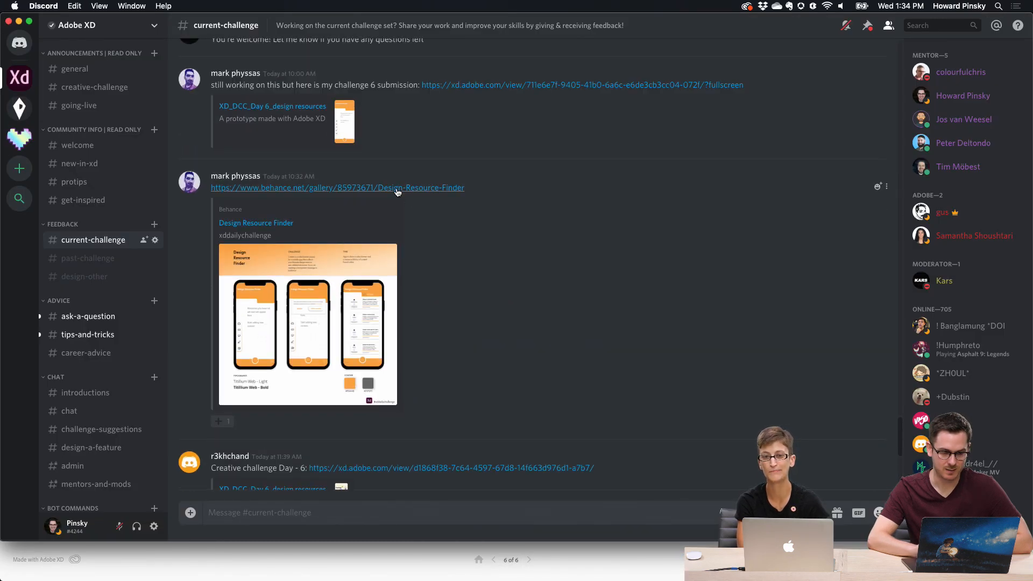
left_click(397, 188)
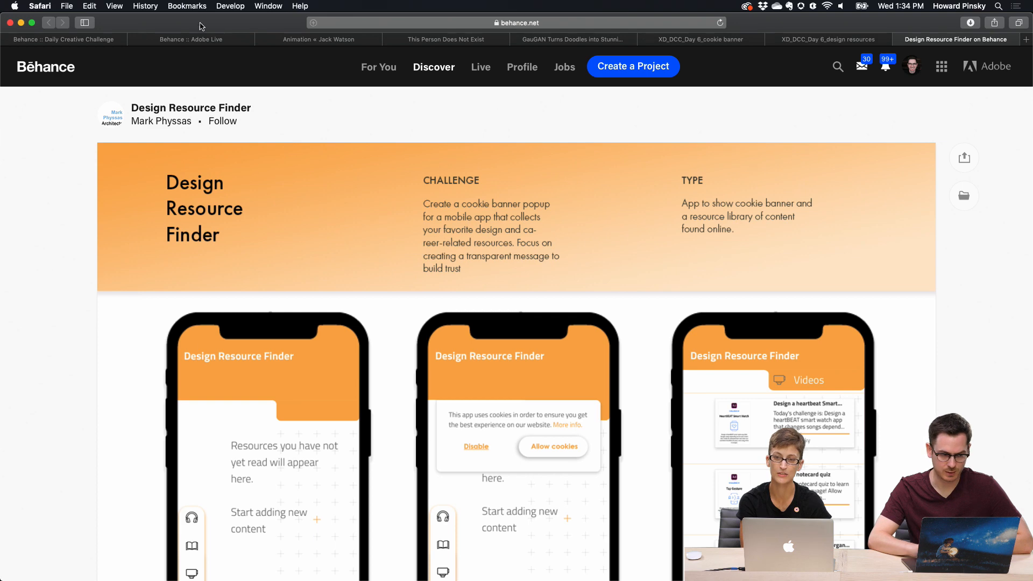
Step: Compare the Cookie Banner card on the Daily Creative Challenge page with the Design Resource Finder project's screens
left_click(84, 39)
scroll(362, 178, "up", 5)
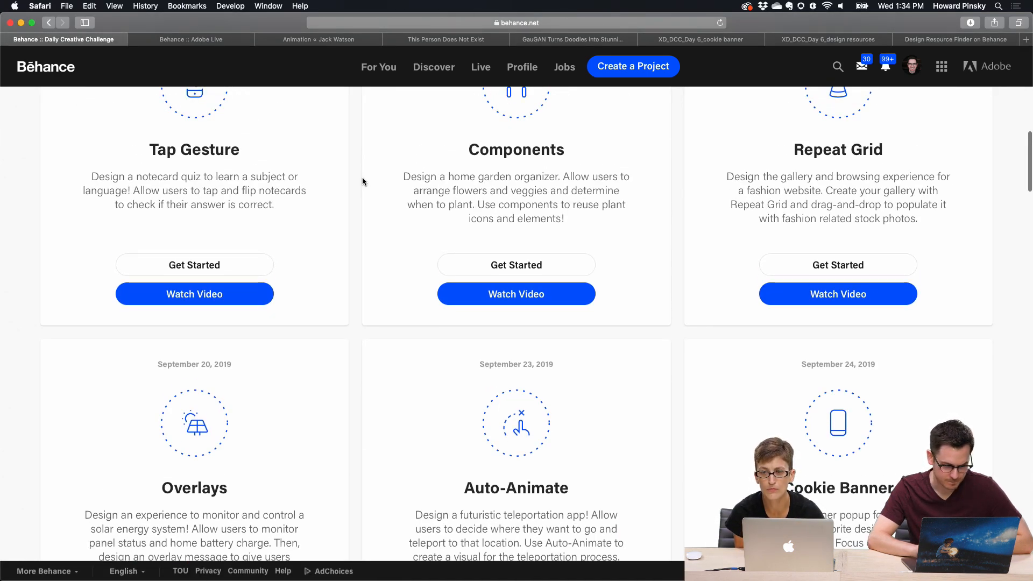
scroll(363, 179, "down", 2)
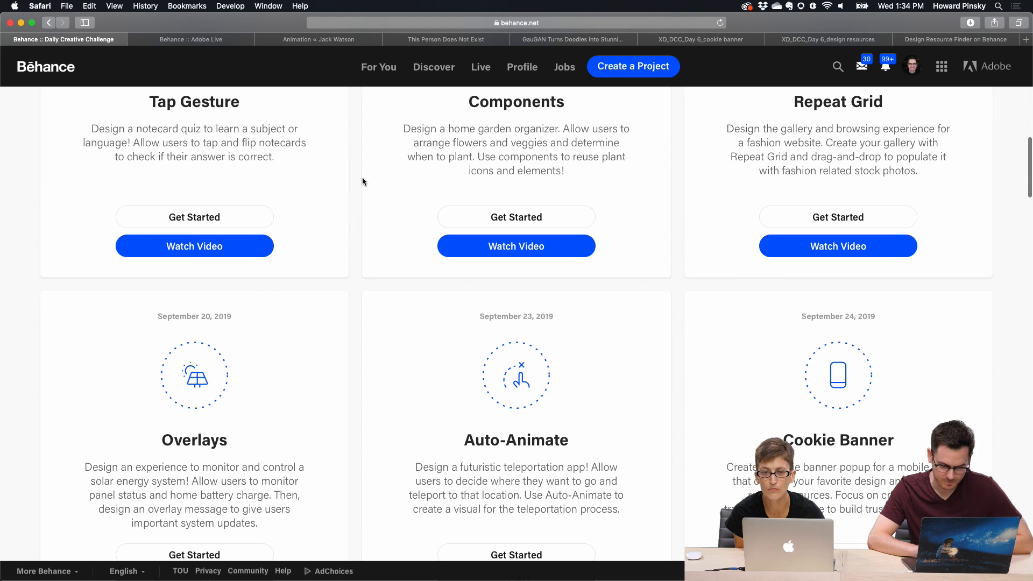
scroll(363, 178, "up", 3)
mouse_move(912, 66)
scroll(896, 137, "down", 4)
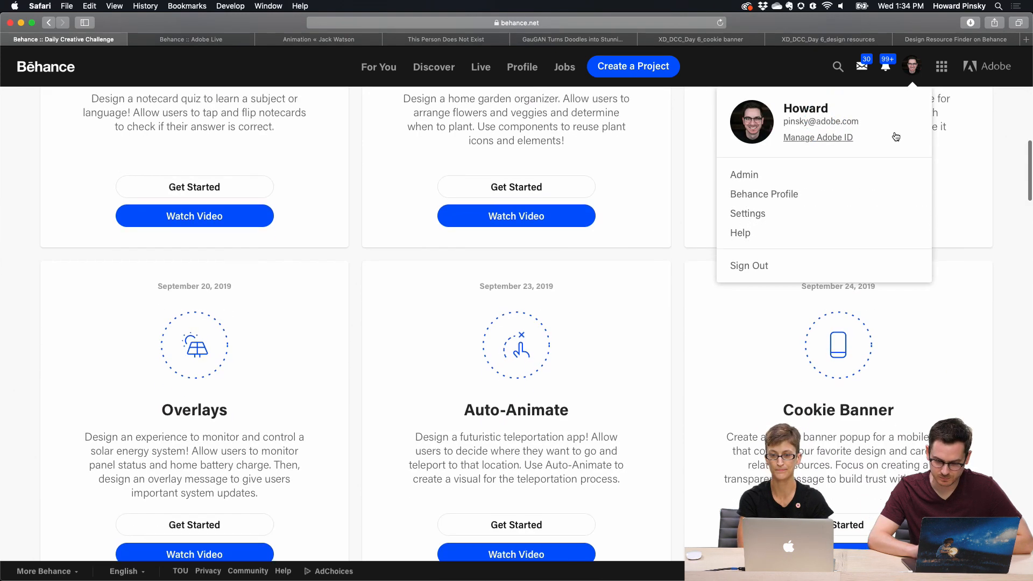
left_click(963, 39)
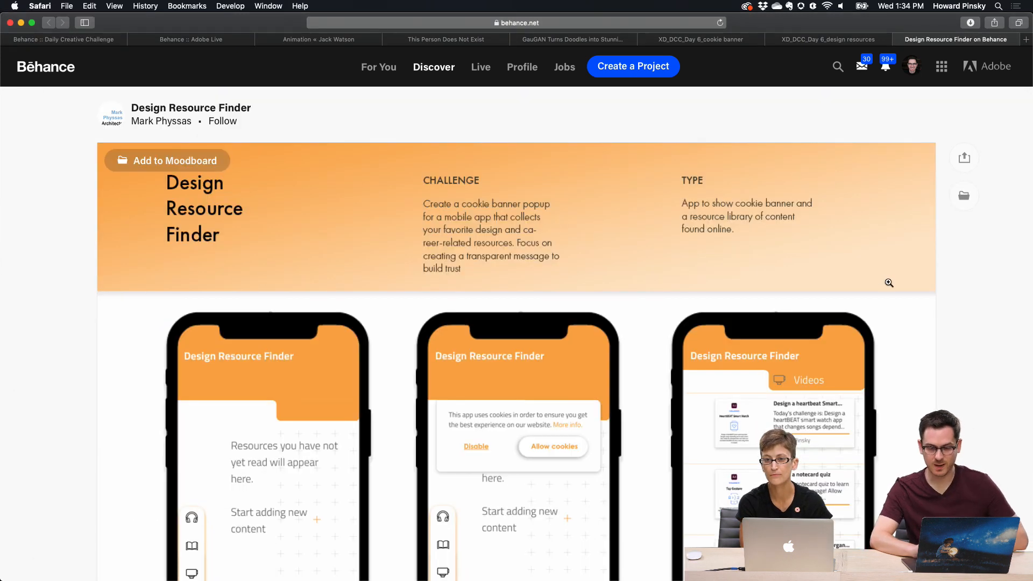
scroll(889, 283, "down", 5)
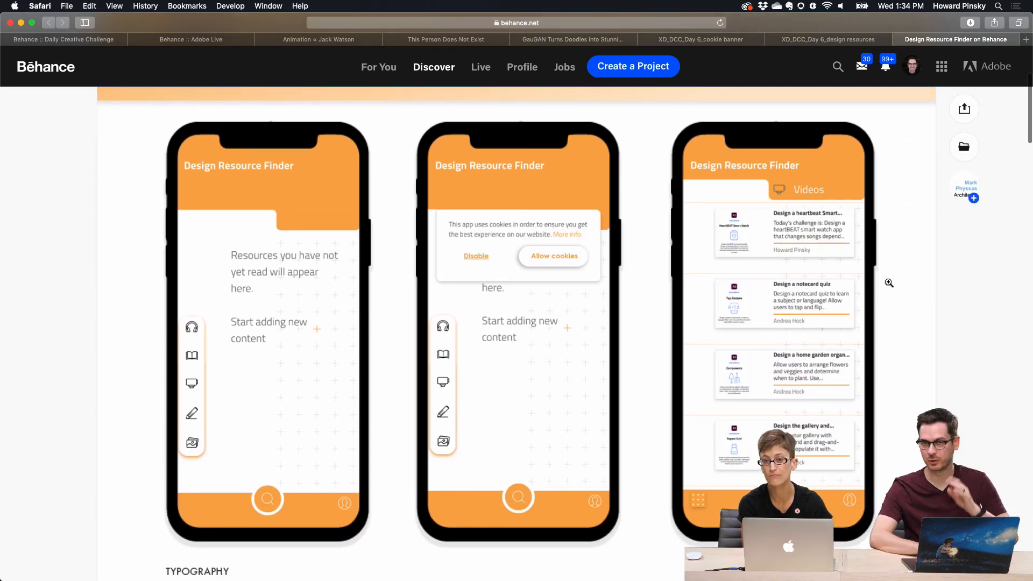
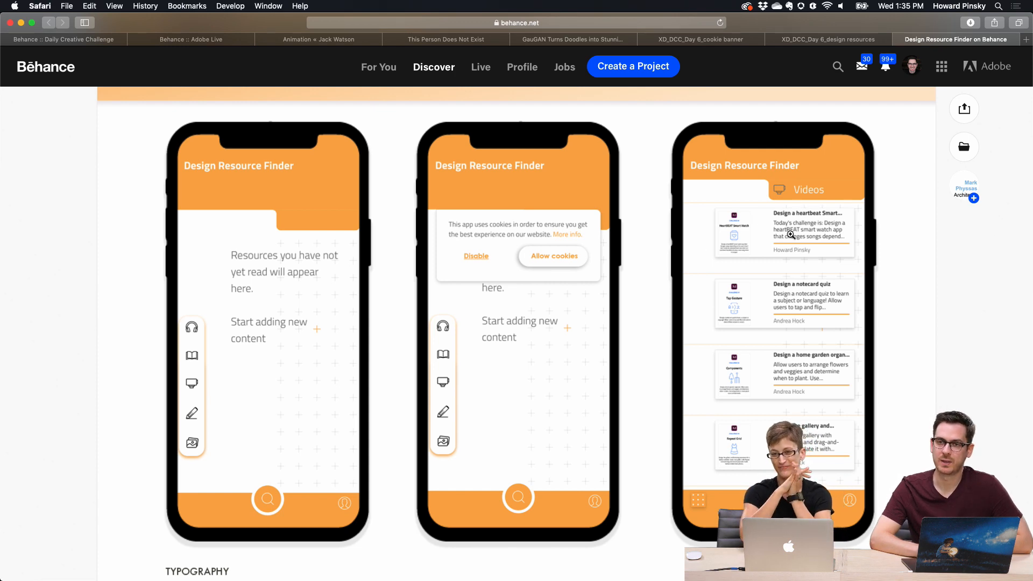
Step: Zoom in on the Videos screen, then scroll through the project's typography and colour sections to the embedded prototype
left_click(830, 228)
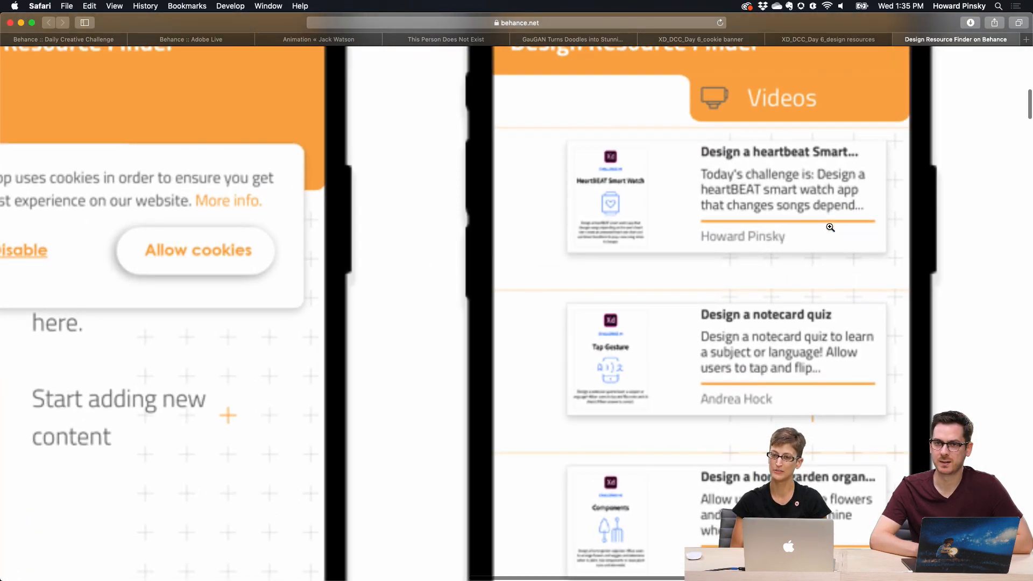
scroll(607, 178, "up", 1)
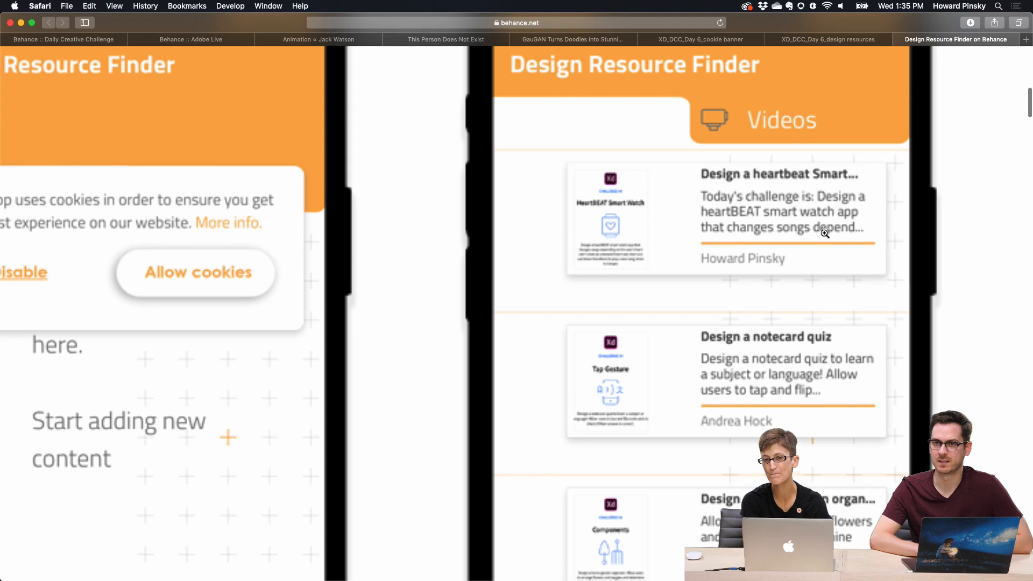
left_click(684, 232)
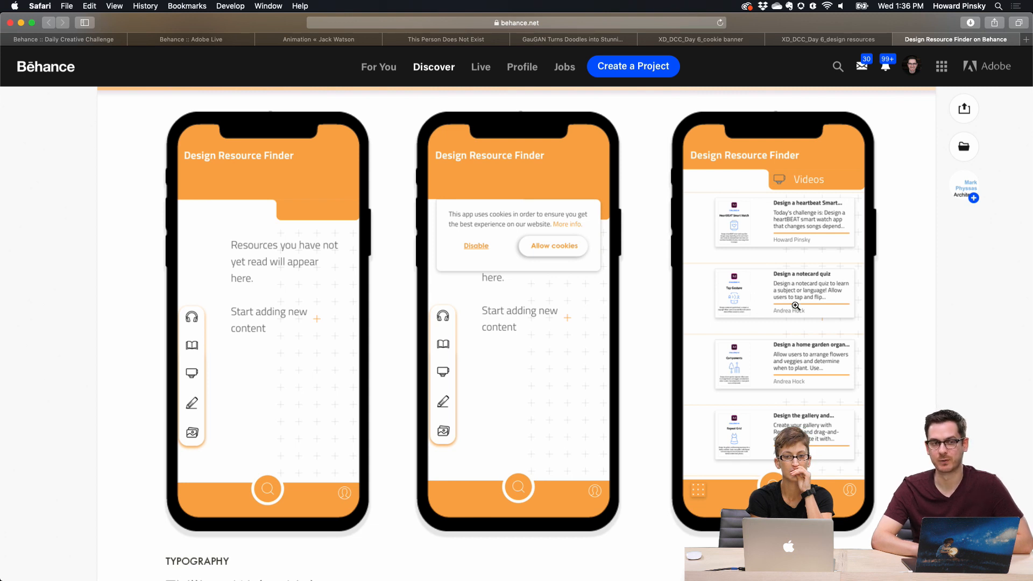
scroll(839, 368, "down", 1)
scroll(838, 368, "down", 15)
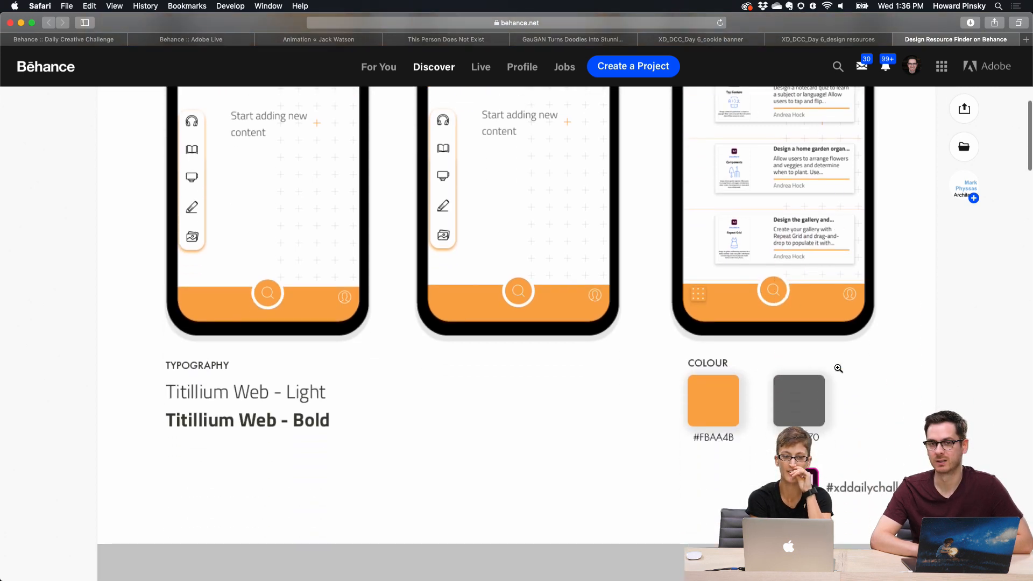
scroll(839, 368, "down", 10)
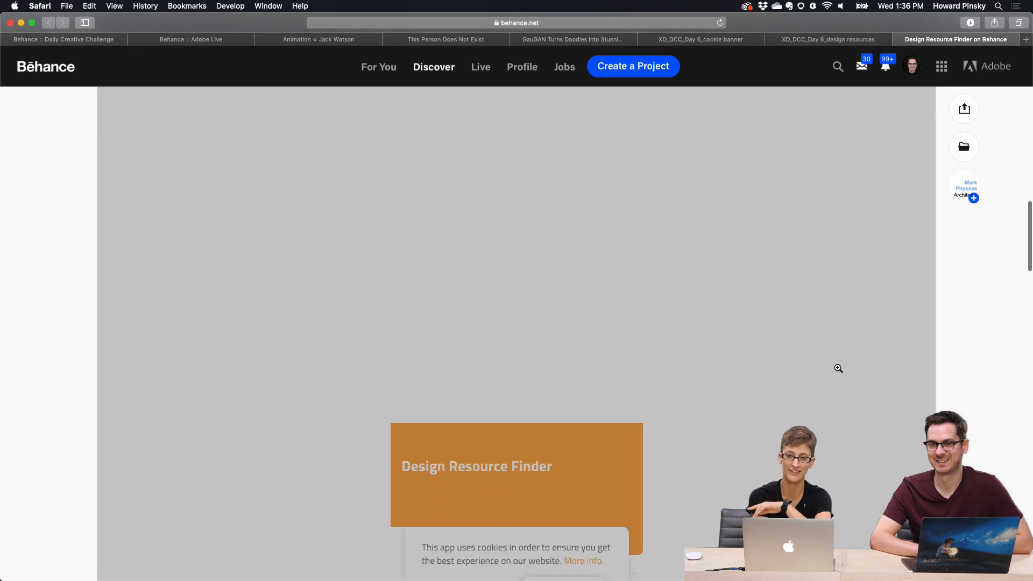
scroll(799, 276, "up", 4)
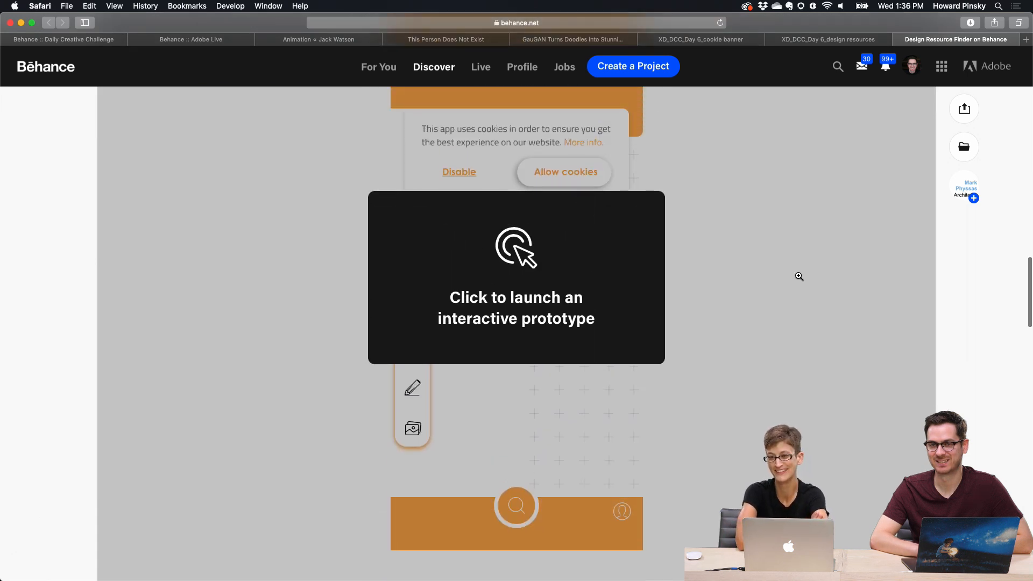
Step: Launch the embedded interactive prototype, allow cookies on its banner and scroll through the home screen
left_click(767, 276)
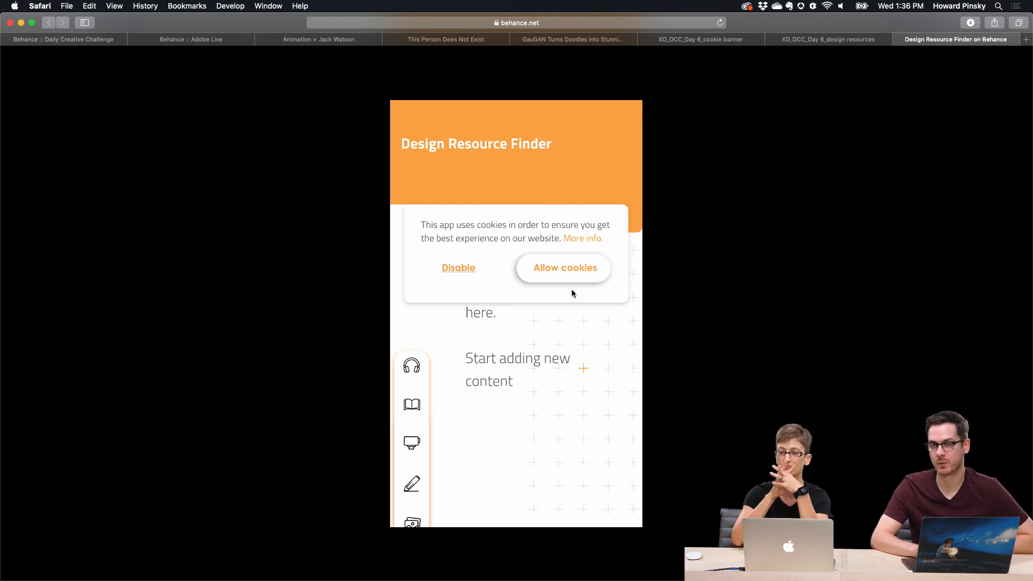
left_click(546, 274)
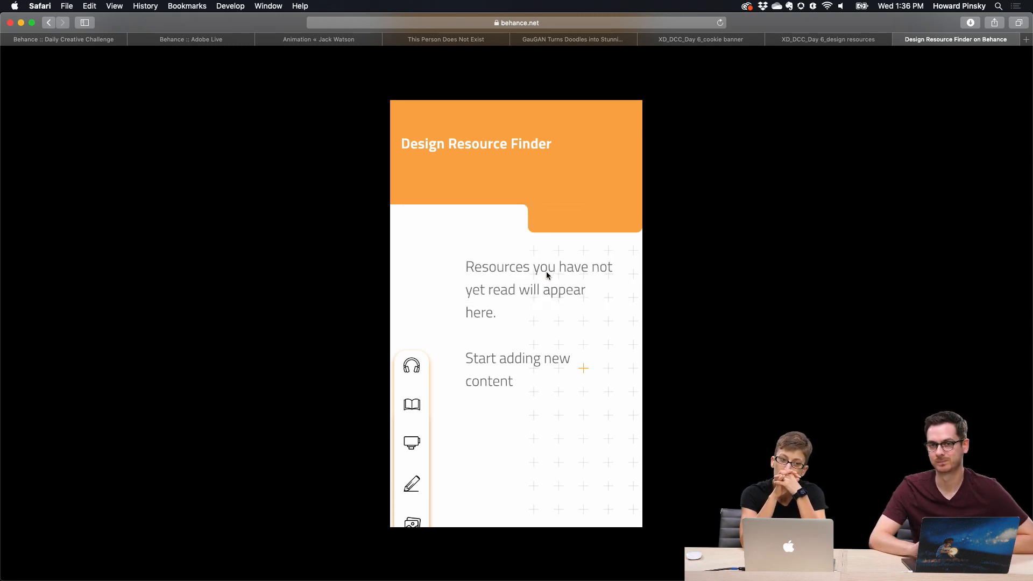
scroll(539, 319, "down", 3)
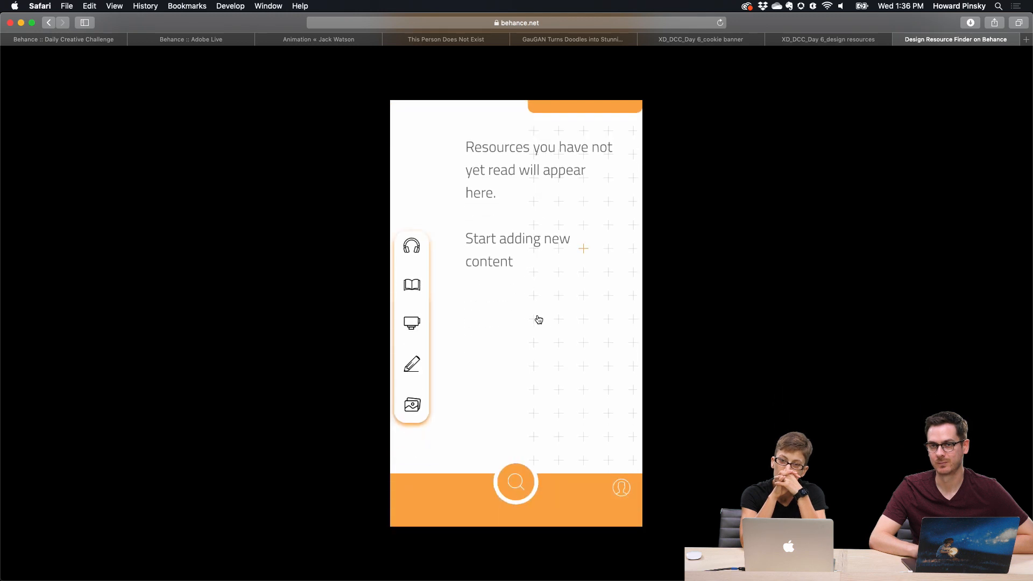
scroll(540, 309, "up", 3)
scroll(539, 309, "down", 3)
scroll(541, 313, "up", 3)
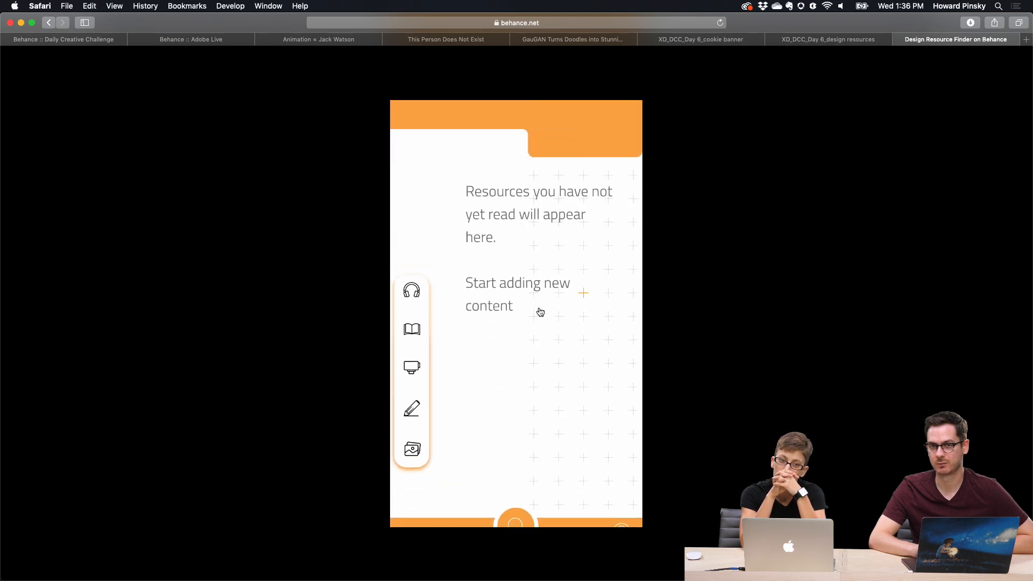
scroll(540, 312, "down", 3)
scroll(540, 312, "up", 3)
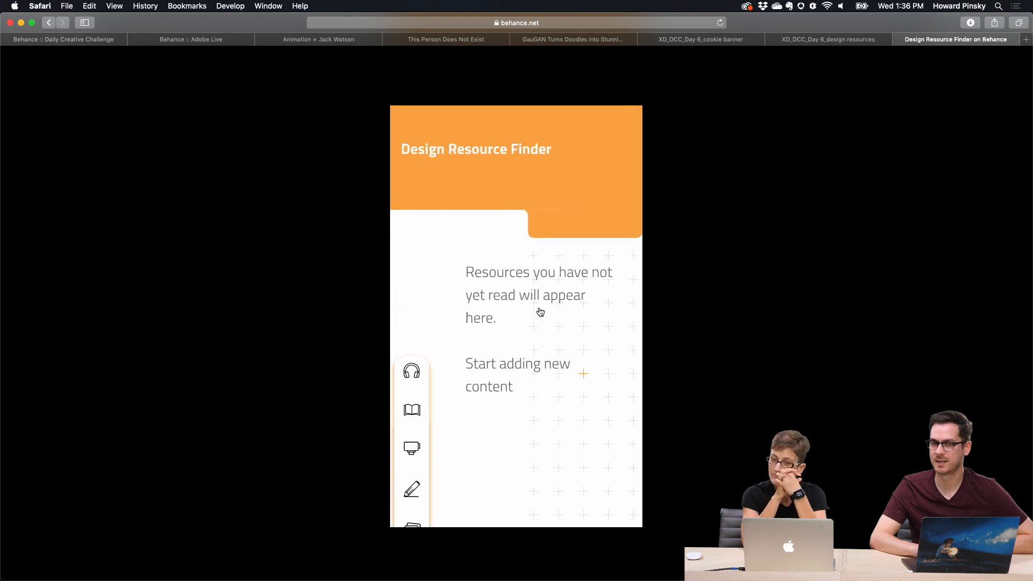
scroll(540, 312, "down", 3)
scroll(539, 312, "up", 3)
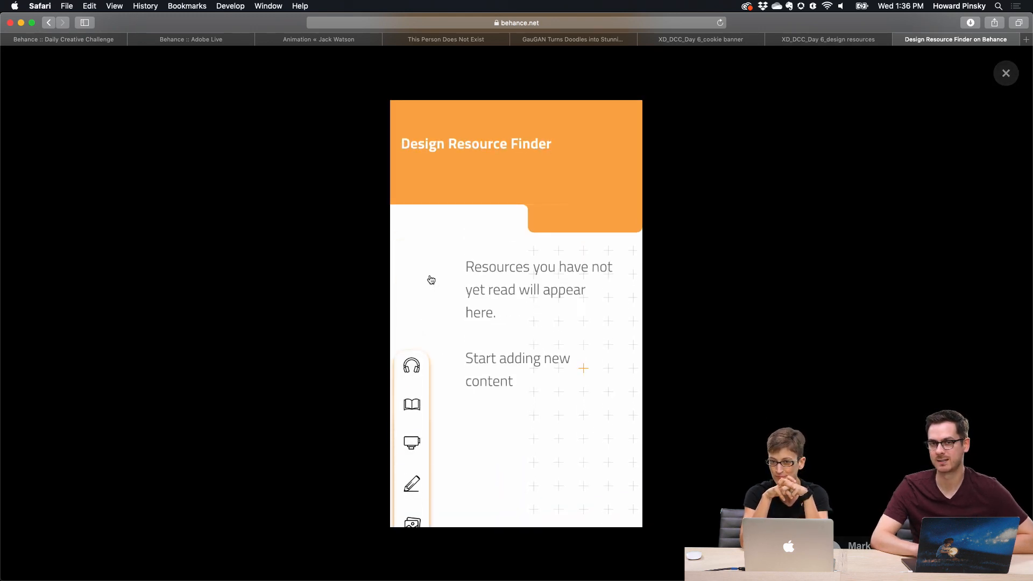
scroll(538, 323, "down", 3)
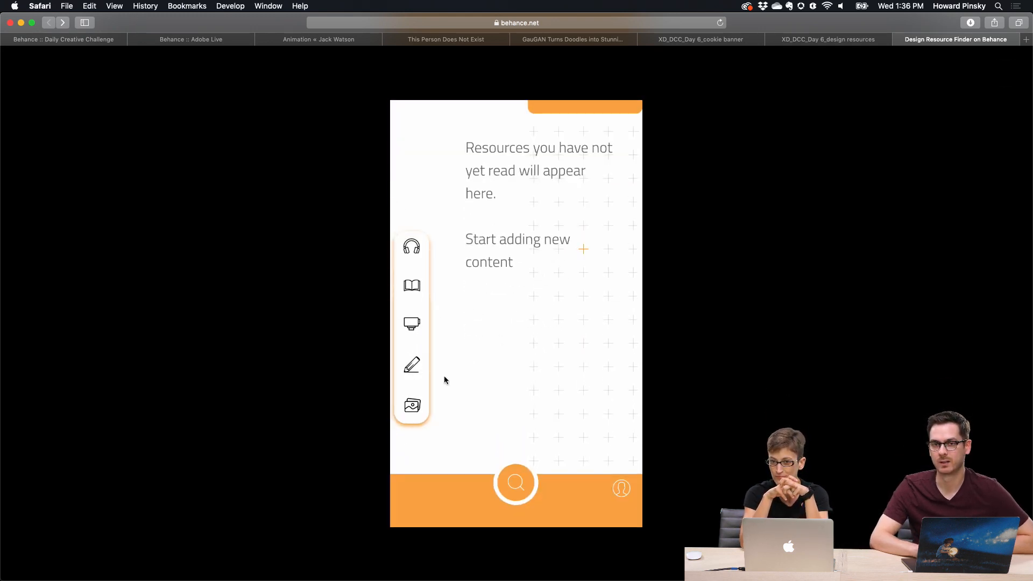
scroll(468, 409, "up", 3)
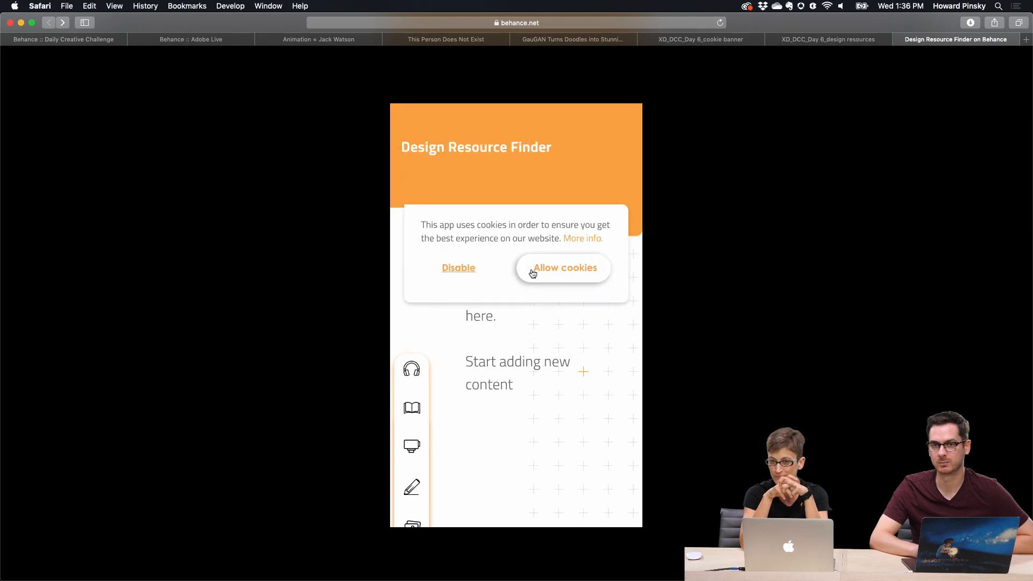
Step: Allow cookies again, scroll the prototype screen, and close the interactive prototype viewer
left_click(565, 273)
scroll(556, 319, "down", 1)
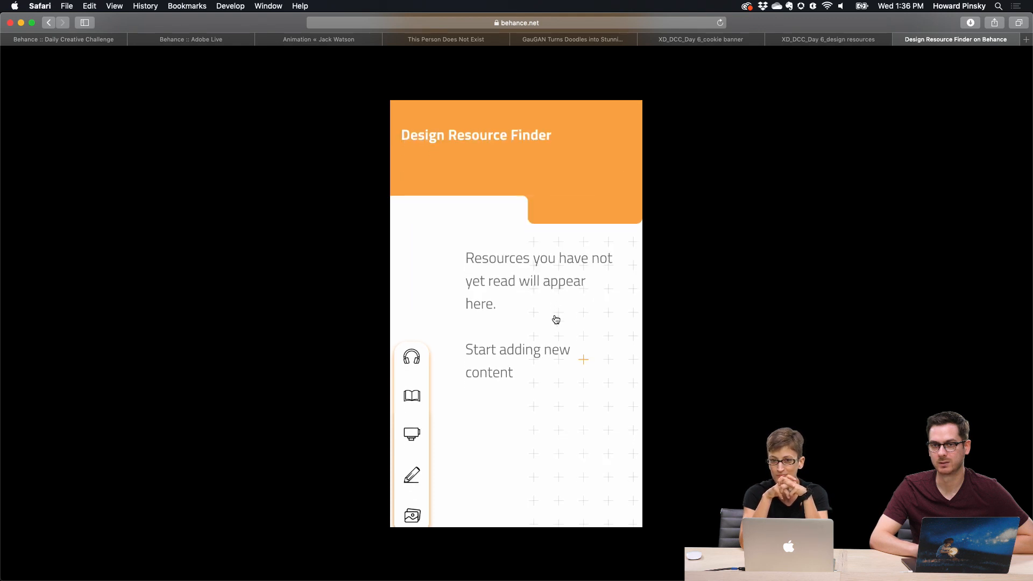
scroll(547, 361, "down", 3)
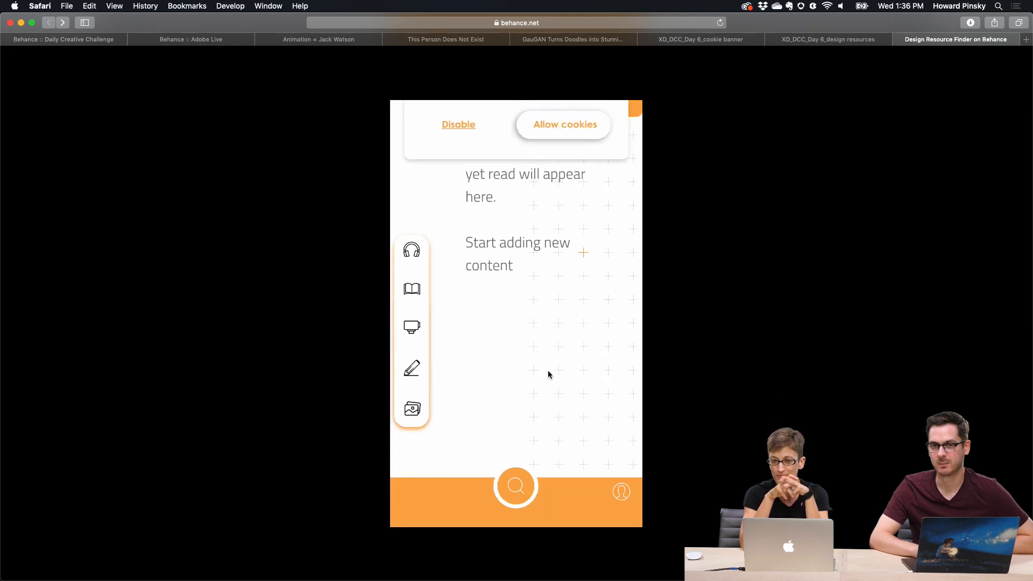
left_click(541, 455)
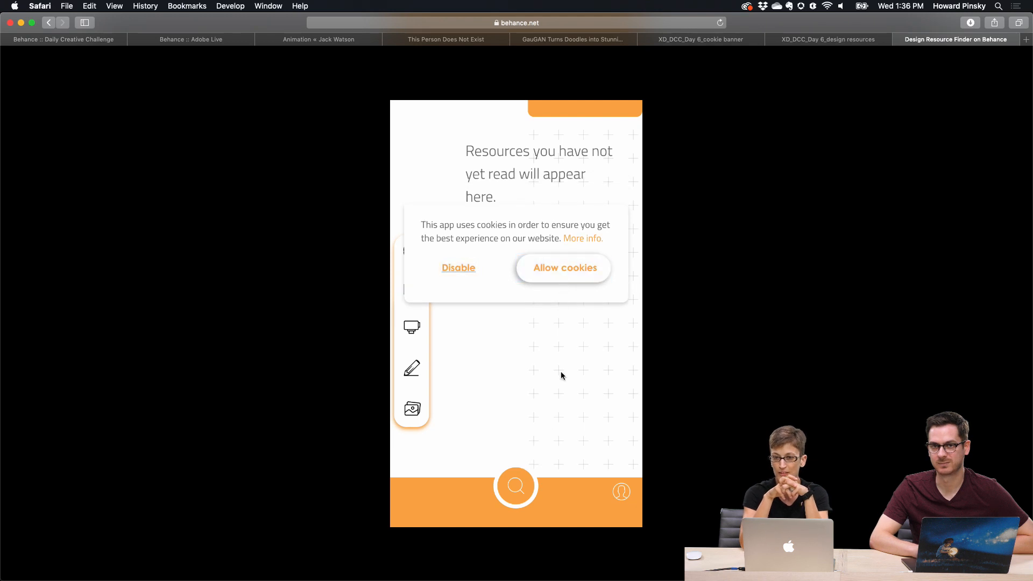
scroll(562, 375, "up", 3)
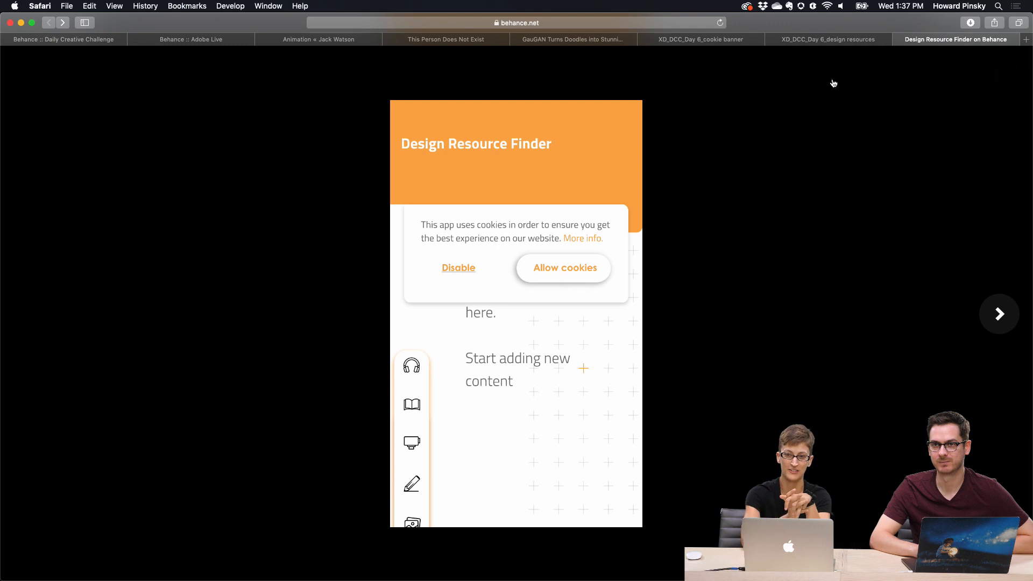
left_click(1008, 81)
Step: Scroll to the end of the Design Resource Finder project and switch back to Discord
scroll(782, 275, "down", 2)
scroll(782, 274, "down", 5)
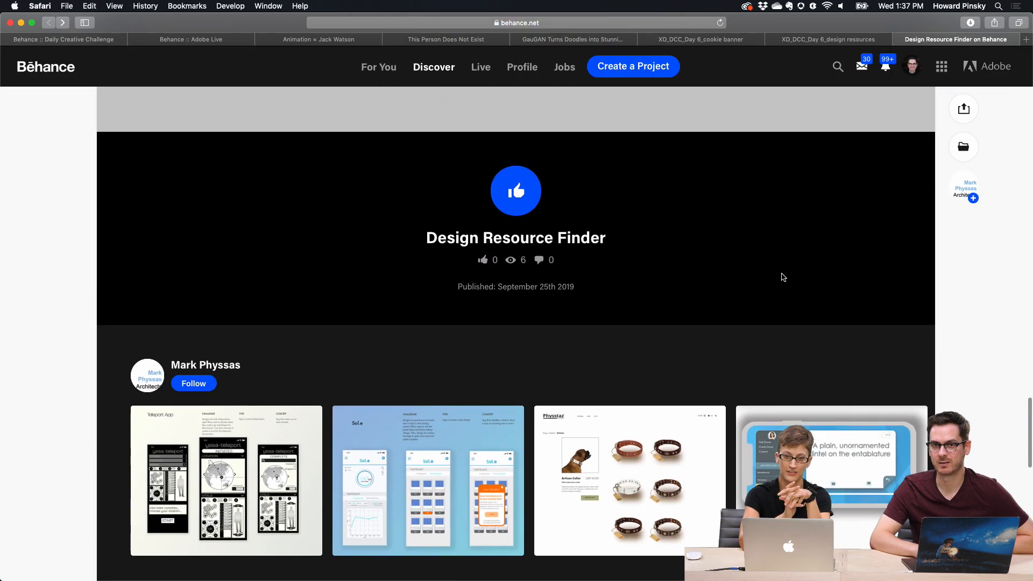
left_click(511, 561)
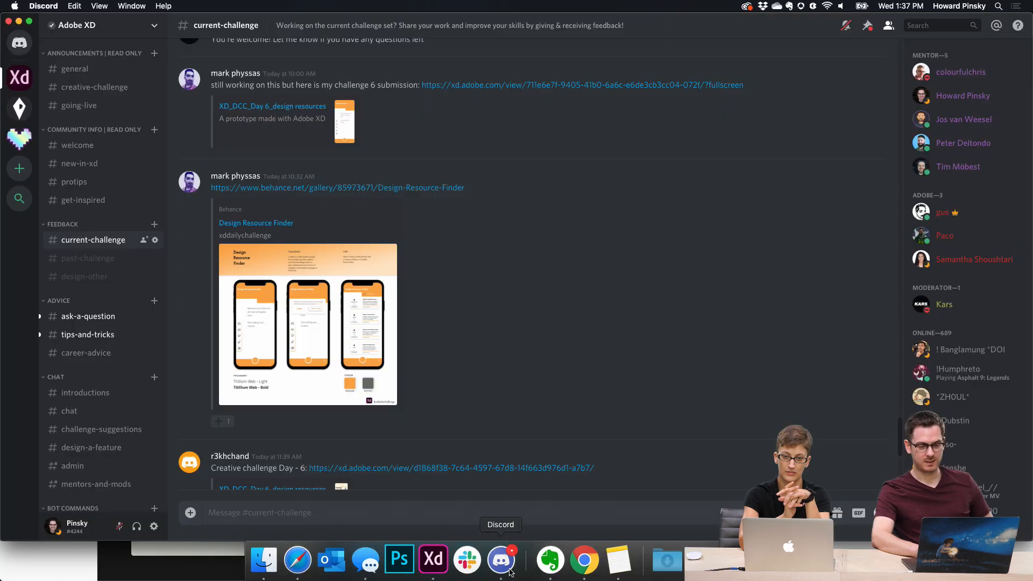
Step: Scroll up the current-challenge channel and play the shared XD_DCC_Day_6_design_resources.mp4 video
scroll(527, 215, "up", 3)
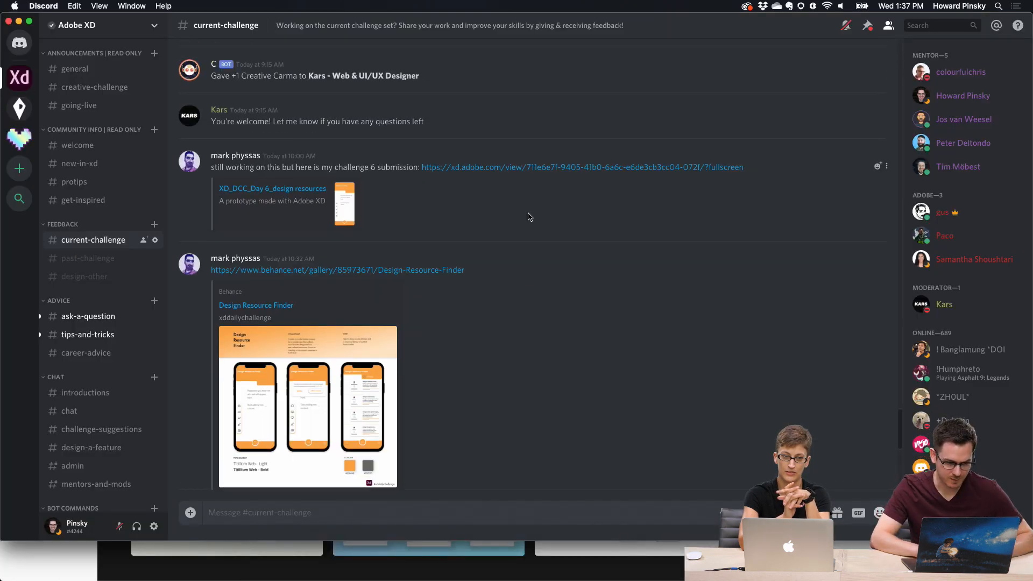
scroll(528, 217, "up", 5)
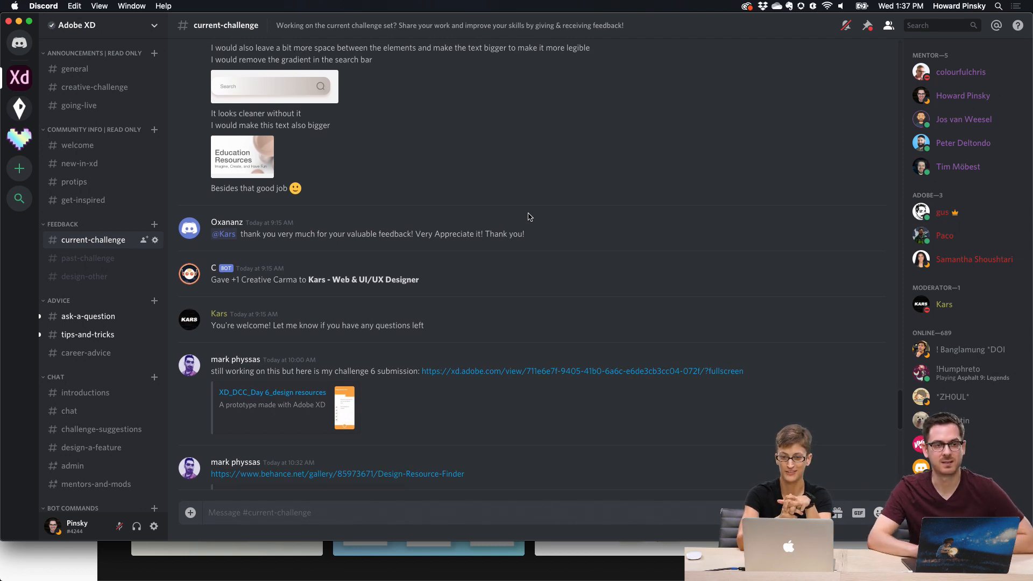
scroll(528, 217, "up", 1)
scroll(528, 217, "up", 2)
scroll(525, 243, "down", 5)
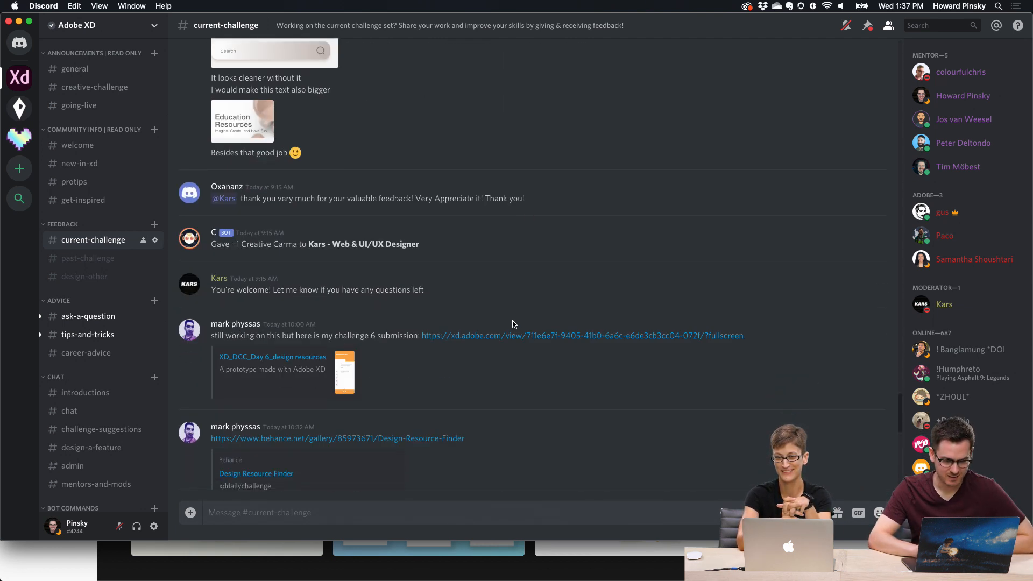
scroll(494, 338, "up", 10)
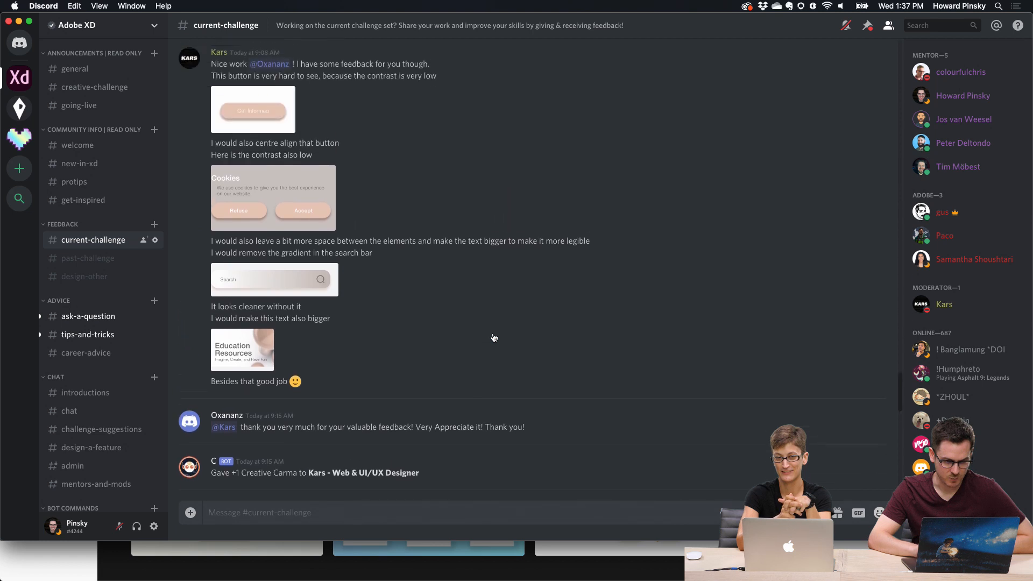
scroll(494, 338, "up", 3)
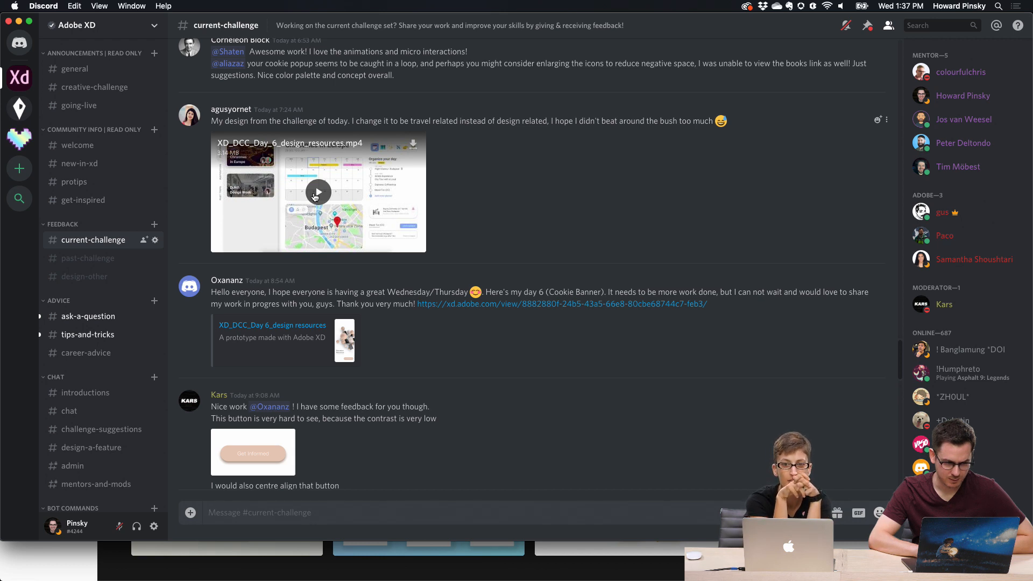
left_click(317, 195)
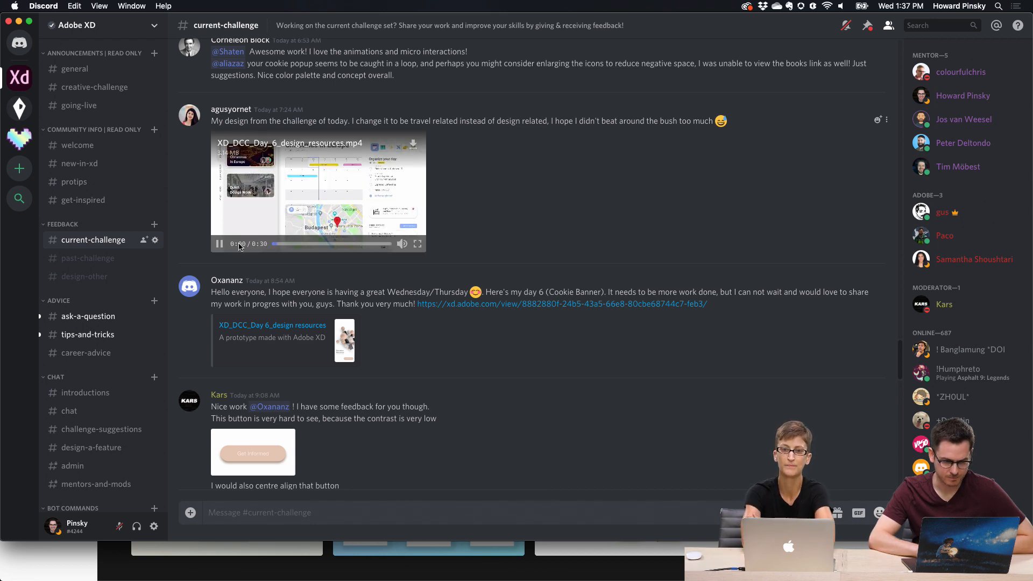
Step: Expand the video to fullscreen, rewind it to the start and resume playback
left_click(419, 243)
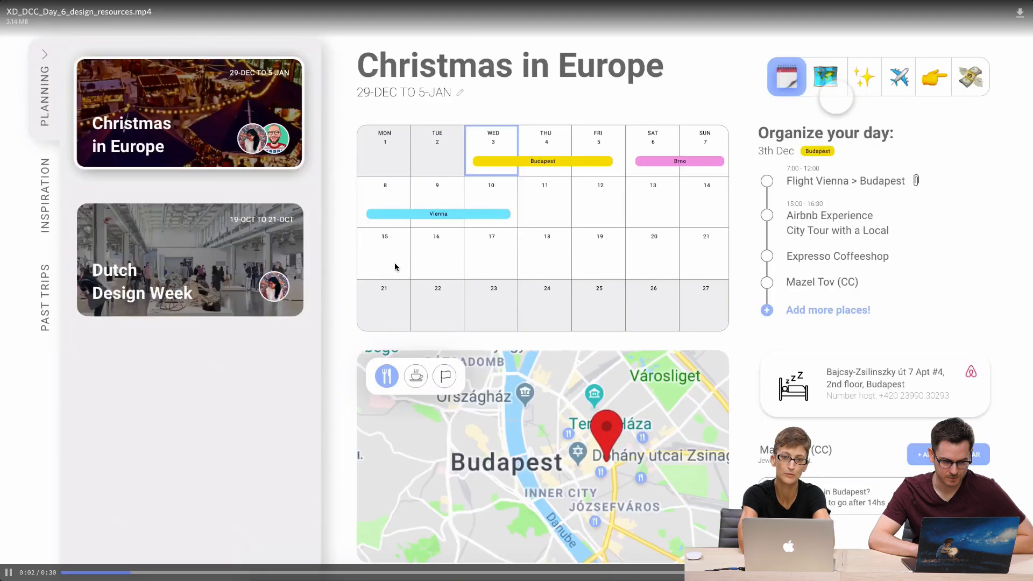
left_click(75, 565)
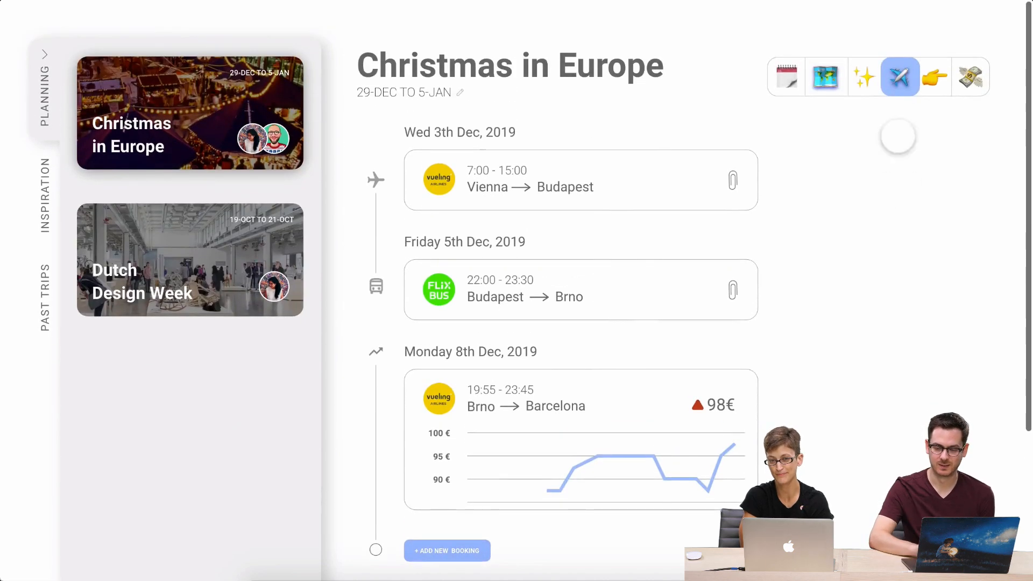
mouse_move(205, 371)
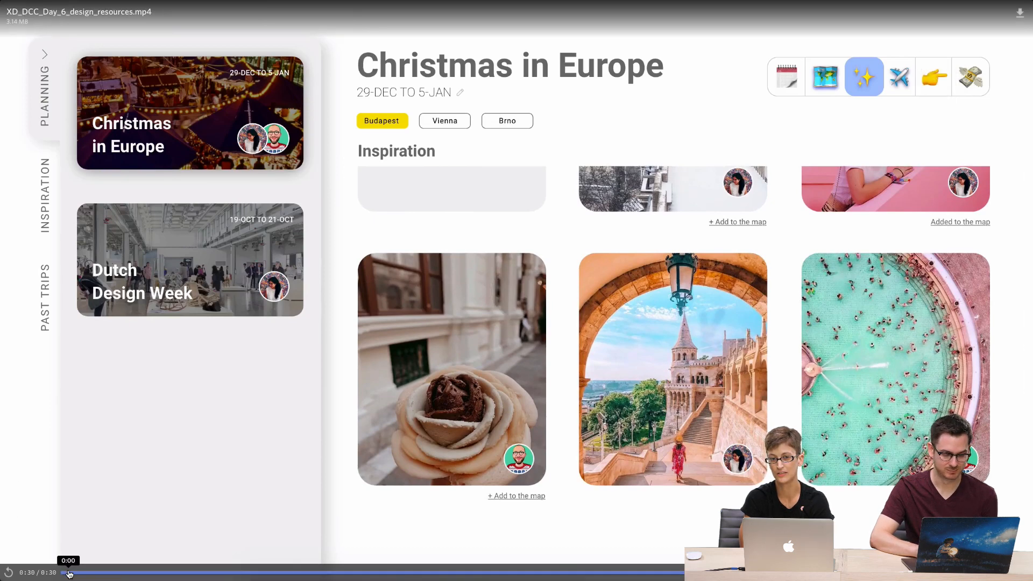
left_click(67, 570)
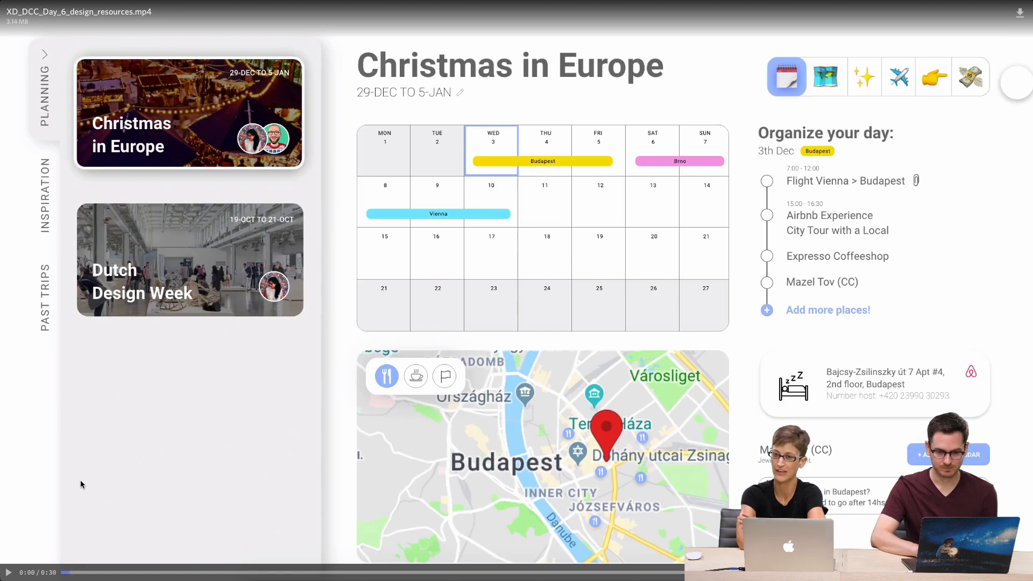
left_click(8, 572)
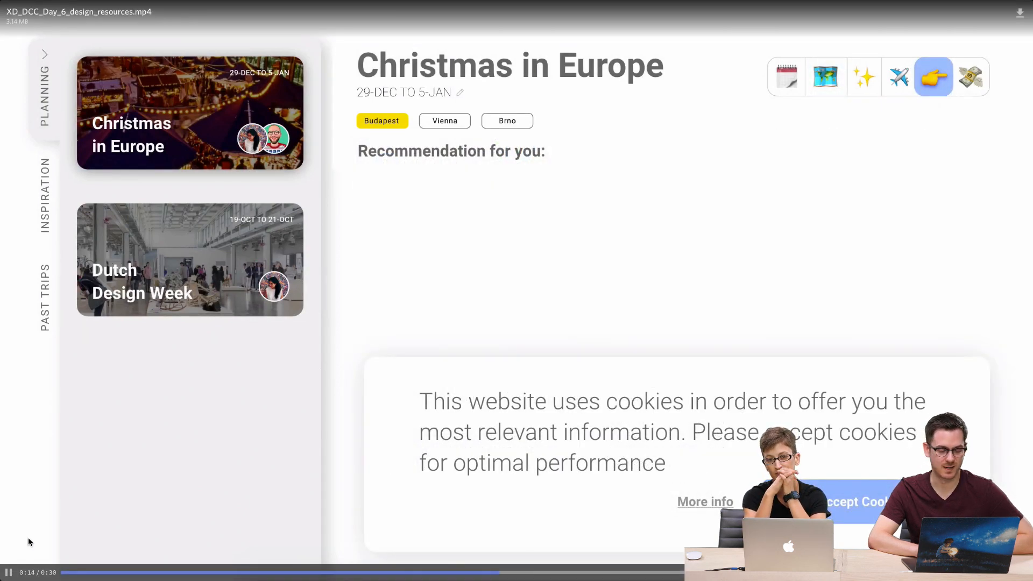
Step: Pause the video, restart it from the beginning and skip ahead to about 0:04
left_click(8, 573)
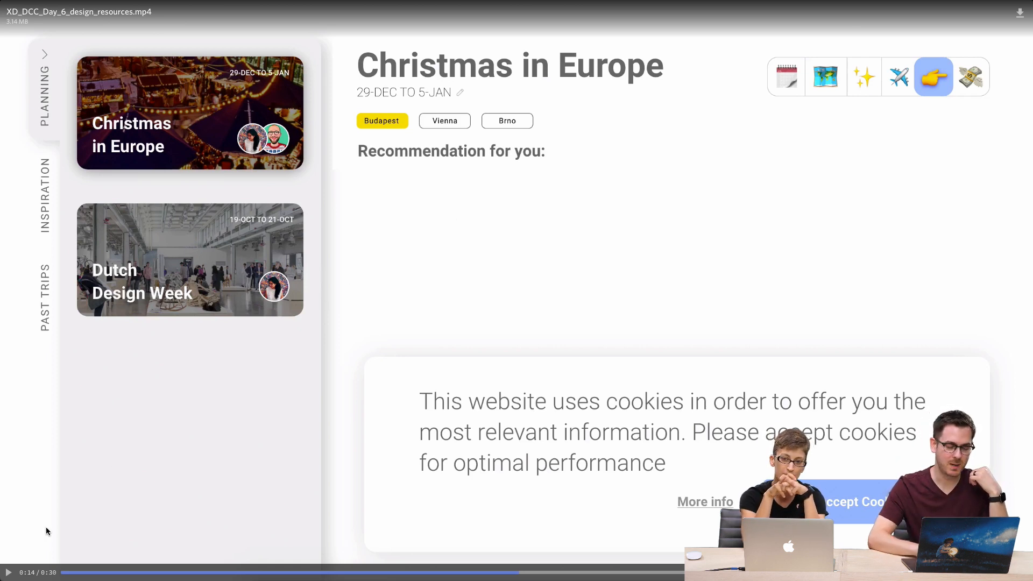
left_click(68, 572)
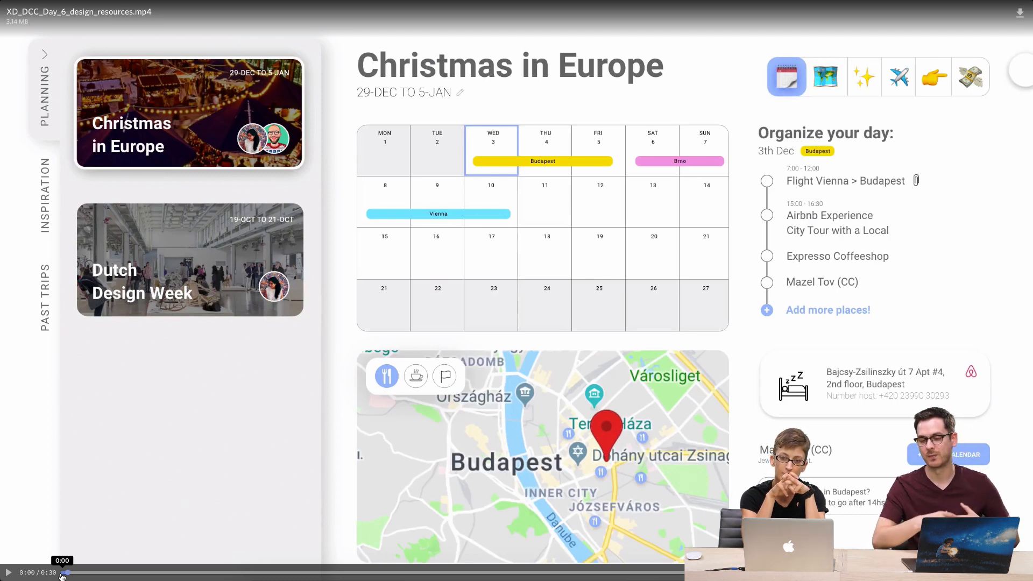
left_click(8, 573)
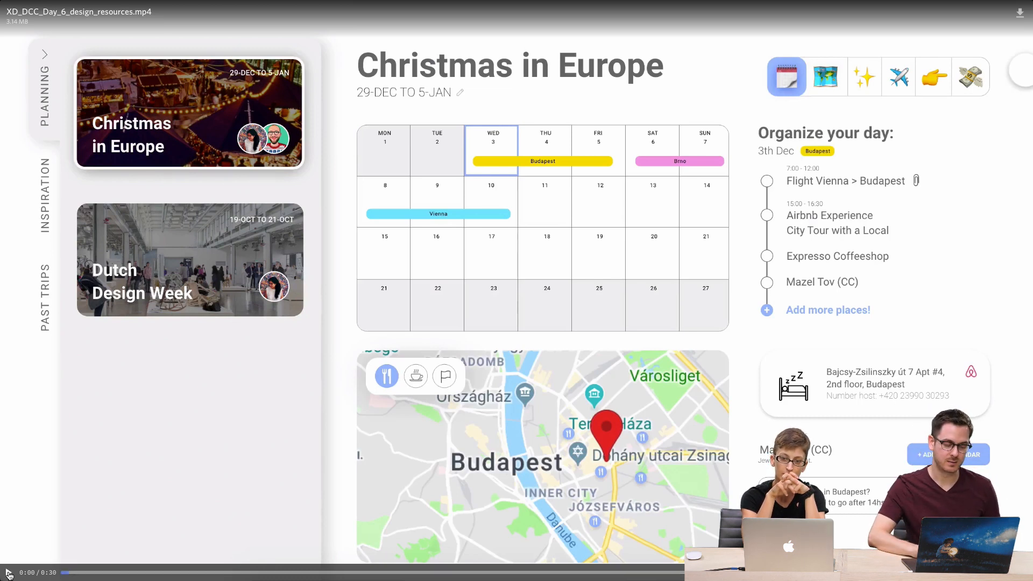
left_click(195, 572)
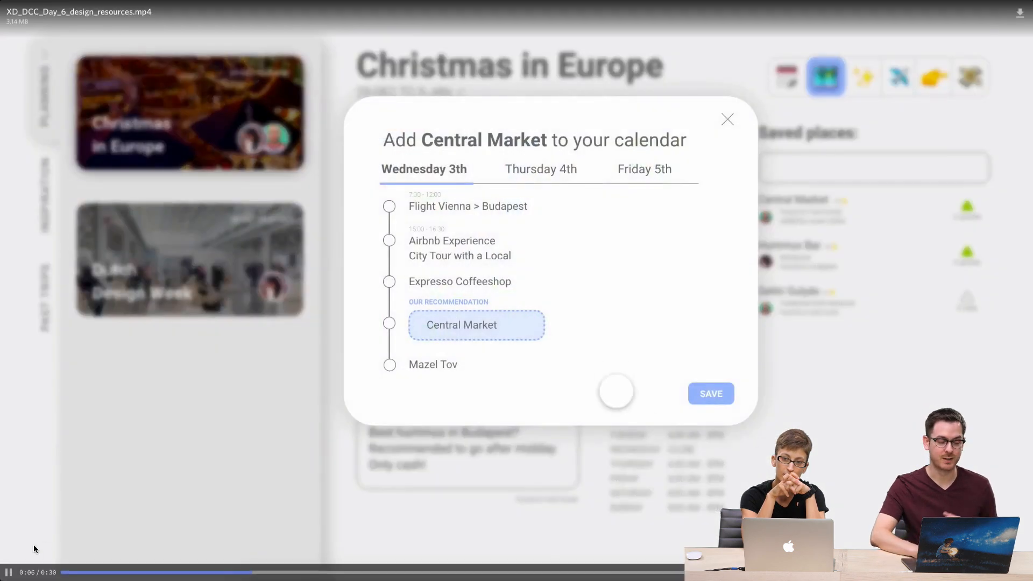
Step: Pause and resume the design resources video, then leave fullscreen and return to the channel
left_click(8, 572)
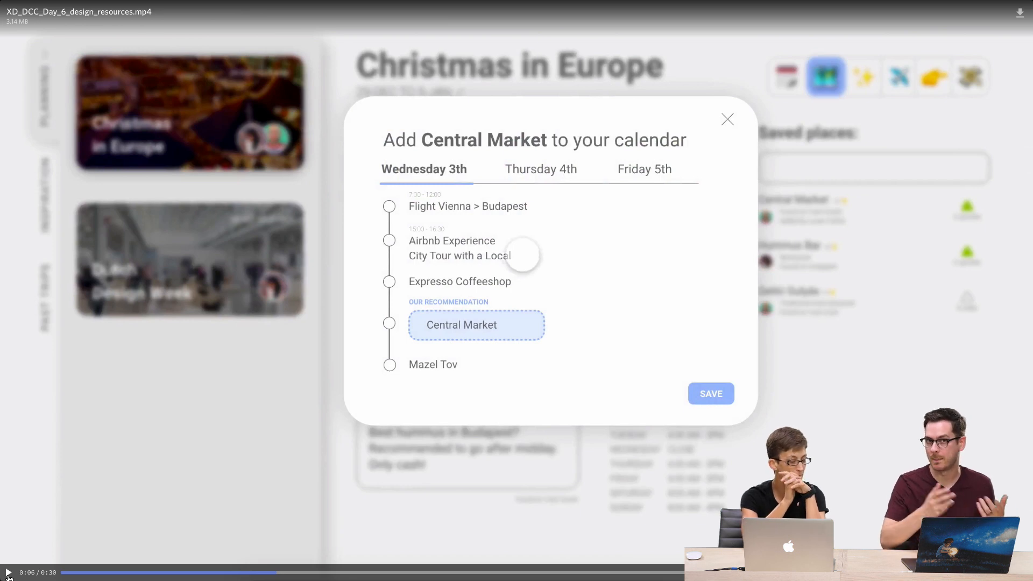
left_click(9, 573)
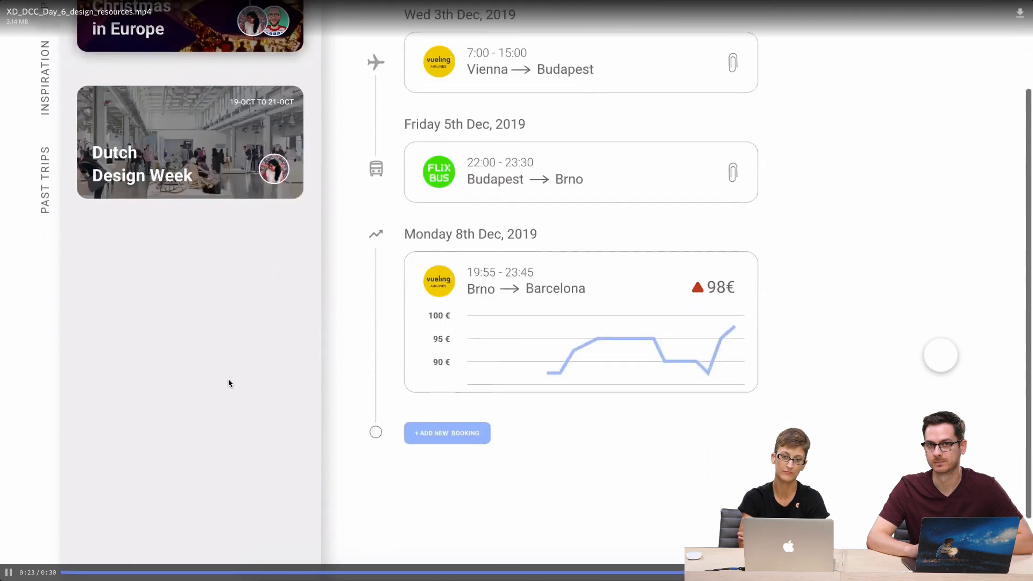
key("Escape")
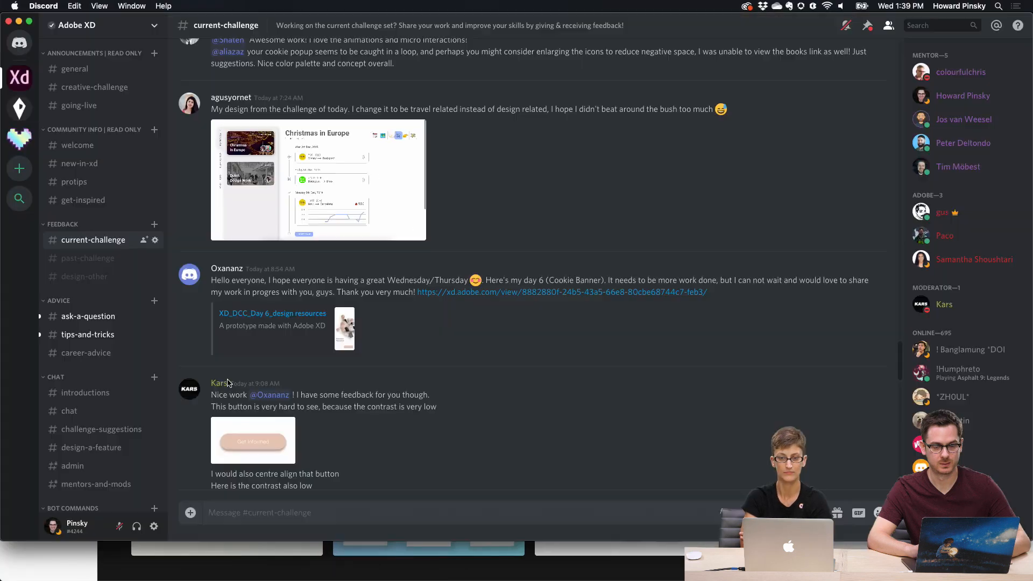
Step: Scroll up to the earlier Day 6 post and play its My File Manager prototype video, replay it and close it
scroll(444, 277, "up", 5)
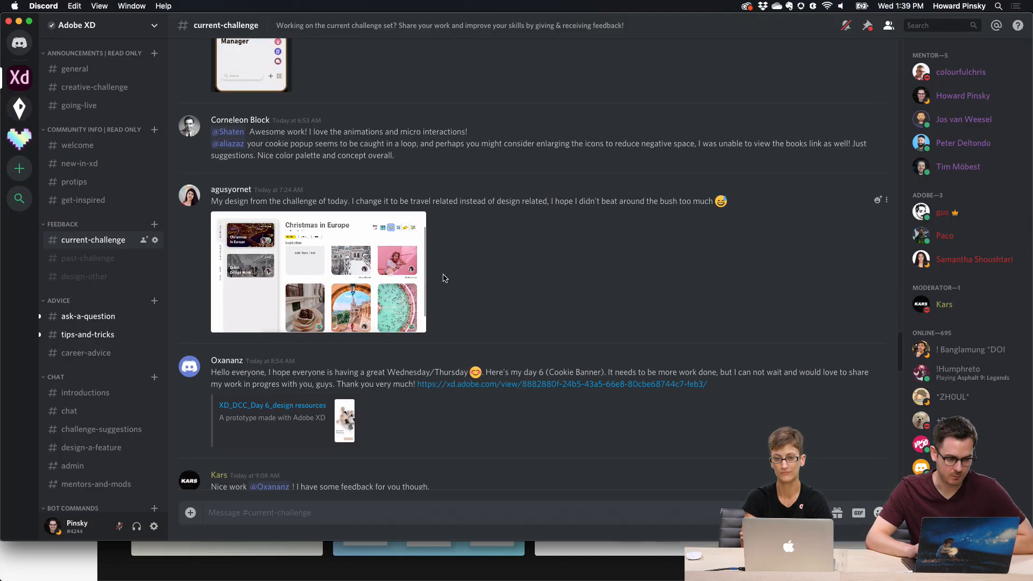
scroll(444, 277, "up", 6)
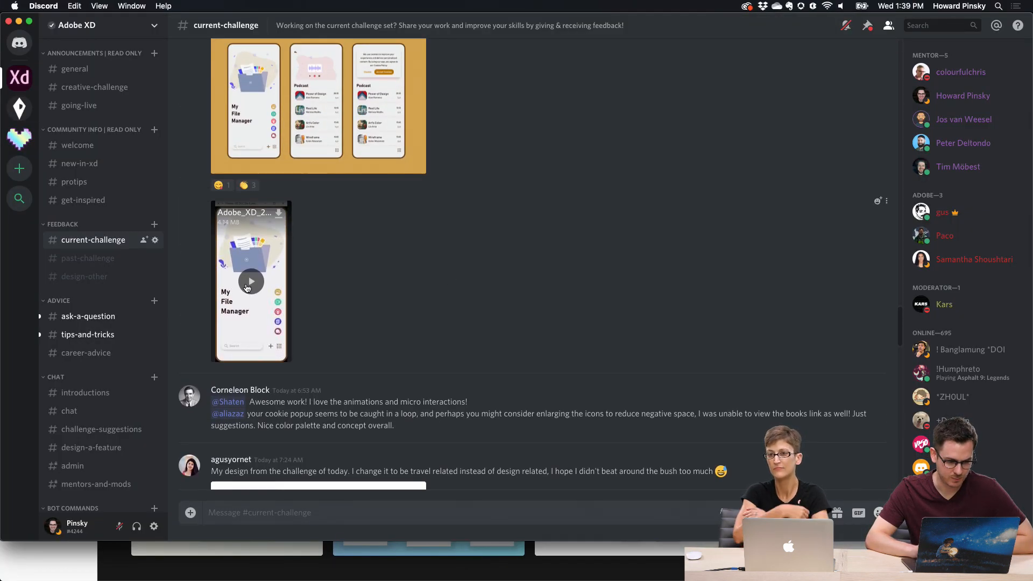
left_click(249, 286)
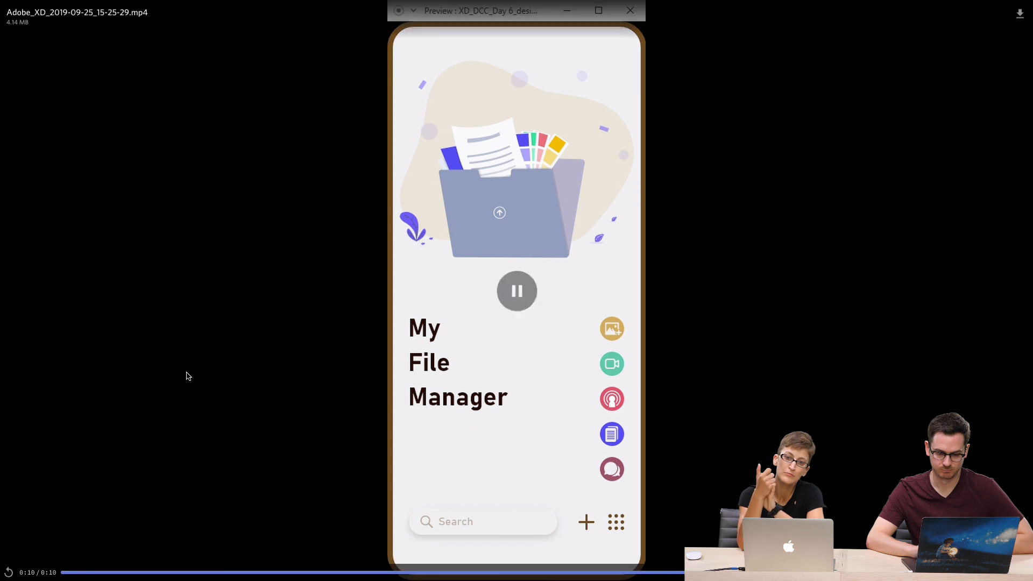
left_click(8, 572)
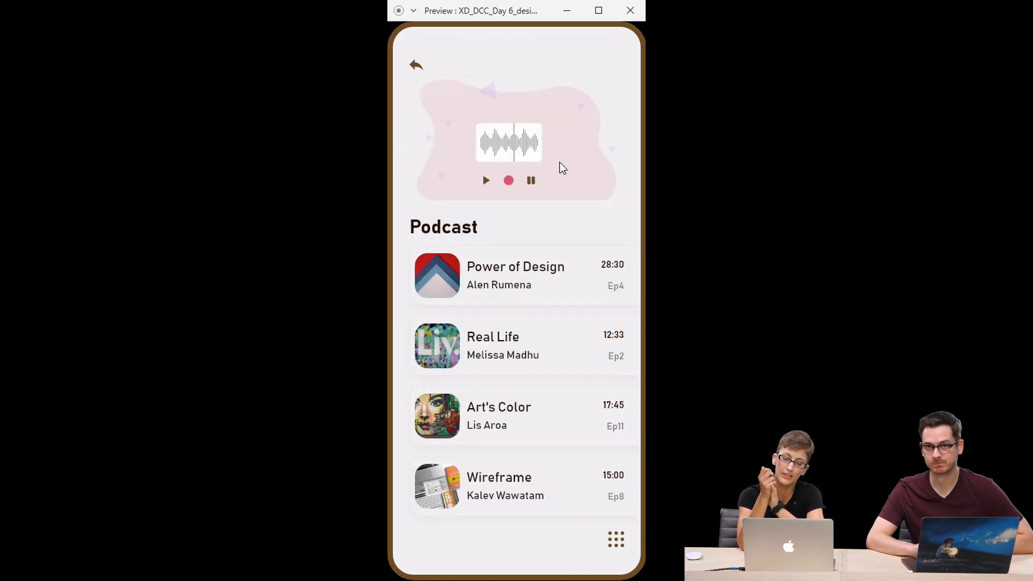
left_click(421, 68)
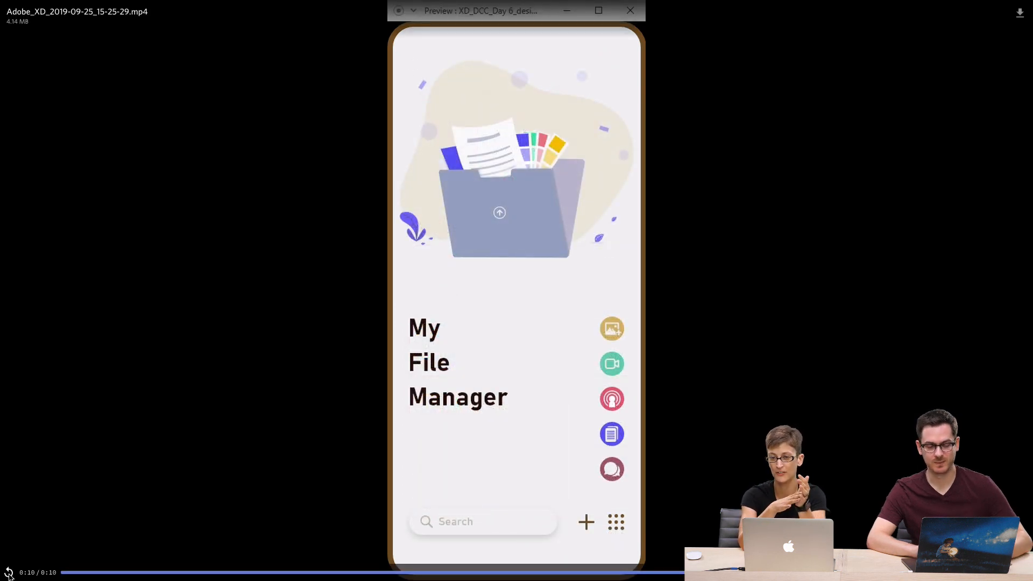
left_click(317, 464)
Step: Open the Day 6 – Cookie Banner screens image from that post for a closer view and close it again
scroll(473, 345, "up", 3)
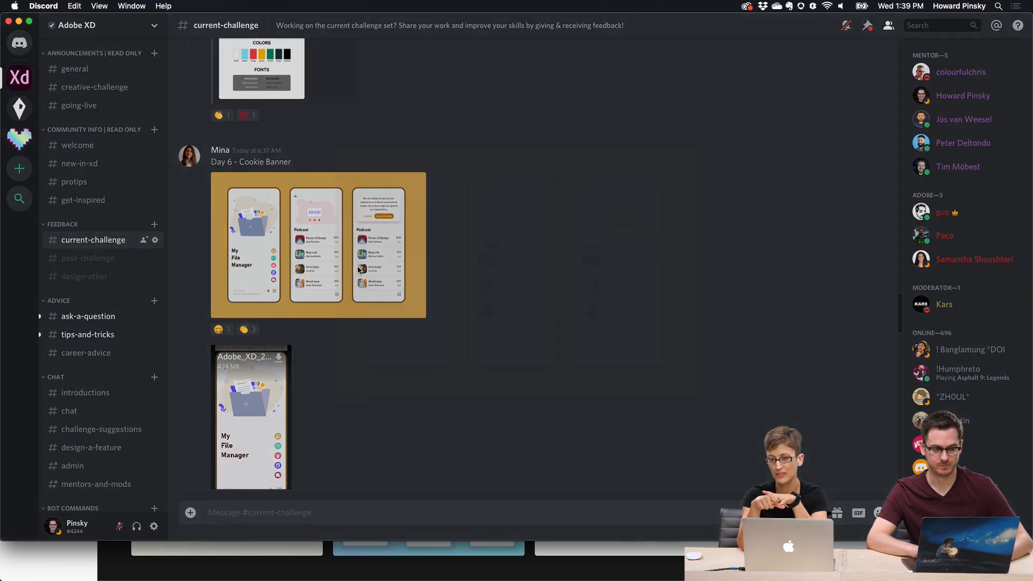
left_click(357, 271)
key("Escape")
Step: Scroll down to the Day 5 challenge post and open its Behance project link in the browser
scroll(540, 210, "down", 10)
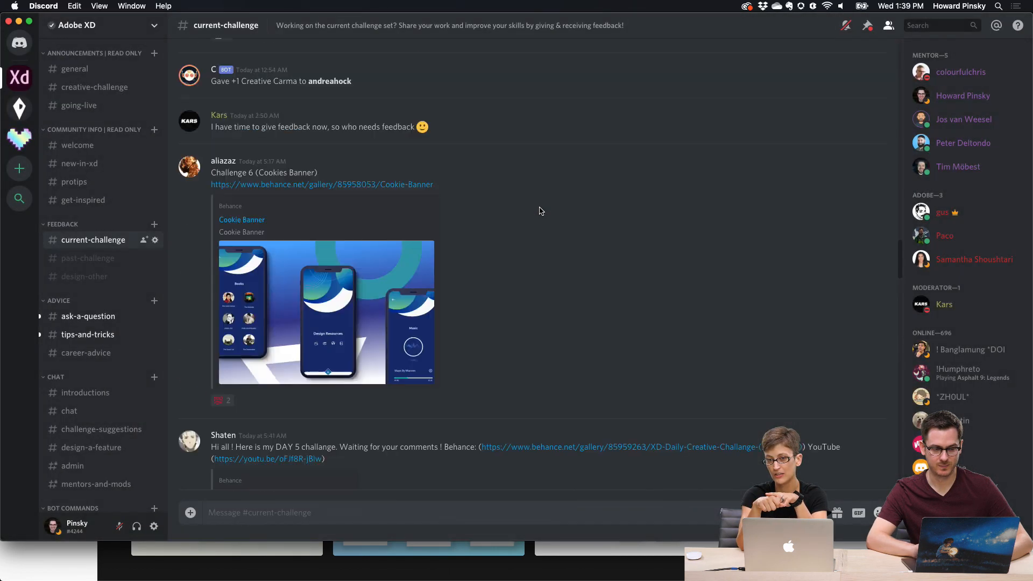
scroll(541, 211, "down", 2)
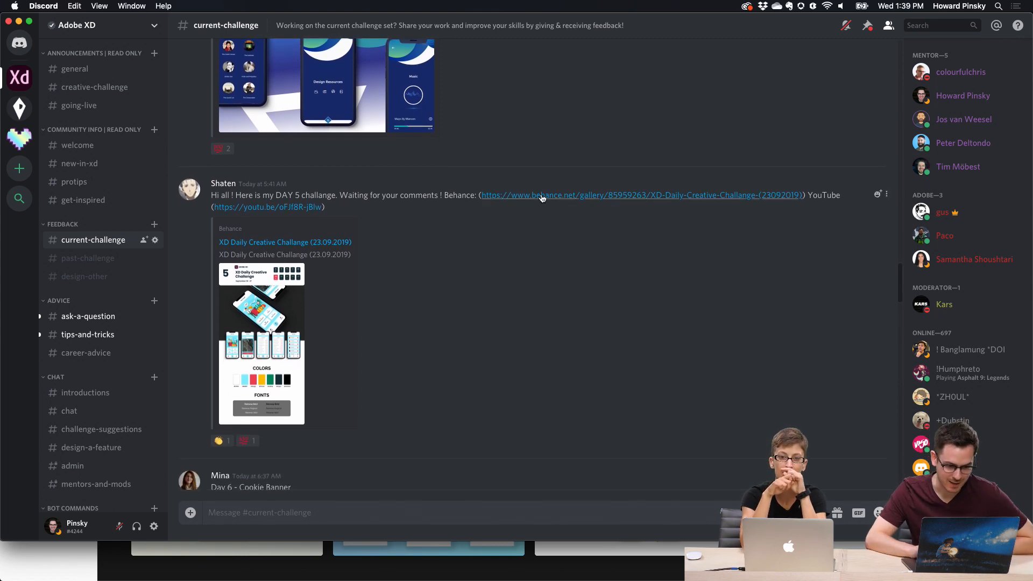
left_click(542, 198)
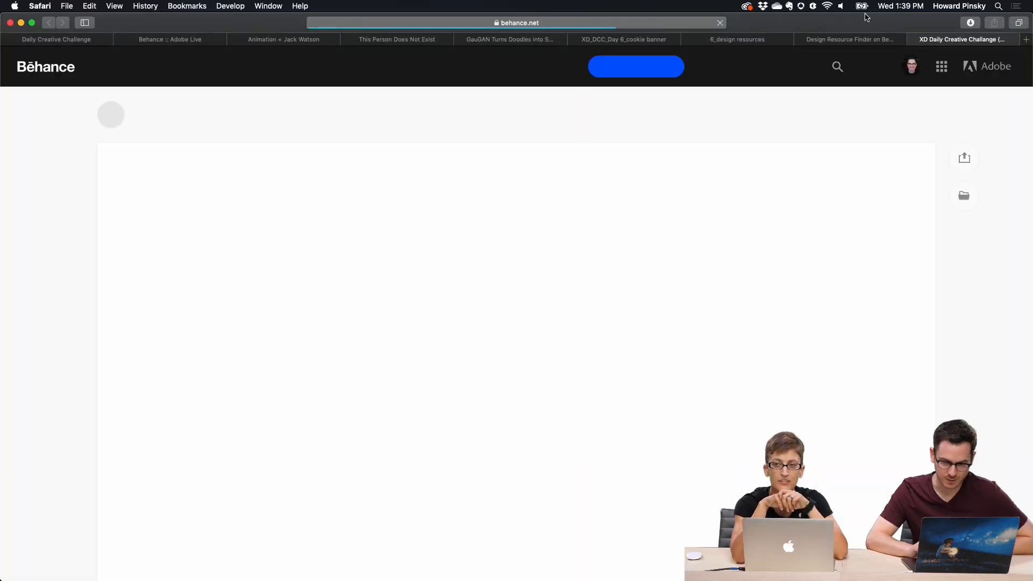
scroll(573, 192, "down", 3)
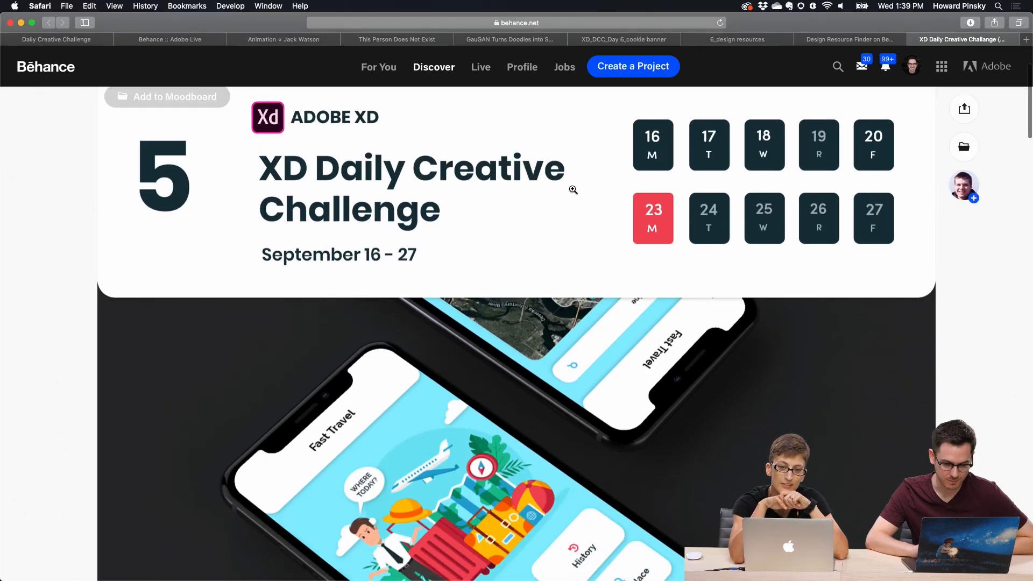
Step: Check the Cookie Banner challenge card on the Daily Creative Challenge tab, then return to the XD Daily Creative Challenge project
left_click(67, 41)
scroll(518, 238, "down", 2)
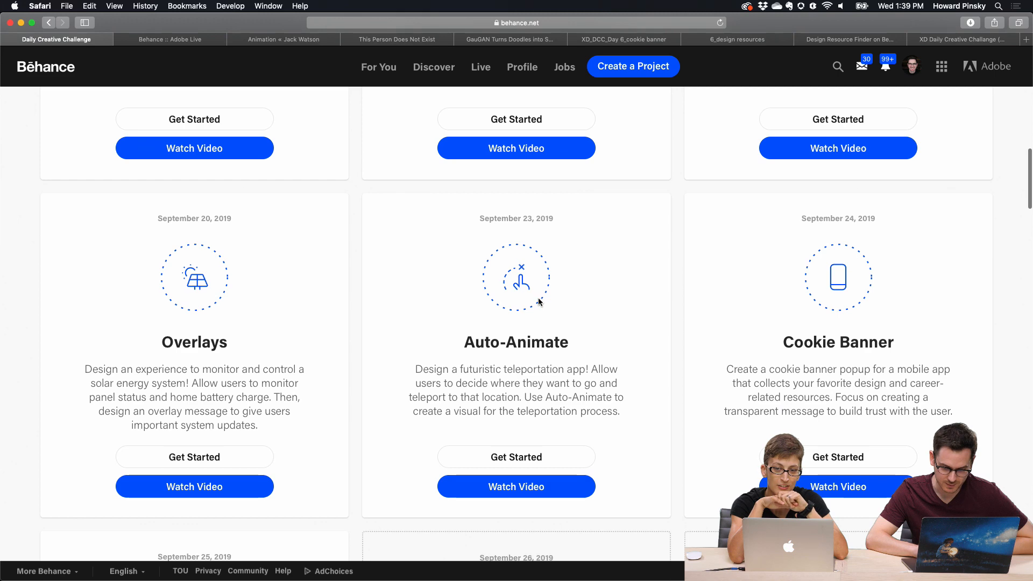
left_click(947, 41)
Step: Scroll through the Fast Travel project's screens, color palette and fonts down to the embedded video
scroll(753, 253, "down", 3)
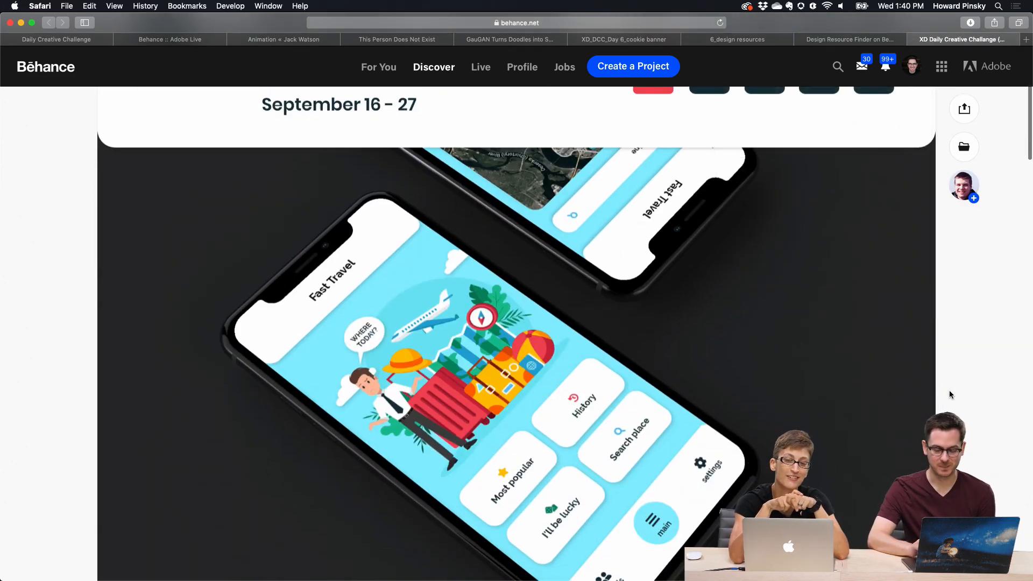
scroll(950, 390, "down", 2)
scroll(949, 390, "down", 5)
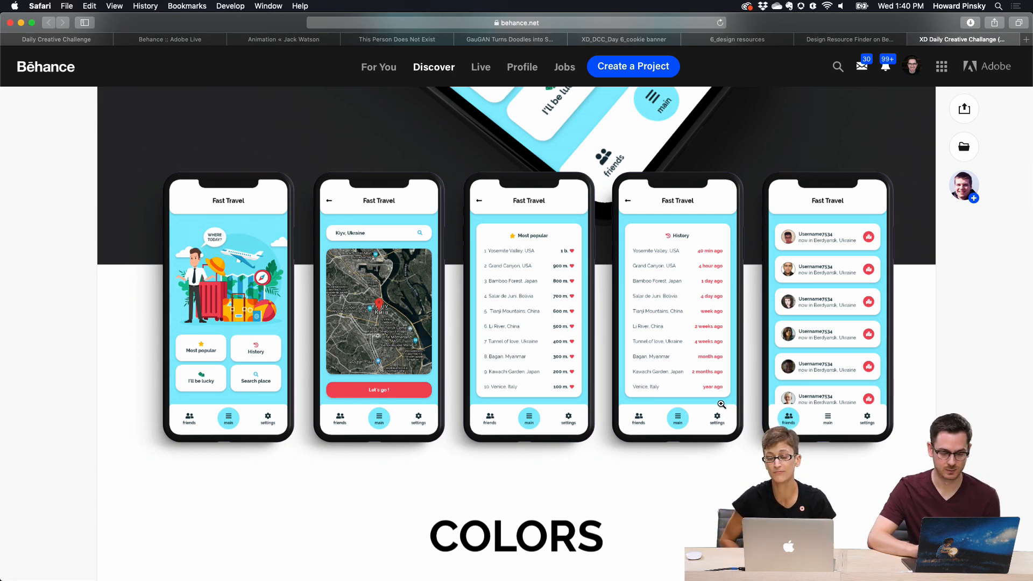
scroll(721, 405, "down", 7)
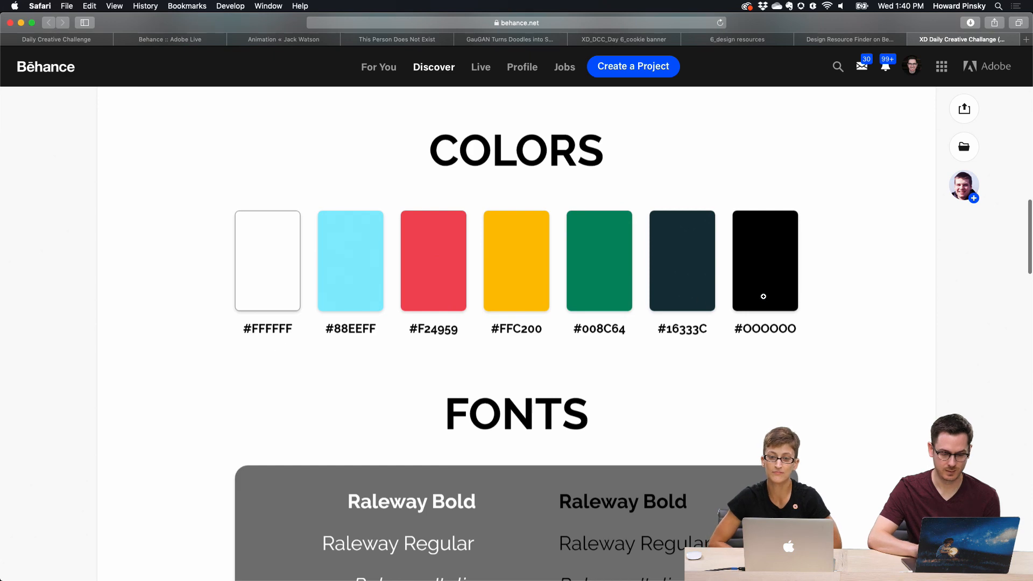
scroll(762, 296, "down", 4)
scroll(765, 297, "down", 7)
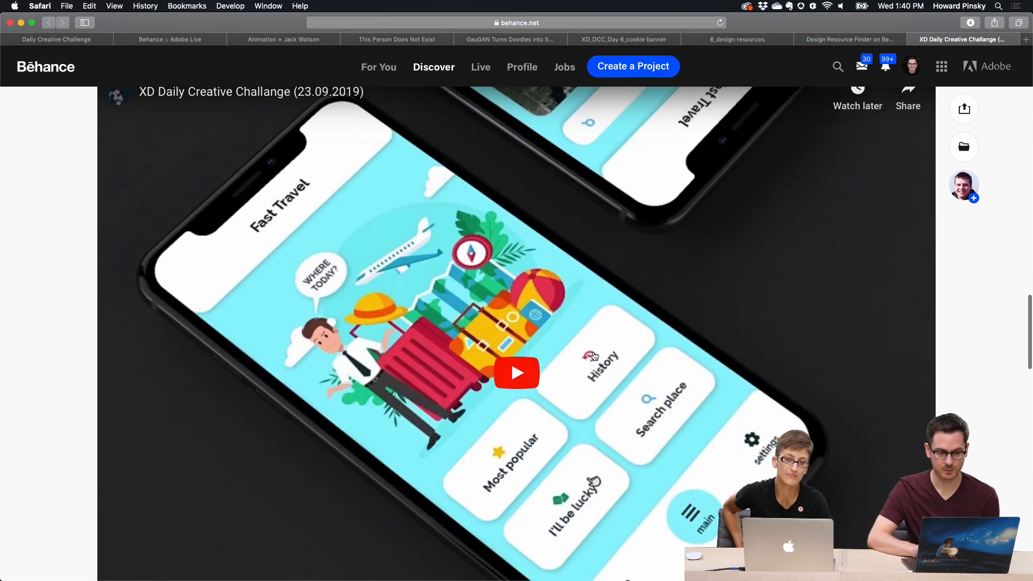
Step: Start the embedded XD Daily Creative Challange video, play it from the beginning and pause it
left_click(594, 355)
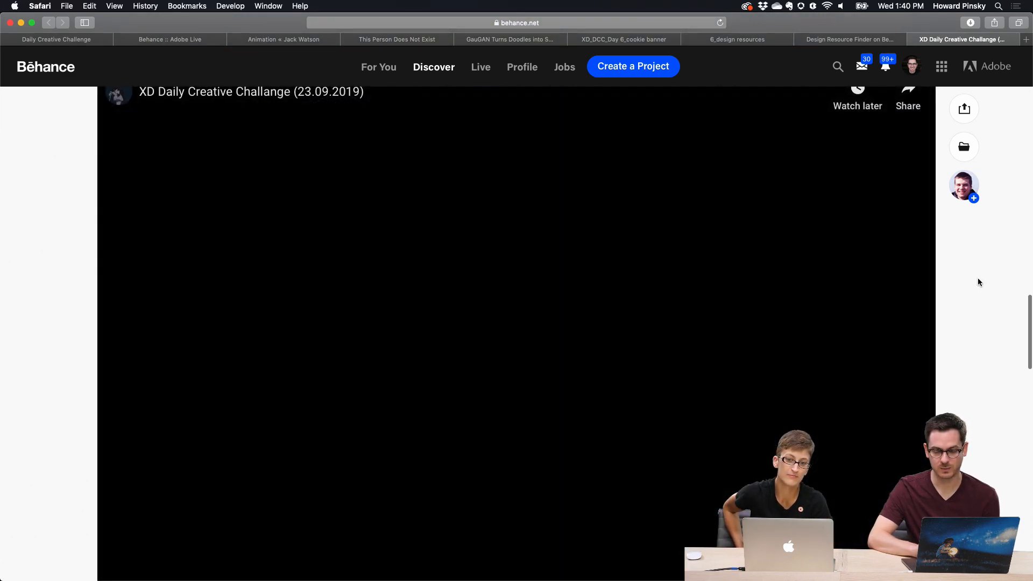
scroll(955, 301, "up", 1)
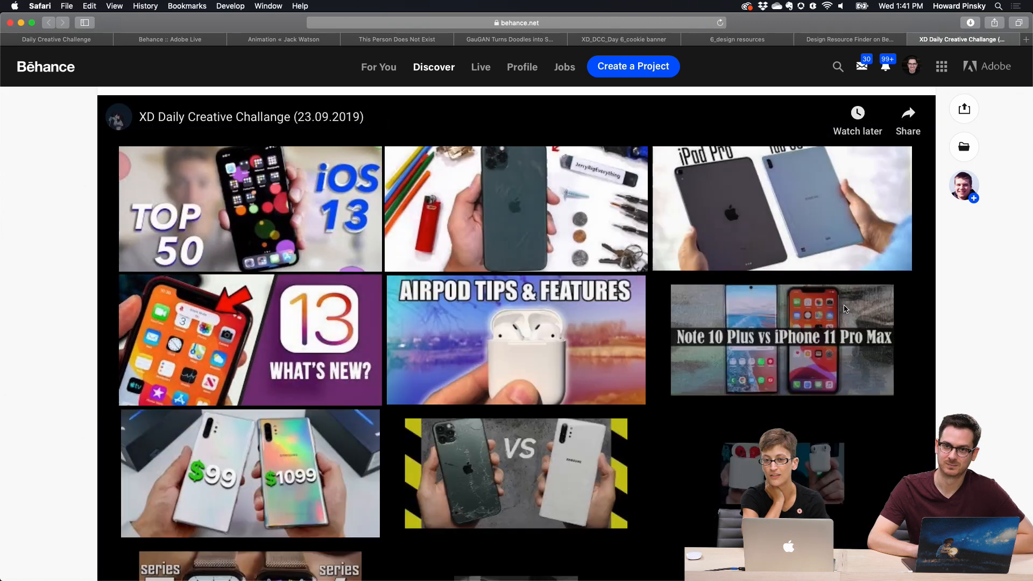
scroll(592, 407, "down", 5)
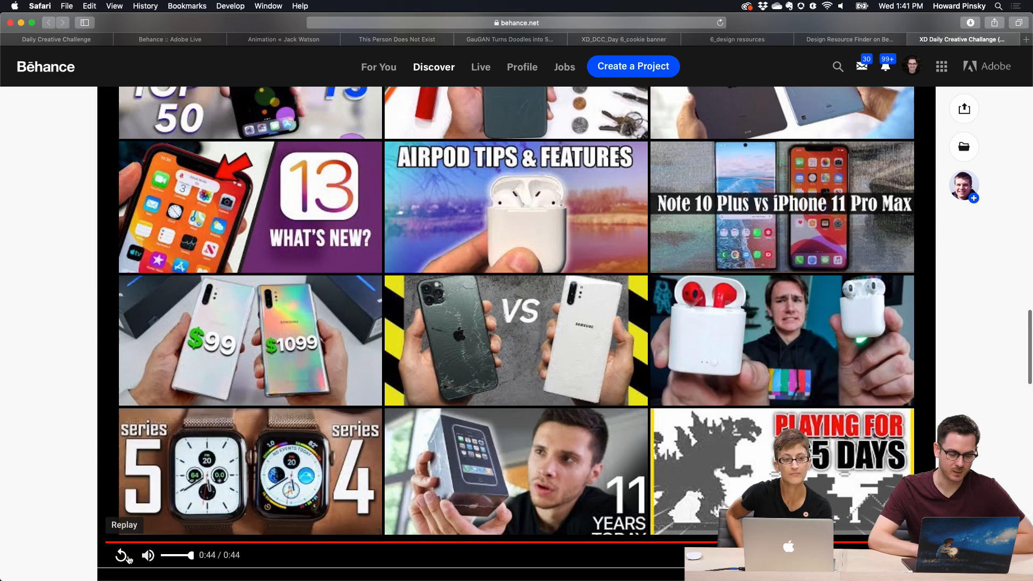
left_click(123, 557)
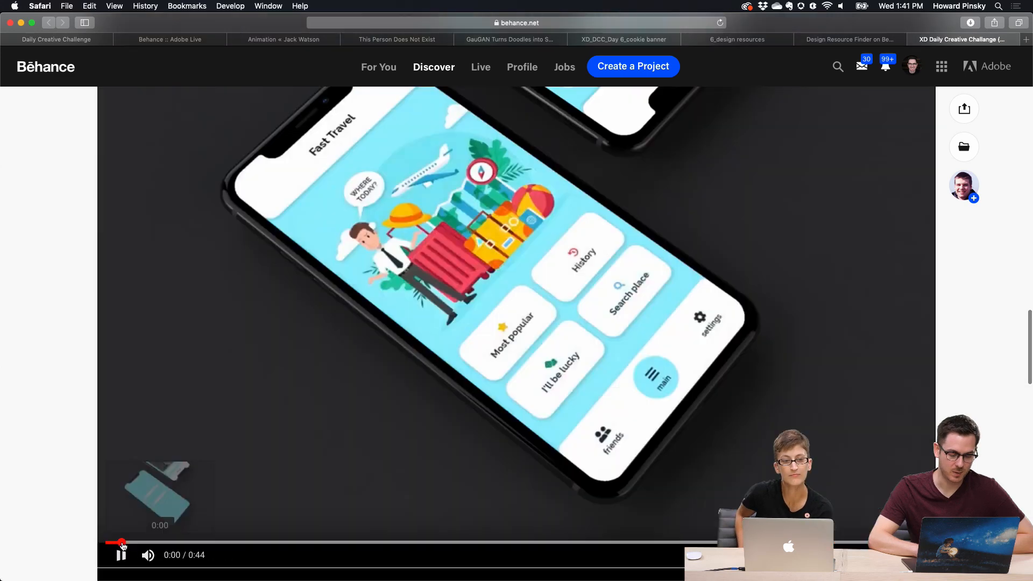
left_click(122, 559)
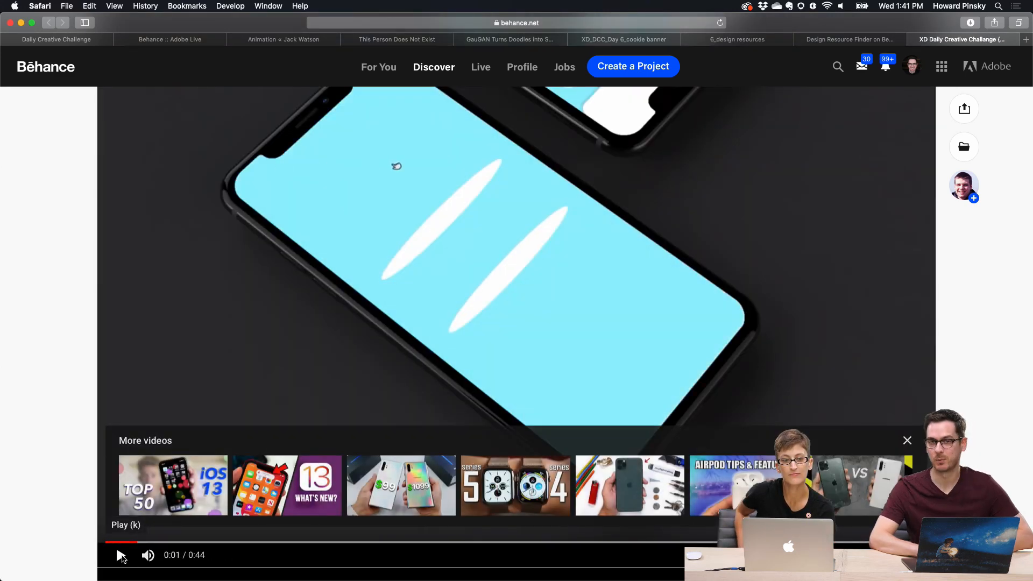
Step: Resume the Fast Travel video through the map screen, pausing and restarting playback
scroll(123, 560, "up", 2)
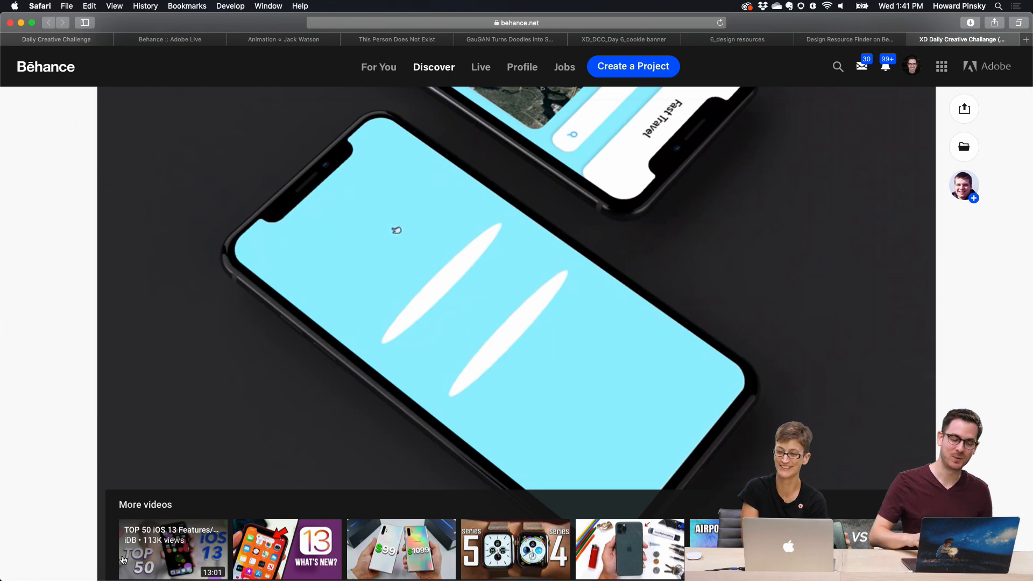
scroll(299, 422, "down", 9)
scroll(380, 377, "up", 7)
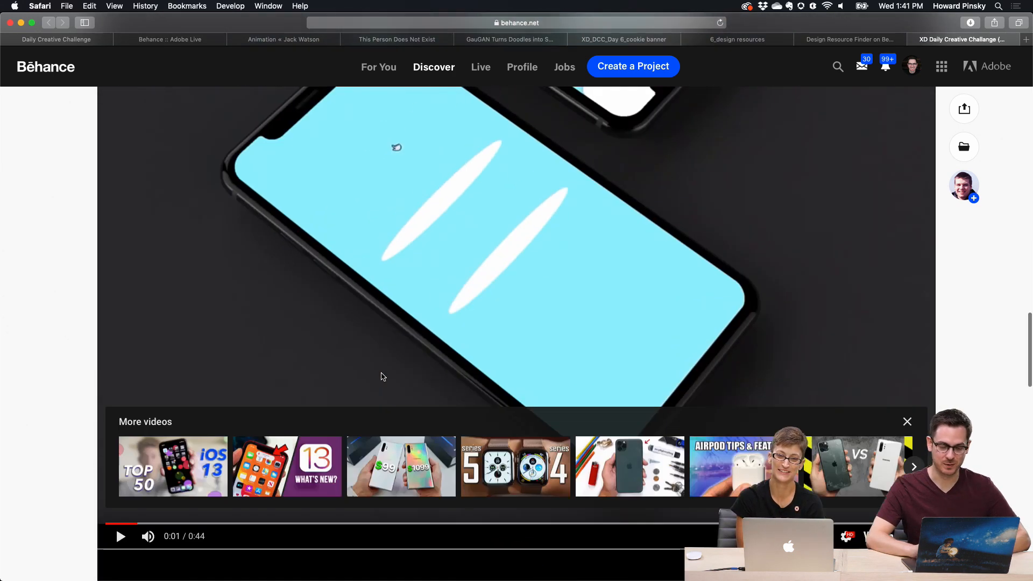
scroll(384, 377, "up", 2)
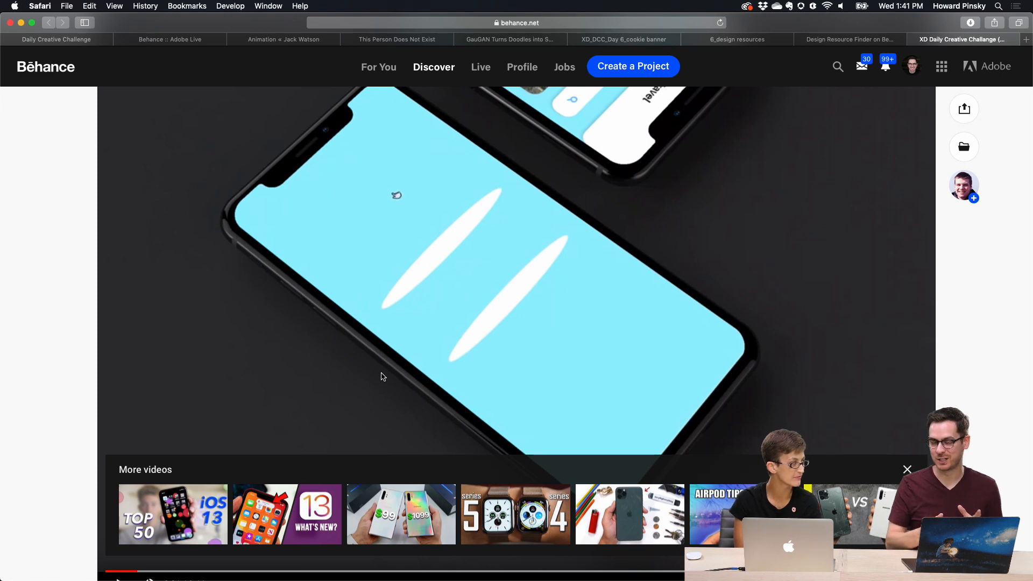
scroll(381, 376, "down", 1)
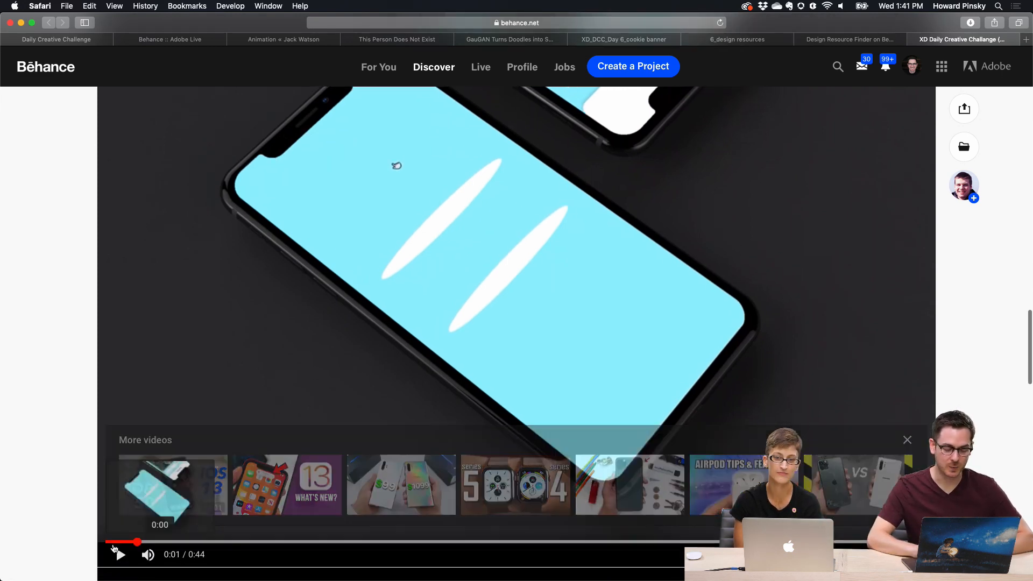
left_click(118, 554)
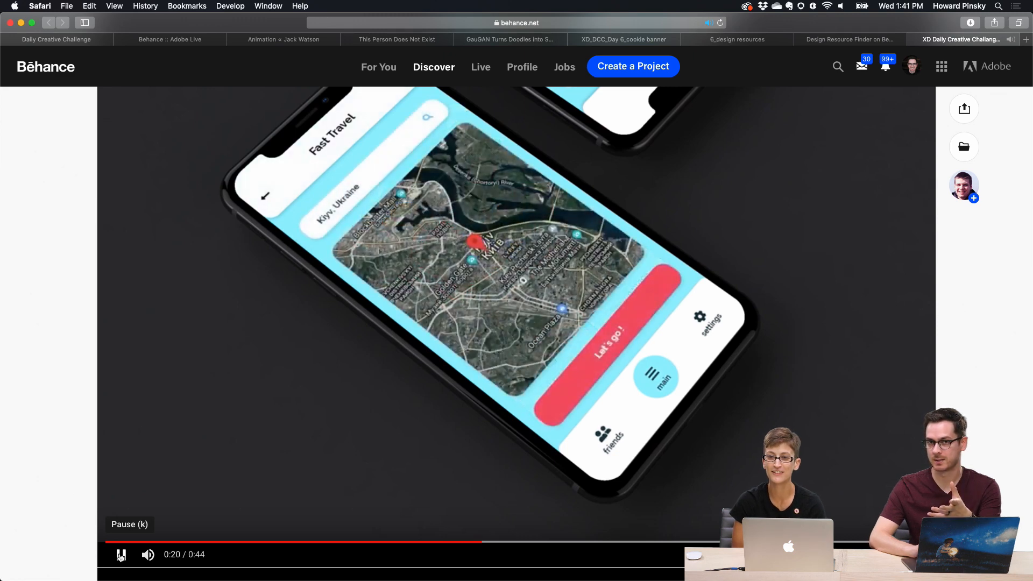
left_click(120, 556)
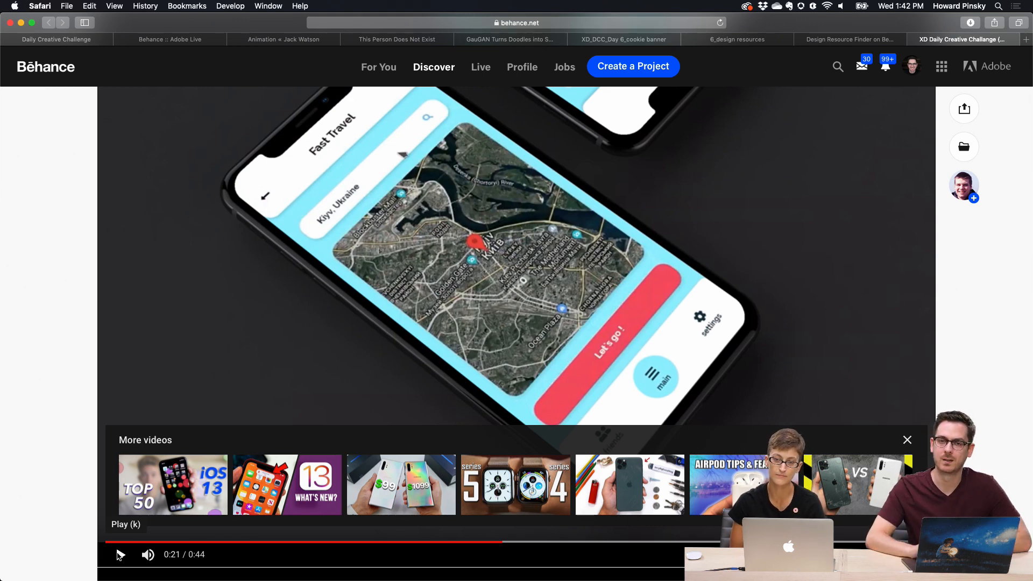
left_click(121, 554)
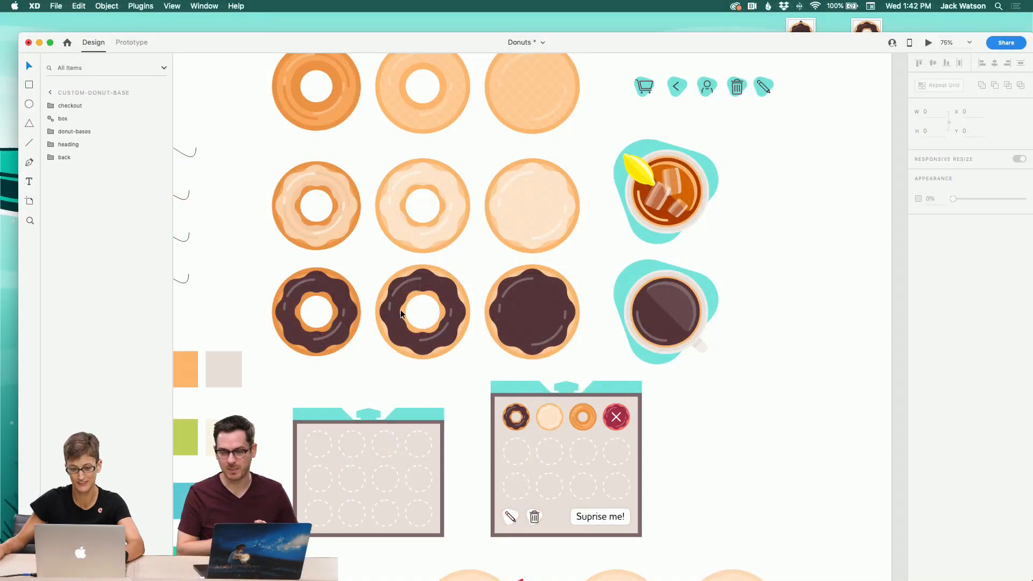
Step: Switch to the Donuts document and zoom out to survey the donut carousel and custom donut artboards
scroll(235, 262, "down", 10)
scroll(235, 262, "left", 15)
left_click(30, 221)
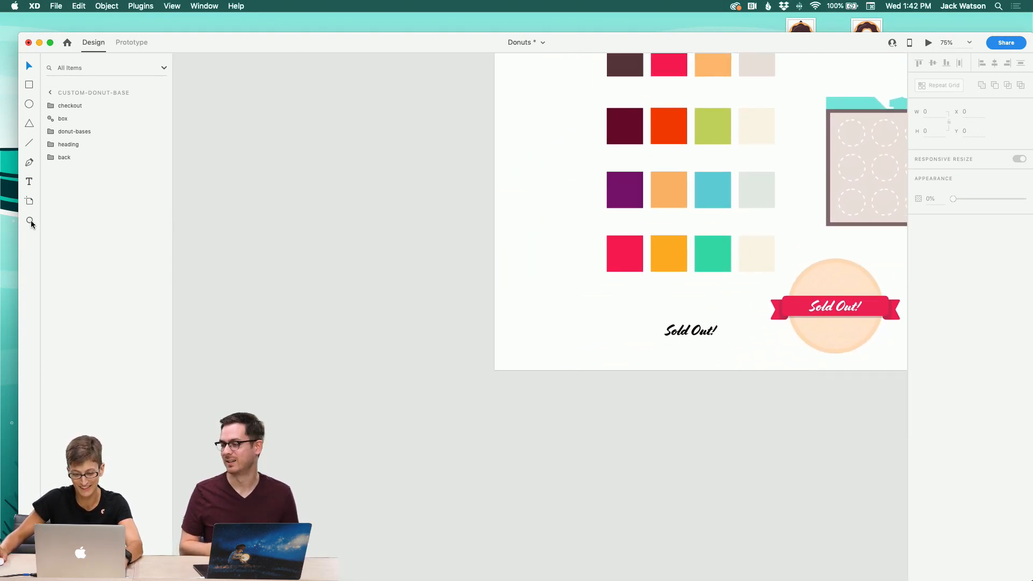
scroll(326, 222, "down", 10)
scroll(407, 229, "left", 10)
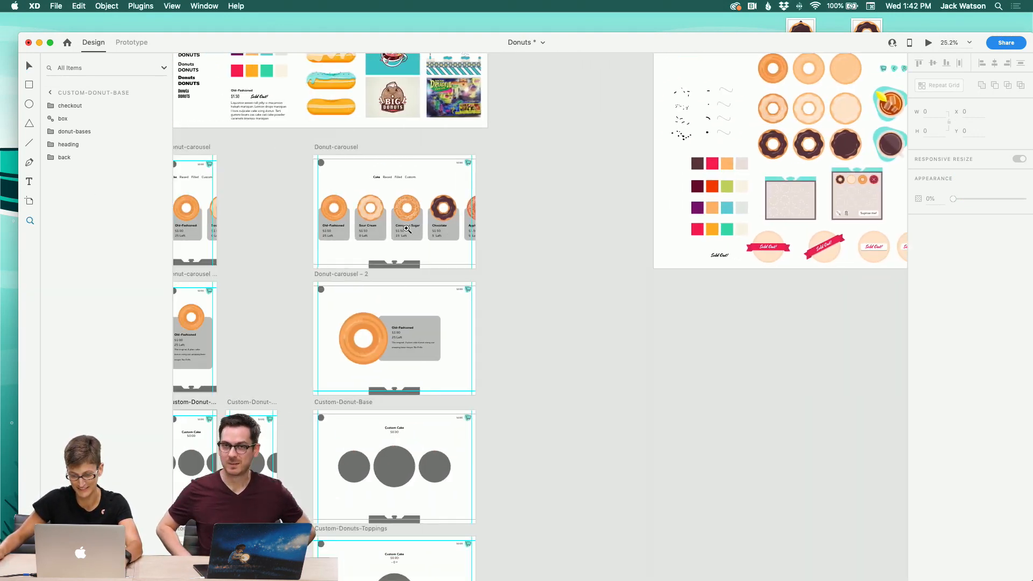
scroll(406, 228, "down", 3)
scroll(406, 229, "left", 3)
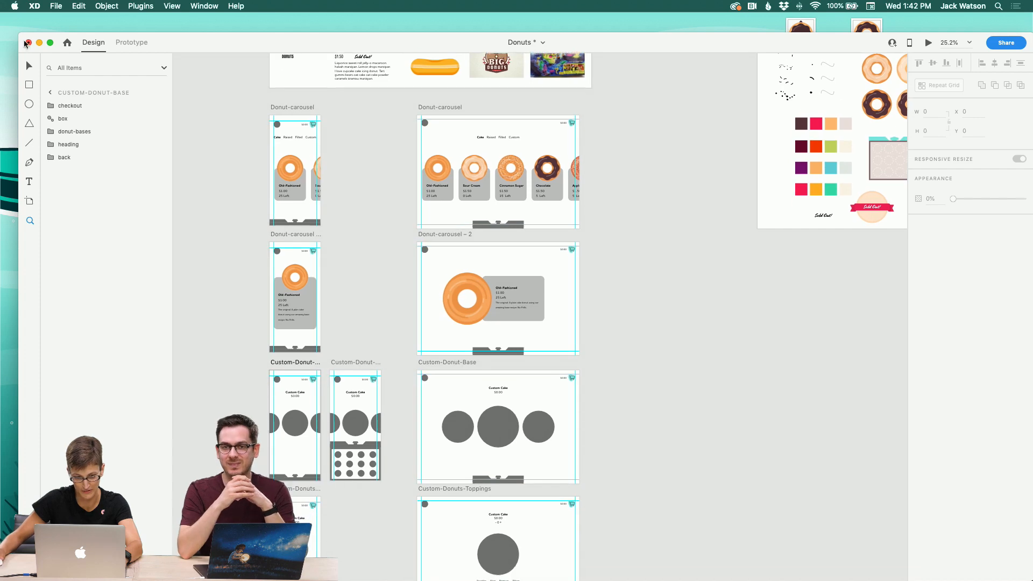
Step: Switch back to the Select tool, pan up to the Assets artboard and select it
left_click(29, 66)
scroll(574, 125, "up", 8)
scroll(574, 124, "right", 10)
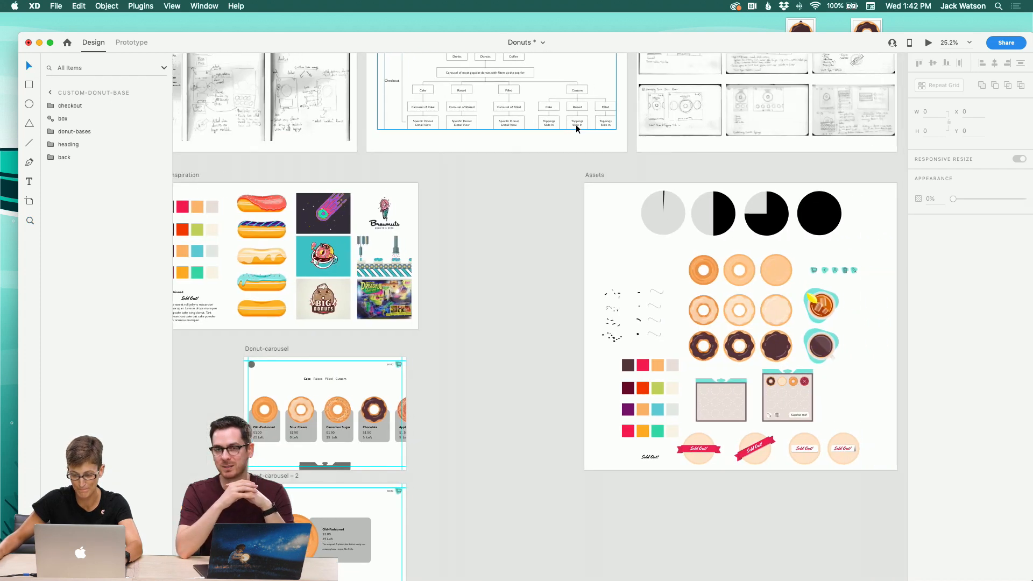
scroll(572, 187, "down", 2)
left_click(572, 202)
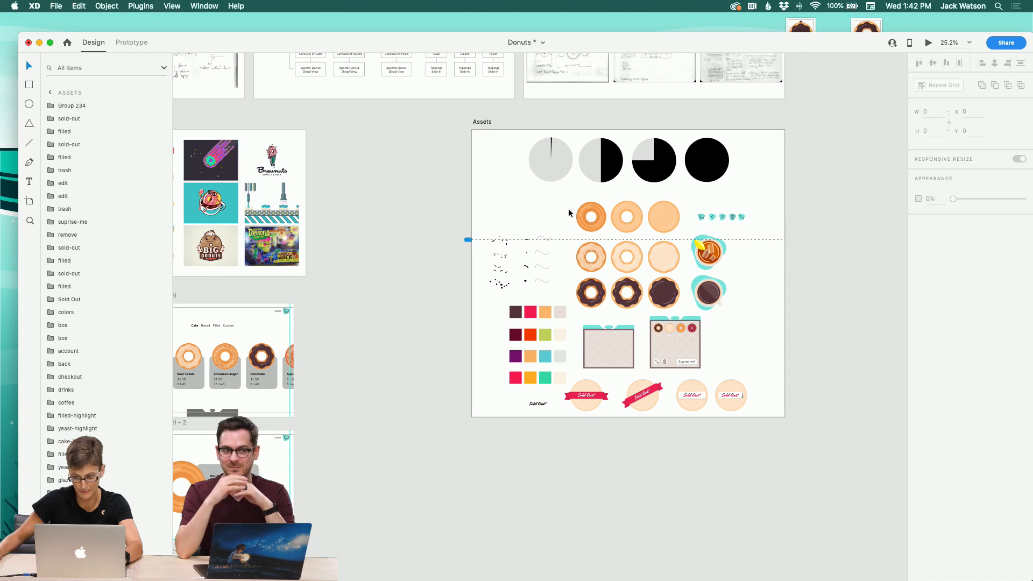
Step: Select the top row of plain donuts on the Assets artboard to copy them
left_click_drag(569, 213, 672, 222)
left_click(371, 282)
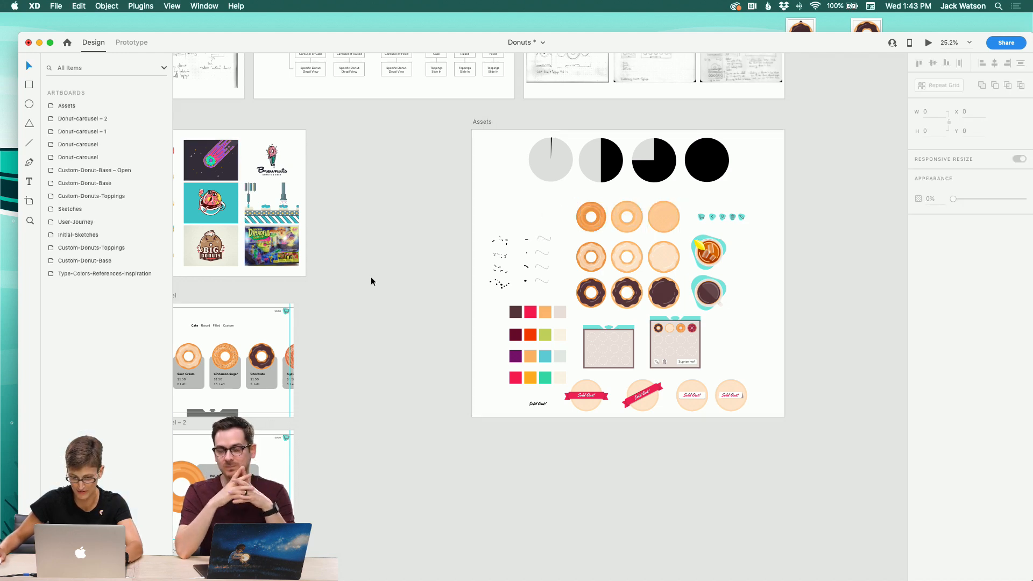
Step: Zoom into the Custom-Donut-Base artboard and expand its donut-bases group of placeholder circles
scroll(372, 282, "down", 5)
scroll(371, 282, "left", 5)
scroll(375, 287, "down", 4)
scroll(375, 288, "left", 5)
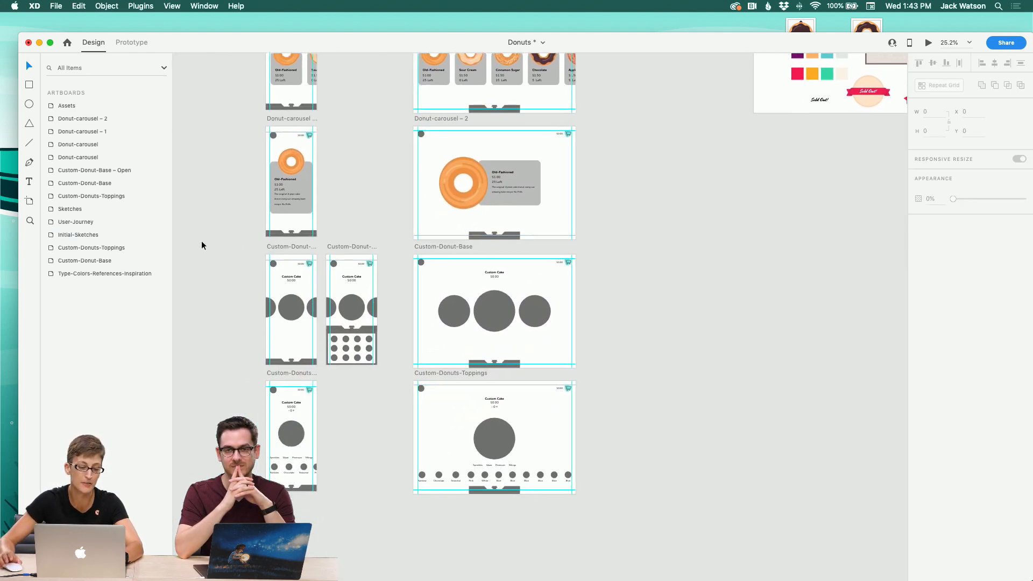
left_click(310, 339)
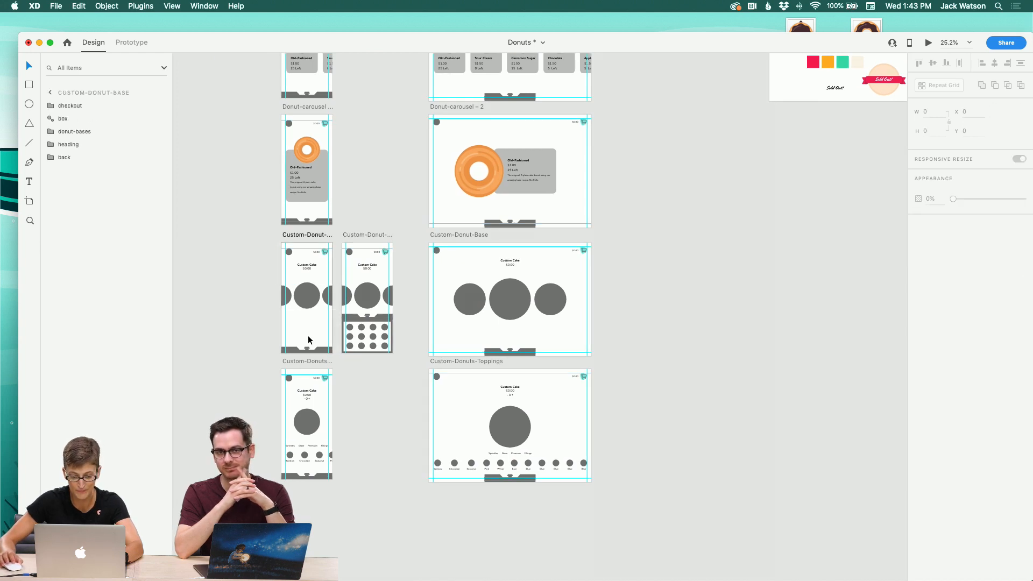
left_click(29, 220)
left_click(311, 276)
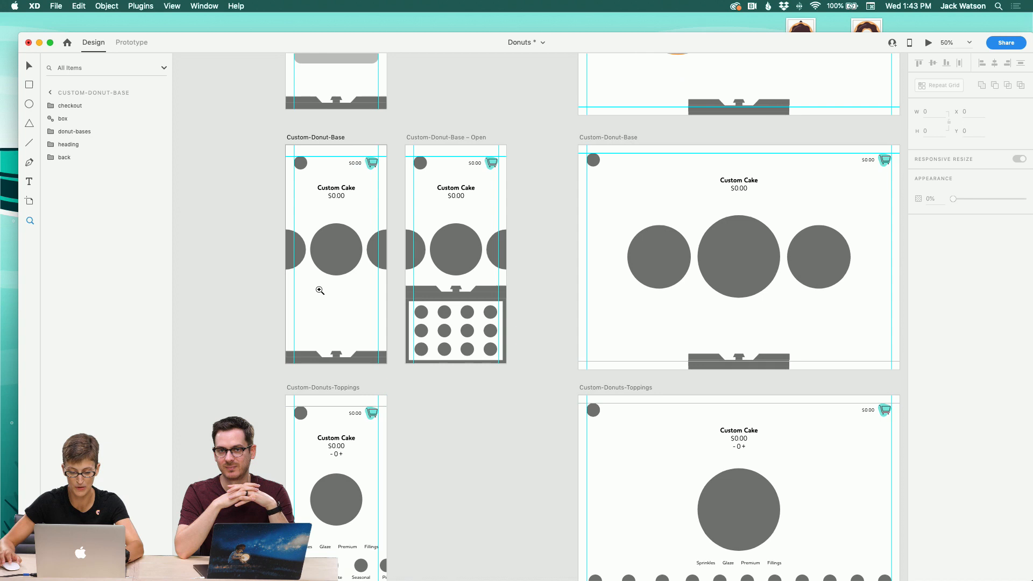
left_click(319, 290)
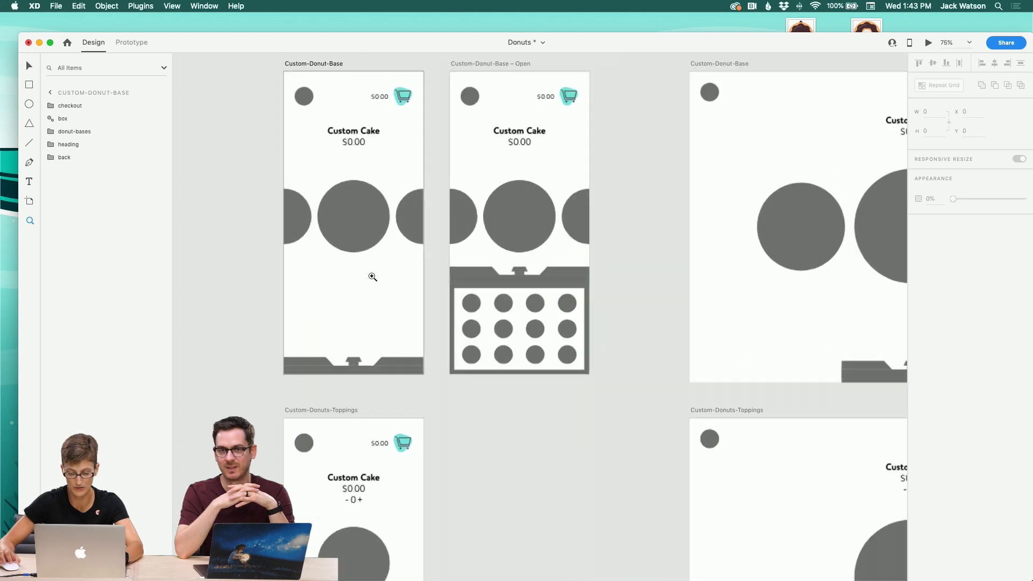
left_click(30, 67)
left_click(368, 203)
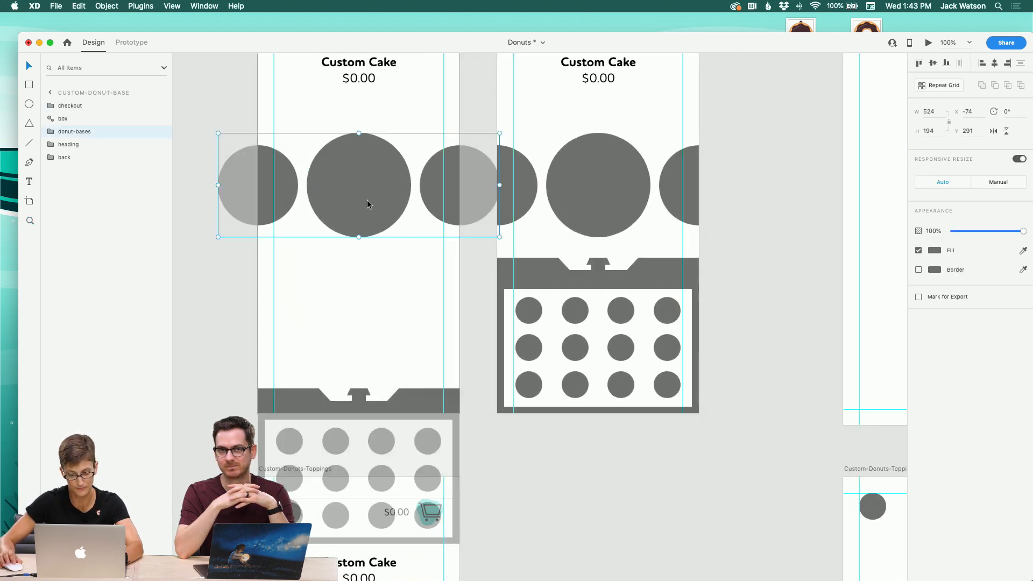
scroll(371, 210, "left", 5)
left_click(50, 131)
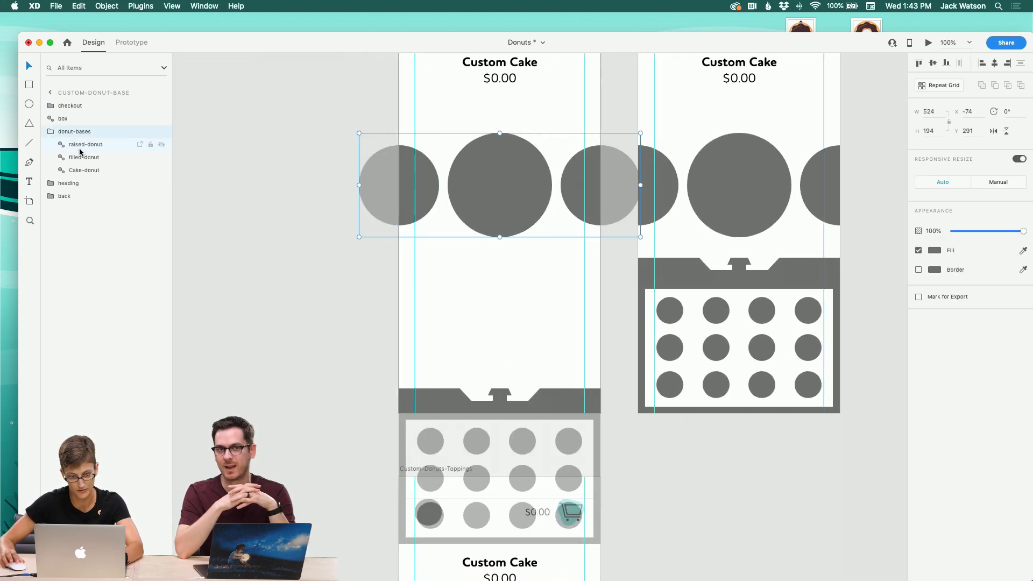
Step: Paste the copied donuts into the donut-bases group and move them up over the placeholder circles
left_click(80, 147)
key("super+v")
left_click_drag(463, 266, 471, 220)
Step: Move the donut and highlight layers out of the pasted group directly into donut-bases
left_click(69, 144)
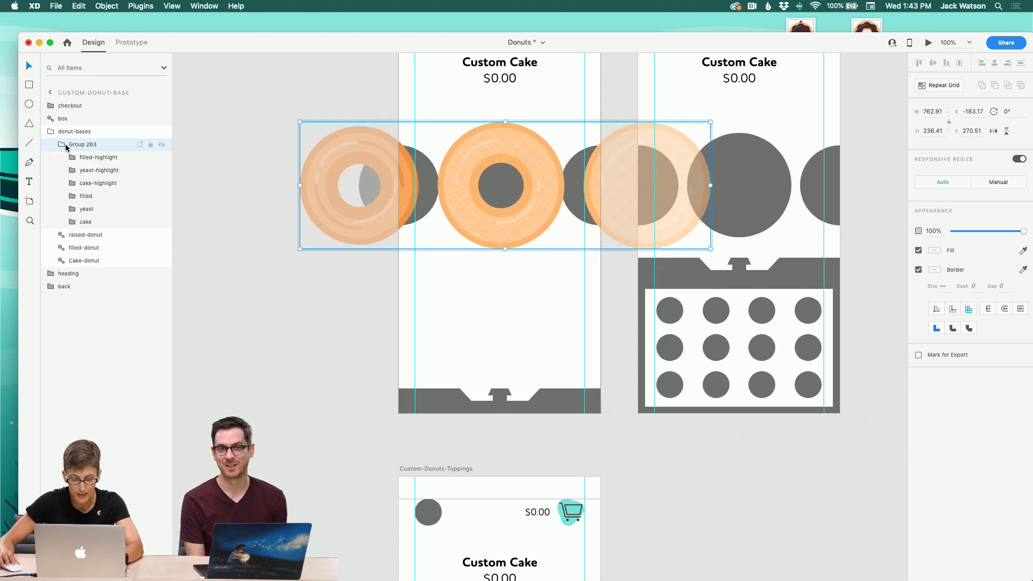
left_click(91, 157)
left_click(102, 221, "shift")
left_click_drag(102, 221, 74, 138)
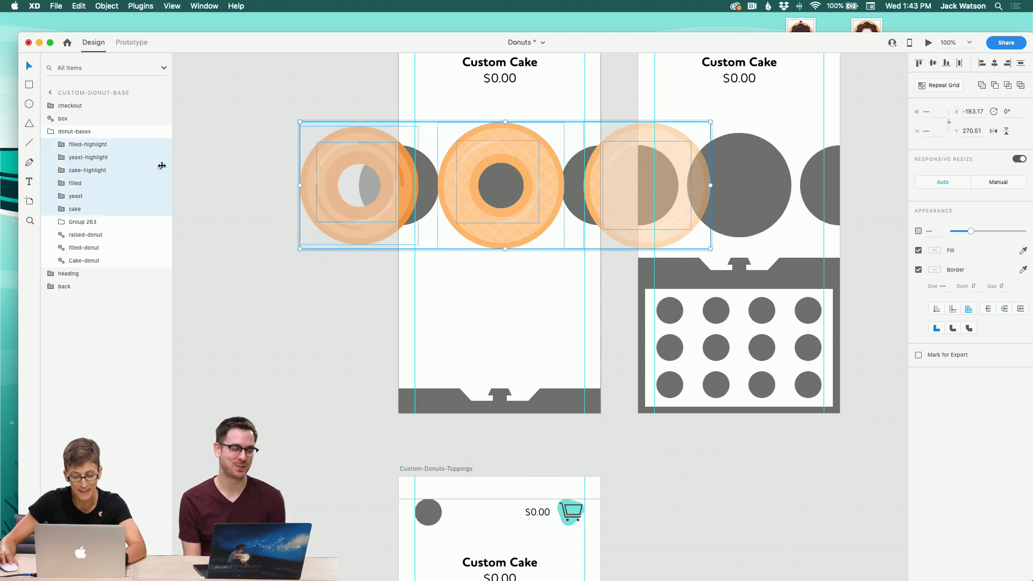
left_click(512, 300)
left_click(513, 226)
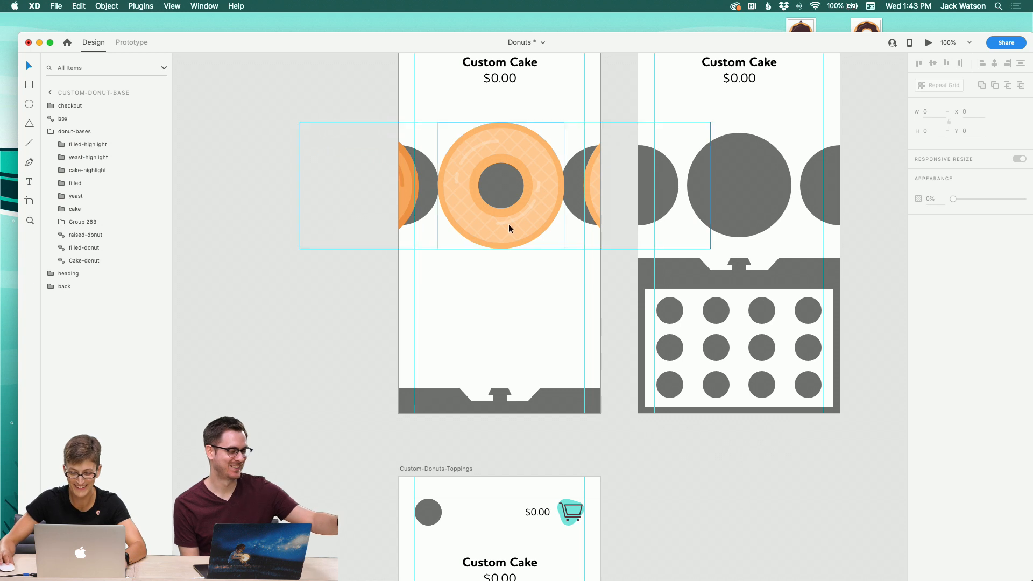
Step: Resize the filled donut with its highlight and move it over the right placeholder circle
left_click(88, 144)
left_click(88, 185, "super")
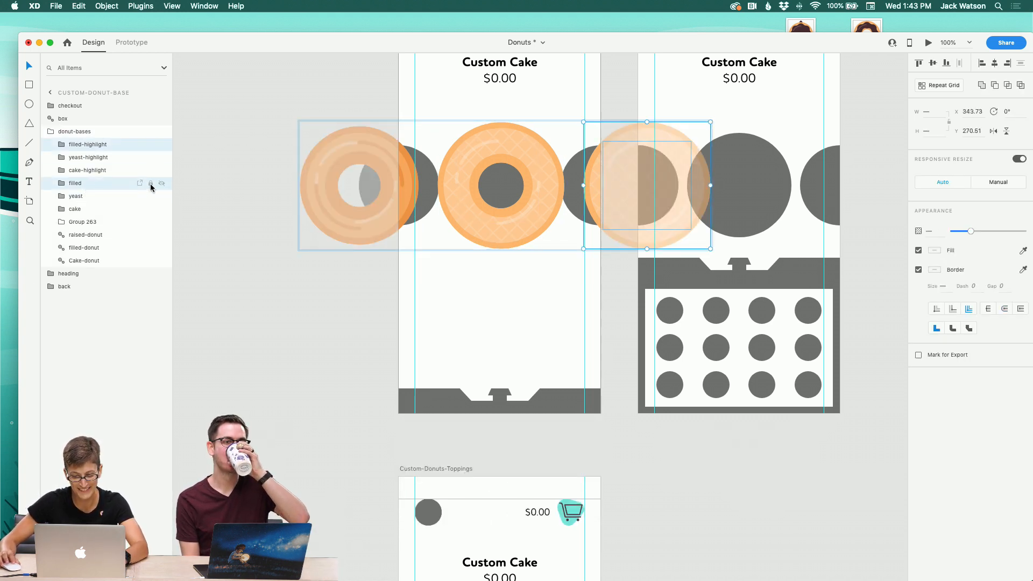
left_click_drag(713, 124, 699, 134)
left_click_drag(623, 218, 588, 218)
left_click_drag(664, 133, 654, 144)
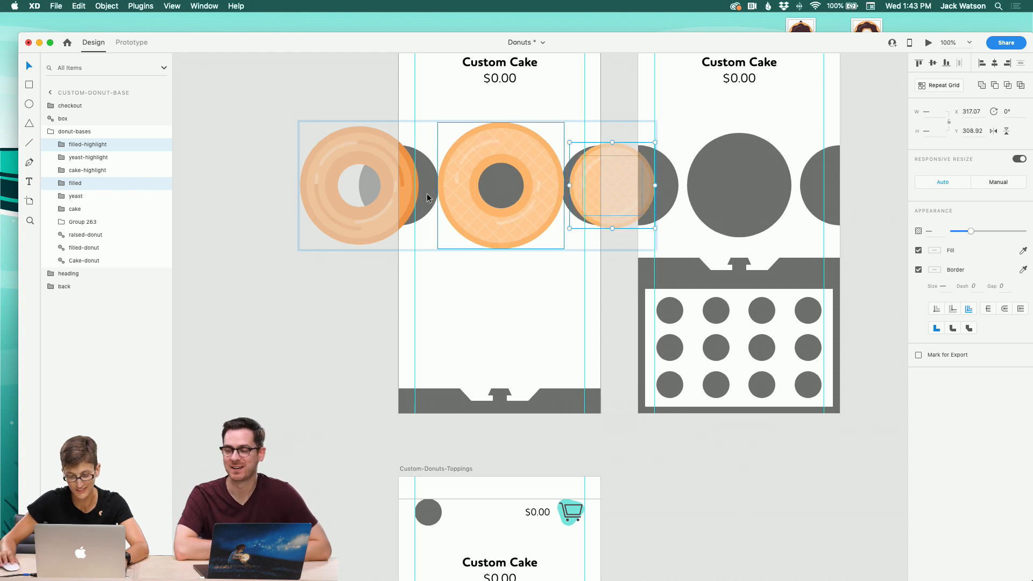
Step: Reorder the cake layer and move the cake donut with its highlight to the centre position
left_click(111, 158)
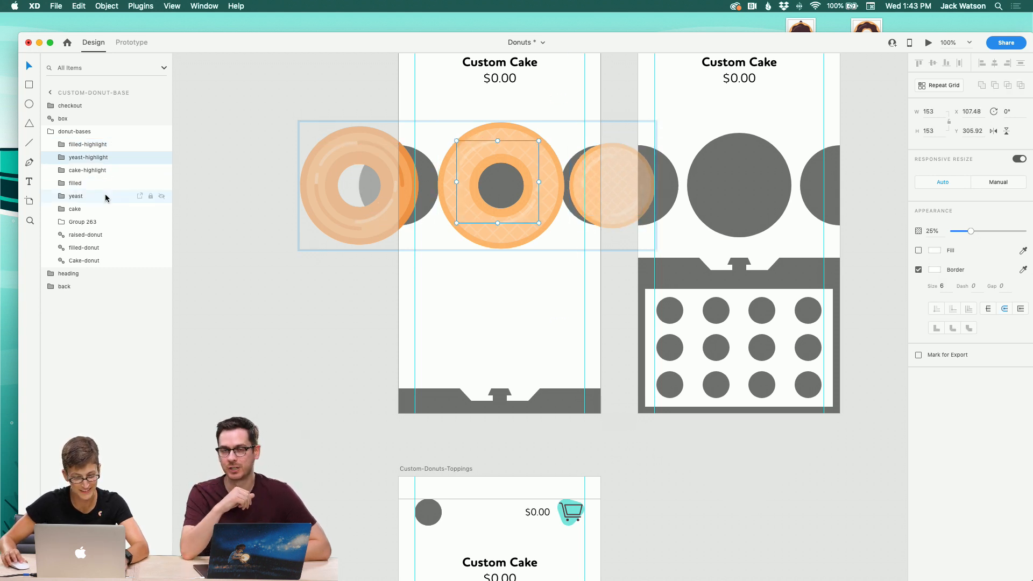
left_click(78, 207)
left_click(88, 145)
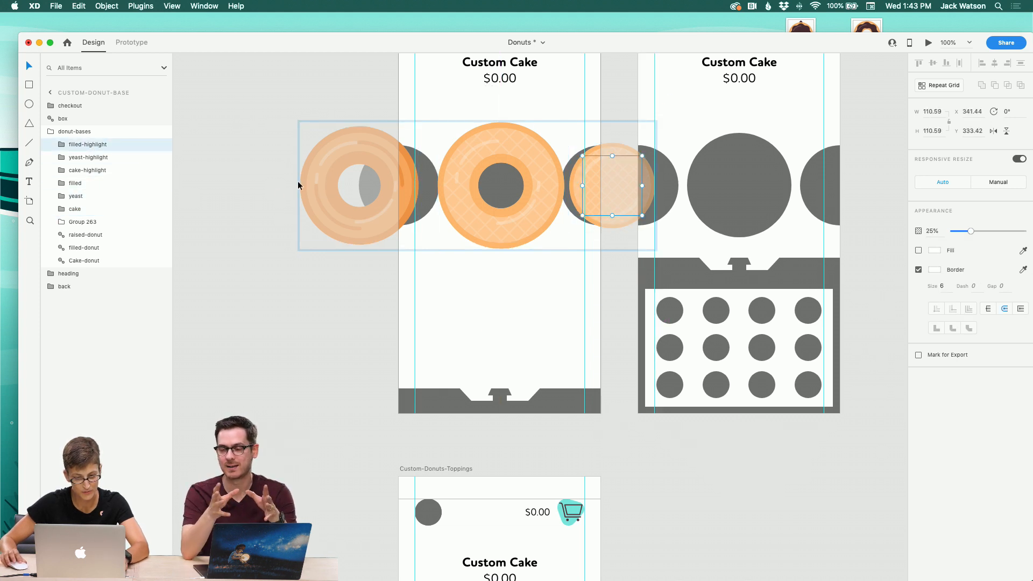
left_click(411, 184)
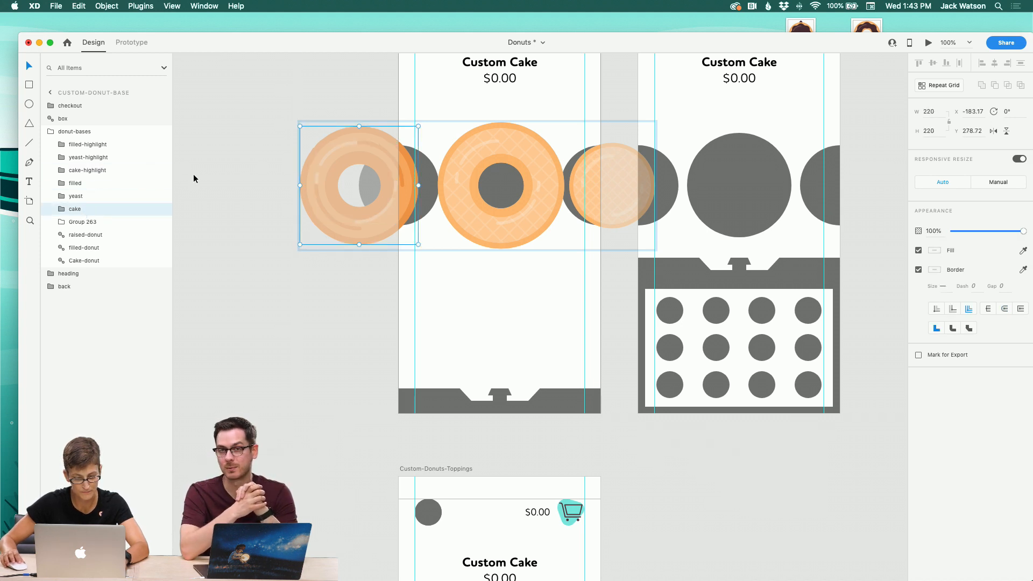
left_click_drag(92, 209, 90, 181)
left_click(89, 170, "shift")
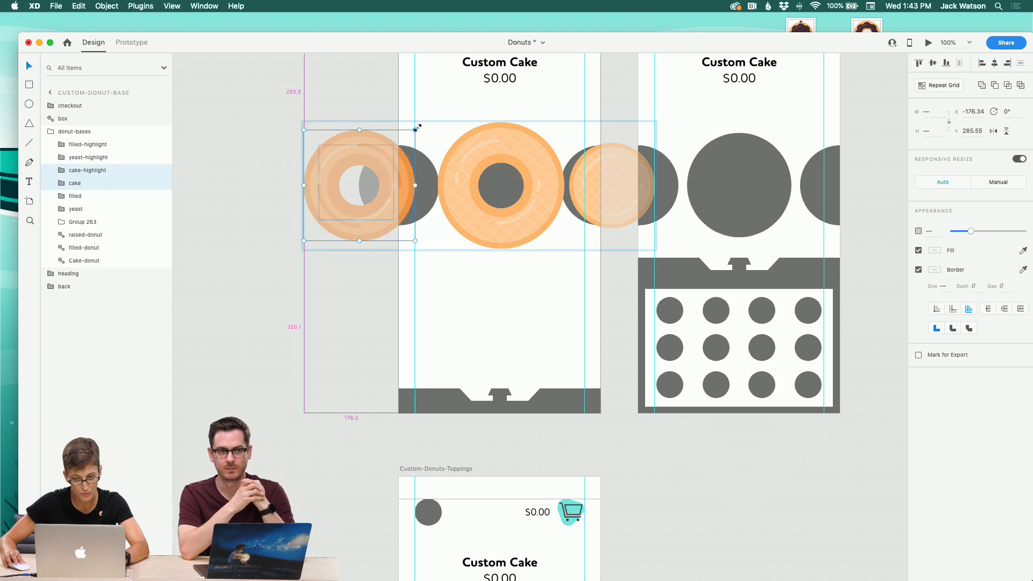
left_click_drag(412, 173, 559, 178)
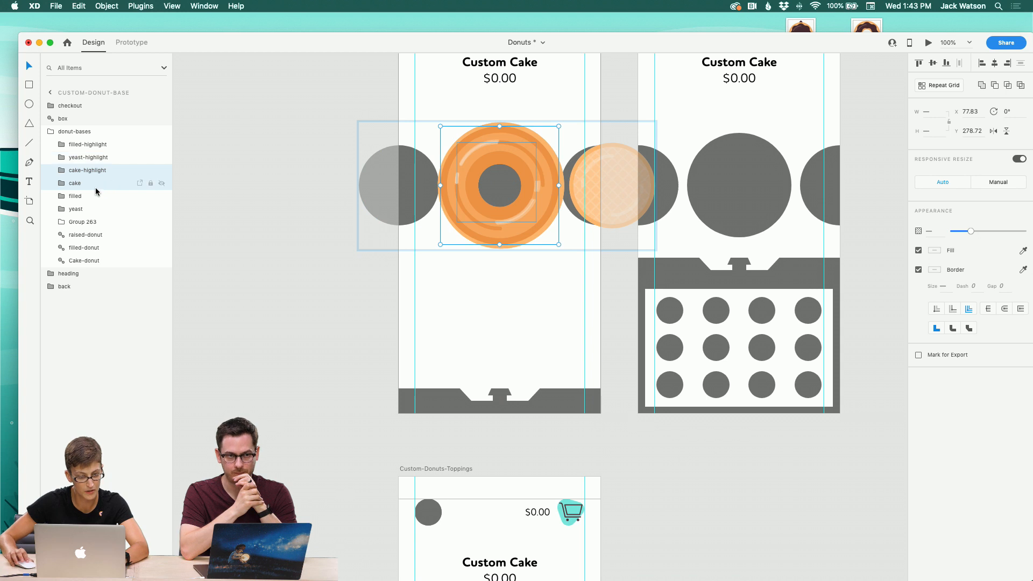
Step: Reorder the yeast layers above the cake and nudge the yeast donut with its highlight left
left_click_drag(91, 208, 88, 164)
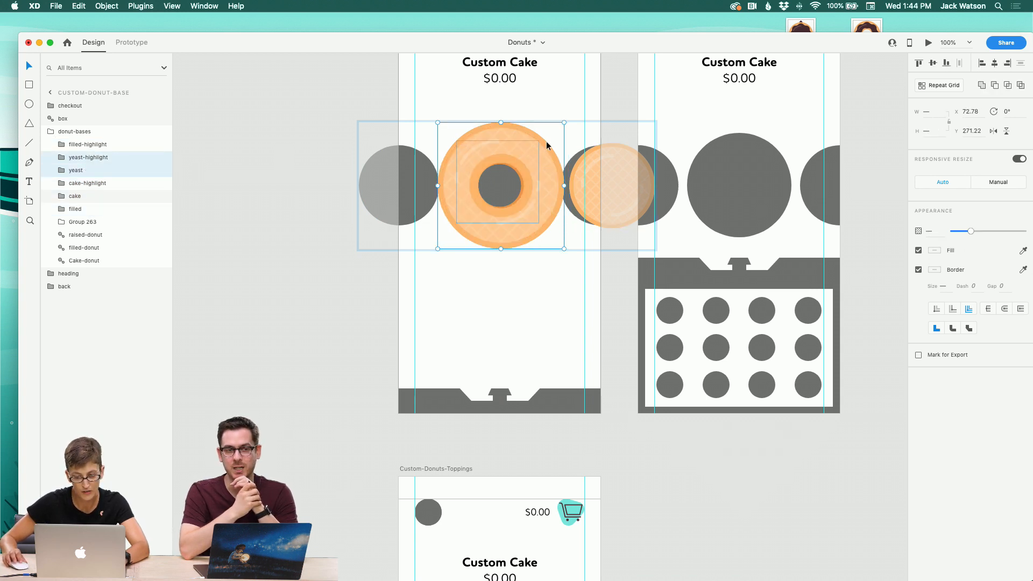
key("Left")
key("Left")
key("Left")
key("Left")
key("Left")
key("Left")
key("Left")
key("Left")
key("Left")
key("Left")
key("Left")
key("Left")
key("Left")
key("Left")
key("Left")
key("Left")
key("Left")
key("Left")
key("Left")
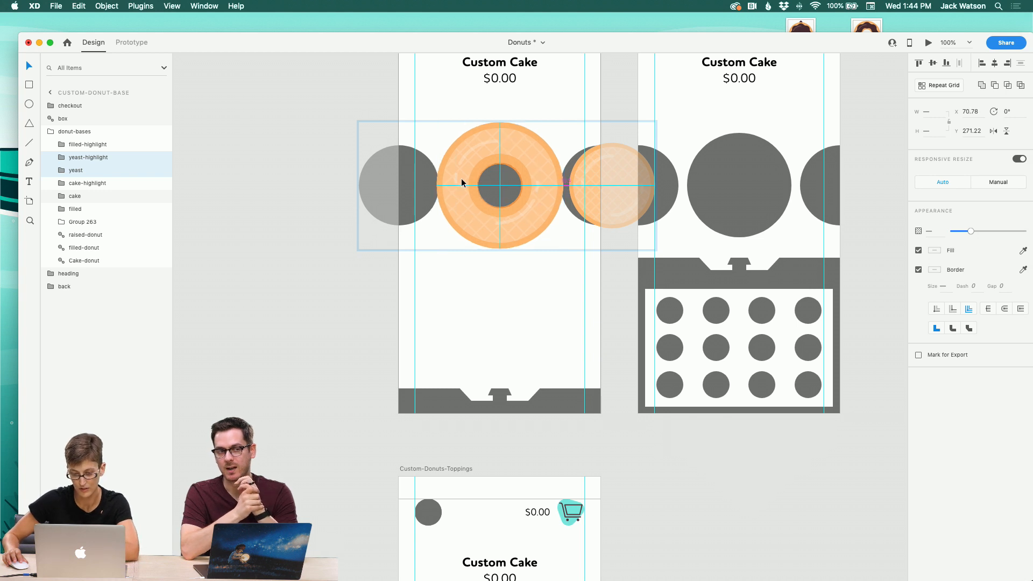
key("Left")
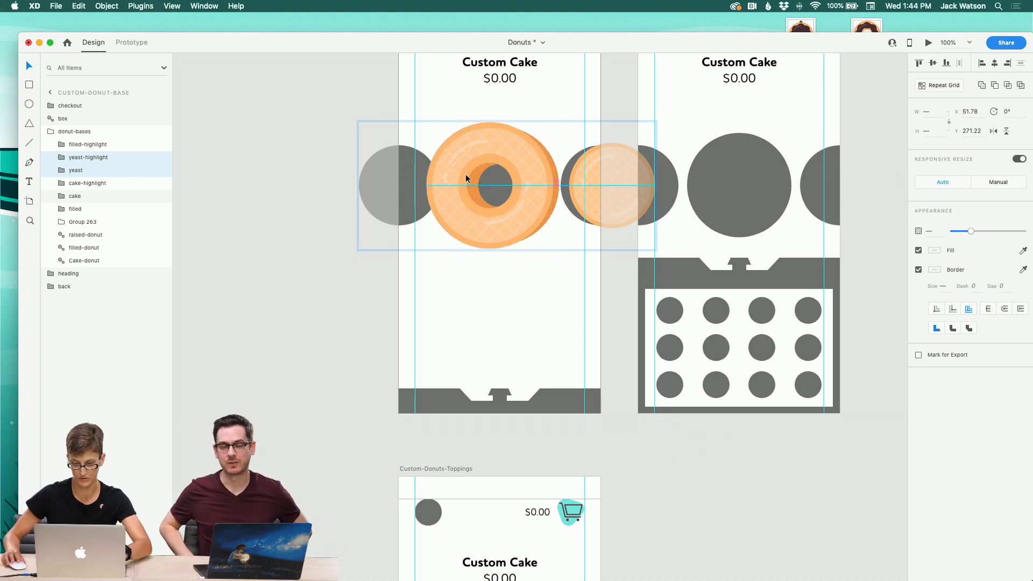
Step: Move the yeast donut with its highlight to the left placeholder position
left_click_drag(553, 249, 625, 226)
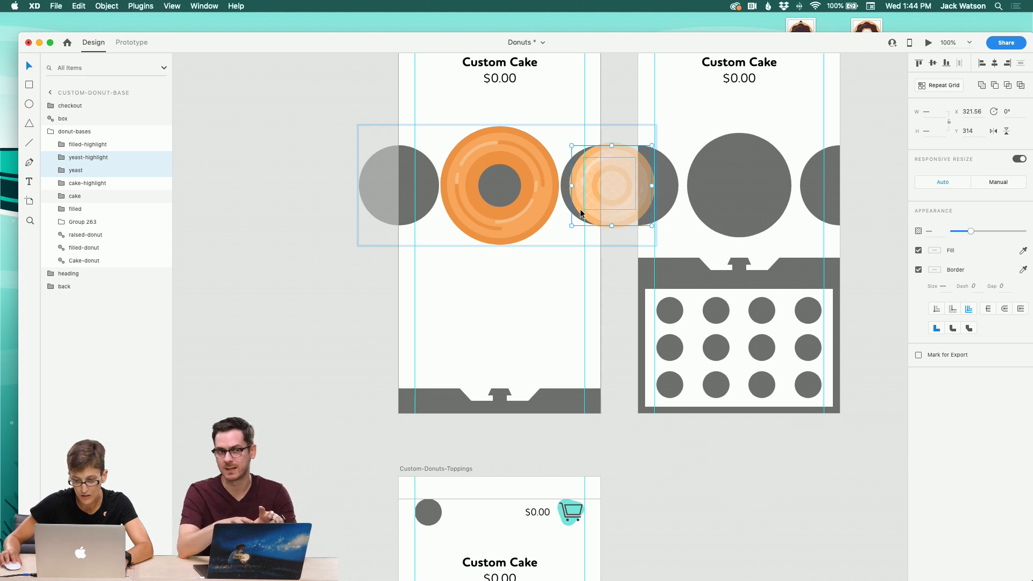
key("super+z")
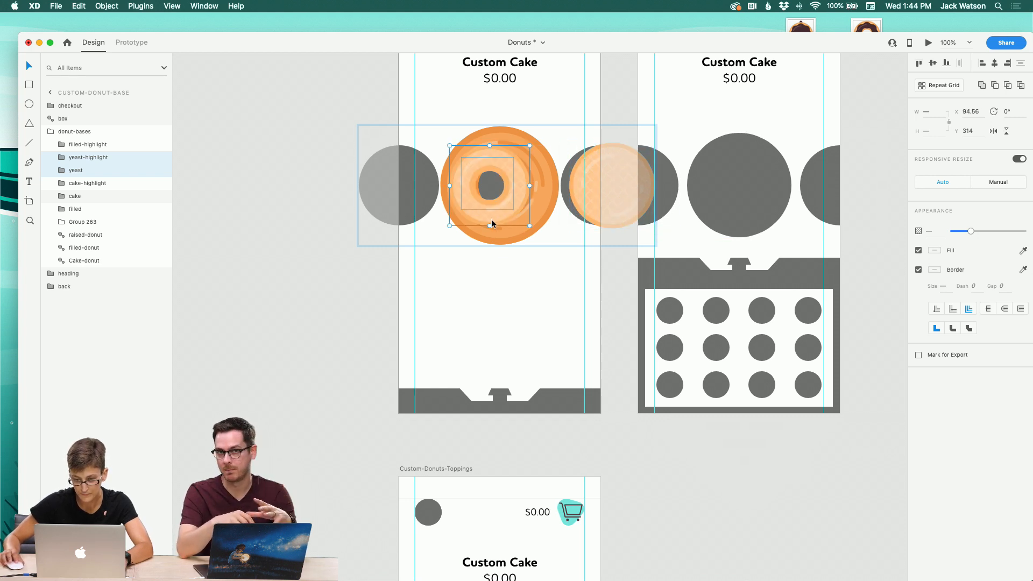
left_click_drag(491, 223, 400, 219)
Step: Delete the raised-donut and filled-donut placeholder symbols from donut-bases
left_click(76, 236)
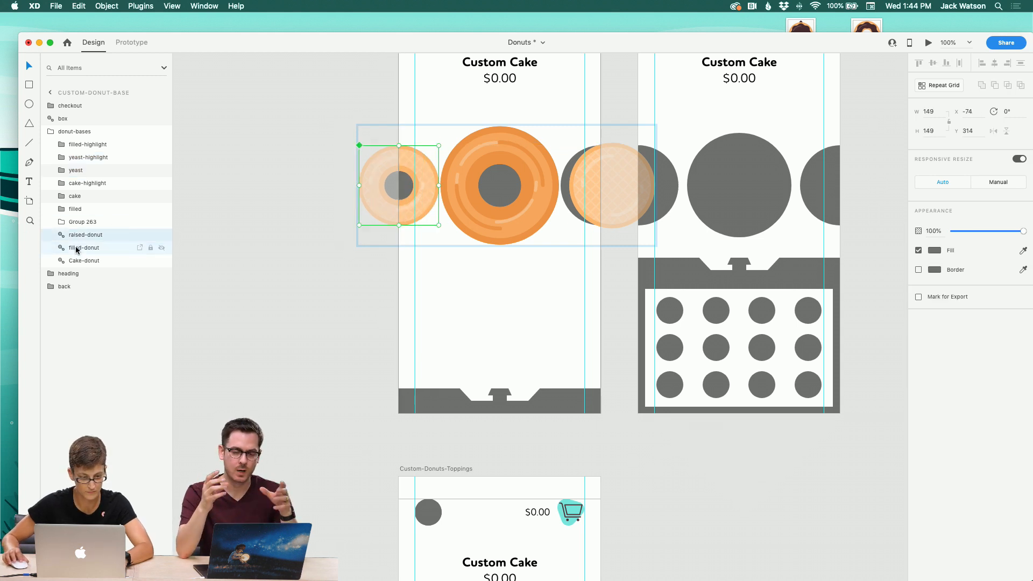
key("Delete")
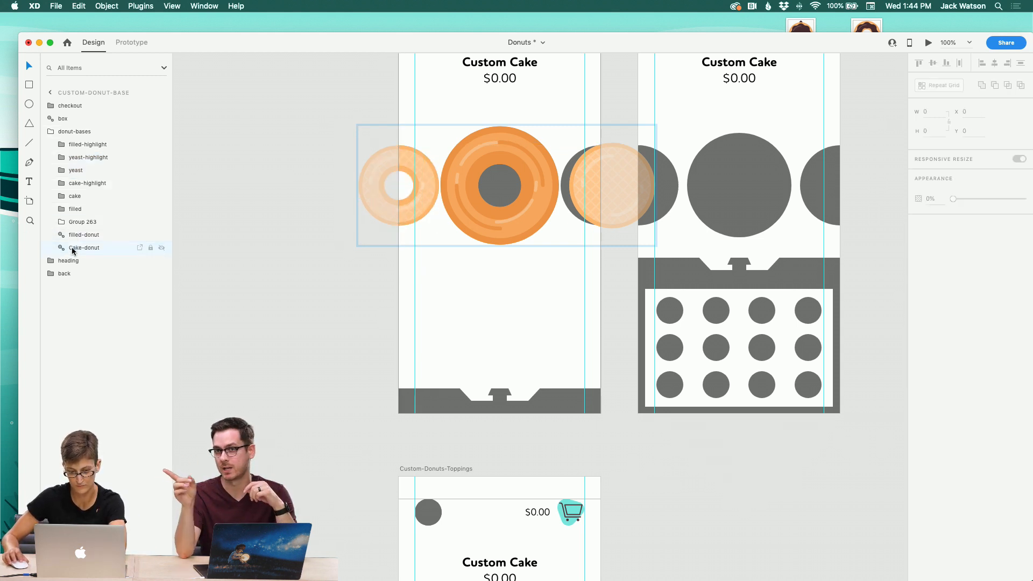
left_click(80, 236)
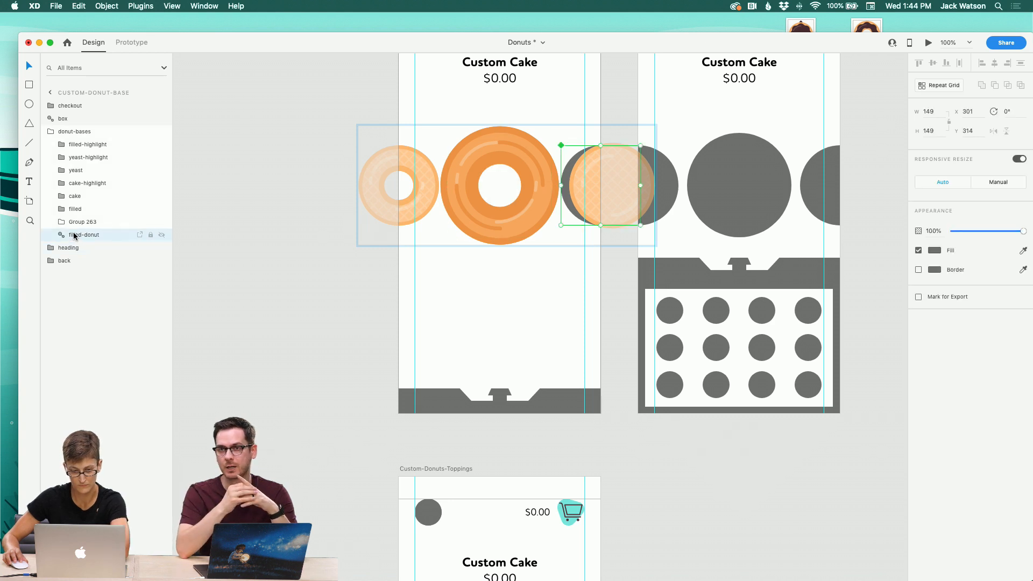
key("Delete")
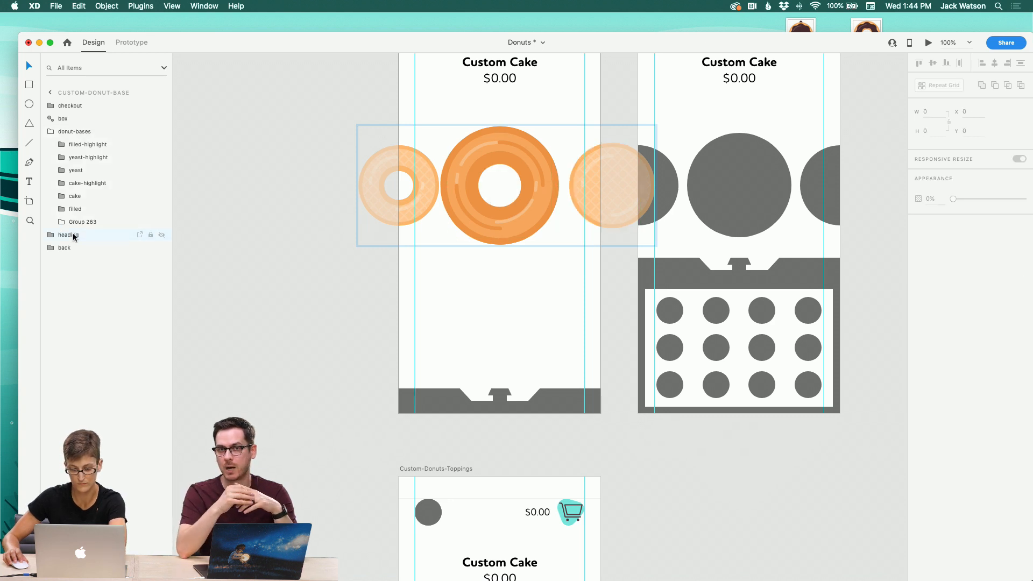
Step: Share the document for review and copy the review link
left_click(1002, 44)
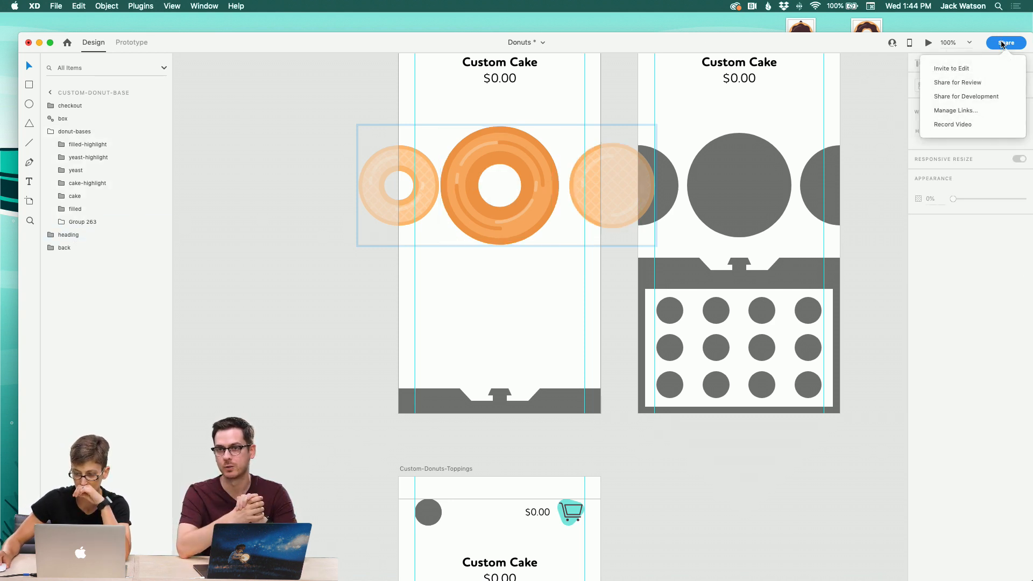
left_click(956, 83)
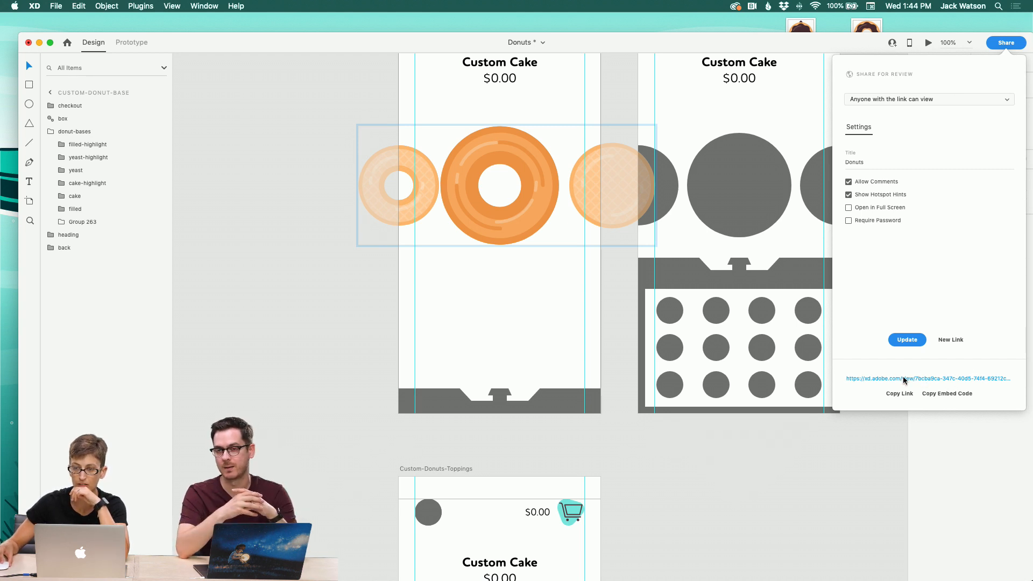
left_click(891, 400)
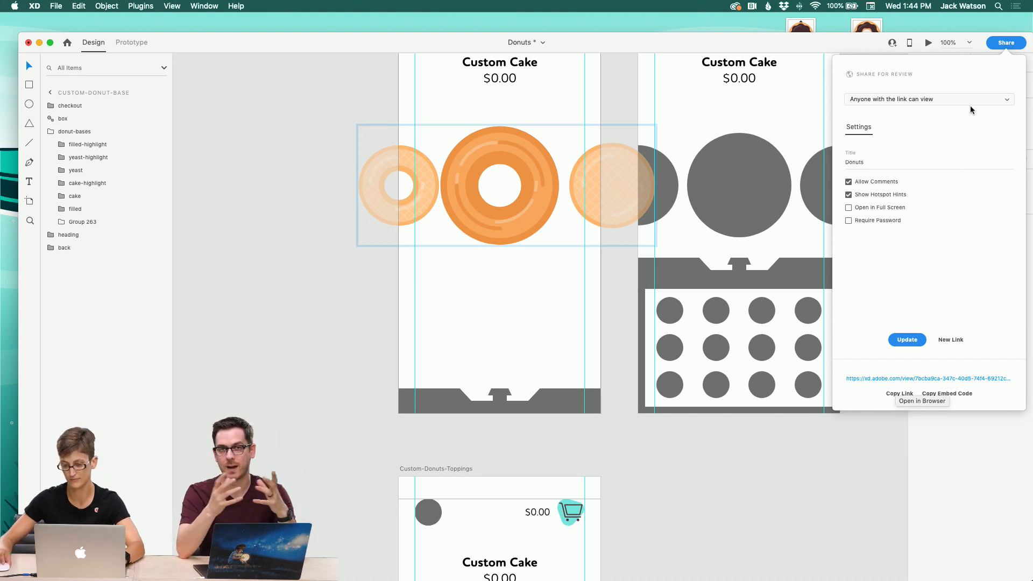
left_click(1004, 46)
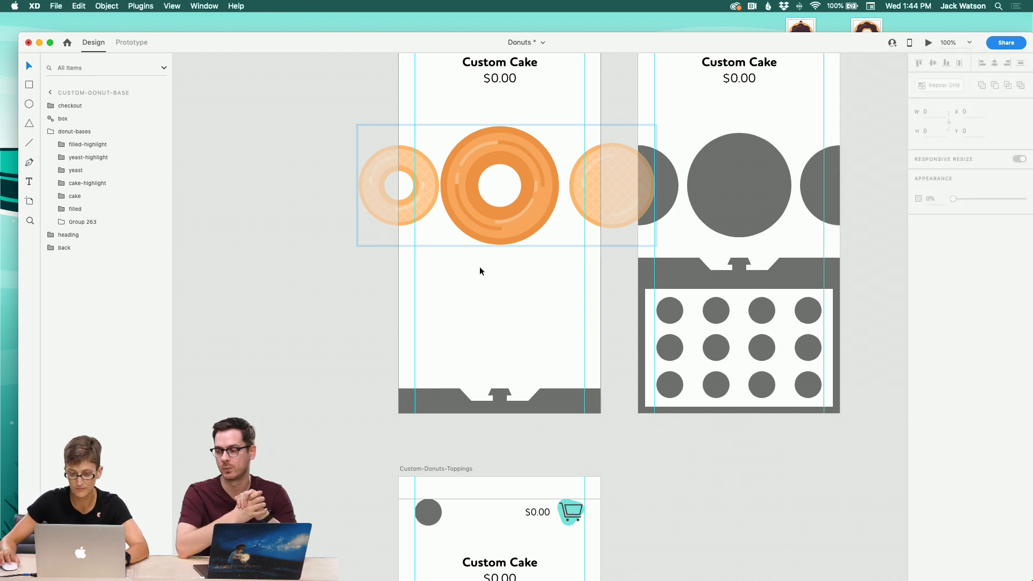
Step: Select all the donut and highlight layers in the carousel and align them to their vertical centres
left_click(423, 215)
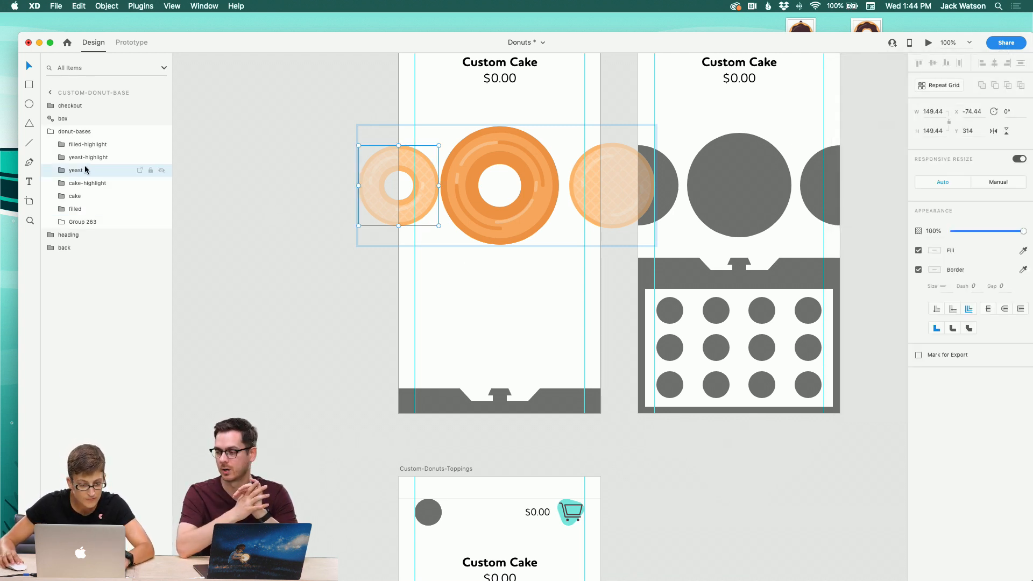
left_click(577, 185, "shift")
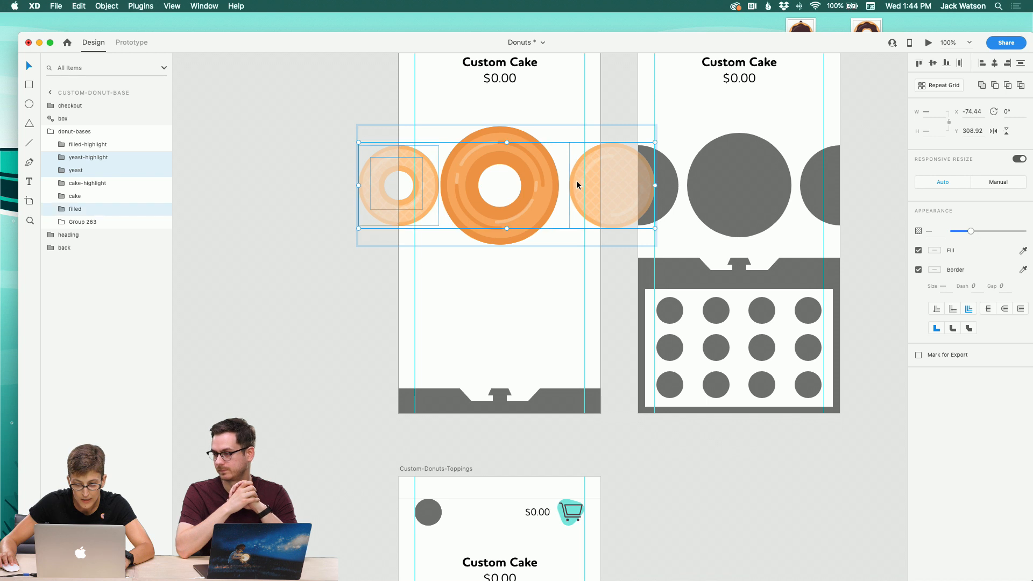
left_click(626, 162, "shift")
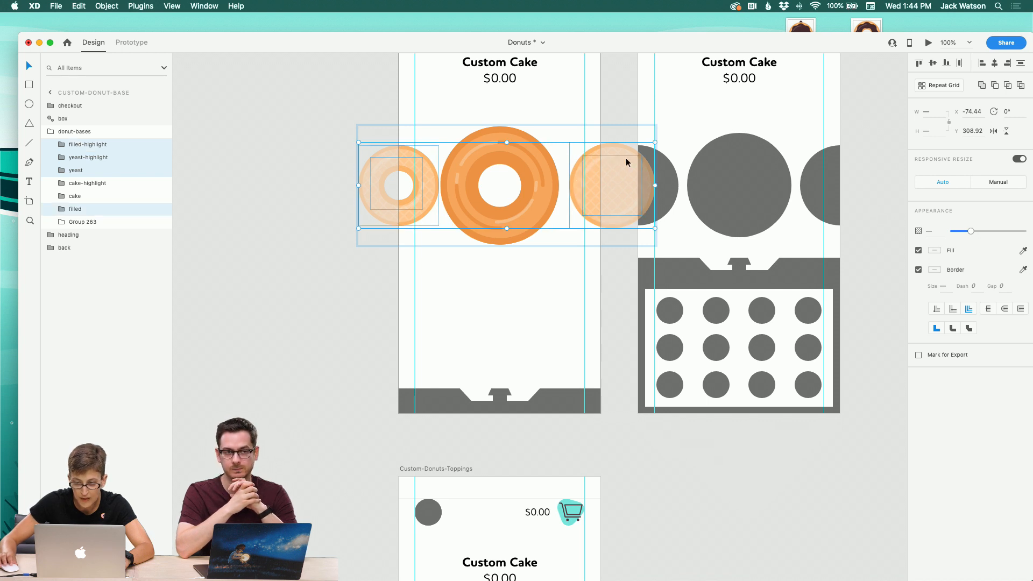
left_click(89, 221)
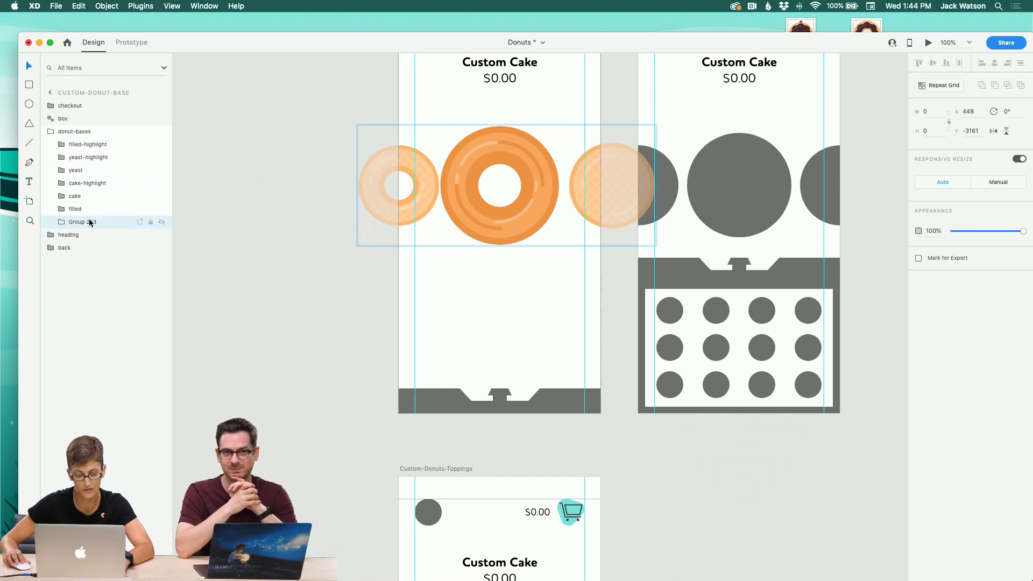
left_click(90, 210)
left_click(99, 147, "shift")
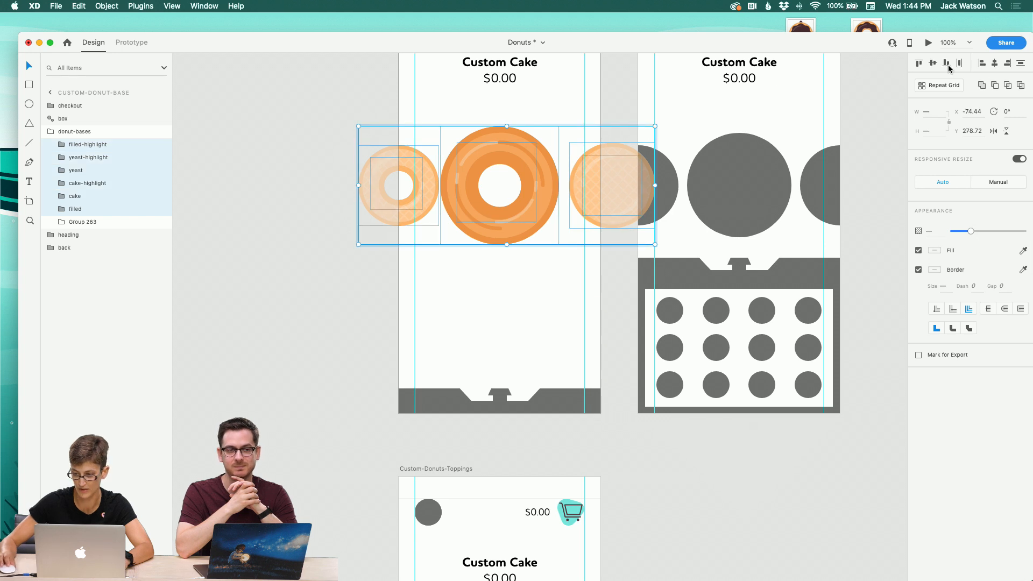
left_click(934, 64)
left_click(551, 286)
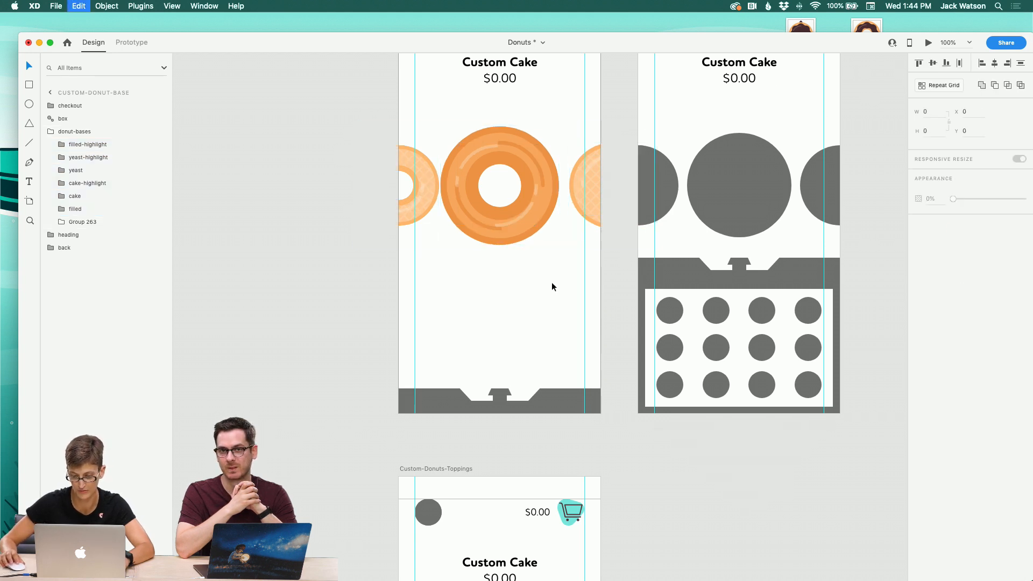
Step: Move the three highlight layers out of donut-bases, group them and name the group donuts-highlights
left_click_drag(92, 183, 58, 149)
left_click(89, 170, "shift")
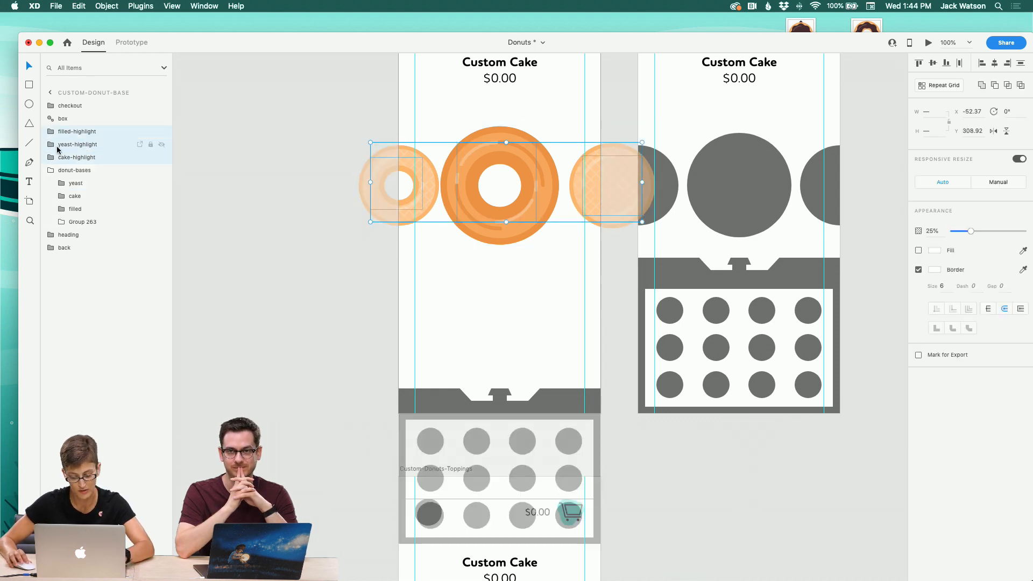
key("super+g")
double_click(67, 131)
type("highlights")
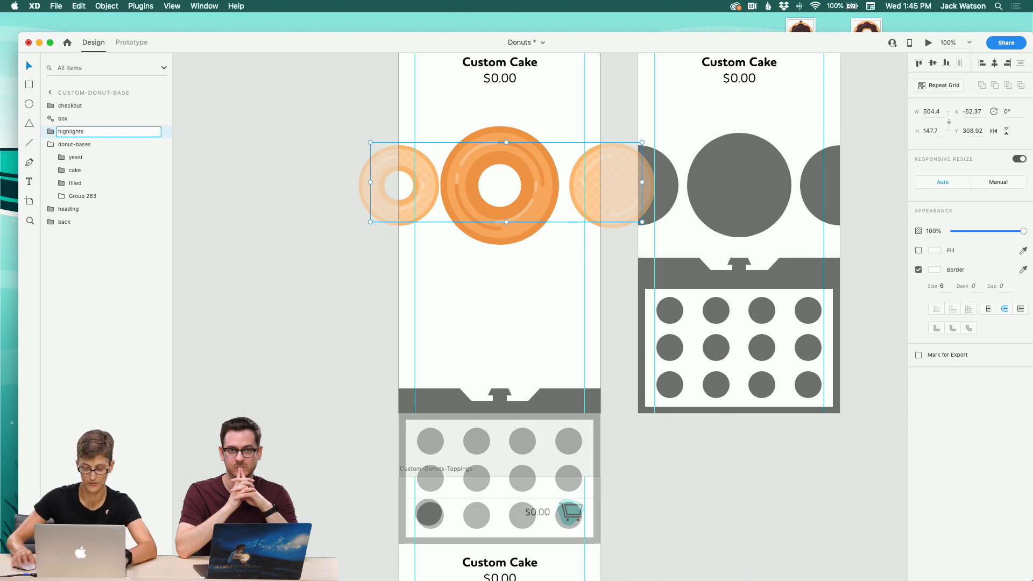
key("super+Left")
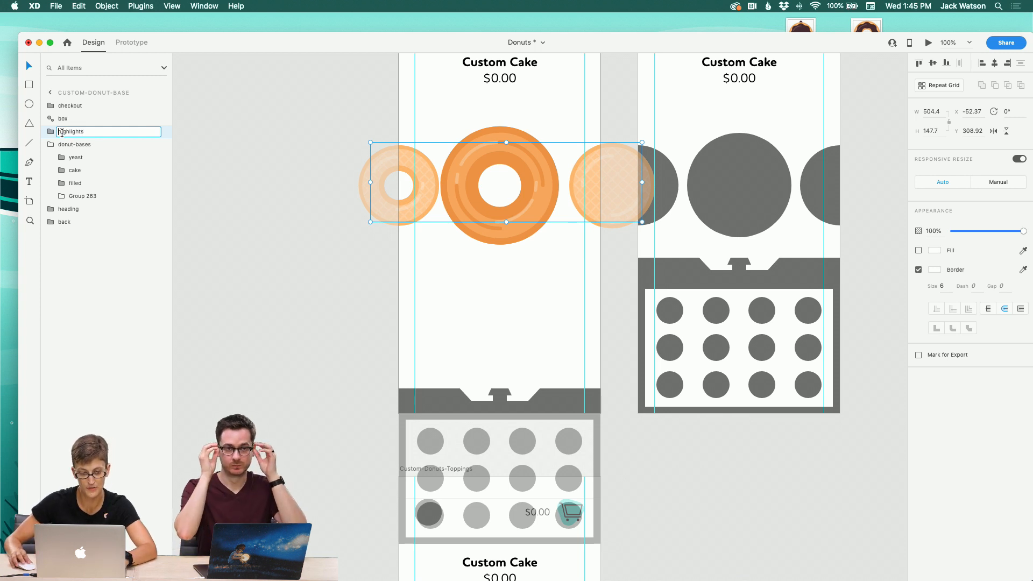
type("donuts-")
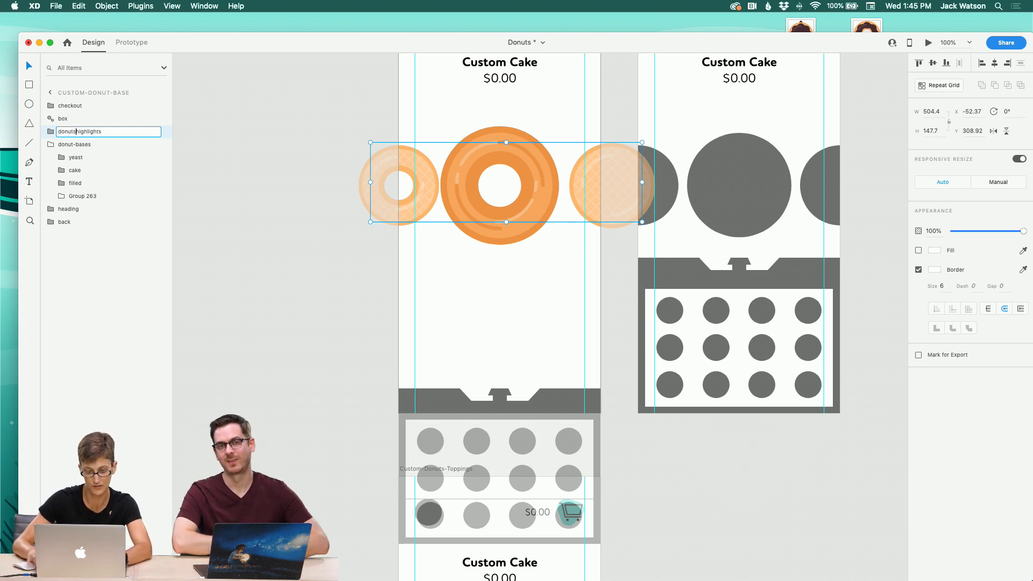
key("Return")
Step: Delete the leftover Group 263 from donut-bases
left_click(70, 160)
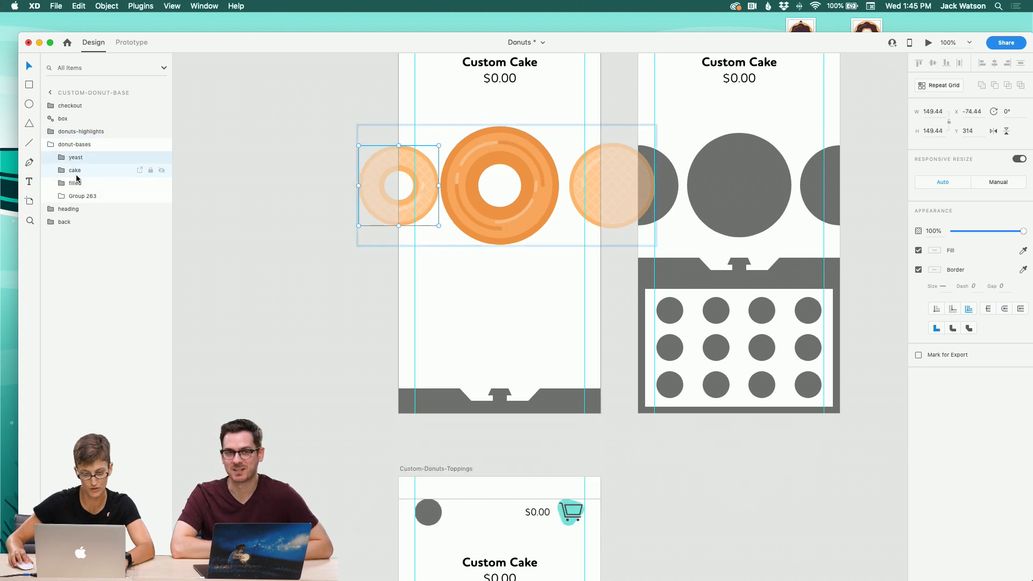
left_click(75, 174, "shift")
left_click(77, 184, "shift")
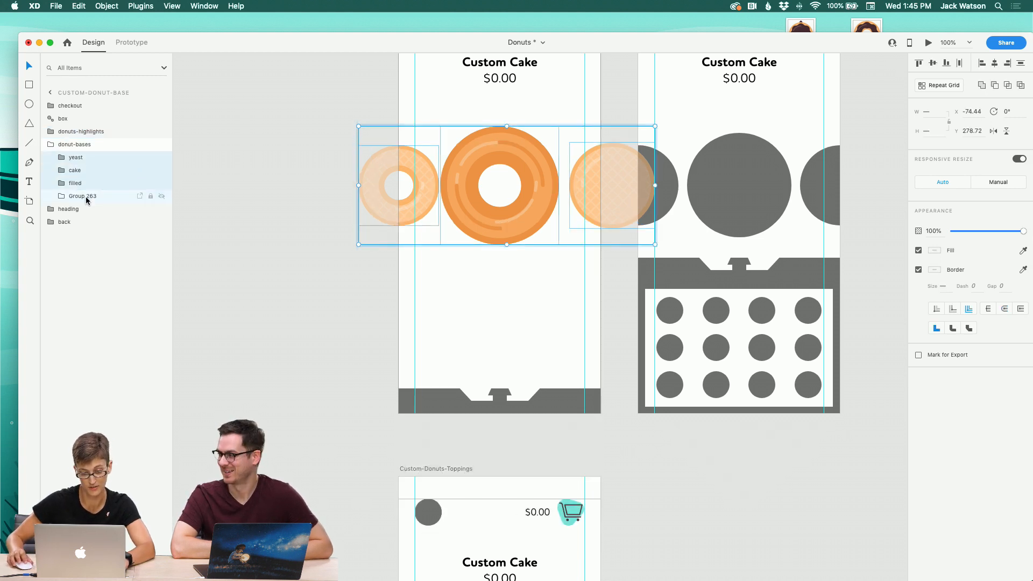
left_click(85, 198)
key("Delete")
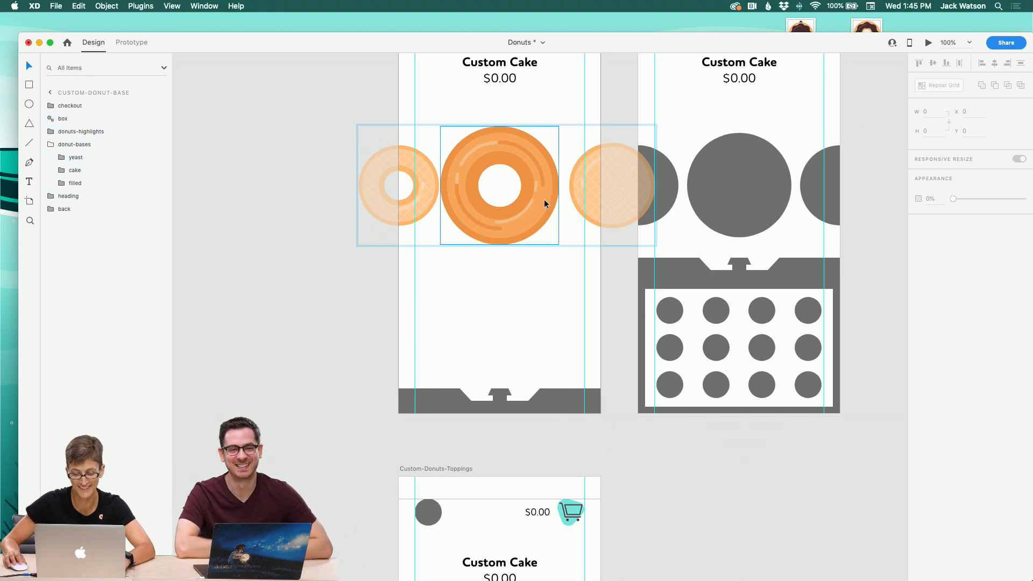
Step: Ungroup the donuts-highlights and donut-bases groups
left_click(591, 174)
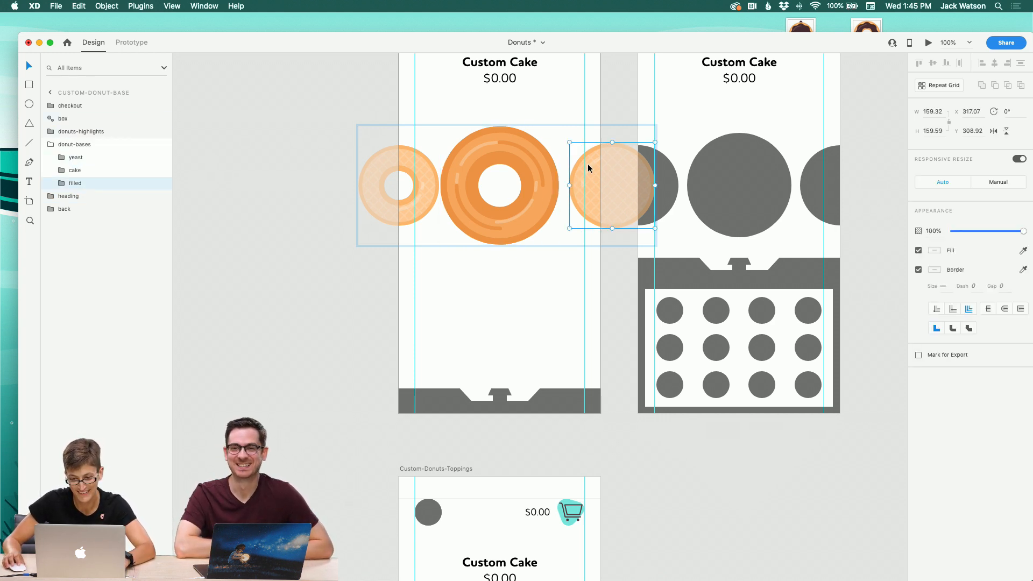
double_click(588, 168)
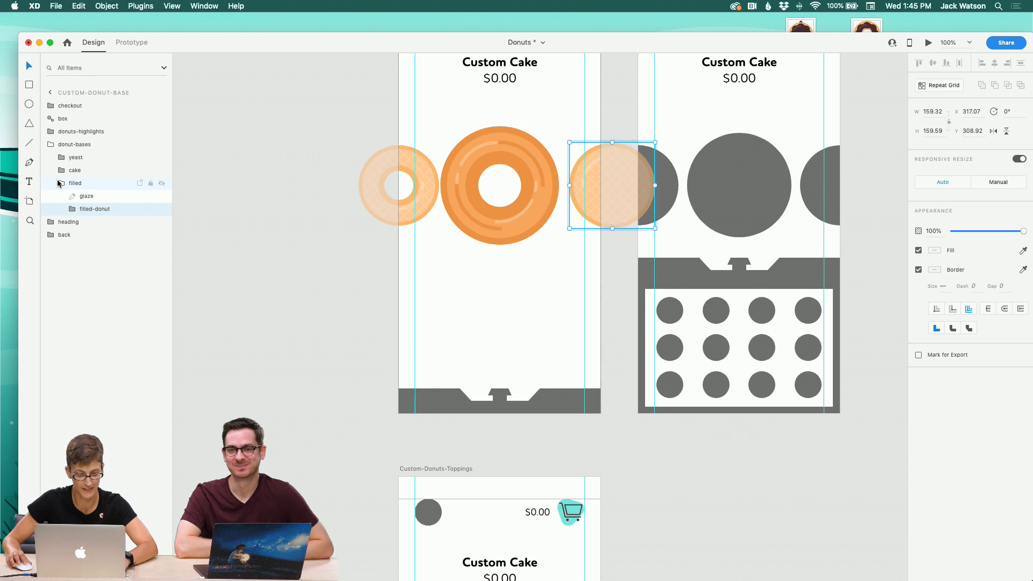
left_click(49, 144)
left_click(74, 148)
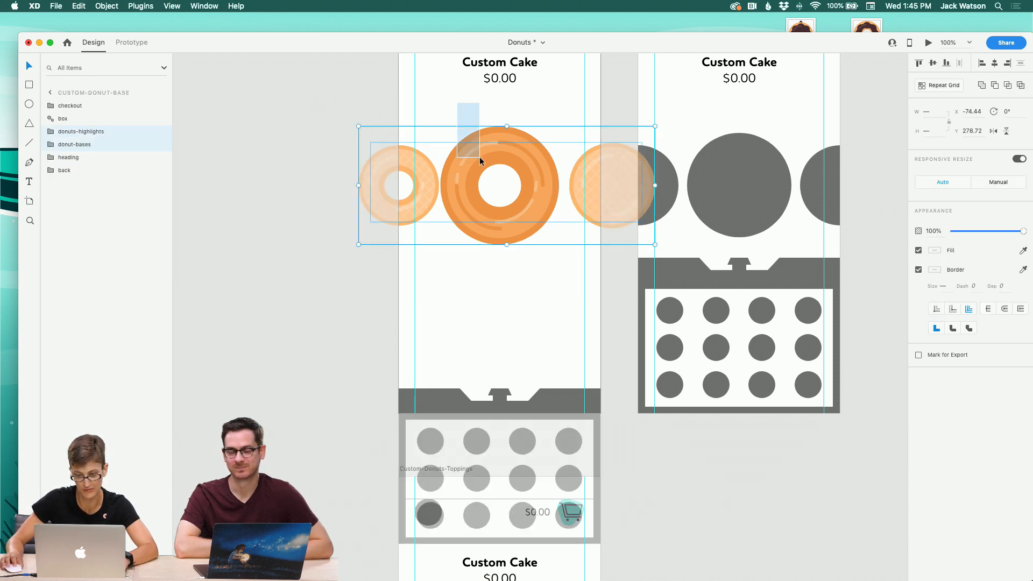
left_click(457, 146)
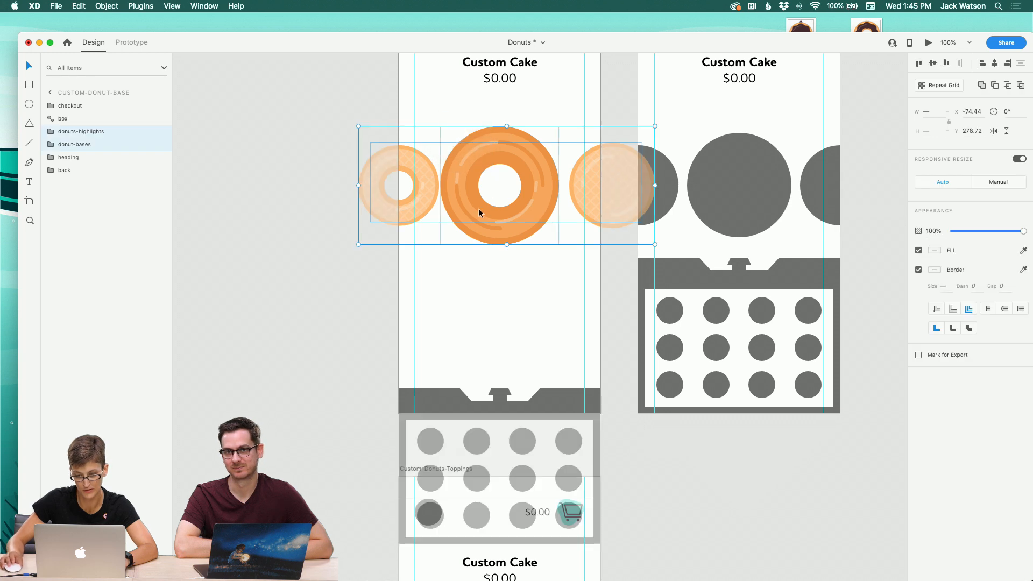
right_click(454, 175)
left_click(501, 271)
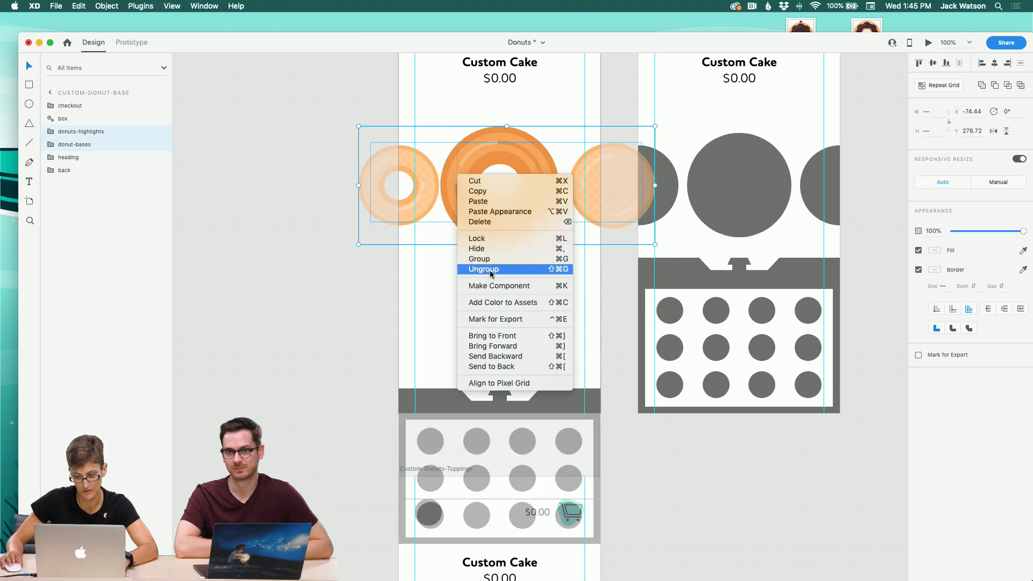
Step: Group each side donut and the centre donut together with its own highlight
left_click(592, 172)
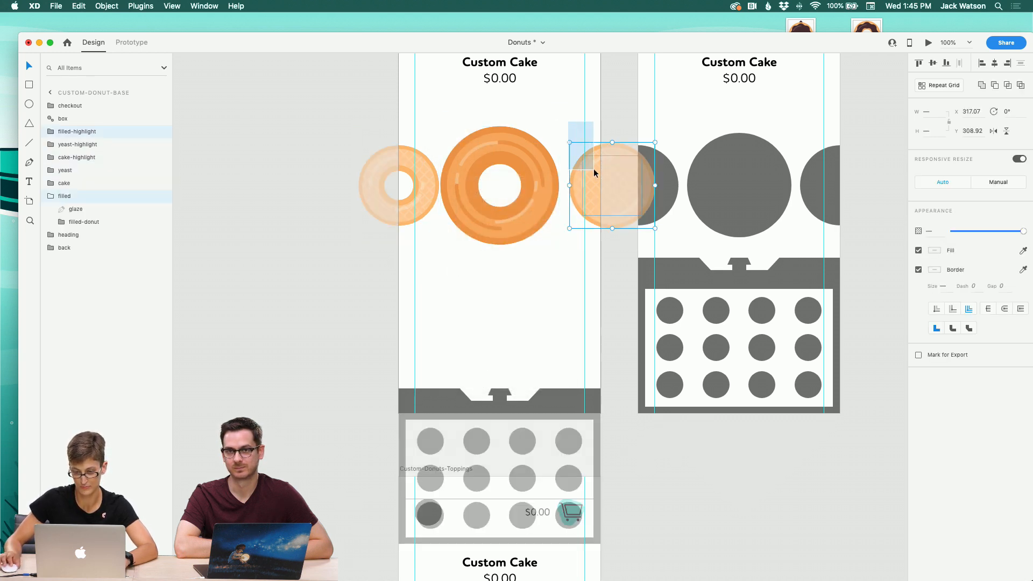
key("super+g")
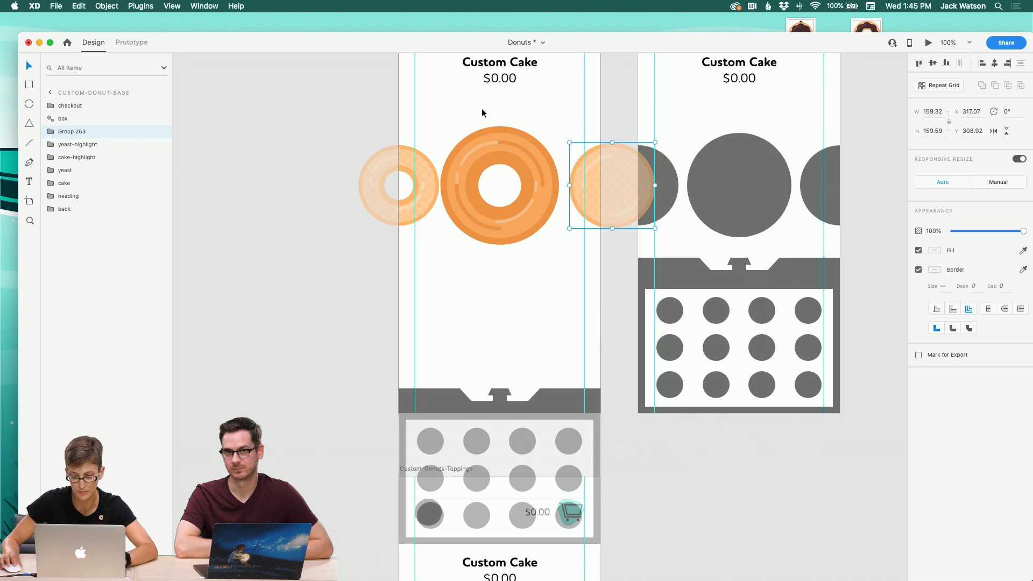
key("super+g")
left_click_drag(483, 111, 422, 173)
key("super+g")
left_click(432, 113)
left_click(415, 169)
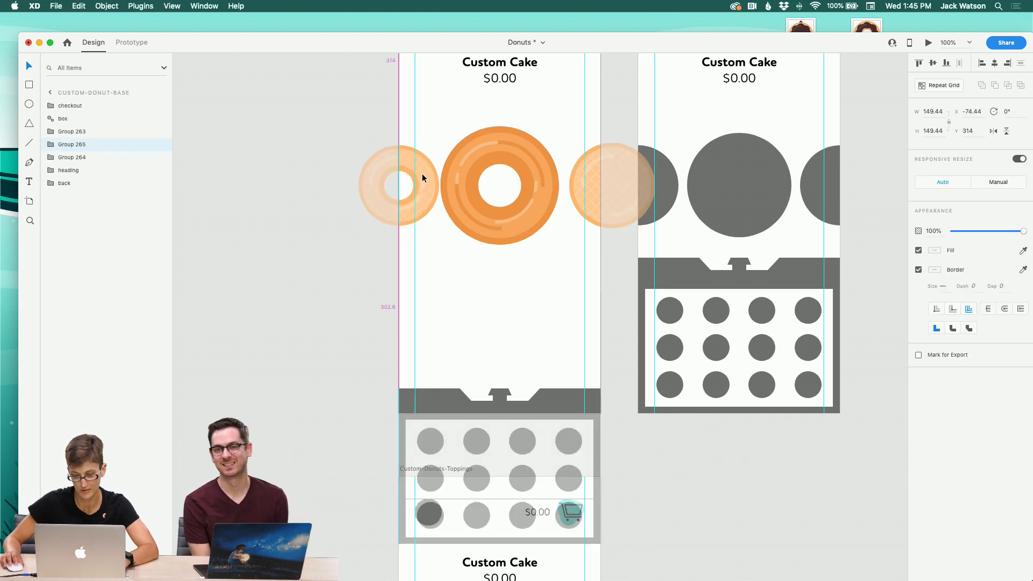
Step: Nudge the filled and yeast donut groups so they sit evenly on either side of the centre donut
left_click(583, 178)
left_click(577, 182)
left_click_drag(576, 182, 566, 182)
left_click(491, 118)
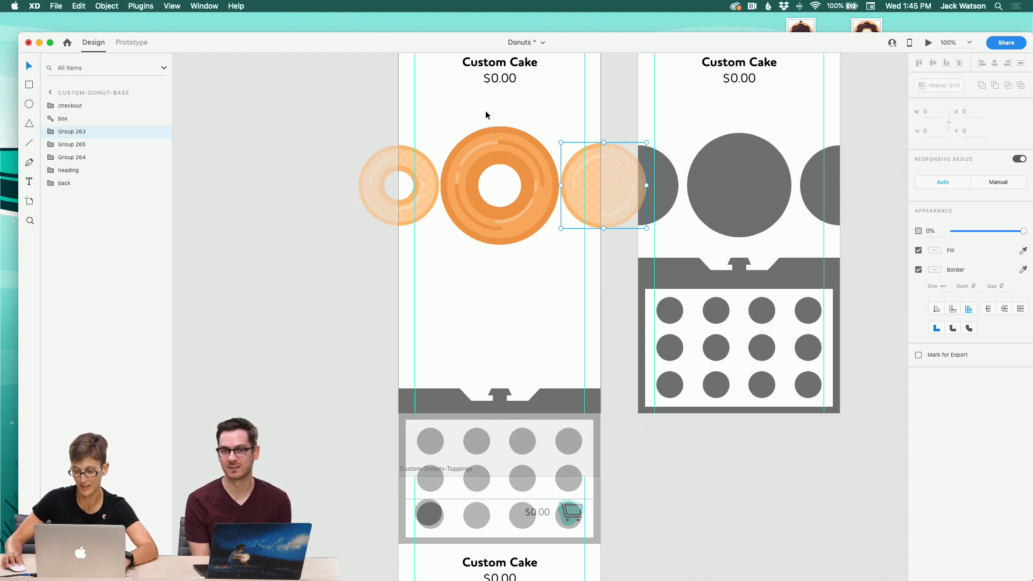
left_click(573, 190)
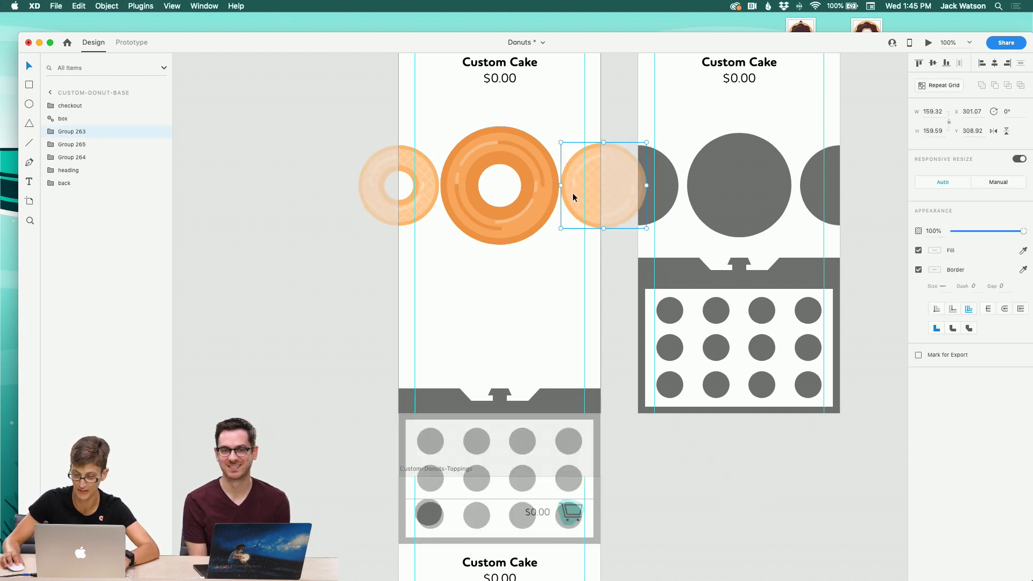
mouse_move(573, 192)
left_mouse_down()
mouse_move(594, 192)
mouse_move(586, 192)
left_mouse_up()
left_click_drag(428, 190, 416, 191)
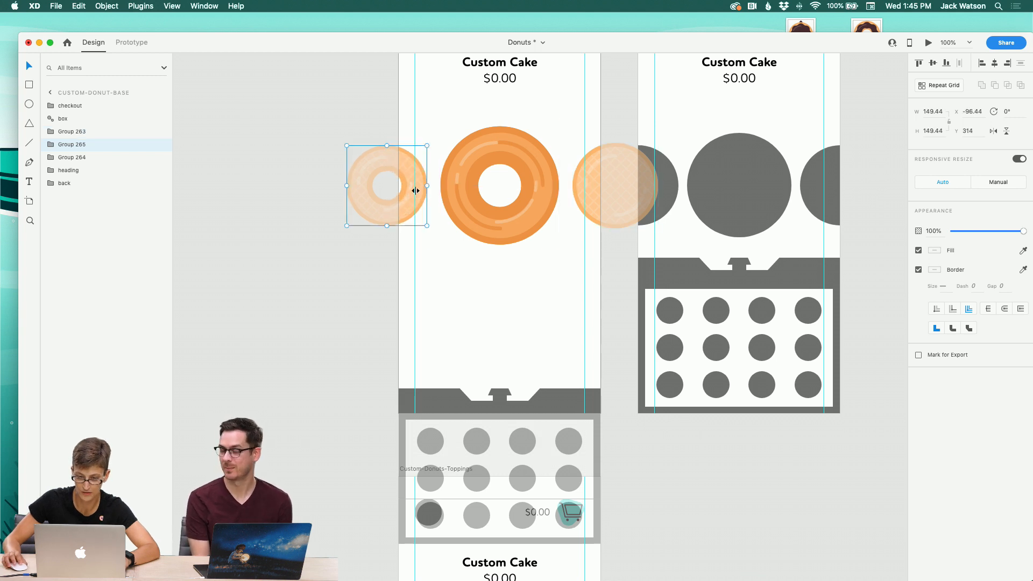
Step: Select the three donut groups and ungroup them
left_click(500, 192, "shift")
left_click(585, 193, "shift")
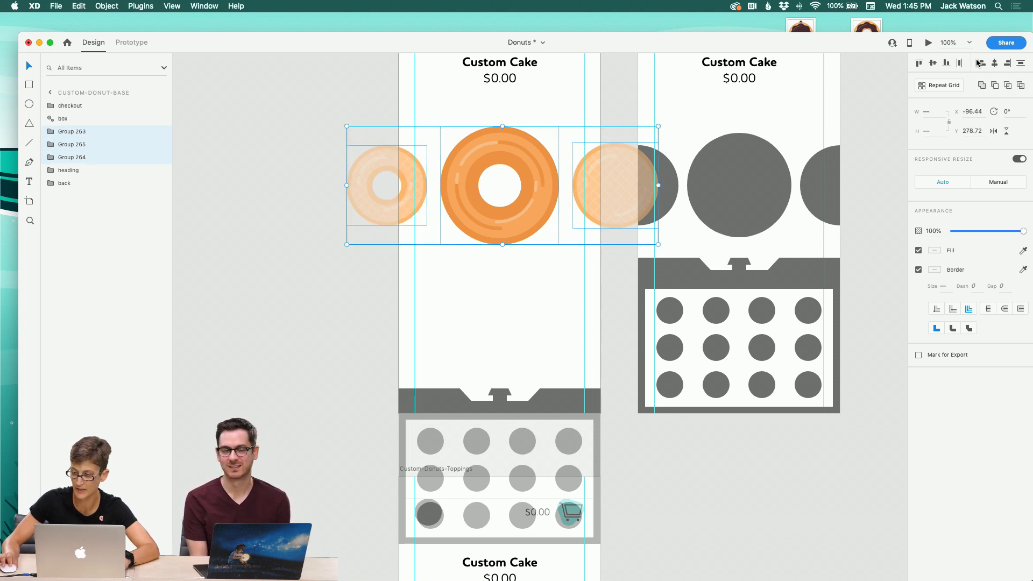
left_click(582, 303)
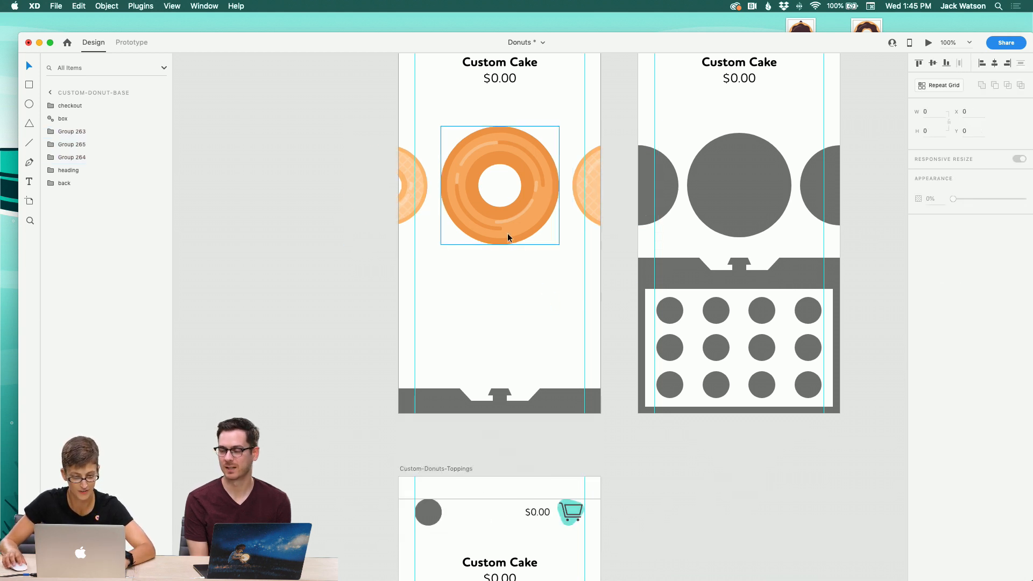
right_click(481, 191)
left_click(72, 131)
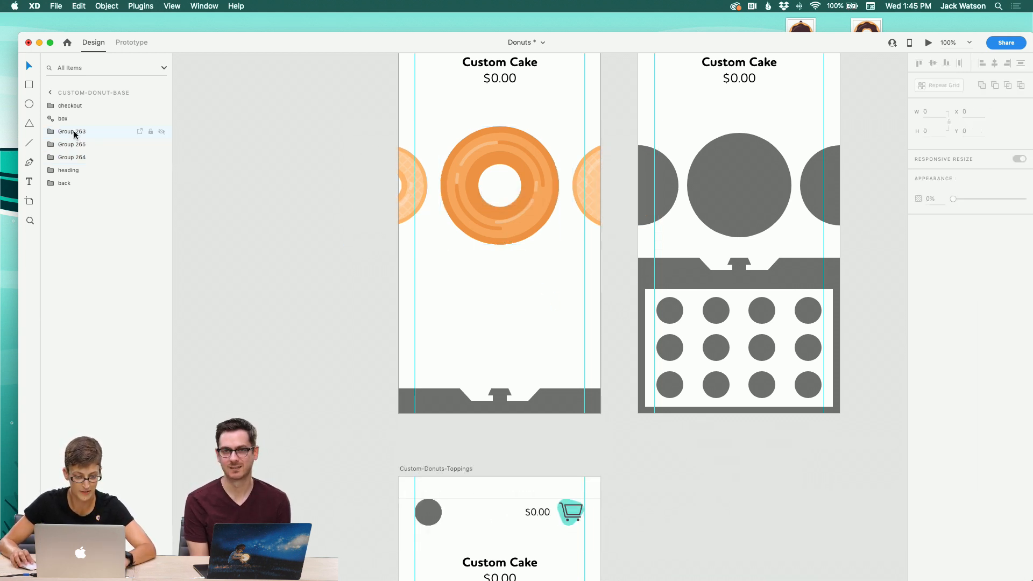
left_click(80, 157, "shift")
right_click(473, 209)
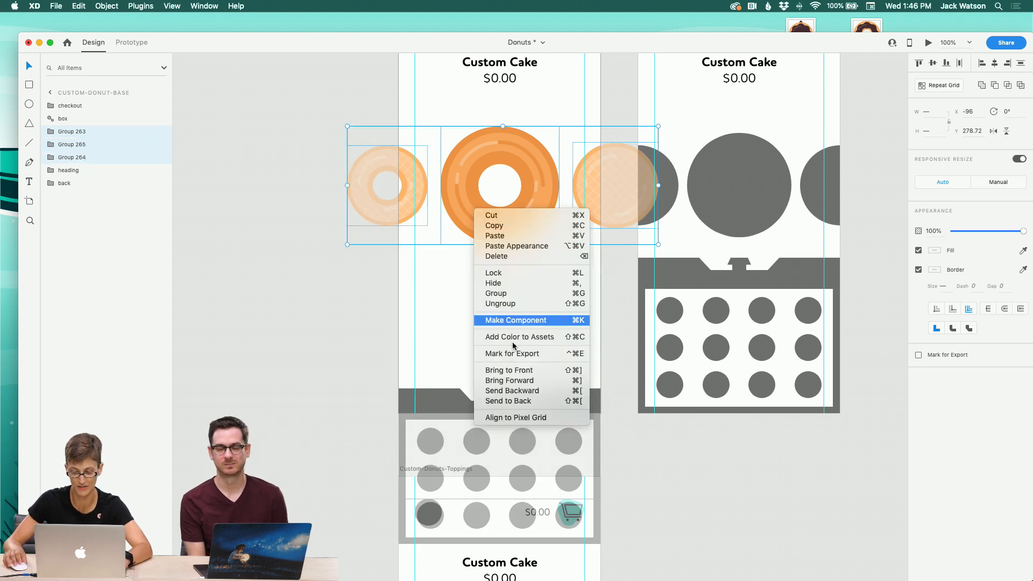
left_click(490, 302)
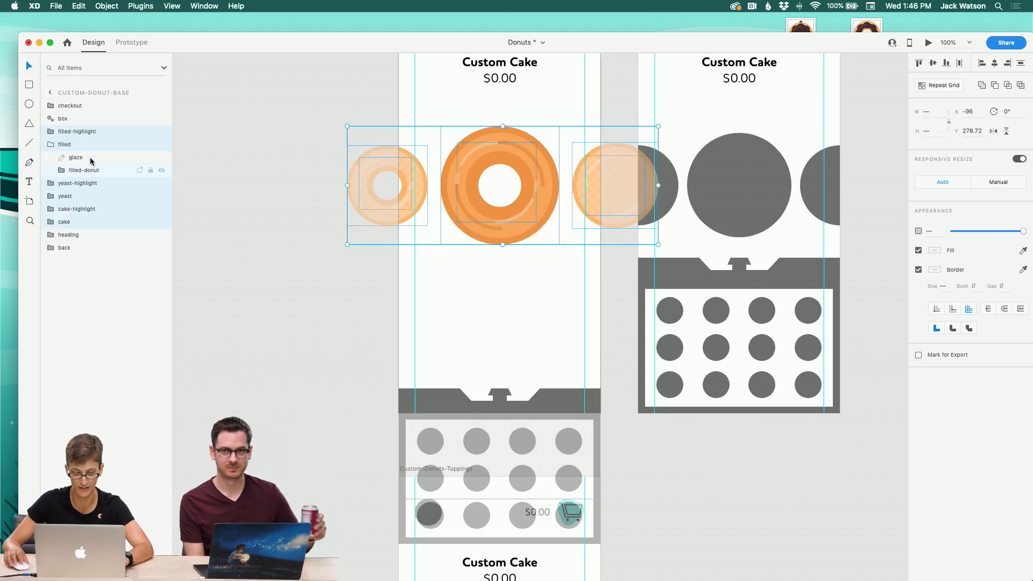
Step: Move the filled layer below the highlights and group the filled, yeast and cake bases together
left_click(48, 146)
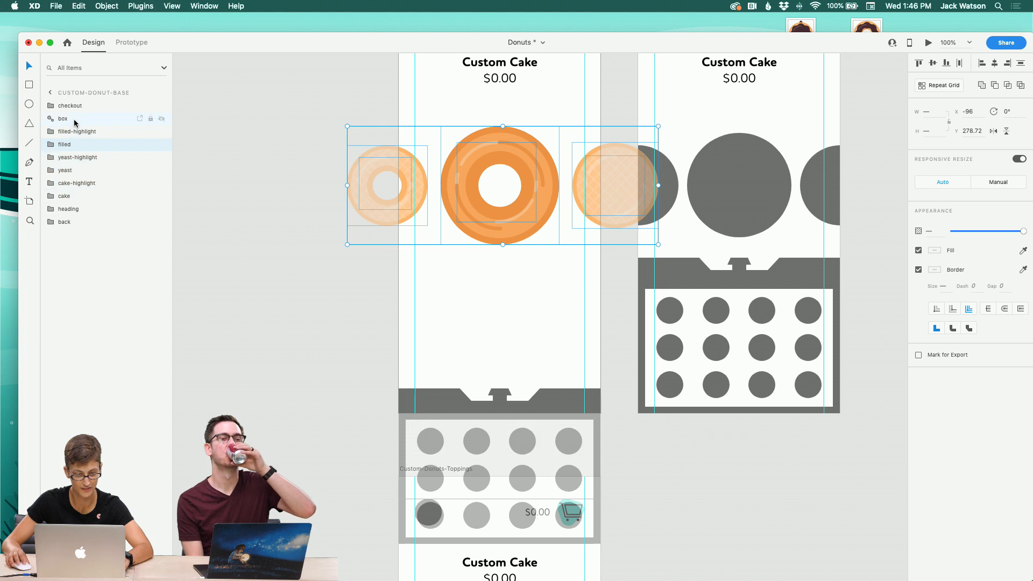
left_click_drag(76, 145, 77, 191)
left_click(76, 175, "shift")
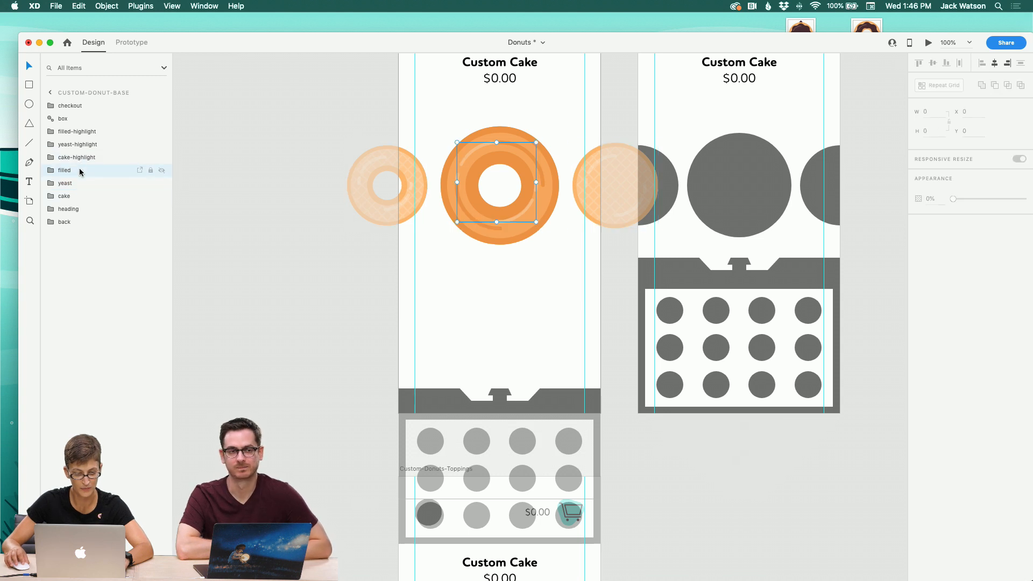
left_click(78, 196, "shift")
key("super+g")
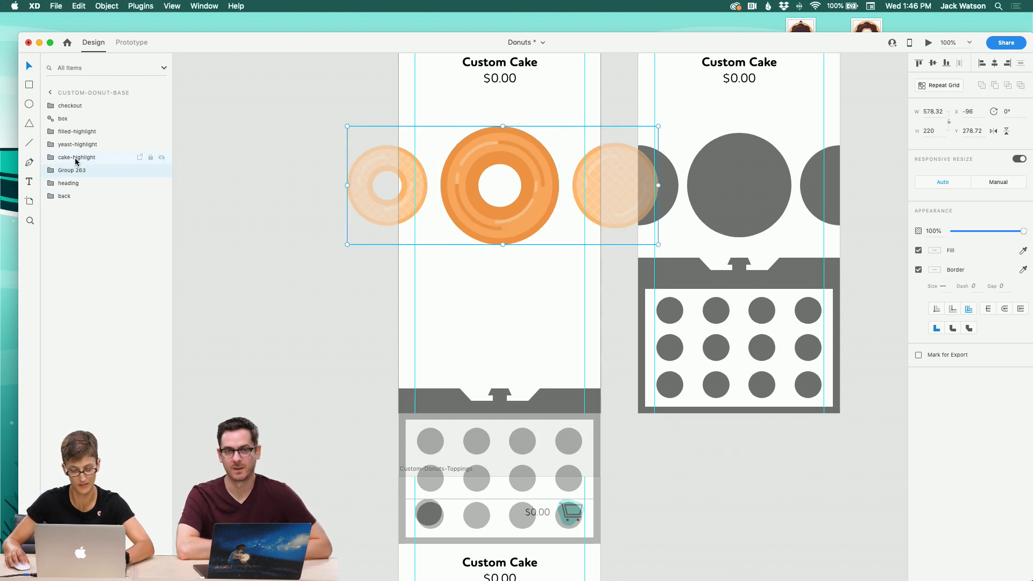
Step: Group the three highlight layers, name the group highlights, and expand the bases group
left_click(76, 160)
left_click(76, 135, "shift")
key("super+g")
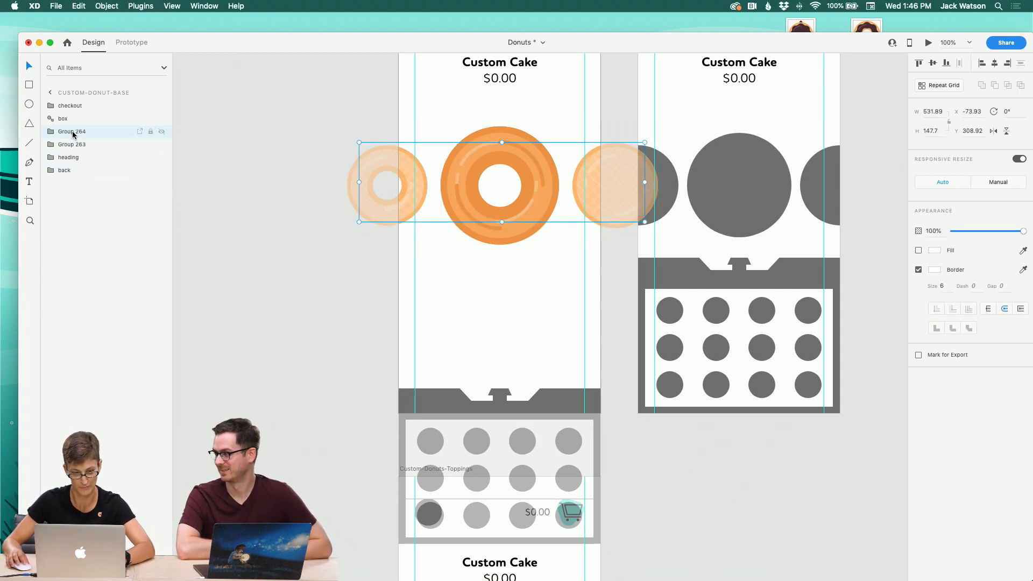
double_click(74, 133)
type("high")
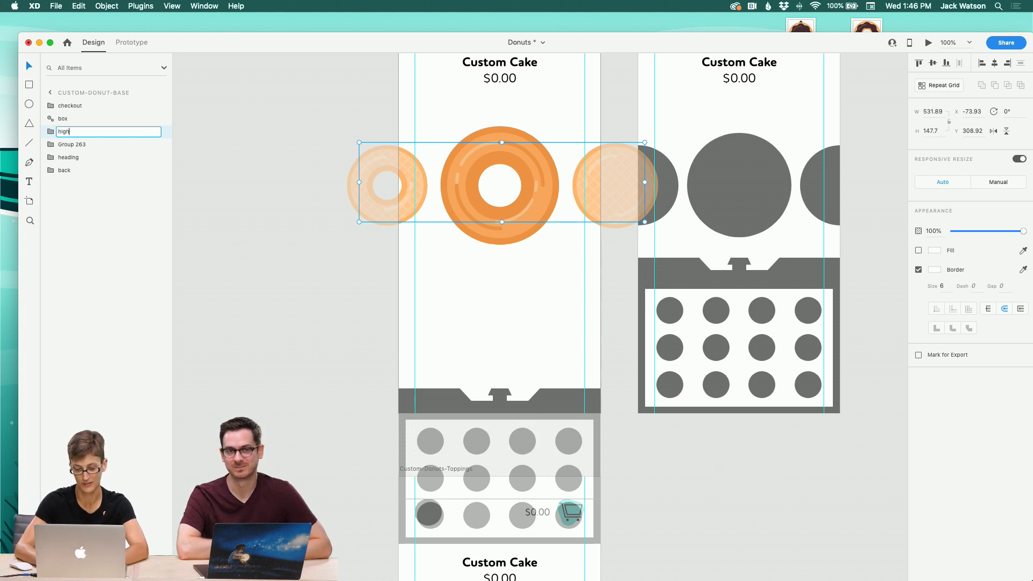
type("s")
key("Return")
left_click(50, 147)
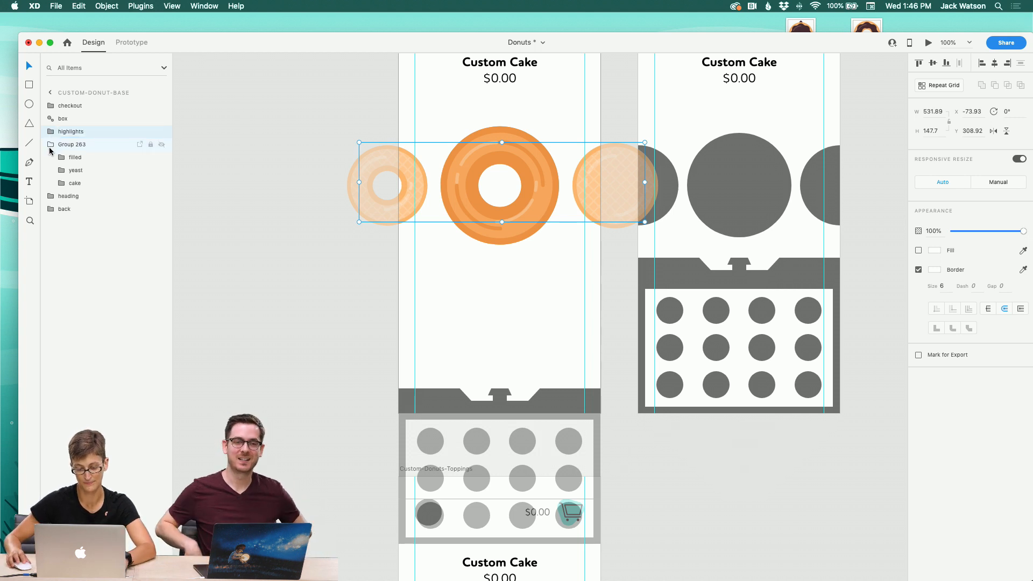
Step: Rename the group holding the filled, yeast and cake bases to donuts
double_click(70, 145)
type("do")
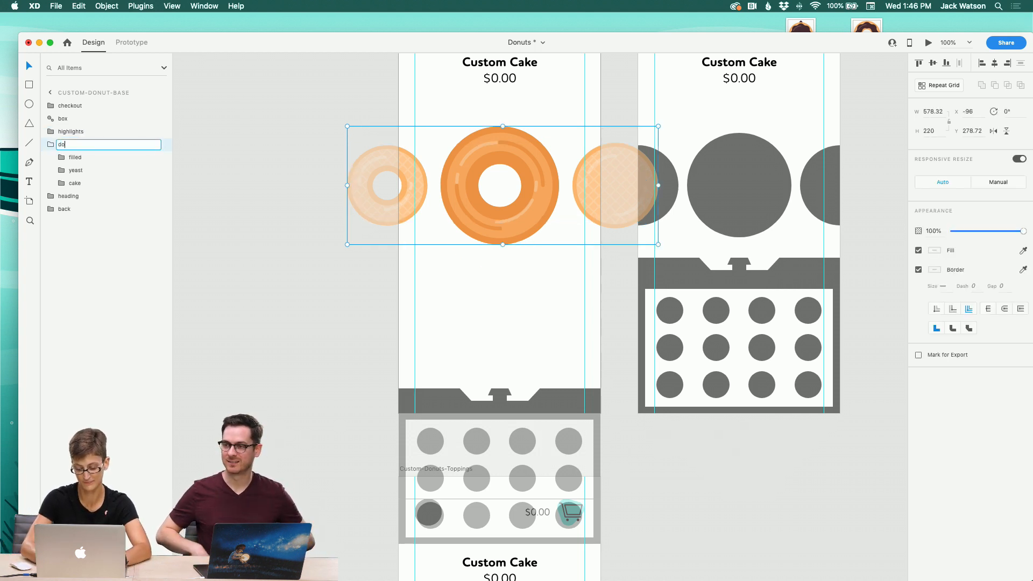
type("nuts")
key("Return")
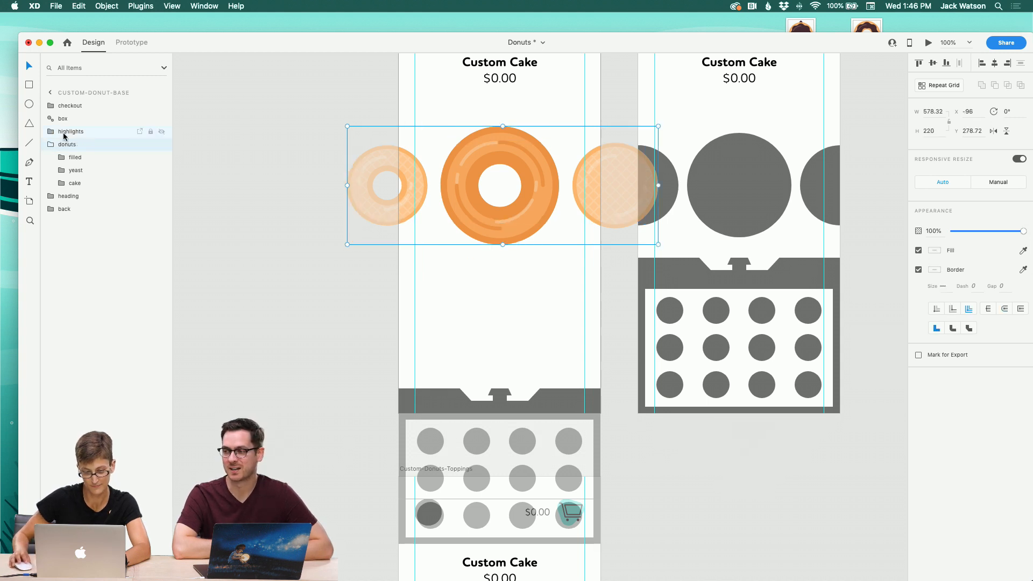
Step: Rename the highlights group to donut-highlights and the bases group to donut-bases
left_click(64, 134)
left_click(58, 133)
double_click(61, 133)
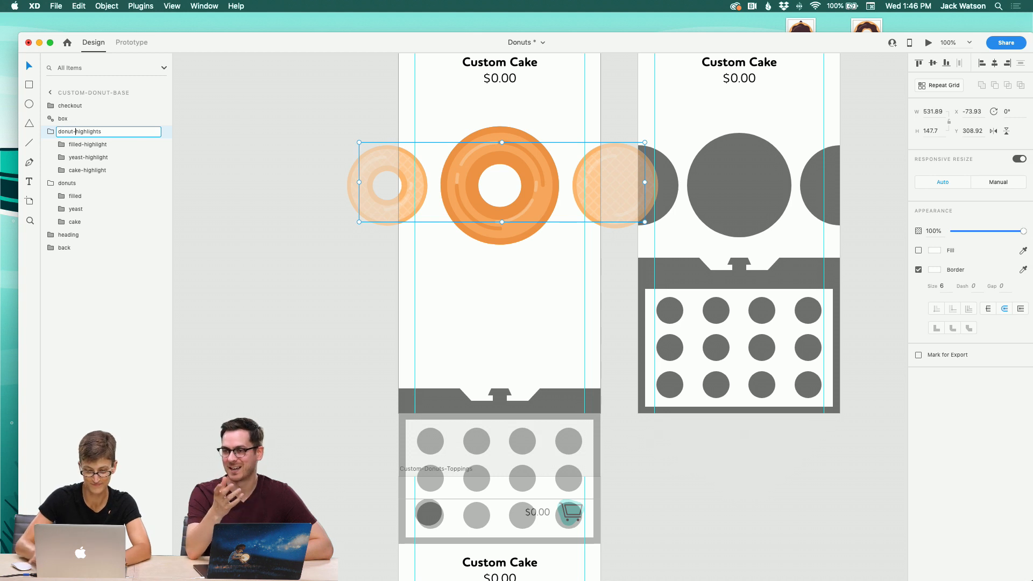
double_click(65, 183)
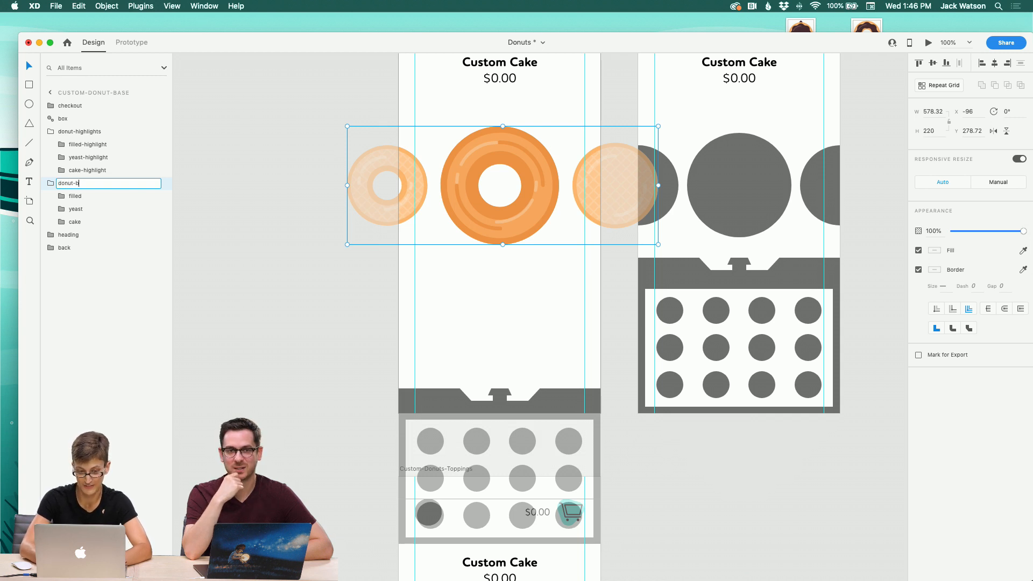
type("donut-bases")
key("Return")
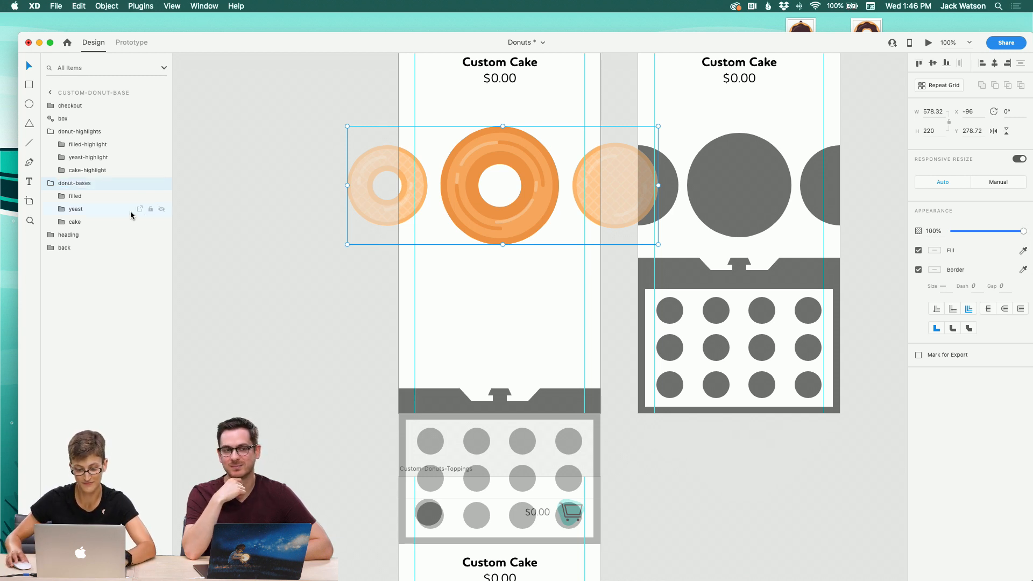
Step: Replace the grey placeholder circles on the Custom-Donut-Base - Open artboard with the donut carousel groups
left_click(219, 216)
scroll(223, 215, "right", 5)
left_click(402, 154)
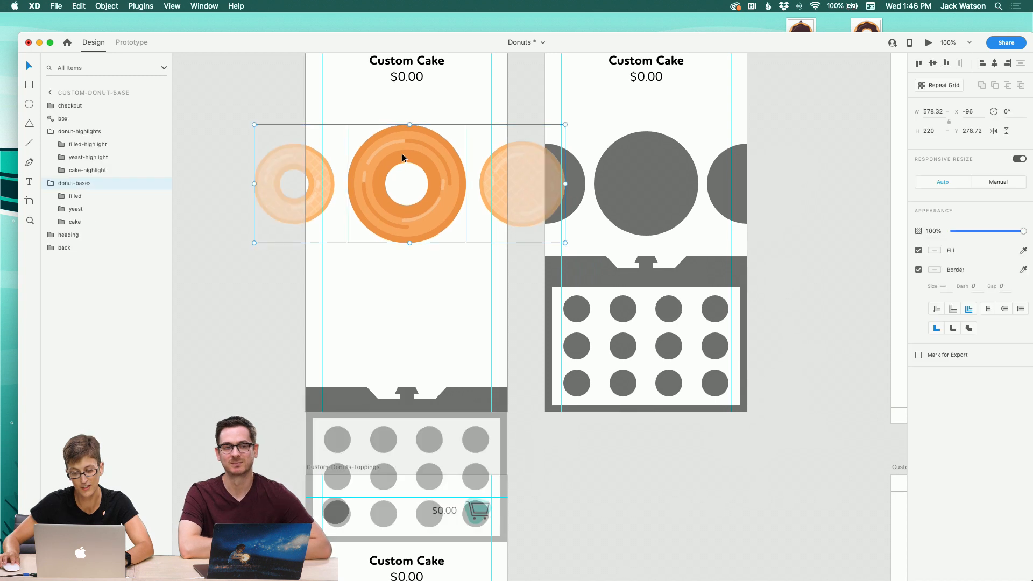
scroll(204, 141, "left", 4)
left_click(50, 184)
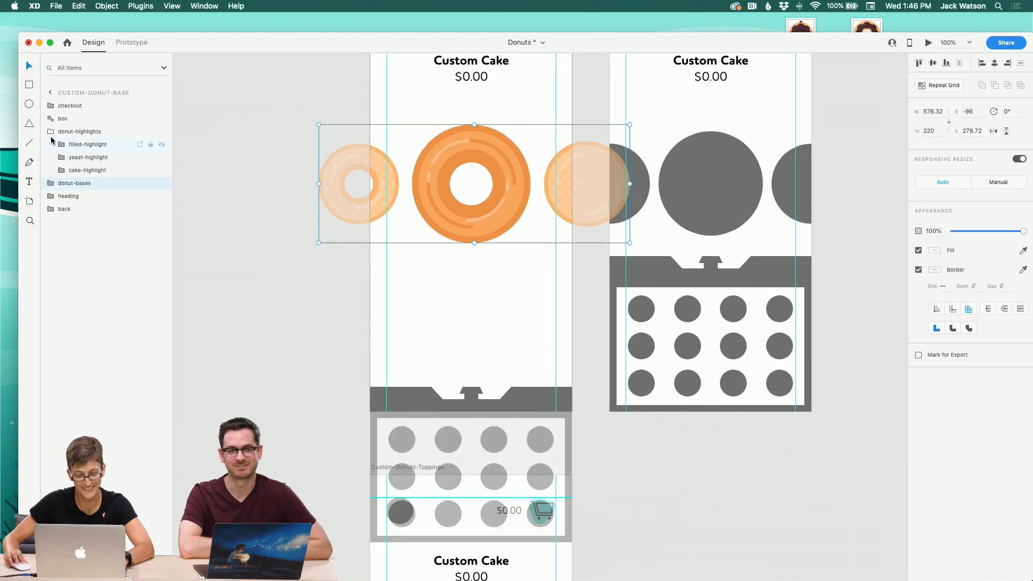
left_click(50, 132)
left_click(87, 157)
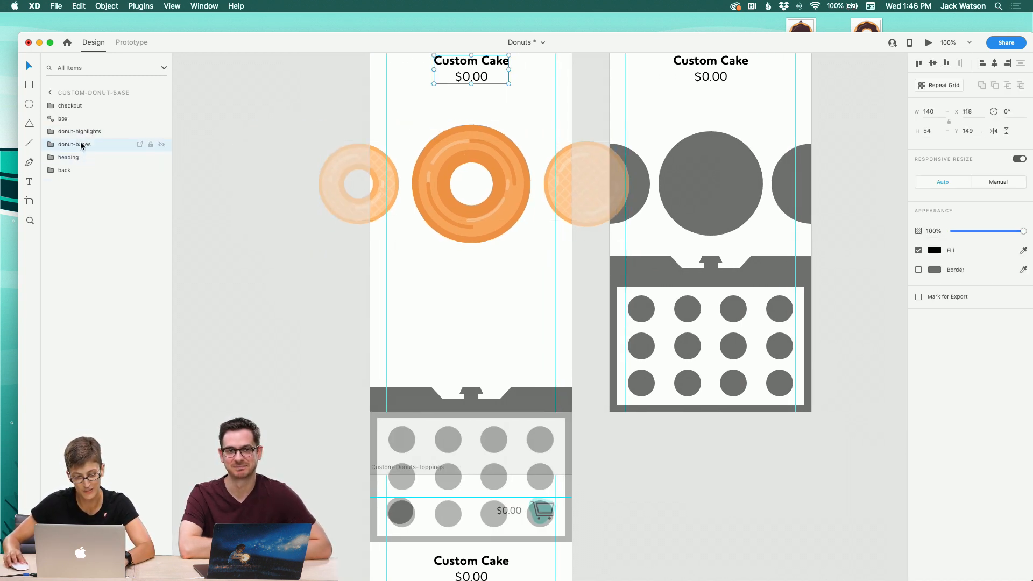
left_click(80, 145)
left_click(719, 173)
key("Delete")
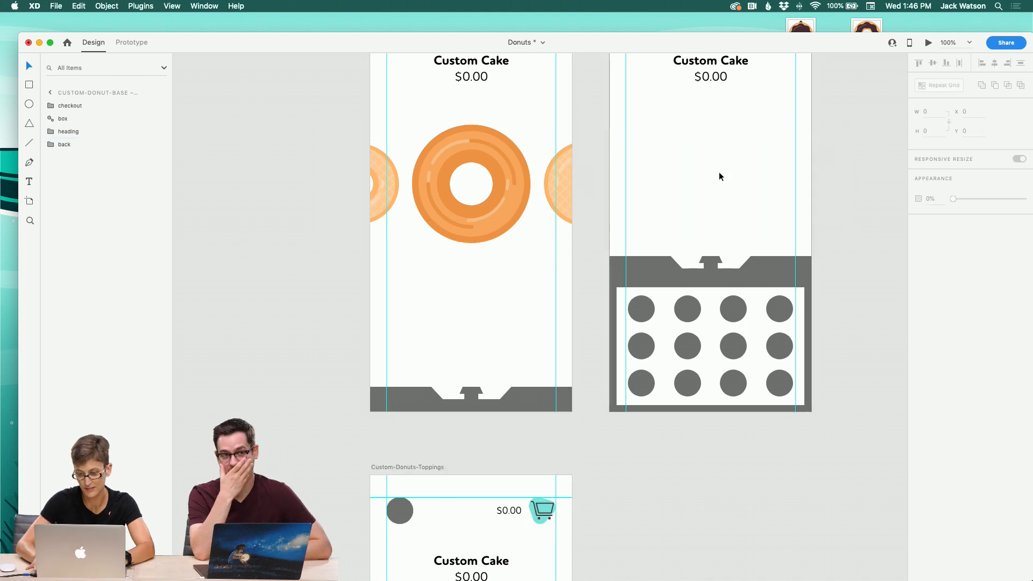
key("cmd+z")
scroll(719, 172, "right", 8)
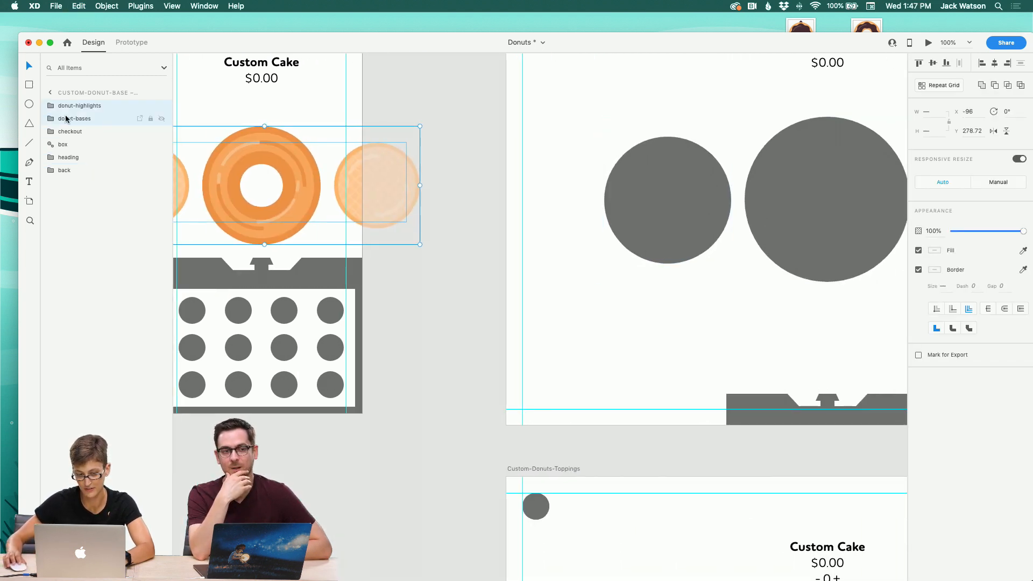
Step: Move the box layer to the top of the layer stack in both Custom-Donut-Base artboards
left_click_drag(70, 144, 69, 106)
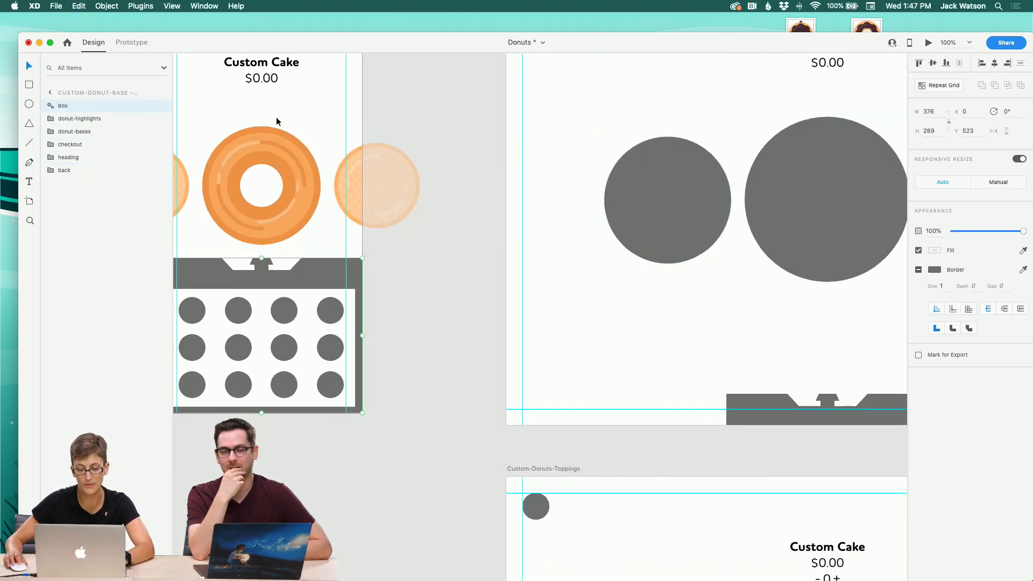
scroll(280, 122, "left", 3)
scroll(280, 121, "left", 3)
left_click(298, 202)
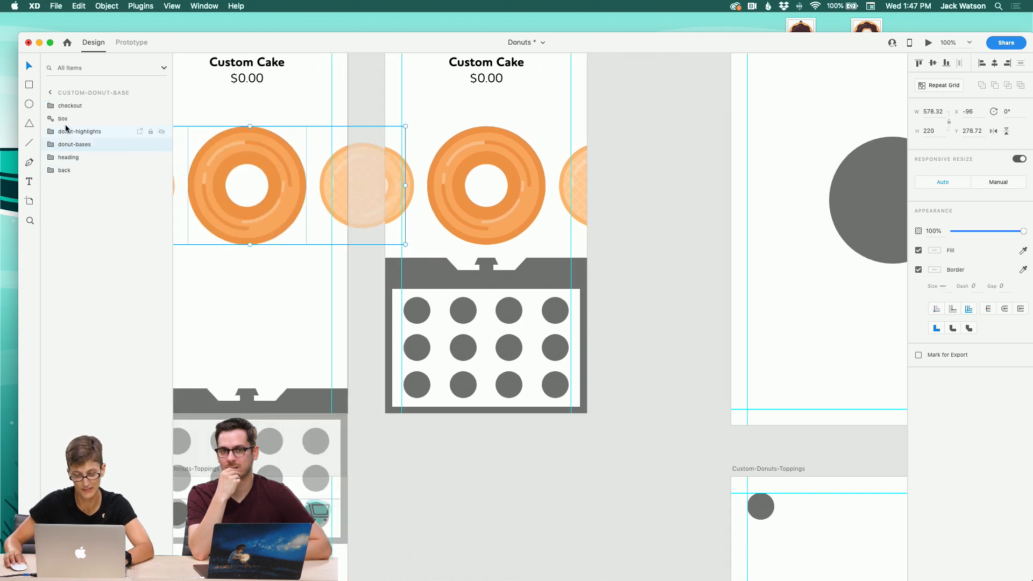
left_click_drag(64, 108, 64, 123)
left_click(256, 302)
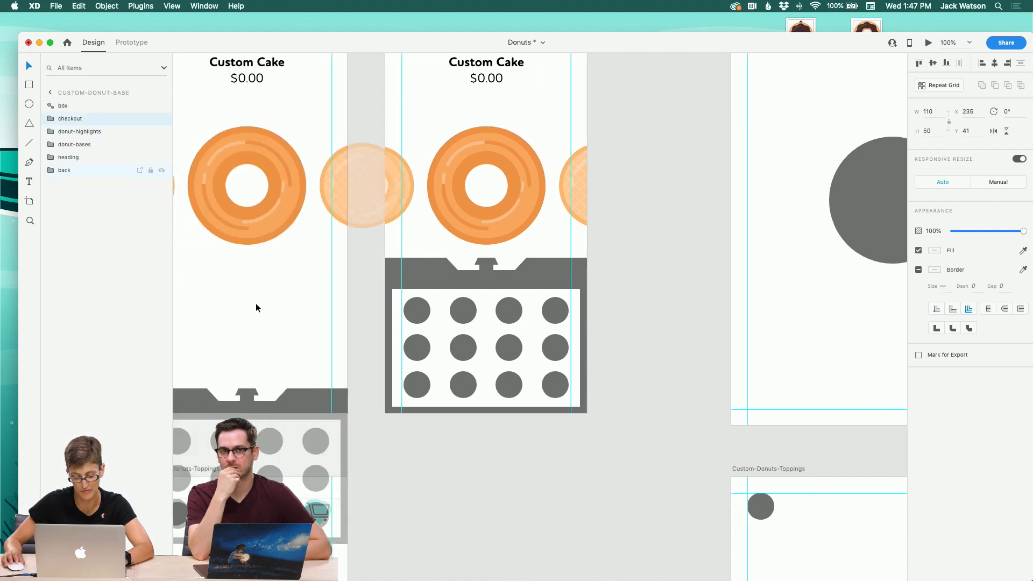
Step: Paste the donut carousel groups into the Custom-Donuts-Toppings artboard
scroll(254, 304, "right", 1)
scroll(245, 301, "right", 5)
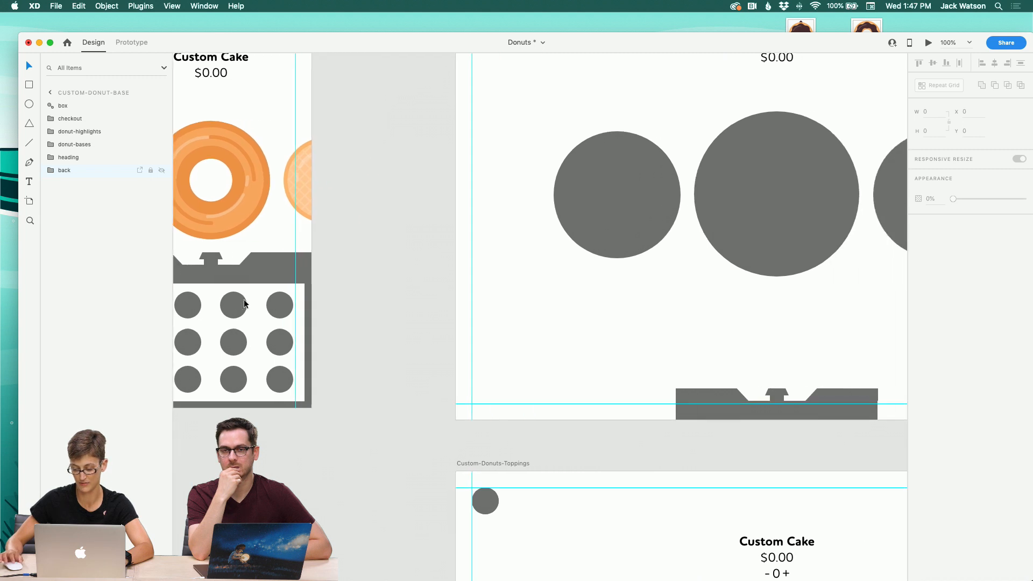
scroll(247, 299, "left", 5)
scroll(247, 299, "down", 1)
scroll(261, 298, "left", 2)
scroll(261, 297, "down", 5)
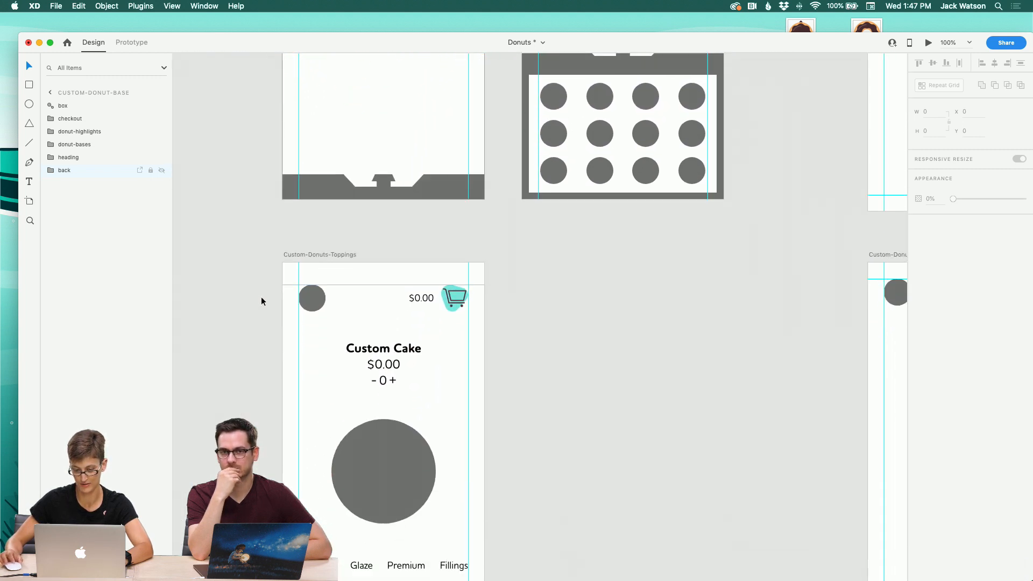
scroll(261, 300, "up", 5)
left_click(382, 161)
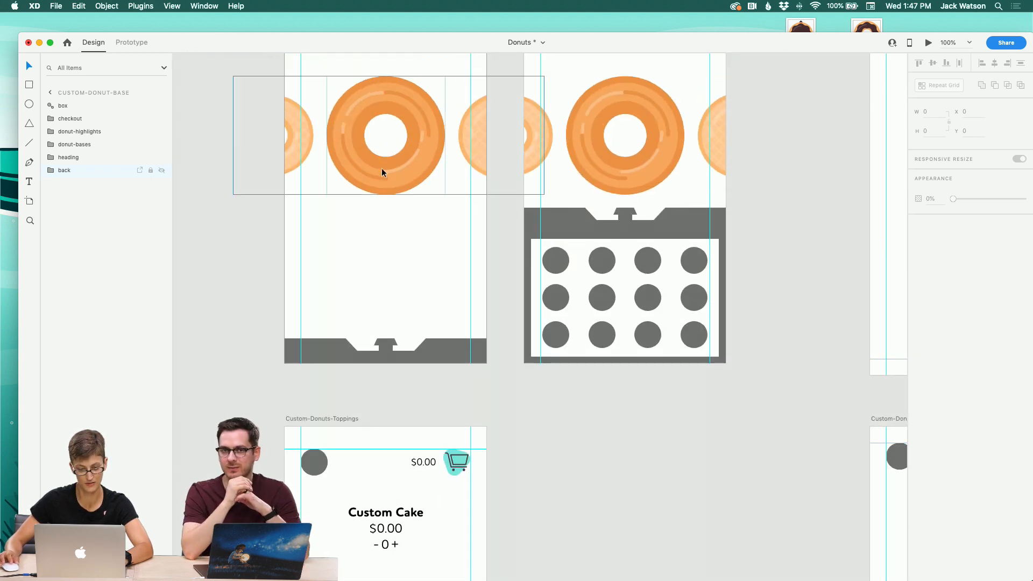
left_click(417, 305)
left_click_drag(419, 218, 387, 169)
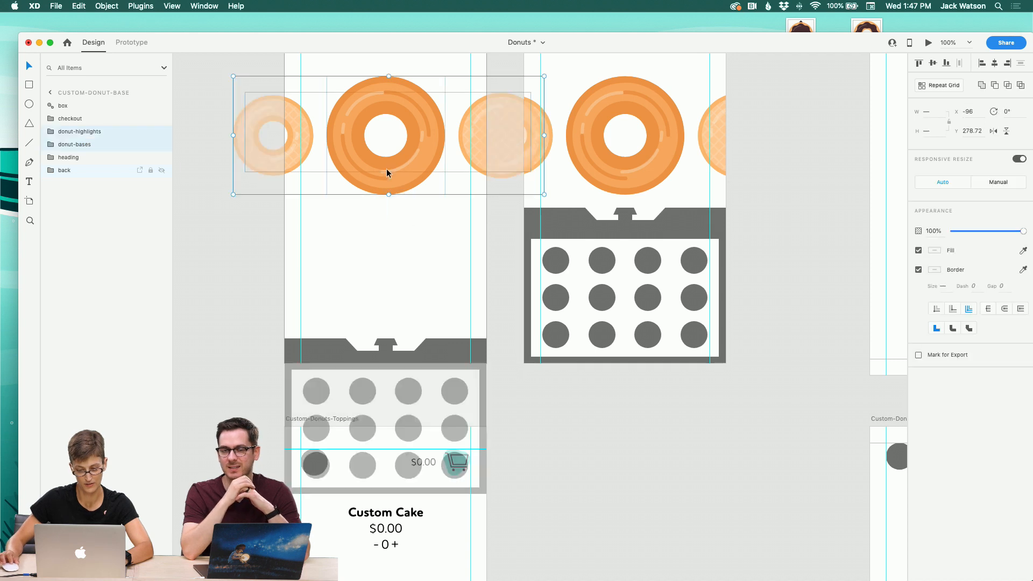
scroll(416, 252, "down", 6)
key("super+v")
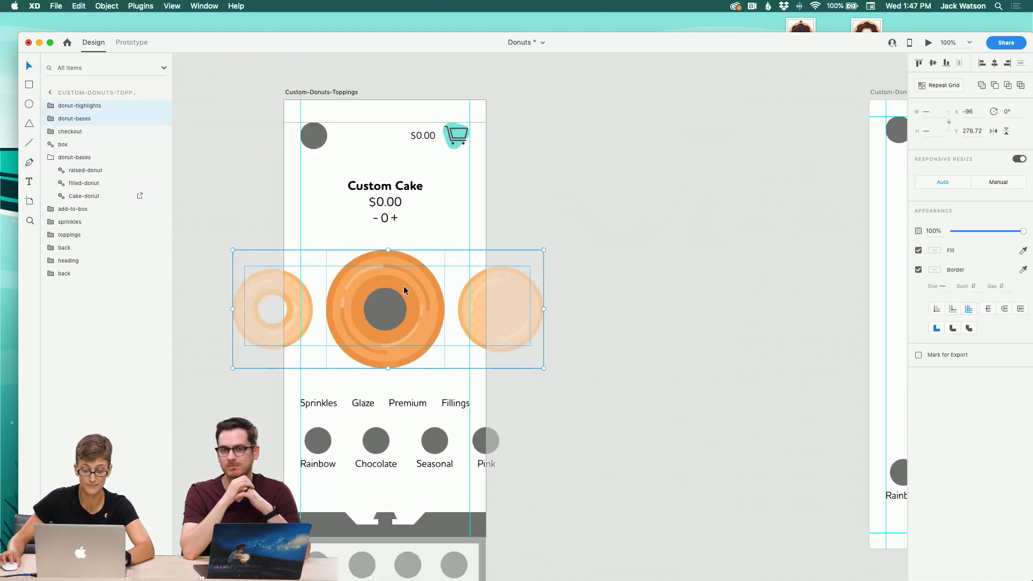
Step: Pull the cake base and cake-highlight layers out of the pasted groups in the toppings artboard
left_click(49, 123)
left_click_drag(76, 157, 69, 114)
left_click(50, 132)
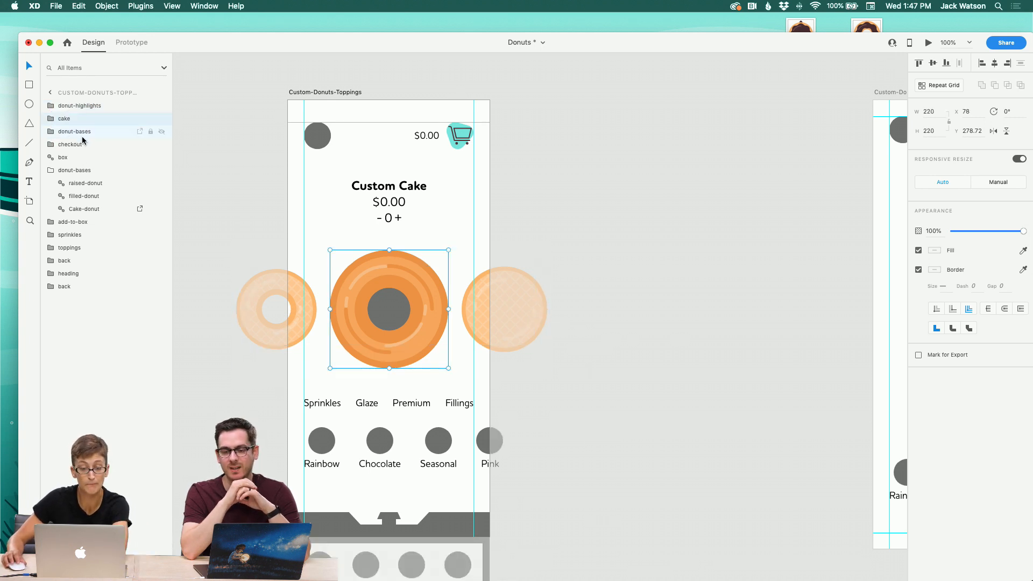
left_click(80, 138)
left_click(48, 106)
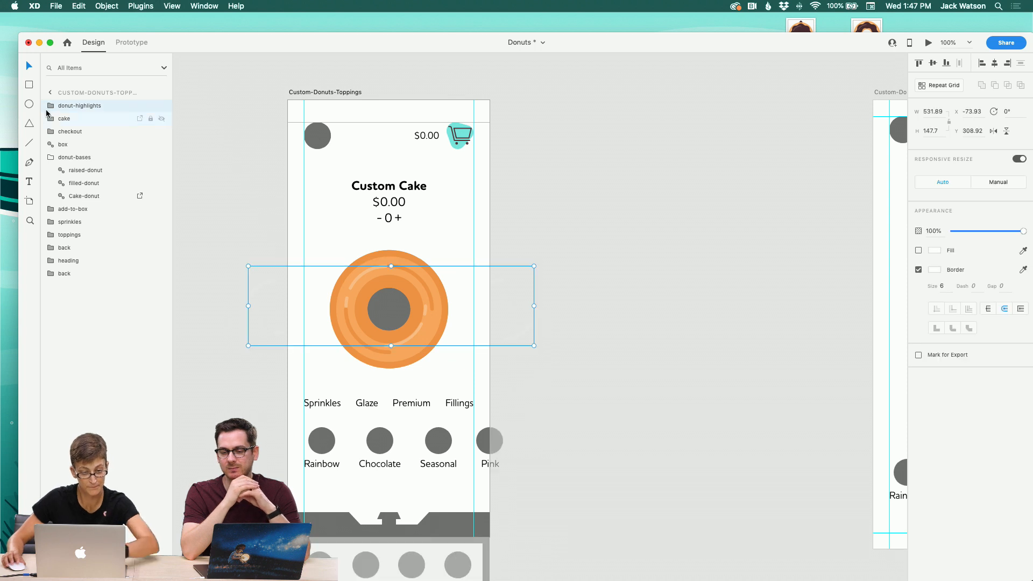
left_click_drag(88, 145, 68, 102)
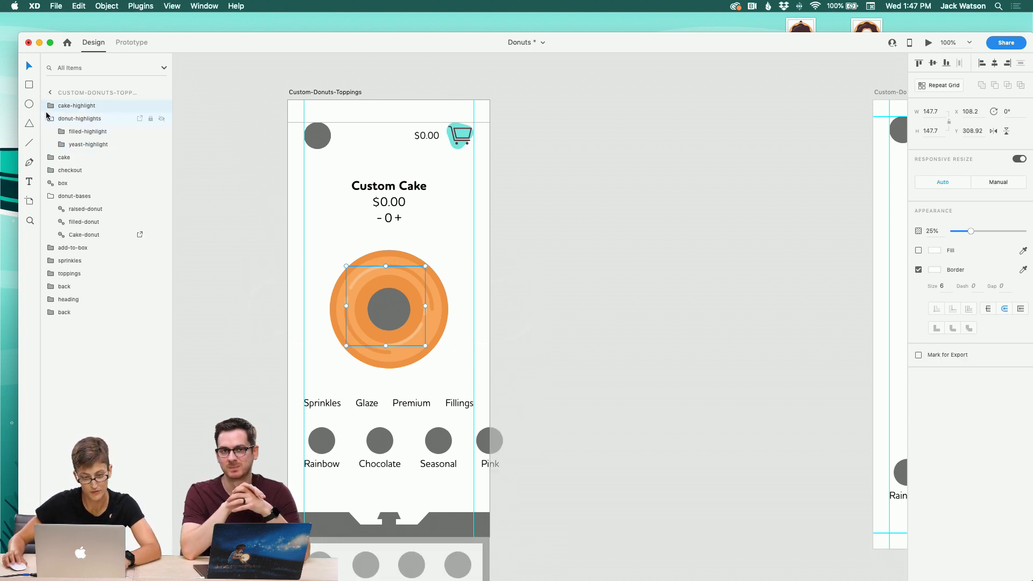
Step: Delete the remaining pasted donut-highlights and donut-bases groups
left_click(49, 119)
left_click(62, 122)
key("Delete")
Step: Move the cake and cake-highlight layers below box and delete the grey placeholder donut-bases group
left_click(65, 107)
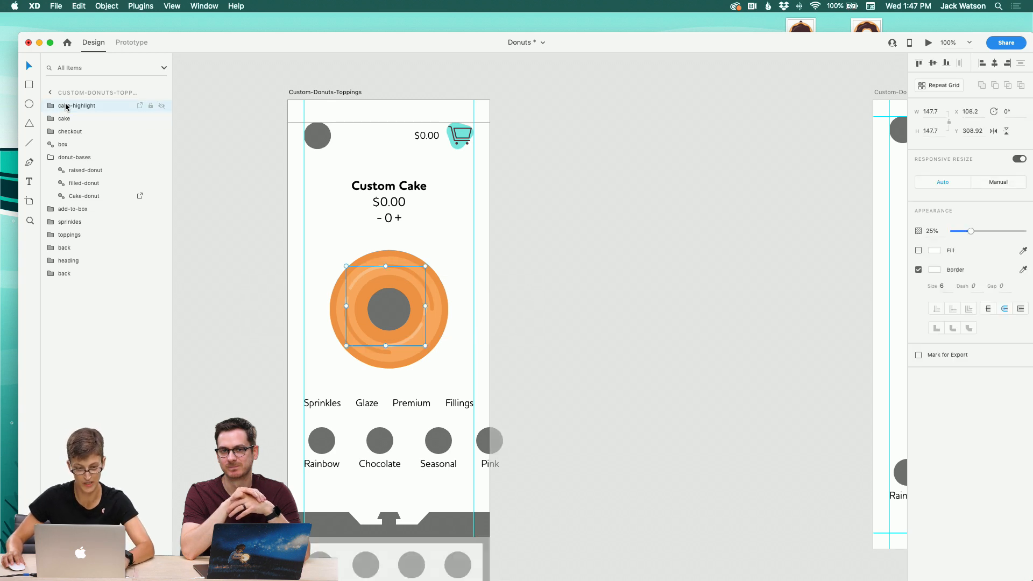
left_click(70, 120, "shift")
left_click(49, 157)
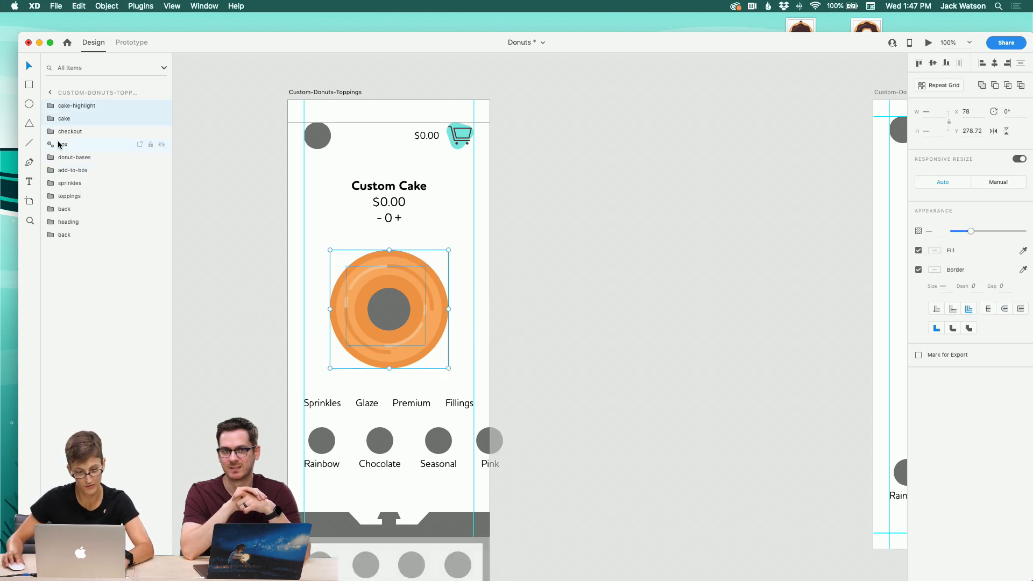
left_click_drag(68, 123, 78, 157)
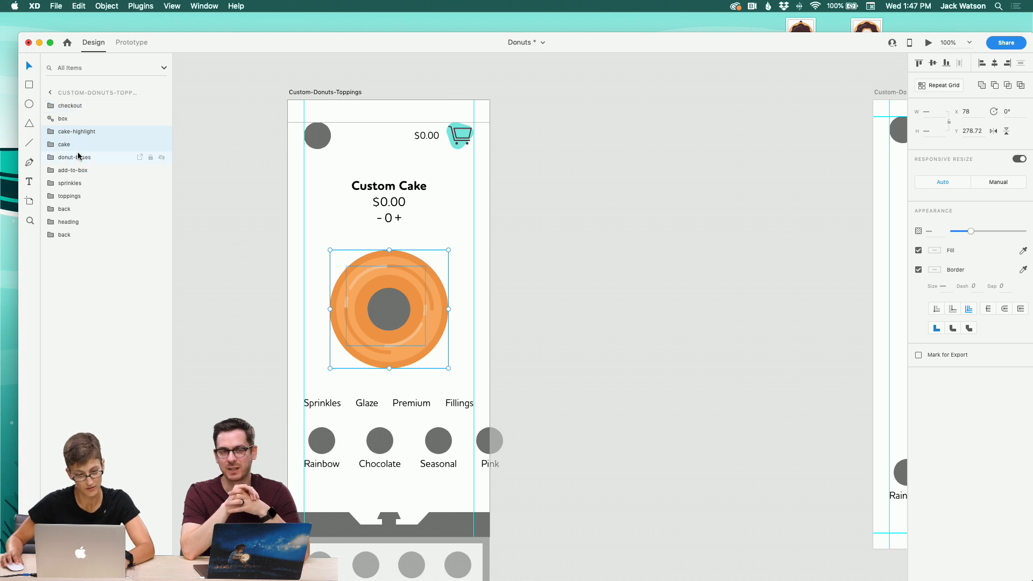
left_click(75, 157)
key("Delete")
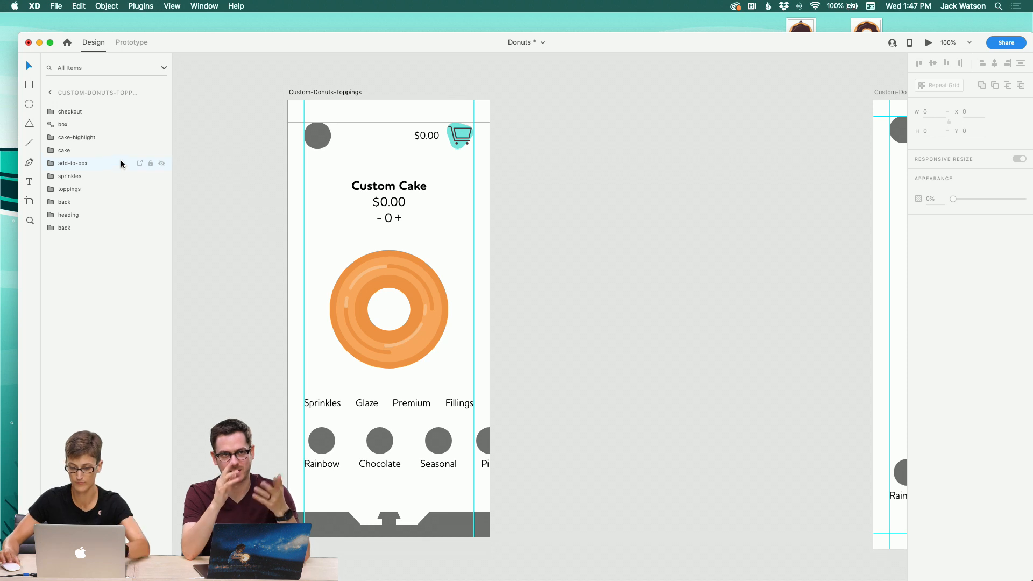
Step: Replace the cake donut in the toppings artboard with the copied donut carousel, placing its layers below box
scroll(379, 198, "up", 10)
scroll(379, 198, "right", 5)
left_click_drag(267, 239, 233, 160)
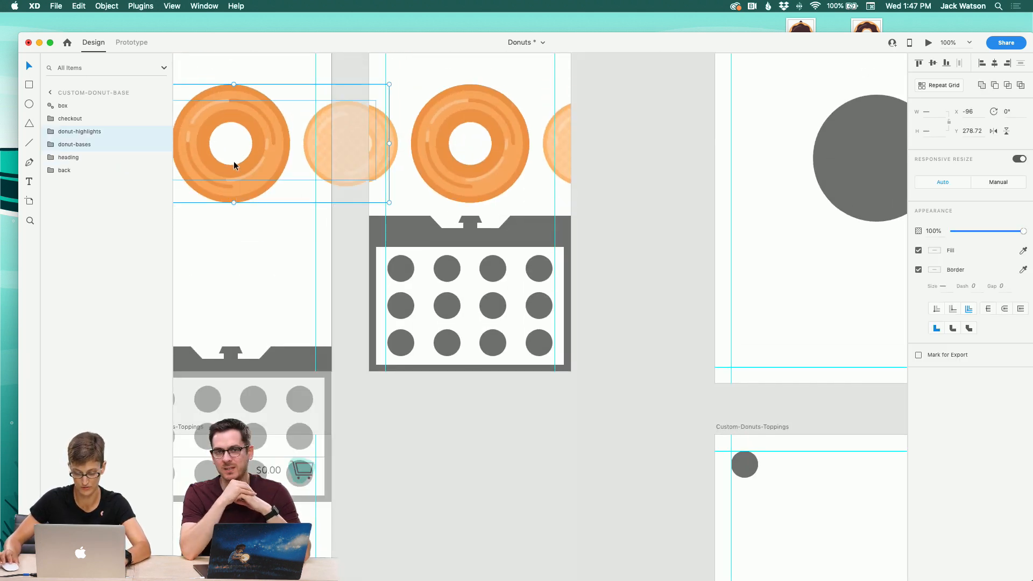
key("super+c")
scroll(289, 260, "down", 11)
scroll(289, 261, "left", 3)
left_click_drag(407, 274, 348, 269)
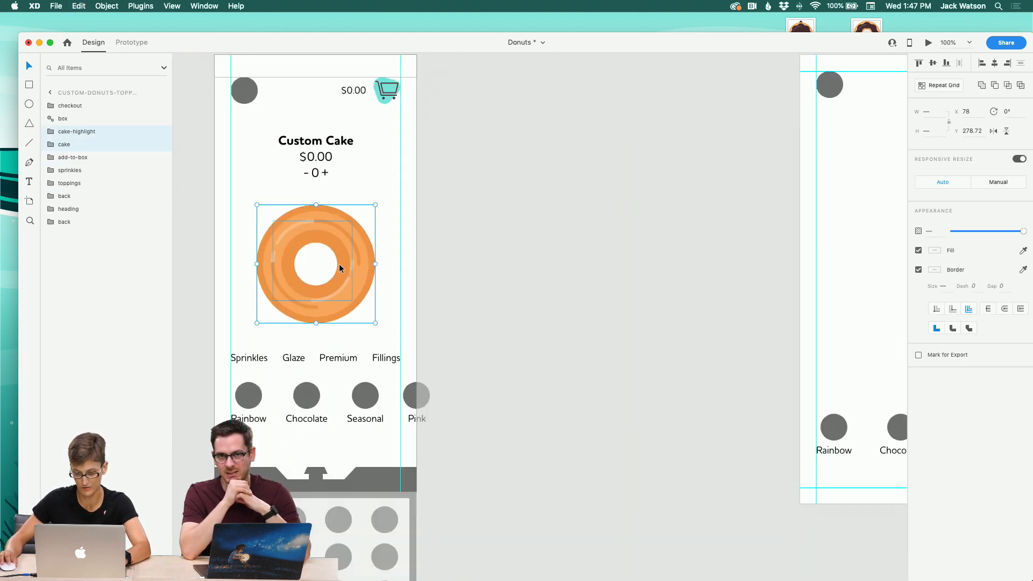
key("Delete")
key("super+v")
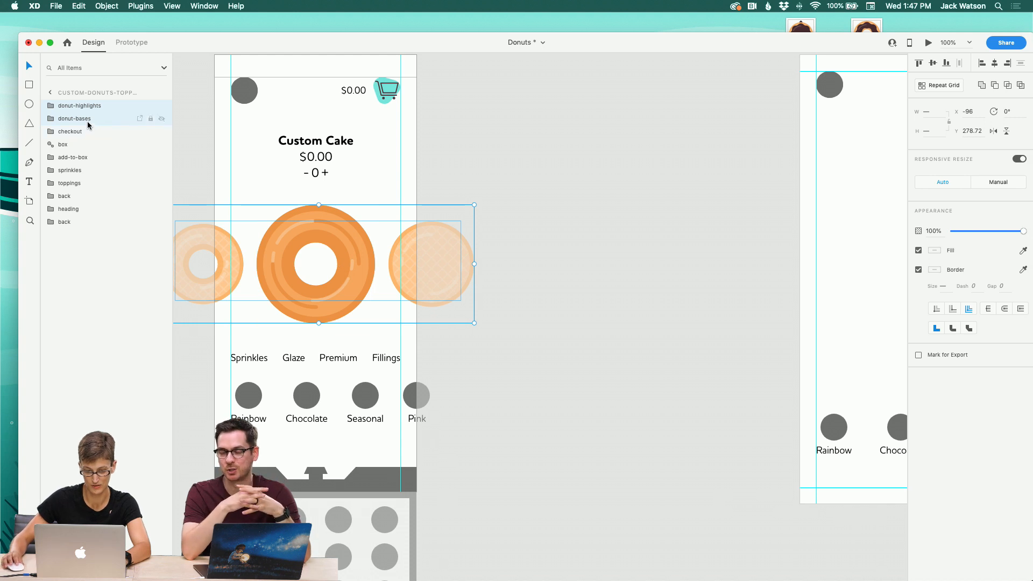
left_click_drag(89, 125, 103, 150)
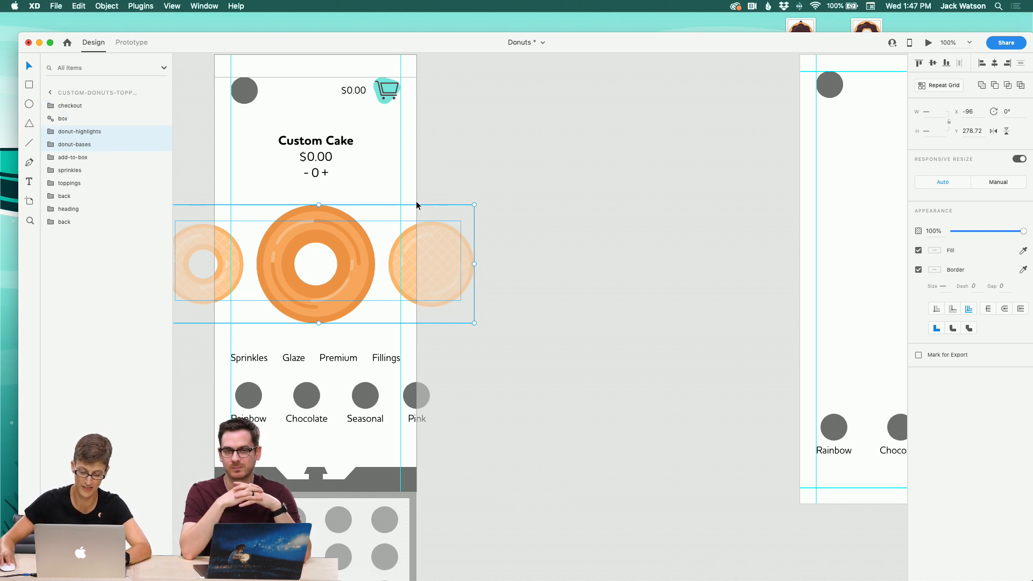
left_click(378, 188)
Step: Pan across the artboards to review the donut carousel screens
scroll(378, 189, "up", 1)
scroll(378, 188, "right", 3)
scroll(377, 188, "down", 2)
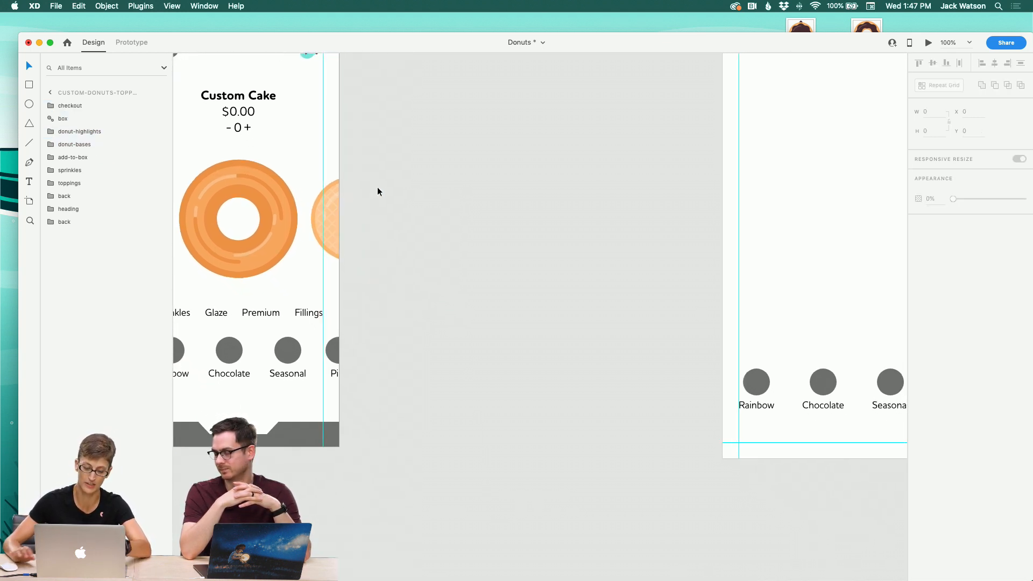
scroll(377, 188, "up", 3)
scroll(377, 190, "up", 8)
scroll(377, 190, "right", 3)
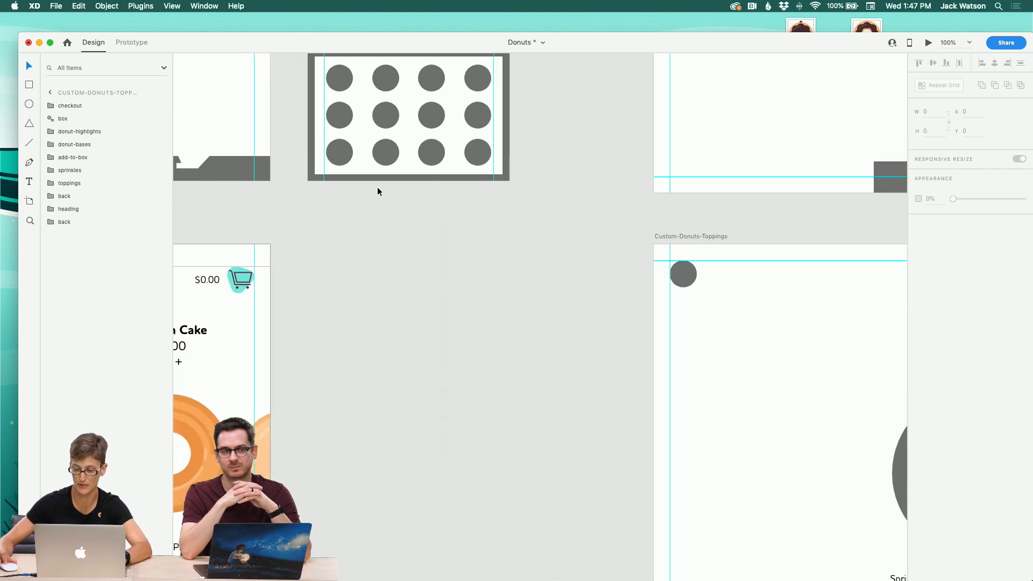
scroll(385, 192, "up", 20)
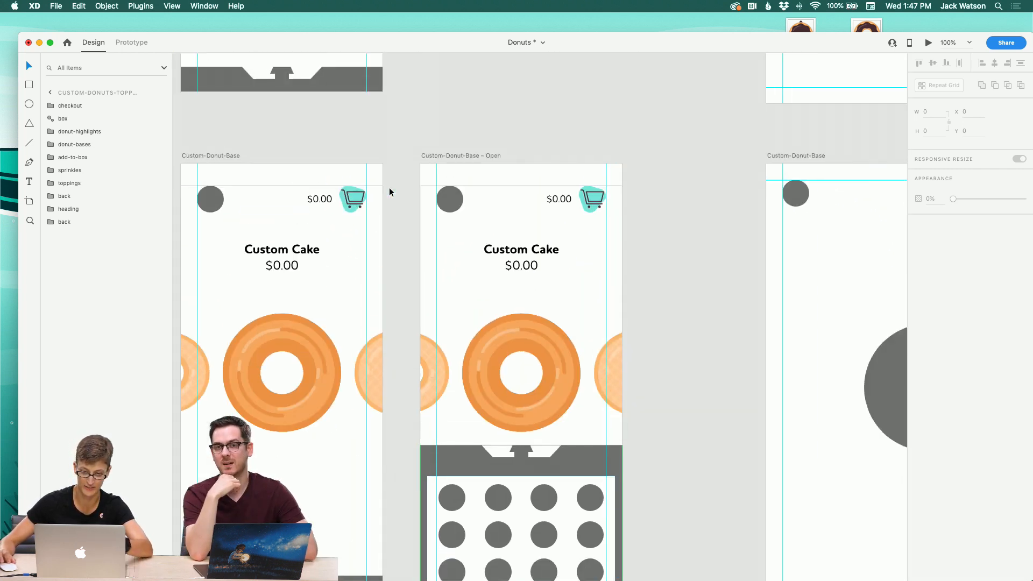
scroll(389, 192, "down", 10)
scroll(394, 191, "left", 5)
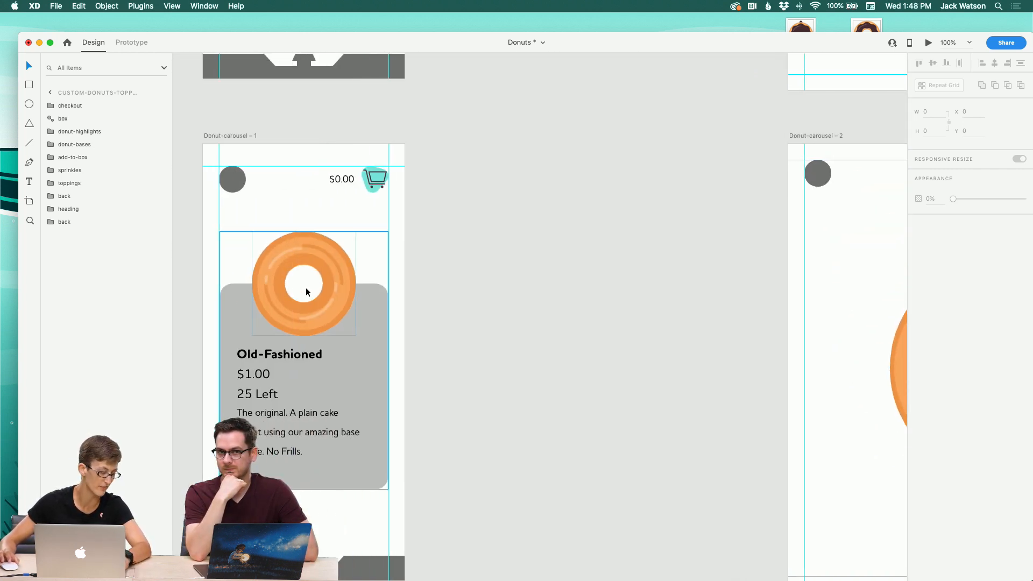
scroll(442, 298, "right", 15)
scroll(441, 298, "down", 5)
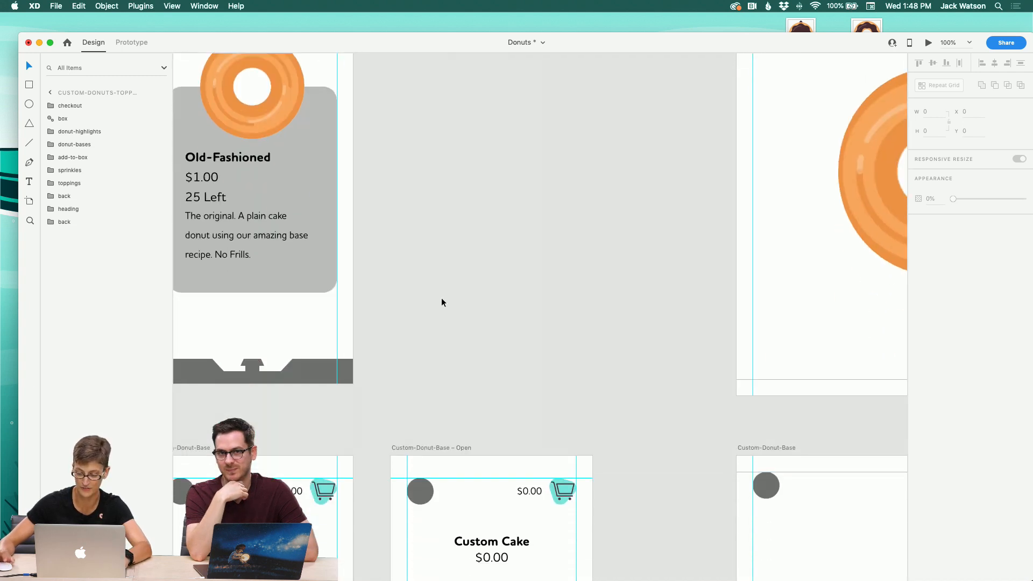
scroll(441, 298, "down", 15)
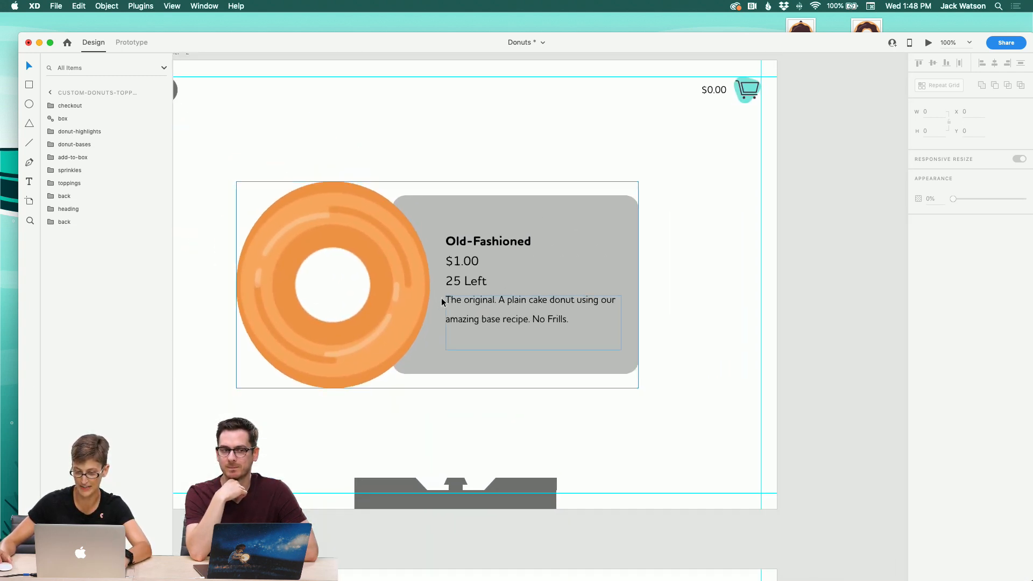
Step: Paste the donut carousel into the Custom-Donut-Base artboard and scale it up over the grey placeholder circles
scroll(442, 298, "down", 5)
scroll(441, 298, "left", 12)
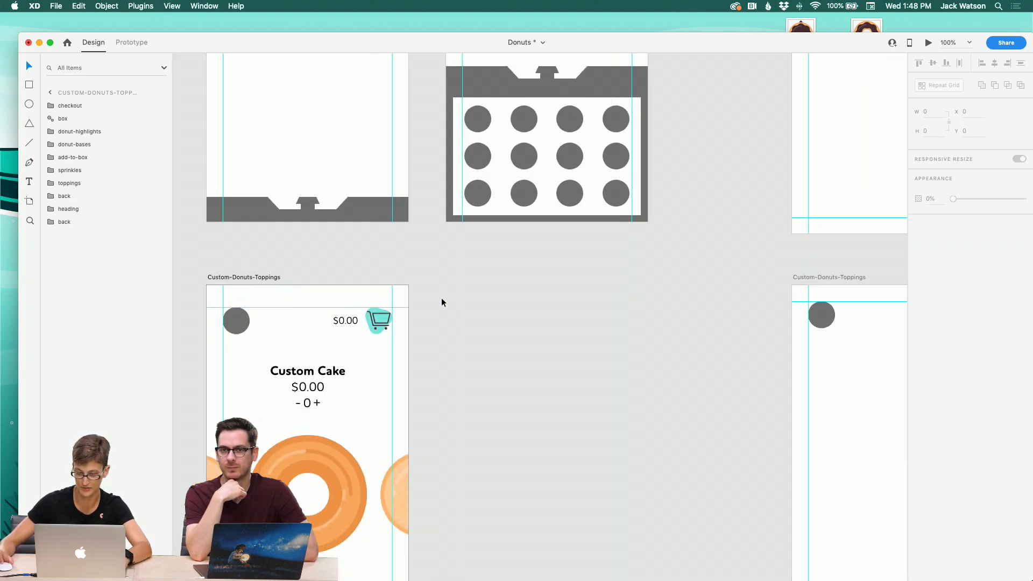
scroll(441, 298, "up", 5)
scroll(438, 301, "up", 2)
left_click(522, 195)
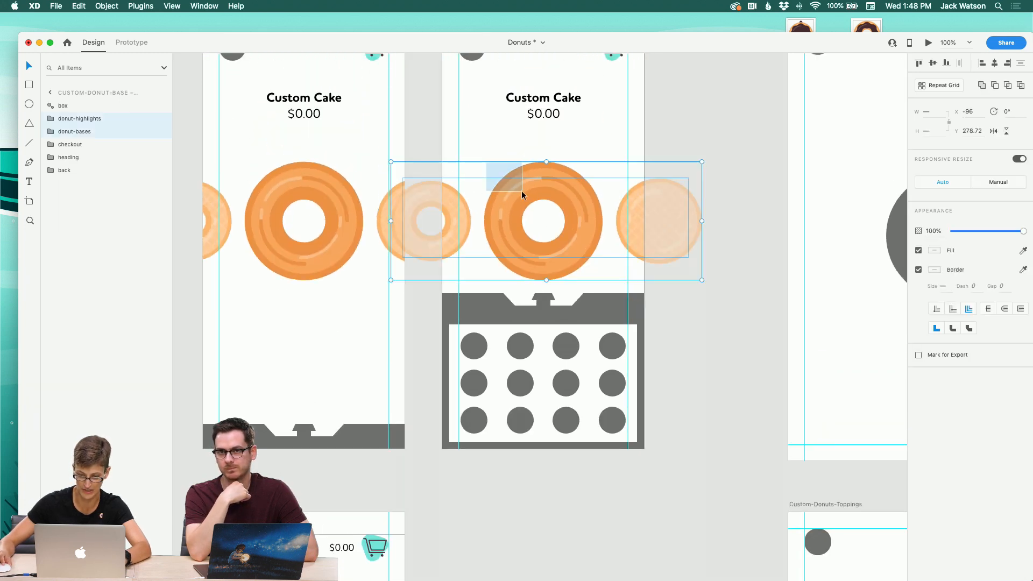
scroll(529, 195, "right", 12)
left_click(528, 195)
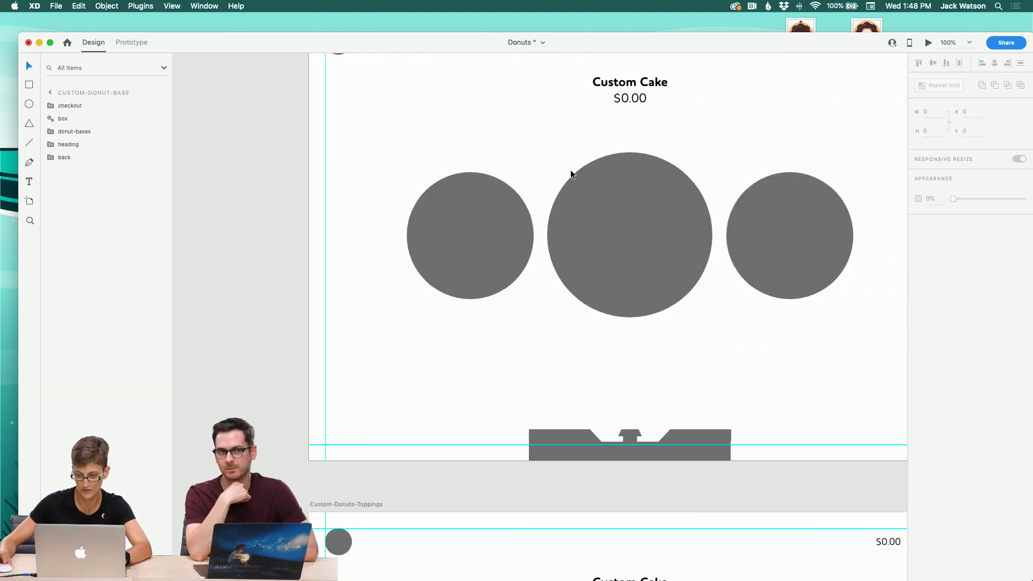
key("cmd+v")
left_click_drag(457, 225, 672, 243)
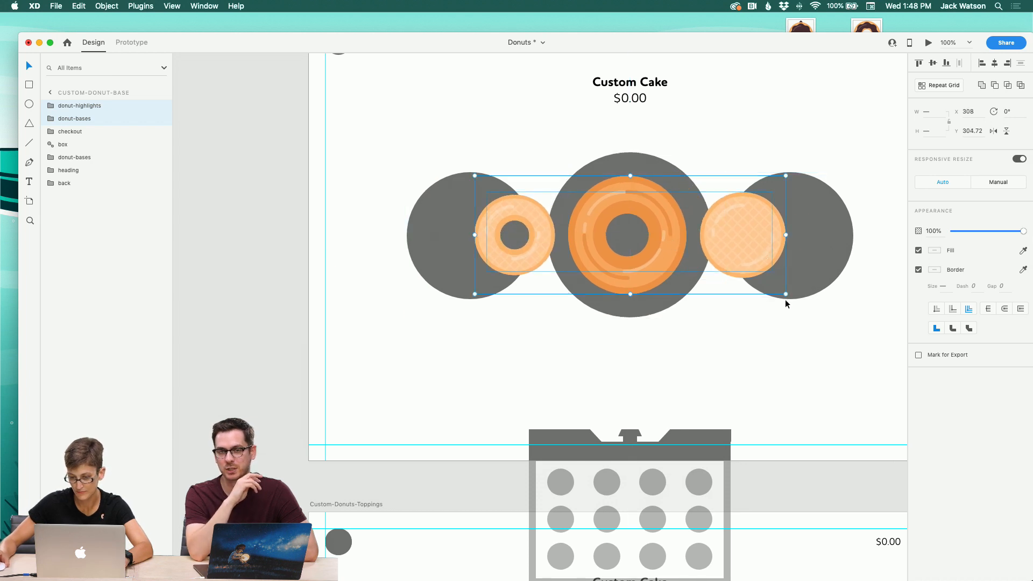
left_click_drag(787, 294, 870, 323)
scroll(848, 318, "right", 3)
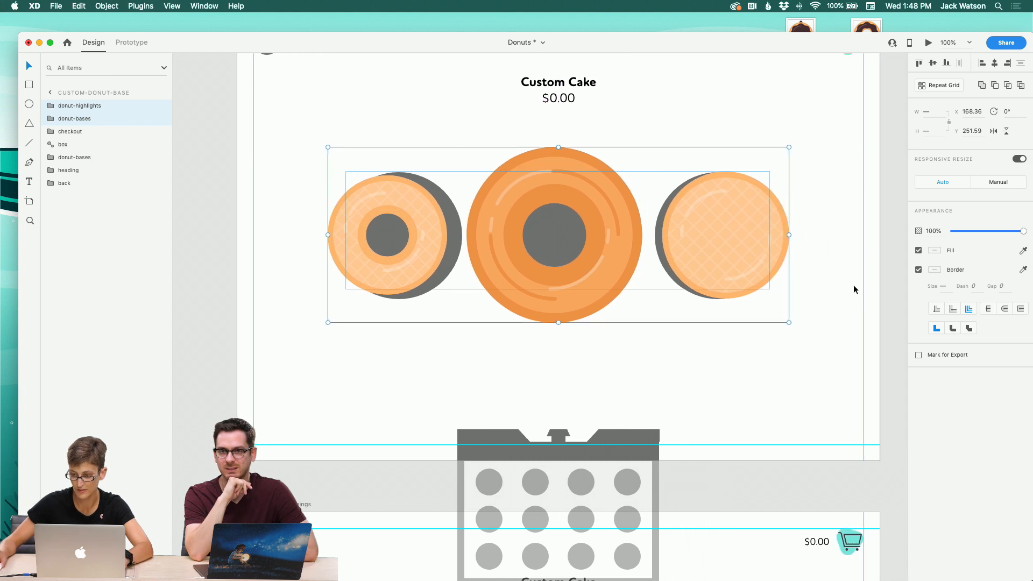
Step: Group the pasted donut layers and center the group vertically
key("super+g")
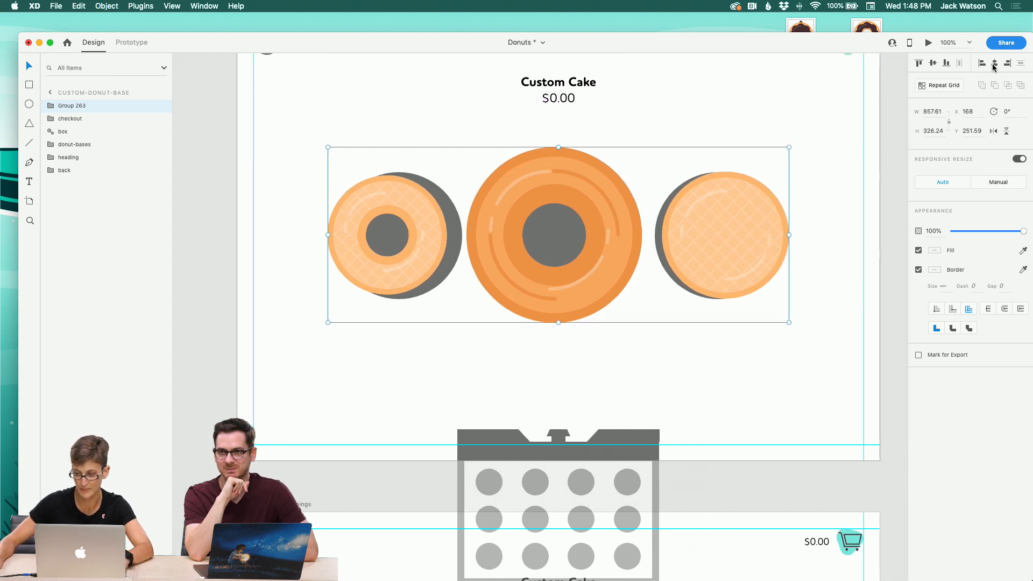
left_click(933, 63)
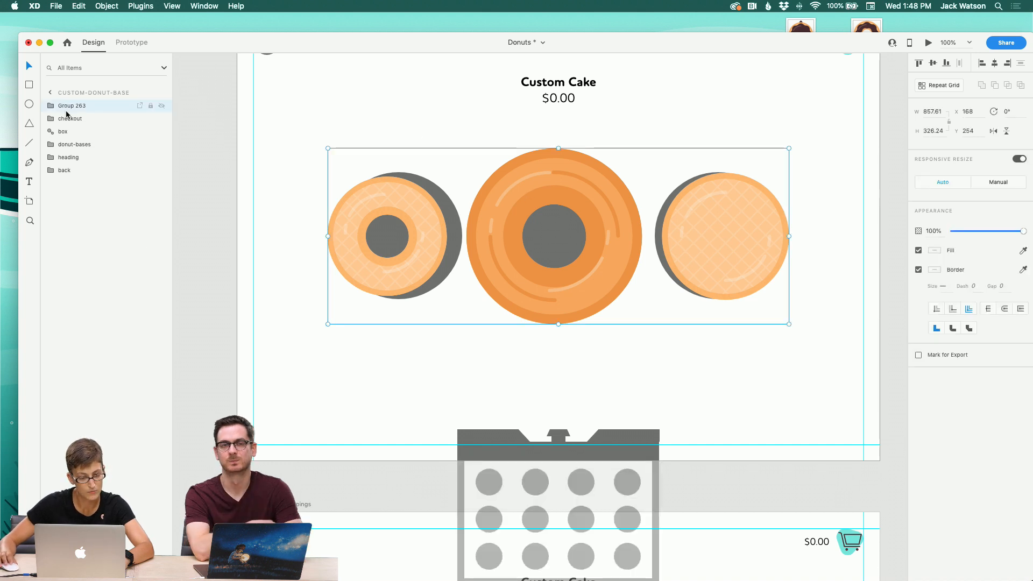
Step: Move the new donut group below box and delete the grey placeholder donut-bases group
left_click_drag(62, 110, 80, 142)
left_click(74, 143)
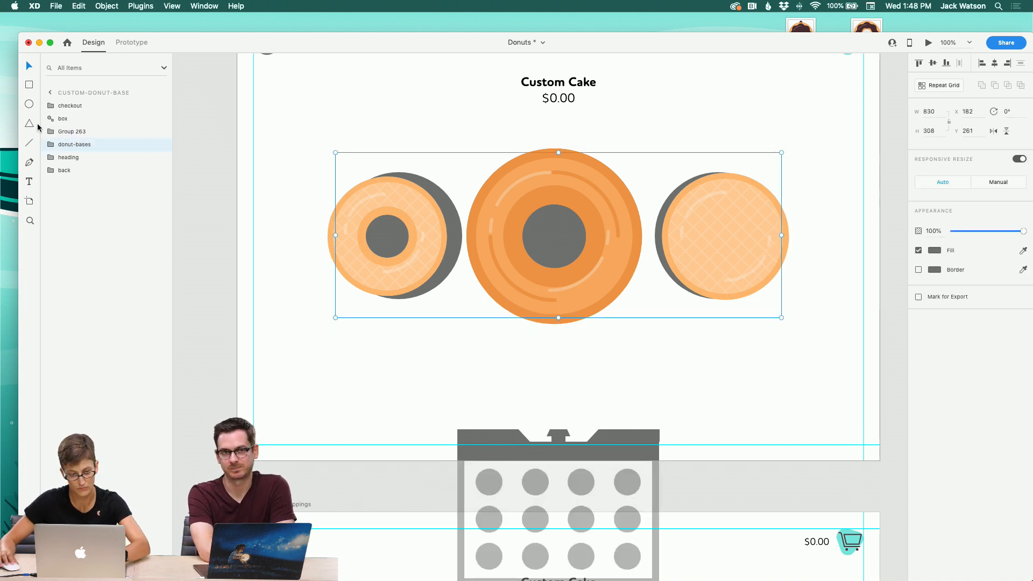
key("Delete")
Step: Ungroup the pasted donut group back into its highlights and bases groups
left_click(50, 131)
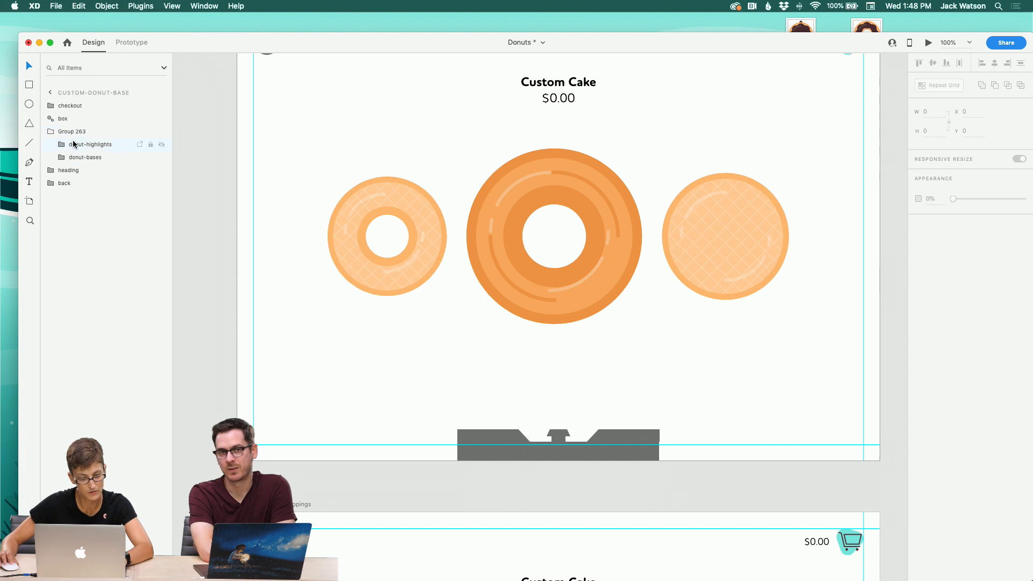
left_click(76, 136)
left_click(51, 132)
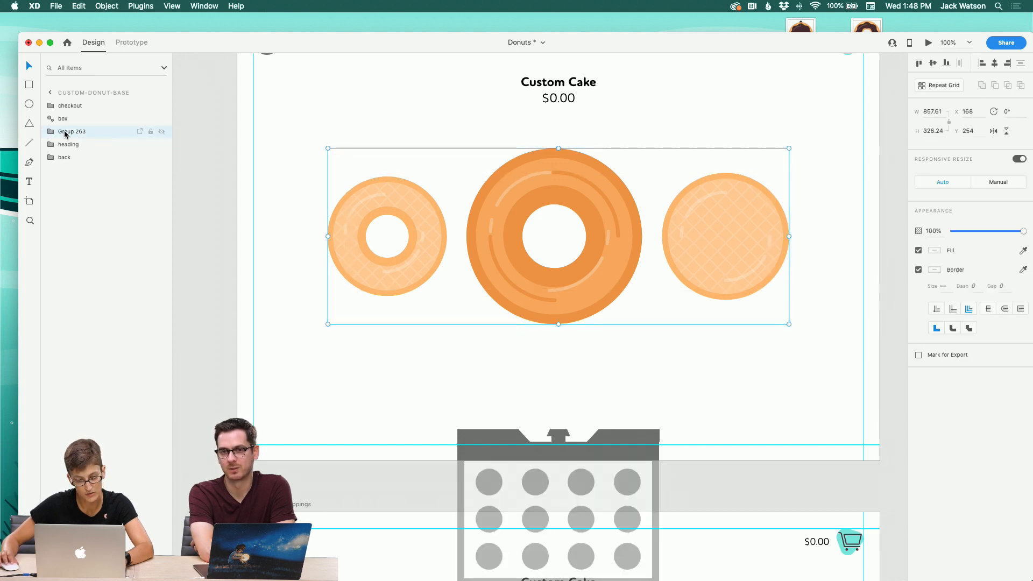
right_click(71, 133)
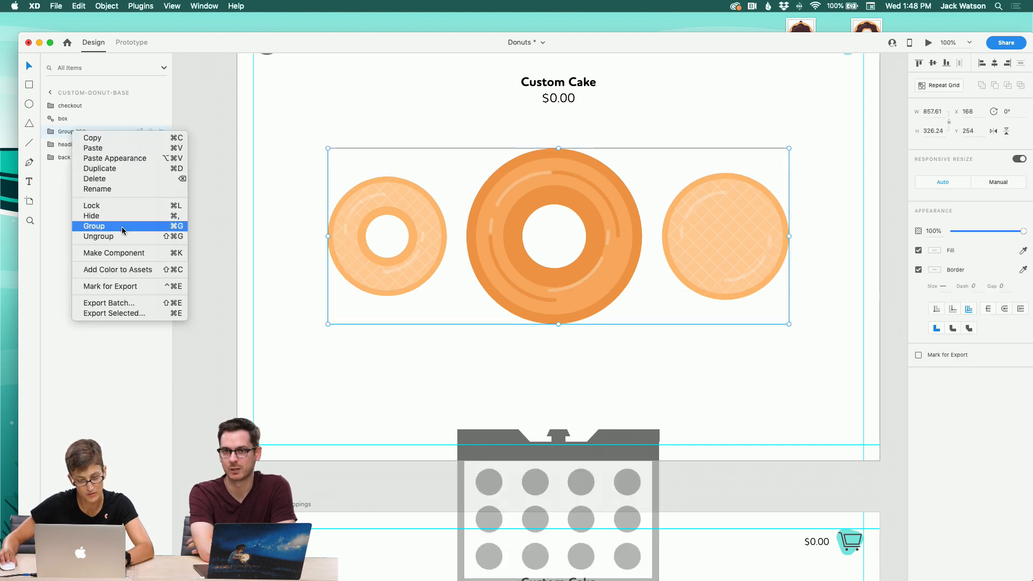
left_click(174, 235)
left_click(222, 220)
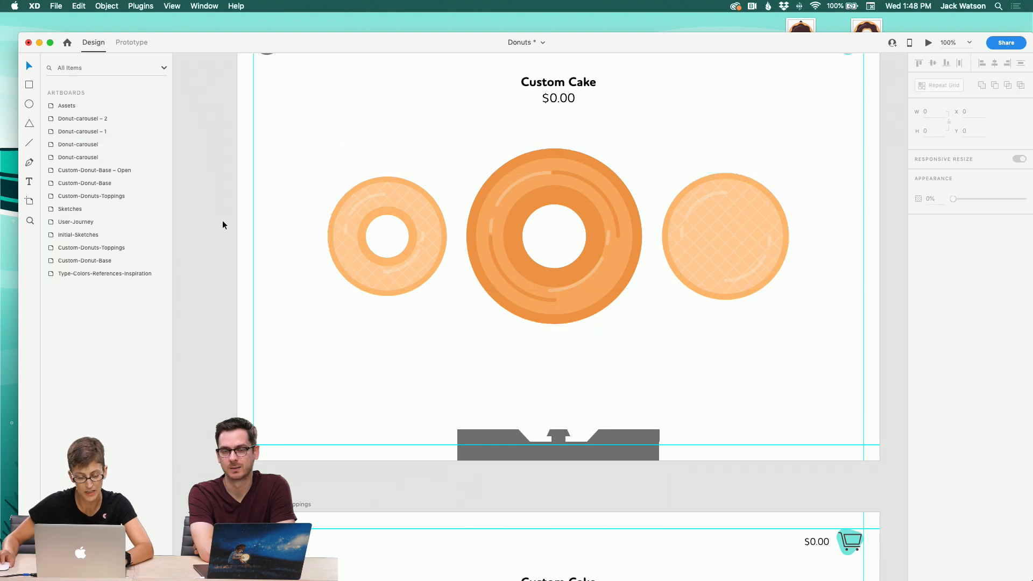
Step: Pan across the Assets artboard and the custom donut screens to review them
scroll(222, 219, "up", 4)
scroll(221, 220, "right", 2)
scroll(221, 220, "right", 15)
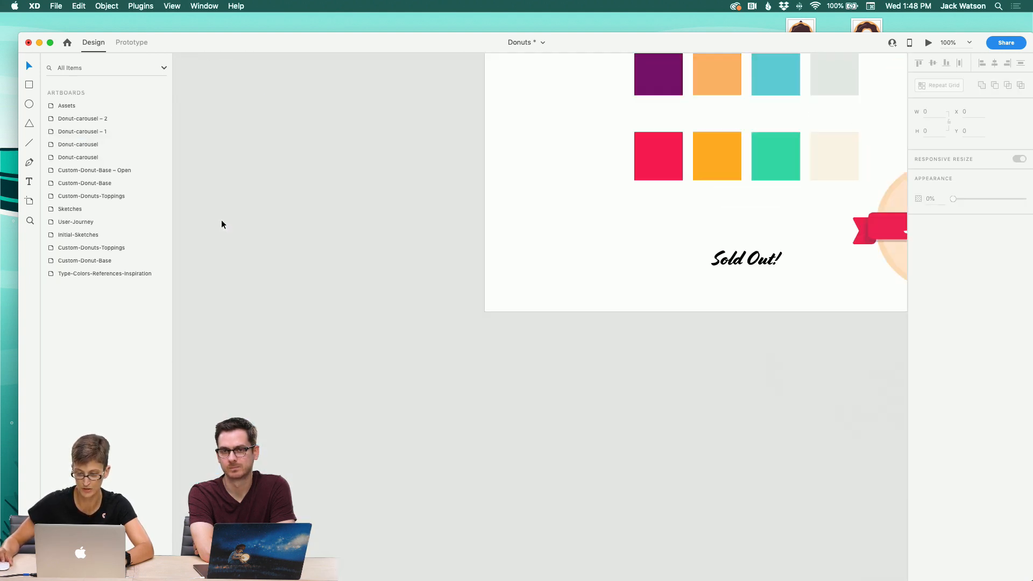
scroll(221, 219, "up", 4)
scroll(221, 219, "right", 12)
scroll(220, 224, "left", 5)
scroll(220, 224, "up", 1)
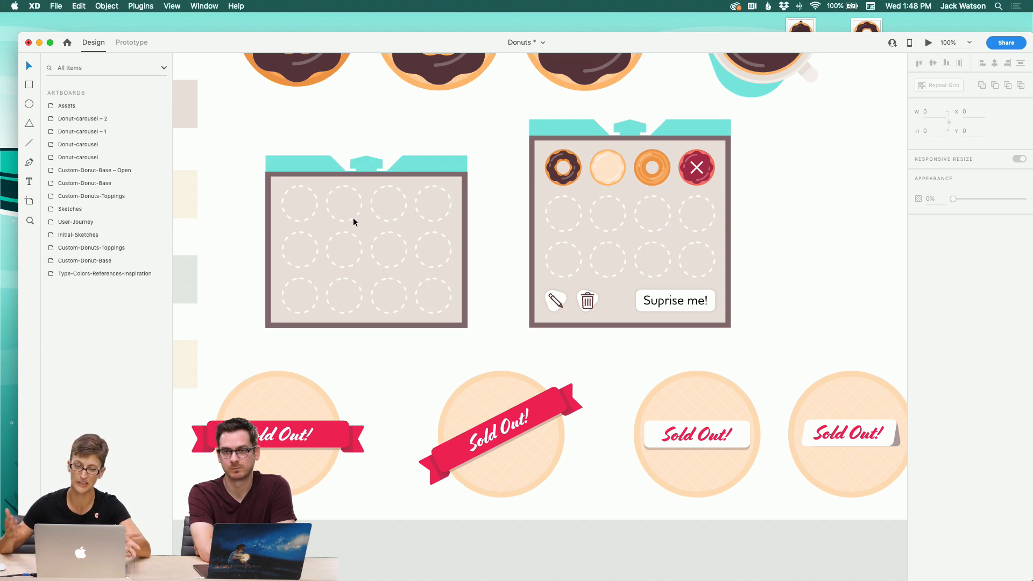
scroll(353, 217, "left", 1)
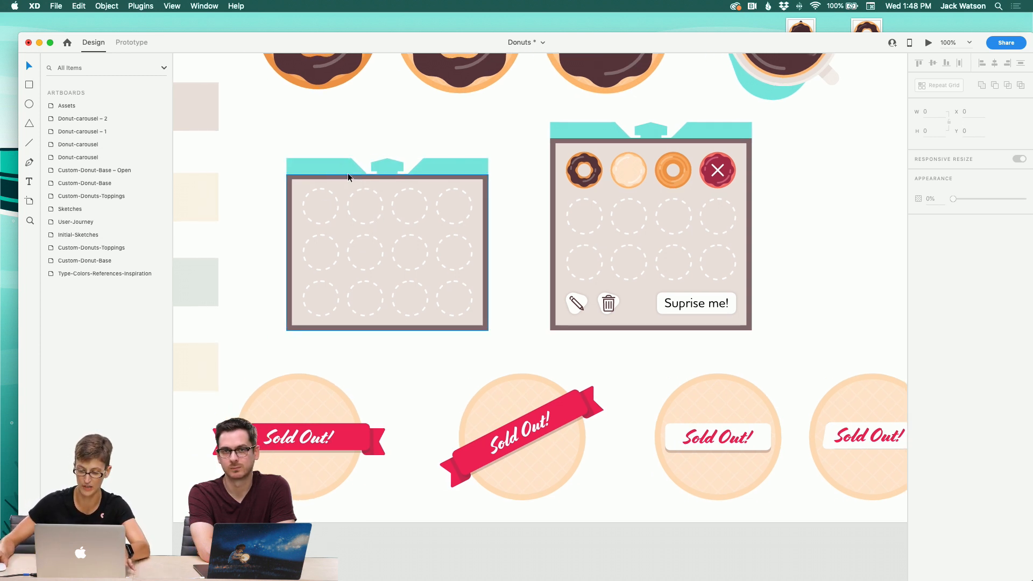
left_click(327, 143)
scroll(327, 143, "right", 1)
scroll(327, 143, "down", 1)
scroll(328, 143, "down", 2)
scroll(327, 143, "left", 3)
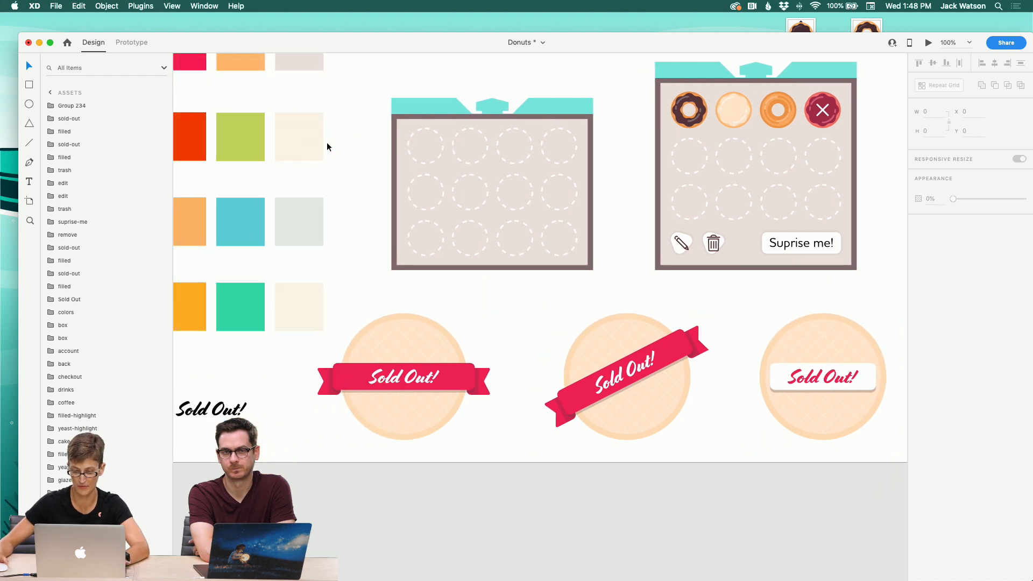
scroll(421, 157, "down", 1)
scroll(421, 163, "down", 8)
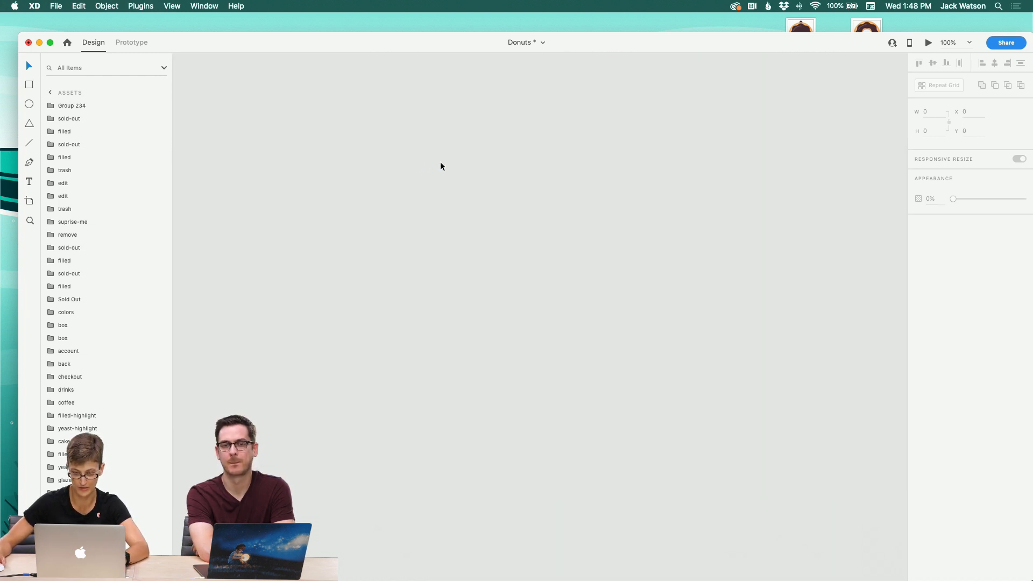
scroll(446, 163, "up", 8)
scroll(446, 162, "left", 7)
scroll(446, 163, "right", 2)
scroll(674, 176, "right", 3)
scroll(674, 176, "up", 1)
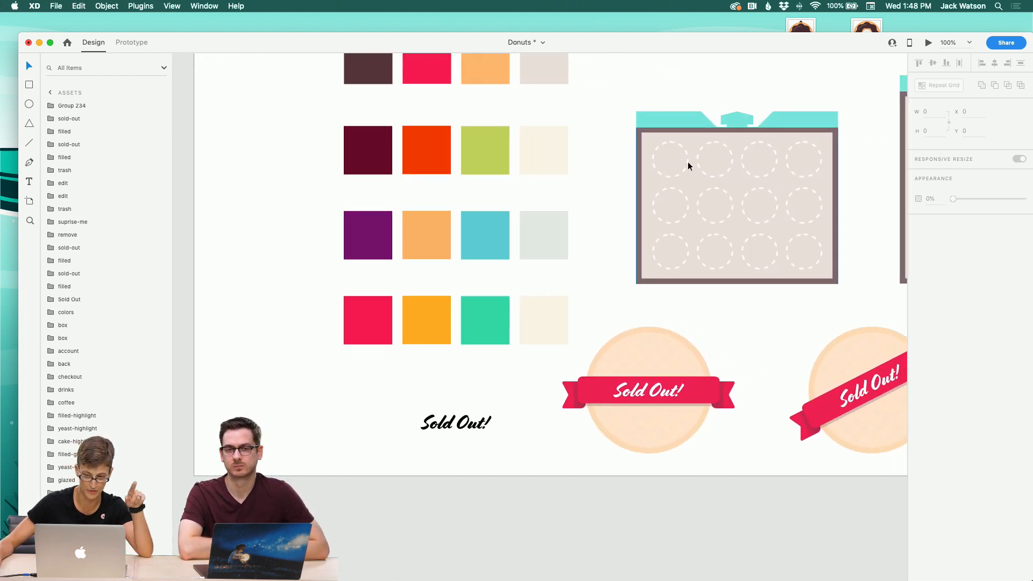
scroll(692, 164, "right", 3)
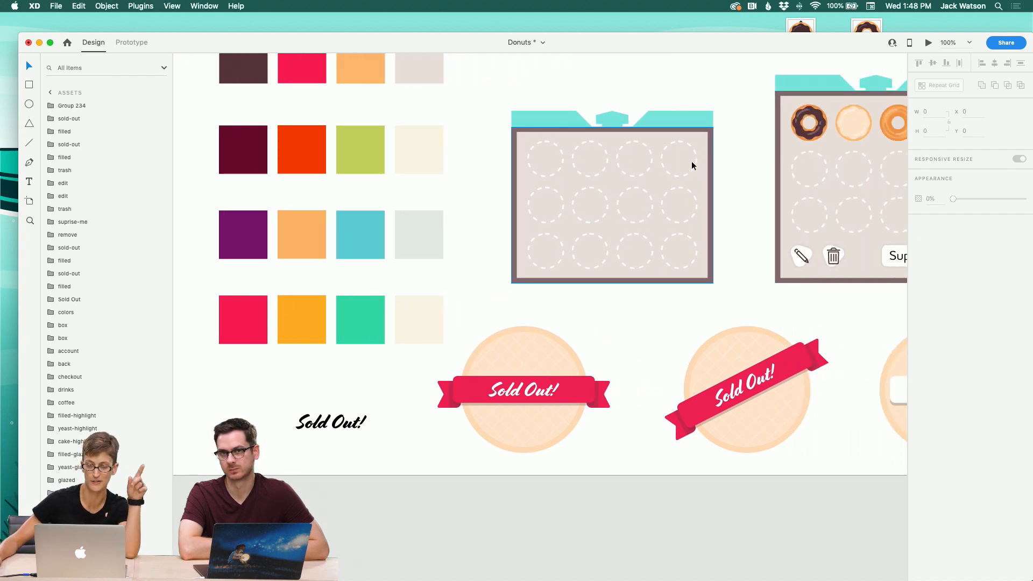
scroll(693, 165, "left", 10)
scroll(693, 165, "down", 5)
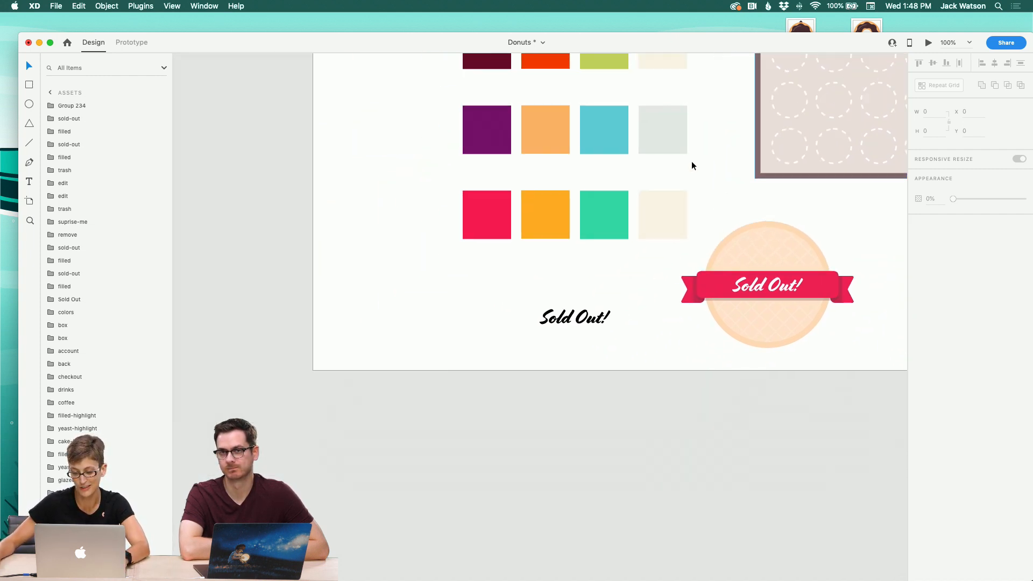
scroll(692, 165, "left", 15)
scroll(693, 166, "down", 8)
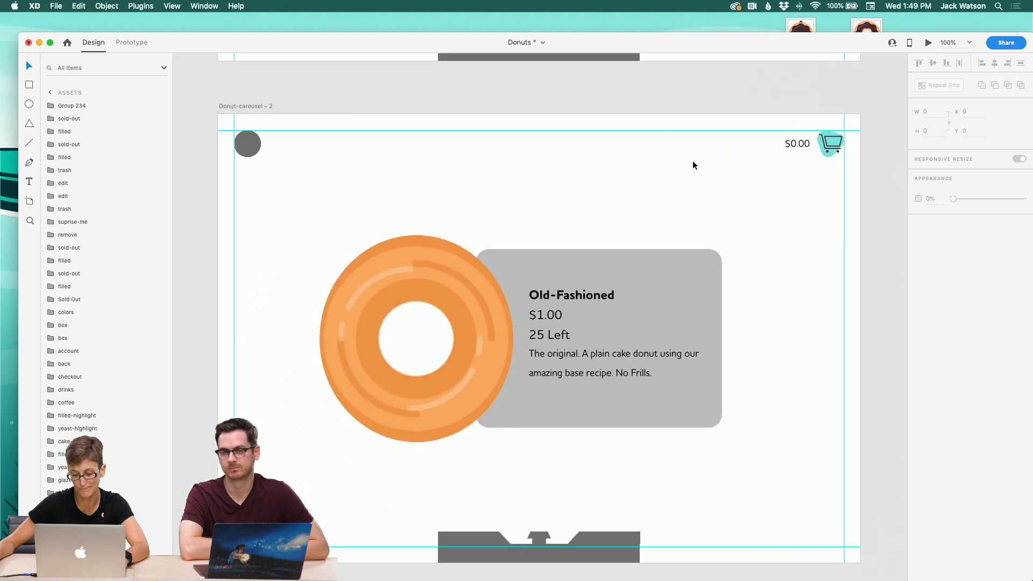
scroll(693, 165, "down", 10)
scroll(693, 165, "right", 8)
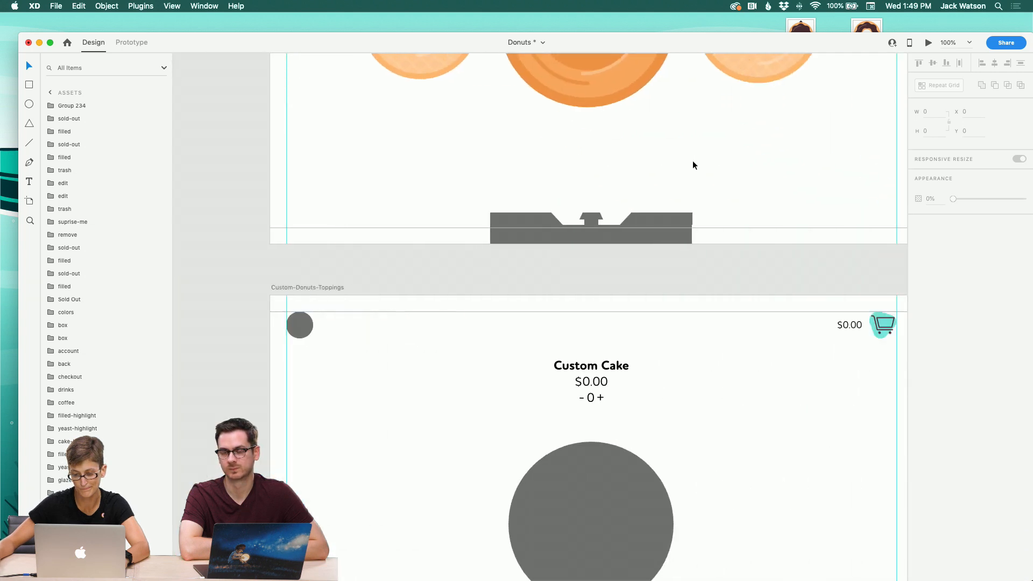
scroll(690, 164, "up", 5)
scroll(690, 164, "right", 3)
Step: Paste the donut carousel into the Custom-Donuts-Toppings artboard
left_click(322, 136)
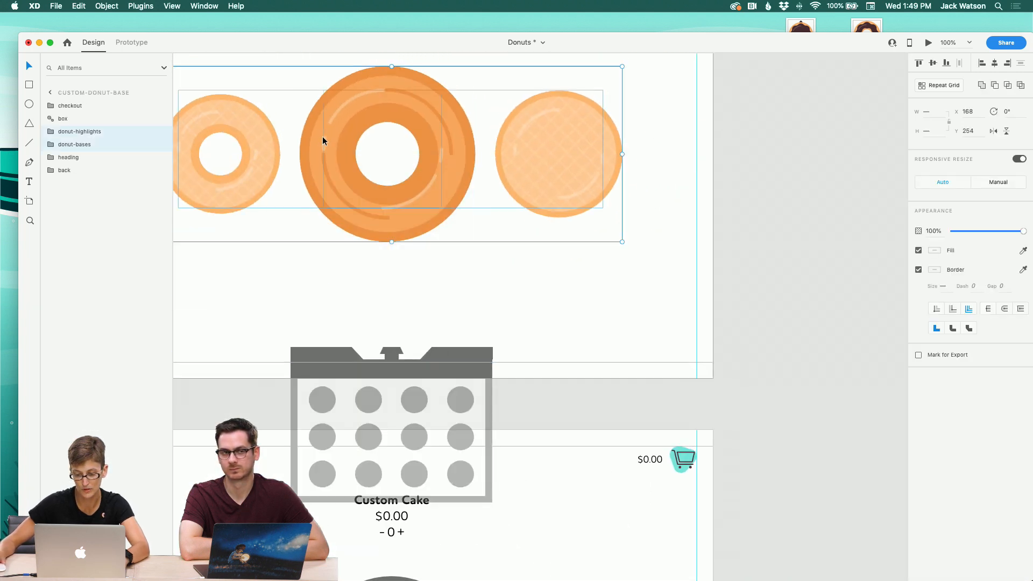
scroll(489, 376, "down", 5)
key("super+v")
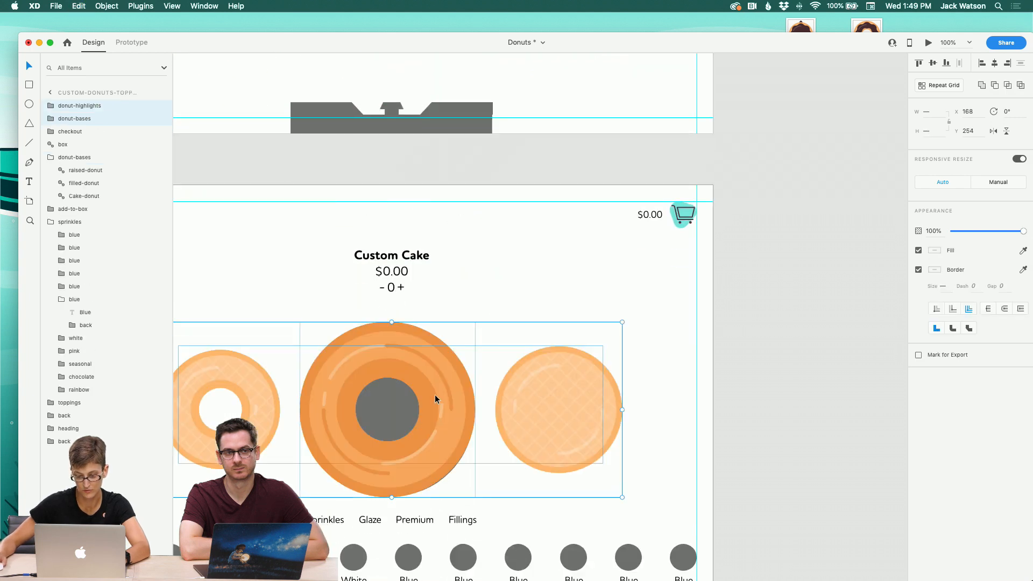
Step: Move the pasted donut groups below box and remove the grey placeholder donut-bases group
left_click(48, 223)
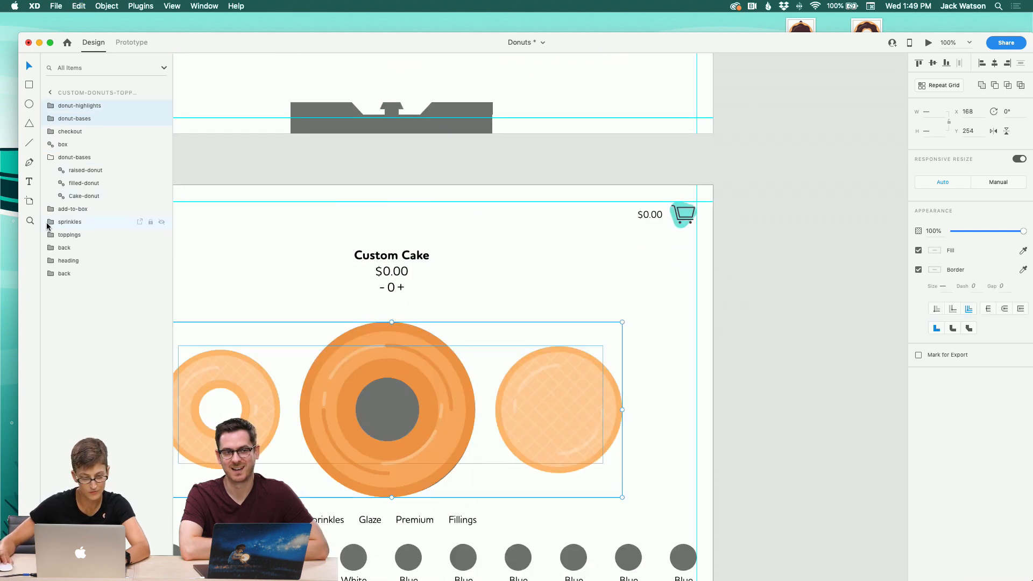
left_click(50, 158)
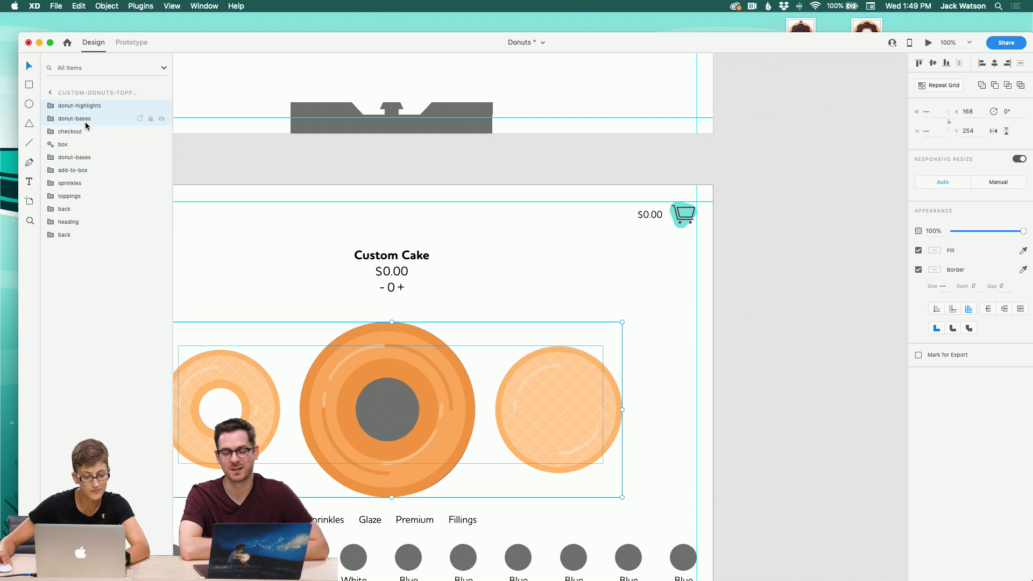
left_click_drag(85, 121, 103, 153)
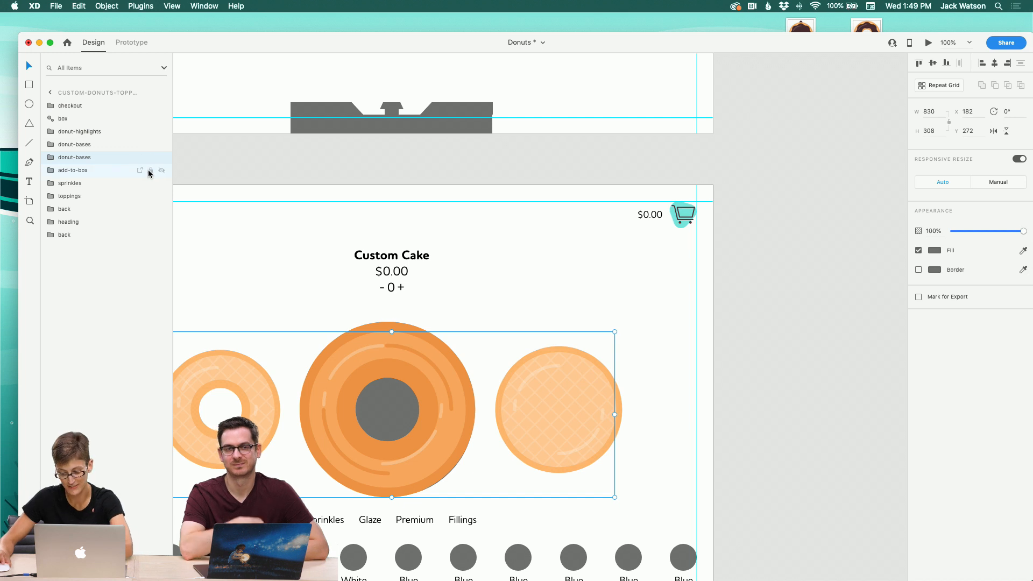
left_click(75, 150)
Step: Set the yeast and filled side donut bases in the toppings artboard to 0% opacity
double_click(263, 371)
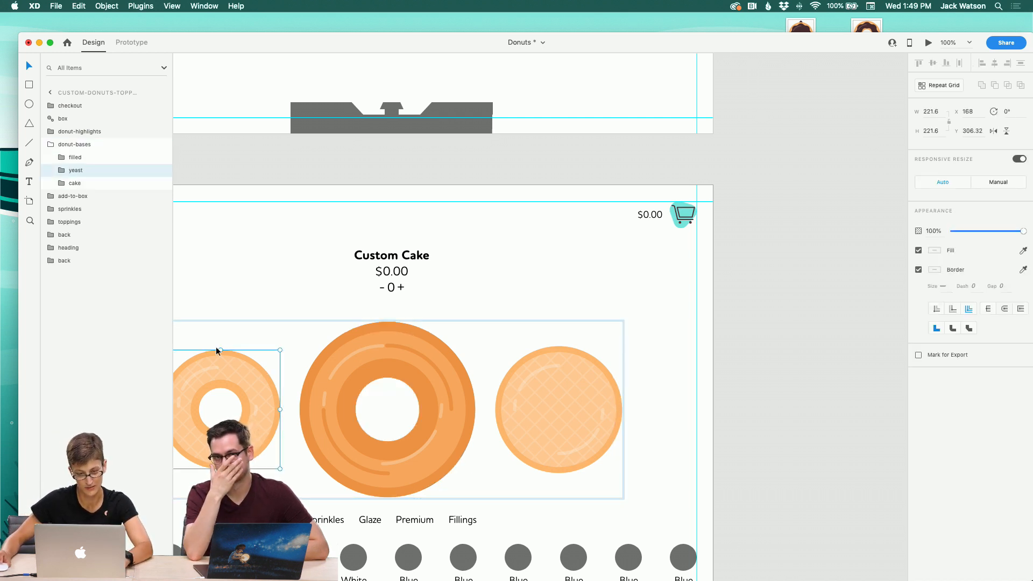
left_click_drag(1023, 231, 953, 231)
left_click(523, 370)
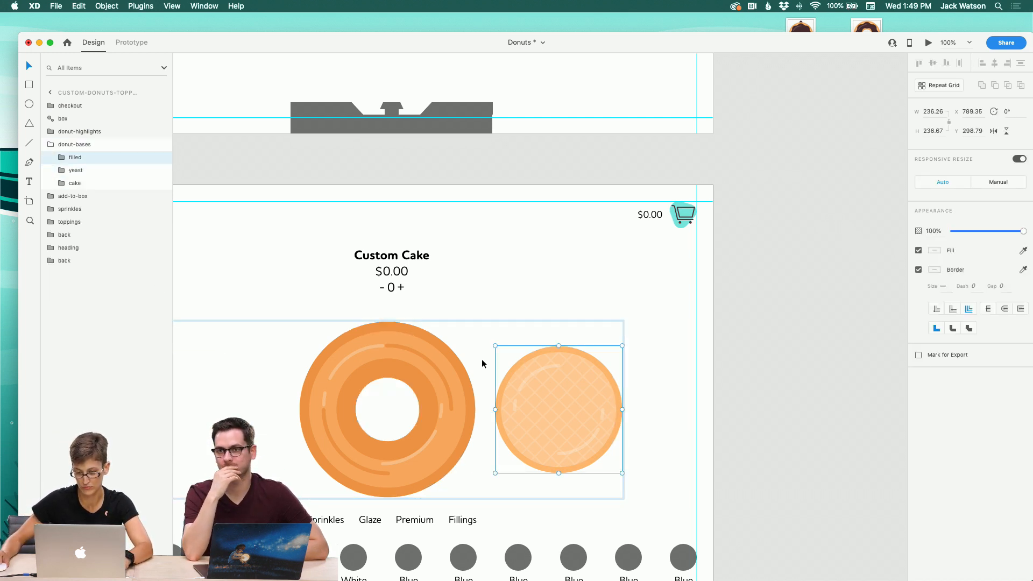
left_click_drag(1025, 231, 710, 229)
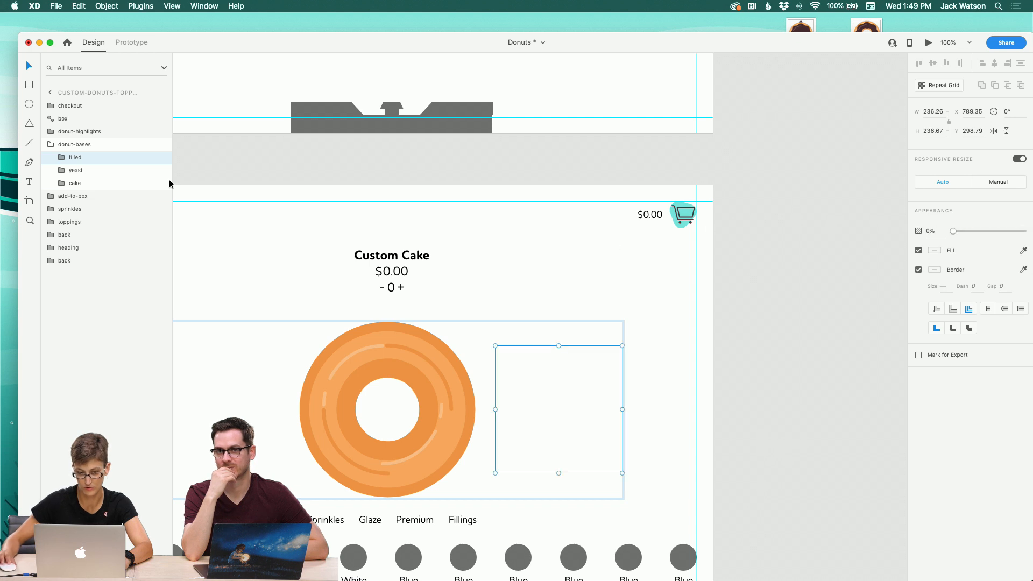
Step: Inspect the opacity of the filled, cake and yeast highlight layers
left_click(51, 146)
left_click(49, 133)
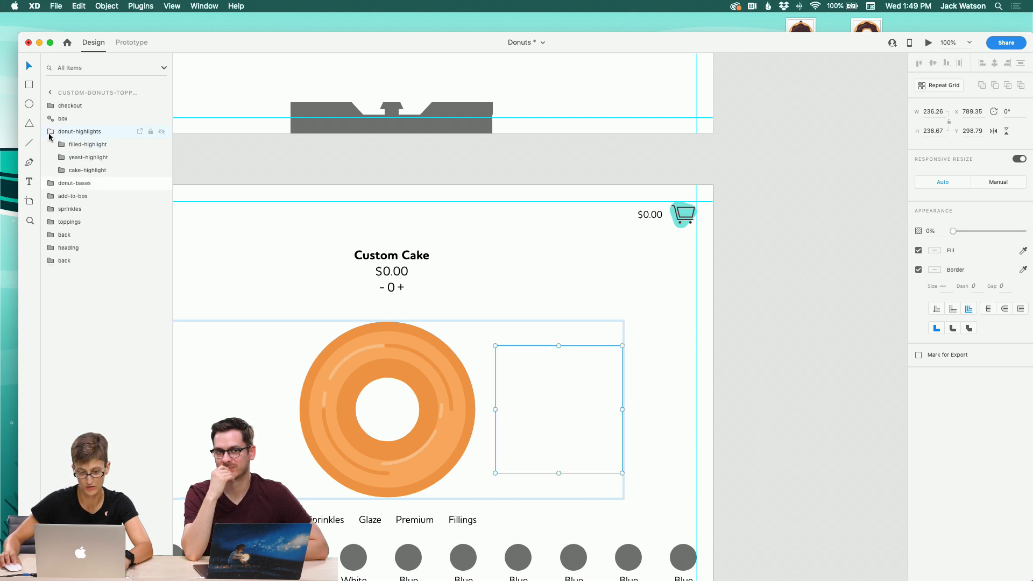
left_click(90, 149)
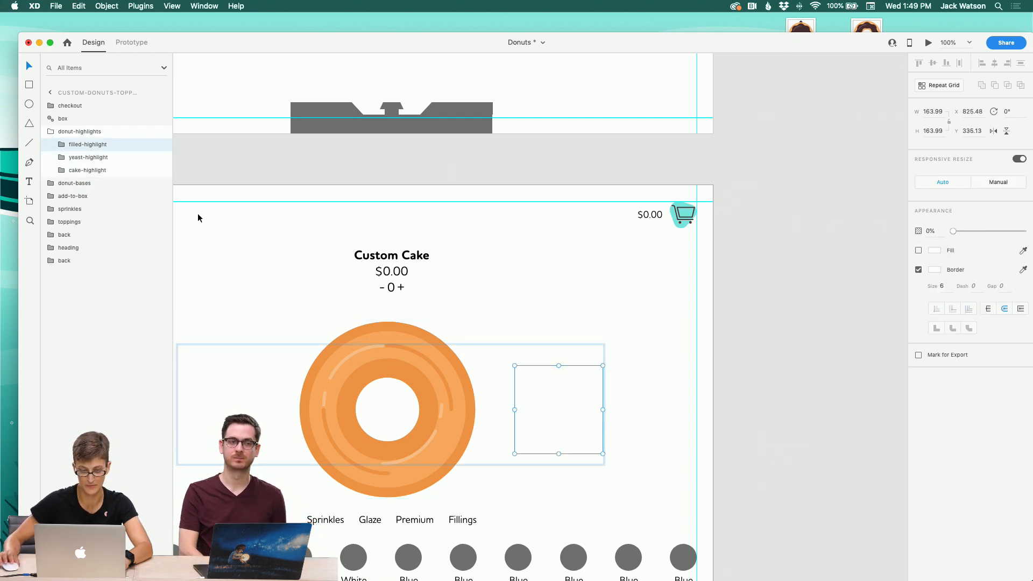
left_click(80, 170)
left_click(80, 158)
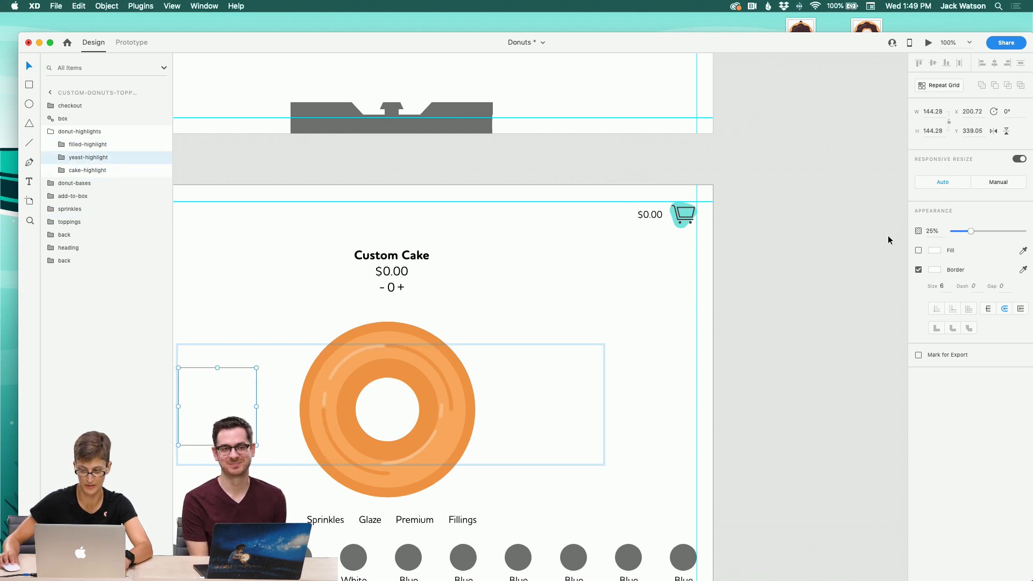
left_click(305, 163)
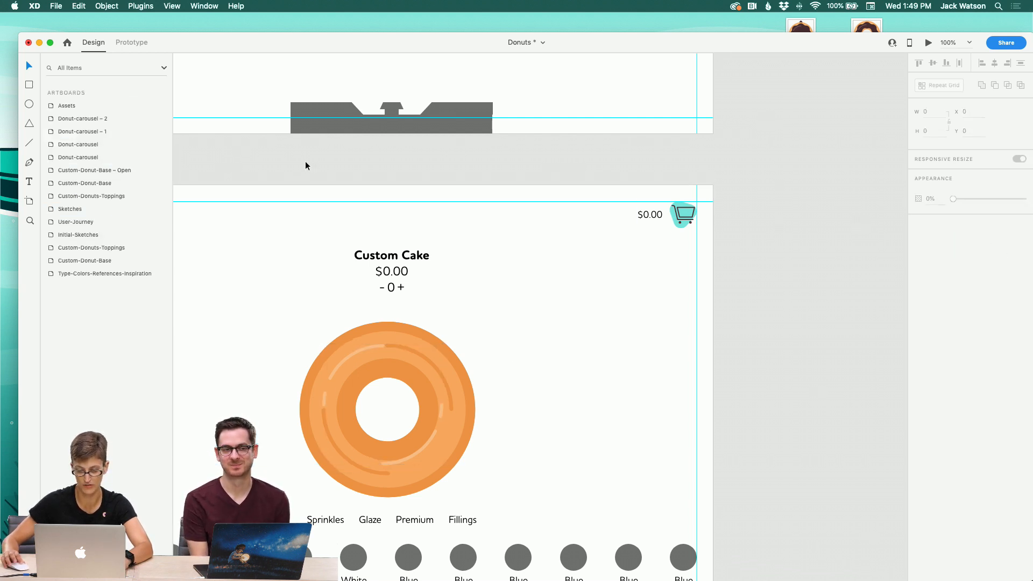
scroll(307, 163, "left", 20)
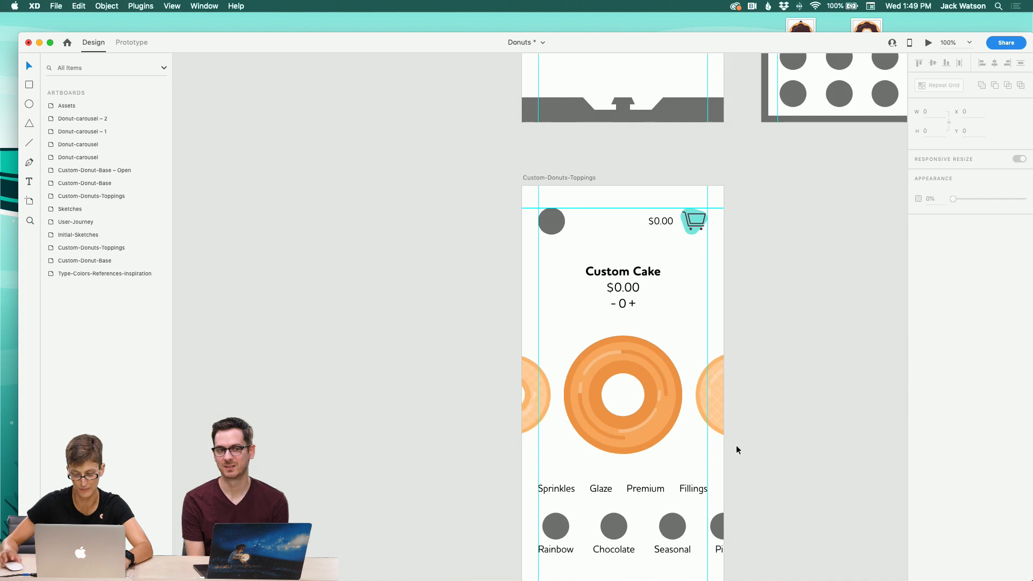
Step: Check the opacity settings of the donut-bases and donut-highlights layers in the toppings carousel
left_click(708, 422)
double_click(710, 422)
left_click_drag(997, 231, 184, 169)
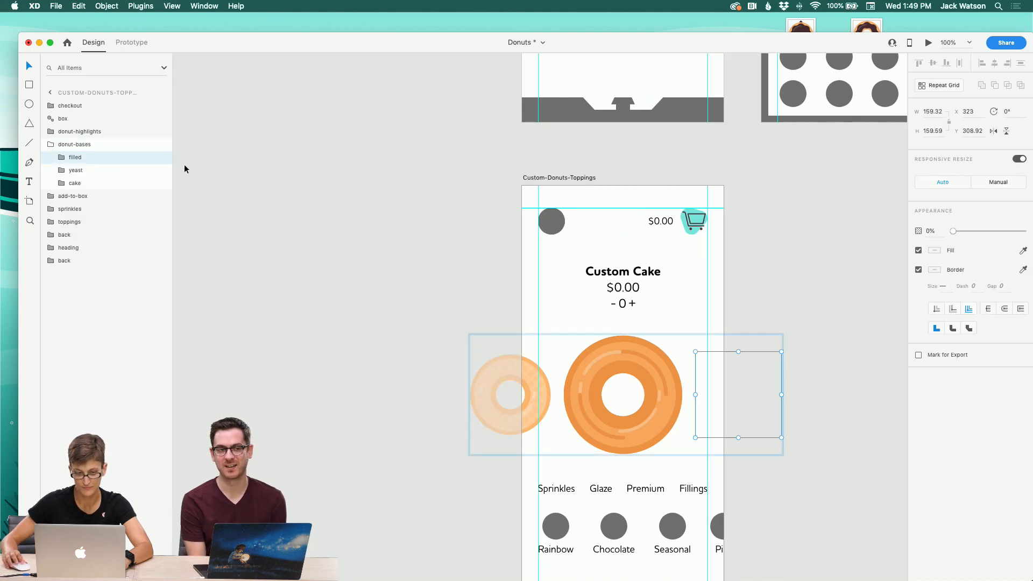
left_click(110, 171)
left_click_drag(1032, 234, 207, 157)
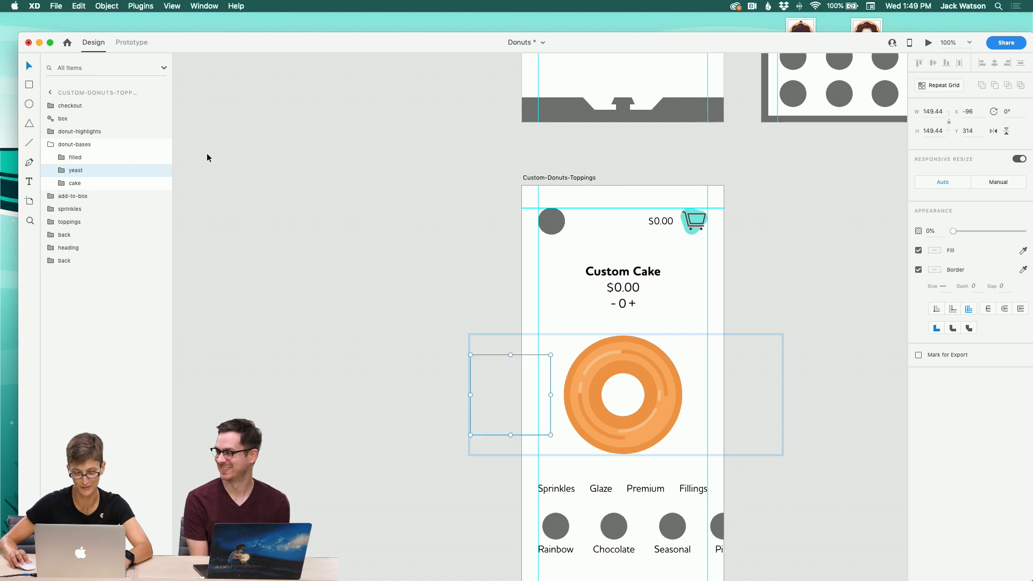
left_click(50, 134)
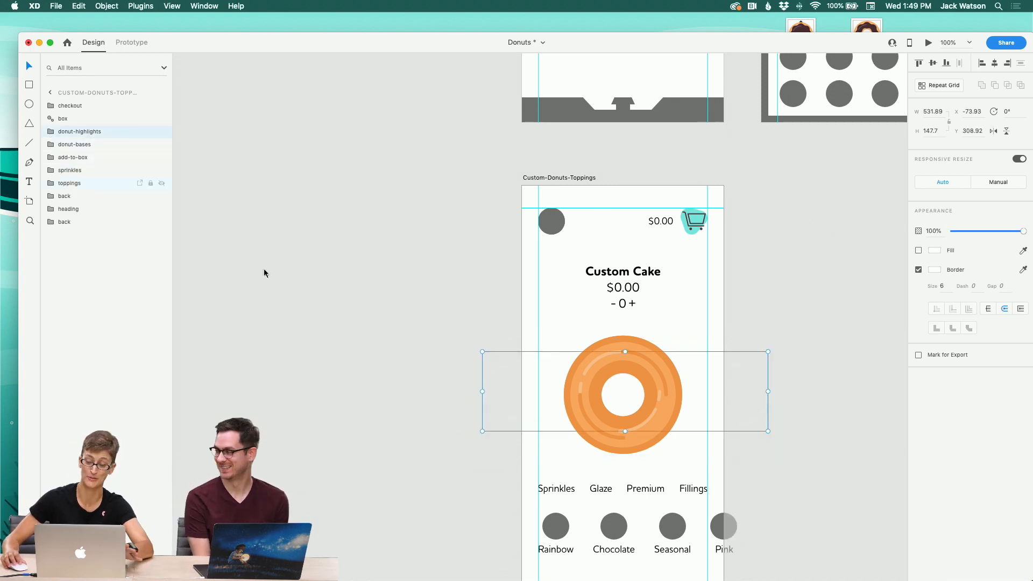
left_click(474, 384)
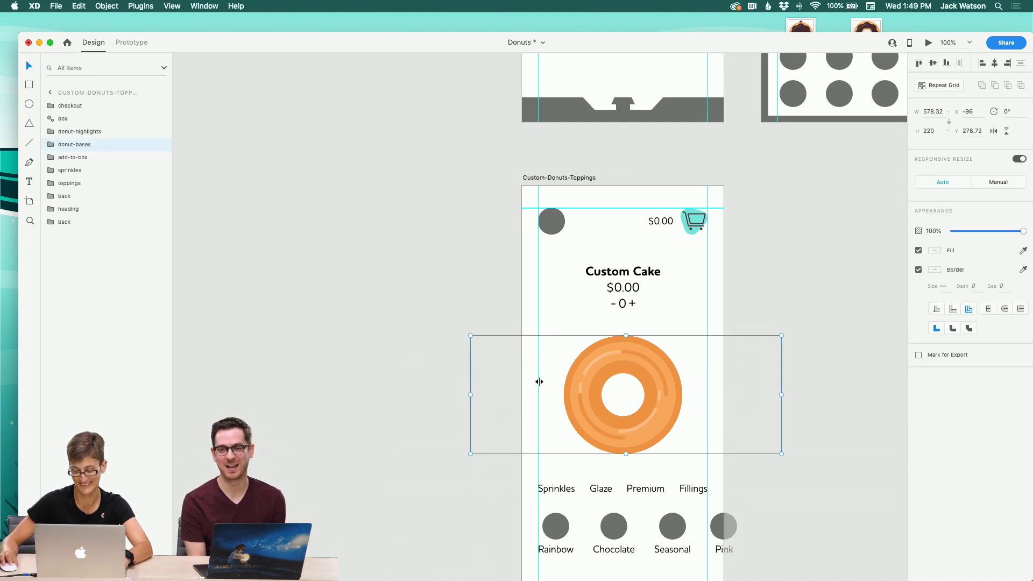
left_click(576, 389)
double_click(579, 388)
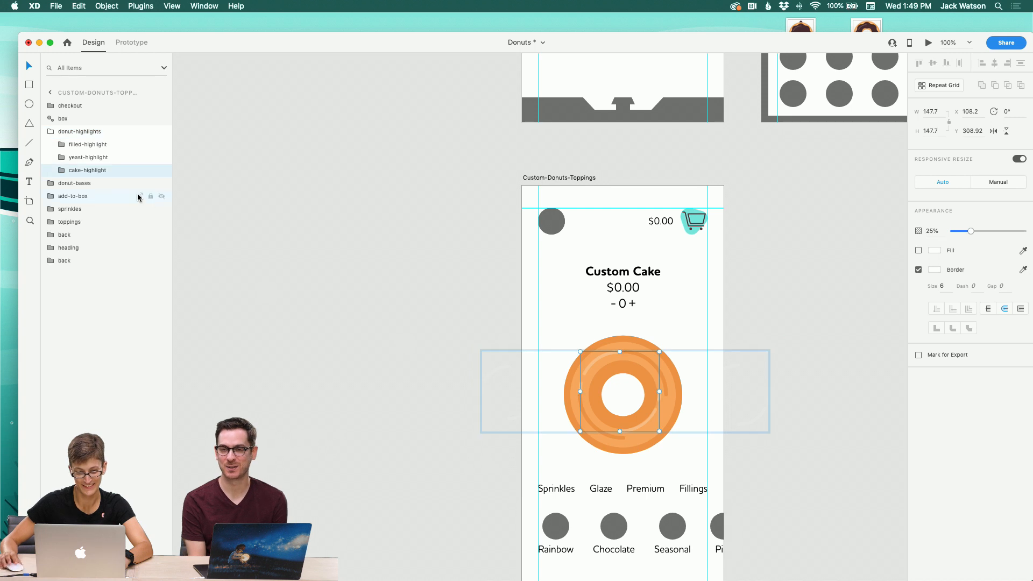
left_click(112, 149)
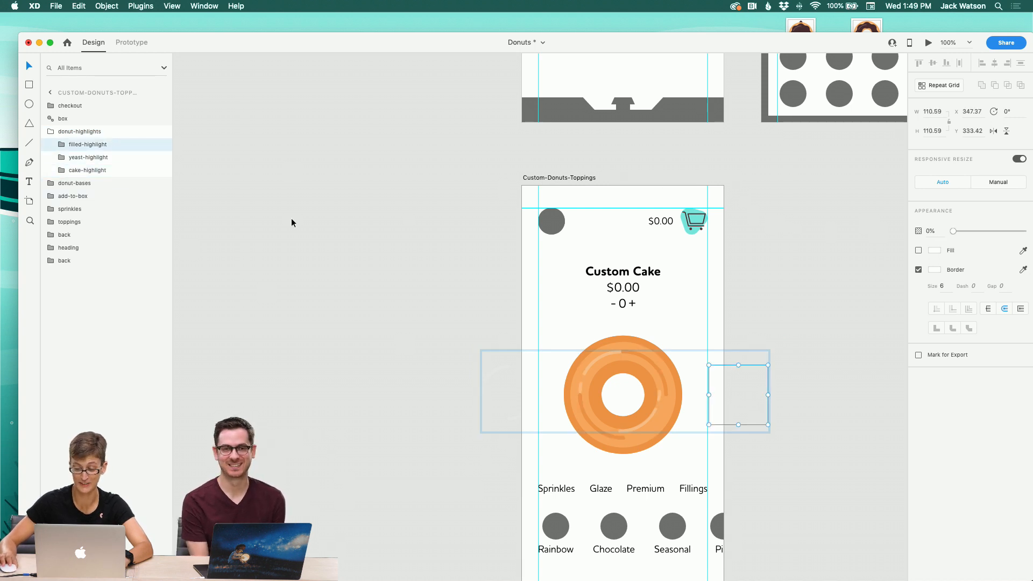
left_click(156, 160)
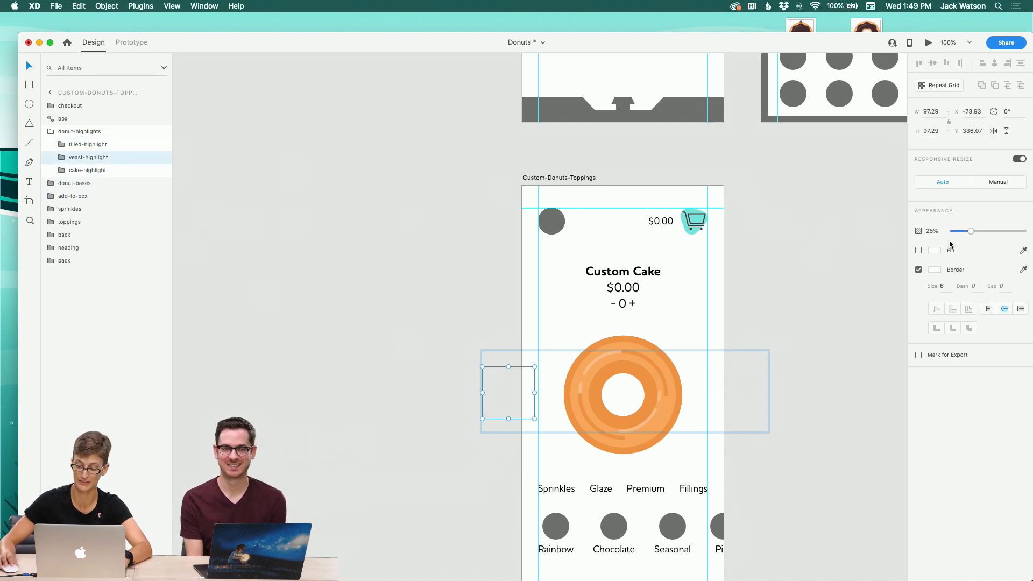
left_click(377, 251)
Step: Locate the box artwork in the assets artboard and reorder its trash, edit and suprise-me button layers next to the box and drag-lid
scroll(376, 254, "up", 10)
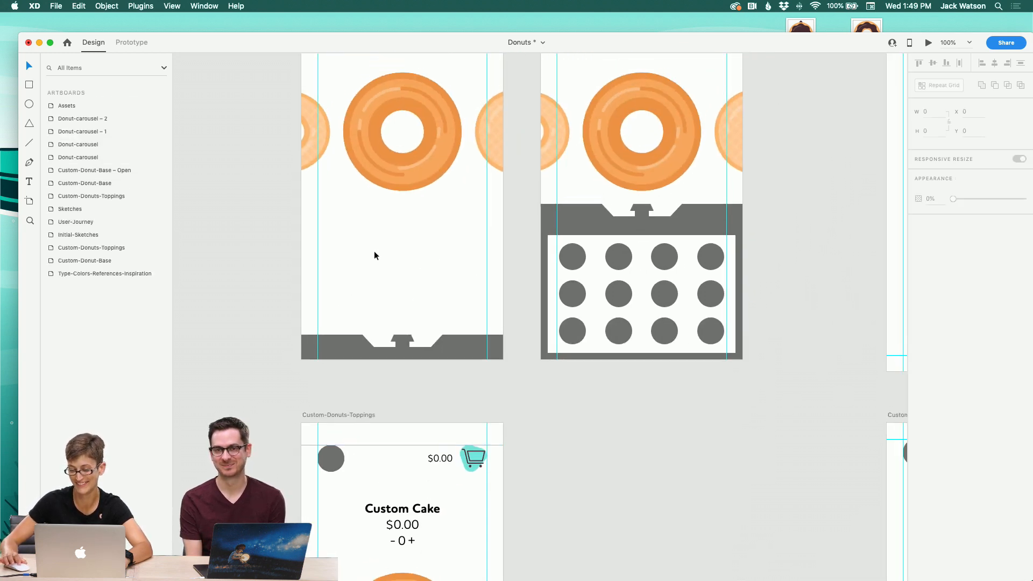
left_click(31, 224)
left_click(619, 270, "alt")
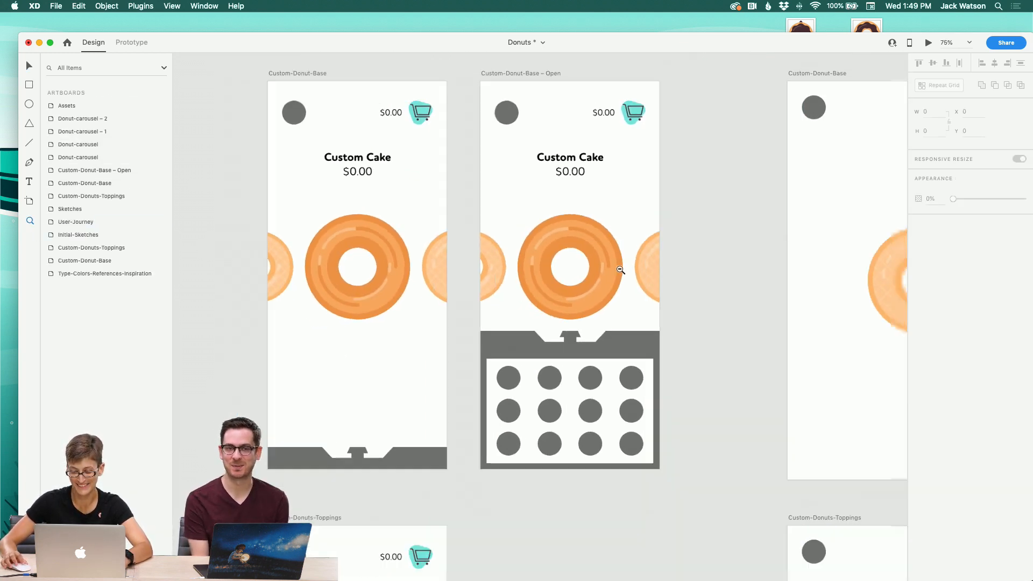
scroll(596, 261, "down", 2)
scroll(594, 261, "right", 6)
scroll(592, 260, "up", 15)
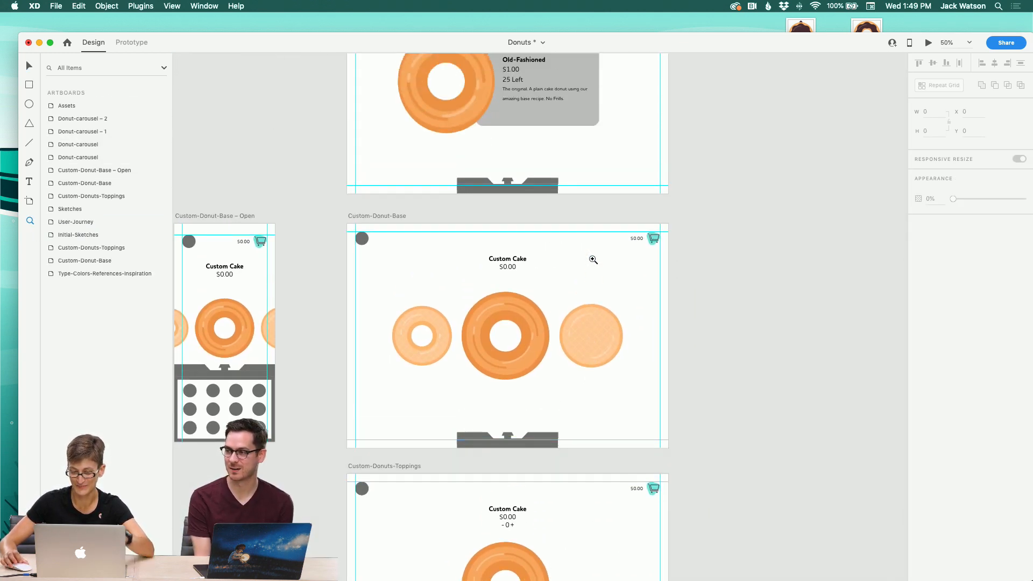
scroll(591, 260, "right", 3)
scroll(591, 260, "up", 15)
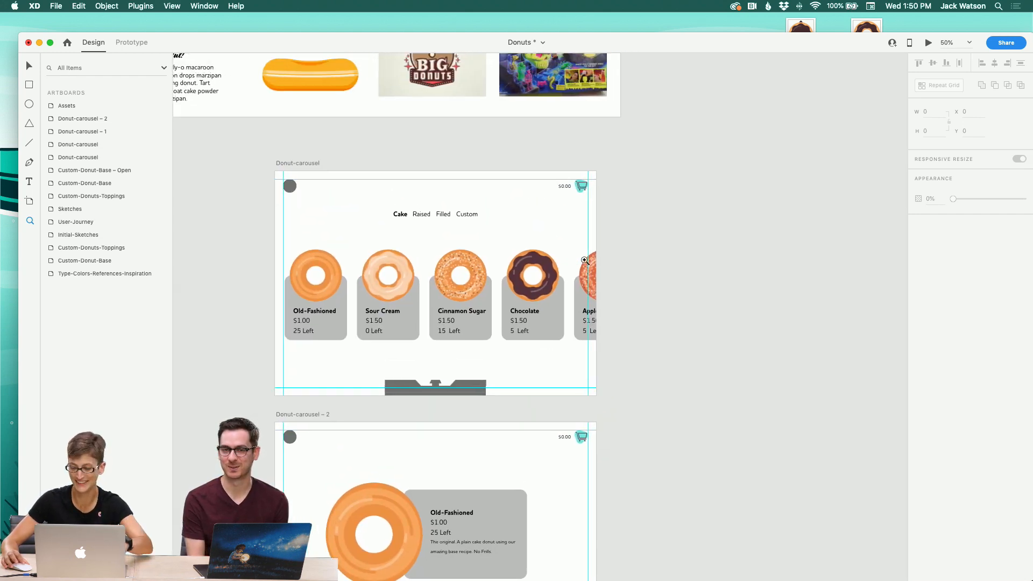
scroll(585, 261, "up", 3)
scroll(585, 261, "down", 10)
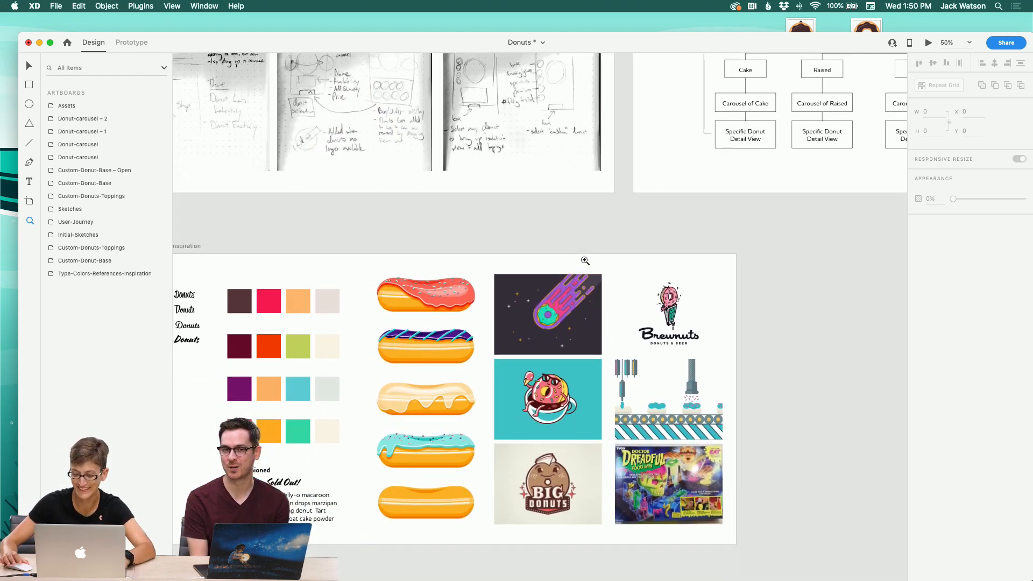
scroll(585, 261, "right", 10)
scroll(585, 261, "right", 10)
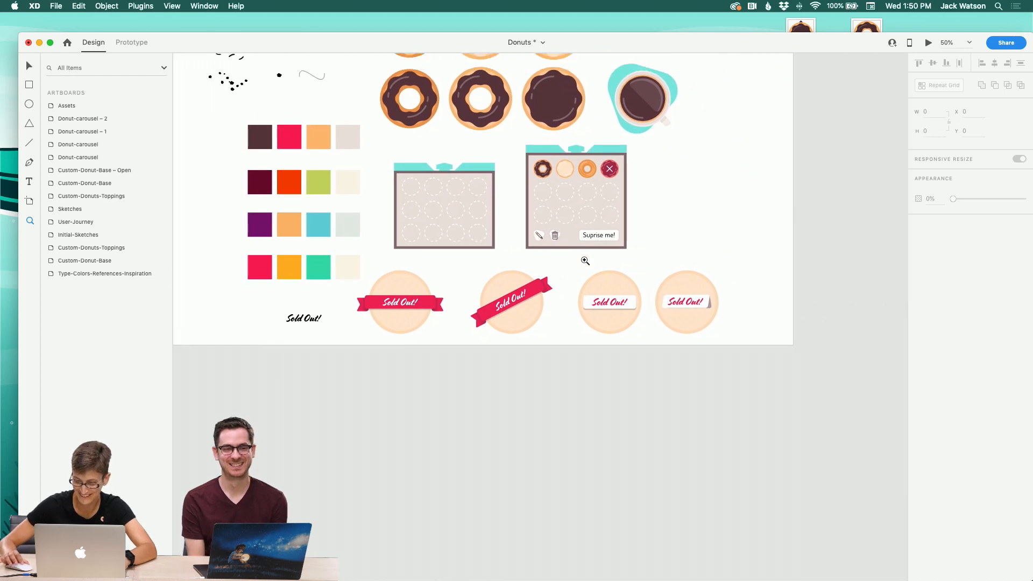
scroll(585, 261, "up", 2)
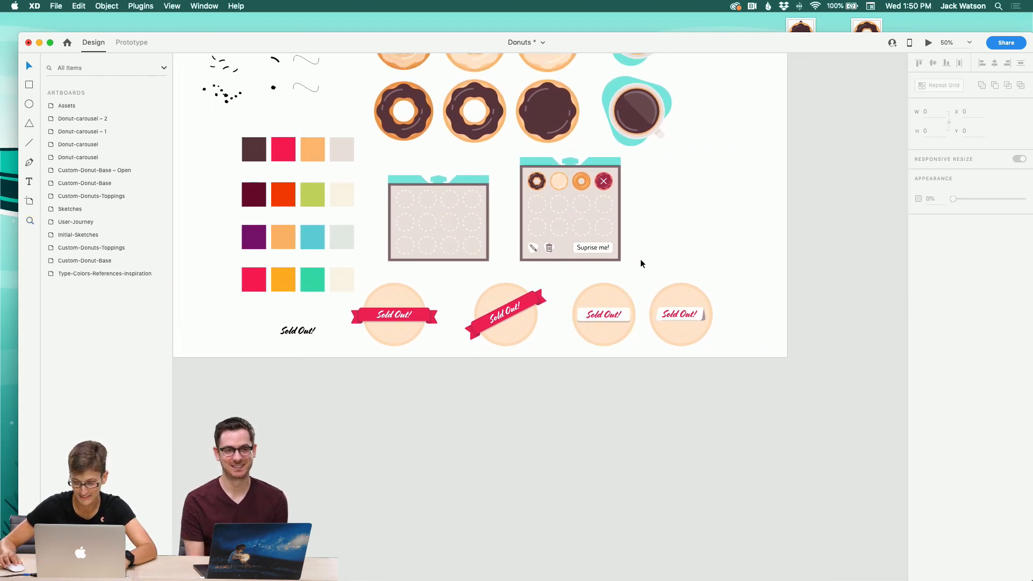
left_click(616, 252)
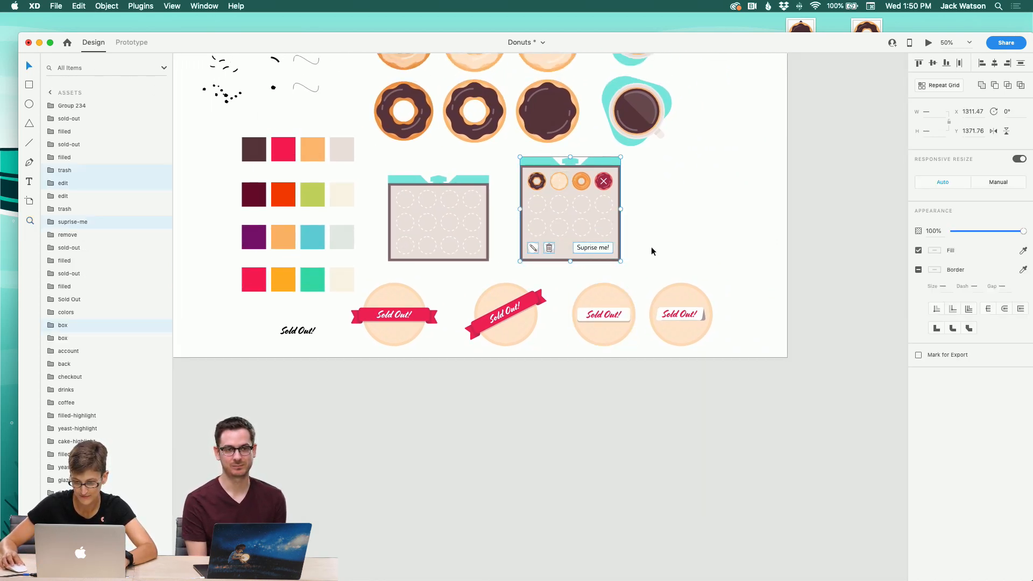
left_click(644, 234)
left_click(596, 184)
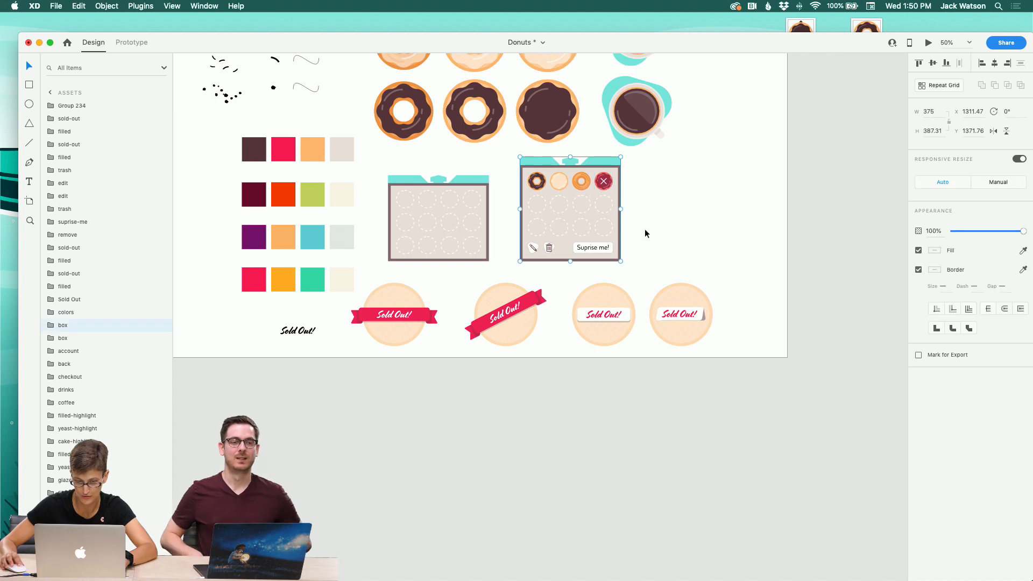
left_click(51, 325)
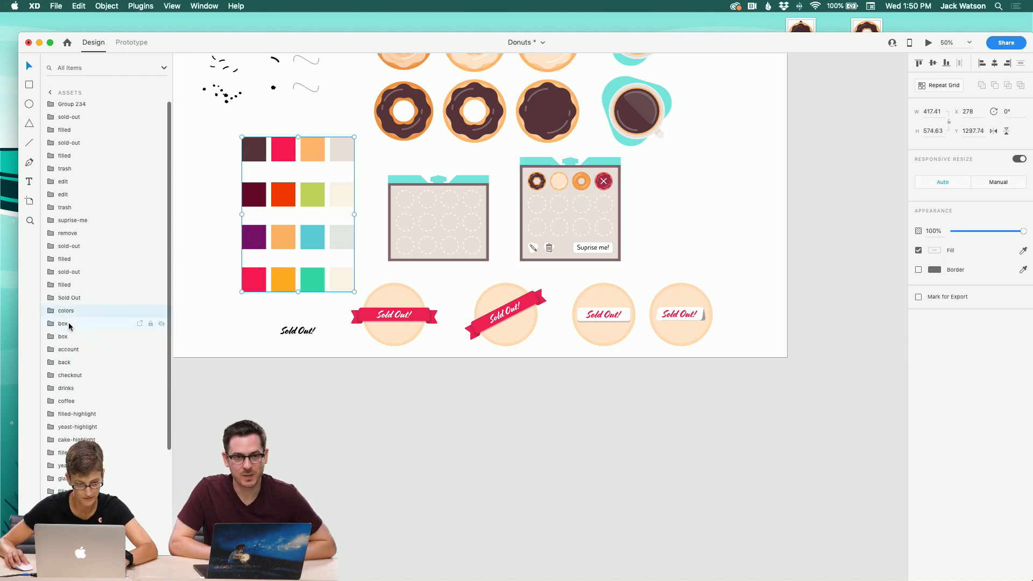
left_click(91, 388)
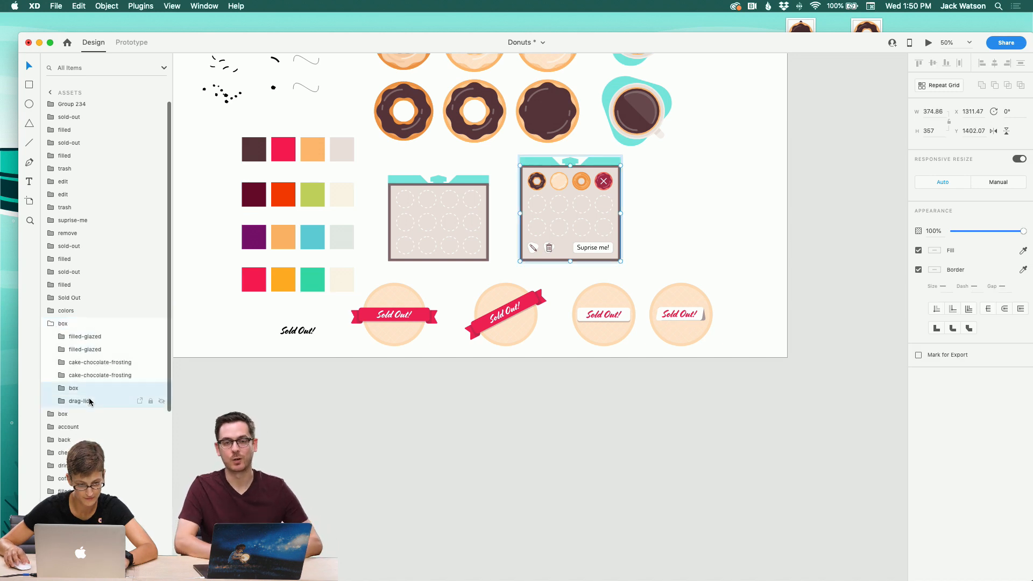
left_click(90, 401, "shift")
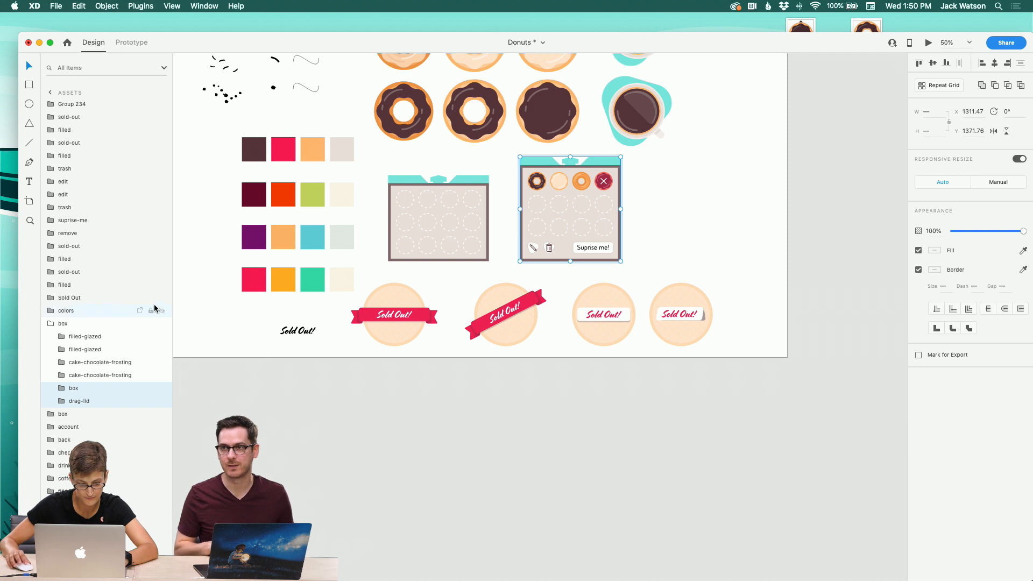
left_click(50, 325)
left_click(587, 254)
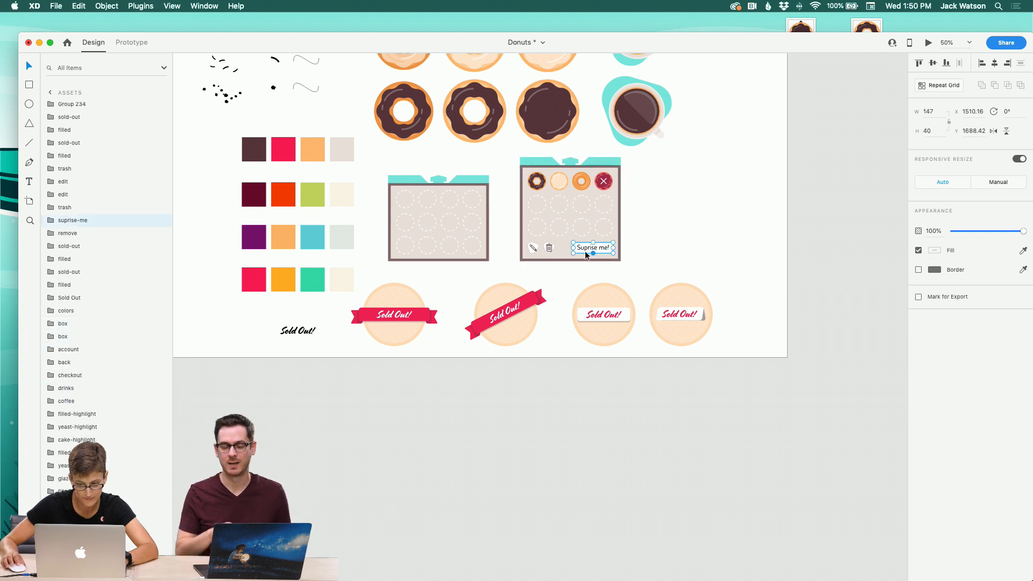
left_click(550, 251, "shift")
left_click(536, 251, "shift")
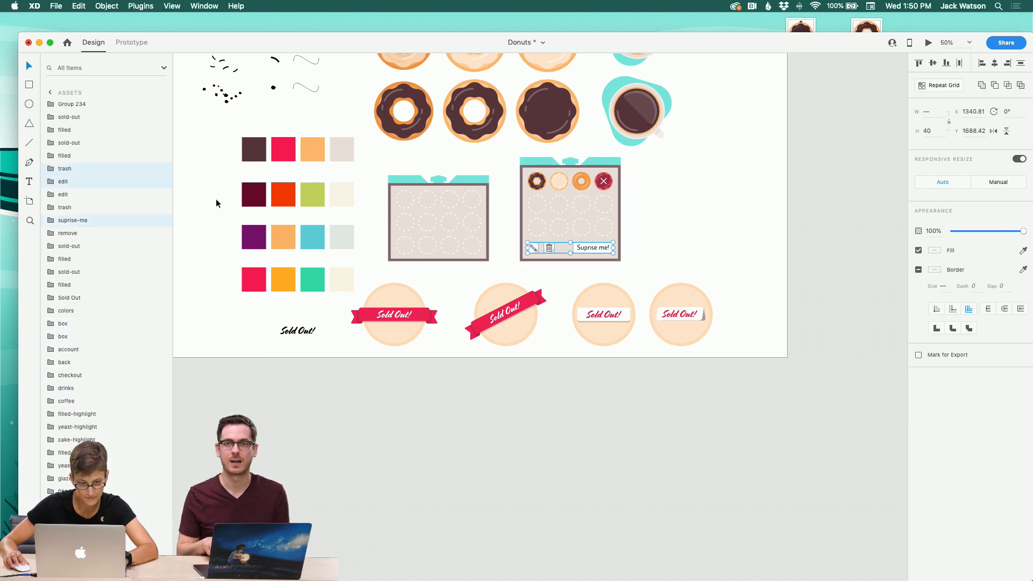
left_click(94, 183)
left_click(69, 169, "shift")
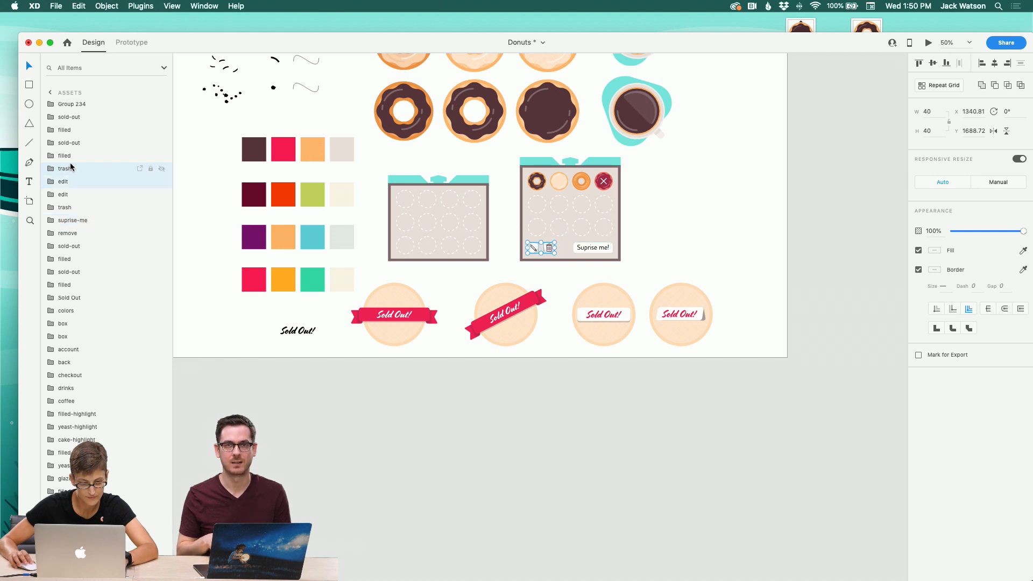
left_click_drag(70, 169, 77, 114)
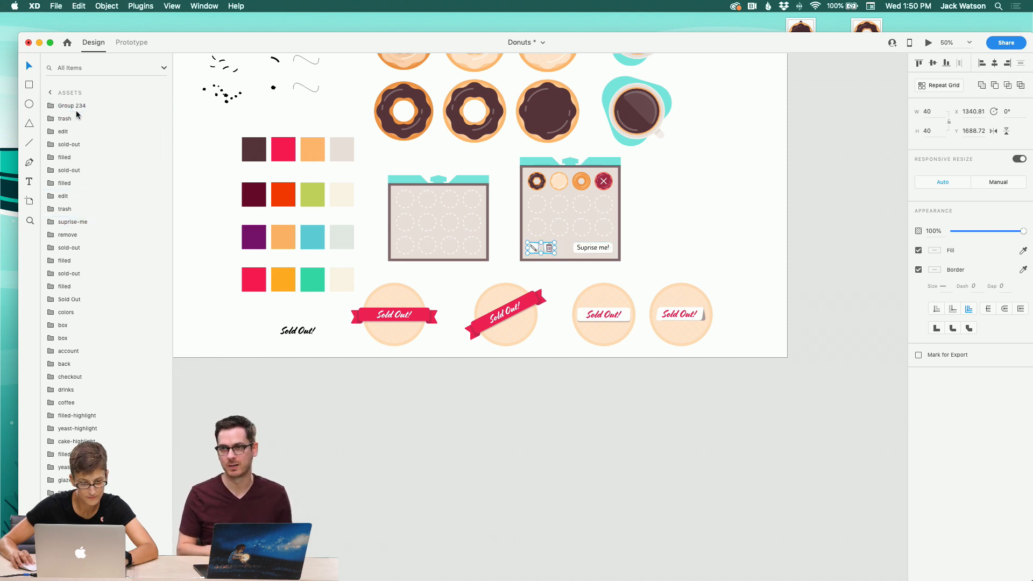
left_click(590, 248)
left_click_drag(84, 215, 92, 146)
key("super+v")
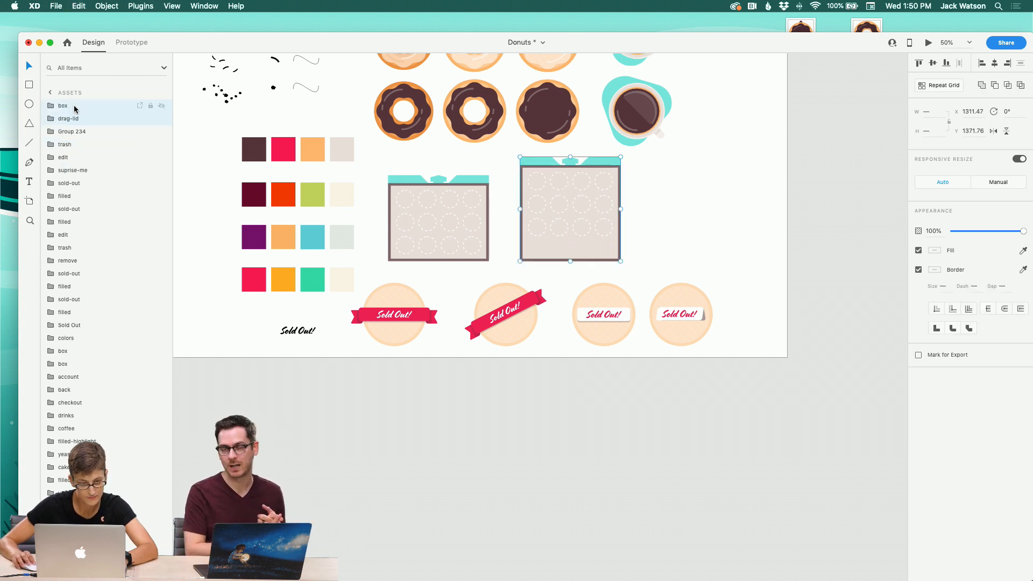
Step: Group the box, drag-lid and button layers together and rename the group box
left_click_drag(75, 109, 71, 152)
left_click(74, 186)
left_click(74, 170)
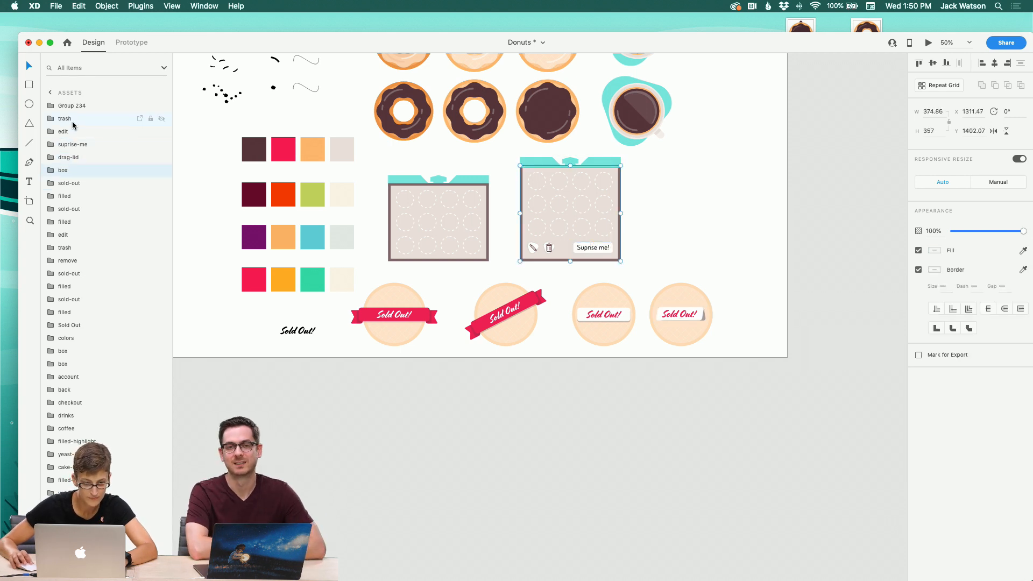
left_click(70, 132, "shift")
key("super+g")
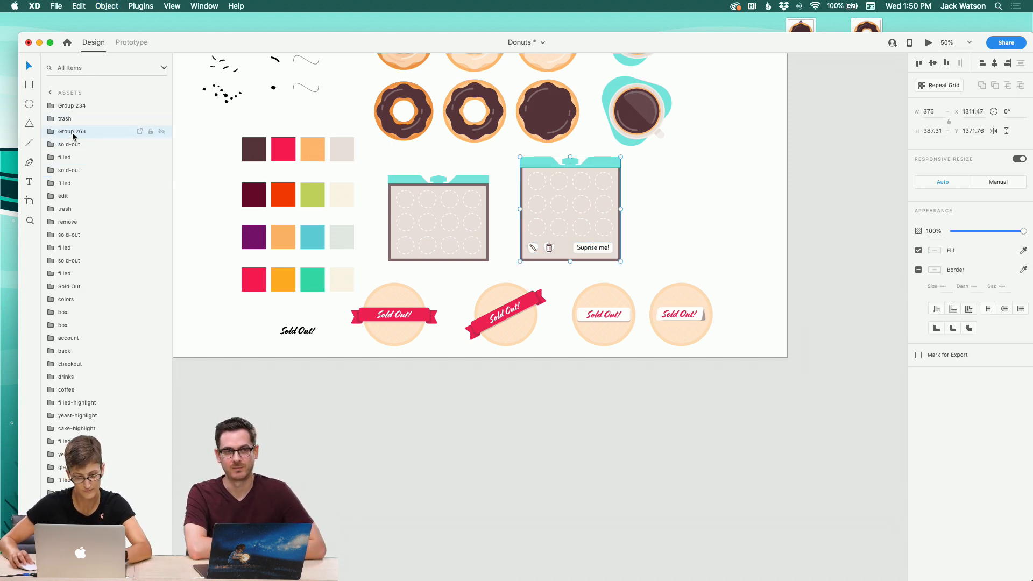
double_click(73, 133)
key("Return")
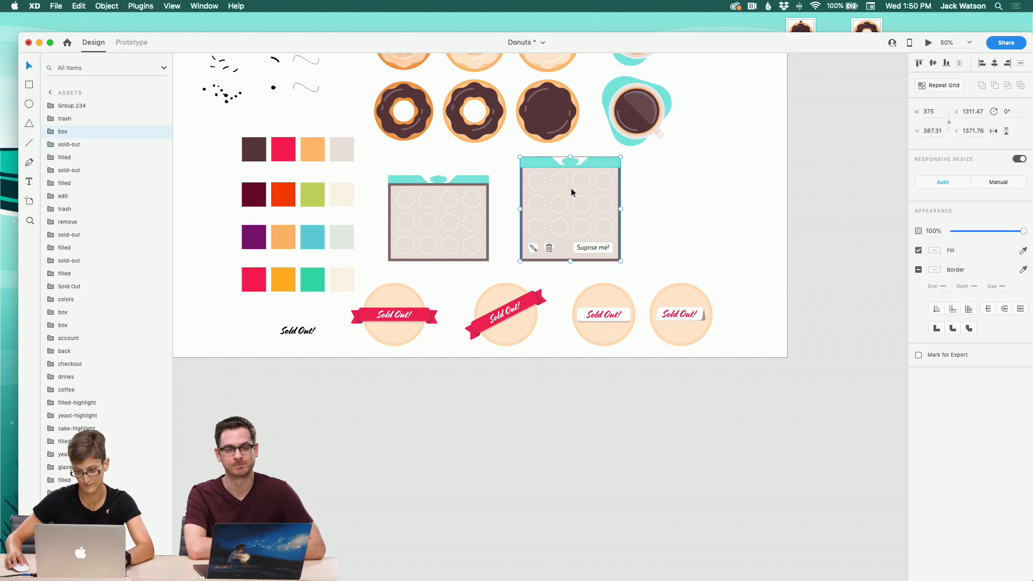
Step: Paste the box group into the narrow Donut-carousel artboard
scroll(369, 223, "left", 10)
scroll(401, 226, "left", 10)
scroll(402, 227, "down", 2)
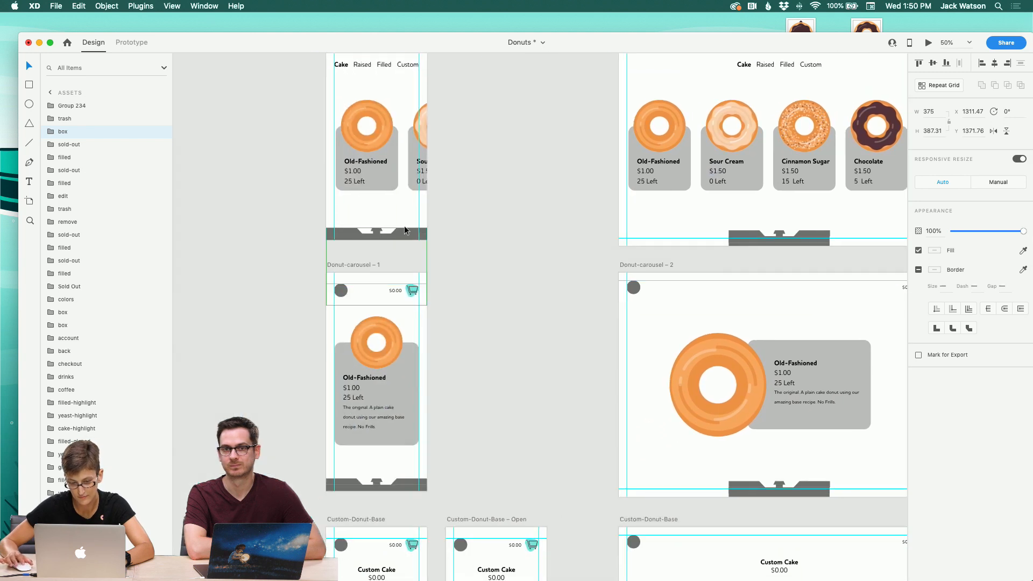
left_click(404, 234)
key("super+v")
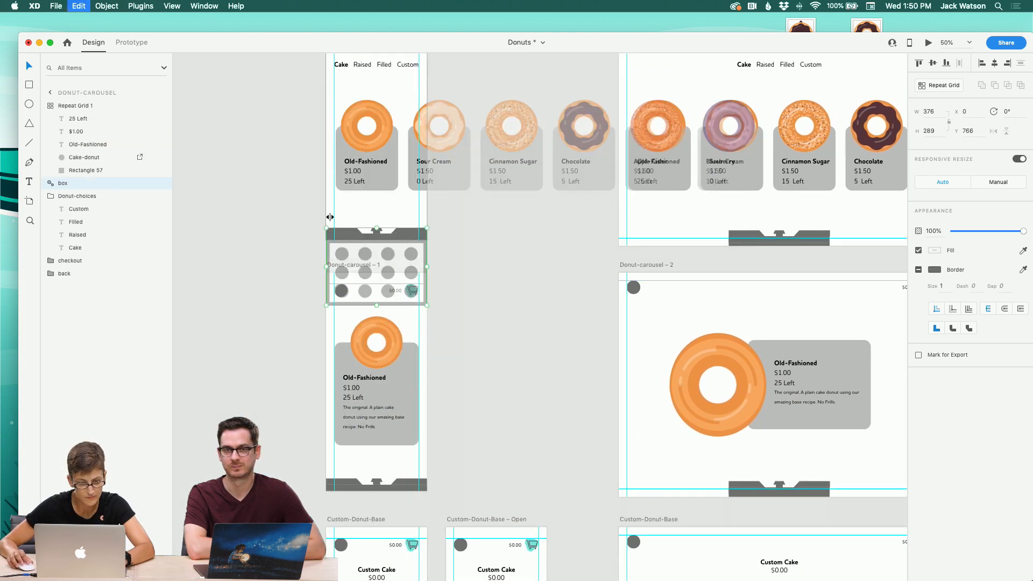
right_click(376, 161)
left_click(249, 229)
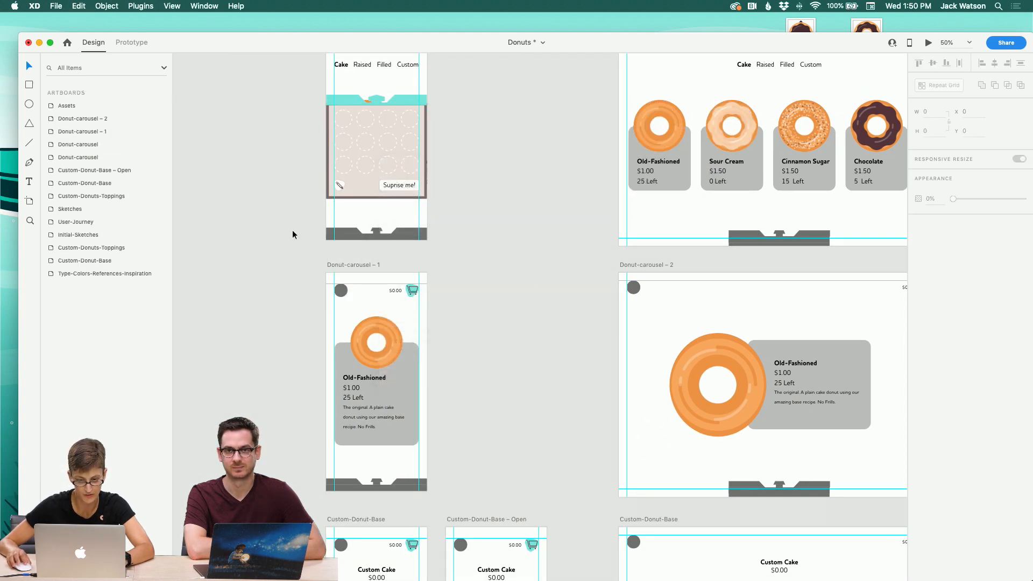
Step: Open the master component of the grey box placeholder at the bottom of Donut-carousel – 1 for editing
left_click(351, 162)
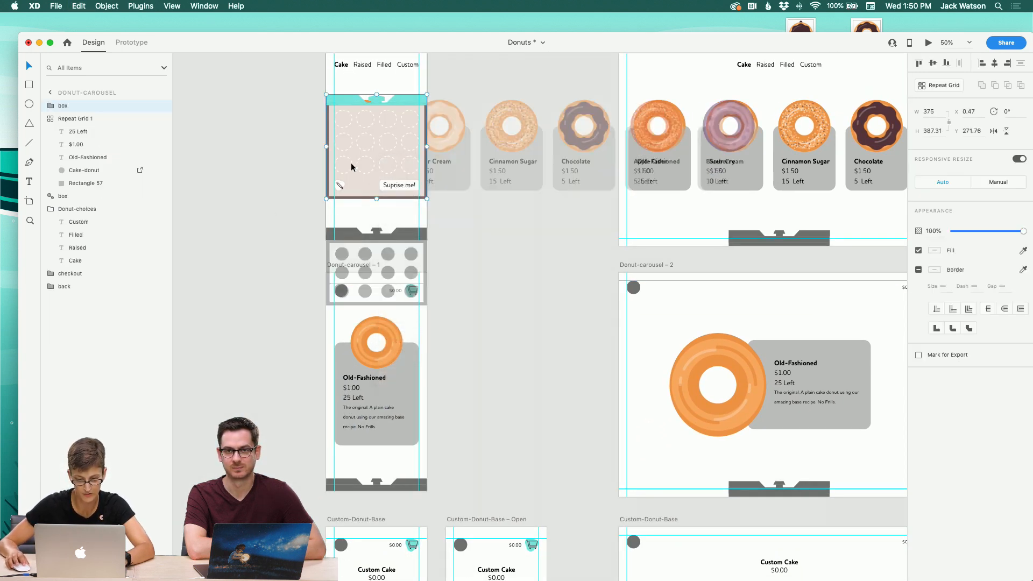
right_click(66, 110)
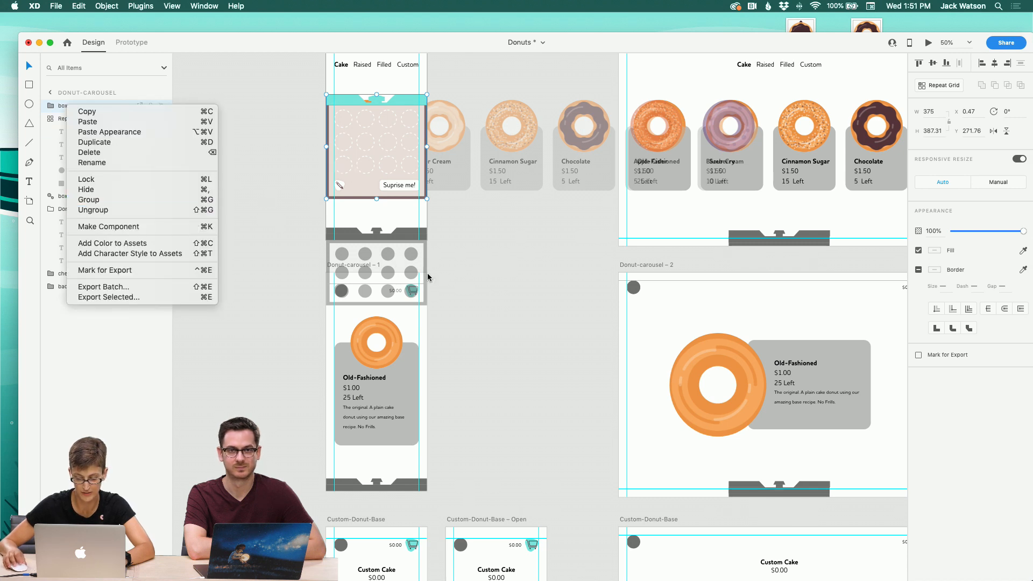
left_click(476, 288)
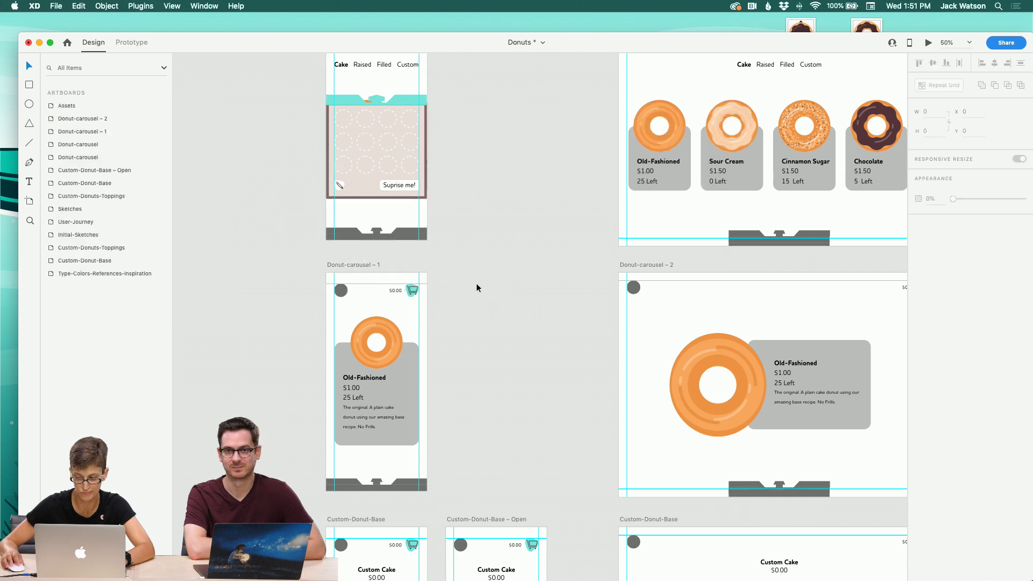
left_click(790, 240)
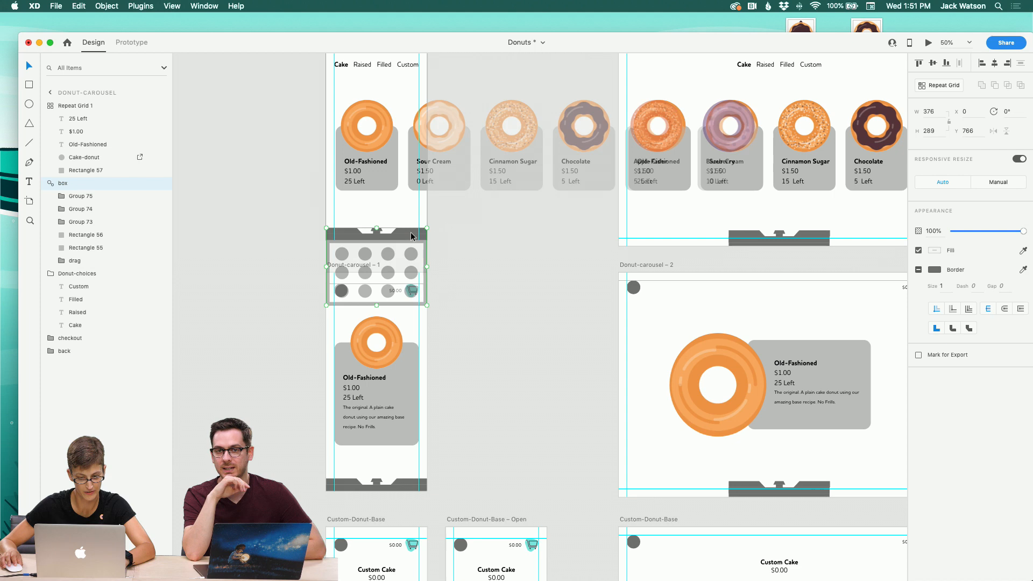
right_click(412, 231)
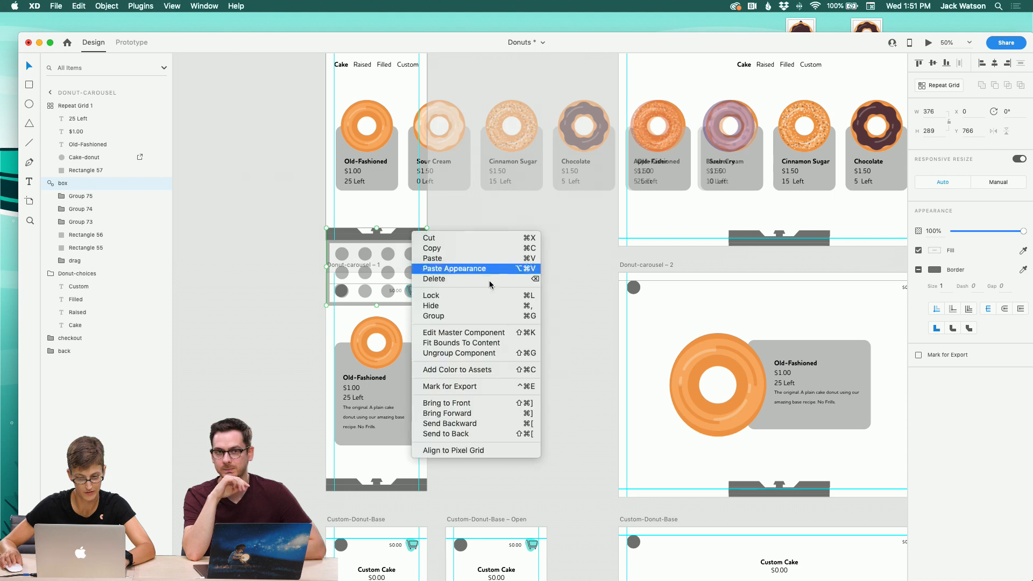
left_click(464, 333)
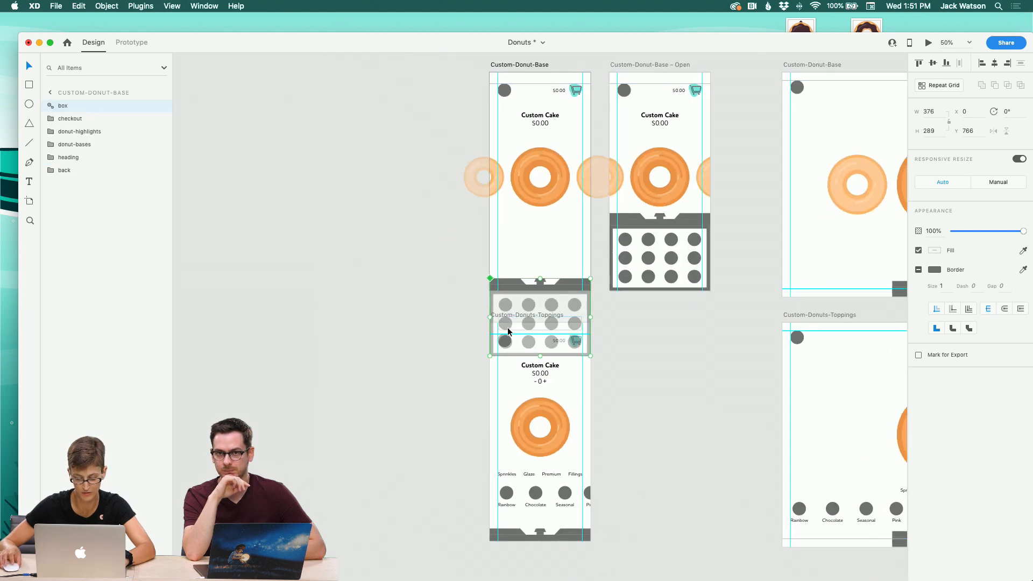
scroll(508, 331, "down", 1)
key("super+v")
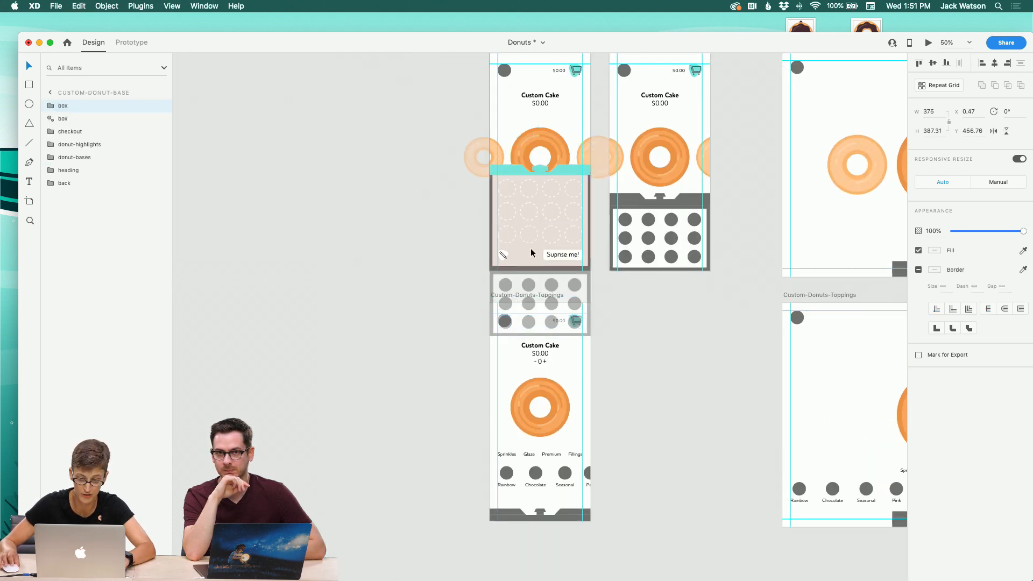
left_click_drag(530, 248, 538, 324)
key("super+z")
key("super+z")
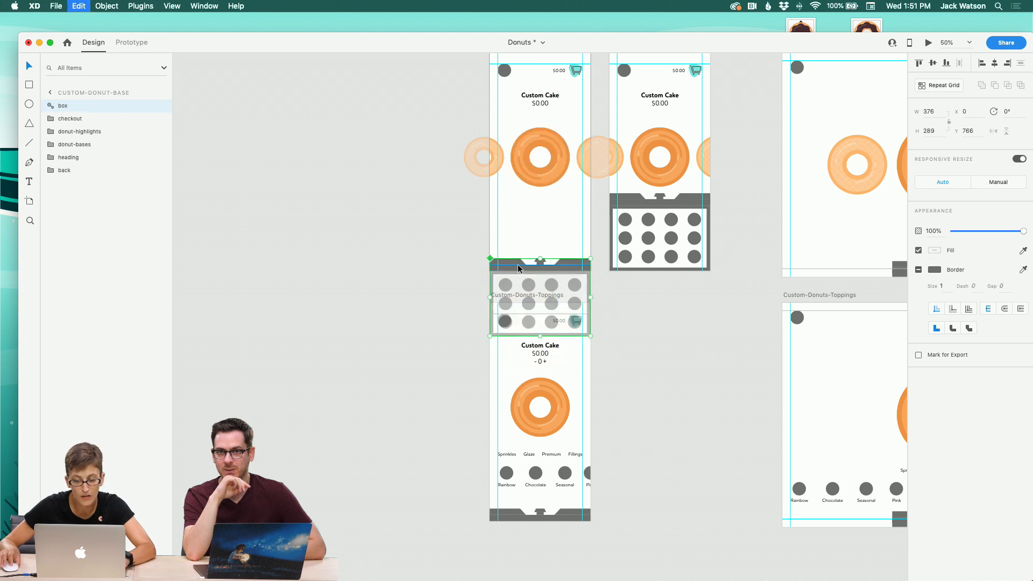
right_click(518, 268)
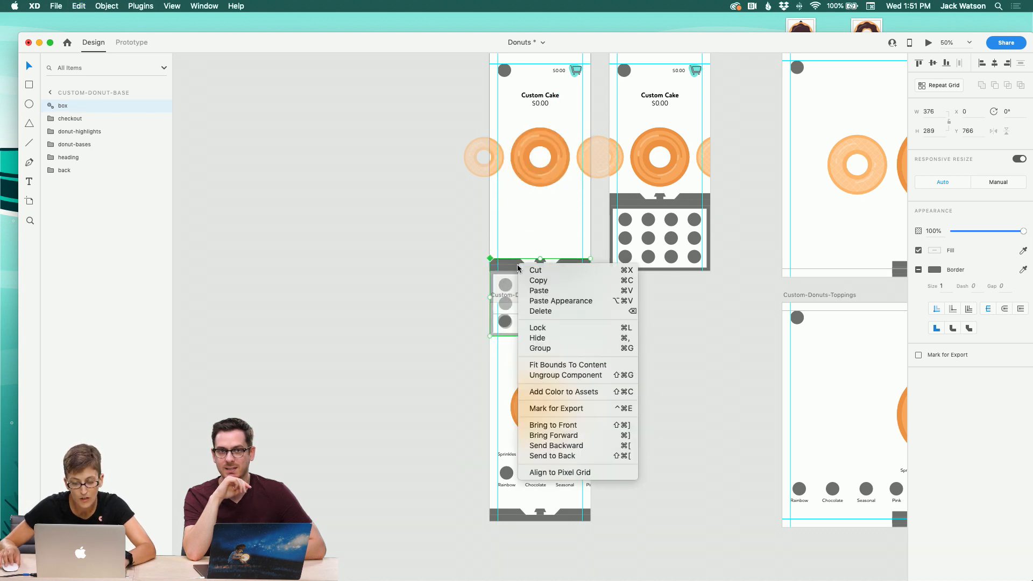
key("Escape")
right_click(510, 303)
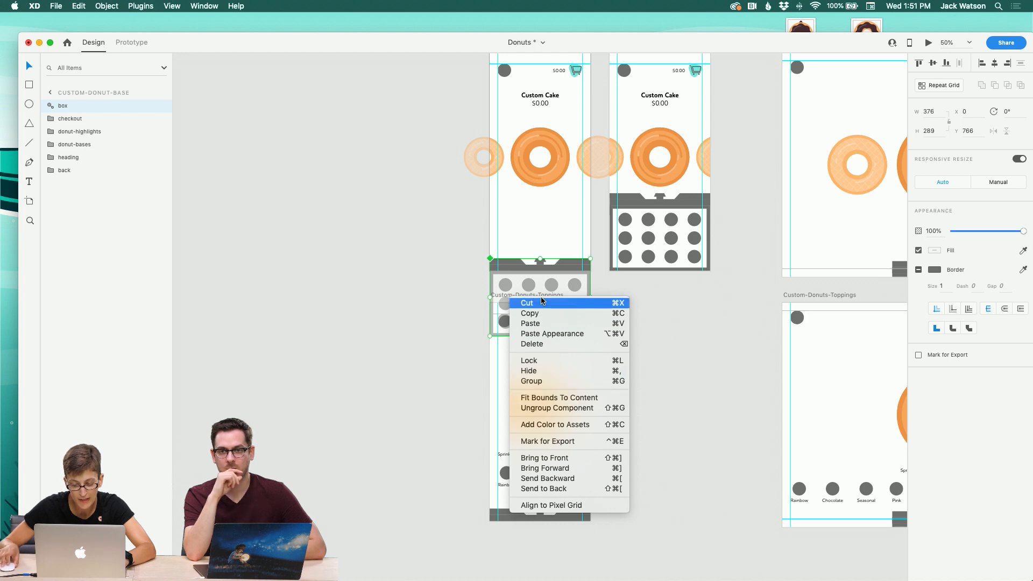
left_click(292, 166)
Step: Paste the box group inside the master component's box group and move it over the grey placeholder at the artboard's bottom
left_click(50, 106)
left_click(73, 118)
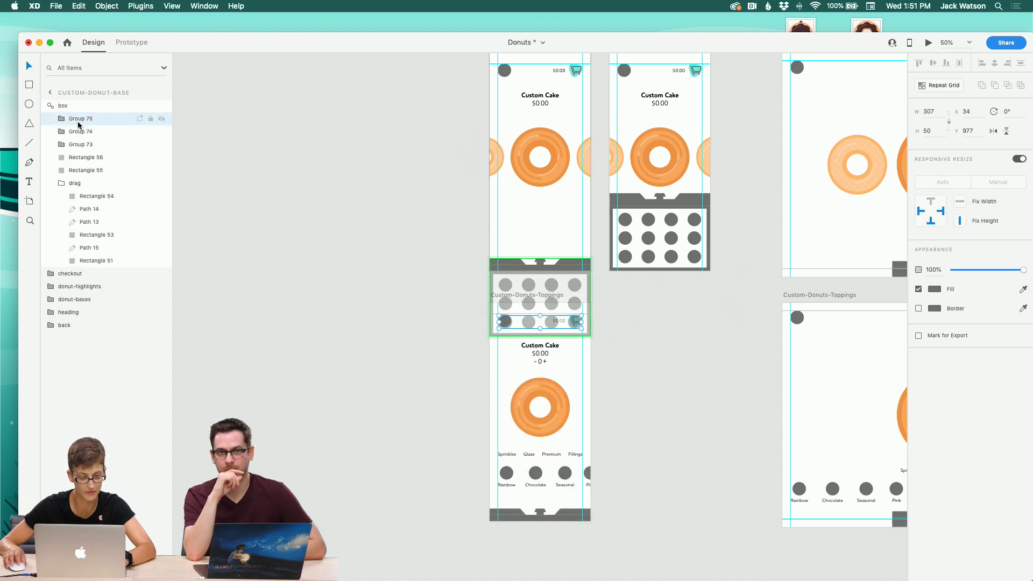
left_click(70, 183)
key("super+v")
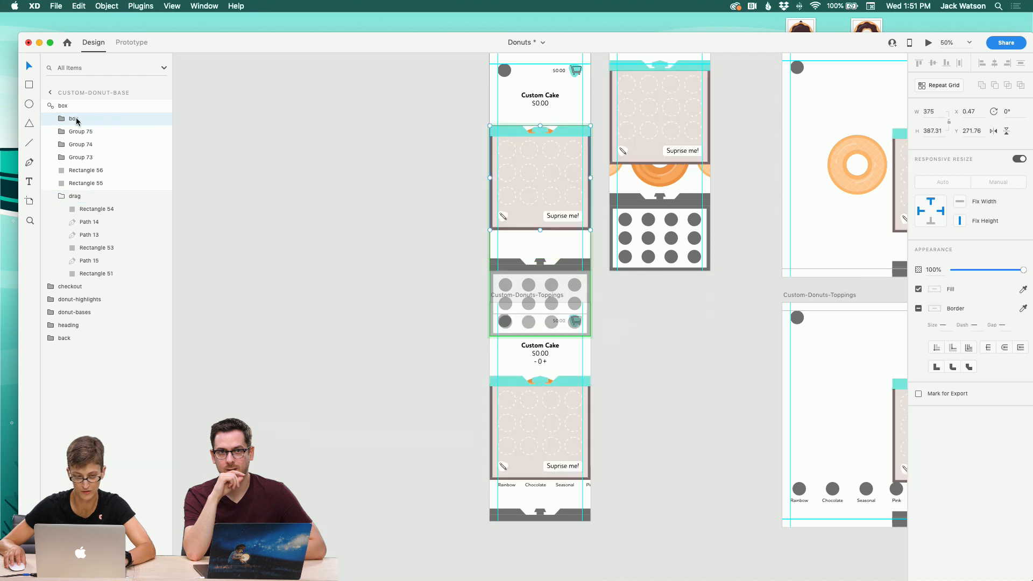
left_click_drag(520, 141, 529, 267)
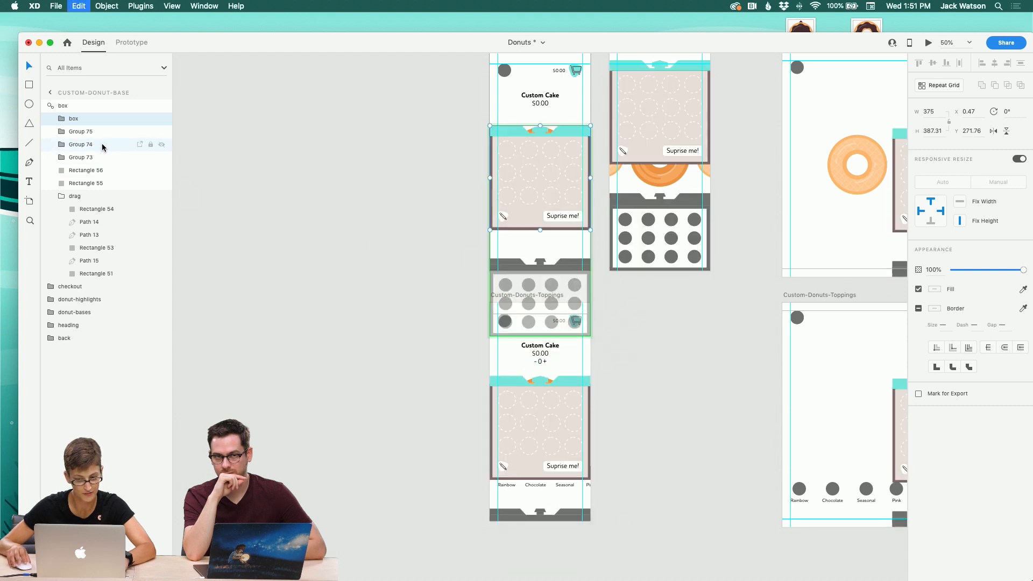
key("super+z")
left_click_drag(506, 136, 528, 268)
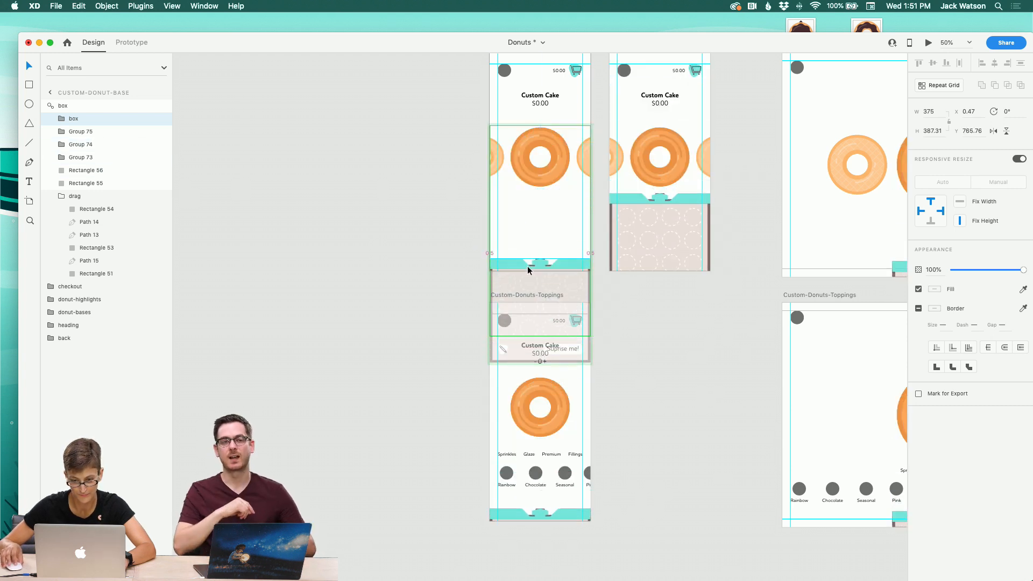
Step: Delete the old grey placeholder groups, rectangles and drag layer from the component, keeping only the new box artwork
left_click(81, 132)
left_click(62, 195)
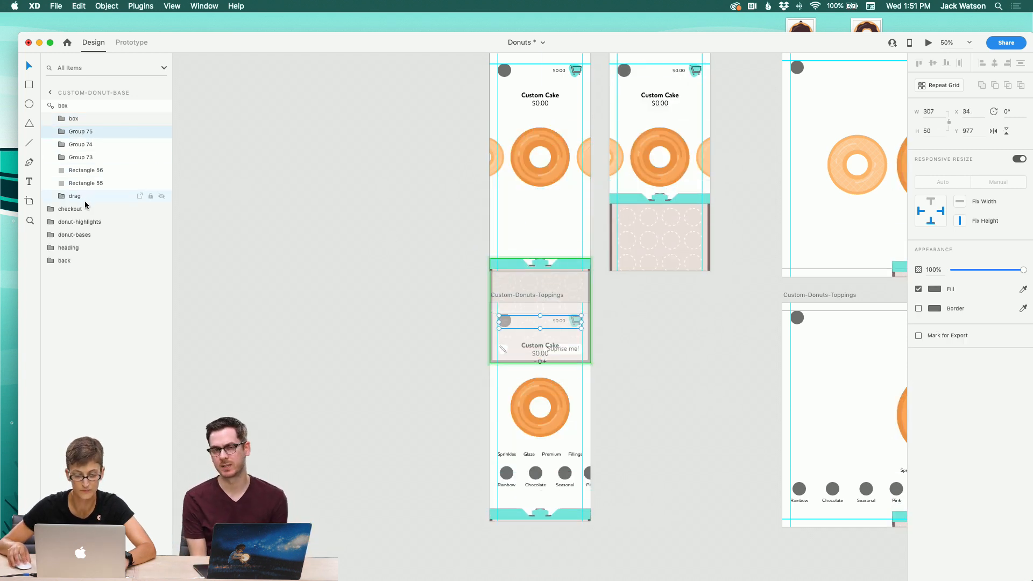
left_click(81, 199, "shift")
key("Delete")
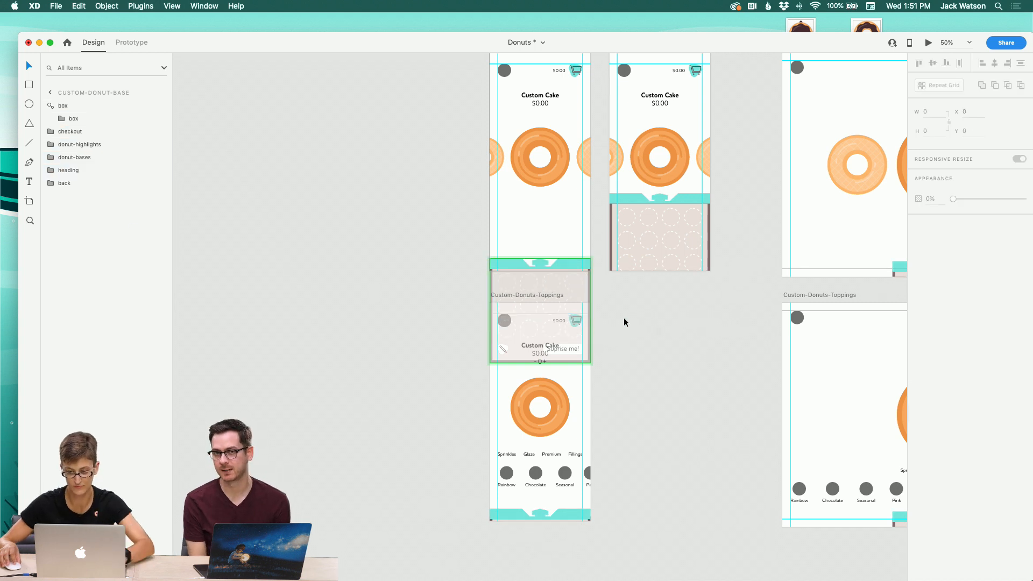
Step: Nudge the box artwork slightly so it sits aligned at the bottom of the Custom-Donut-Base artboard
left_click(515, 262)
left_click(512, 241)
left_click_drag(514, 262, 514, 263)
left_click(420, 257)
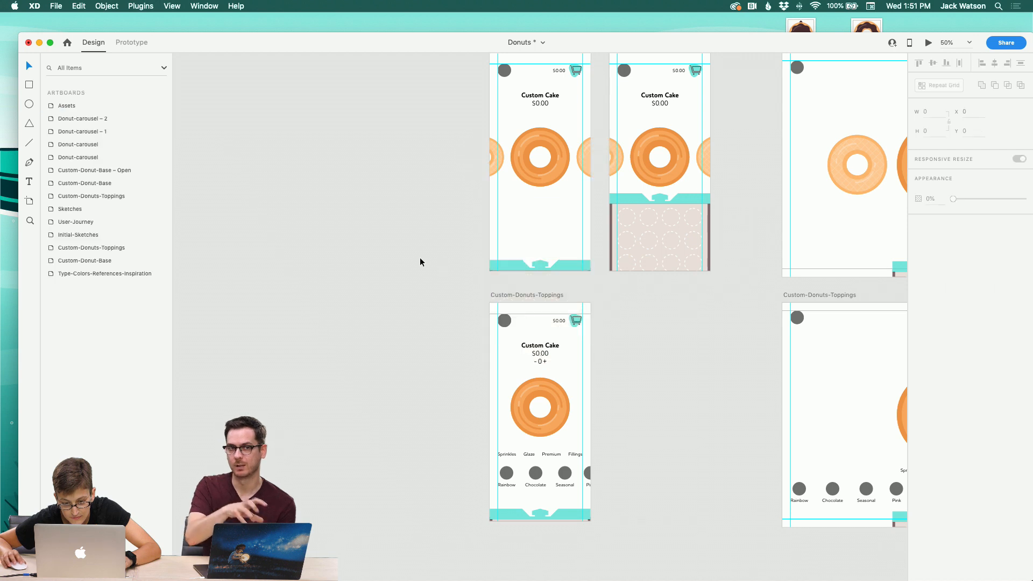
left_click(509, 263)
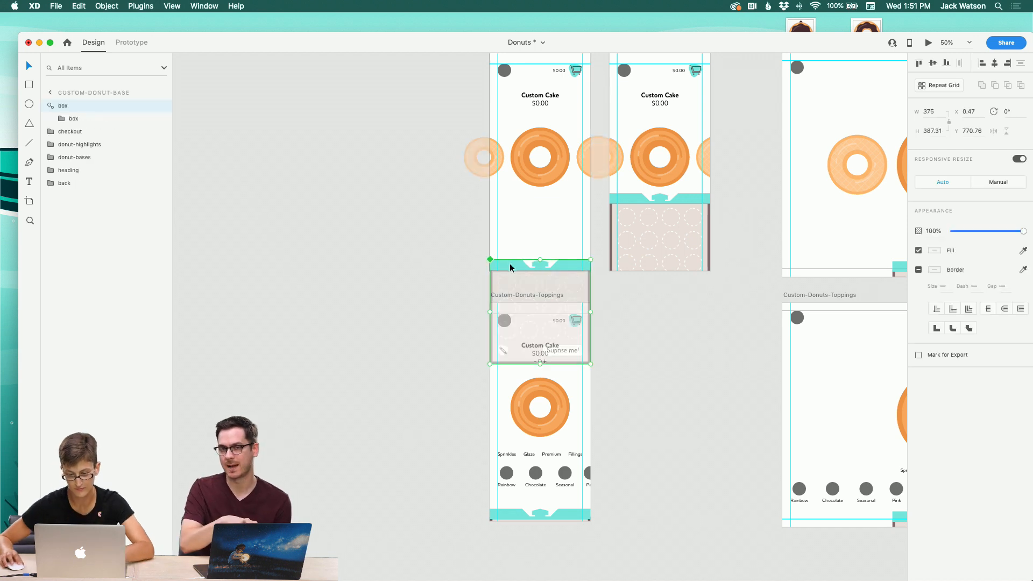
left_click(482, 251)
Step: Inspect the updated box component instances in the wide Custom-Donut-Base and Custom-Donuts-Toppings artboards
scroll(482, 251, "right", 10)
scroll(482, 251, "up", 2)
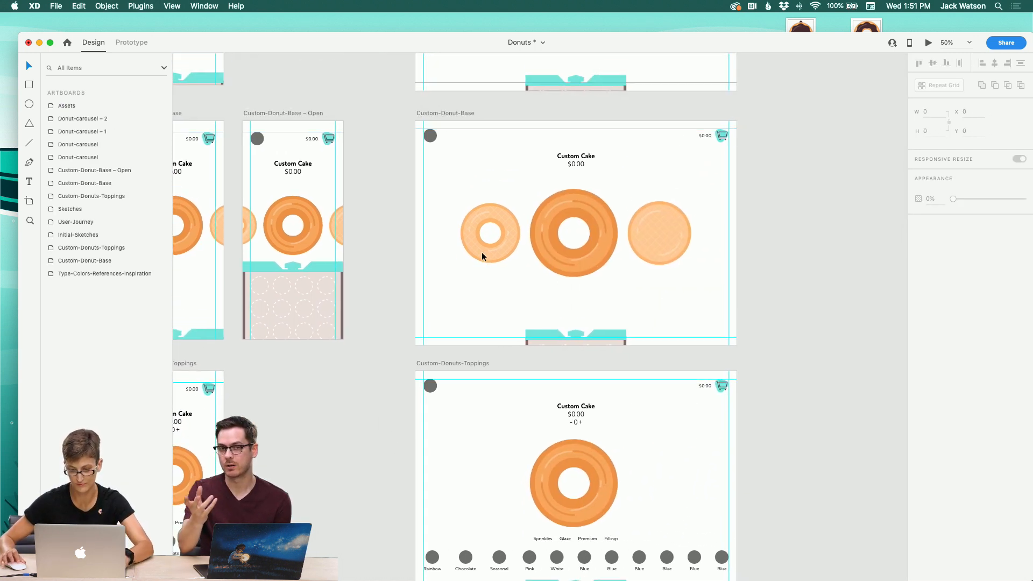
left_click(591, 80)
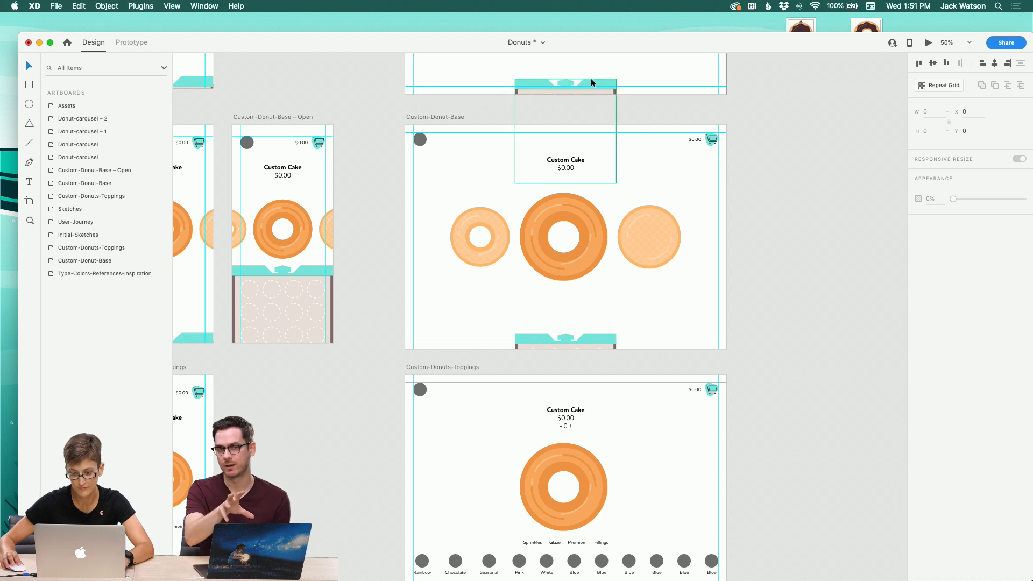
left_click(600, 335, "shift")
scroll(600, 335, "down", 4)
scroll(600, 335, "right", 3)
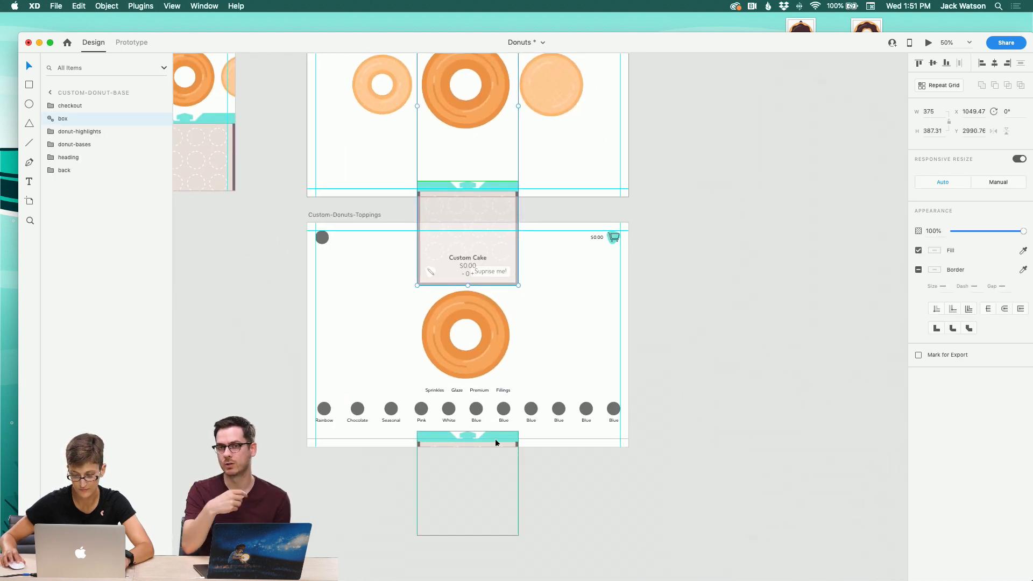
left_click(499, 443, "shift")
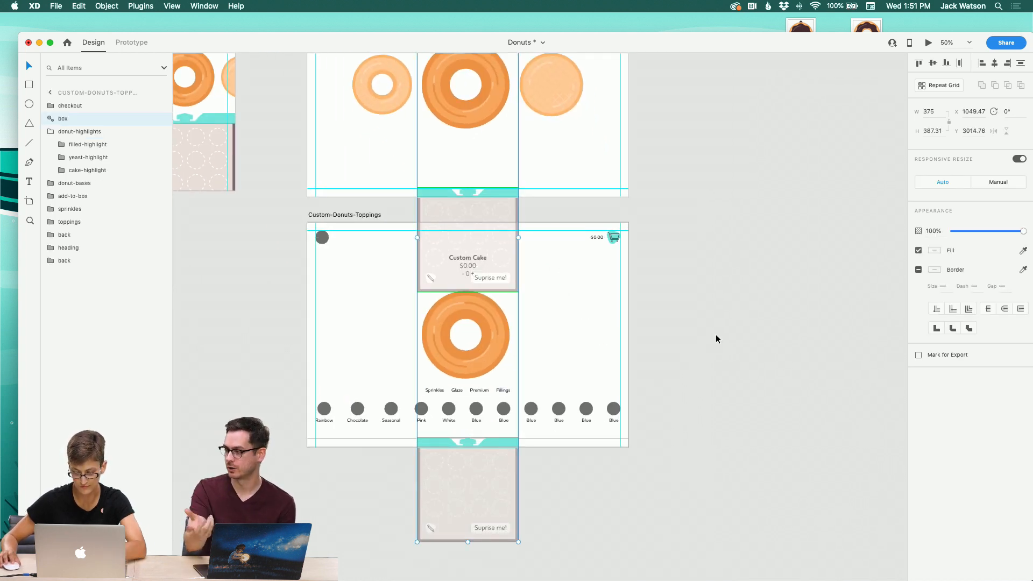
left_click(716, 339)
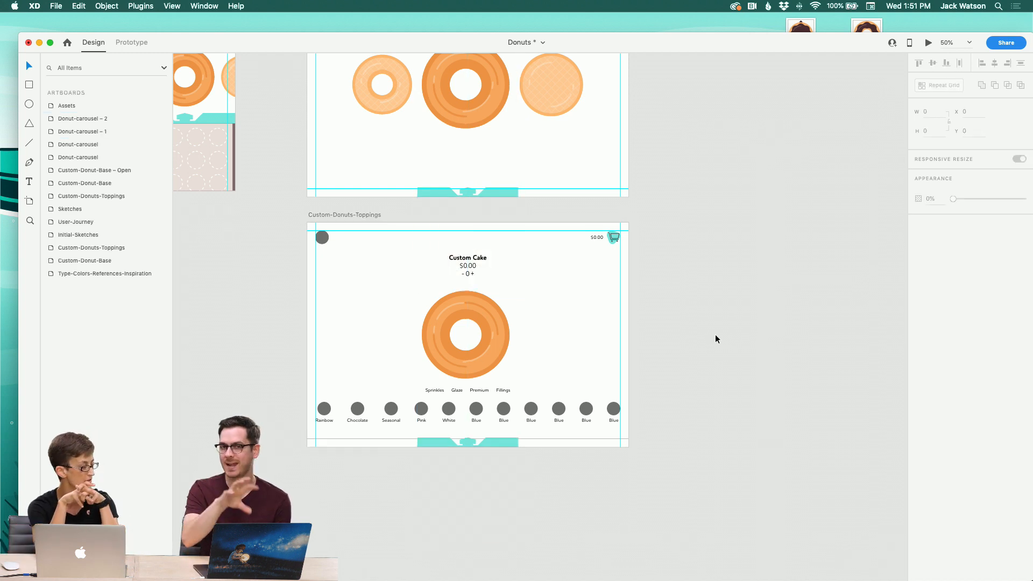
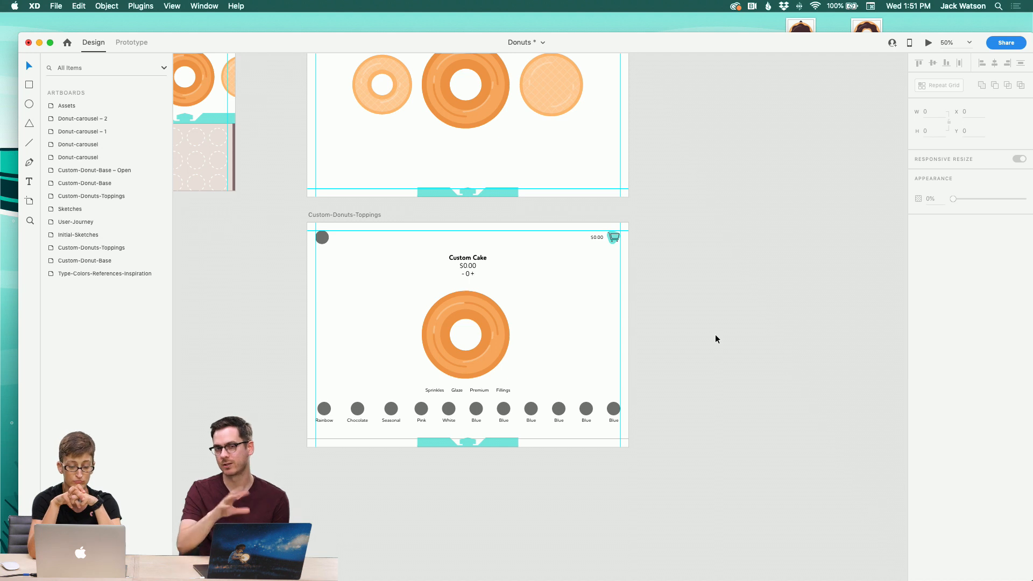
Step: Inspect the box group's layer position in the Custom-Donut-Base – Open artboard
scroll(716, 339, "left", 10)
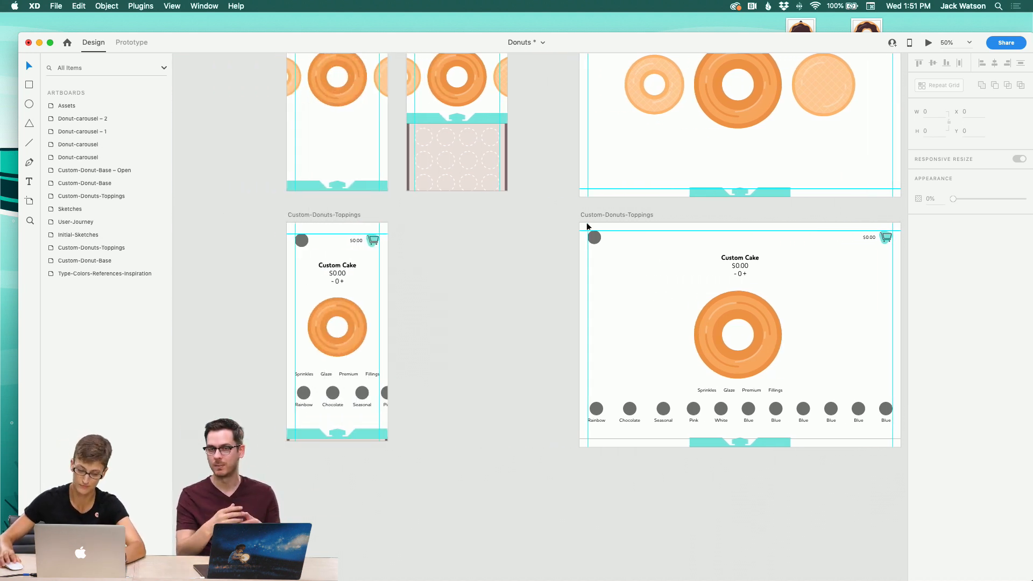
left_click(488, 135)
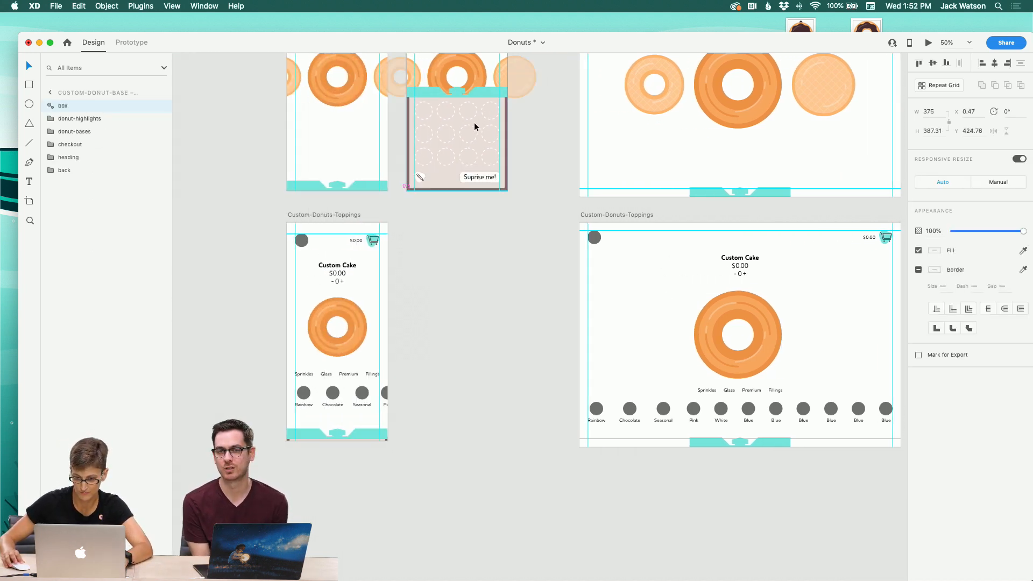
left_click(499, 277)
scroll(499, 276, "left", 5)
scroll(498, 276, "up", 5)
scroll(498, 277, "right", 3)
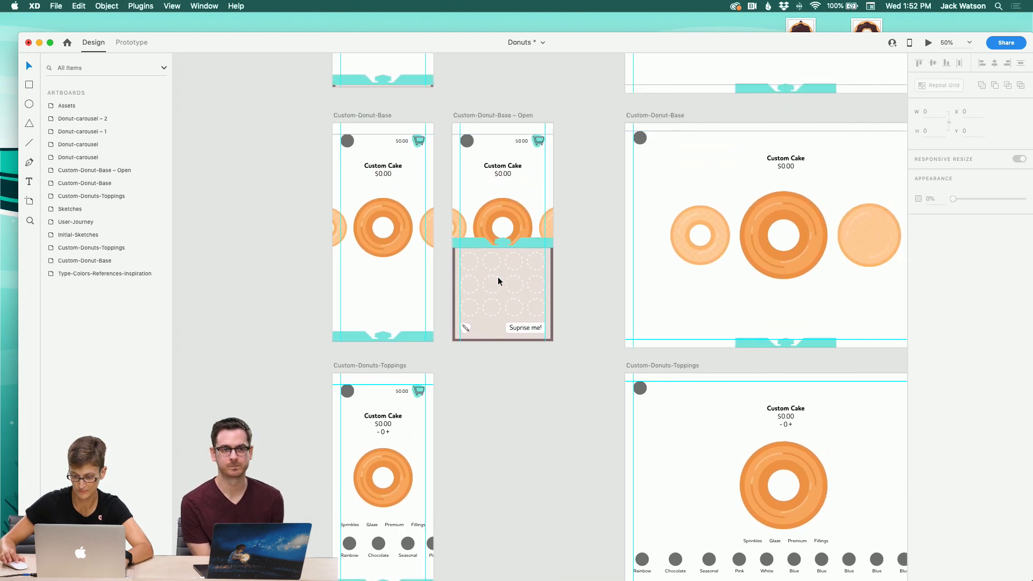
scroll(499, 277, "up", 8)
scroll(498, 277, "up", 15)
scroll(498, 276, "right", 4)
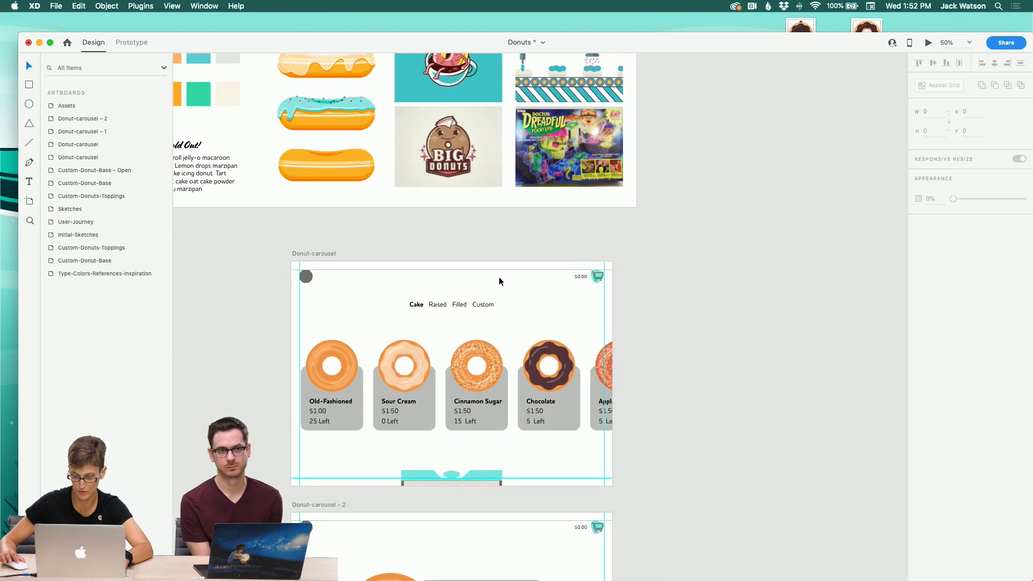
Step: Move the box group to the top of the layer stack in the Donut-carousel – 2 artboard
scroll(458, 421, "down", 2)
left_click(466, 413)
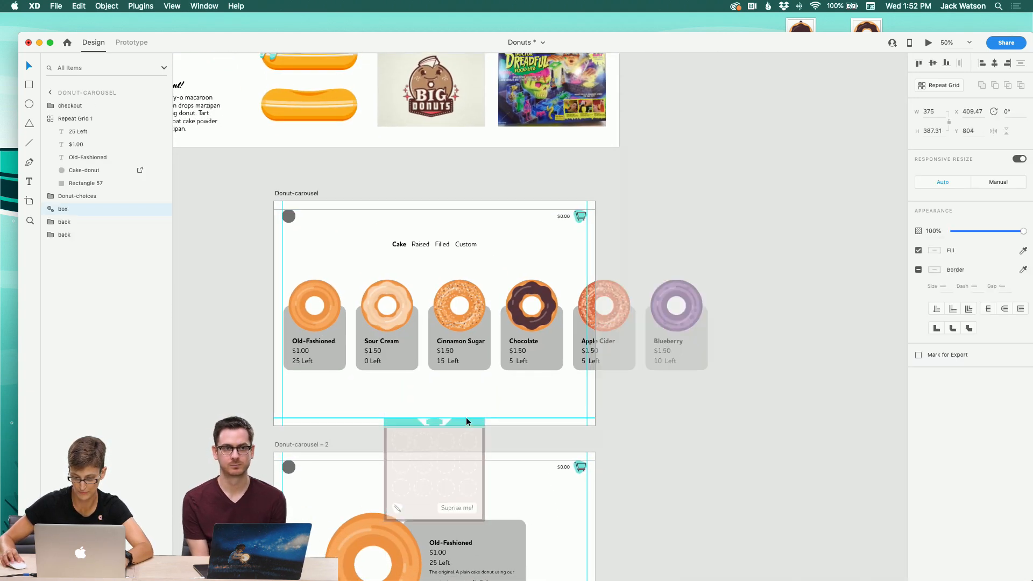
scroll(476, 424, "down", 5)
scroll(476, 423, "down", 4)
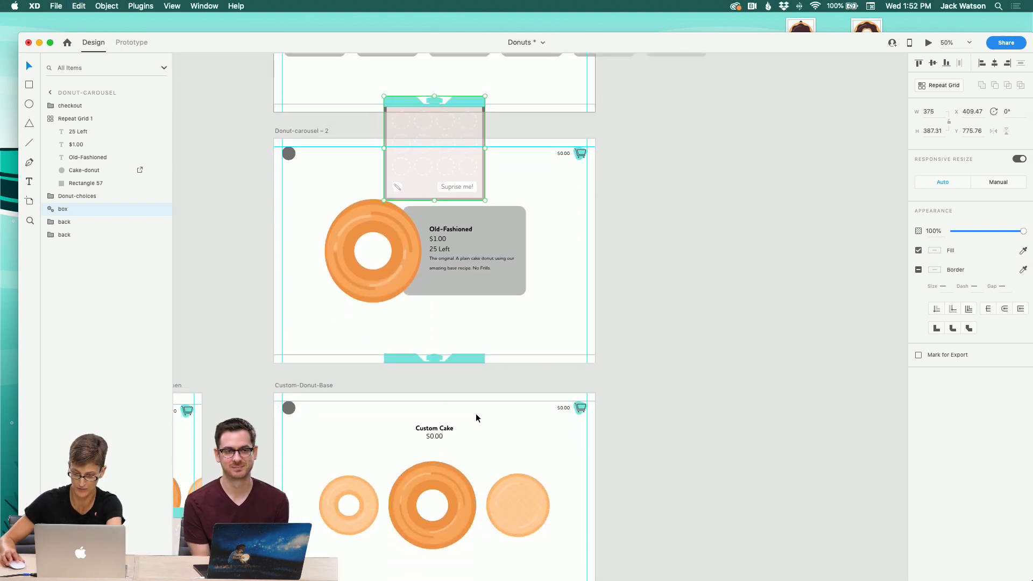
left_click(467, 356)
left_click(469, 355)
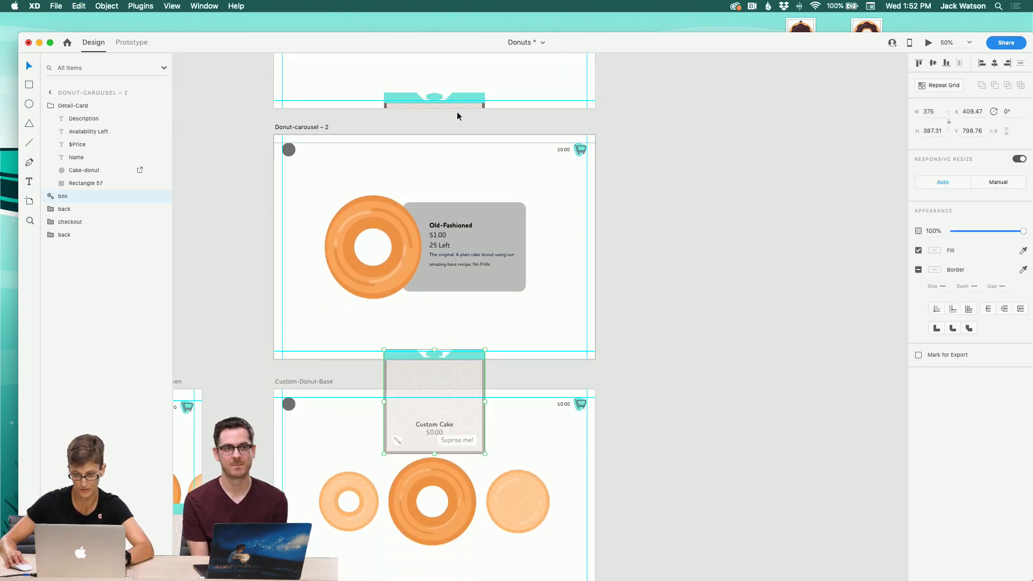
left_click(460, 97)
scroll(477, 348, "up", 4)
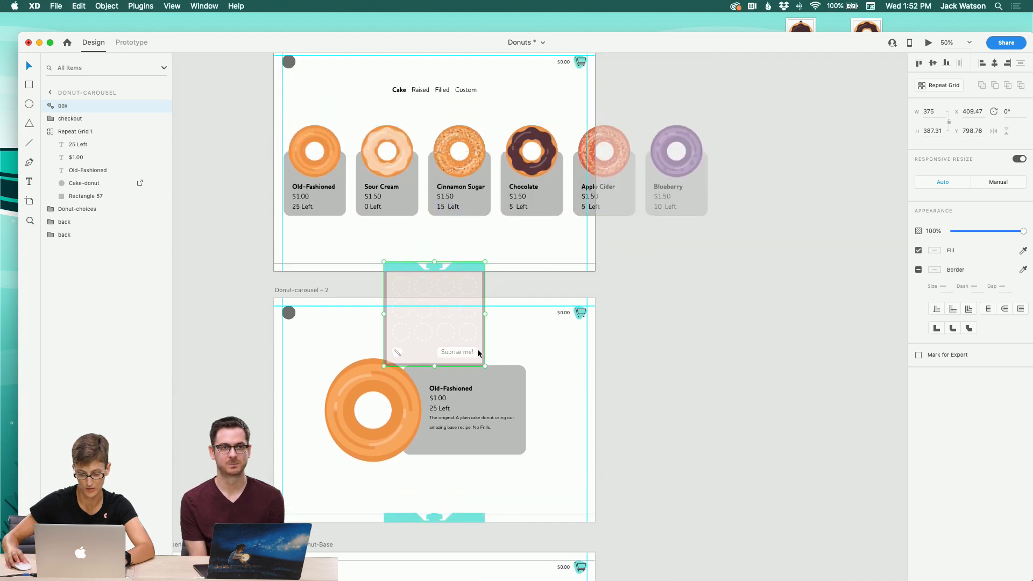
scroll(476, 349, "down", 5)
left_click(468, 345)
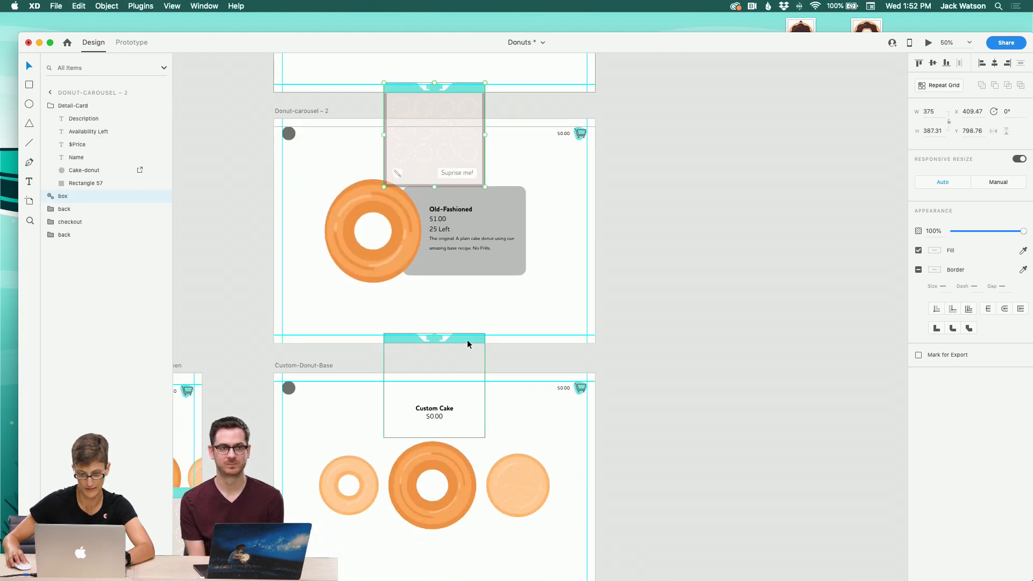
left_click(52, 102)
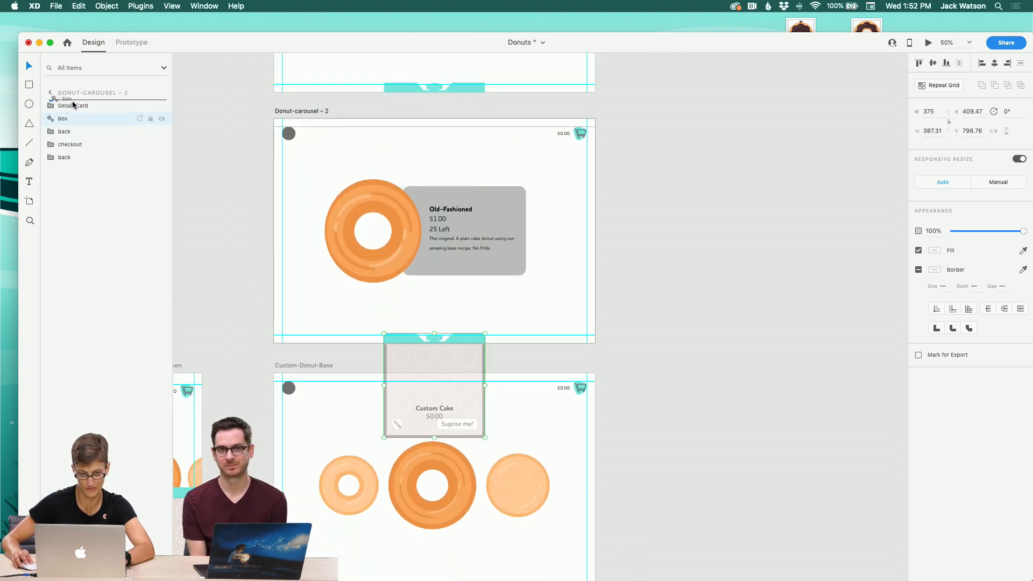
left_click_drag(72, 104, 73, 103)
Step: Move the box group to the top of the layer stack in both Custom-Donuts-Toppings artboards
scroll(333, 282, "down", 8)
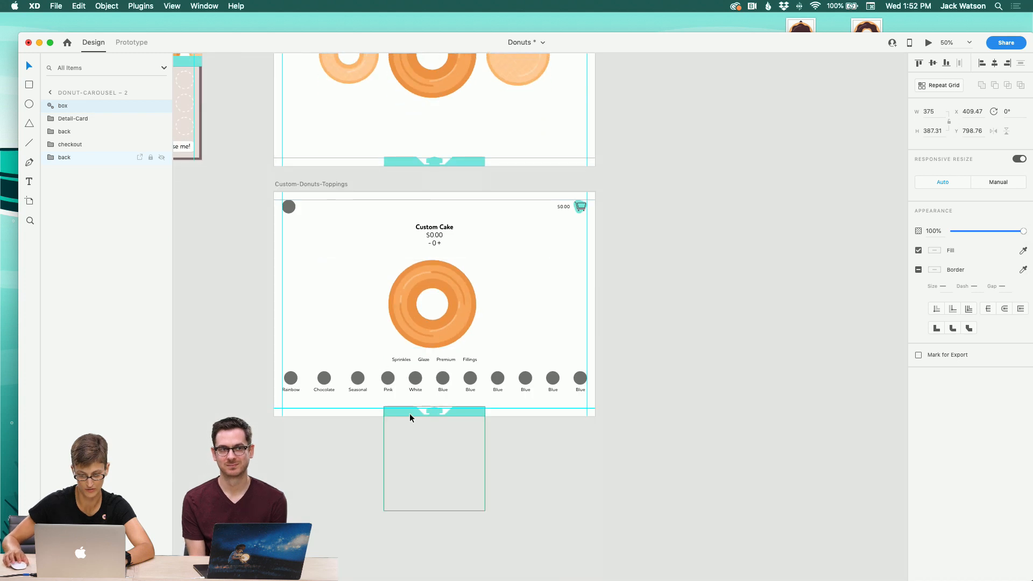
left_click_drag(411, 417, 411, 418)
left_click(49, 132)
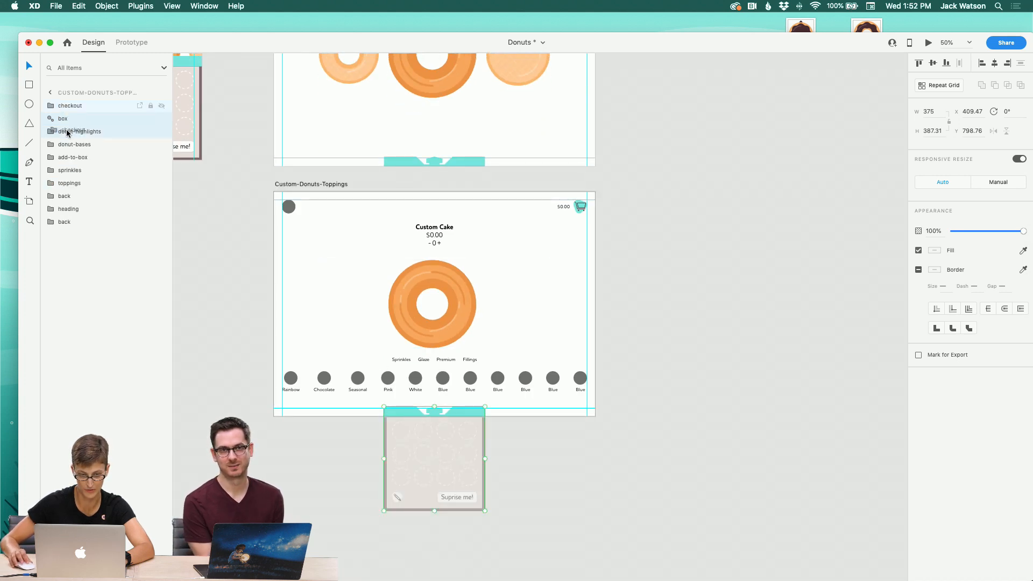
left_click_drag(66, 130, 64, 126)
scroll(338, 252, "left", 10)
left_click(612, 401)
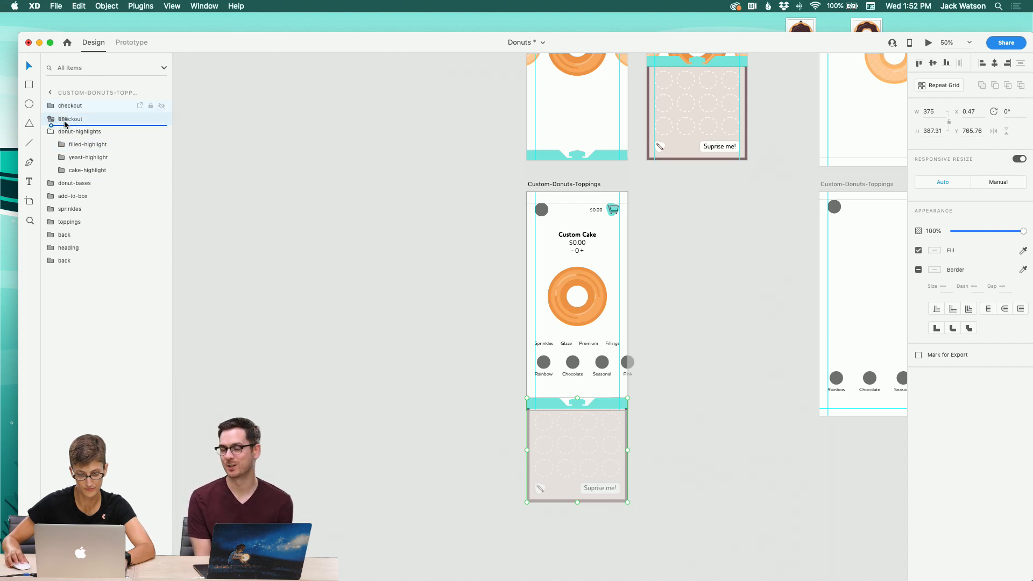
left_click_drag(64, 124, 65, 125)
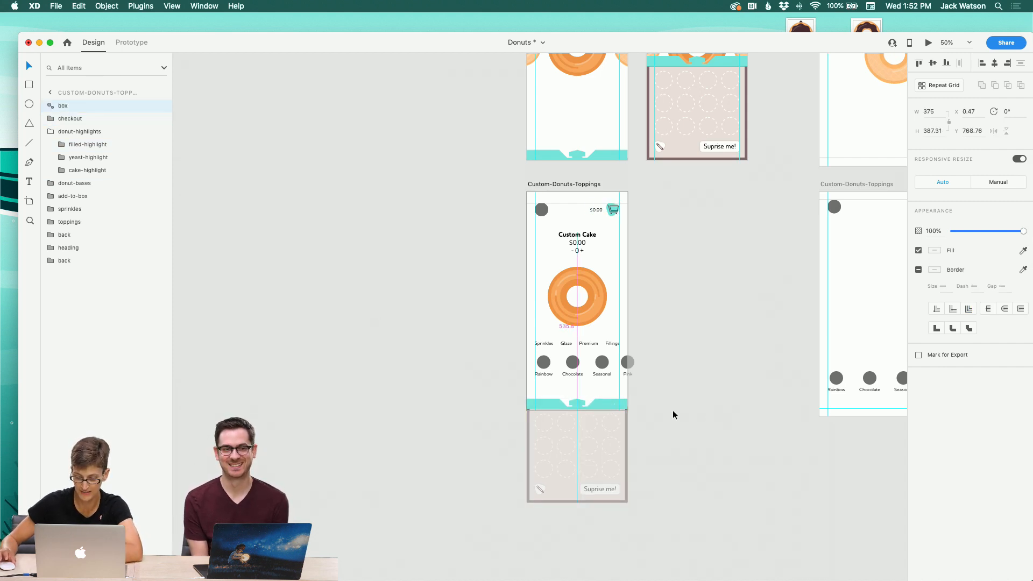
left_click(704, 415)
Step: Check the box group's layer order in the Custom-Donuts-Toppings and Custom-Donut-Base artboards
scroll(699, 413, "up", 1)
scroll(699, 413, "right", 1)
left_click(597, 421)
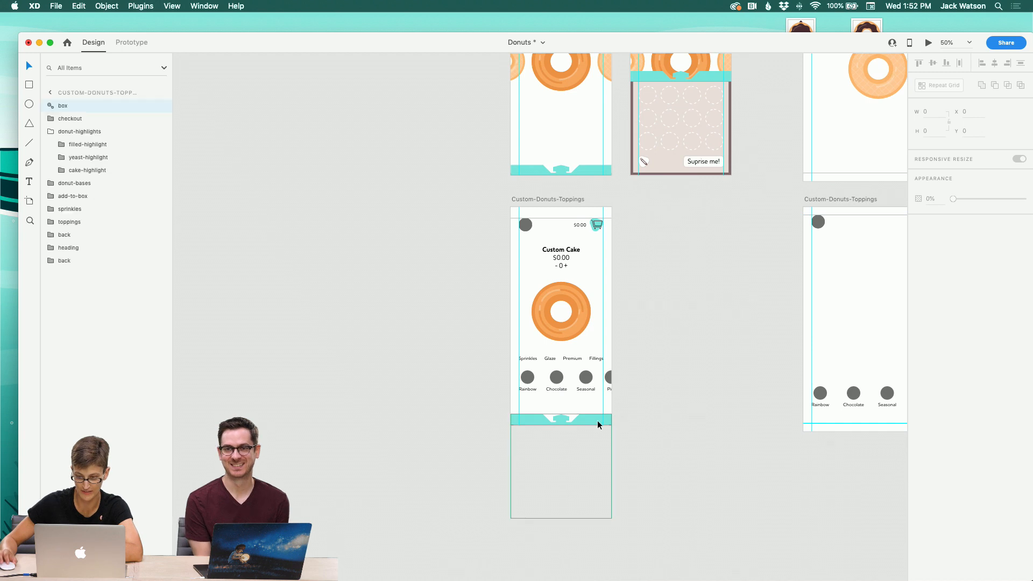
left_click(704, 427)
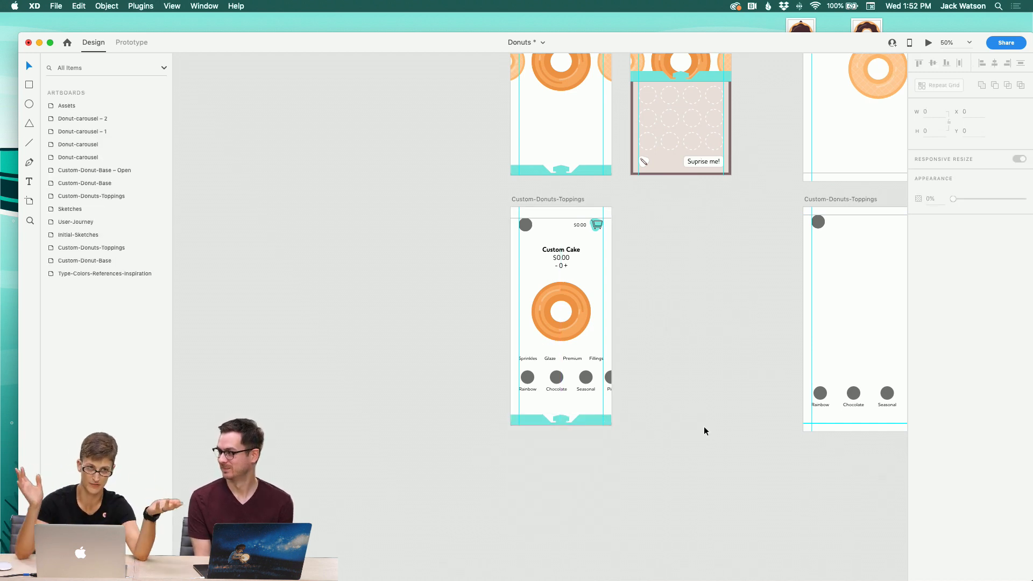
scroll(608, 169, "down", 2)
scroll(608, 168, "right", 3)
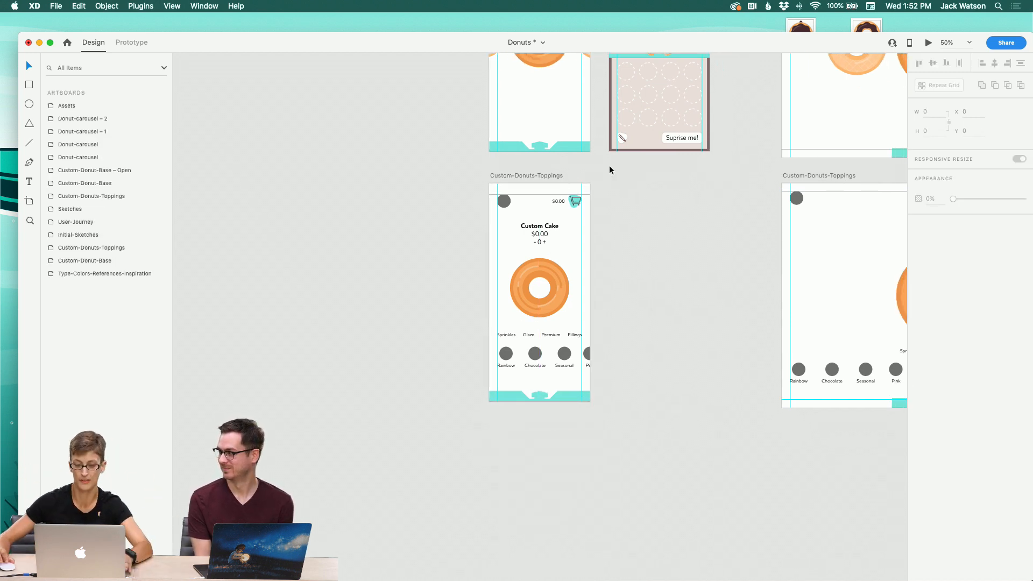
left_click(548, 144)
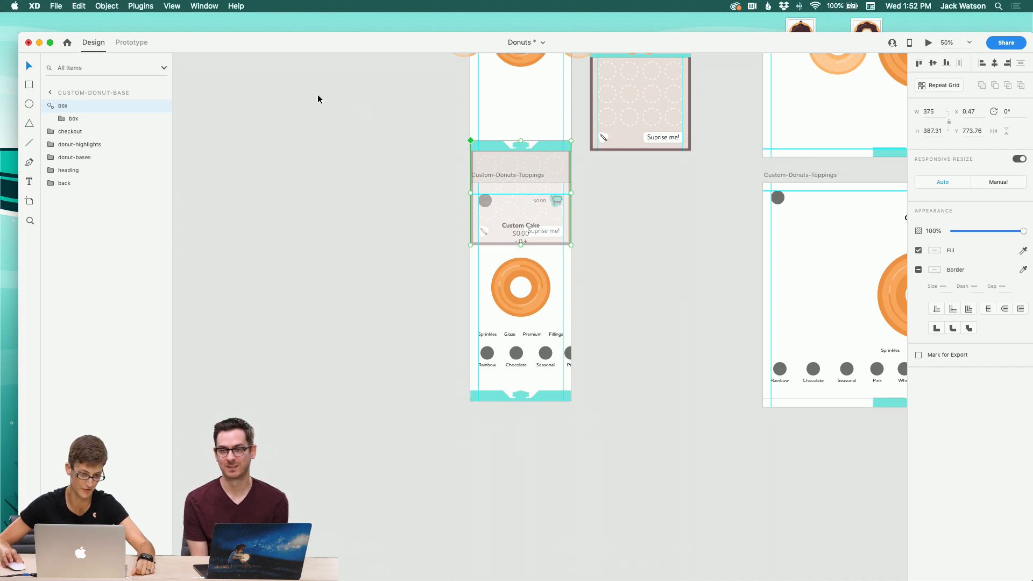
left_click(628, 254)
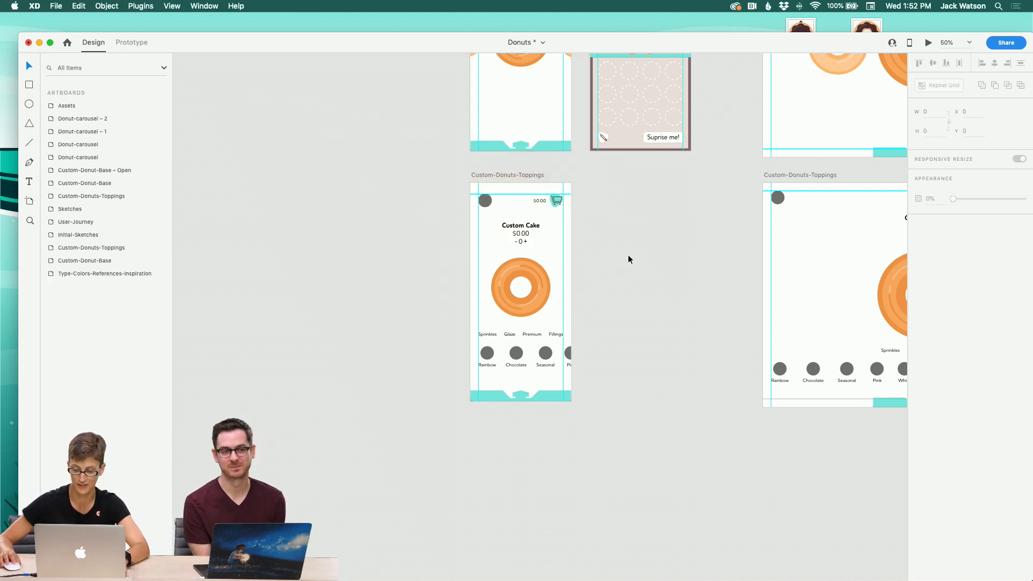
scroll(628, 256, "up", 5)
scroll(628, 256, "right", 4)
scroll(582, 247, "up", 8)
scroll(559, 235, "left", 1)
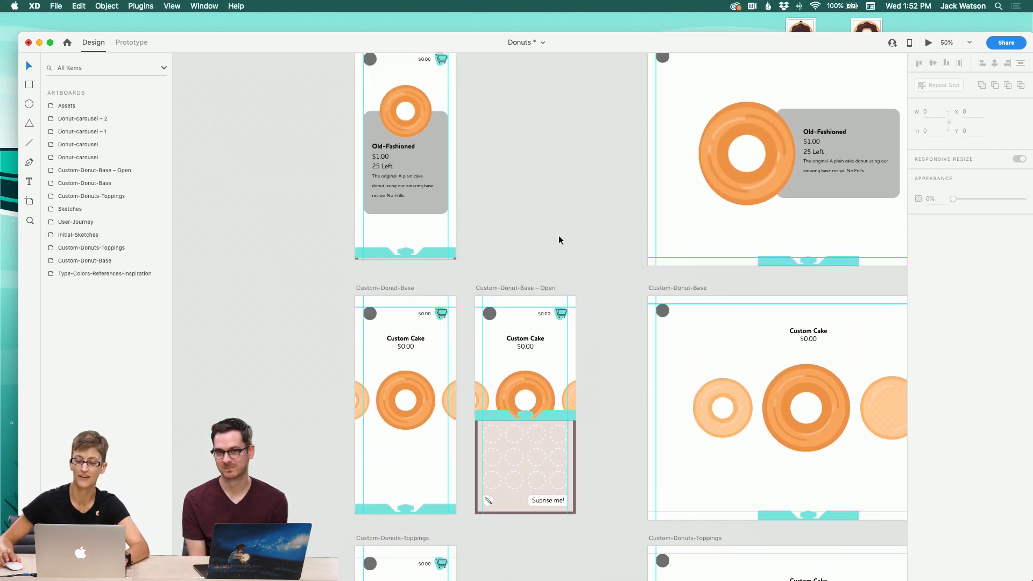
scroll(466, 508, "down", 3)
scroll(465, 503, "down", 5)
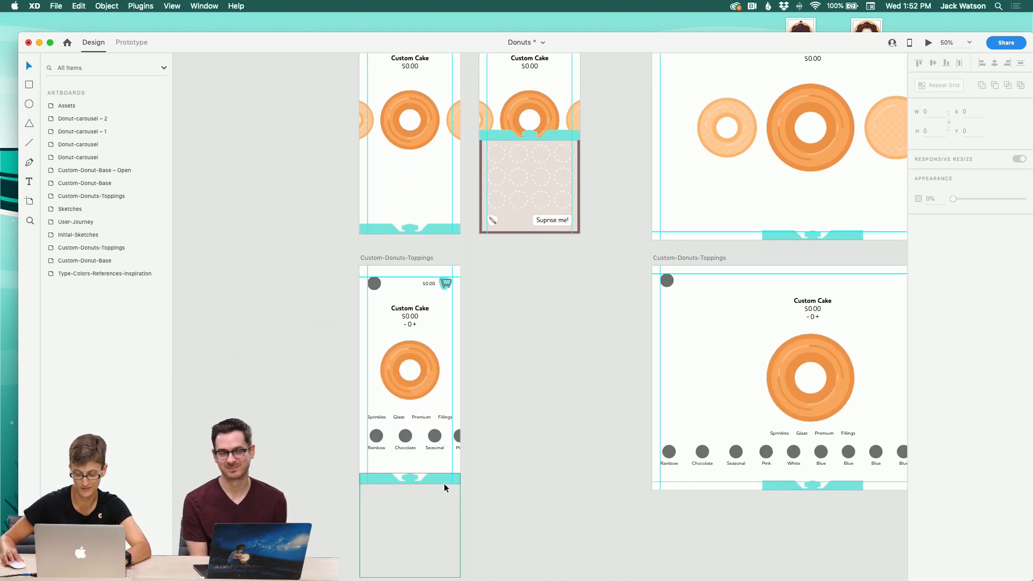
left_click(445, 482)
left_click(510, 418)
left_click(444, 232)
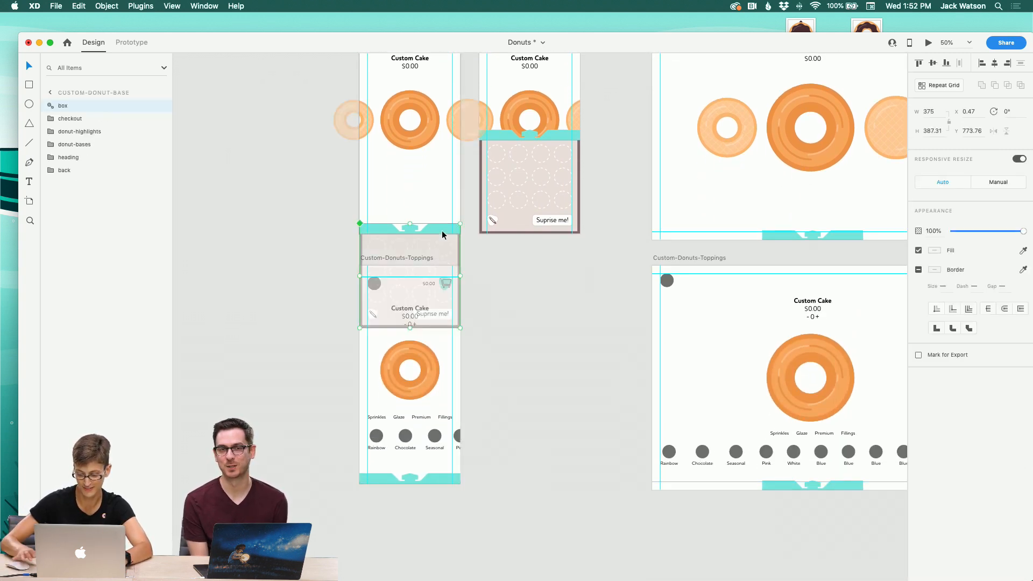
Step: Cut and paste the box group in the Donut-carousel – 1 artboard to bring it to the top
scroll(445, 234, "up", 4)
scroll(445, 238, "up", 3)
scroll(445, 237, "right", 1)
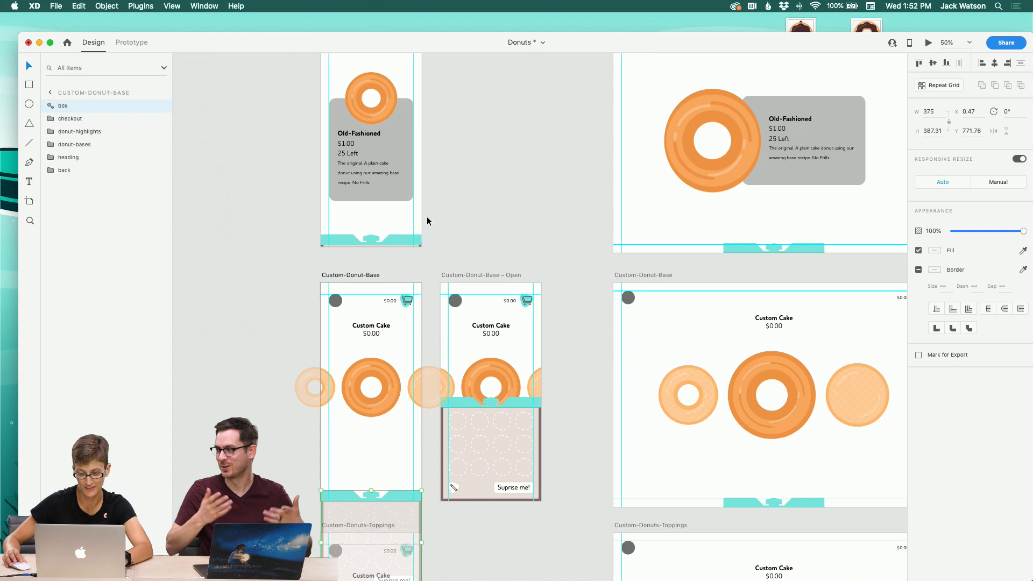
left_click(402, 236)
key("super+x")
key("super+v")
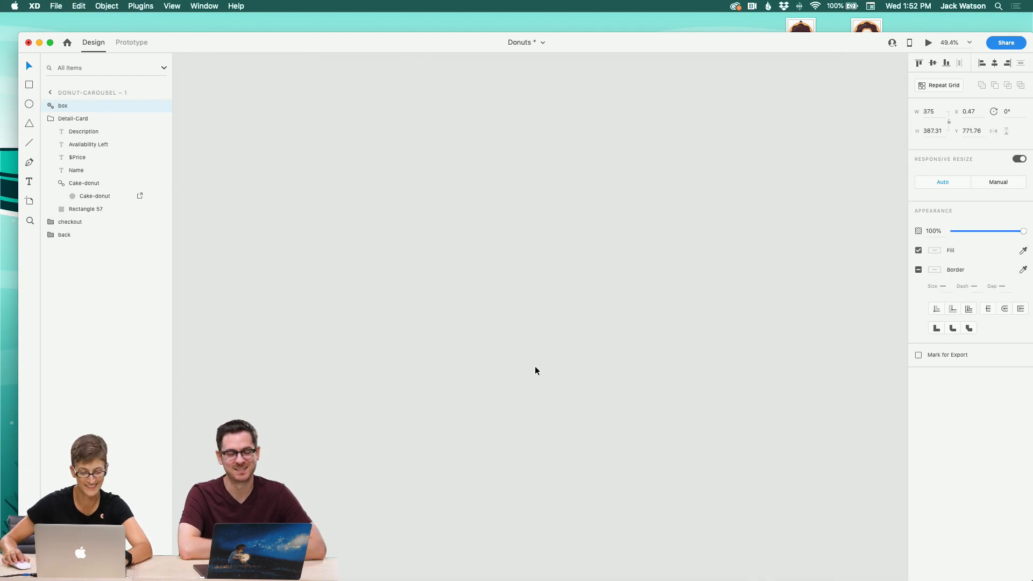
Step: Paste the back-arrow icon from the Assets artboard into the wide Custom-Donuts-Toppings artboard
scroll(535, 371, "down", 15)
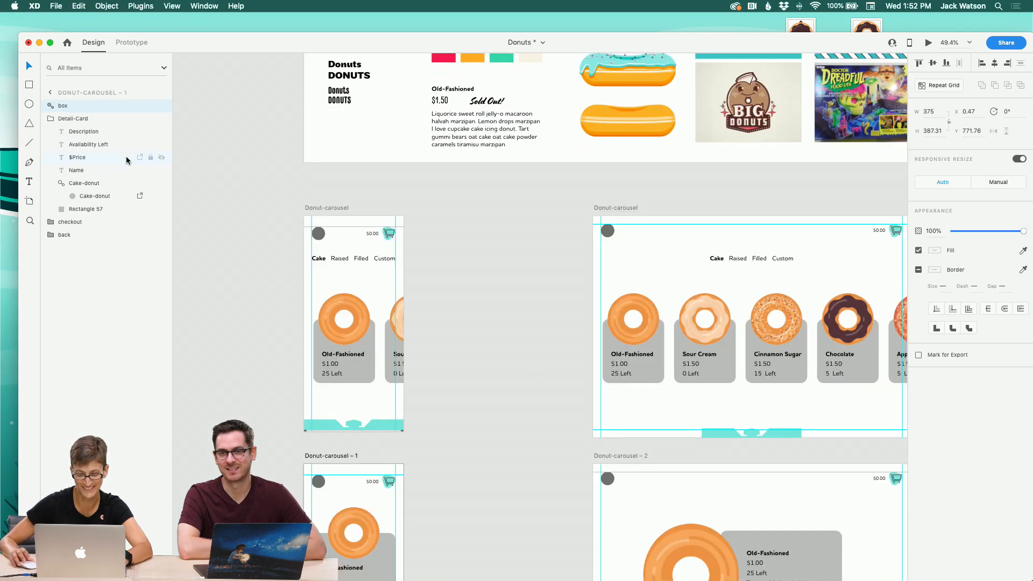
left_click(52, 121)
left_click(464, 237)
scroll(463, 236, "right", 10)
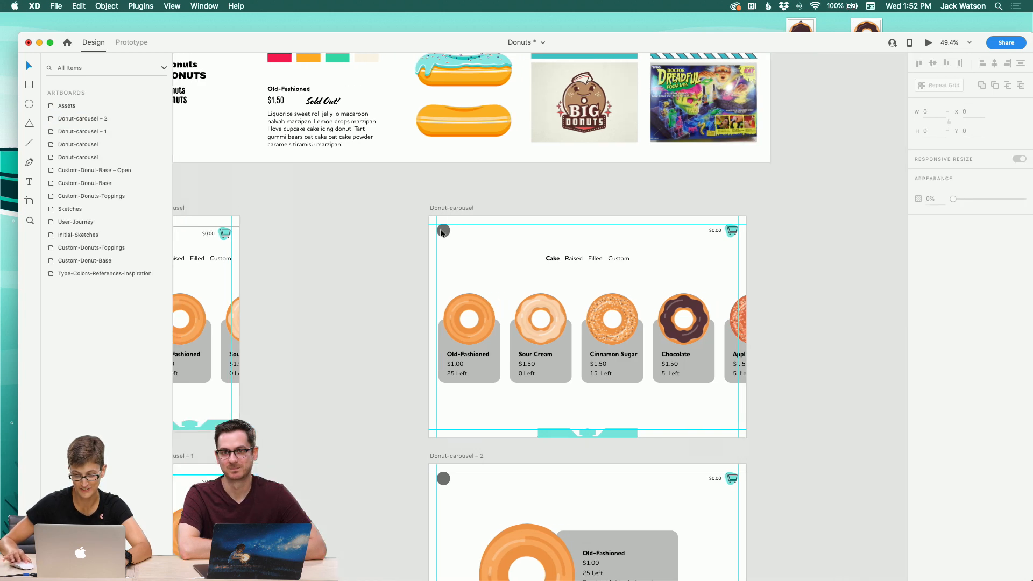
scroll(441, 233, "right", 10)
scroll(440, 233, "up", 2)
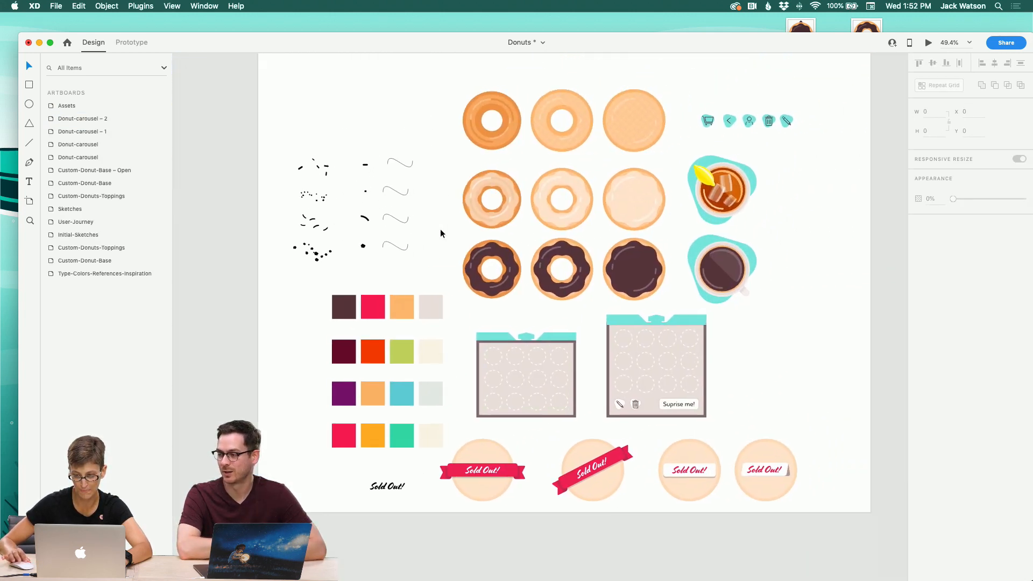
left_click(700, 146)
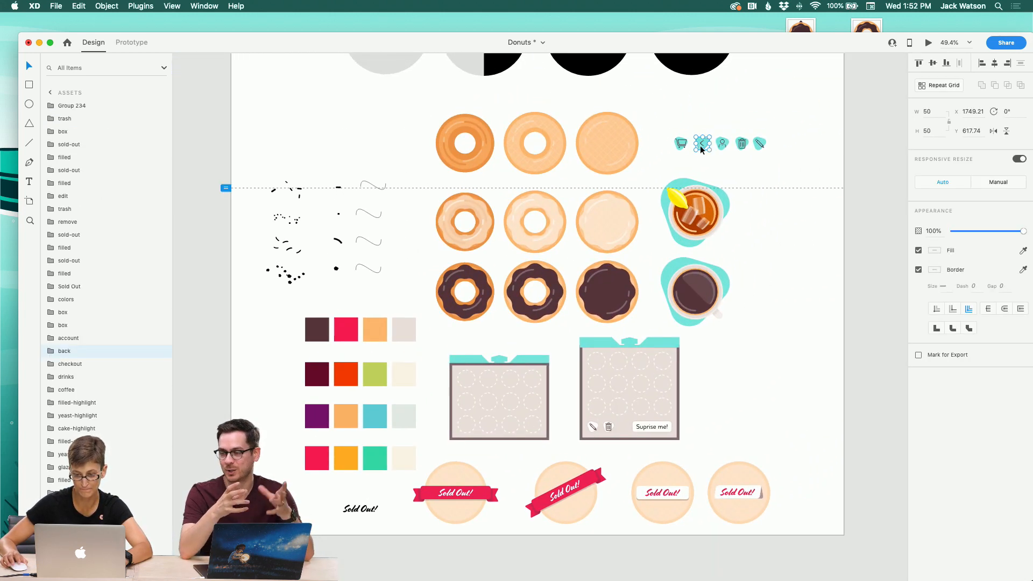
left_click(197, 141)
scroll(201, 141, "left", 7)
scroll(202, 141, "down", 5)
scroll(202, 141, "down", 10)
scroll(202, 141, "left", 3)
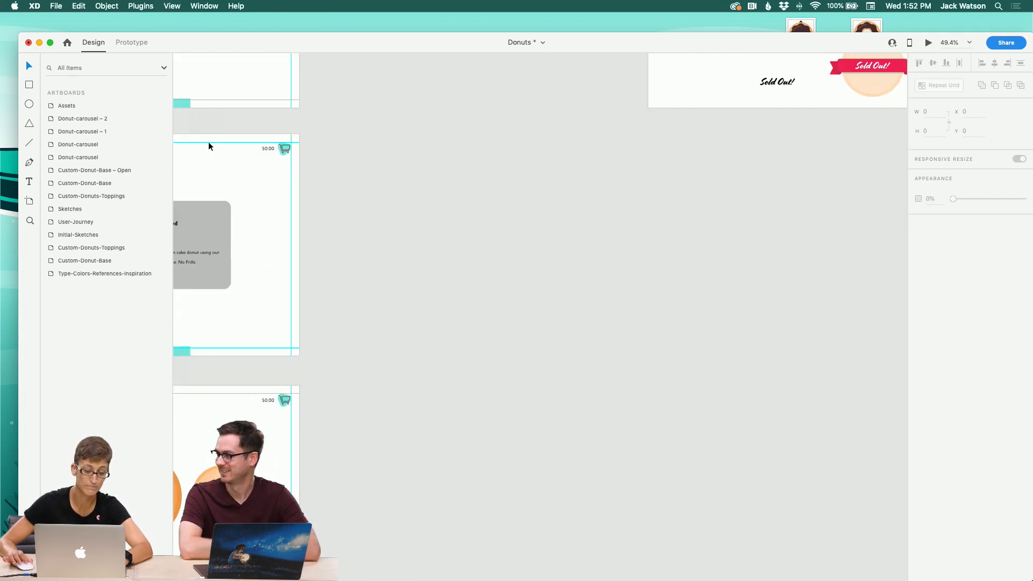
scroll(211, 145, "down", 5)
scroll(211, 144, "left", 4)
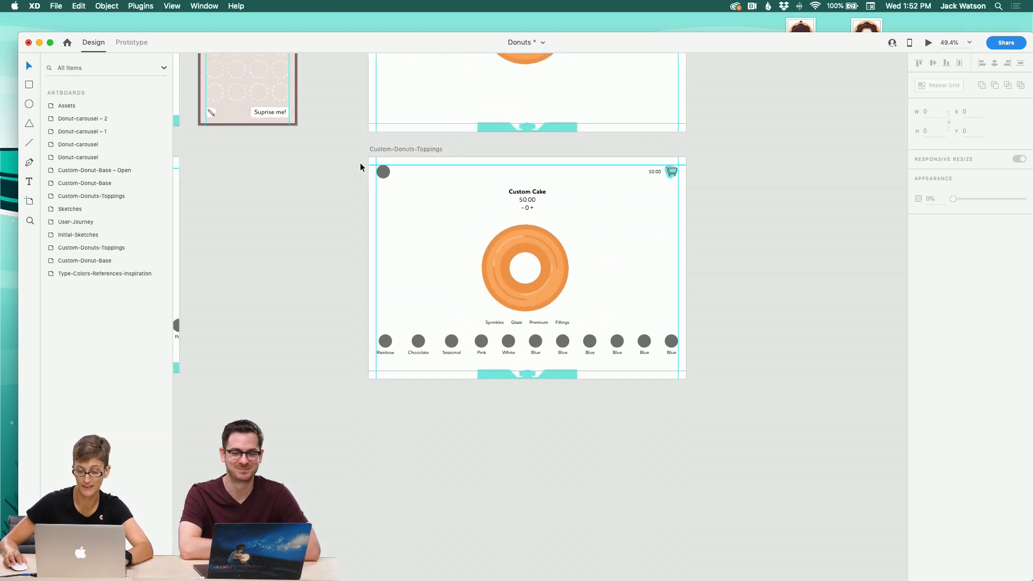
key("super+v")
Step: Replace the gray placeholder circle at the artboard's top-left corner with the back-arrow icon
left_click(398, 199)
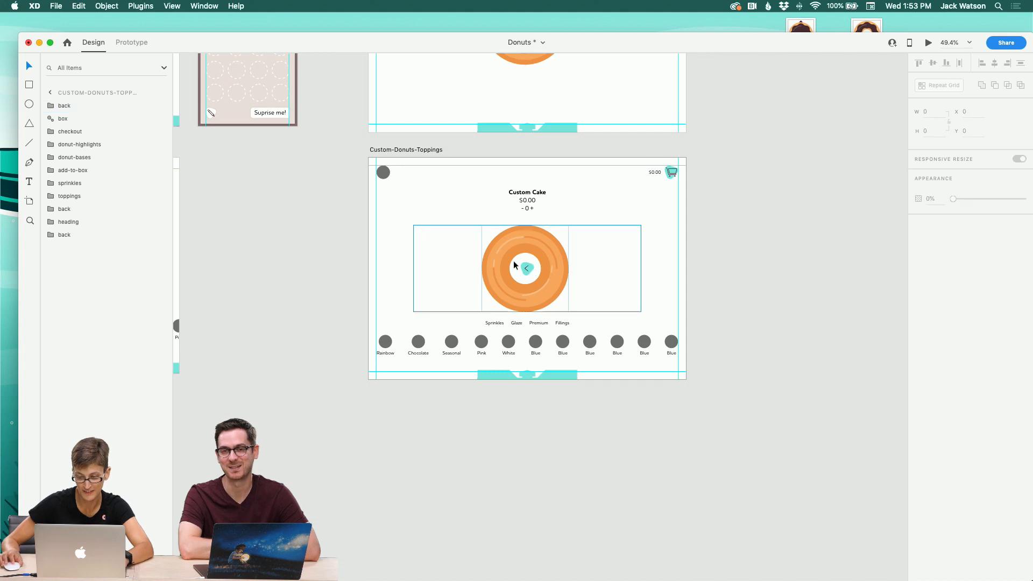
left_click_drag(526, 268, 388, 180)
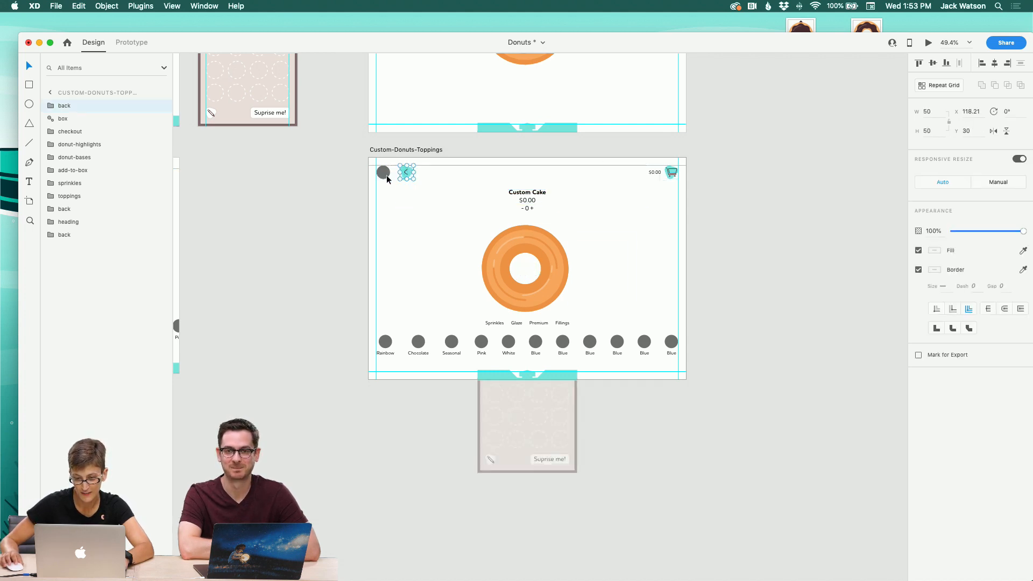
left_click(383, 177)
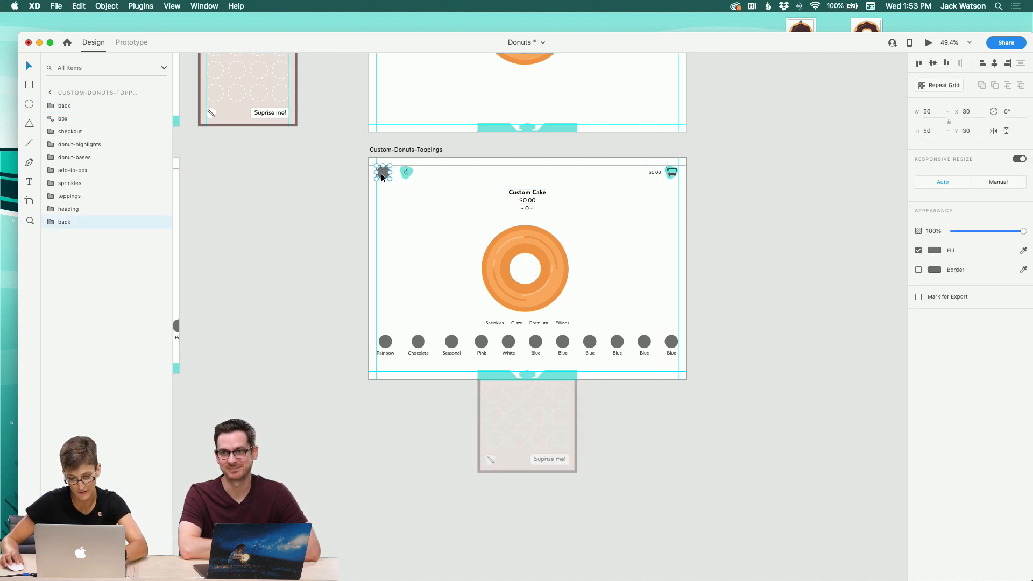
key("Delete")
left_click_drag(407, 173, 383, 172)
left_click(341, 181)
left_click(384, 174)
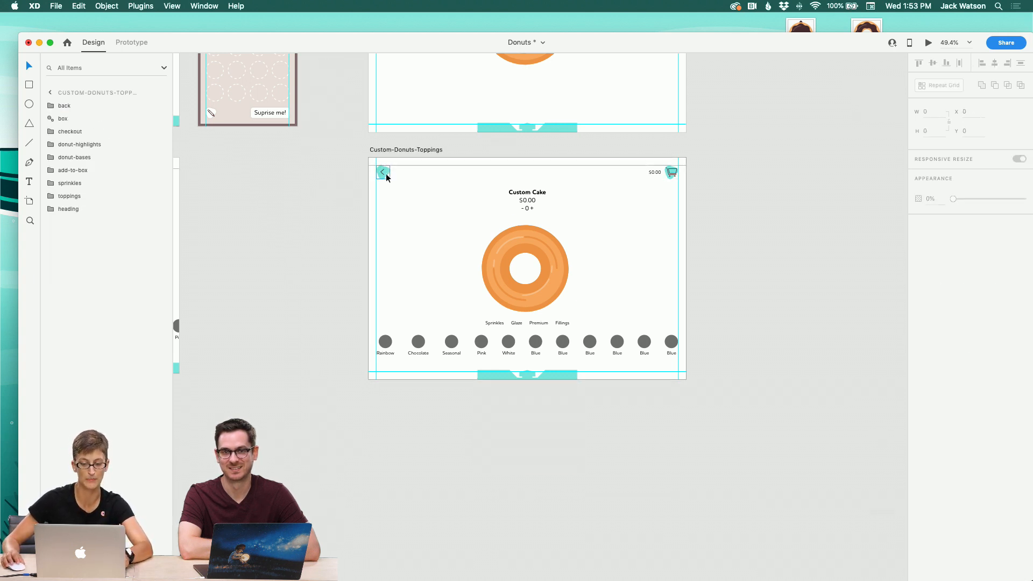
scroll(358, 173, "left", 5)
scroll(361, 173, "left", 4)
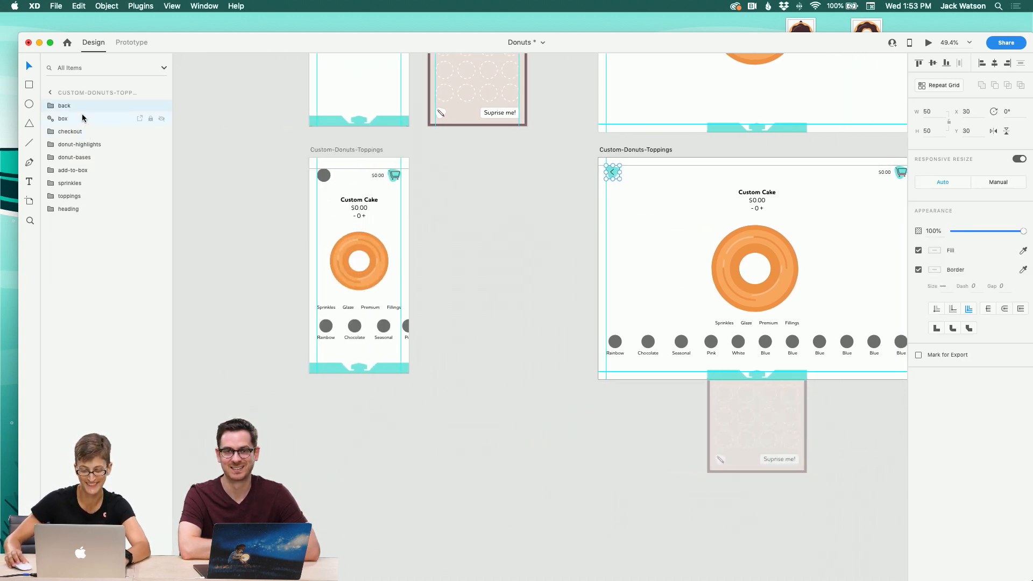
Step: Move the back-arrow layer beneath the box group in the wide Custom-Donuts-Toppings artboard
left_click_drag(80, 116, 81, 122)
scroll(493, 206, "up", 5)
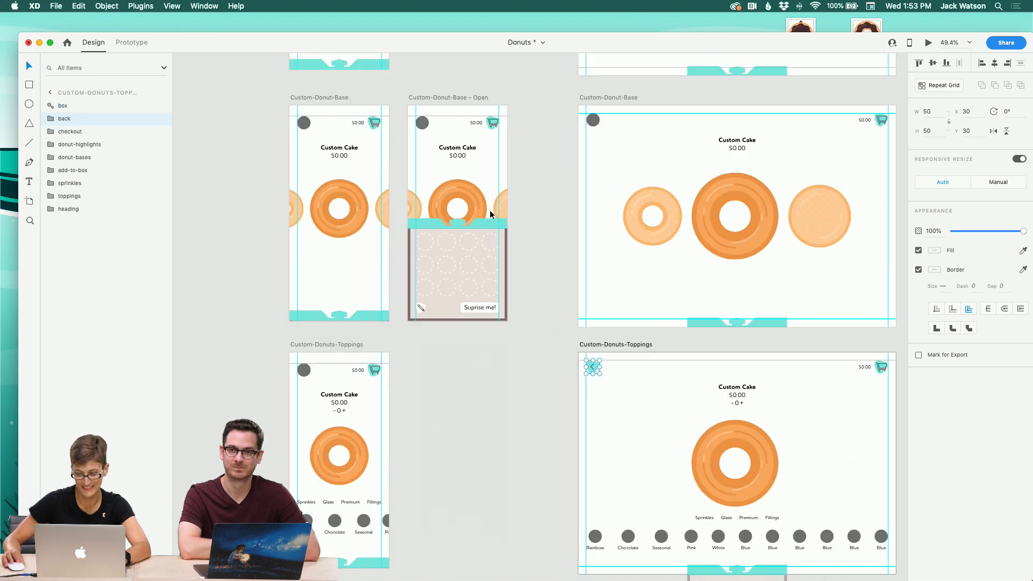
Step: Replace the gray placeholder circle in the wide Custom-Donut-Base artboard with the back-arrow icon
left_click(592, 123)
key("BackSpace")
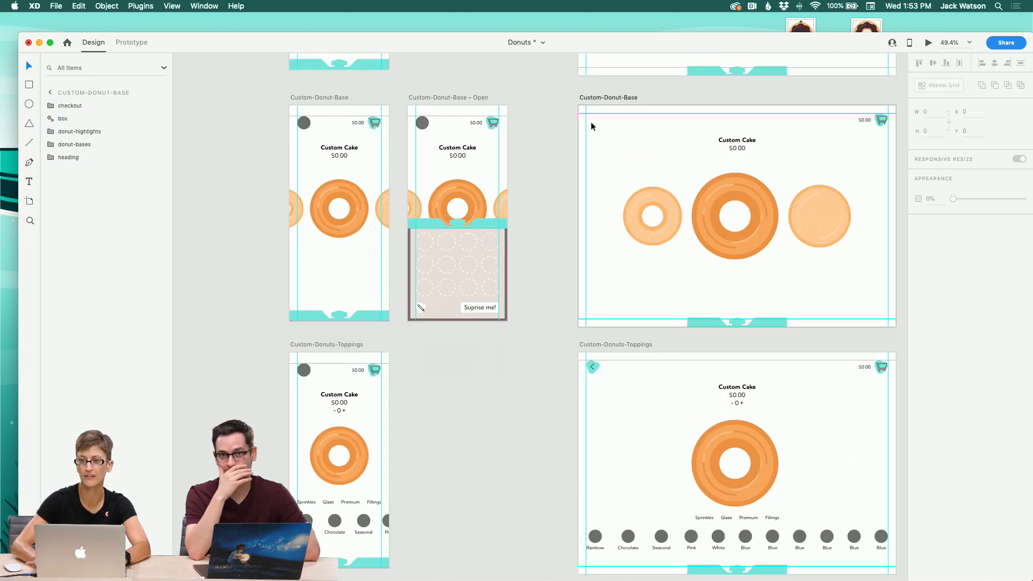
key("super+v")
Step: Try to replace the placeholder circle in the narrow Custom-Donuts-Toppings artboard with the back-arrow icon
scroll(591, 126, "up", 5)
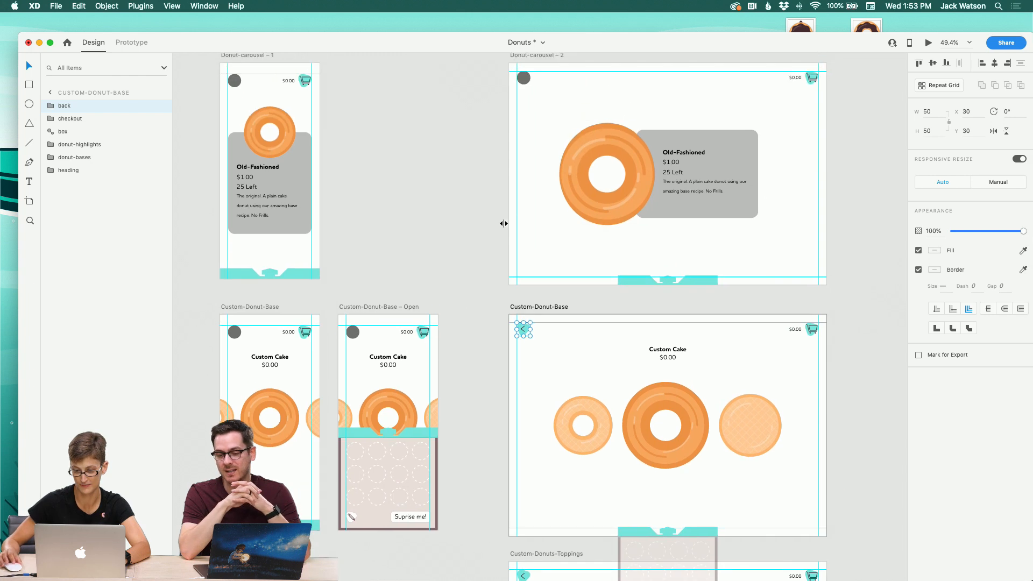
scroll(474, 215, "down", 8)
scroll(473, 215, "left", 3)
left_click(353, 301)
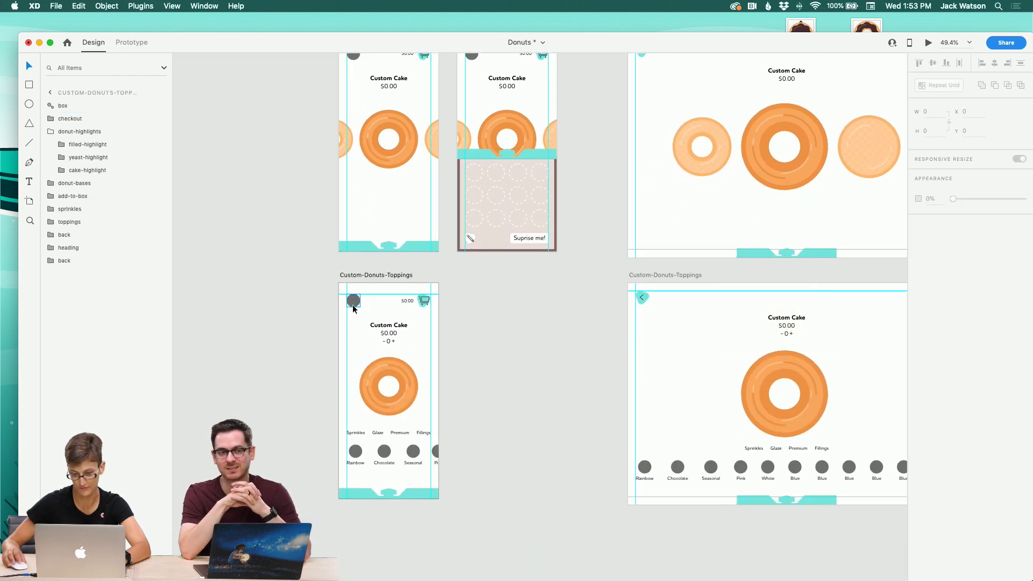
key("BackSpace")
key("super+v")
key("super+z")
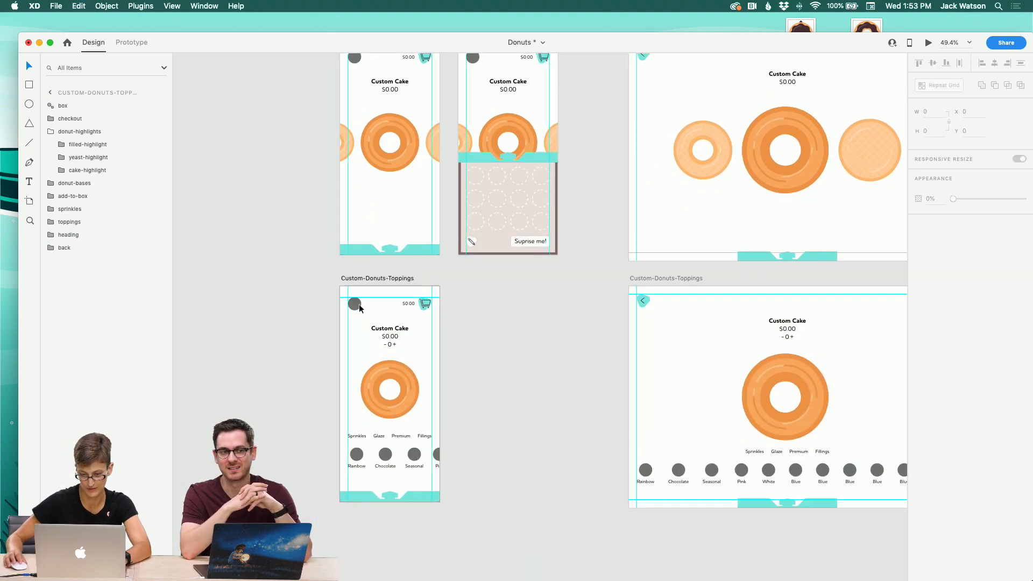
Step: Replace the placeholder circle in the narrow Custom-Donuts-Toppings artboard with the back-arrow icon
left_click(358, 305)
key("BackSpace")
key("super+v")
left_click(352, 334)
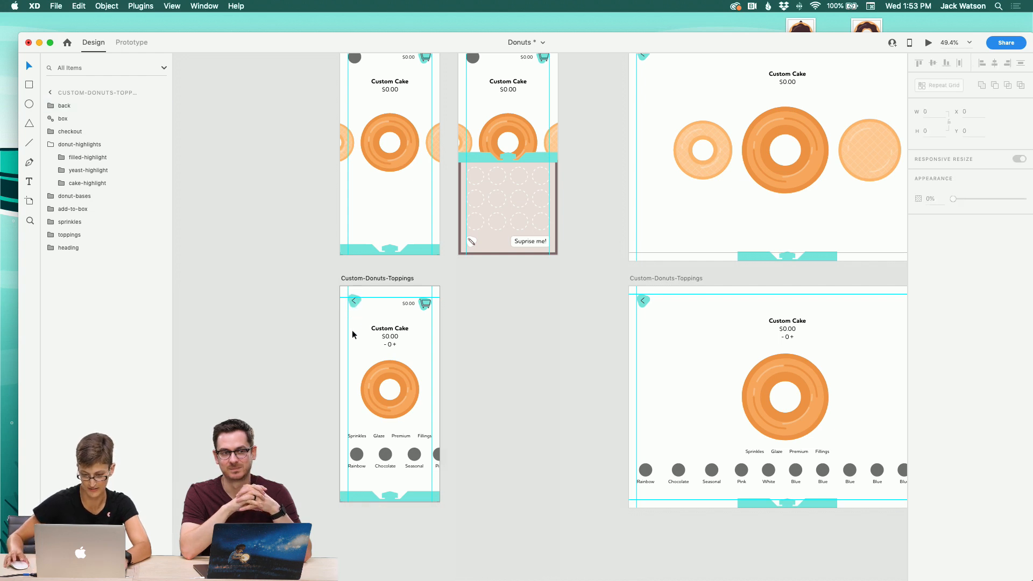
Step: Replace the placeholder circle in the Custom-Donut-Base – Open artboard with the back-arrow icon
left_click(354, 305)
scroll(341, 304, "up", 5)
scroll(341, 304, "left", 5)
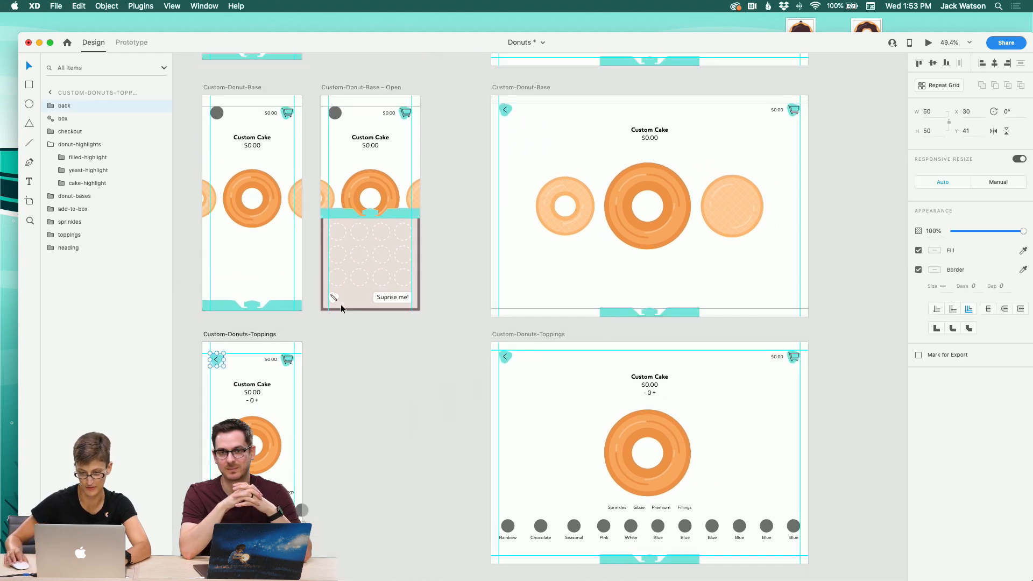
left_click(335, 182)
key("super+v")
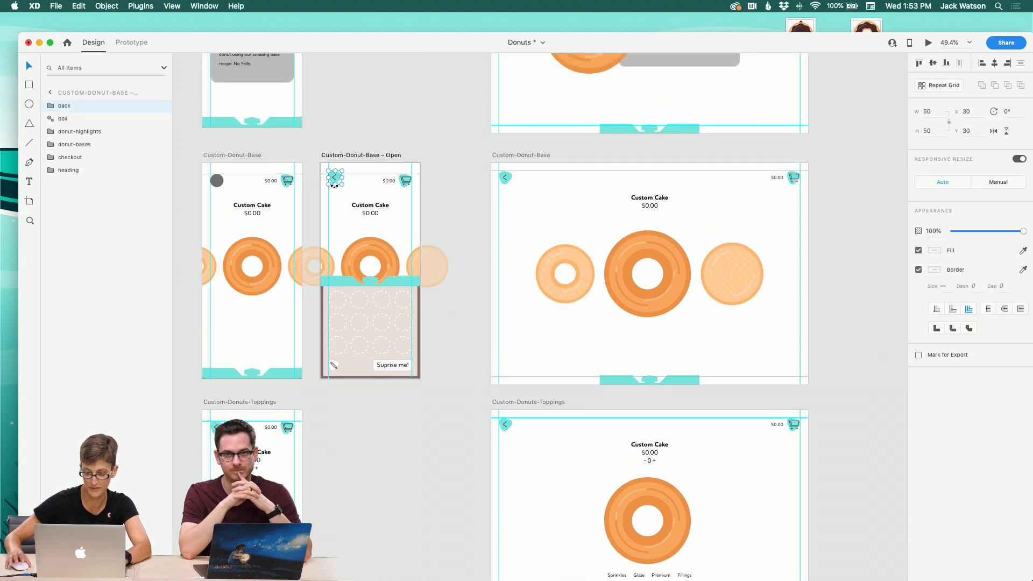
Step: Replace the placeholder circle in the narrow Custom-Donut-Base artboard with the back-arrow icon
scroll(335, 188, "up", 1)
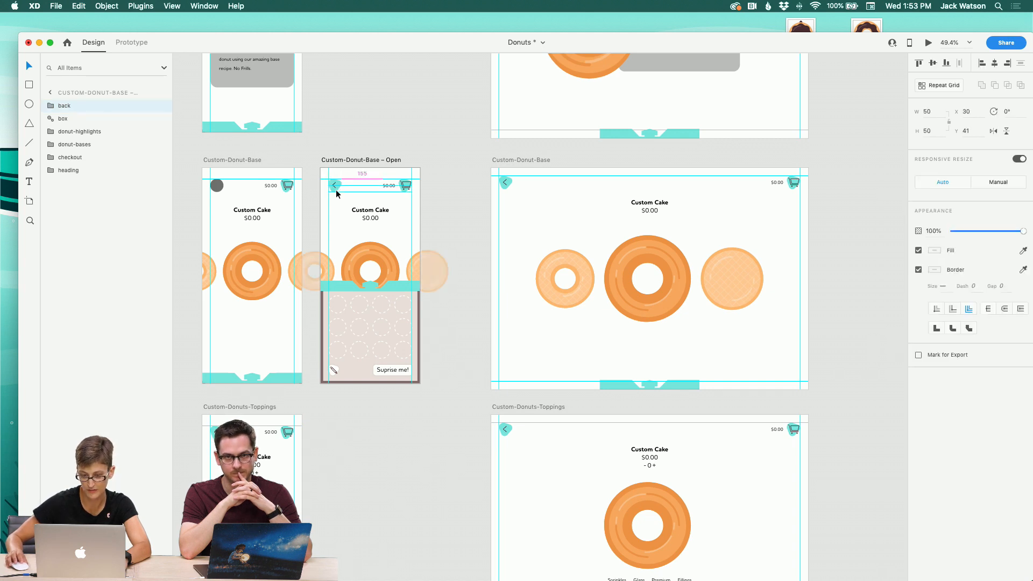
scroll(199, 186, "left", 3)
left_click(271, 186)
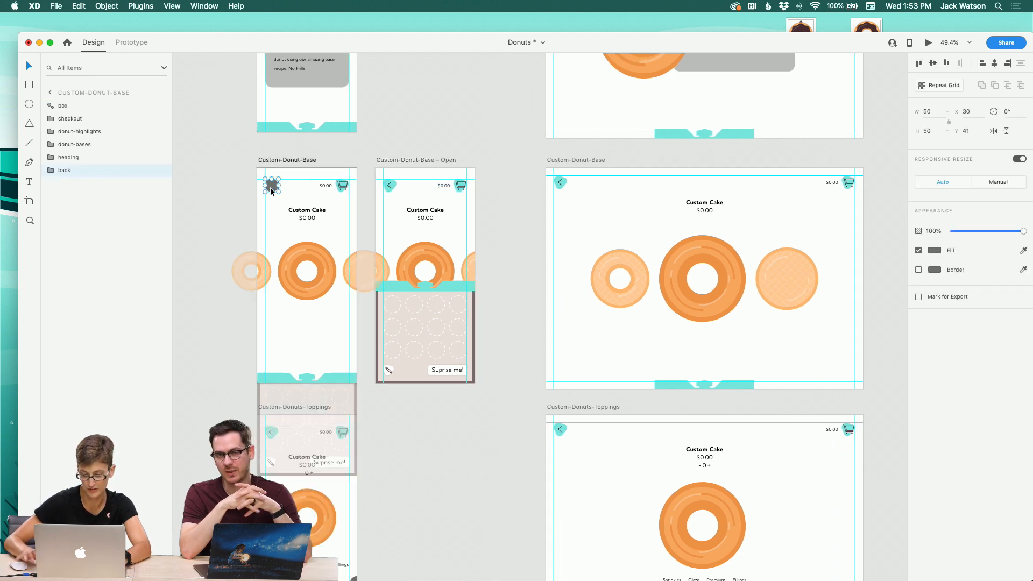
key("super+v")
left_click(241, 218)
scroll(241, 218, "down", 3)
scroll(240, 217, "right", 2)
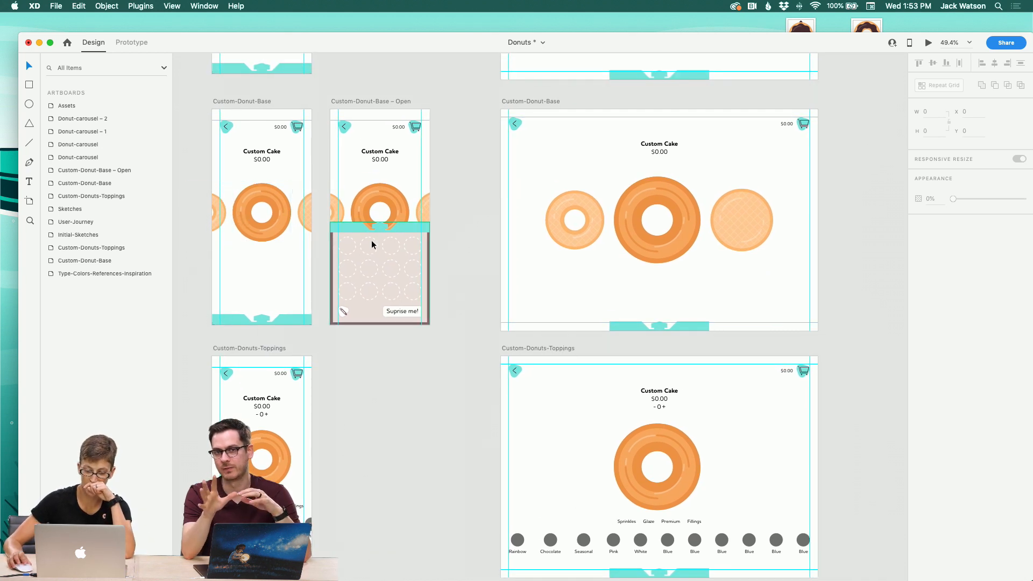
scroll(355, 227, "right", 3)
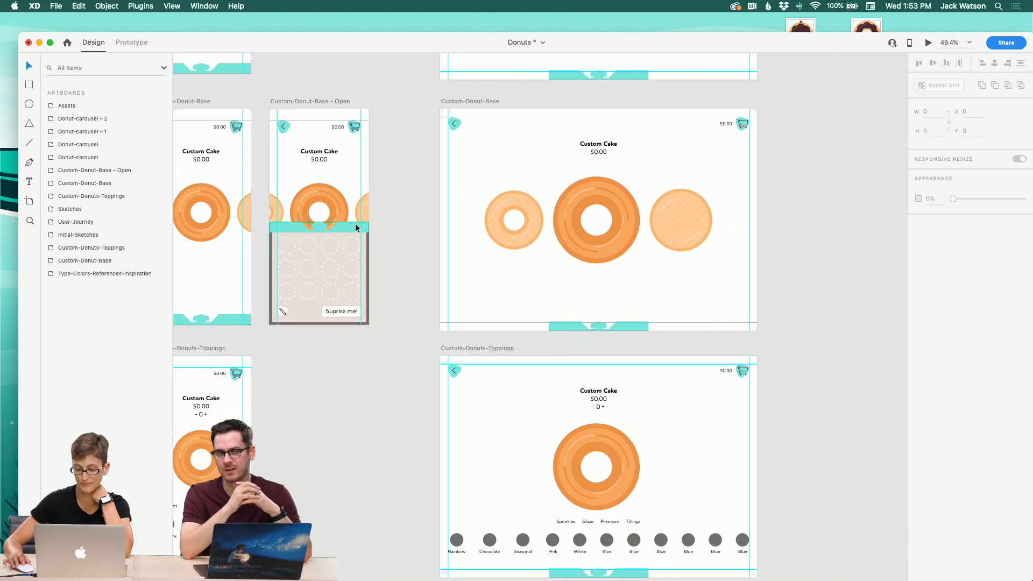
scroll(356, 227, "left", 5)
scroll(356, 224, "up", 2)
scroll(355, 224, "down", 4)
left_click(359, 260)
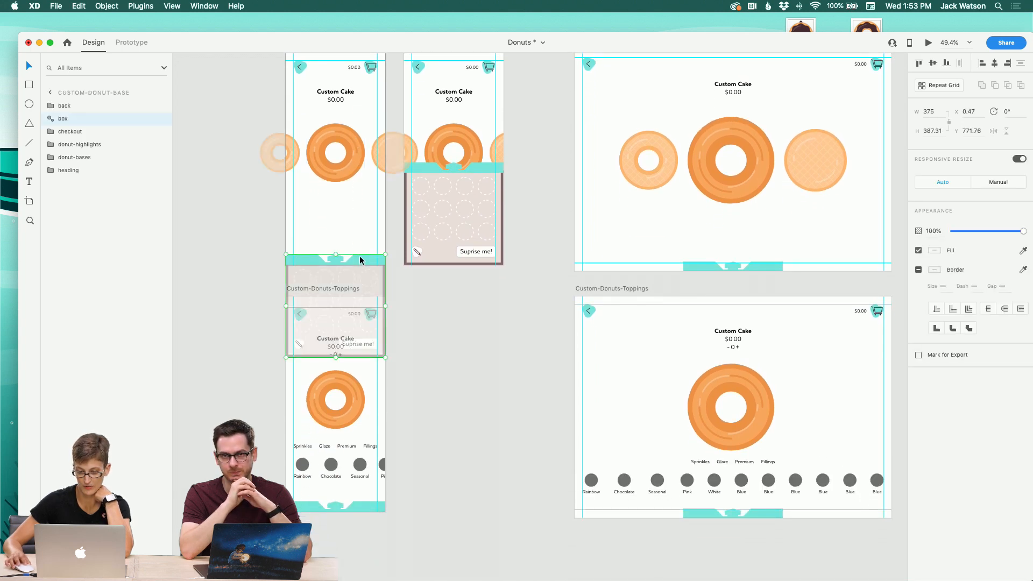
Step: Open the Assets panel and add the first top-row swatch color from the Assets artboard to the document colors
scroll(444, 295, "right", 20)
scroll(444, 295, "up", 14)
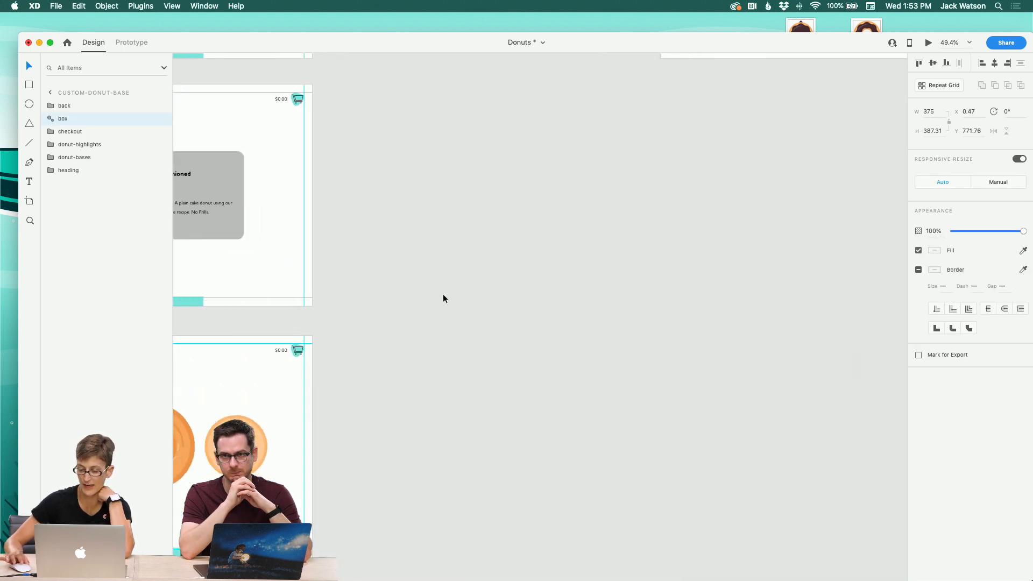
scroll(444, 295, "right", 3)
scroll(443, 295, "up", 3)
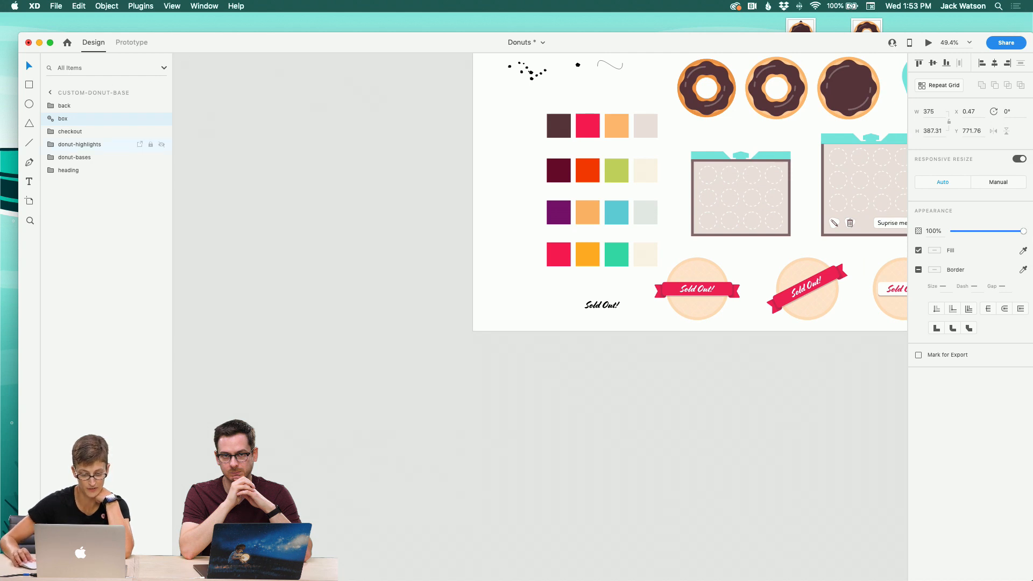
key("super+shift+y")
left_click(557, 124)
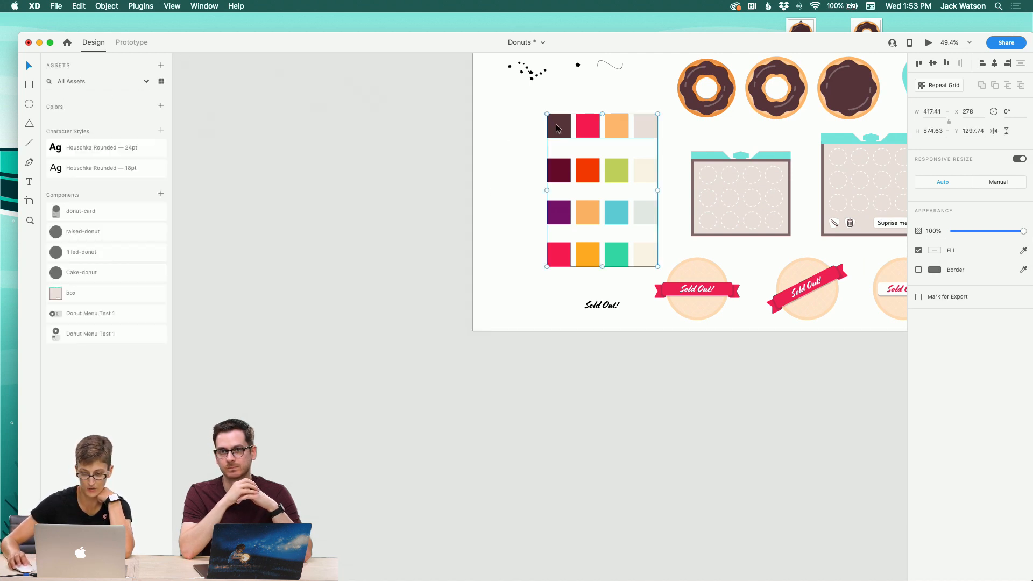
double_click(557, 125)
double_click(556, 125)
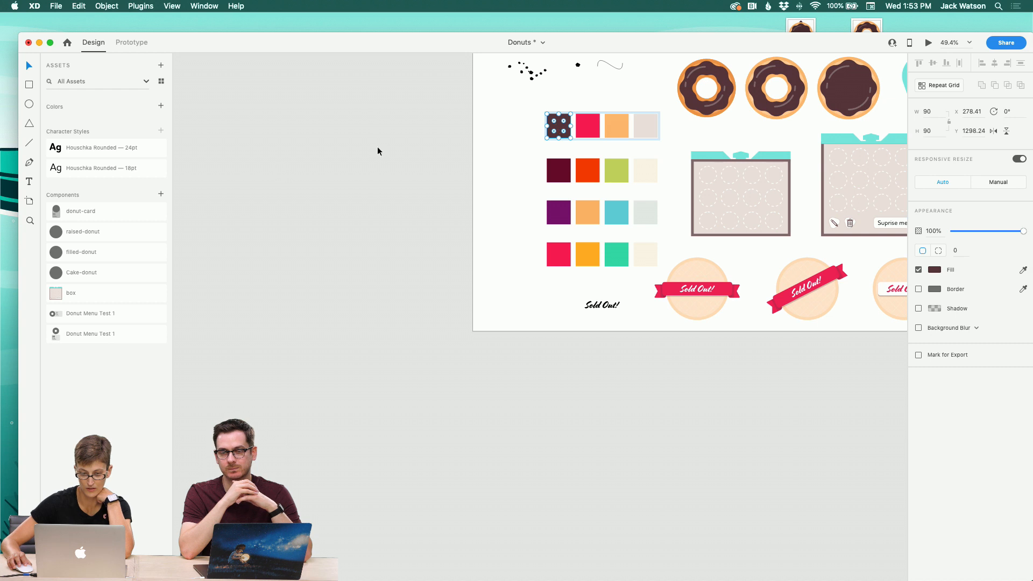
left_click(161, 106)
Step: Add the second, third and fourth top-row swatch colors to the document colors
left_click(580, 129)
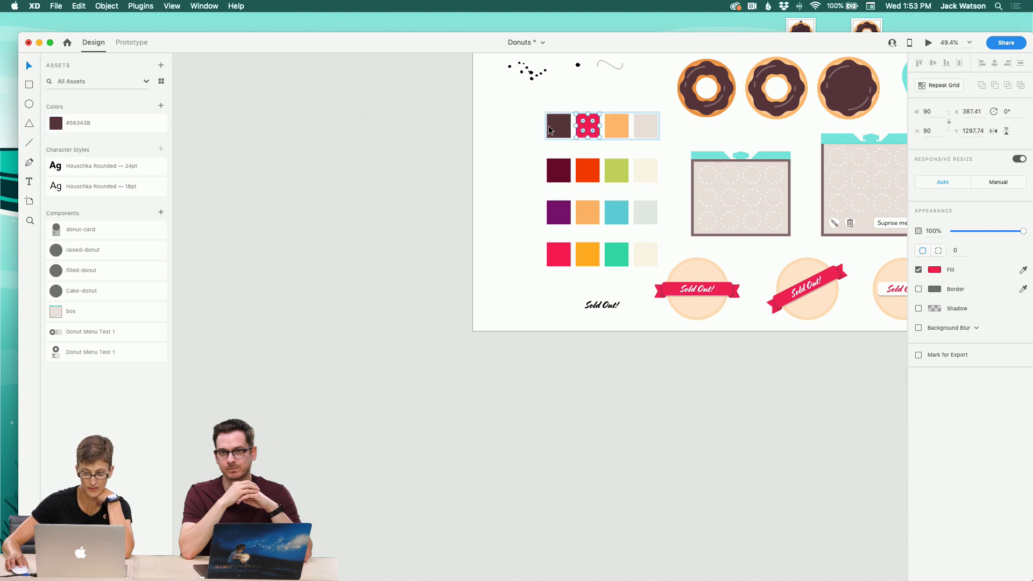
left_click(161, 106)
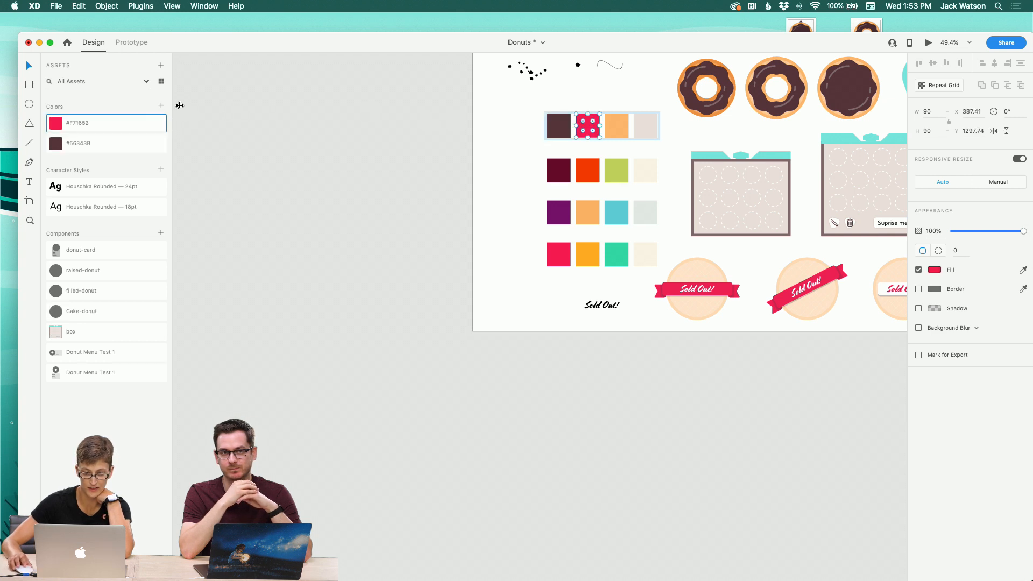
left_click(614, 133)
left_click(161, 105)
left_click(650, 127)
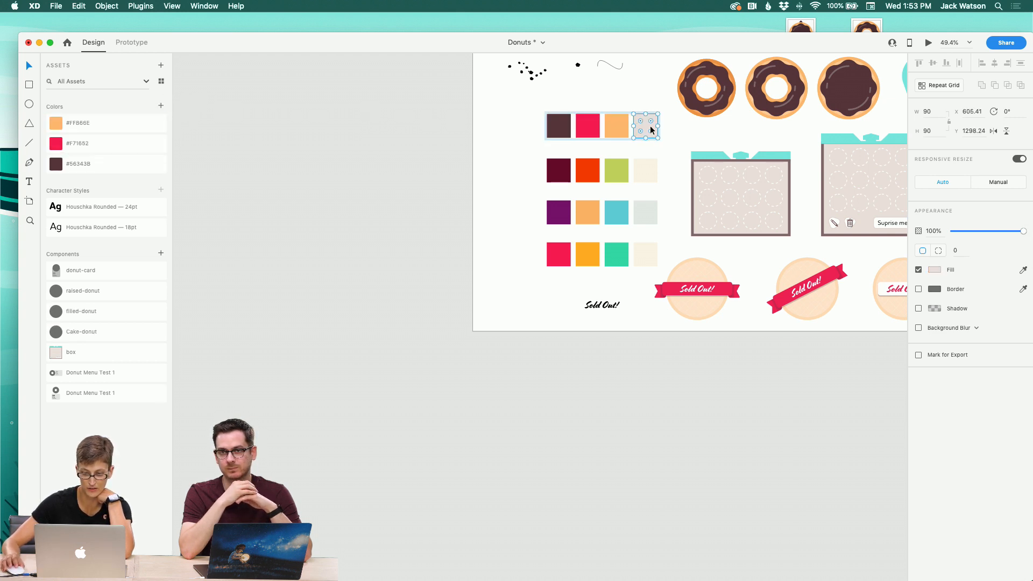
left_click(161, 106)
Step: Open the box component's master for editing from the Donut-carousel – 1 artboard
scroll(281, 225, "left", 5)
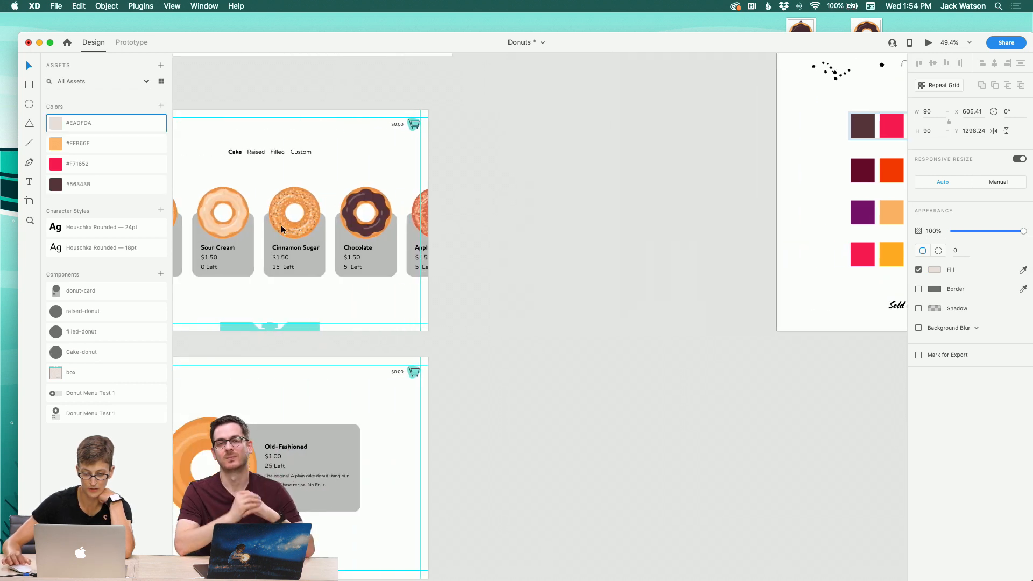
scroll(281, 225, "down", 5)
scroll(287, 227, "down", 4)
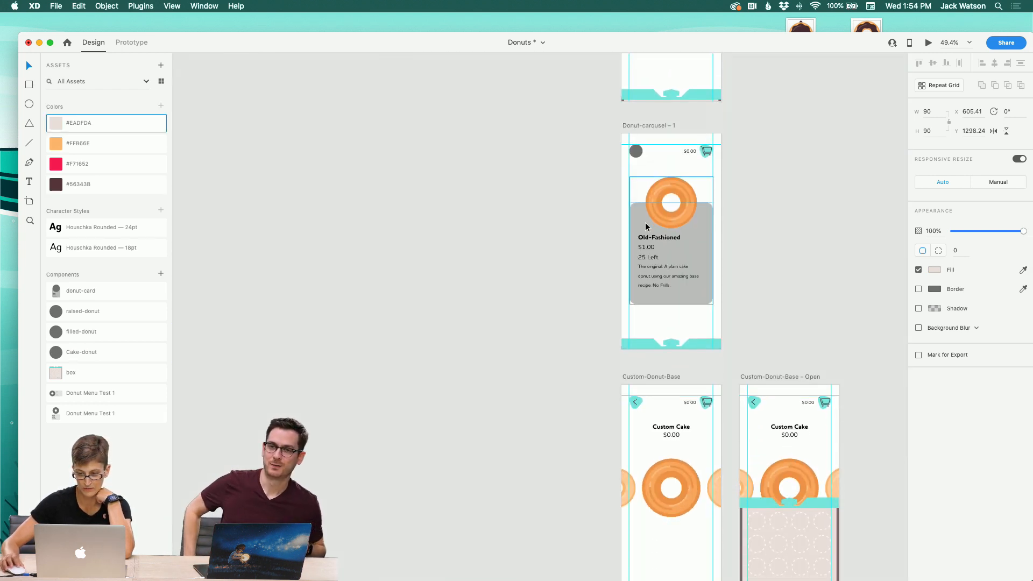
left_click(692, 97)
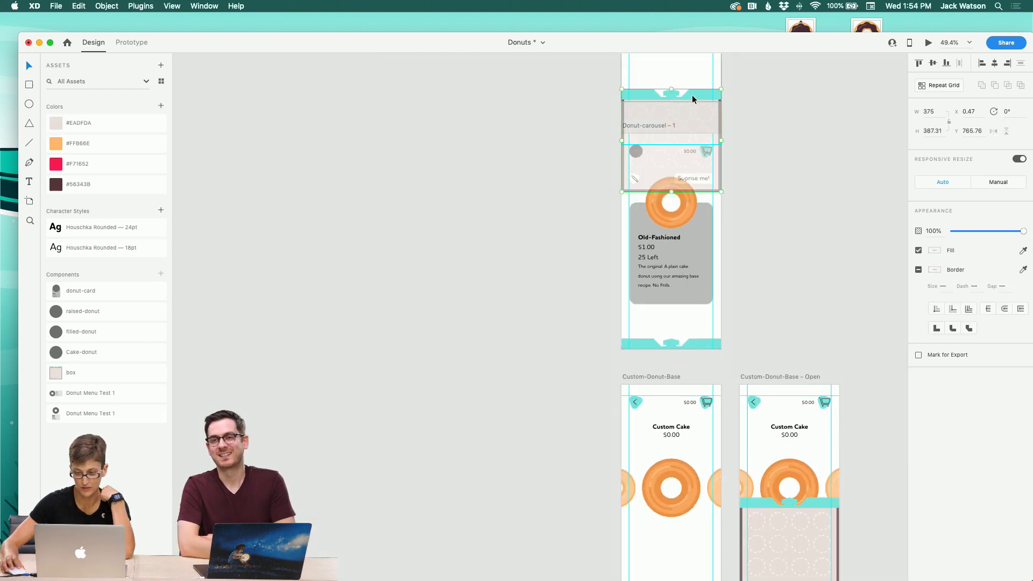
left_click(765, 172)
right_click(702, 344)
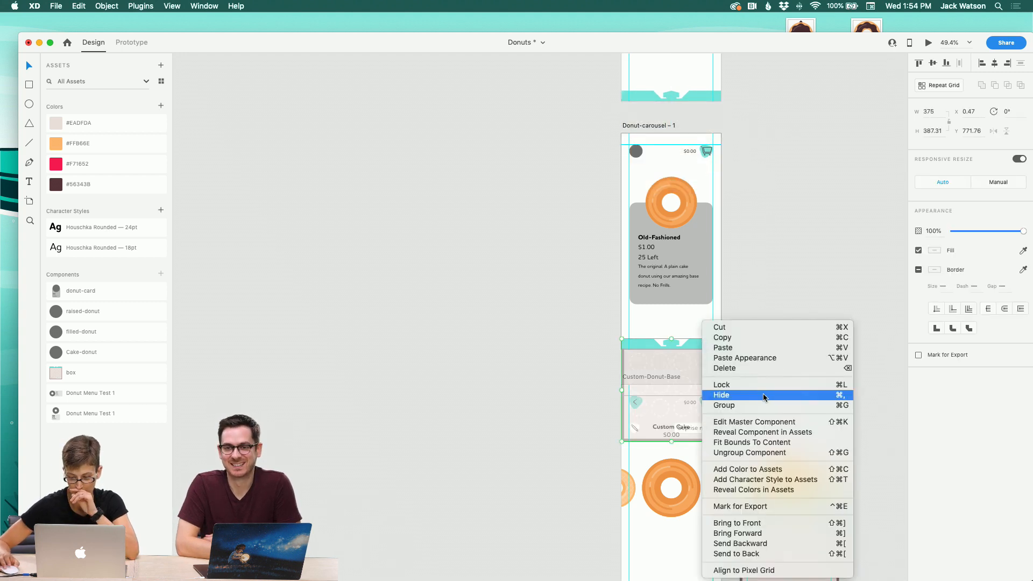
left_click(780, 423)
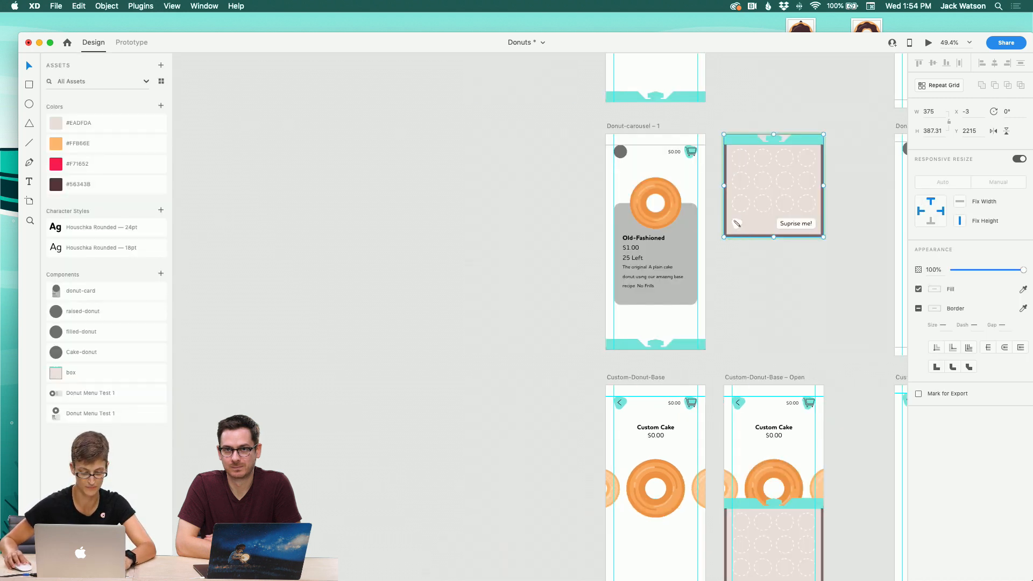
Step: Select the master box's drag-lid layer and try the #56343B and #F71652 document colors on it
key("super+y")
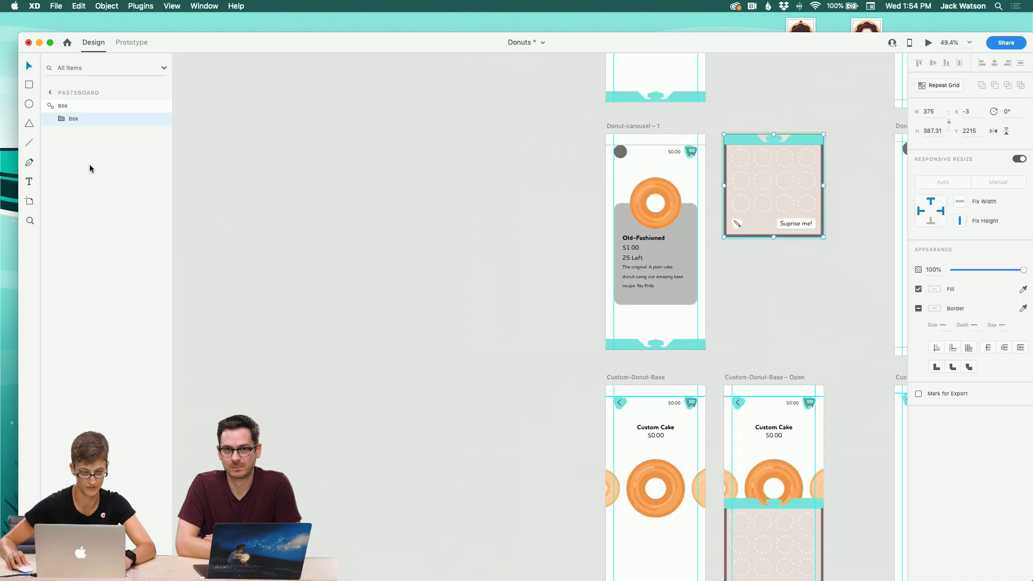
left_click(69, 118)
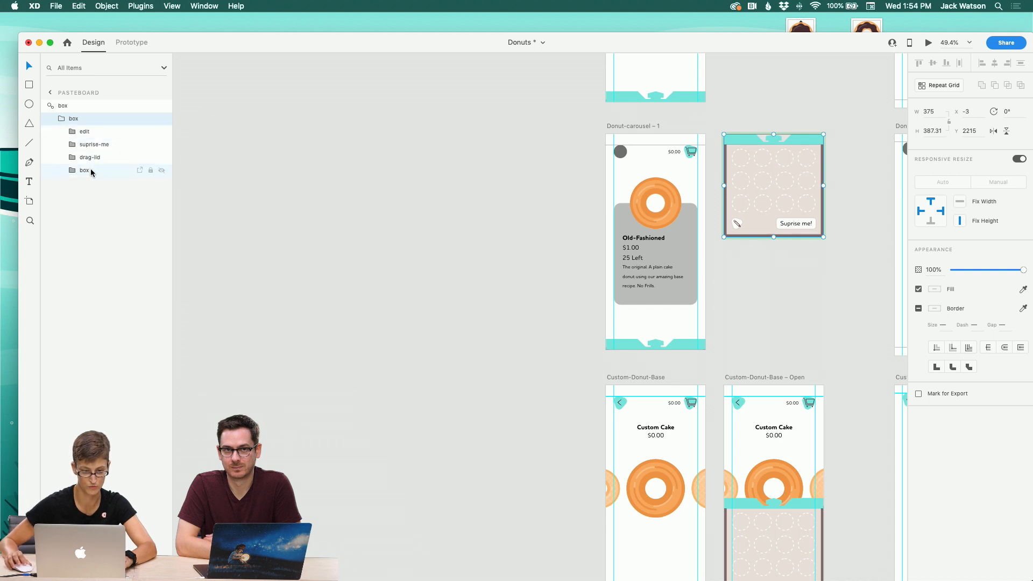
left_click(90, 157)
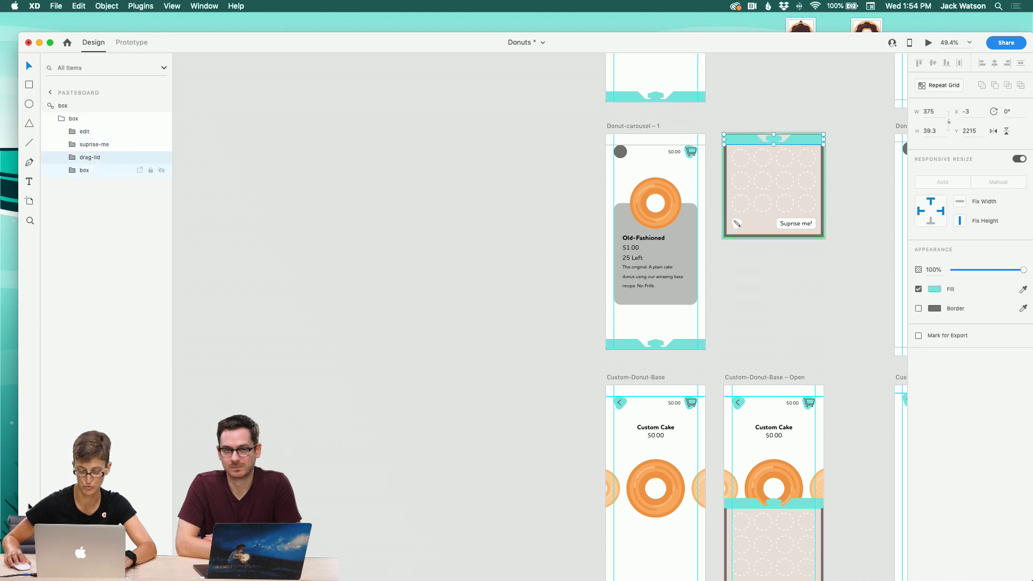
key("super+shift+c")
left_click(127, 186)
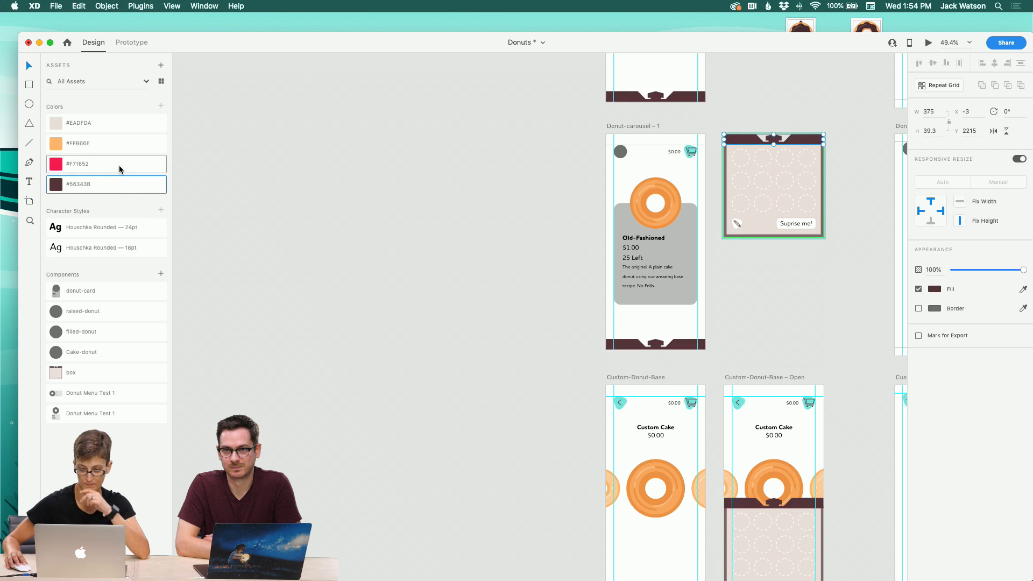
left_click(118, 170)
Step: Set the drag-lid's fill back to the #56343B document color and deselect it
scroll(322, 232, "down", 3)
scroll(322, 231, "right", 3)
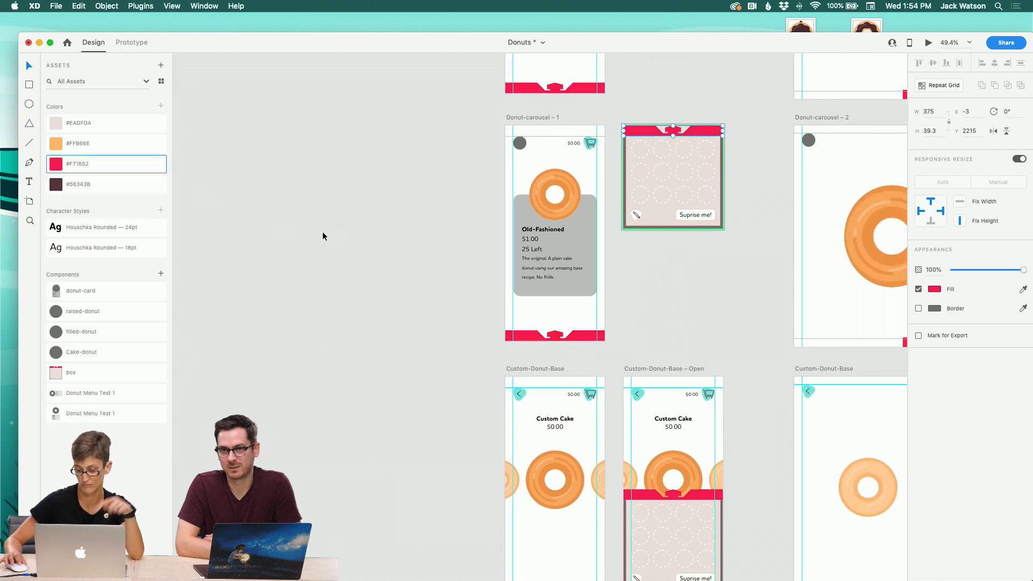
scroll(321, 231, "down", 2)
scroll(322, 230, "right", 8)
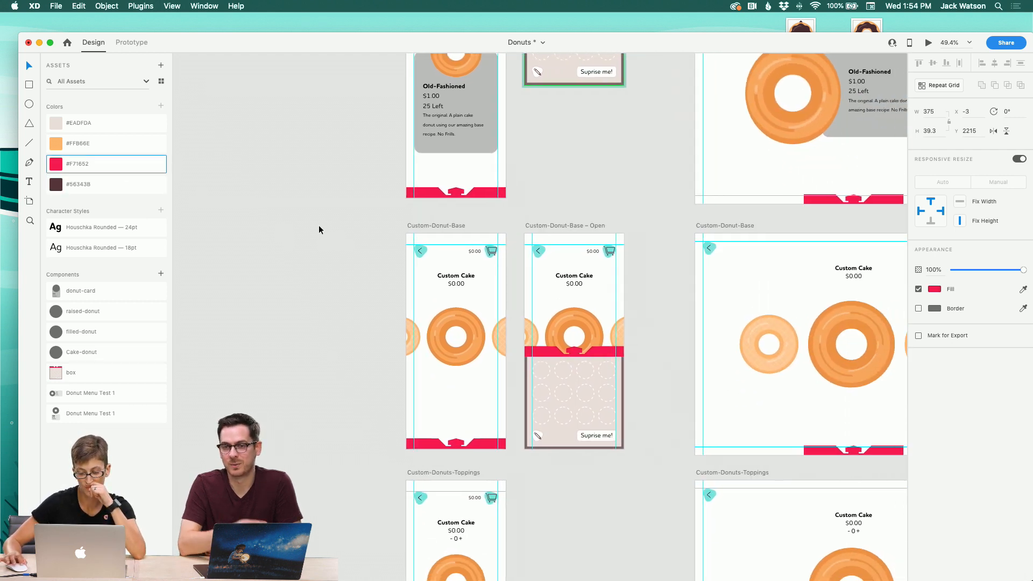
scroll(320, 229, "up", 2)
left_click(109, 185)
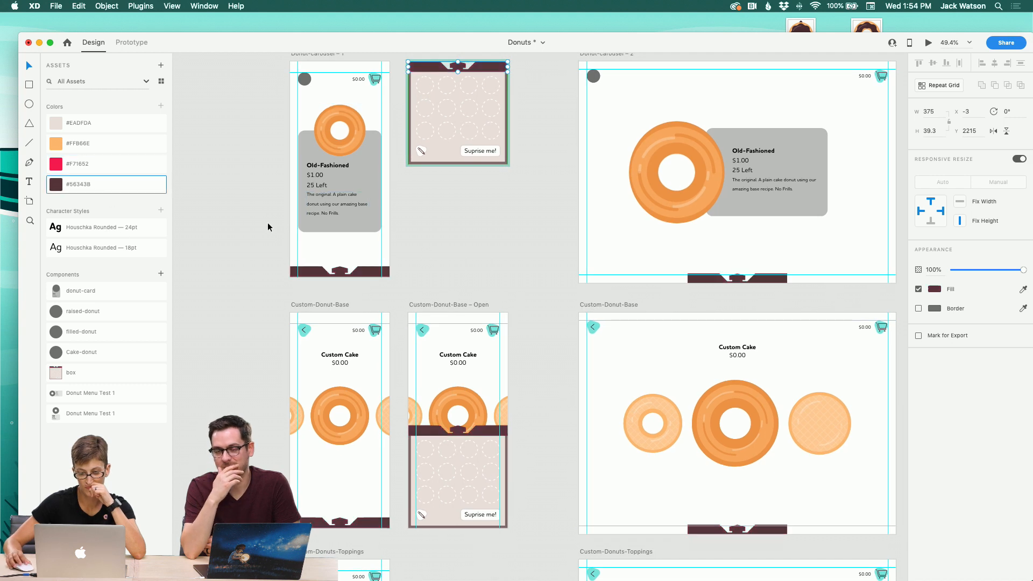
left_click(425, 263)
Step: Review the recolored box lid across the donut artboards
scroll(426, 264, "up", 5)
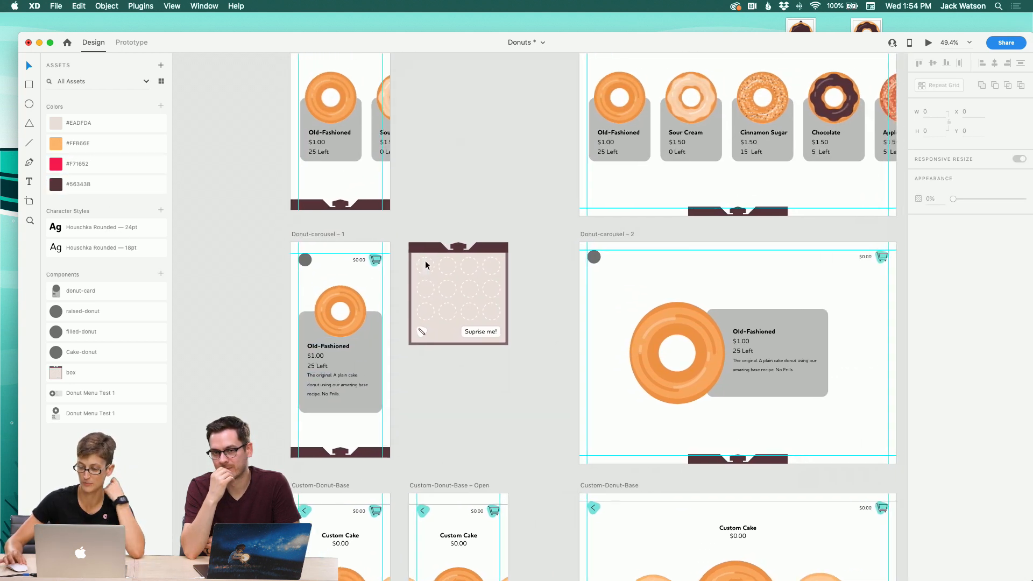
scroll(425, 262, "up", 2)
scroll(425, 262, "right", 4)
scroll(426, 262, "down", 7)
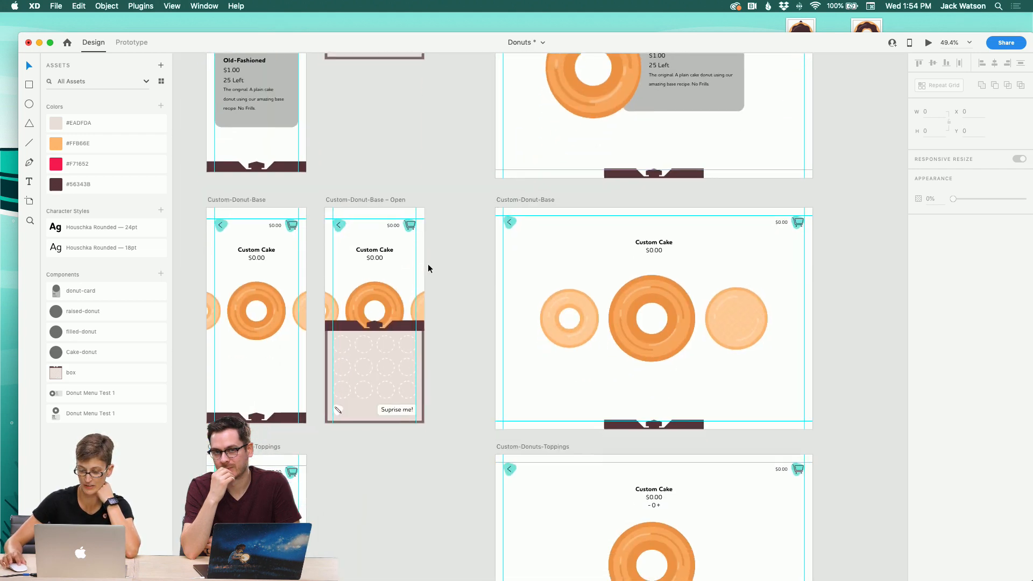
scroll(428, 268, "down", 3)
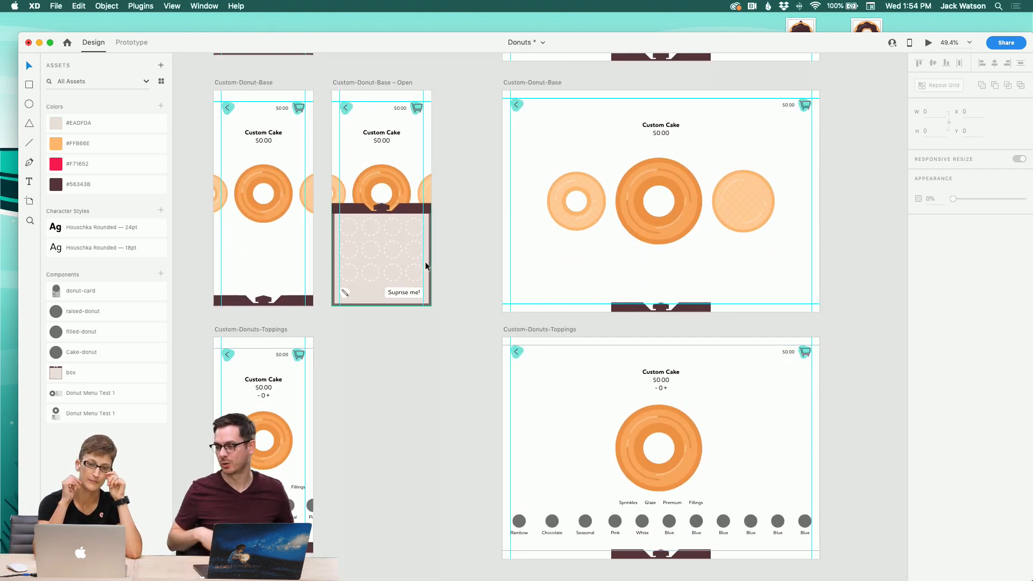